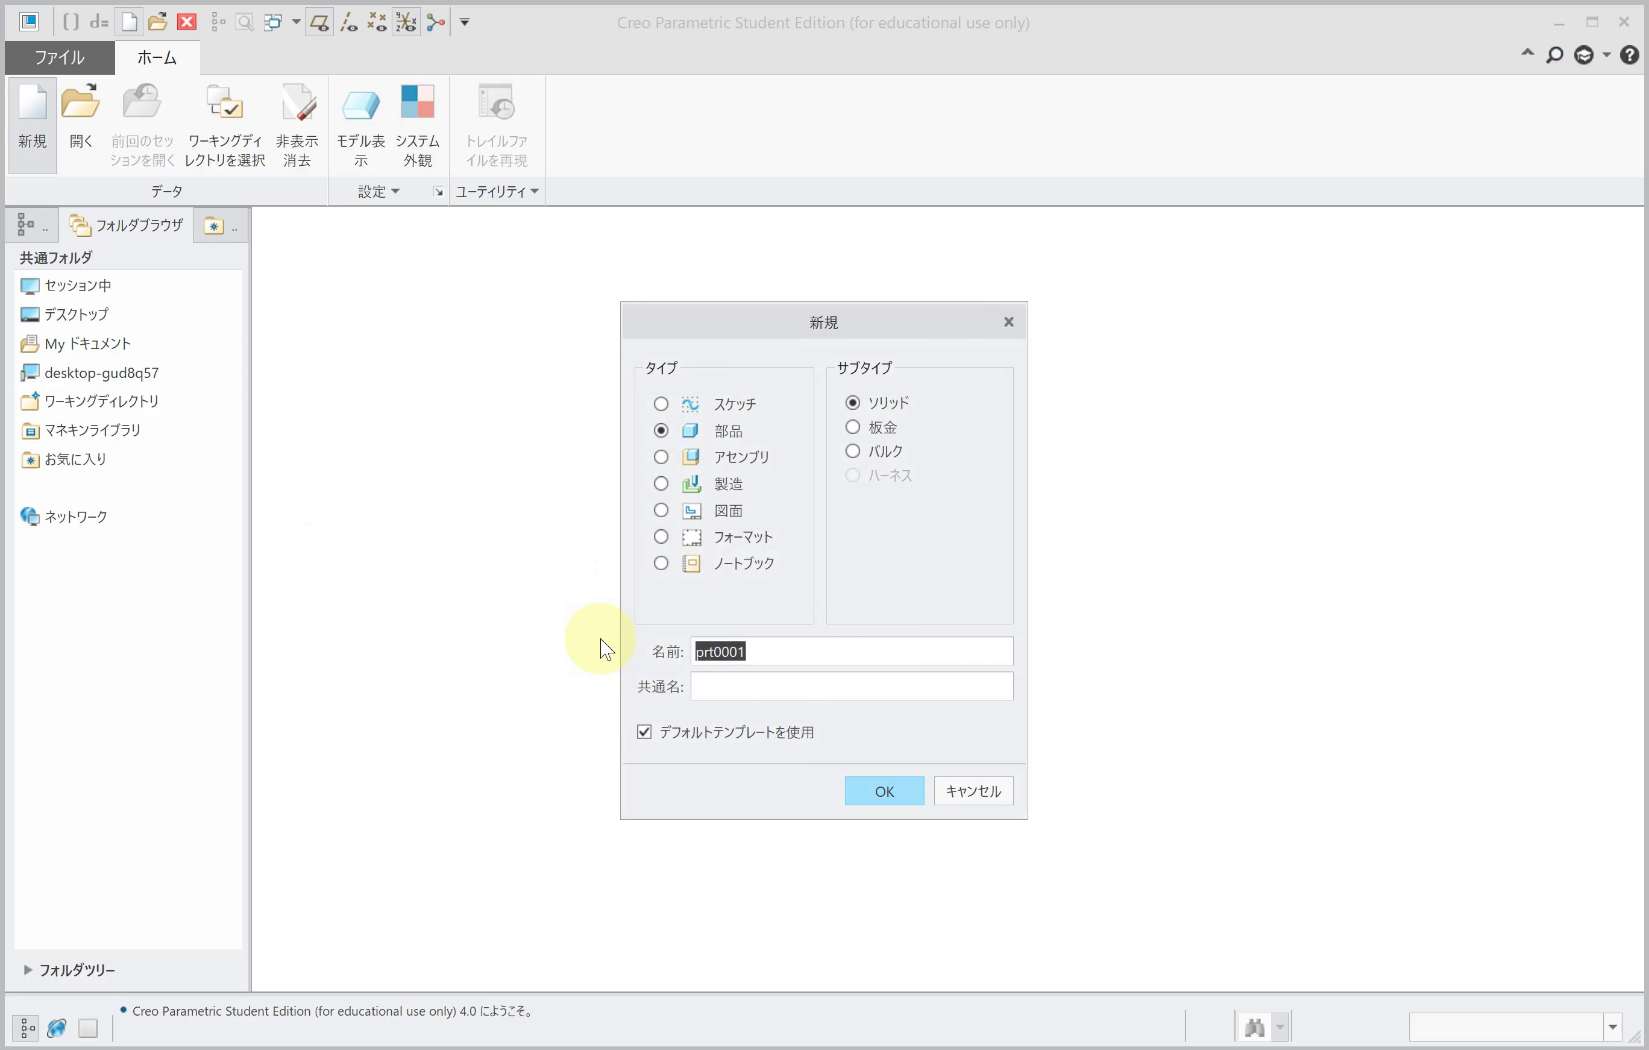
# Step: Create part q-8 and start an extrusion sketched on DTM_XY
pyautogui.write('q-8')
pyautogui.press('Return')
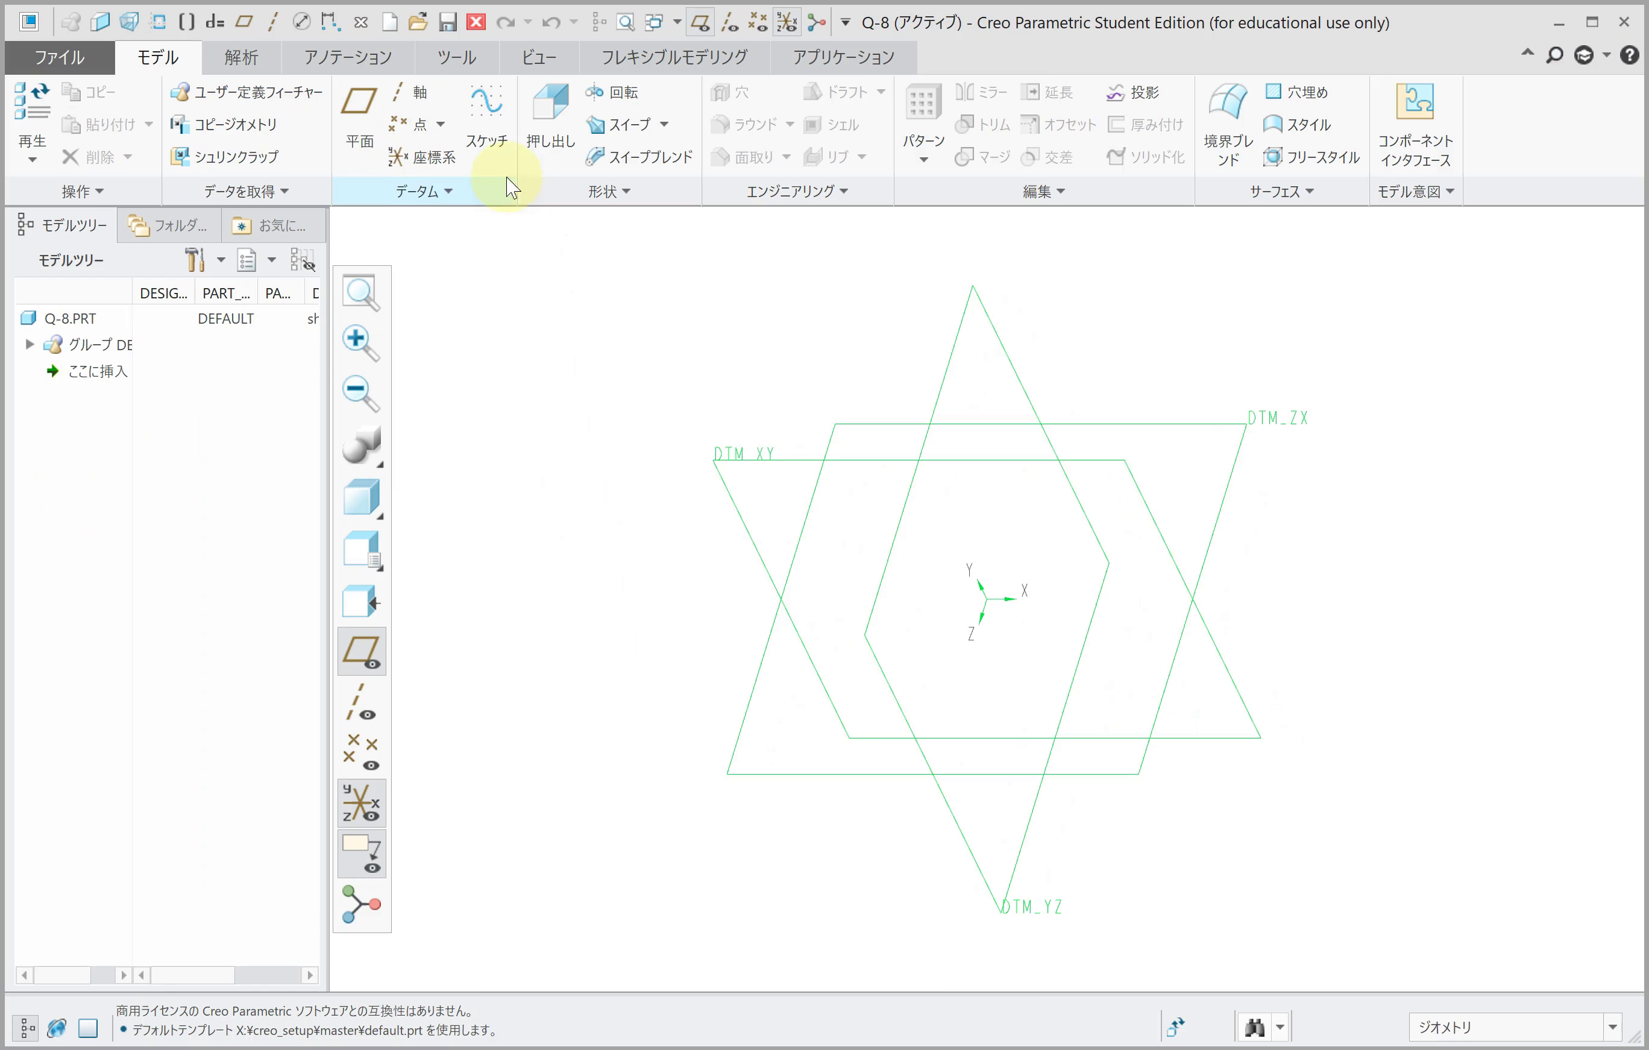
pyautogui.click(550, 122)
pyautogui.click(748, 446)
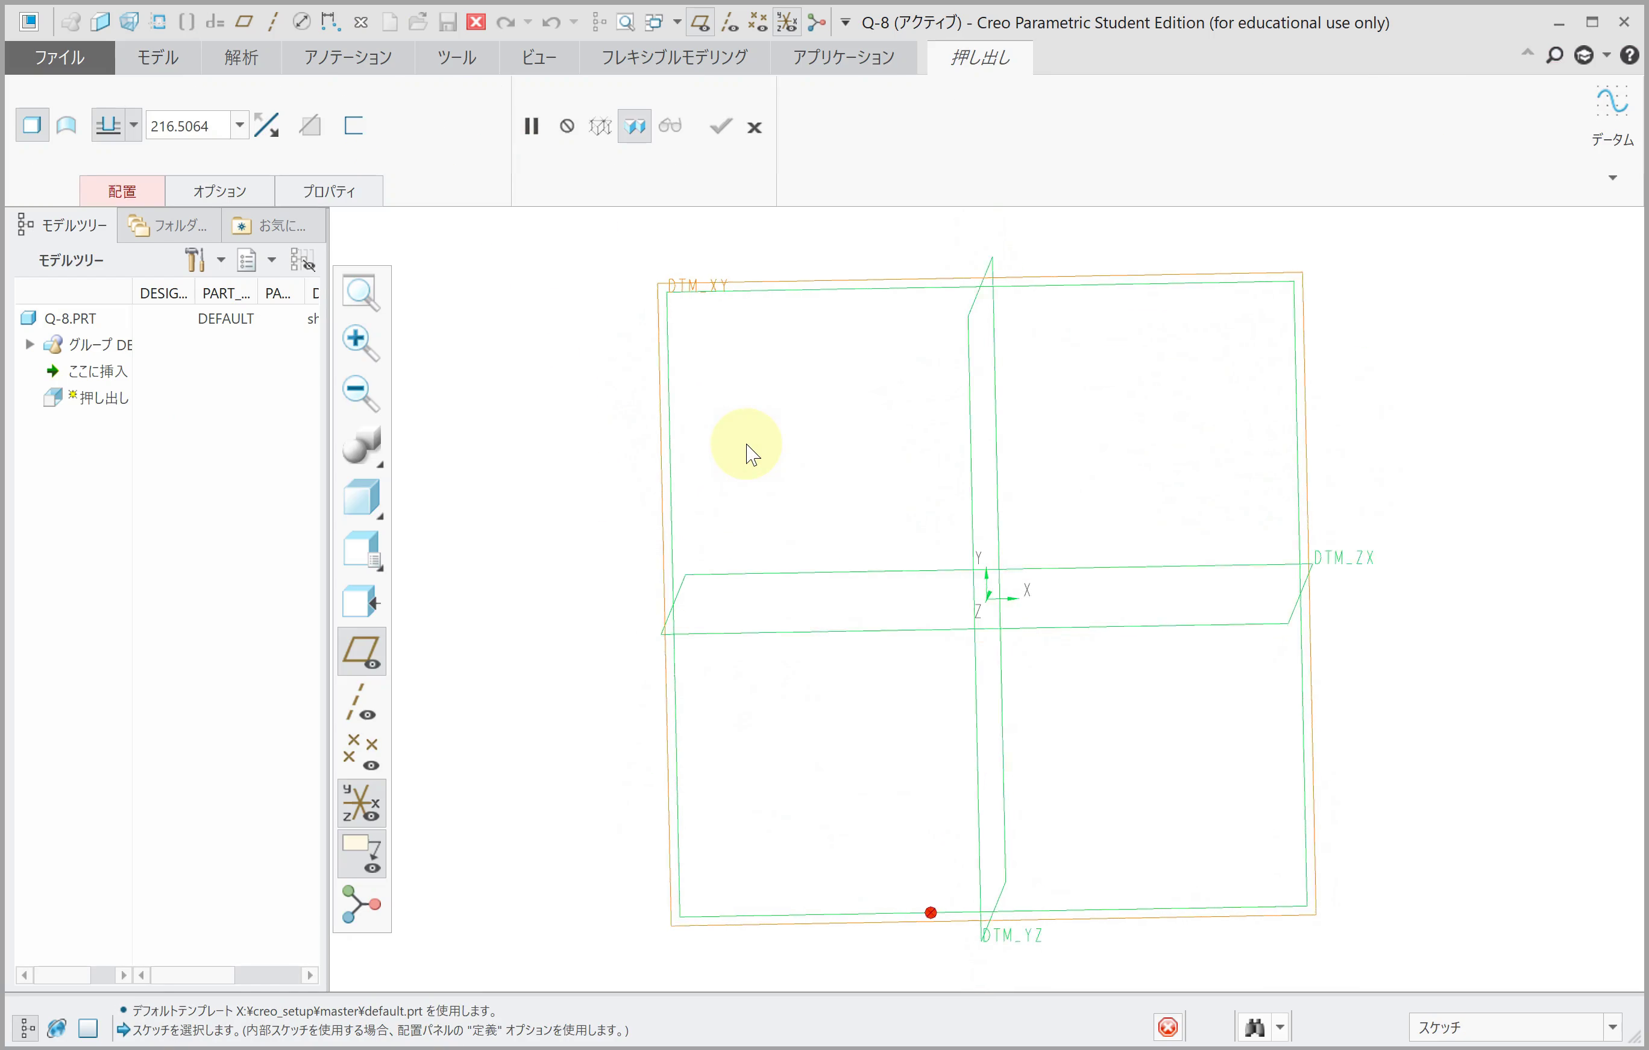
# Step: Sketch a corner rectangle from the origin sized 35 by 80 and finish the sketch
pyautogui.click(615, 145)
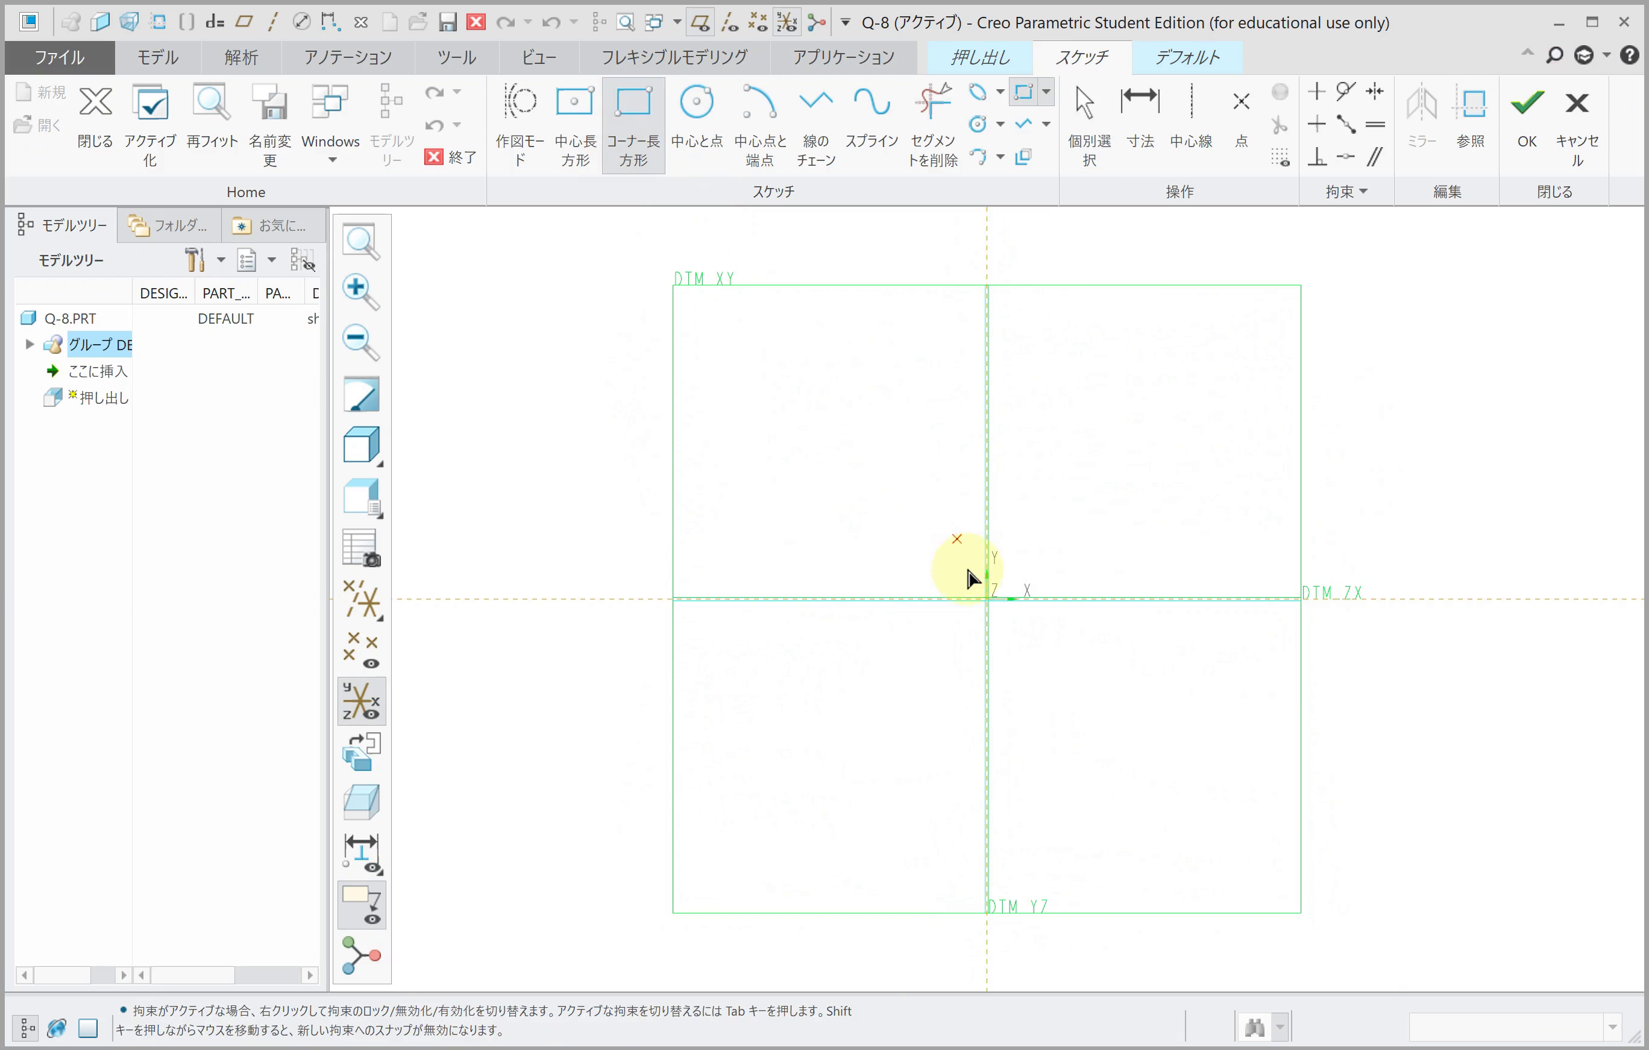
pyautogui.click(987, 598)
pyautogui.click(1290, 475)
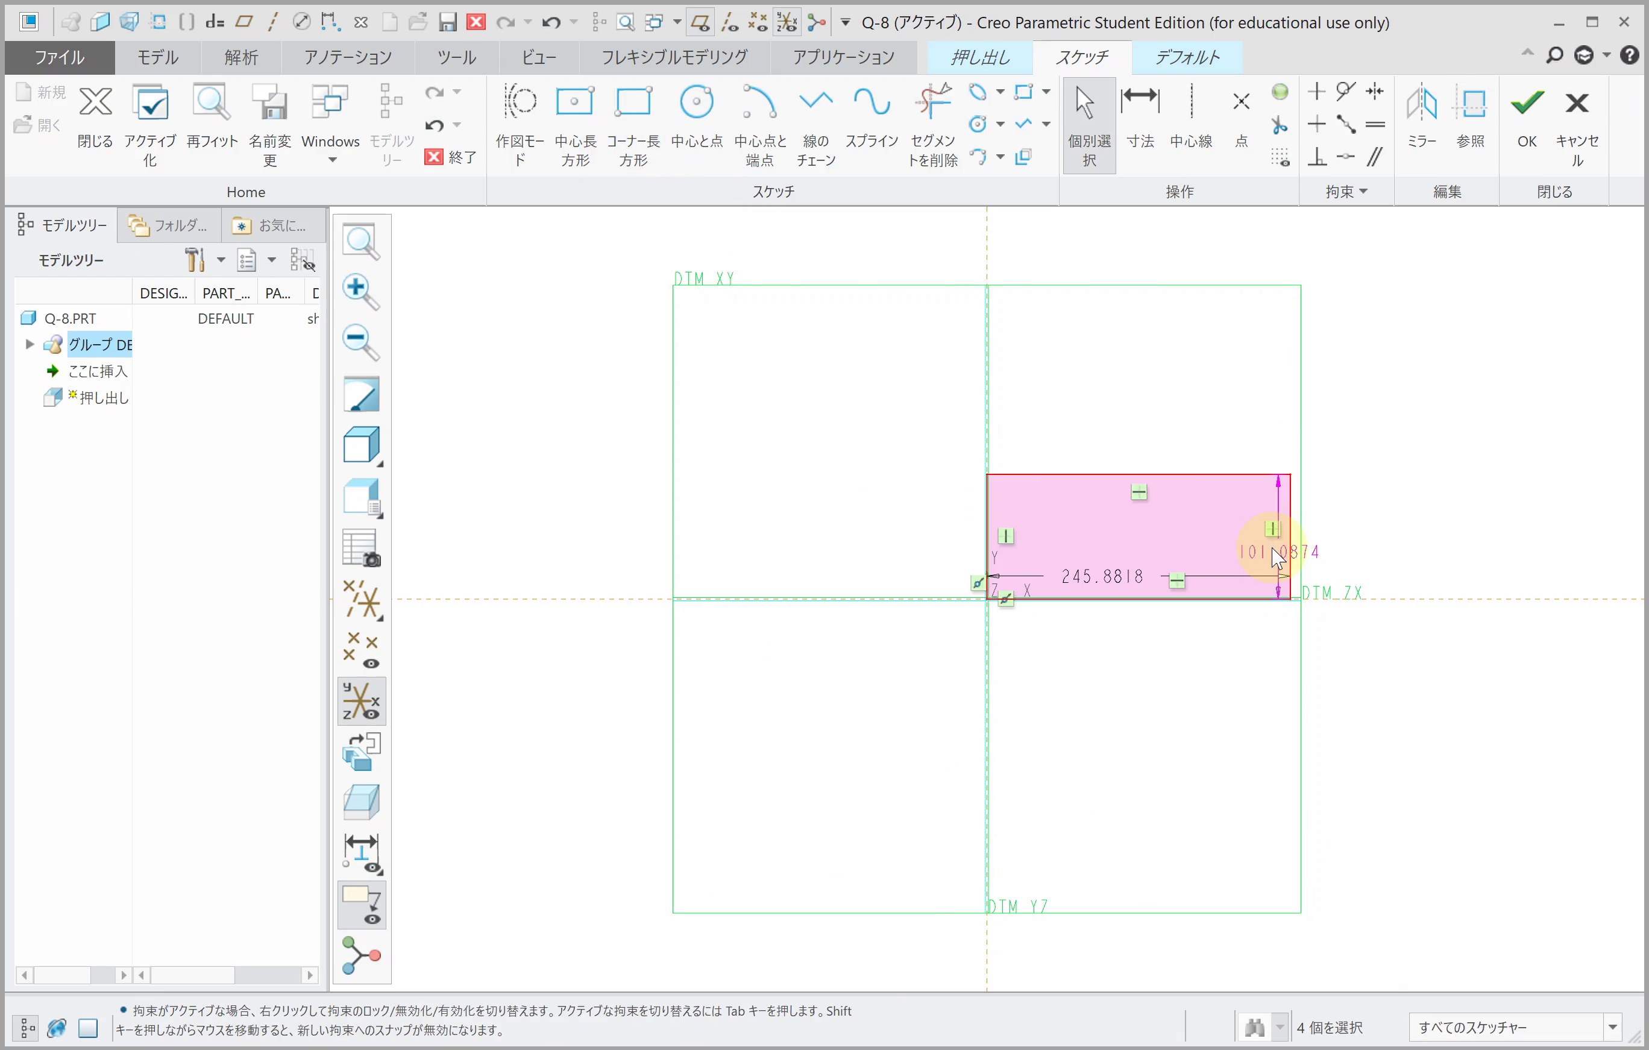
pyautogui.write('35')
pyautogui.press('Return')
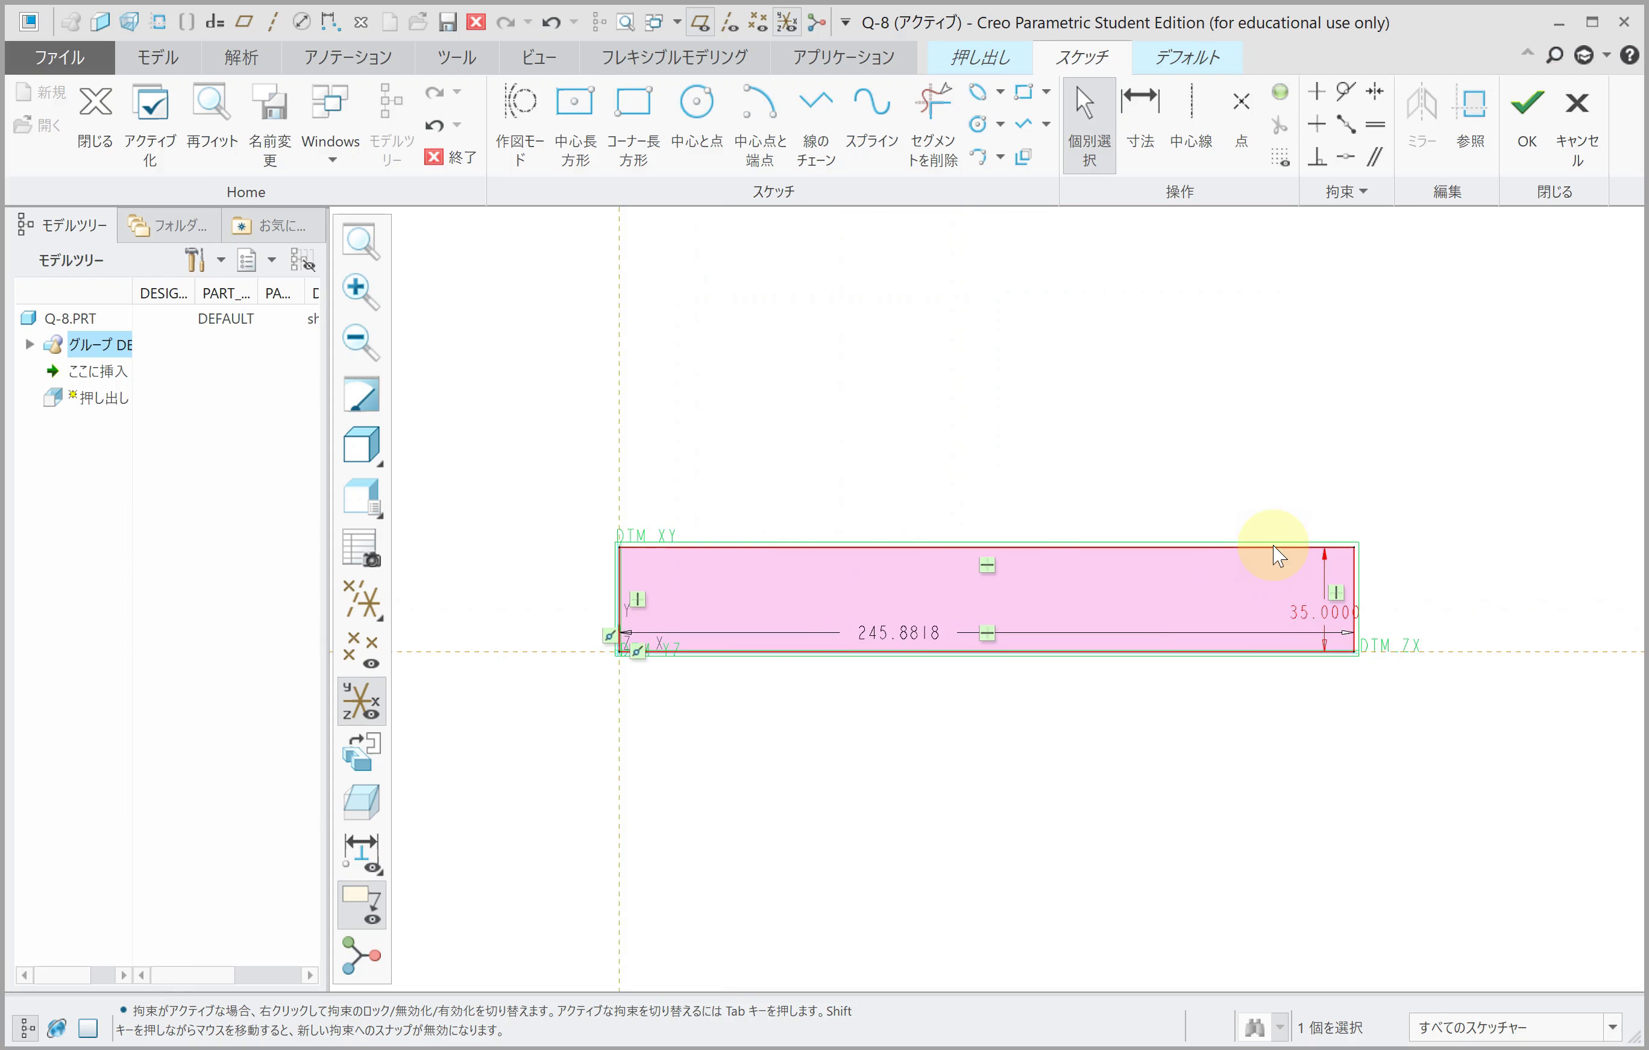
pyautogui.doubleClick(910, 642)
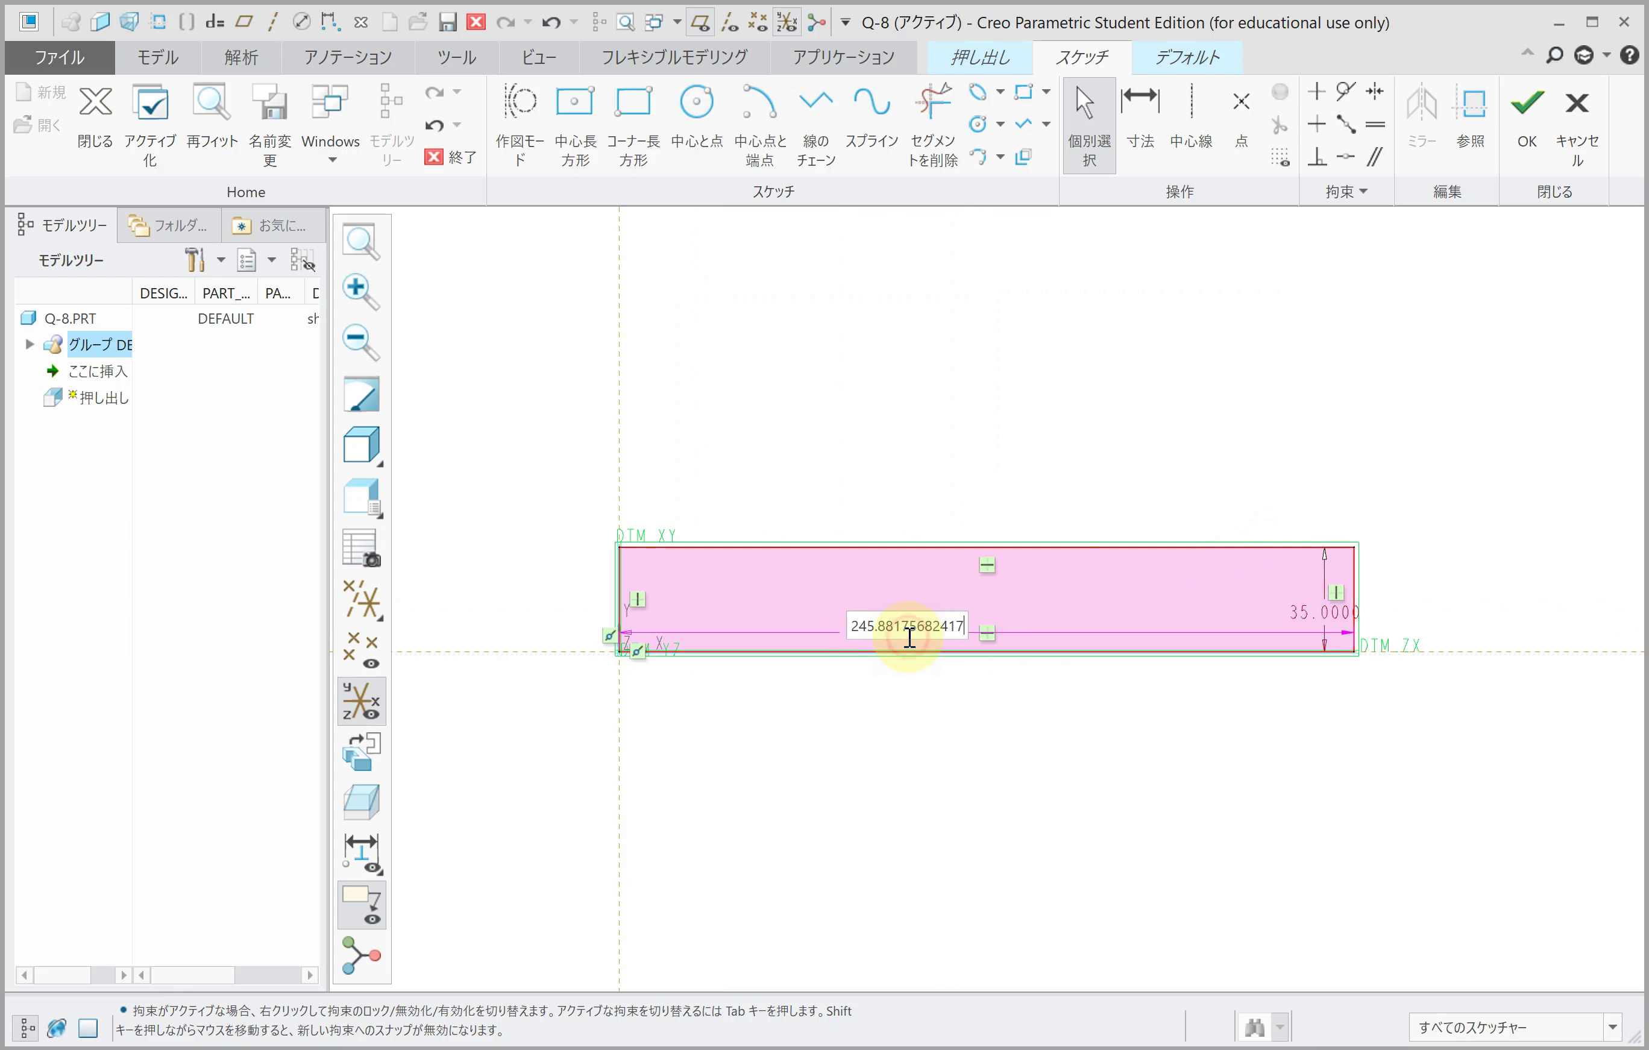
pyautogui.doubleClick(908, 637)
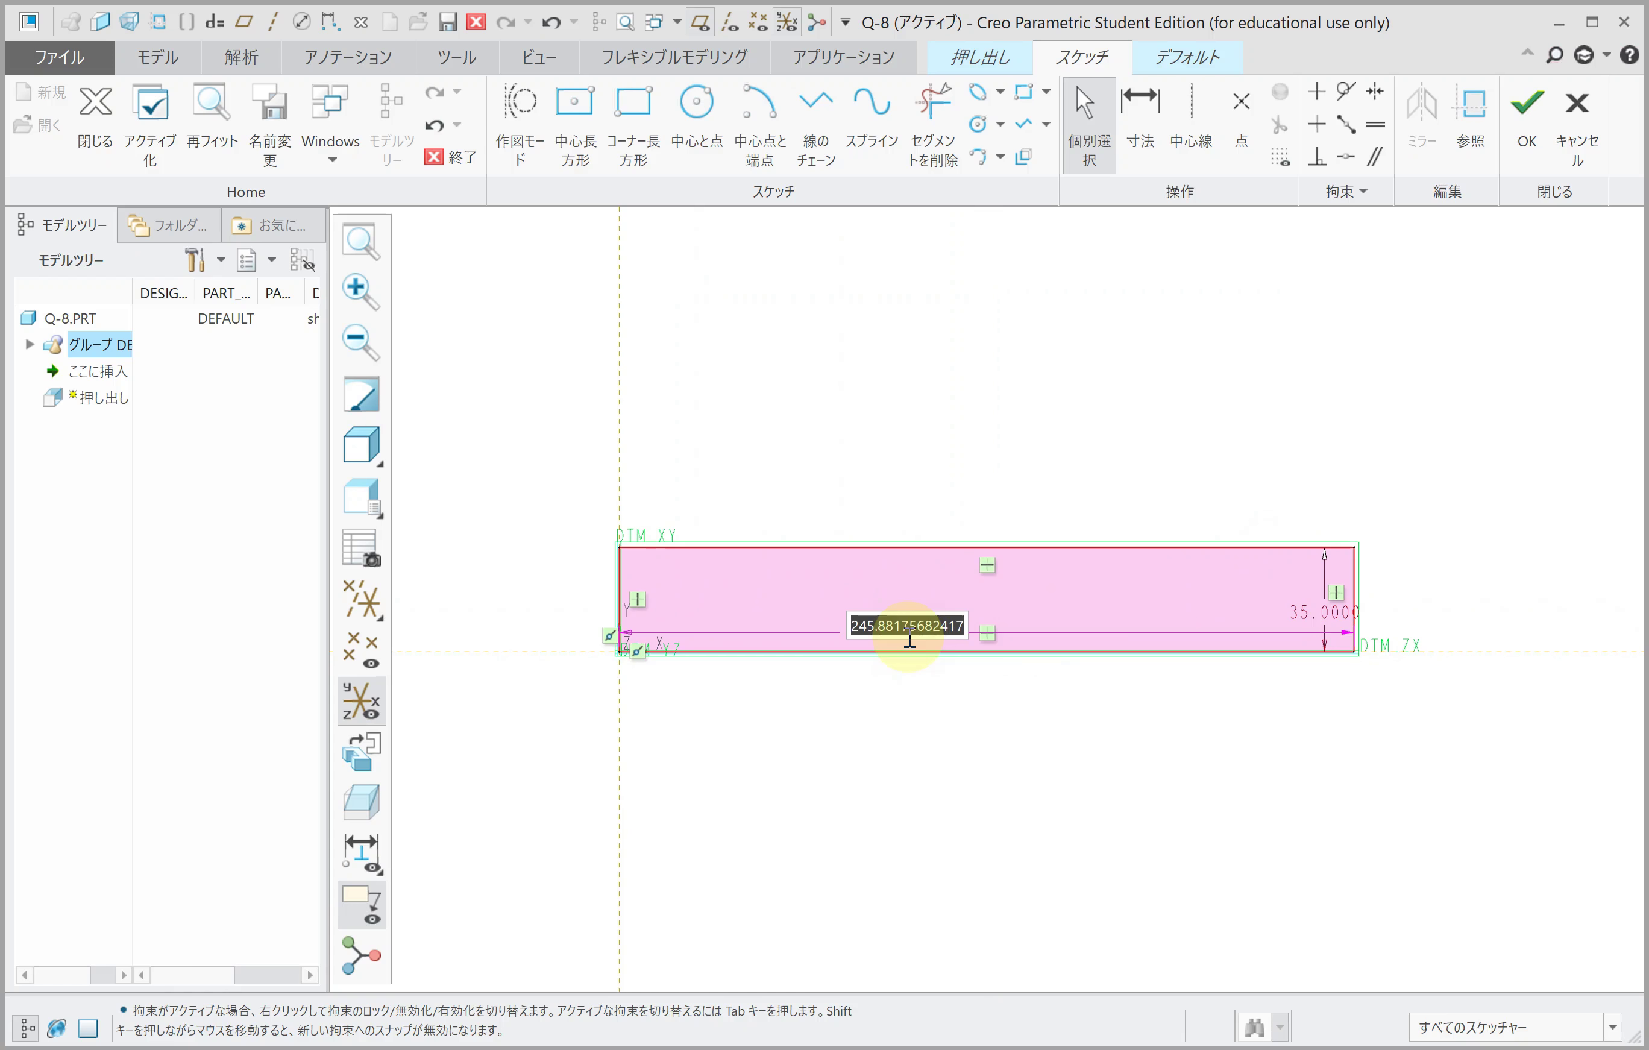
pyautogui.write('80')
pyautogui.press('Return')
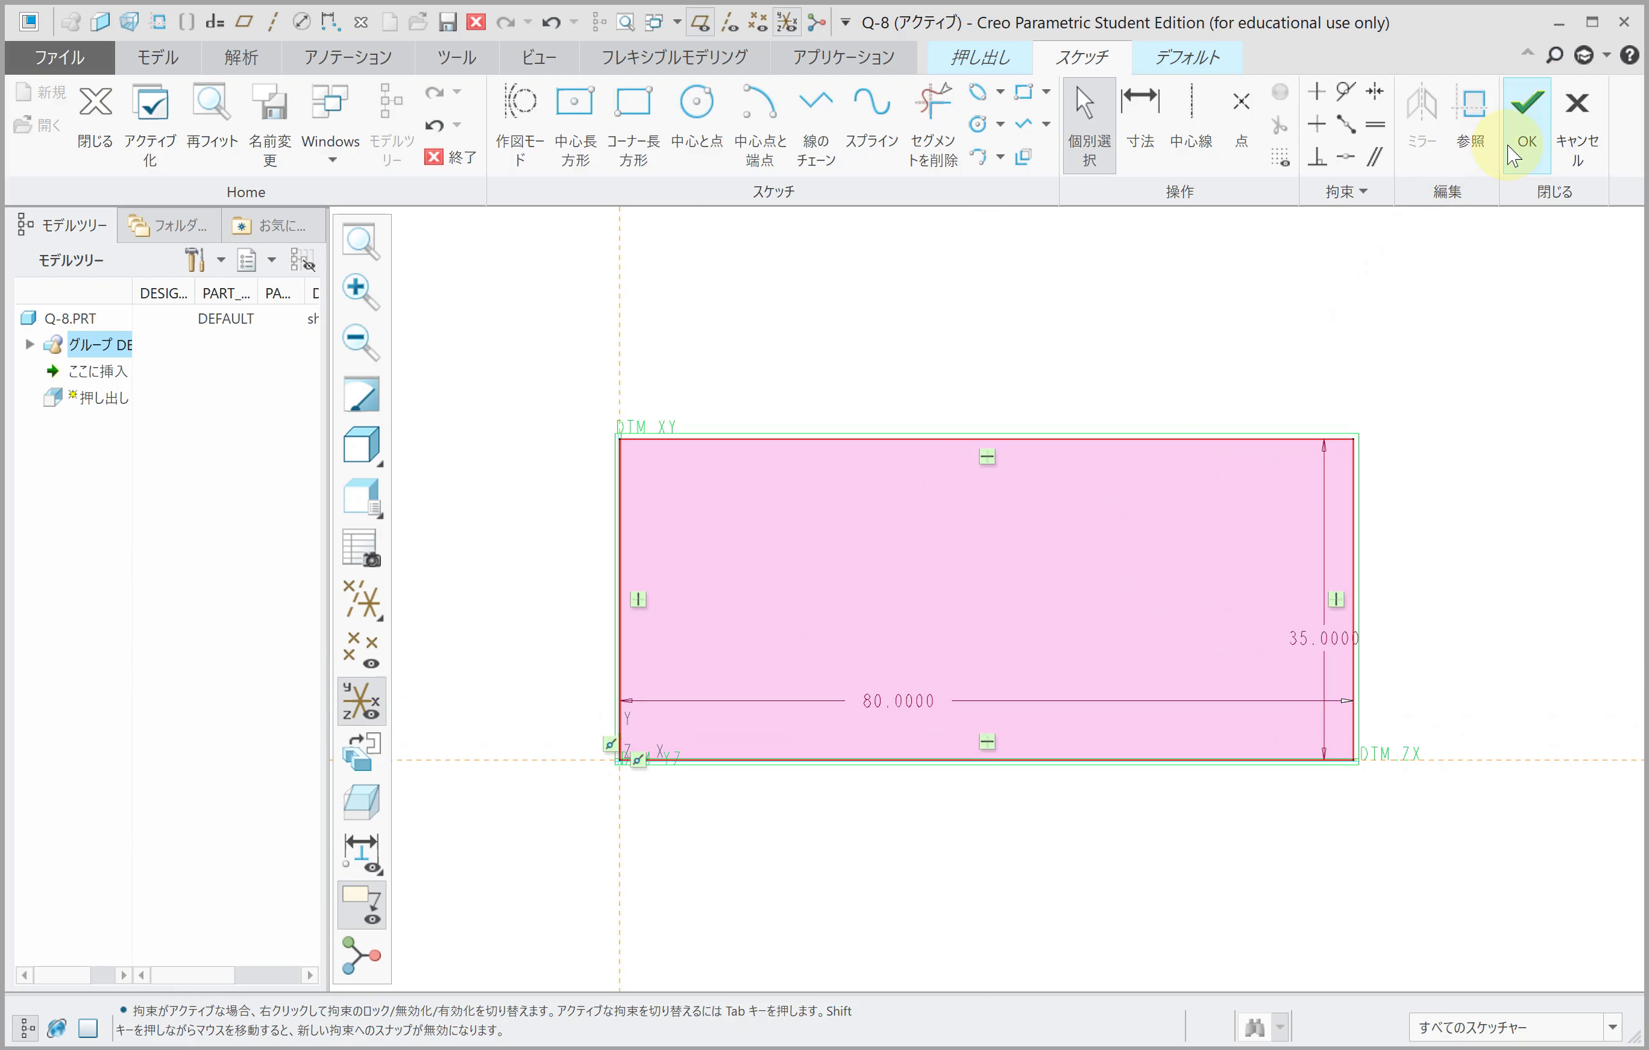
pyautogui.click(1513, 149)
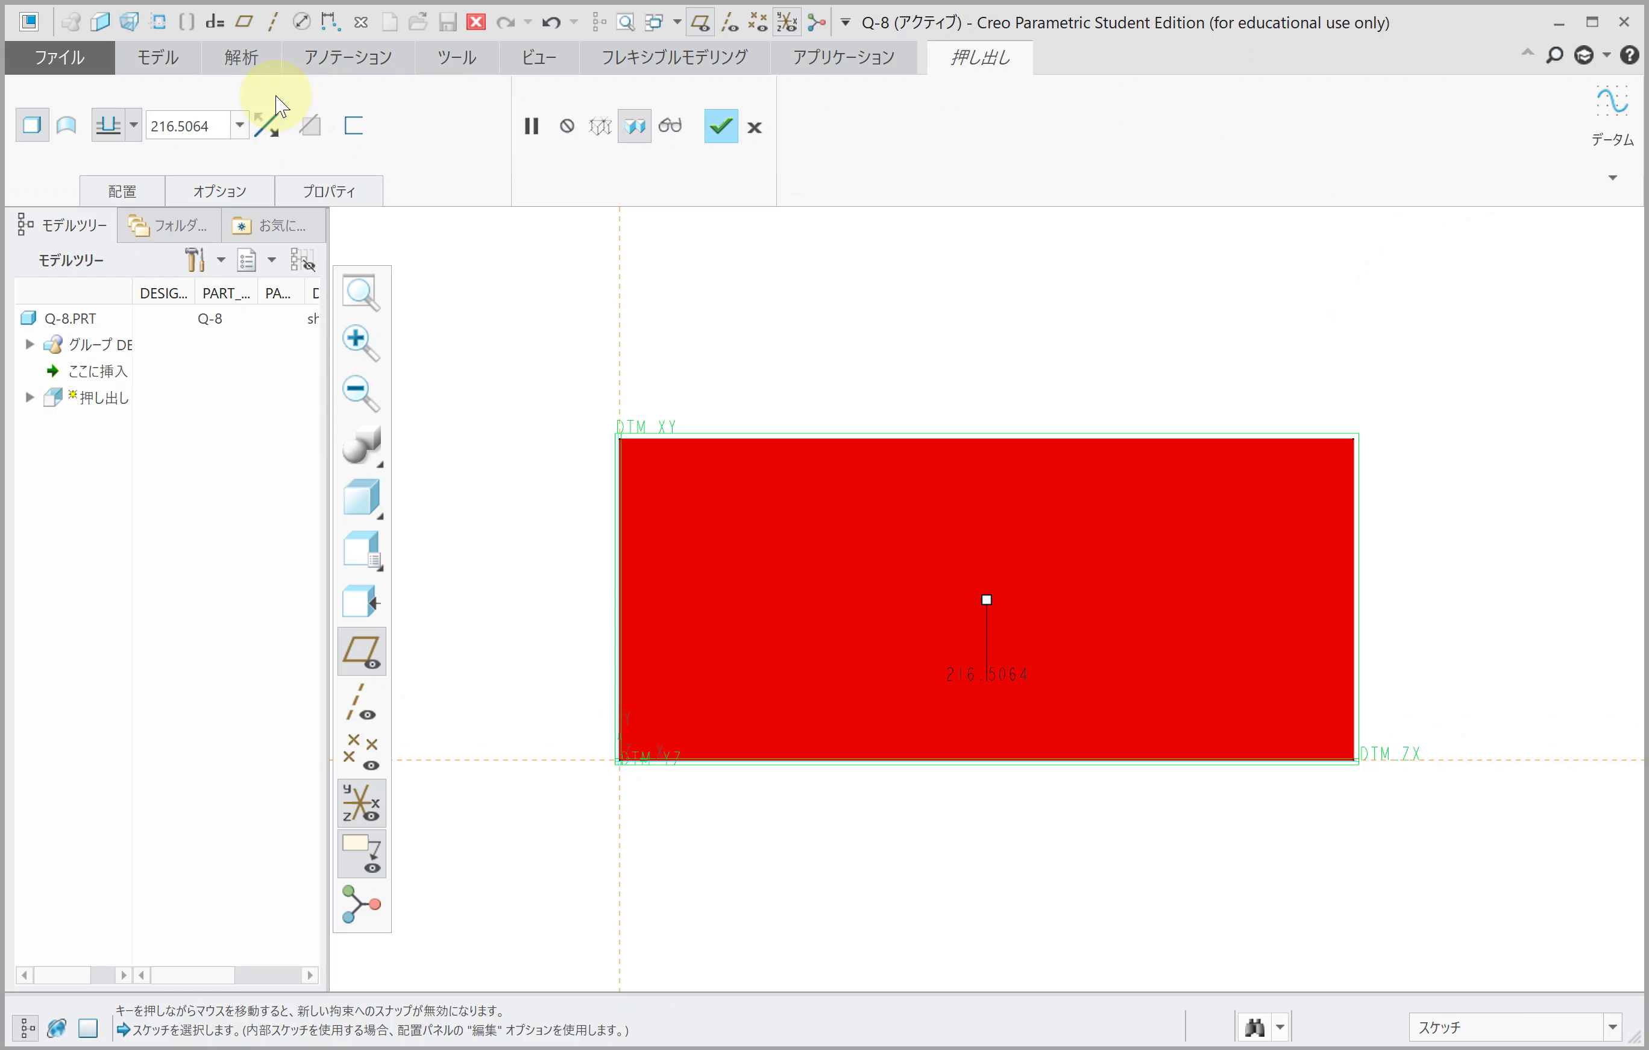
# Step: Complete the block extrusion at 85 depth and start a second extrusion on a new plane
pyautogui.write('85')
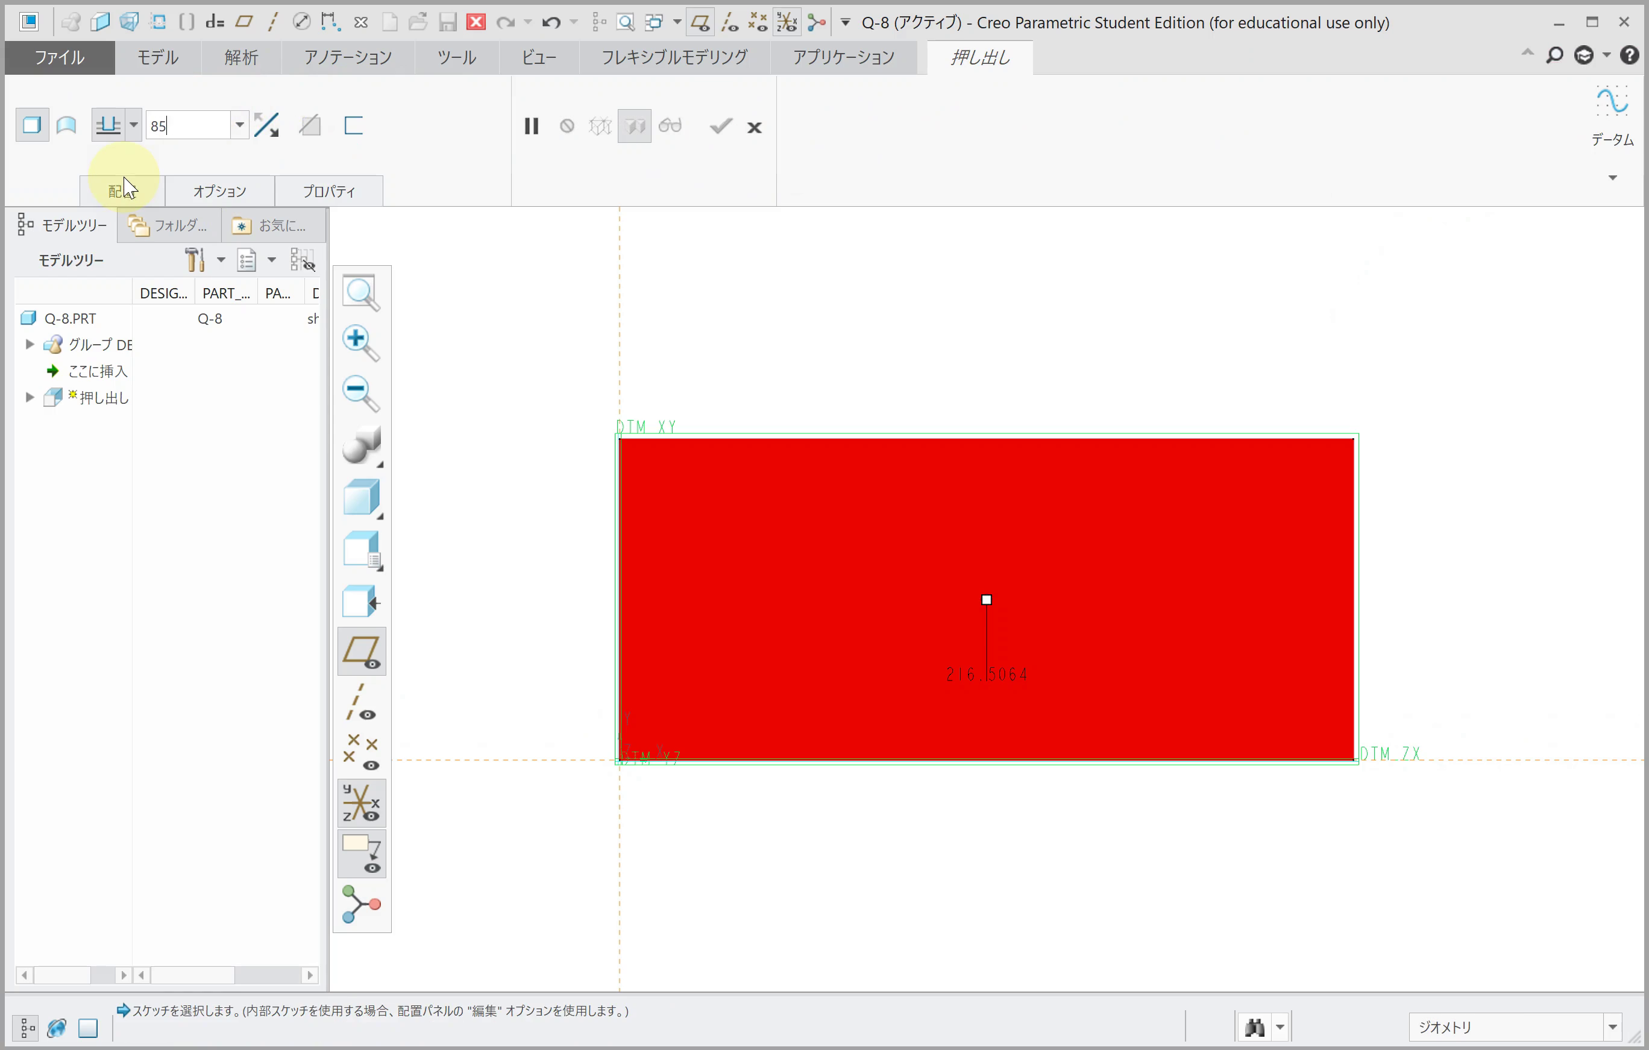
pyautogui.press('Return')
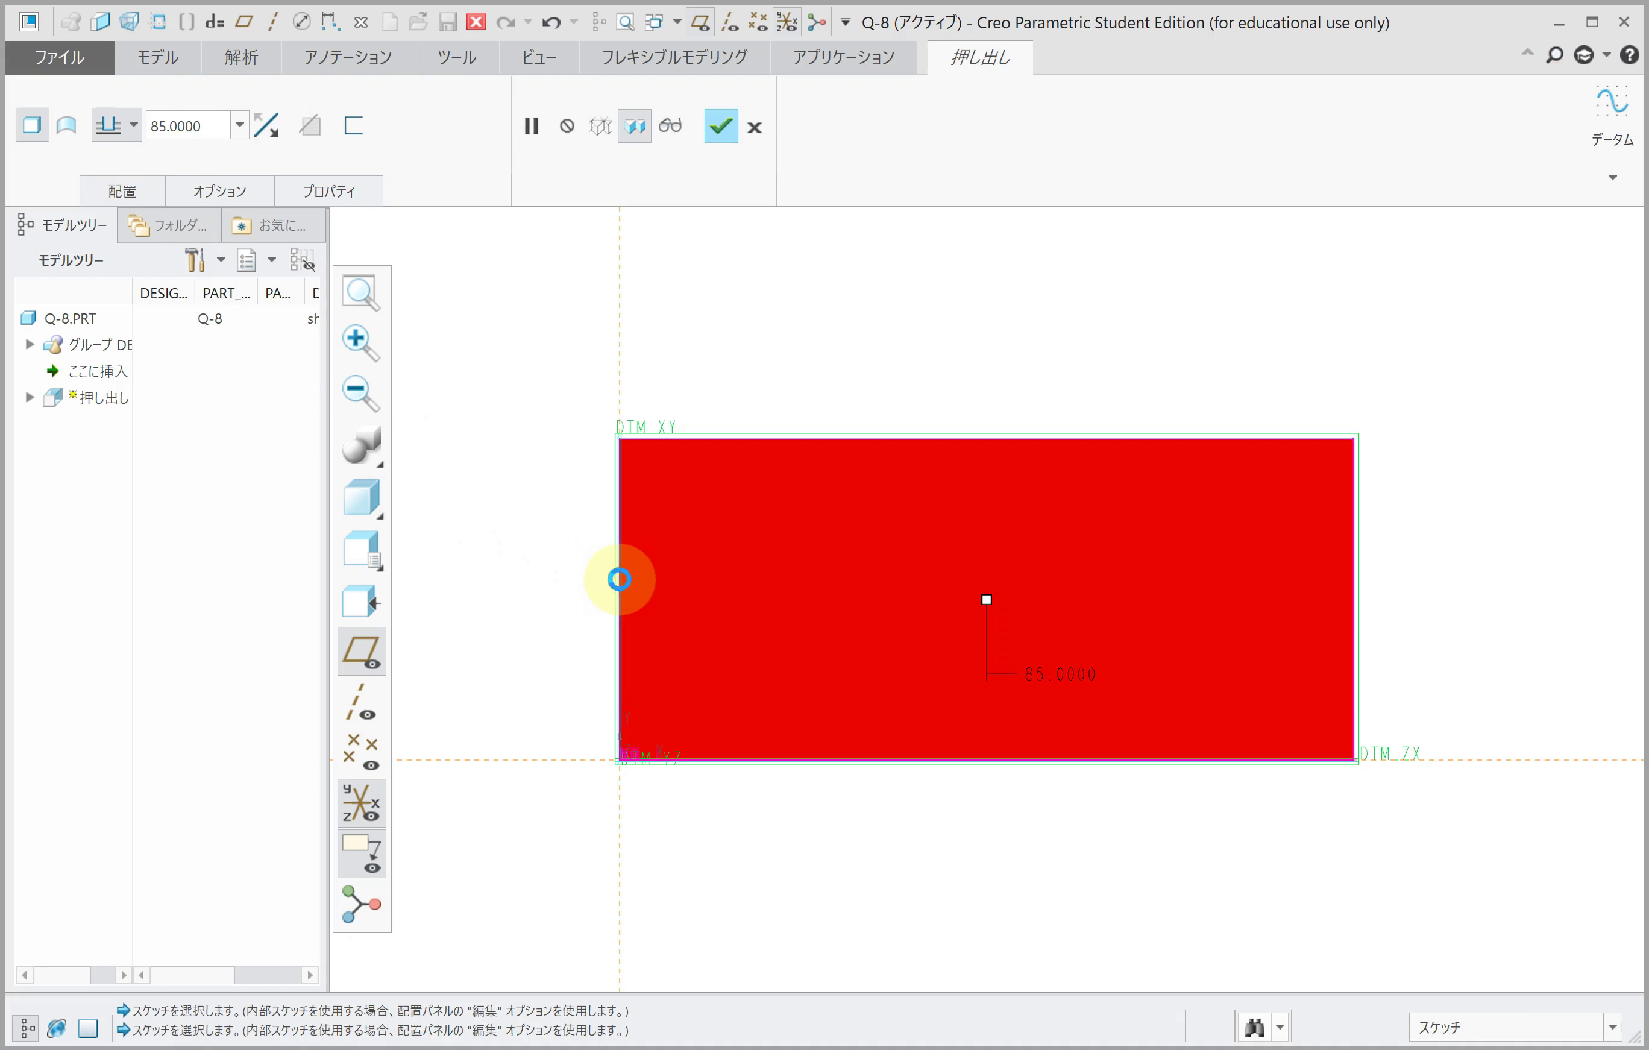
pyautogui.middleClick(617, 577)
pyautogui.click(549, 166)
pyautogui.click(800, 554)
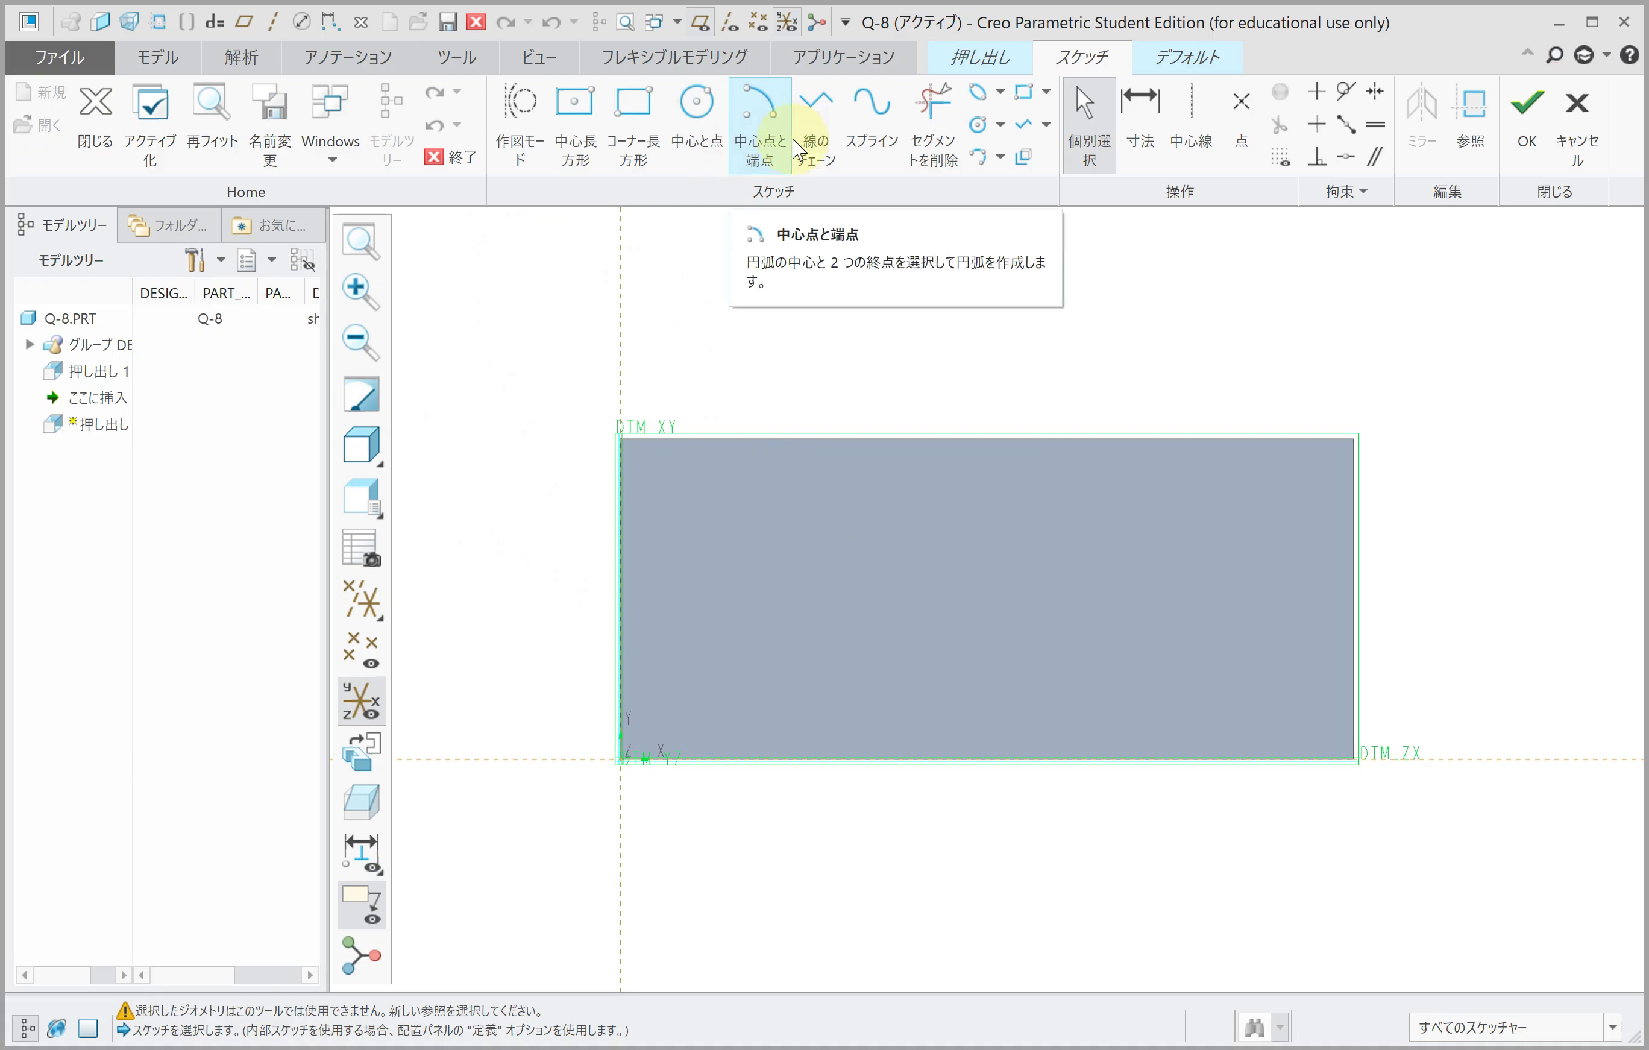
# Step: Draw a horizontal line from the block's left edge ending in a tangent arc to the bottom edge
pyautogui.click(815, 114)
pyautogui.click(622, 624)
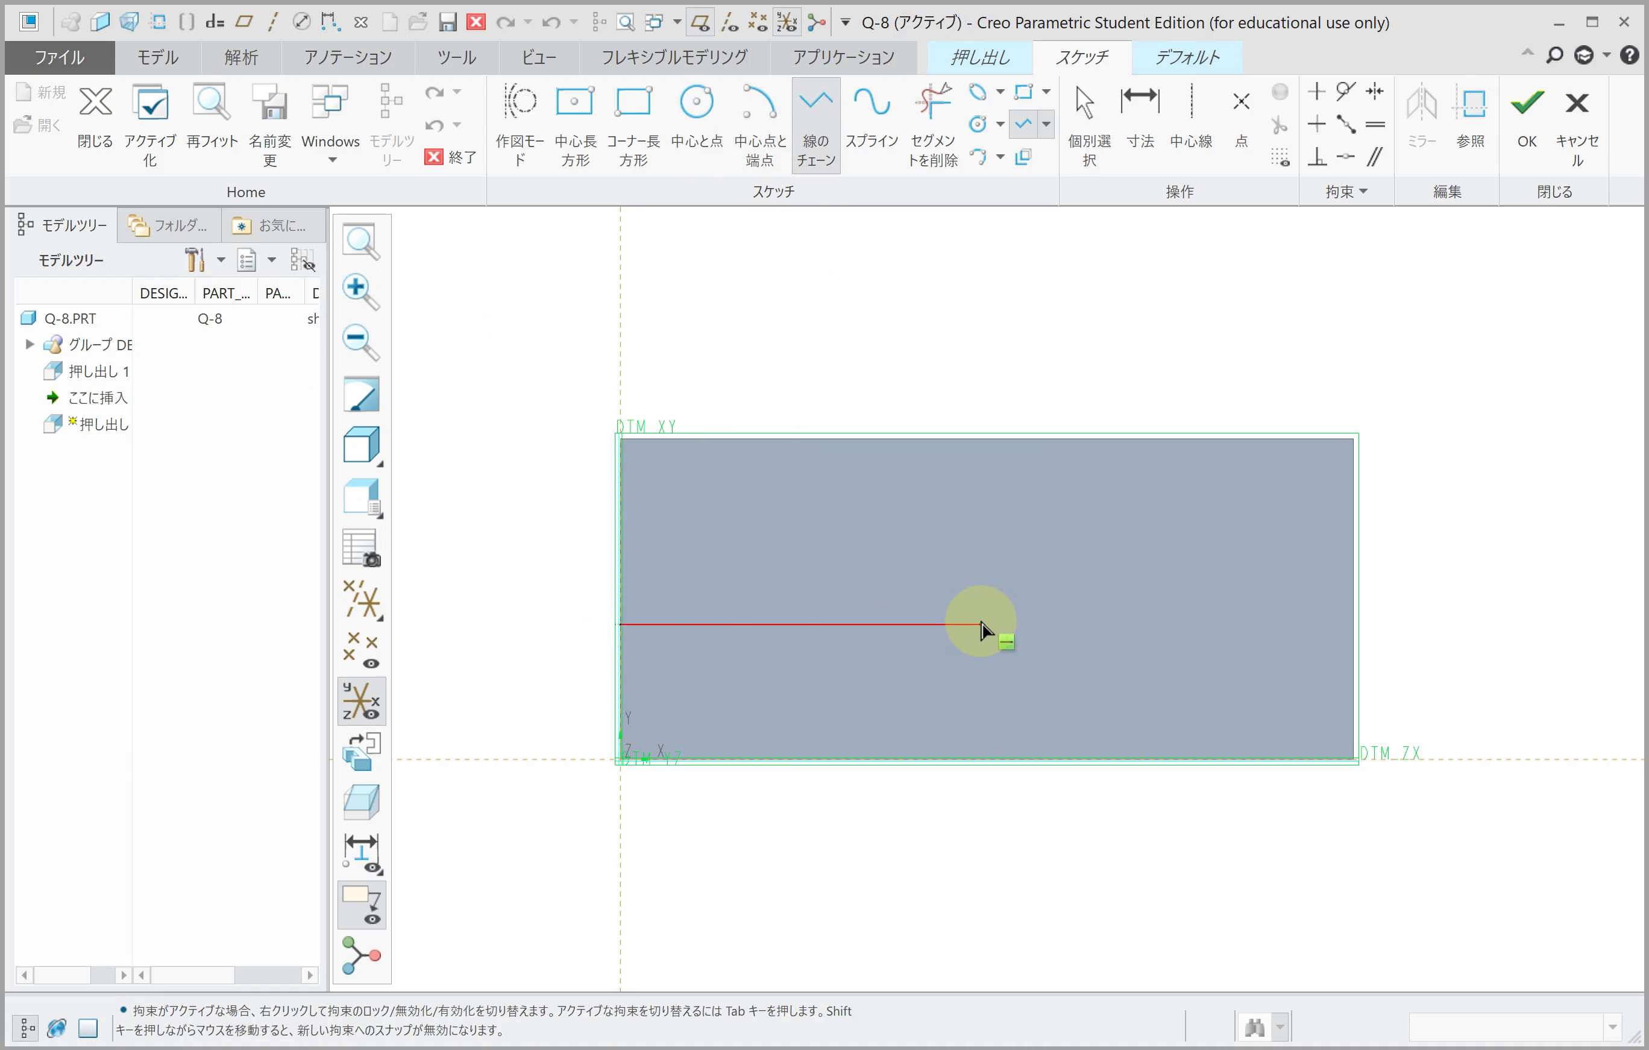
pyautogui.click(981, 623)
pyautogui.click(1186, 57)
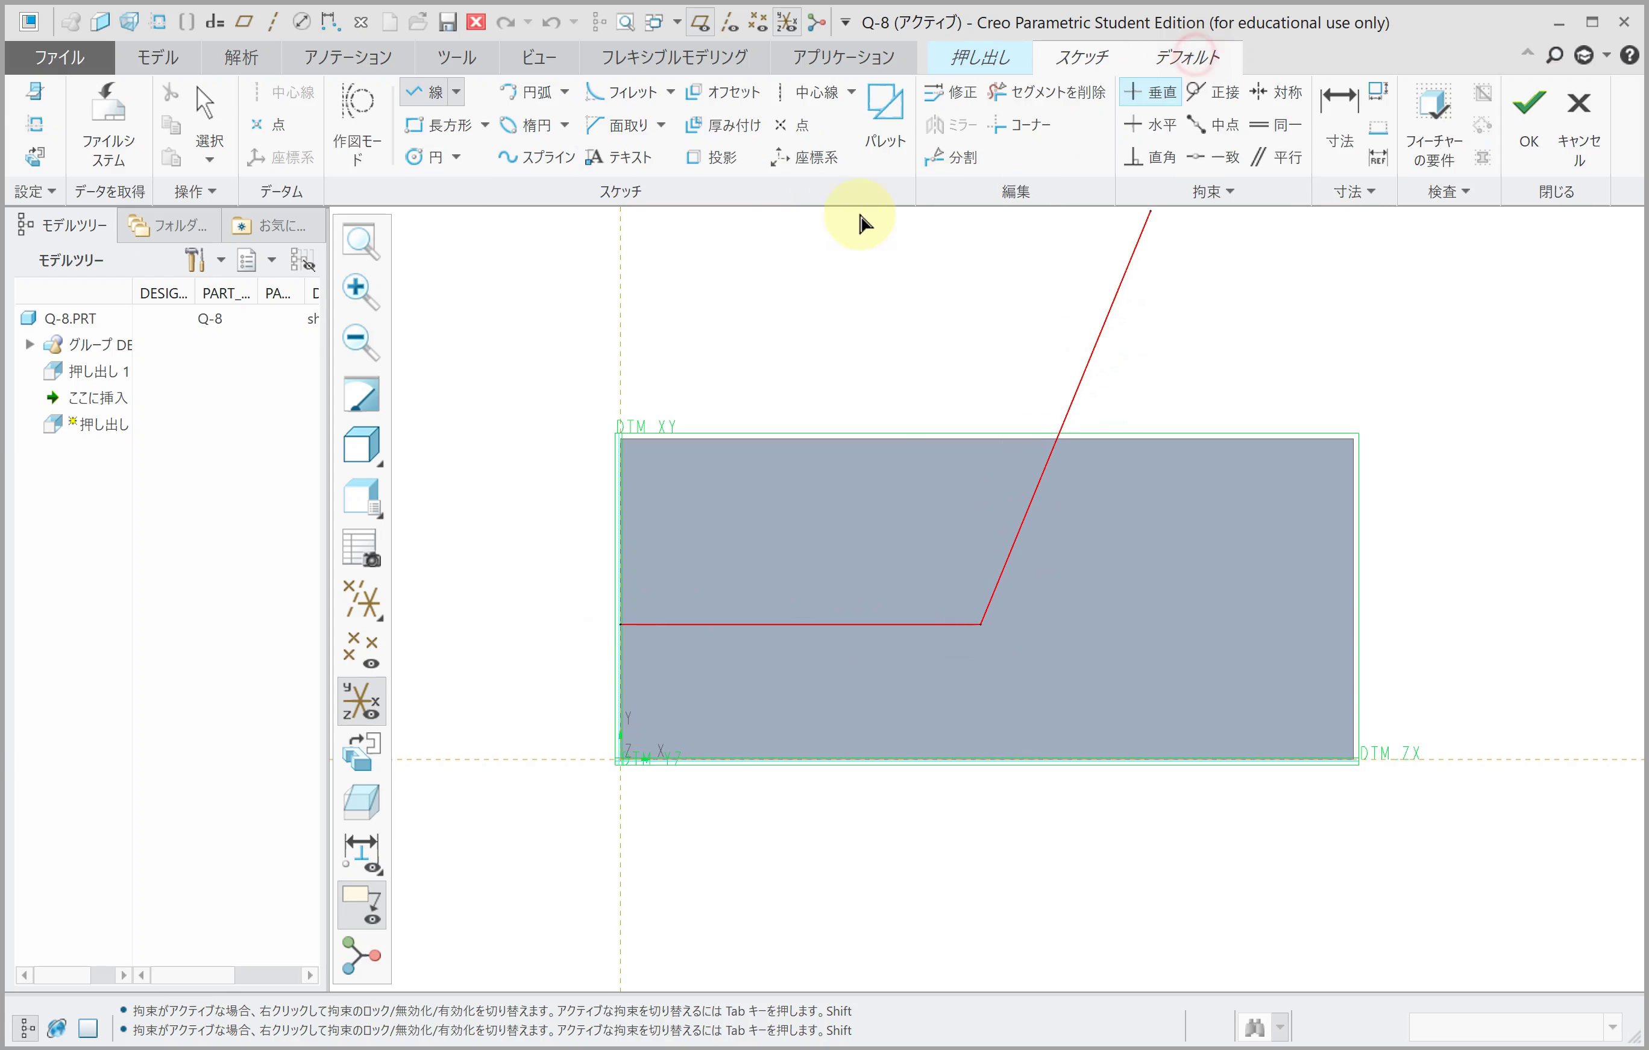
pyautogui.click(527, 93)
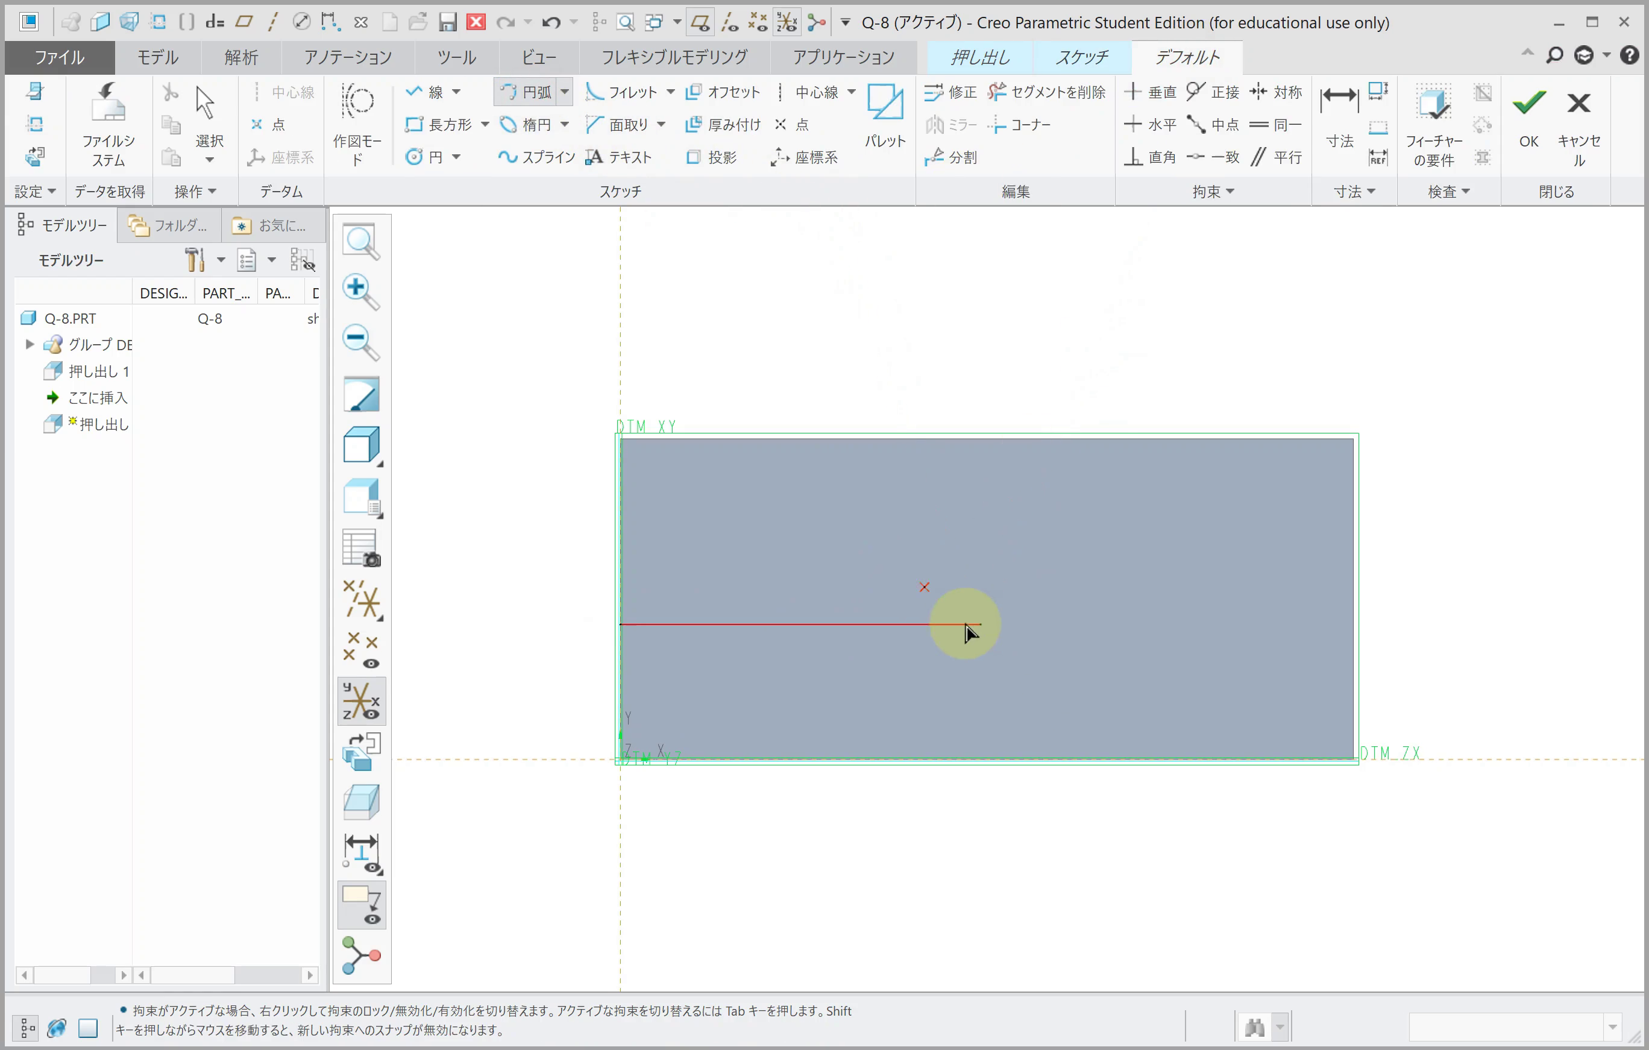
pyautogui.click(982, 627)
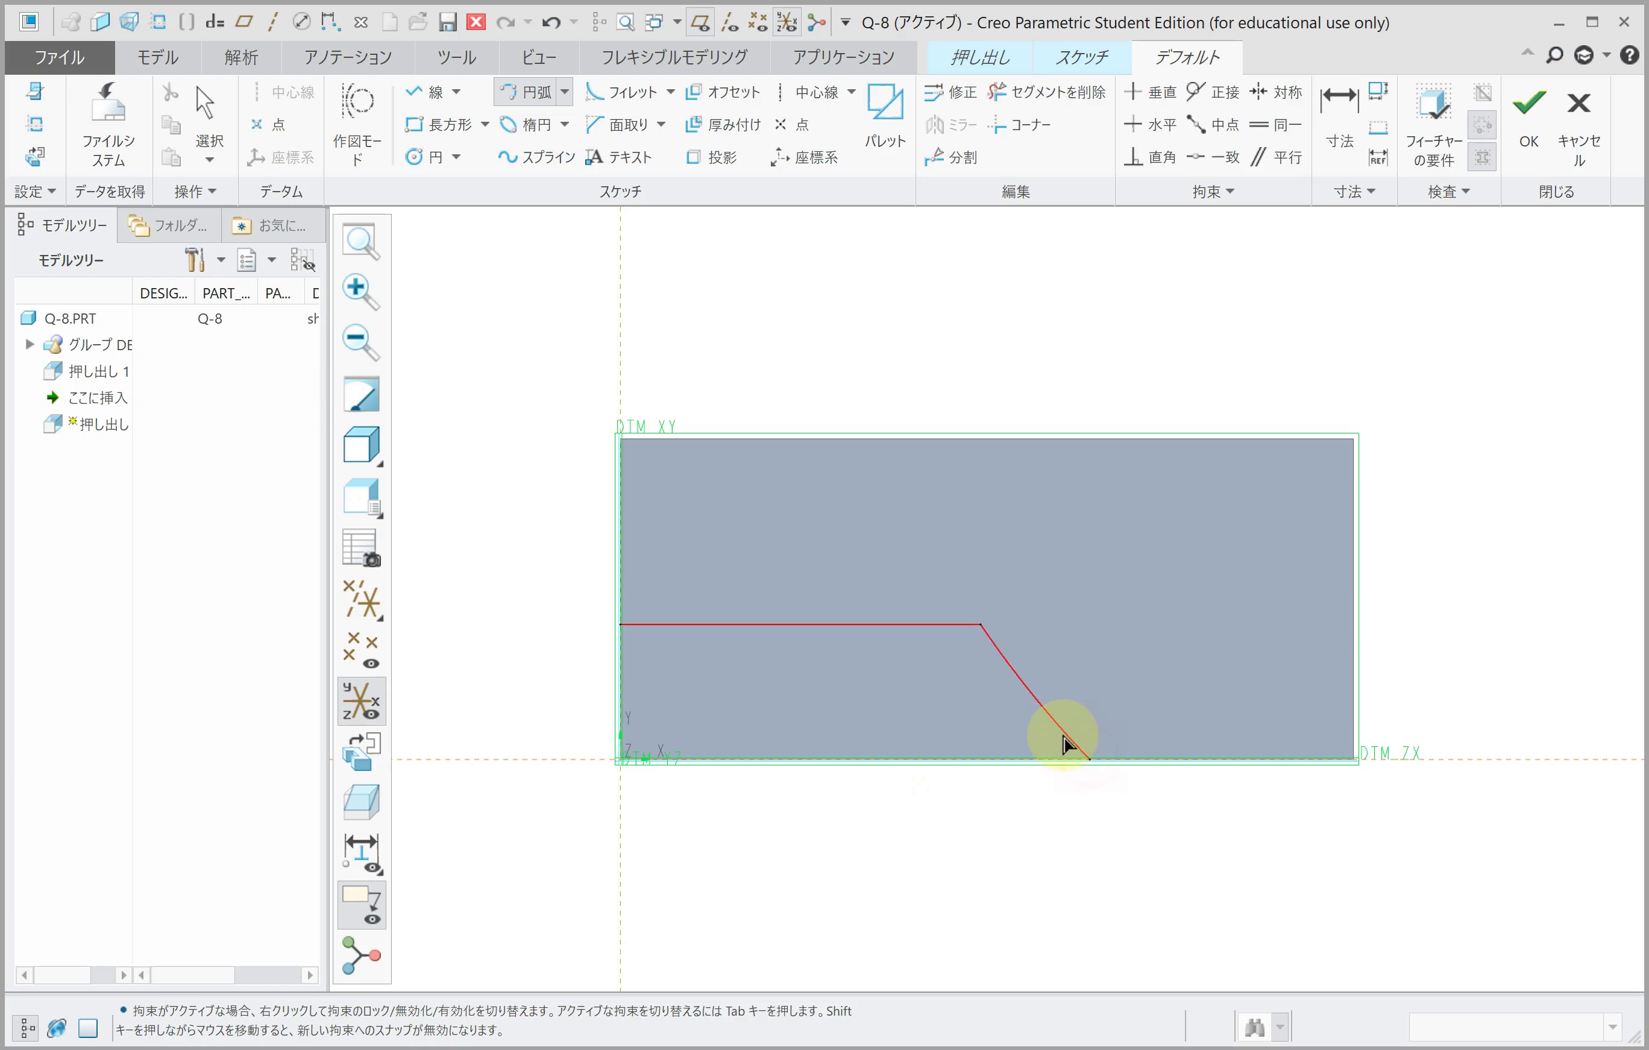
pyautogui.click(1047, 745)
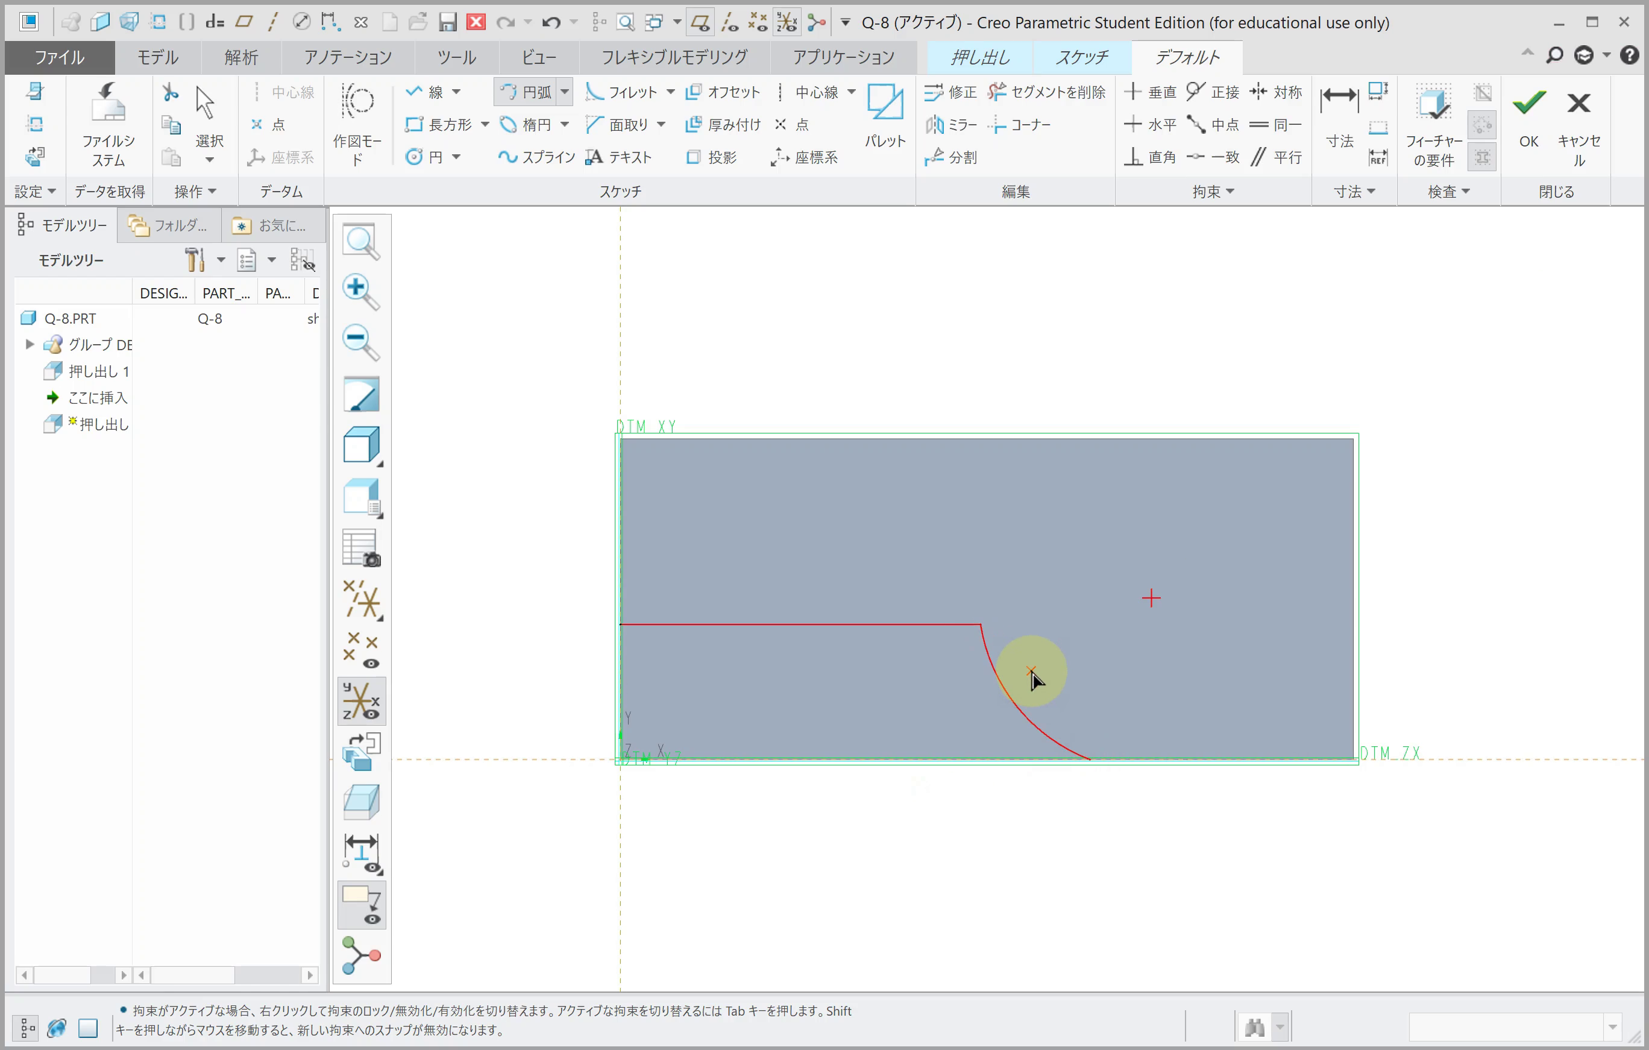
pyautogui.middleClick(1029, 674)
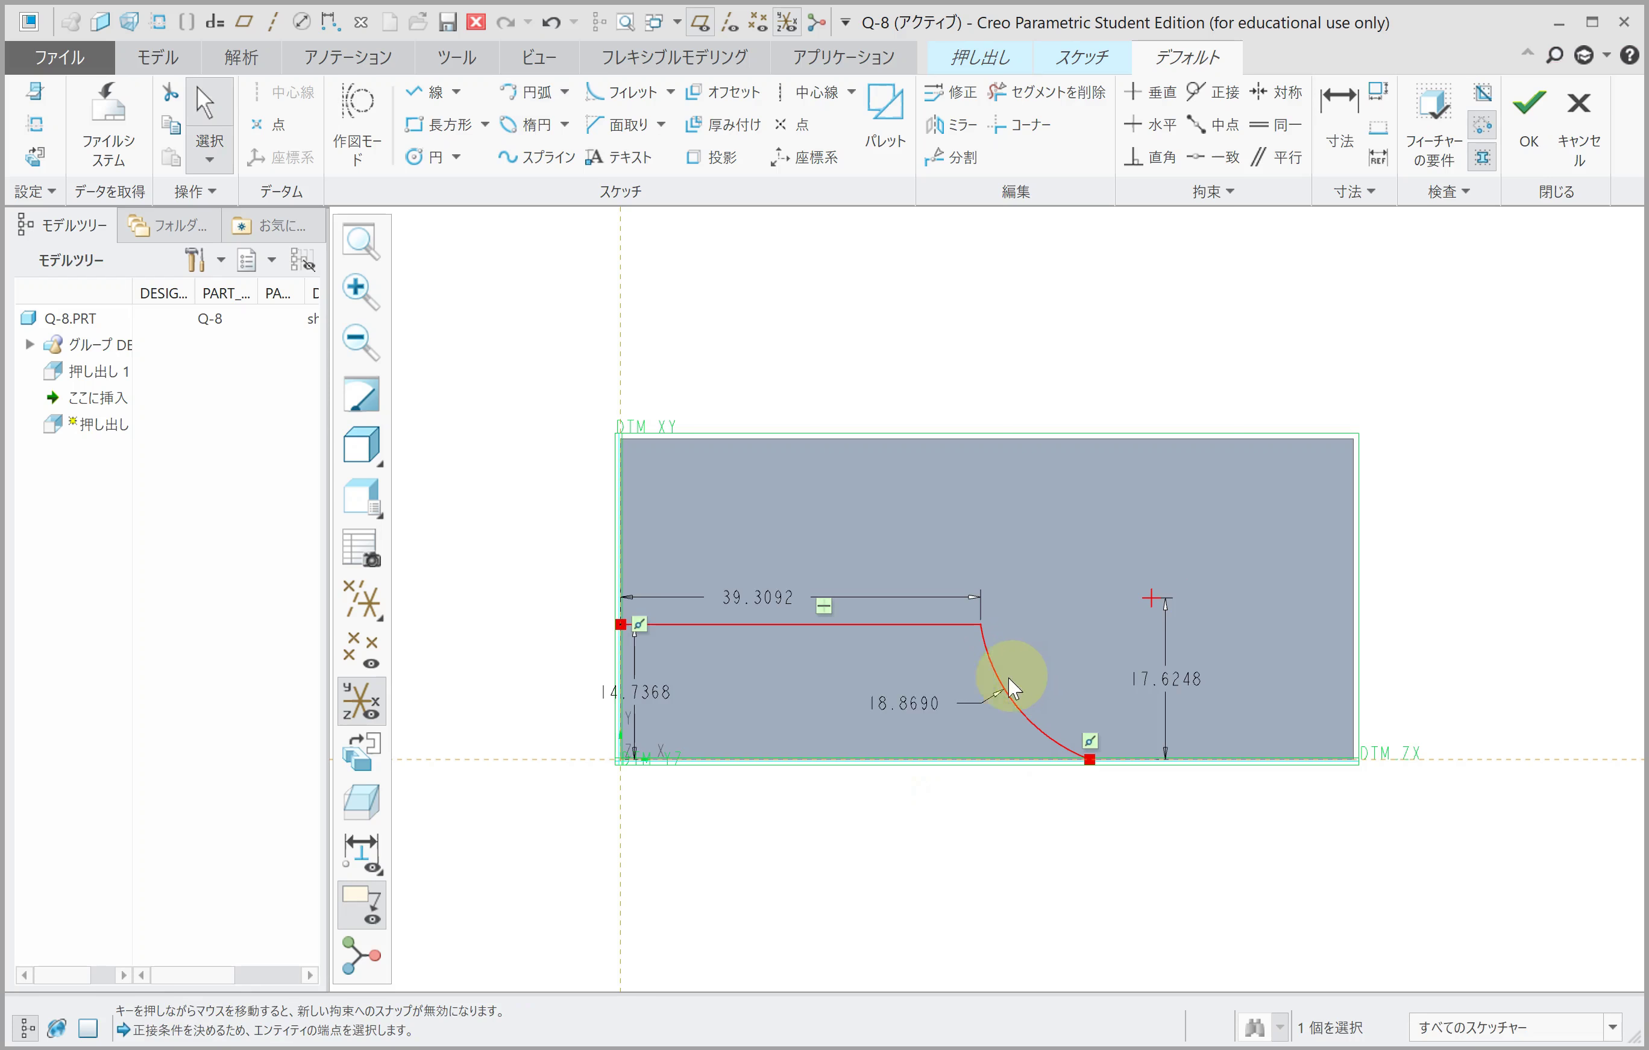
# Step: Set the line height to 15 and the arc radius to 60
pyautogui.doubleClick(644, 691)
pyautogui.write('15')
pyautogui.press('Return')
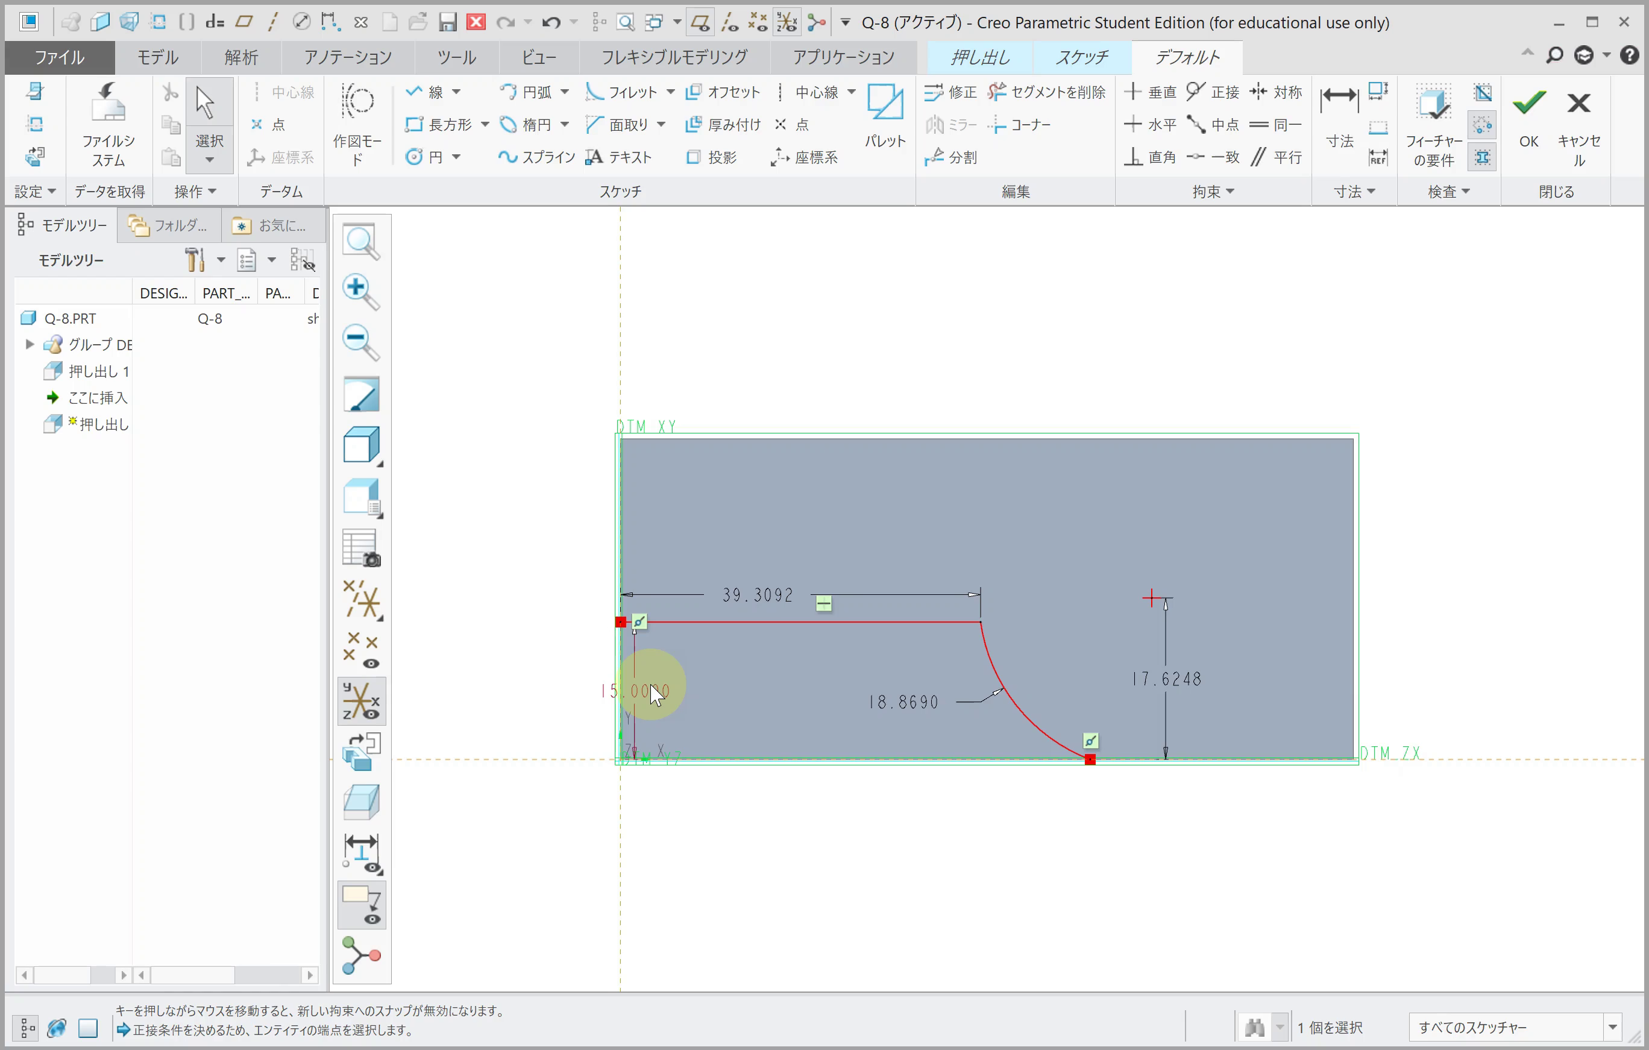
pyautogui.doubleClick(893, 700)
pyautogui.write('60')
pyautogui.press('Return')
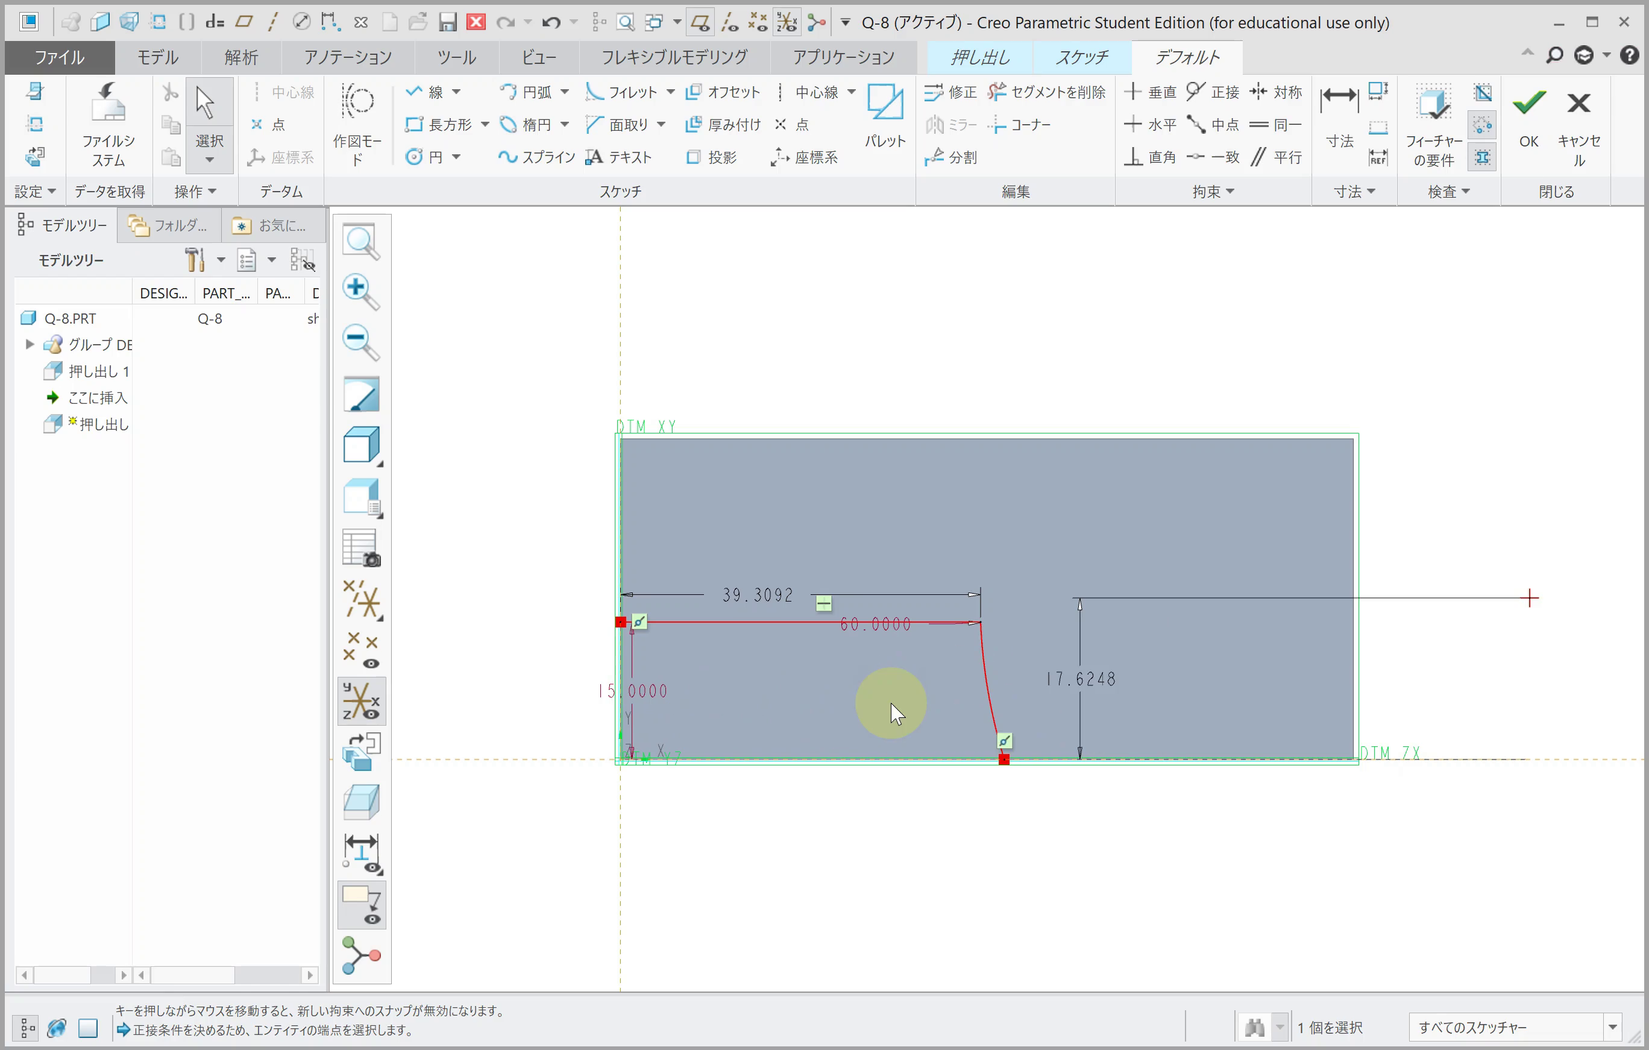
pyautogui.scroll(1, 890, 702)
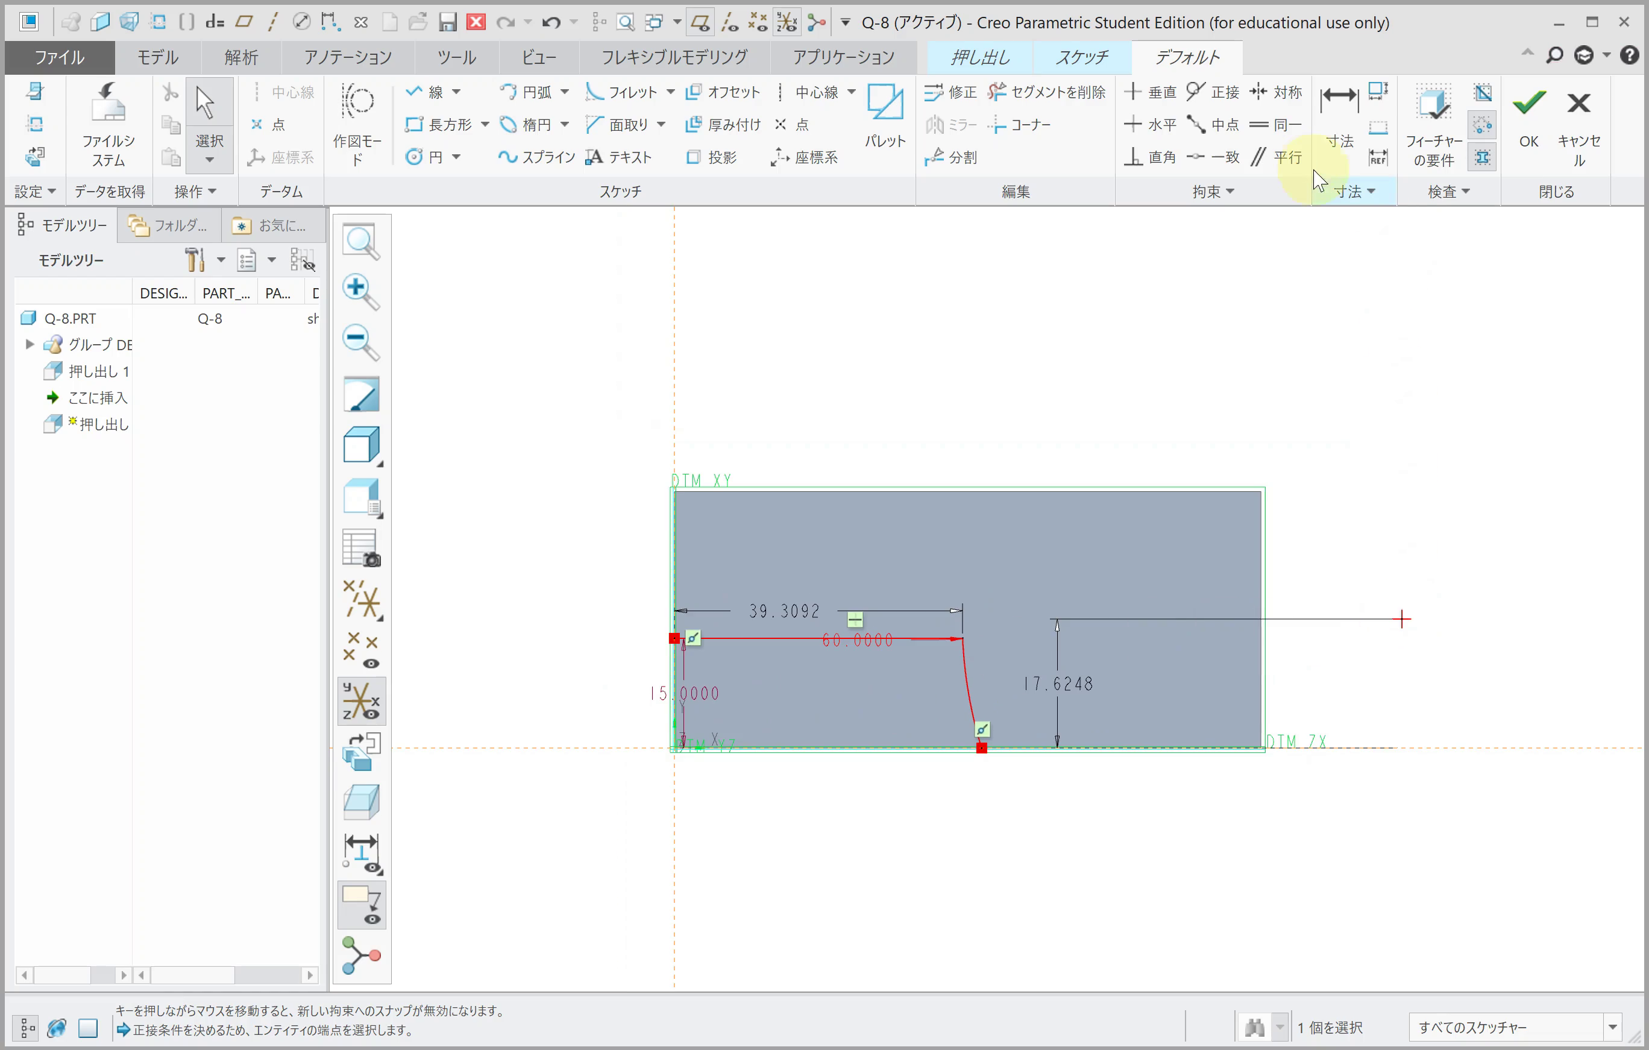
# Step: Dimension the arc centre 35 above the base and 90 across, then finish the sketch
pyautogui.click(1339, 115)
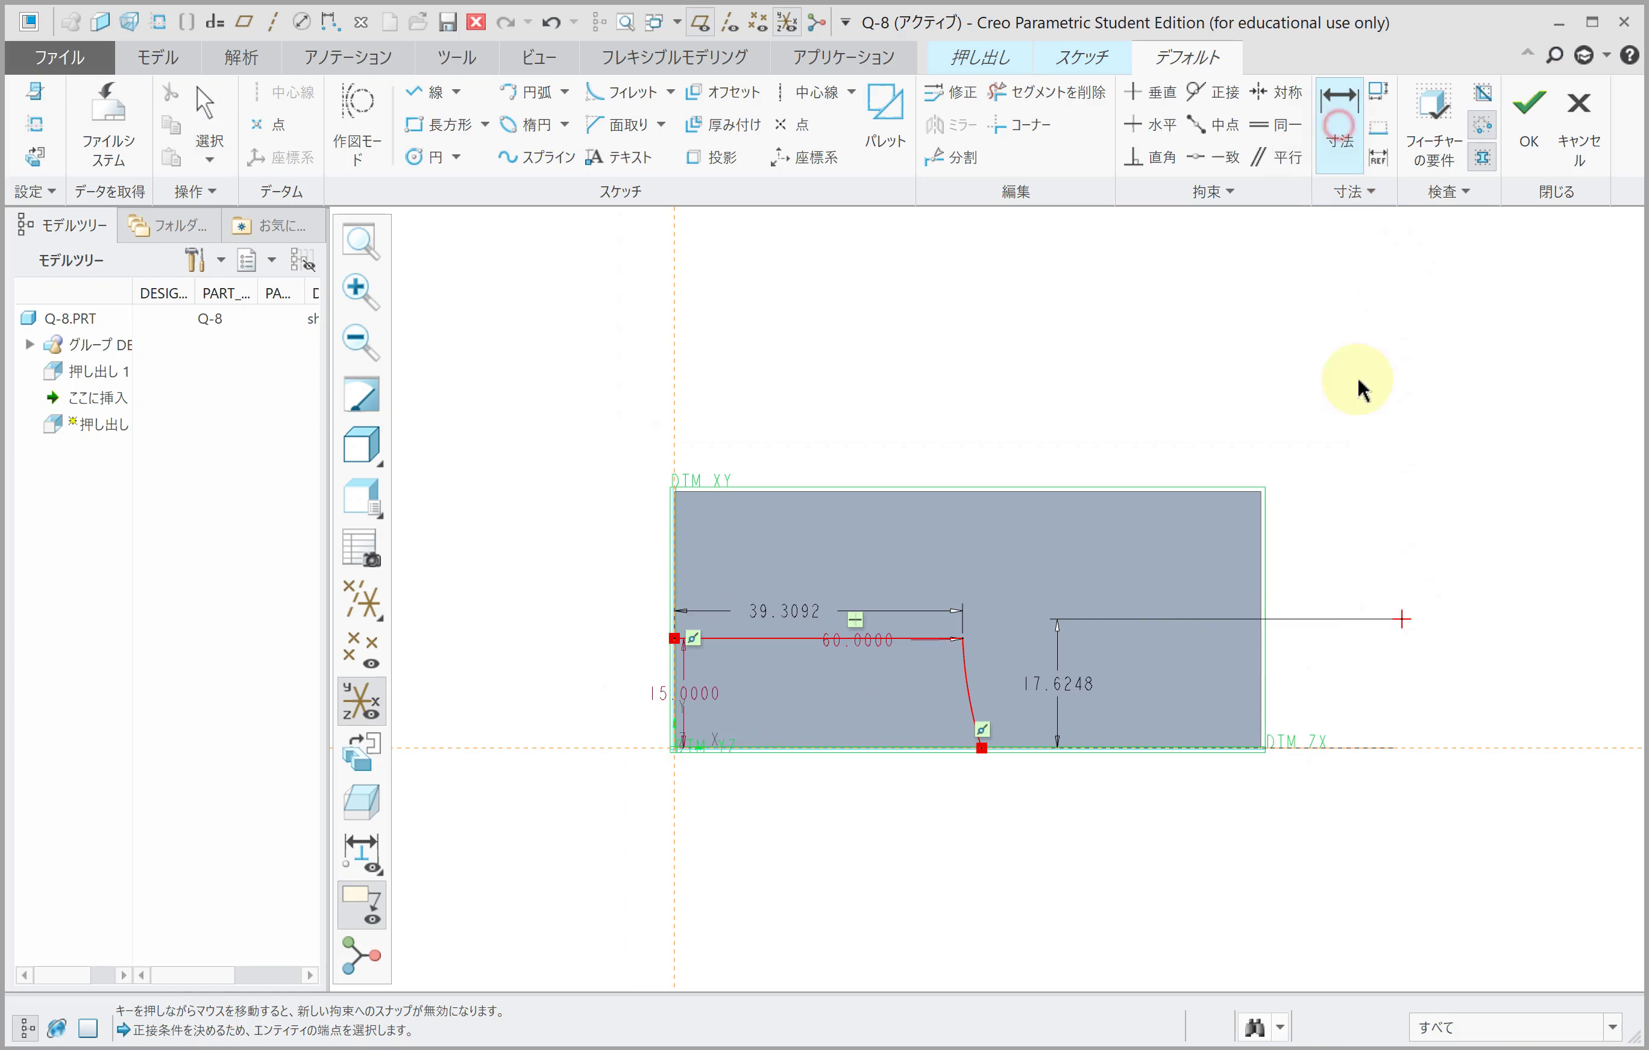
pyautogui.middleClick(1429, 706)
pyautogui.write('35')
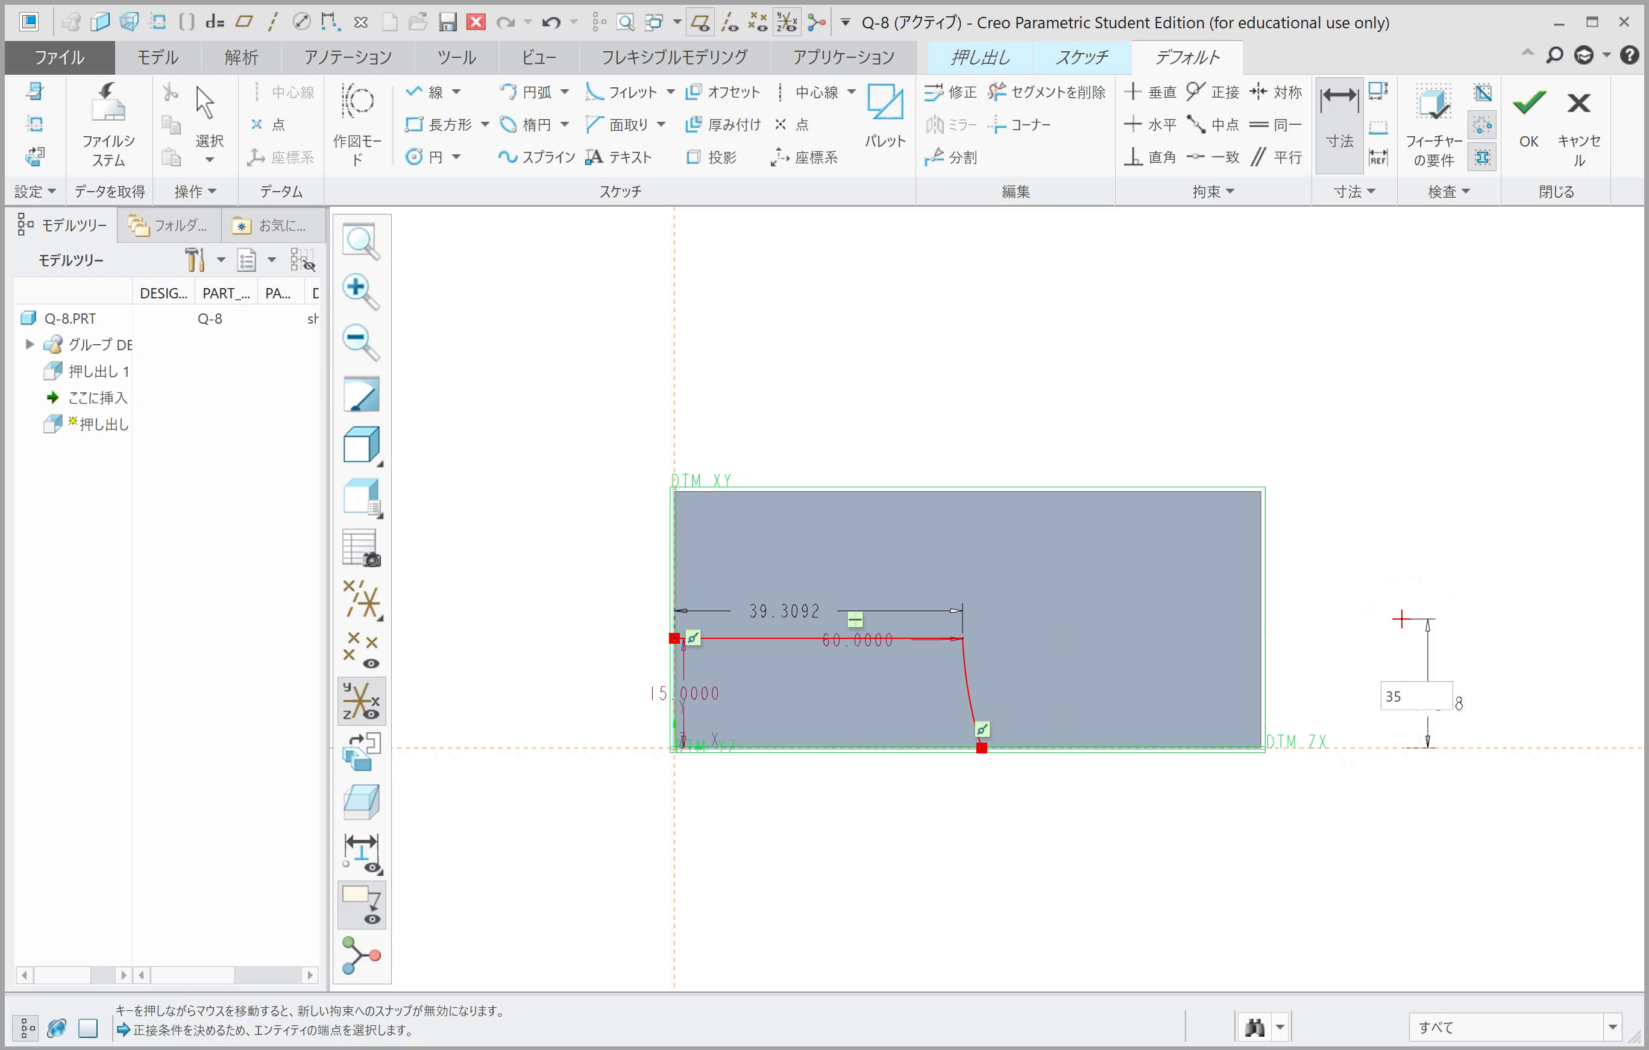
pyautogui.press('Return')
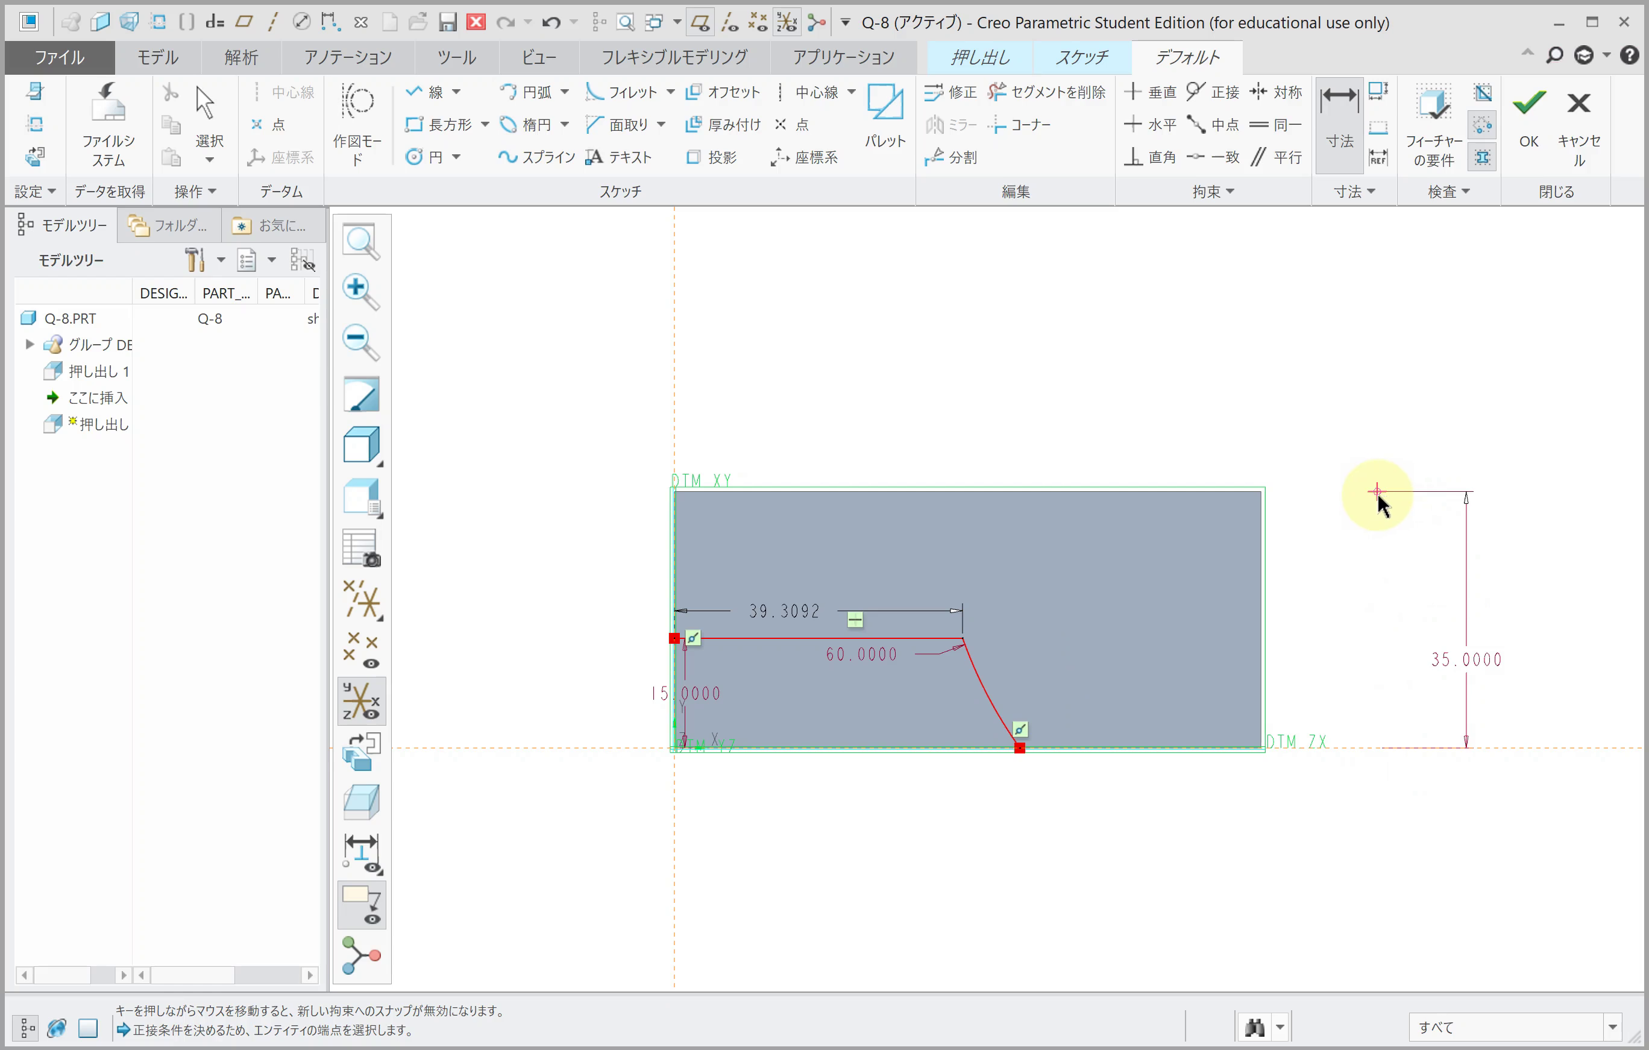
pyautogui.click(674, 398)
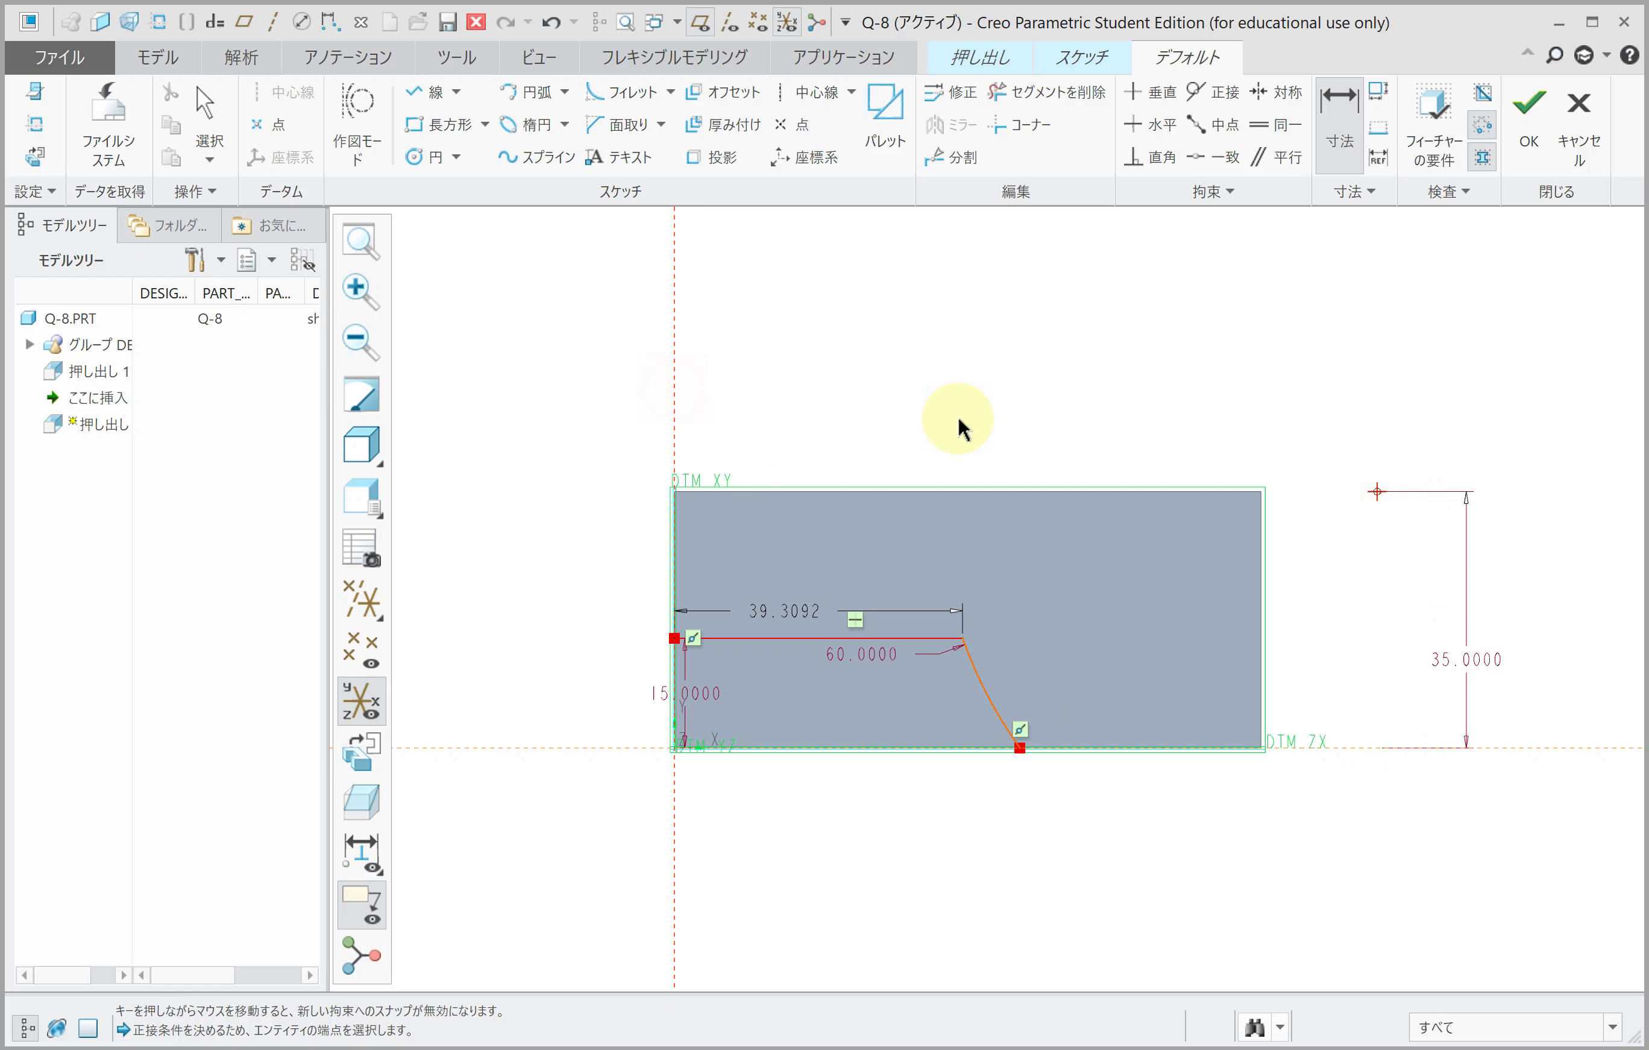
pyautogui.middleClick(962, 424)
pyautogui.write('90')
pyautogui.press('Return')
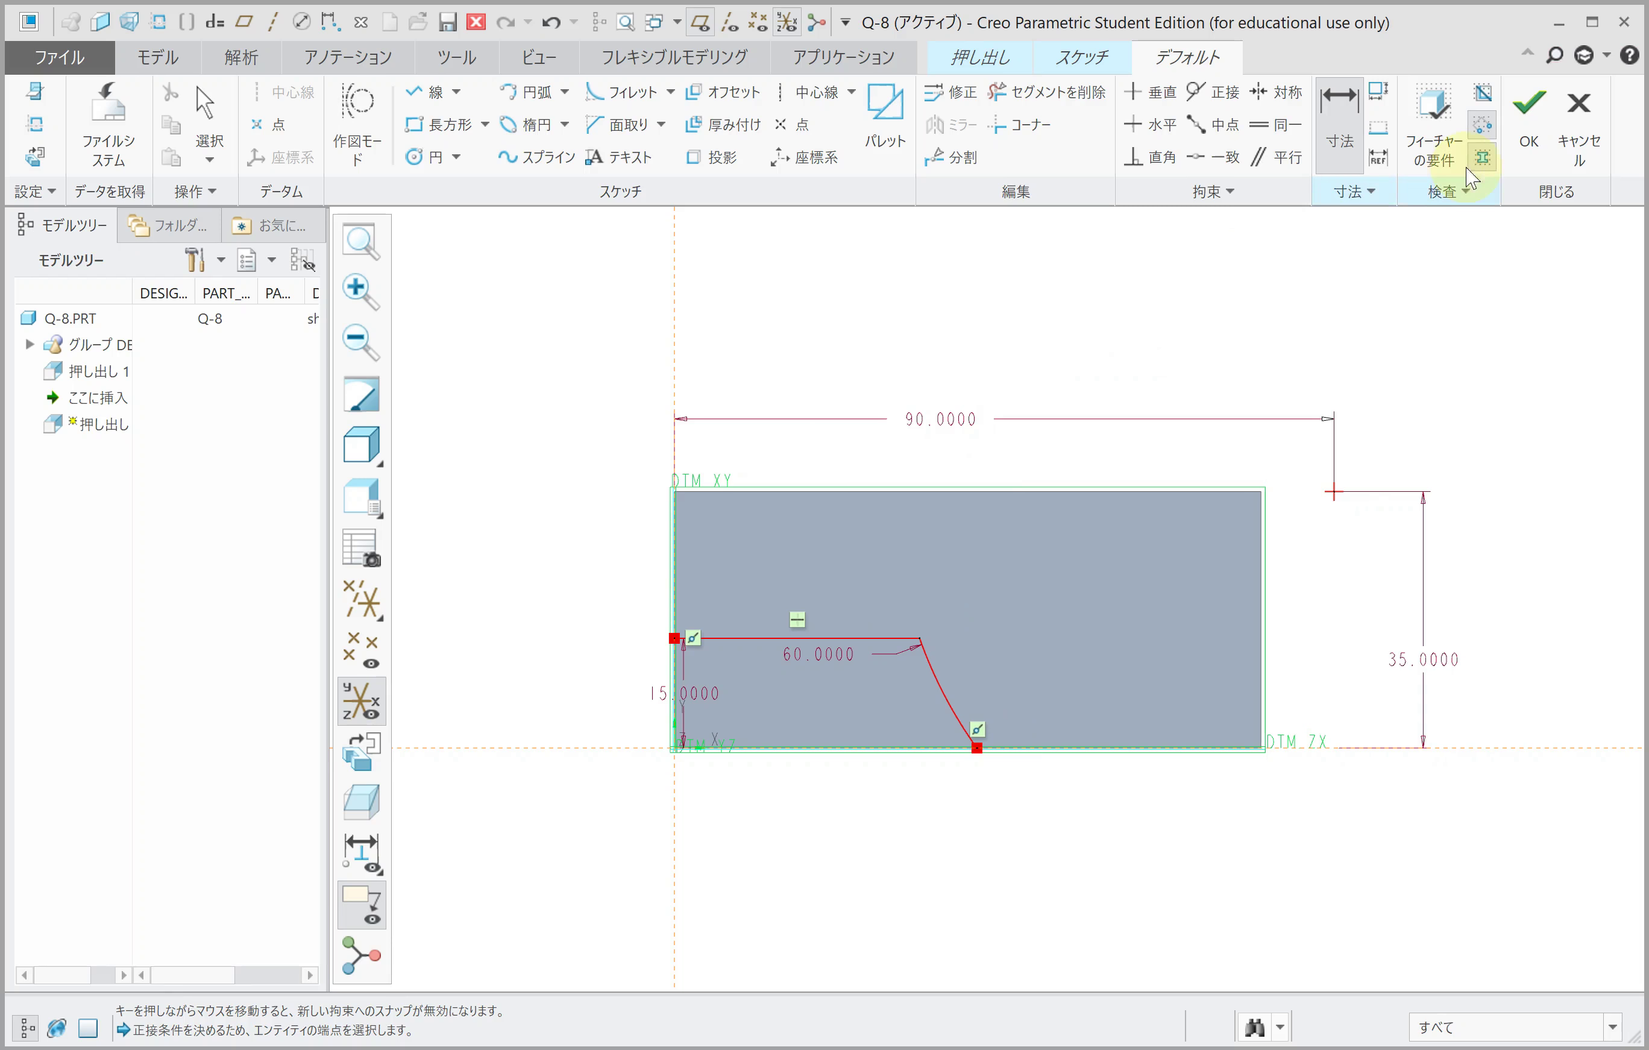
pyautogui.click(1523, 118)
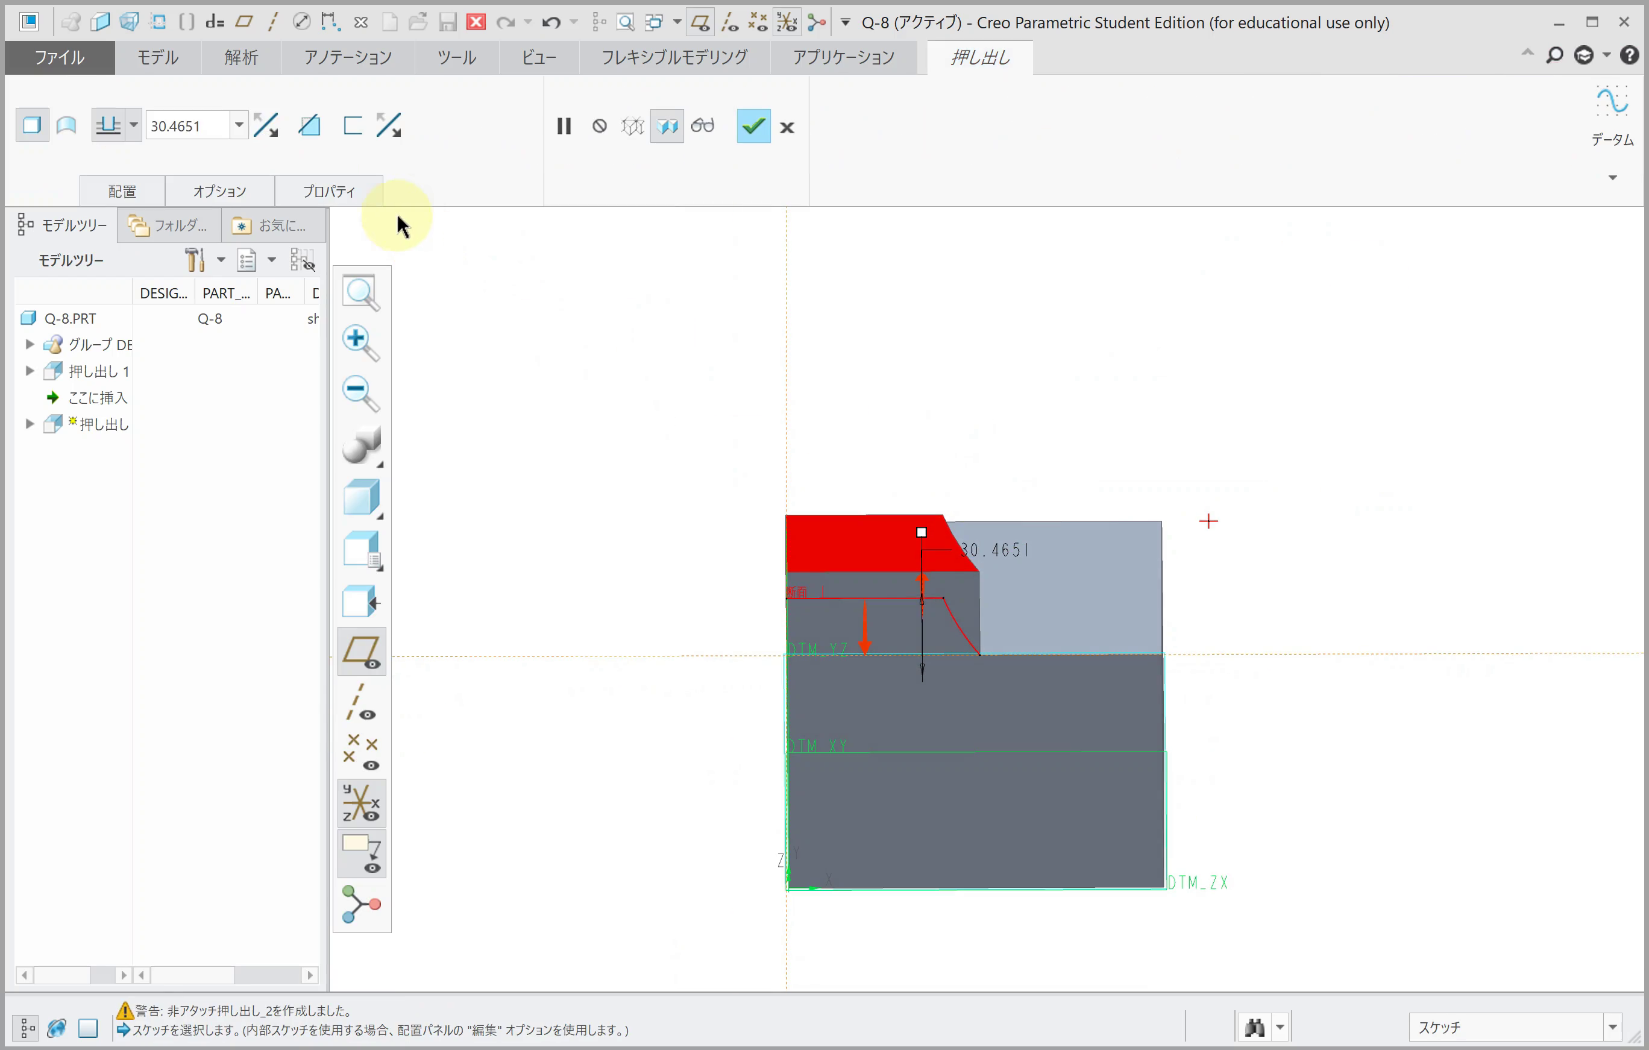
# Step: Flip the extrusion and remove material 40 deep to cut the sloped step
pyautogui.click(276, 127)
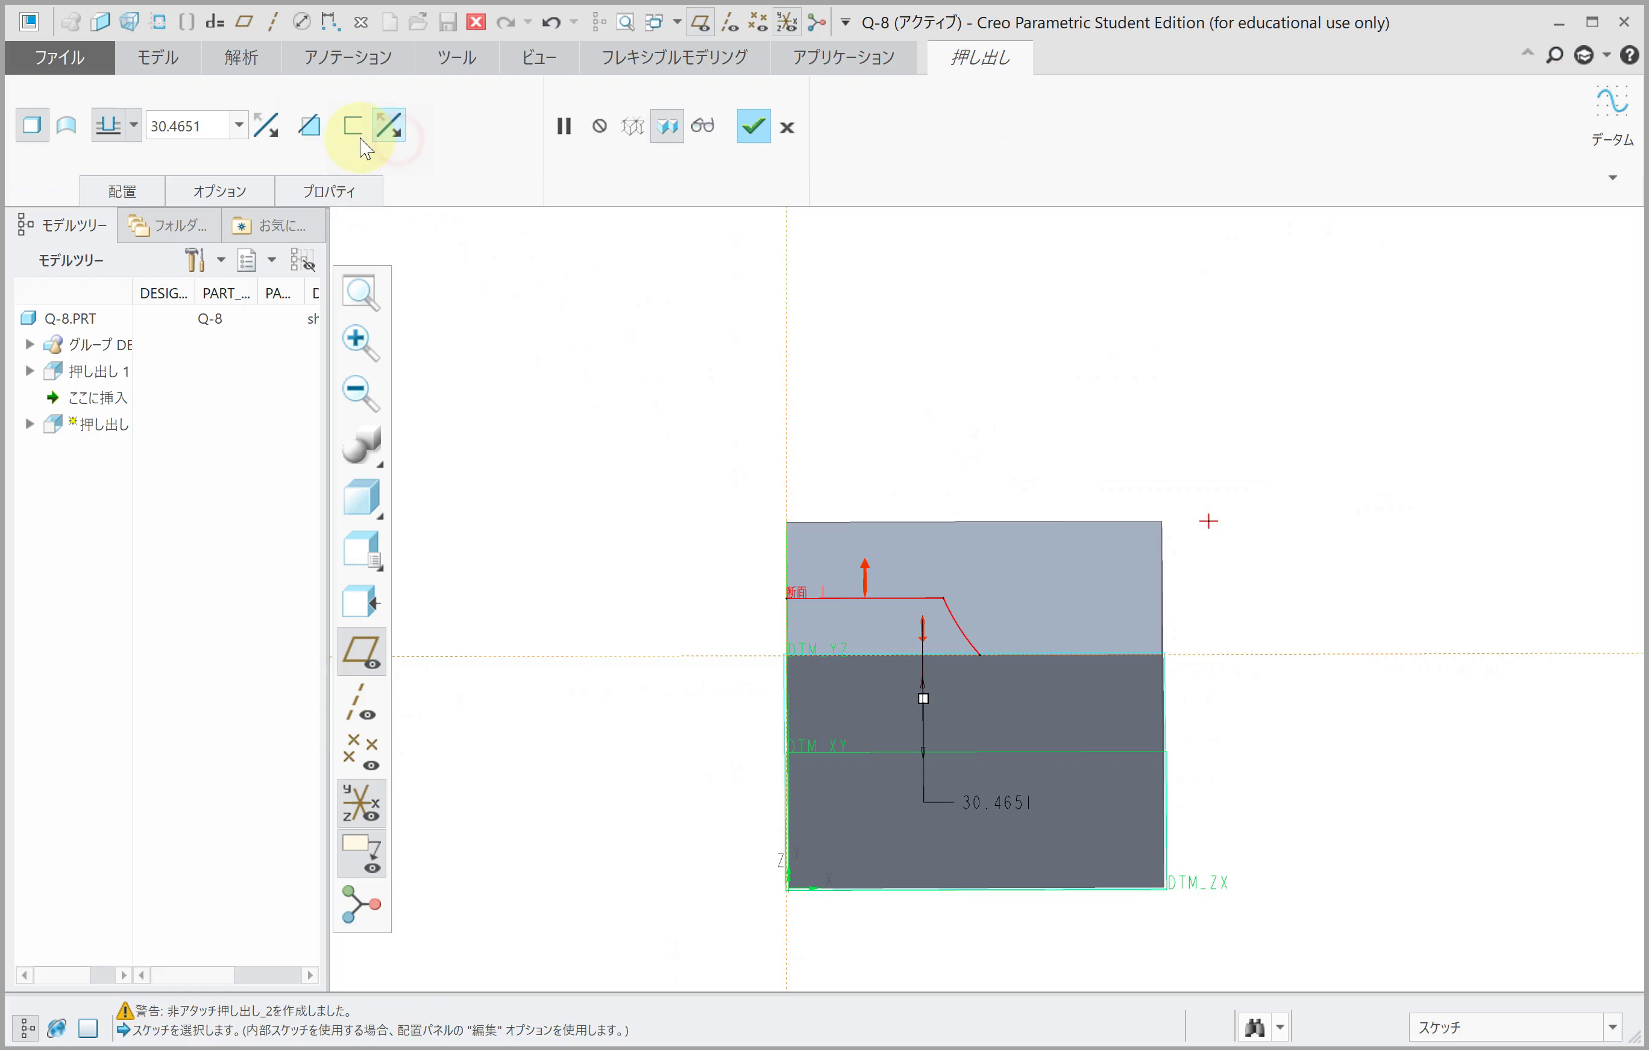
pyautogui.click(313, 138)
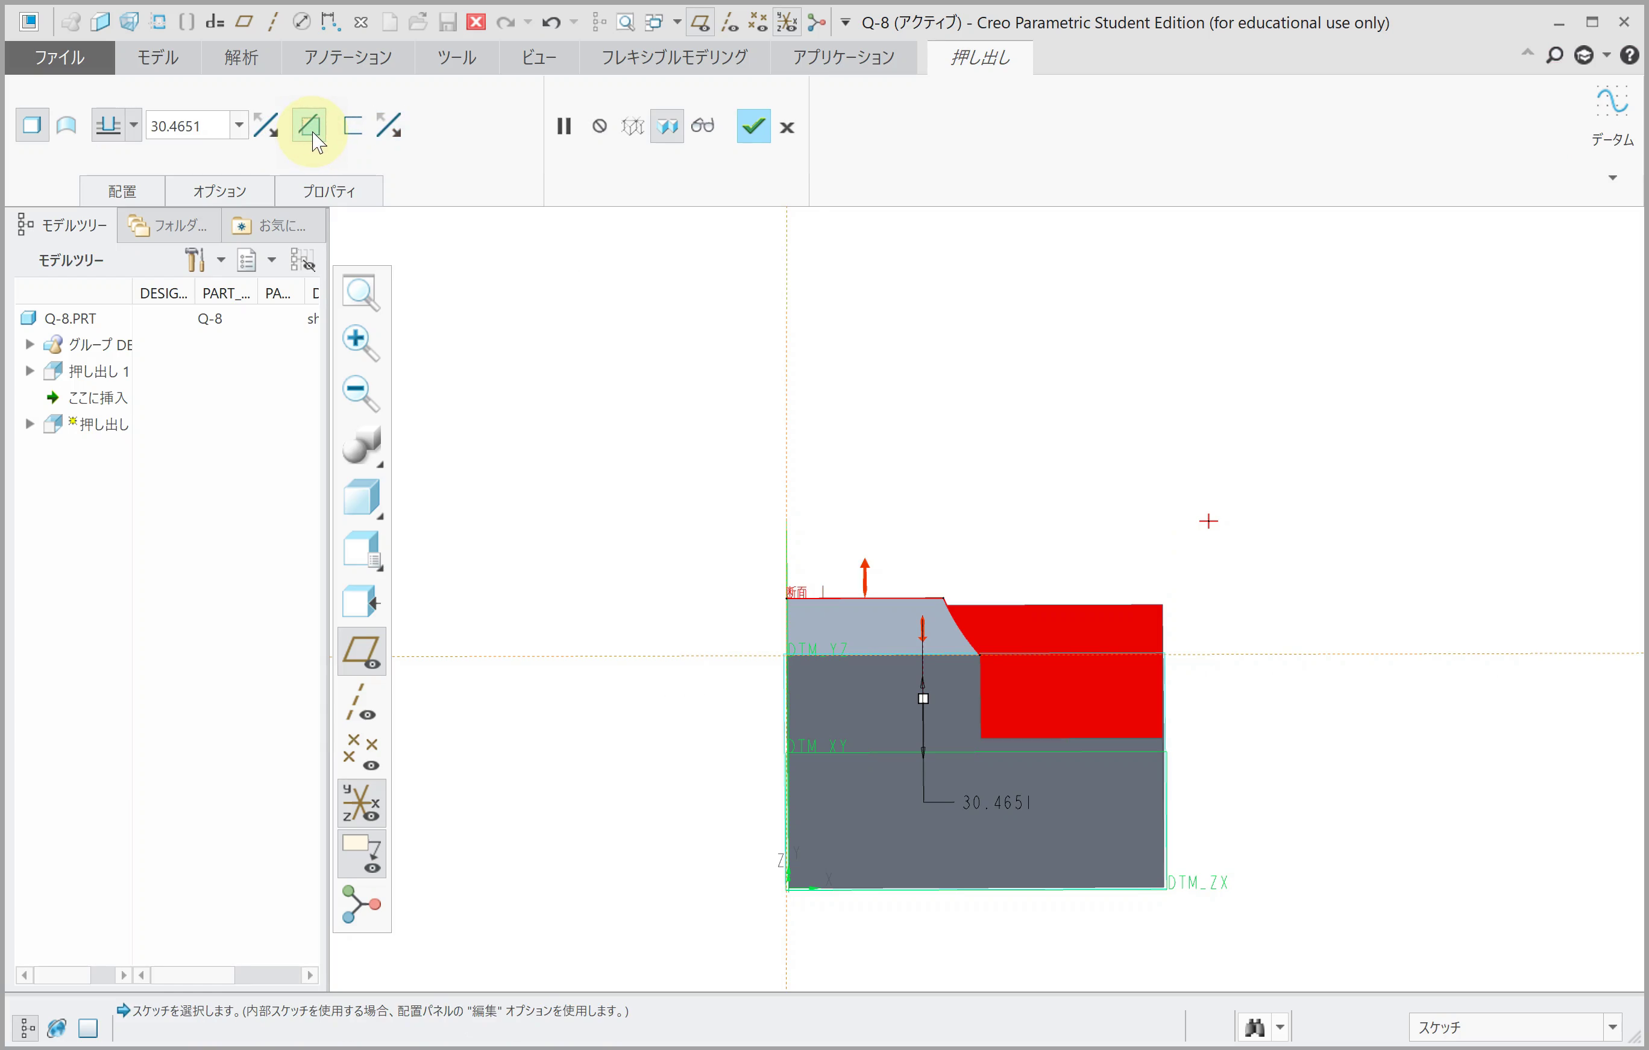
pyautogui.doubleClick(191, 124)
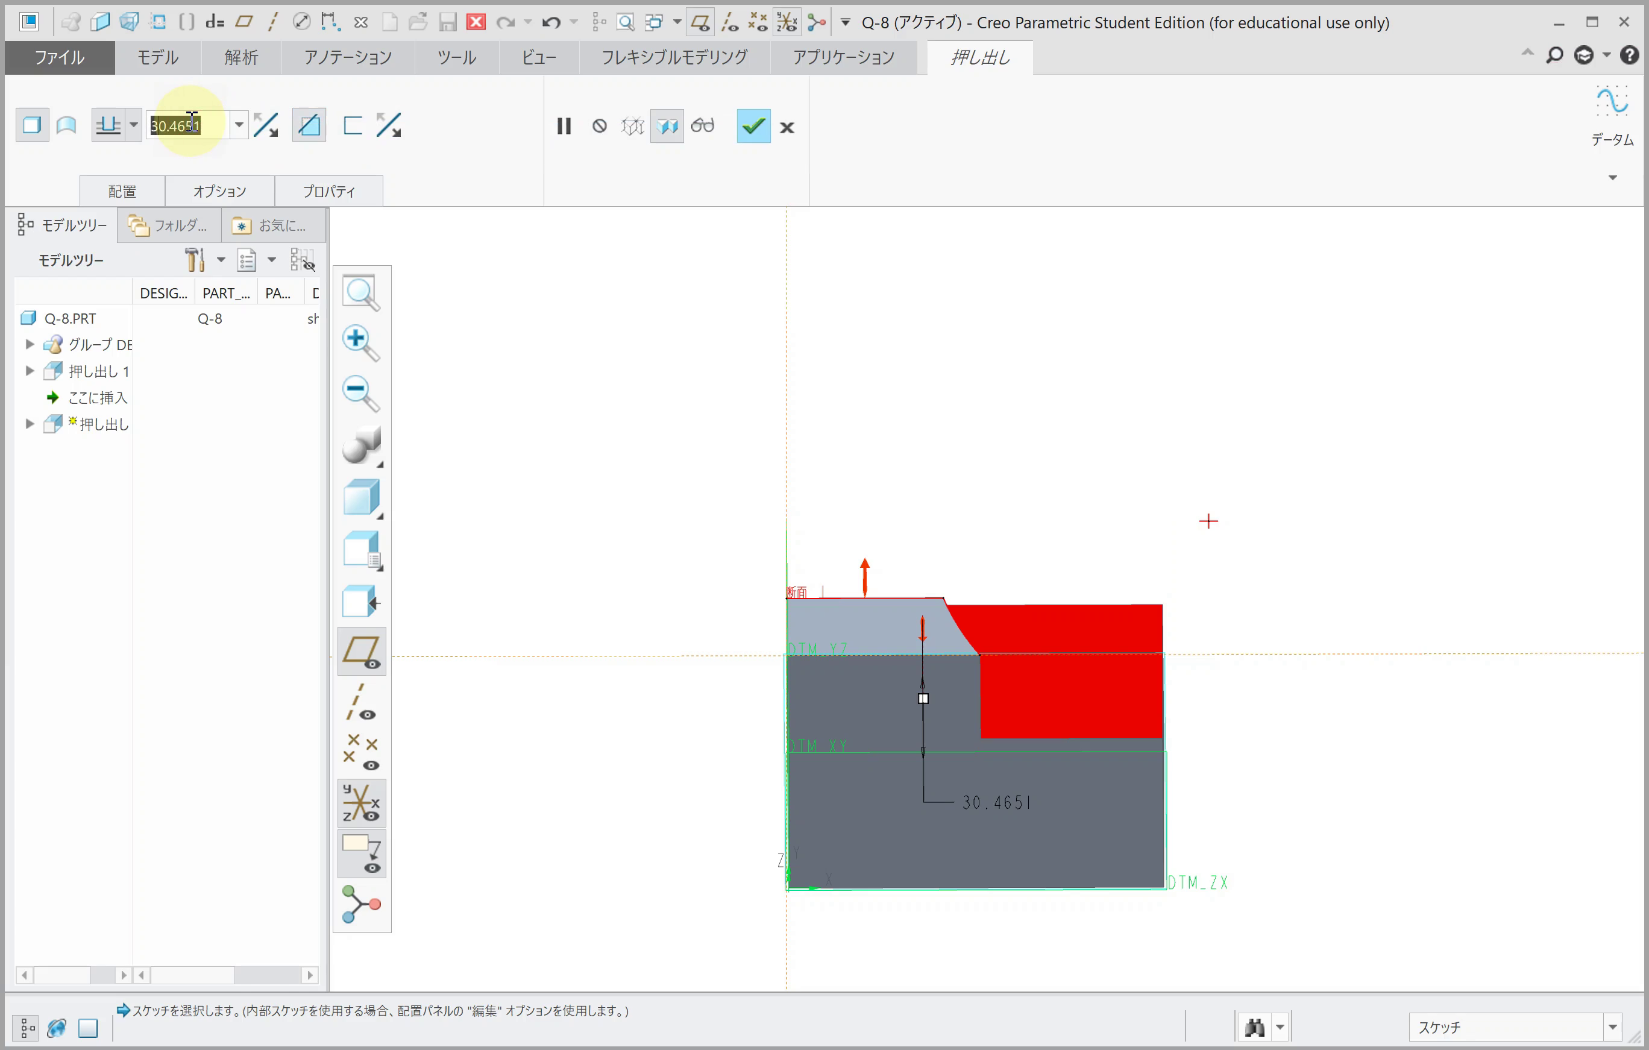
pyautogui.write('40')
pyautogui.press('Return')
pyautogui.middleClick(487, 319)
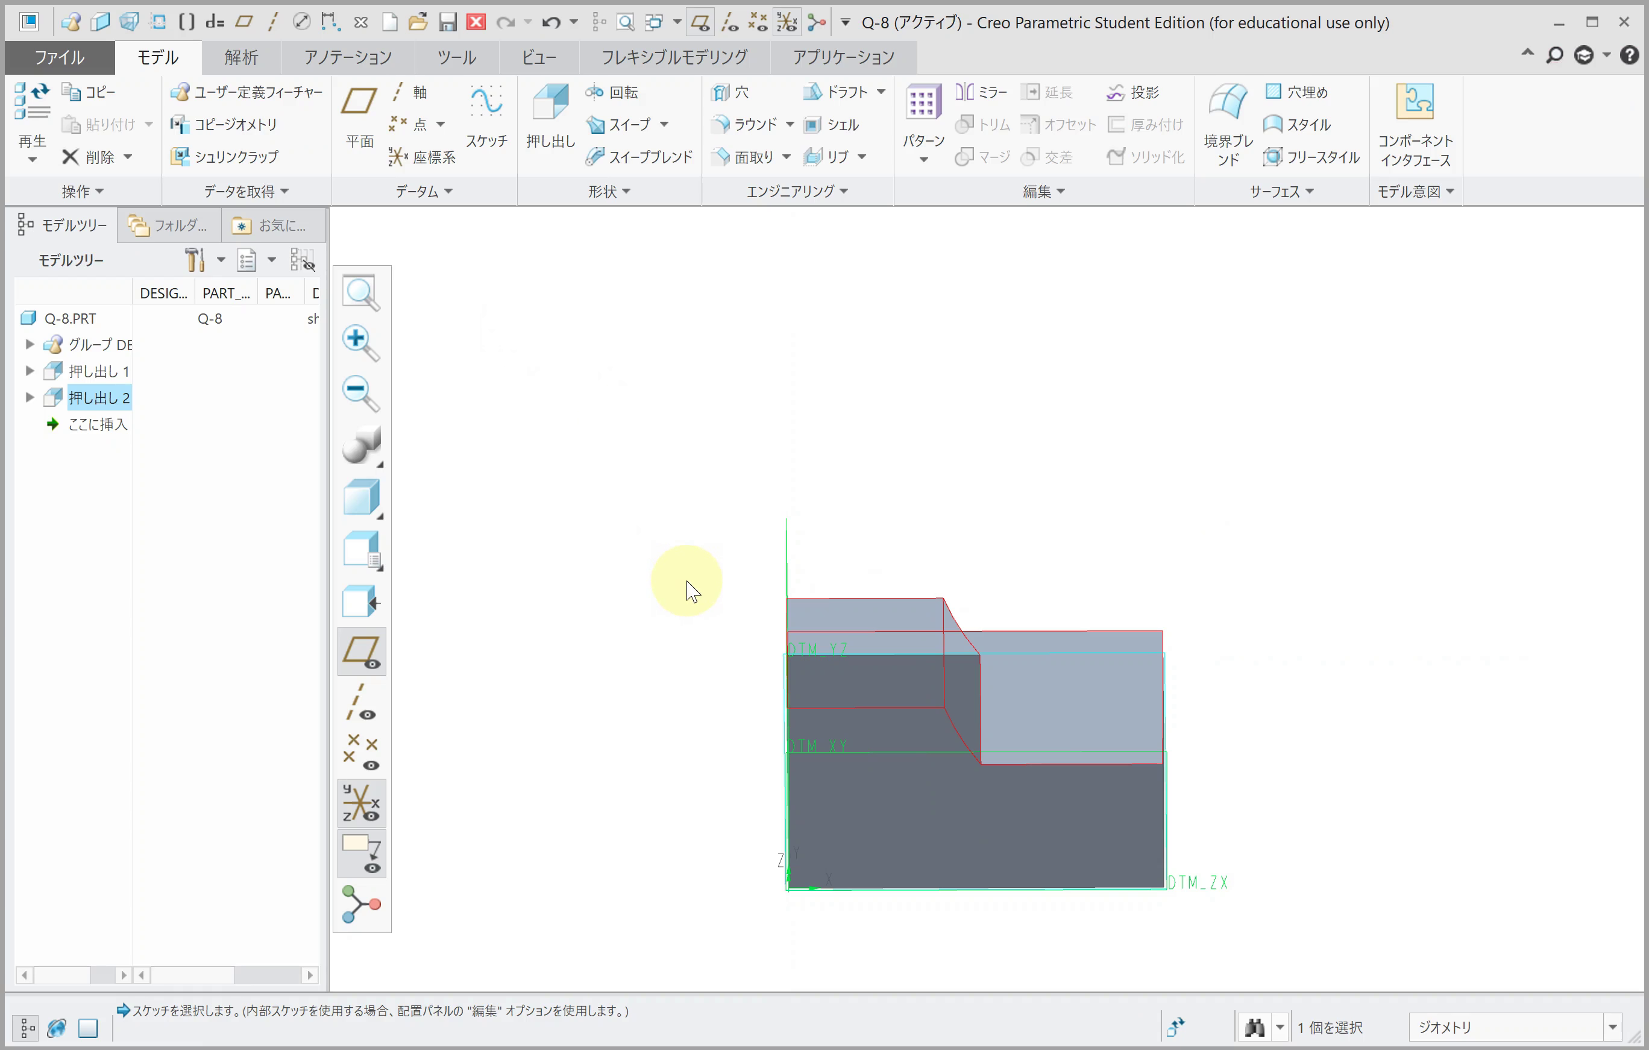
pyautogui.scroll(1, 690, 590)
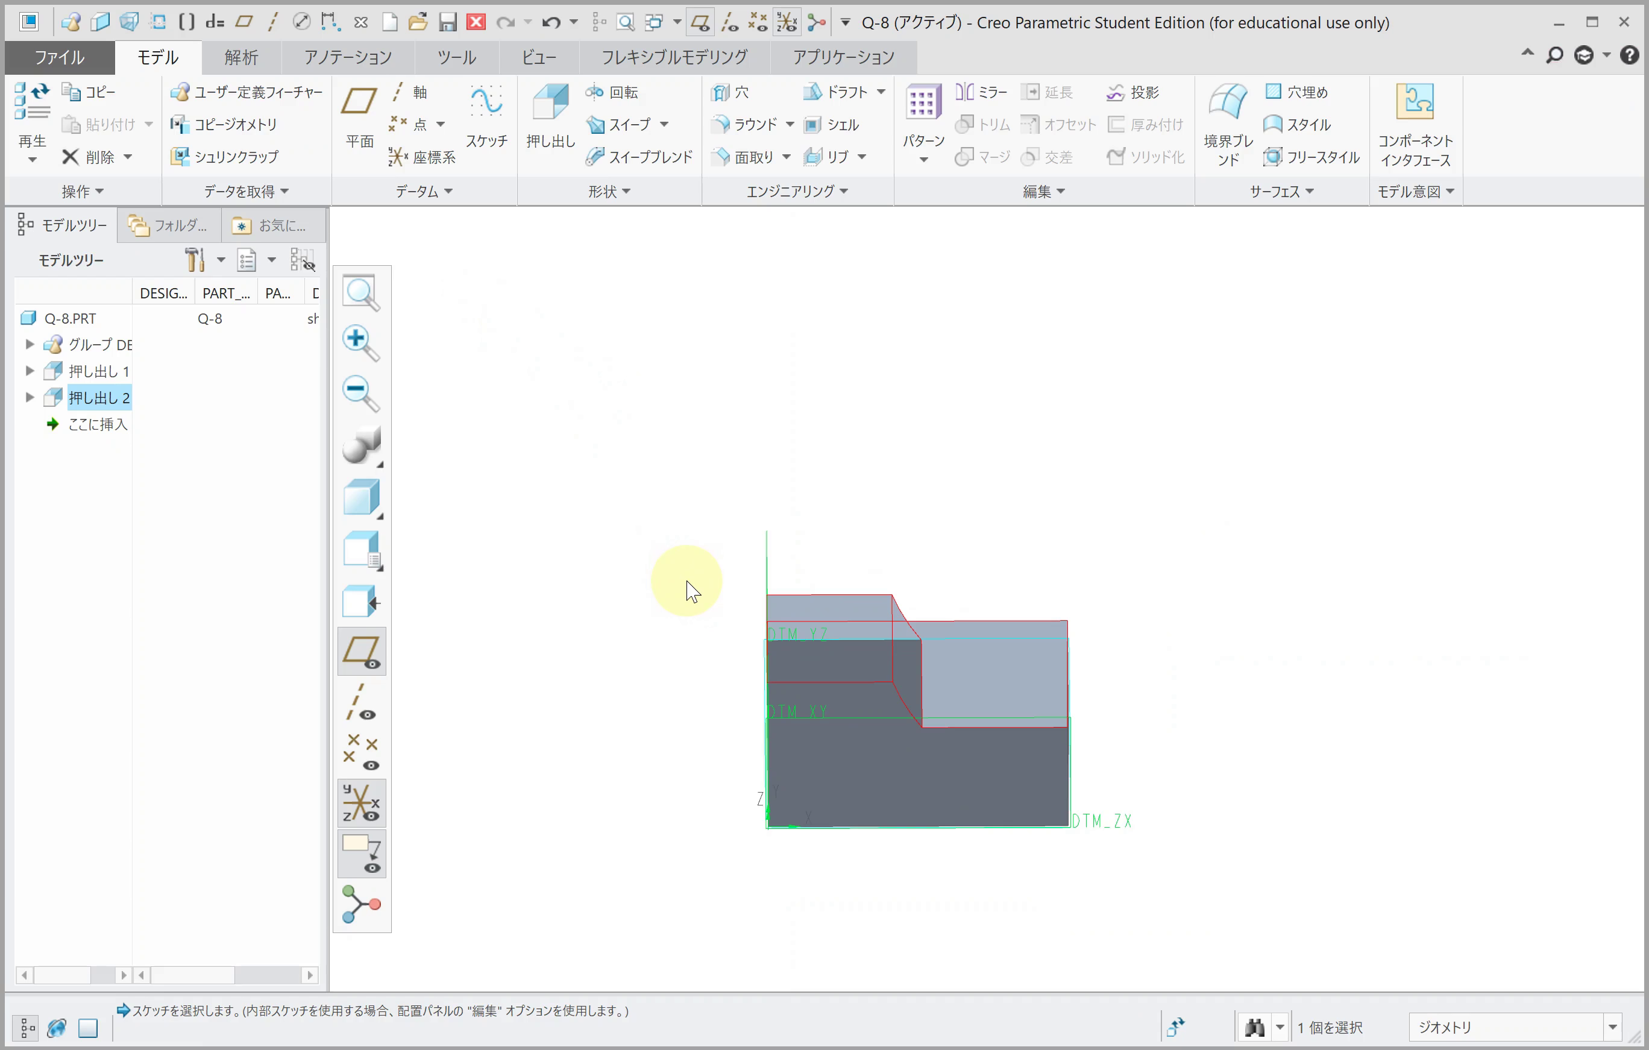
pyautogui.moveTo(694, 602)
pyautogui.mouseDown(button='middle')
pyautogui.moveTo(670, 435)
pyautogui.moveTo(689, 541)
pyautogui.mouseUp(button='middle')
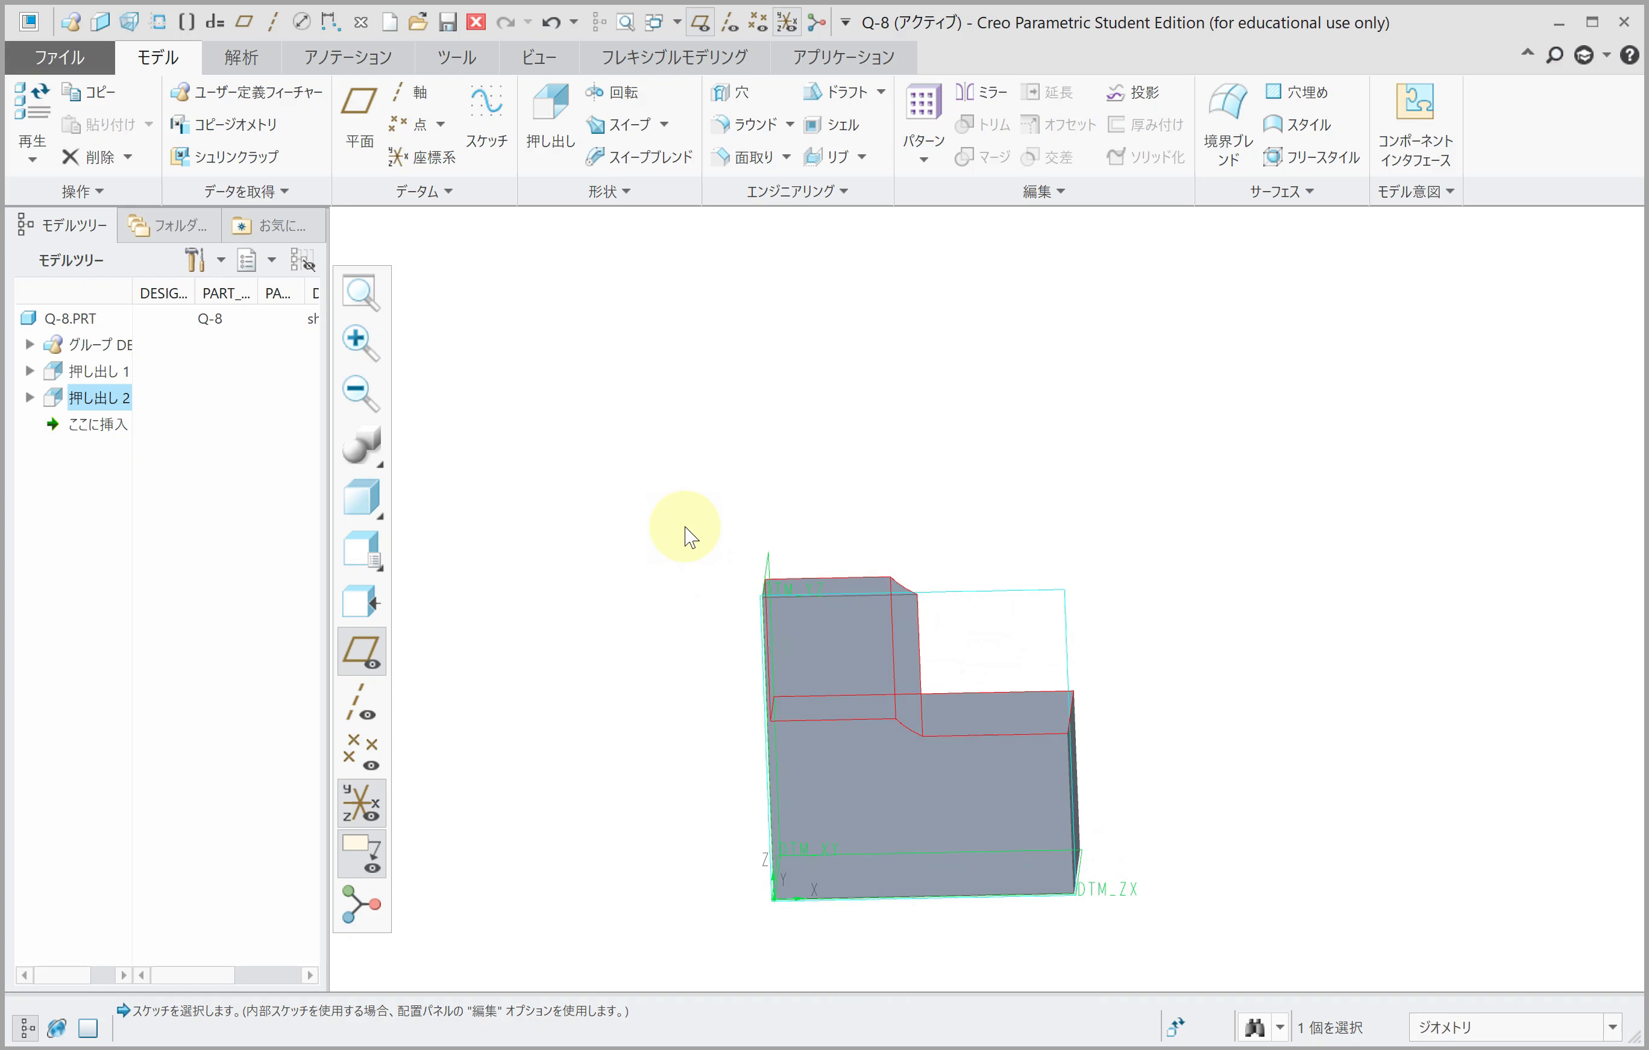
# Step: Start a new extrusion on the top face, view it from the top, and draw a rectangle
pyautogui.click(547, 125)
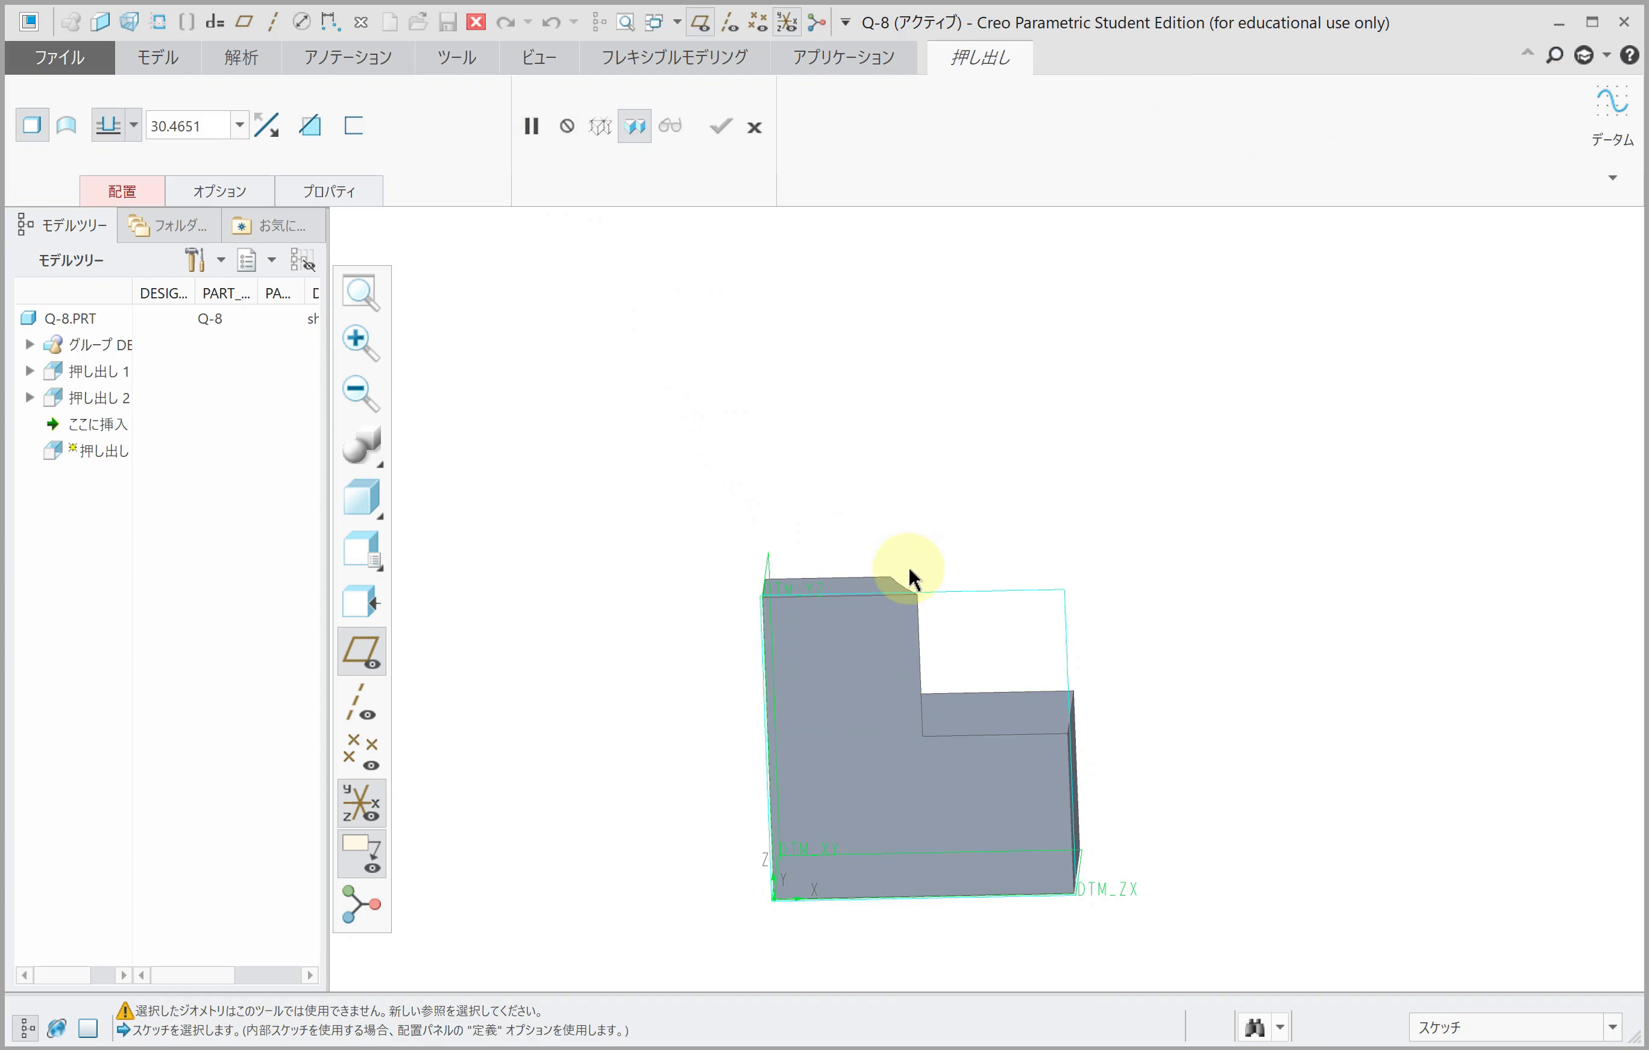
pyautogui.click(948, 589)
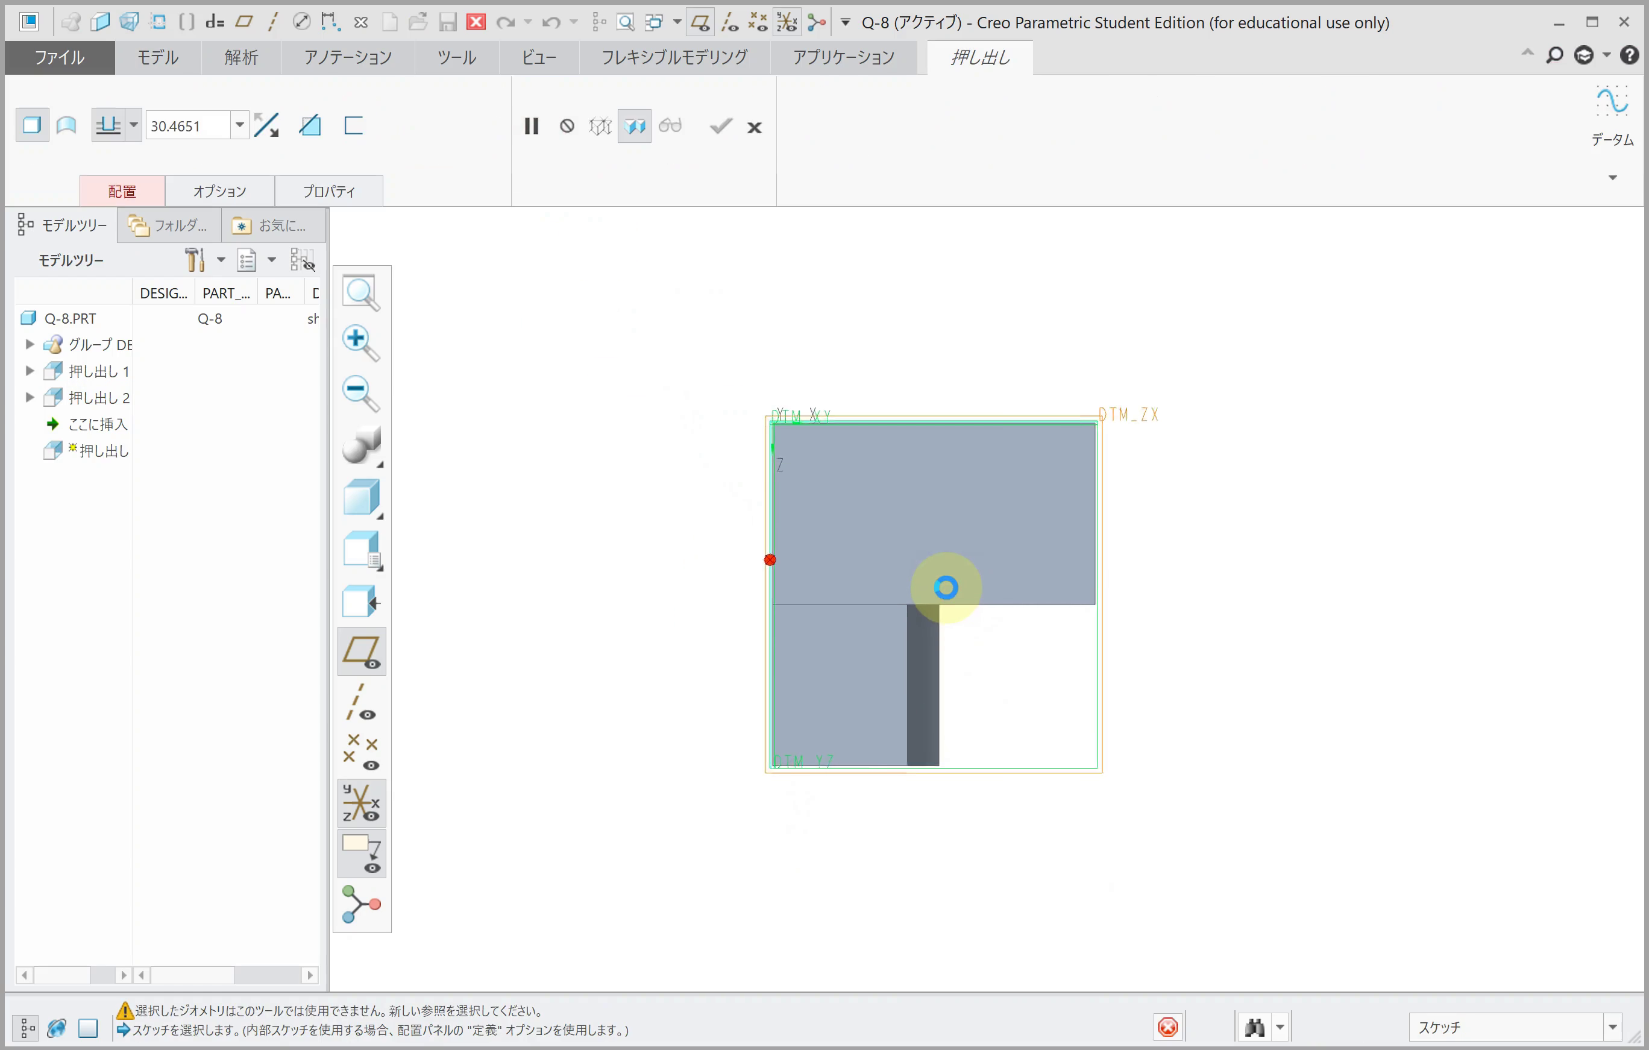
pyautogui.click(374, 502)
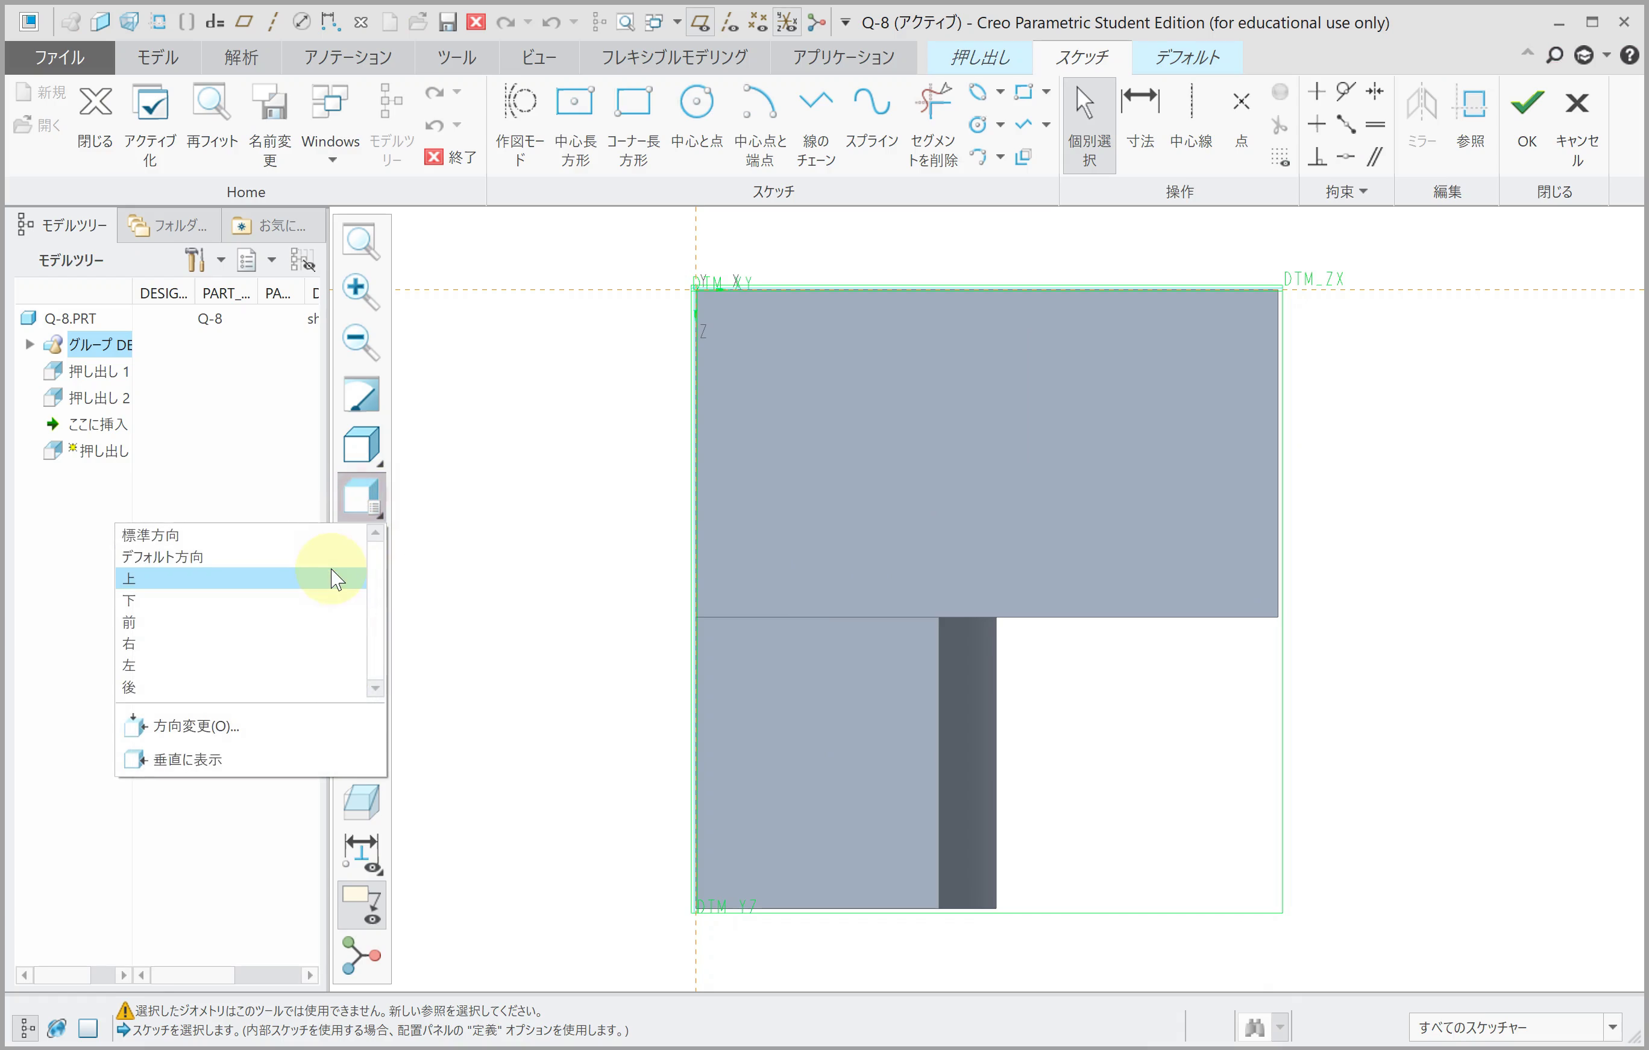
pyautogui.click(324, 590)
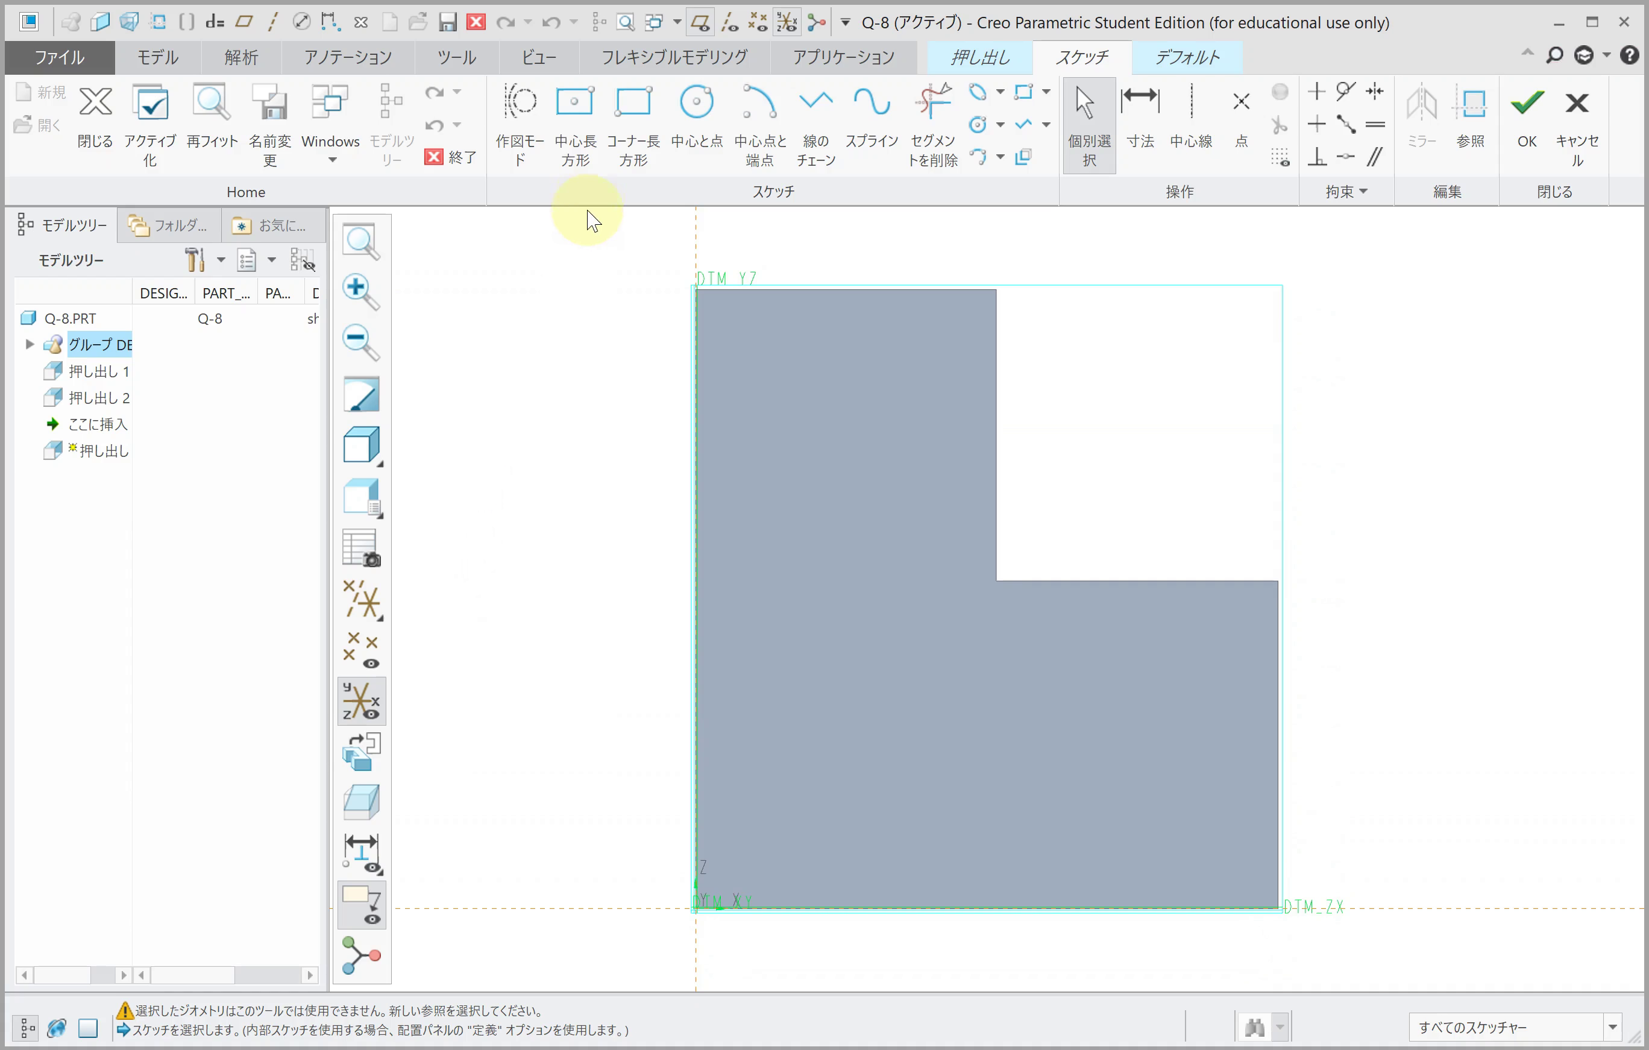
pyautogui.click(633, 121)
pyautogui.click(874, 488)
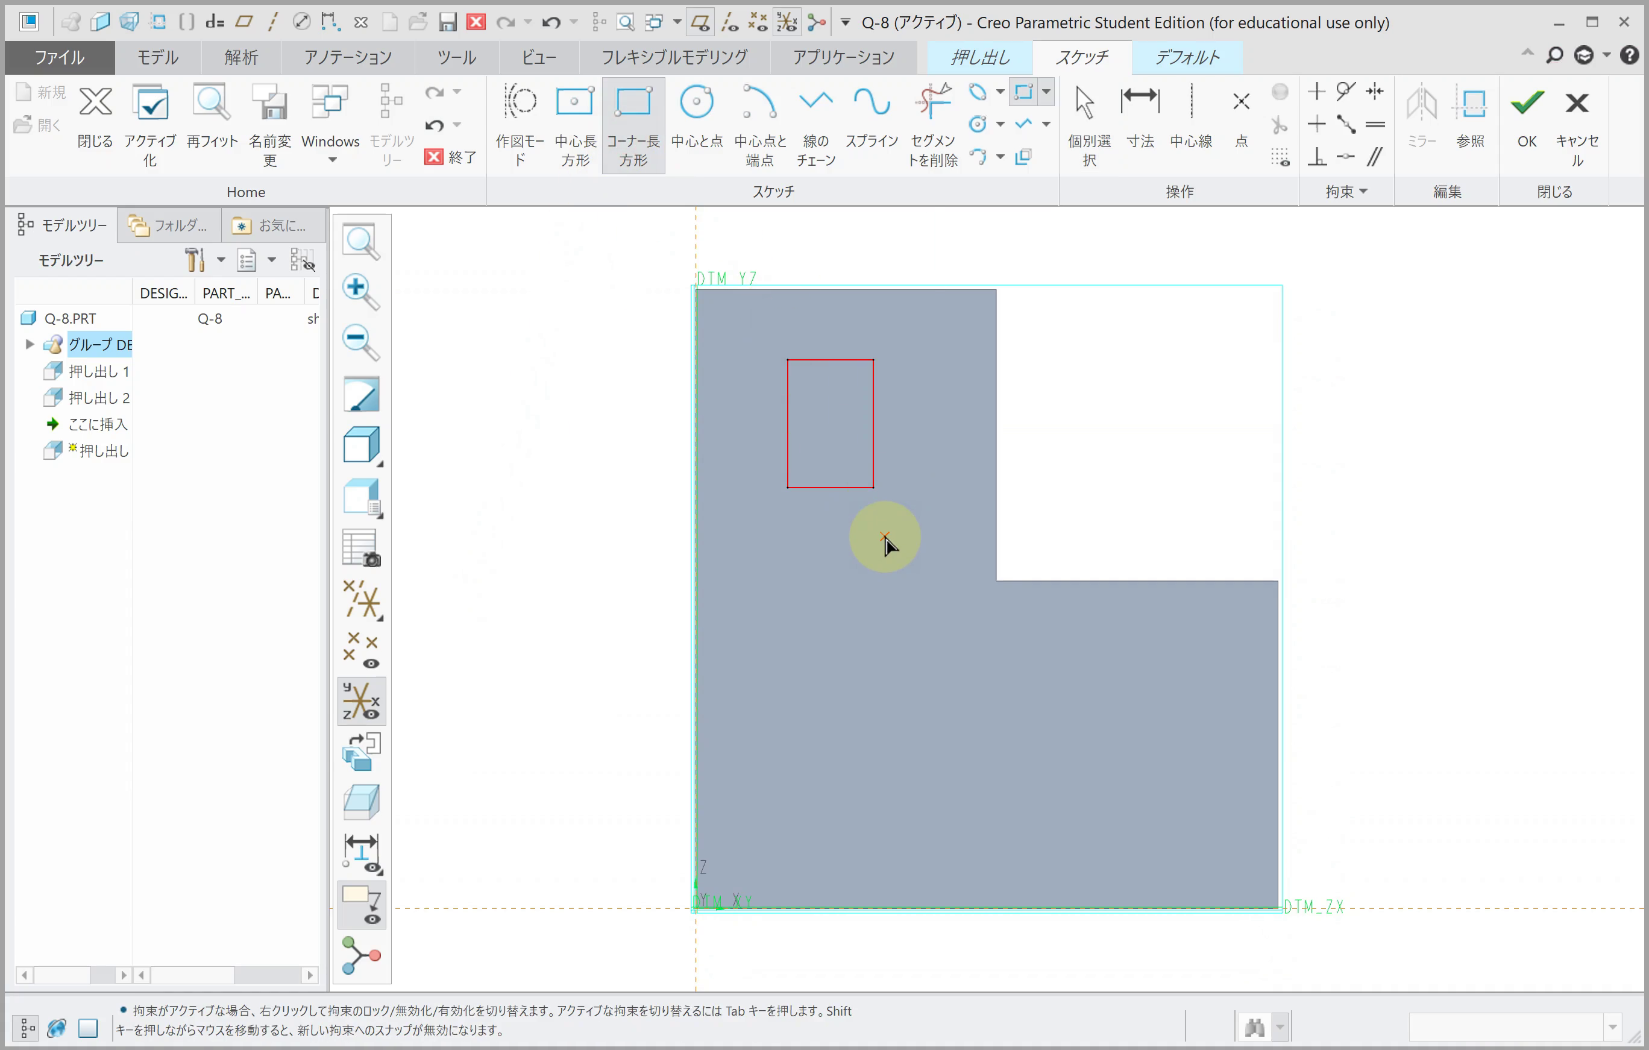
pyautogui.middleClick(885, 535)
pyautogui.scroll(-1, 887, 533)
# Step: Dimension the rectangle 10 from the left, 15 wide, 25 tall and 55 from the bottom
pyautogui.click(782, 480)
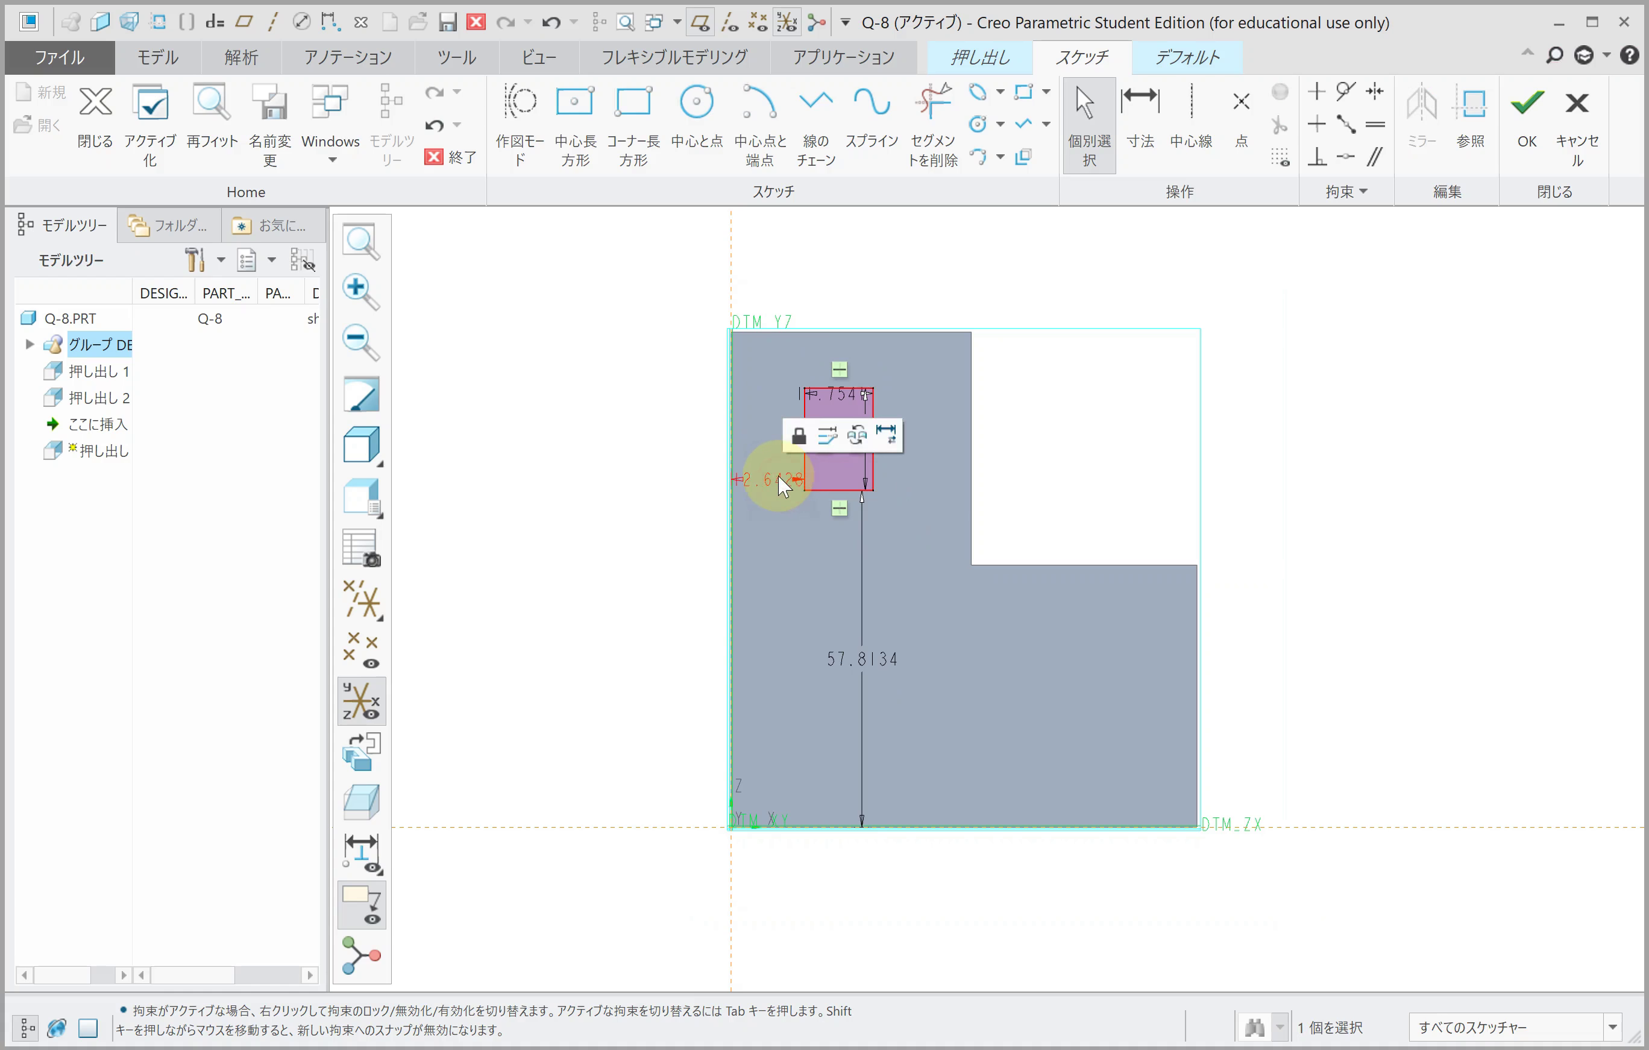
pyautogui.doubleClick(778, 478)
pyautogui.write('10')
pyautogui.press('Return')
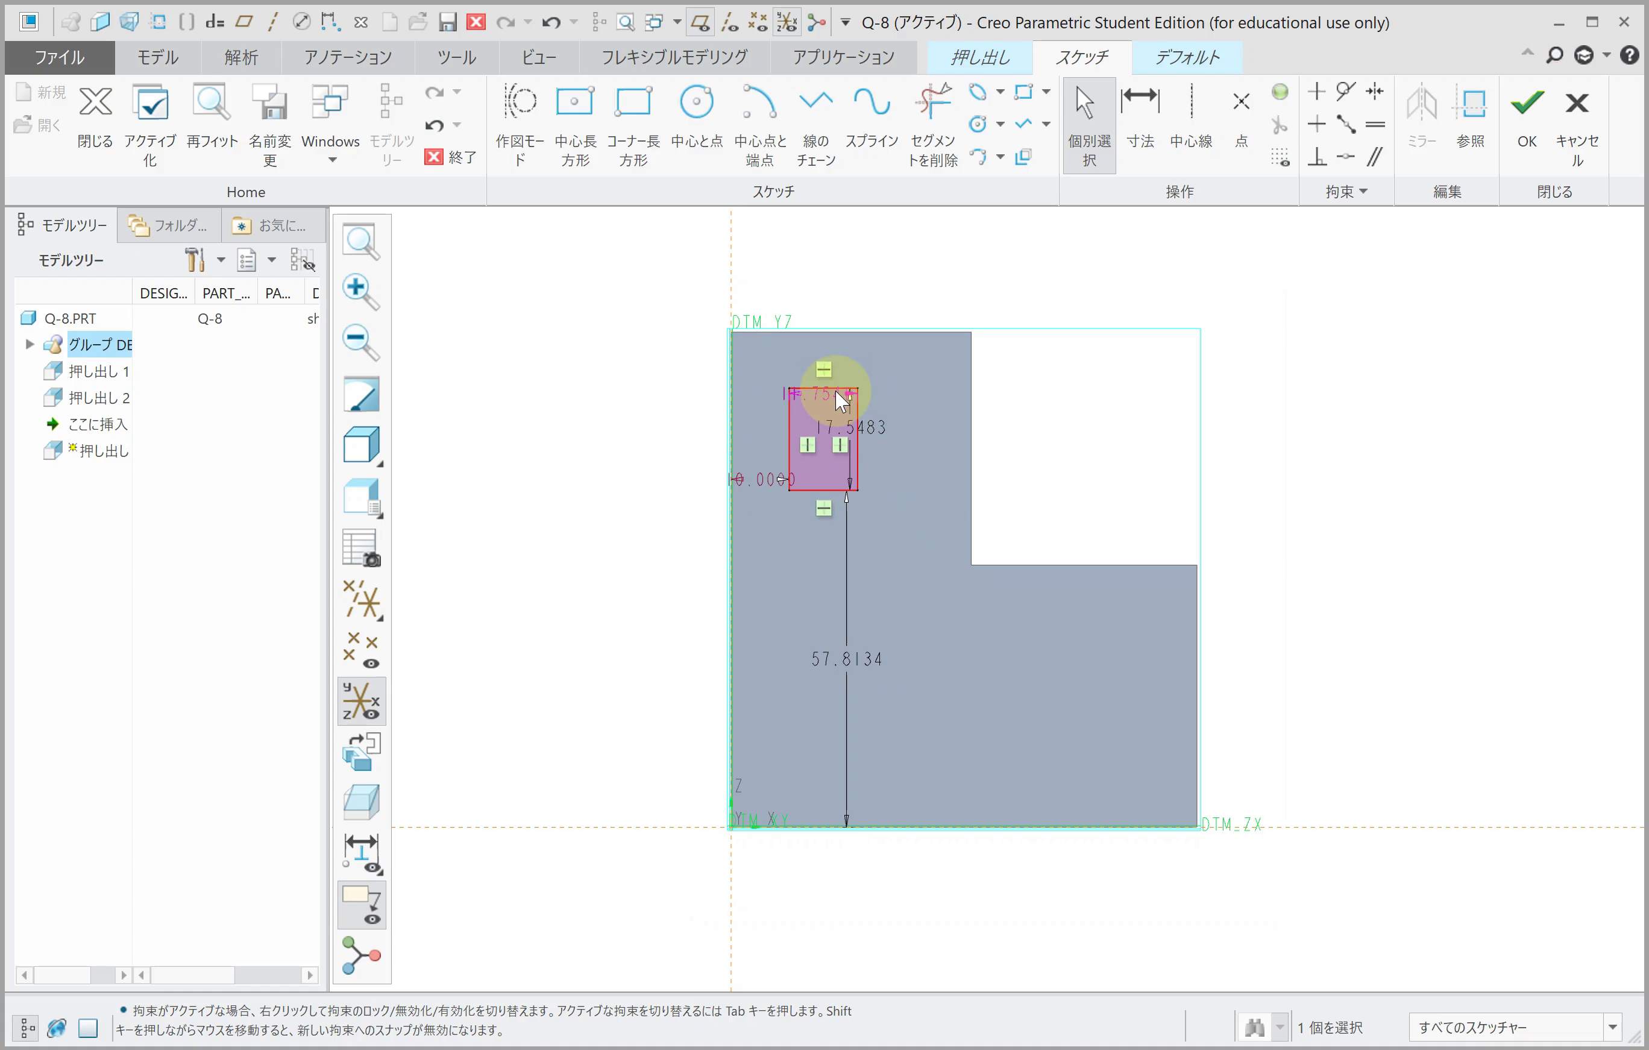
pyautogui.doubleClick(839, 394)
pyautogui.write('15')
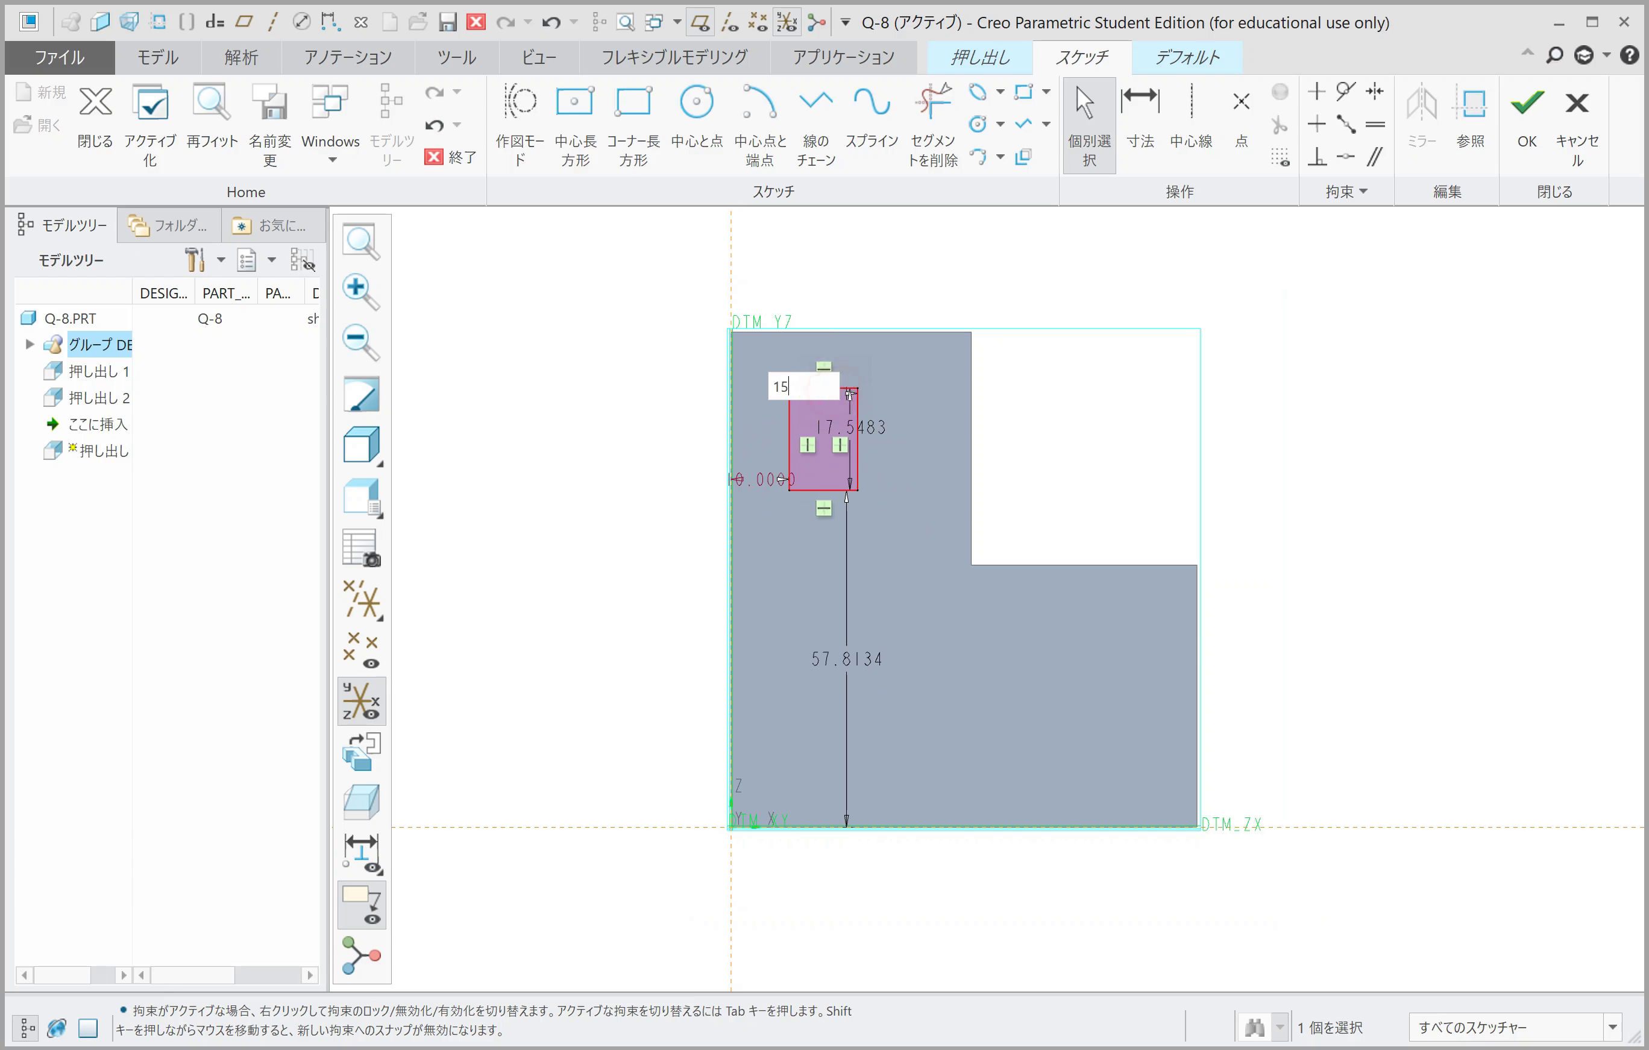
pyautogui.press('Return')
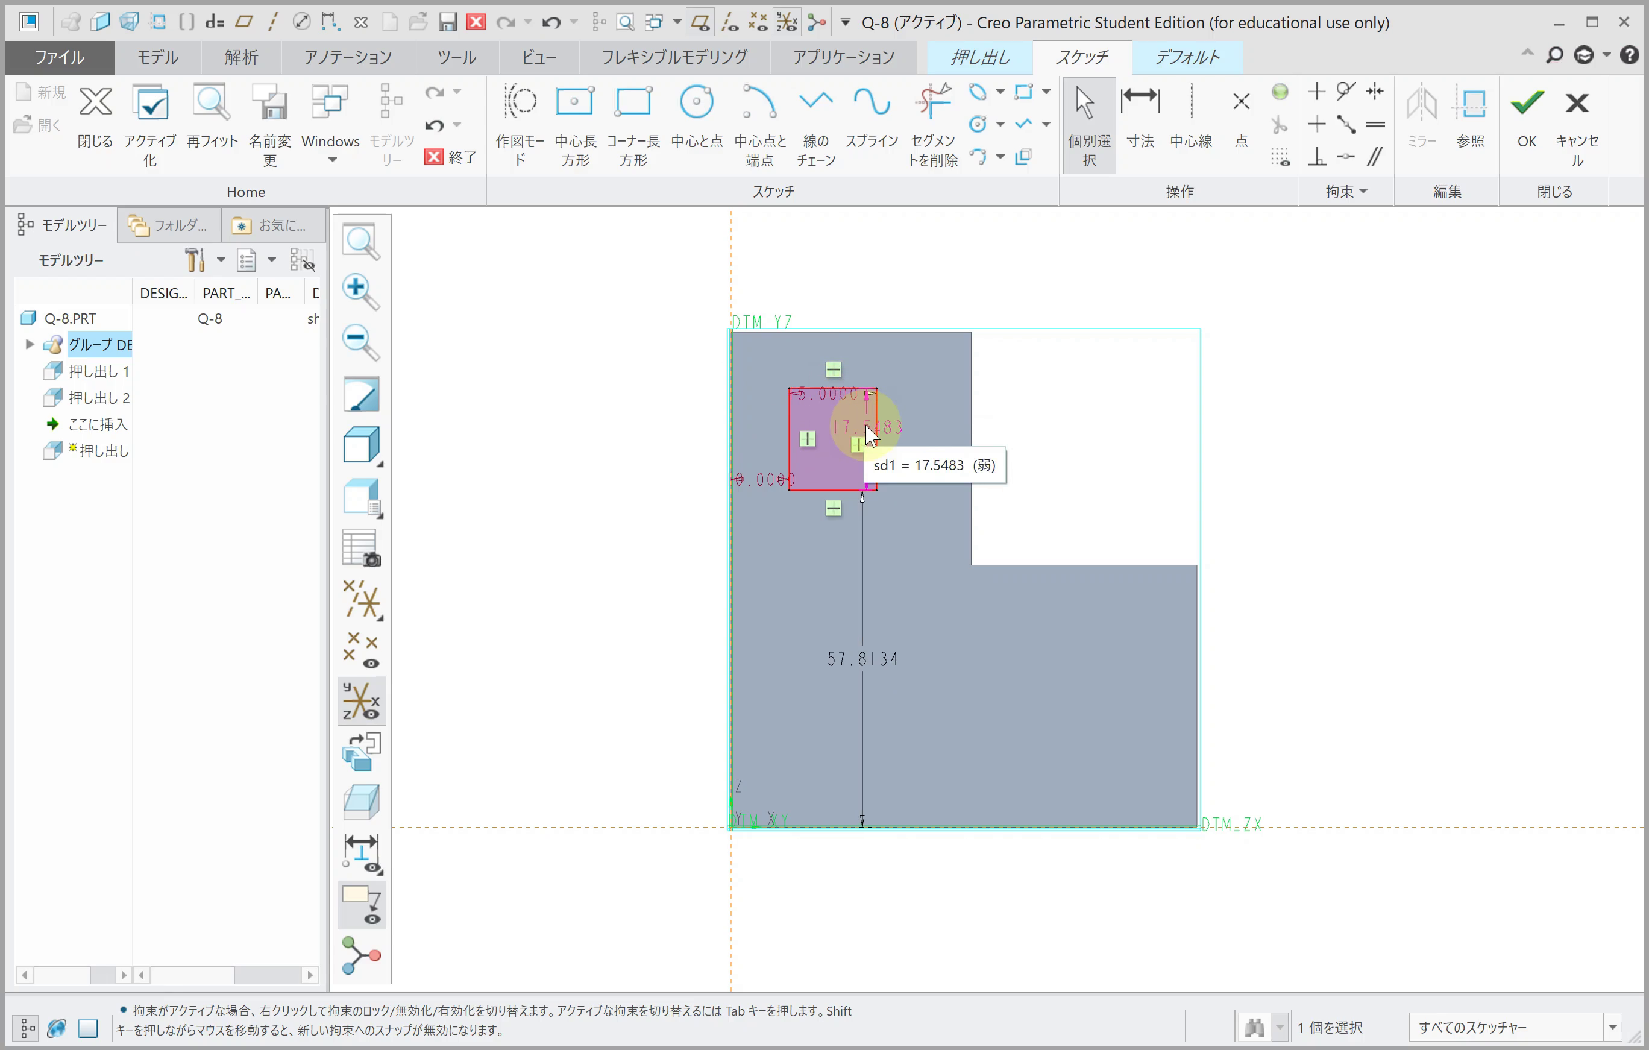
pyautogui.doubleClick(866, 426)
pyautogui.write('25')
pyautogui.press('Return')
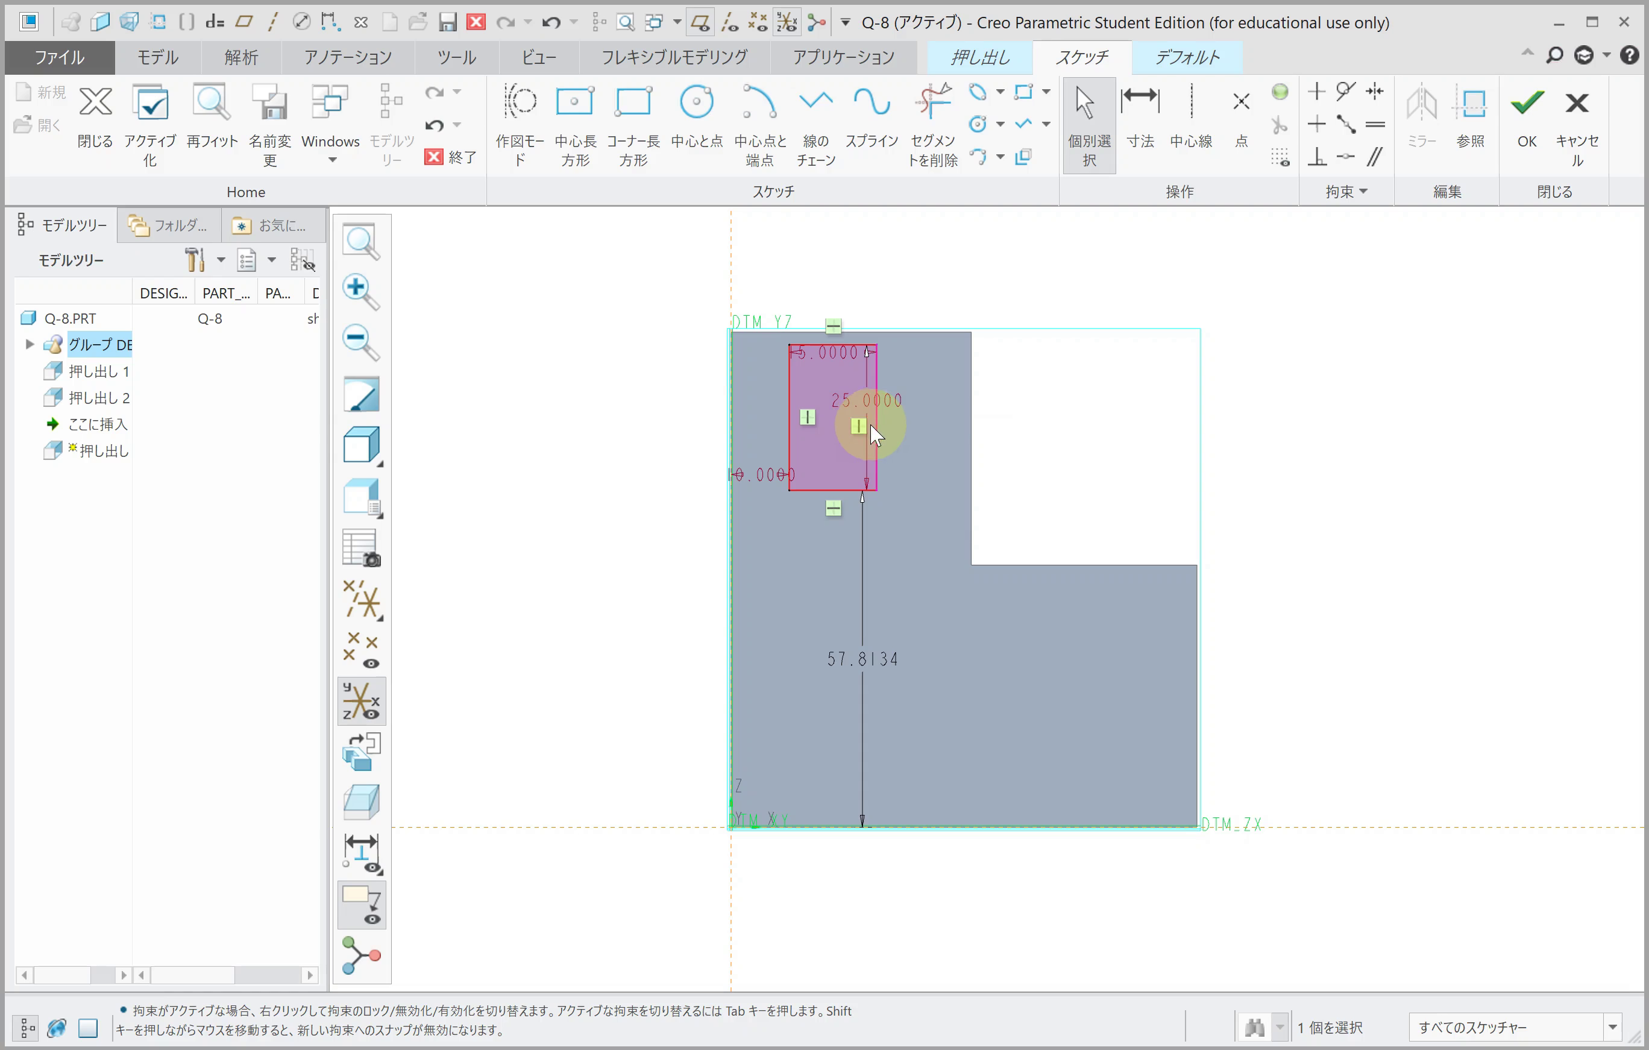
pyautogui.doubleClick(868, 663)
pyautogui.write('55')
pyautogui.press('Return')
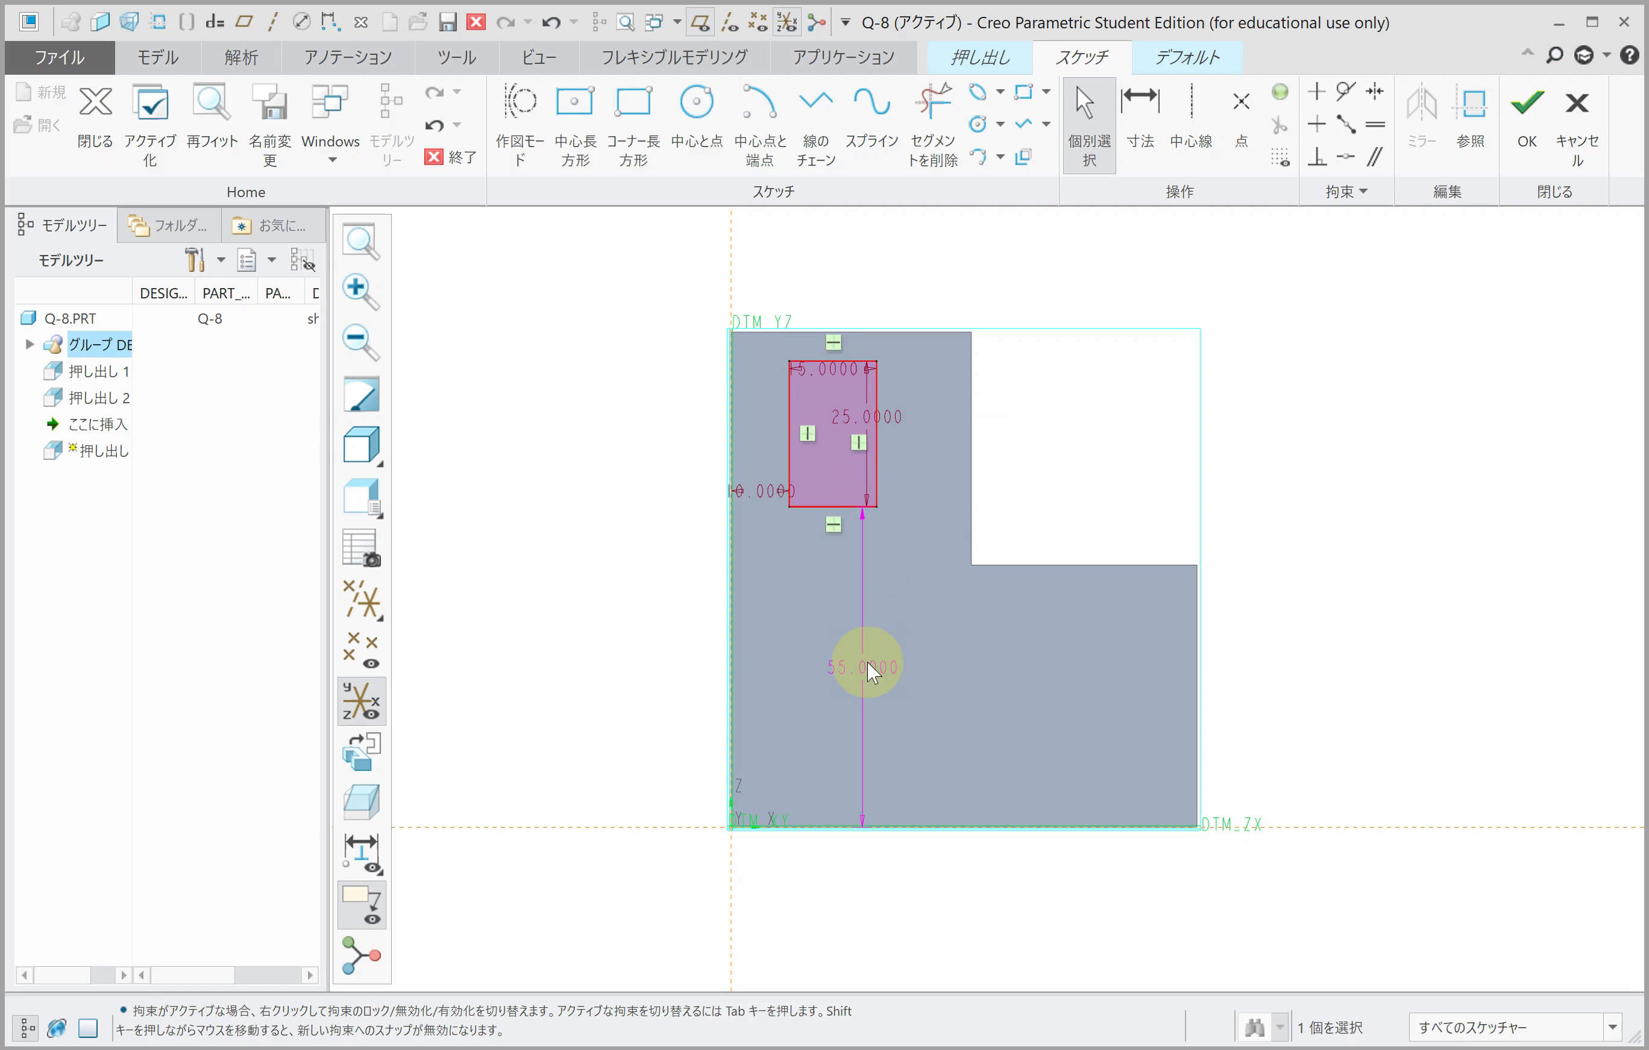
# Step: Finish the sketch and cut the rectangle Through All
pyautogui.click(1517, 155)
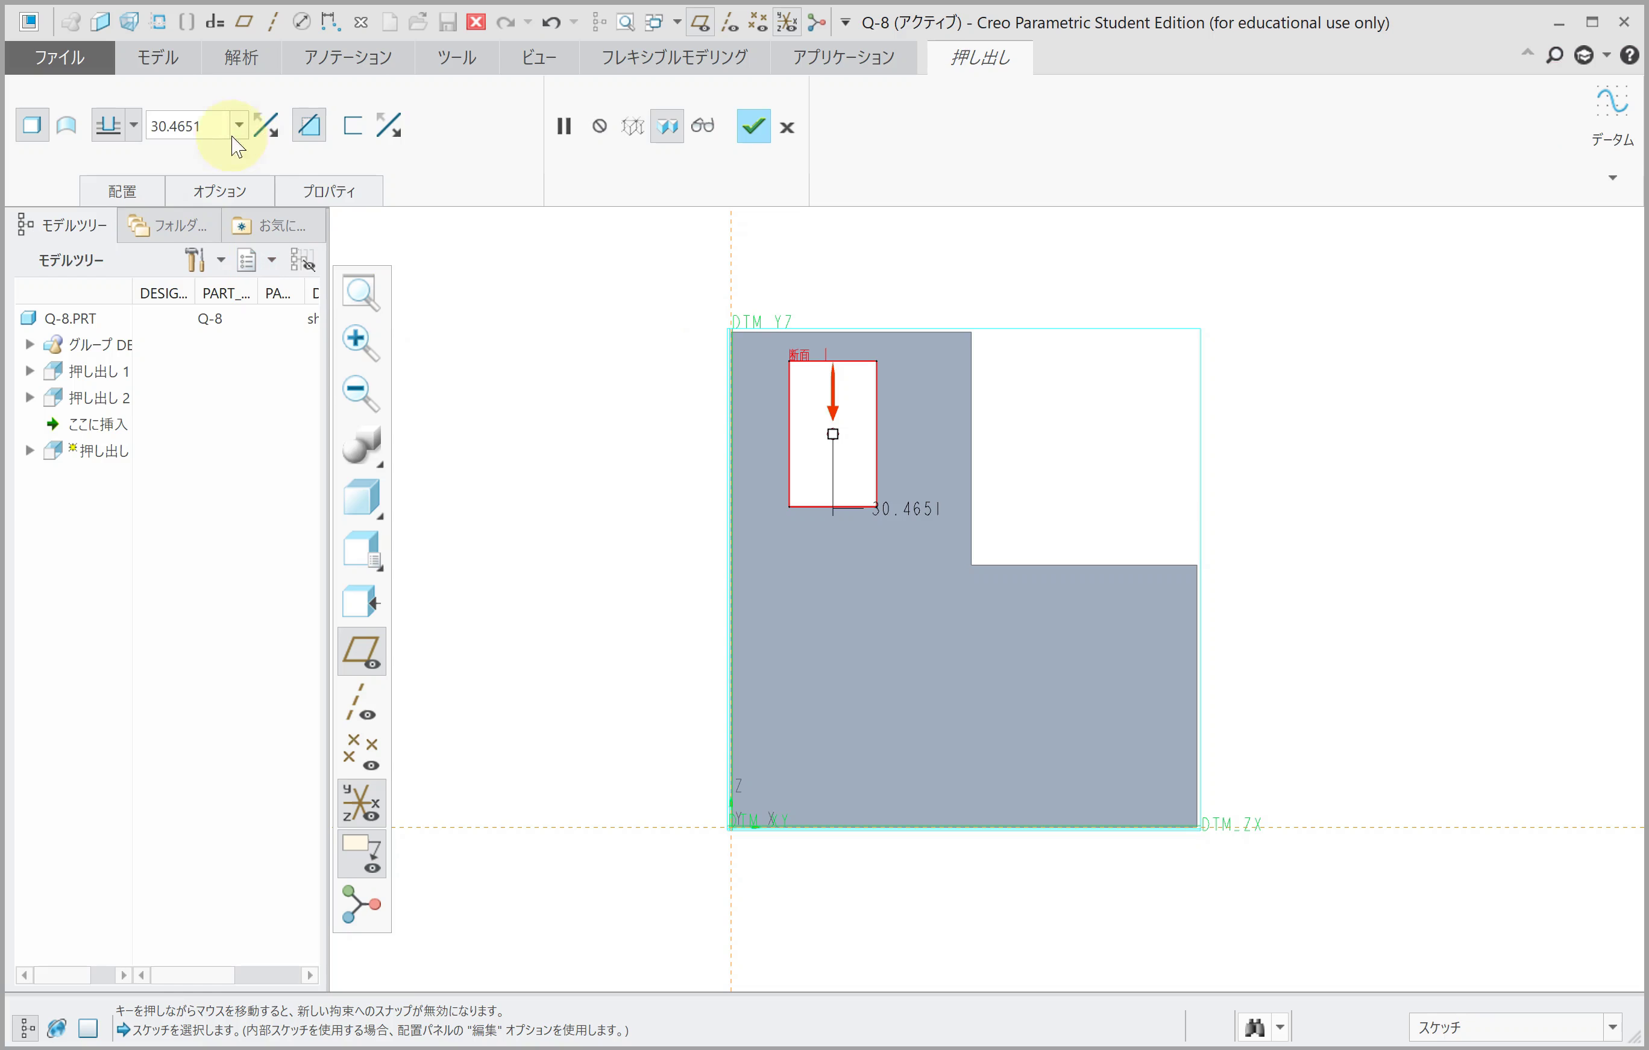
pyautogui.click(136, 130)
pyautogui.click(110, 264)
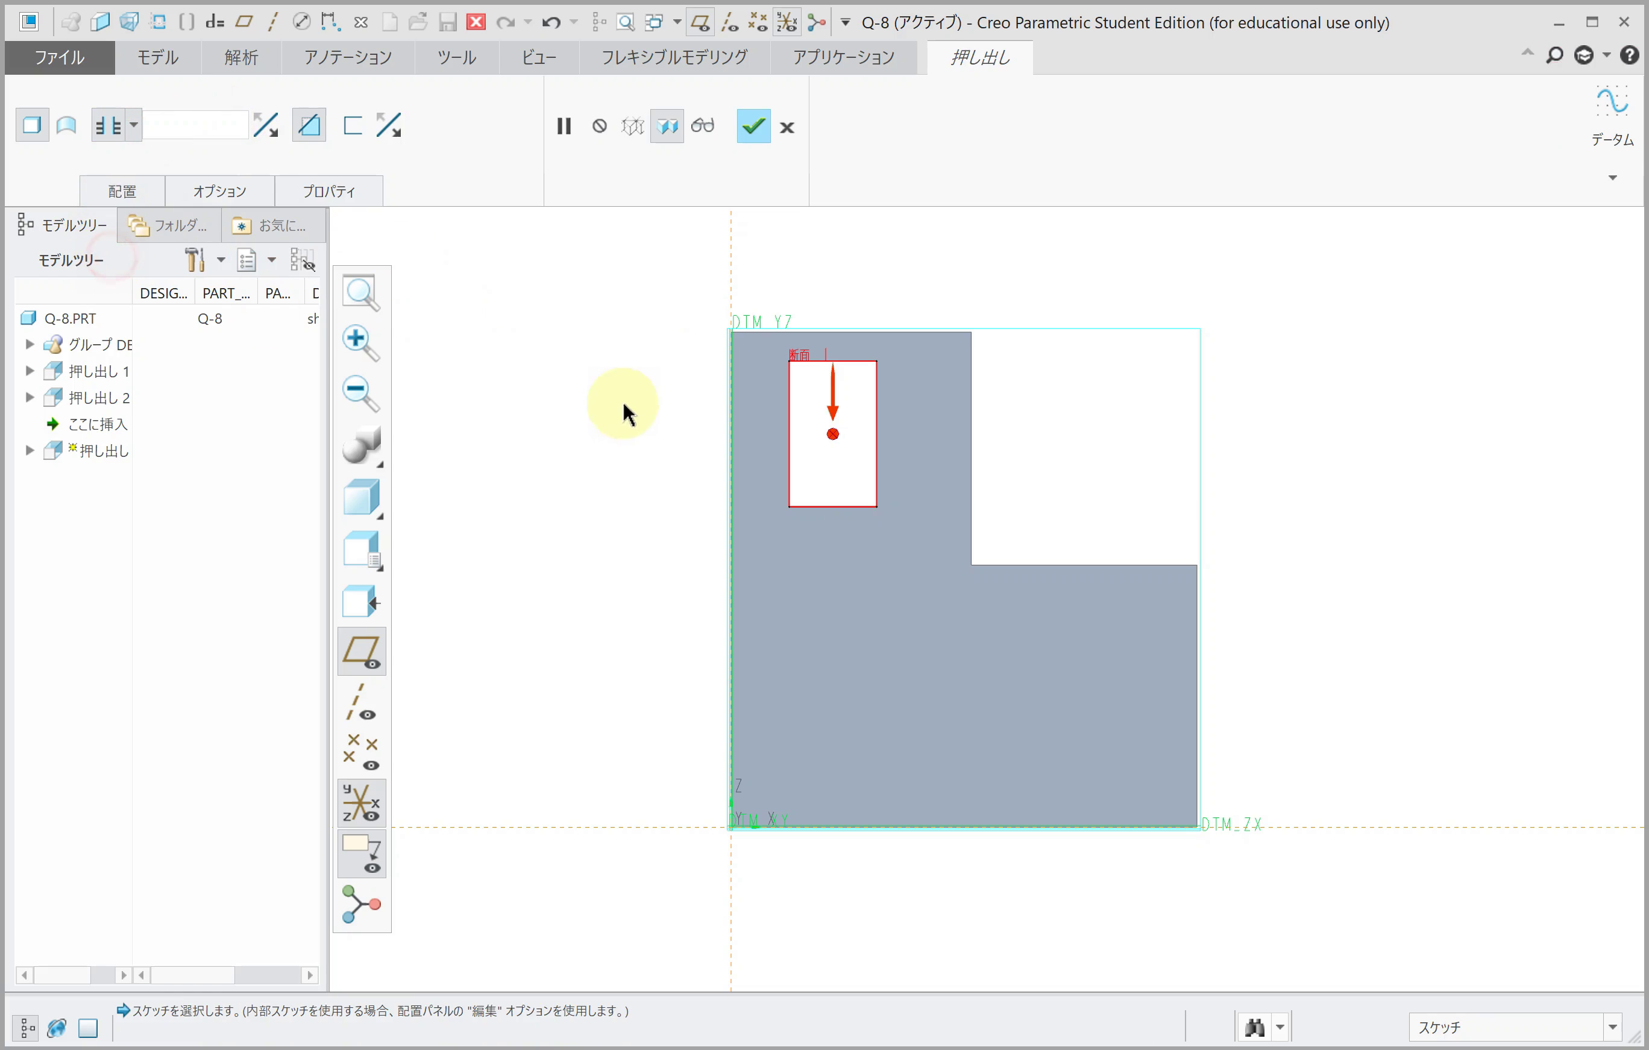
pyautogui.middleClick(628, 414)
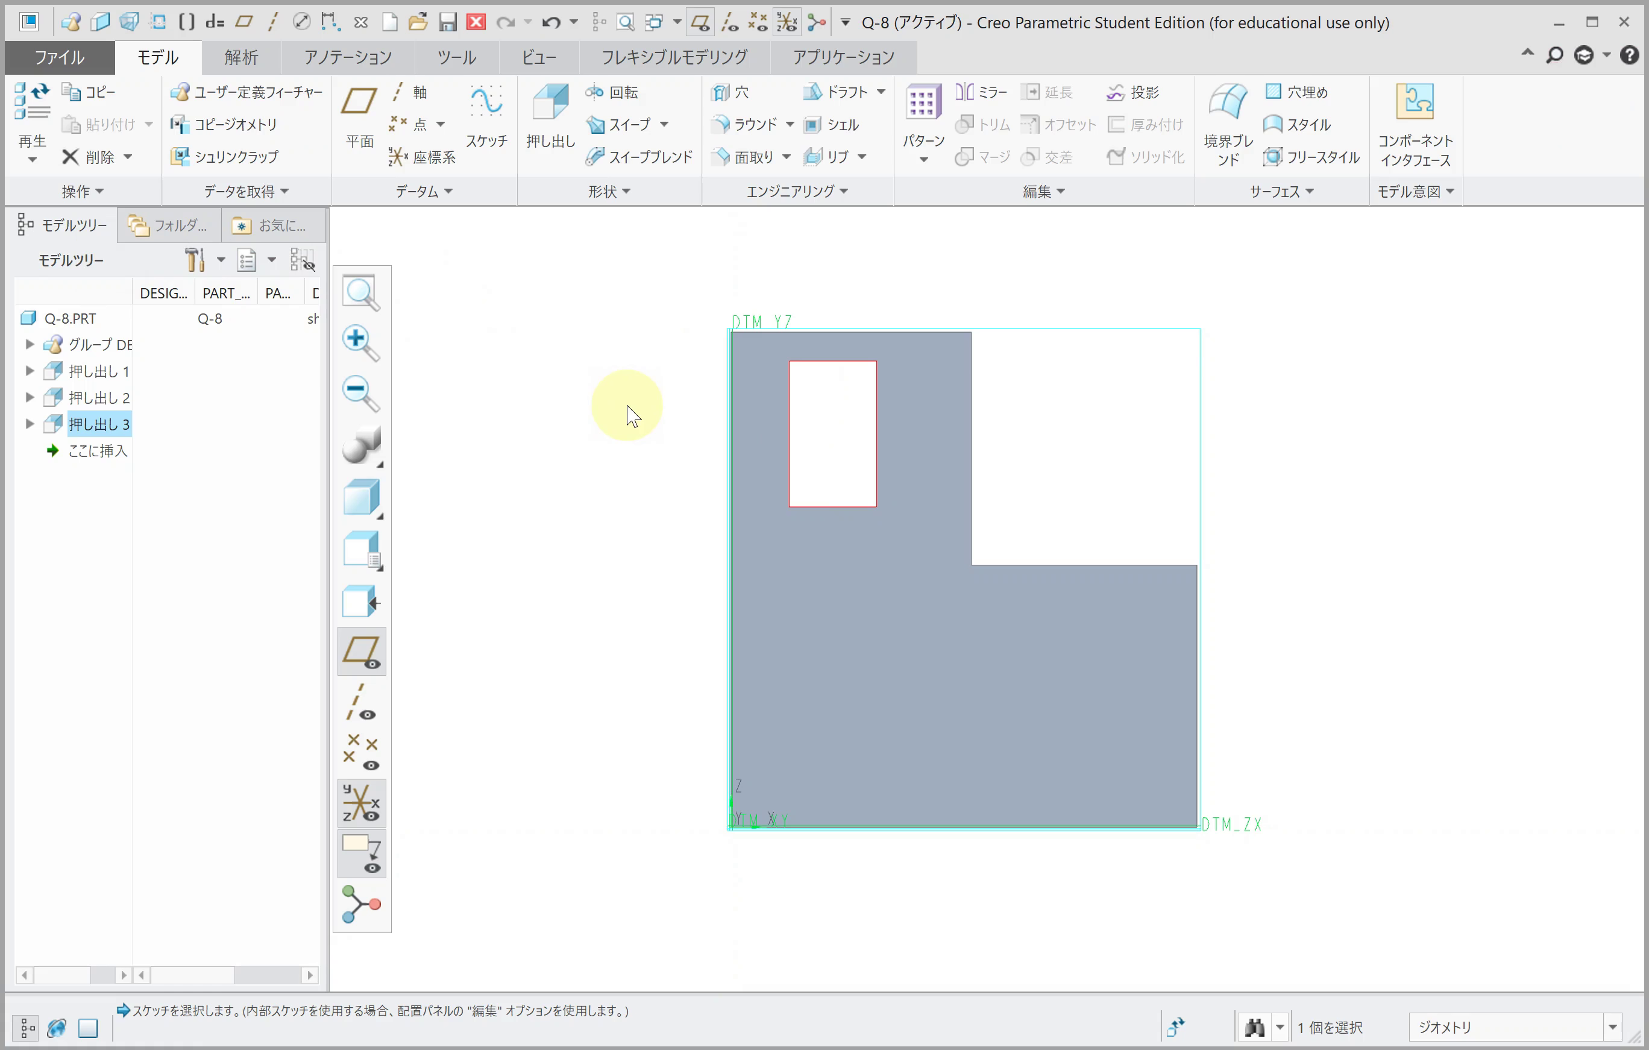
# Step: Start another extrusion, define its sketch plane in Placement, and face the sketch view
pyautogui.click(551, 132)
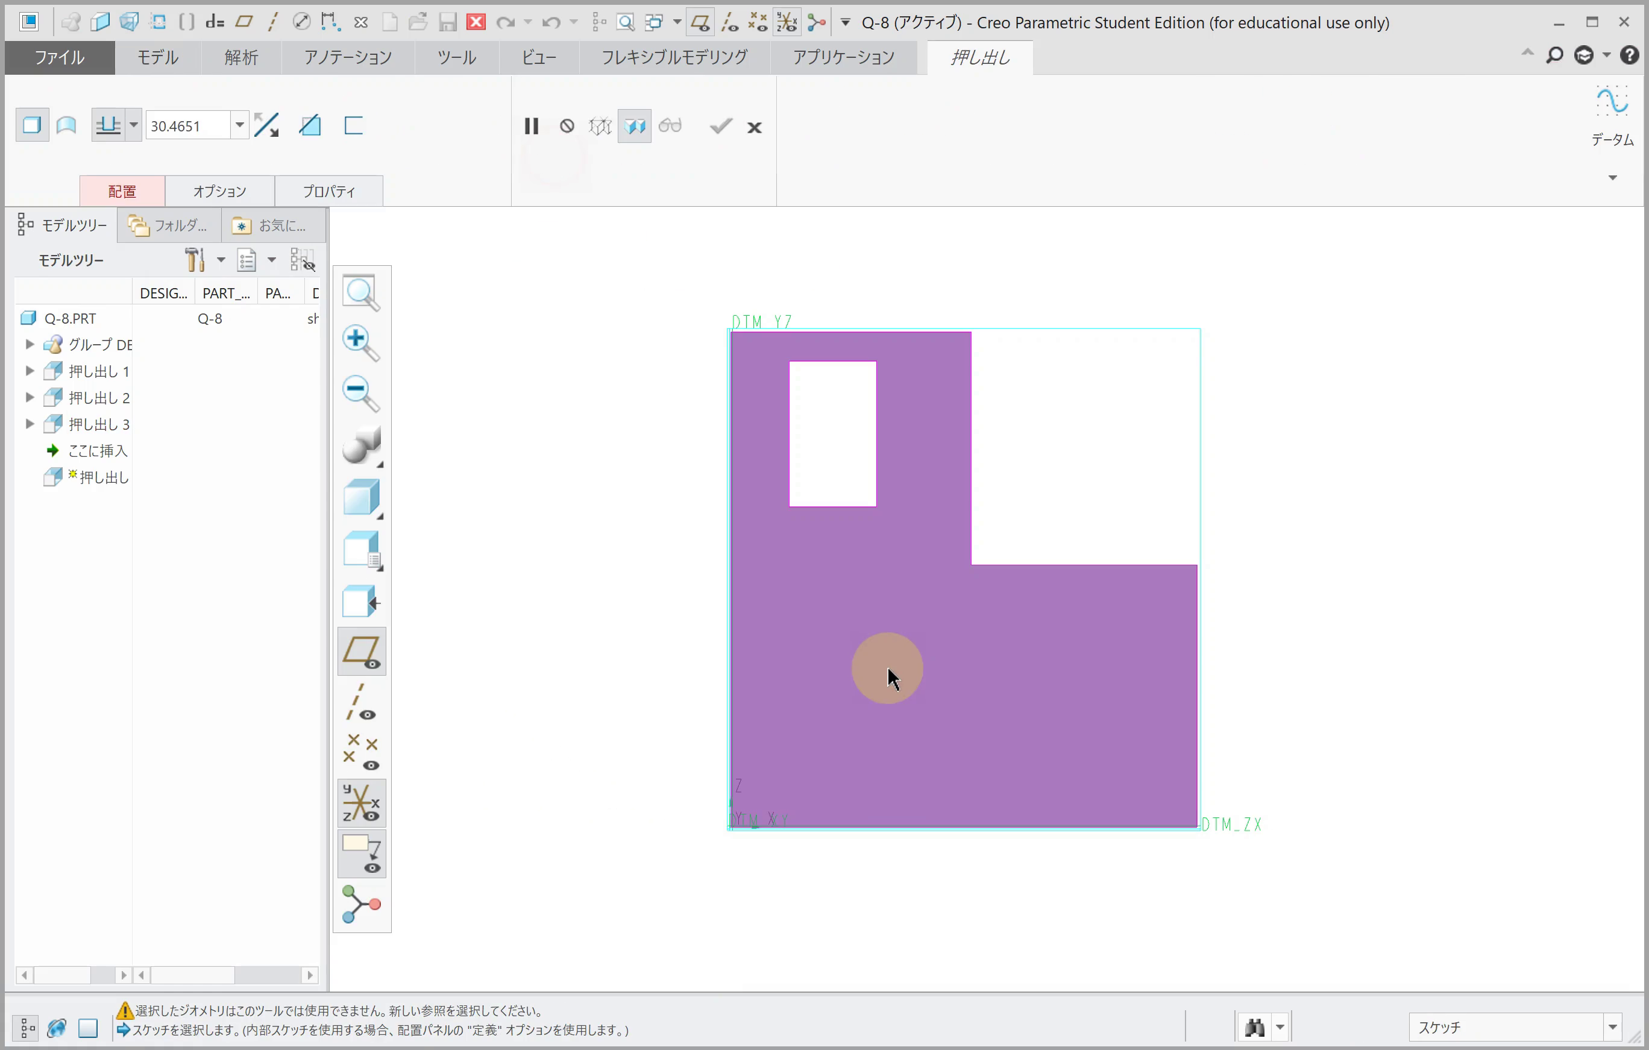
pyautogui.click(894, 668)
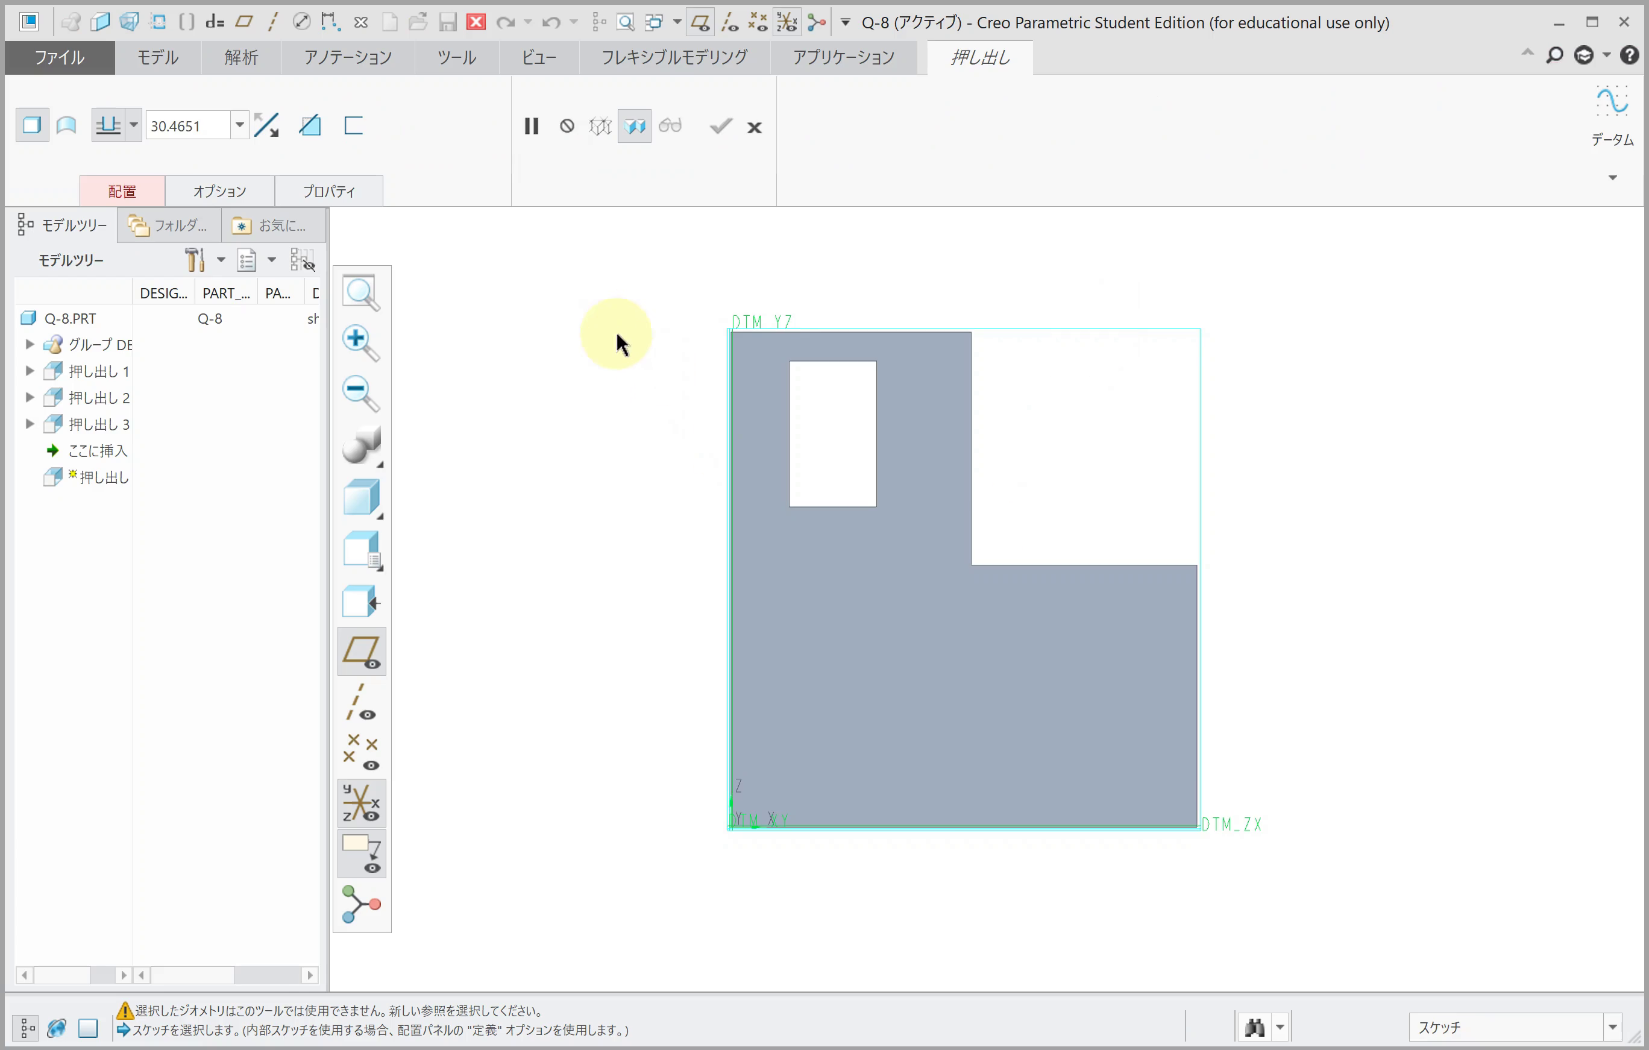
pyautogui.click(166, 197)
pyautogui.click(392, 269)
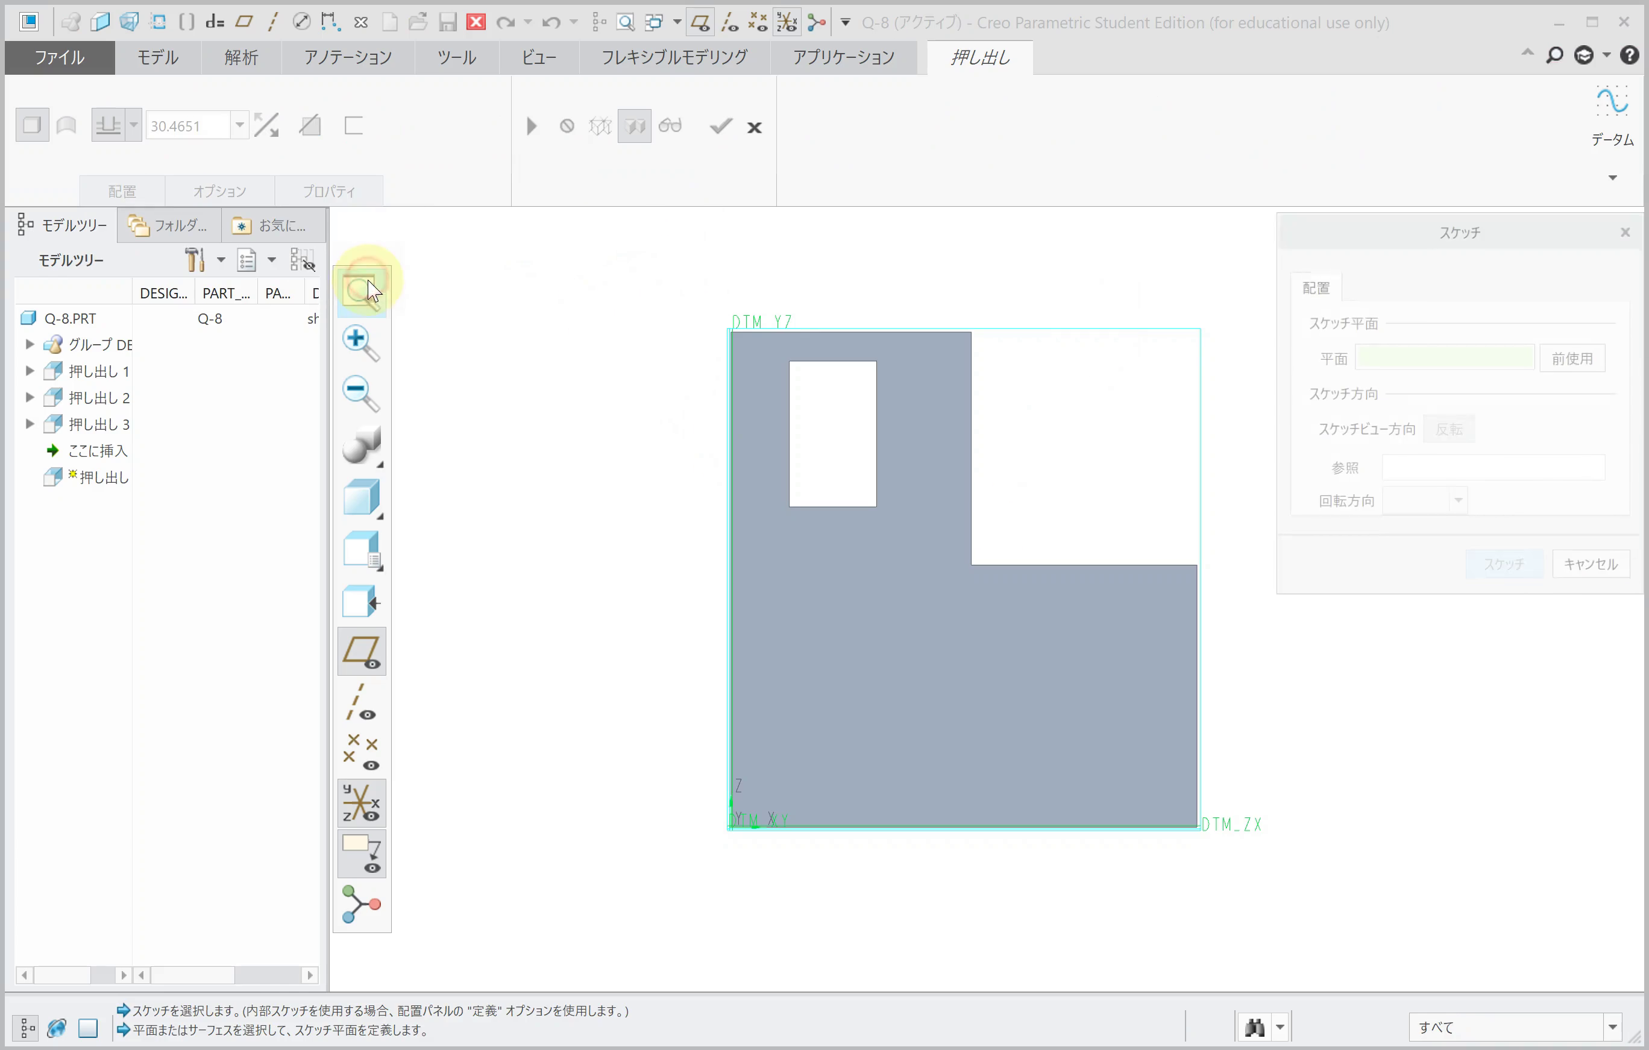
pyautogui.click(1152, 339)
pyautogui.middleClick(1104, 386)
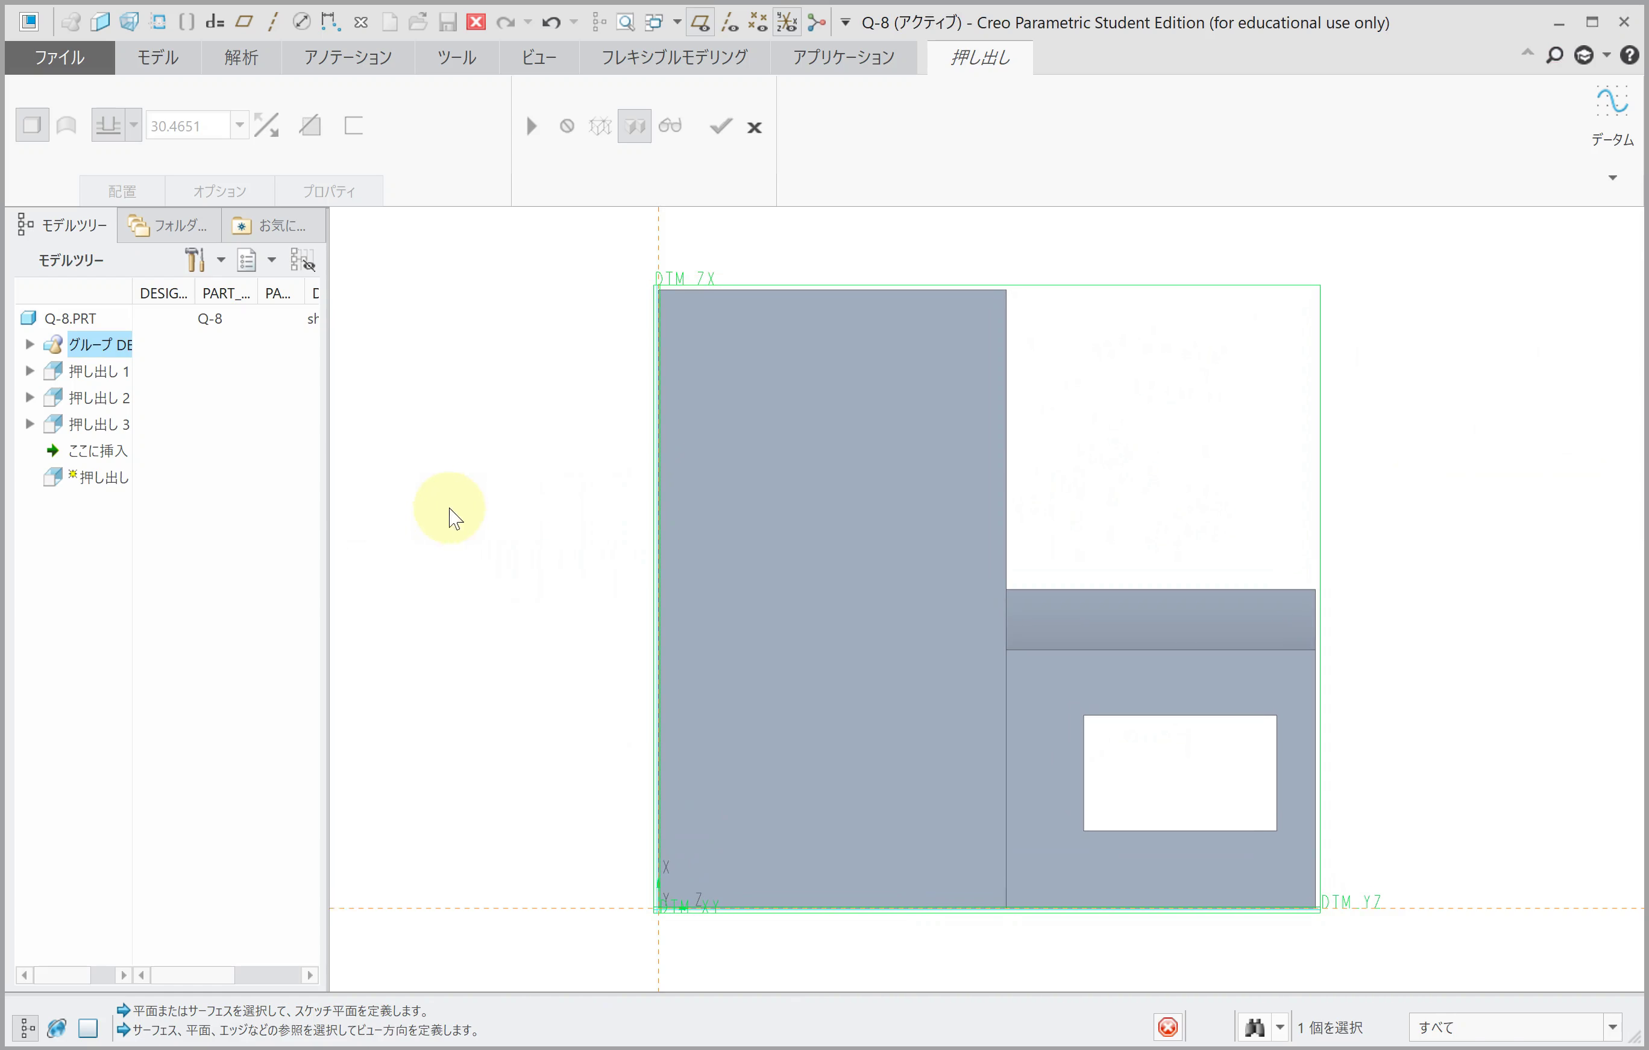
pyautogui.click(351, 493)
pyautogui.click(276, 599)
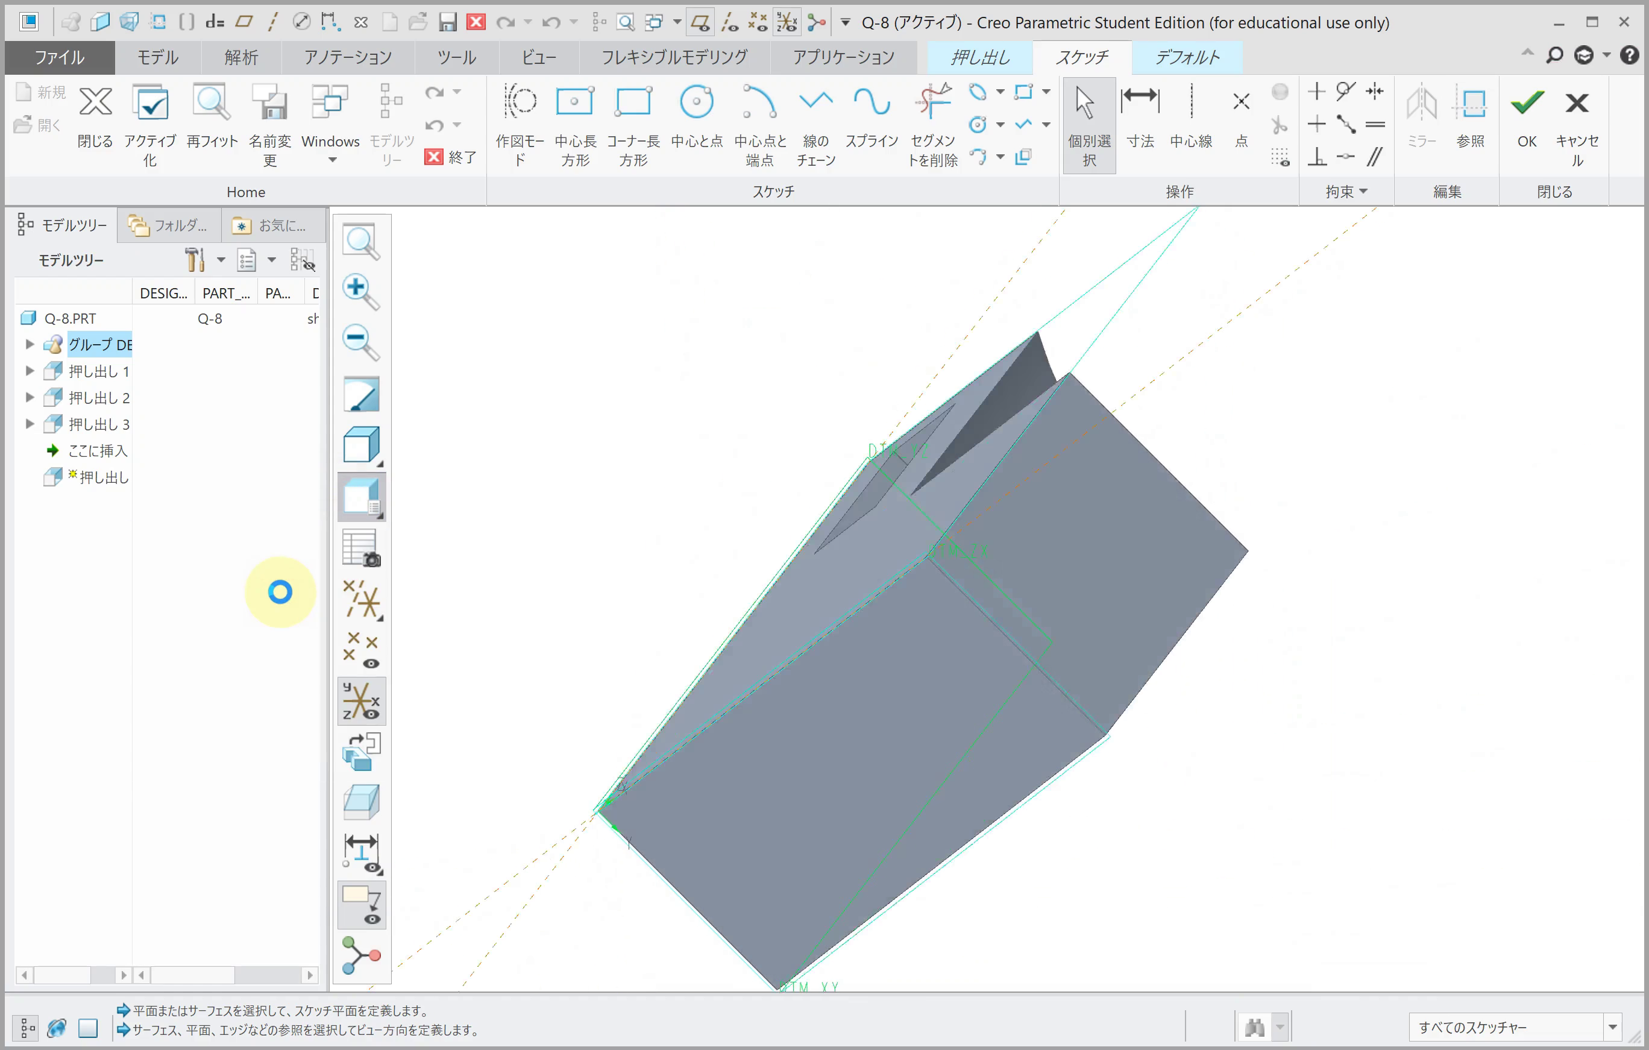
# Step: Draw a centre-and-point circle near the lower left of the sketch
pyautogui.click(696, 103)
pyautogui.click(847, 761)
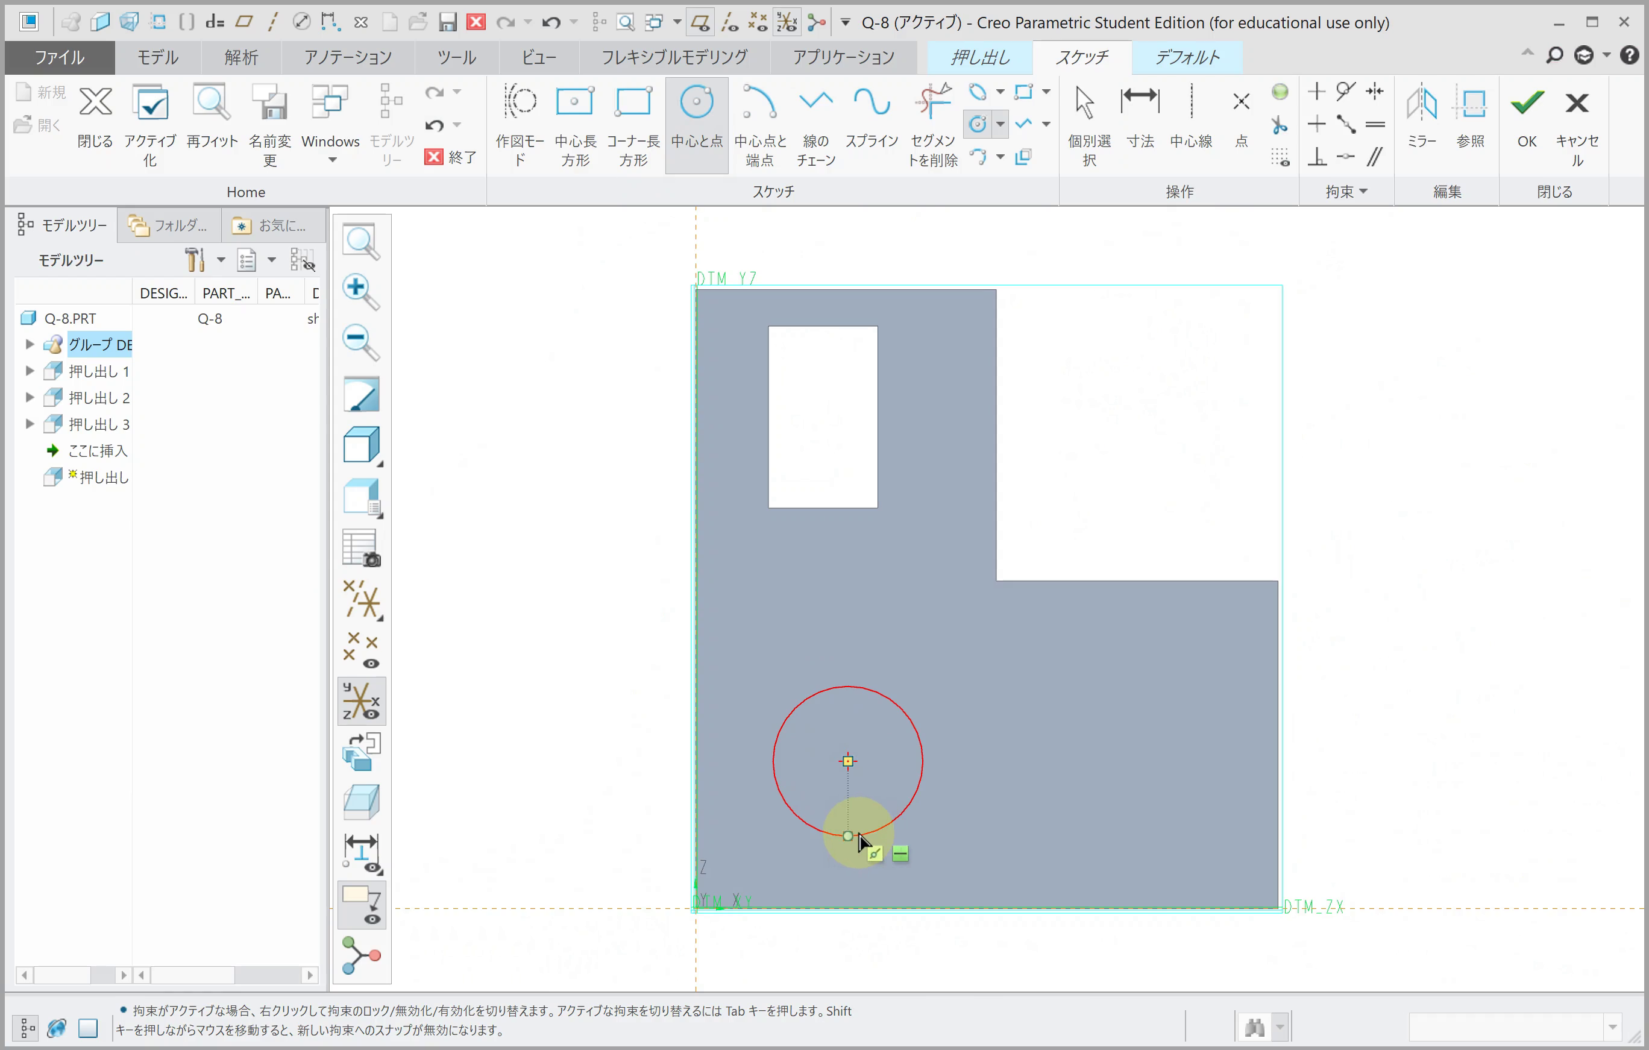
pyautogui.click(859, 838)
pyautogui.middleClick(763, 822)
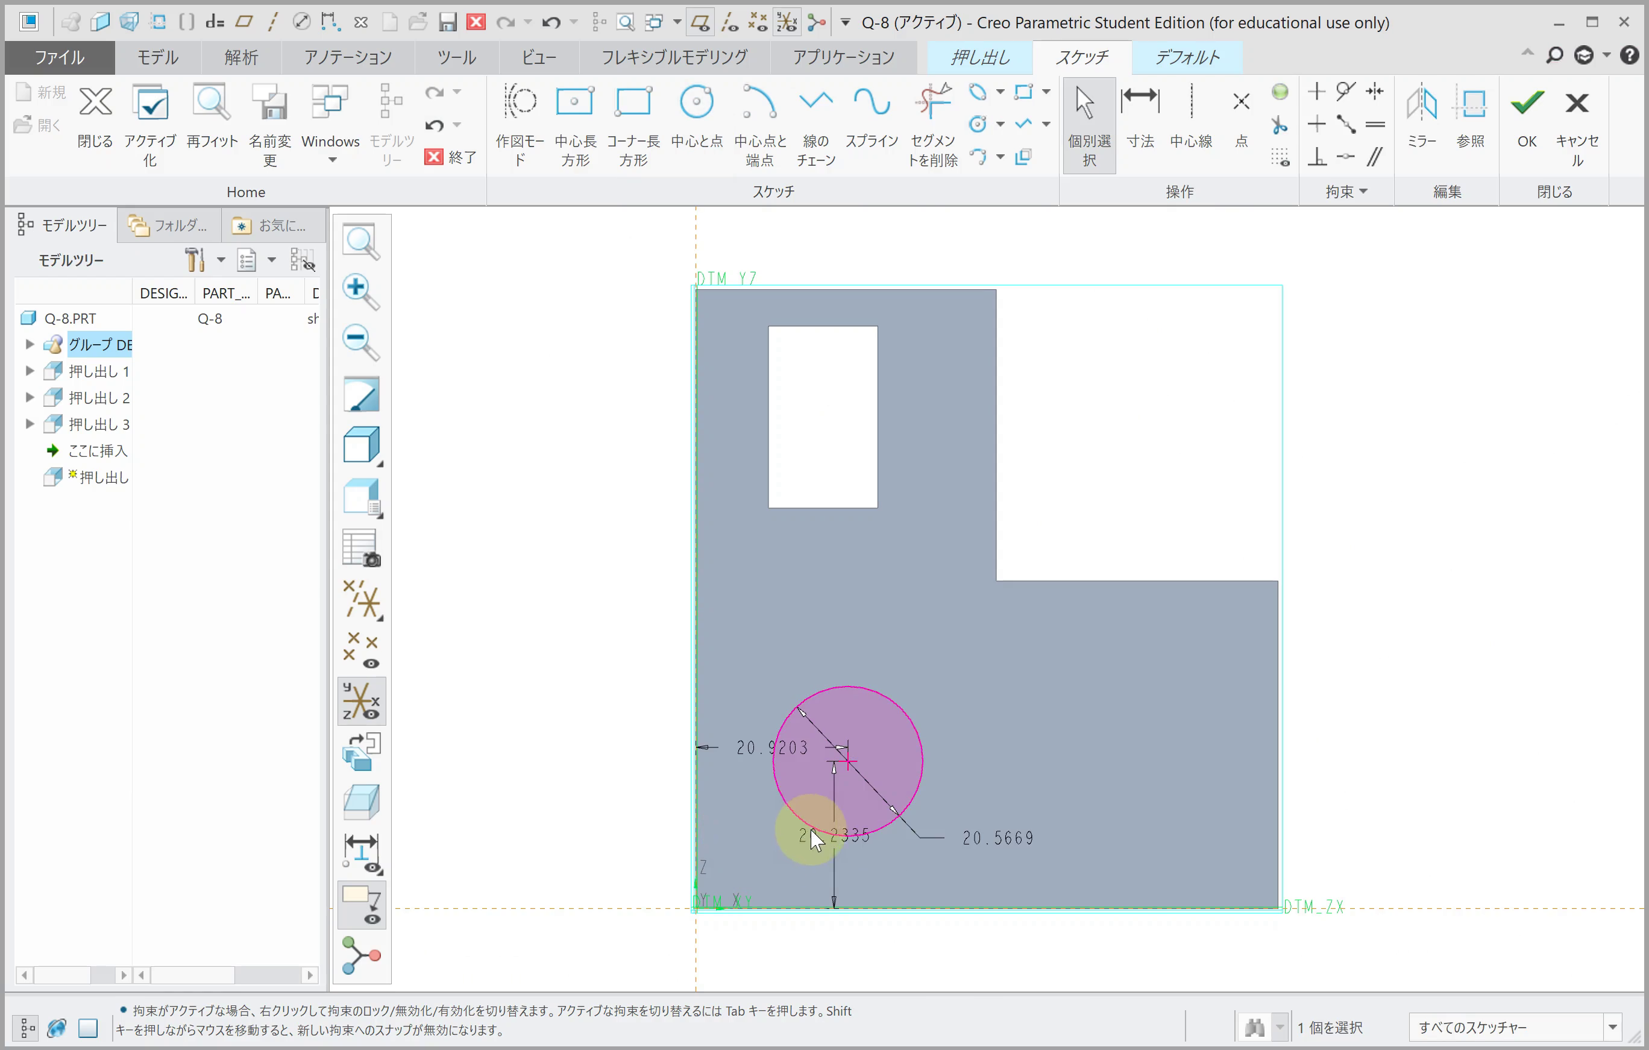
# Step: Place the circle 10 above the bottom and 20 from the left with diameter 15, and accept
pyautogui.doubleClick(820, 832)
pyautogui.write('10')
pyautogui.press('Return')
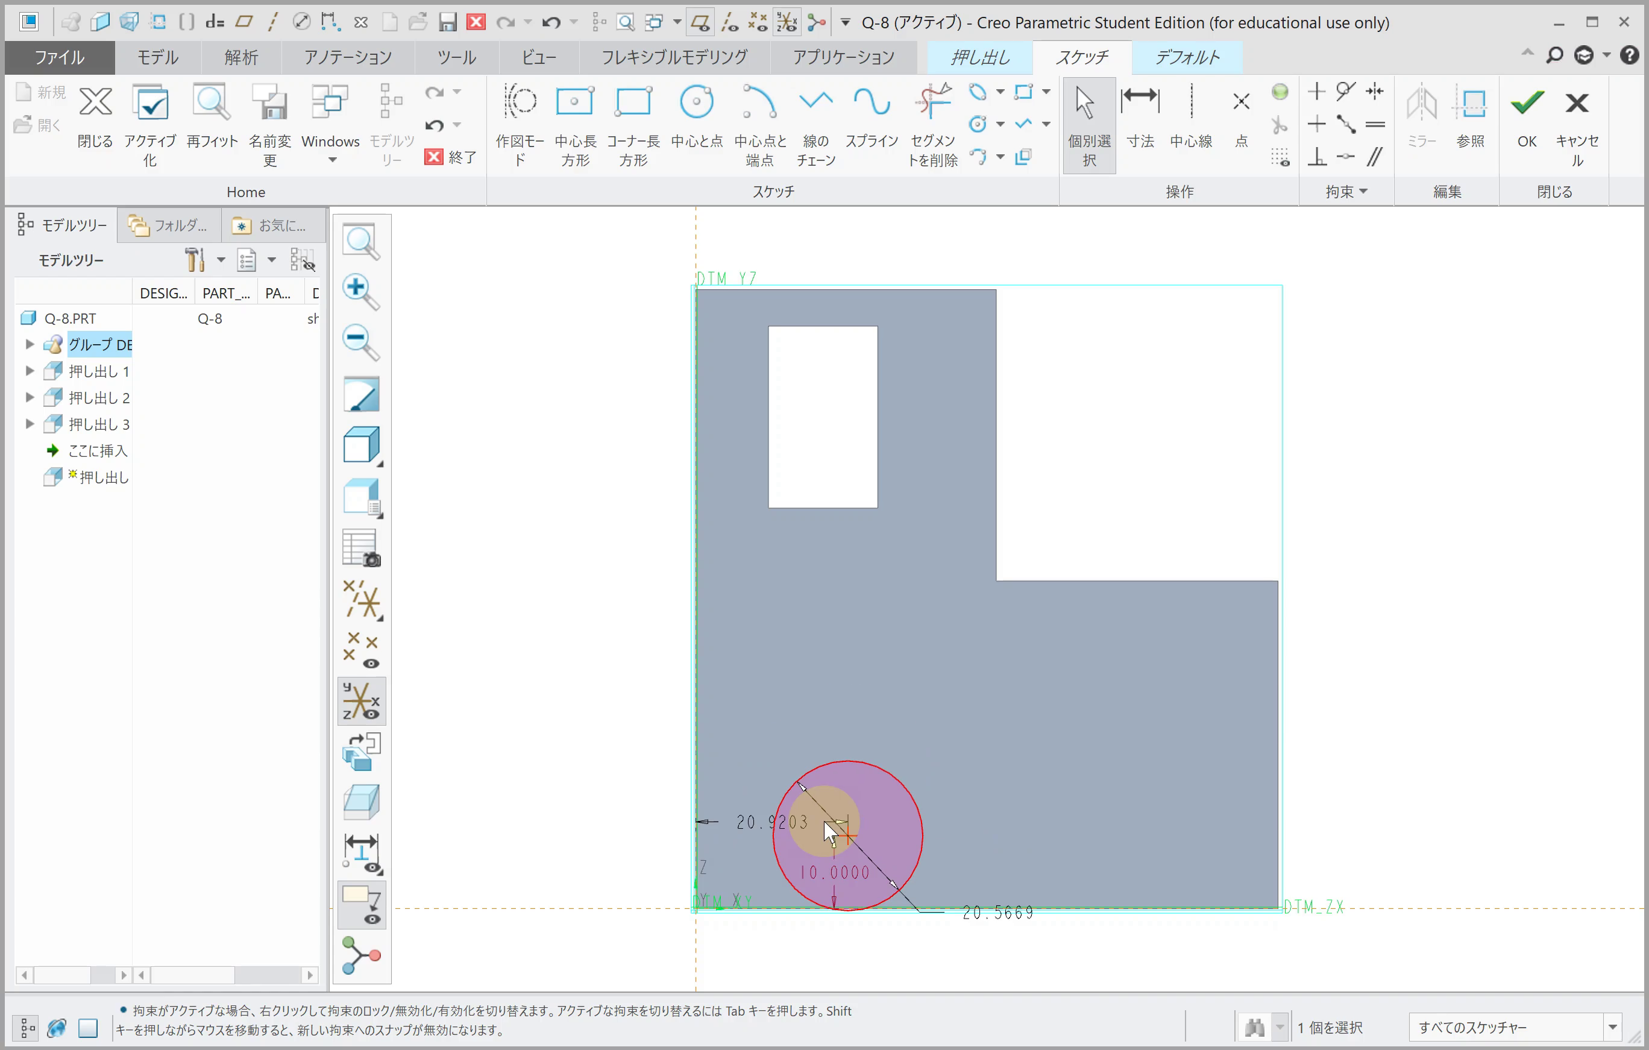
pyautogui.doubleClick(753, 826)
pyautogui.write('2')
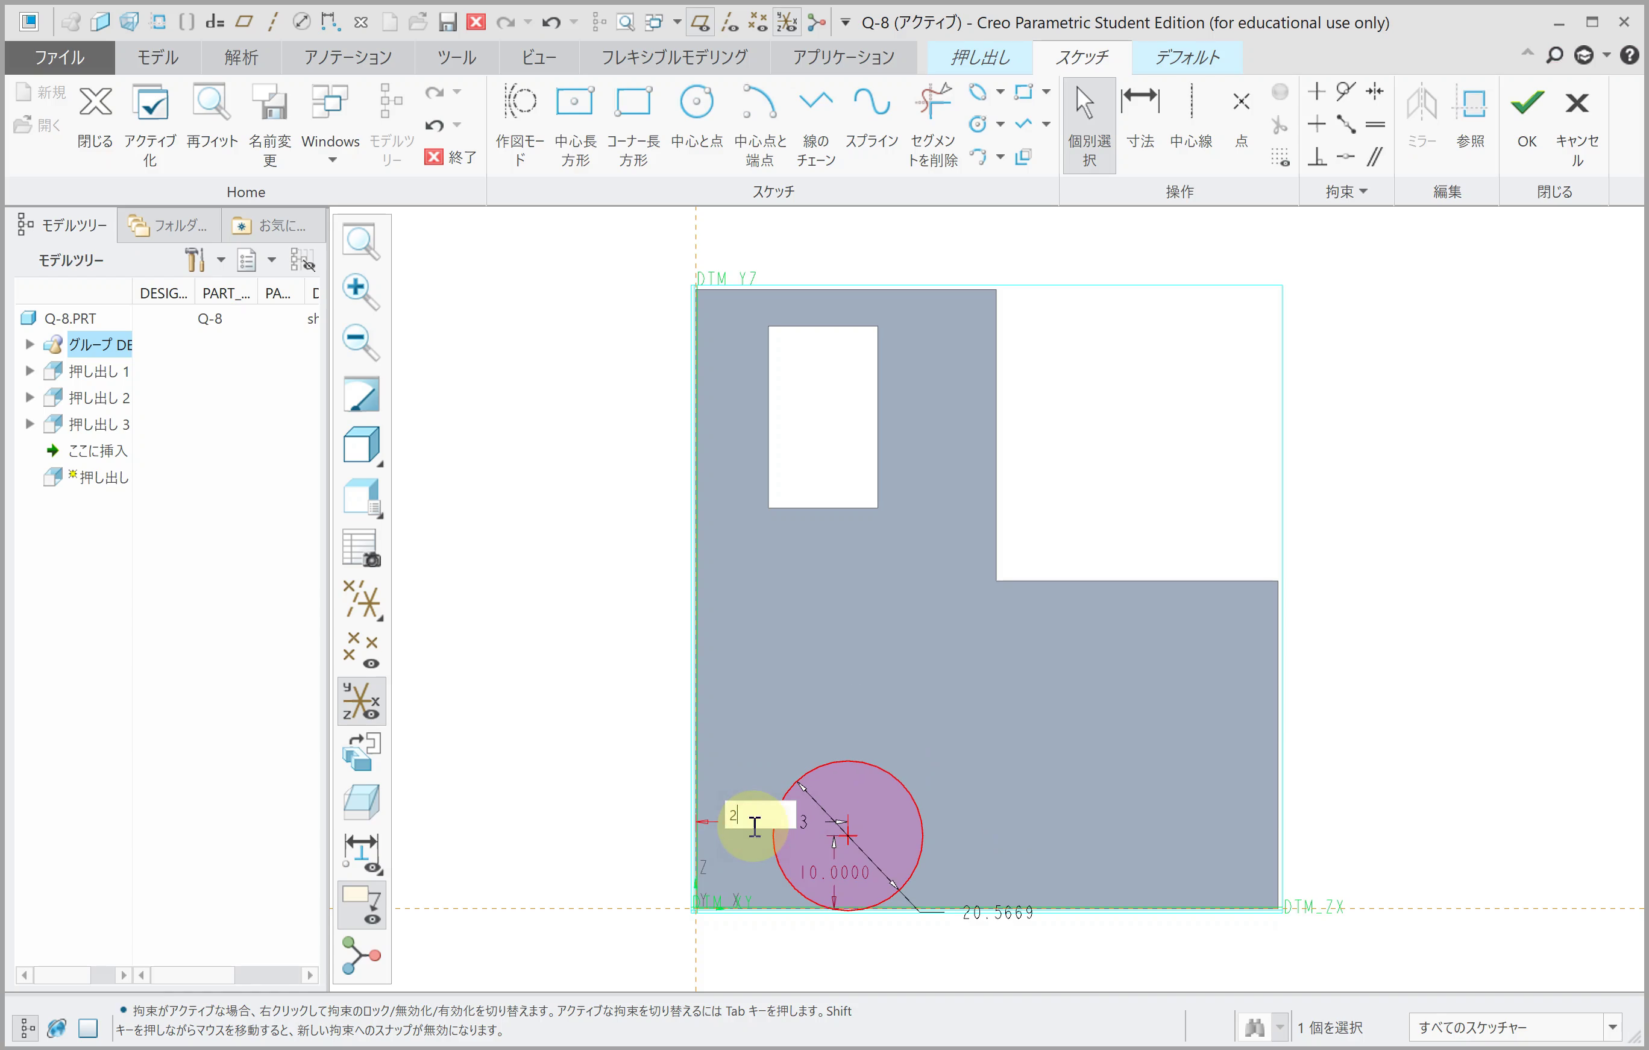
pyautogui.write('0.0000')
pyautogui.press('Return')
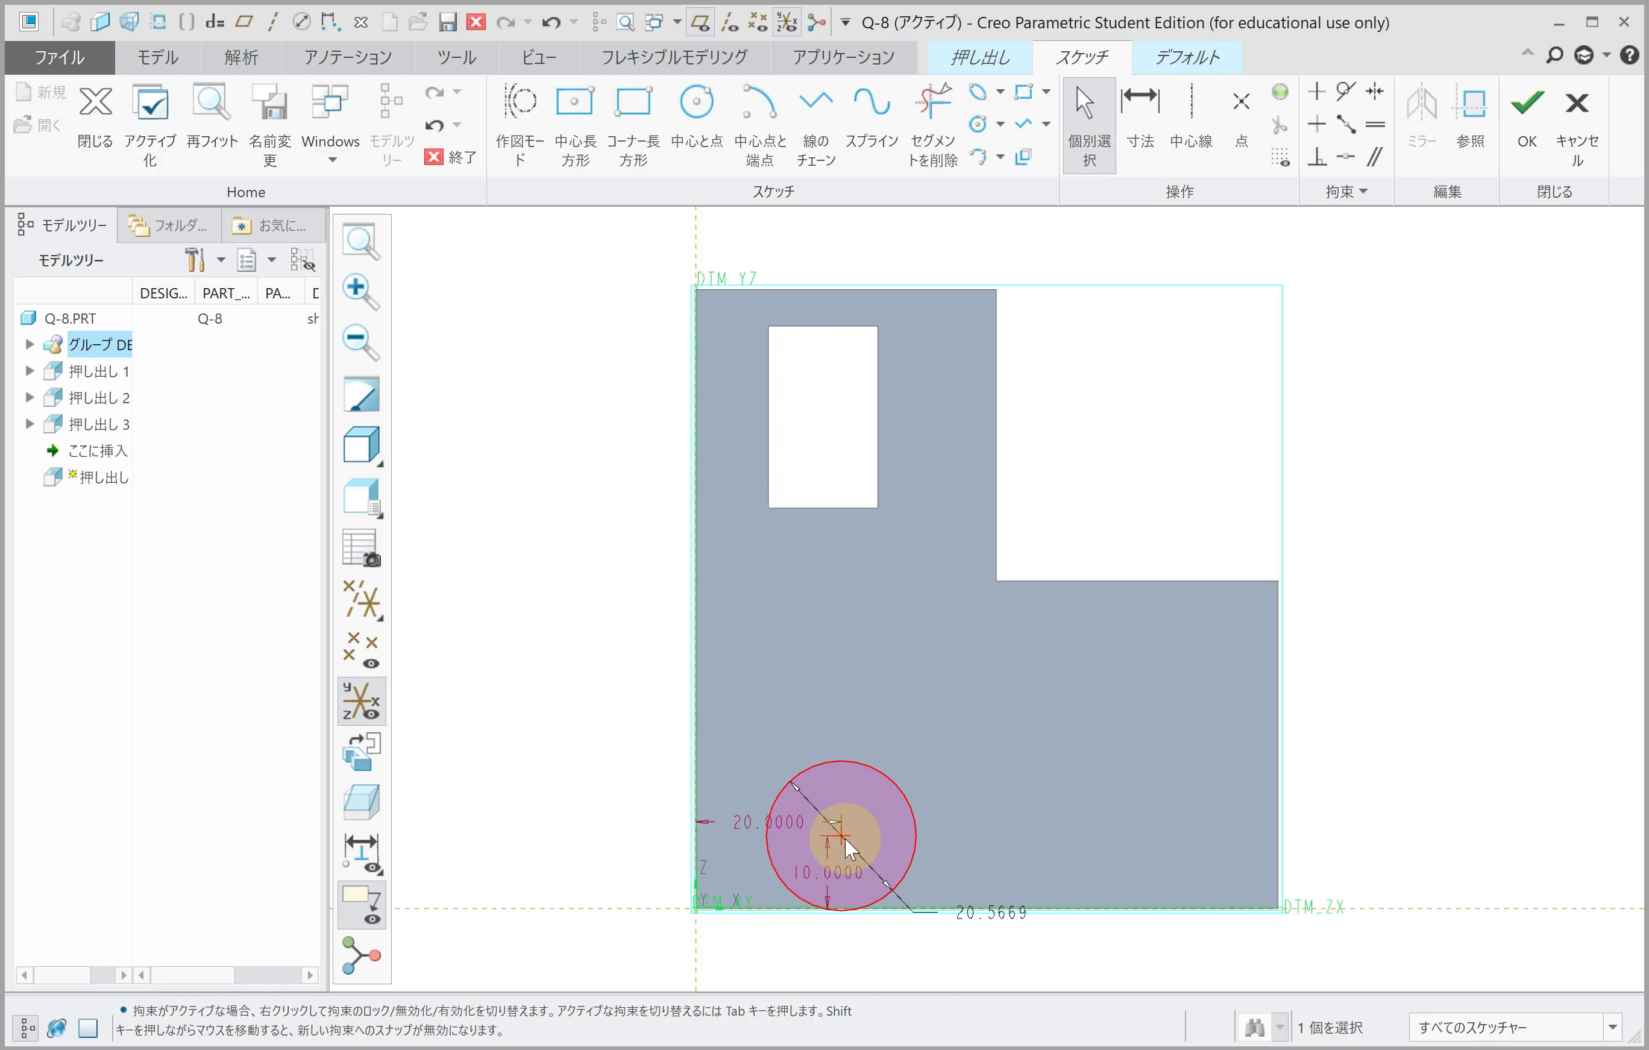
pyautogui.doubleClick(967, 915)
pyautogui.write('15')
pyautogui.press('Return')
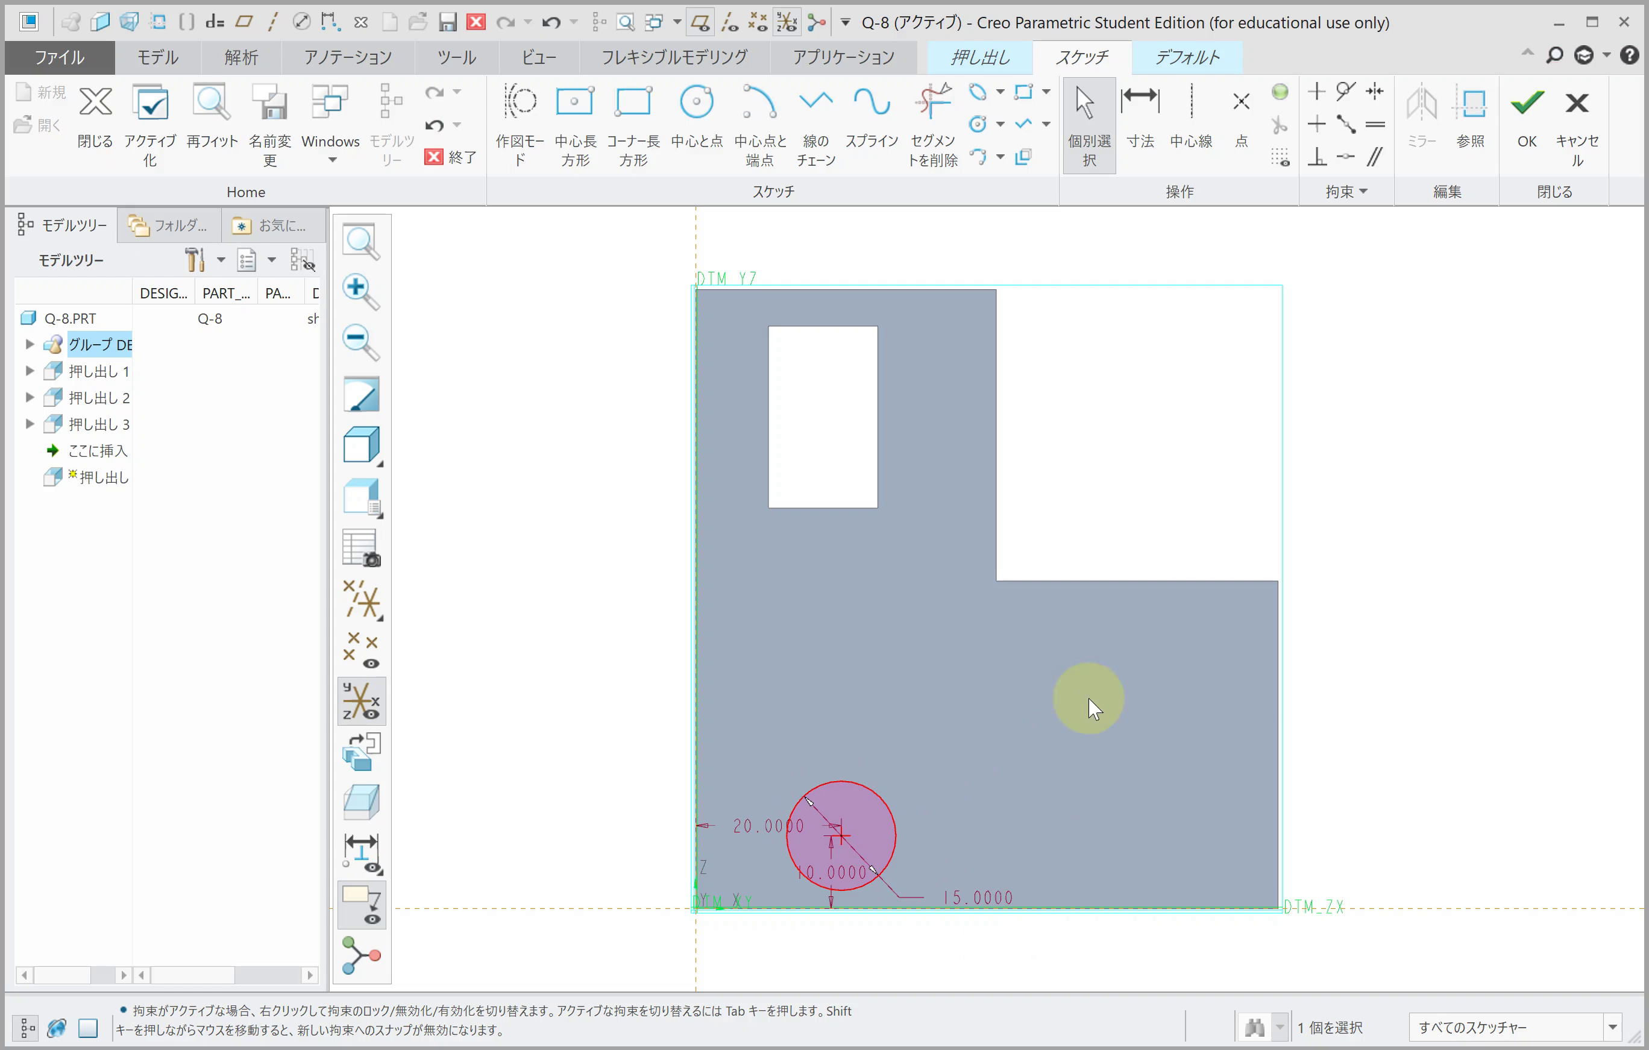
pyautogui.click(1527, 111)
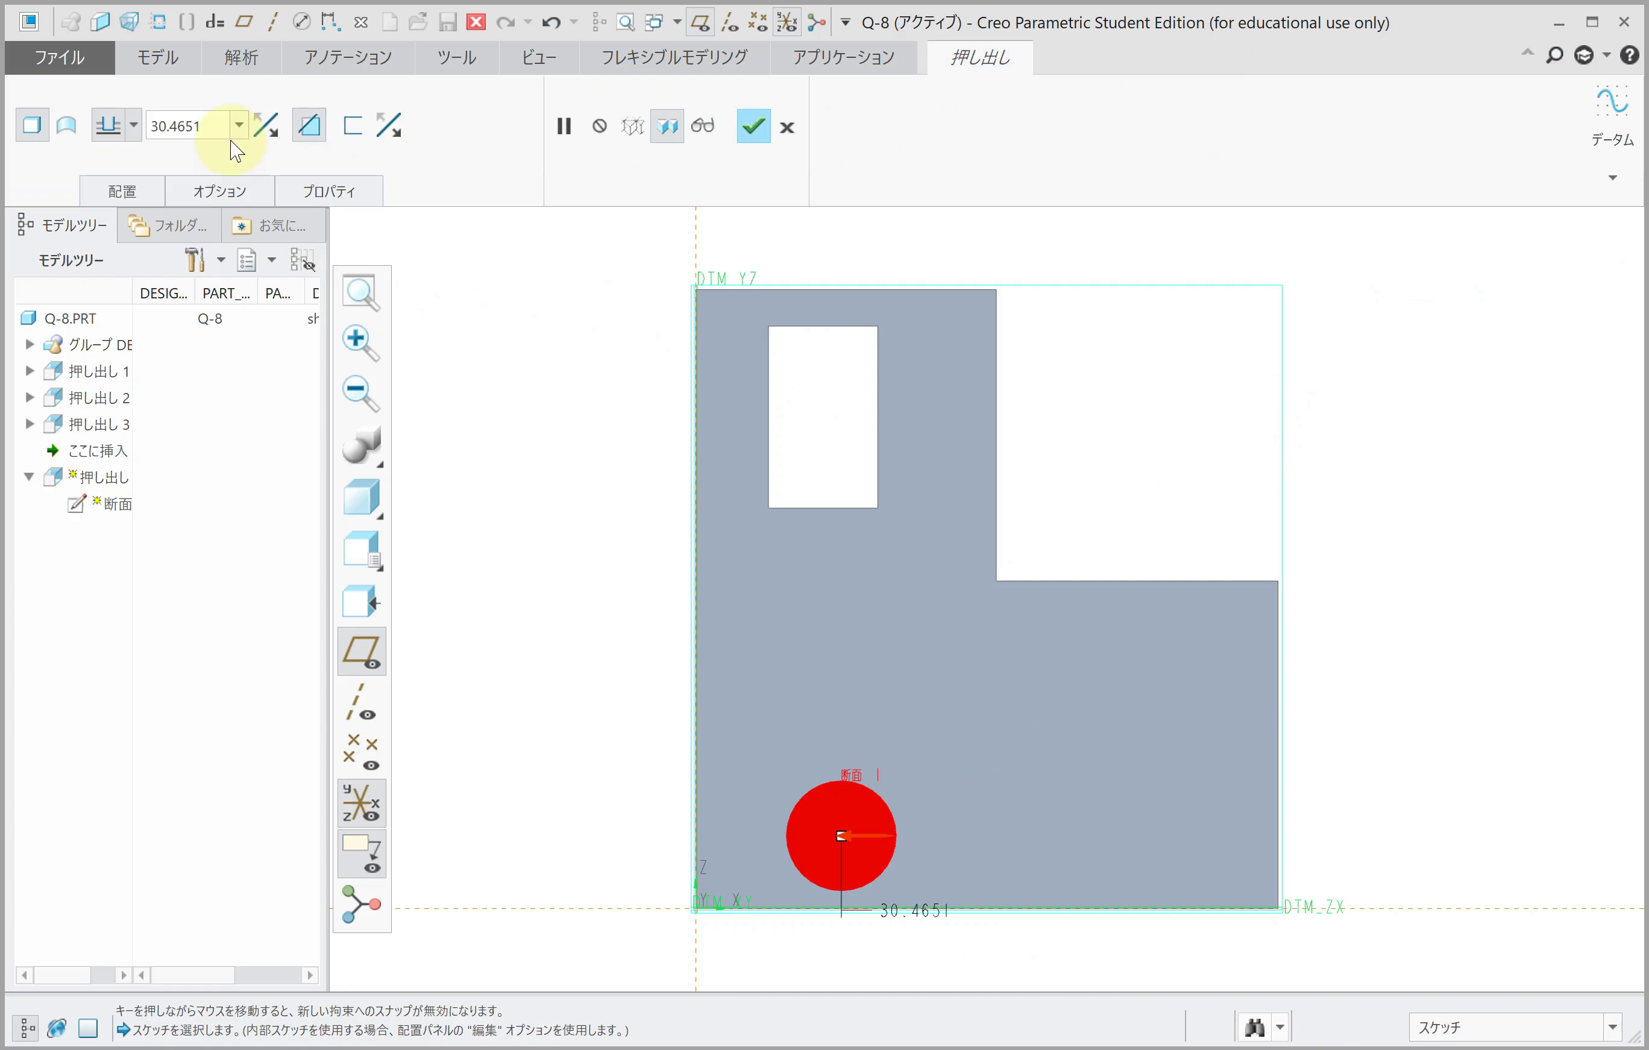
# Step: Extrude the circle 60 as added material, flipped outward from the block
pyautogui.click(225, 117)
pyautogui.write('60')
pyautogui.press('Return')
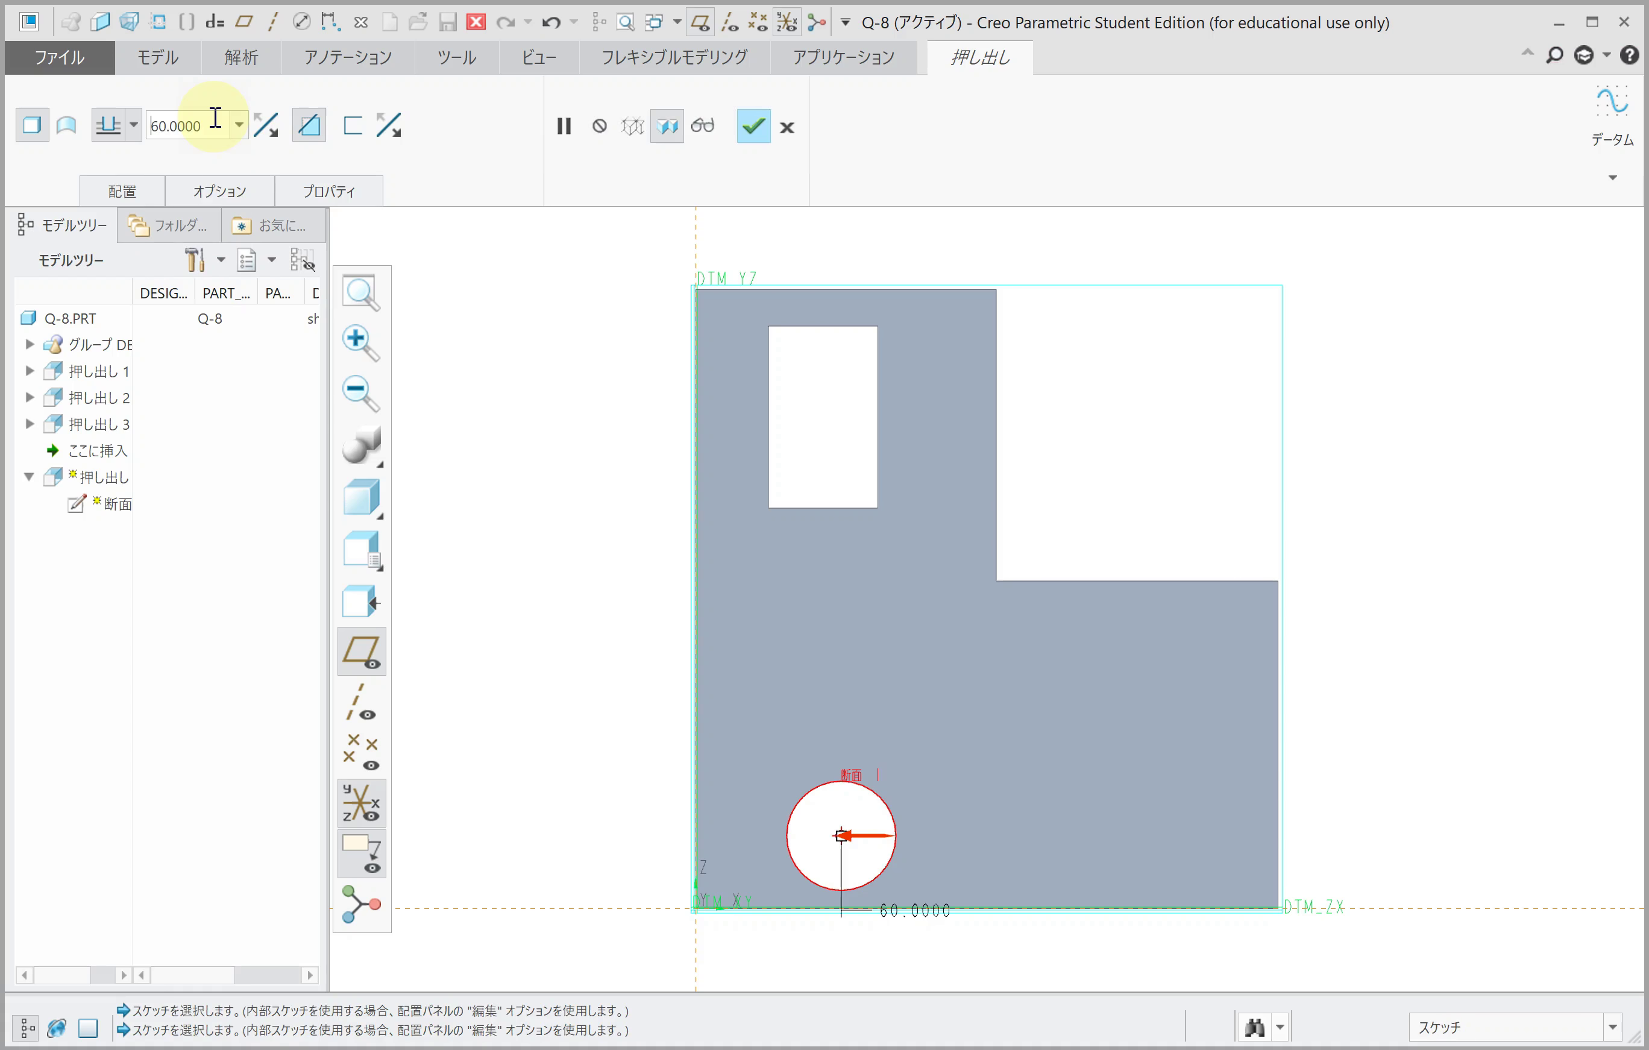
pyautogui.click(295, 121)
pyautogui.moveTo(619, 402); pyautogui.dragTo(622, 548, button='middle')
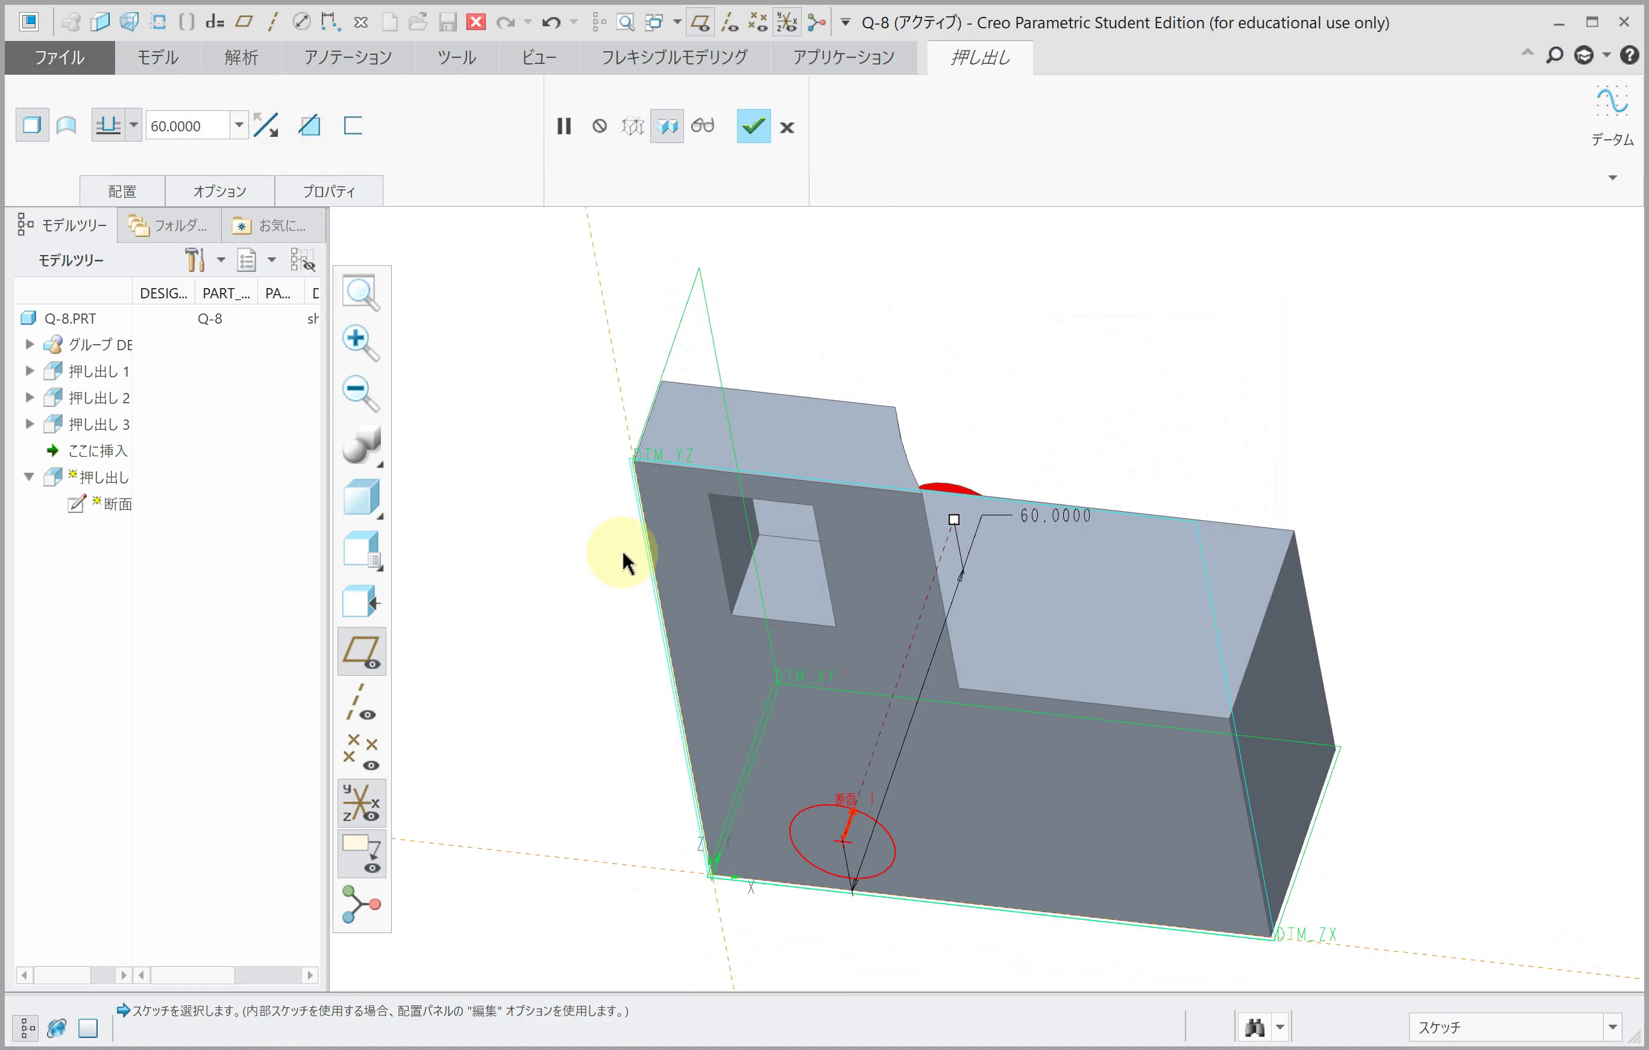
pyautogui.click(265, 121)
pyautogui.middleClick(584, 400)
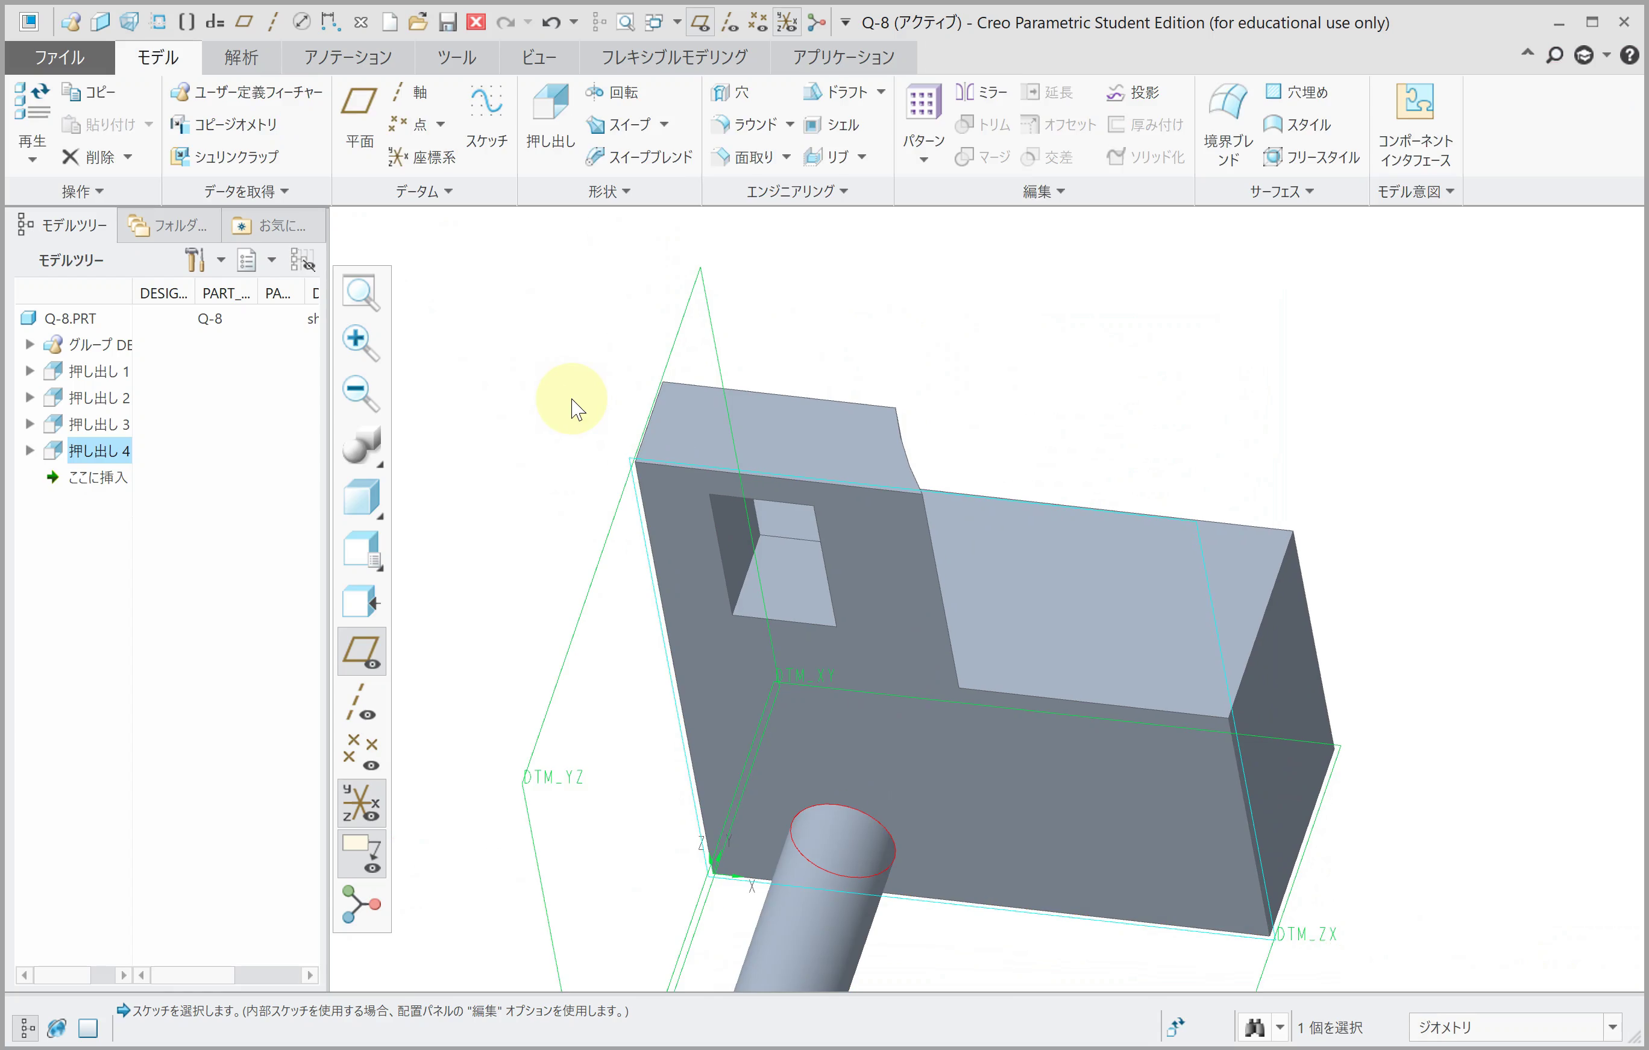
# Step: Start a new extrusion, face the sketch, and replace the vertex reference with the cylinder edge
pyautogui.scroll(-2, 587, 403)
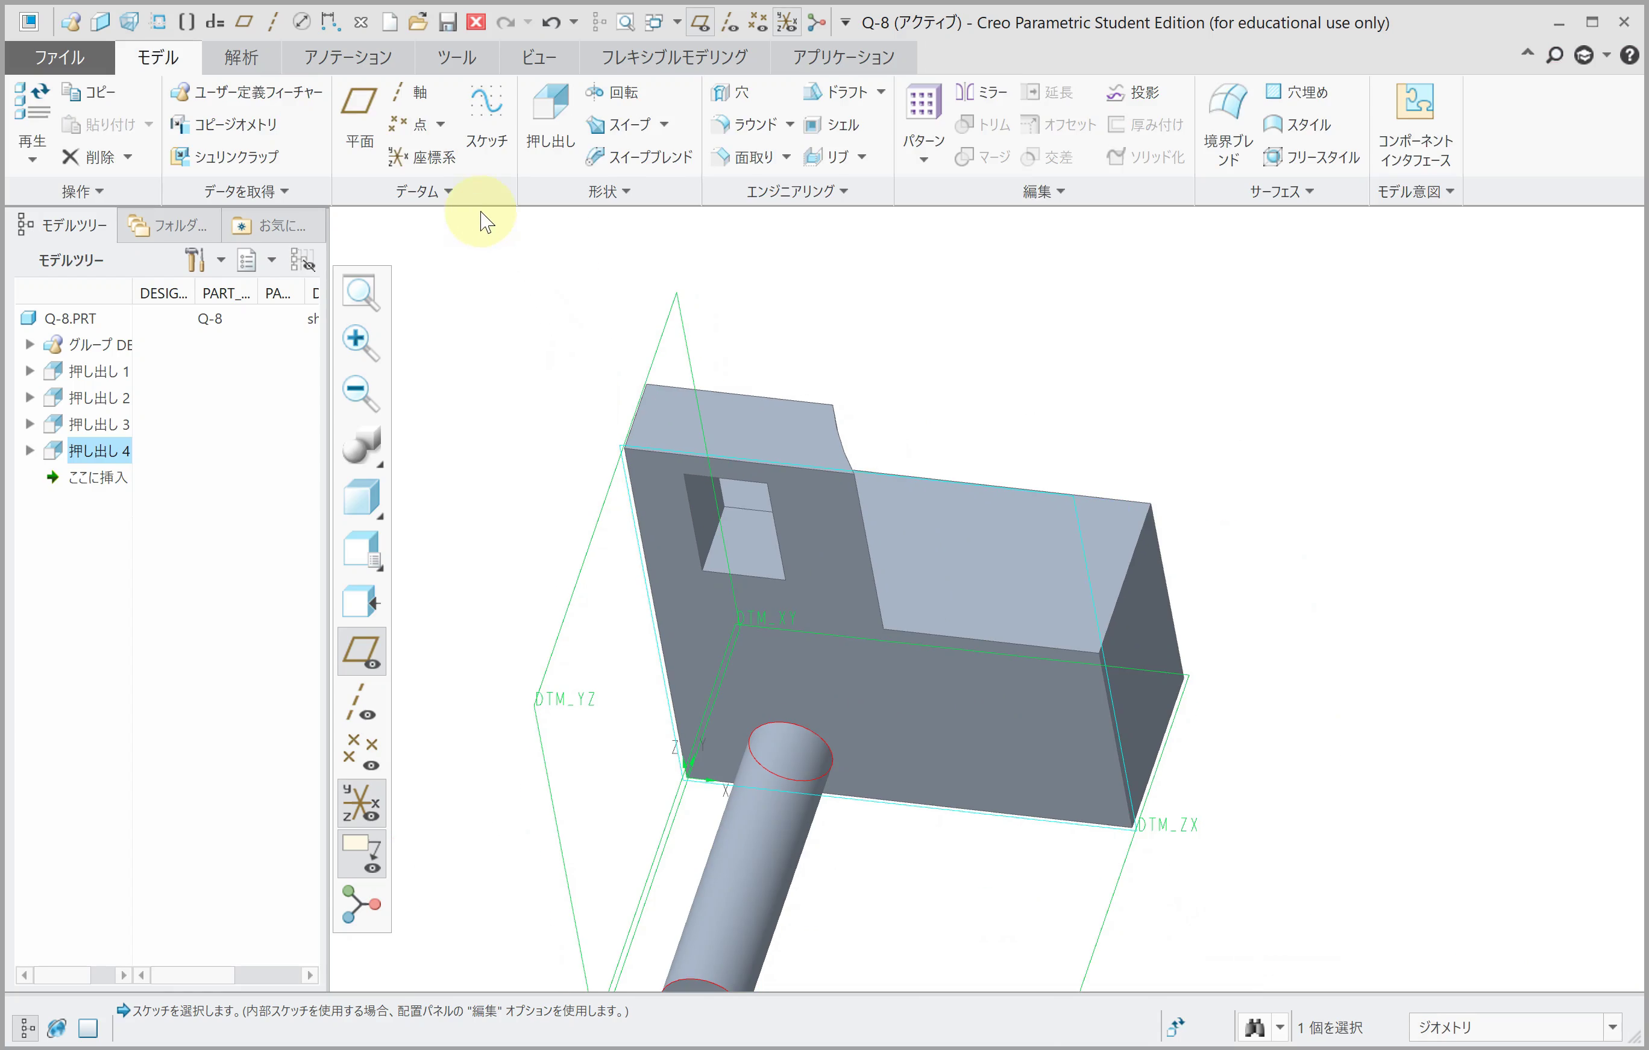
pyautogui.click(548, 121)
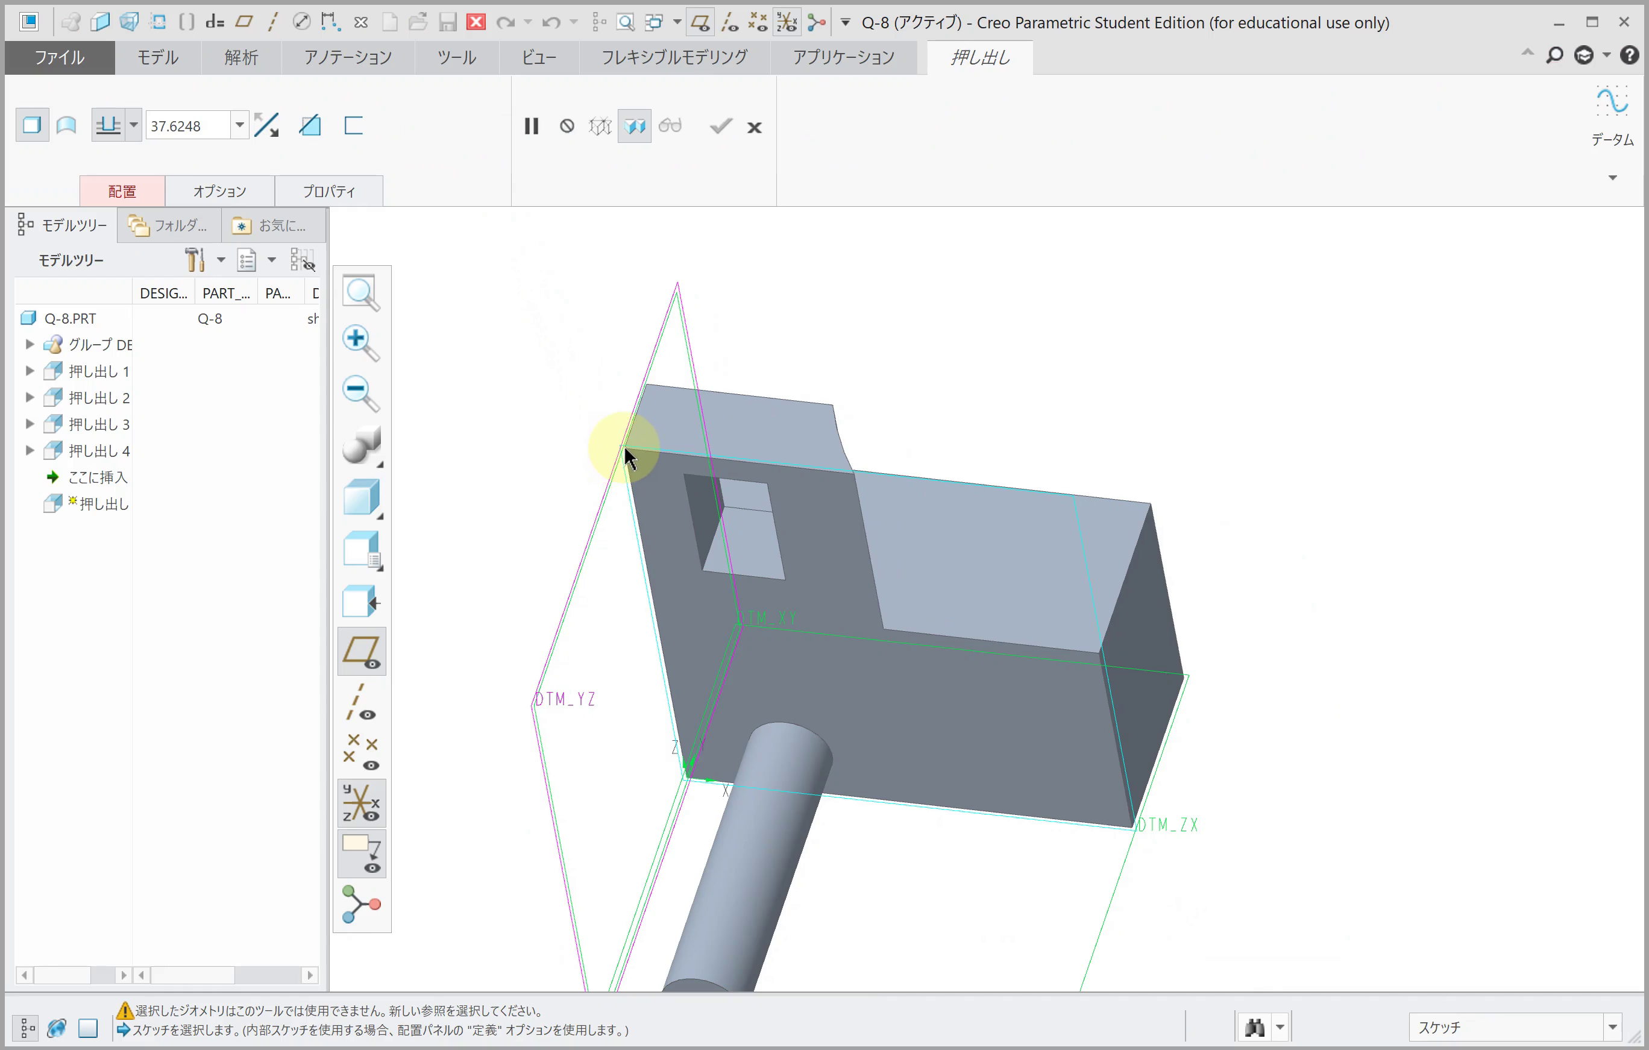
pyautogui.moveTo(633, 442); pyautogui.dragTo(631, 443, button='middle')
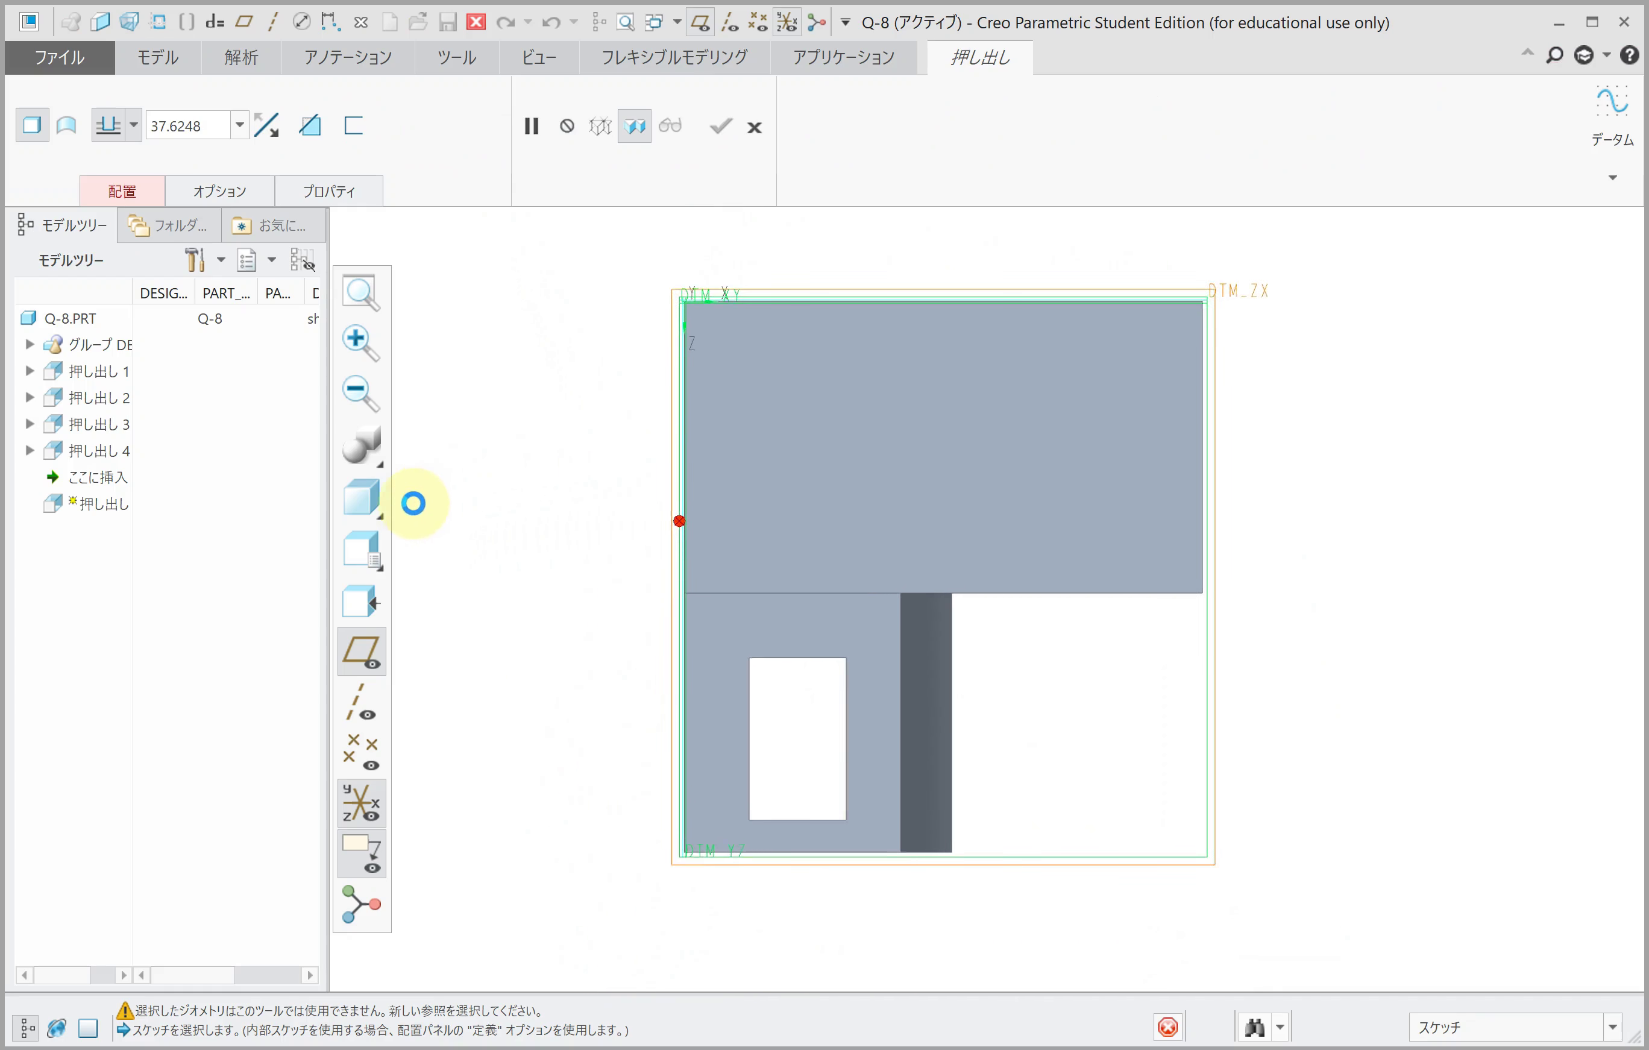
pyautogui.click(366, 540)
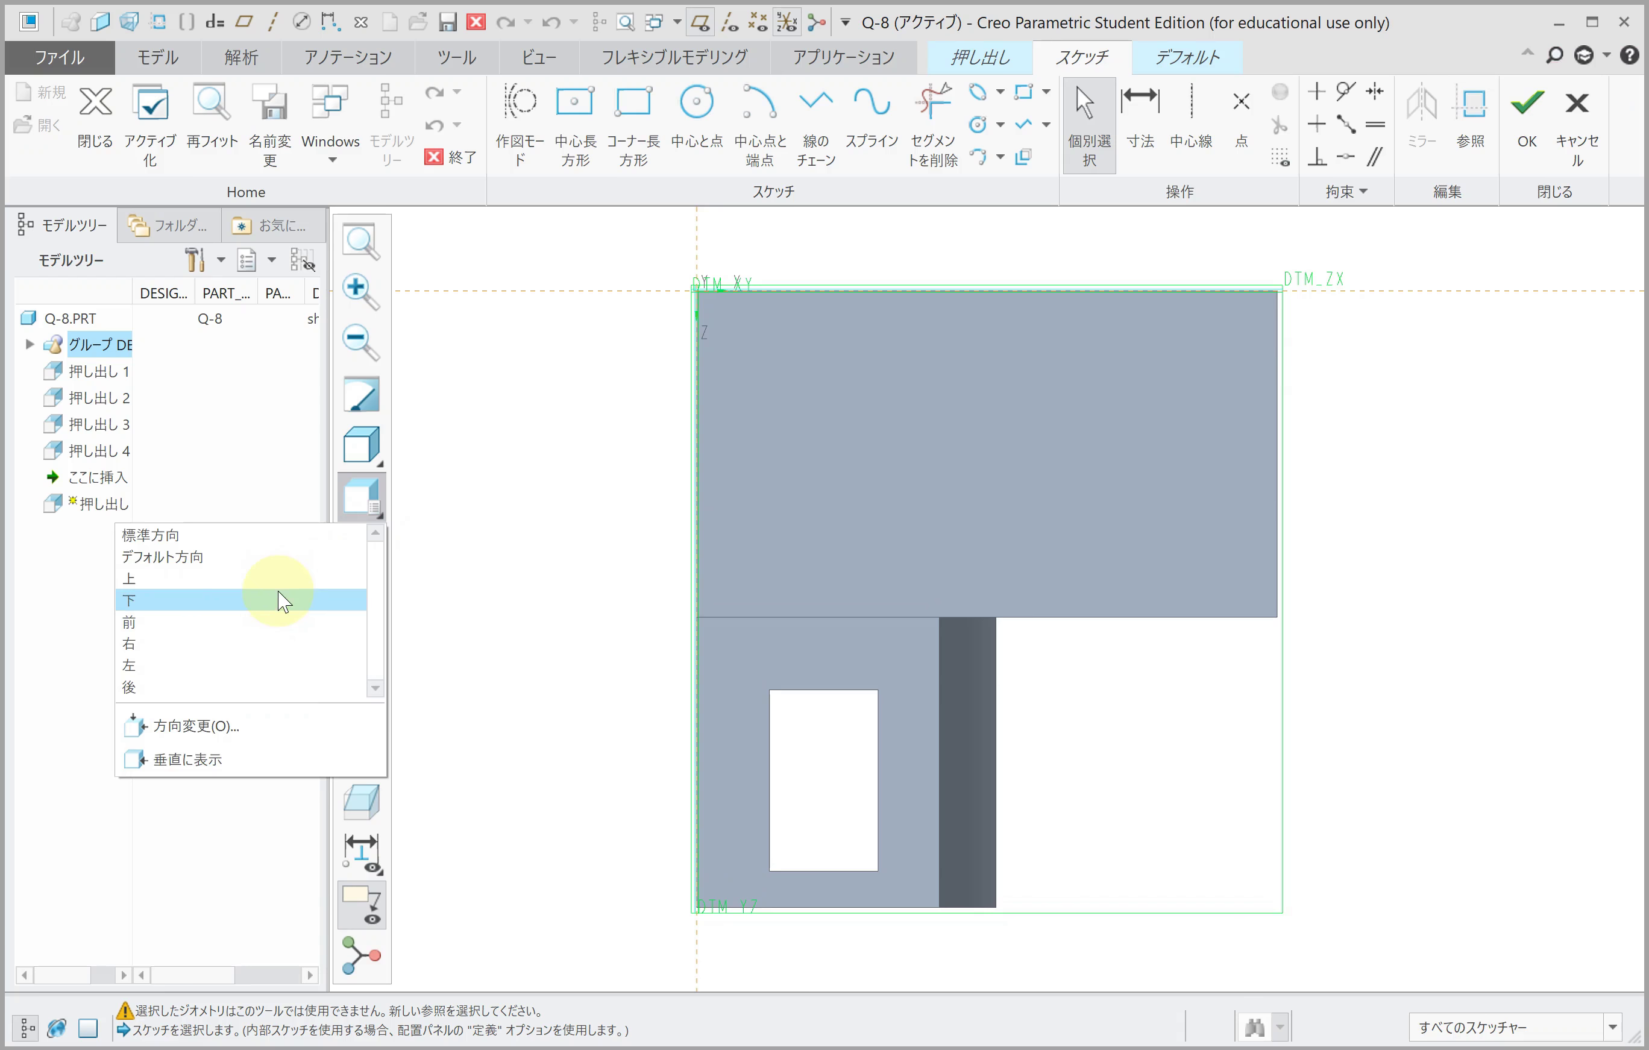
pyautogui.click(278, 597)
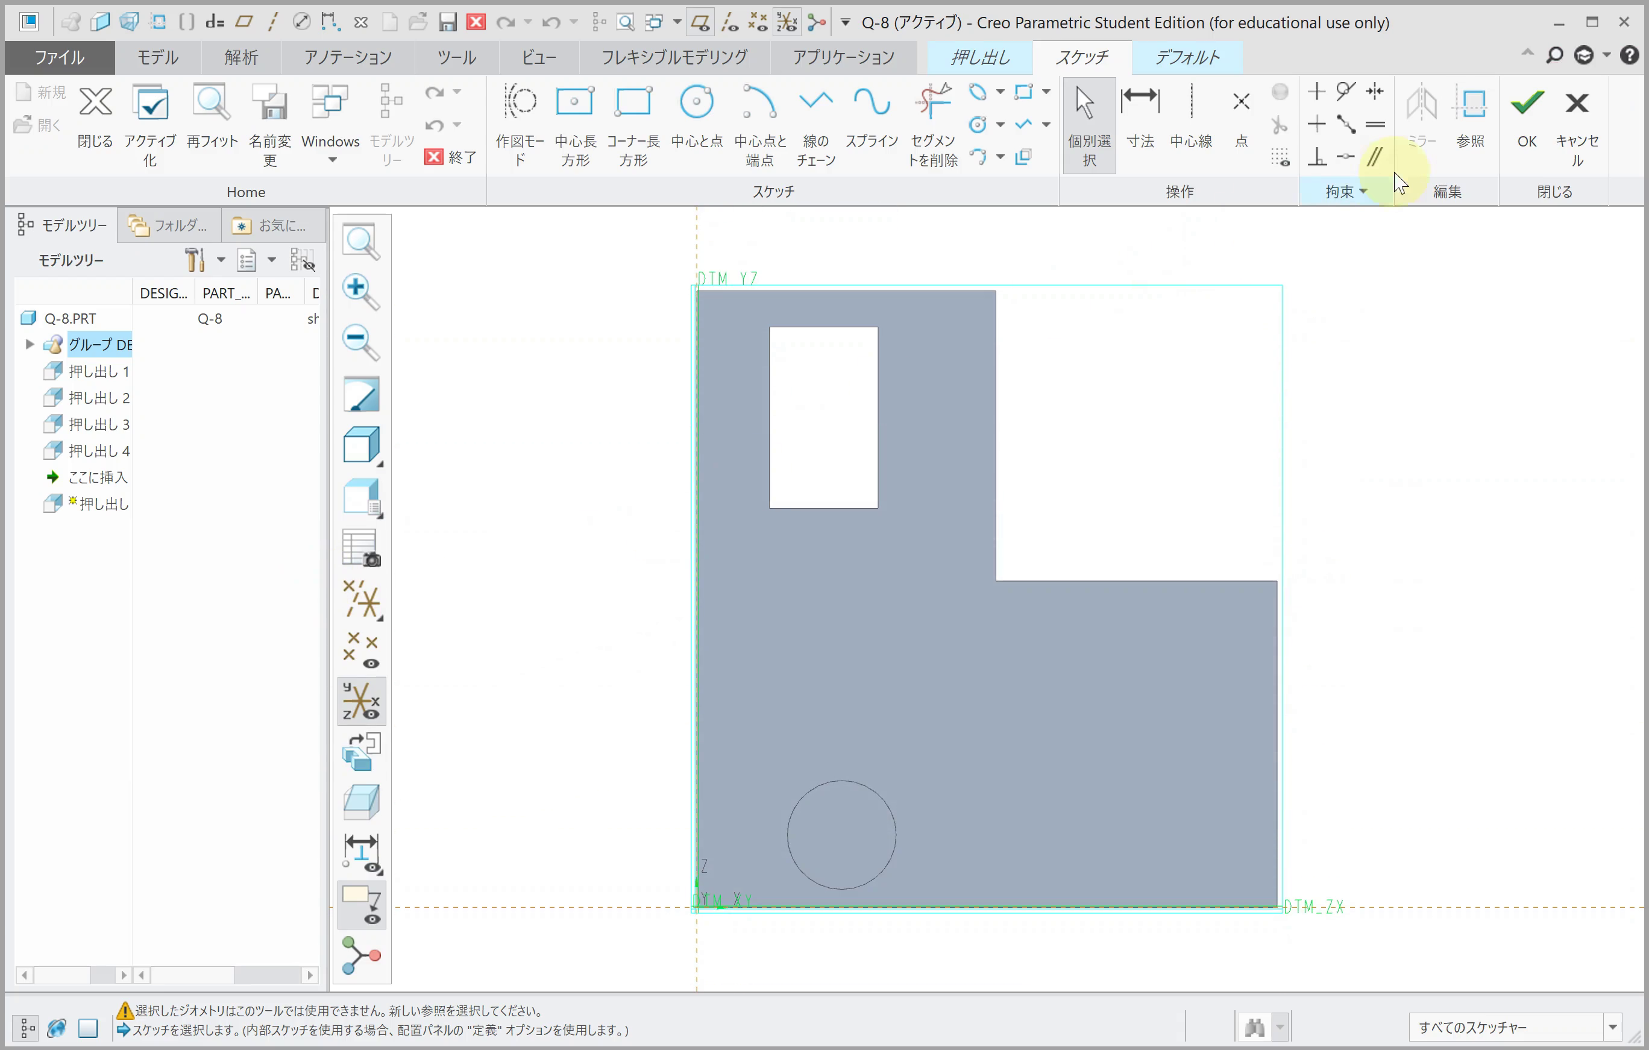
pyautogui.click(1463, 135)
pyautogui.click(845, 774)
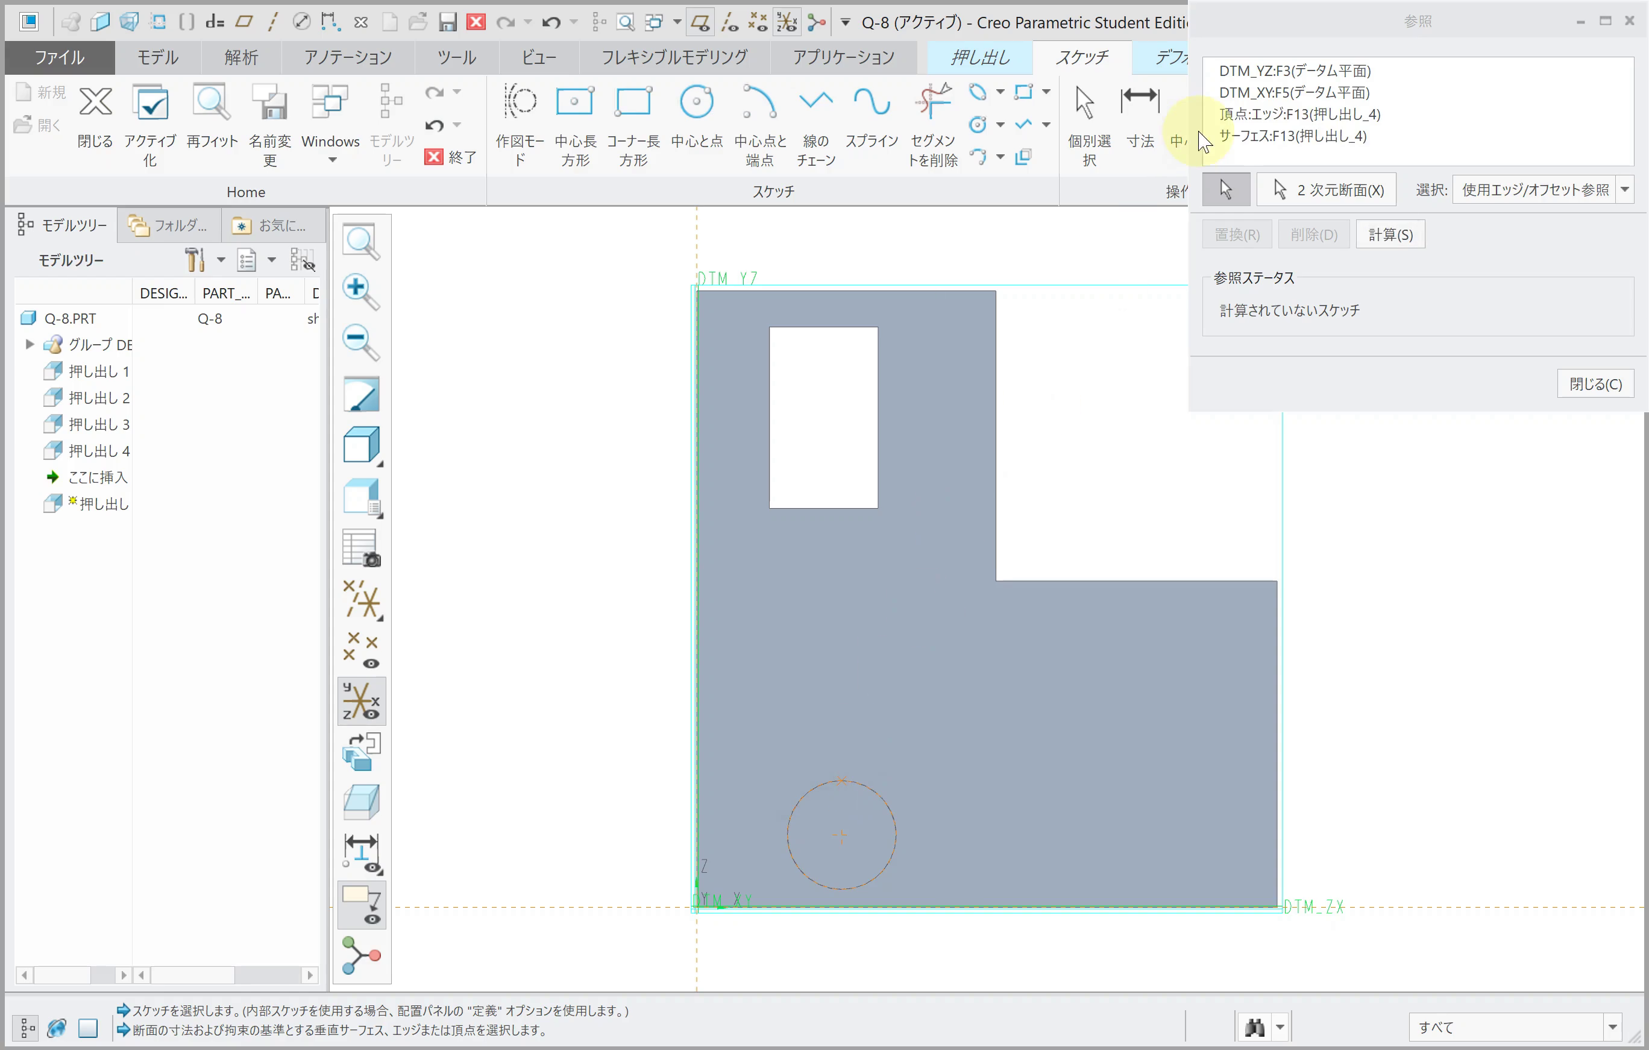
pyautogui.click(1258, 115)
pyautogui.click(1299, 233)
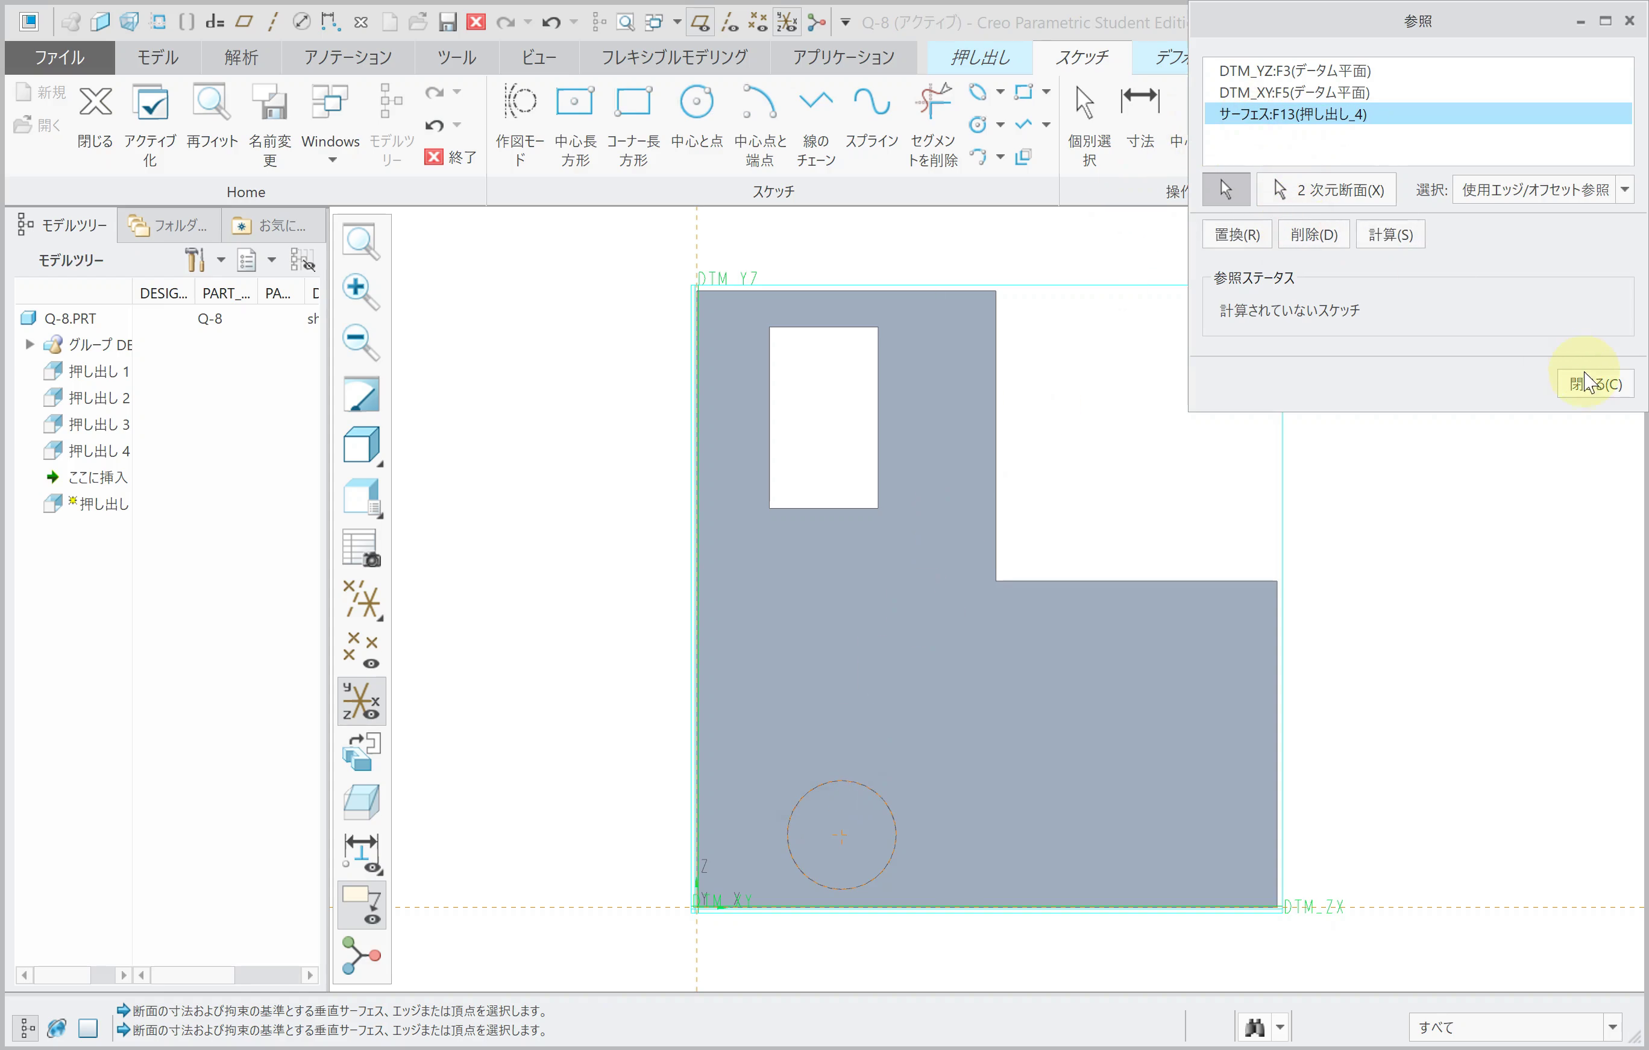
pyautogui.click(1594, 383)
# Step: Add horizontal and vertical centerlines through the cylinder centre and draw a small circle above it
pyautogui.click(1192, 125)
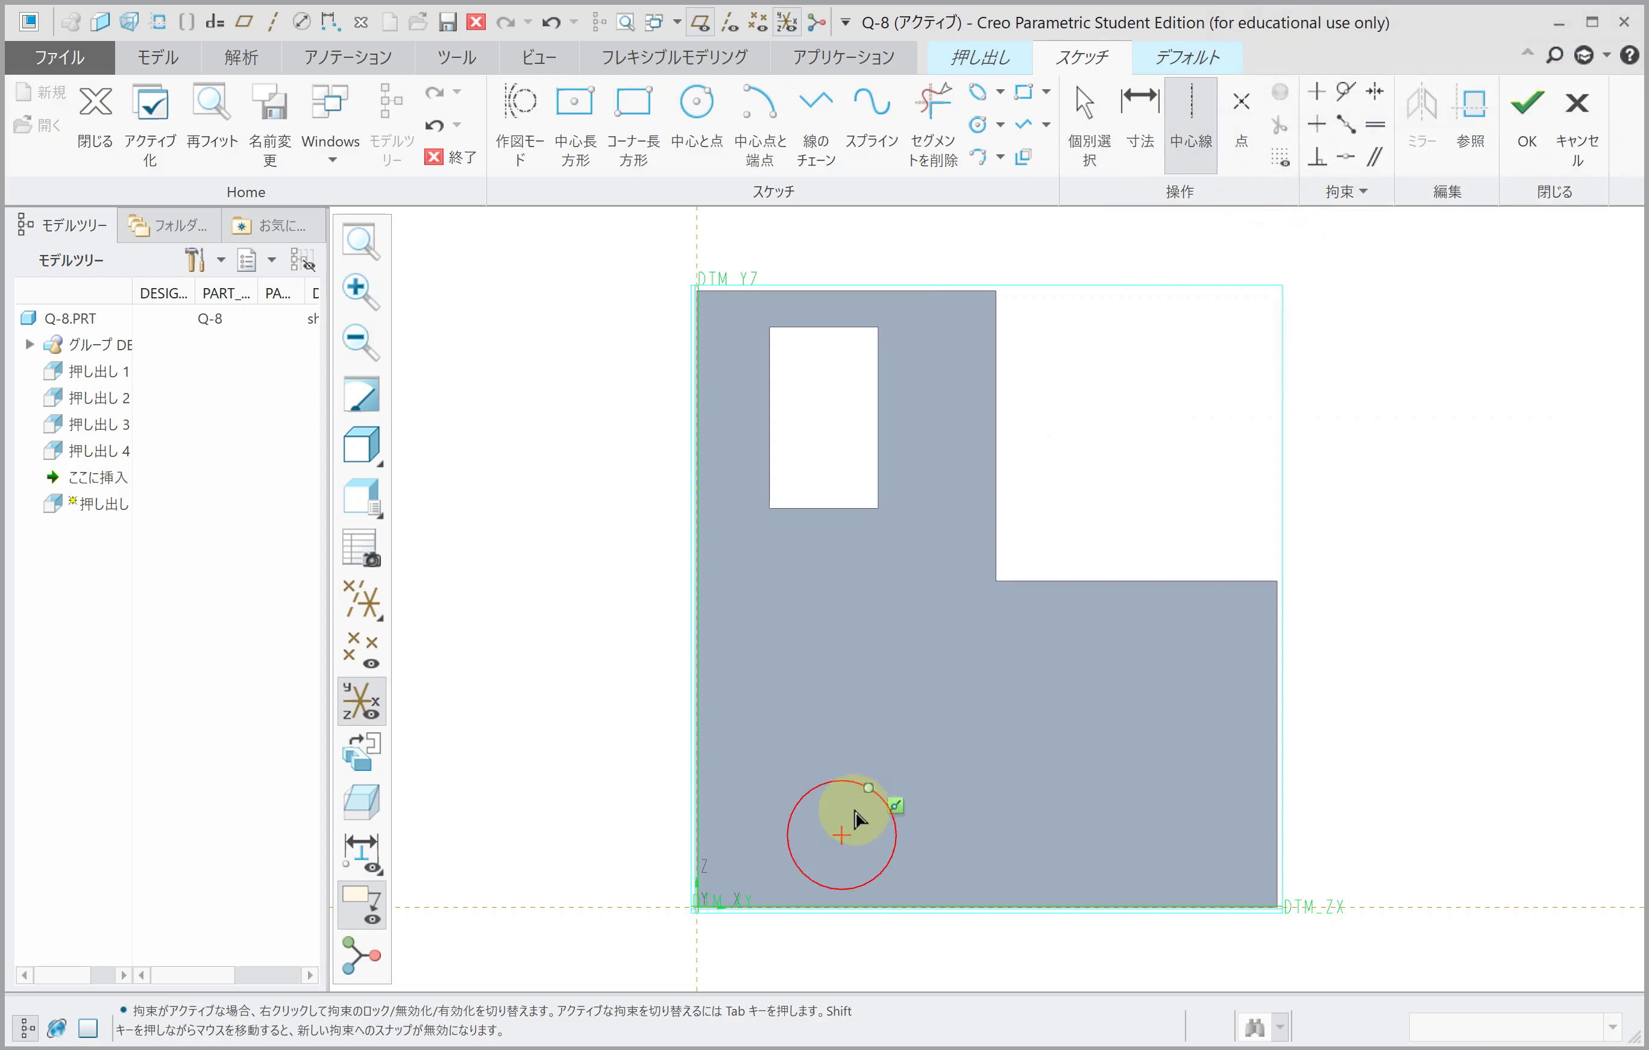
pyautogui.click(843, 834)
pyautogui.click(845, 767)
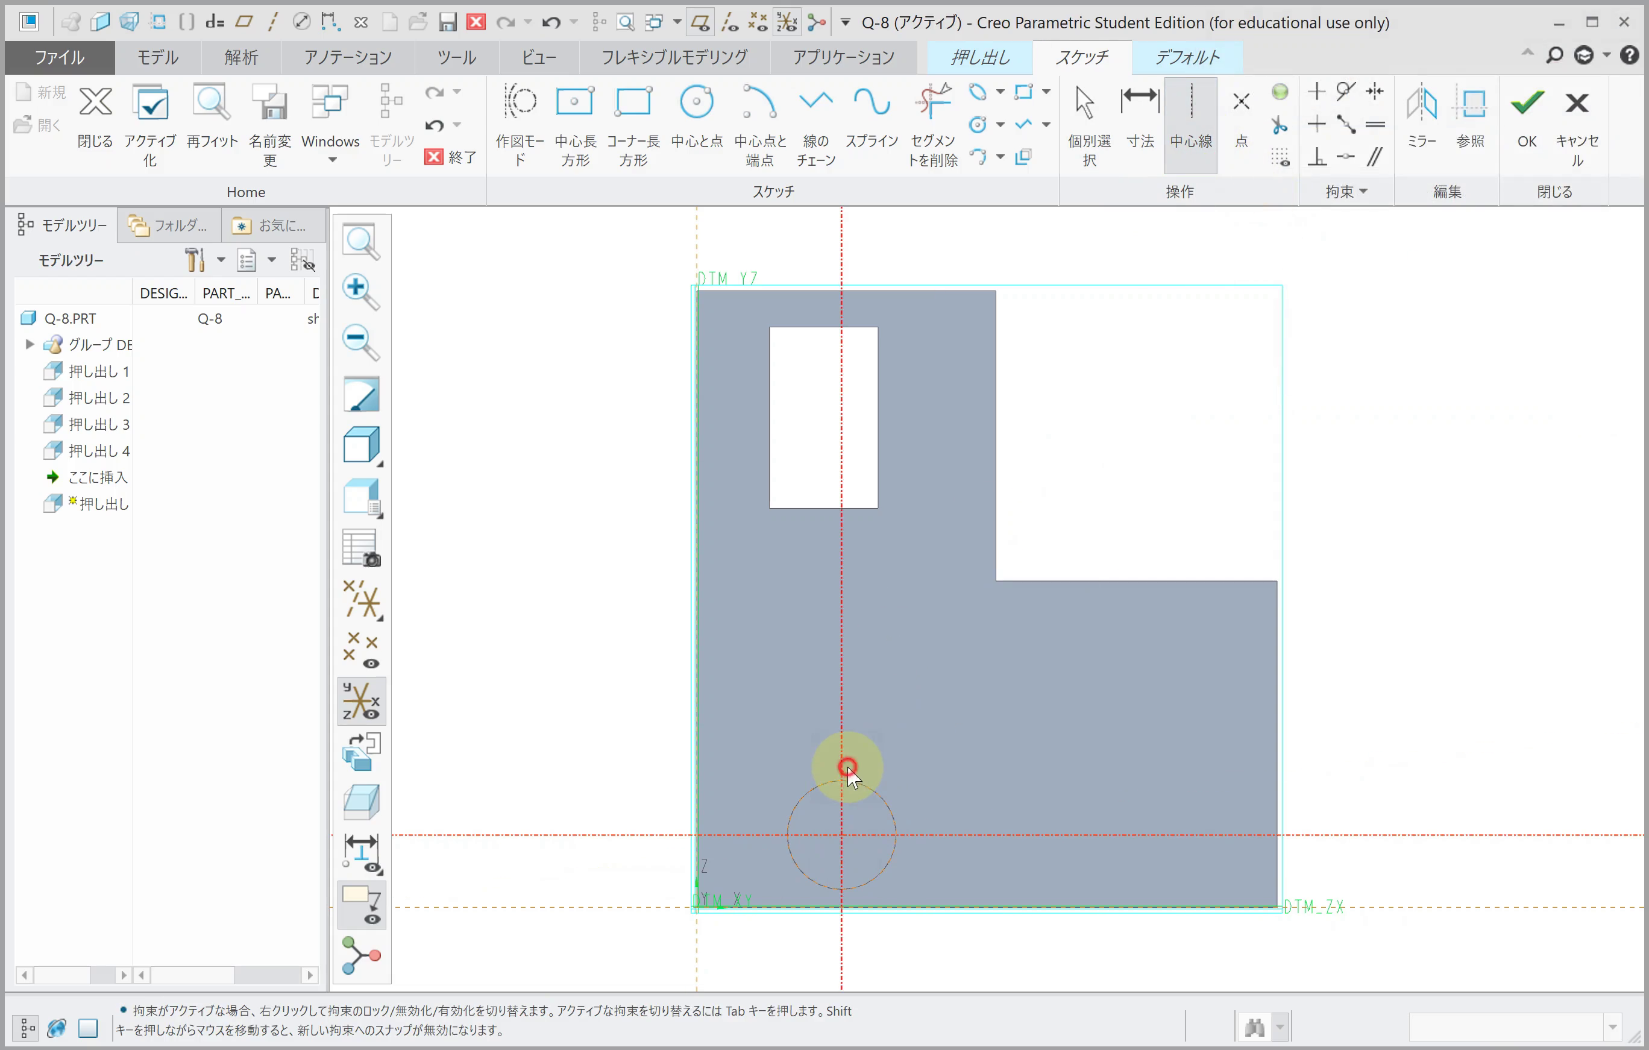
pyautogui.click(696, 111)
pyautogui.click(769, 710)
pyautogui.click(780, 728)
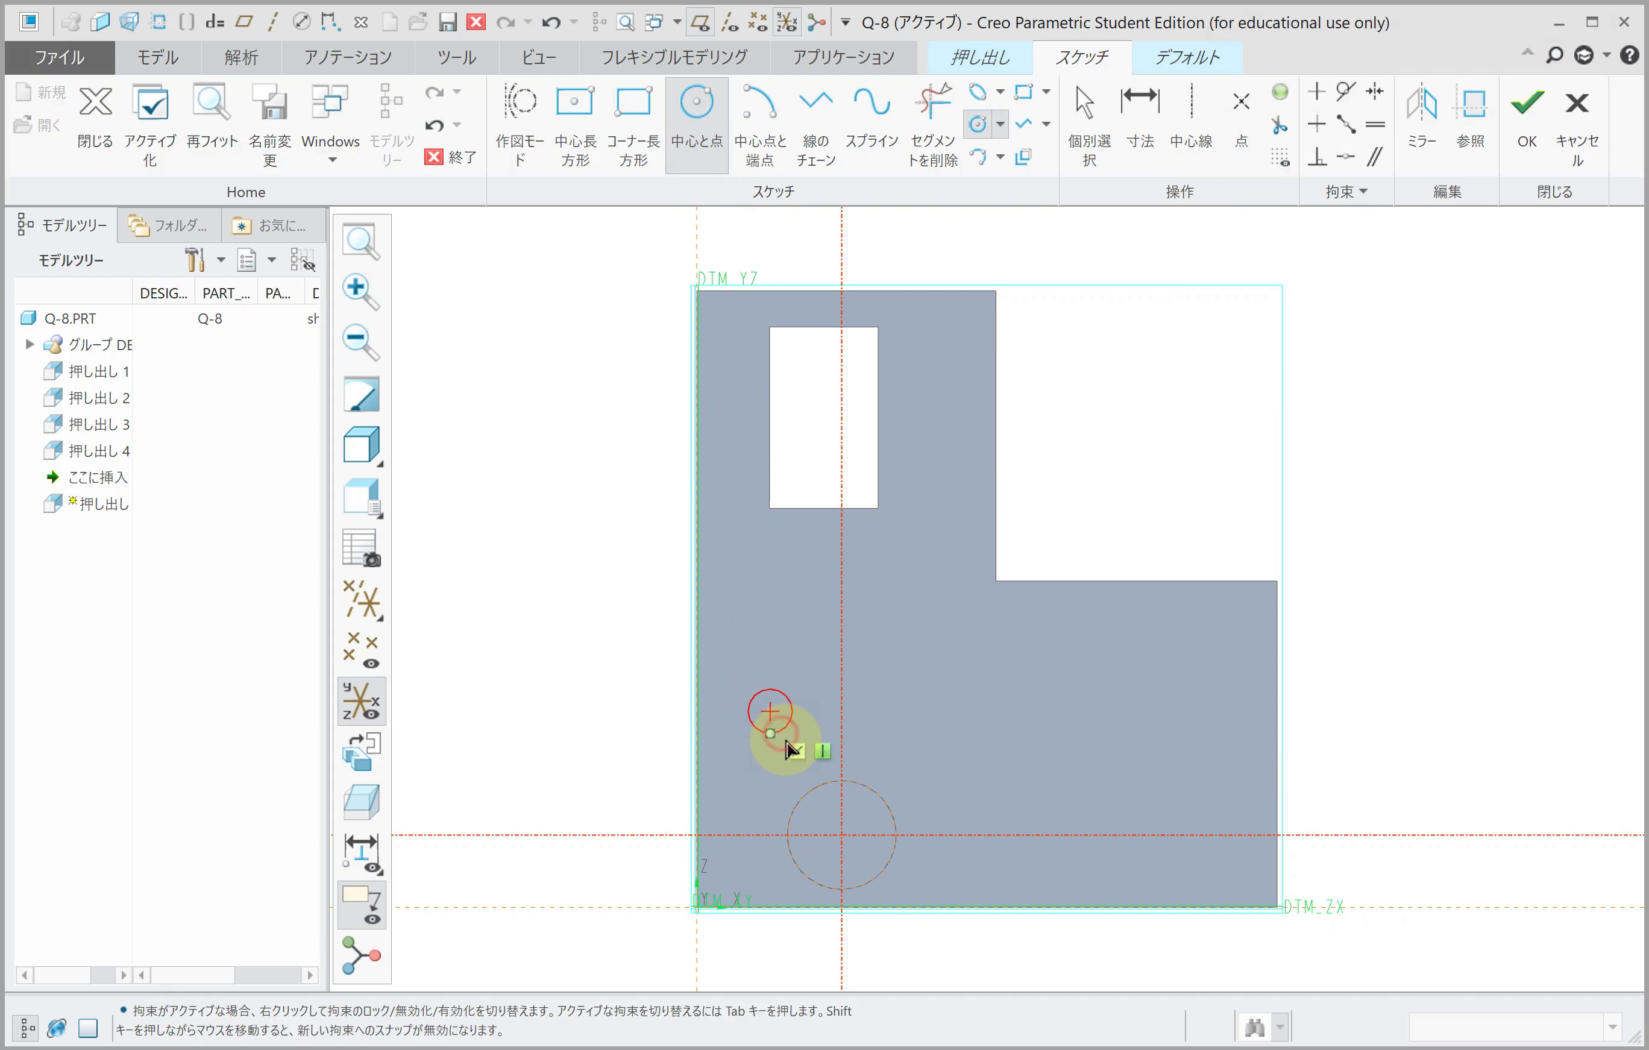
pyautogui.middleClick(794, 626)
# Step: Dimension the small circle 15 above the cylinder with diameter 10
pyautogui.doubleClick(814, 705)
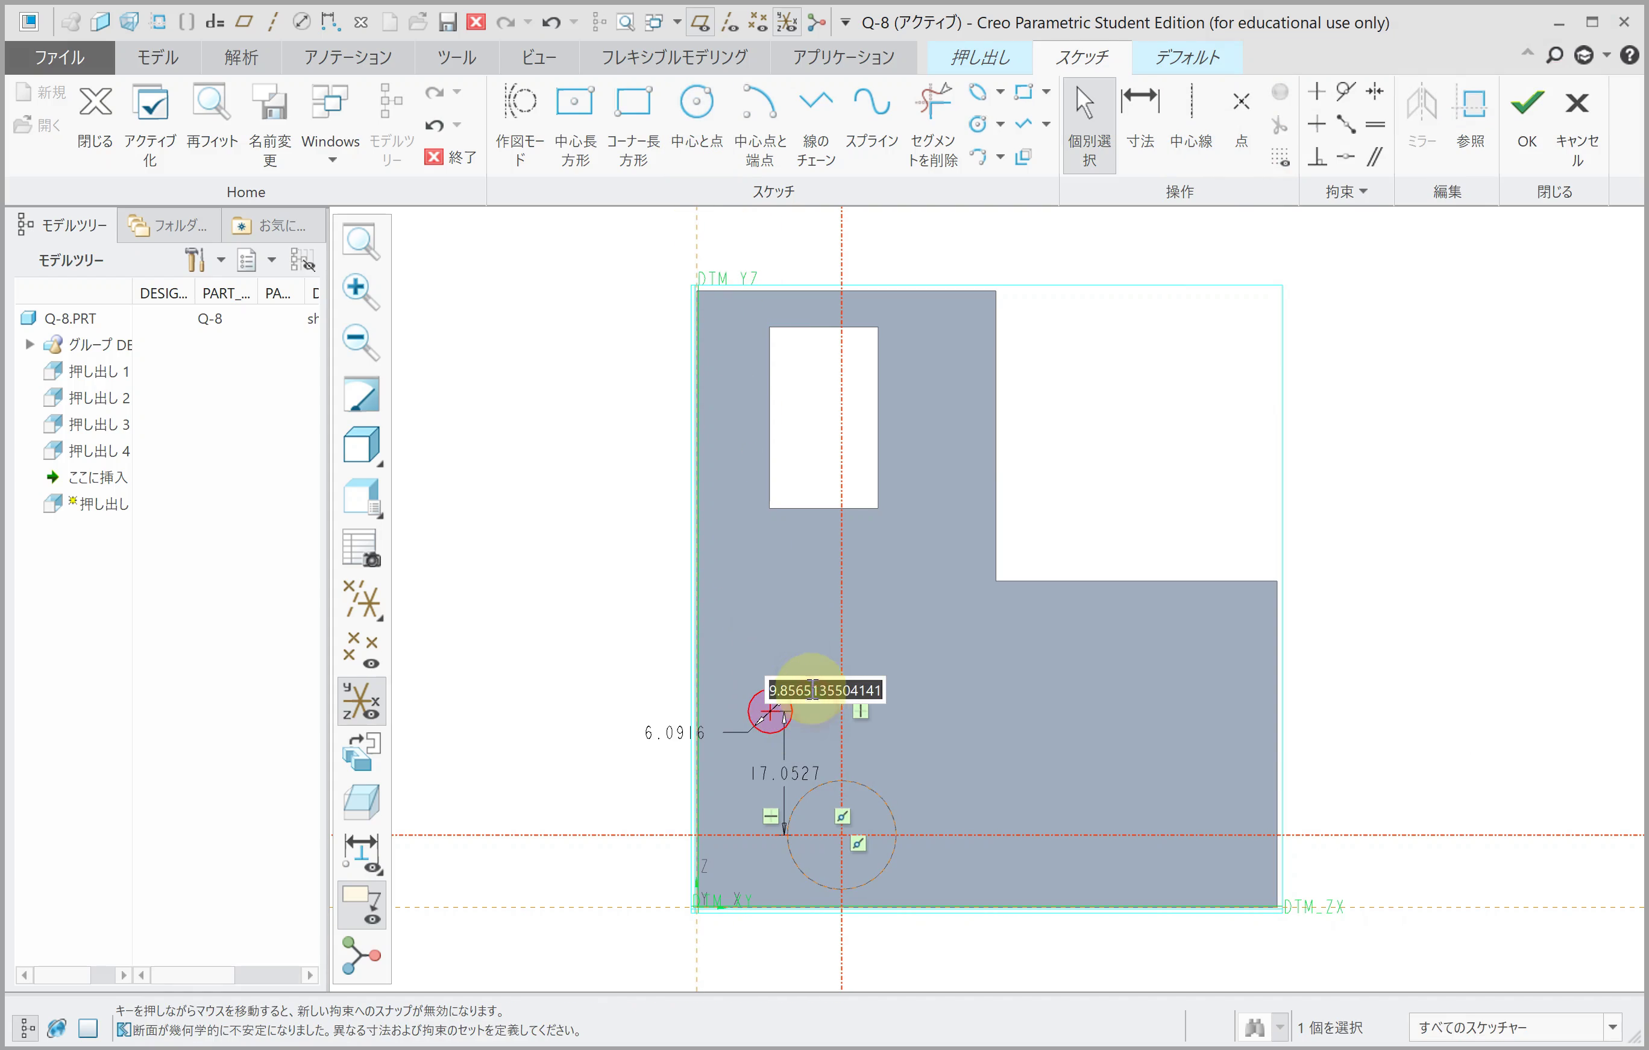
pyautogui.write('9')
pyautogui.press('Return')
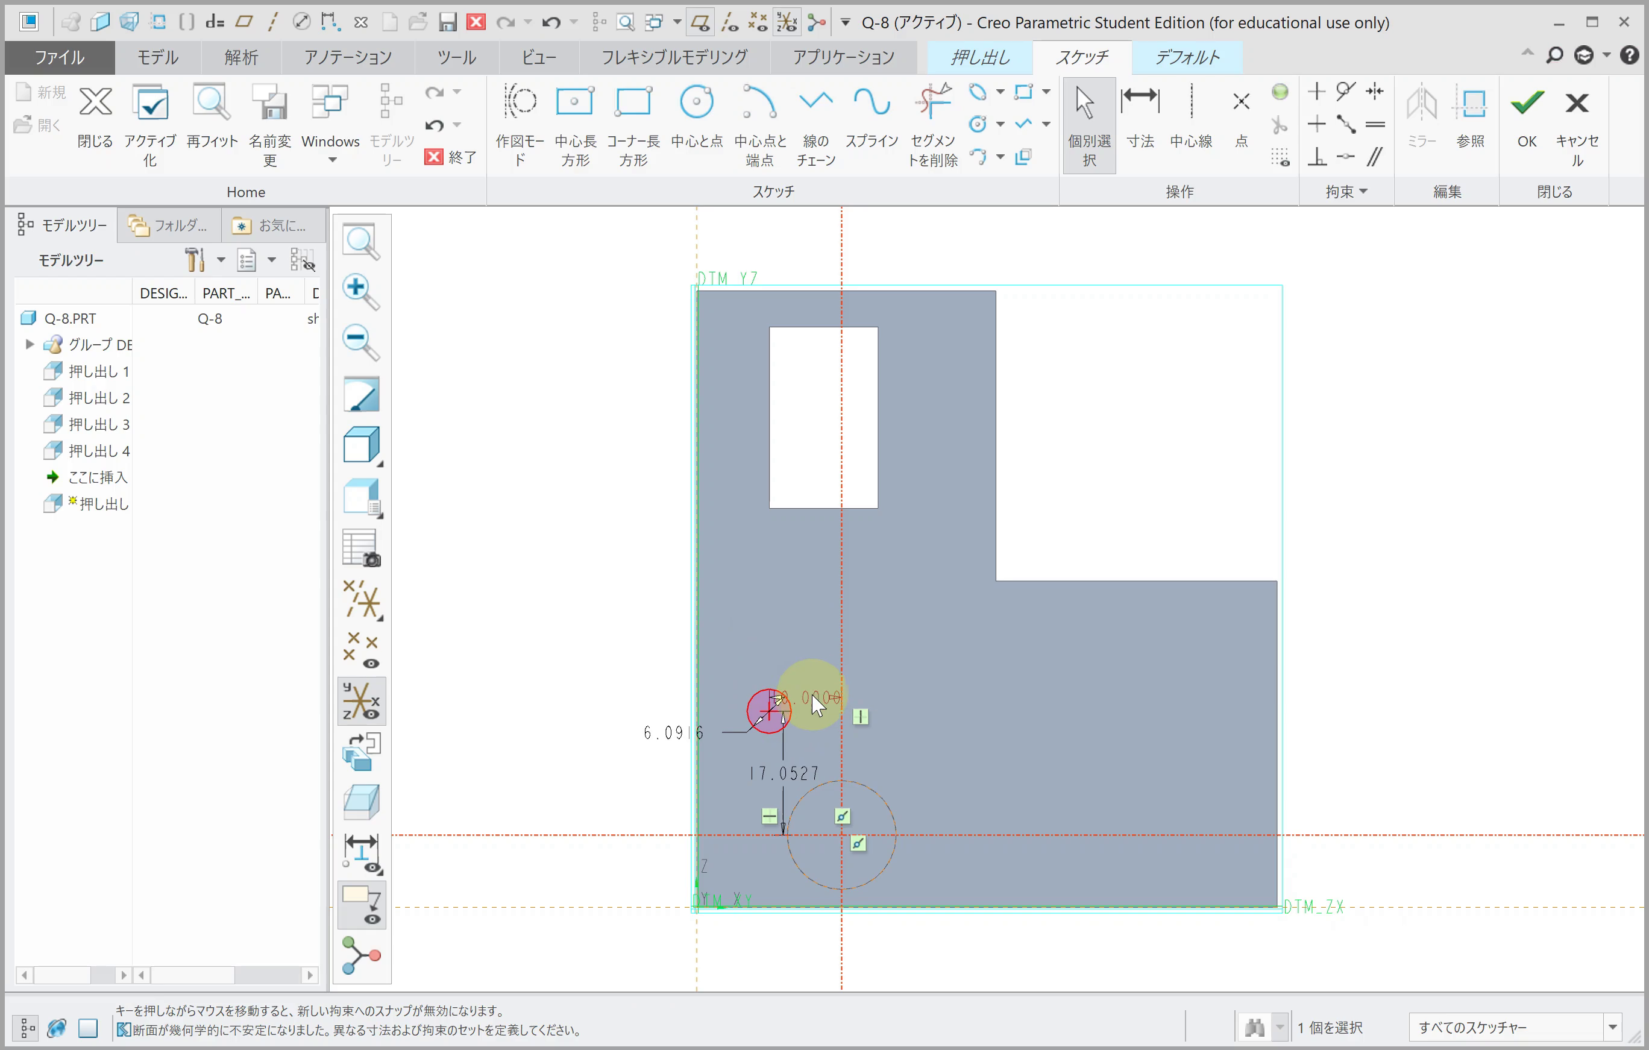
pyautogui.doubleClick(770, 779)
pyautogui.write('15')
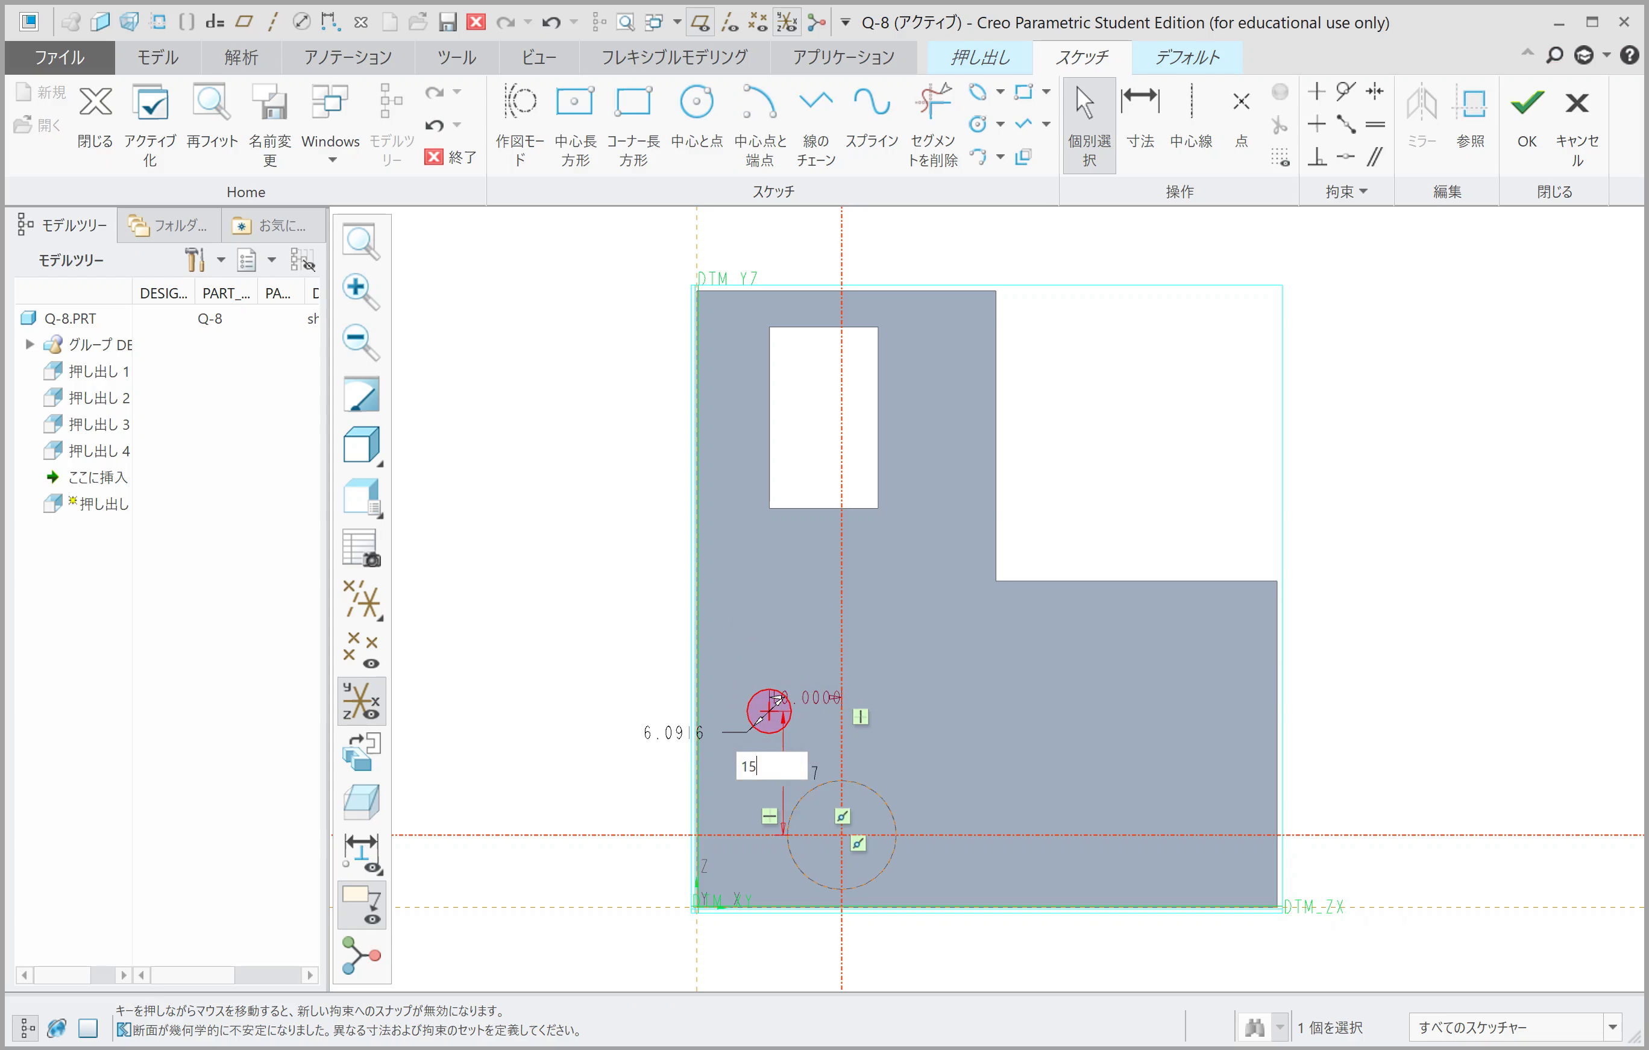
pyautogui.press('Return')
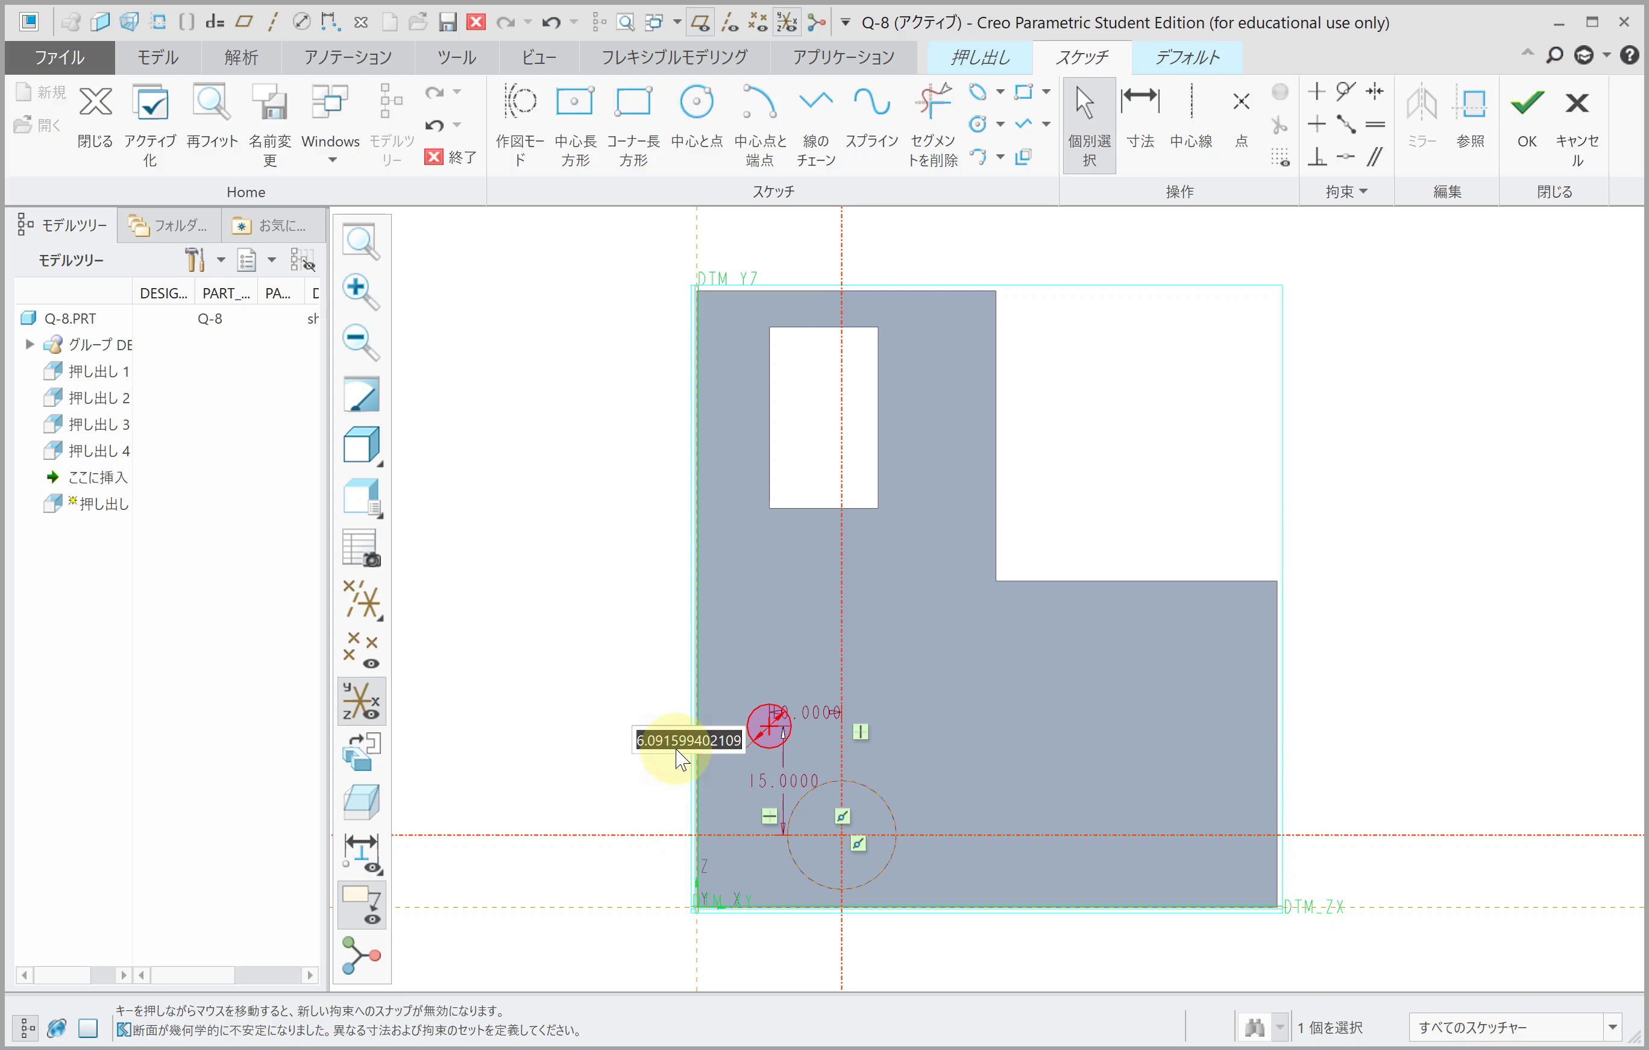
pyautogui.write('20')
pyautogui.press('Return')
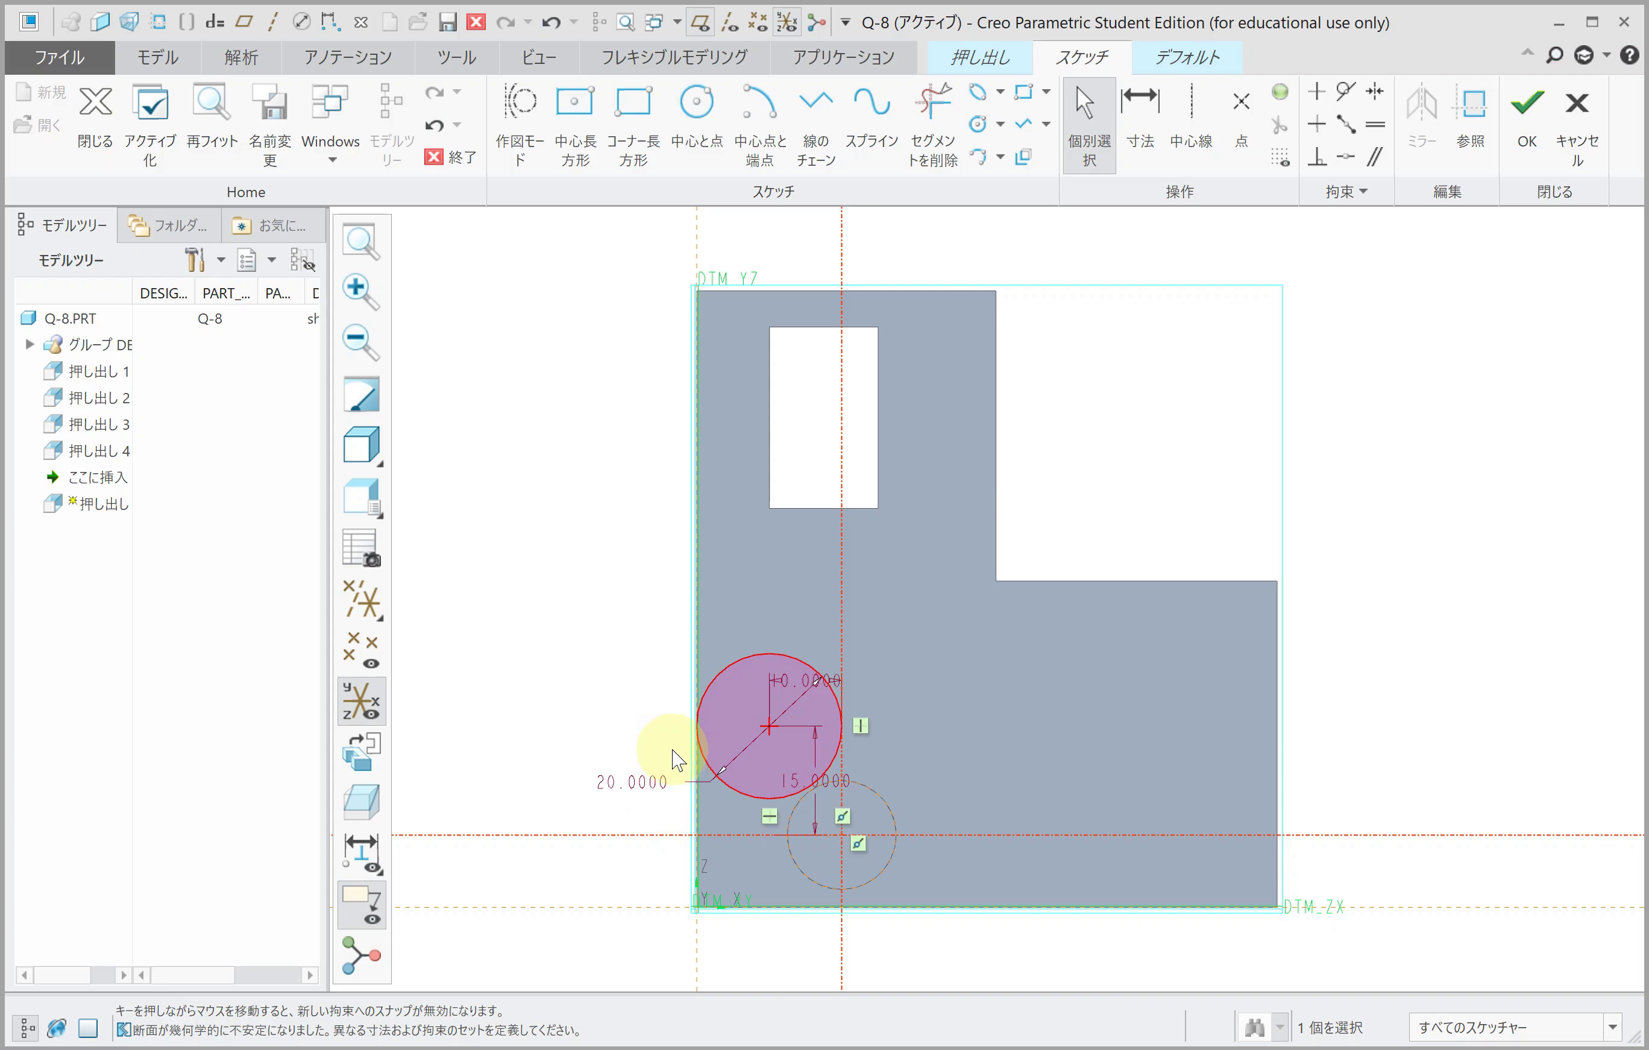
pyautogui.click(643, 781)
pyautogui.write('10')
pyautogui.press('Return')
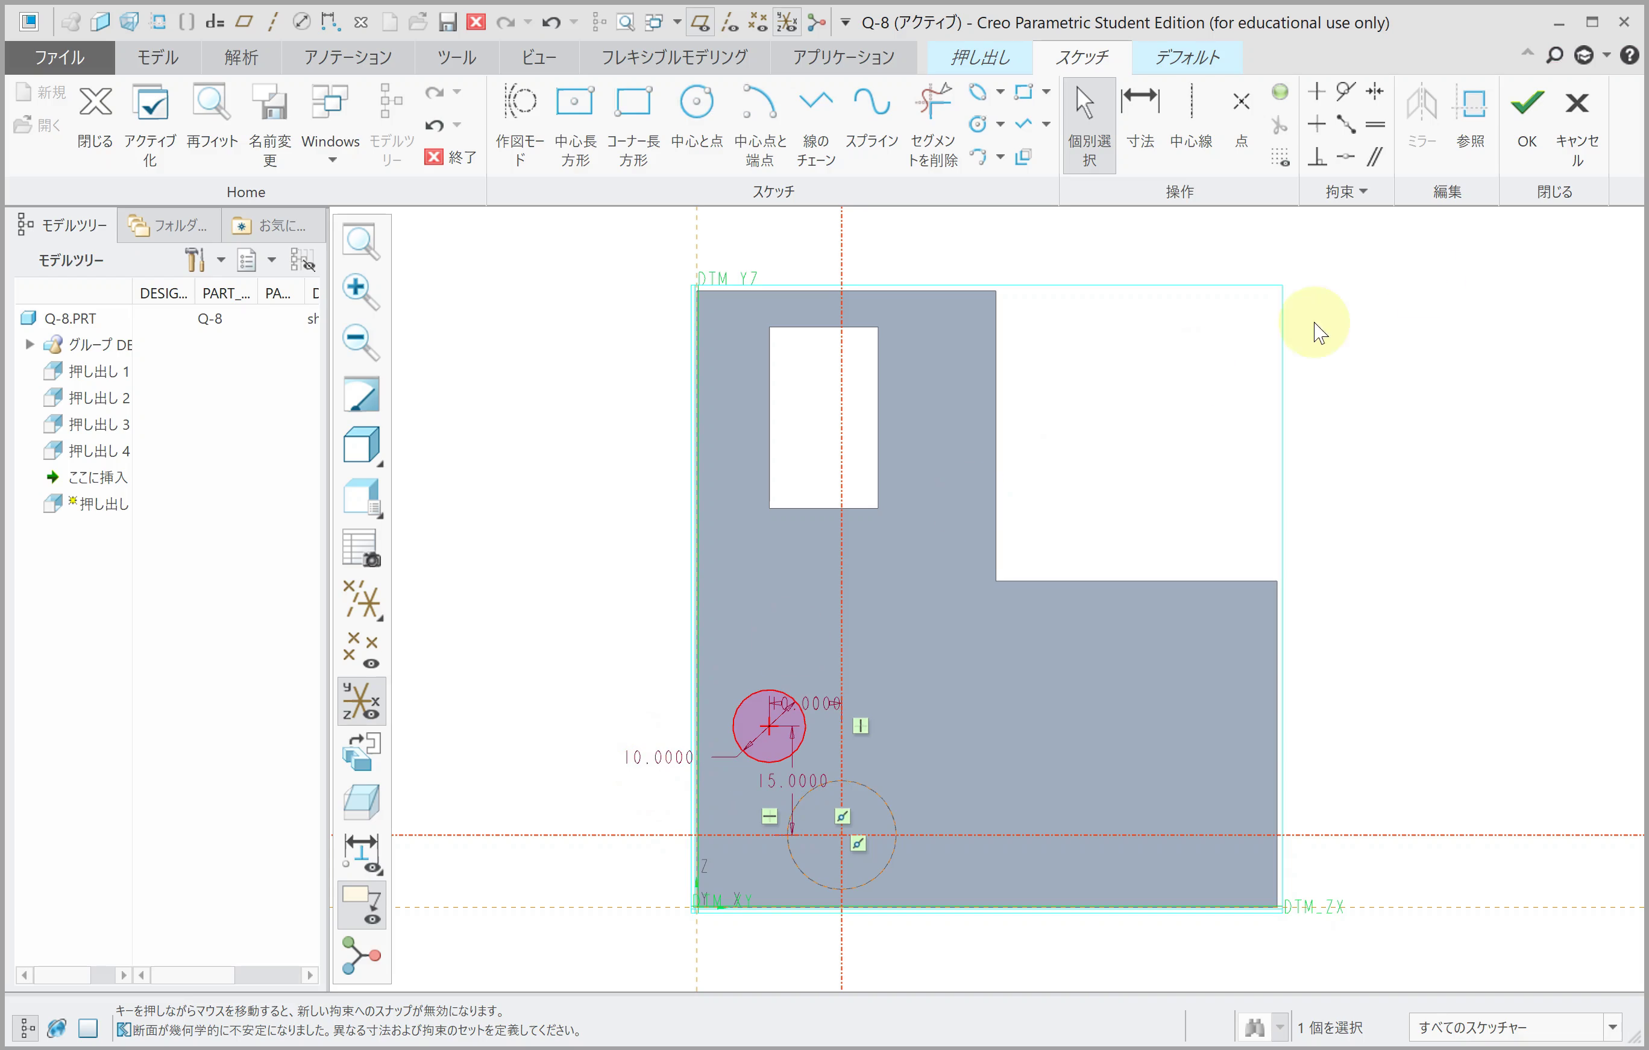
# Step: Accept the sketch and cut the hole 30 deep
pyautogui.click(1532, 158)
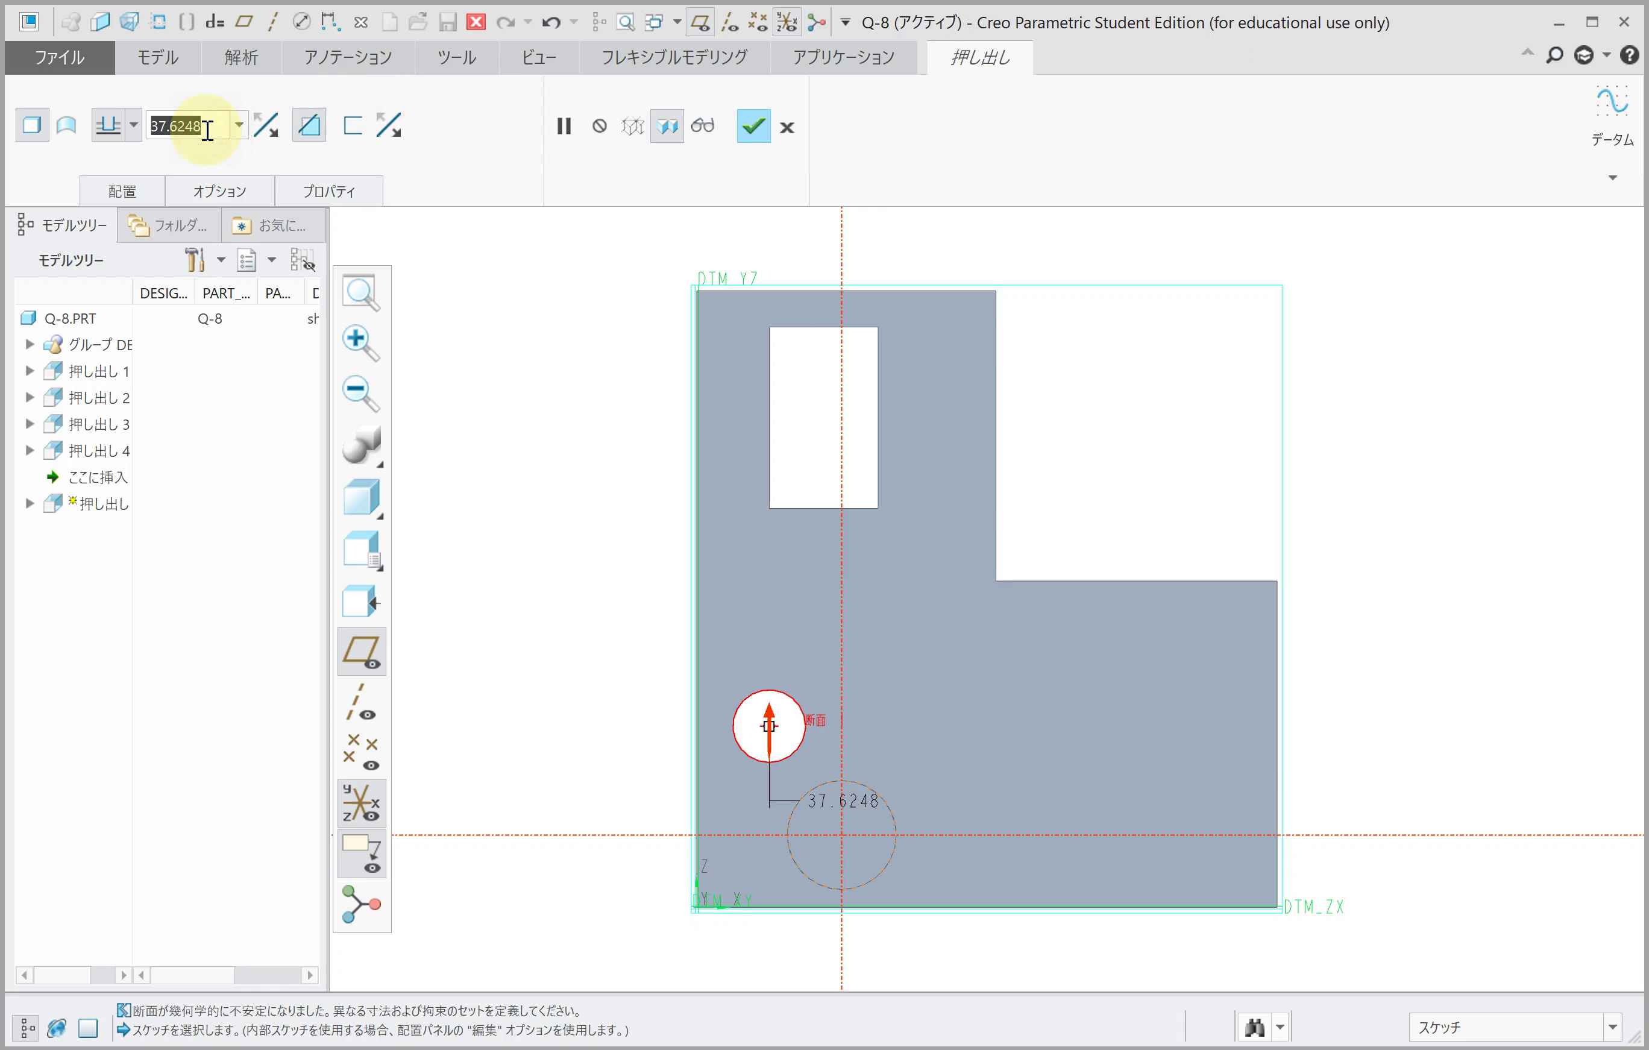
pyautogui.write('30')
pyautogui.press('Return')
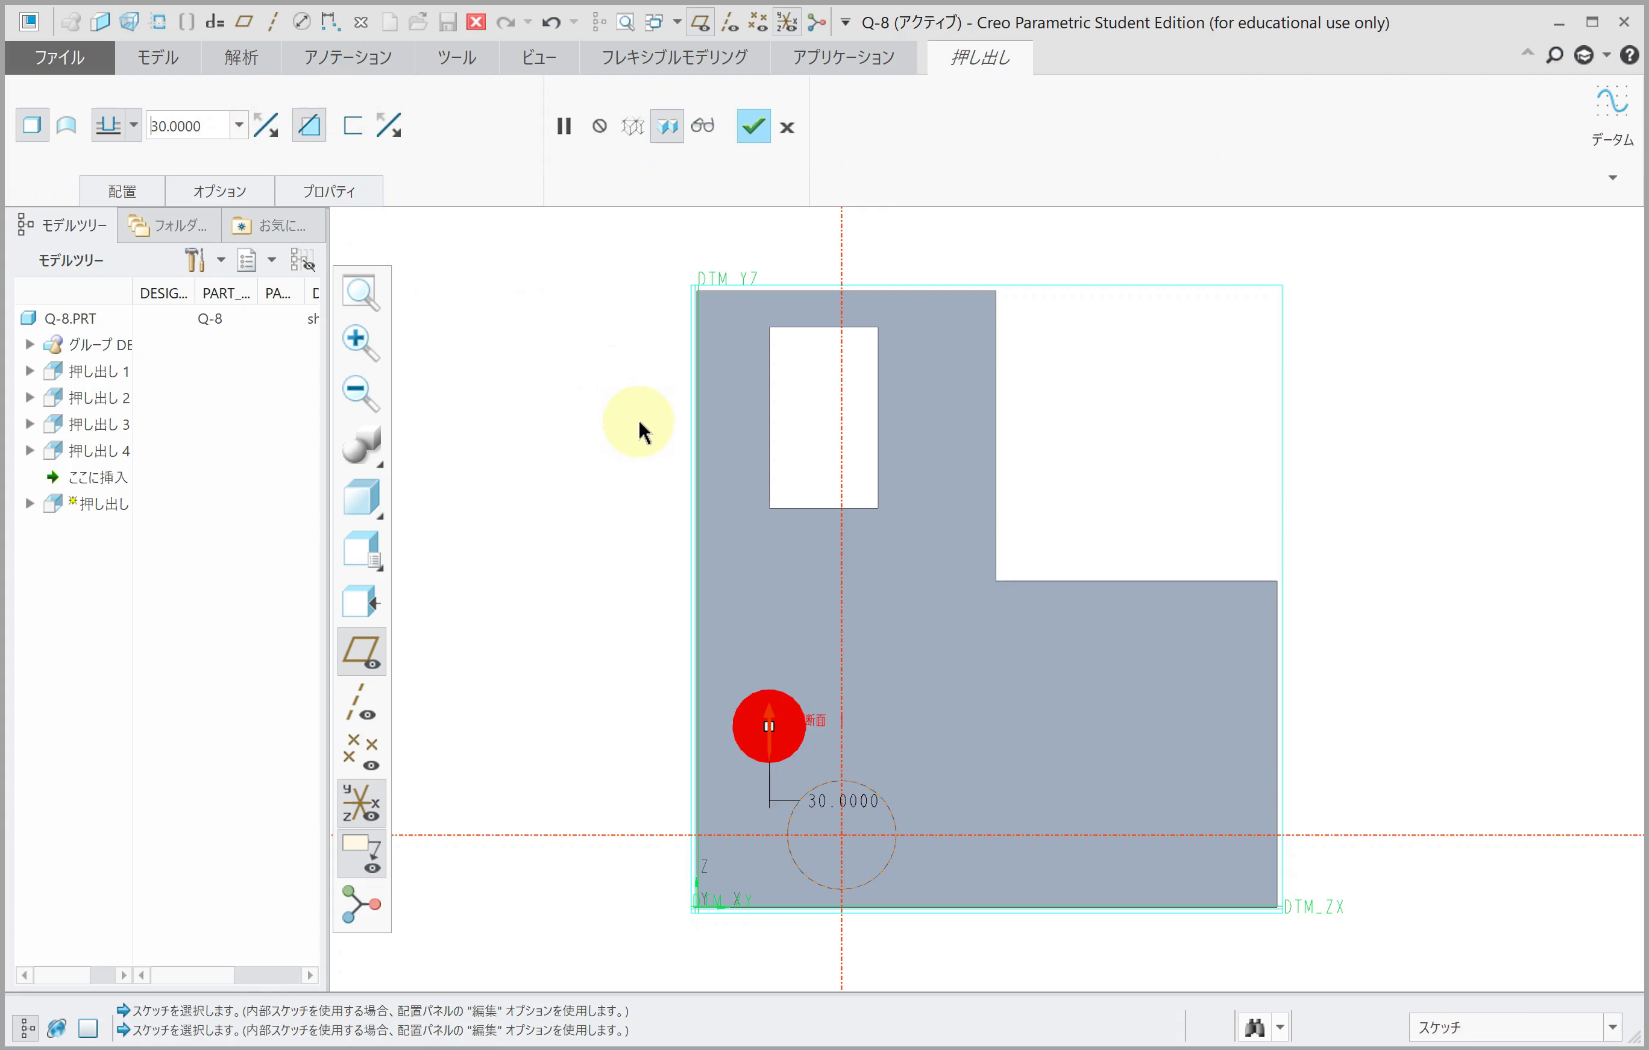
pyautogui.middleClick(639, 423)
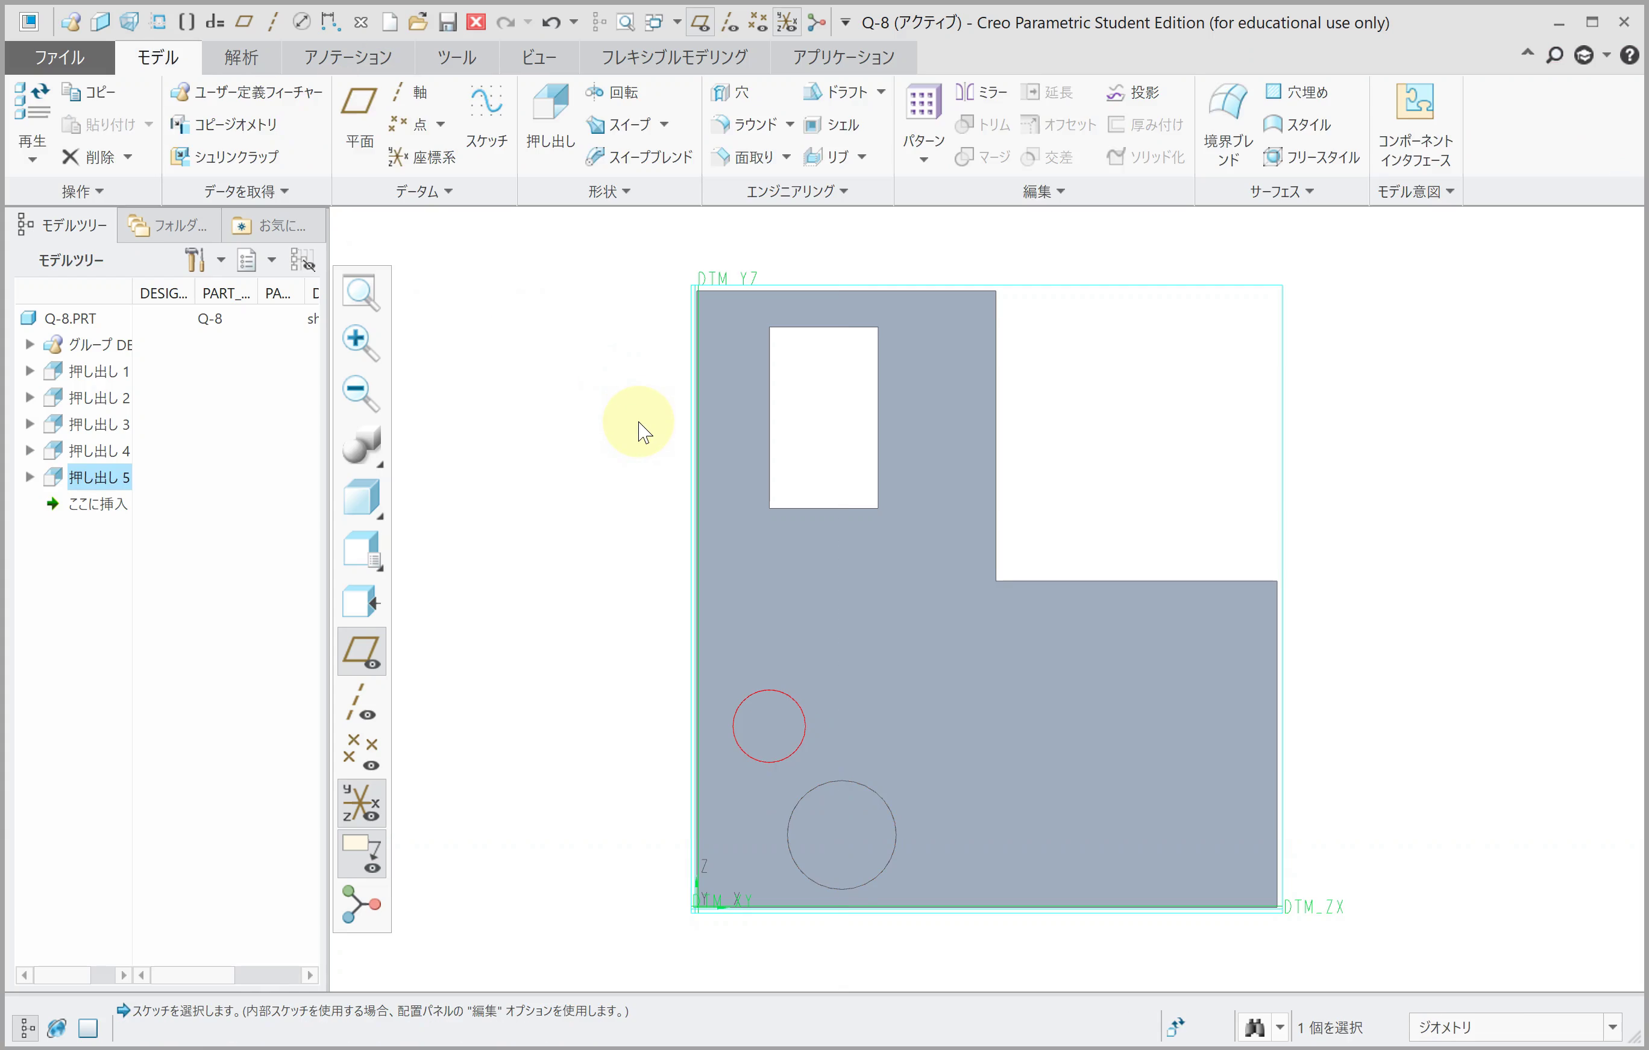
# Step: Round the new hole's rim at radius 3.0, then start another extrusion
pyautogui.click(749, 124)
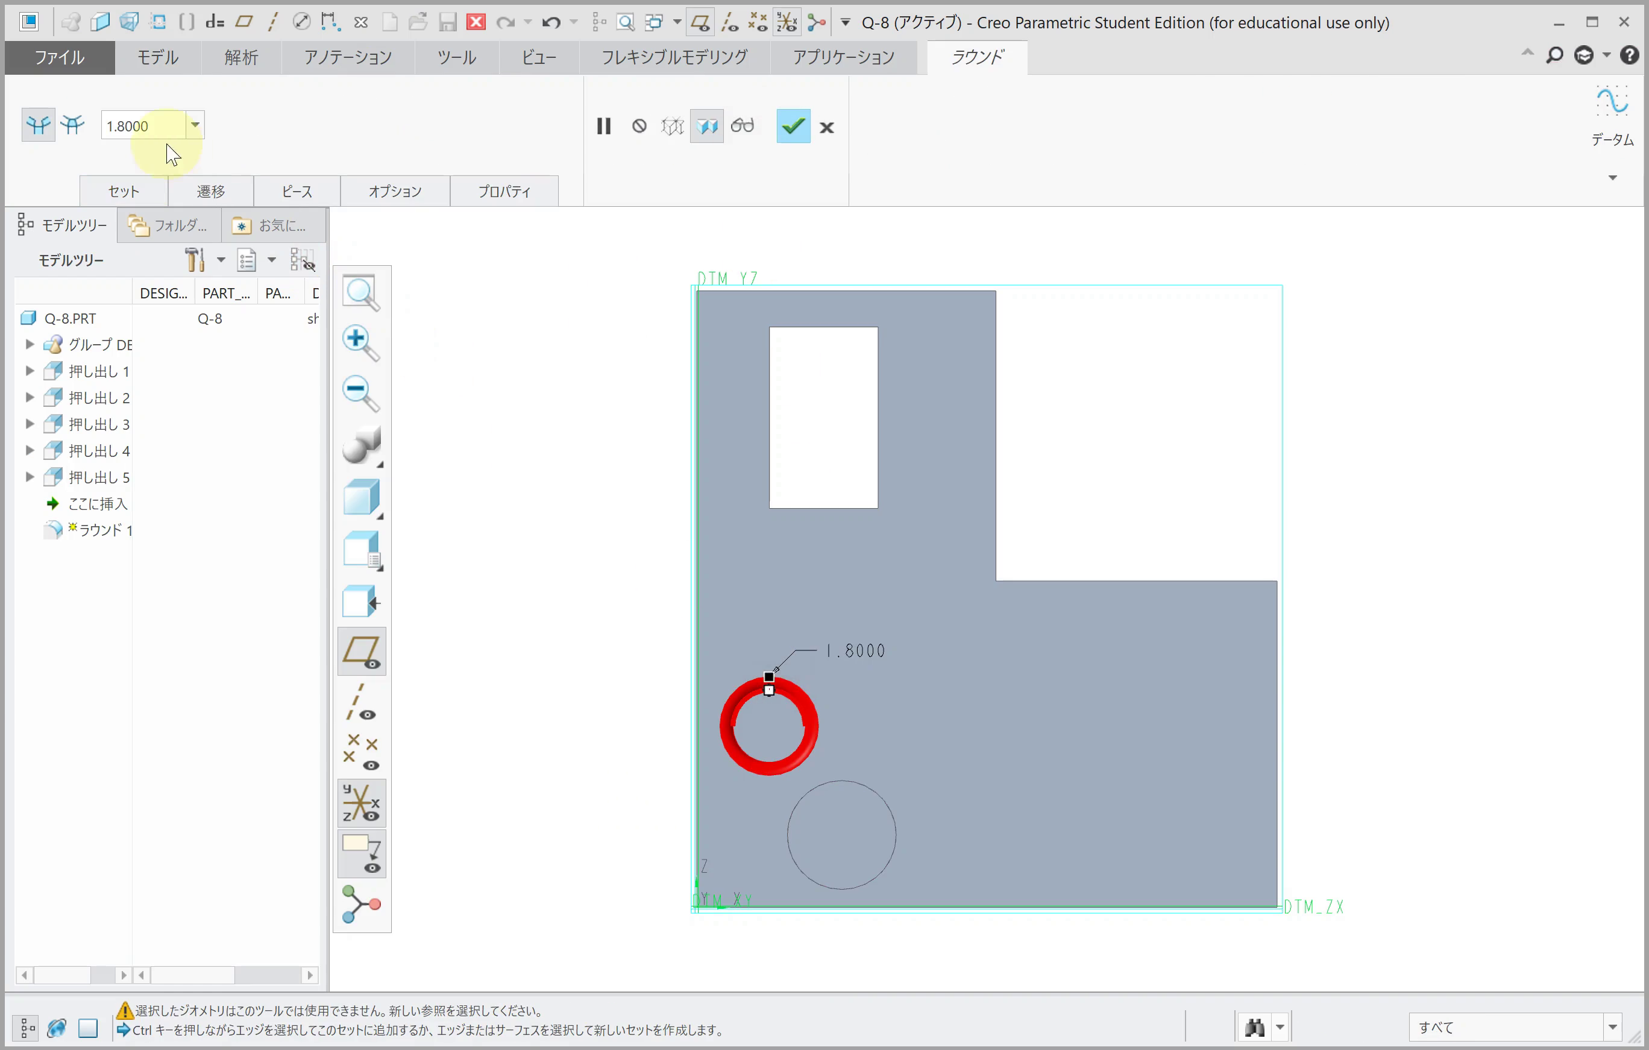
pyautogui.click(157, 126)
pyautogui.write('3.0000')
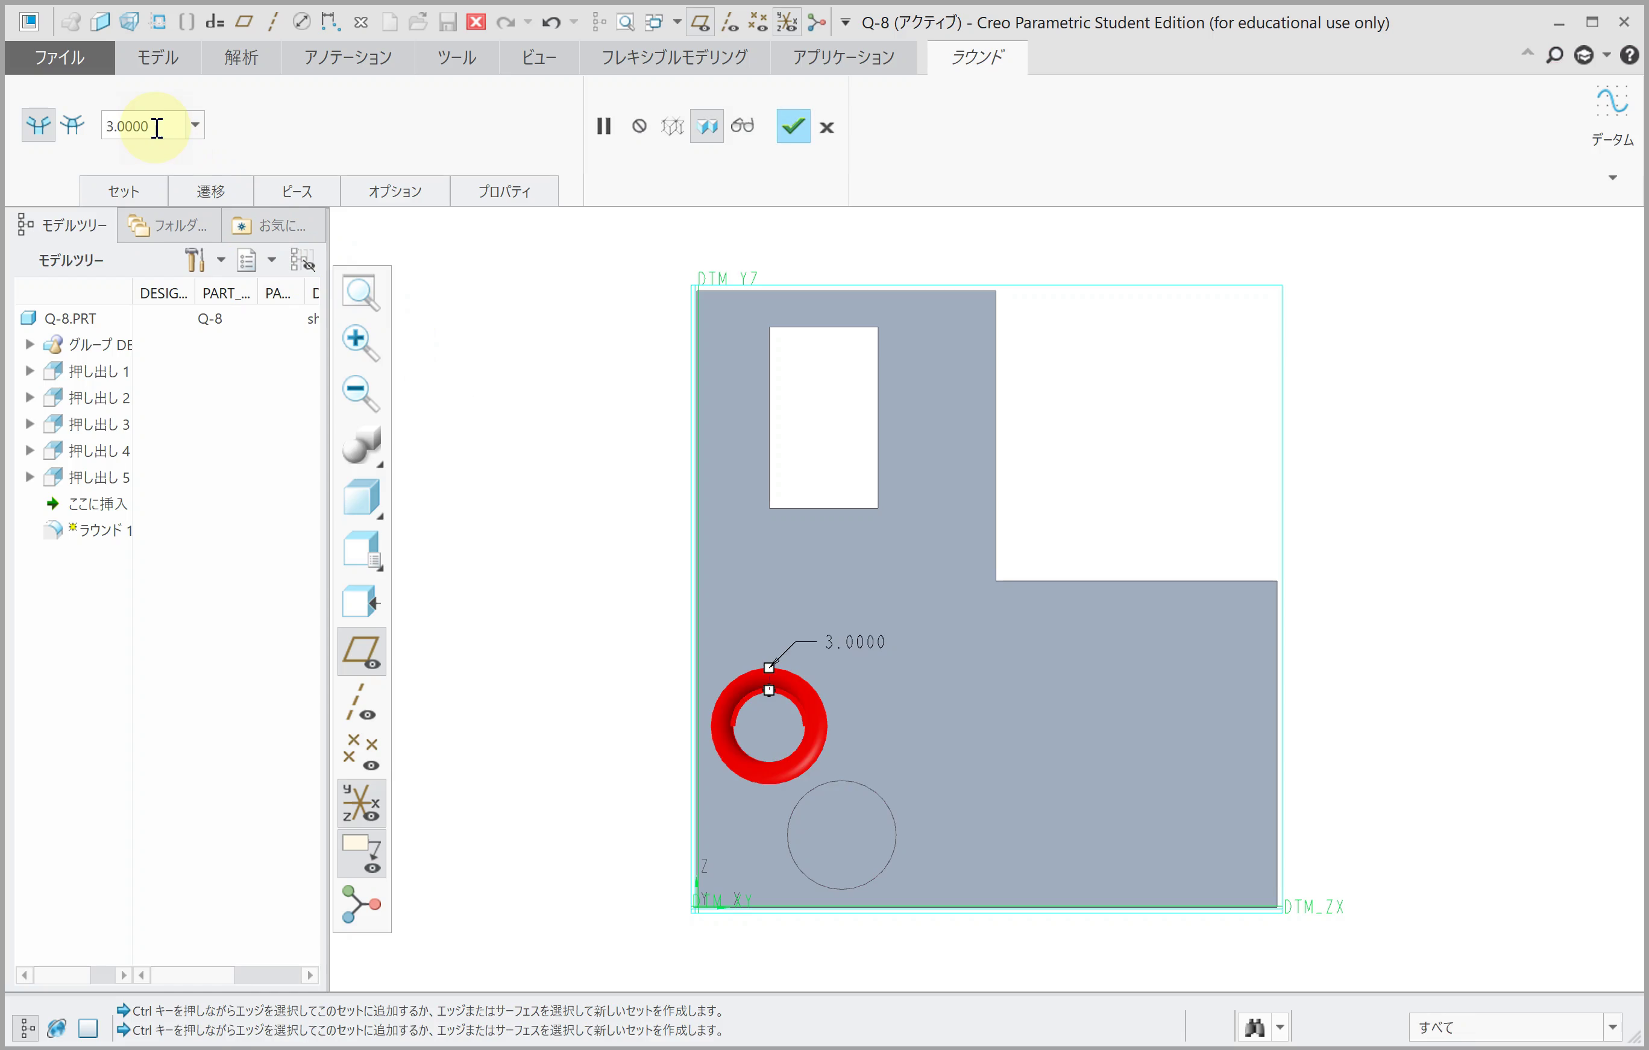
pyautogui.middleClick(574, 452)
pyautogui.moveTo(573, 452); pyautogui.dragTo(700, 615, button='middle')
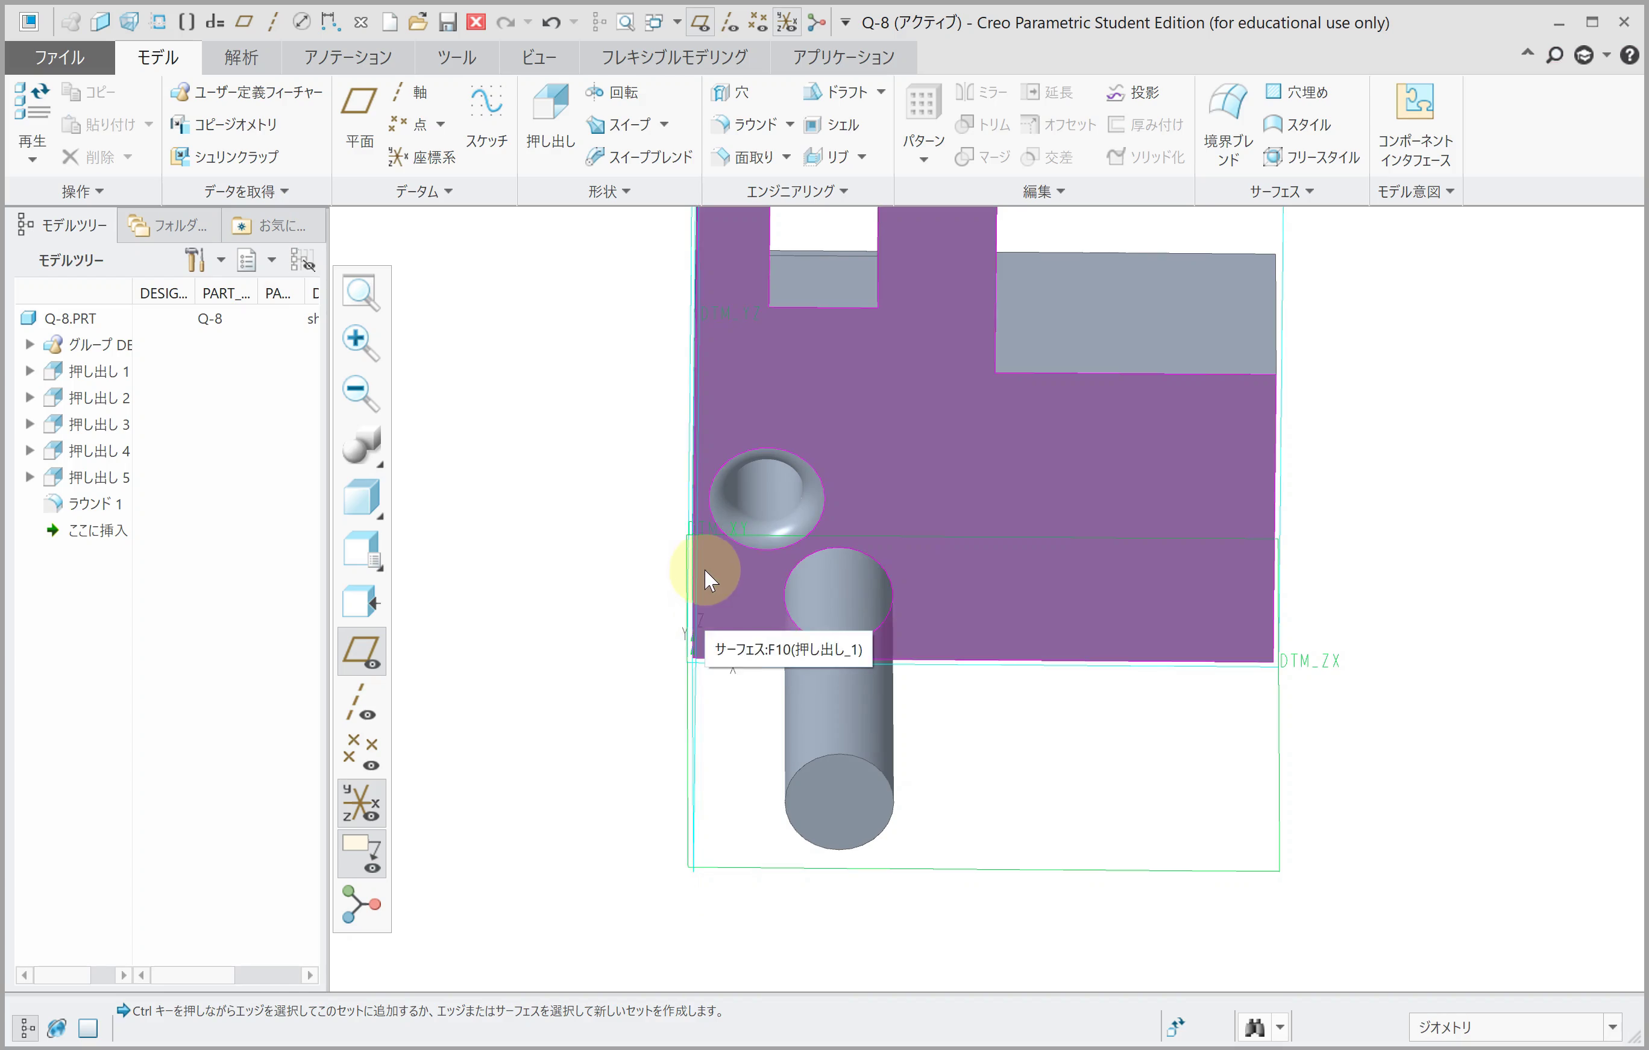
pyautogui.click(551, 125)
pyautogui.moveTo(1186, 282)
pyautogui.mouseDown(button='middle')
pyautogui.moveTo(1100, 548)
pyautogui.moveTo(1052, 578)
pyautogui.moveTo(1148, 350)
pyautogui.mouseUp(button='middle')
# Step: Pick the sketch plane, view it squarely, and draw the top, right and bottom lines
pyautogui.click(1144, 347)
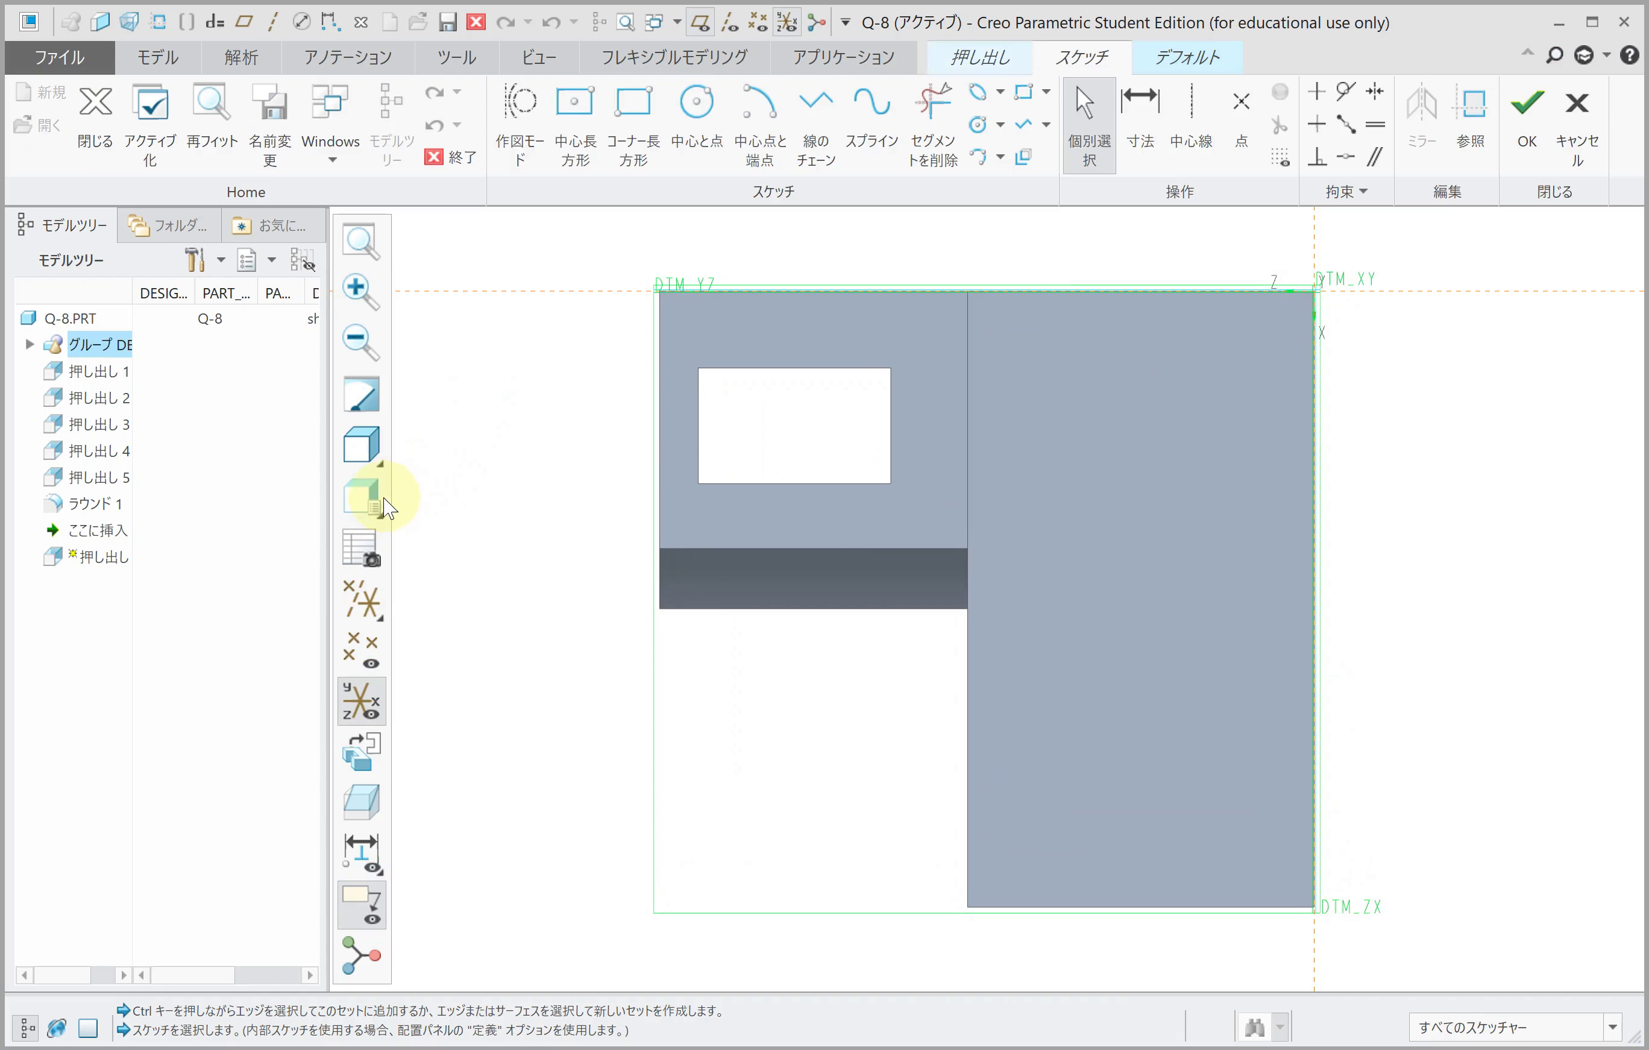
pyautogui.click(353, 509)
pyautogui.click(279, 599)
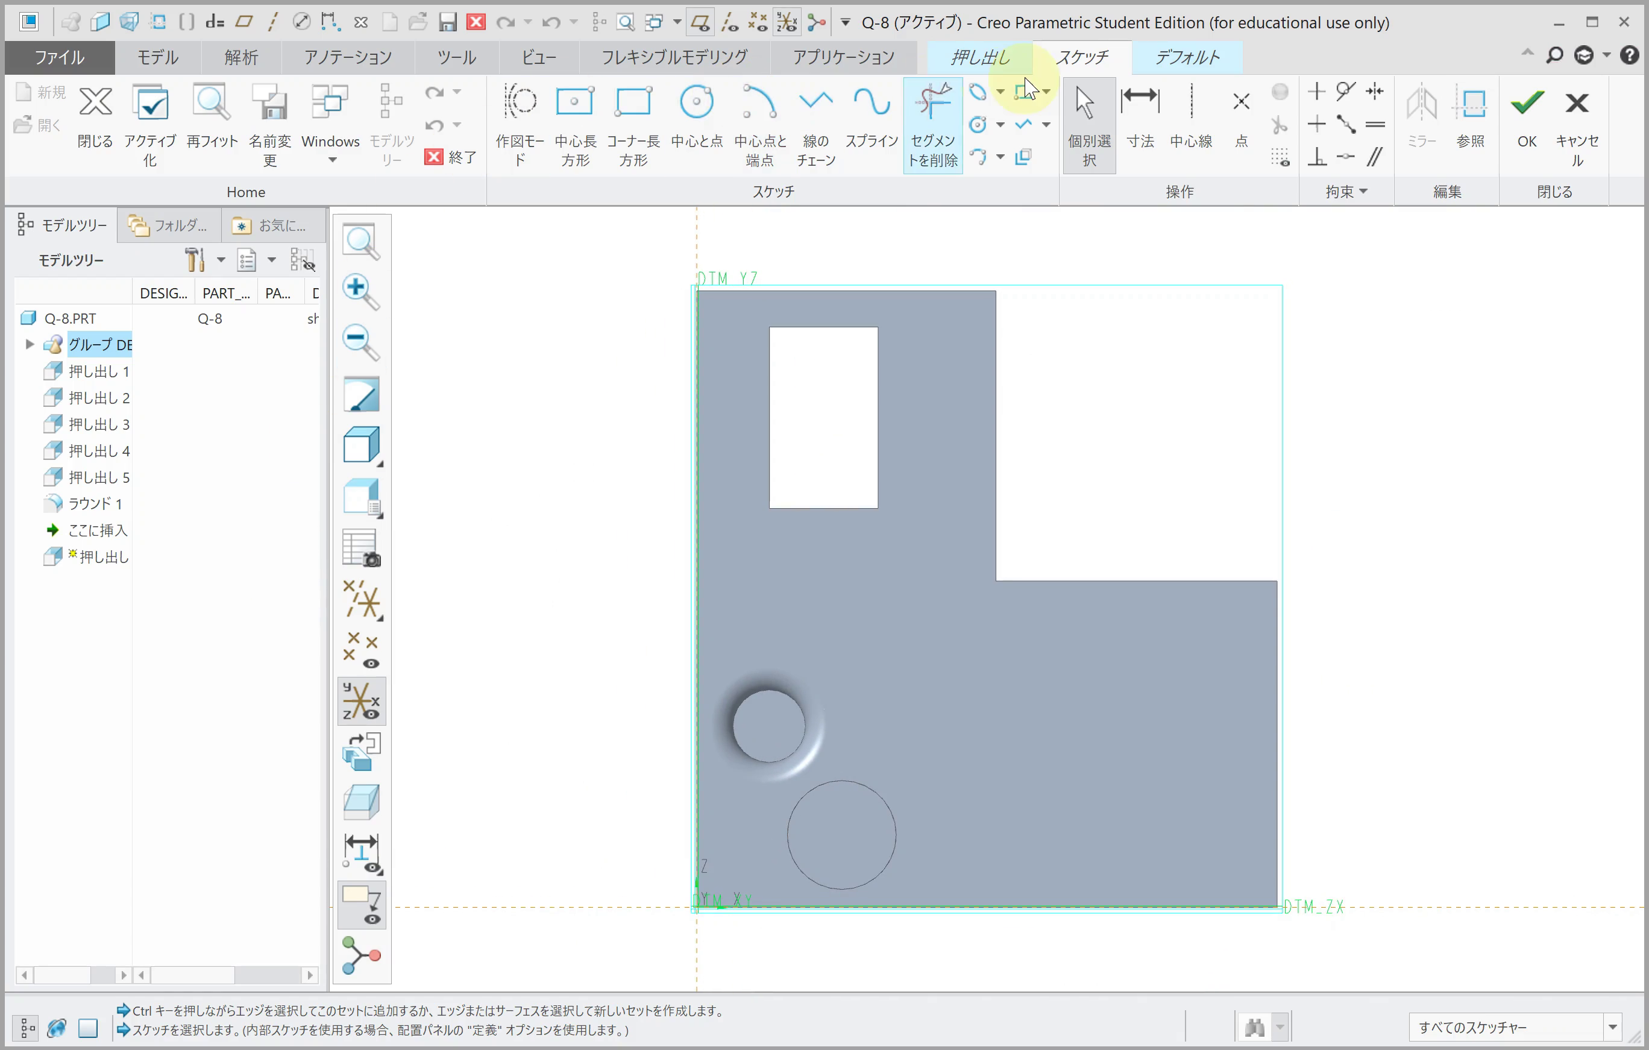
pyautogui.click(815, 131)
pyautogui.click(913, 626)
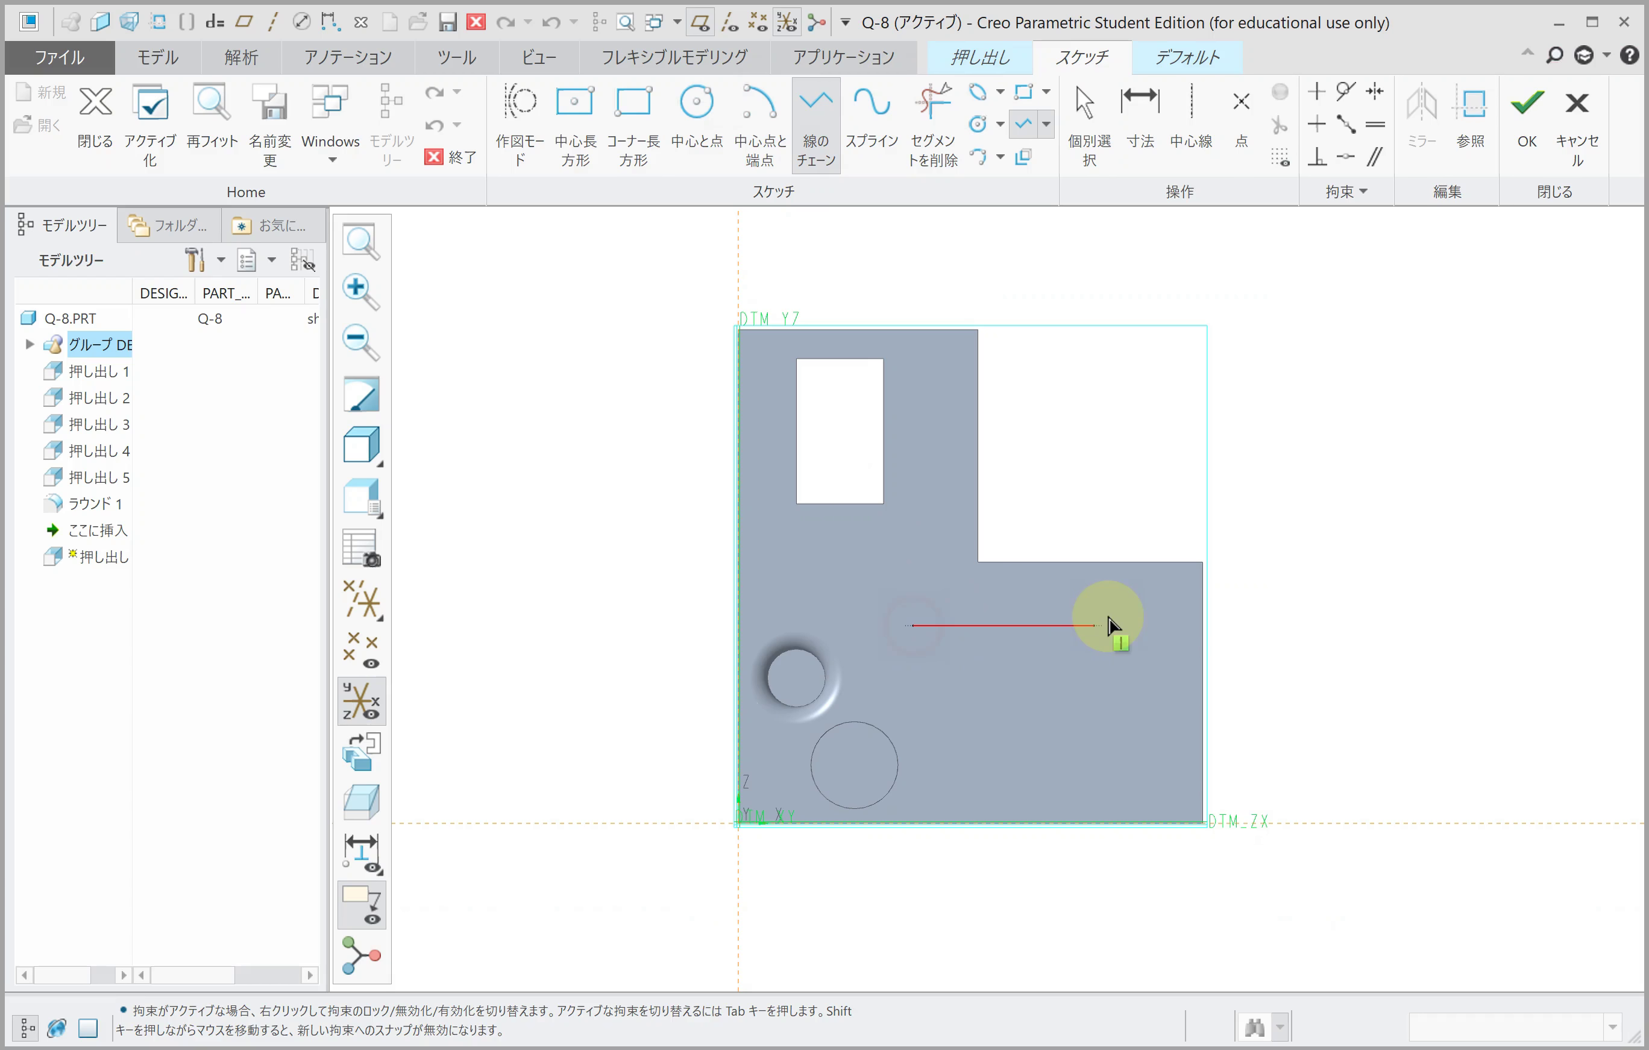
pyautogui.click(1121, 686)
pyautogui.click(978, 686)
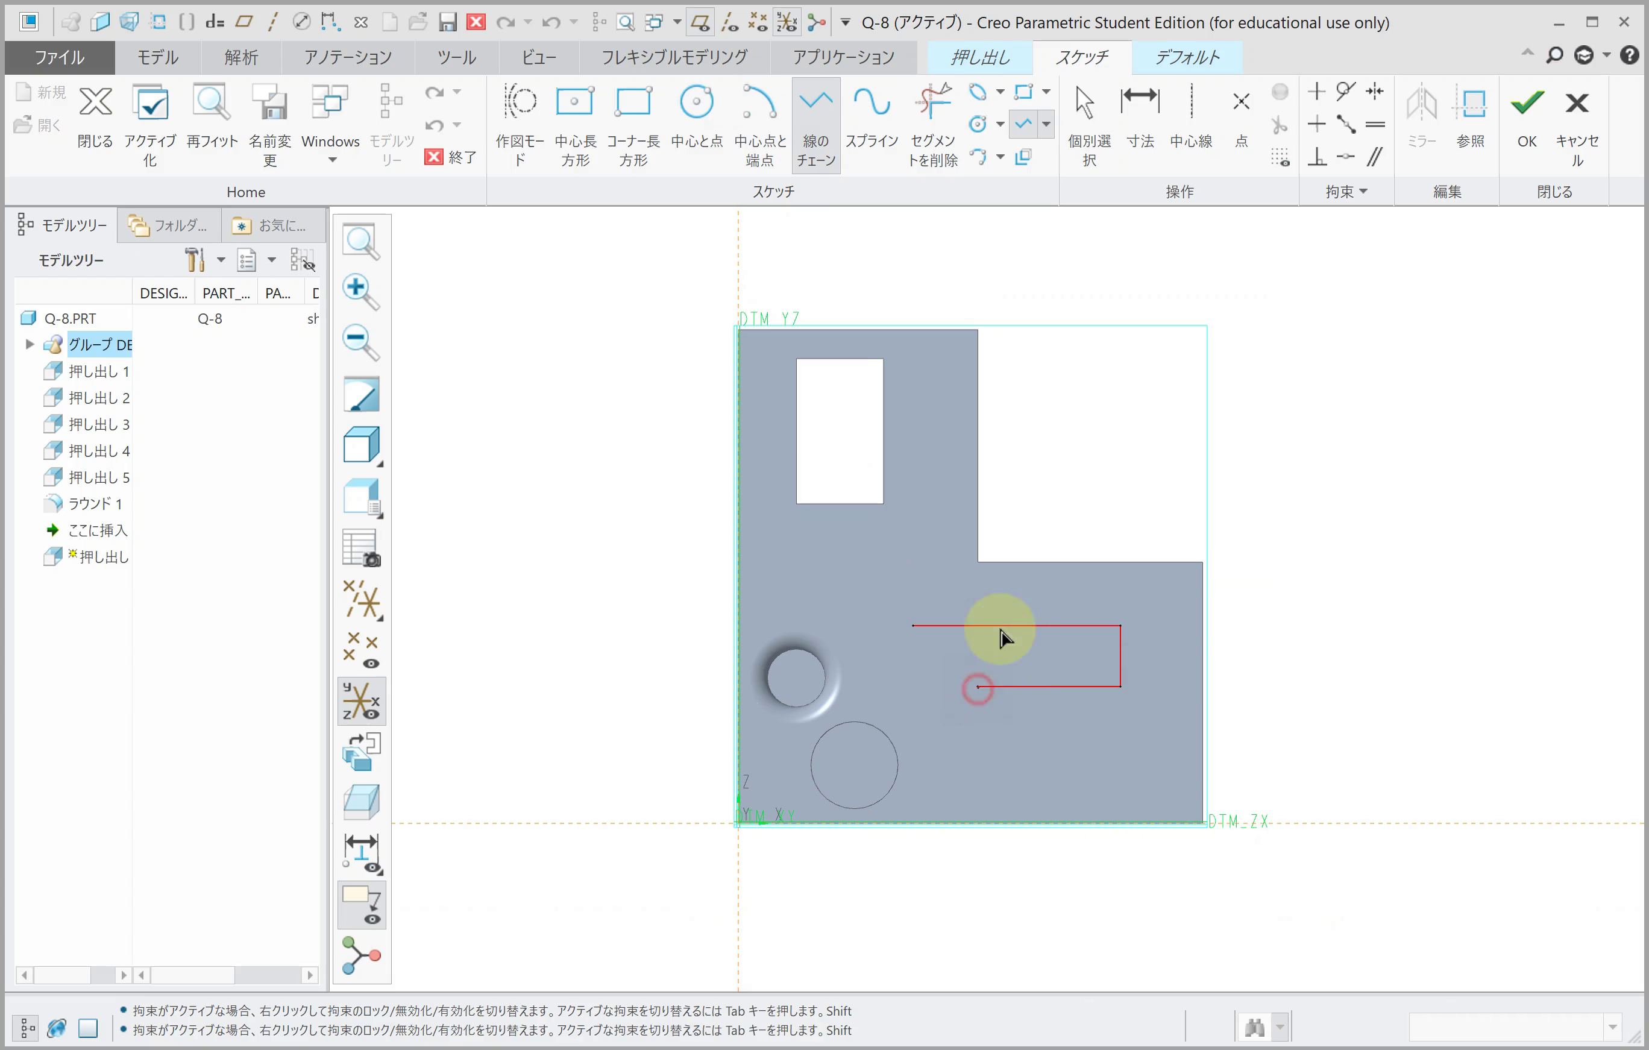
pyautogui.click(1171, 54)
# Step: Join the bottom line's left end to the top line's left end with an arc
pyautogui.click(529, 92)
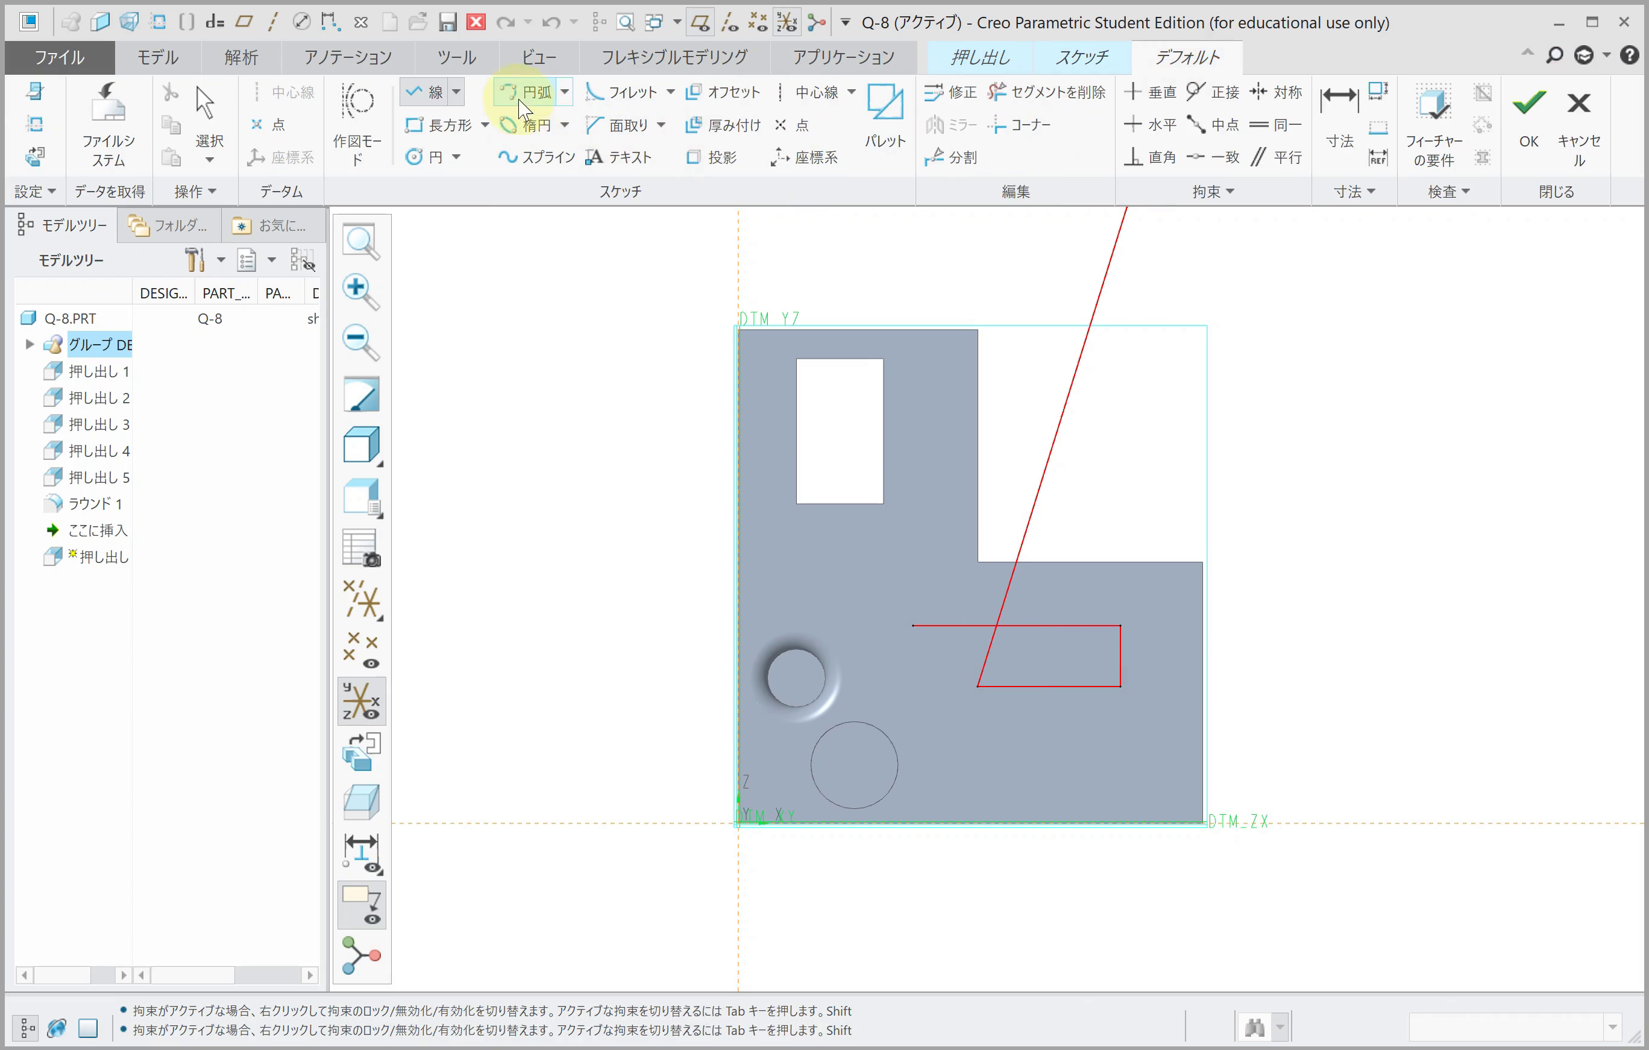
pyautogui.click(866, 573)
pyautogui.scroll(3, 870, 581)
pyautogui.click(966, 673)
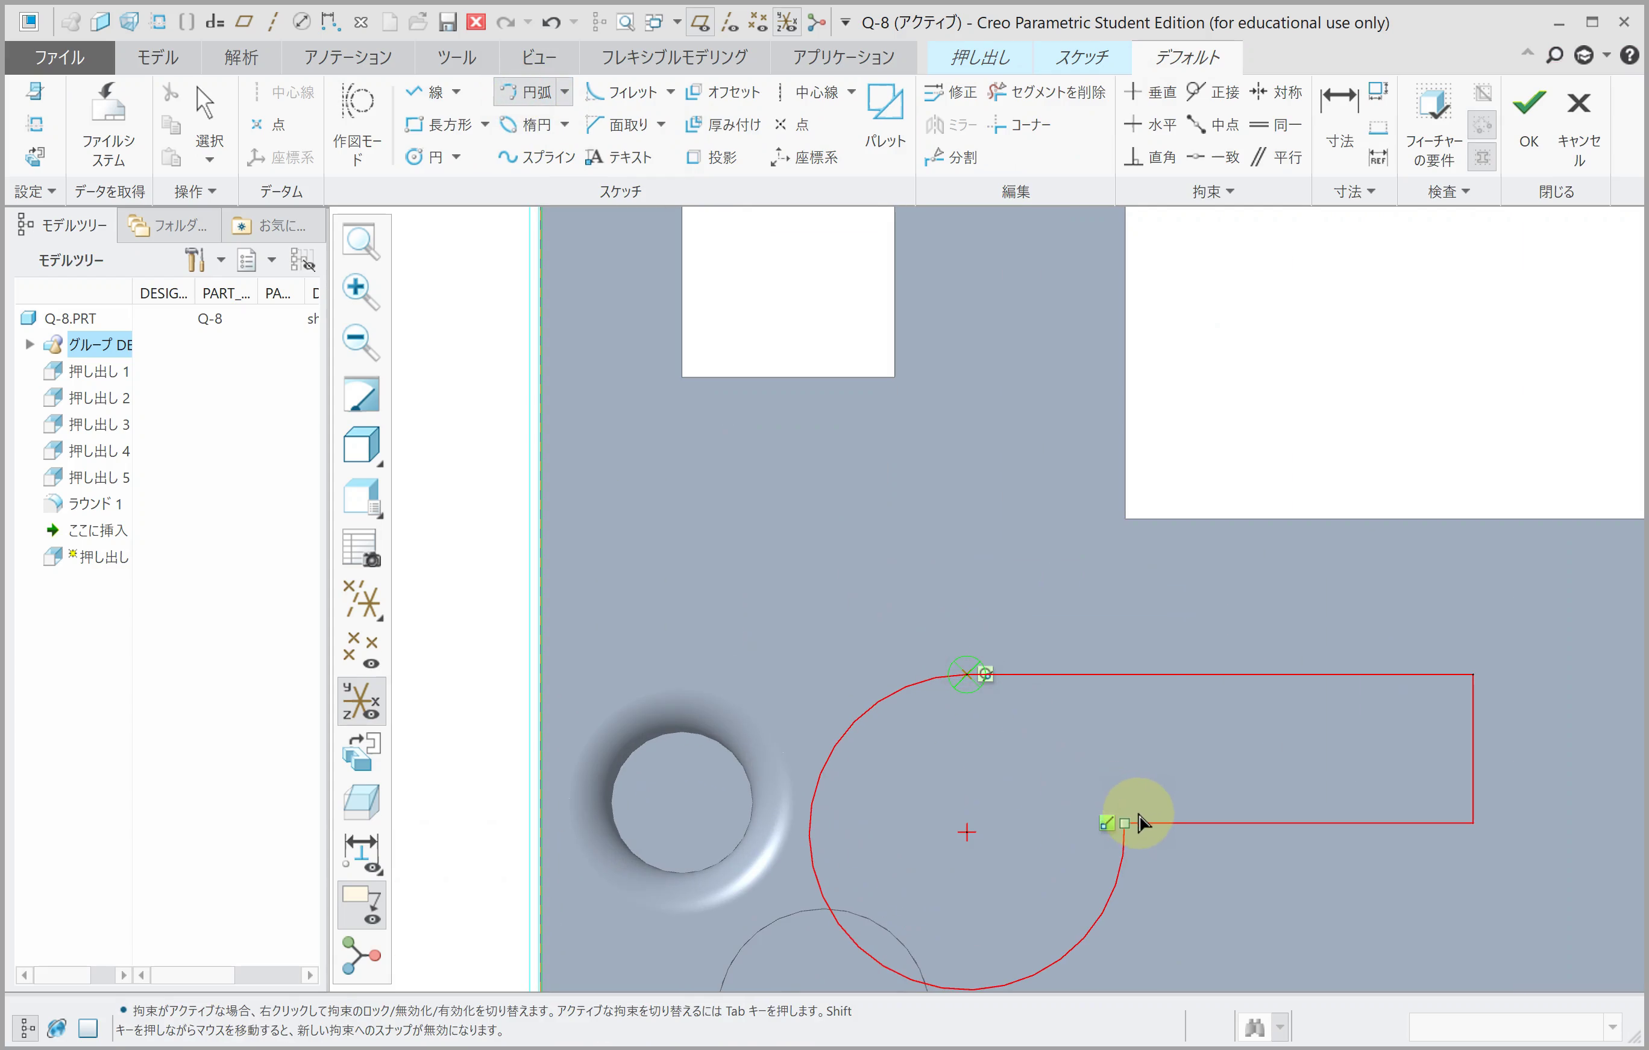
pyautogui.middleClick(1063, 762)
pyautogui.scroll(-1, 1070, 762)
pyautogui.click(1113, 810)
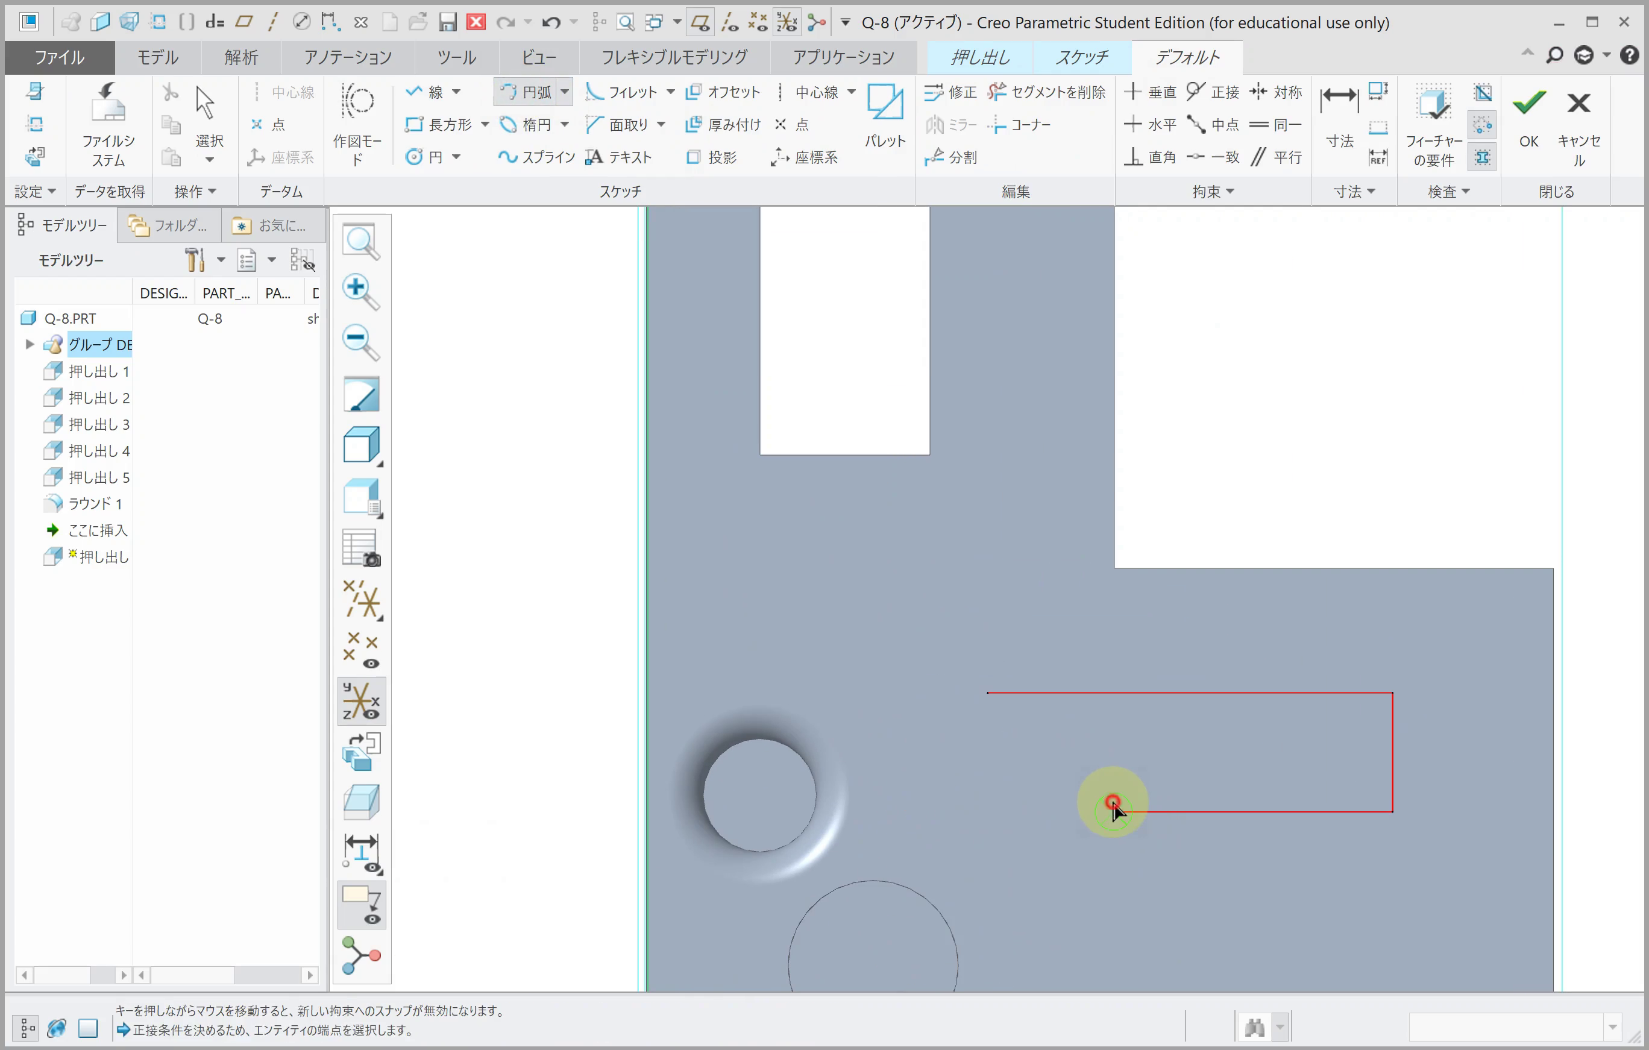
pyautogui.click(987, 693)
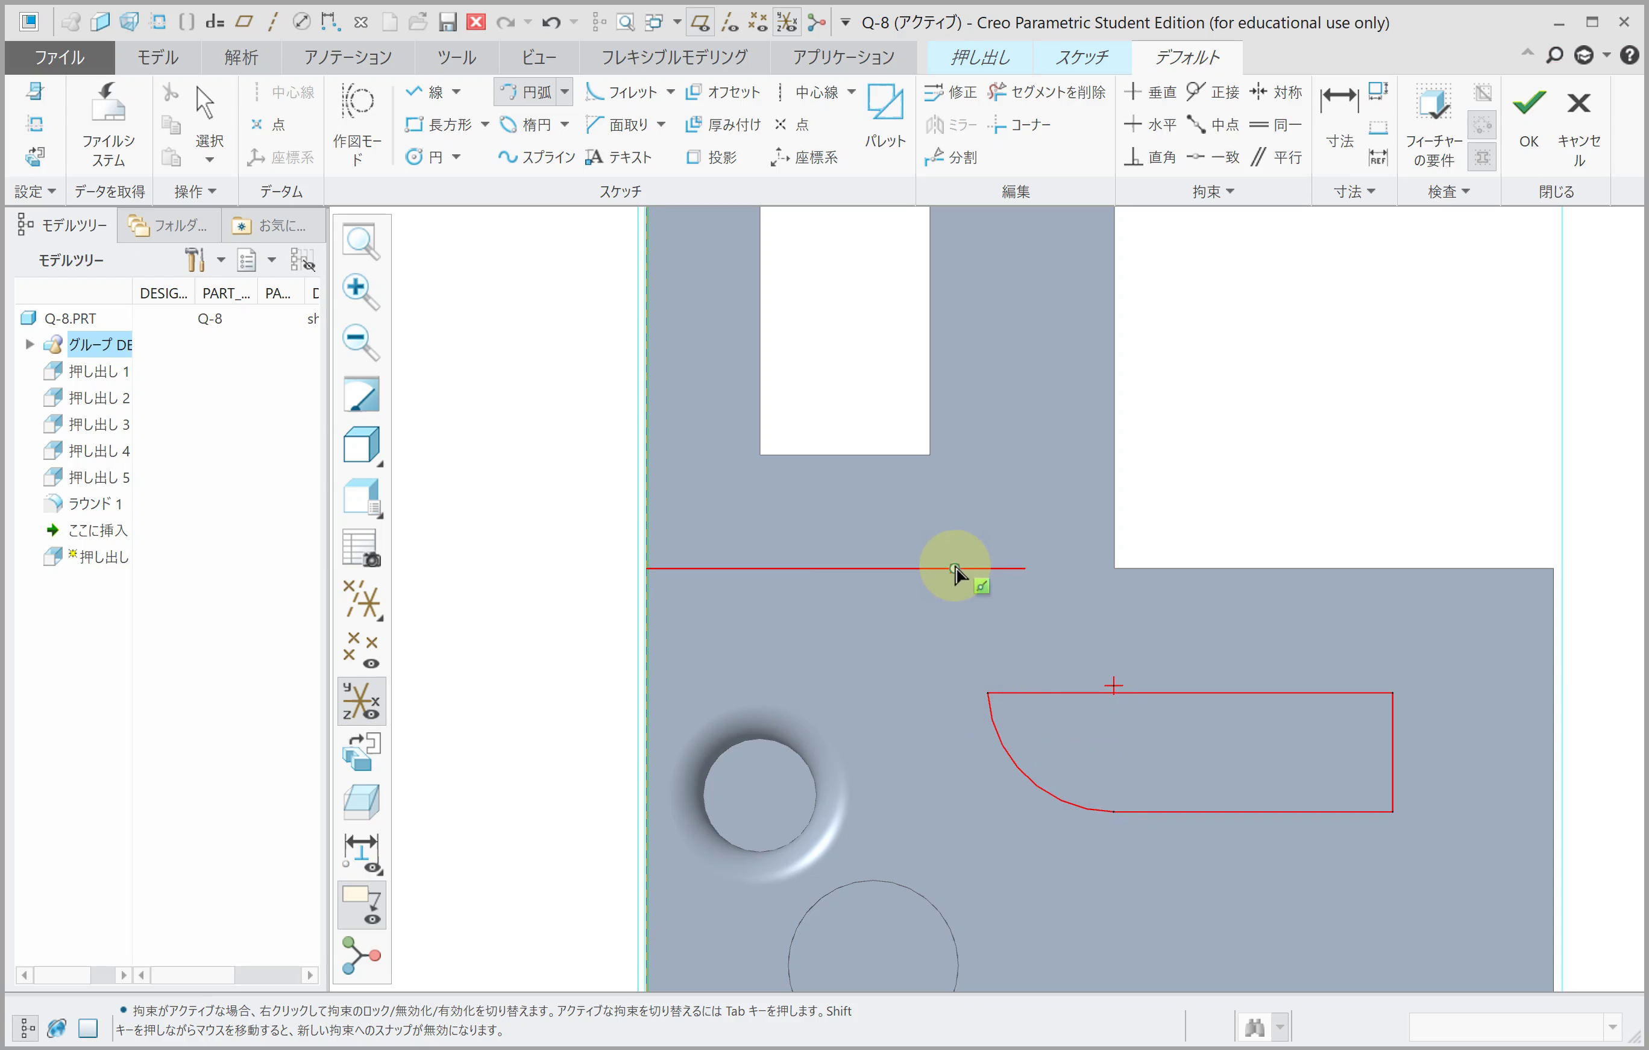
# Step: Finish the arc and drag its lower end left off the reference
pyautogui.middleClick(929, 554)
pyautogui.scroll(-1, 929, 554)
pyautogui.scroll(2, 1051, 771)
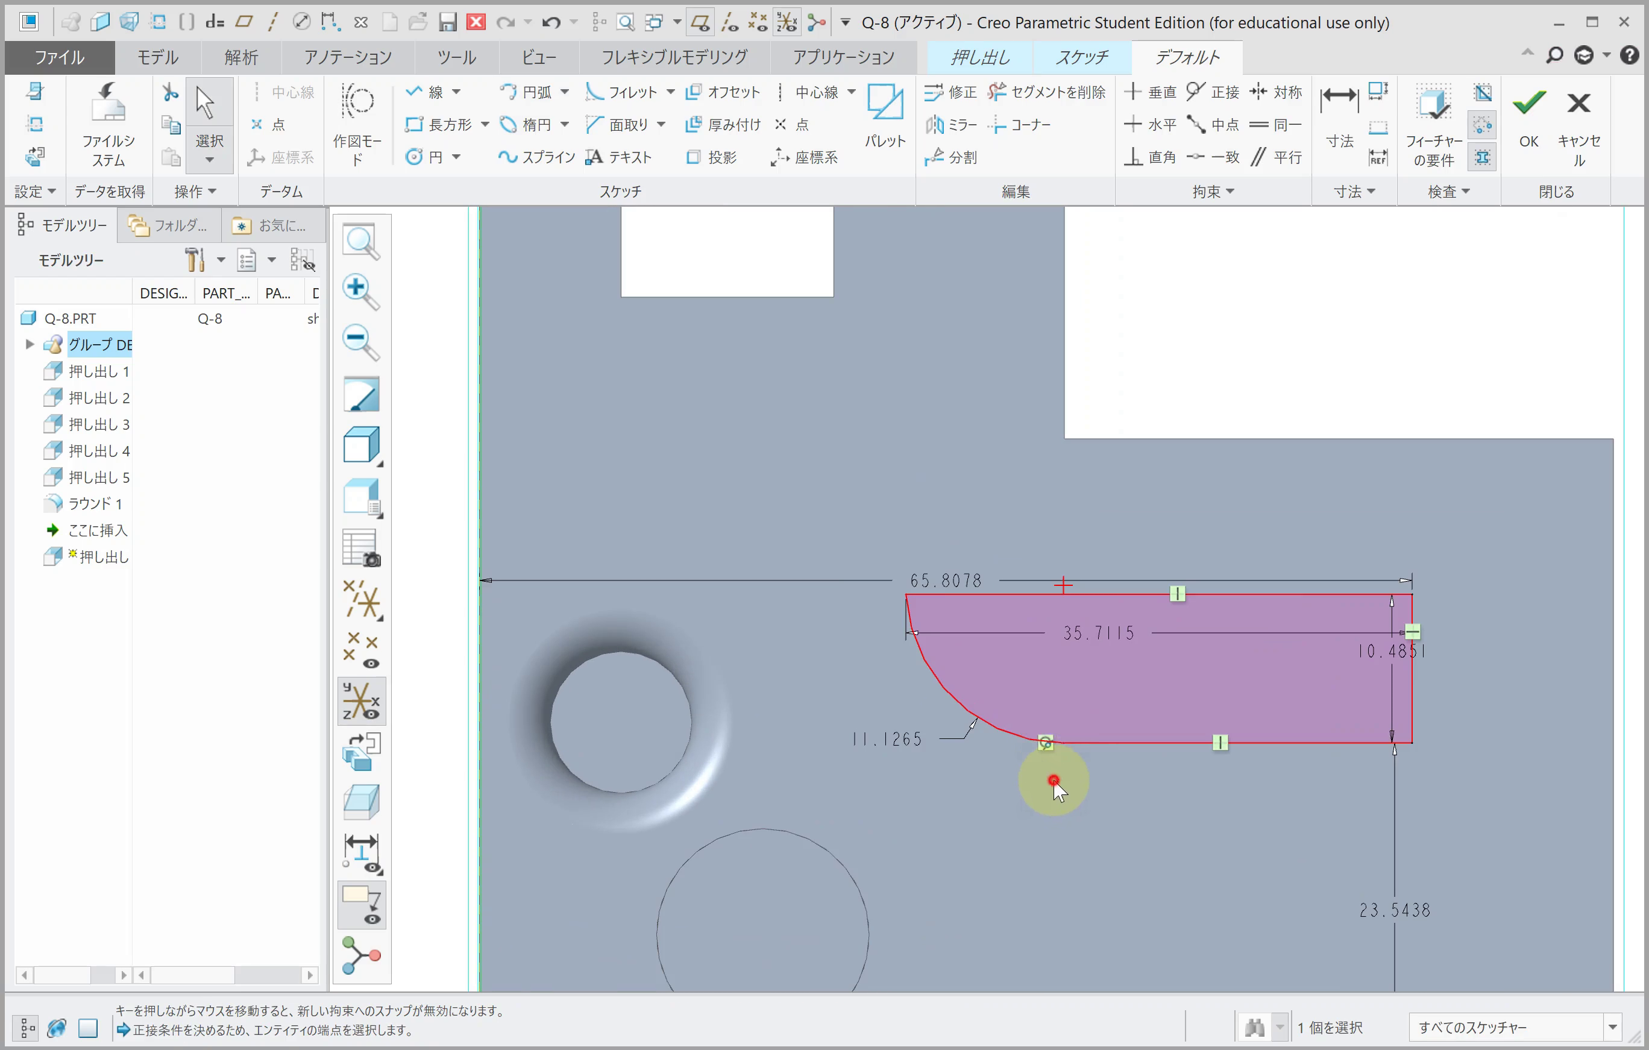
pyautogui.press('Delete')
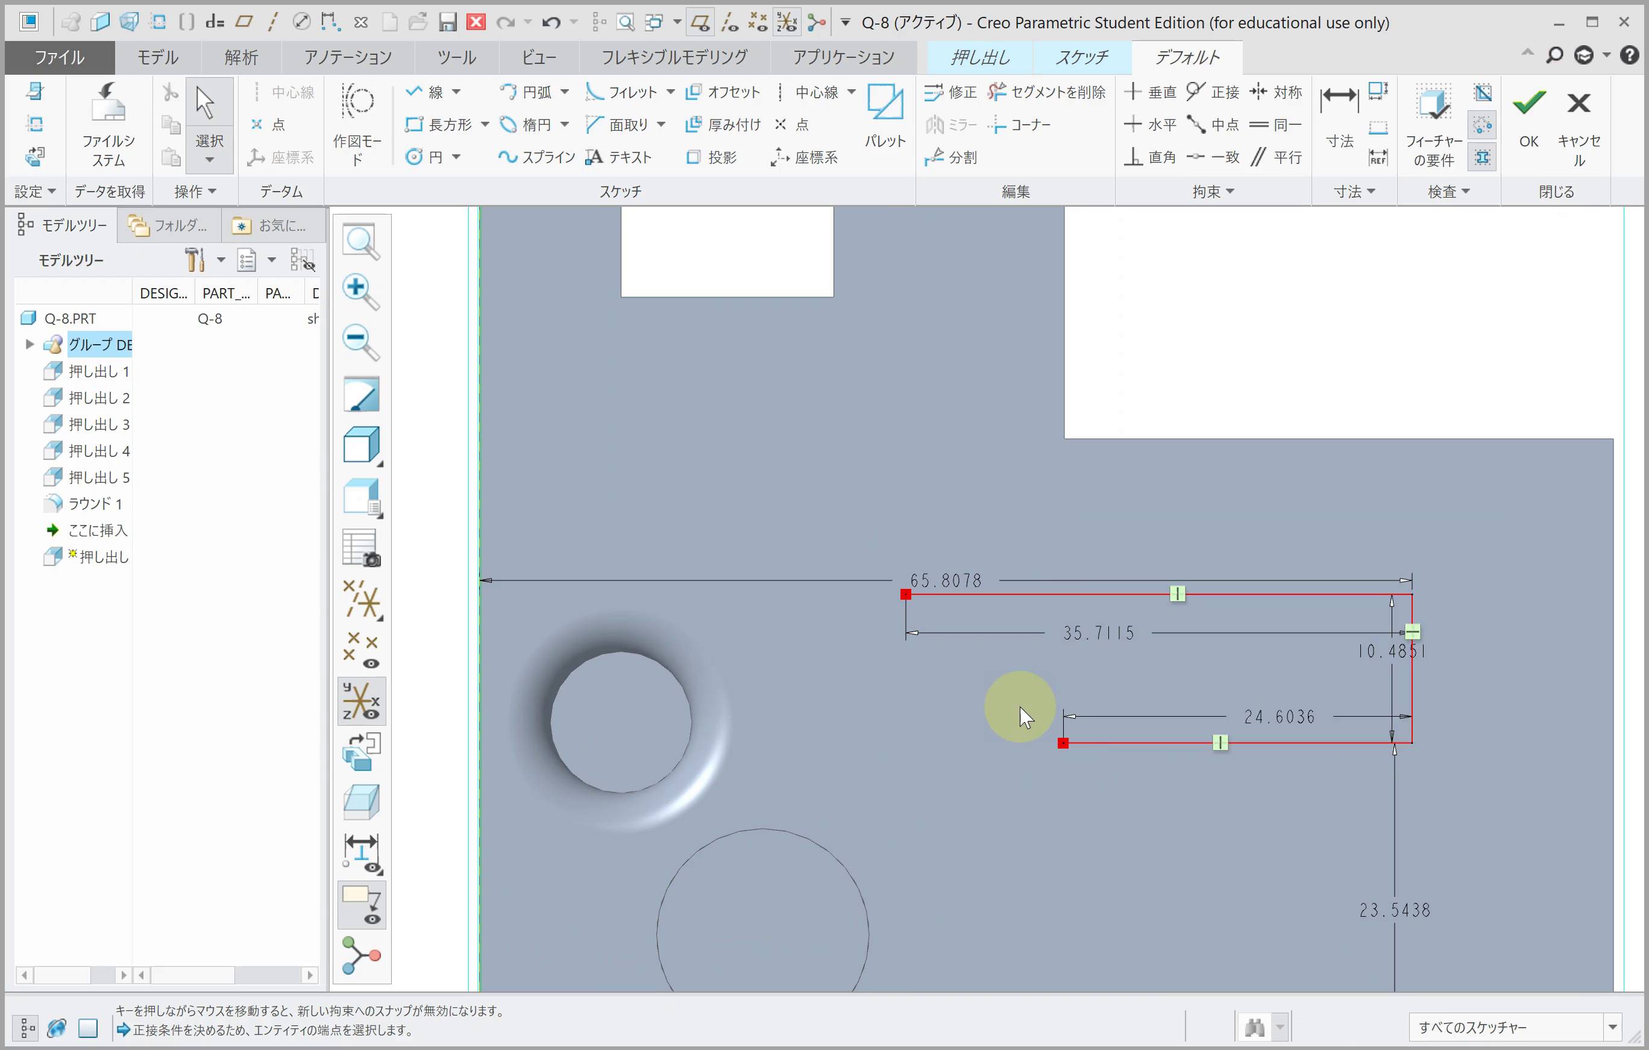
pyautogui.hotkey('ctrl', 'z')
pyautogui.scroll(2, 1049, 751)
pyautogui.scroll(2, 1054, 754)
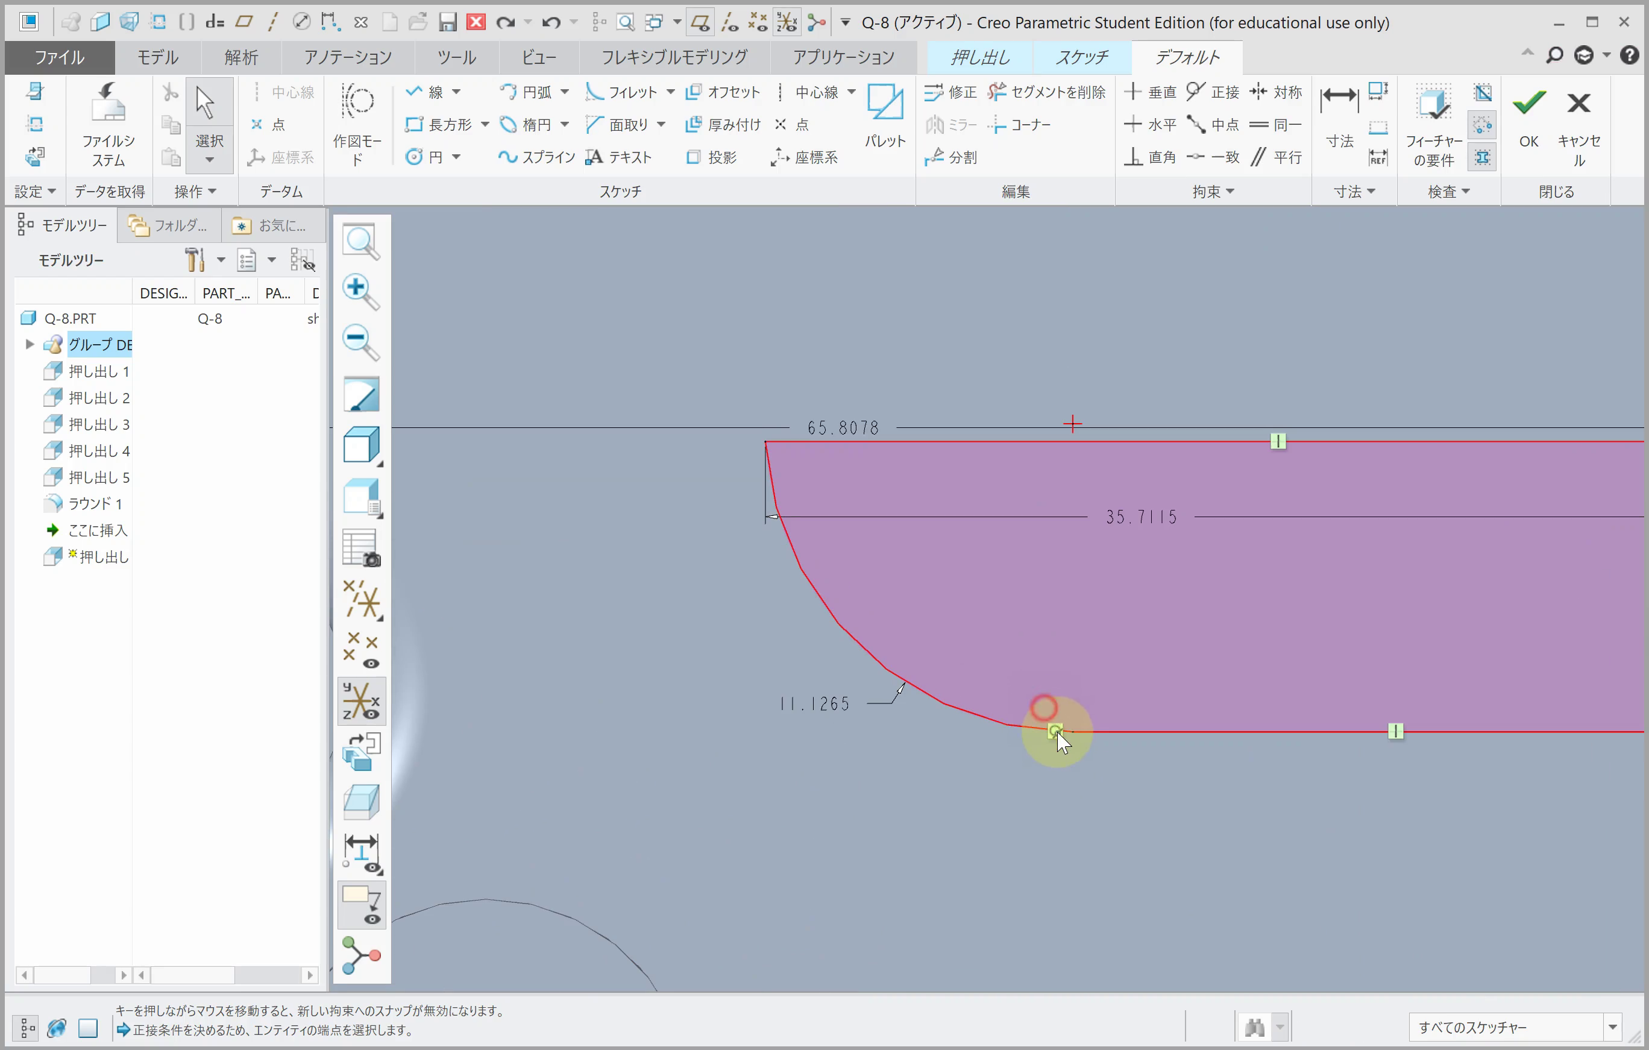
pyautogui.scroll(-1, 1057, 742)
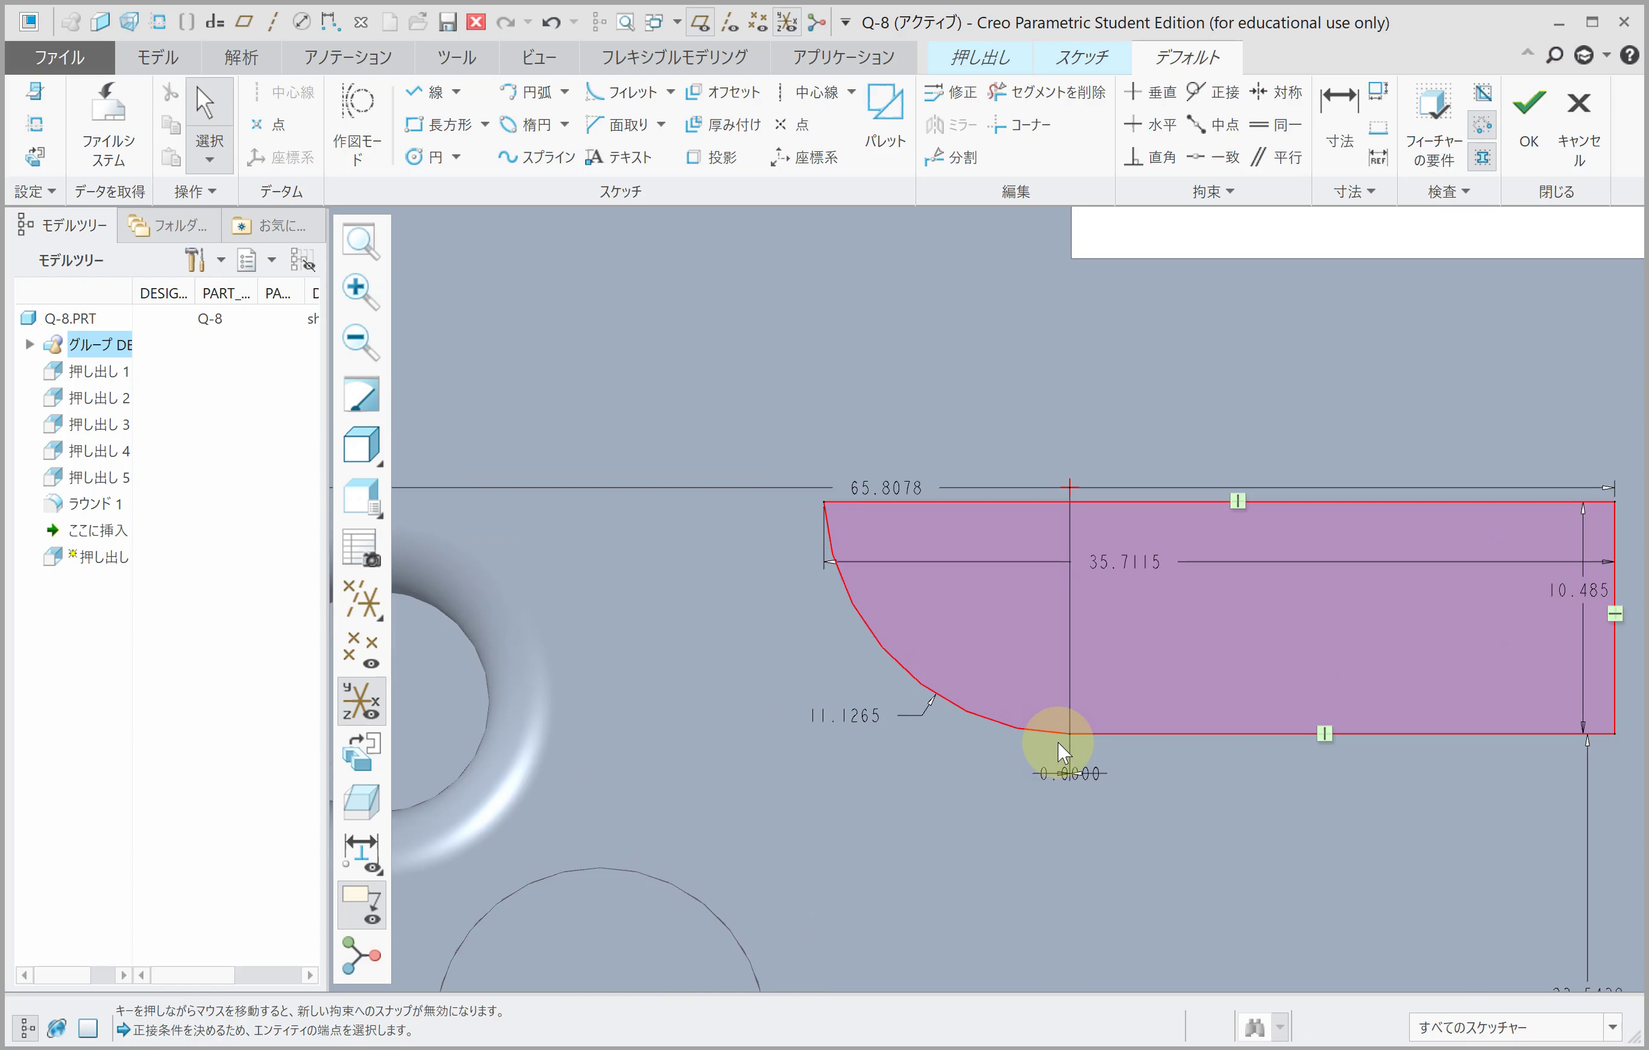
pyautogui.scroll(2, 1057, 742)
pyautogui.moveTo(1067, 720); pyautogui.dragTo(931, 739)
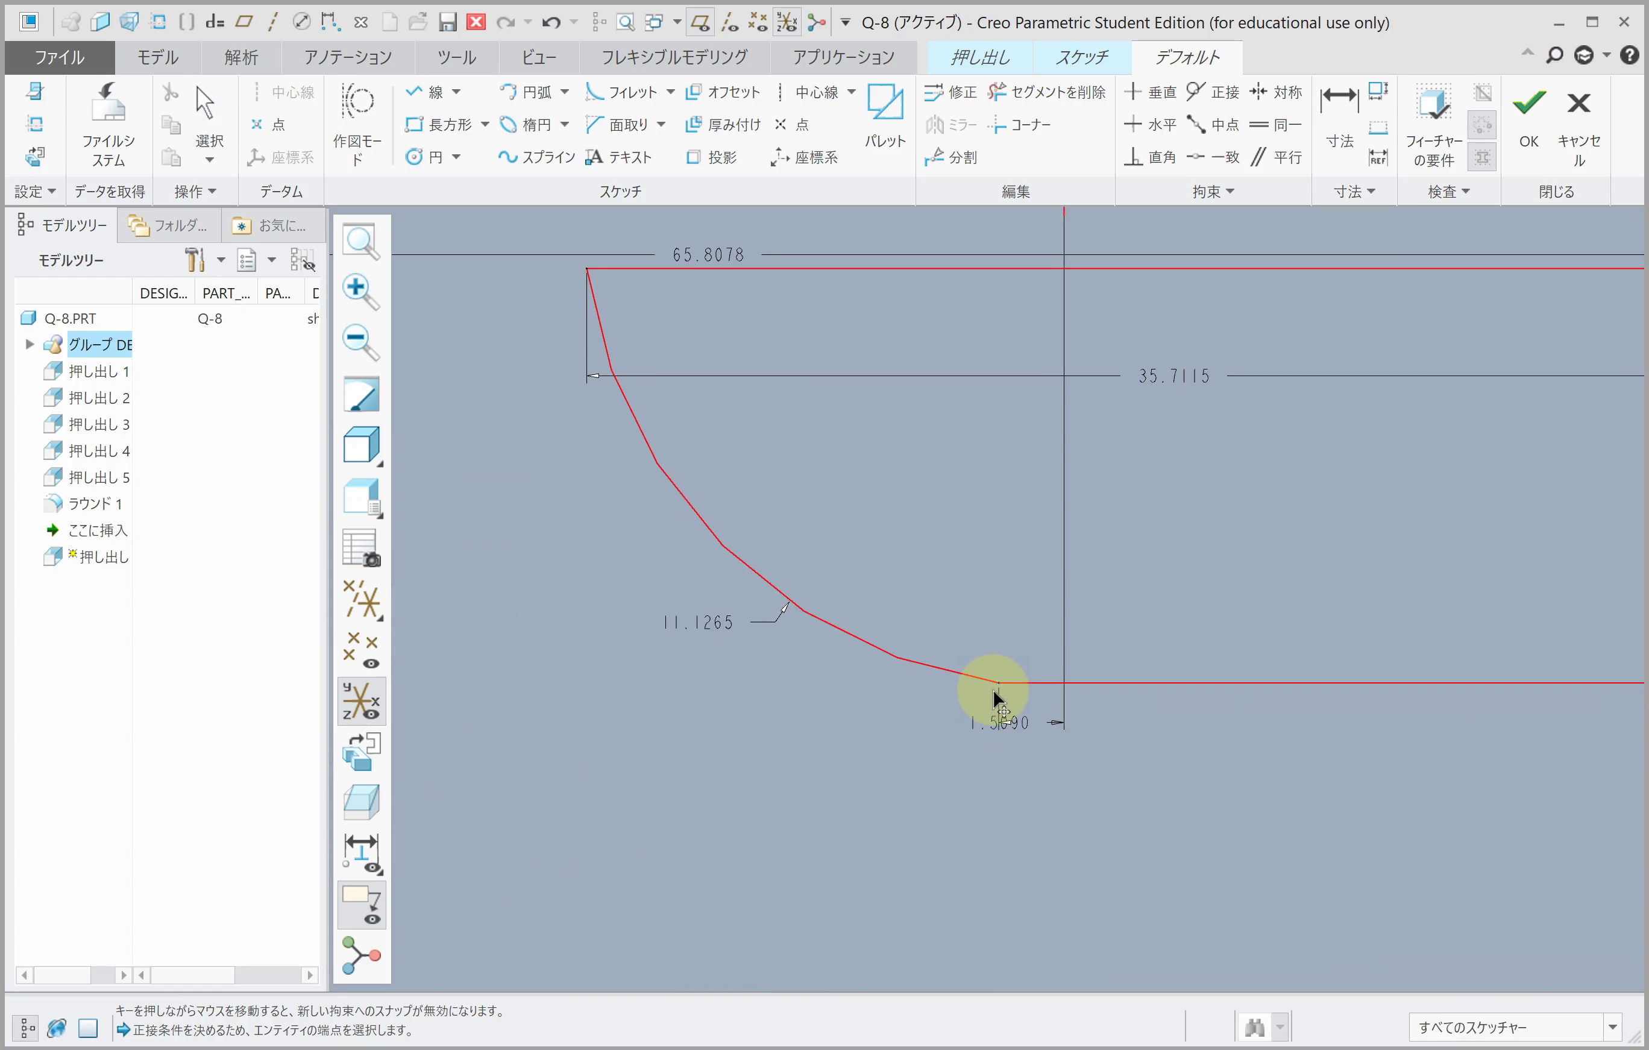
pyautogui.scroll(-2, 956, 675)
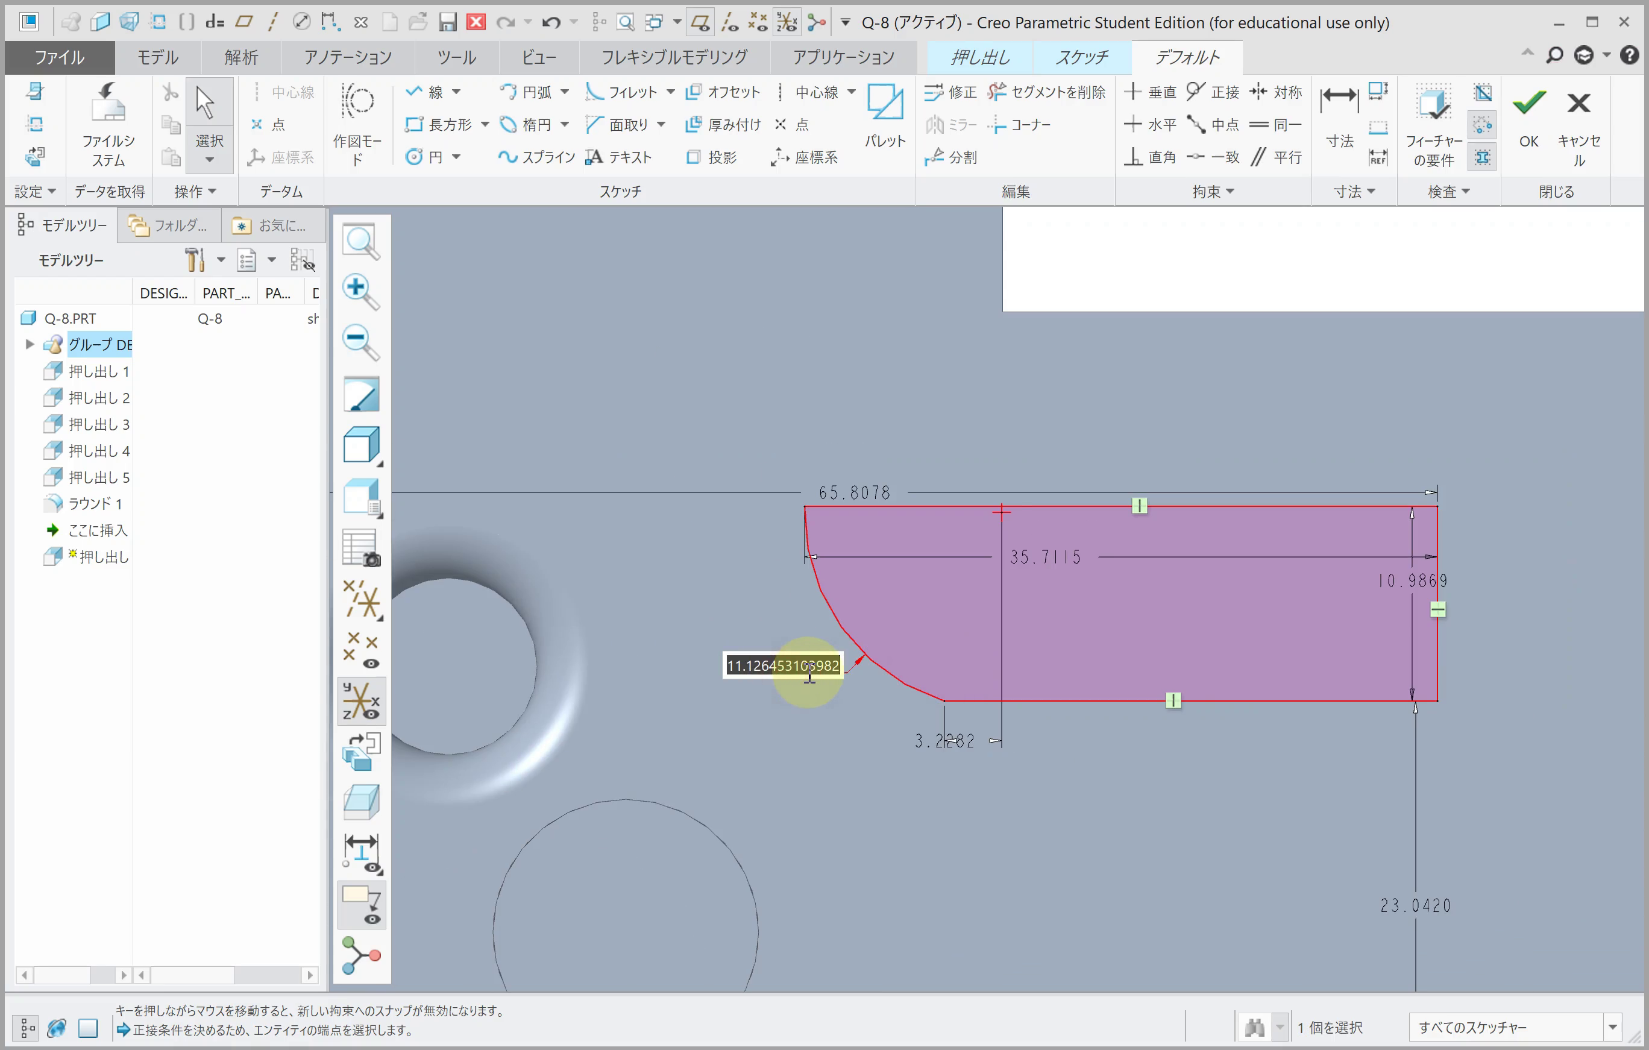
# Step: Try an arc radius of 80, then undo it
pyautogui.write('80')
pyautogui.press('Return')
pyautogui.scroll(-2, 804, 673)
pyautogui.scroll(-2, 858, 664)
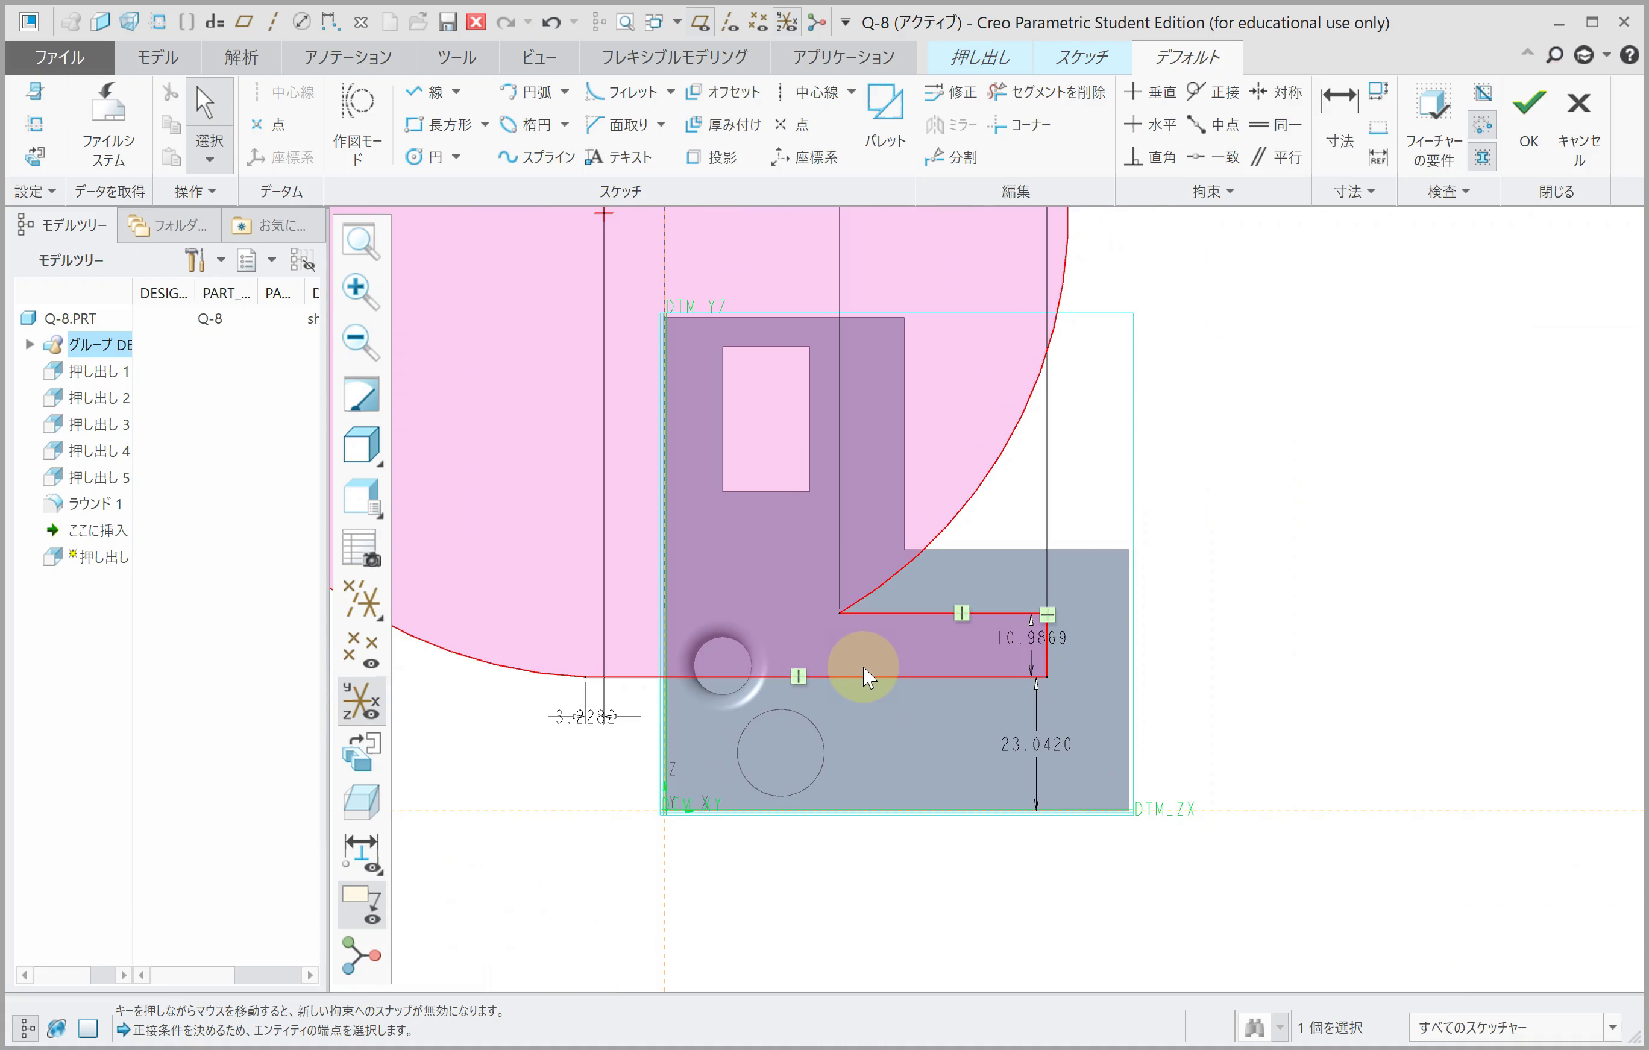
pyautogui.hotkey('ctrl', 'z')
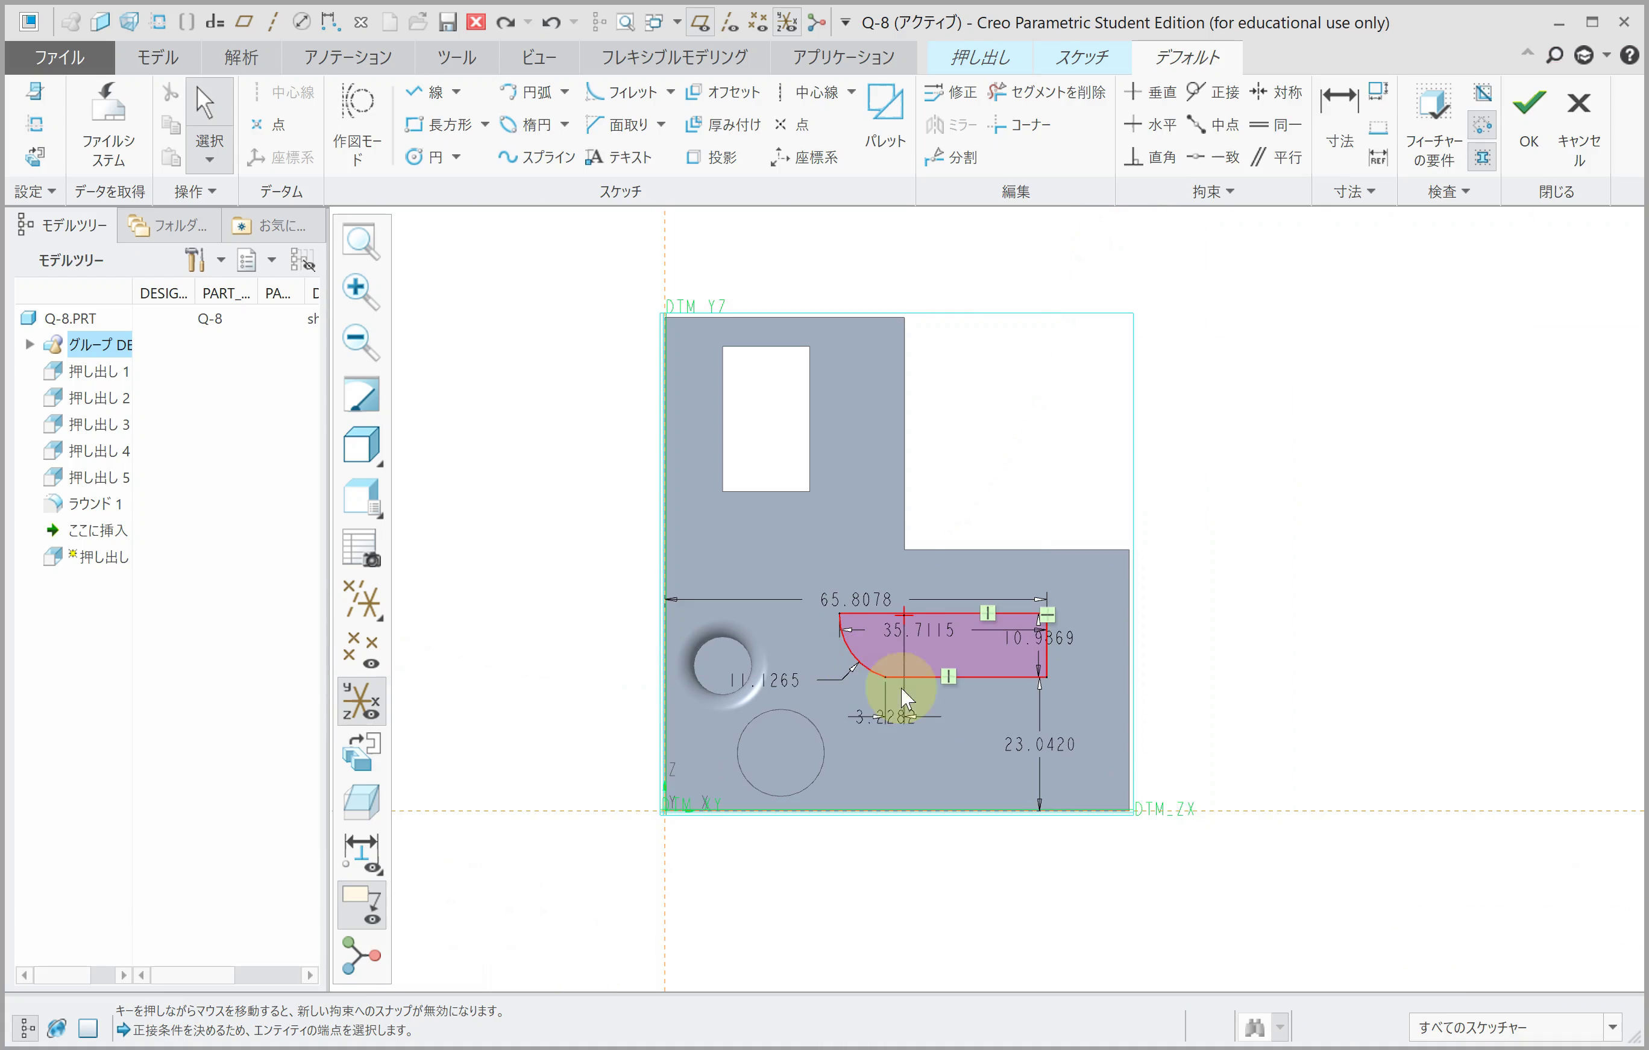
pyautogui.scroll(2, 1047, 739)
# Step: Place the profile 15 above the bottom edge and make it 20 tall
pyautogui.write('15')
pyautogui.press('Return')
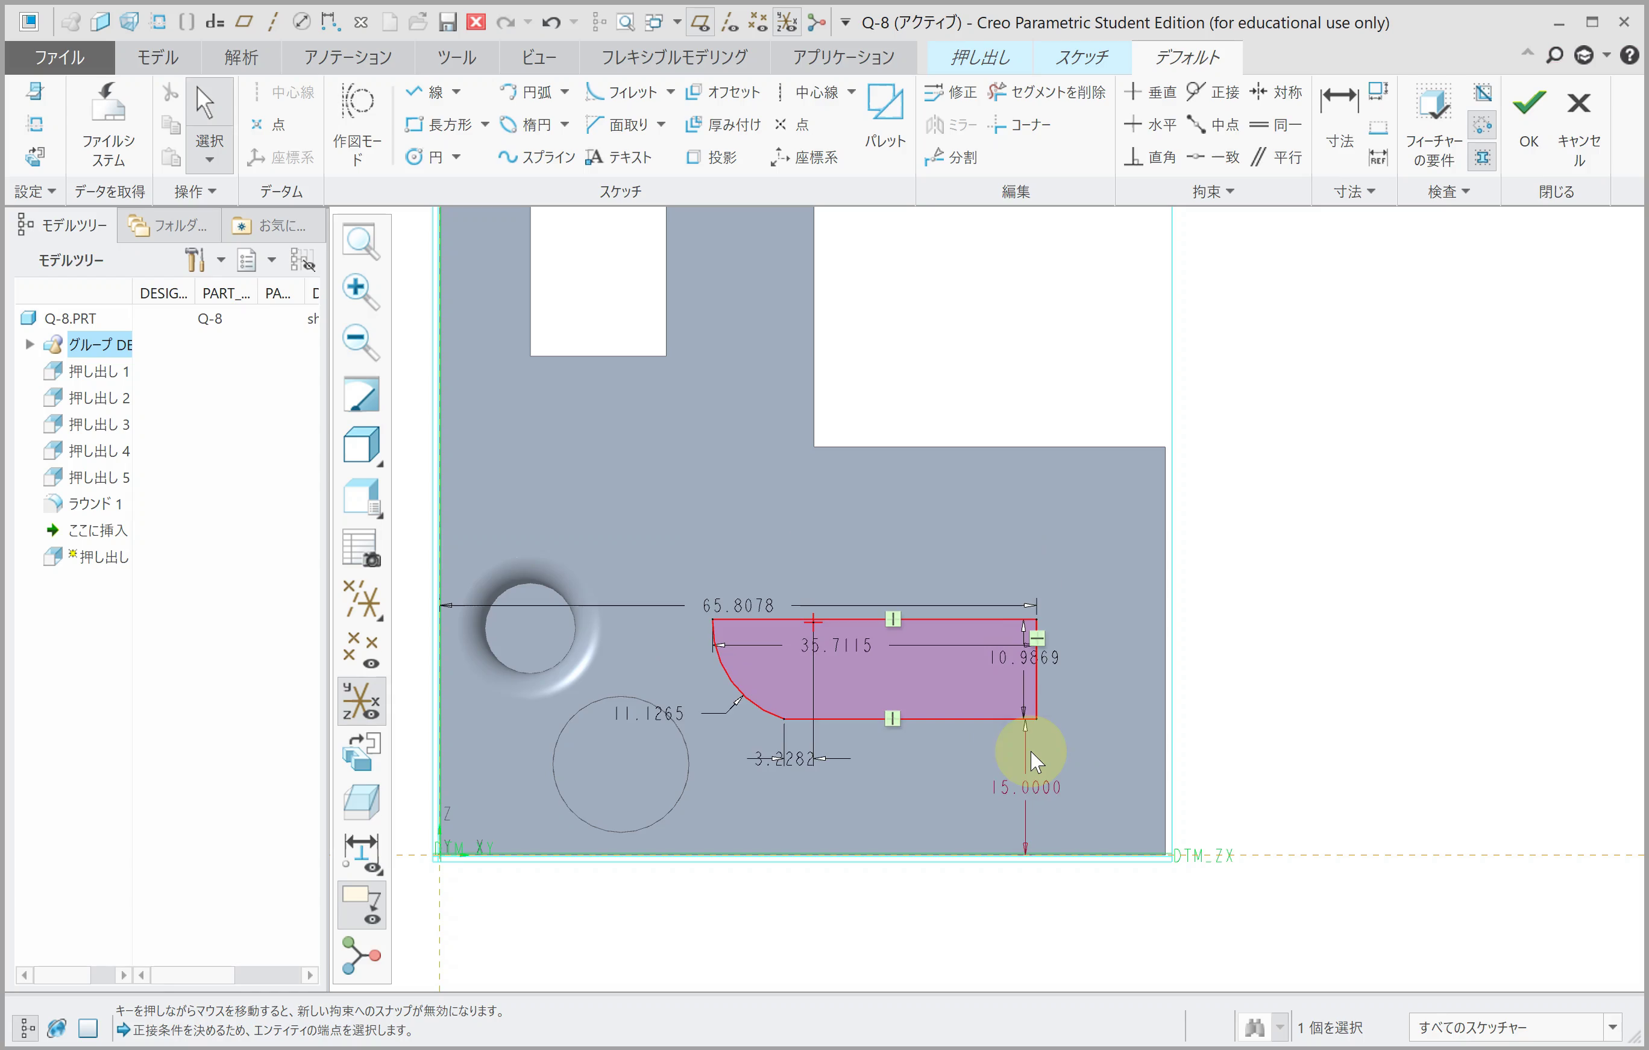
pyautogui.doubleClick(1012, 658)
pyautogui.write('20')
pyautogui.press('Return')
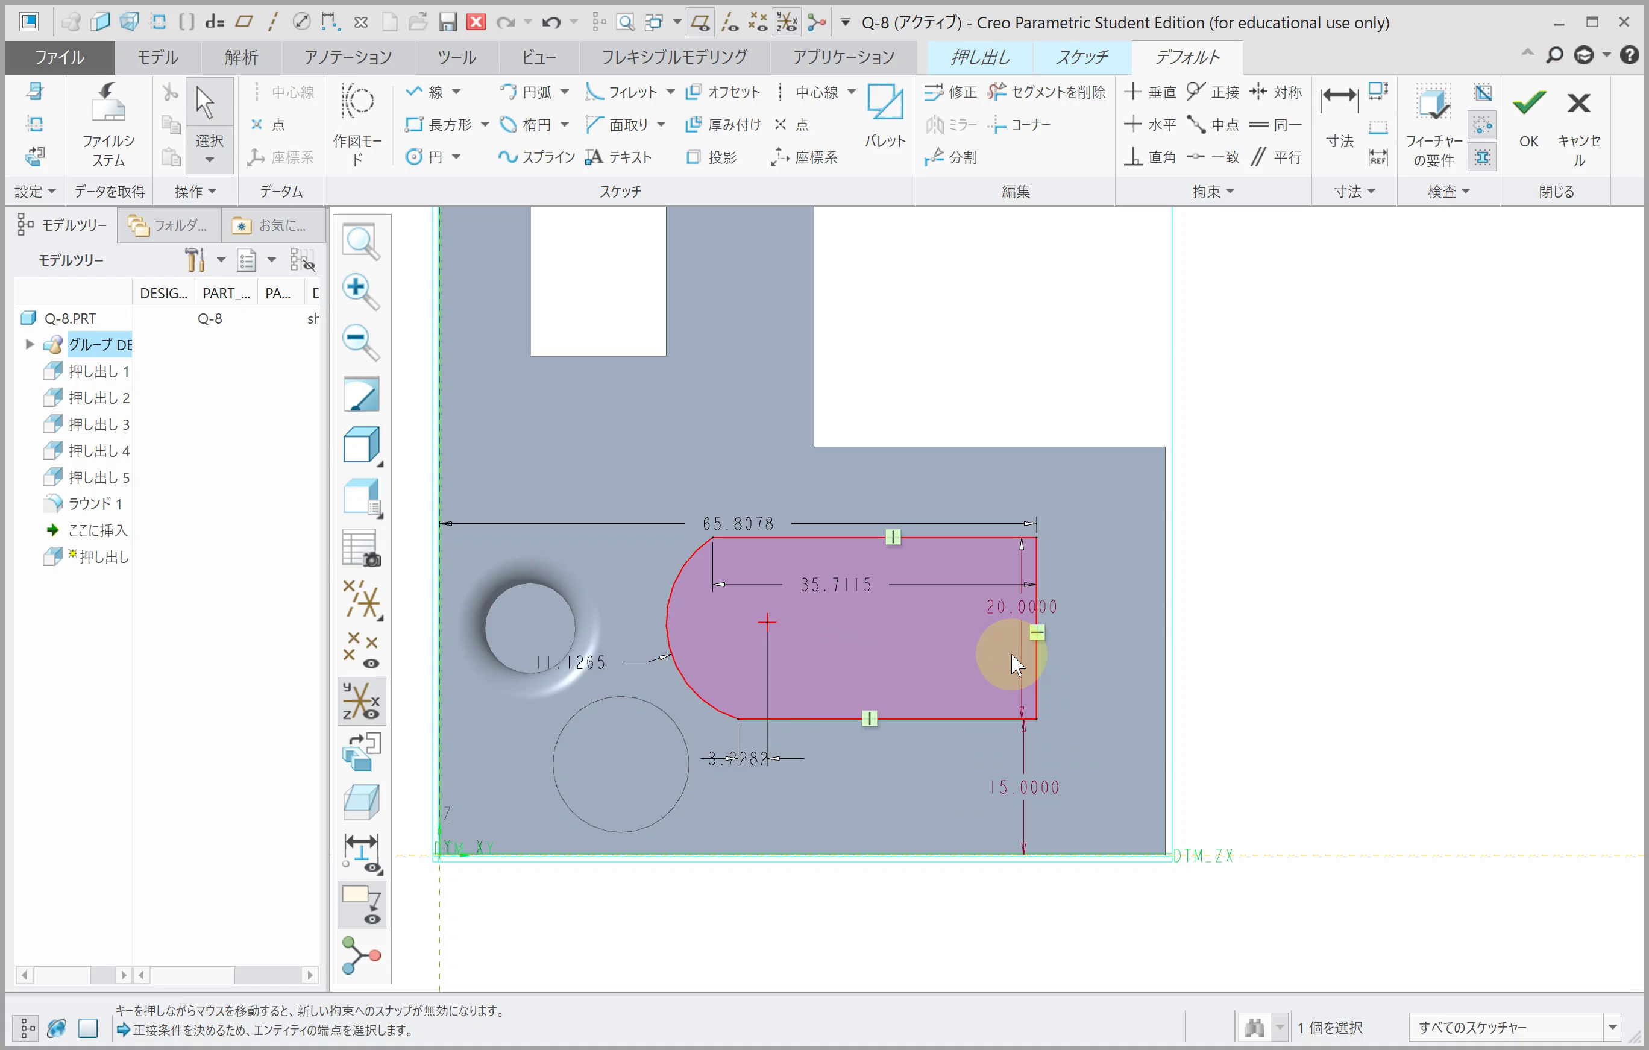
pyautogui.click(1340, 115)
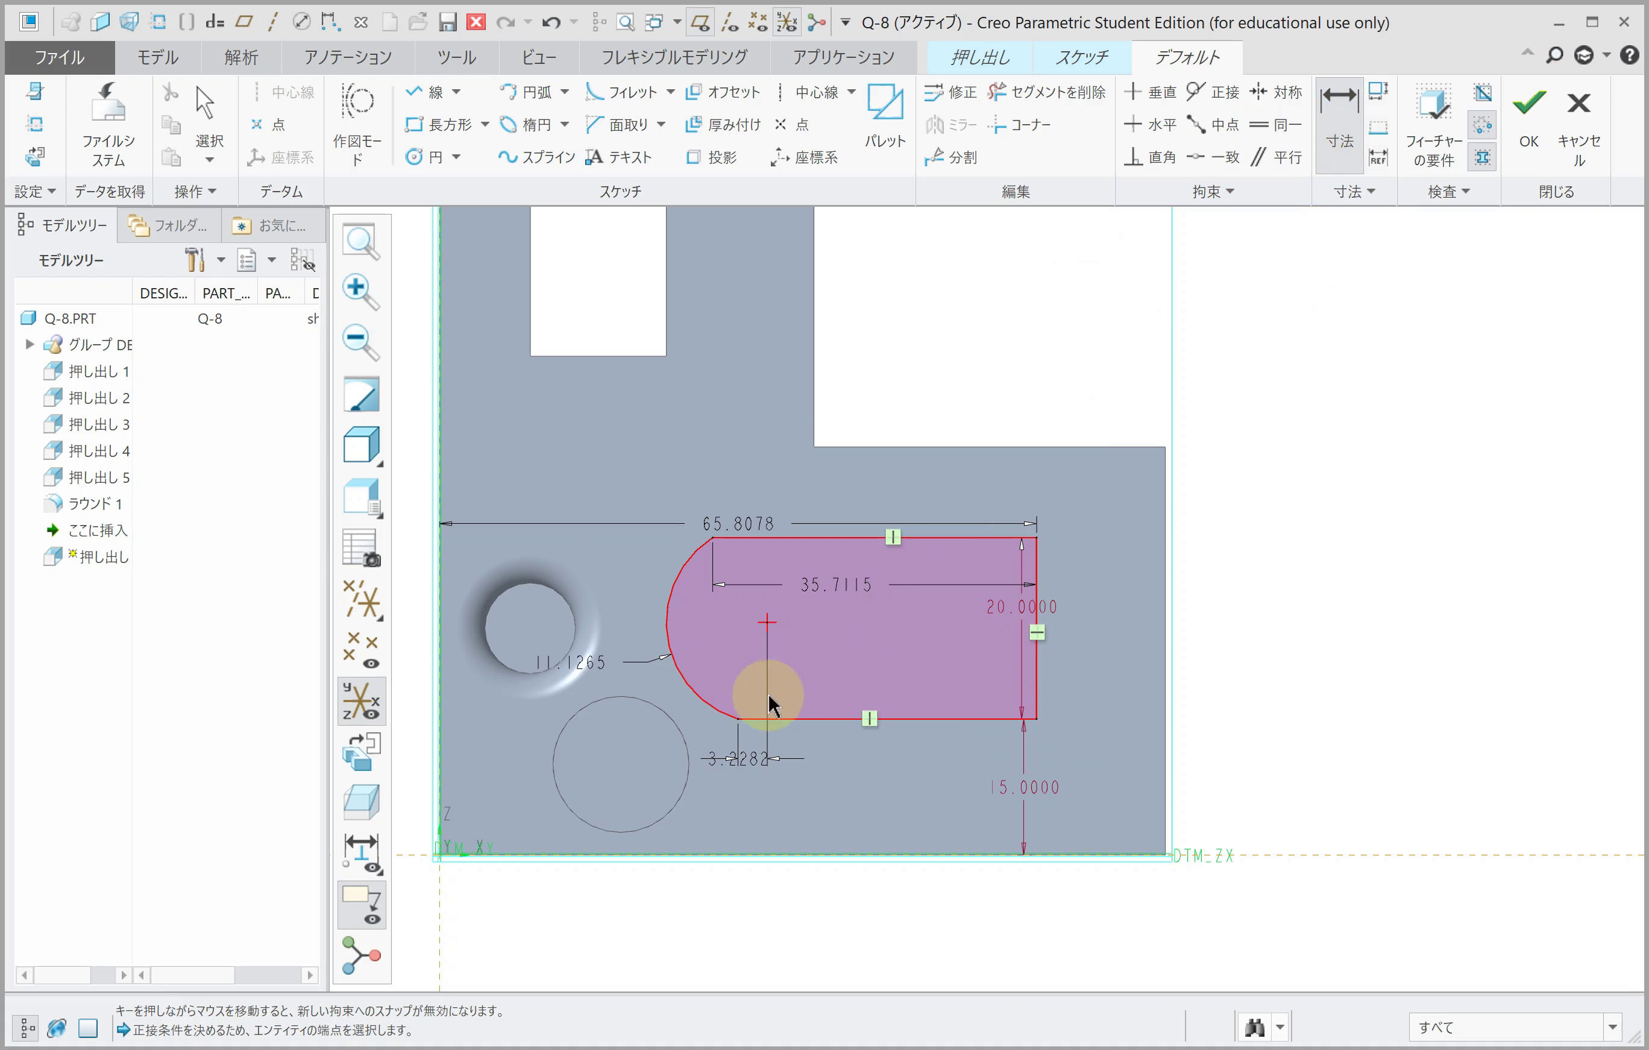
# Step: Dimension the bottom line, reshape the arc, and set the bottom length to 24
pyautogui.click(786, 719)
pyautogui.middleClick(892, 804)
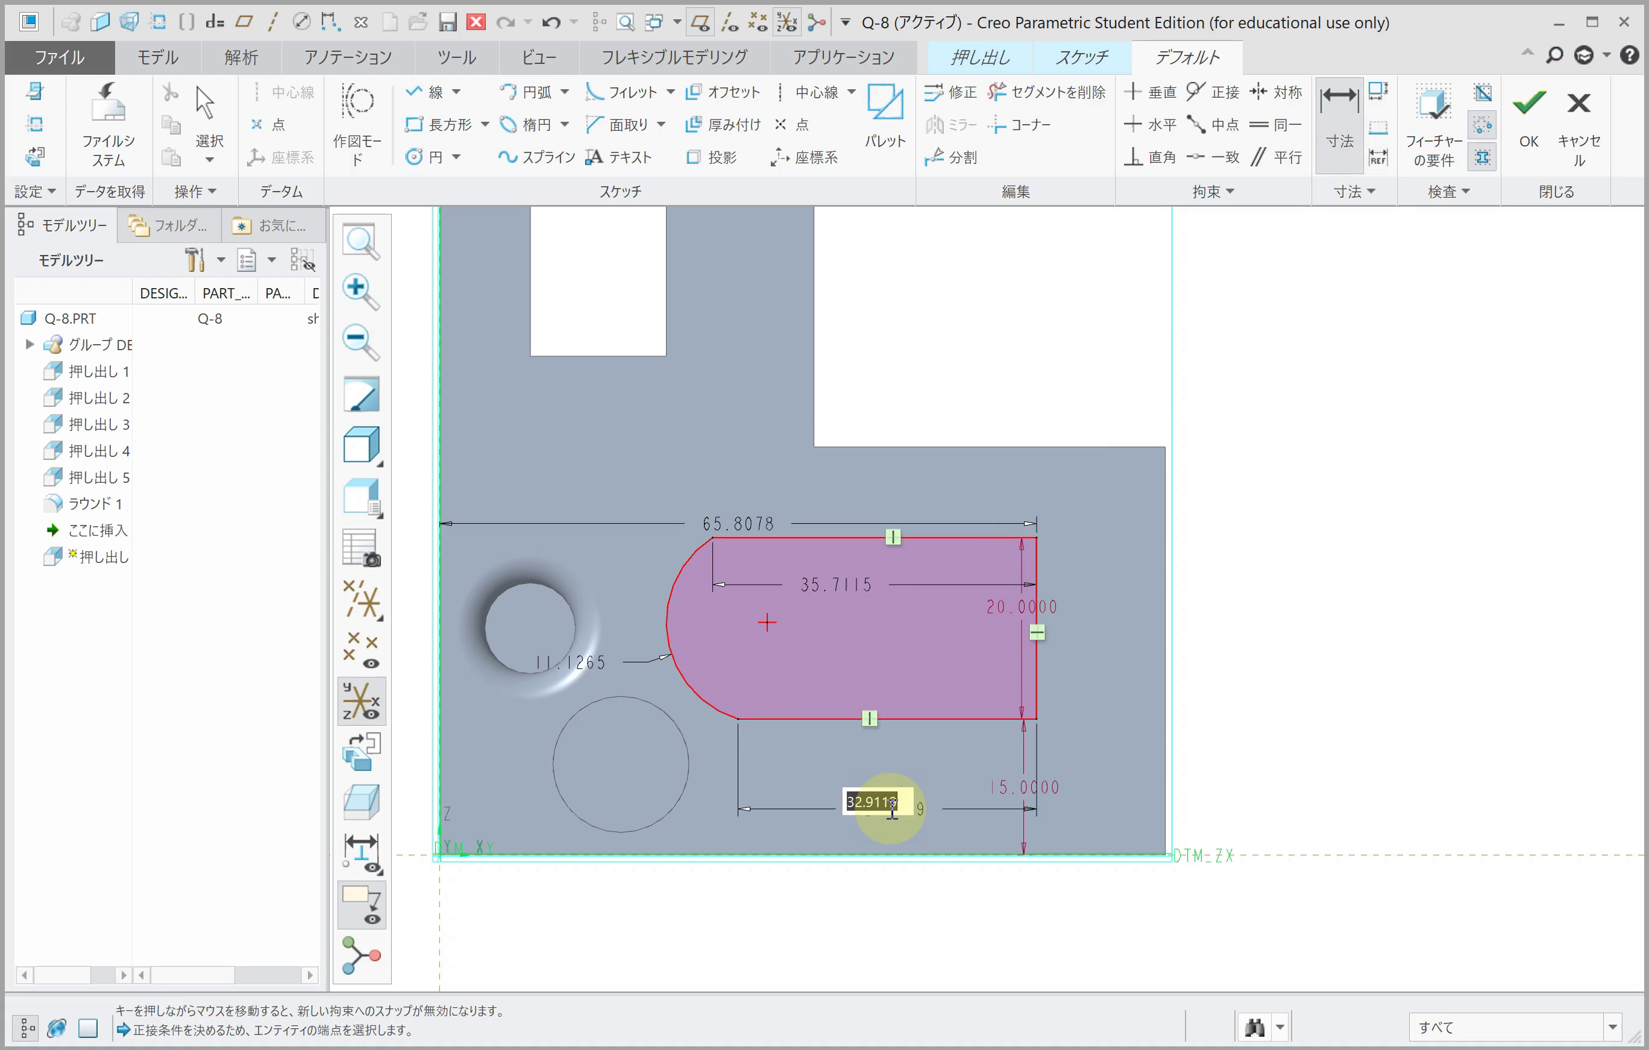
pyautogui.write('2')
pyautogui.press('Return')
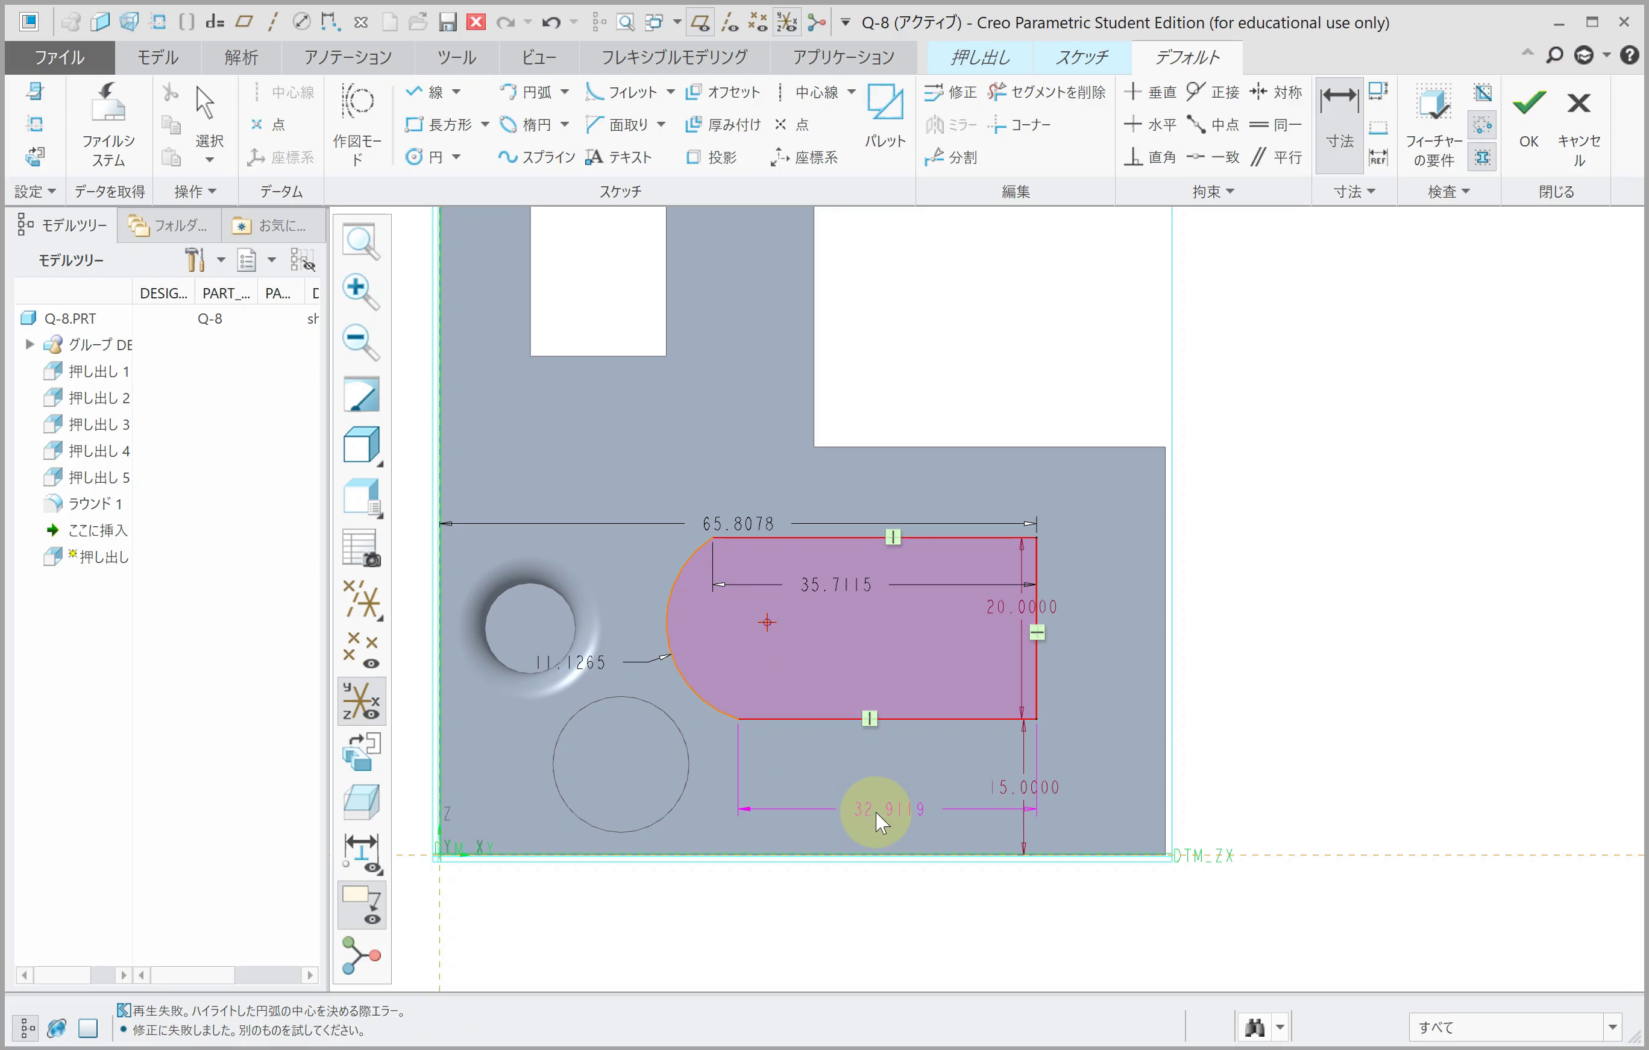
pyautogui.middleClick(875, 811)
pyautogui.moveTo(765, 722); pyautogui.dragTo(836, 742)
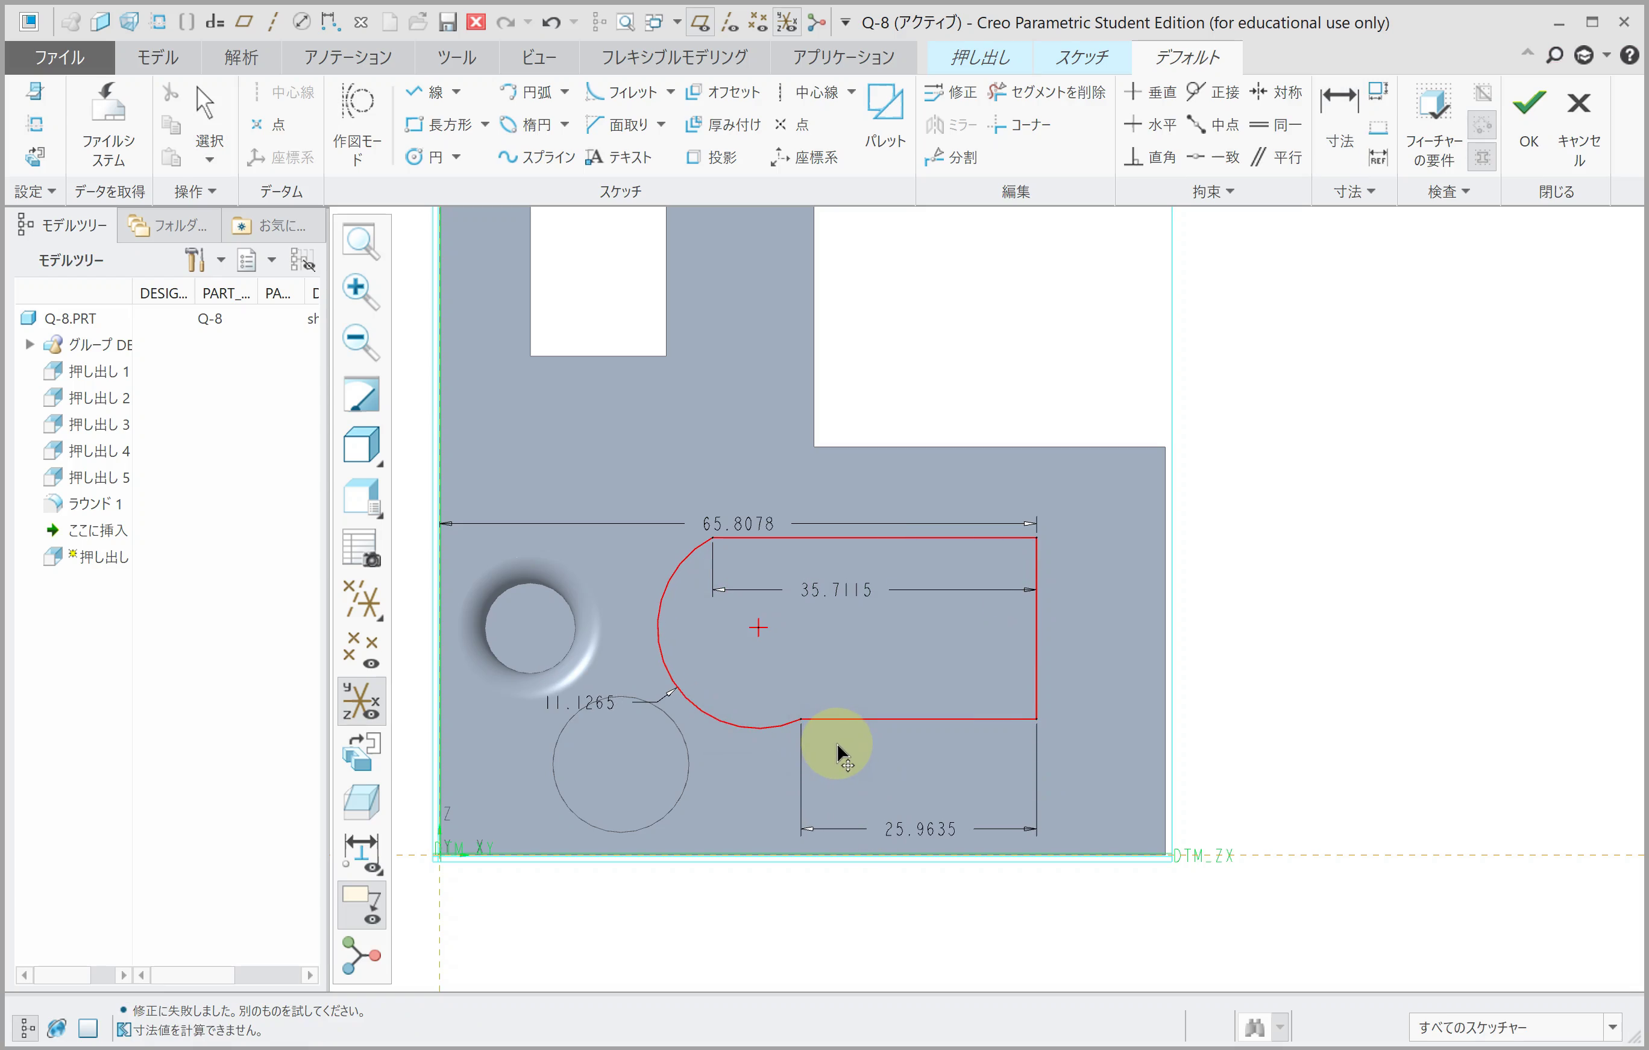
pyautogui.moveTo(731, 726); pyautogui.dragTo(762, 689)
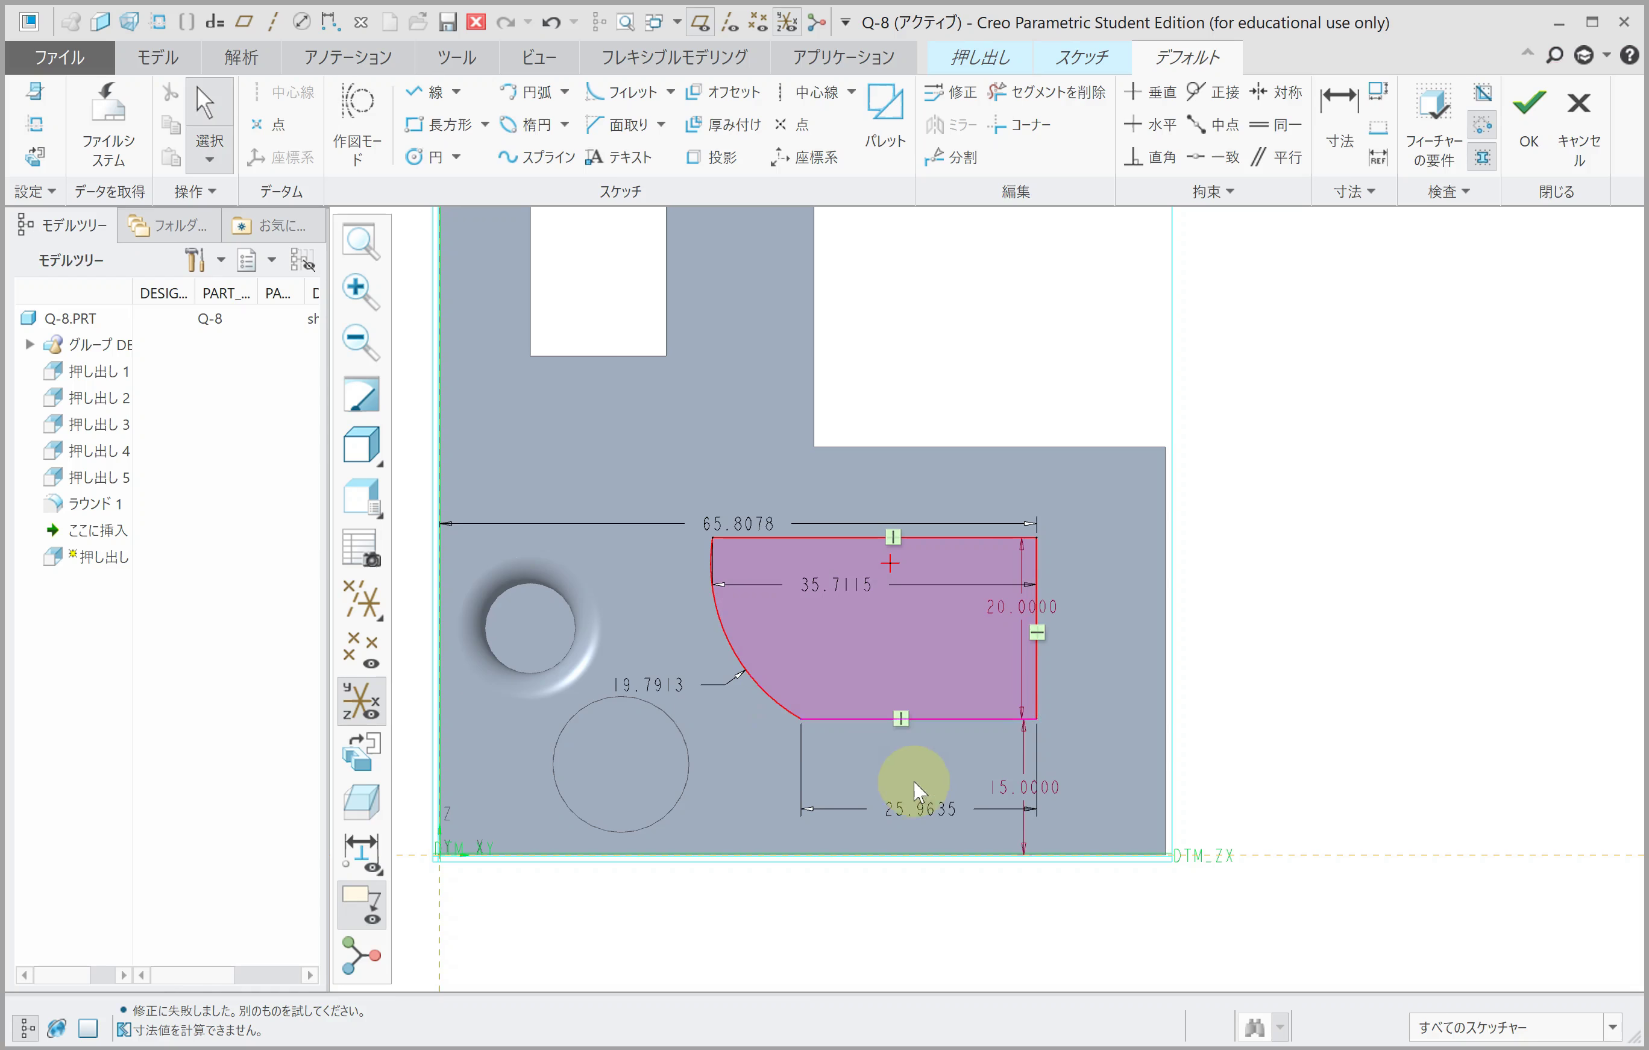
pyautogui.doubleClick(923, 809)
pyautogui.write('24')
pyautogui.press('Return')
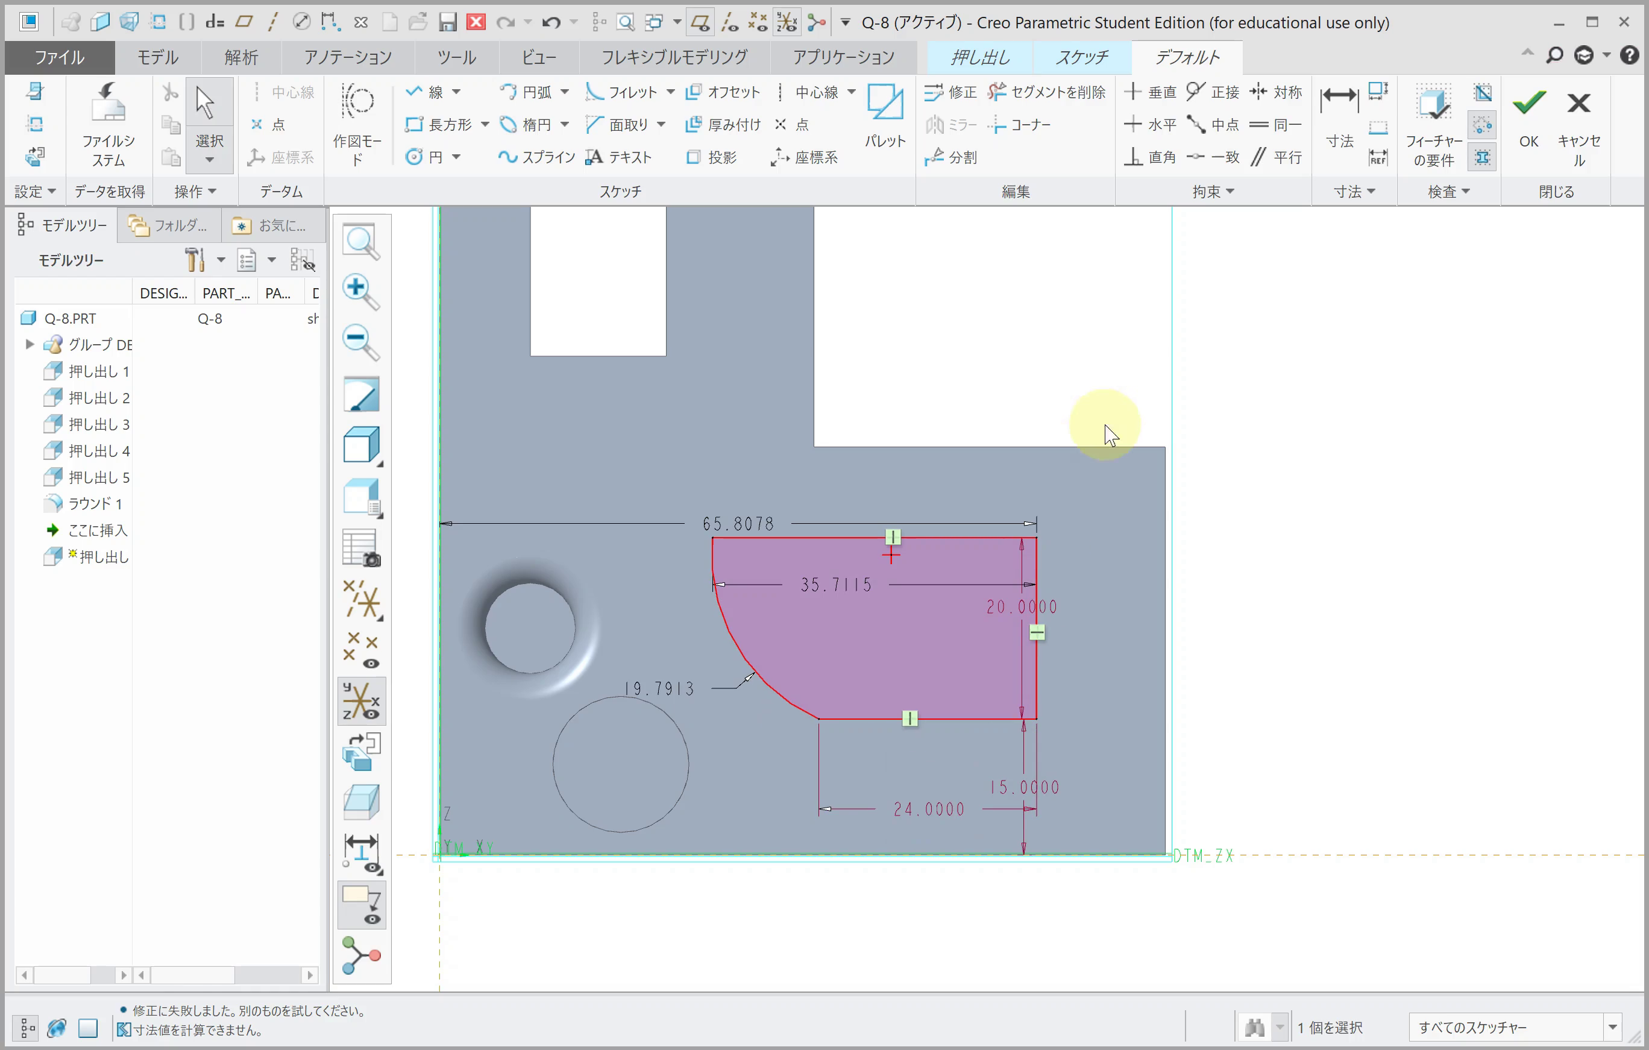
# Step: Dimension the arc's horizontal span between its ends at 24
pyautogui.click(1339, 131)
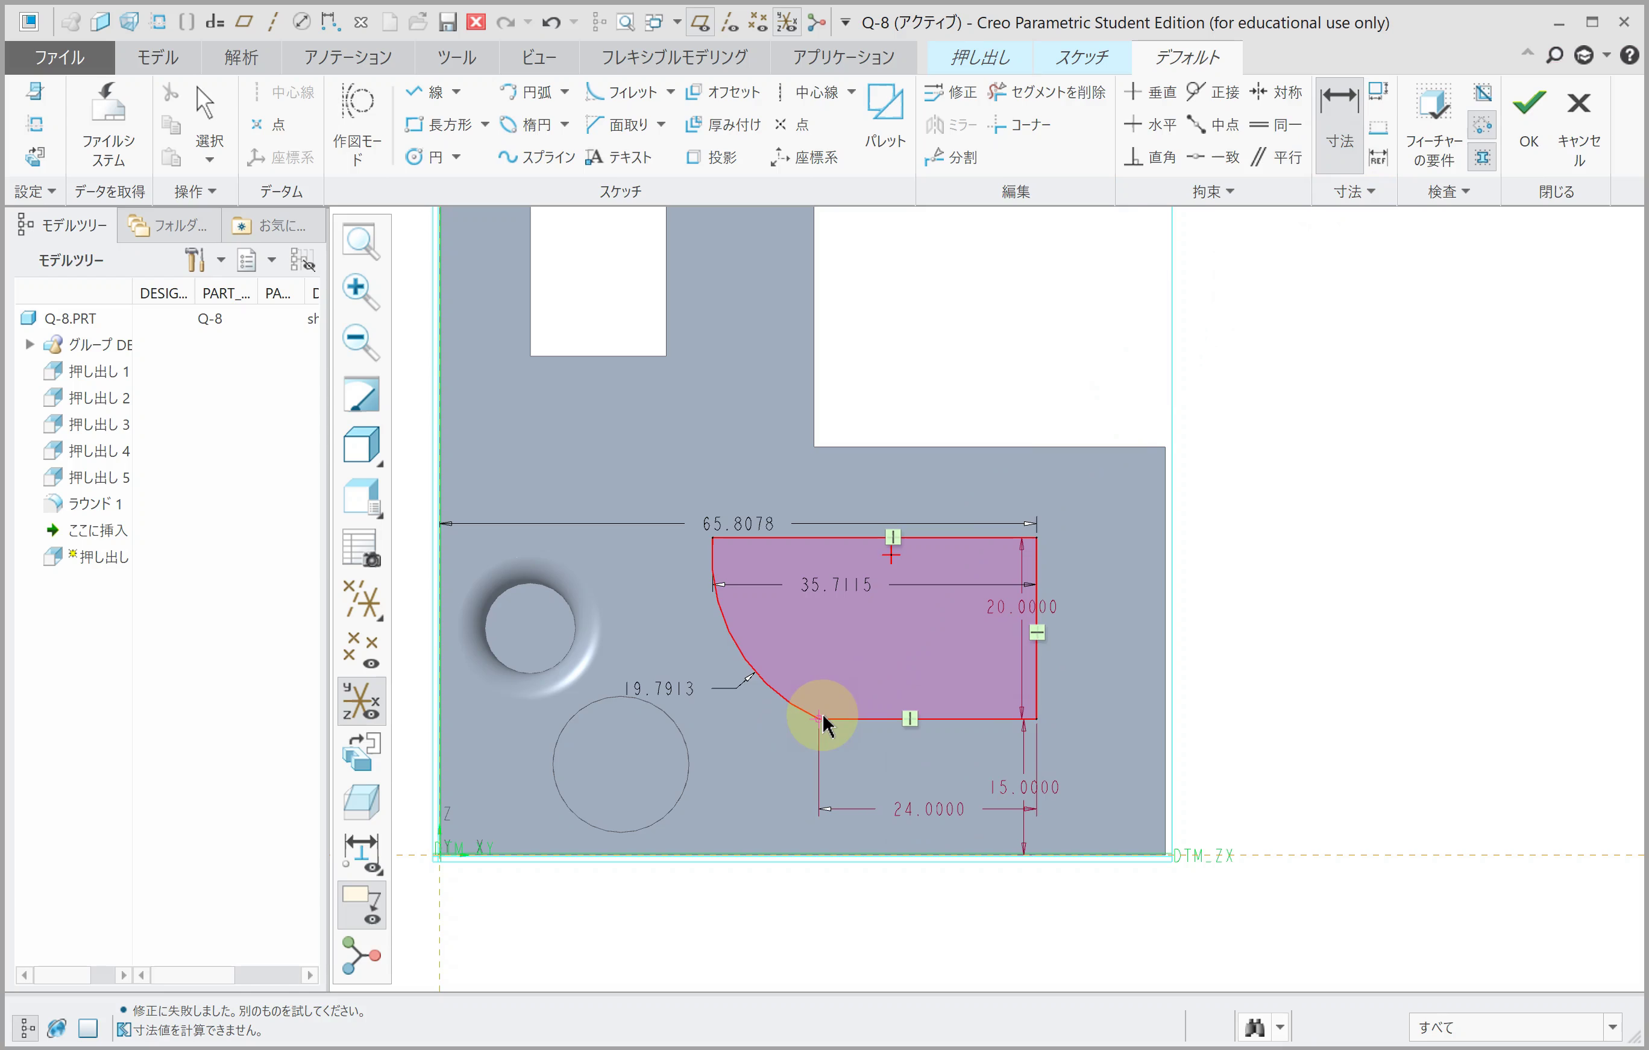
pyautogui.click(713, 539)
pyautogui.click(819, 719)
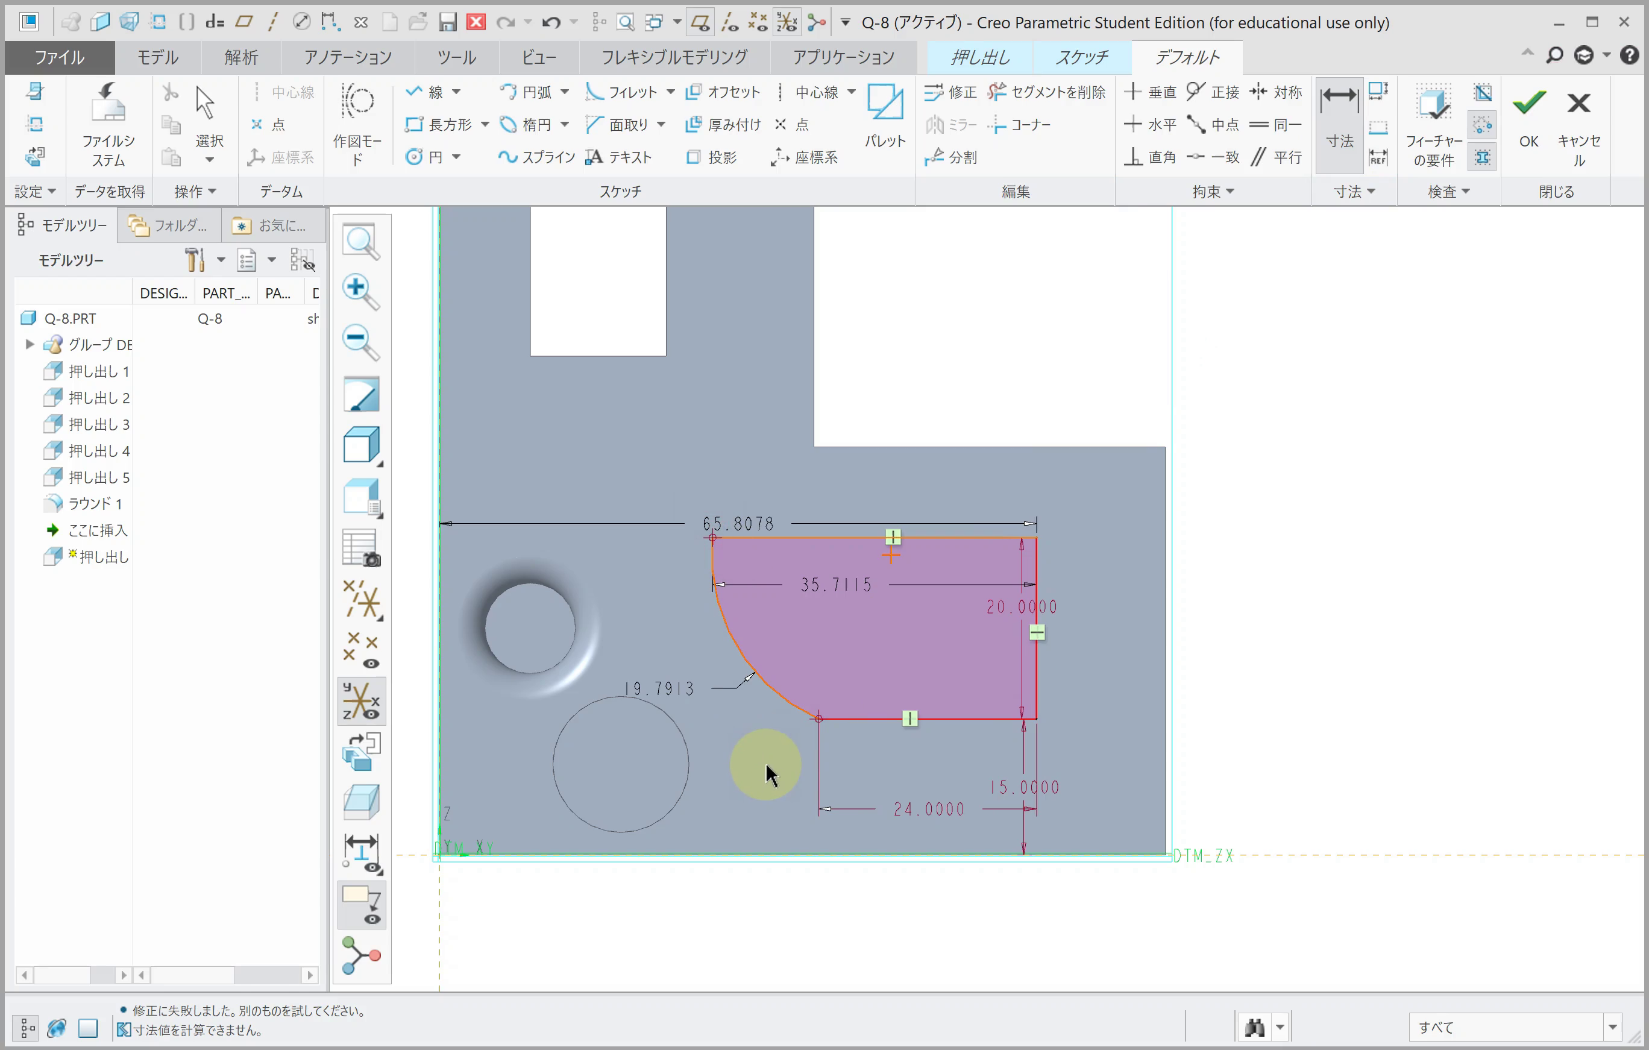
pyautogui.middleClick(763, 764)
pyautogui.write('24.0000')
pyautogui.press('Return')
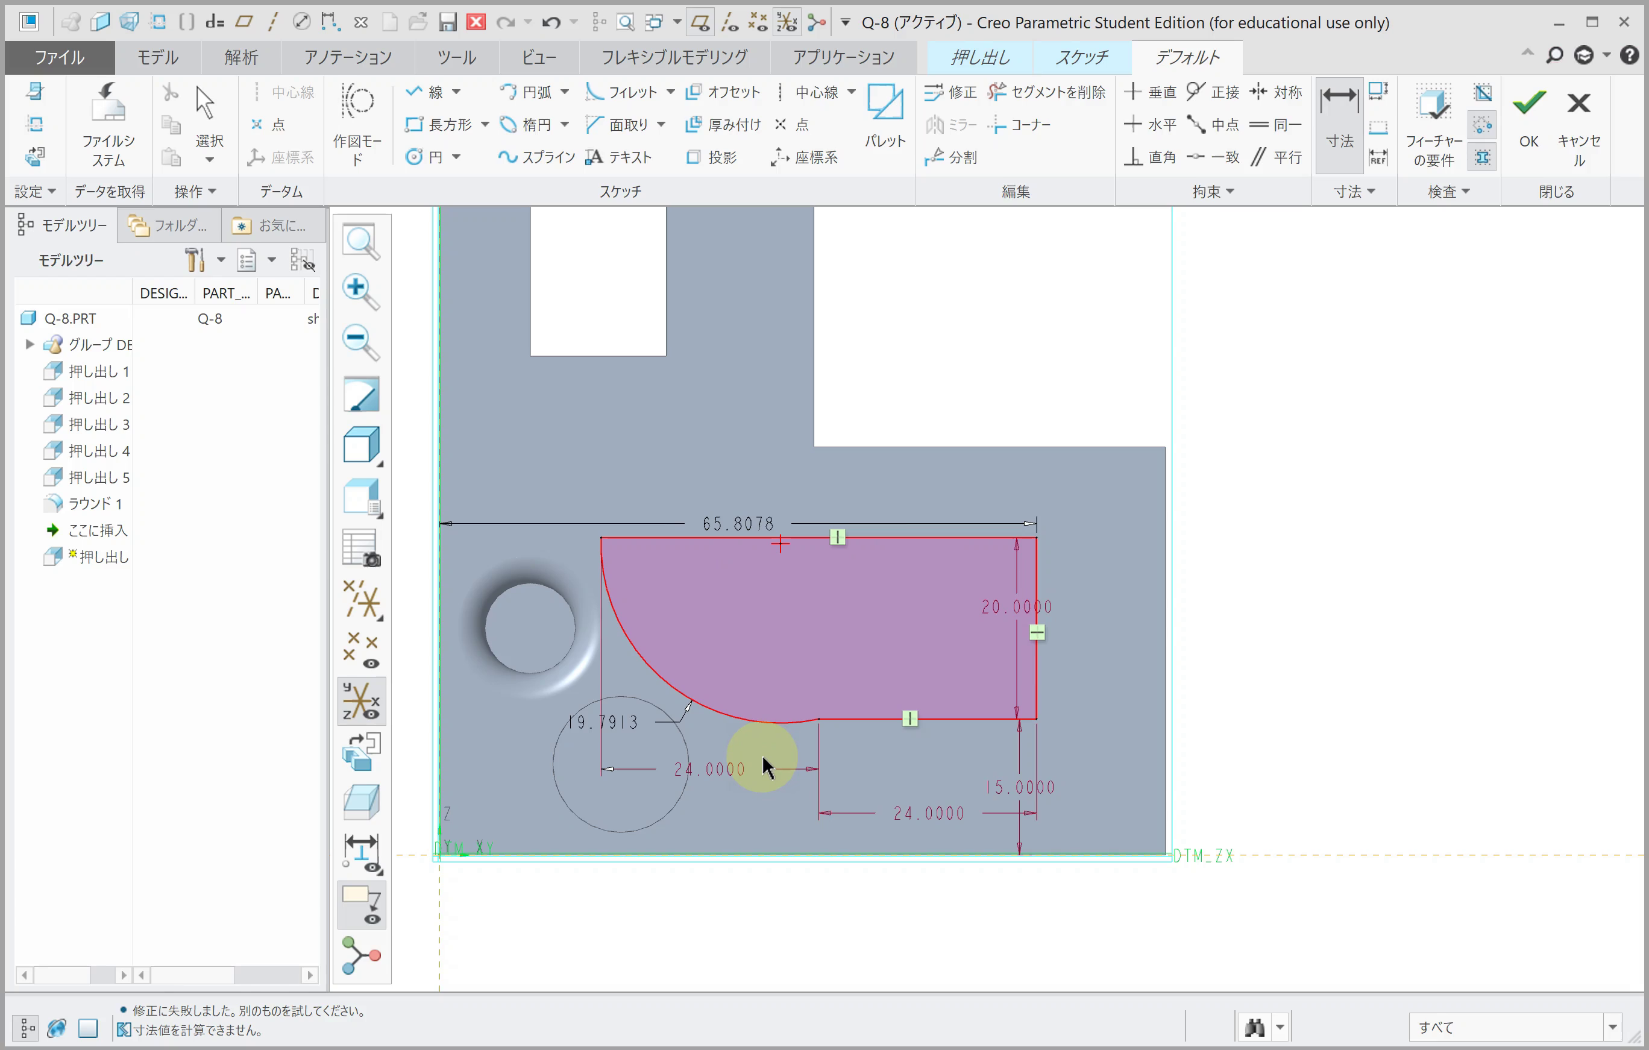
# Step: Set the profile 27 from DTM_YZ with an 80 arc radius and close the sketch
pyautogui.scroll(2, 763, 764)
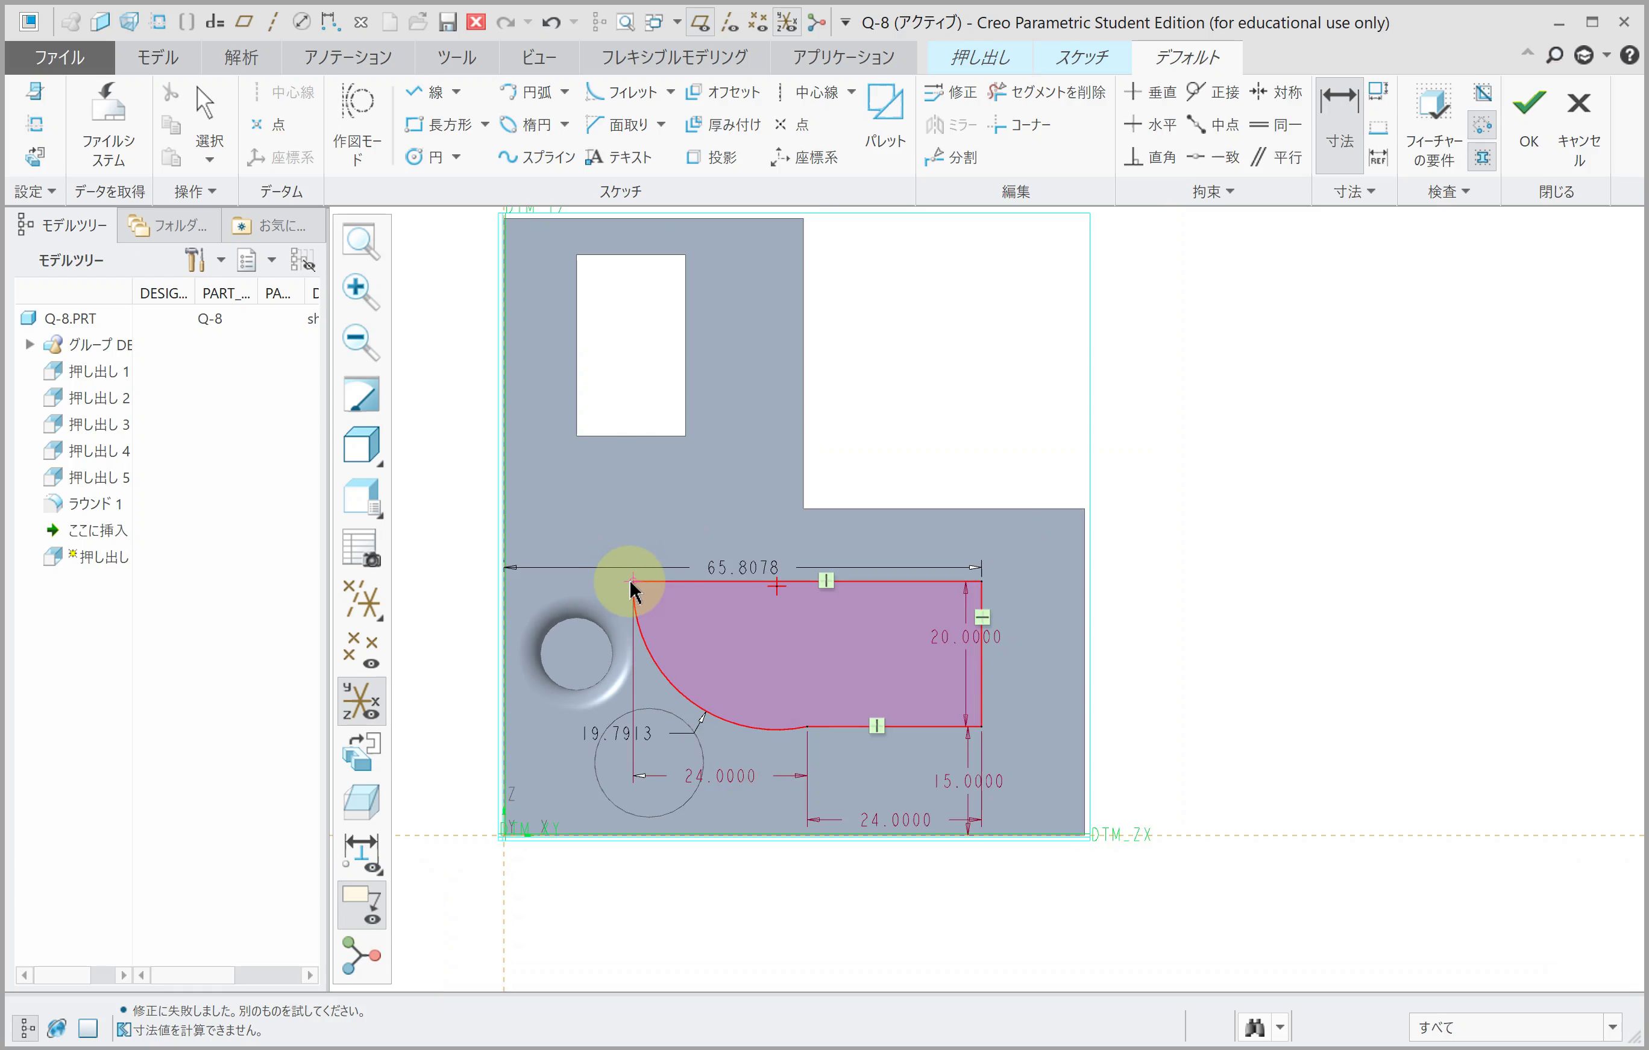
pyautogui.middleClick(540, 893)
pyautogui.write('27')
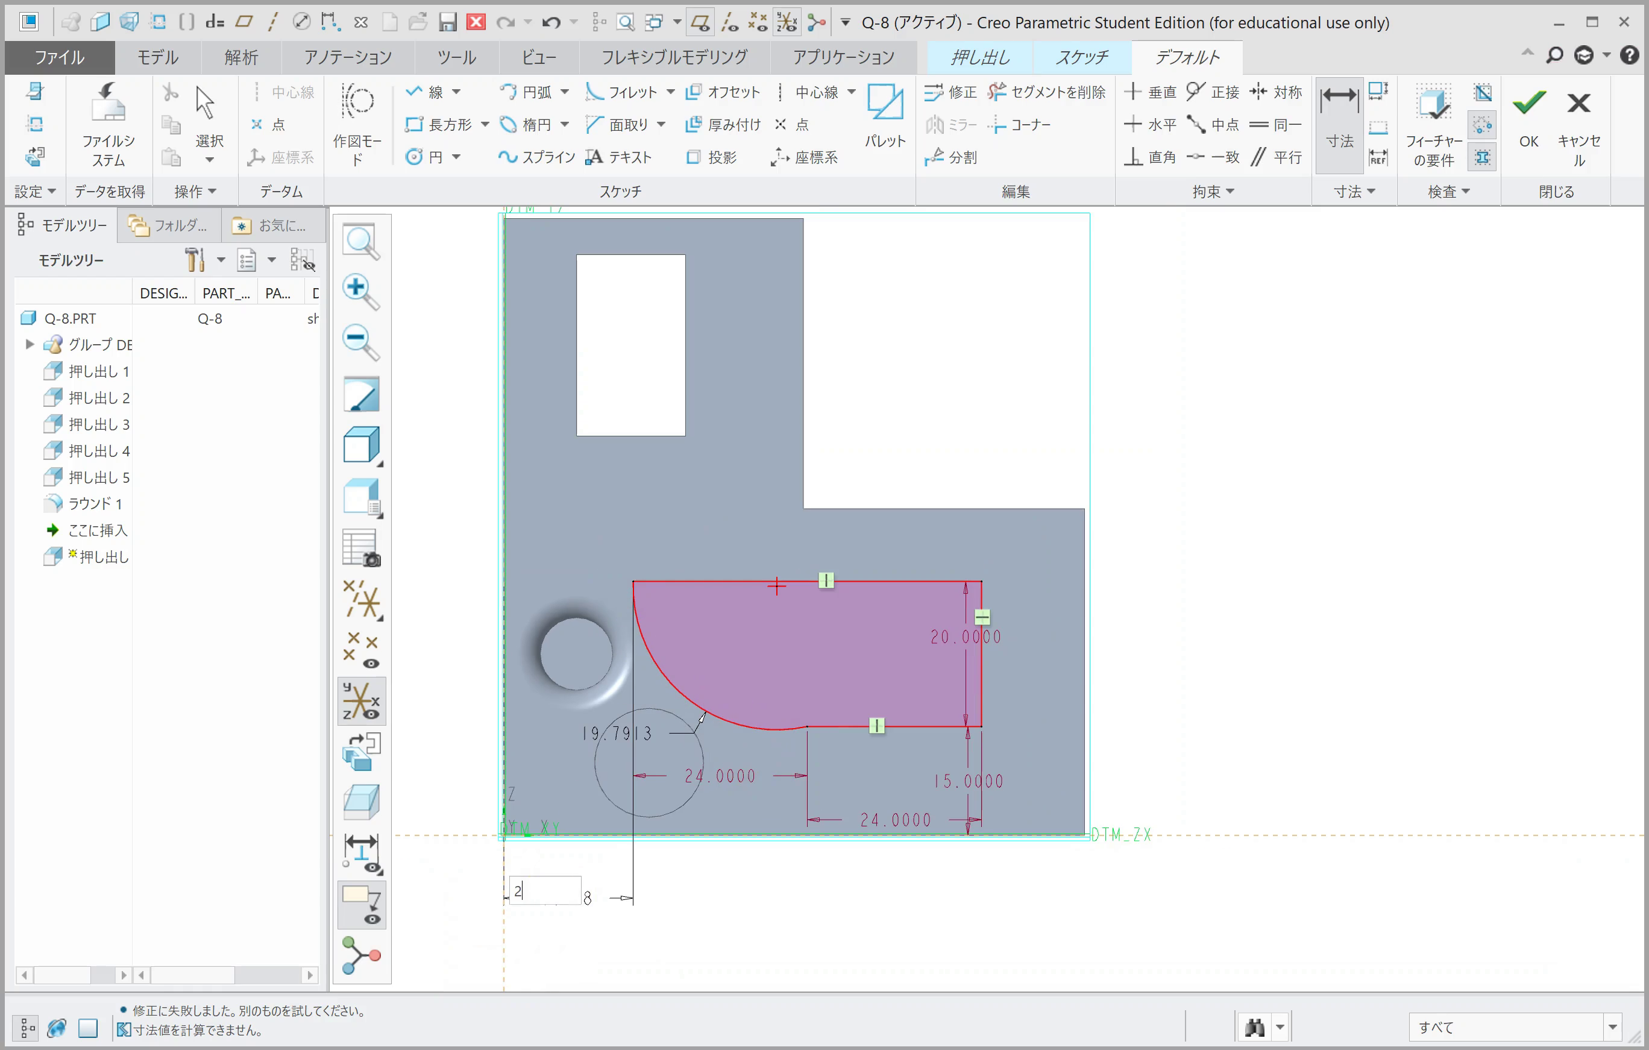
pyautogui.press('Return')
pyautogui.doubleClick(676, 735)
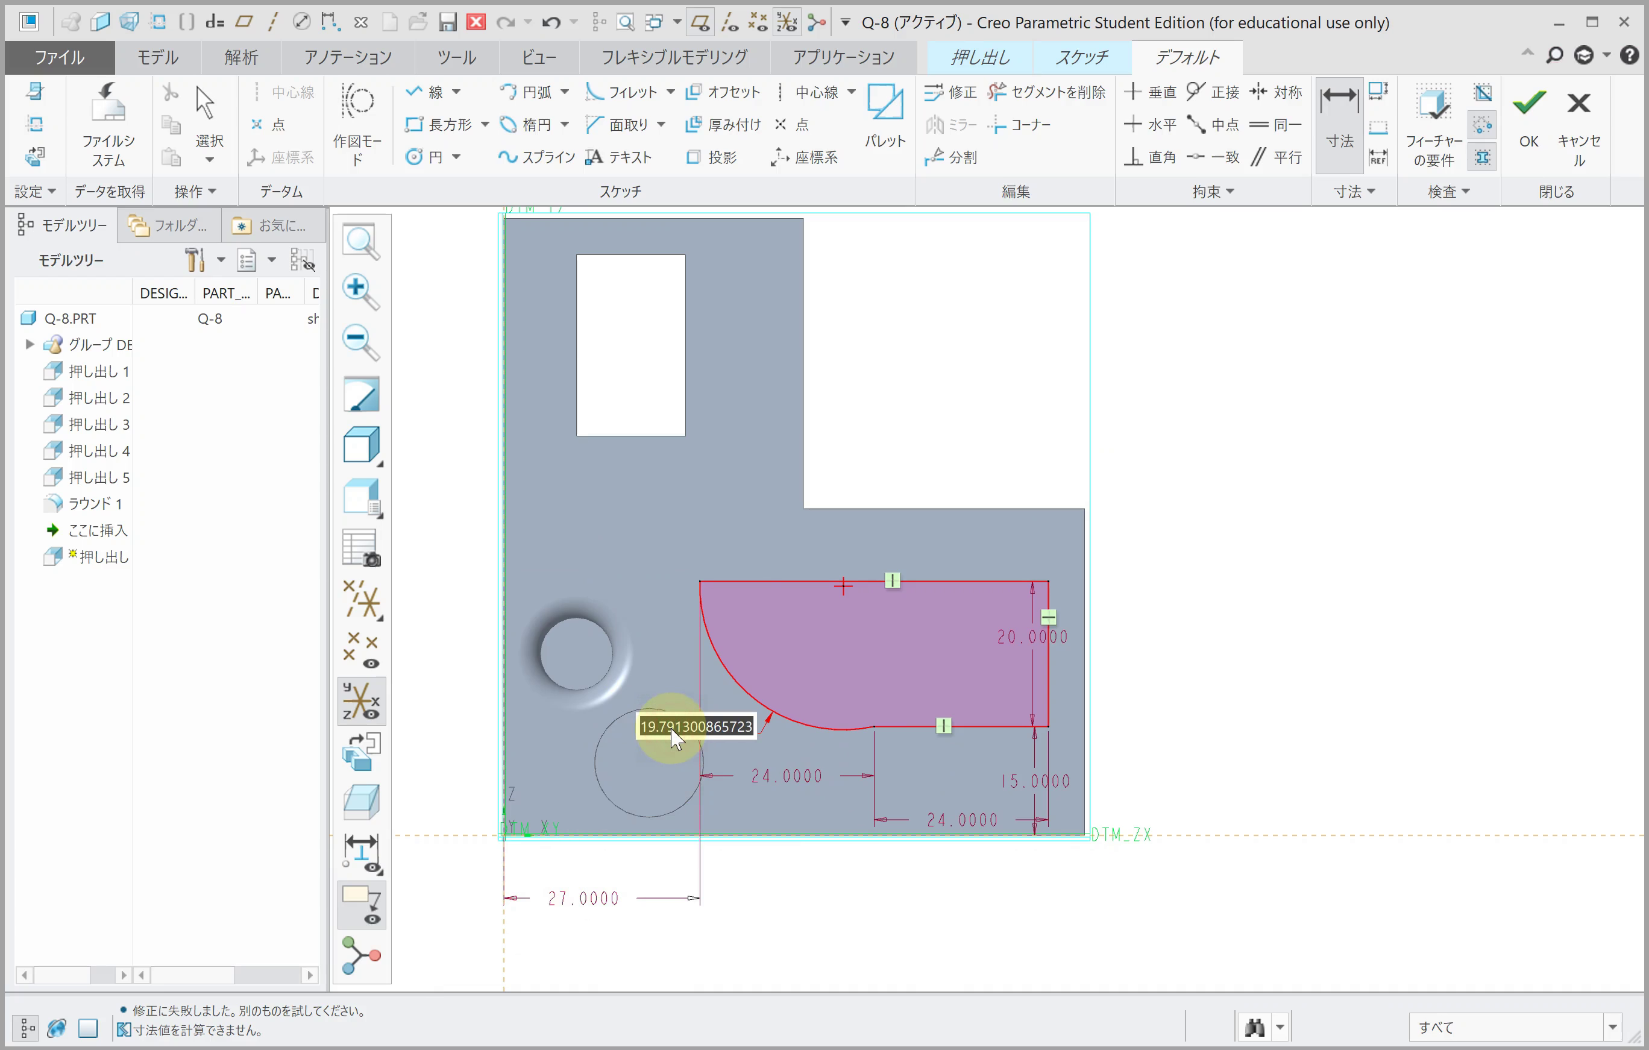
pyautogui.write('80')
pyautogui.press('Return')
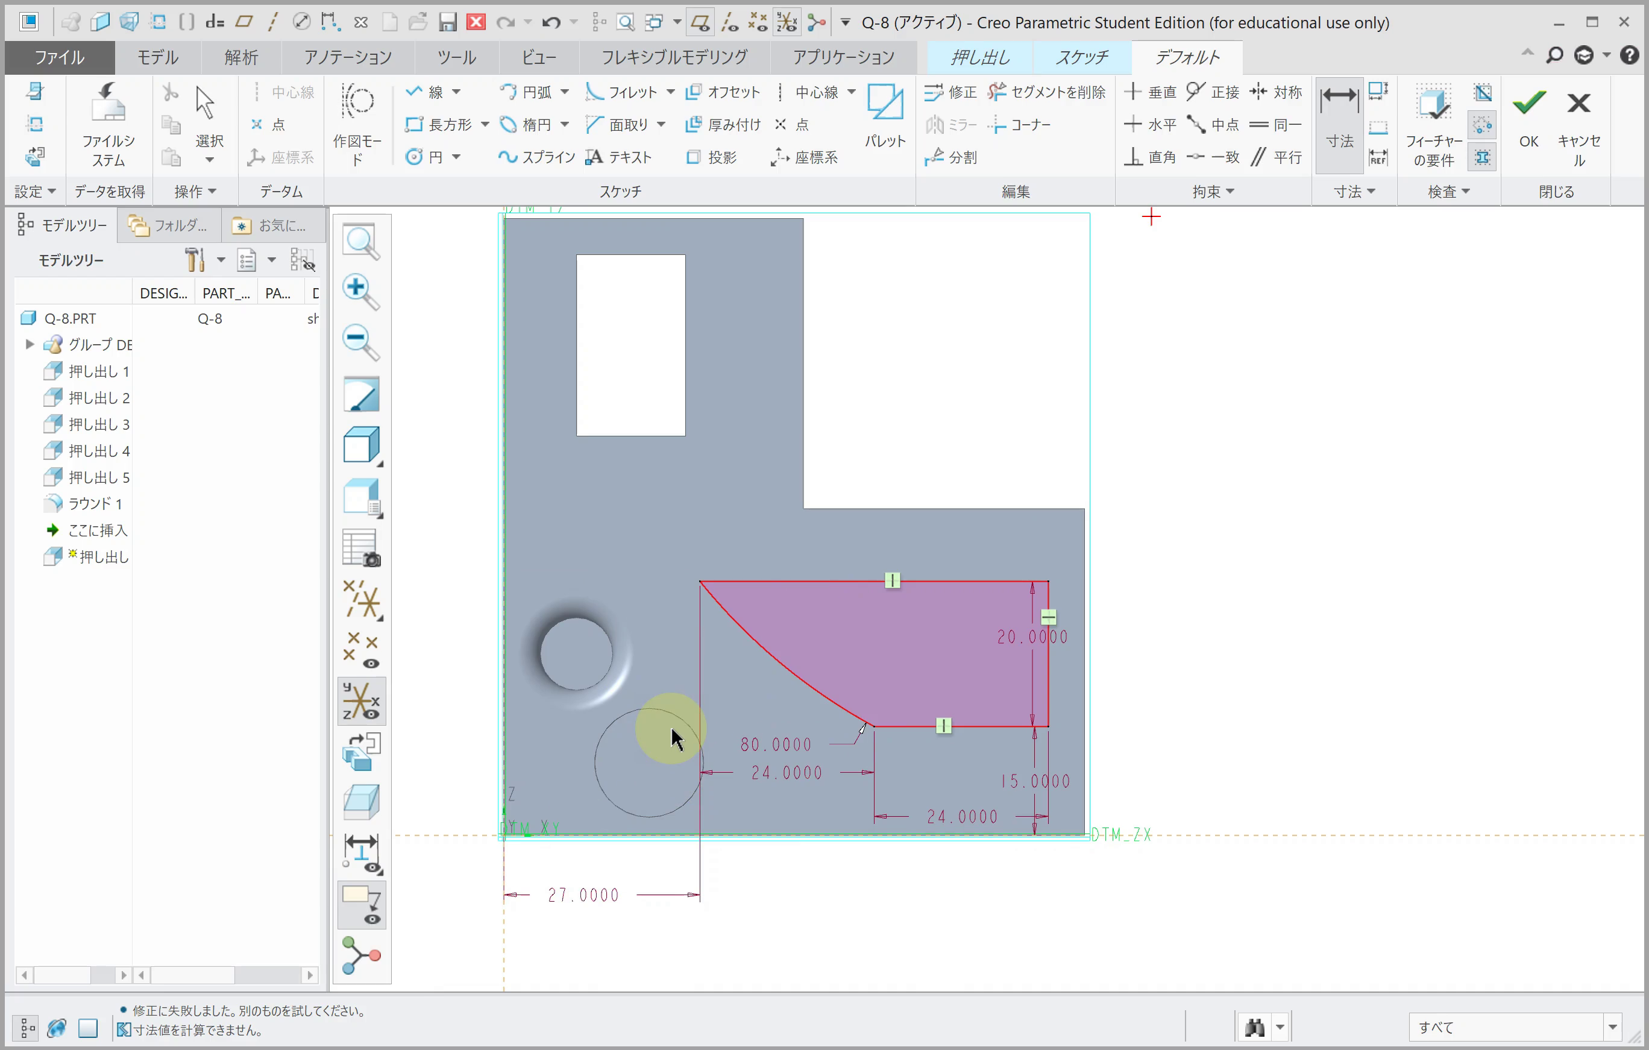
pyautogui.middleClick(672, 728)
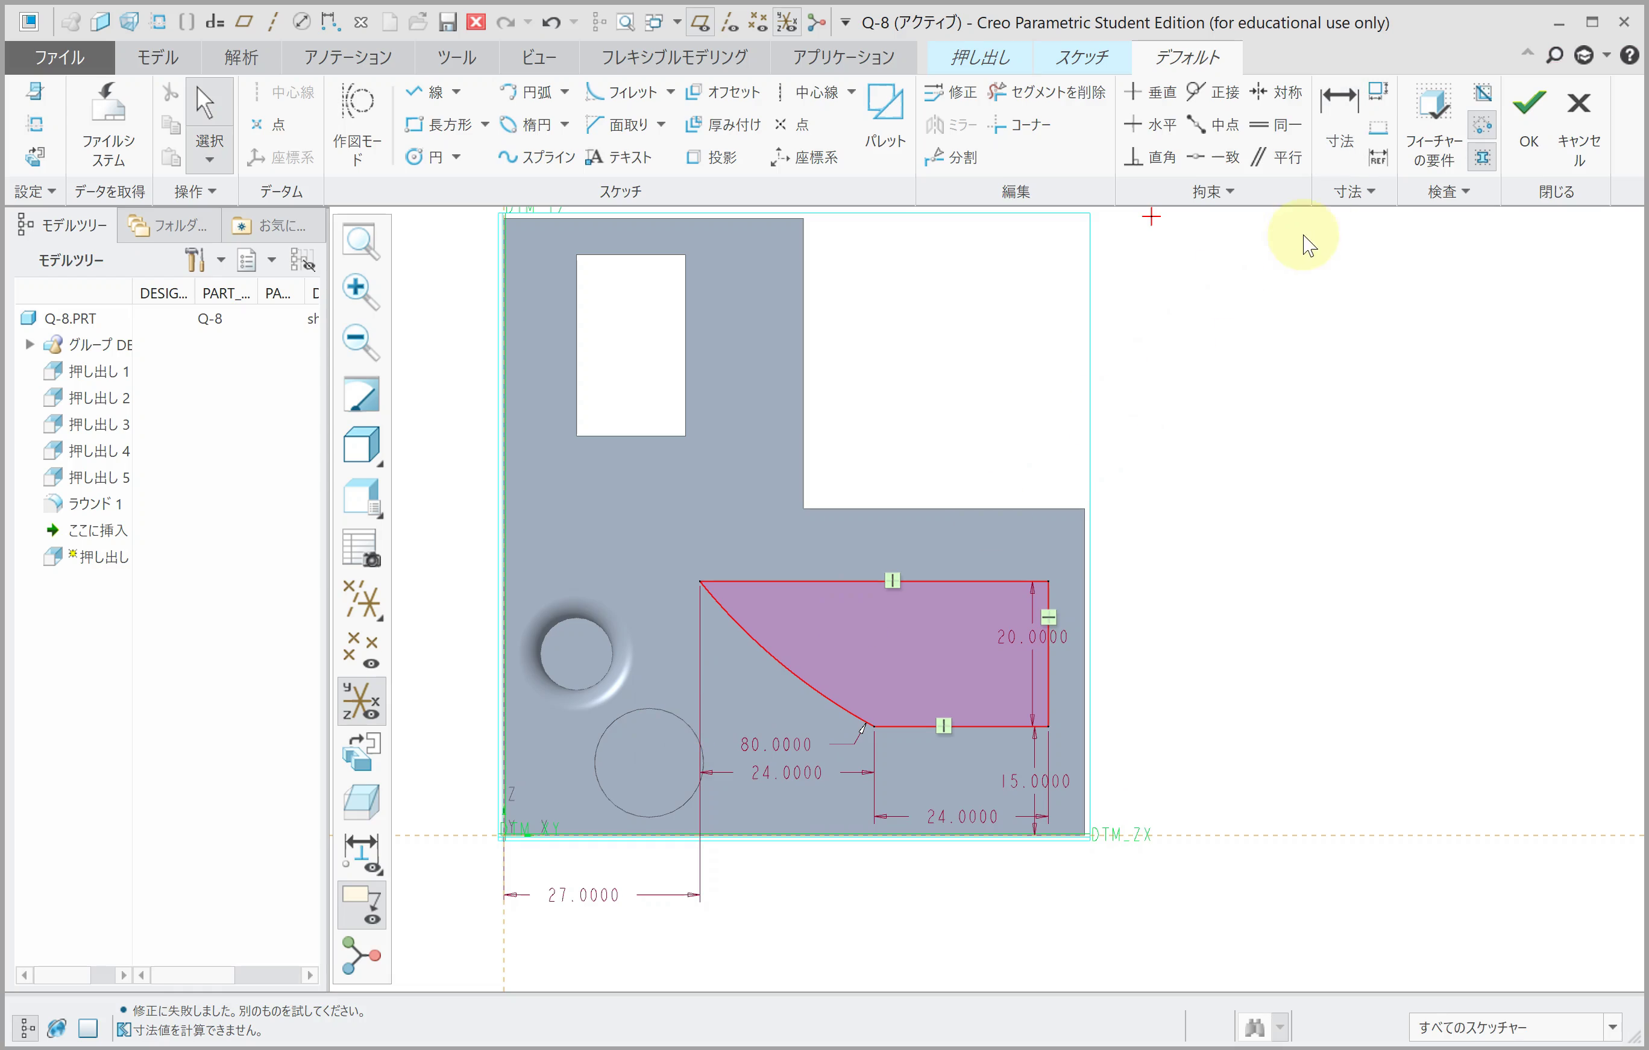
pyautogui.click(1518, 143)
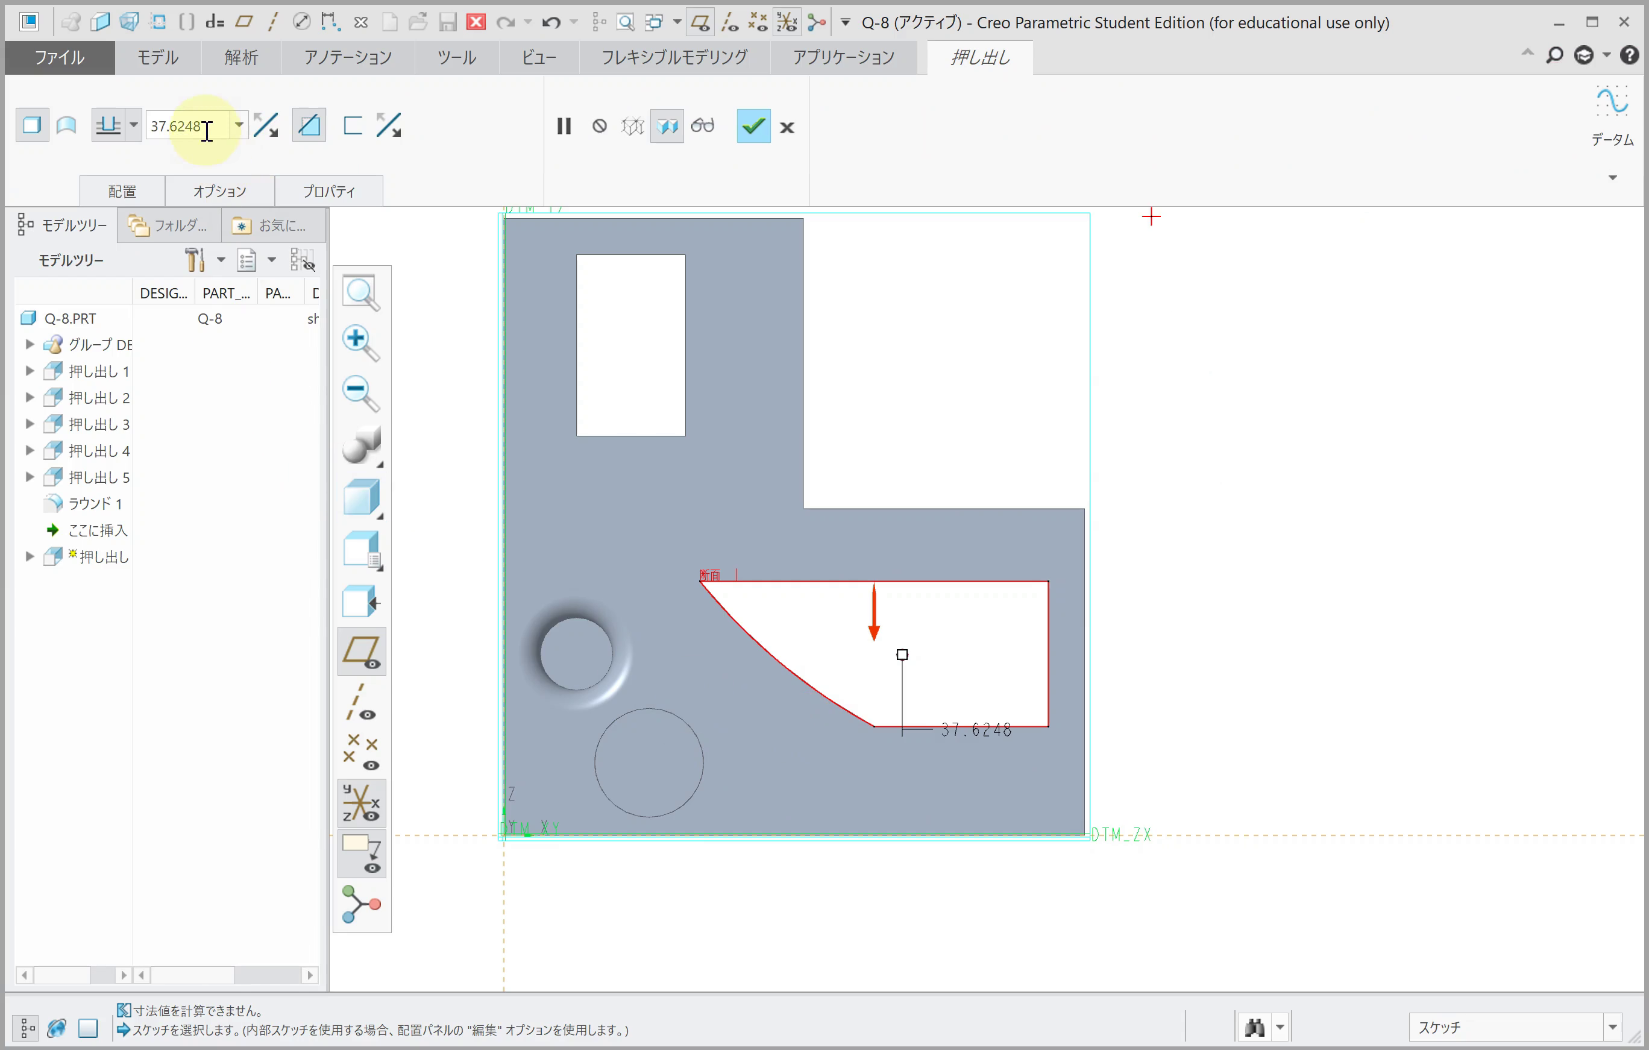
# Step: Extrude the curved-edged profile 35 deep as added material instead of a cut
pyautogui.write('35')
pyautogui.press('Return')
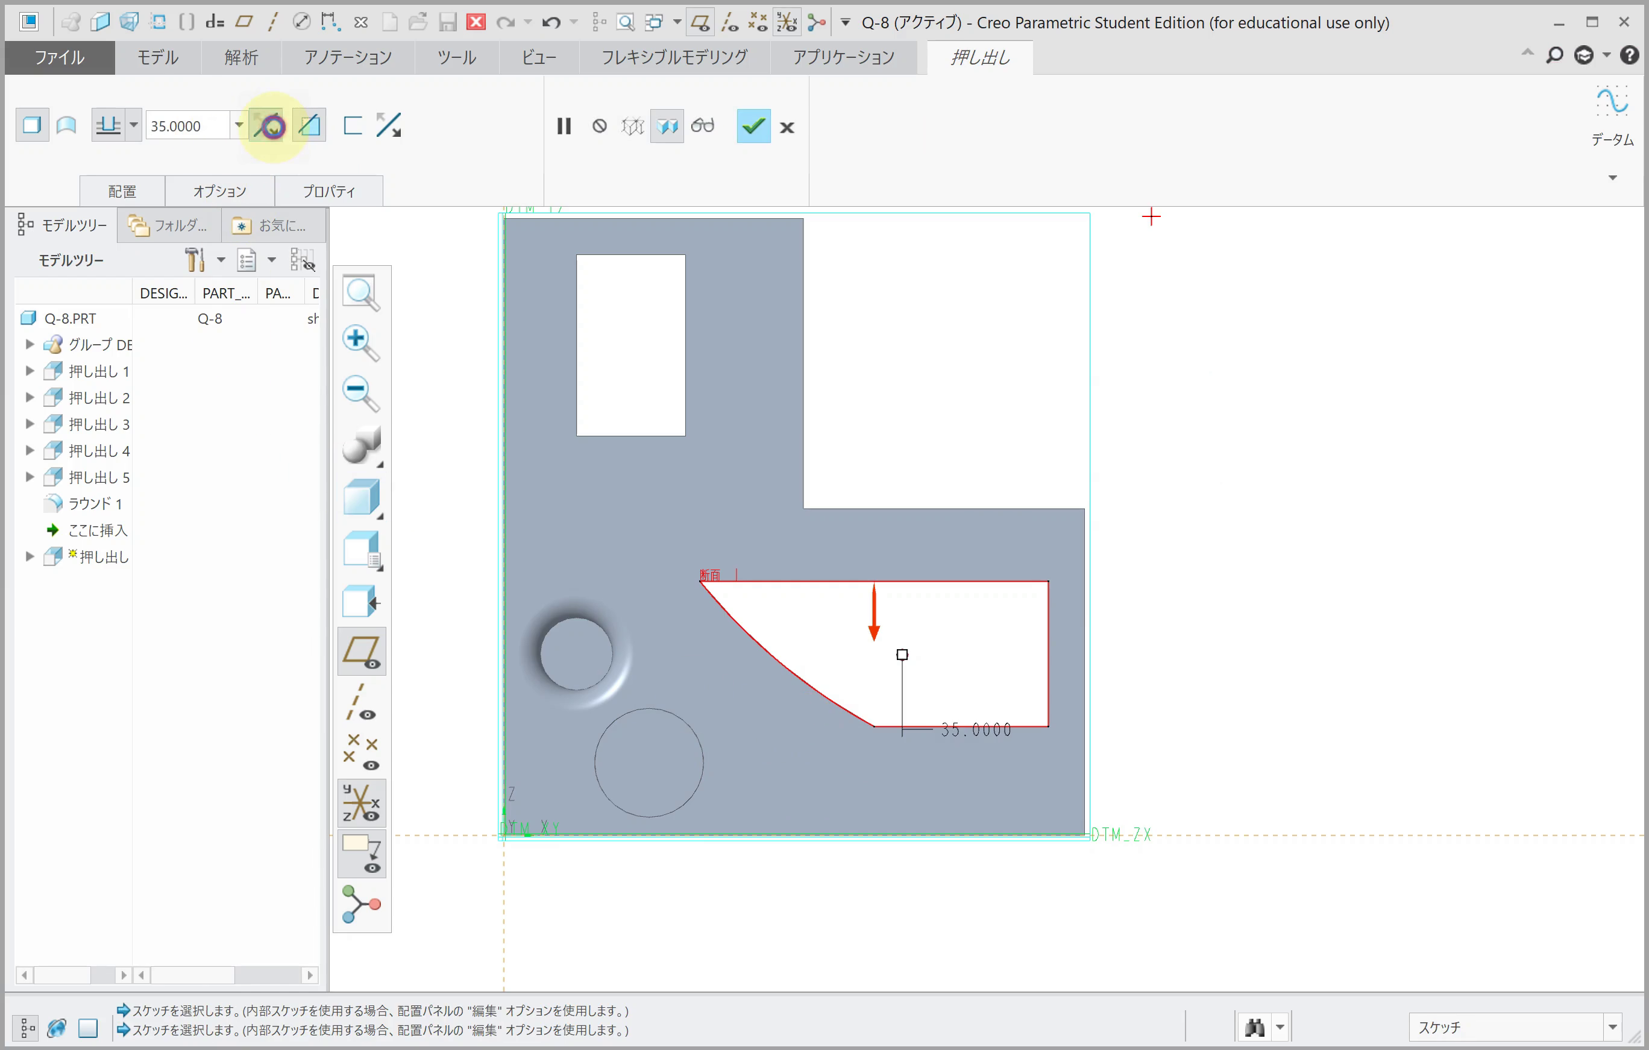
pyautogui.click(270, 126)
pyautogui.moveTo(652, 413); pyautogui.dragTo(631, 473, button='middle')
pyautogui.middleClick(629, 472)
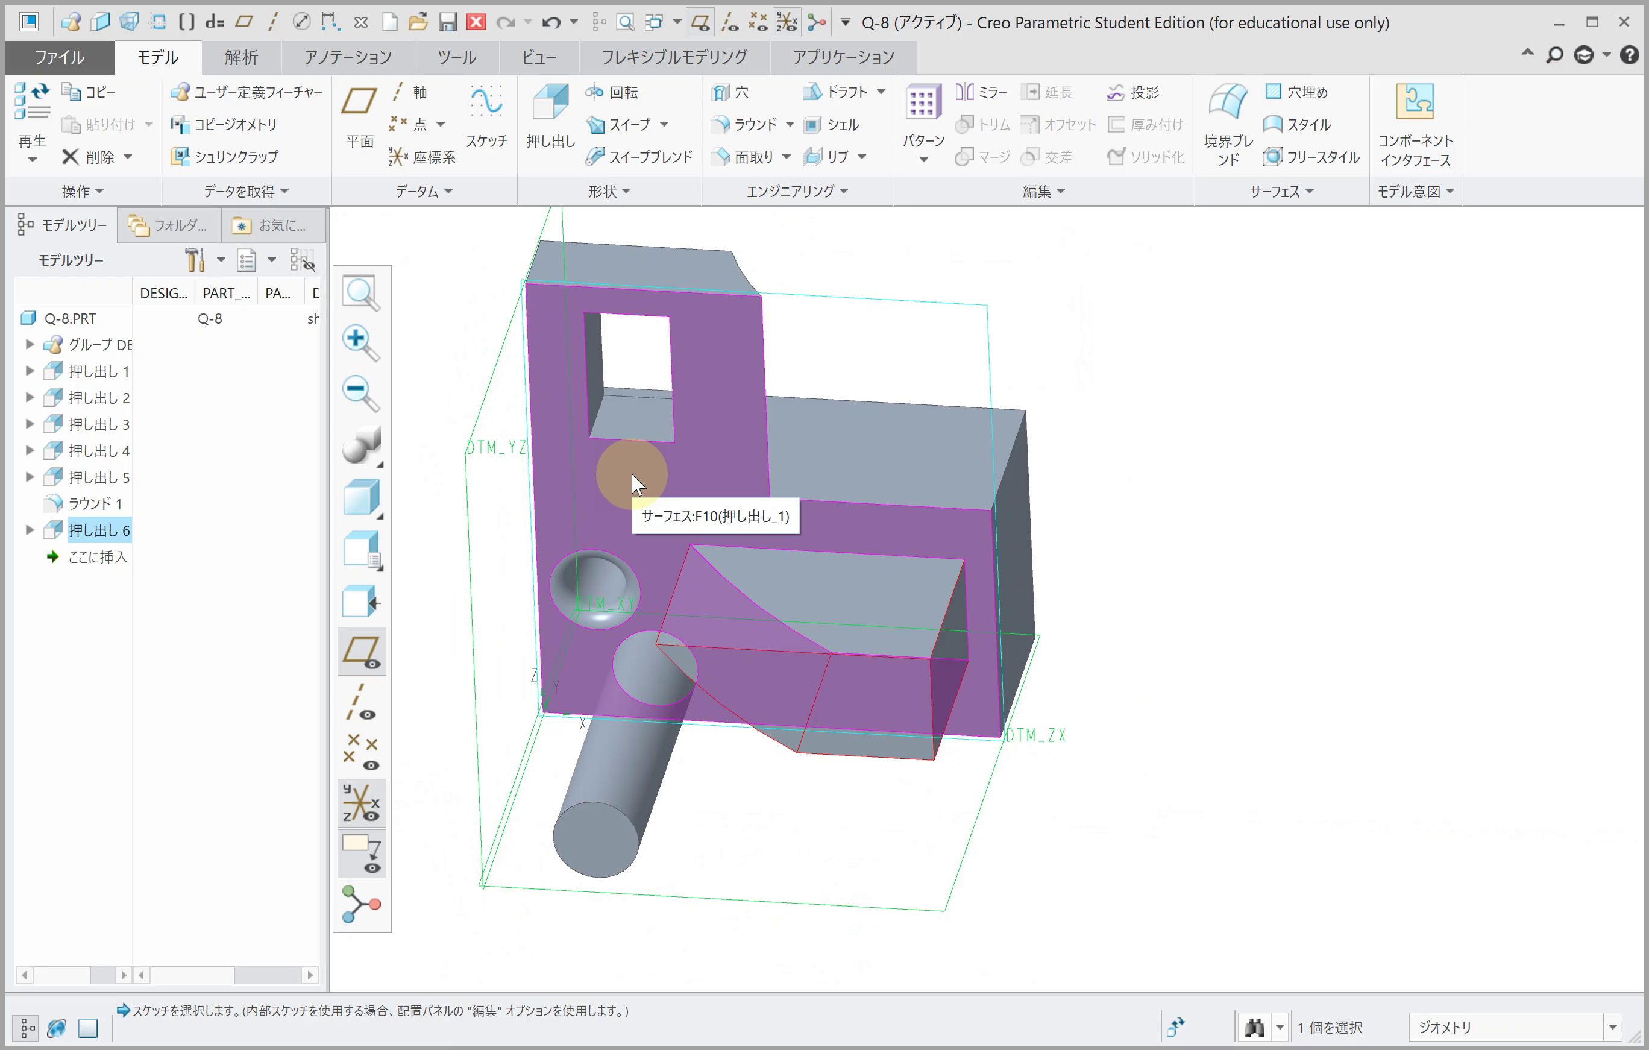
# Step: Calculate Q-8's mass properties: volume 1.7701589e+05 mm^3, mass 4.7794291e-01 kg
pyautogui.click(267, 64)
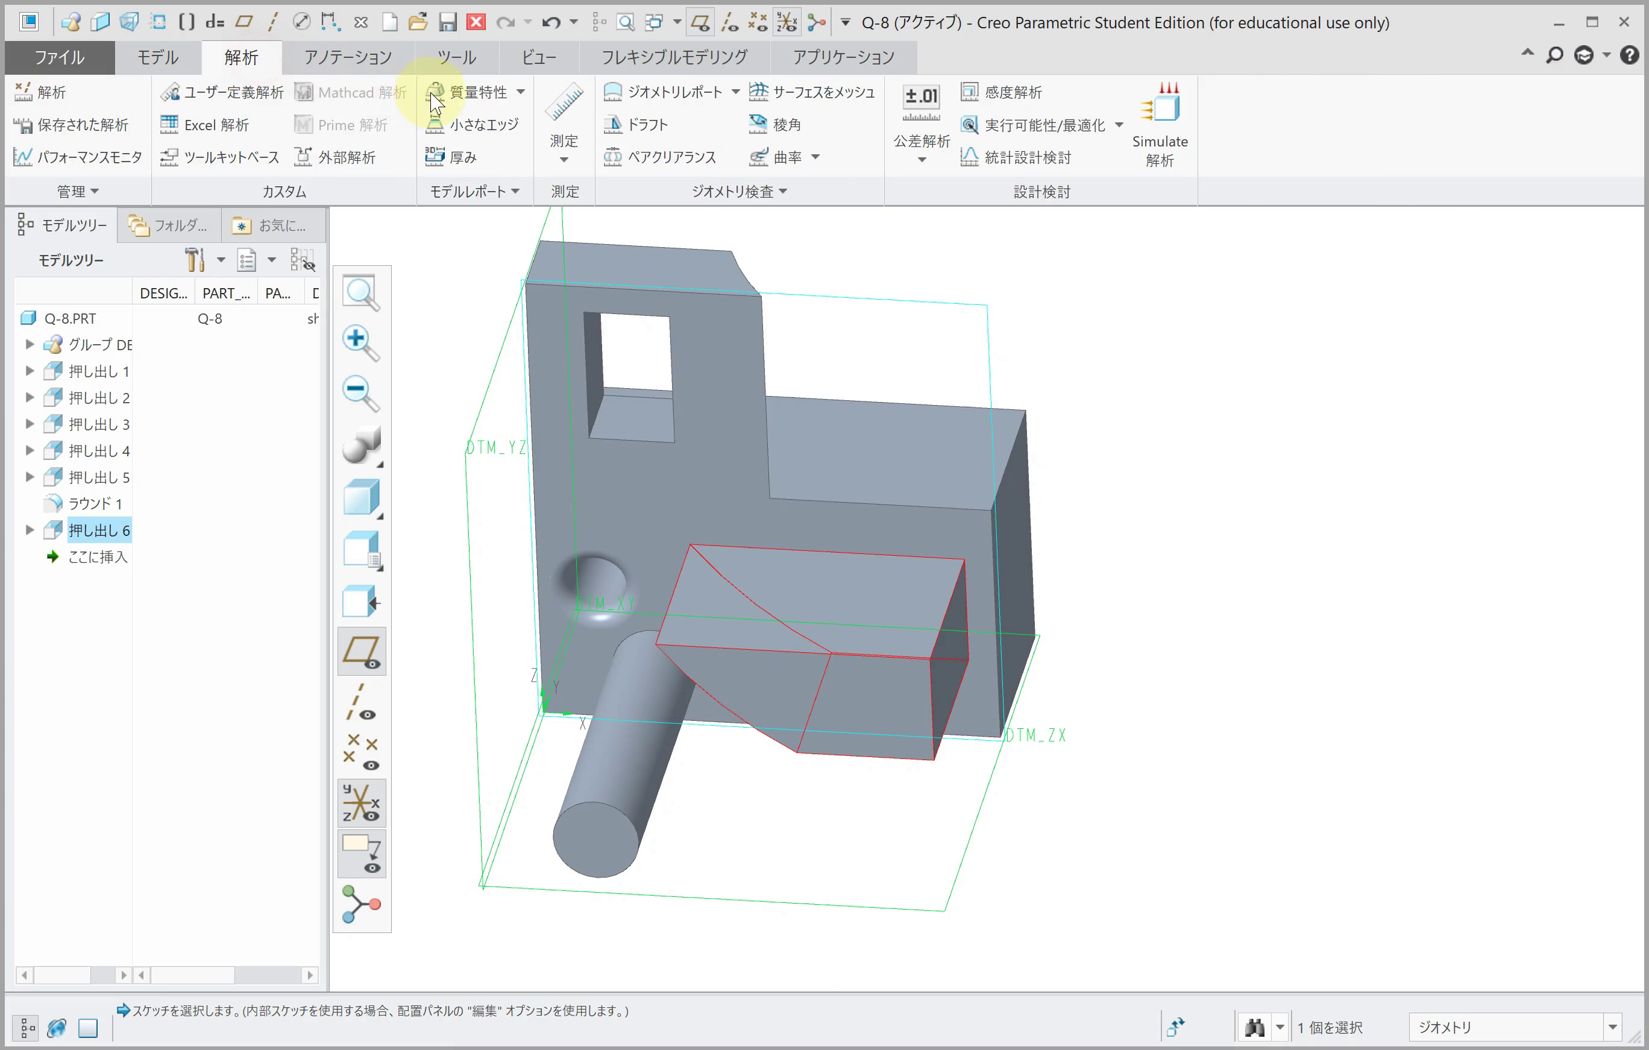
pyautogui.click(451, 92)
pyautogui.click(1259, 863)
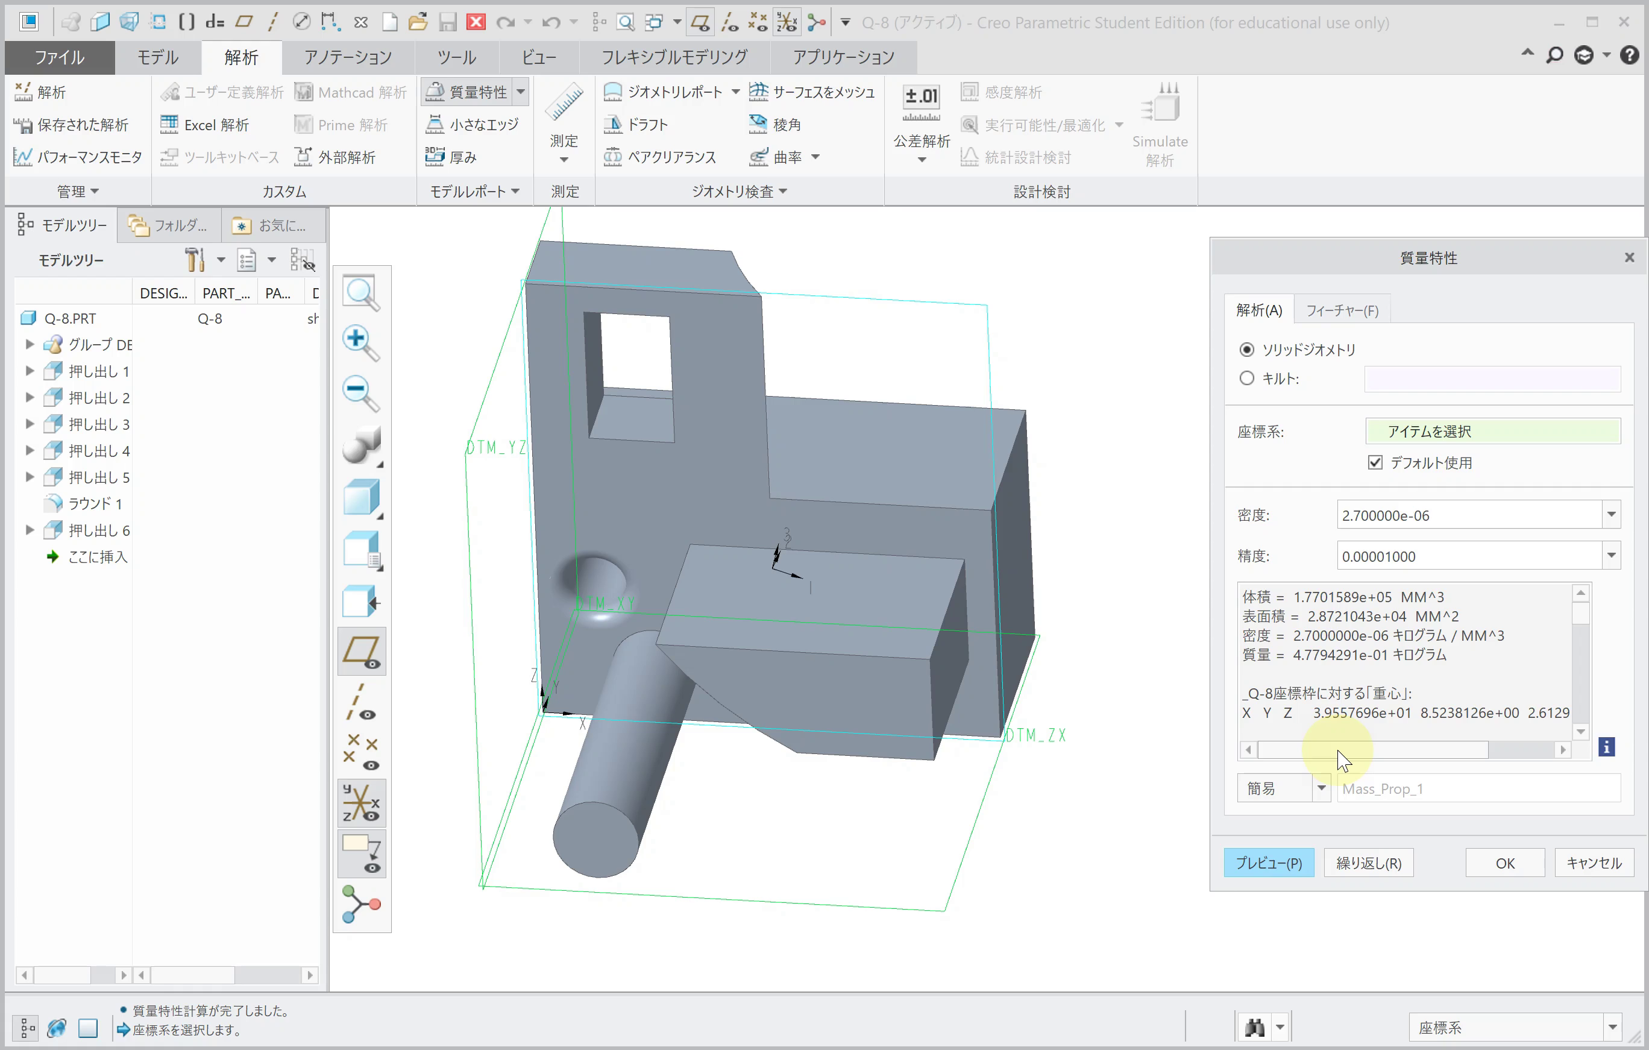
pyautogui.moveTo(1337, 750); pyautogui.dragTo(1398, 746)
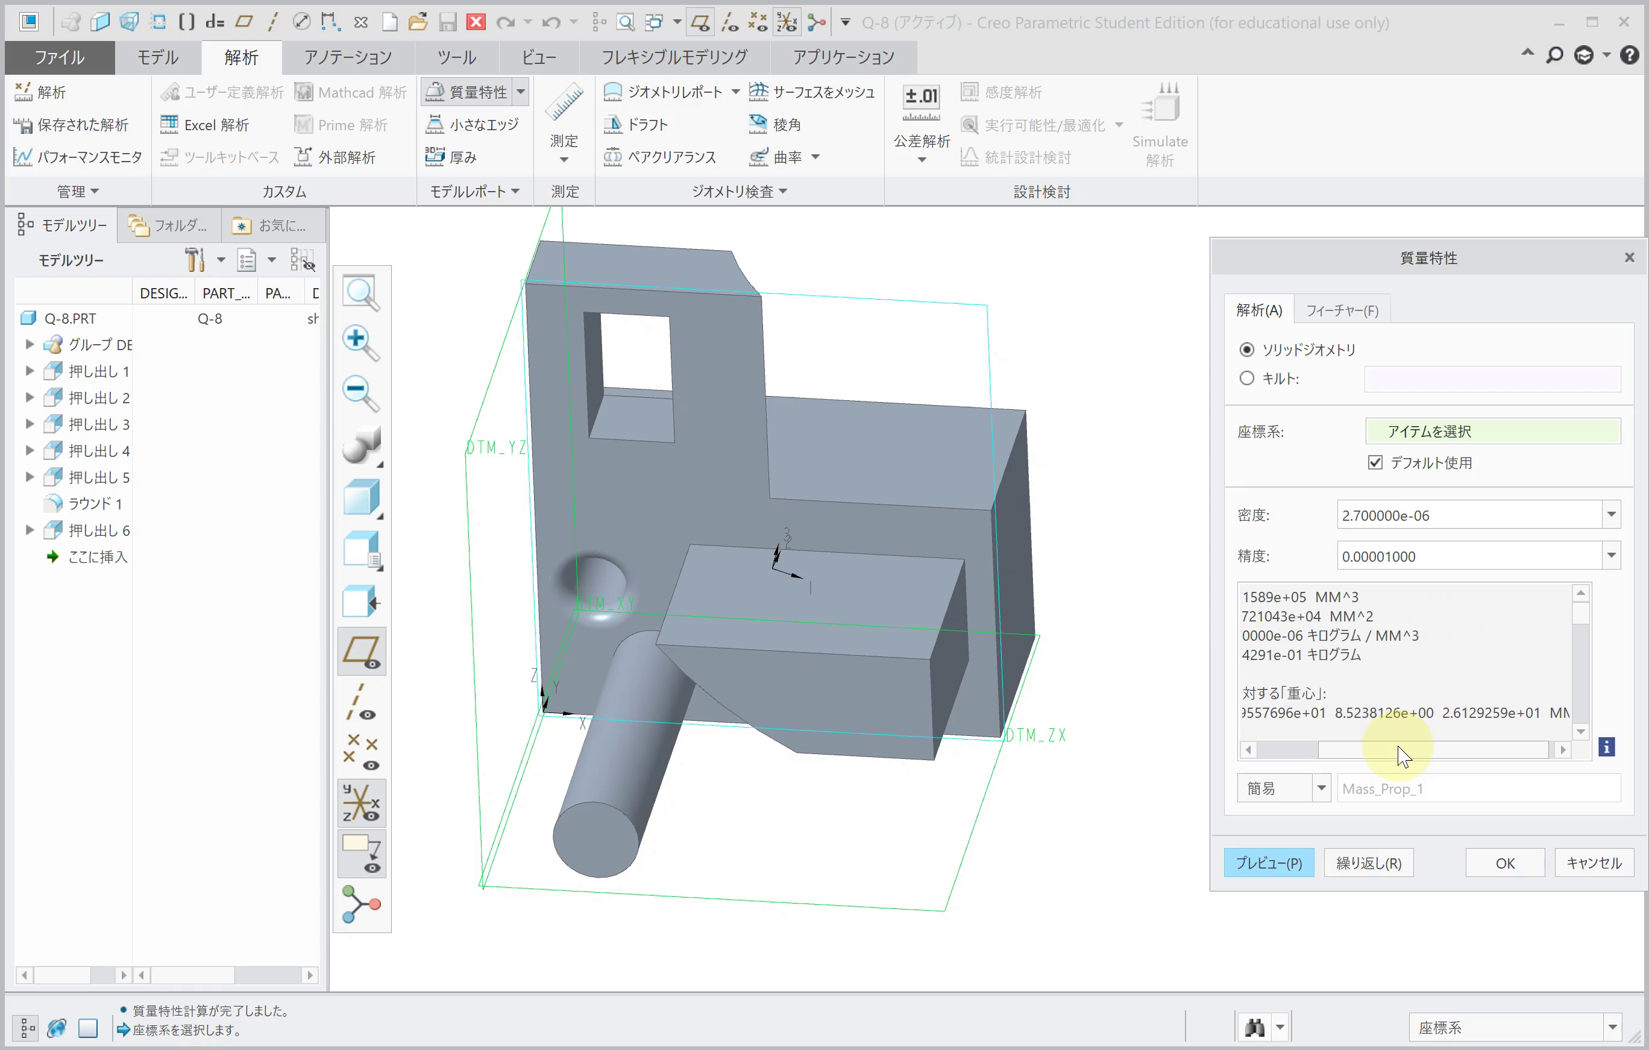
pyautogui.click(1471, 864)
# Step: Save Q-8, create new part q-9, and sketch a new extrusion on DTM_XY
pyautogui.hotkey('ctrl', 's')
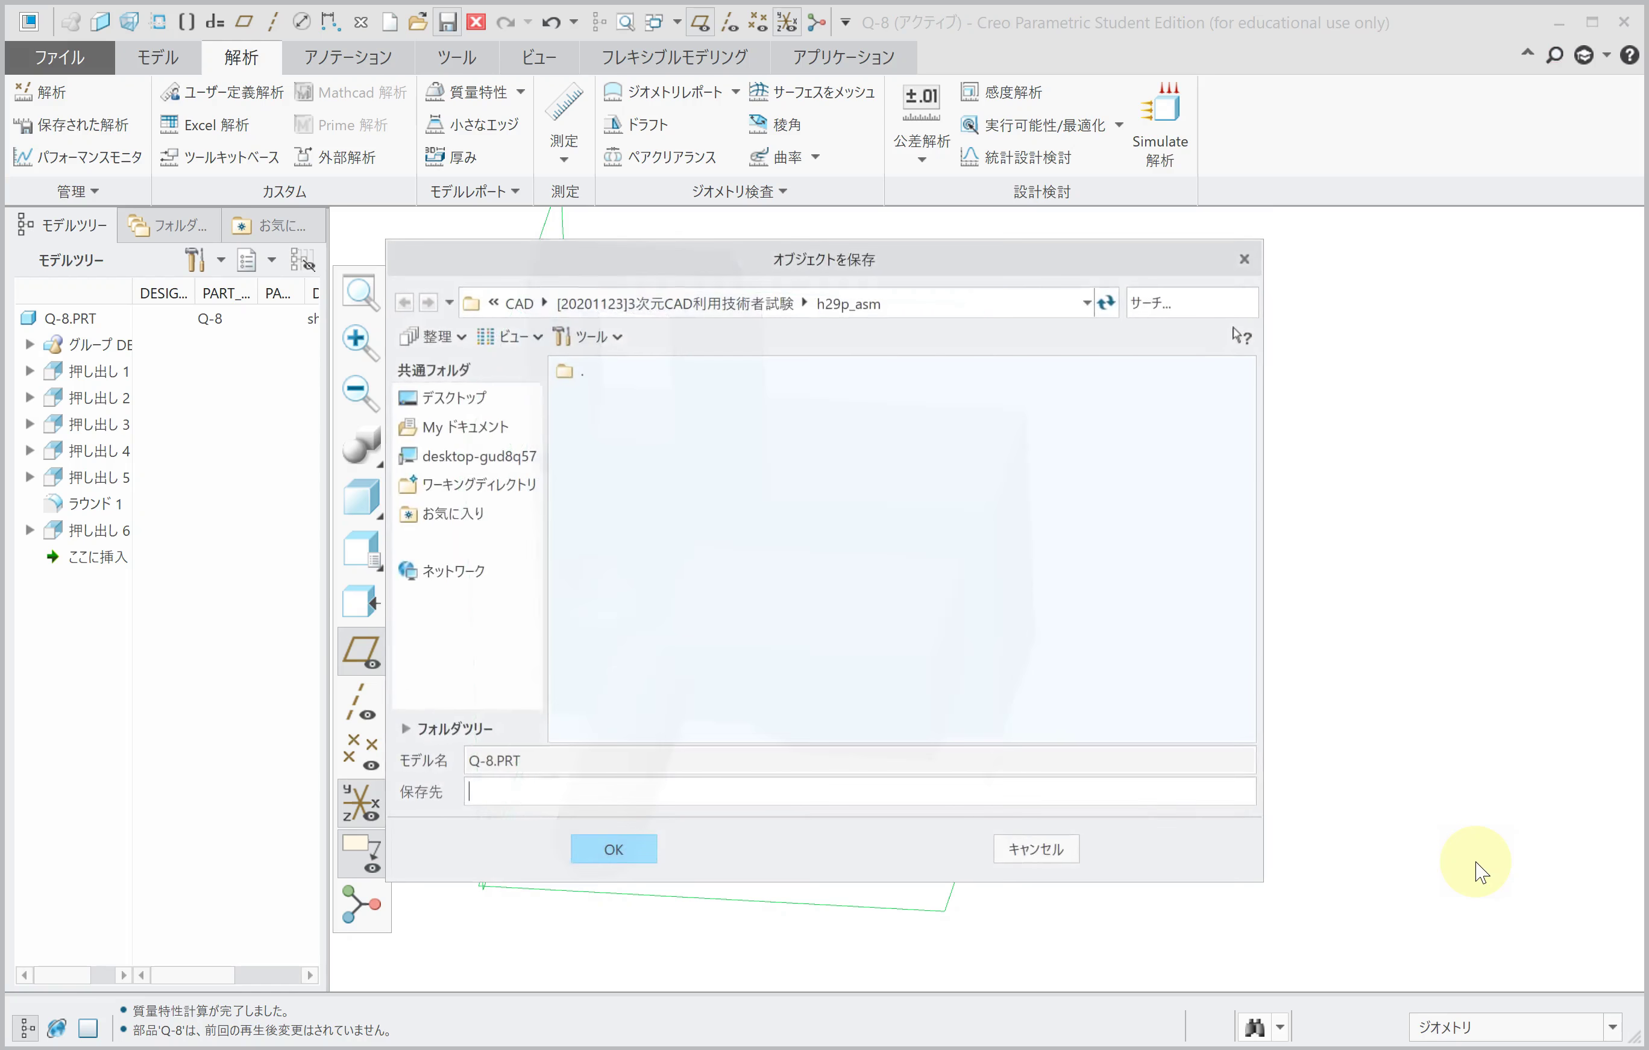
pyautogui.press('Return')
pyautogui.hotkey('ctrl', 'n')
pyautogui.write('q-9')
pyautogui.press('Return')
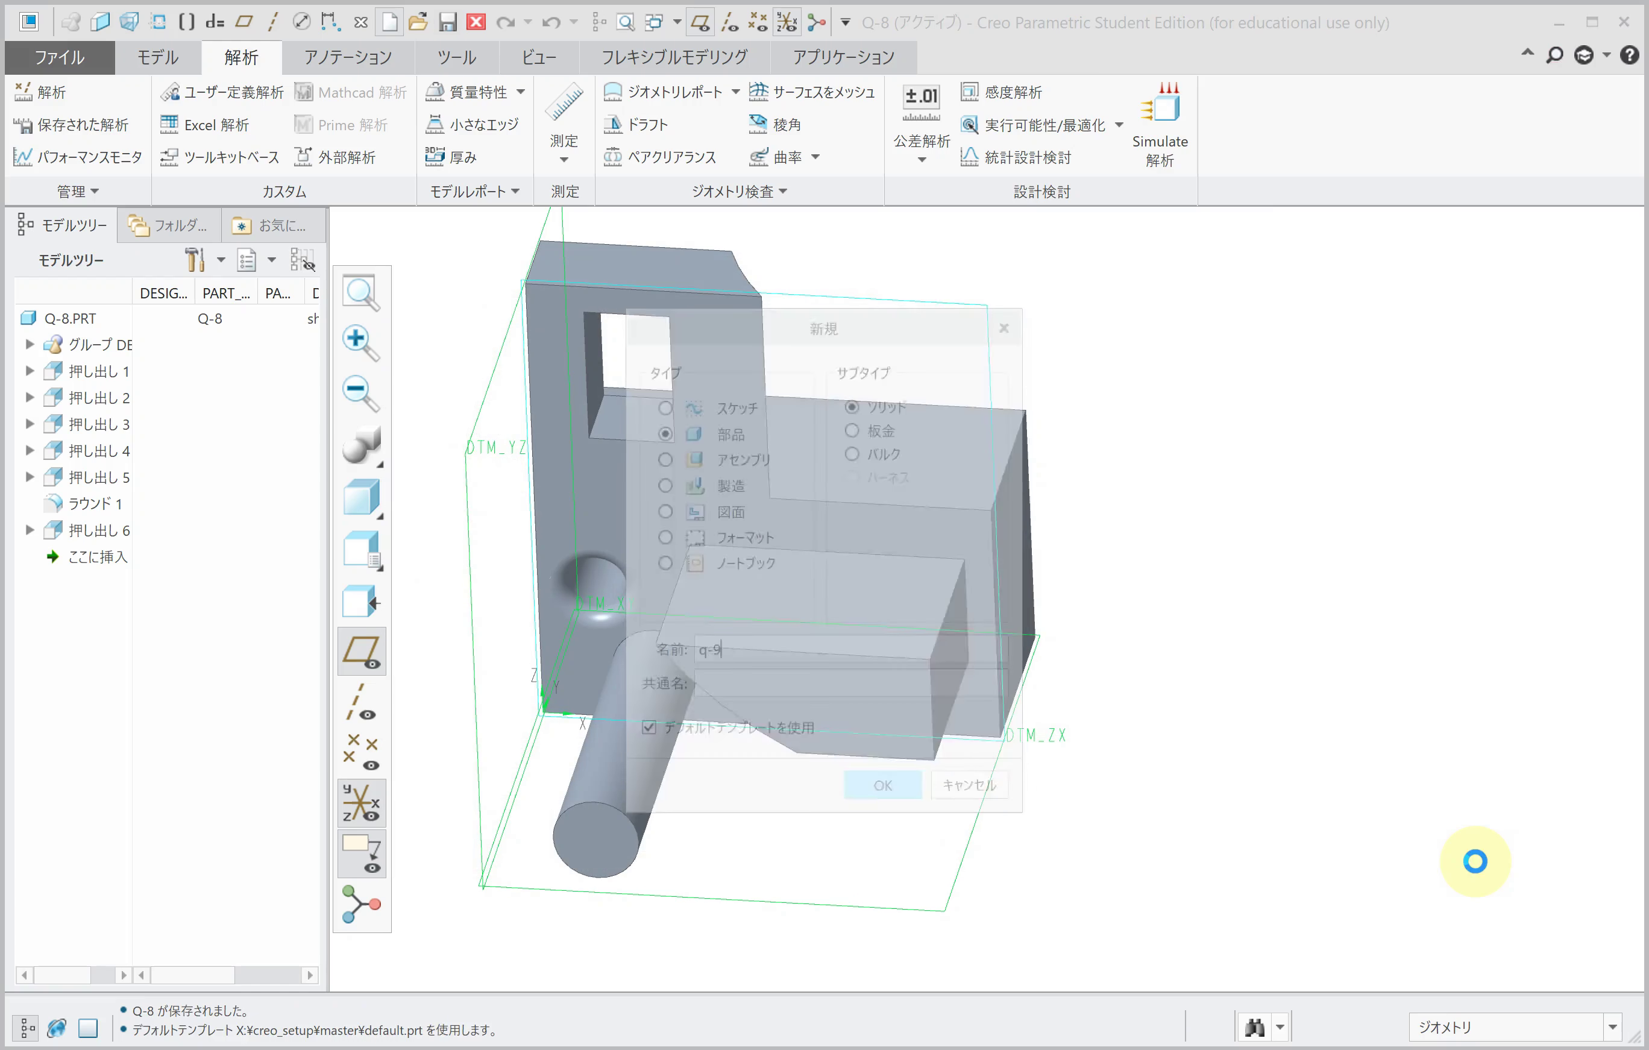
pyautogui.click(551, 118)
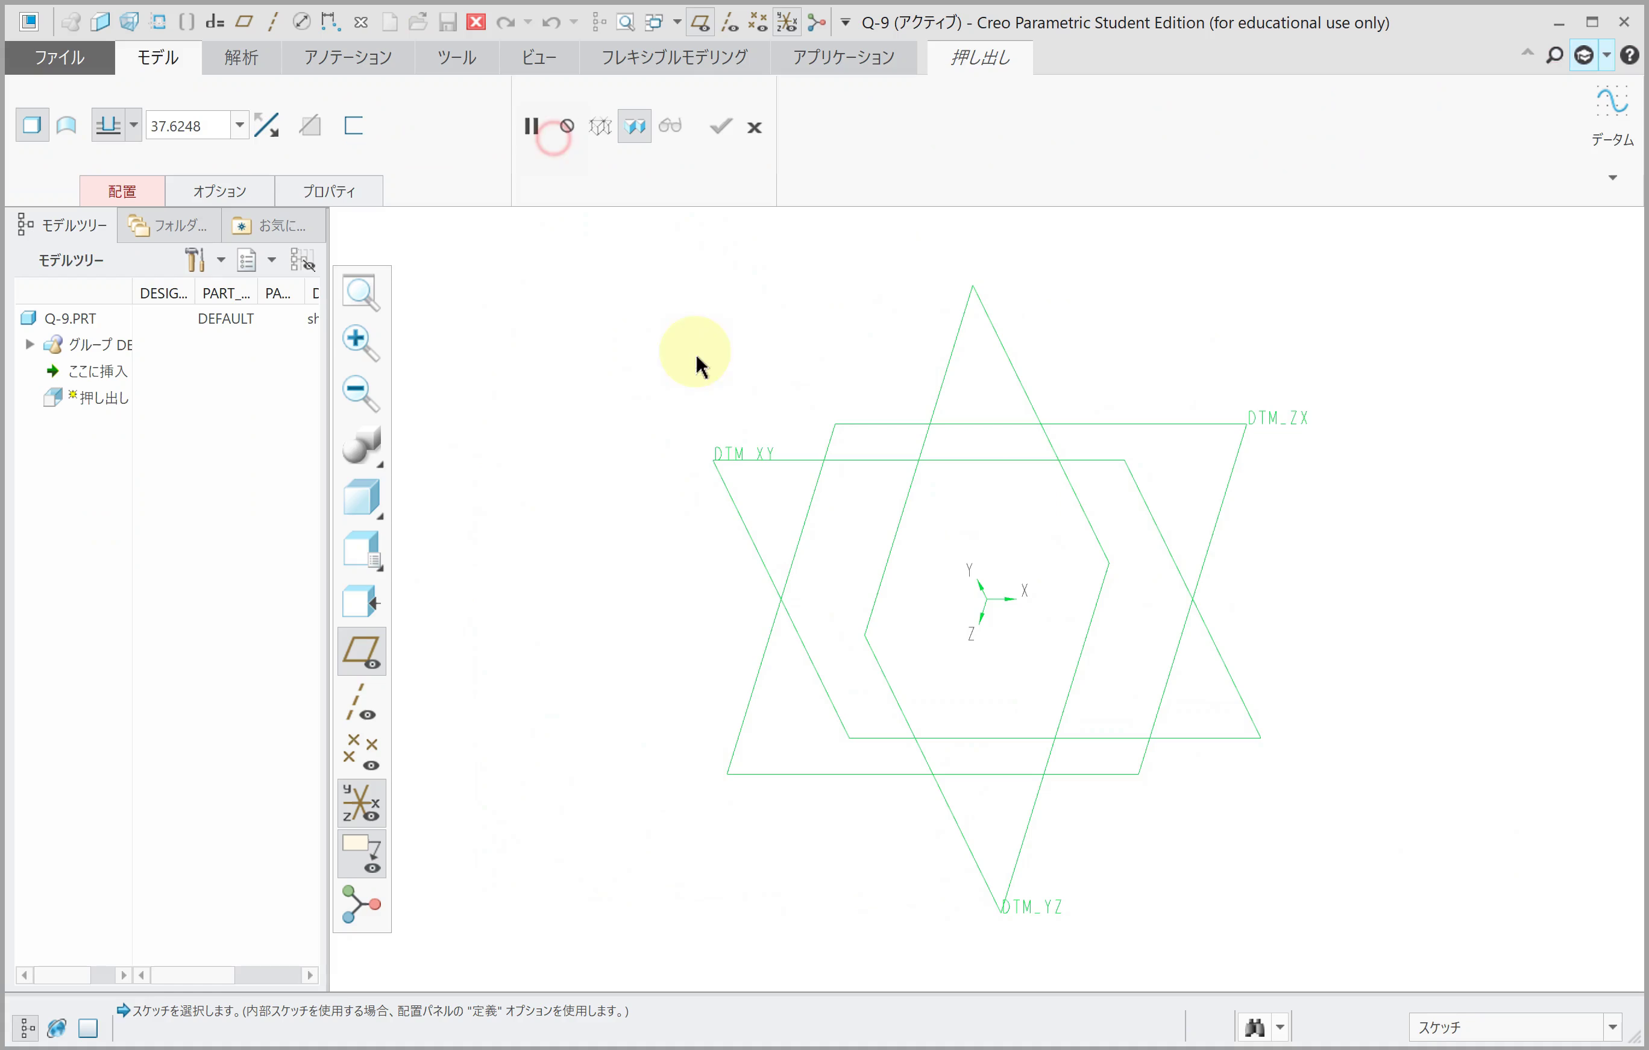
pyautogui.click(760, 454)
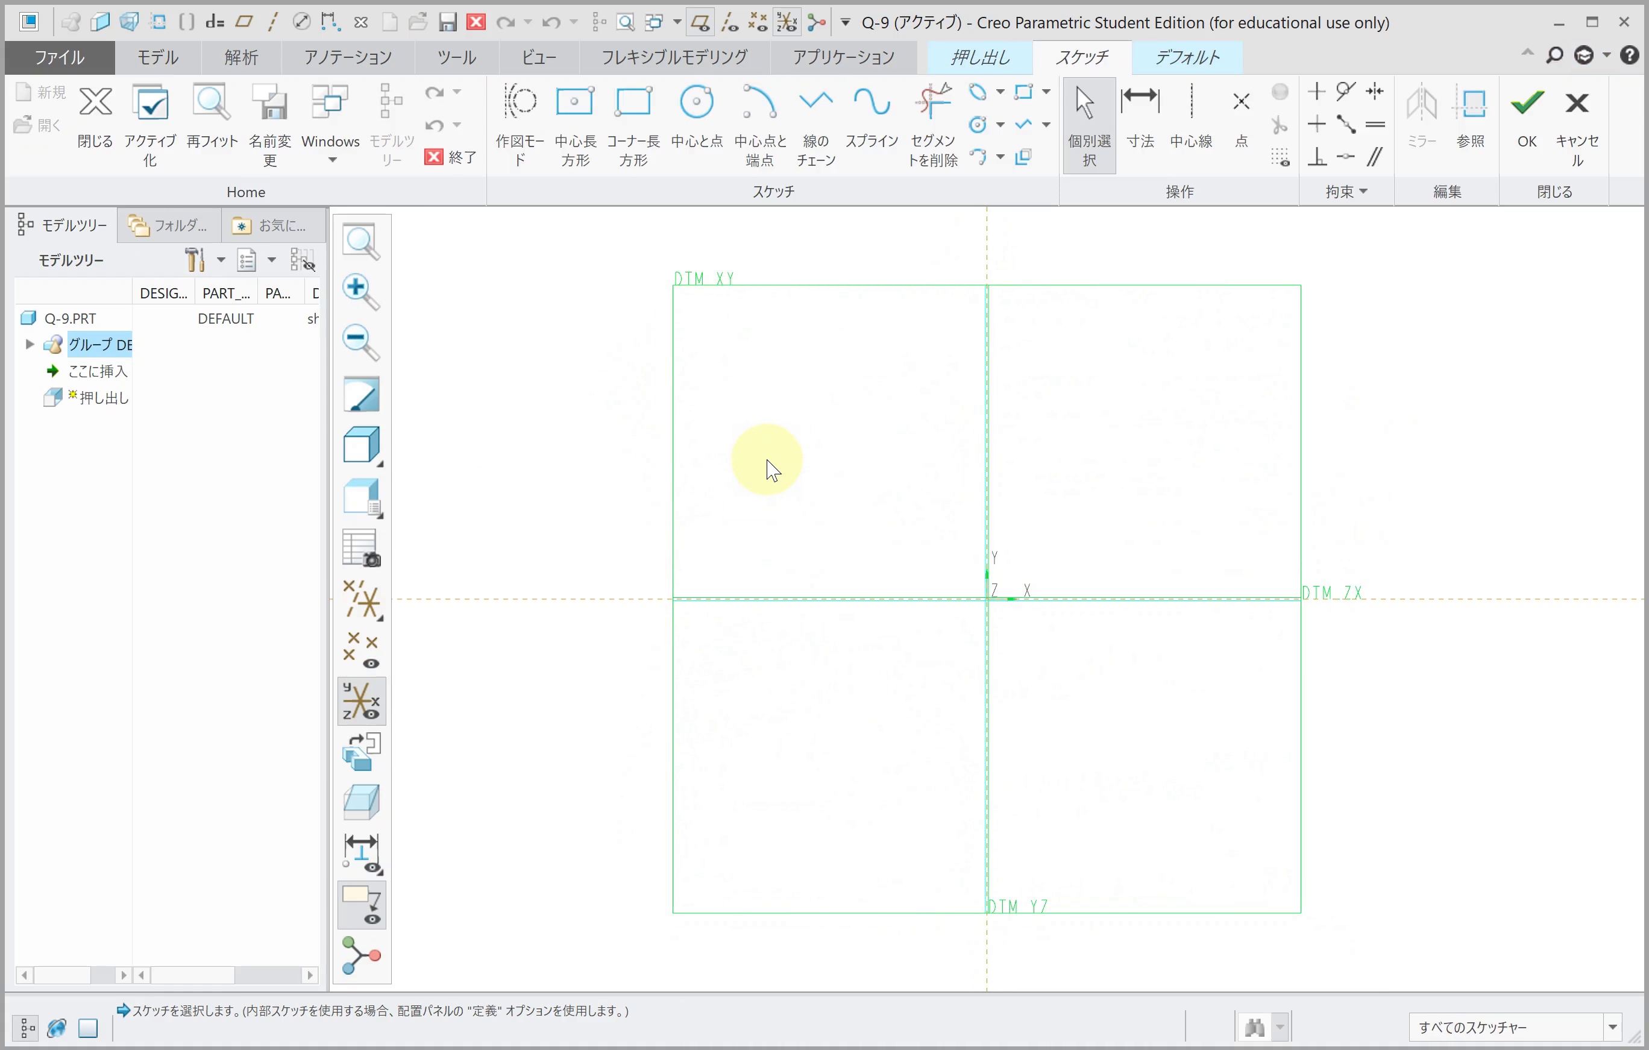
# Step: Sketch a corner rectangle from the origin sized 90 wide by 85 tall
pyautogui.click(633, 138)
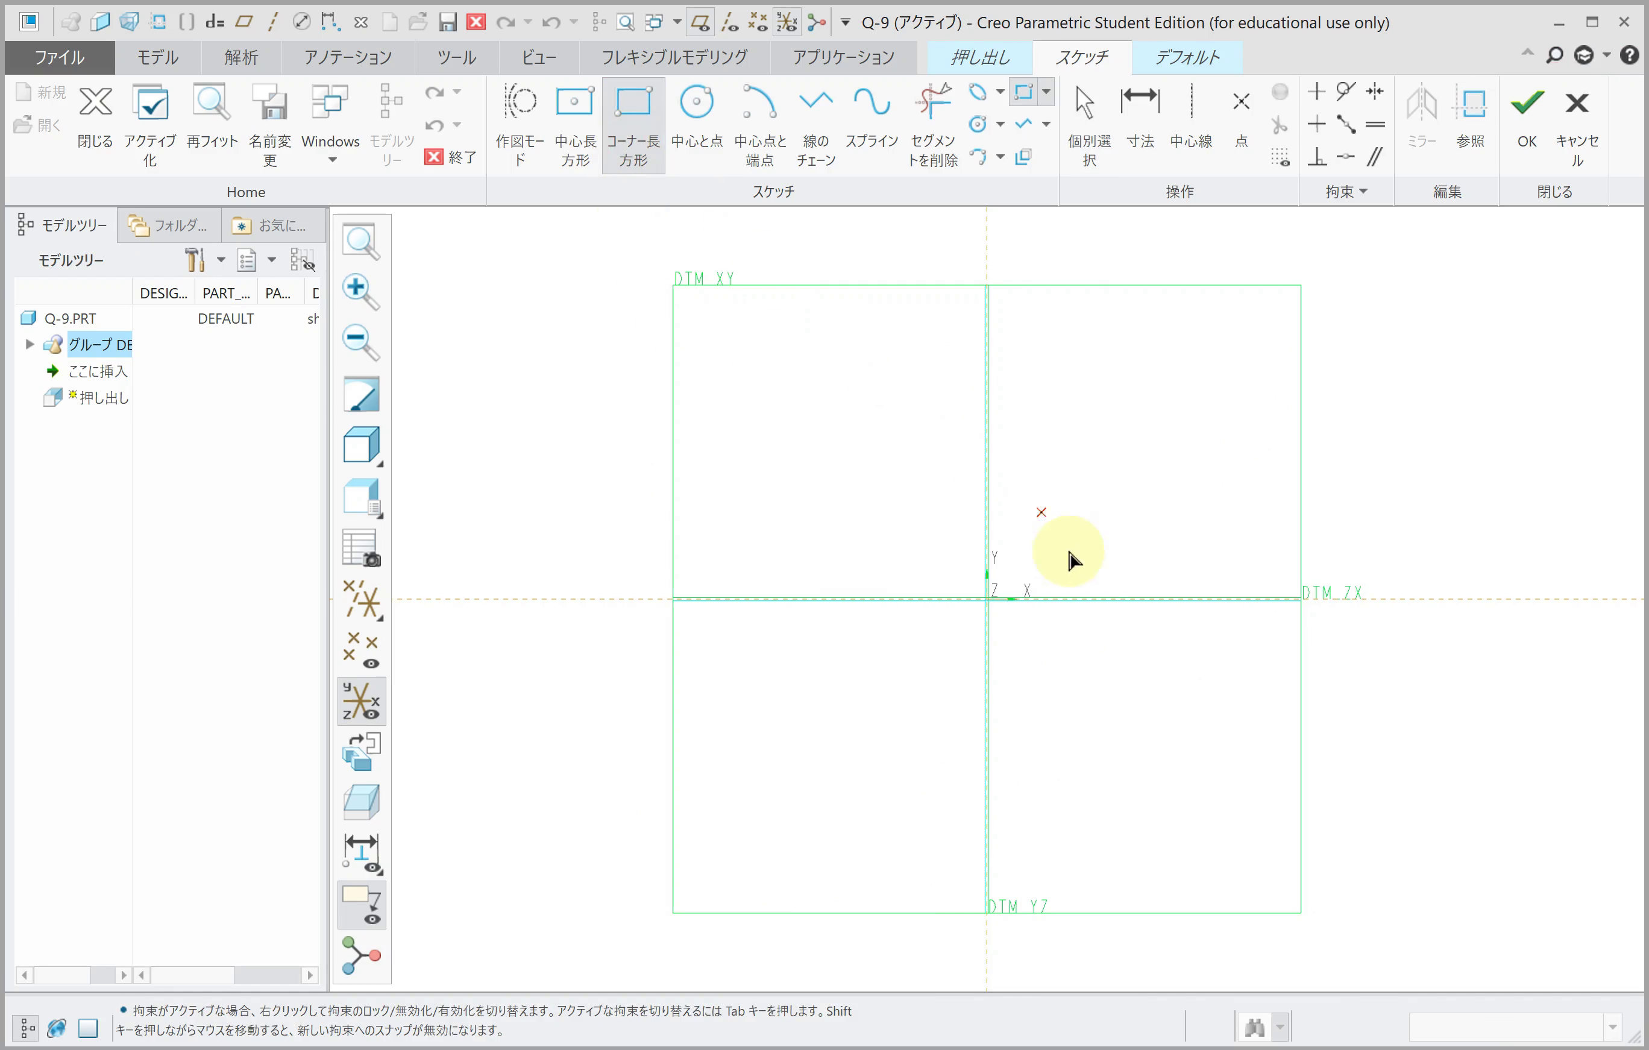
pyautogui.click(987, 598)
pyautogui.click(1266, 406)
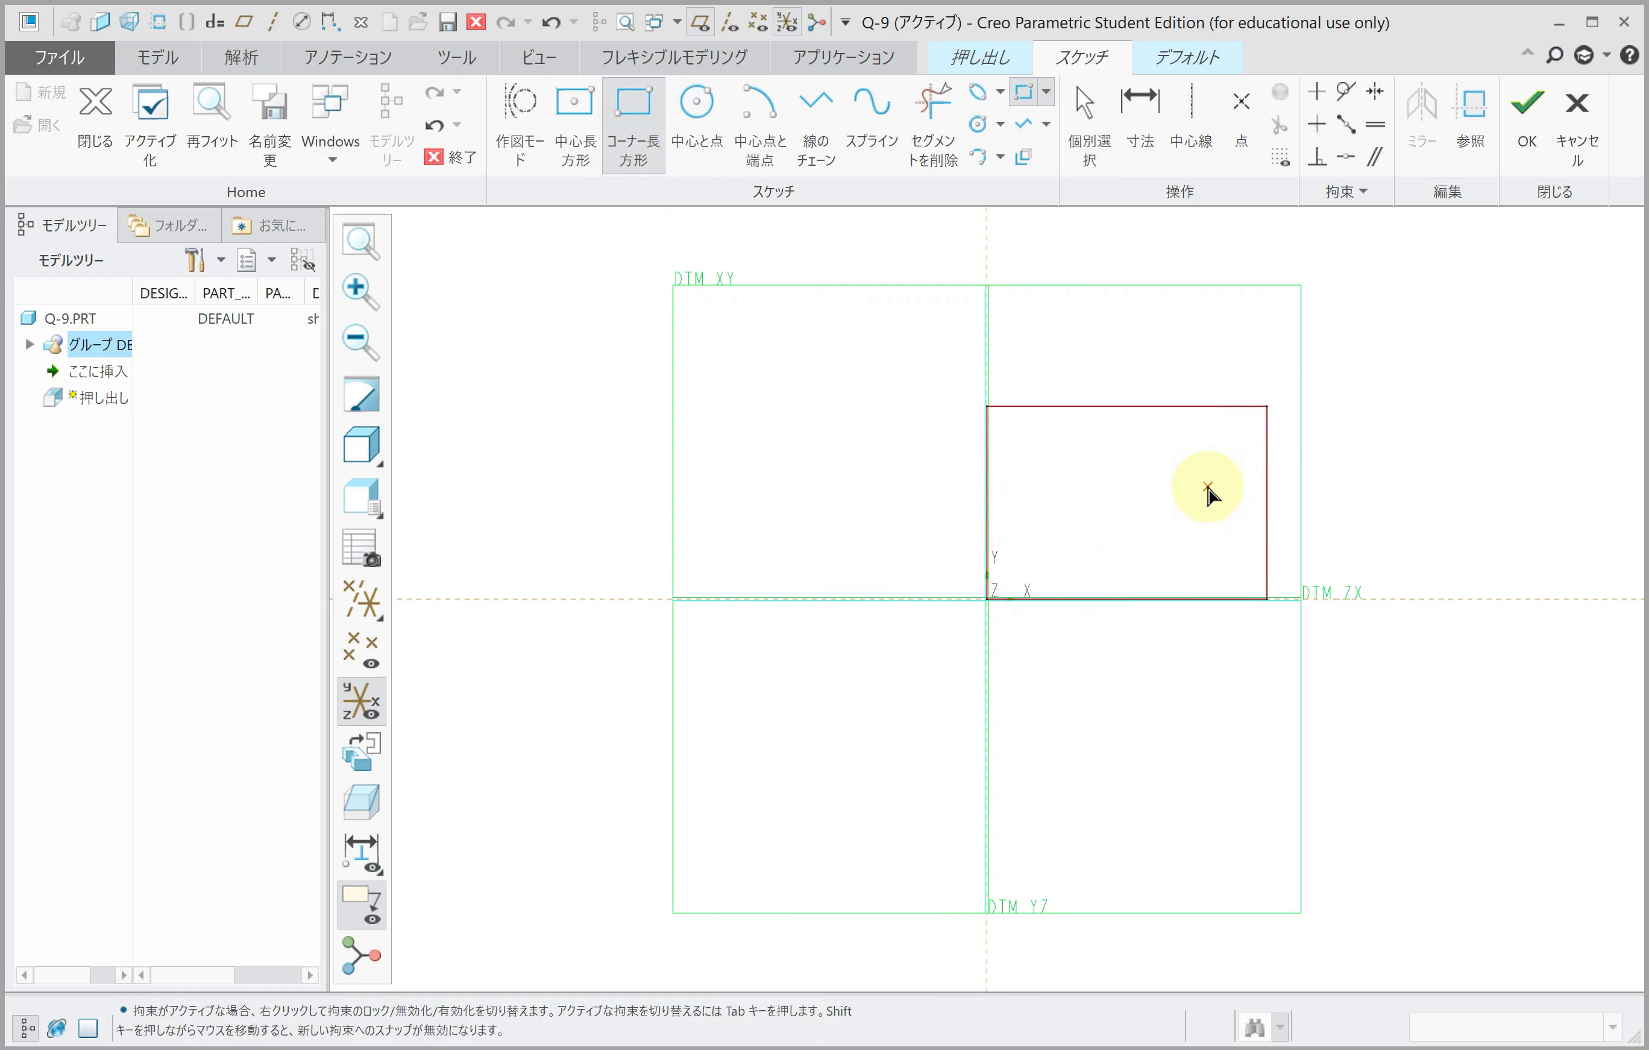
pyautogui.middleClick(1207, 488)
pyautogui.doubleClick(1264, 519)
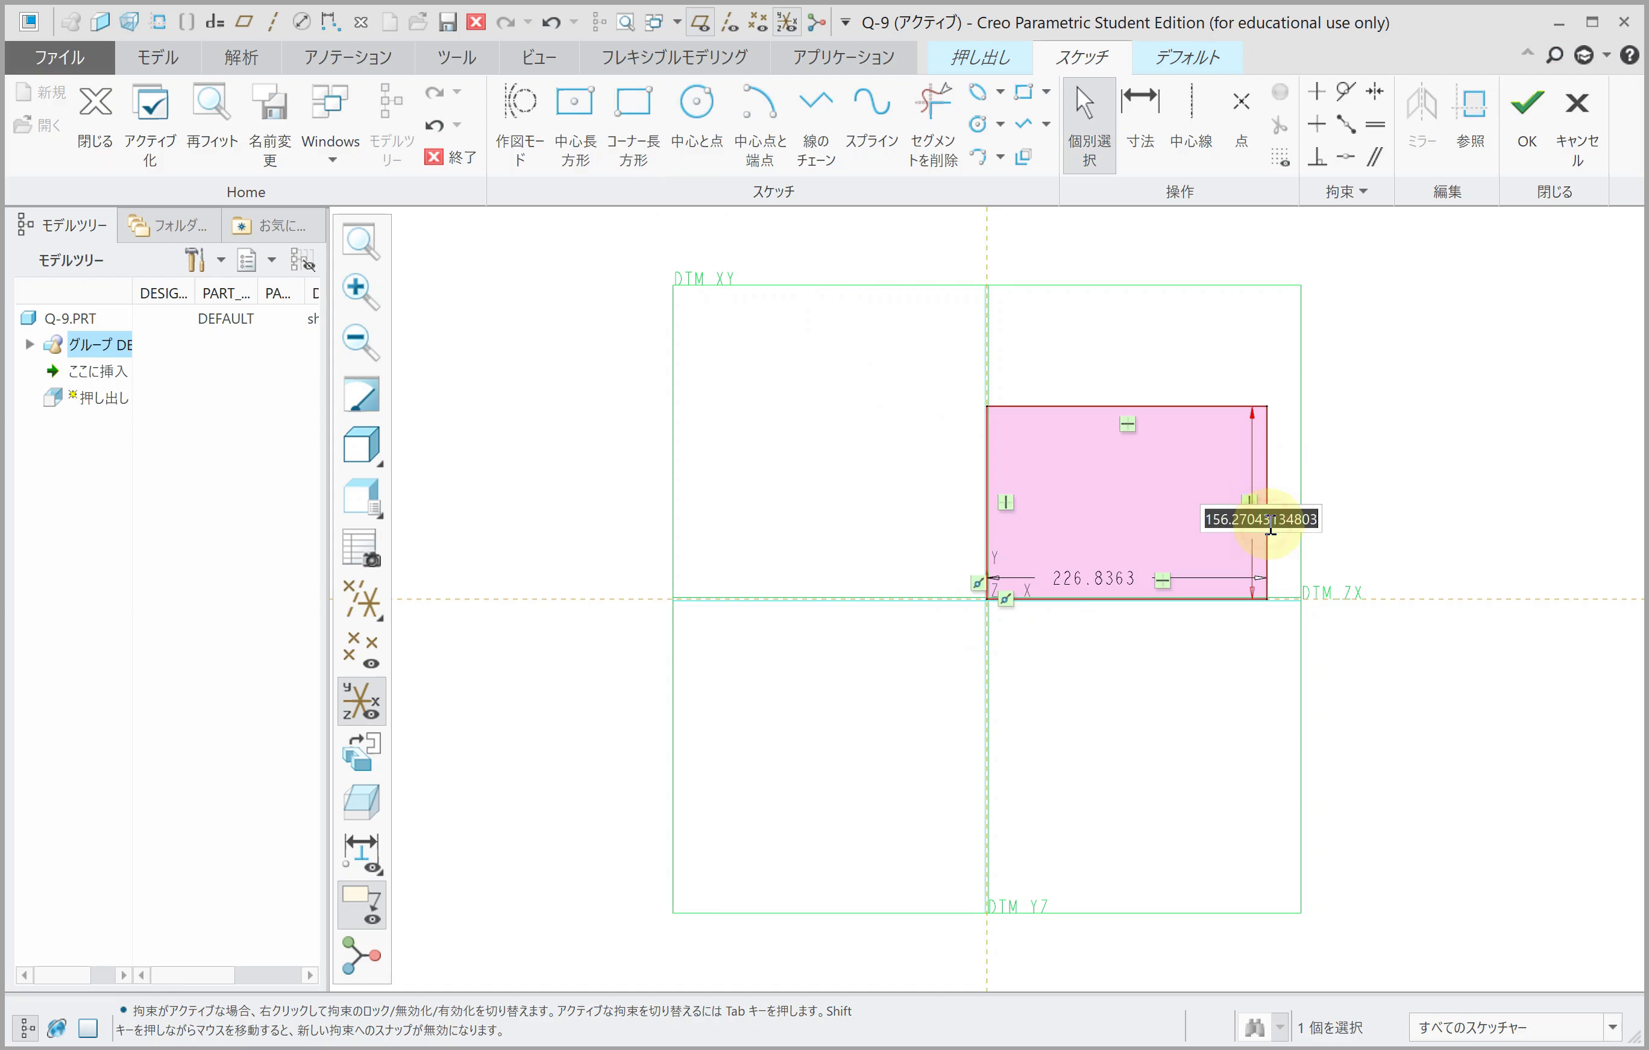
pyautogui.write('85')
pyautogui.press('Return')
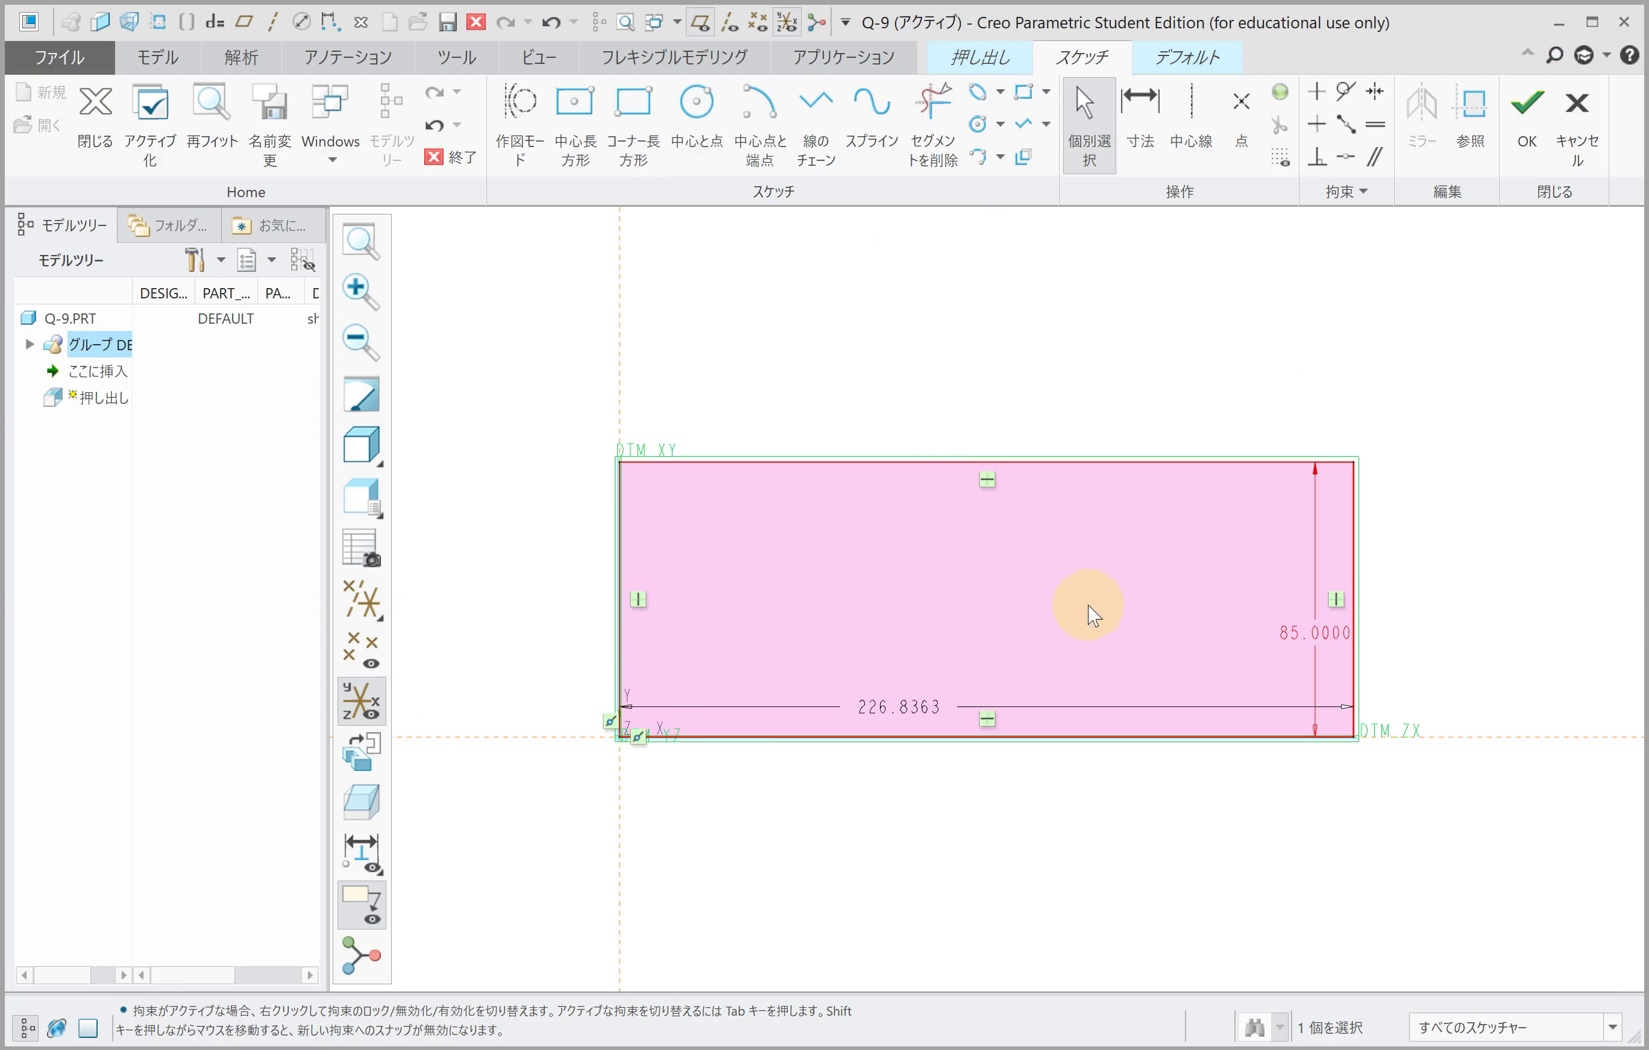
pyautogui.doubleClick(897, 706)
pyautogui.write('90')
pyautogui.press('Return')
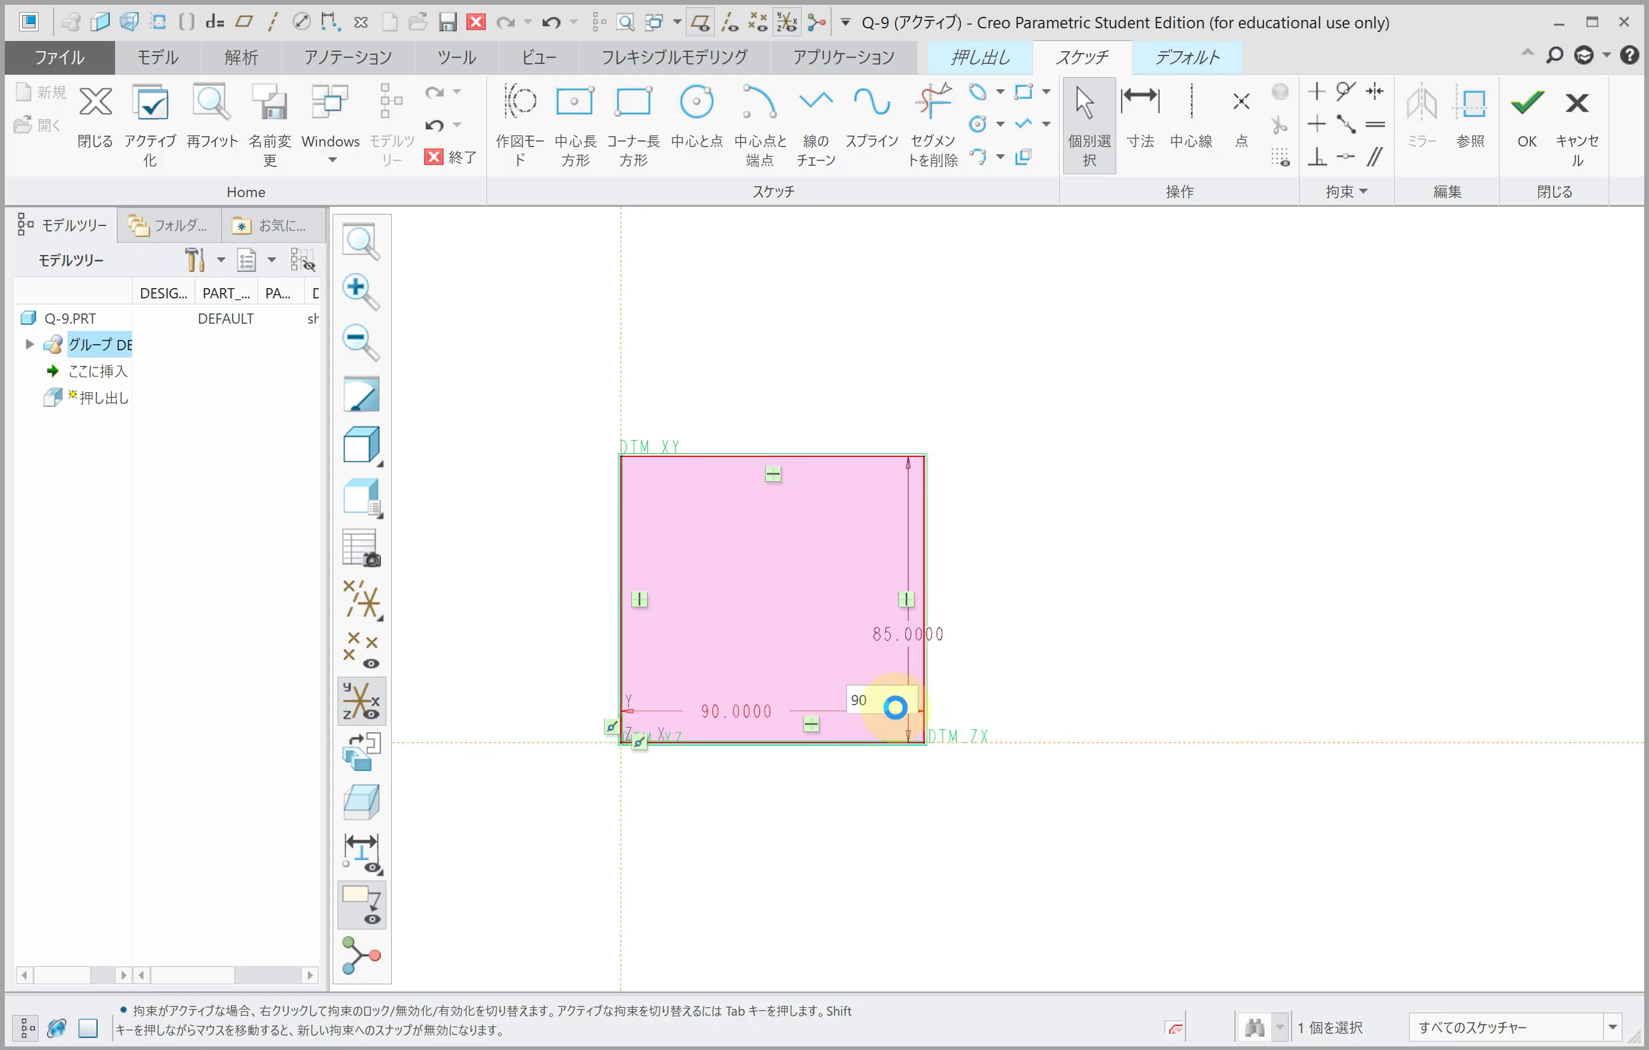
pyautogui.click(1524, 142)
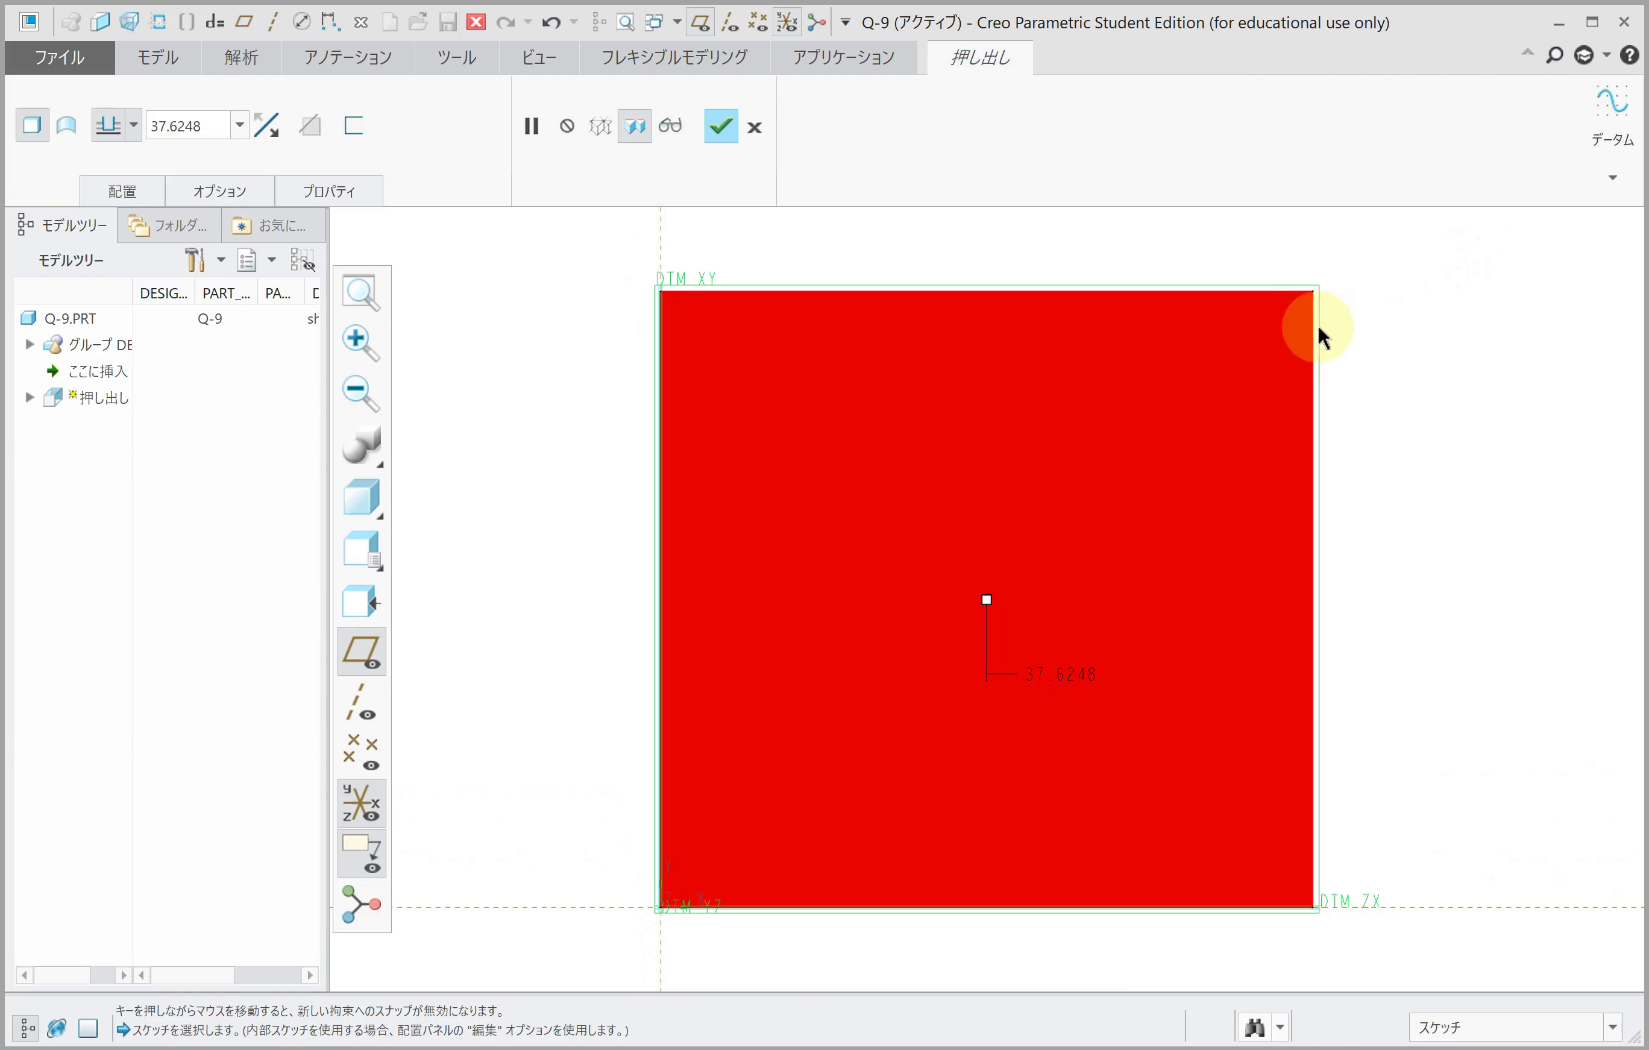
# Step: Extrude the rectangle 40 deep to form the base block
pyautogui.doubleClick(219, 129)
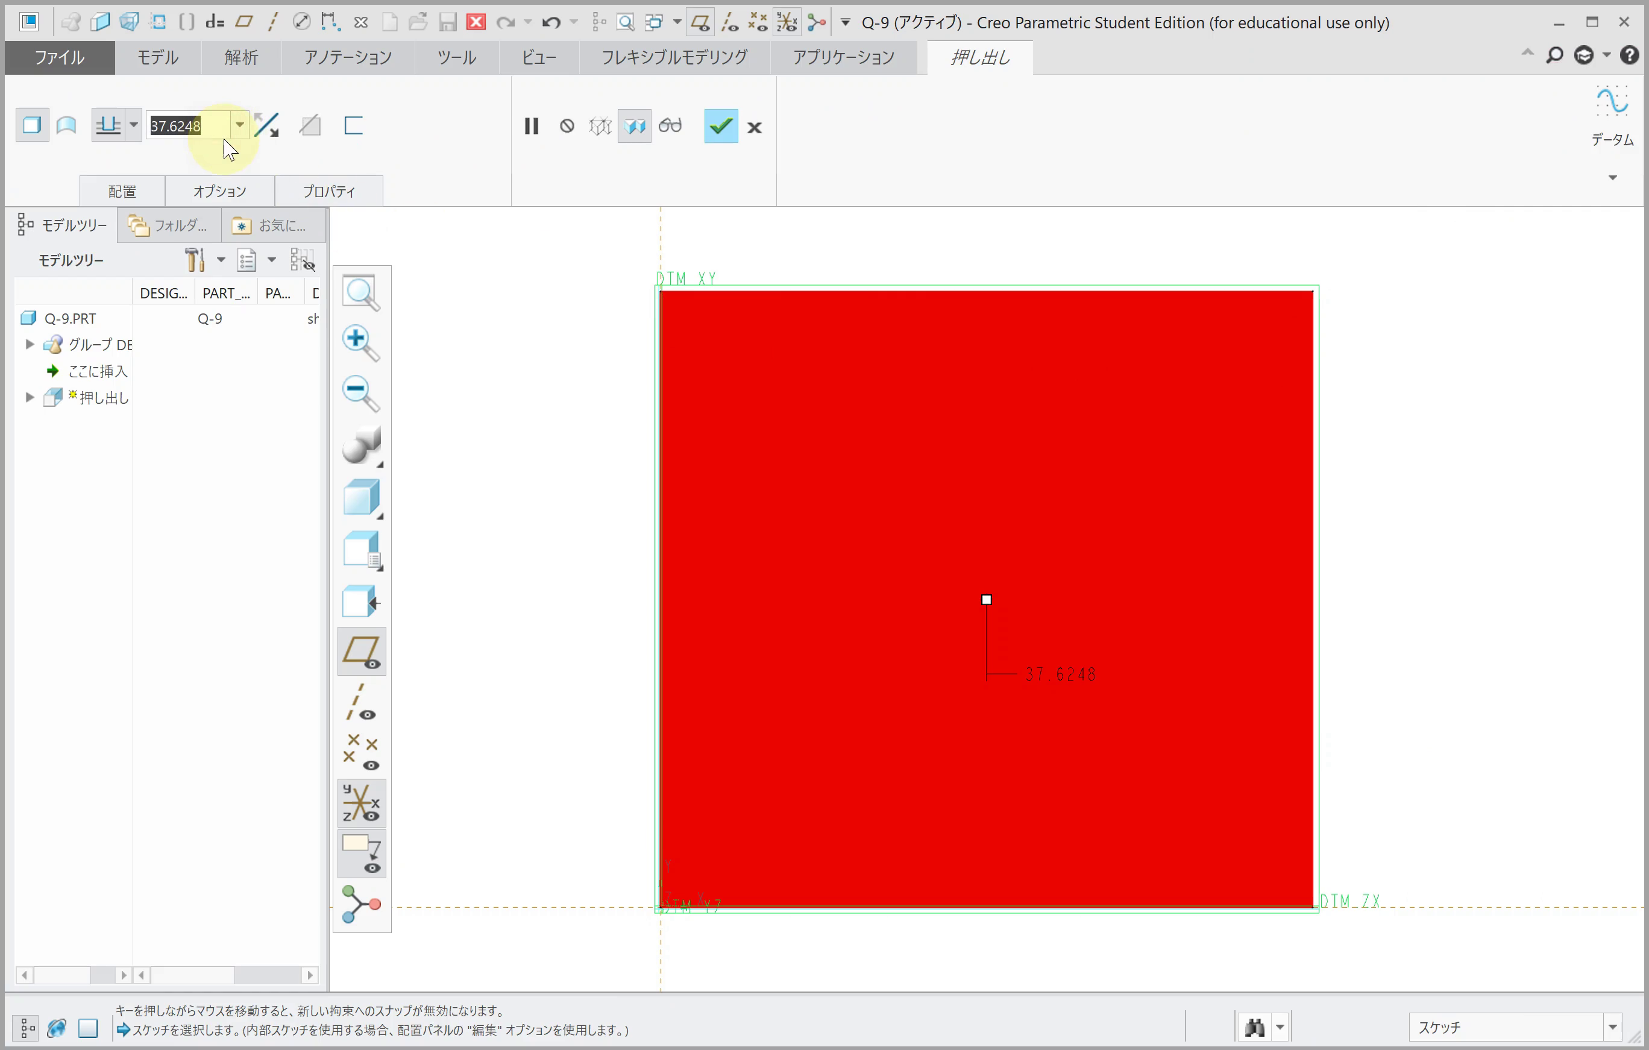
pyautogui.write('40')
pyautogui.press('Return')
pyautogui.middleClick(737, 490)
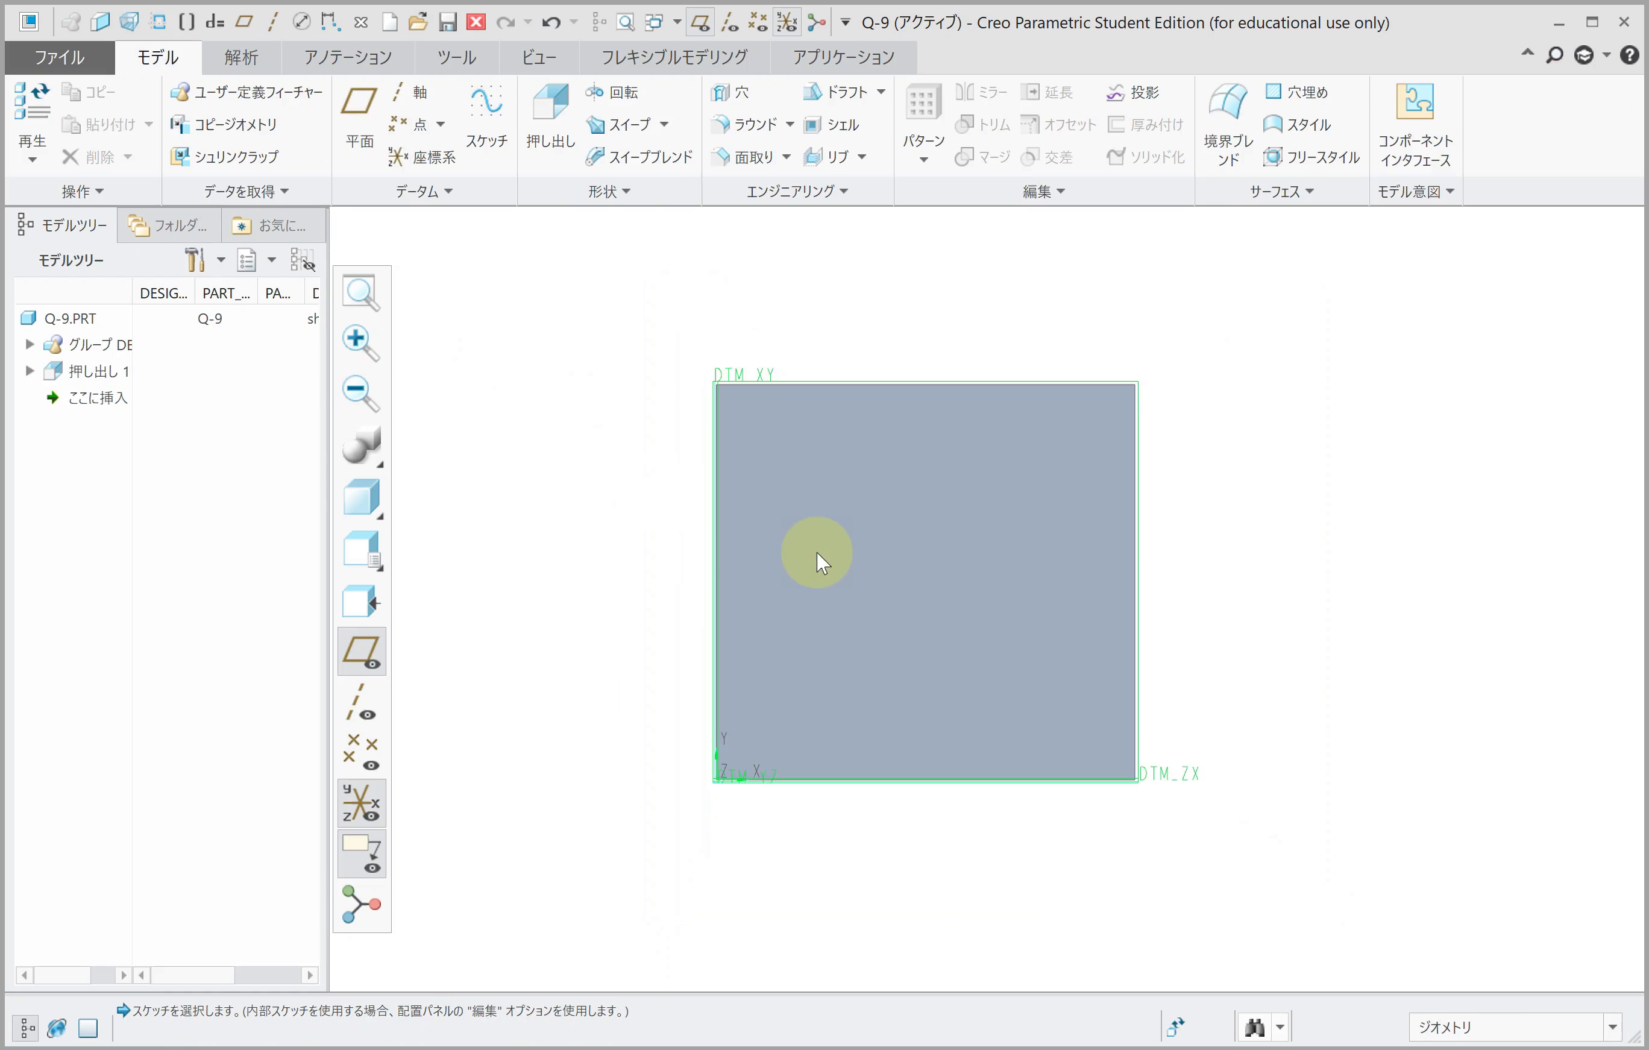
pyautogui.moveTo(816, 553); pyautogui.dragTo(805, 495, button='middle')
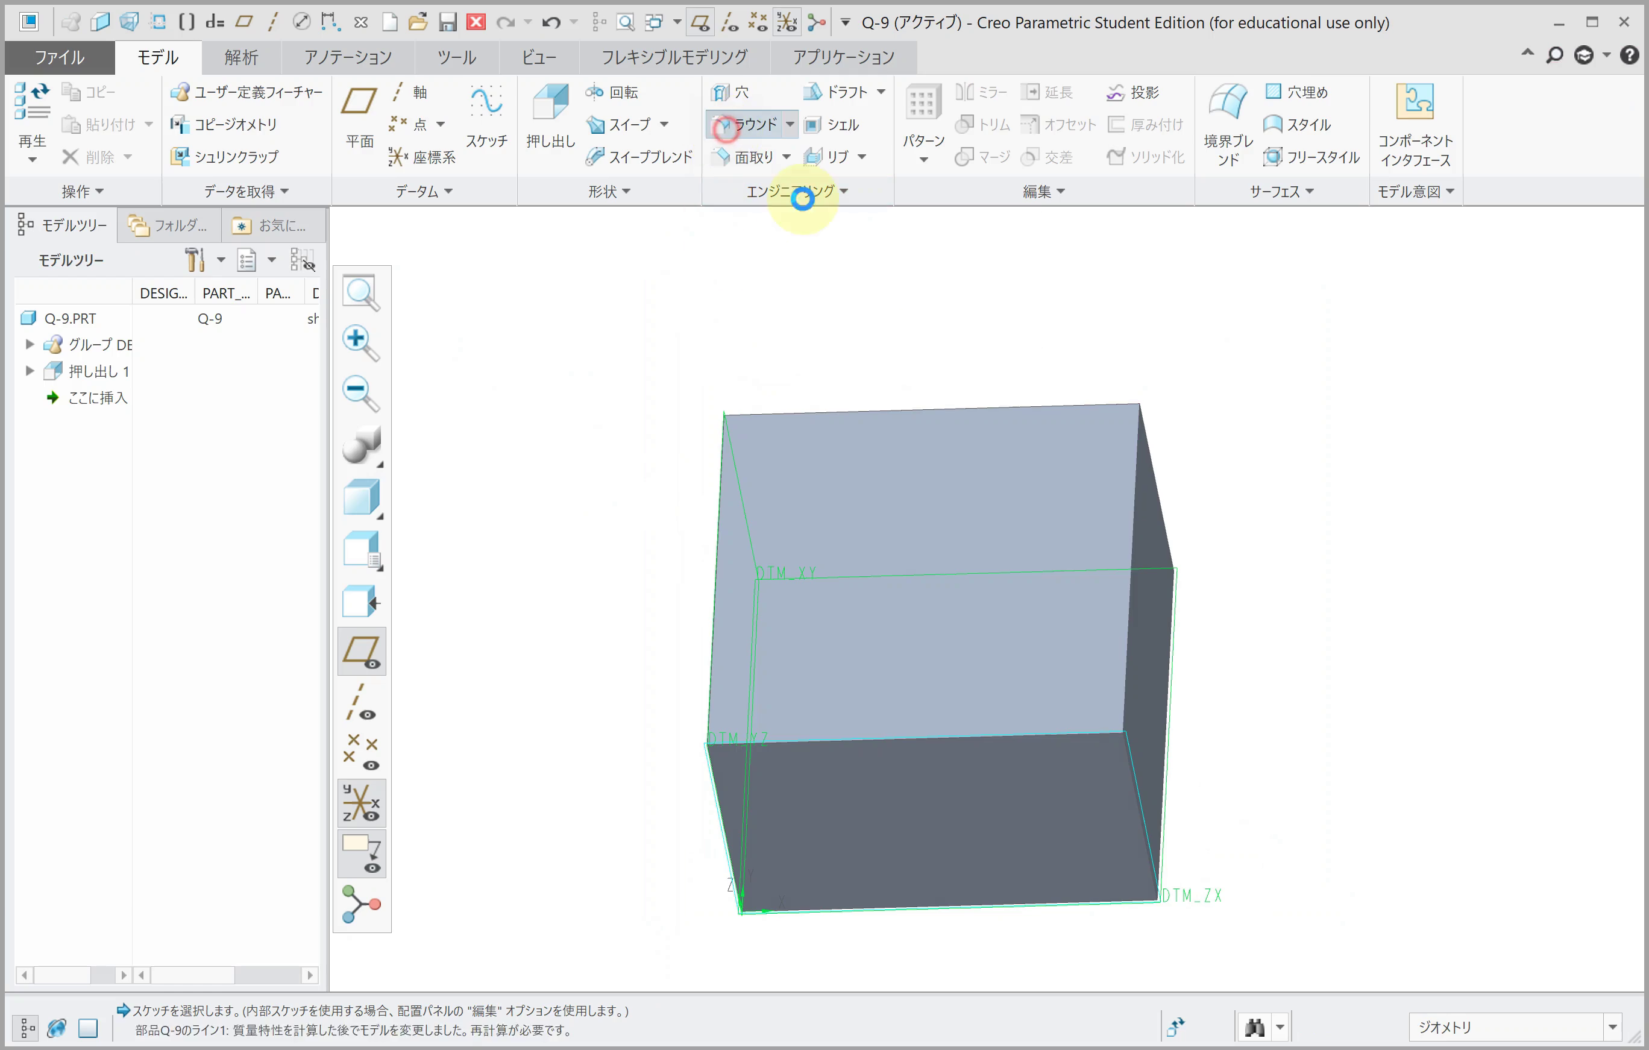
# Step: Apply a radius-10 round to the right vertical edge of Q-9's block
pyautogui.click(752, 125)
pyautogui.click(1126, 564)
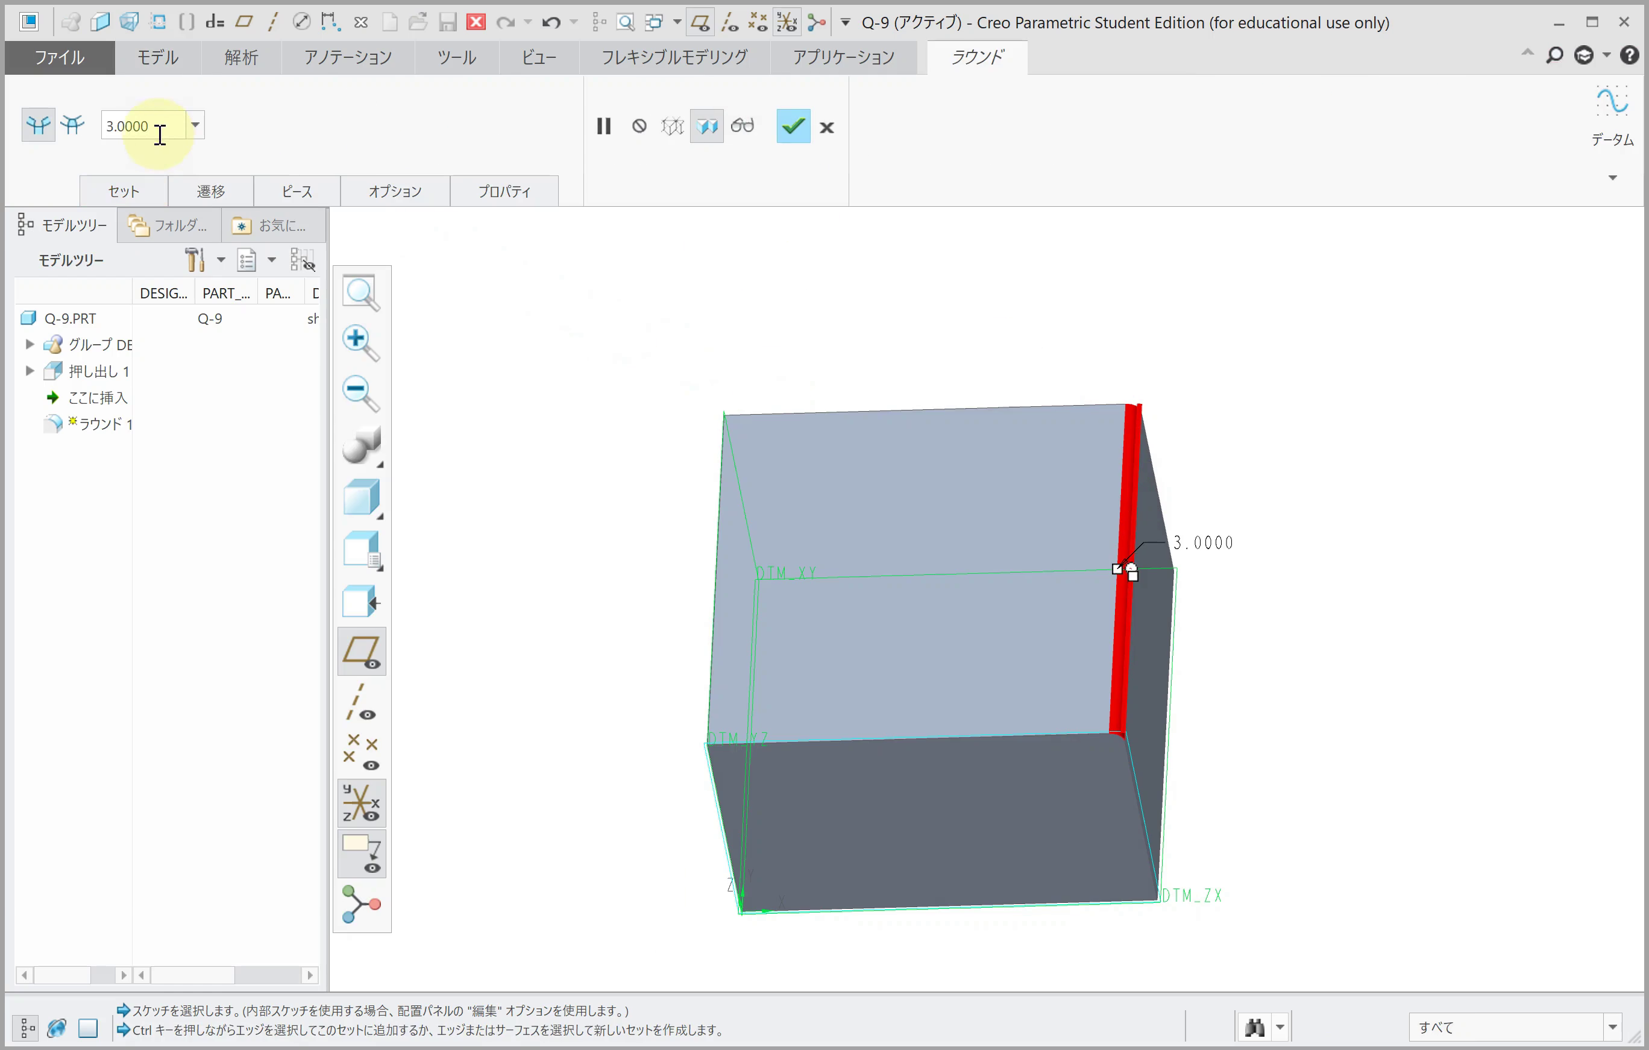
pyautogui.write('190')
pyautogui.press('Return')
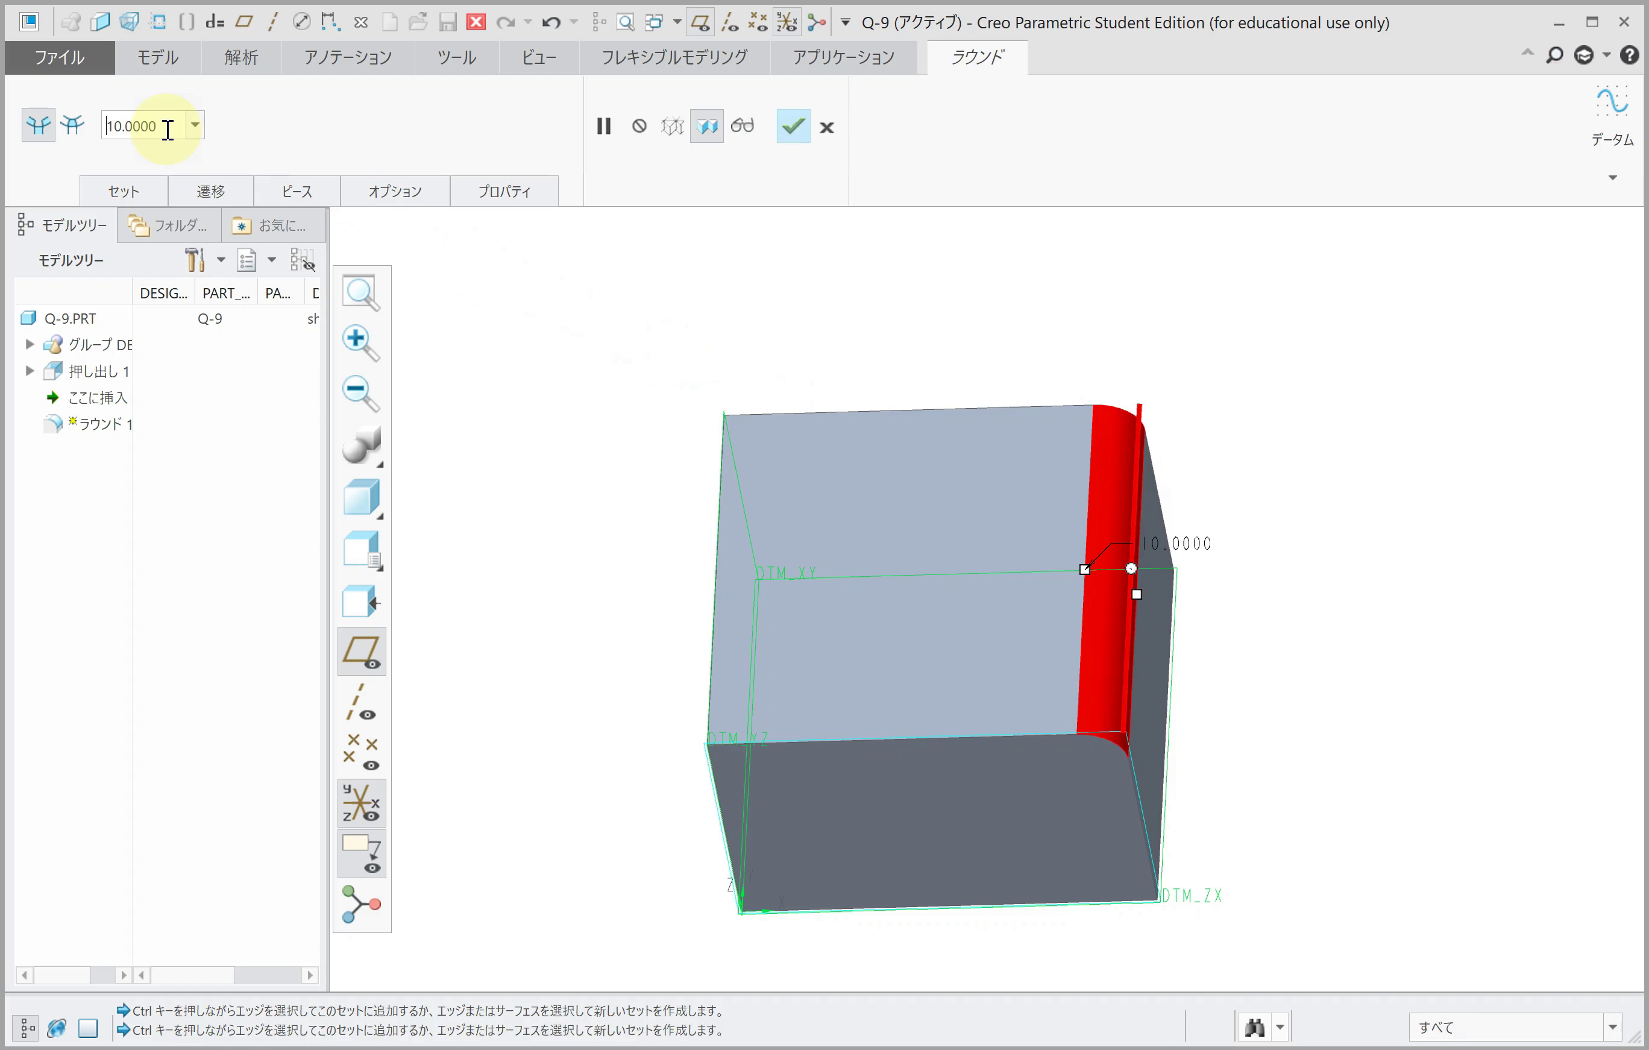
pyautogui.middleClick(457, 335)
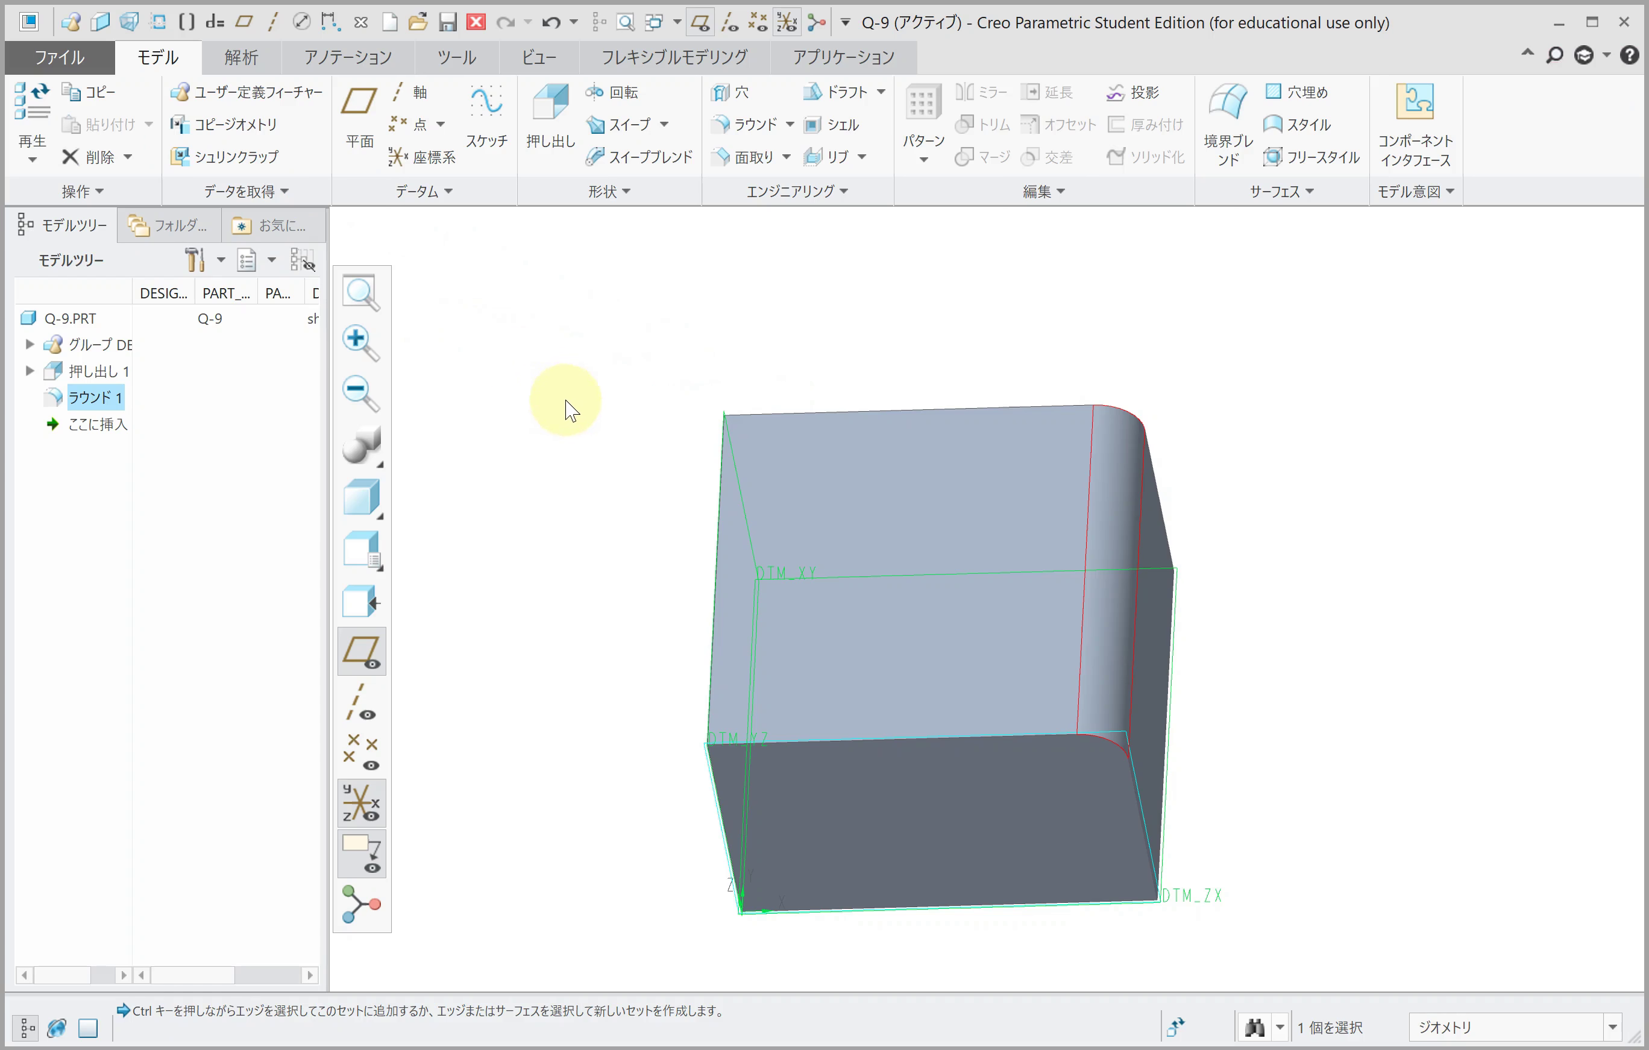
pyautogui.moveTo(564, 415)
pyautogui.mouseDown(button='middle')
pyautogui.moveTo(570, 456)
pyautogui.moveTo(587, 223)
pyautogui.mouseUp(button='middle')
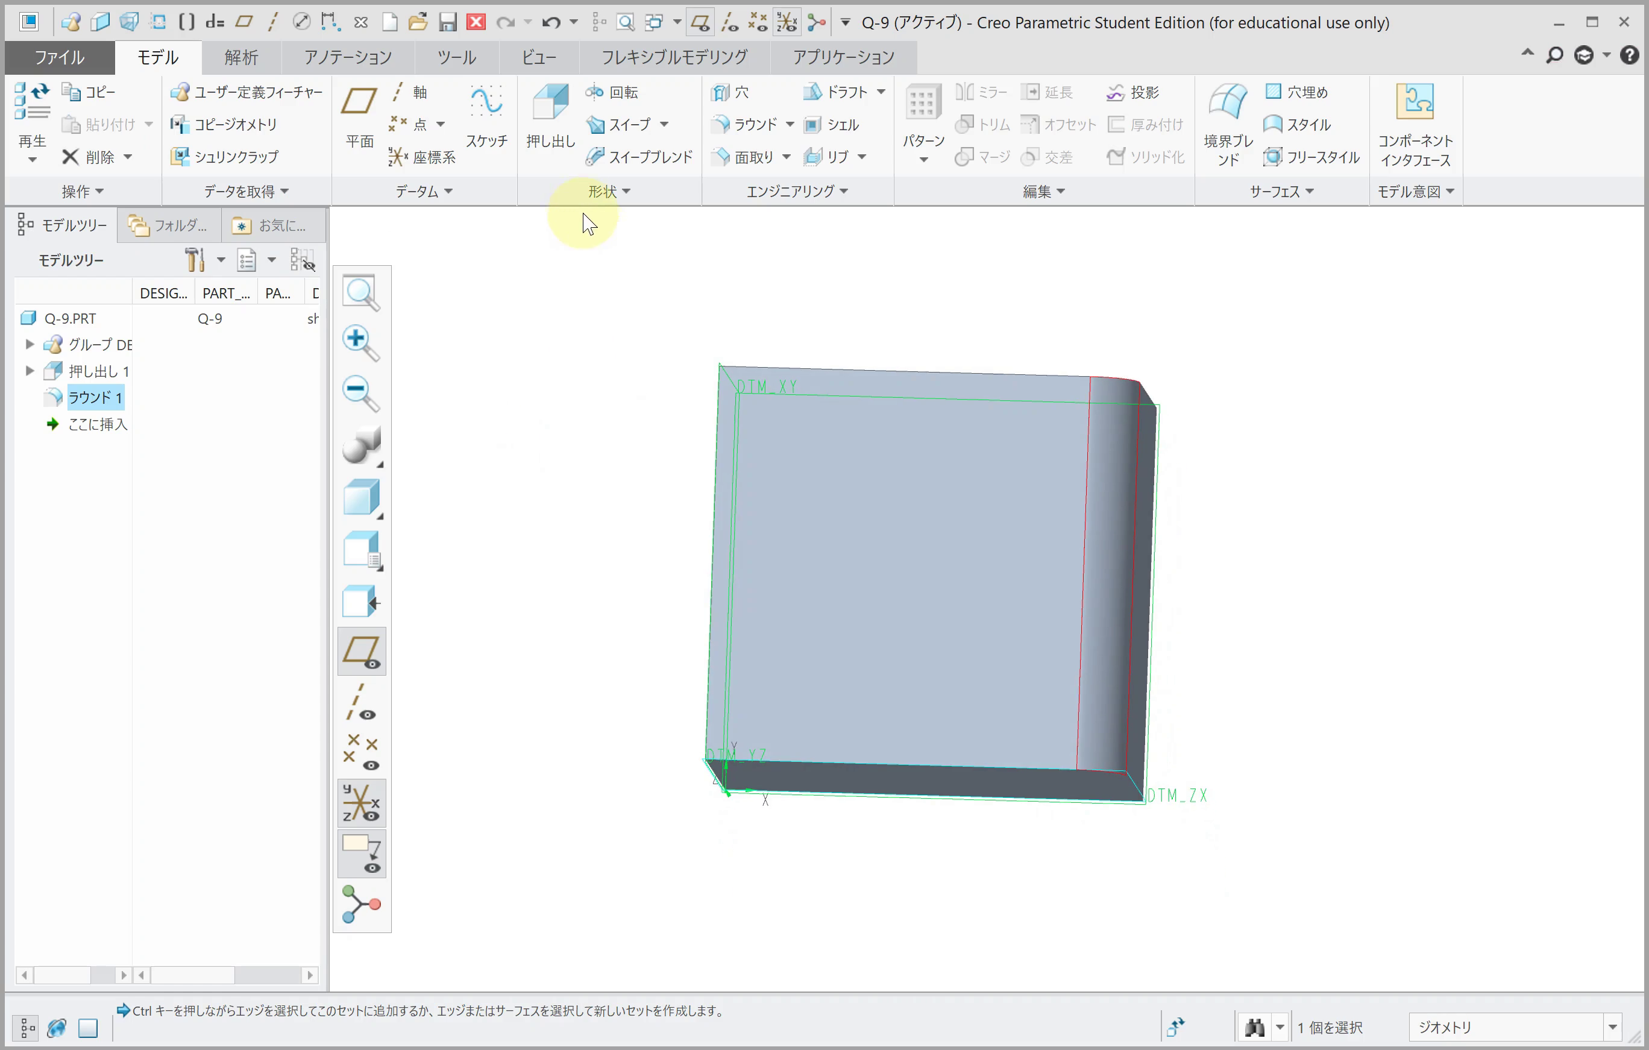
# Step: Start a new extrusion and draw a bent line from the block's top edge to its left edge
pyautogui.click(559, 145)
pyautogui.moveTo(755, 471); pyautogui.dragTo(756, 270, button='middle')
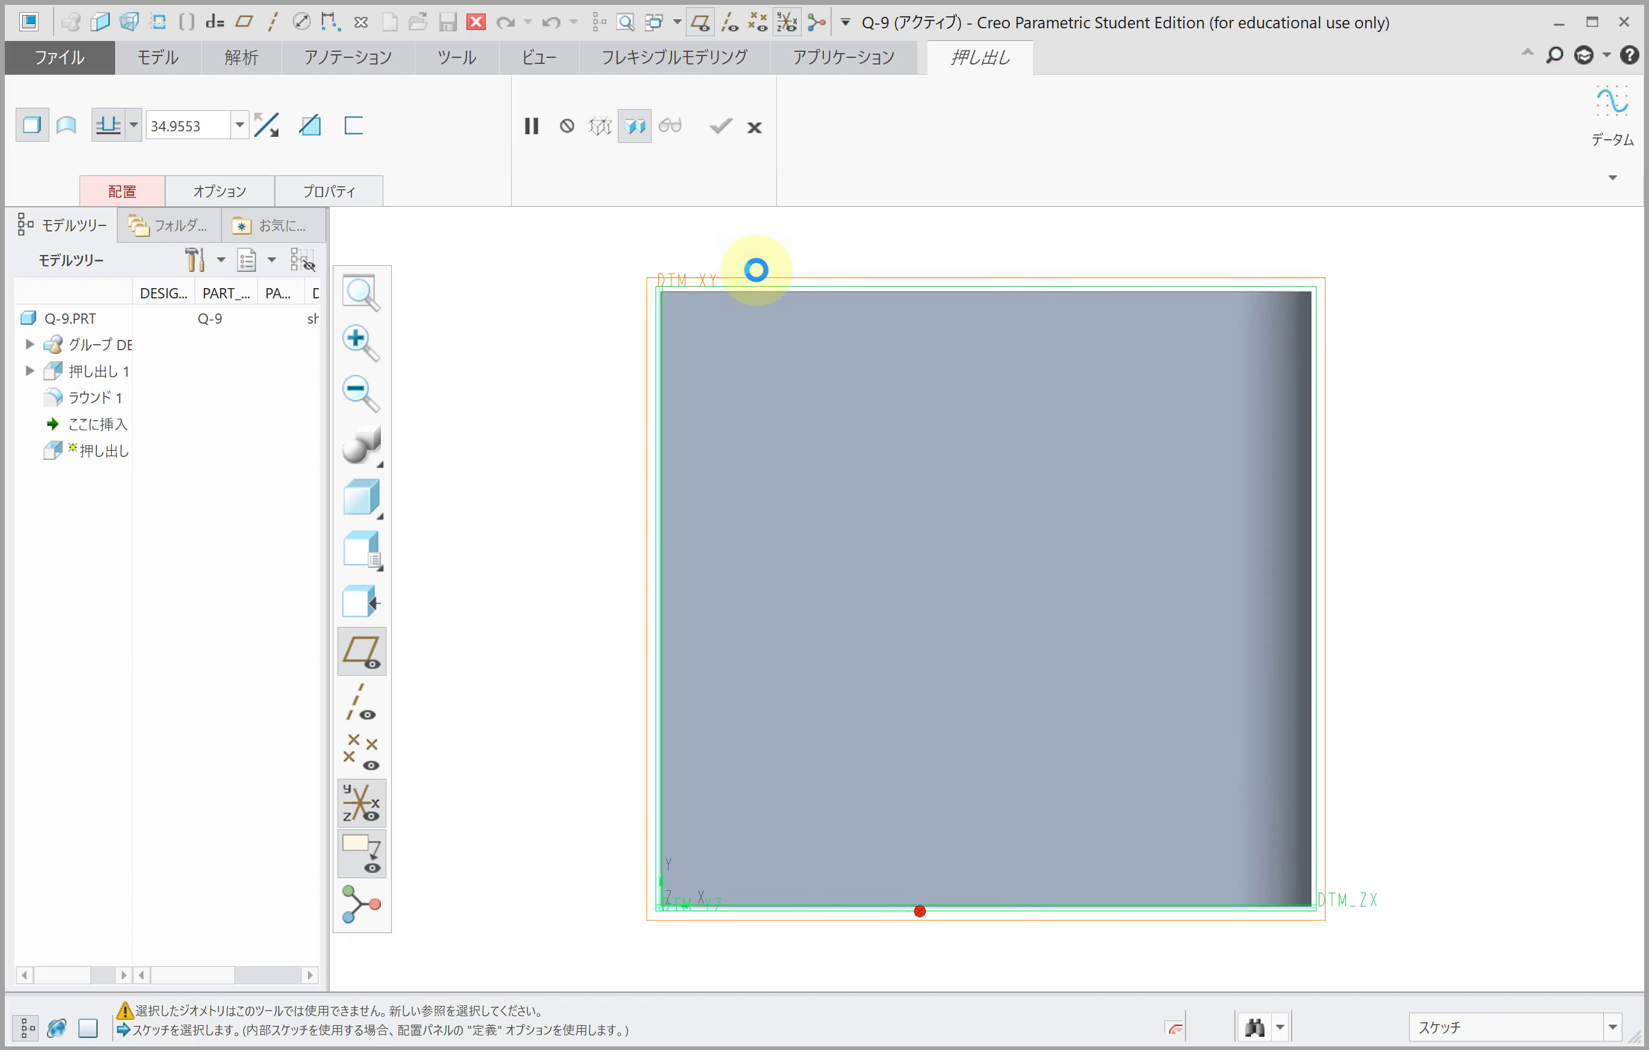
pyautogui.click(815, 121)
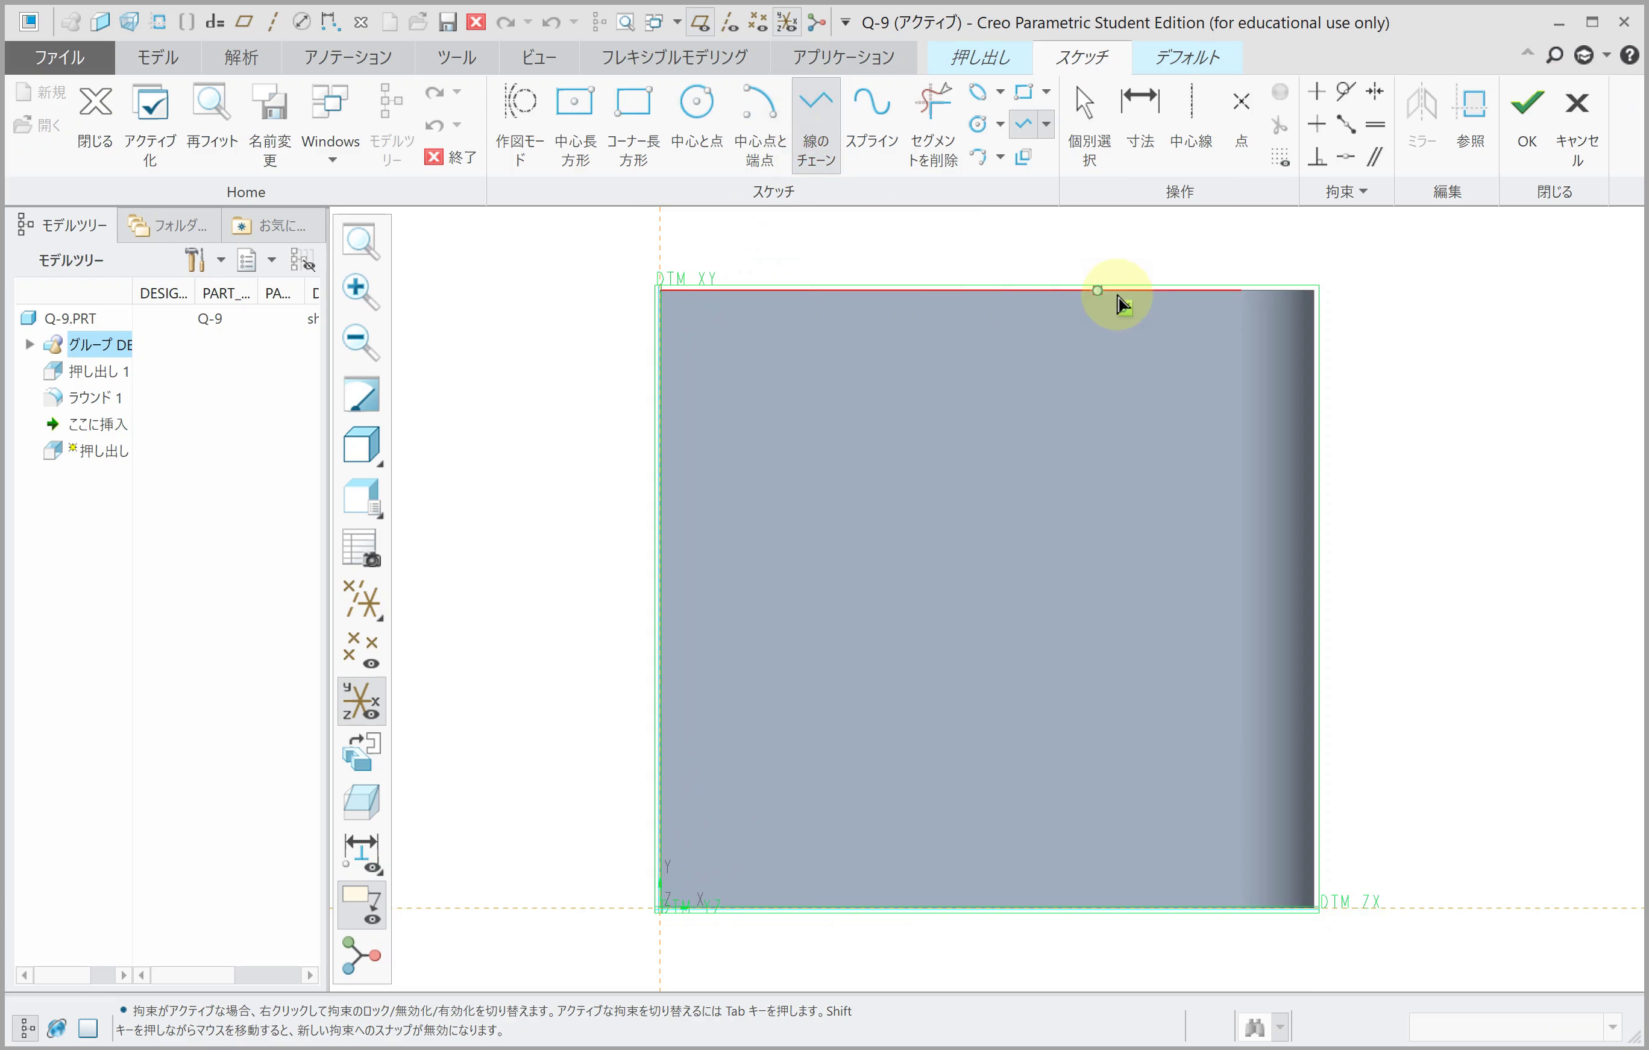
pyautogui.click(1156, 293)
pyautogui.click(888, 552)
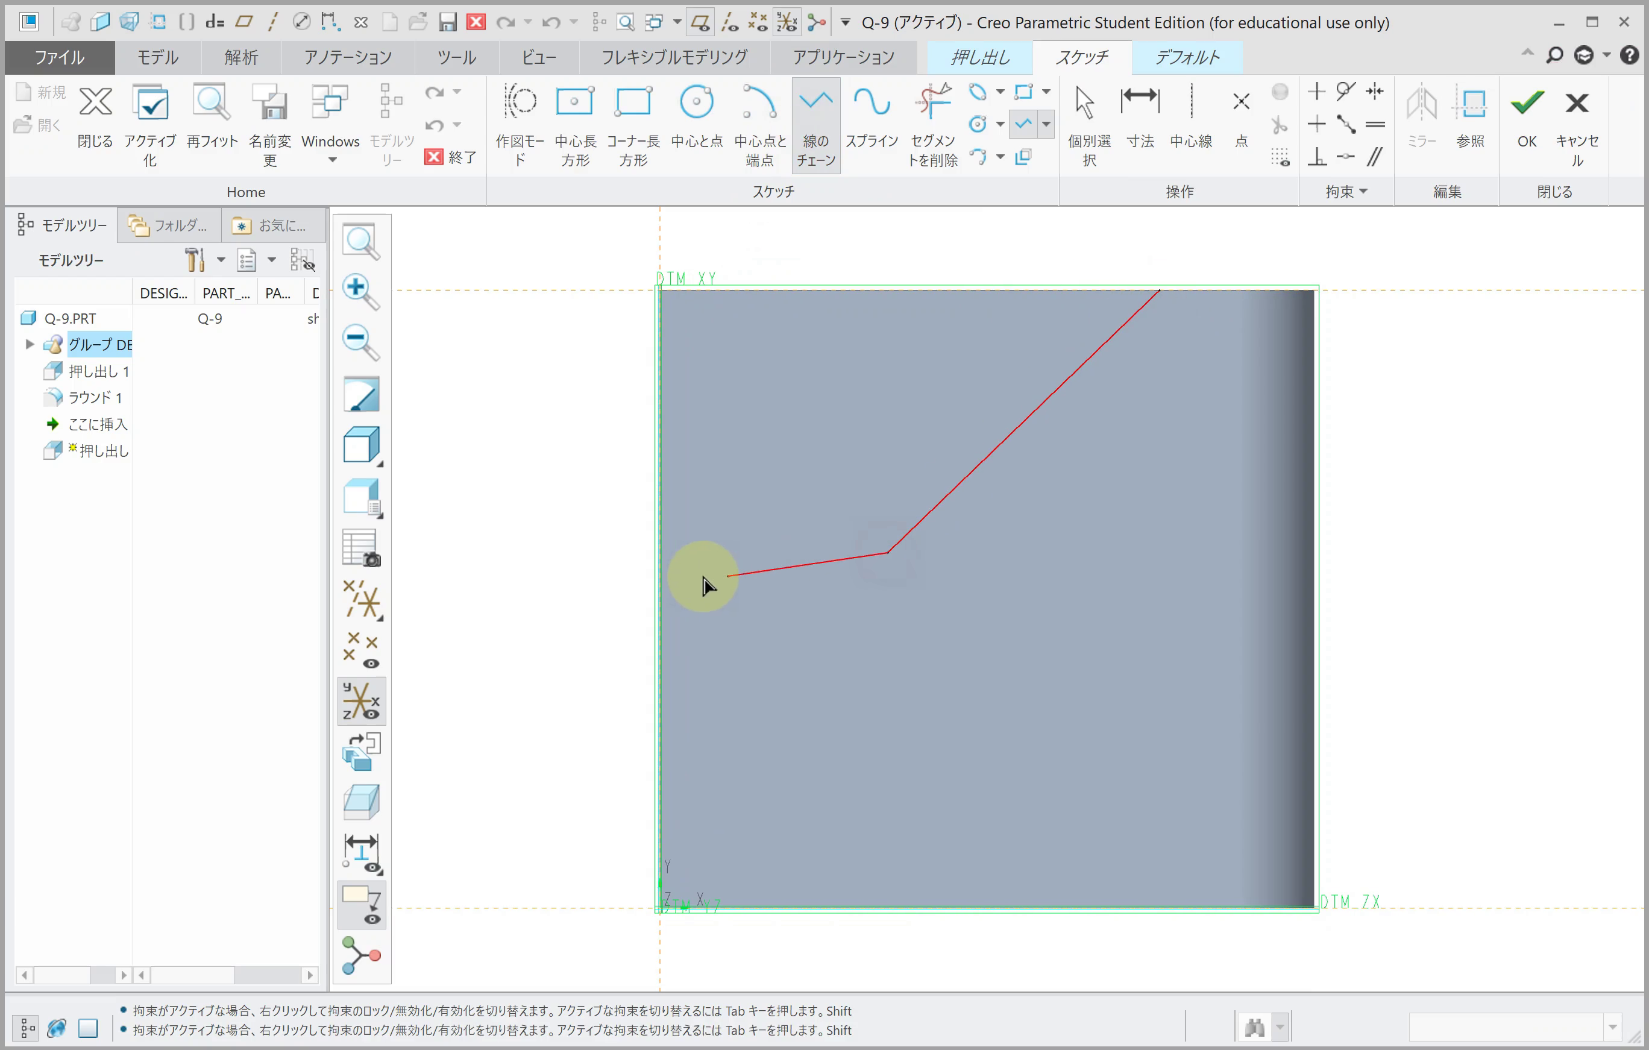
pyautogui.click(659, 551)
pyautogui.middleClick(755, 478)
pyautogui.middleClick(867, 343)
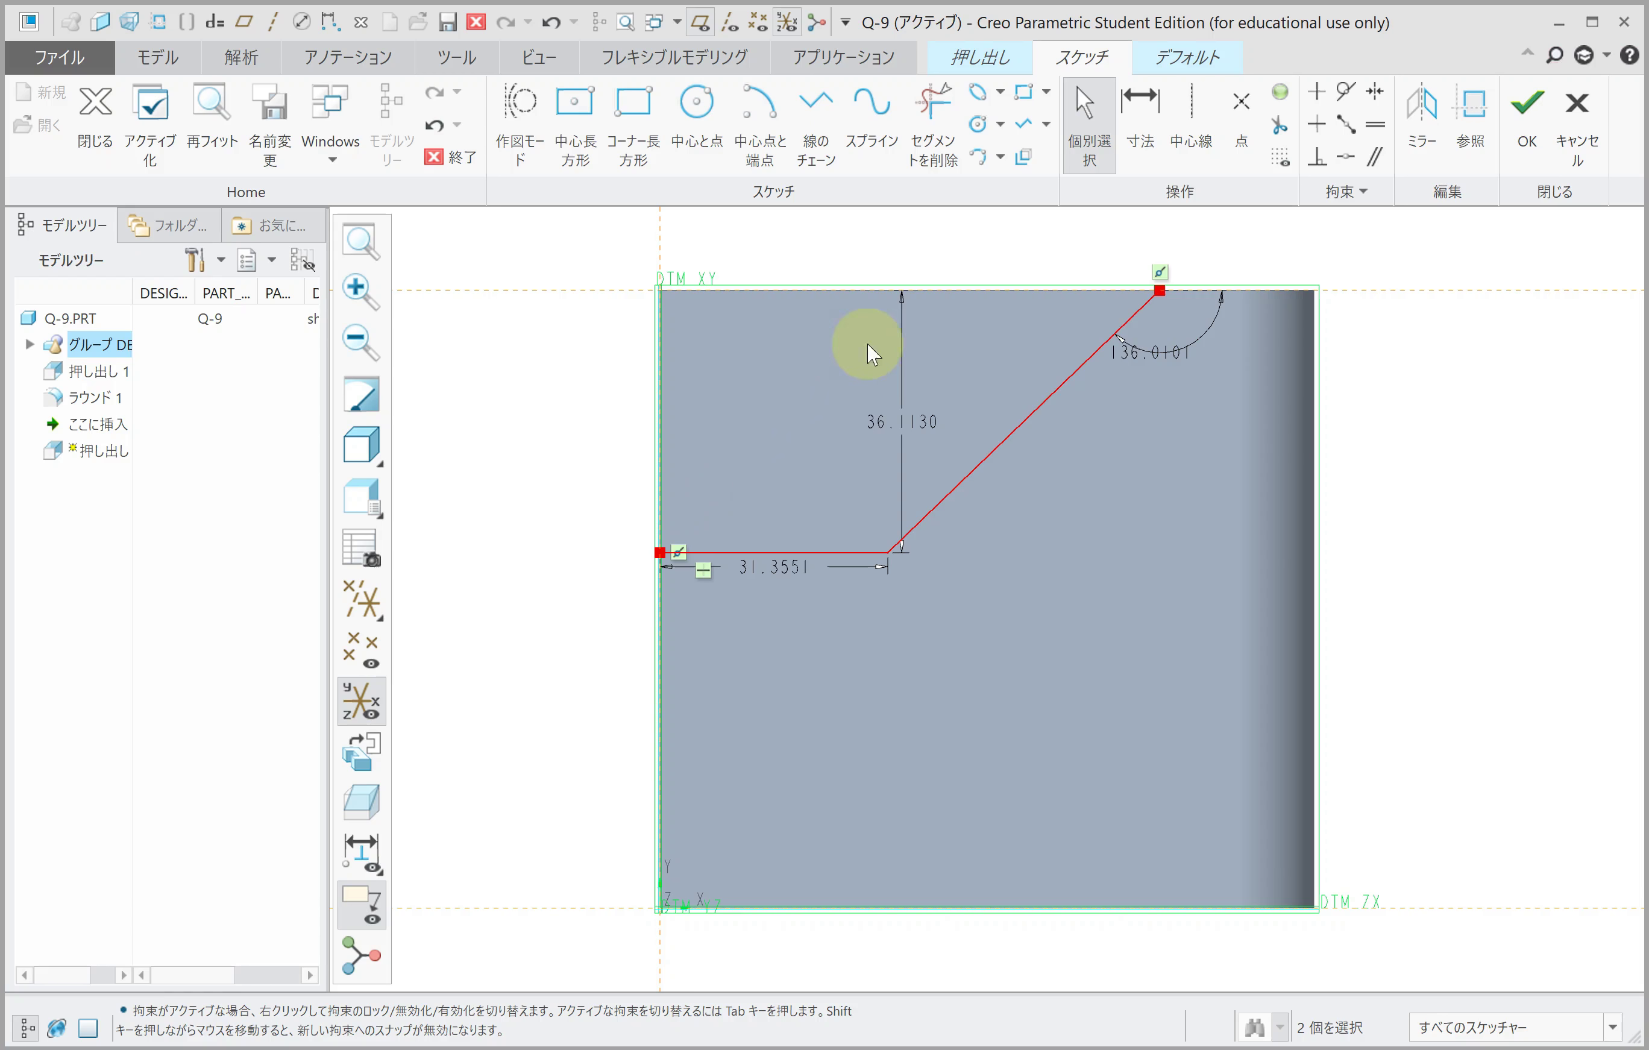
# Step: Dimension the ledge 40 above the bottom and 19 long
pyautogui.click(1130, 132)
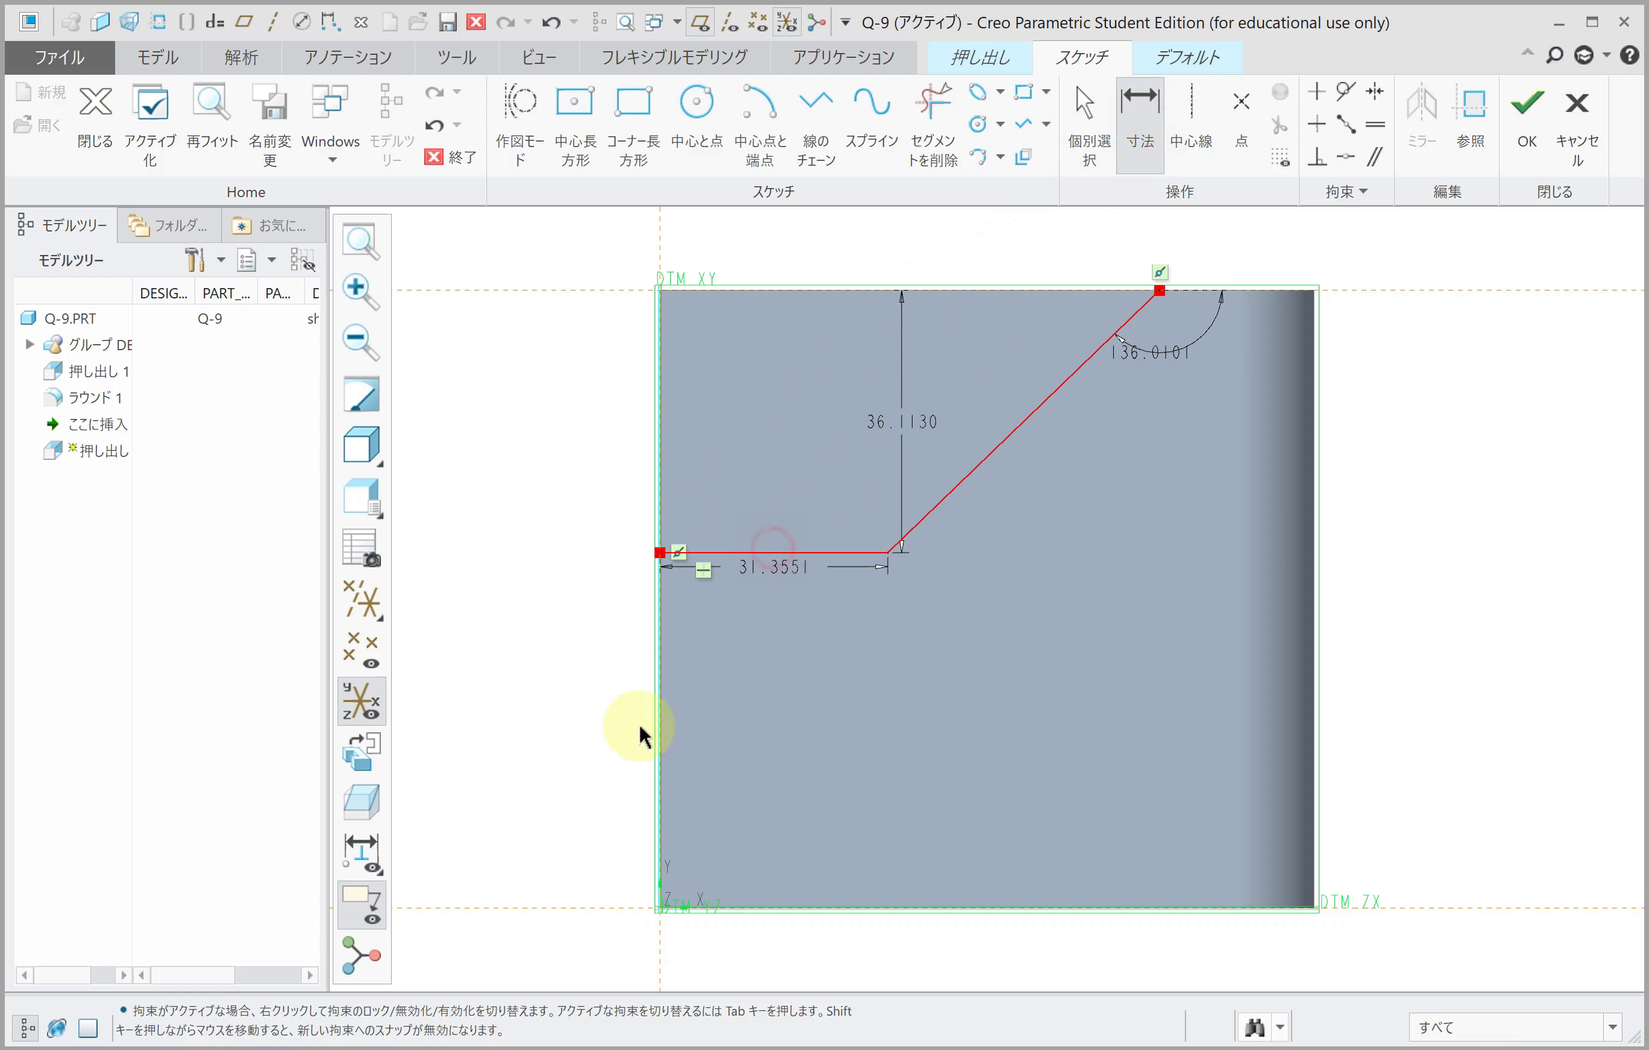
pyautogui.middleClick(594, 786)
pyautogui.write('4')
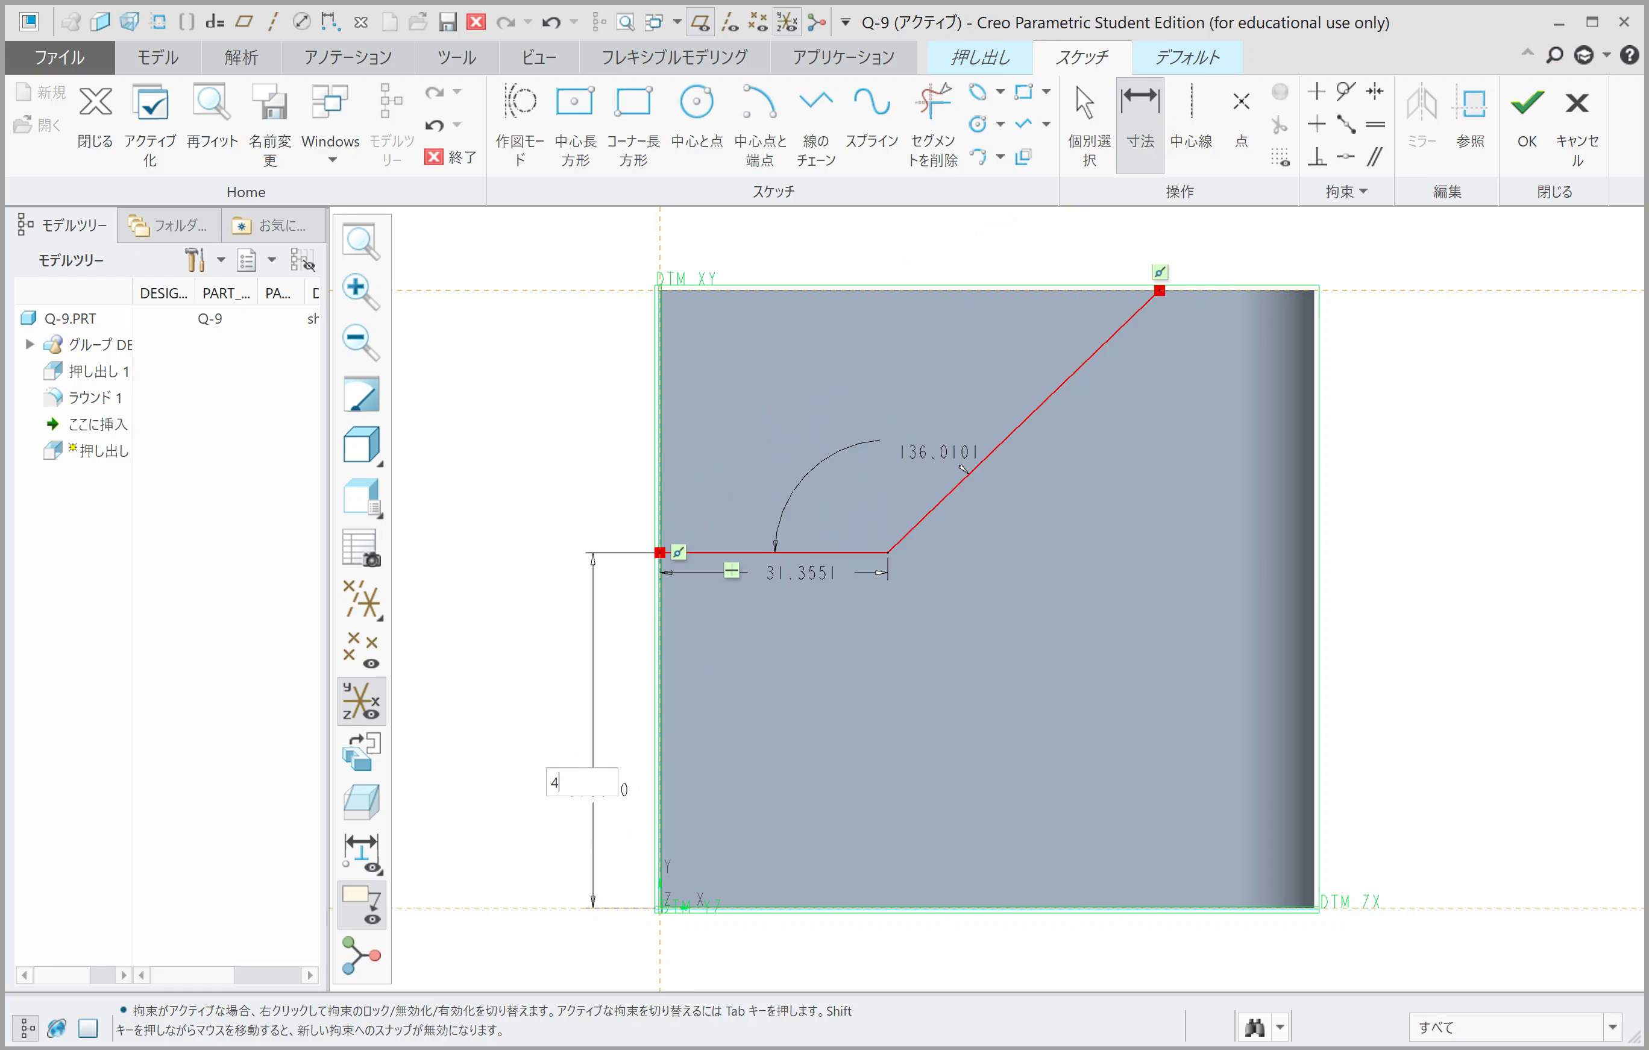
pyautogui.write('0')
pyautogui.press('Return')
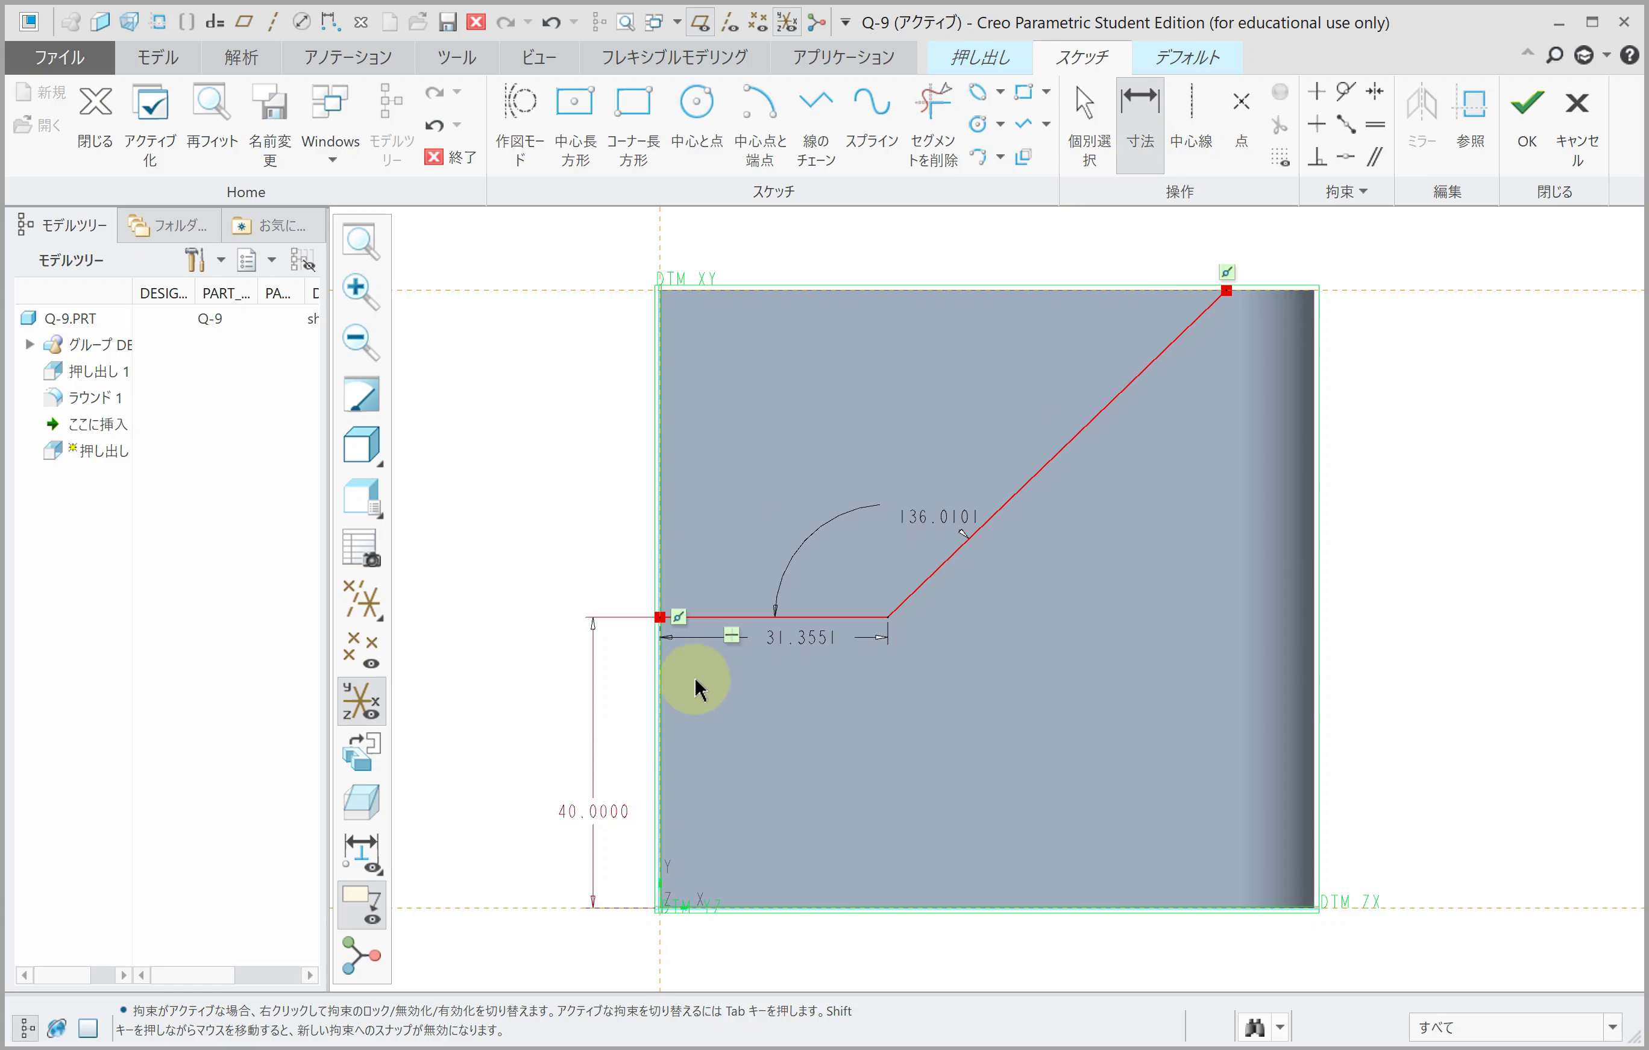
pyautogui.doubleClick(784, 637)
pyautogui.write('19')
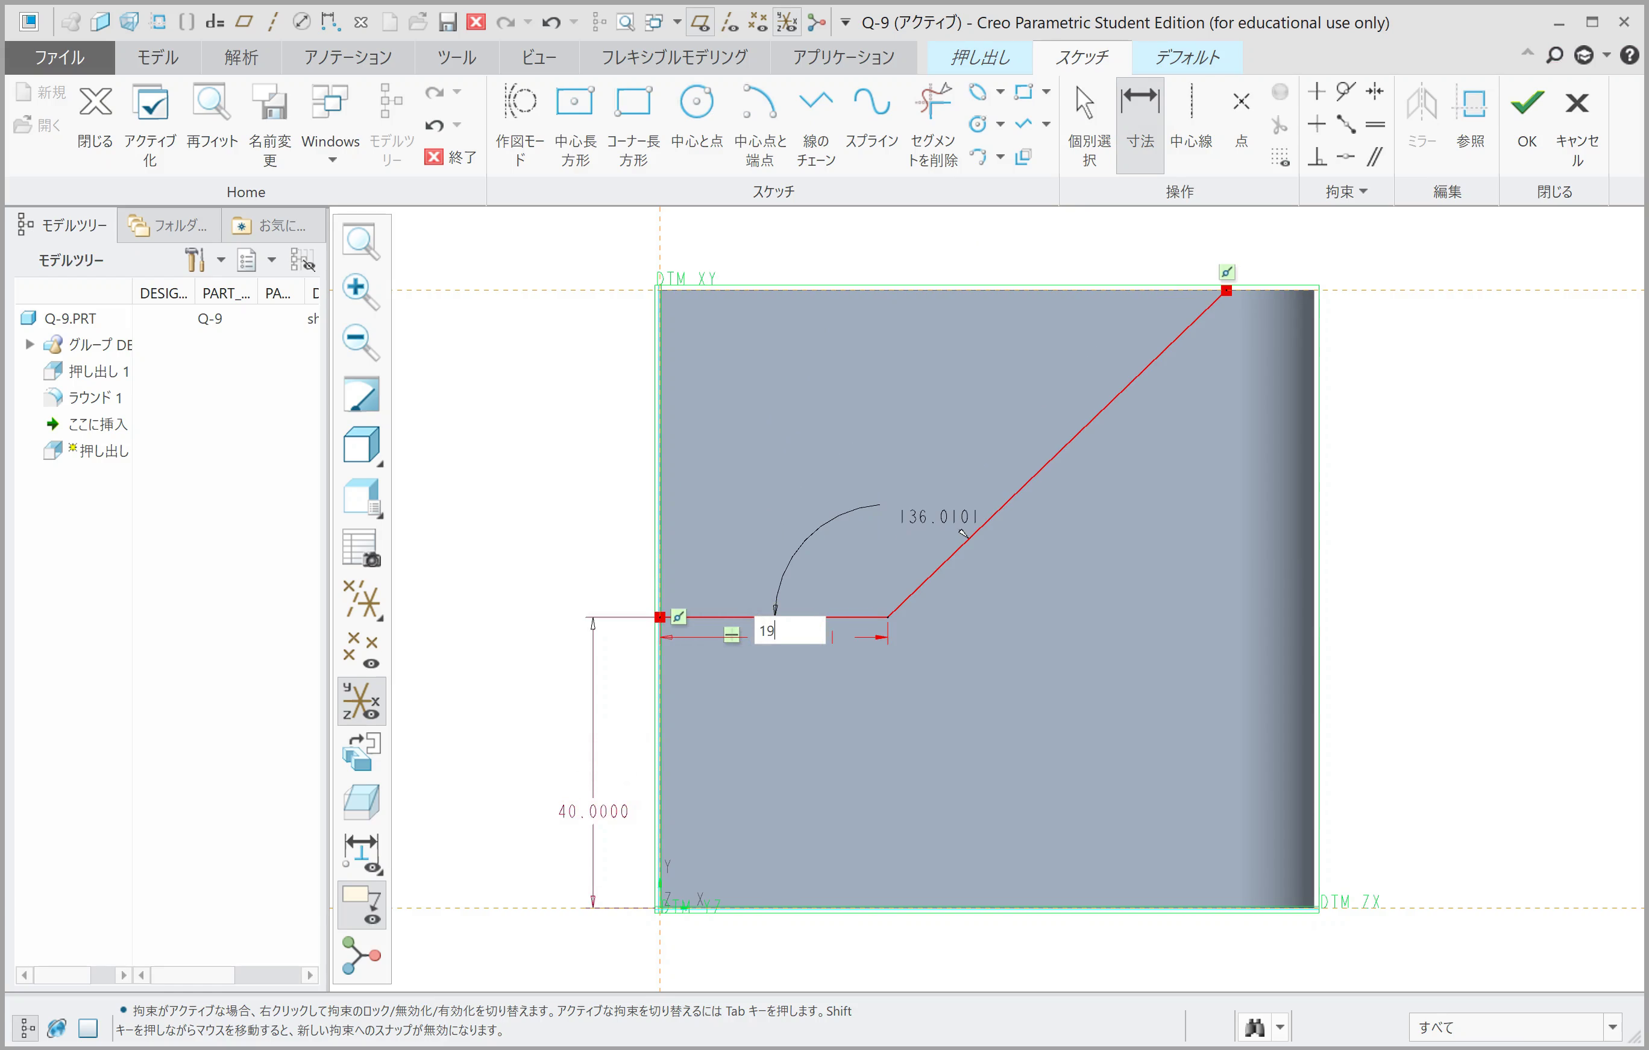
pyautogui.press('Return')
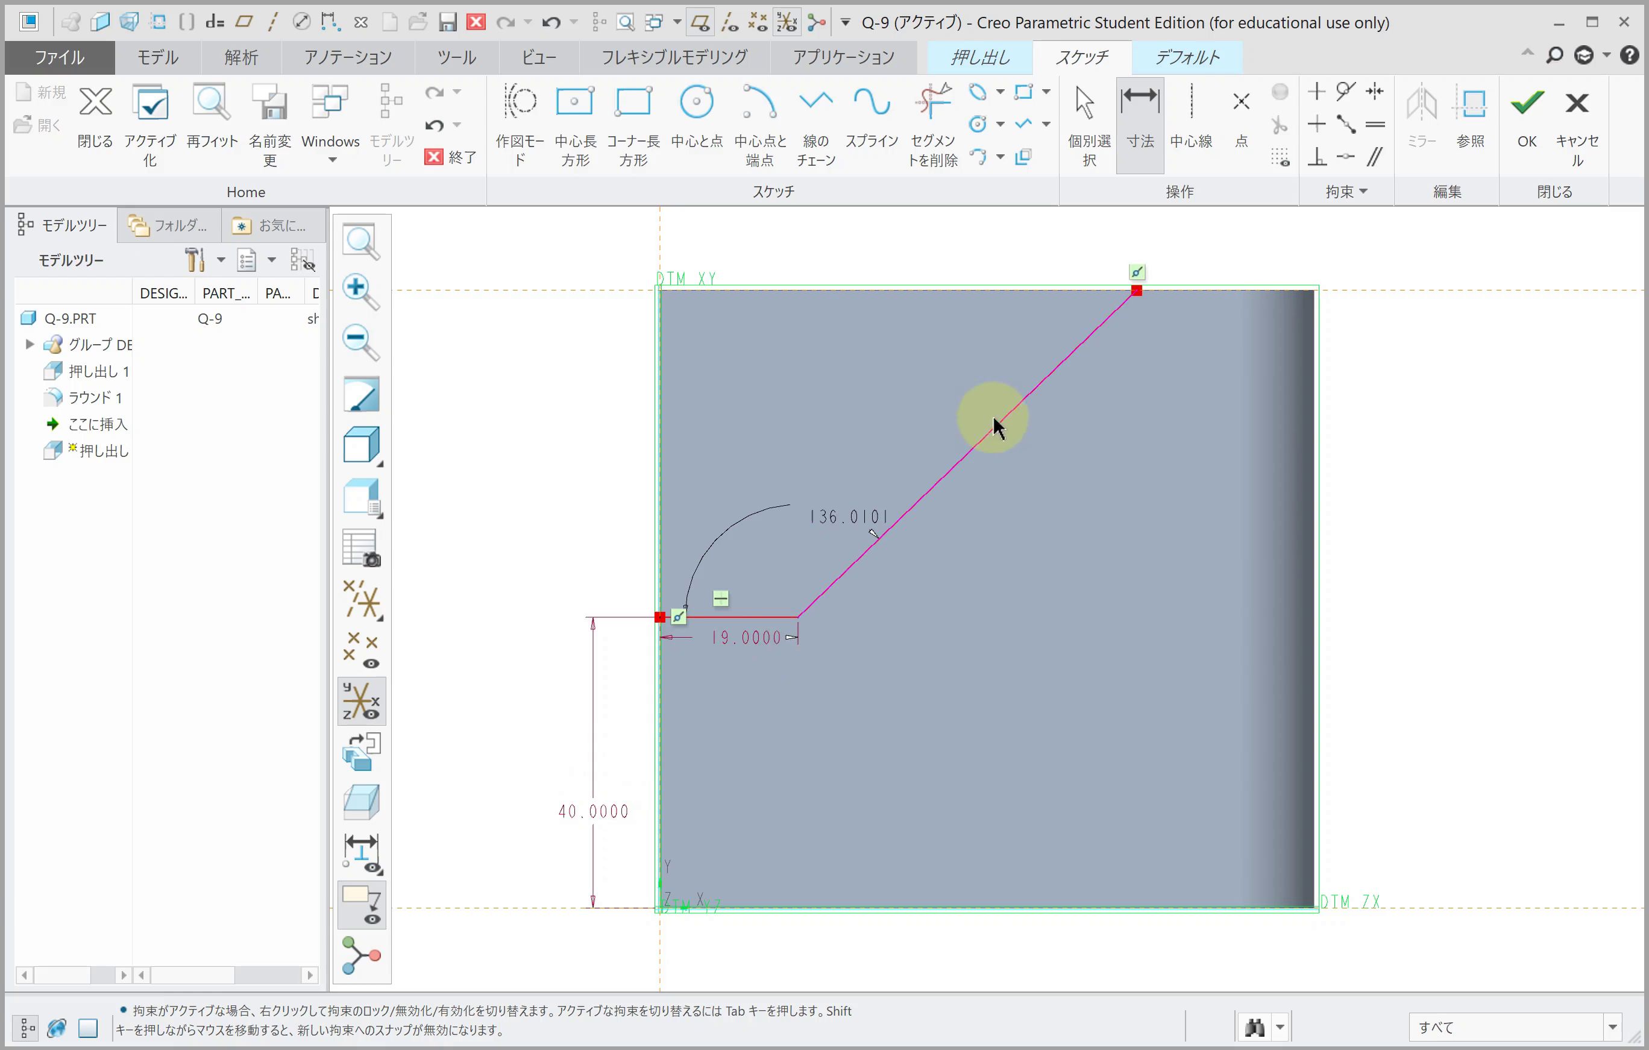
# Step: Dimension the slope's top end 70 from the left edge
pyautogui.click(1124, 295)
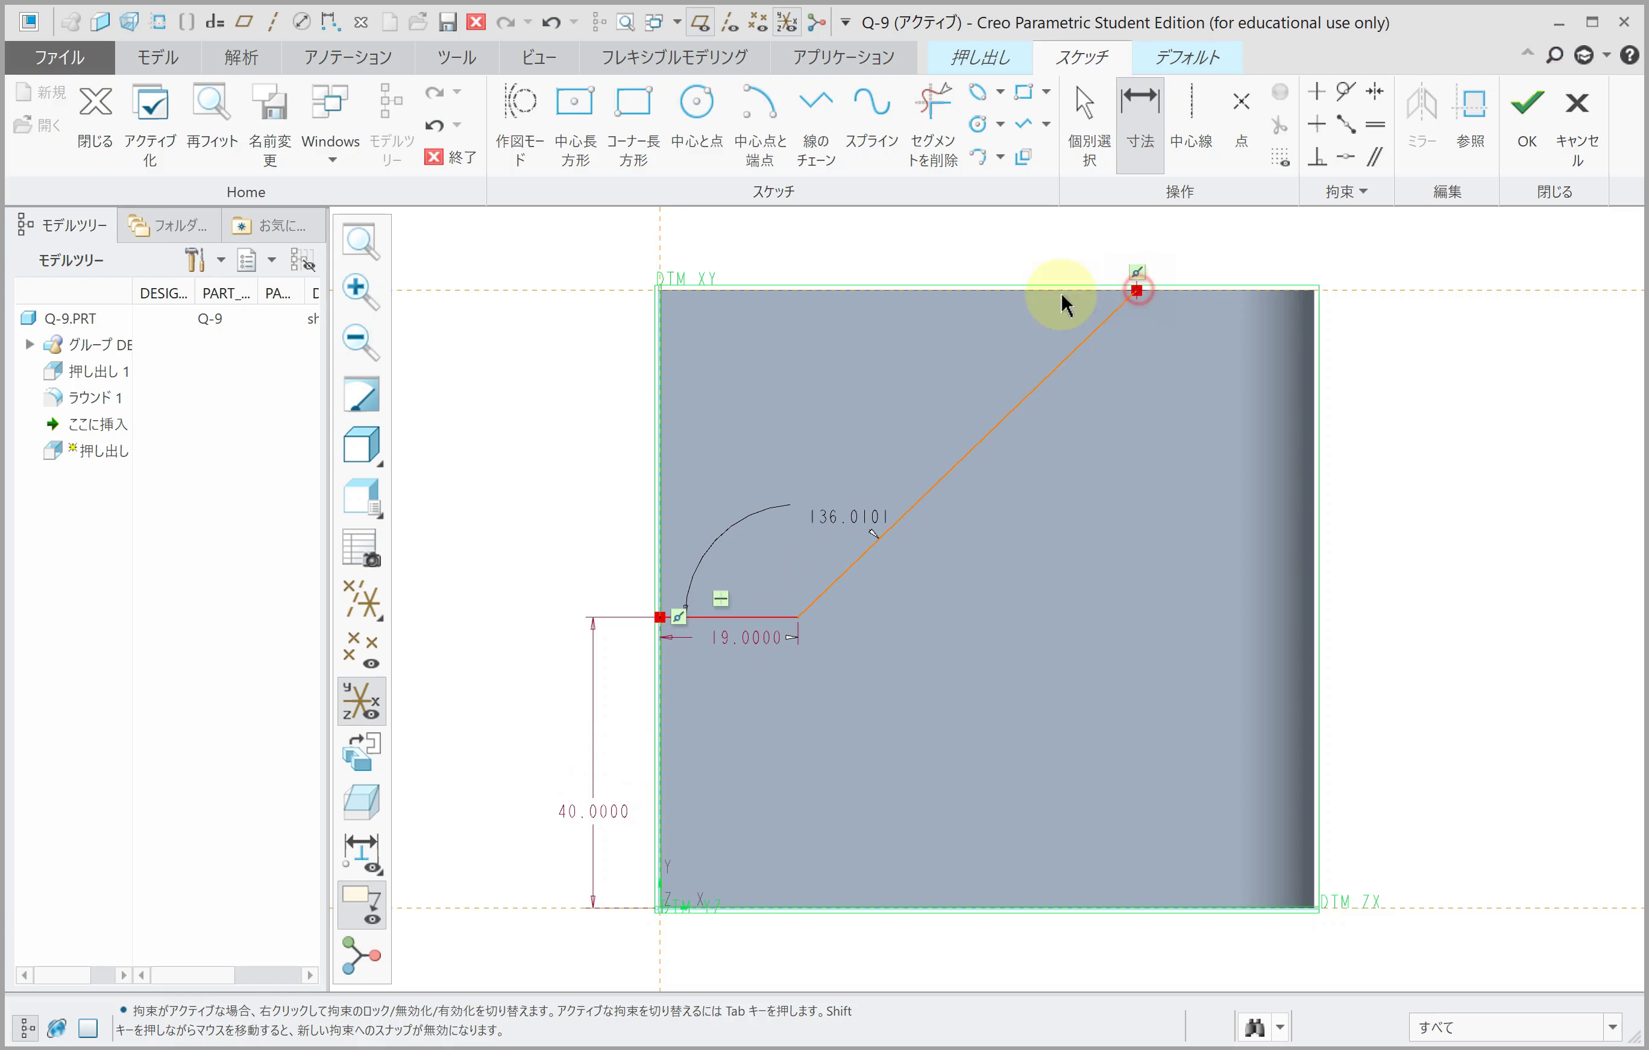
pyautogui.middleClick(865, 251)
pyautogui.write('70')
pyautogui.press('Return')
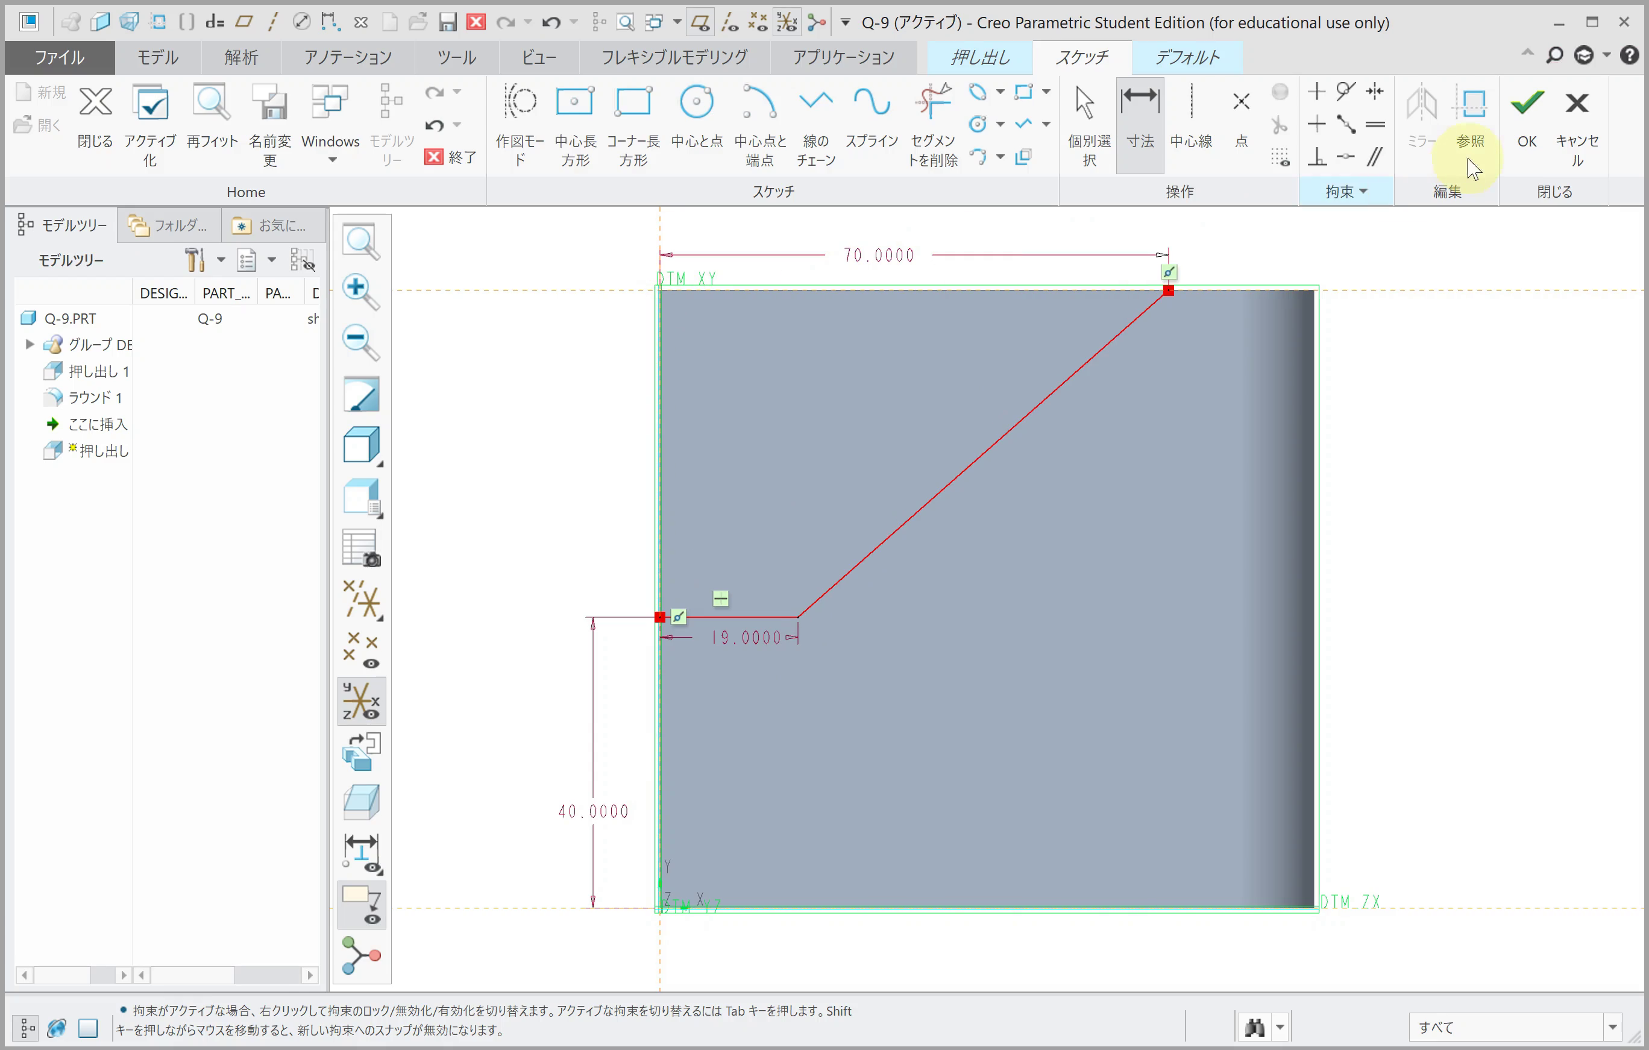
# Step: Turn the stepped sketch into a material-removing extrusion, flipping the cut side and depth direction
pyautogui.click(1524, 135)
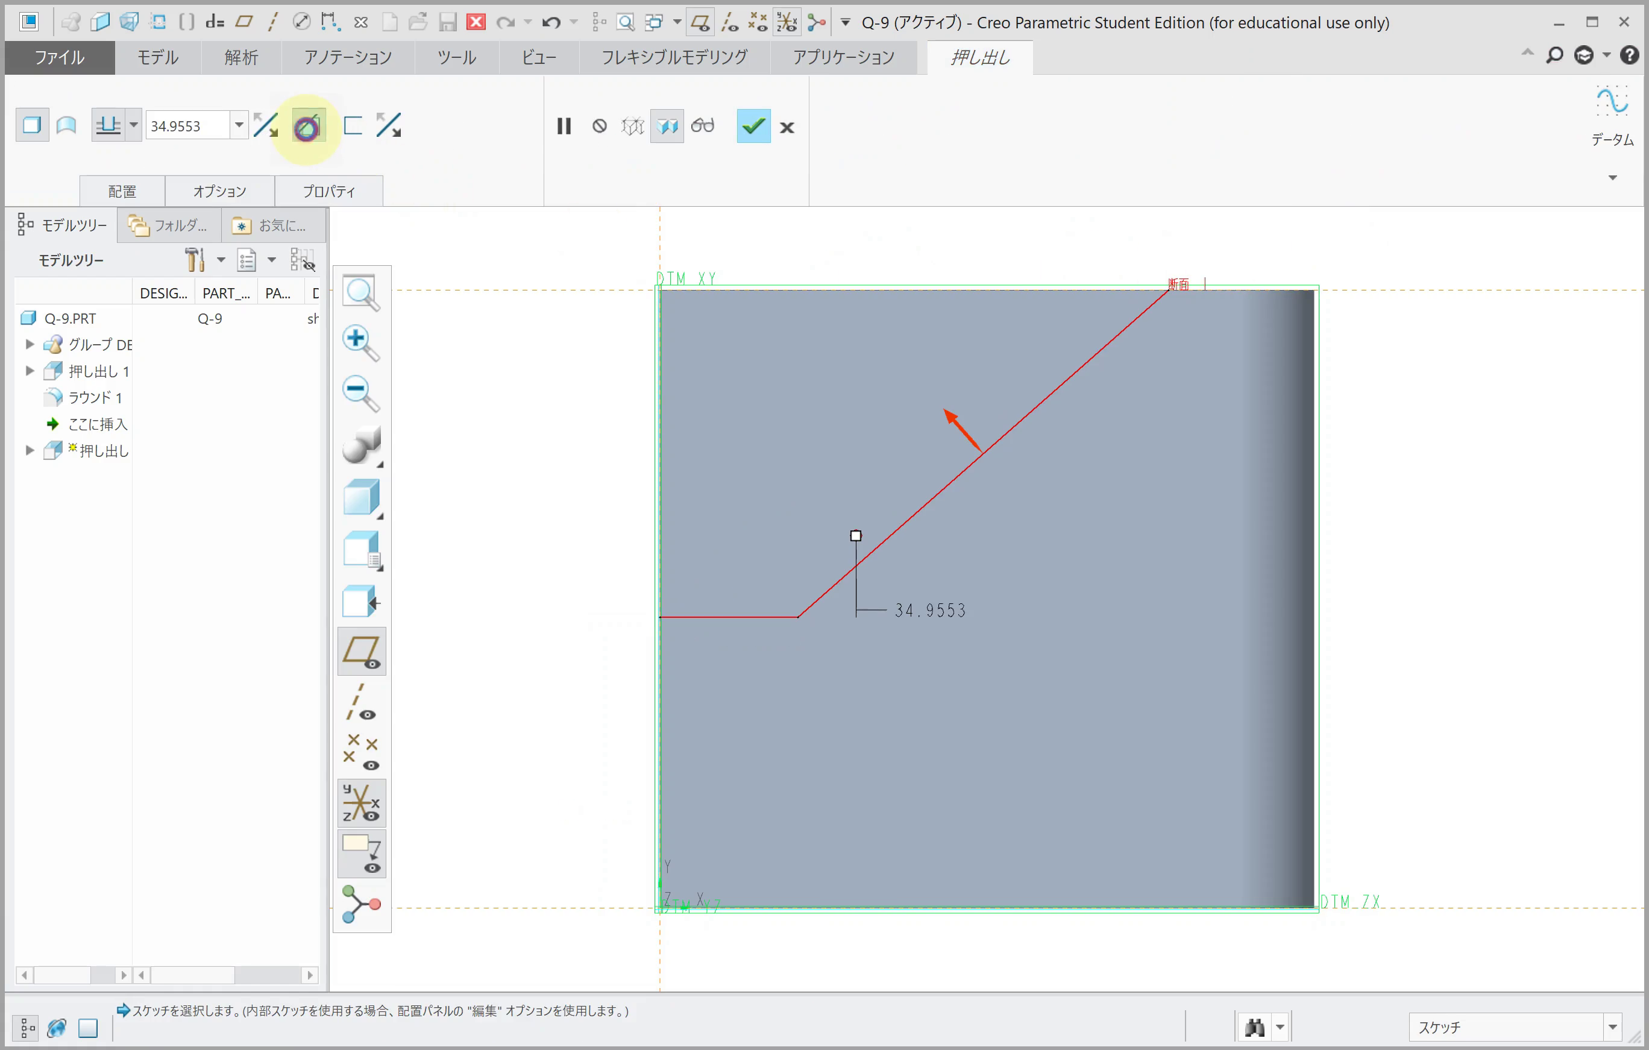
pyautogui.click(307, 127)
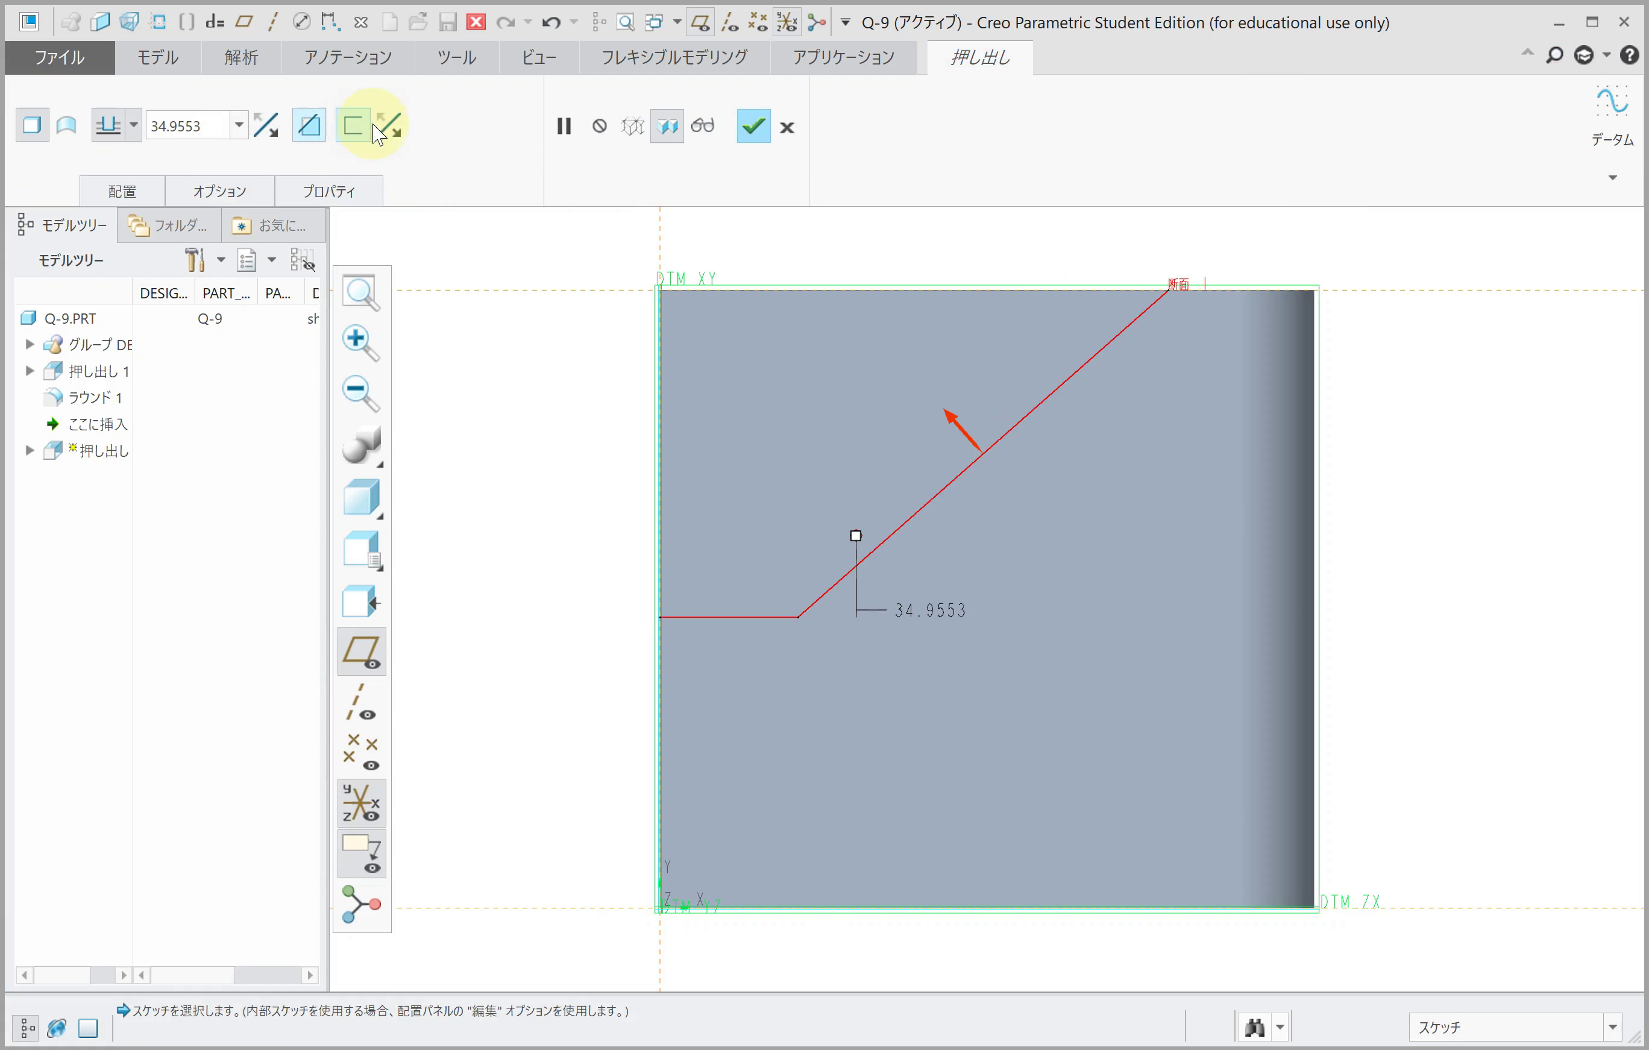
pyautogui.click(393, 127)
pyautogui.click(265, 125)
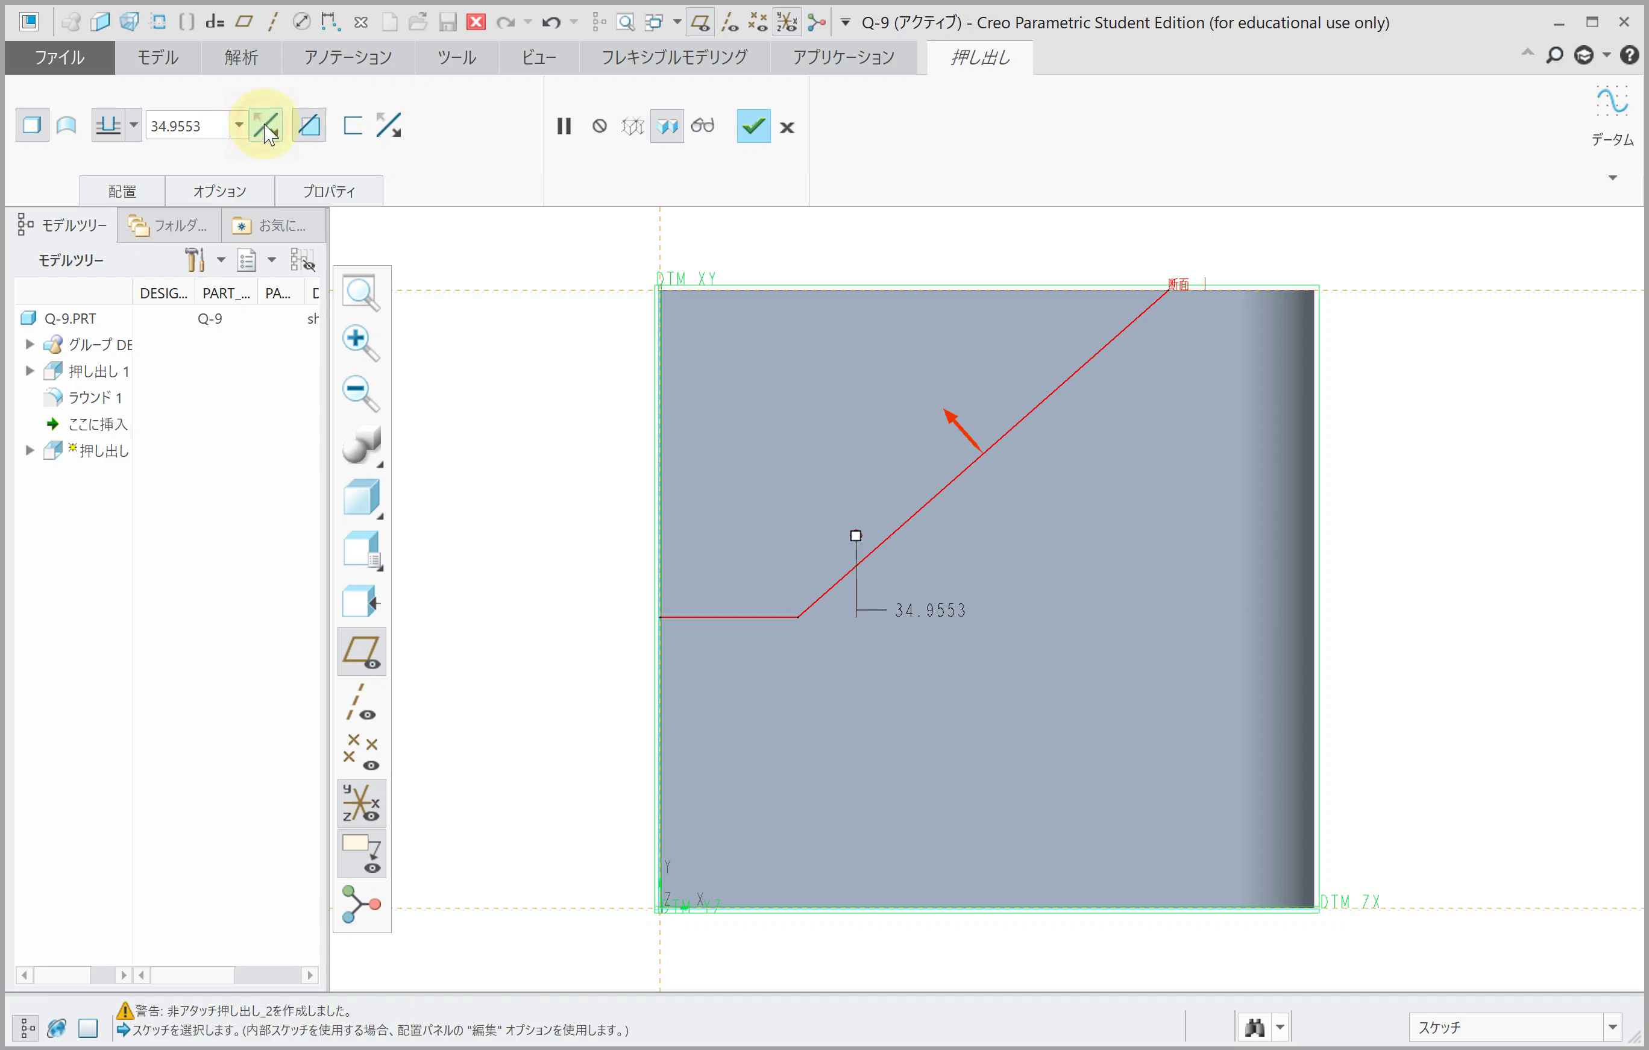
pyautogui.moveTo(712, 413); pyautogui.dragTo(693, 468, button='middle')
pyautogui.scroll(-3, 693, 468)
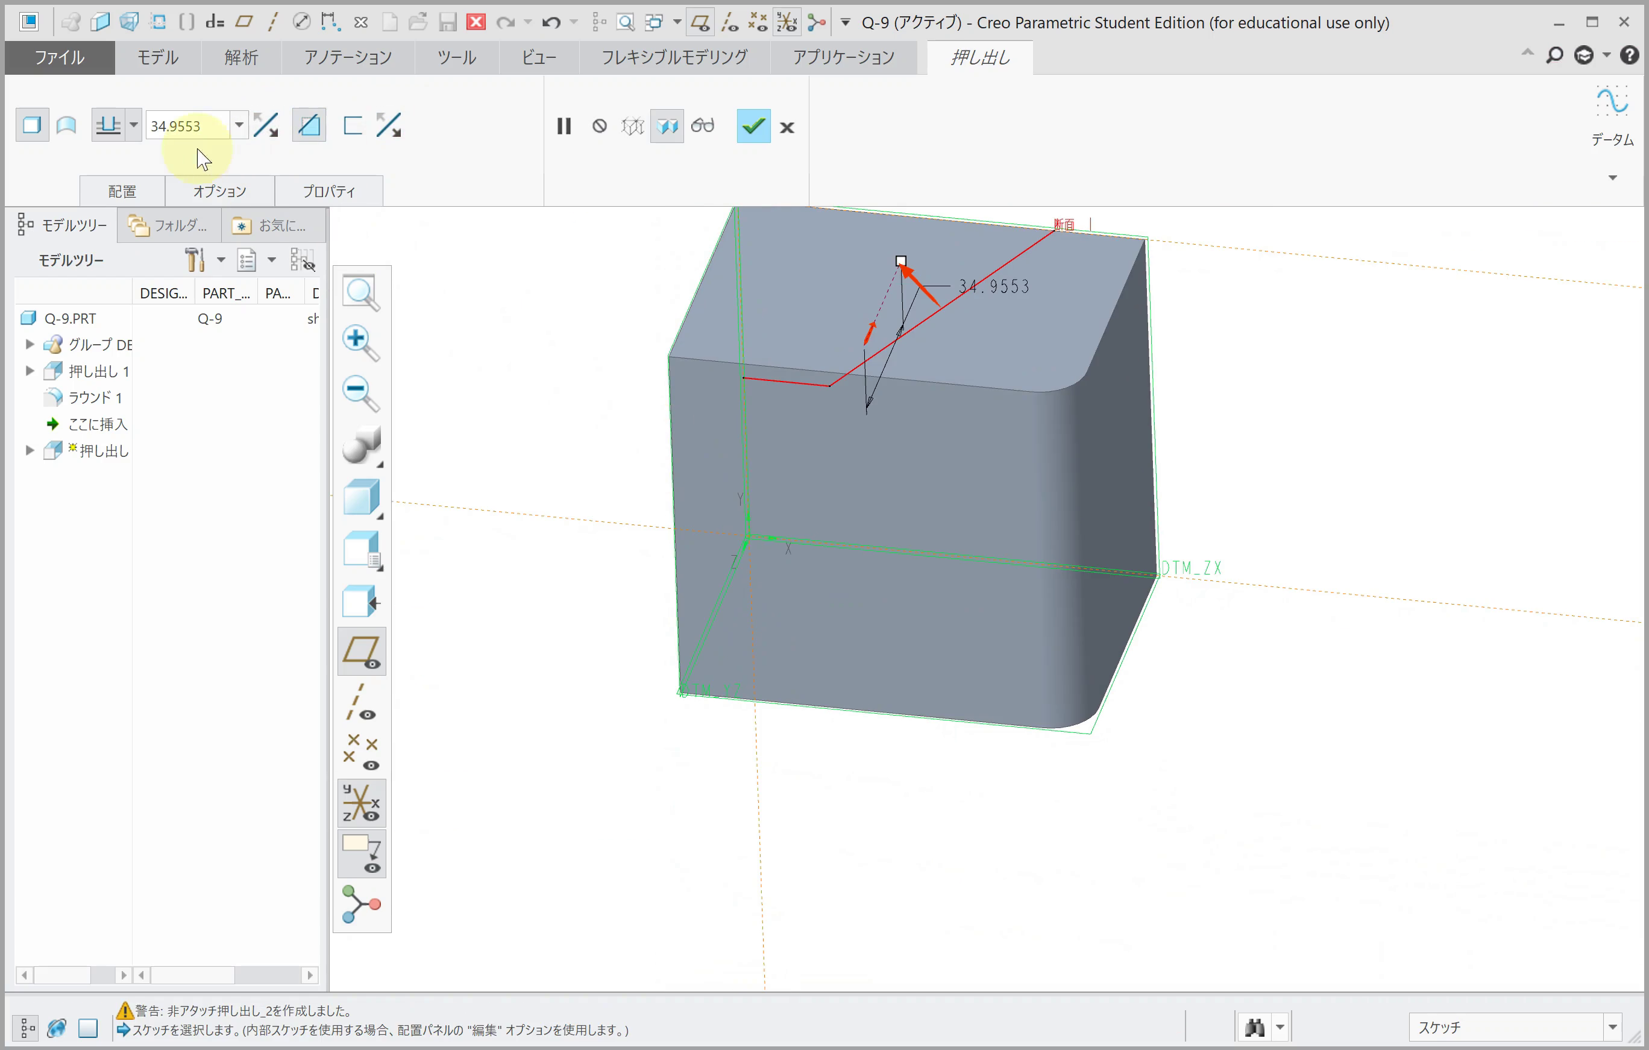
# Step: Change the cut depth option, complete Extrude 2, and orbit to inspect the stepped cut
pyautogui.click(124, 125)
pyautogui.click(107, 263)
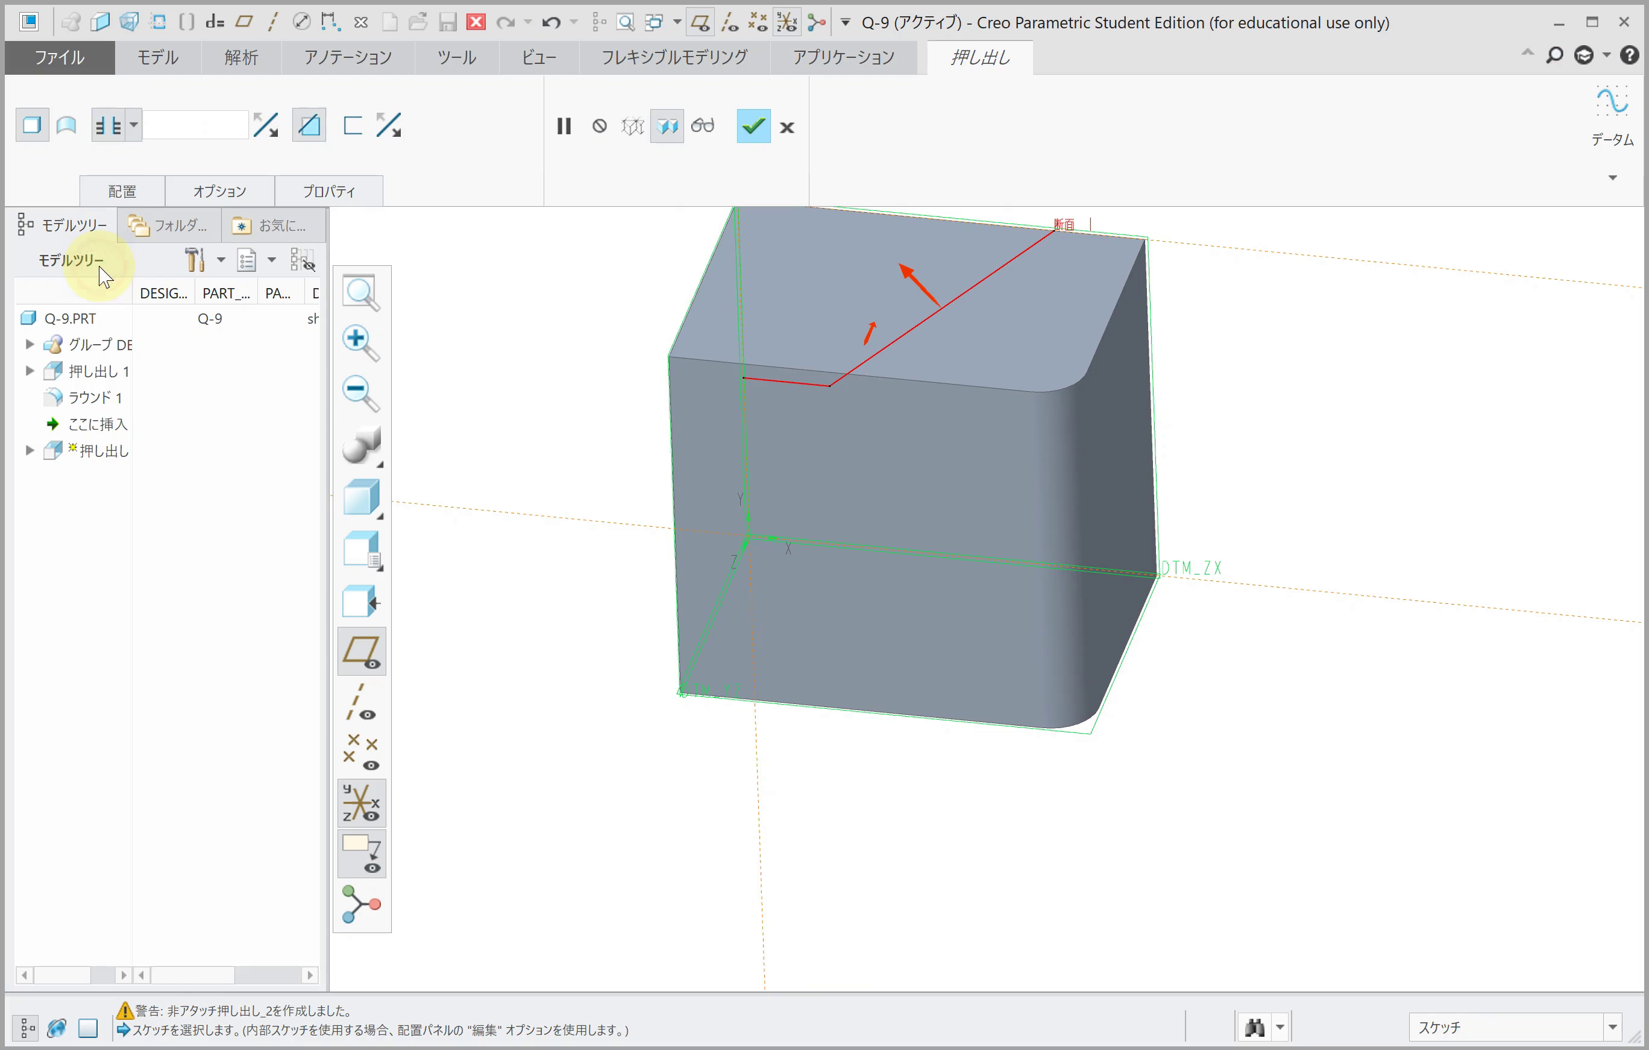
pyautogui.click(275, 124)
pyautogui.middleClick(619, 381)
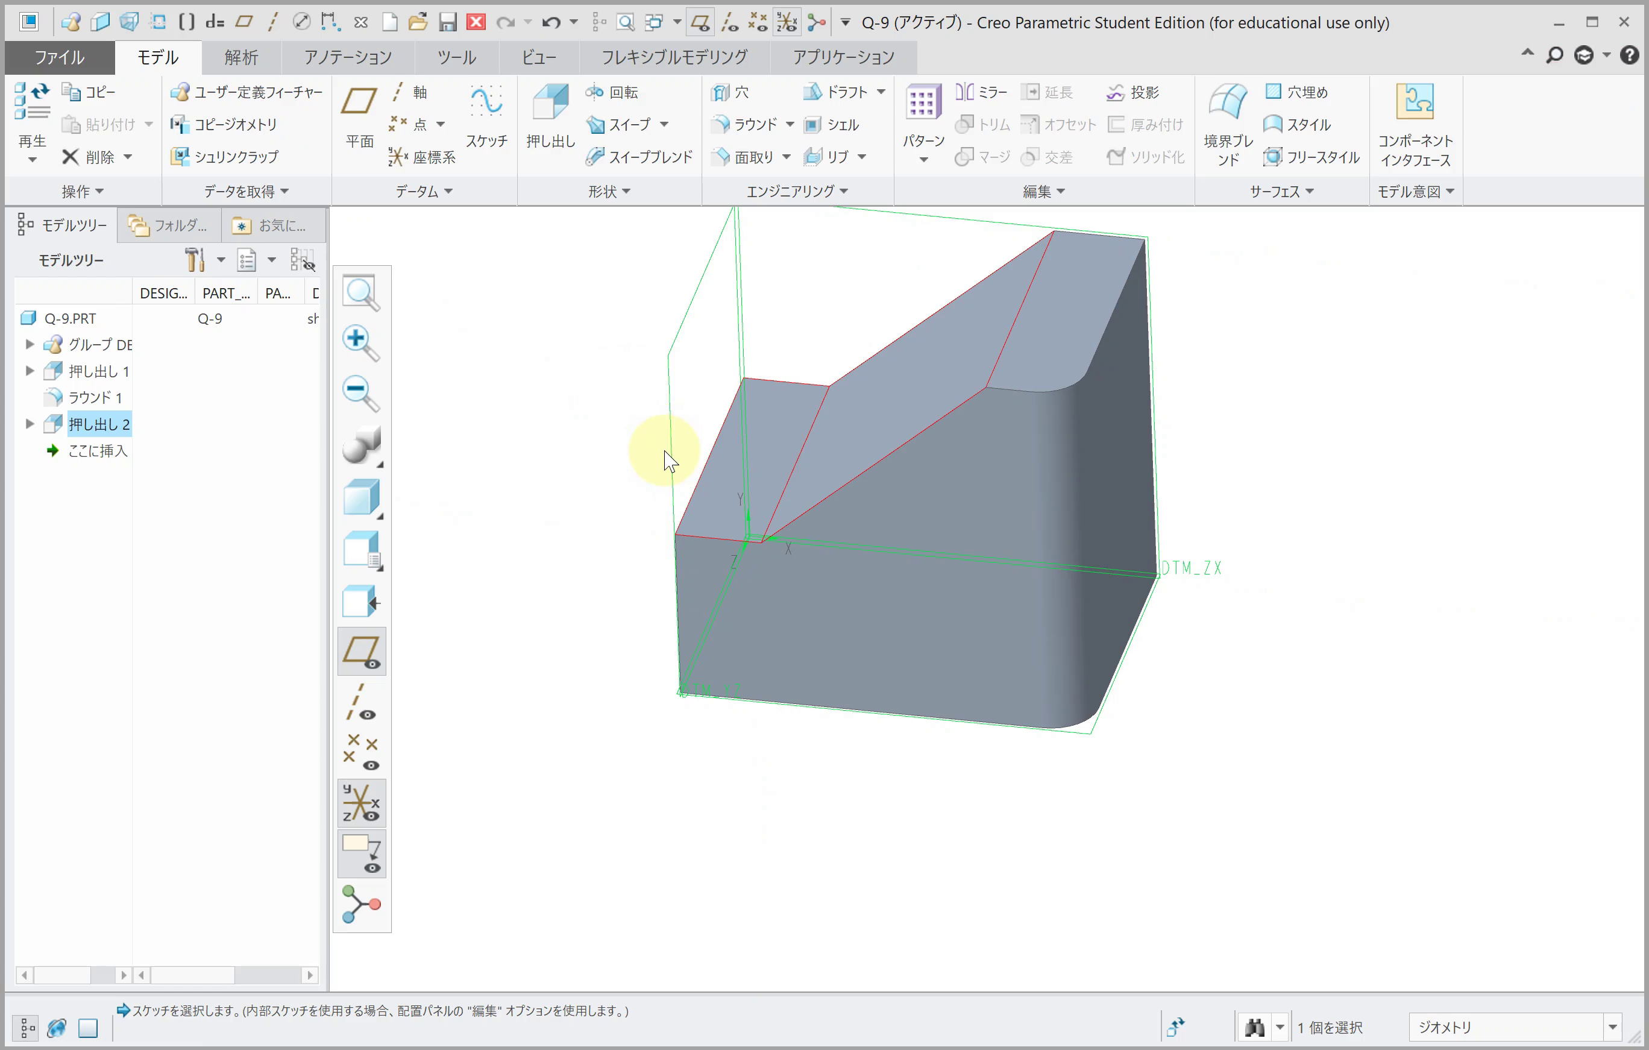
pyautogui.moveTo(680, 460)
pyautogui.mouseDown(button='middle')
pyautogui.moveTo(662, 463)
pyautogui.moveTo(666, 484)
pyautogui.moveTo(686, 392)
pyautogui.mouseUp(button='middle')
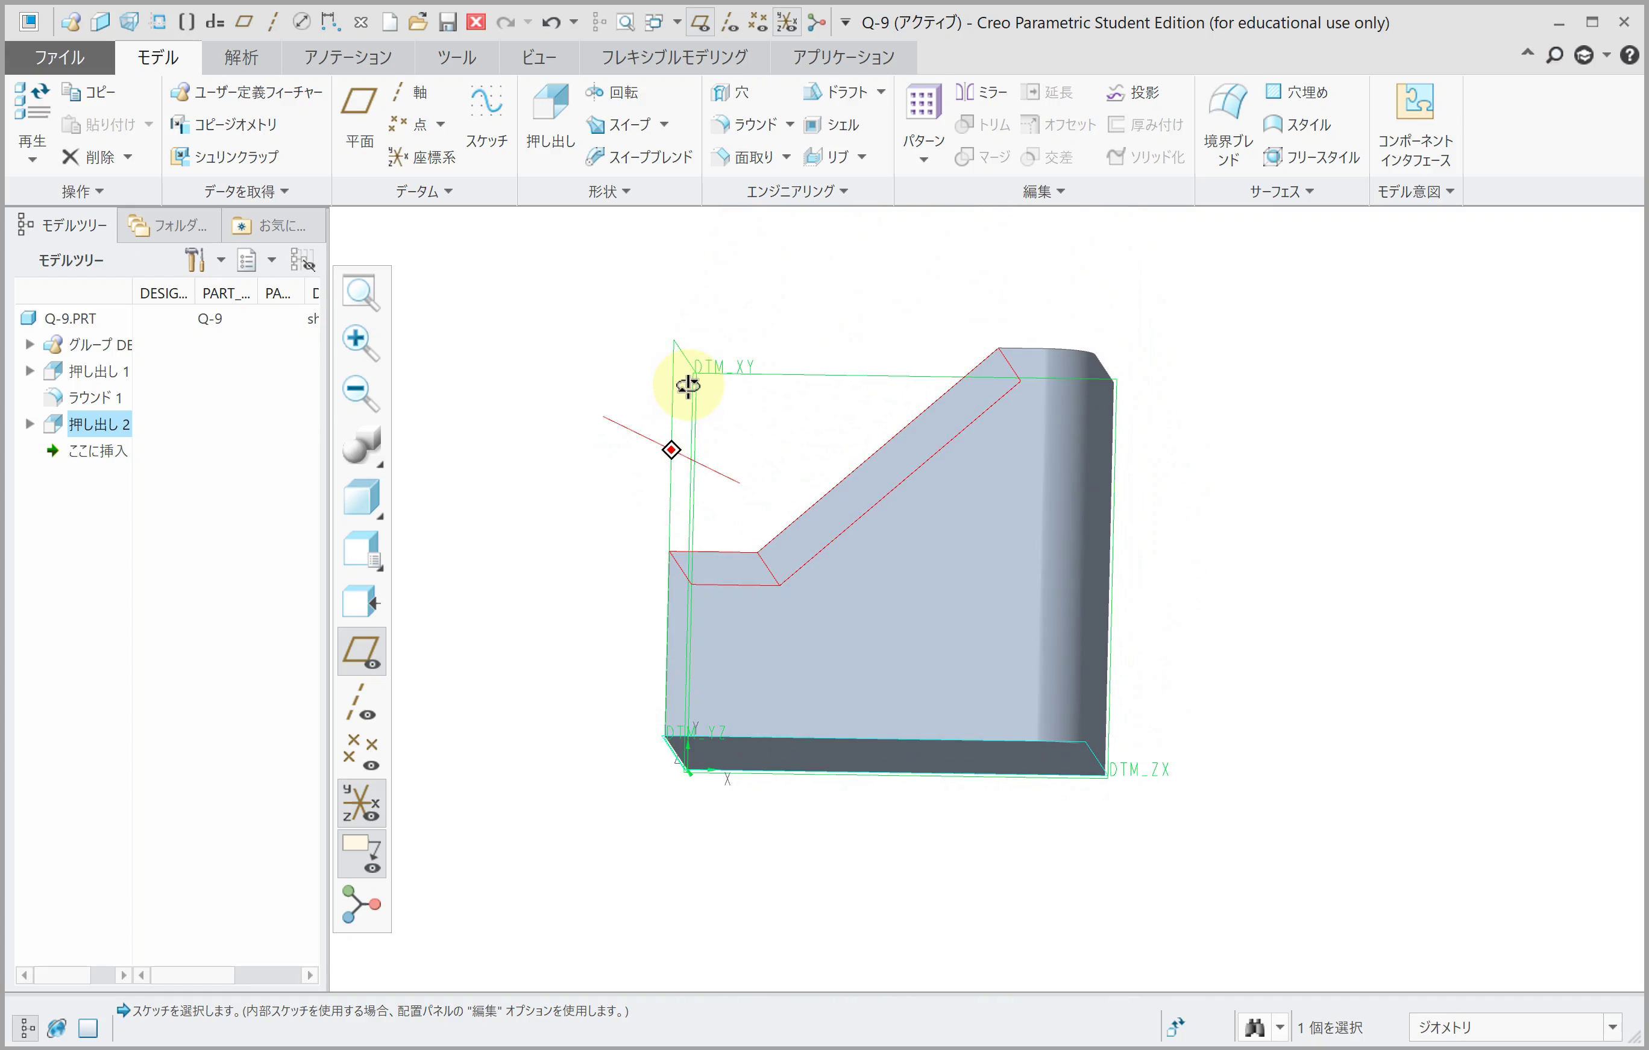
pyautogui.moveTo(689, 385)
pyautogui.mouseDown(button='middle')
pyautogui.moveTo(688, 364)
pyautogui.moveTo(688, 404)
pyautogui.moveTo(699, 272)
pyautogui.moveTo(681, 275)
pyautogui.mouseUp(button='middle')
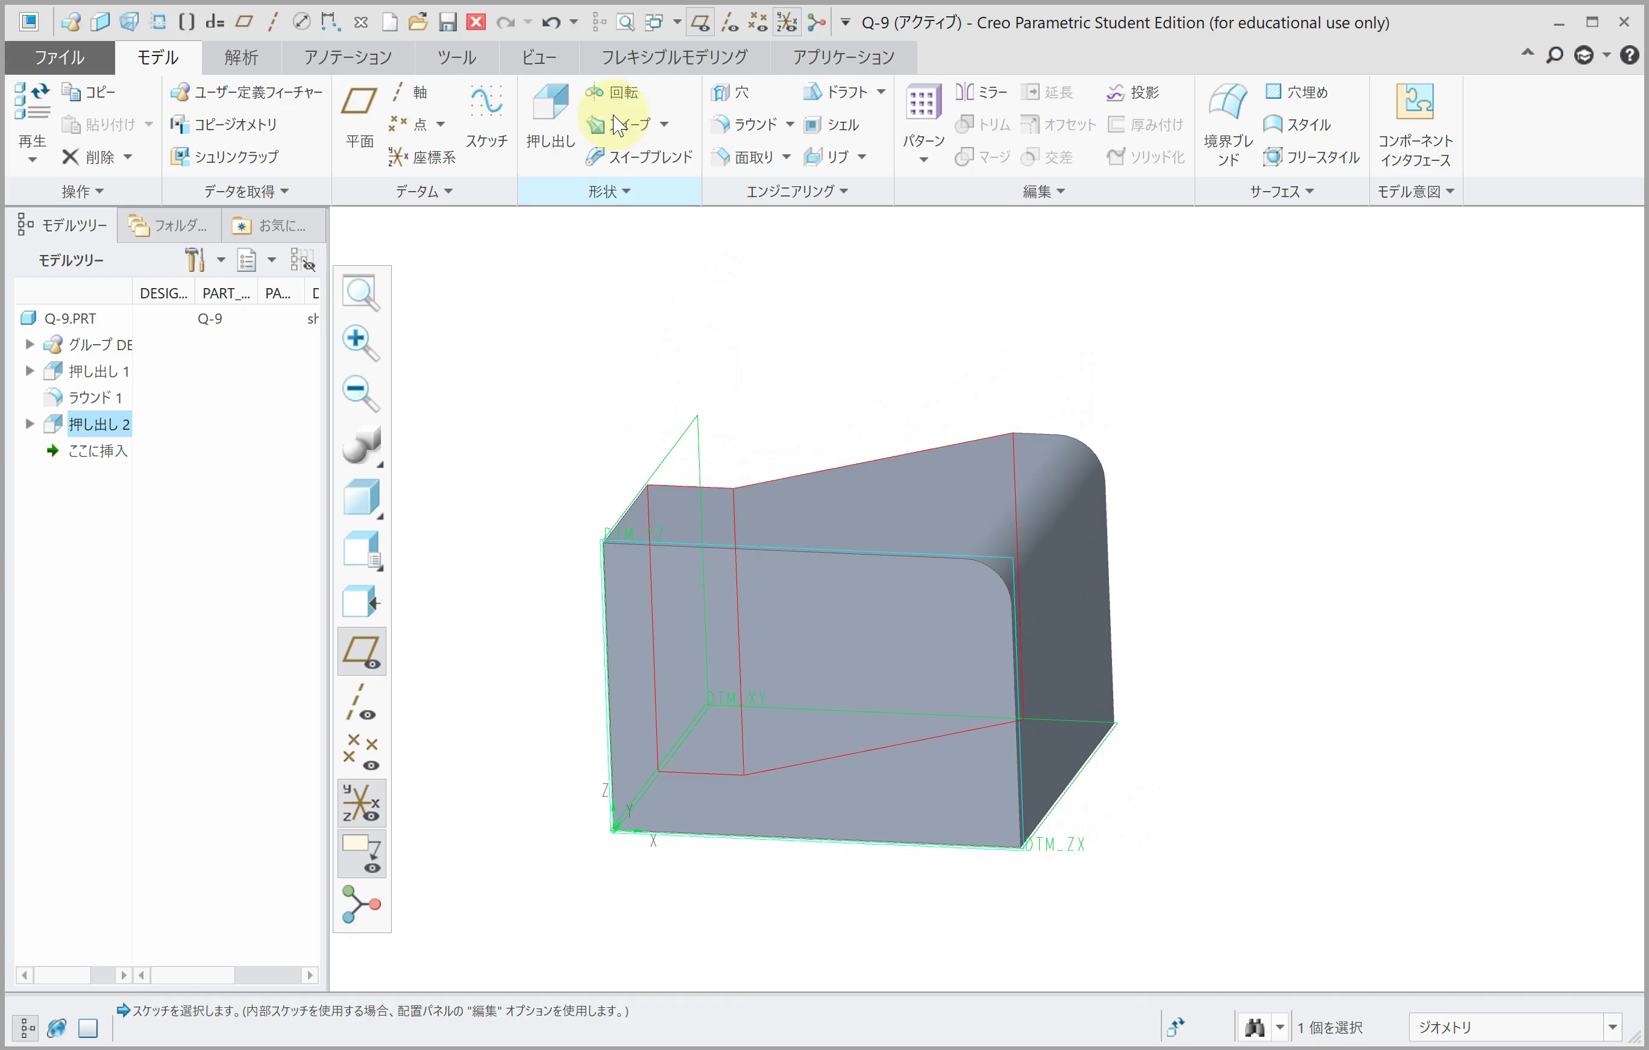
# Step: Start a new extrusion on the block's front face and sketch a centre-and-ends arc across its corner
pyautogui.click(542, 126)
pyautogui.click(895, 603)
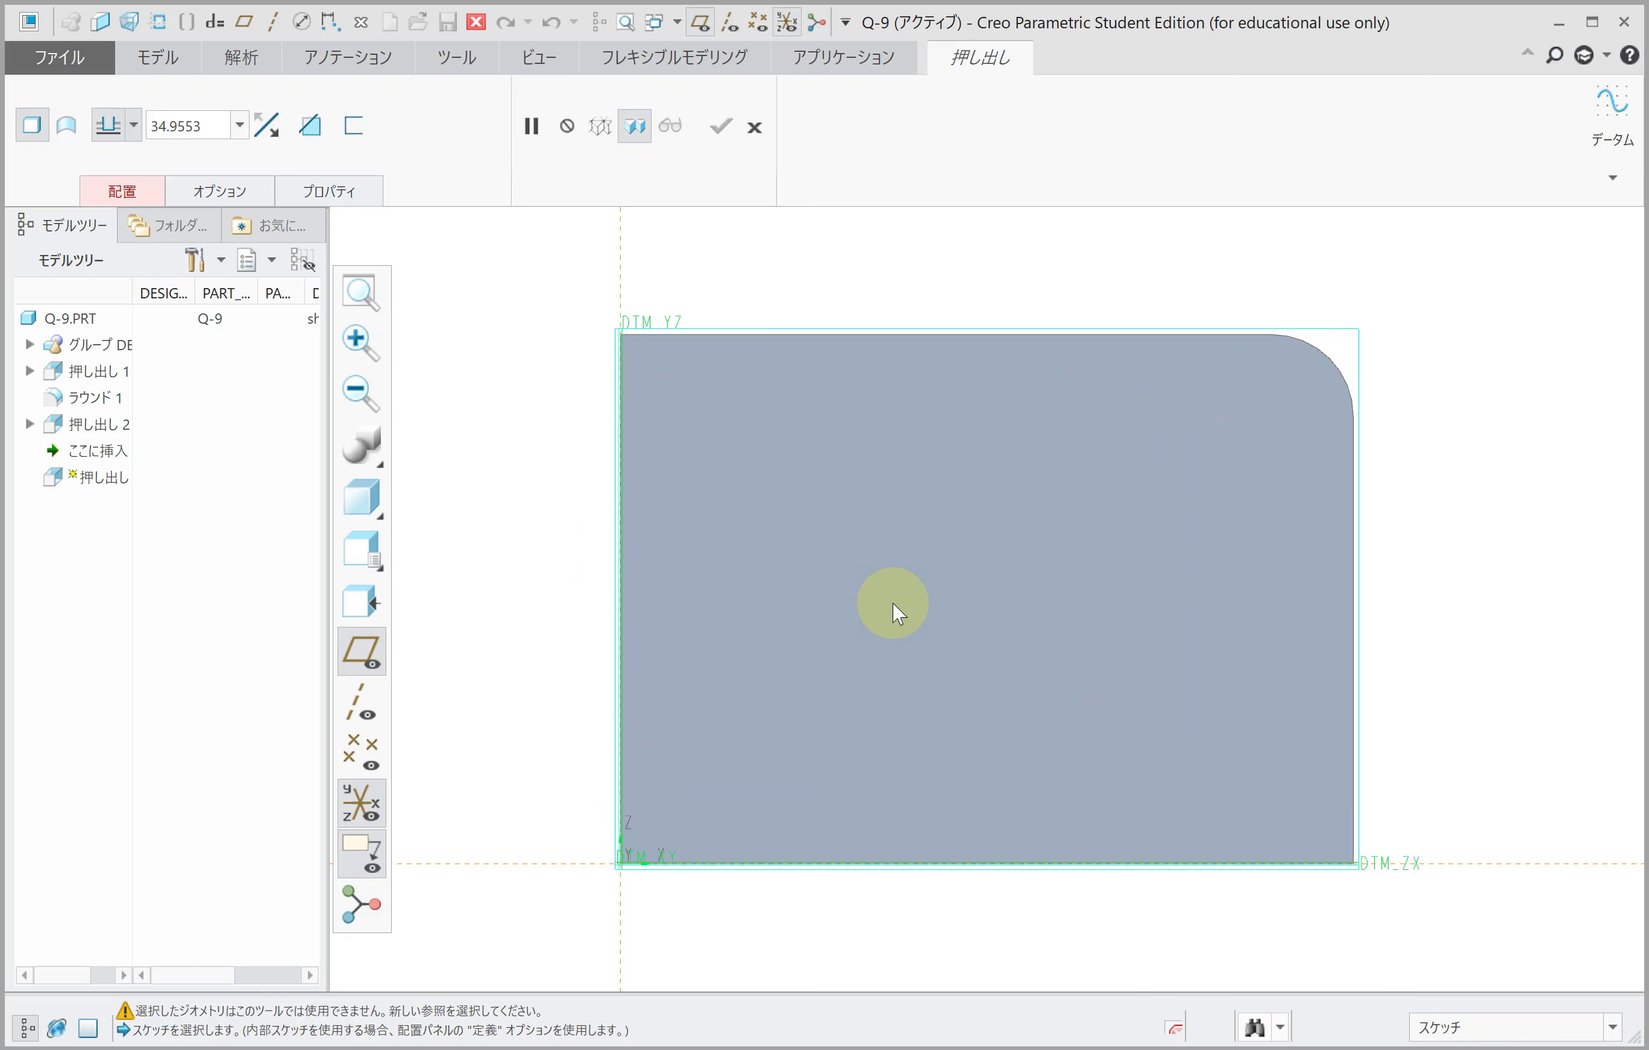
pyautogui.click(758, 135)
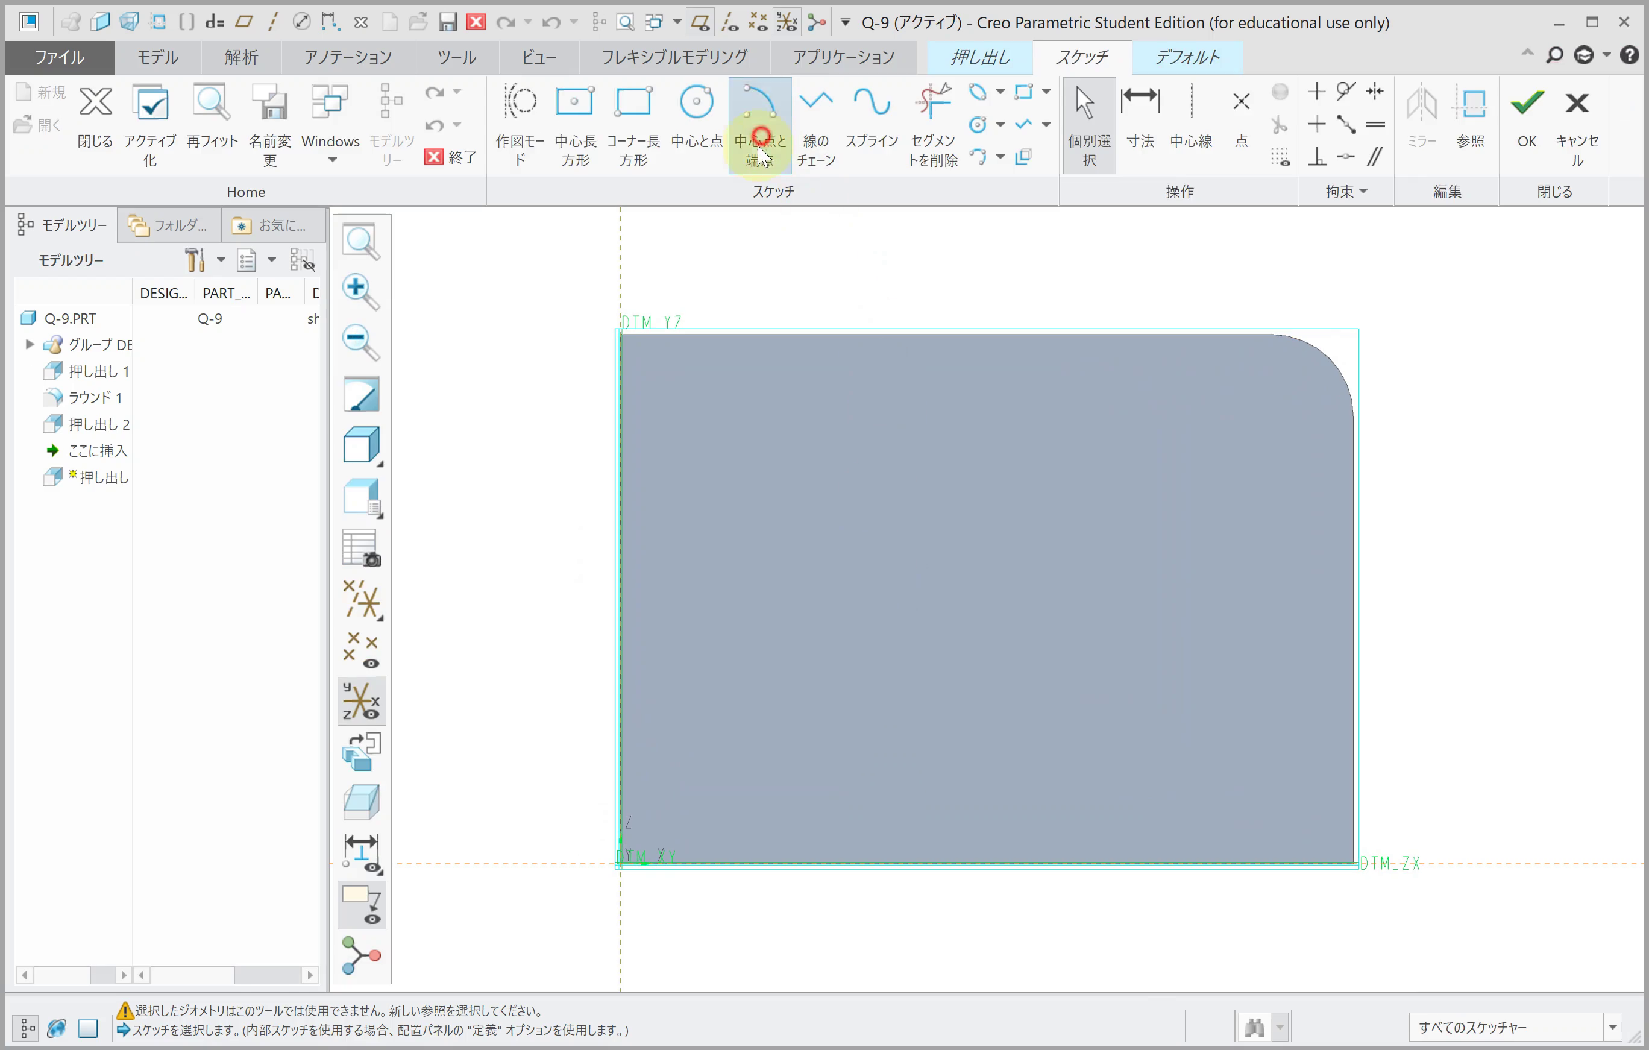
pyautogui.click(1214, 305)
pyautogui.scroll(2, 1045, 456)
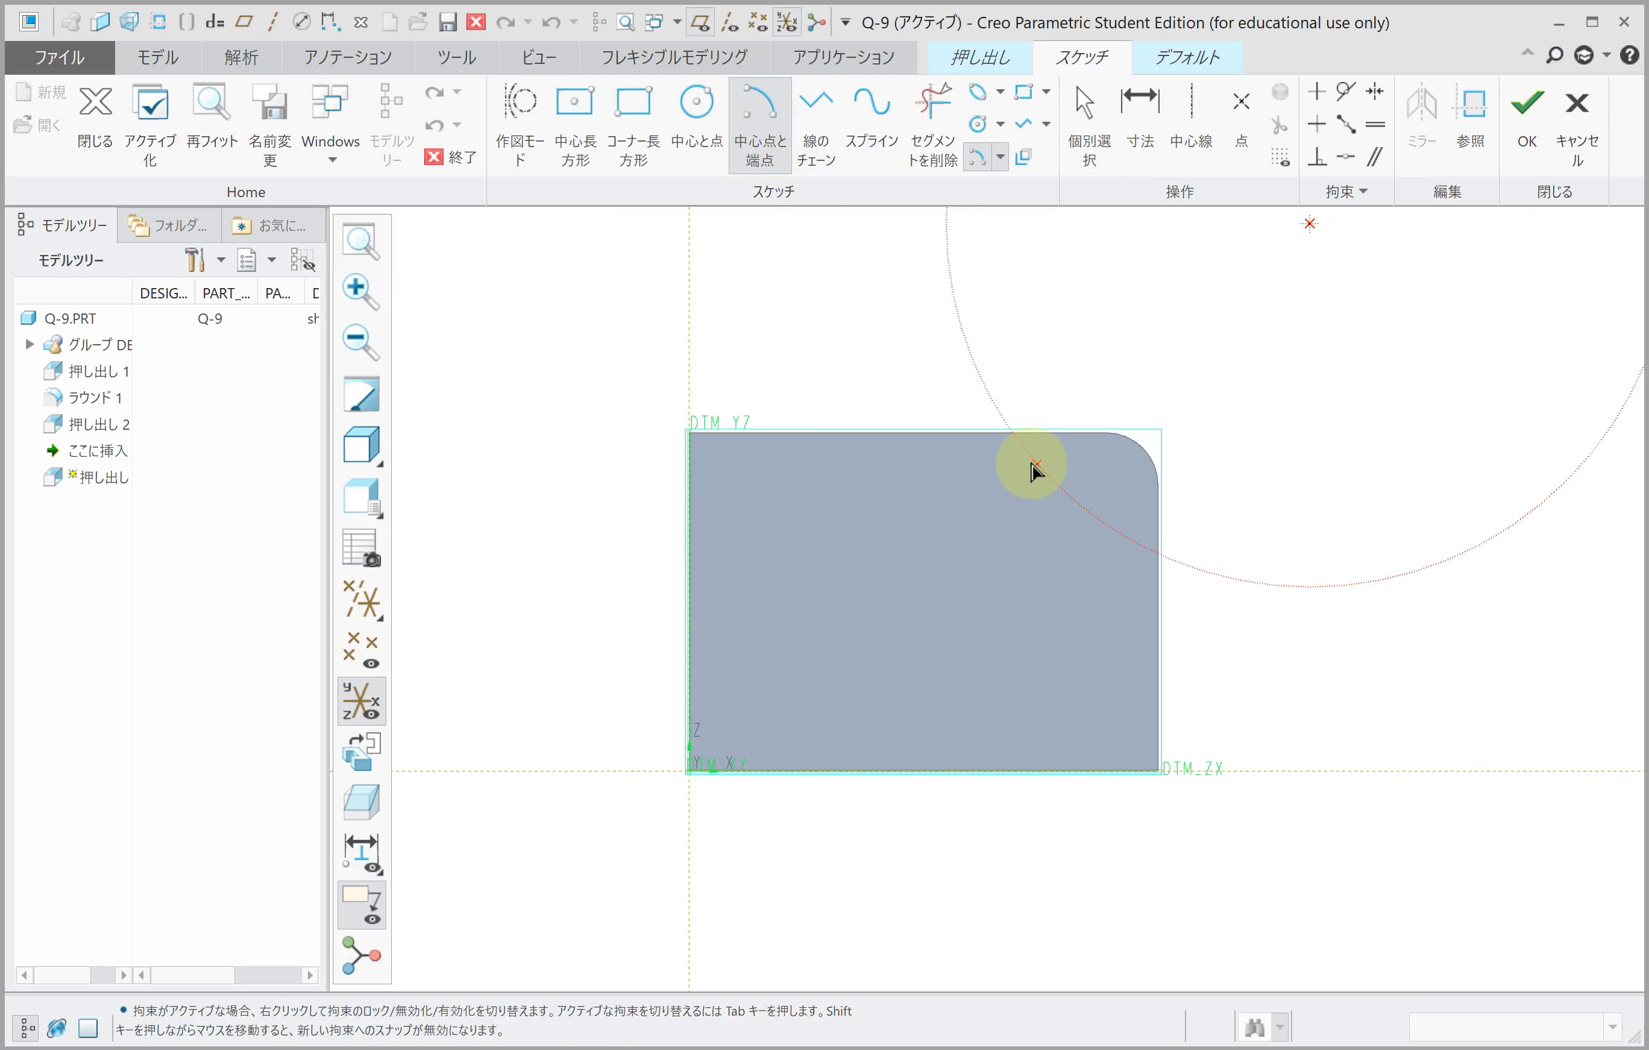
pyautogui.click(994, 434)
pyautogui.click(1157, 569)
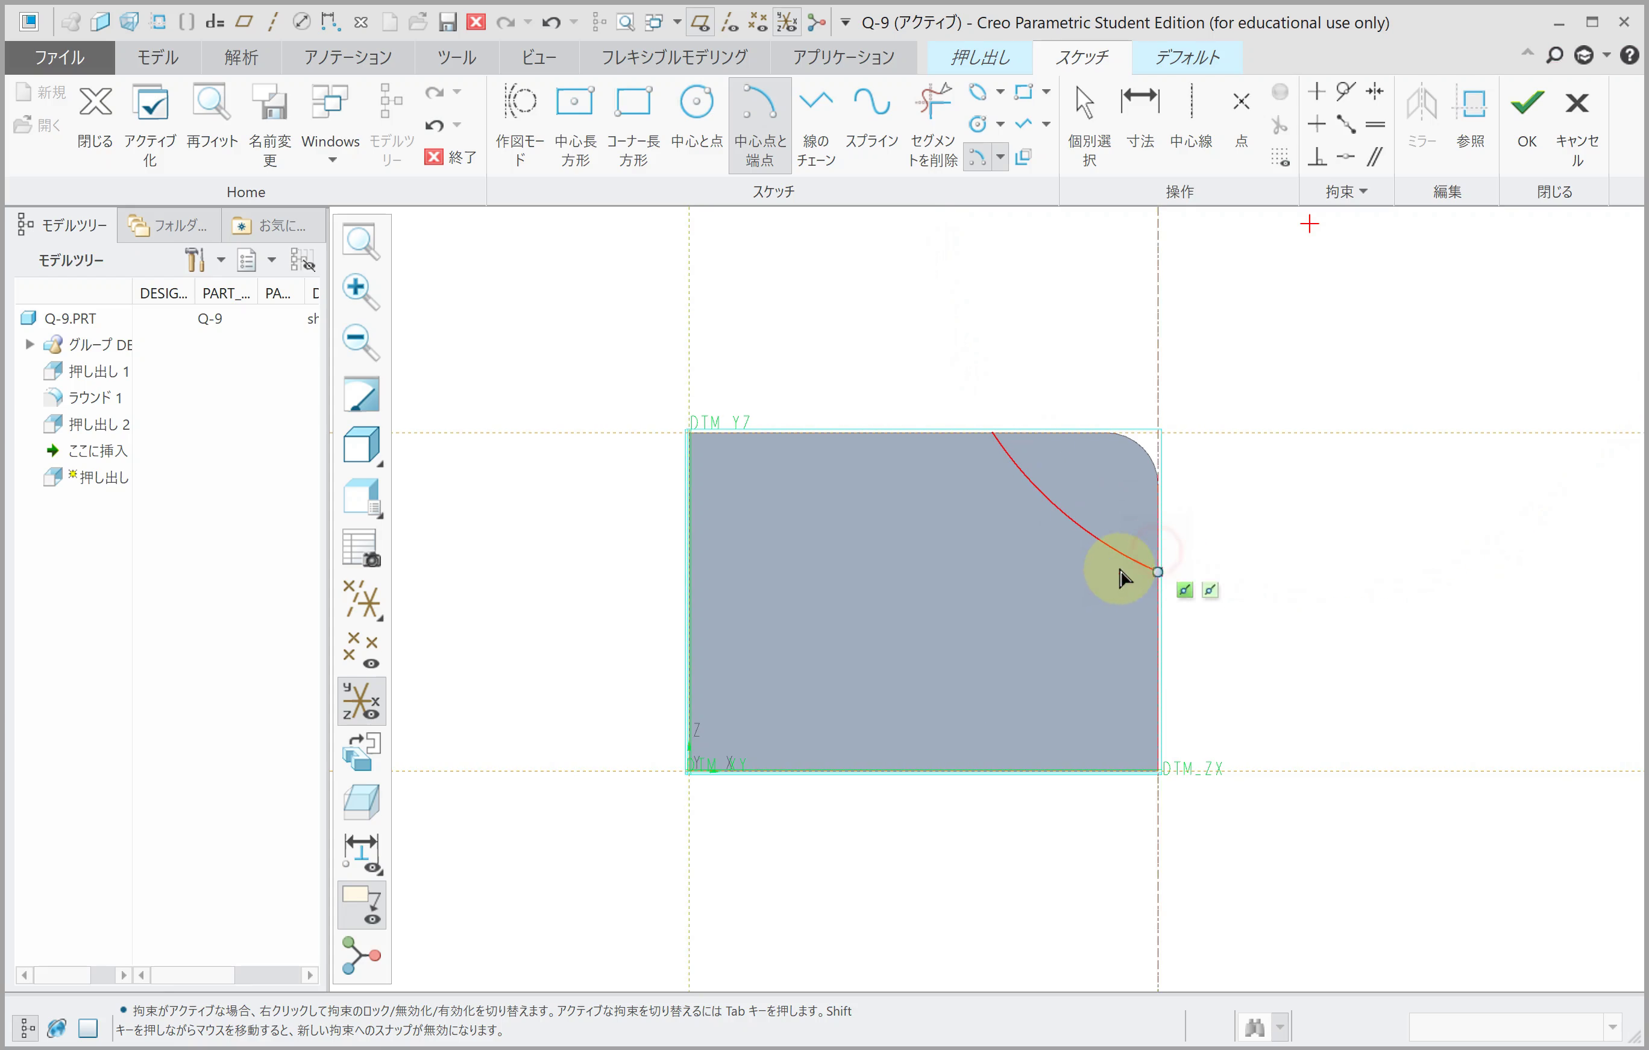
pyautogui.middleClick(1027, 544)
# Step: Locate the arc centre 100 above and 100 right of the origin
pyautogui.scroll(-1, 1026, 547)
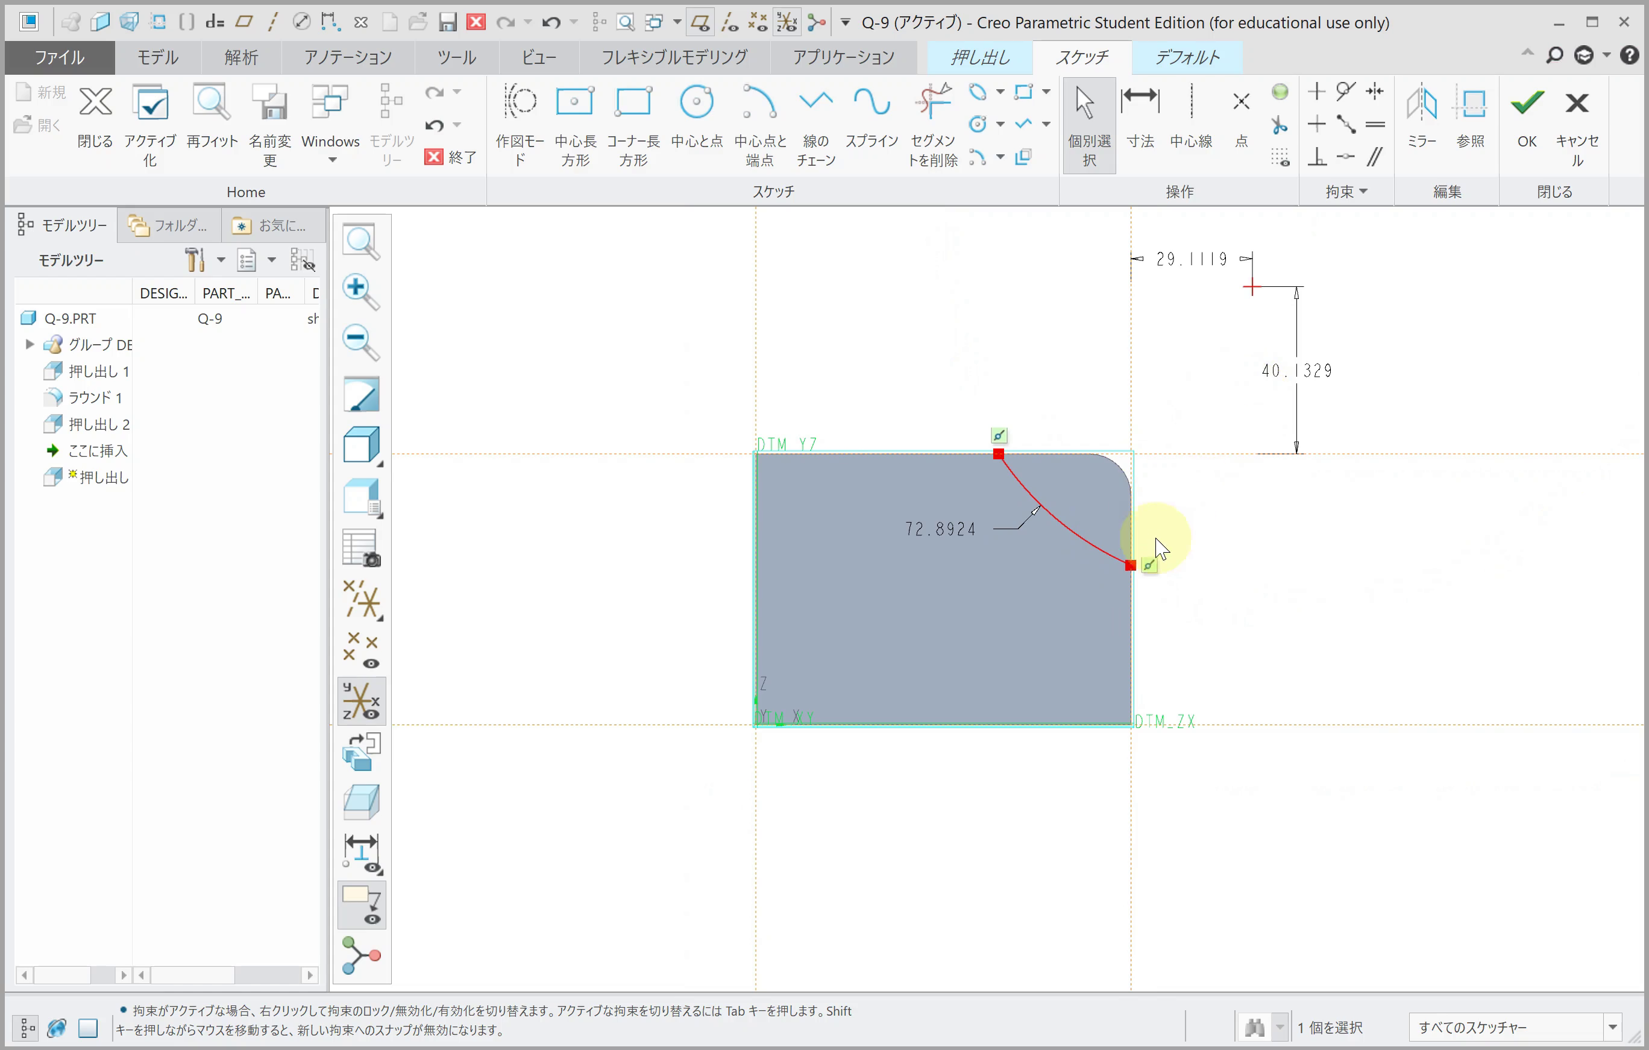
pyautogui.scroll(-1, 1152, 553)
pyautogui.scroll(2, 1269, 449)
pyautogui.click(1143, 158)
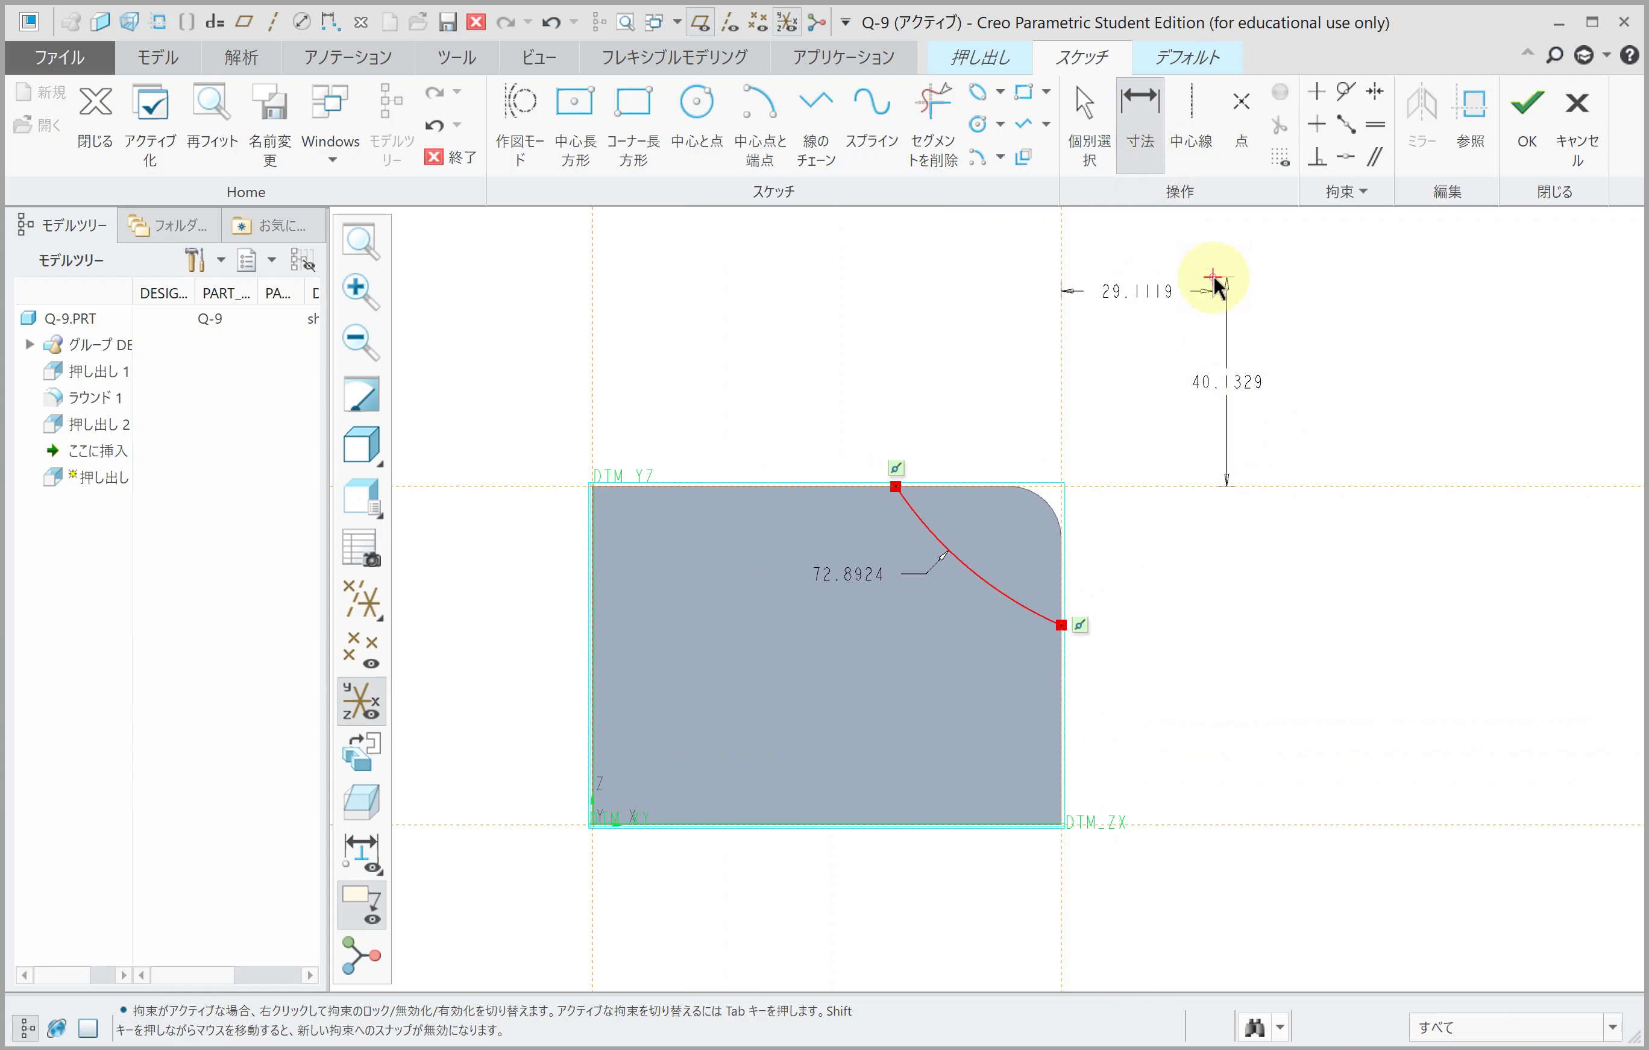
pyautogui.click(1237, 824)
pyautogui.middleClick(1236, 725)
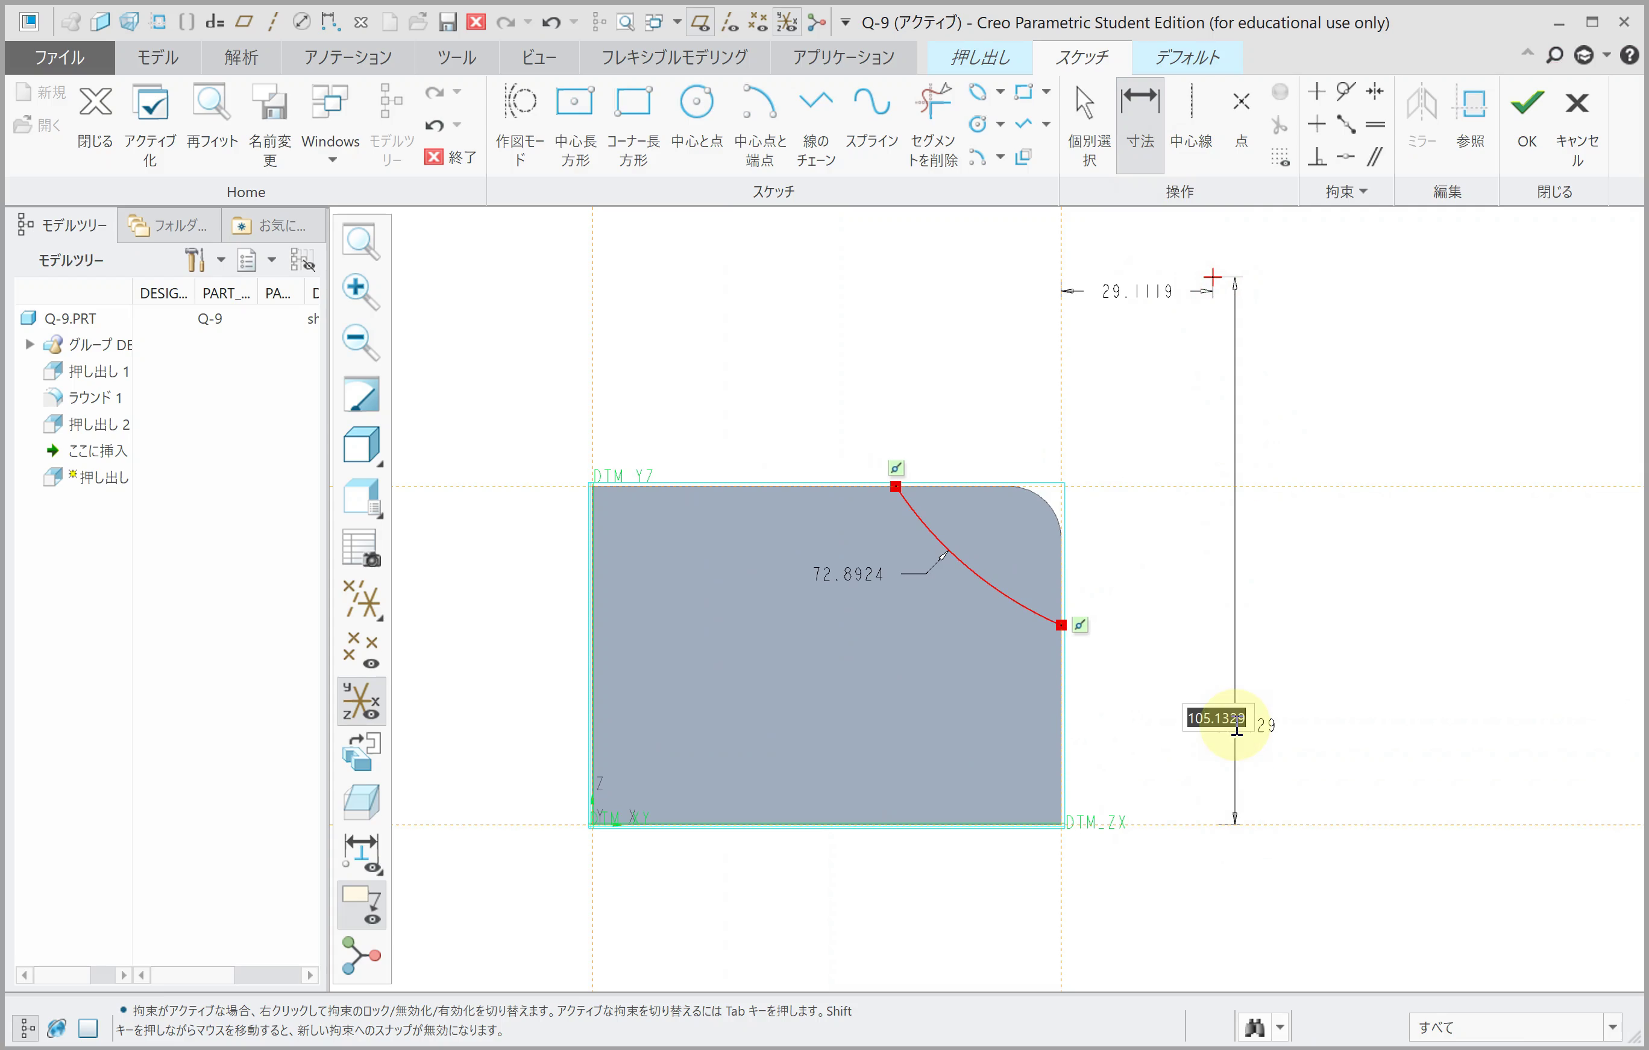
pyautogui.write('100.0000')
pyautogui.press('Return')
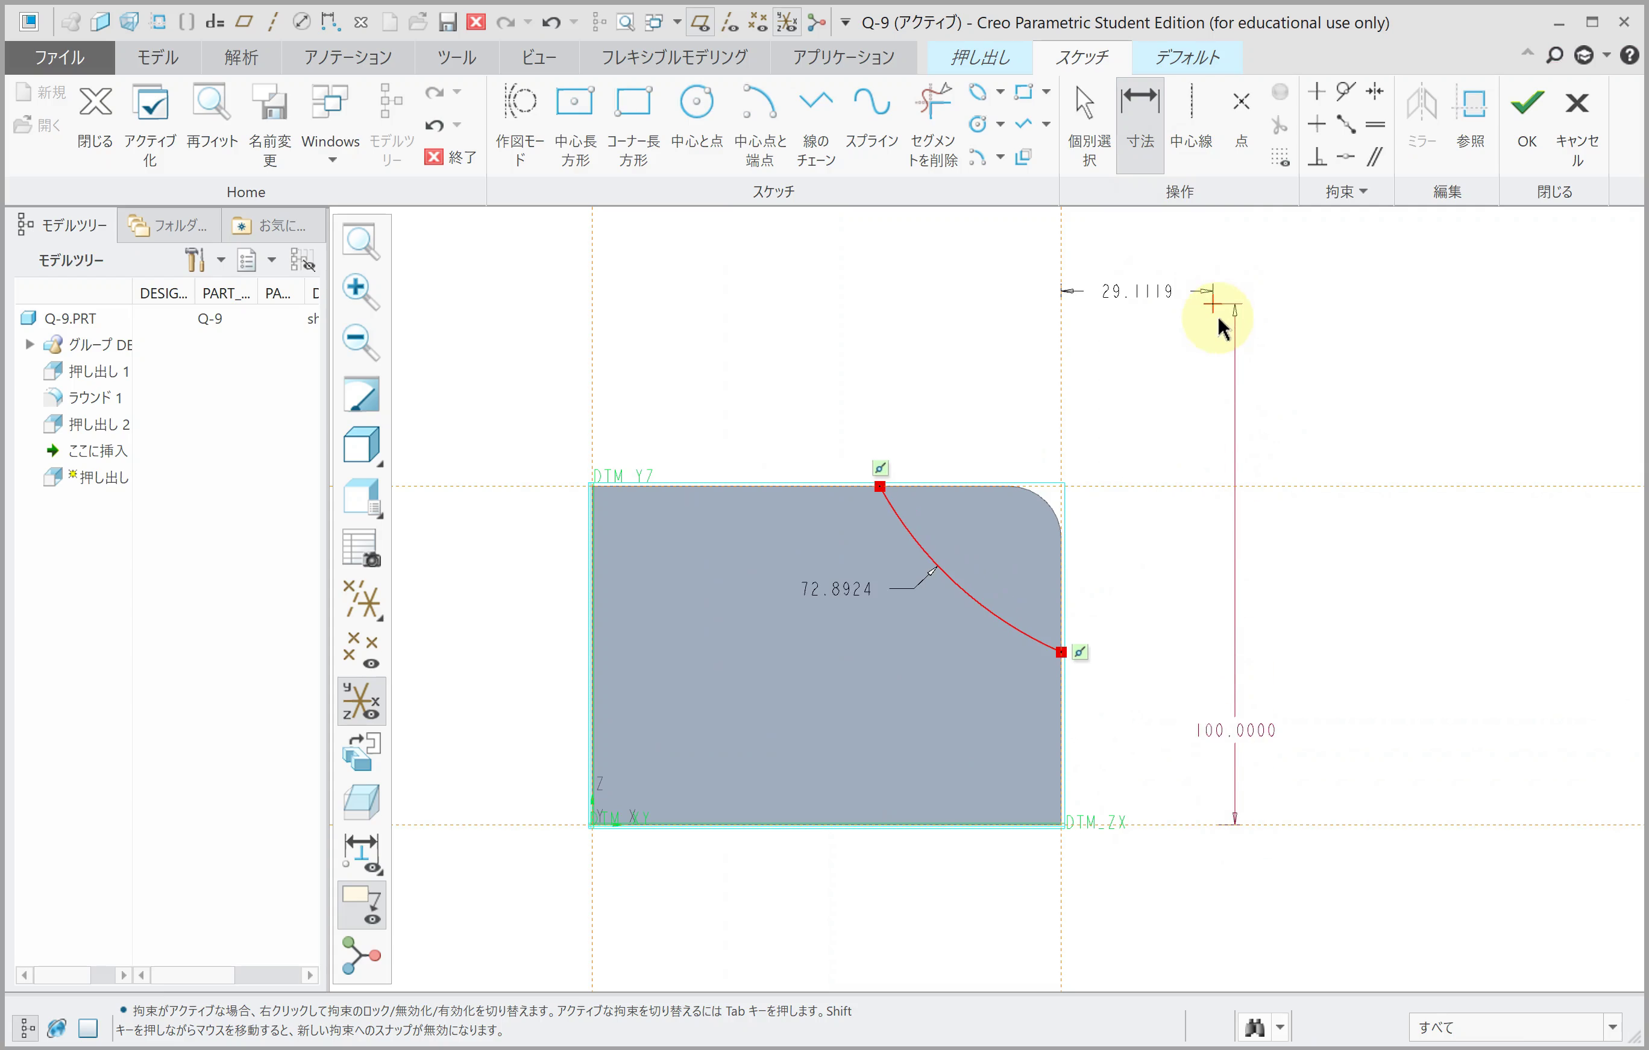
pyautogui.click(594, 331)
pyautogui.middleClick(780, 338)
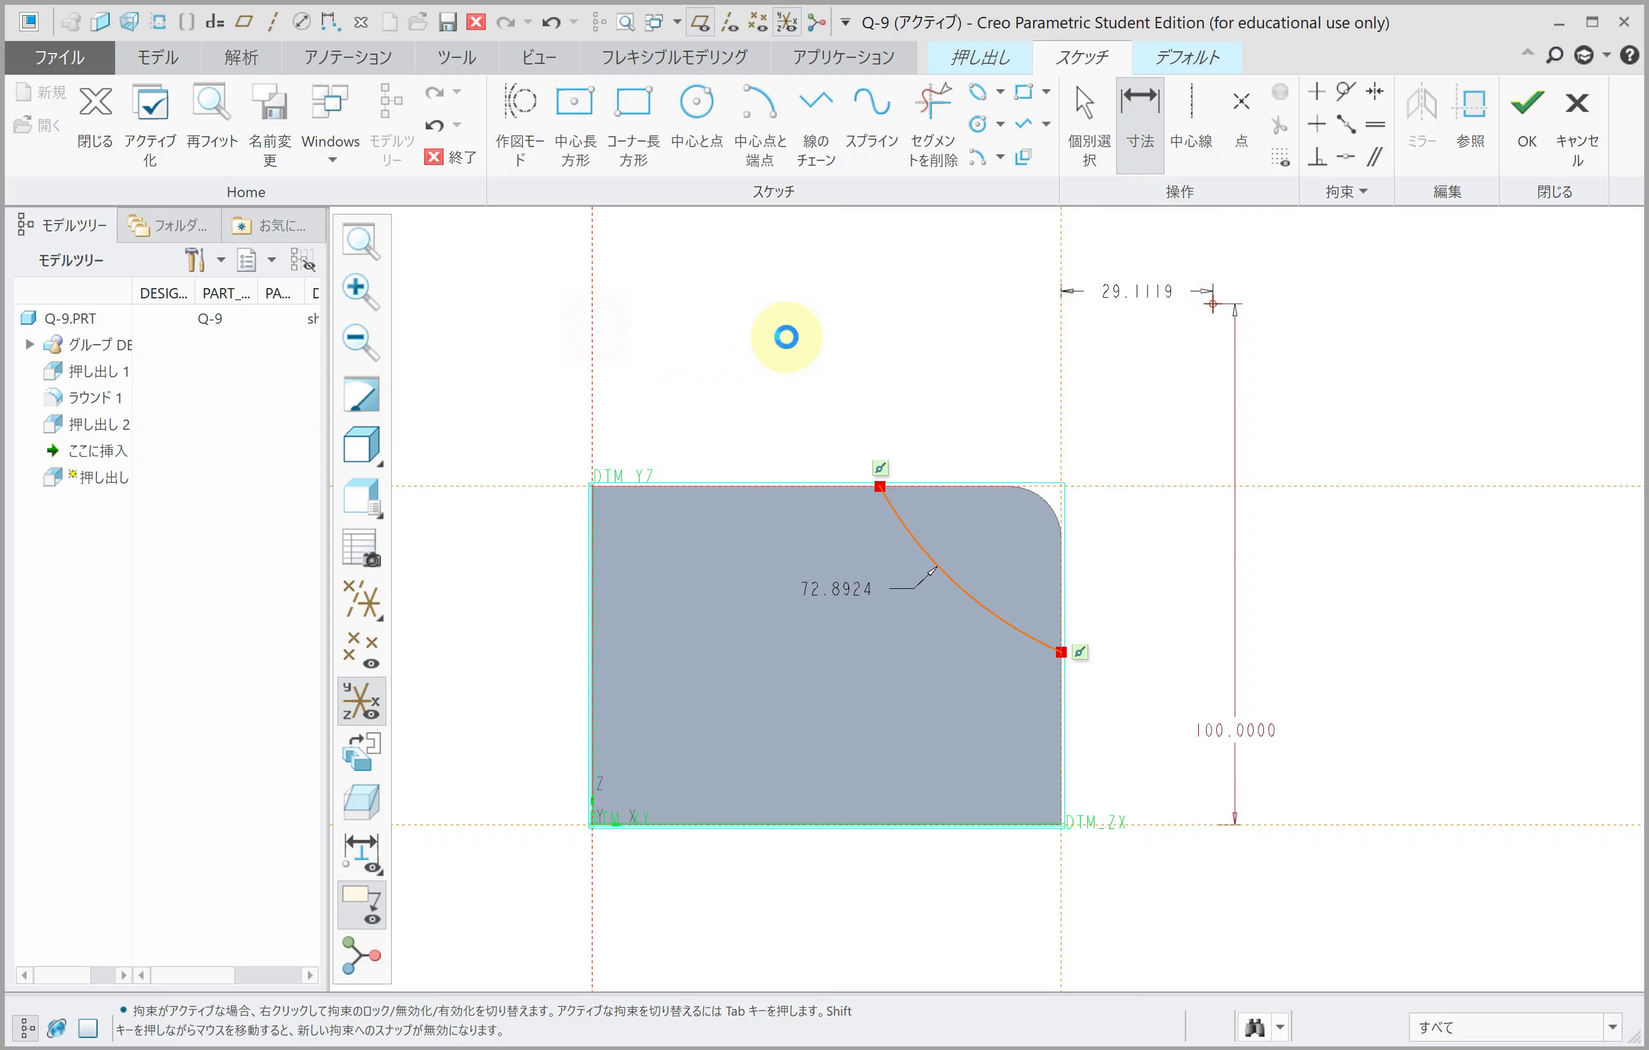
pyautogui.write('100.')
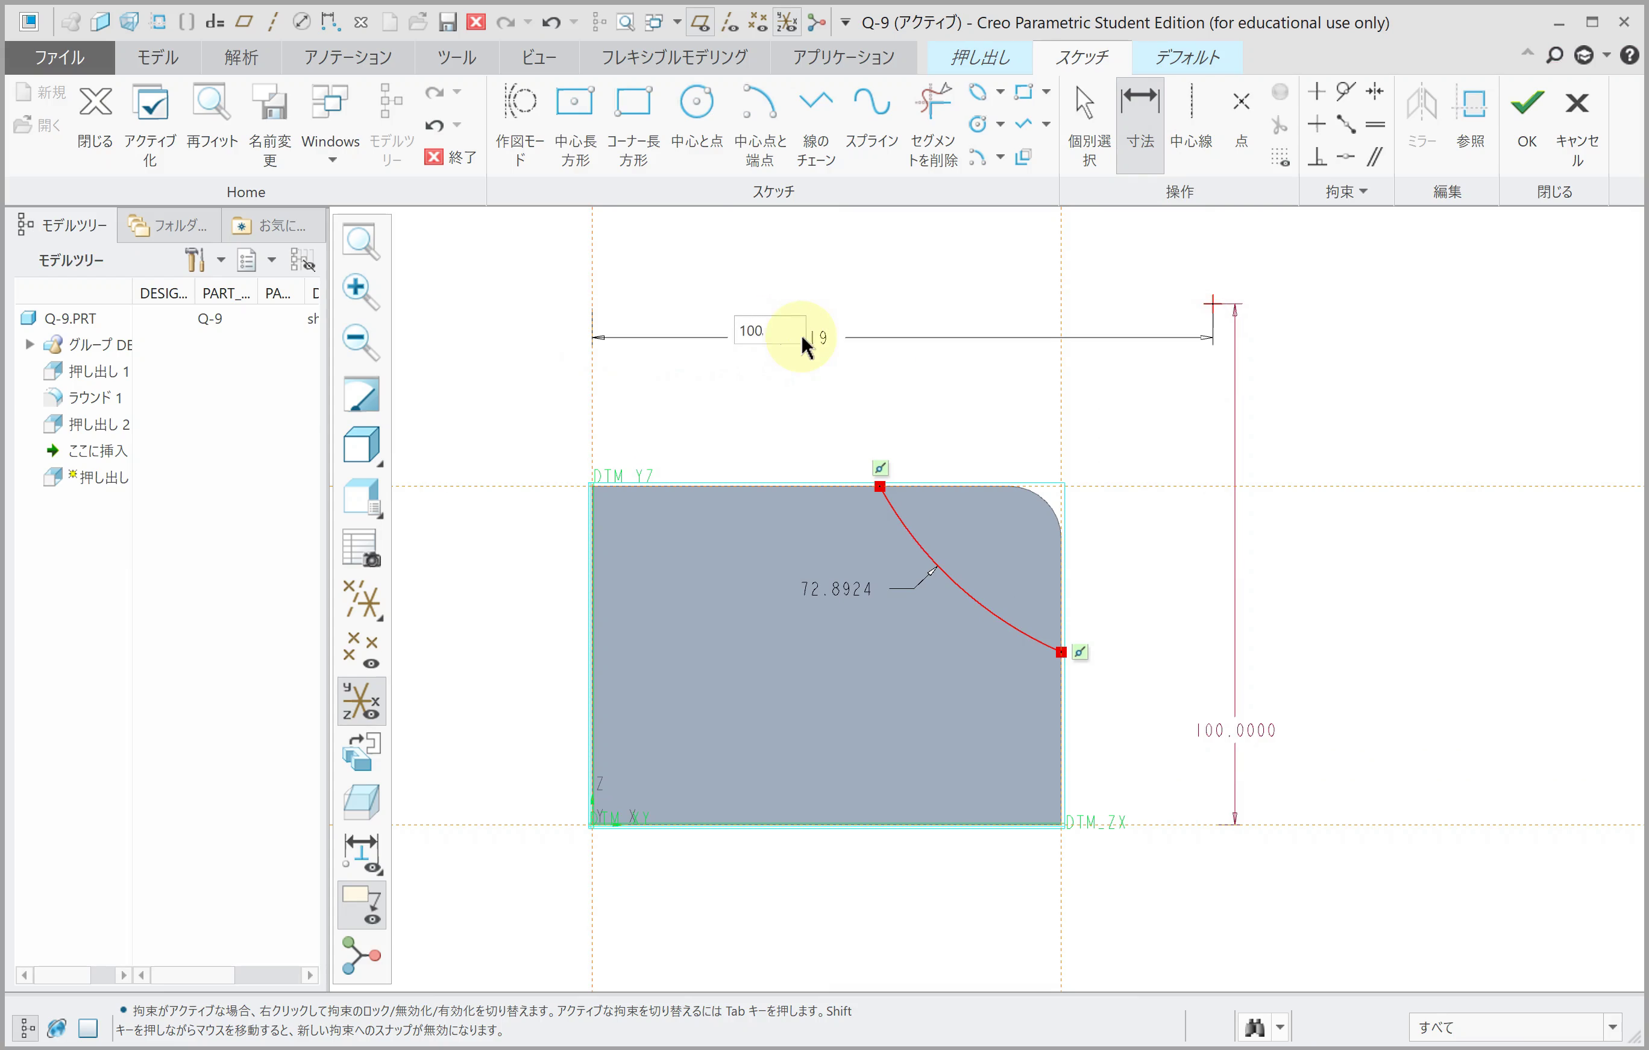
pyautogui.press('Return')
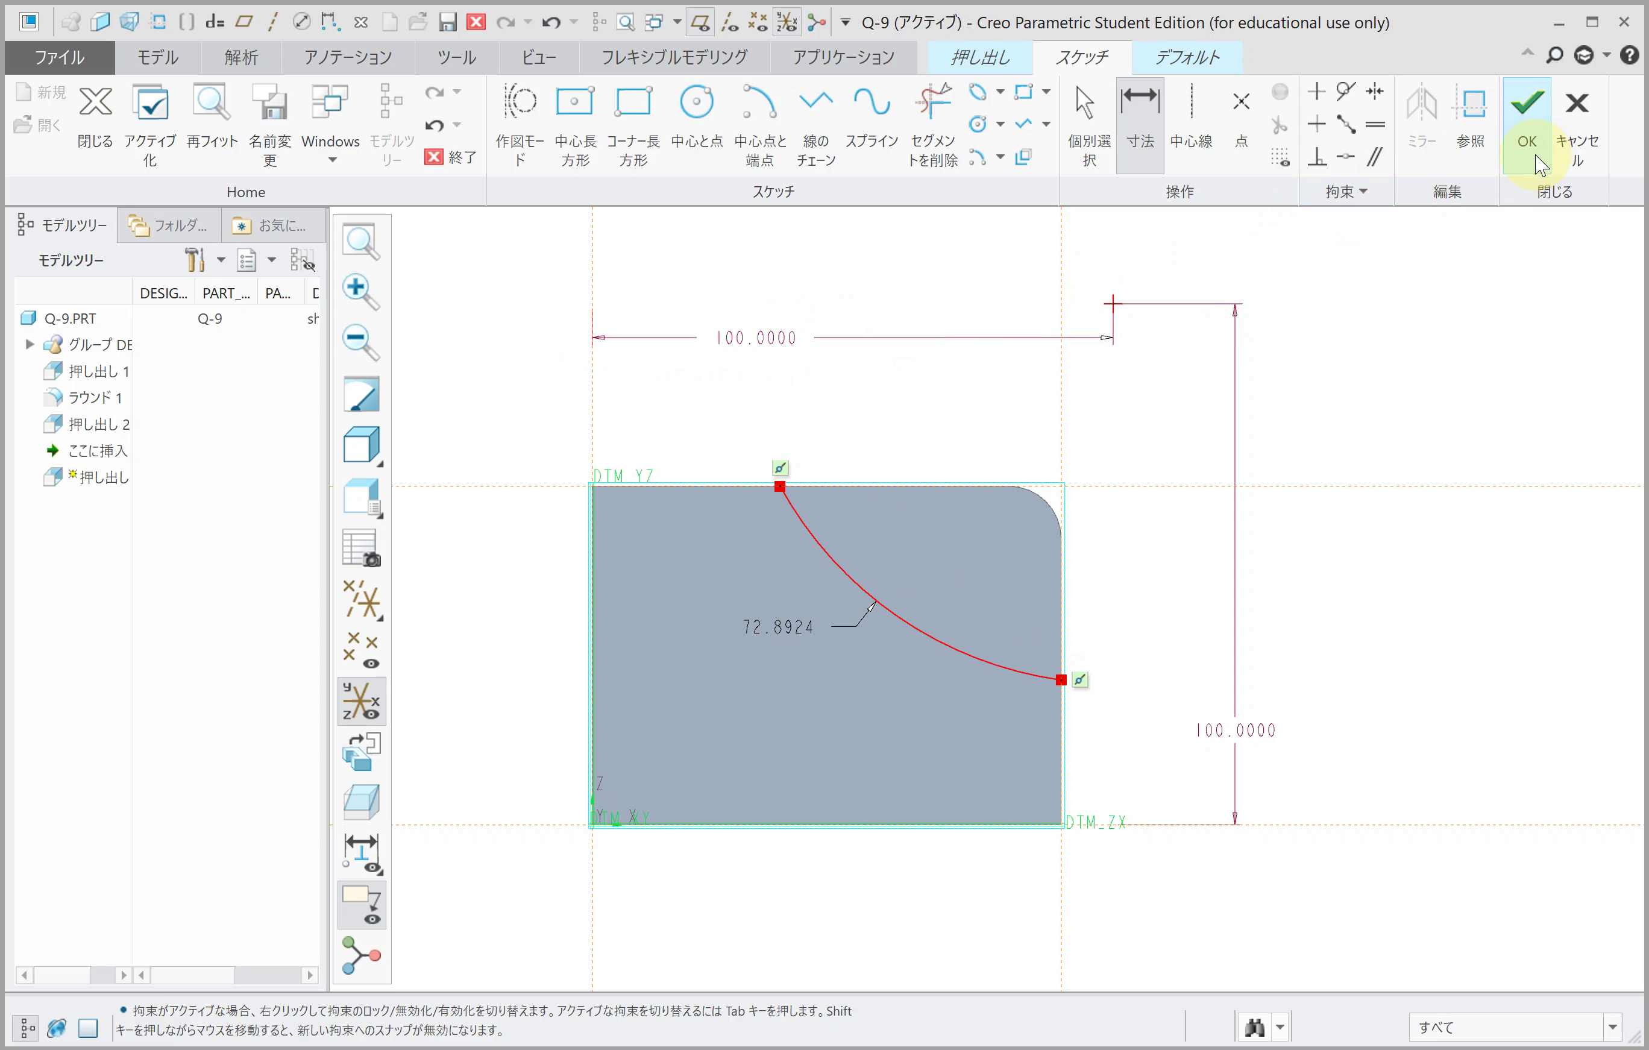
# Step: Set the arc radius to 60 and accept the sketch
pyautogui.doubleClick(781, 631)
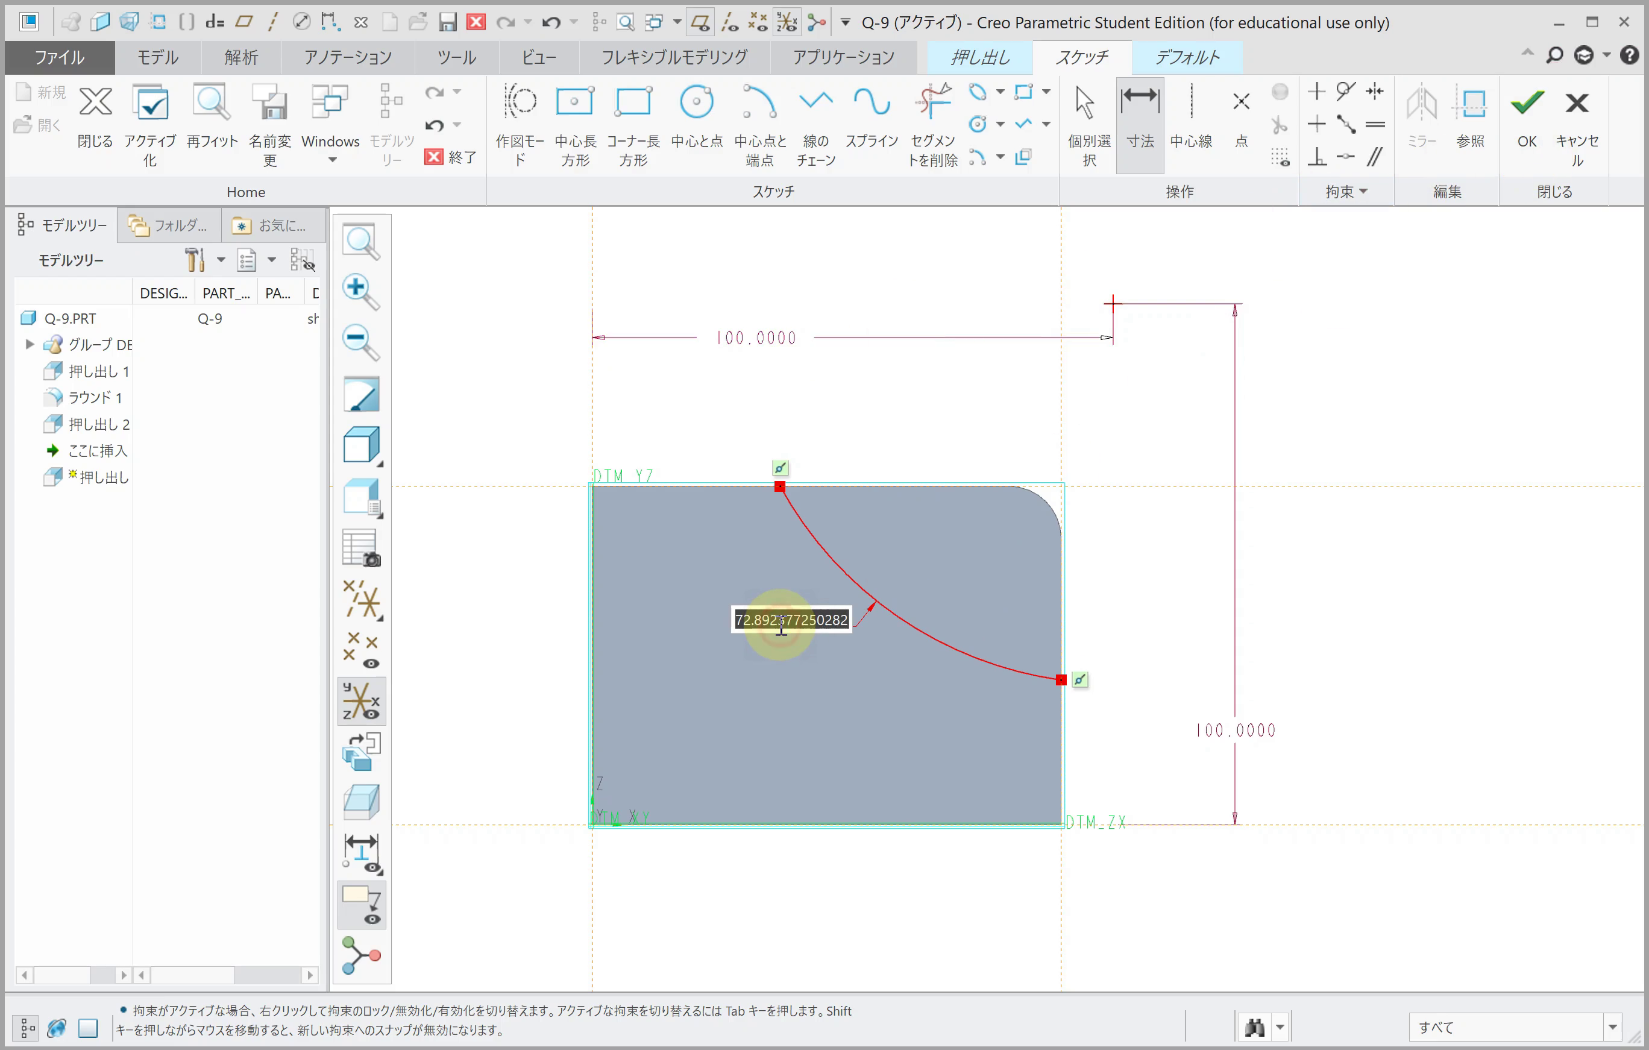
pyautogui.write('50')
pyautogui.press('Return')
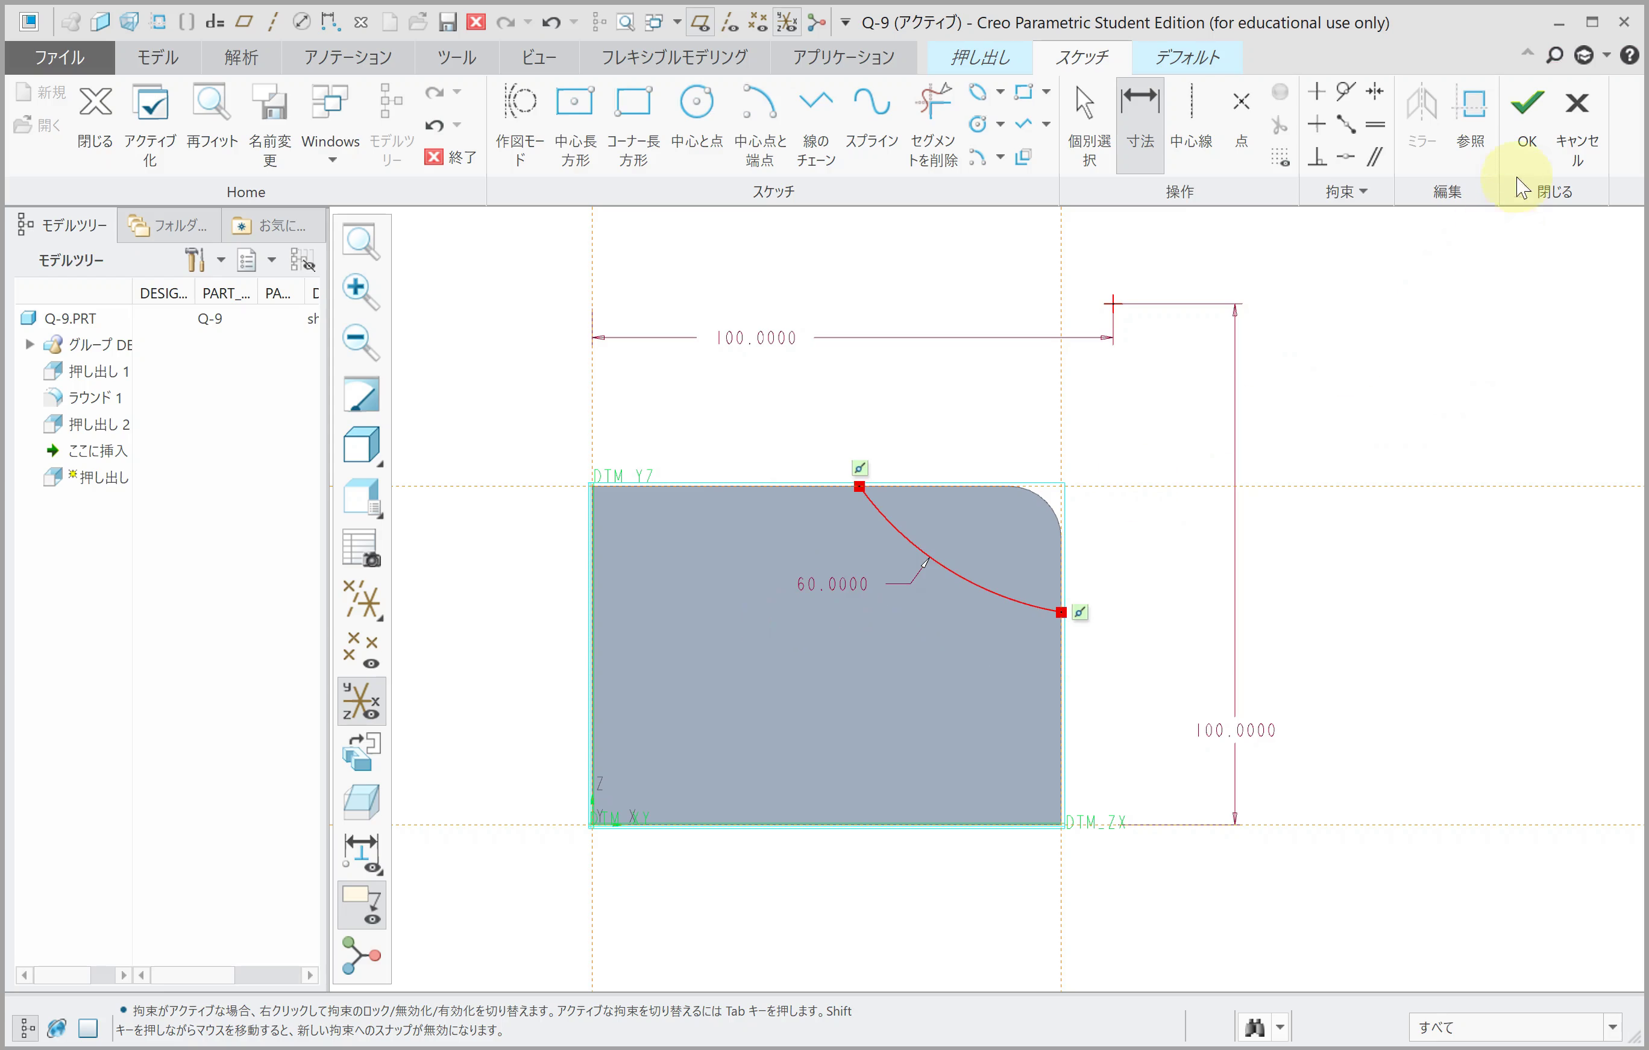
pyautogui.click(1526, 138)
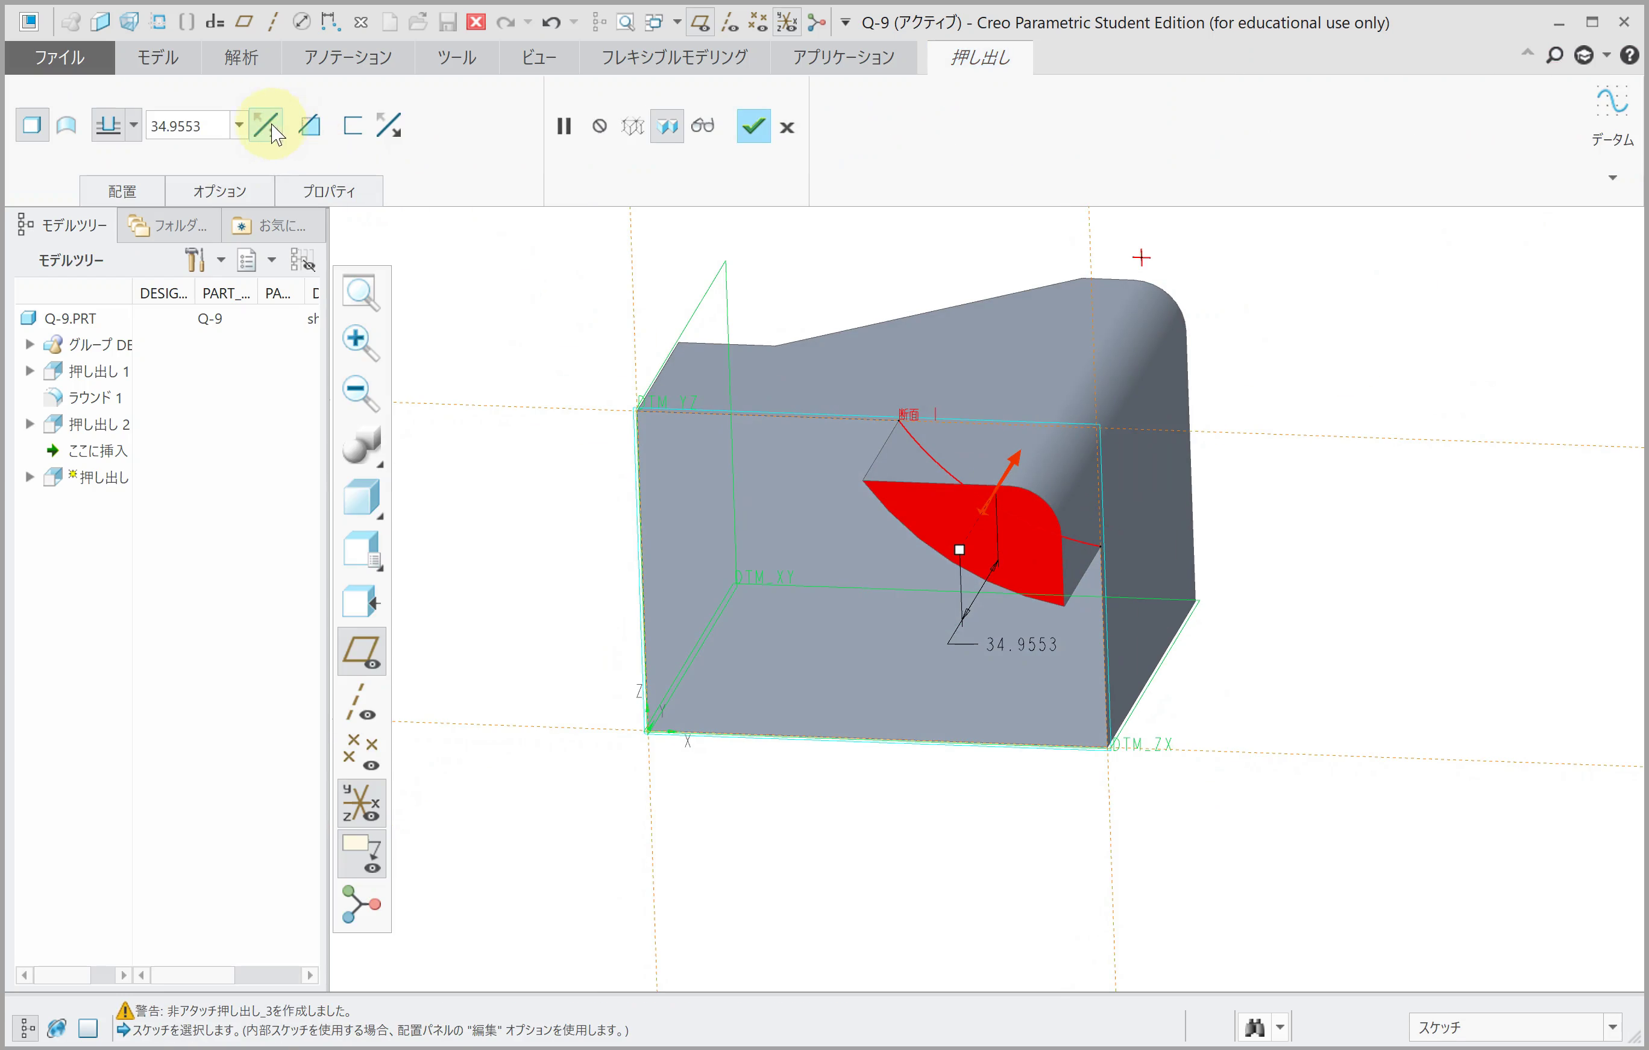
# Step: Flip the arc extrusion into the part and make it a 40-deep material-removing cut, Extrude 3
pyautogui.click(272, 126)
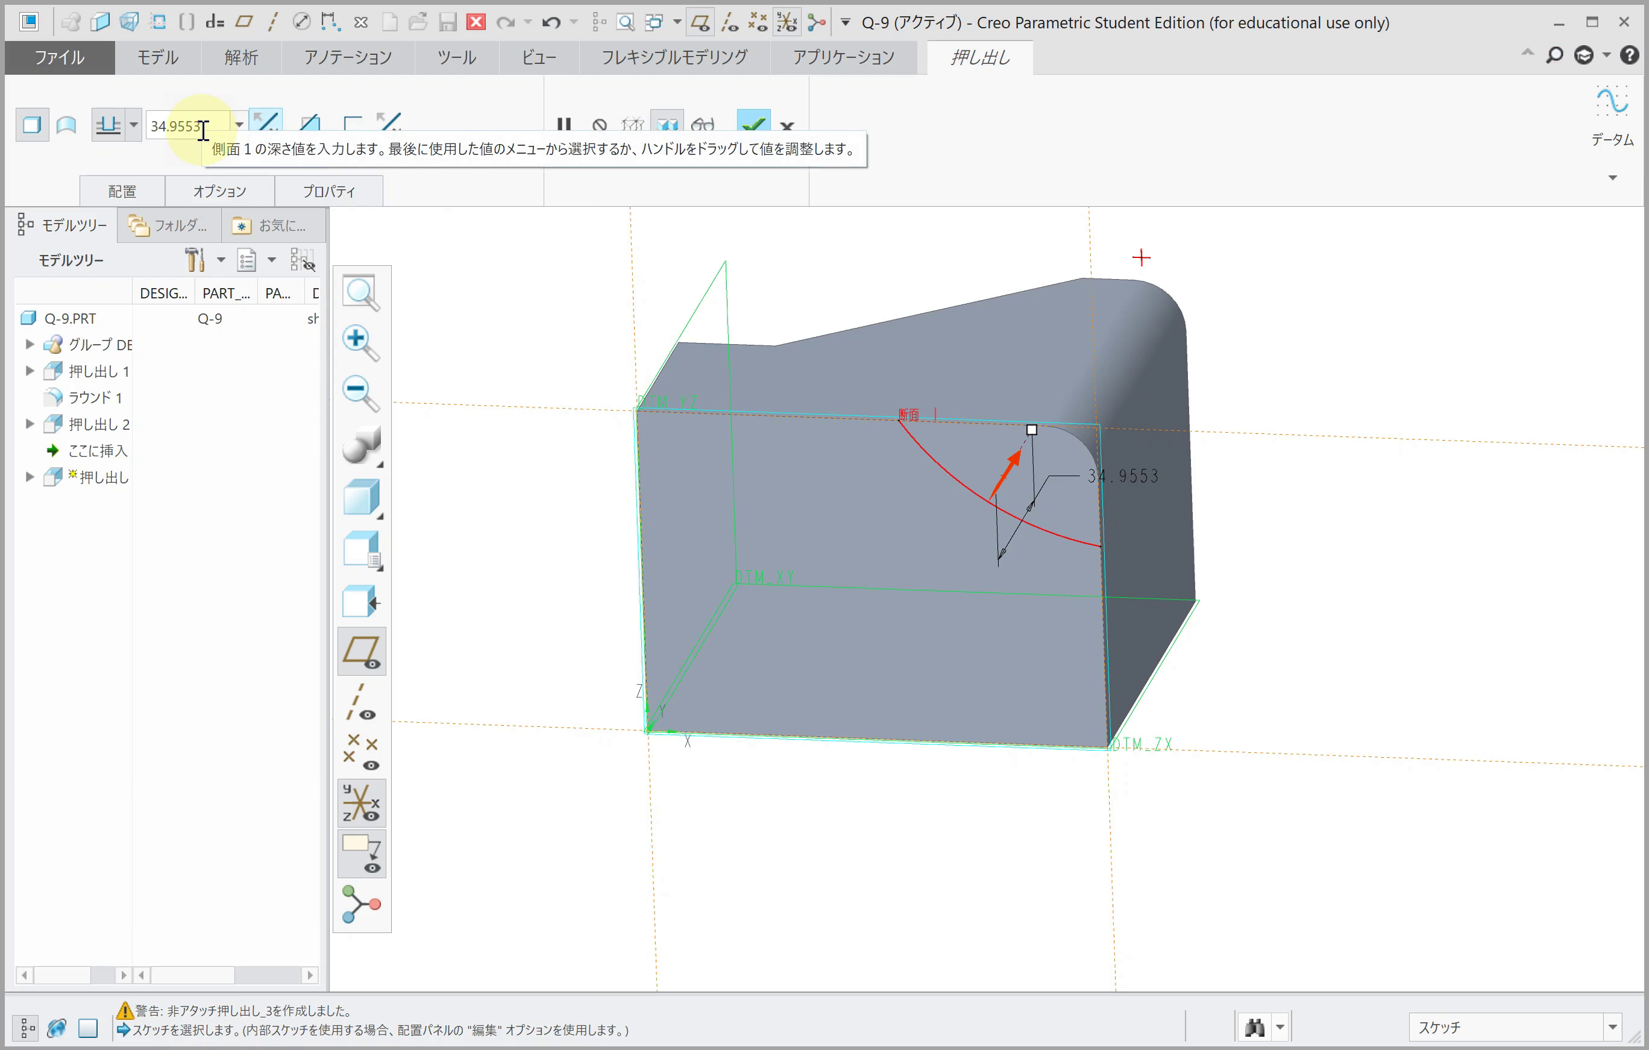
pyautogui.click(202, 130)
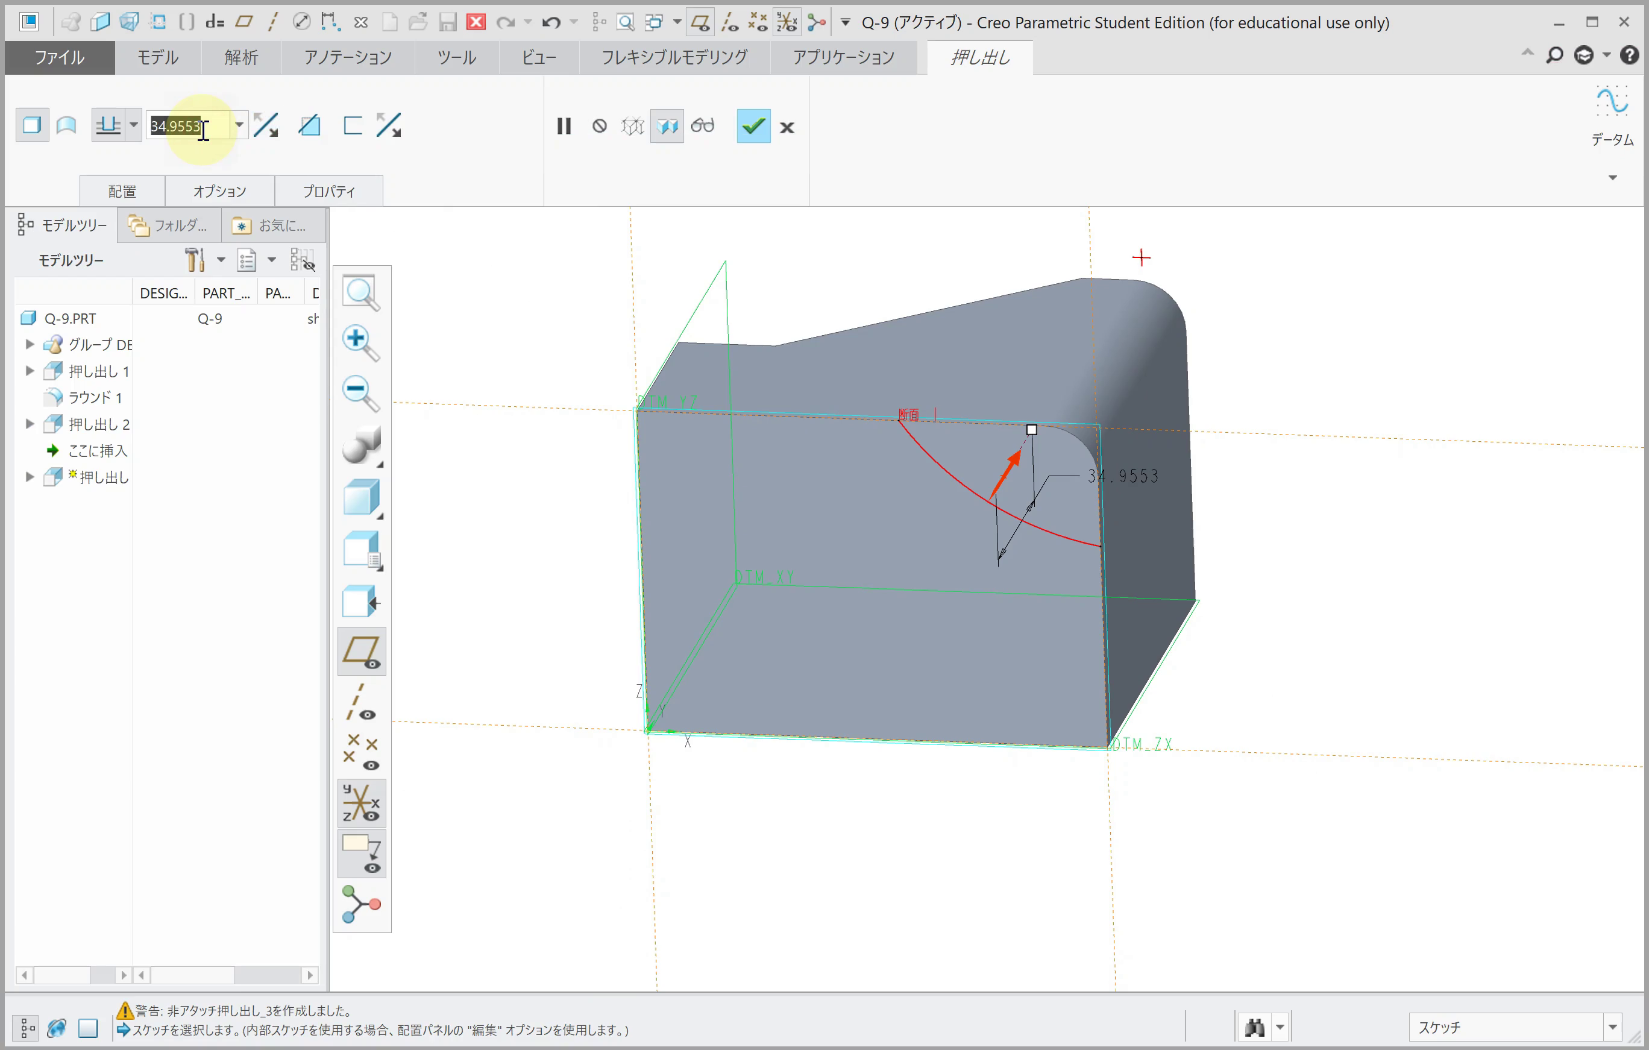
pyautogui.write('40')
pyautogui.press('Return')
pyautogui.click(309, 126)
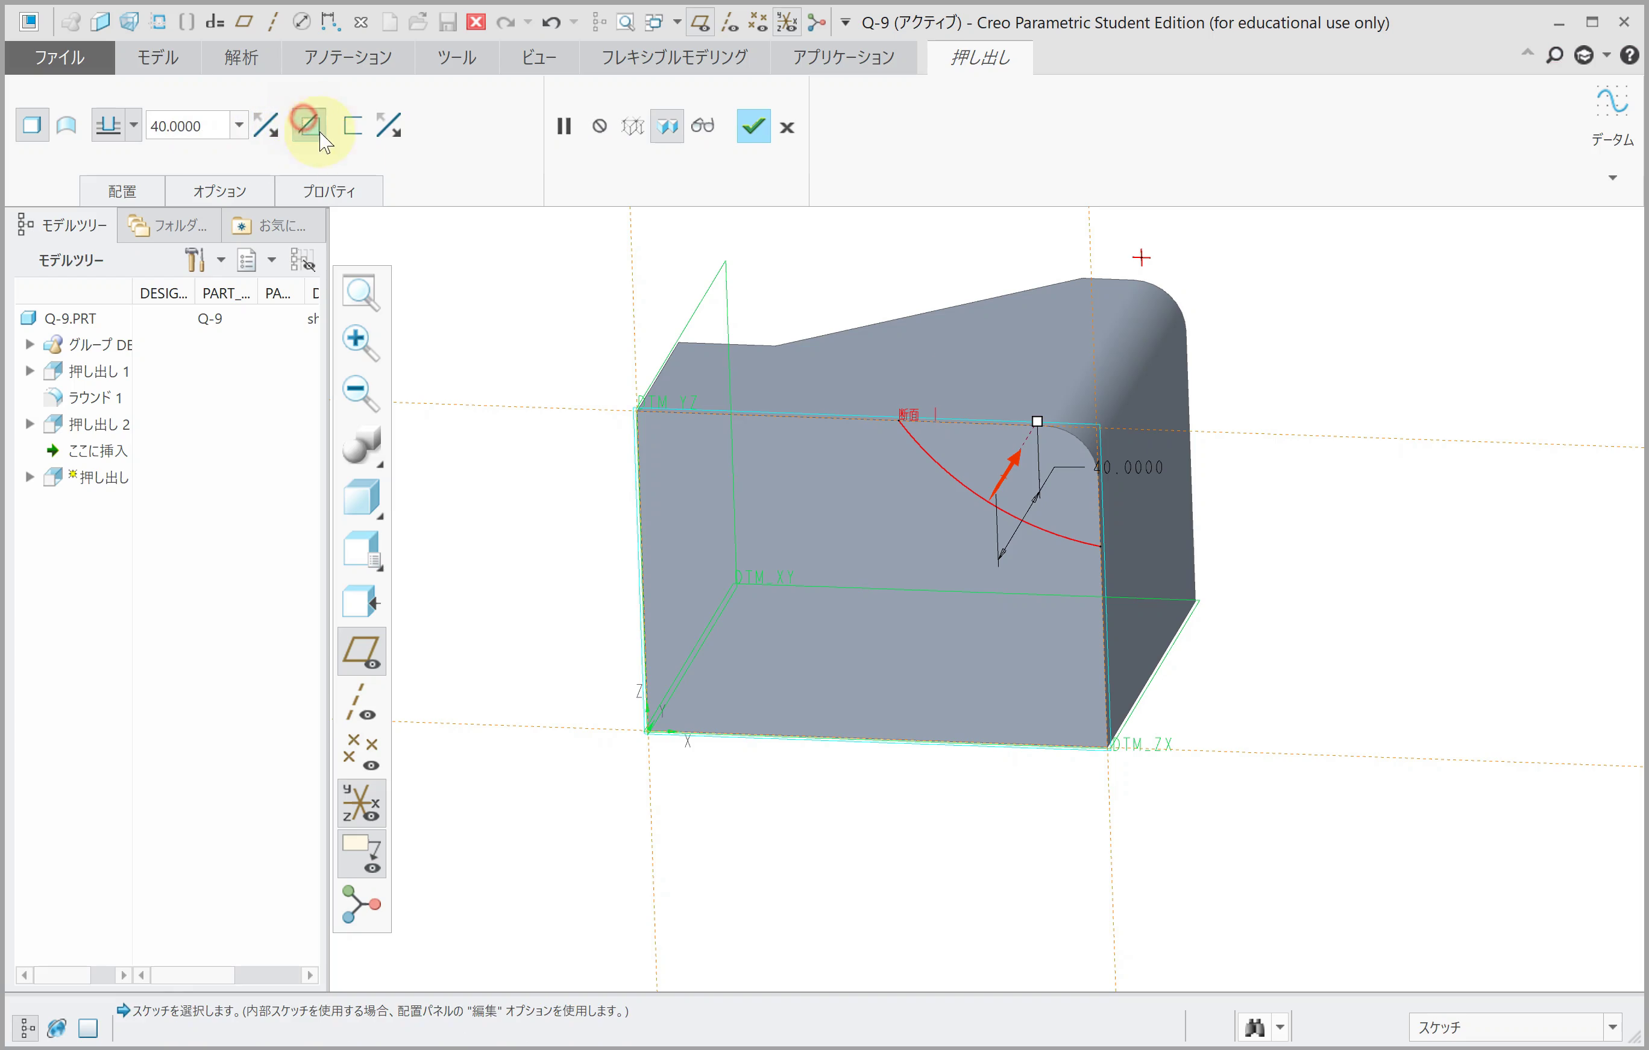
pyautogui.middleClick(647, 377)
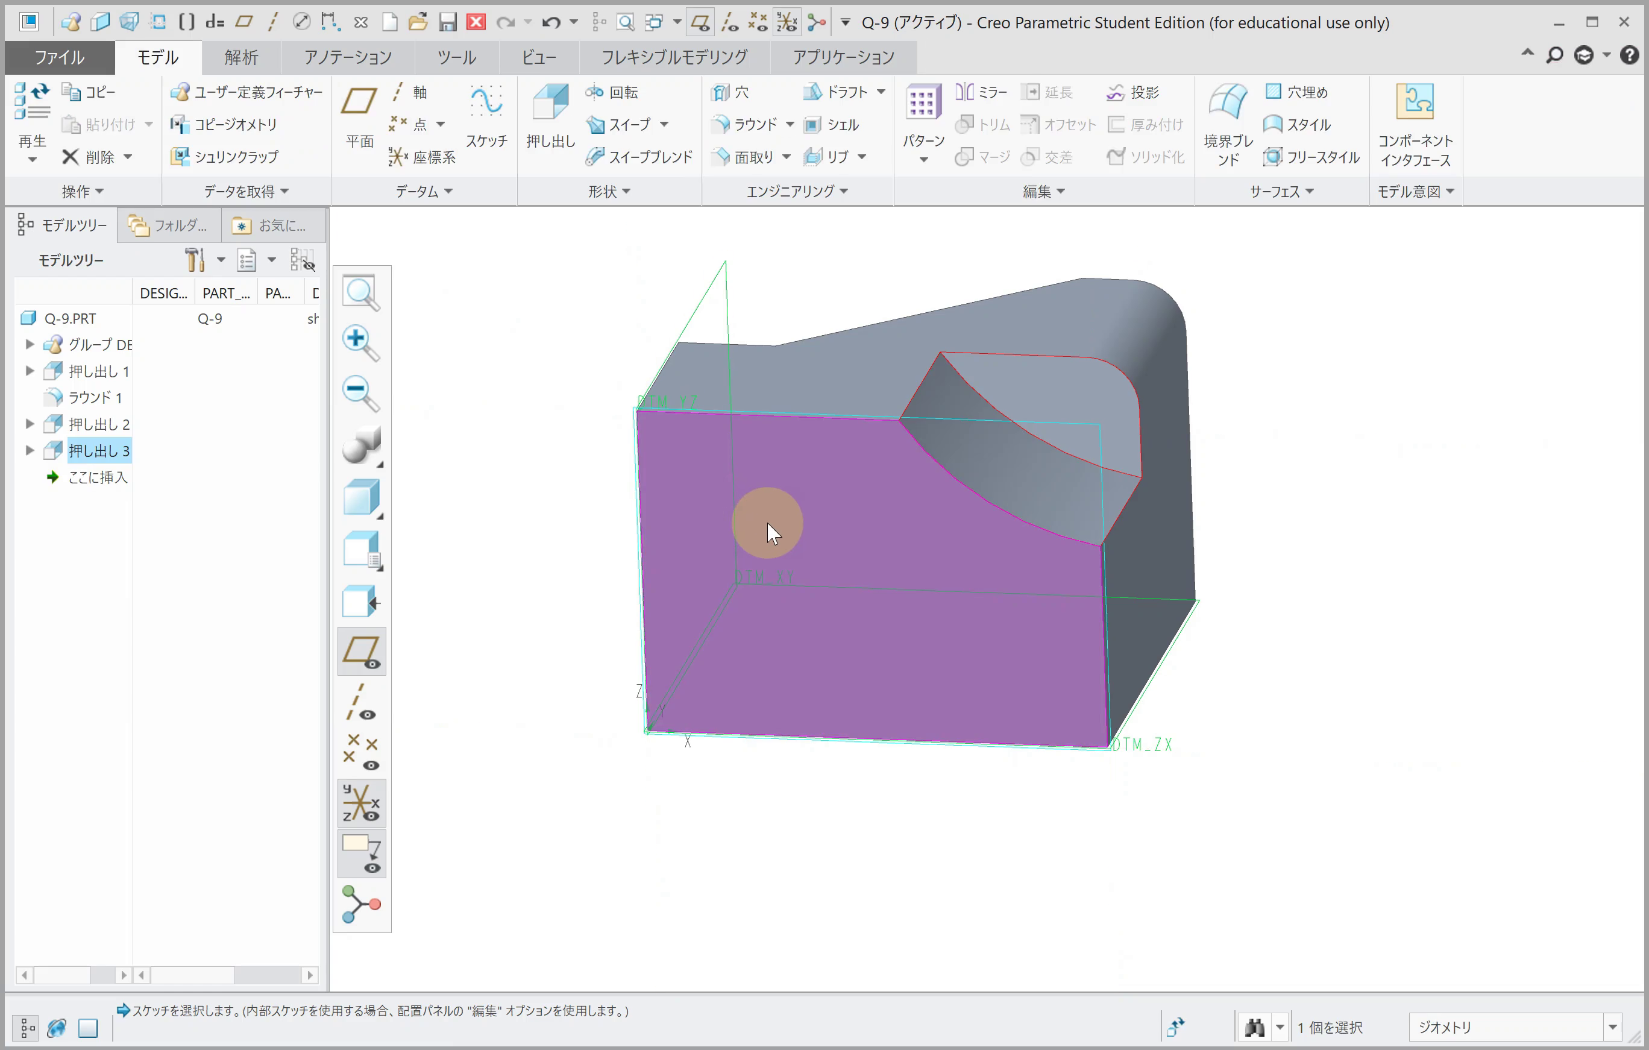
pyautogui.moveTo(768, 524); pyautogui.dragTo(578, 242, button='middle')
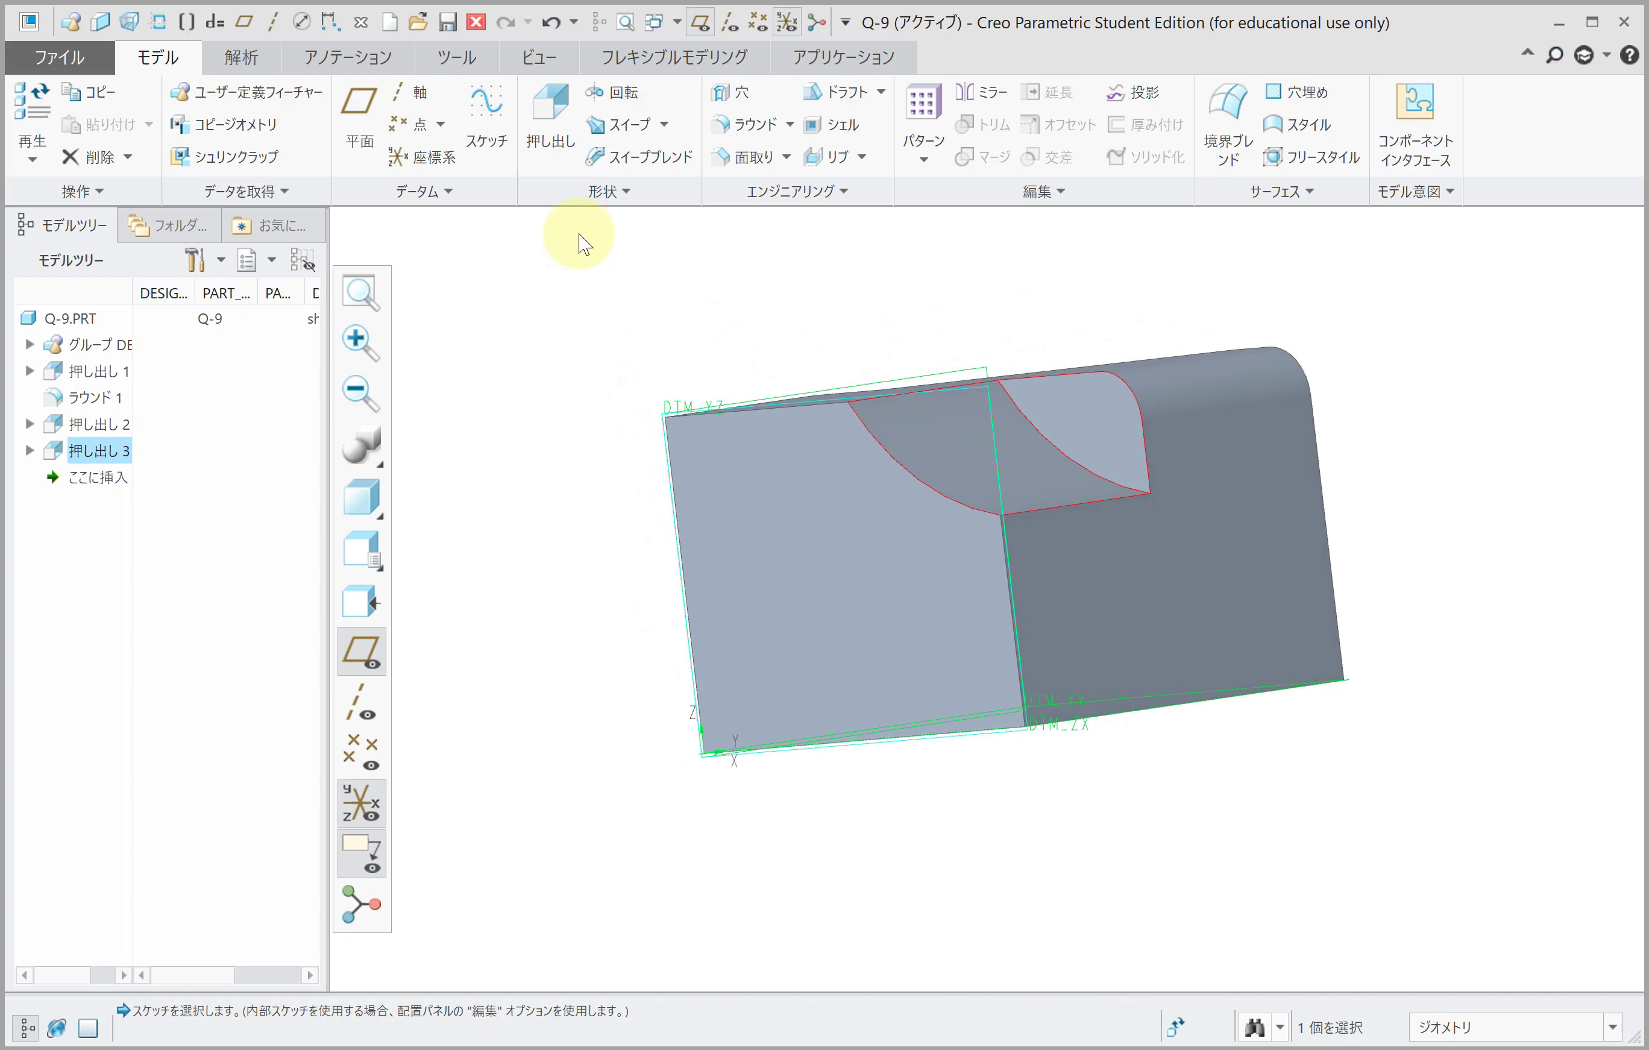
pyautogui.click(558, 158)
# Step: Sketch a corner rectangle on the side face, offset 5 from the left edge
pyautogui.click(1069, 589)
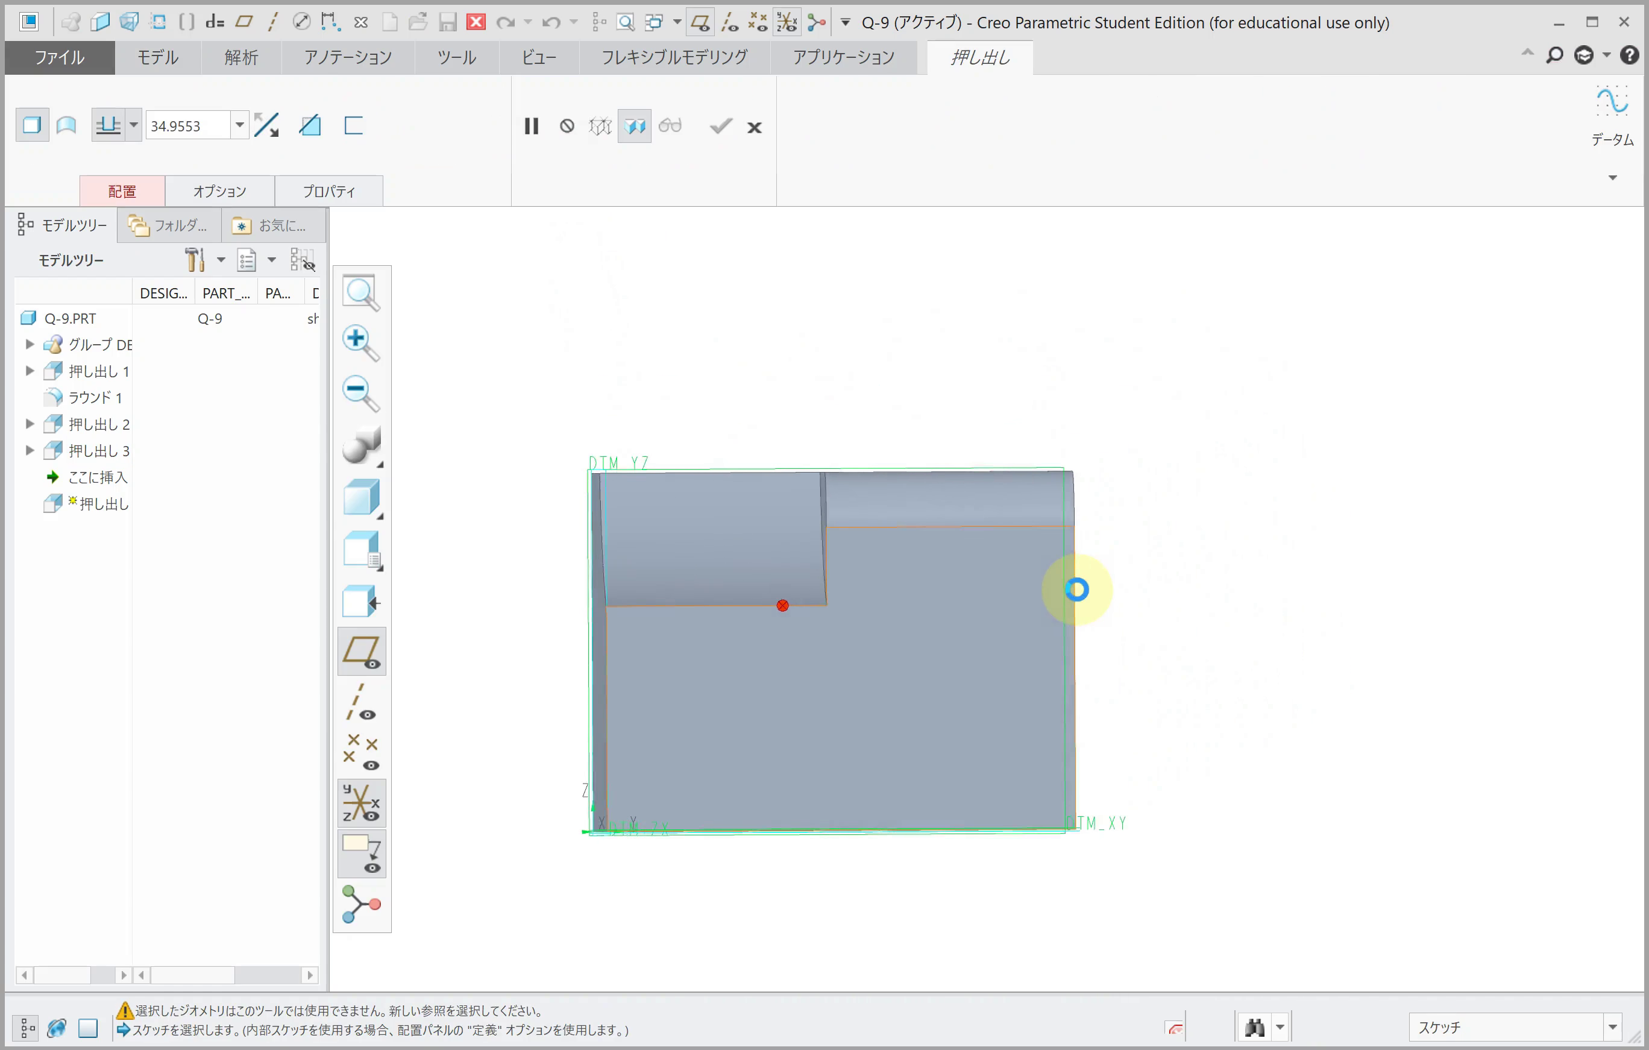
pyautogui.click(640, 149)
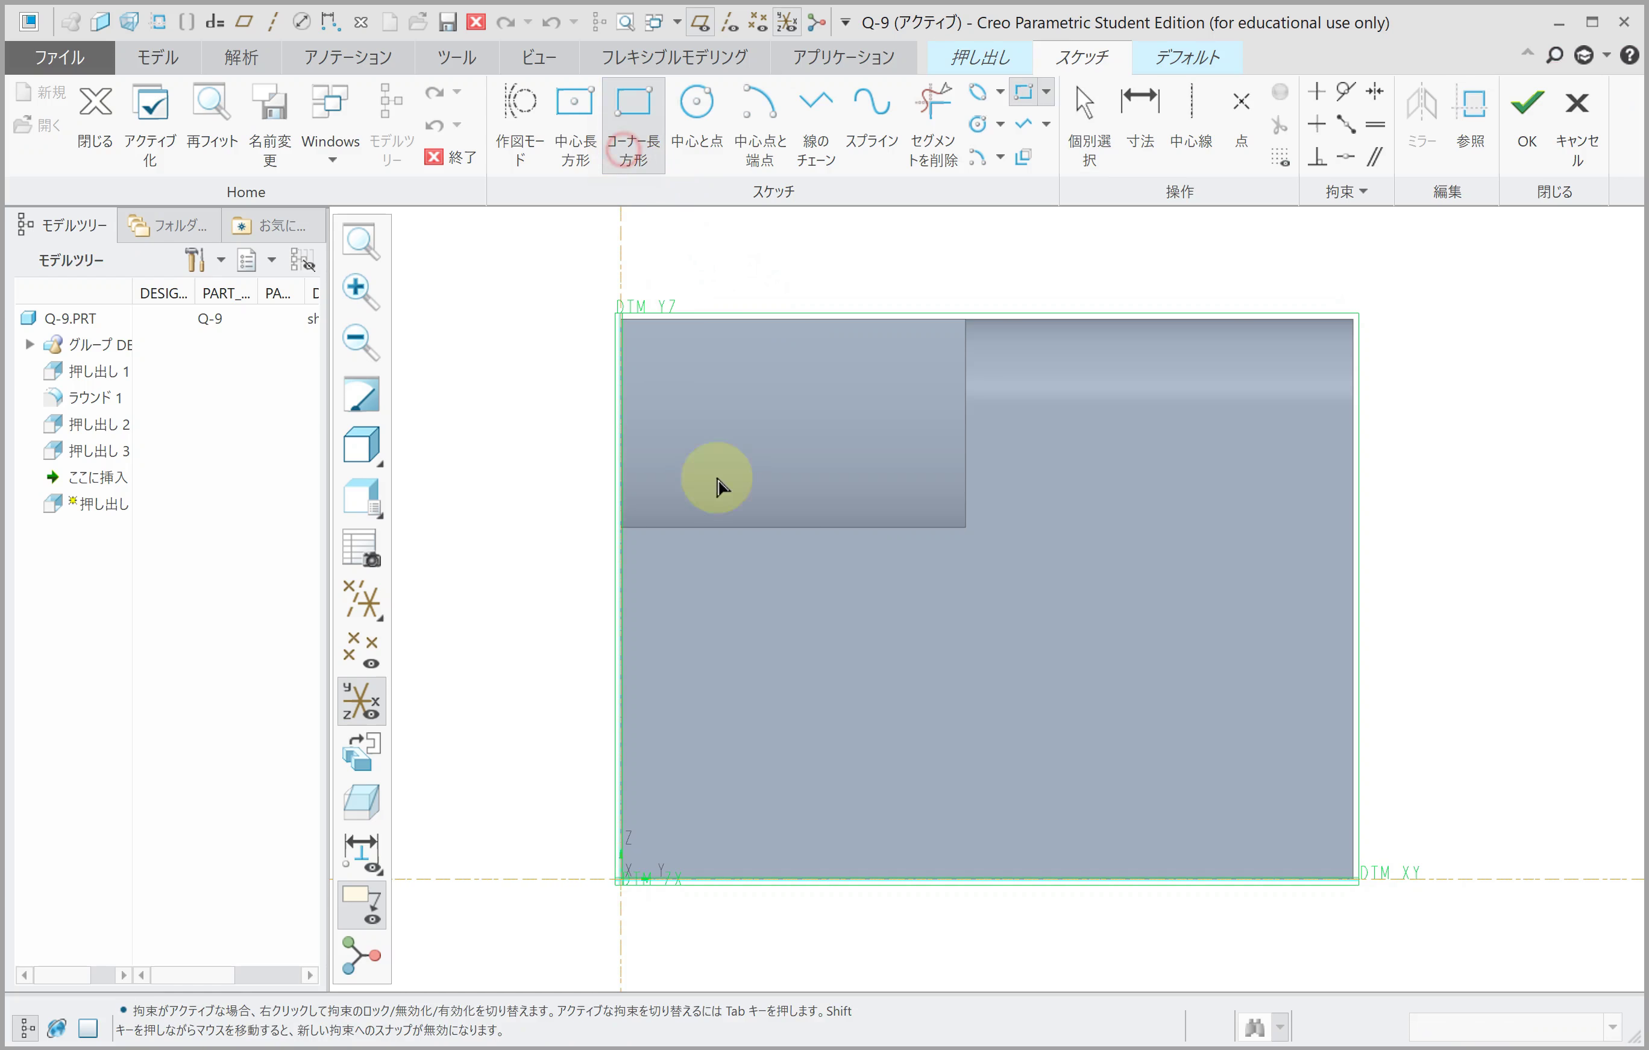
pyautogui.click(994, 818)
pyautogui.middleClick(995, 818)
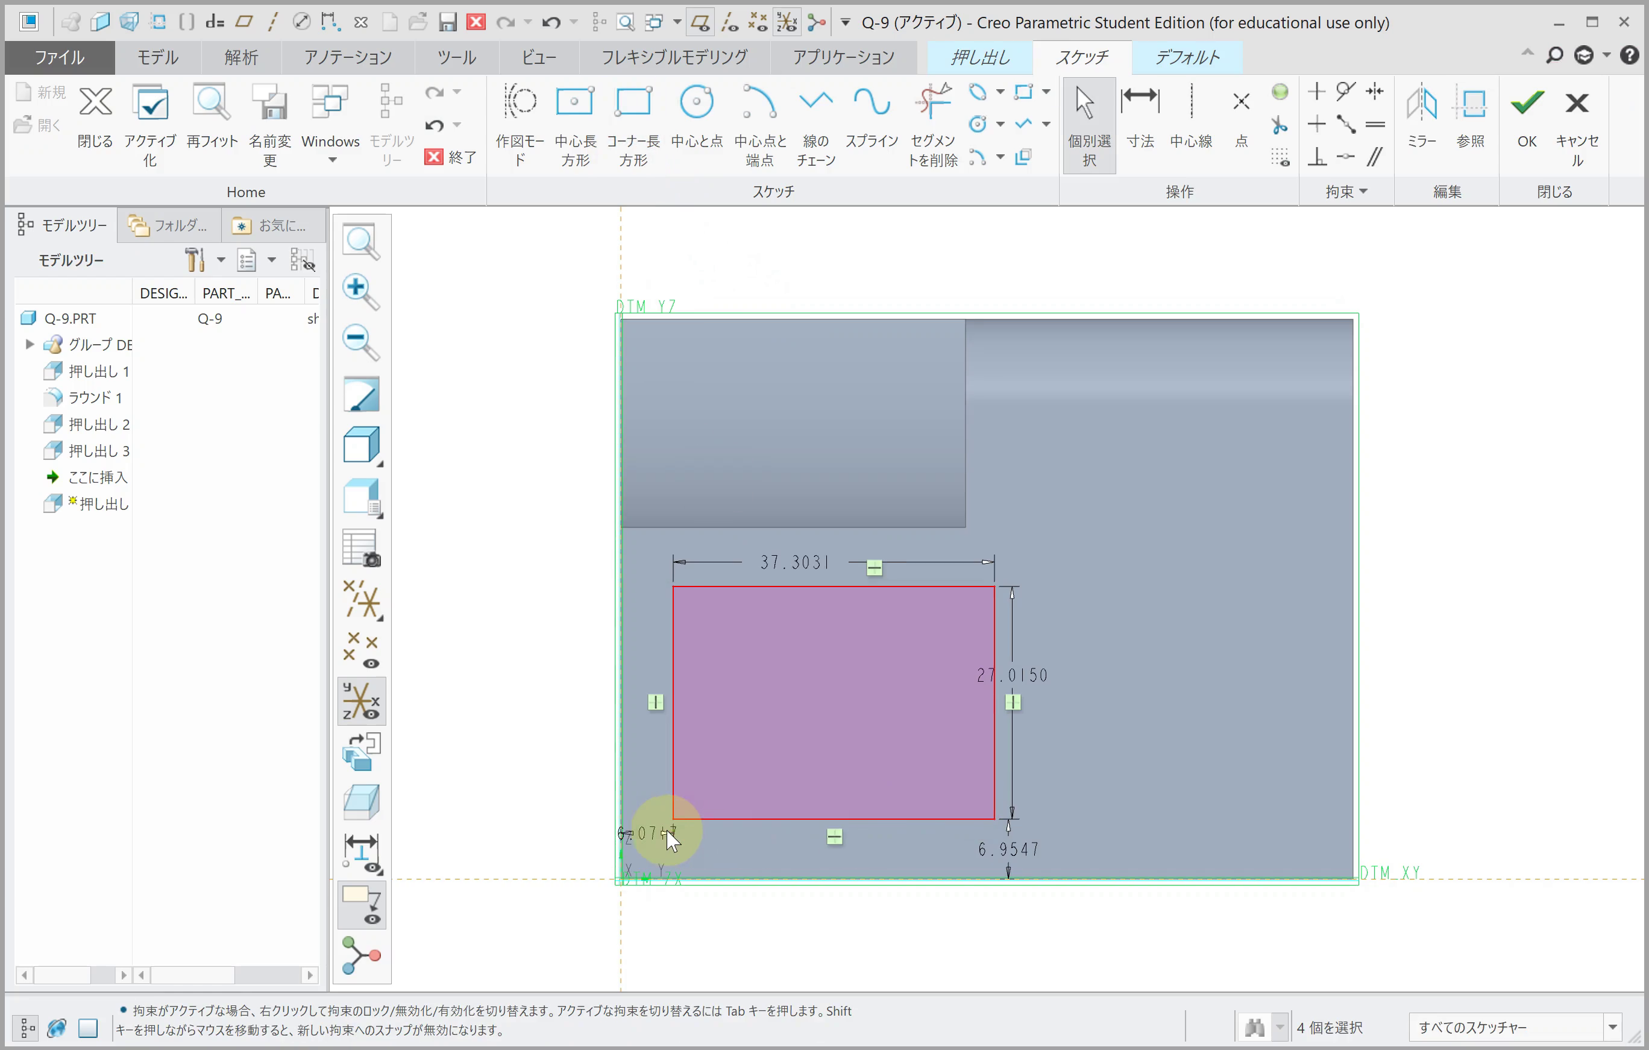
pyautogui.write('5')
pyautogui.press('Return')
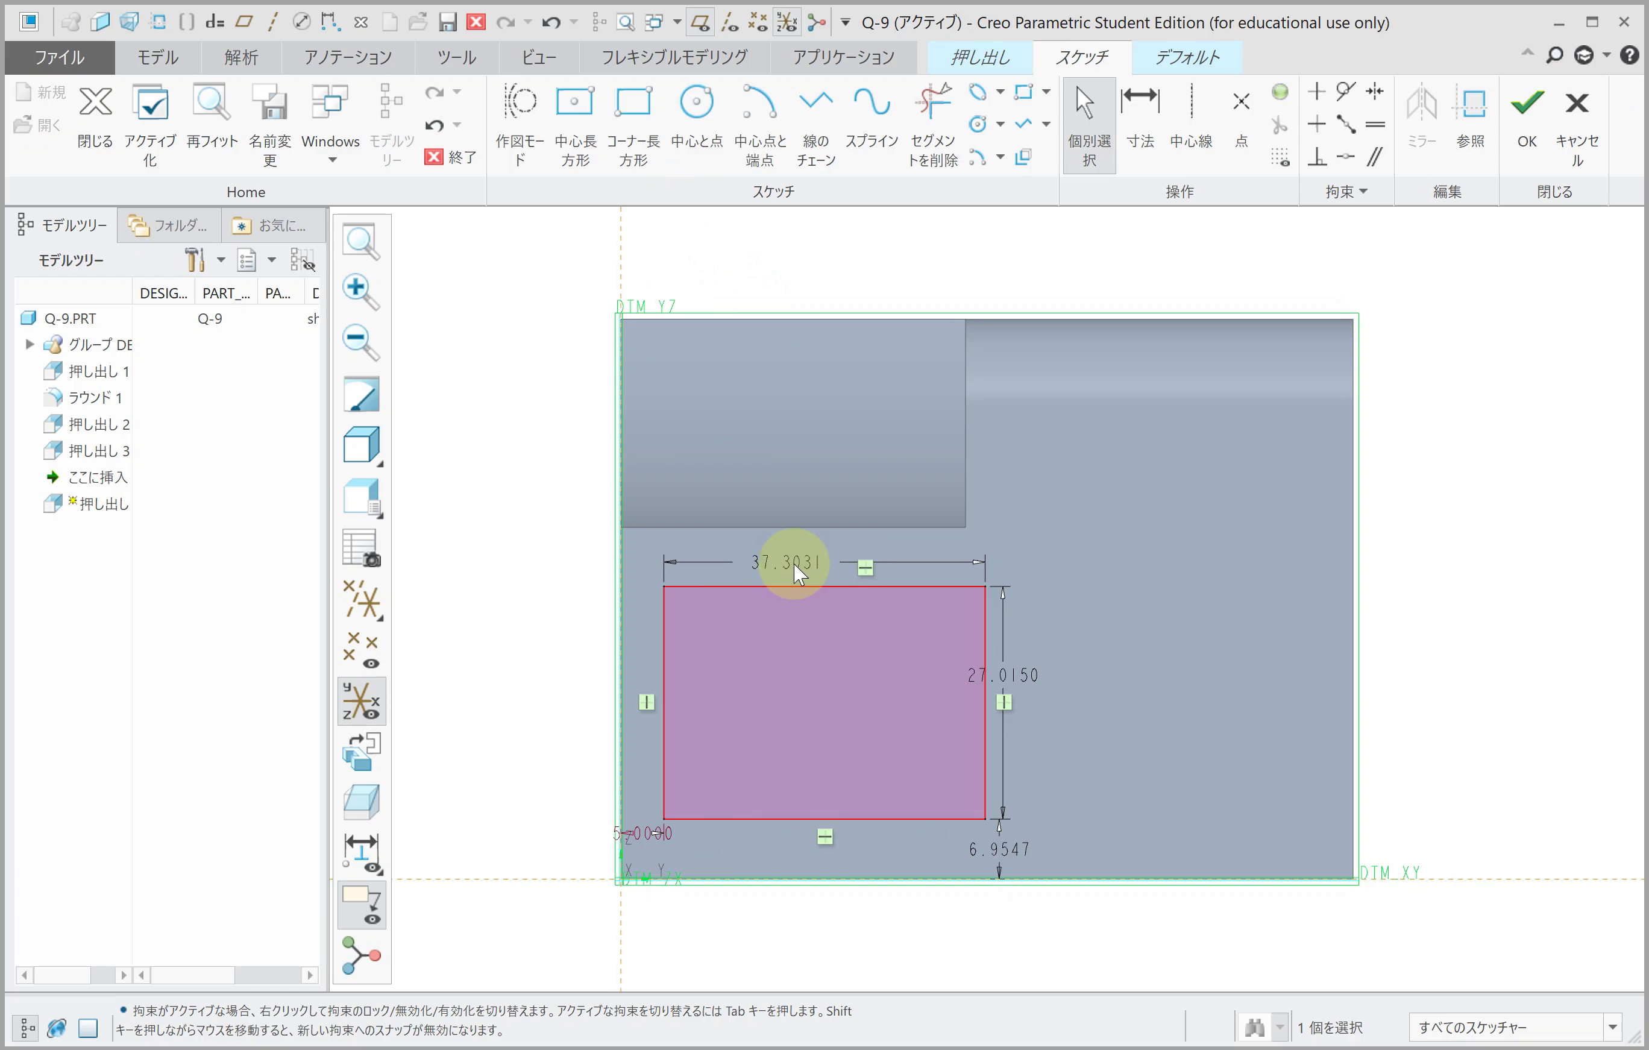
# Step: Size the rectangle 40 wide by 30 tall, 5 above the bottom, and accept the sketch
pyautogui.doubleClick(795, 564)
pyautogui.write('40')
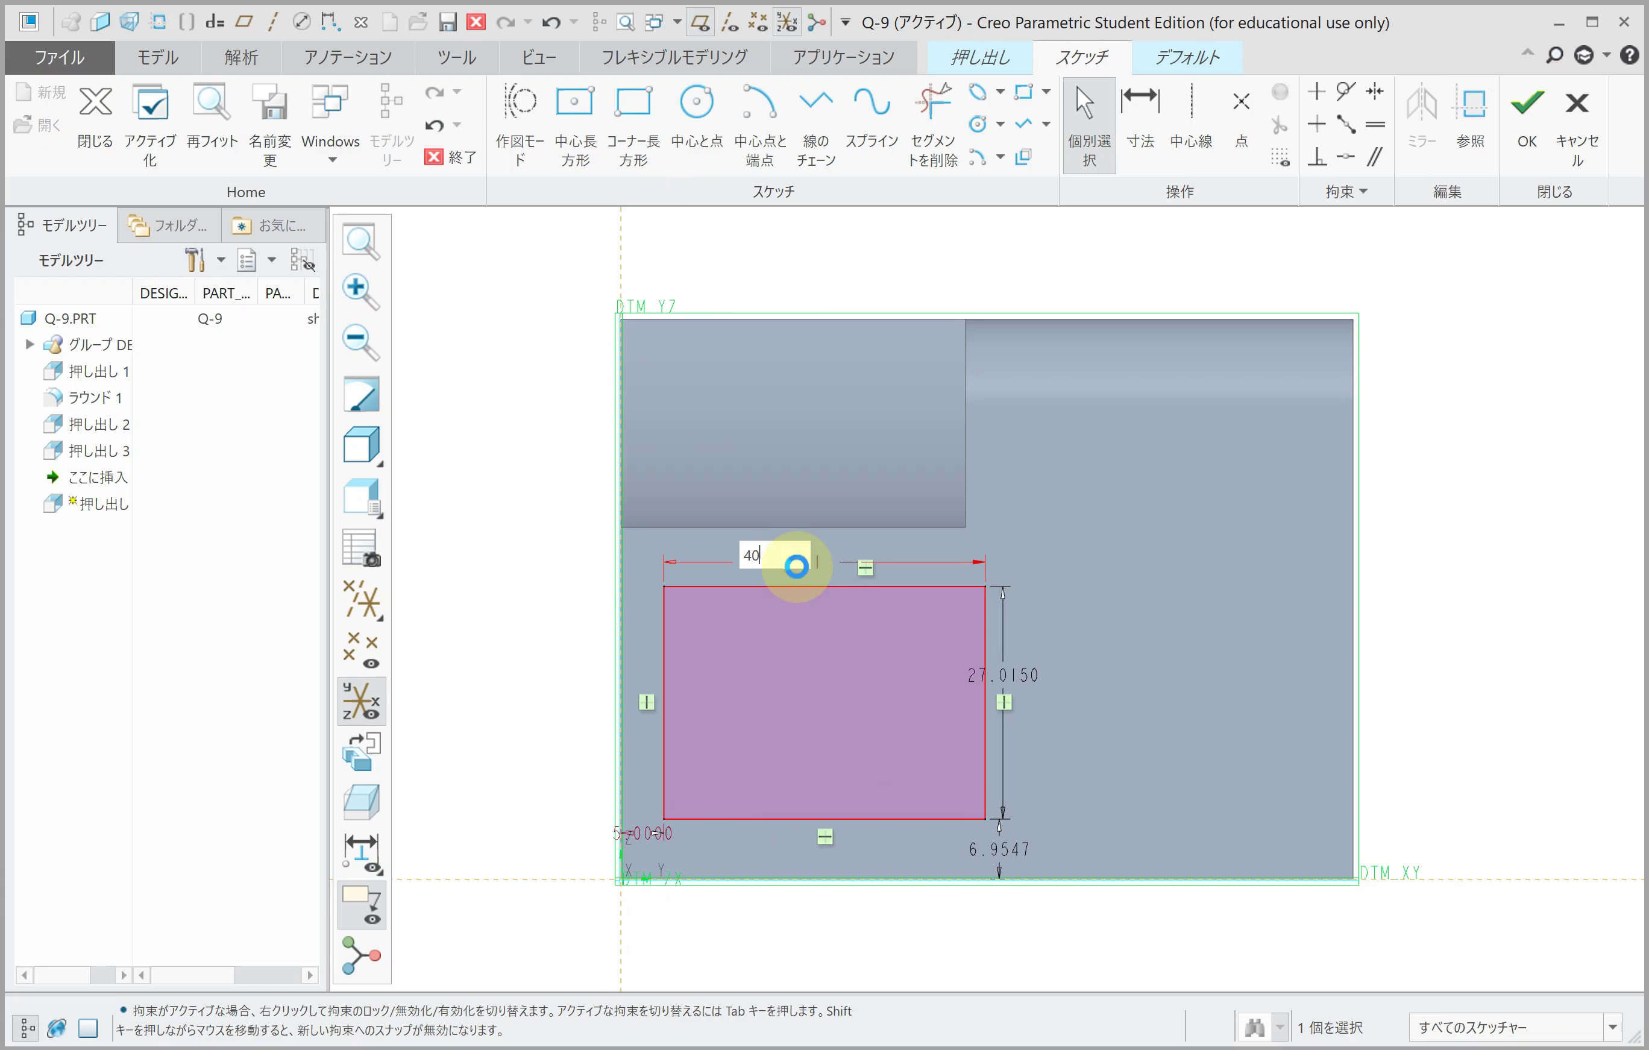
pyautogui.press('Return')
pyautogui.doubleClick(1039, 675)
pyautogui.write('30')
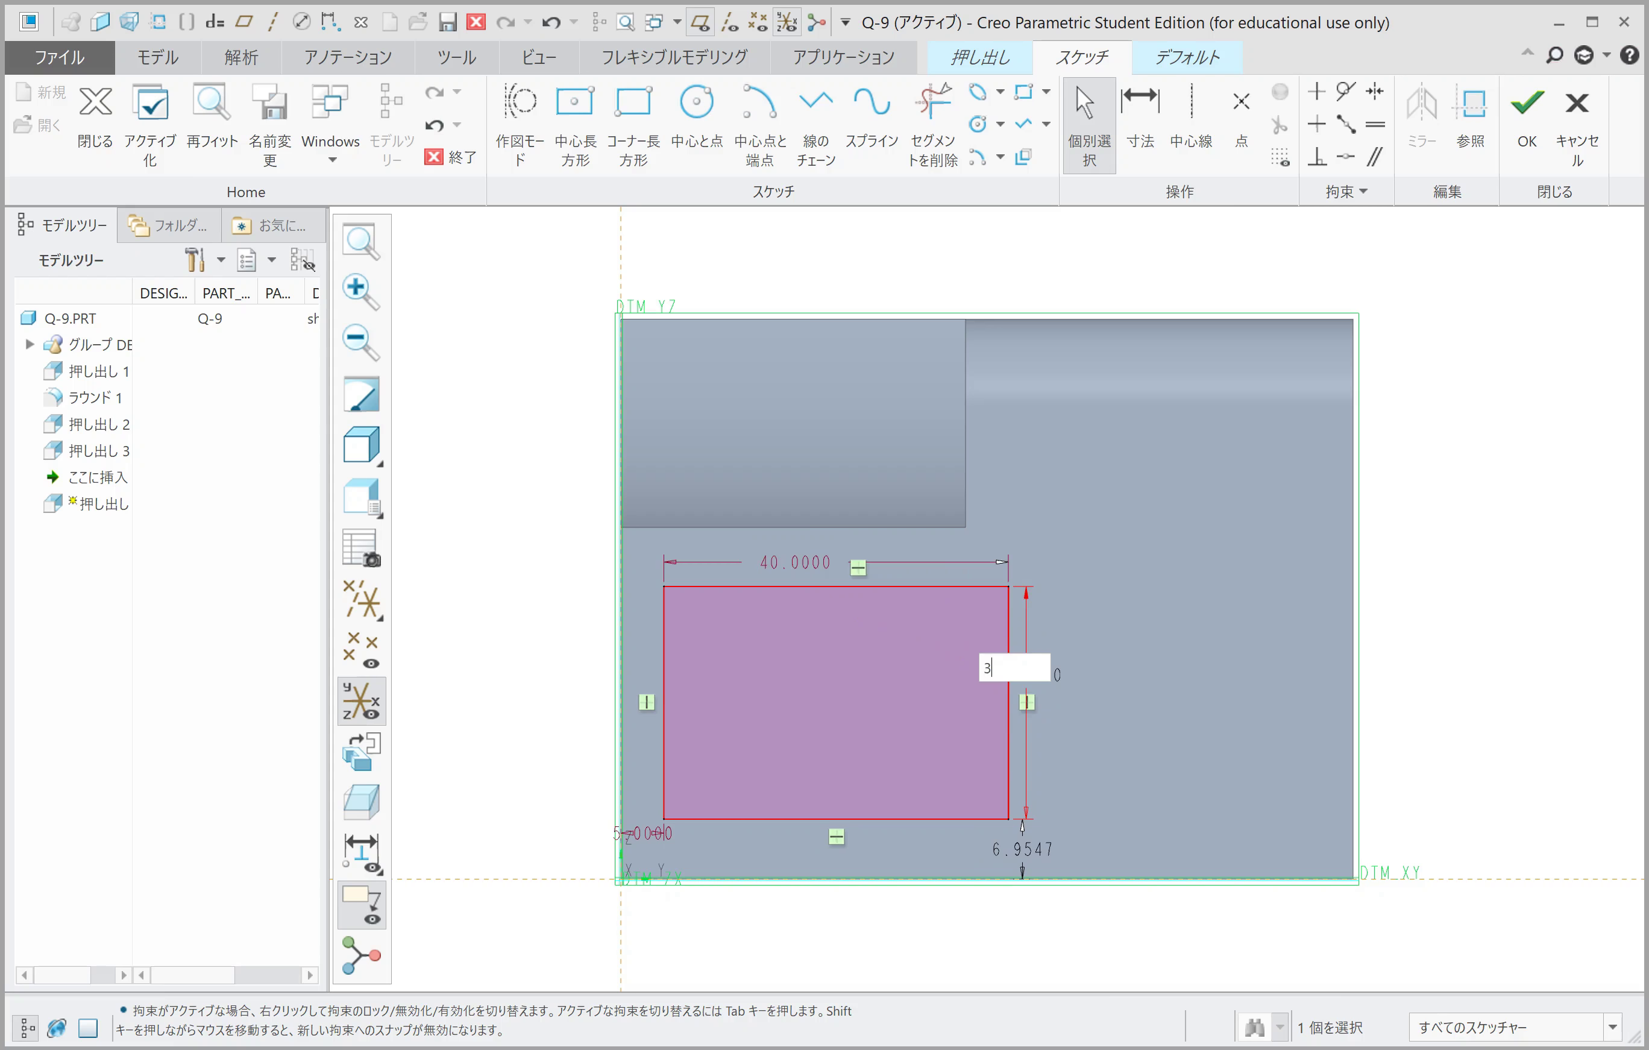
pyautogui.press('Return')
pyautogui.doubleClick(1032, 859)
pyautogui.write('5')
pyautogui.press('Return')
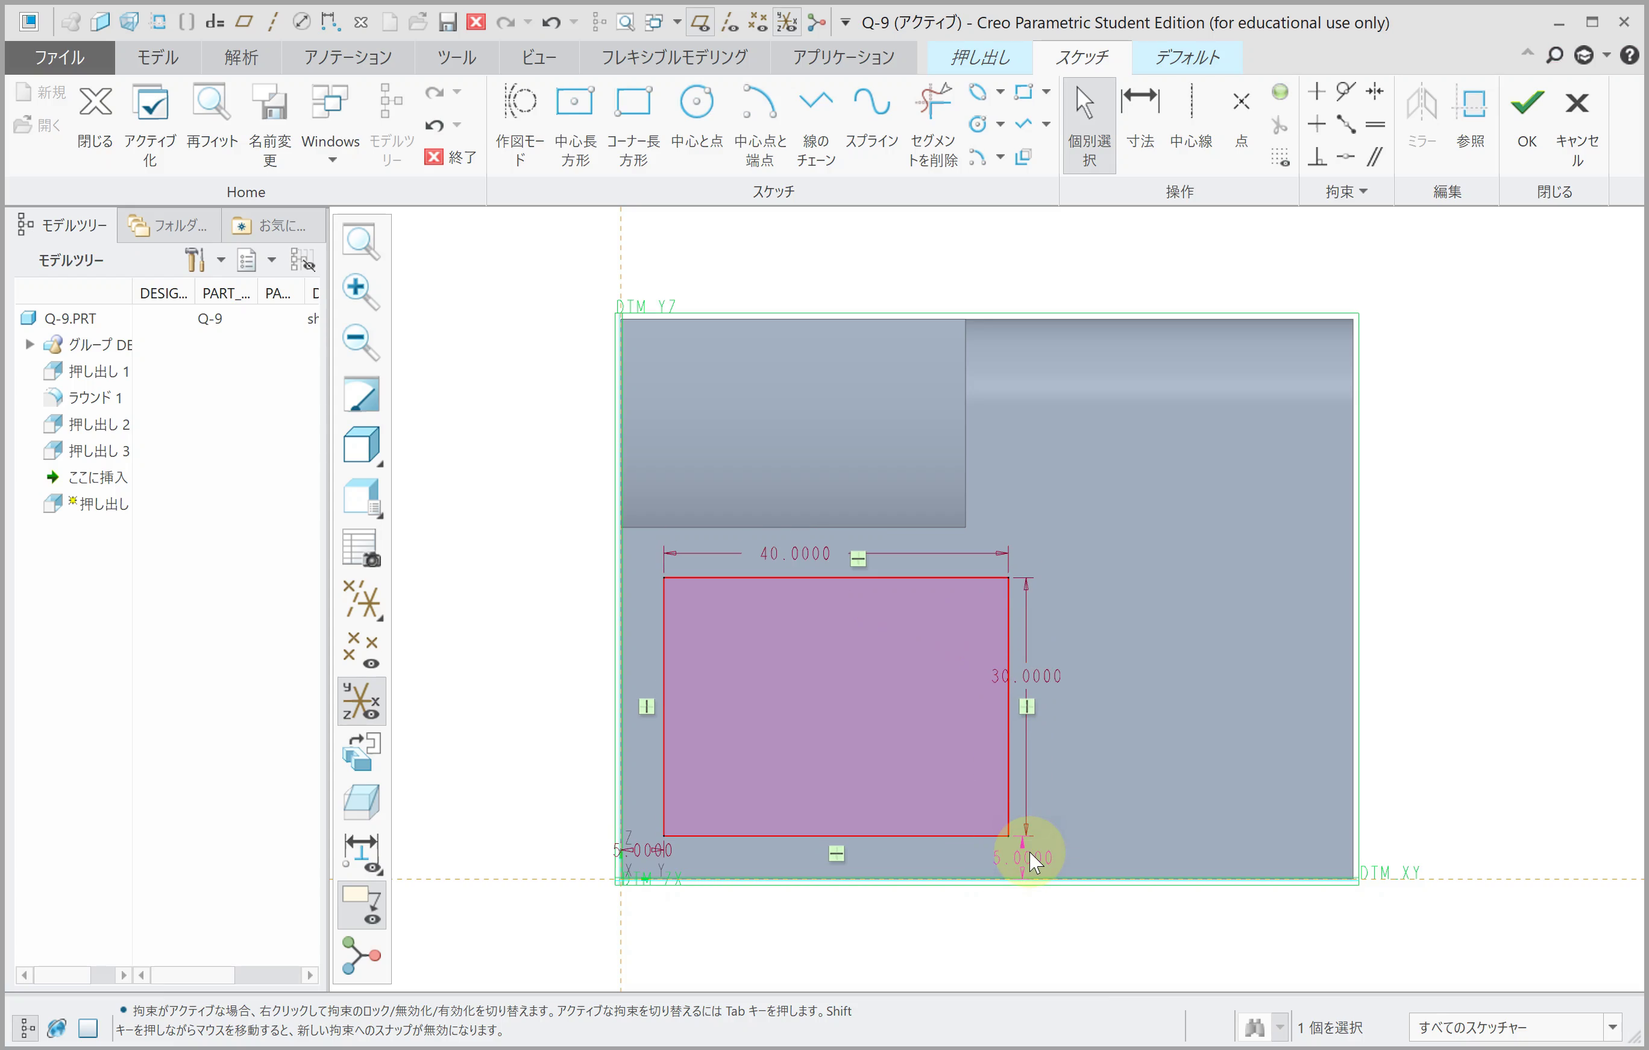
pyautogui.click(1527, 103)
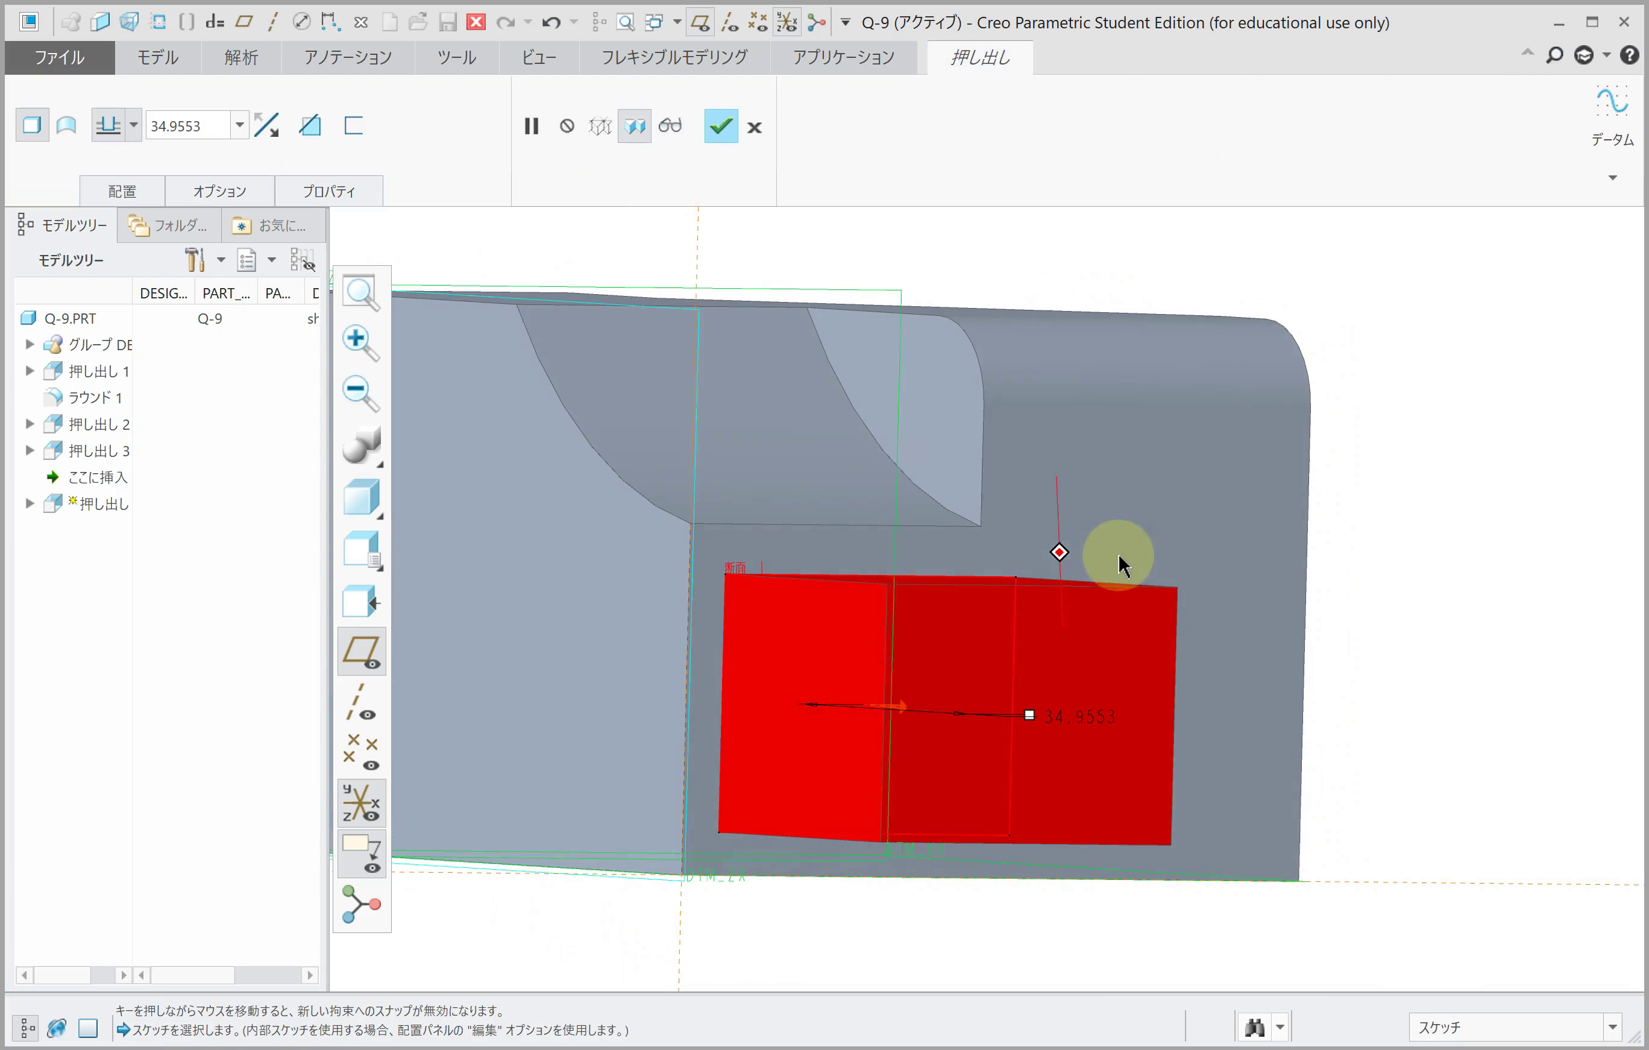
# Step: Extrude the rectangle 40 deep into the part, completing Extrude 4
pyautogui.click(269, 126)
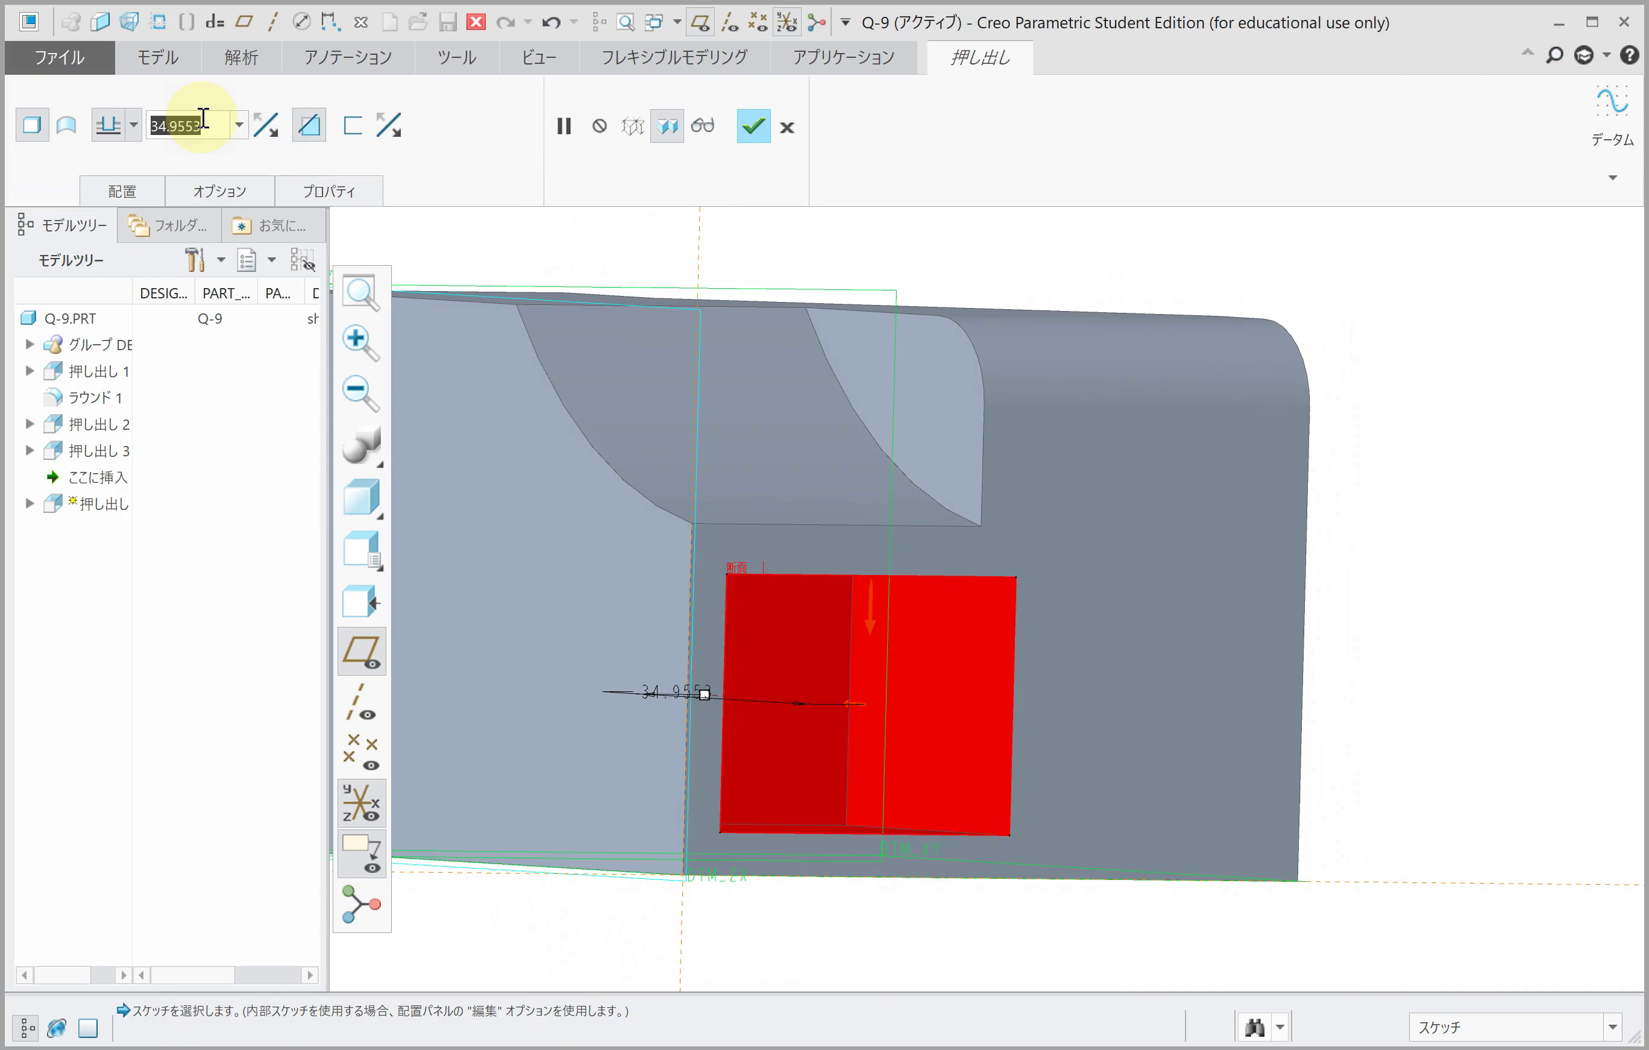
pyautogui.write('40')
pyautogui.press('Return')
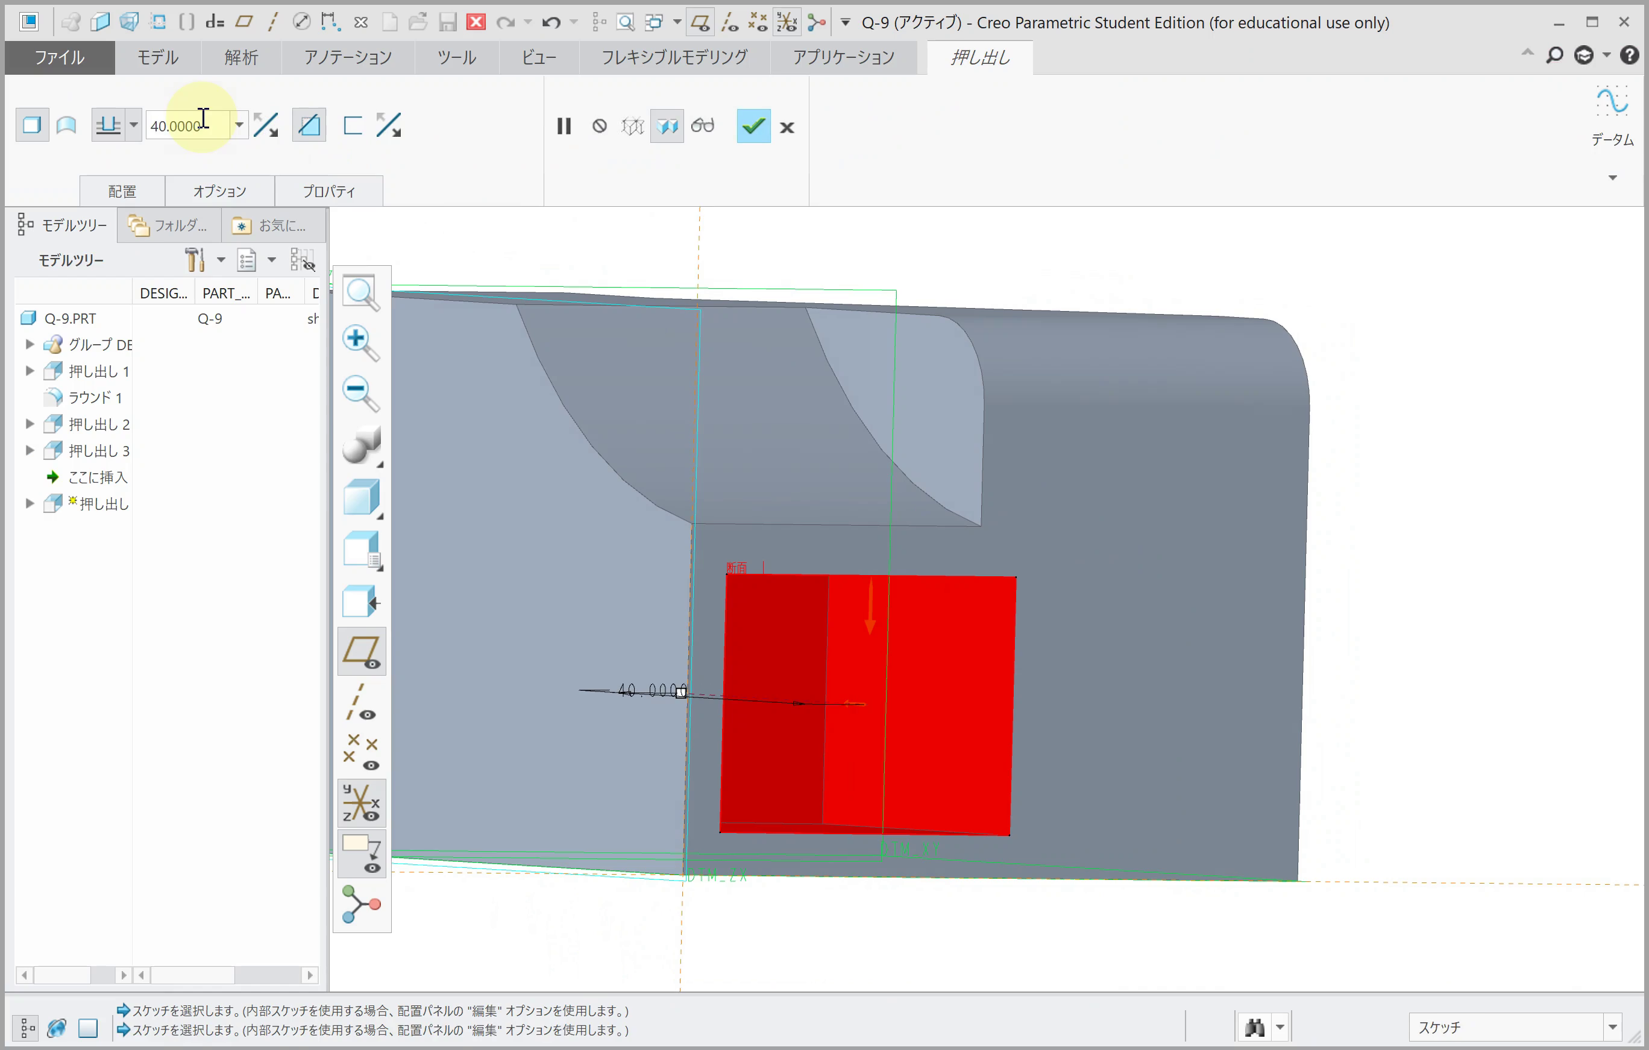
pyautogui.middleClick(710, 372)
pyautogui.scroll(-2, 811, 447)
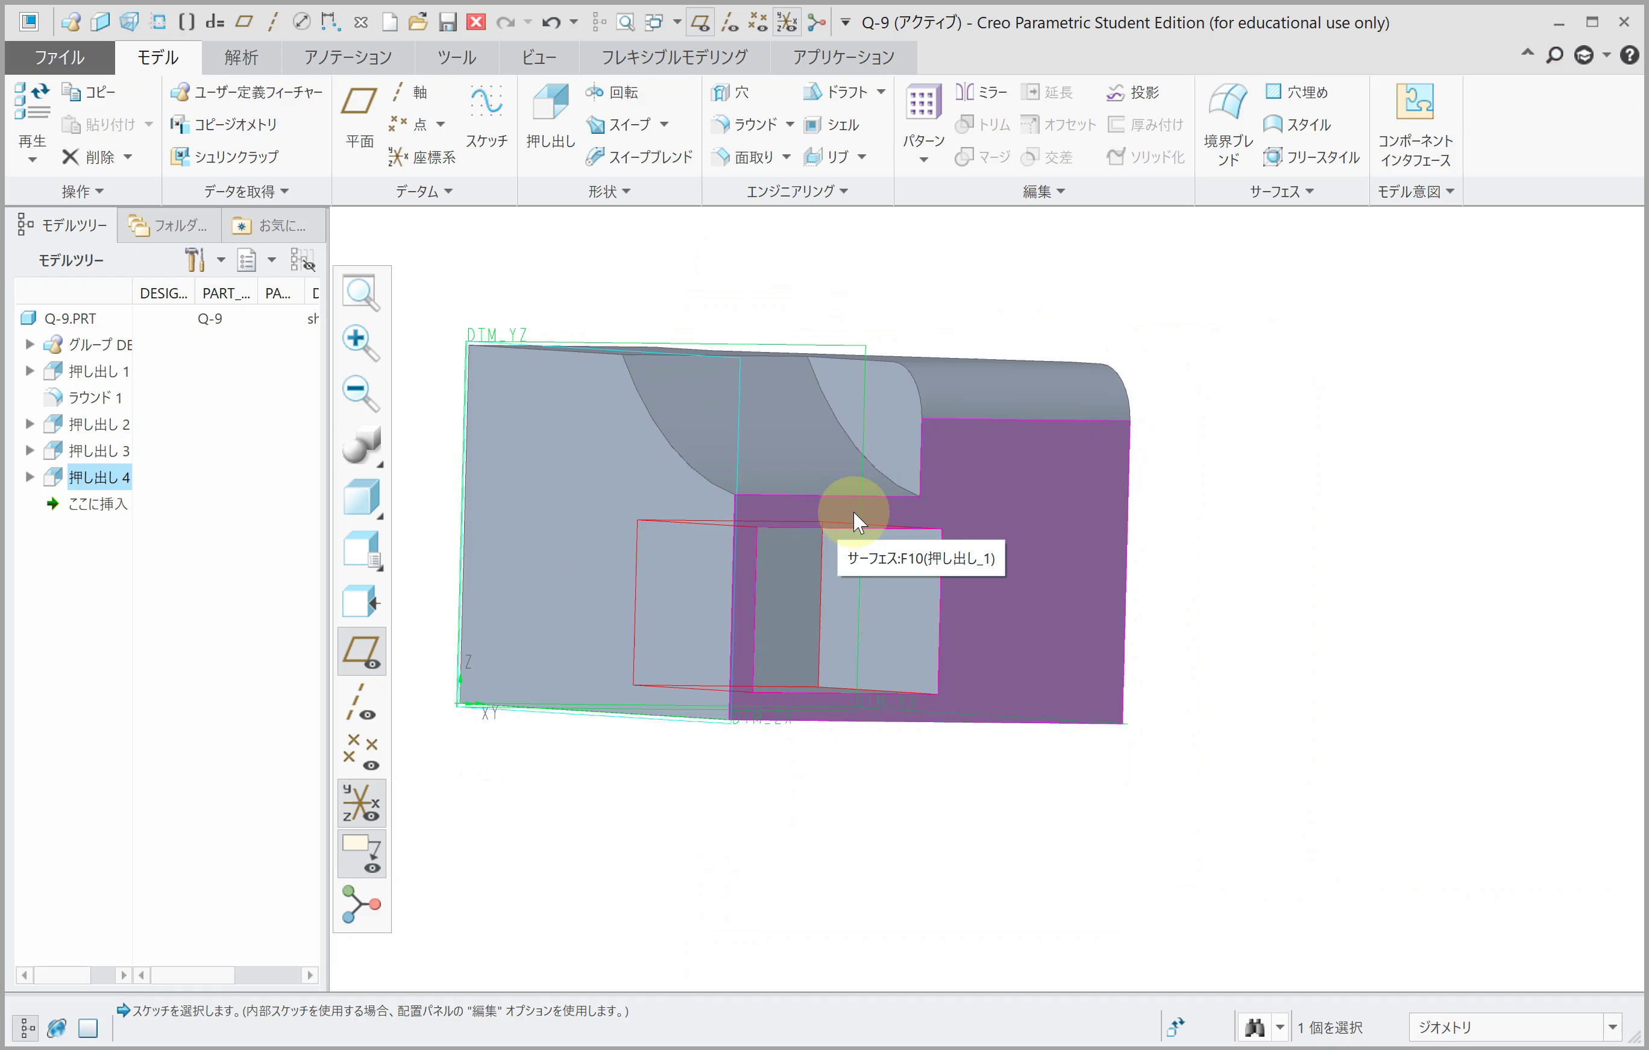
# Step: Start another extrusion and choose the face to sketch on
pyautogui.moveTo(856, 503)
pyautogui.mouseDown(button='middle')
pyautogui.moveTo(890, 520)
pyautogui.moveTo(871, 604)
pyautogui.mouseUp(button='middle')
pyautogui.scroll(-2, 872, 603)
pyautogui.click(547, 114)
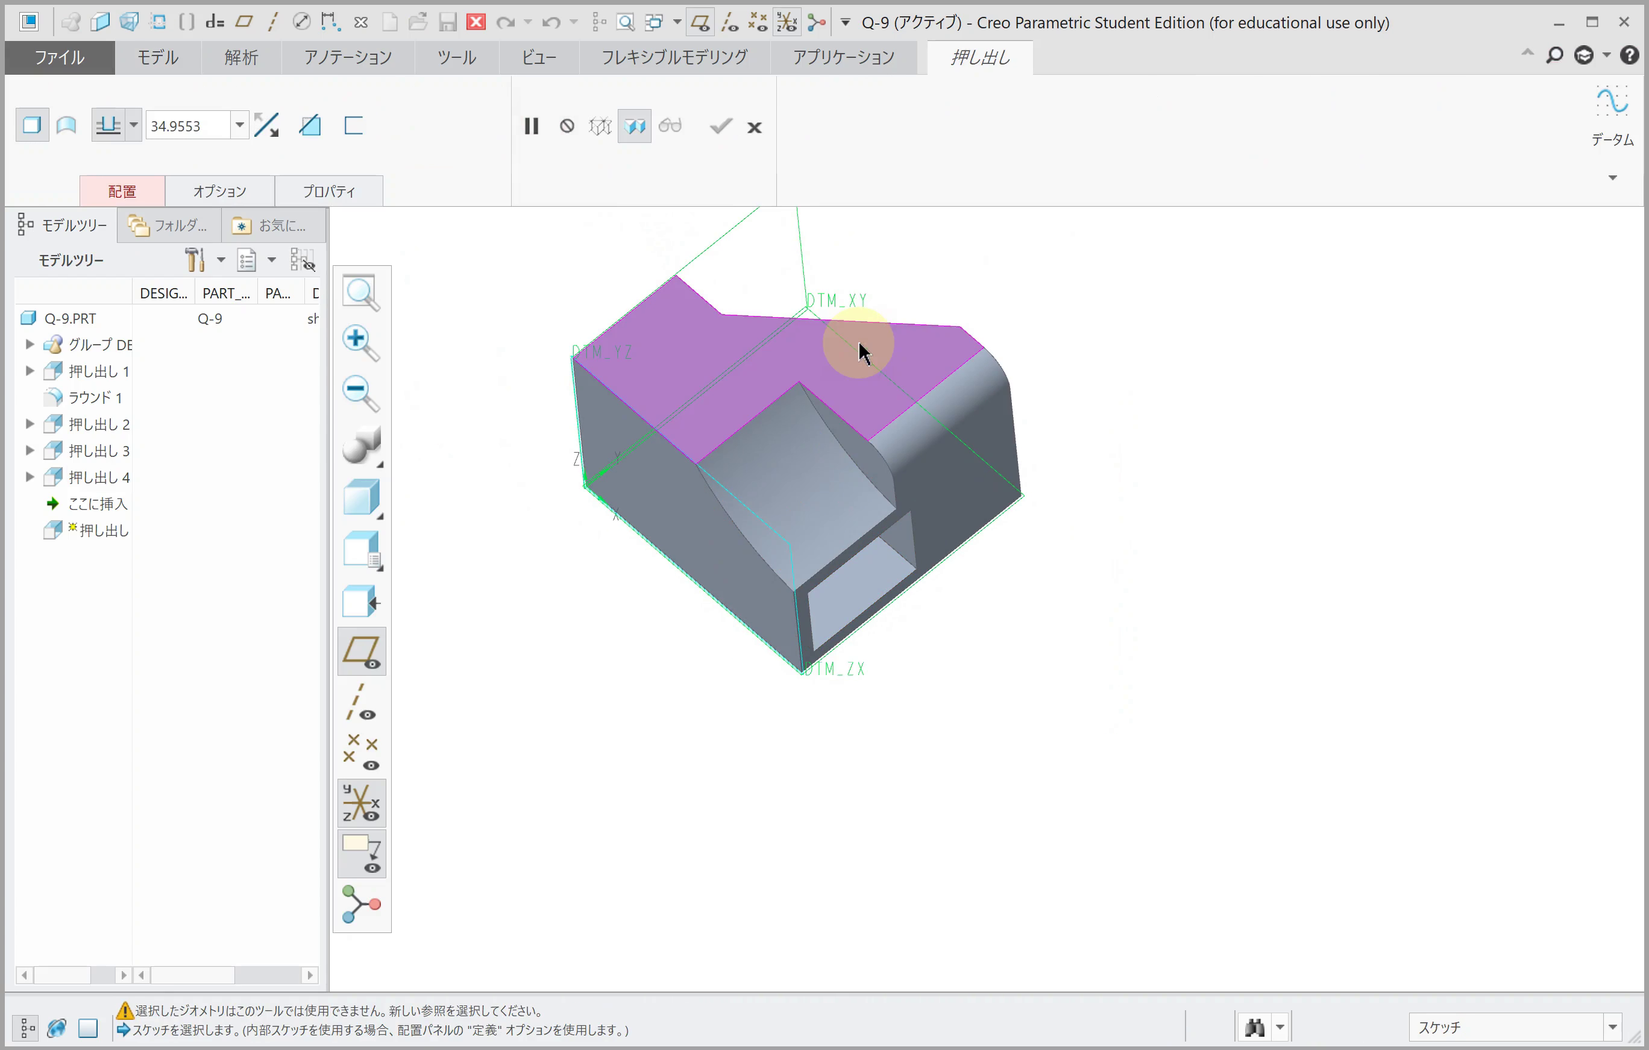
pyautogui.moveTo(859, 341); pyautogui.dragTo(928, 552, button='middle')
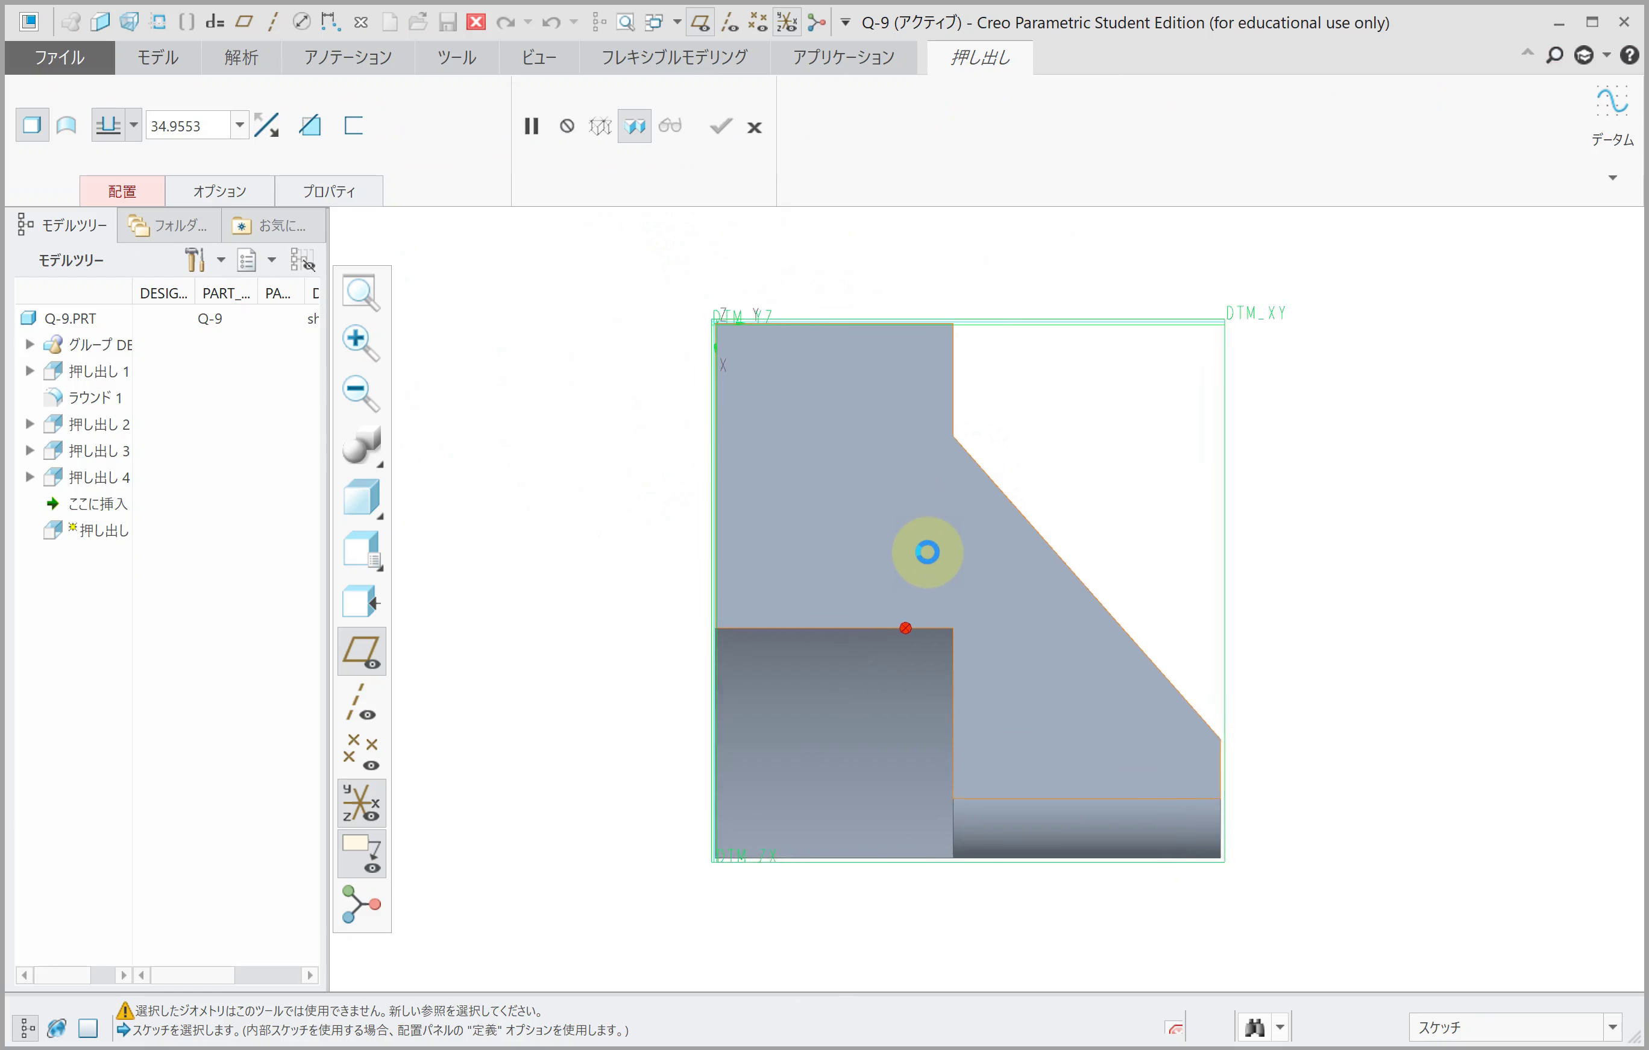
pyautogui.click(928, 483)
# Step: Draw two lines up from the bottom edge and constrain the second one vertical
pyautogui.click(814, 118)
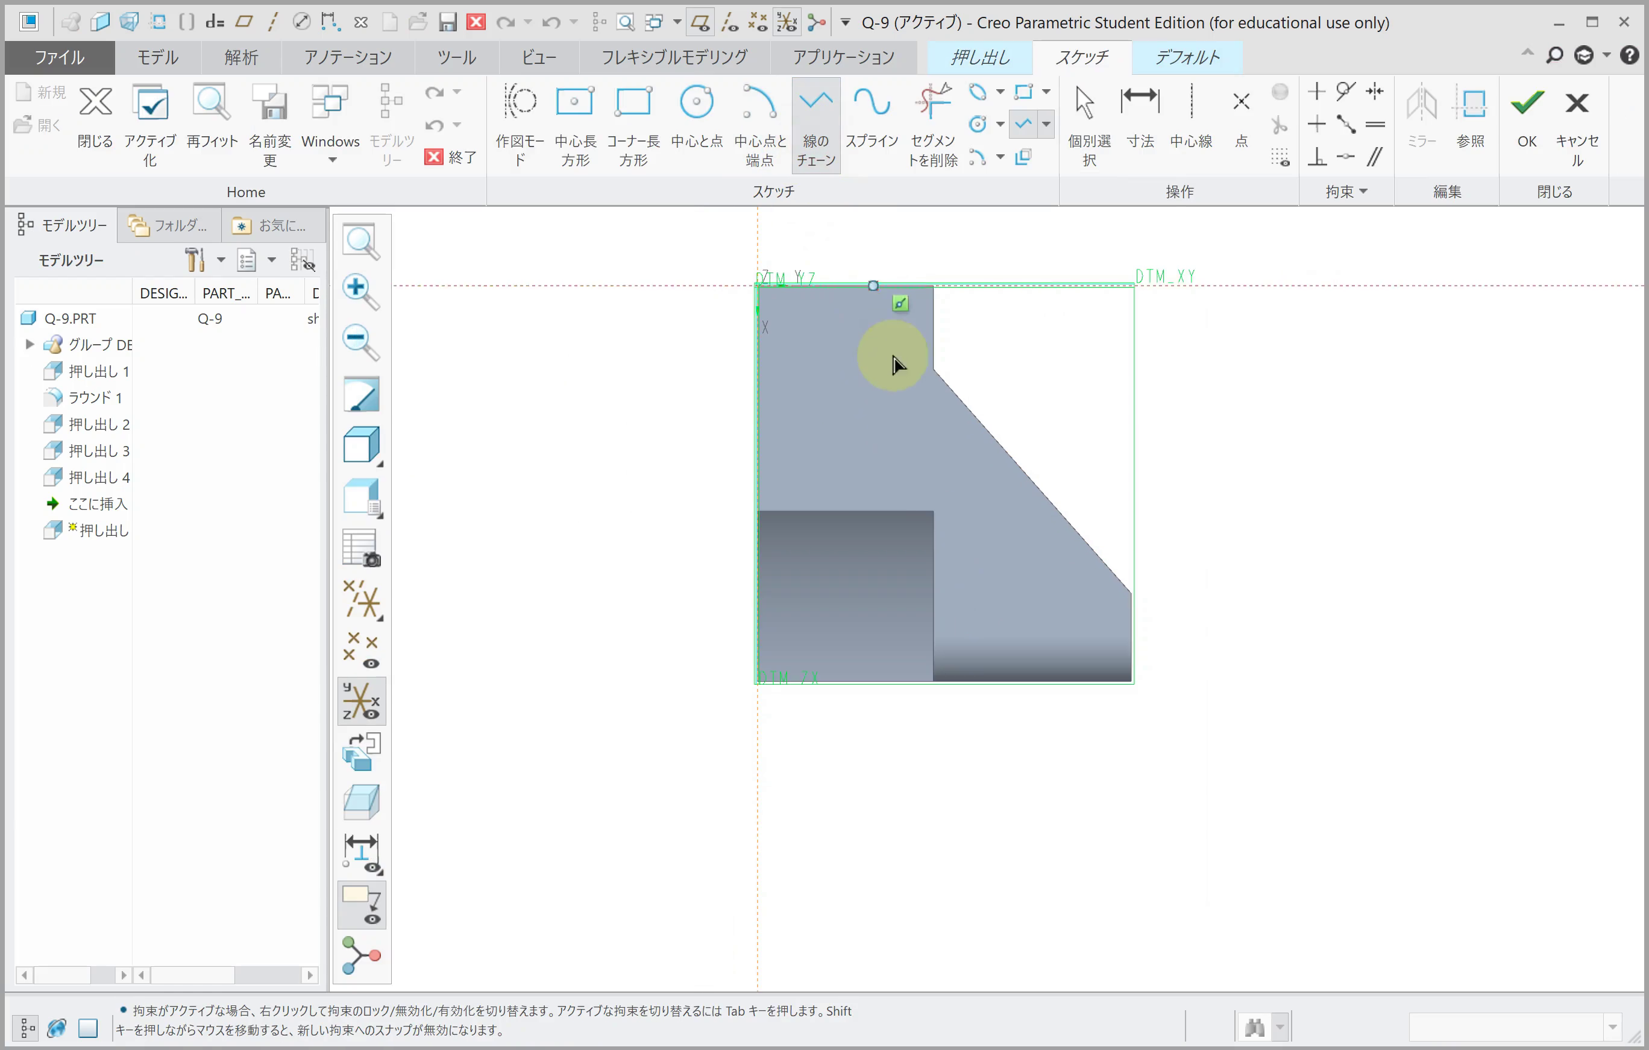
pyautogui.scroll(3, 968, 594)
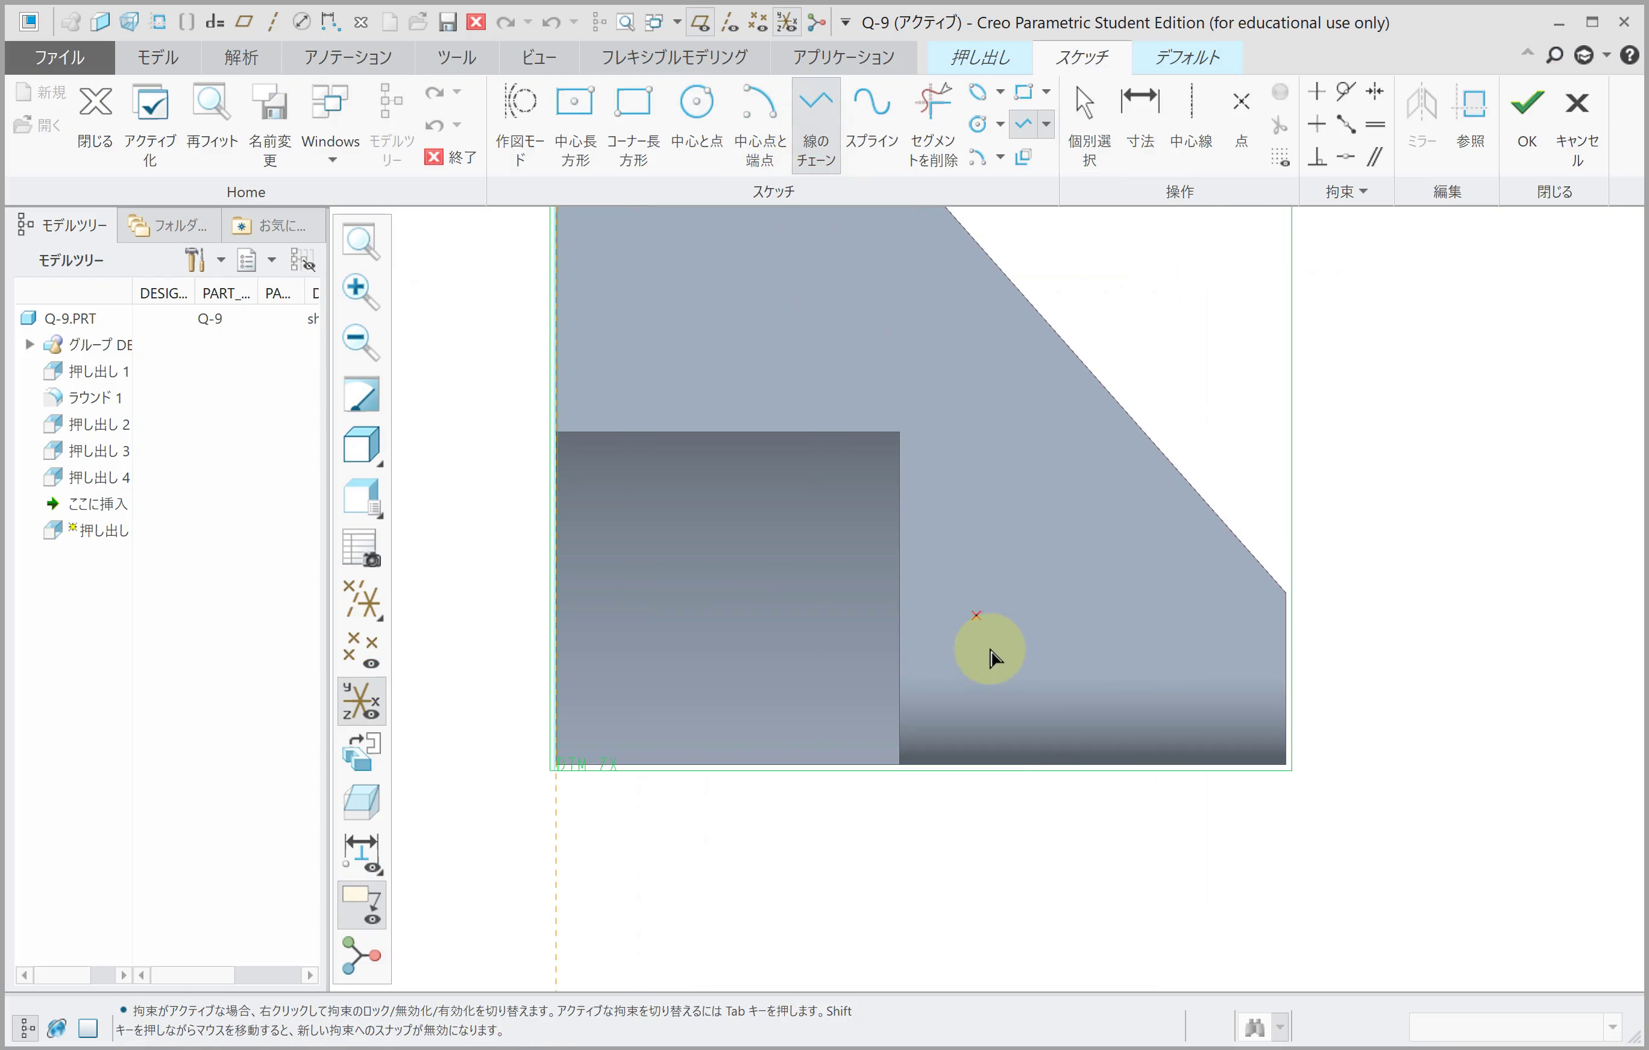
pyautogui.click(991, 764)
pyautogui.click(991, 358)
pyautogui.middleClick(1100, 597)
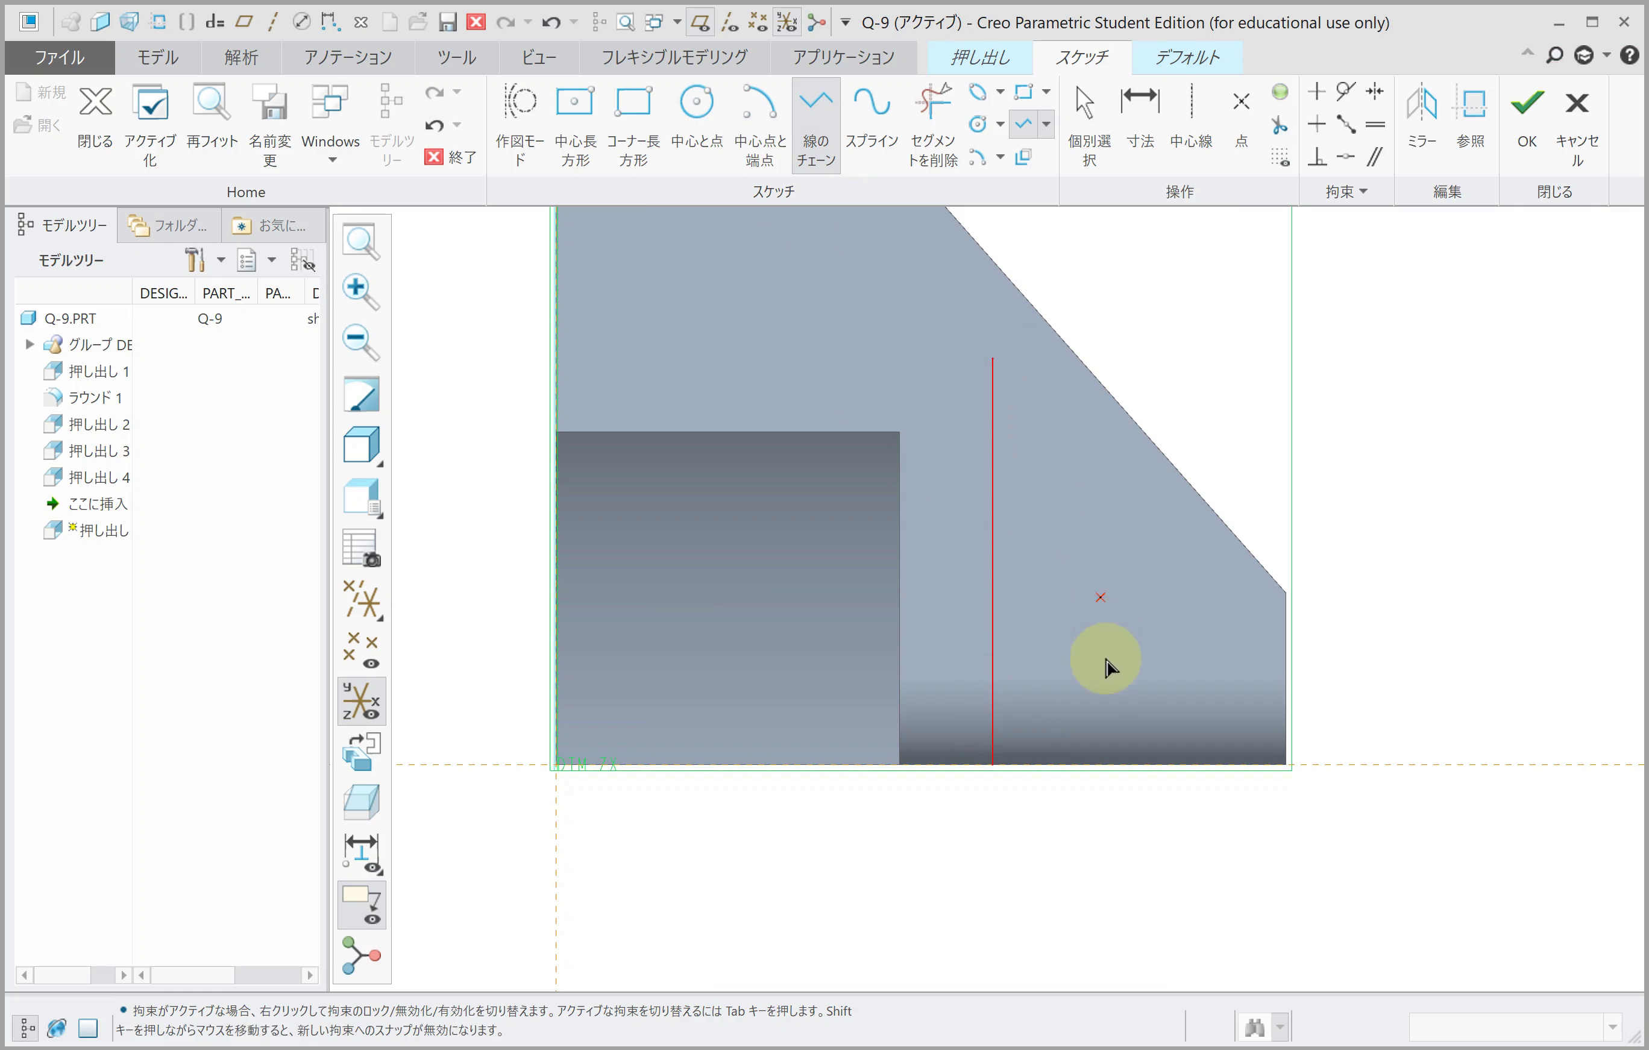
pyautogui.click(1113, 765)
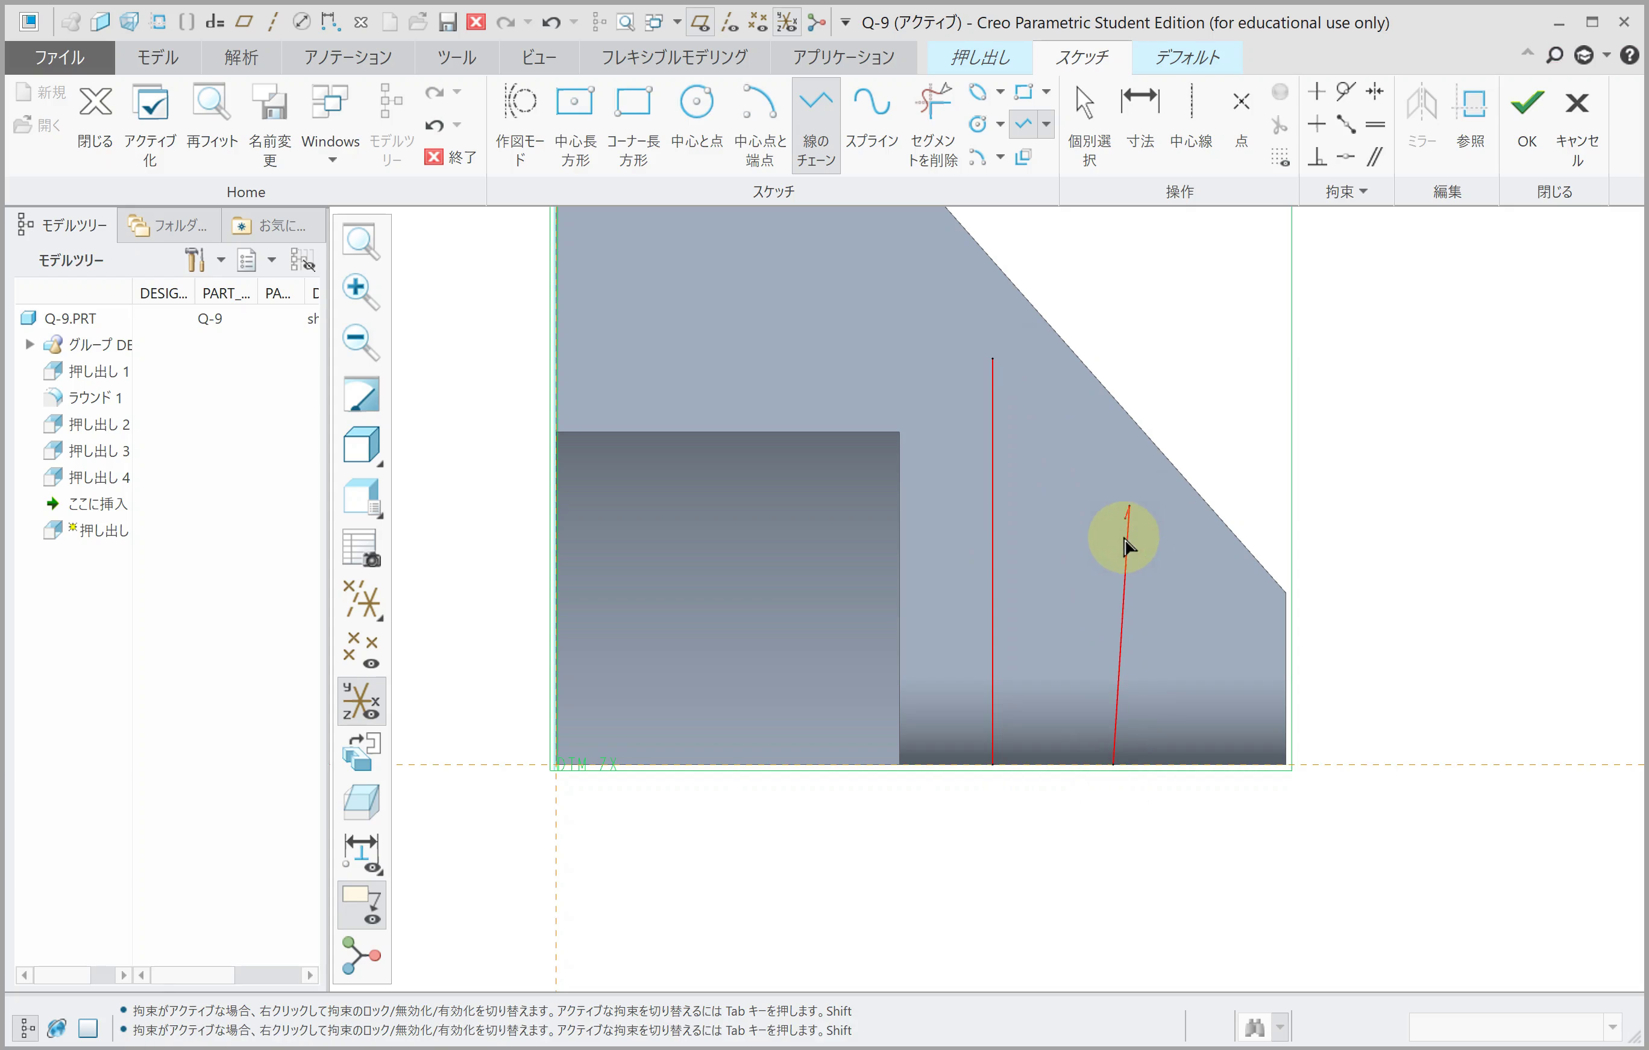
pyautogui.middleClick(1129, 491)
pyautogui.click(1316, 97)
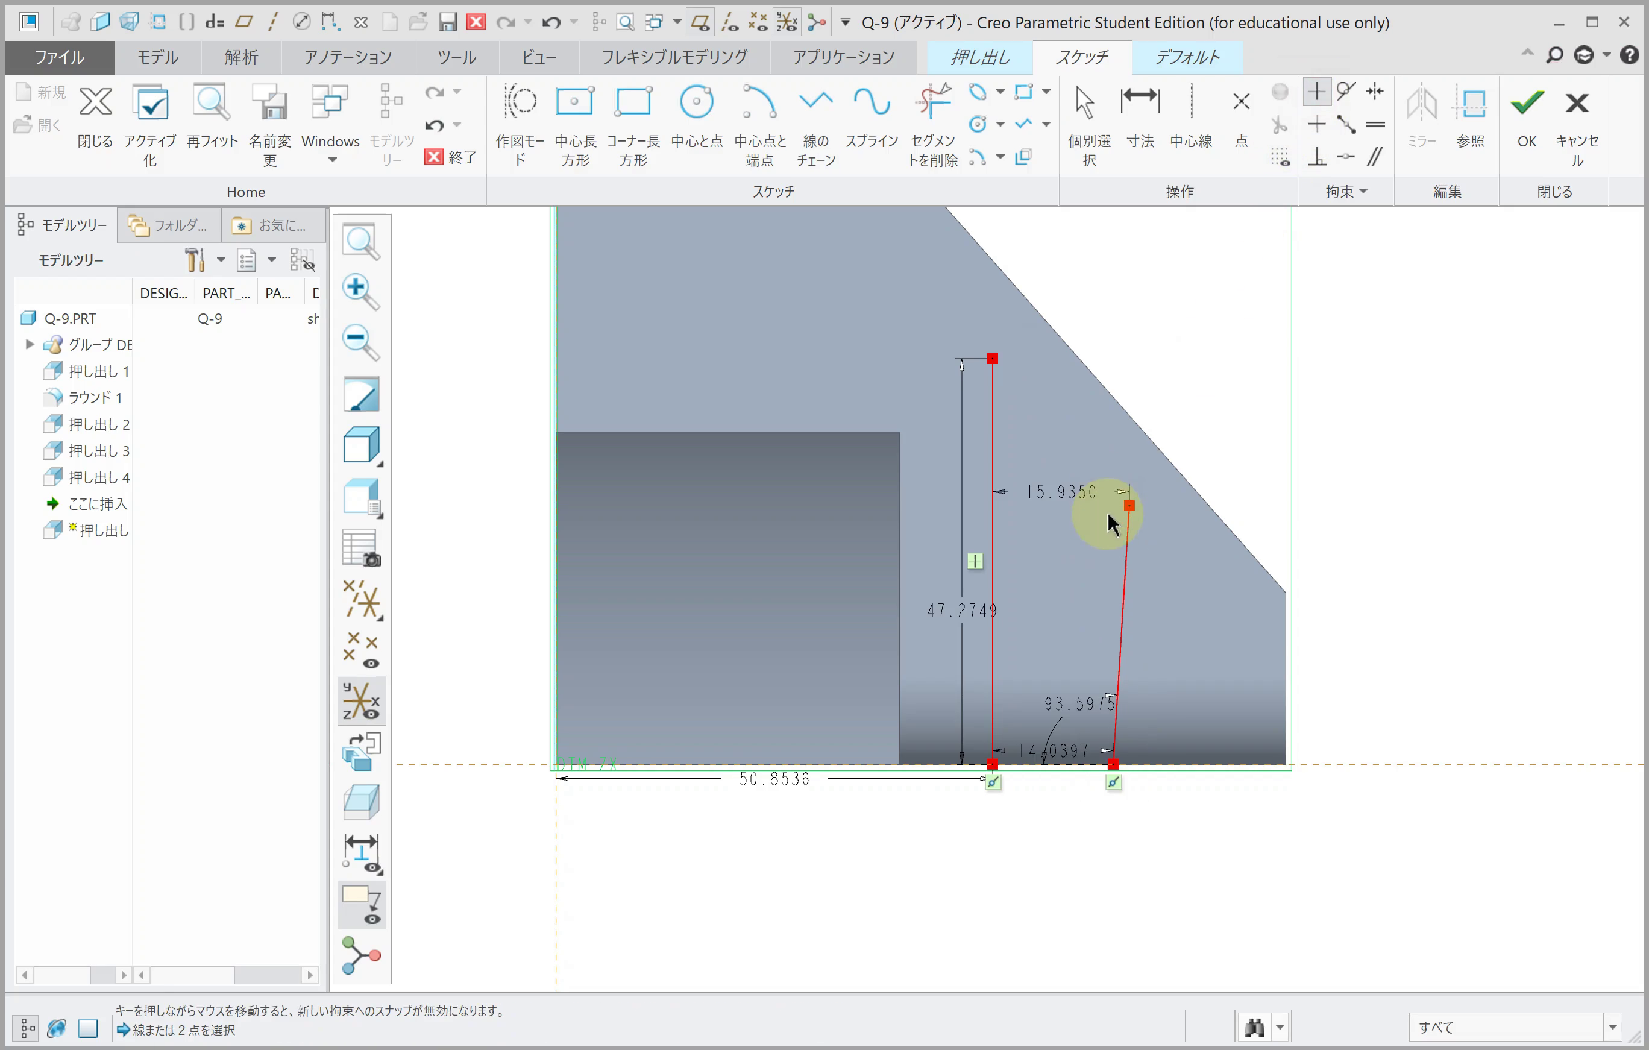
pyautogui.click(1122, 545)
# Step: Join the tops of the two lines with a 3-point/tangent-end arc
pyautogui.click(1158, 59)
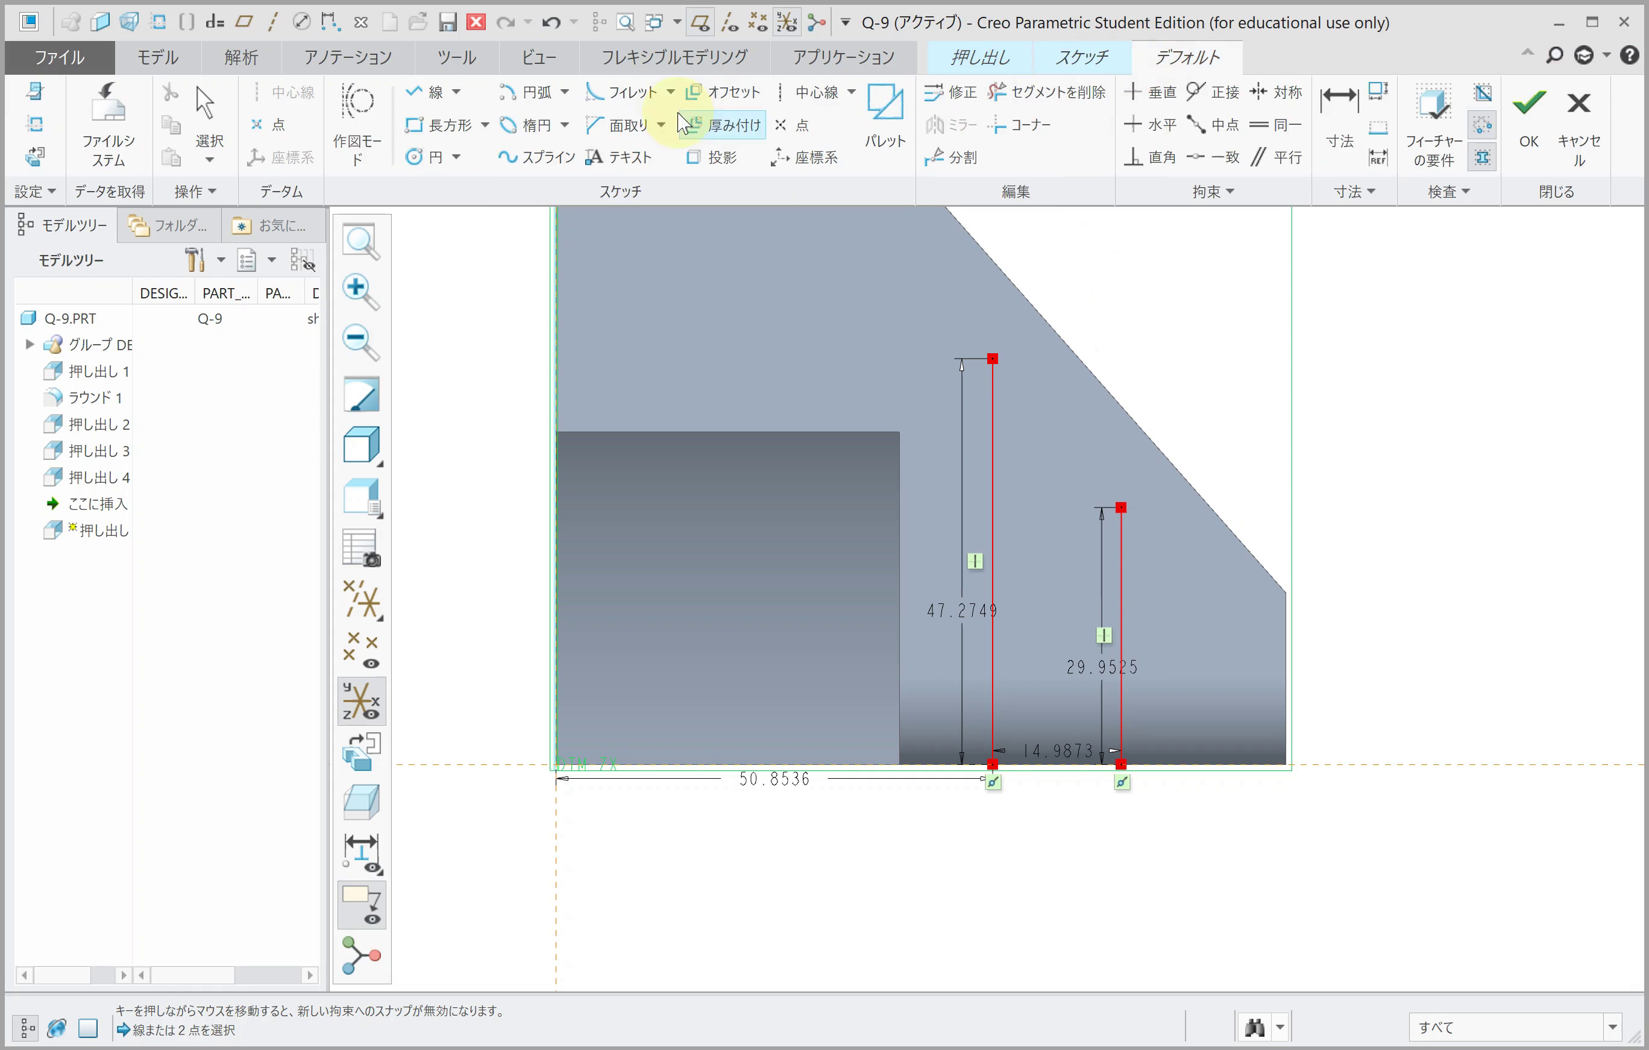
pyautogui.click(567, 97)
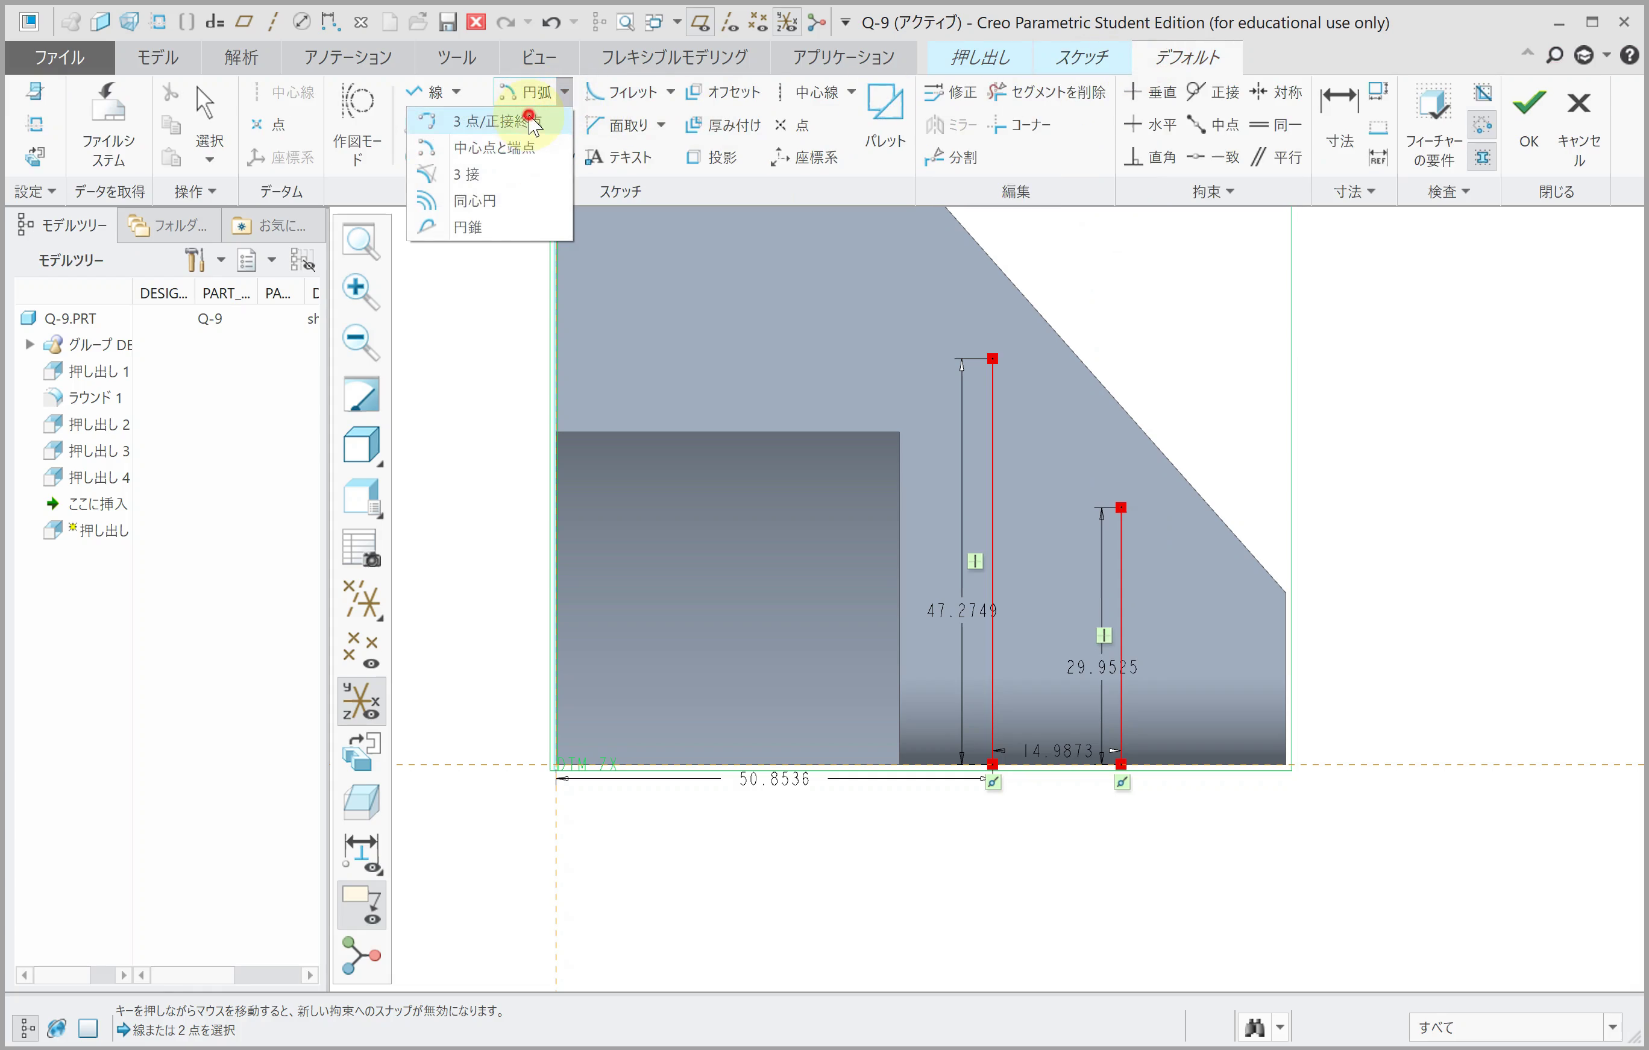
pyautogui.click(530, 117)
pyautogui.click(990, 358)
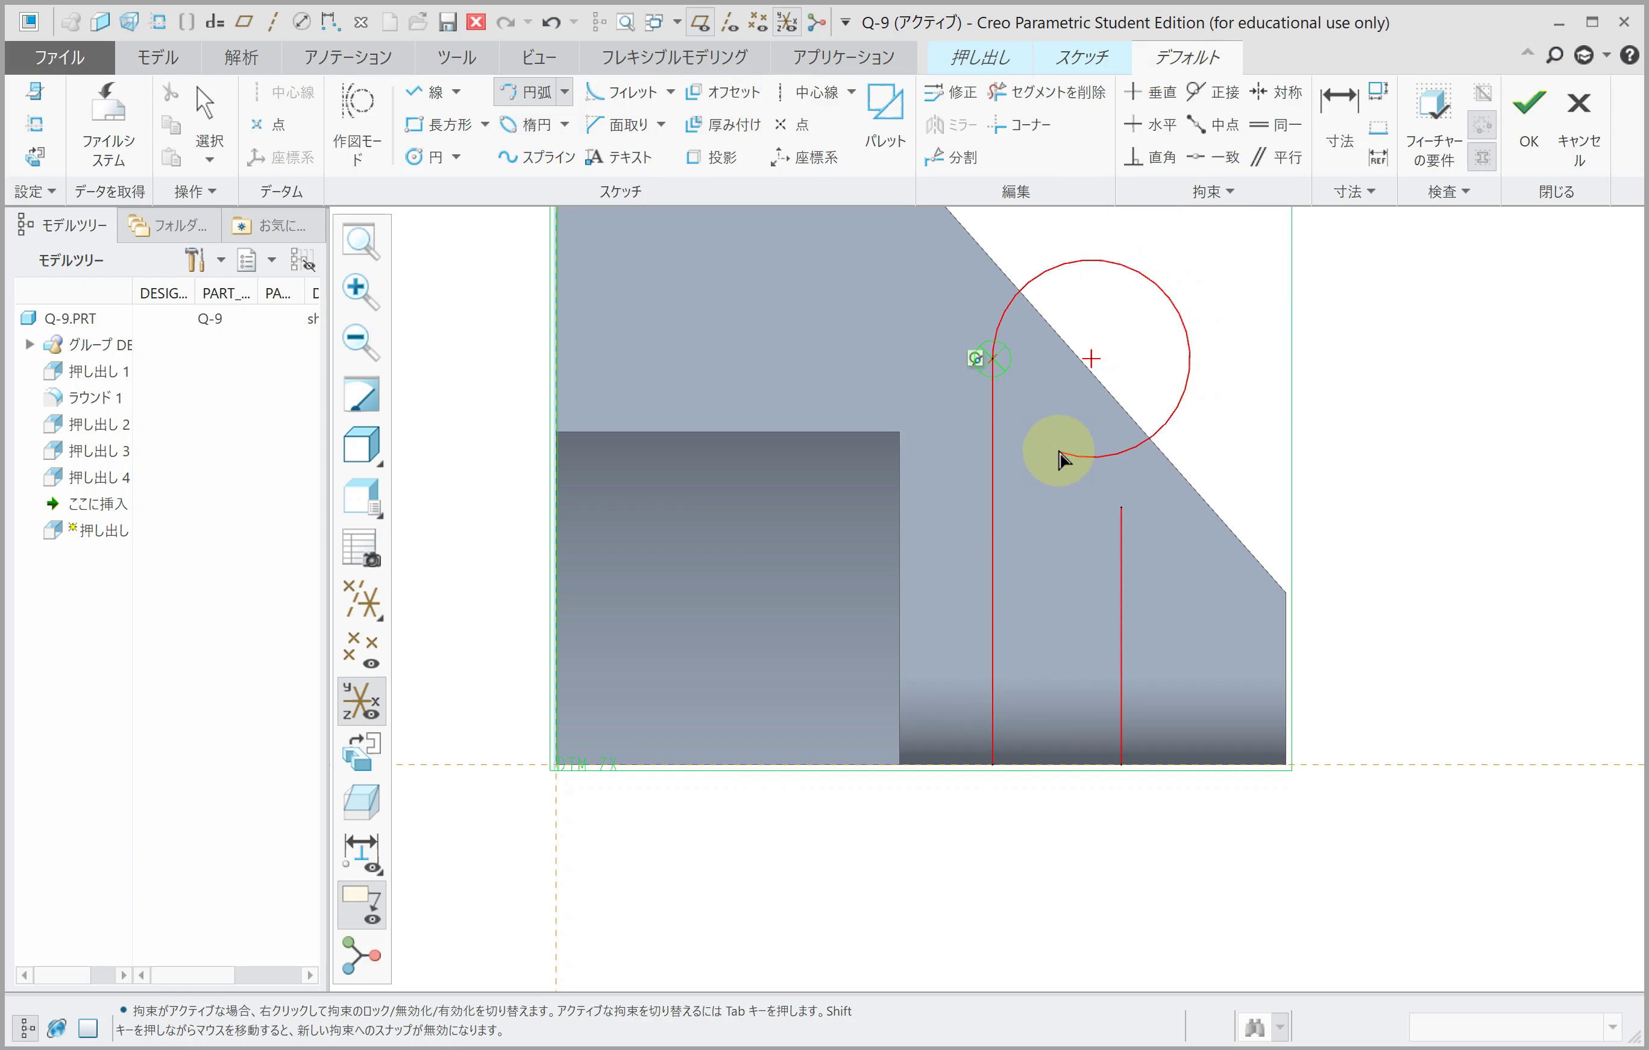
pyautogui.middleClick(1111, 505)
pyautogui.click(1119, 508)
pyautogui.click(992, 358)
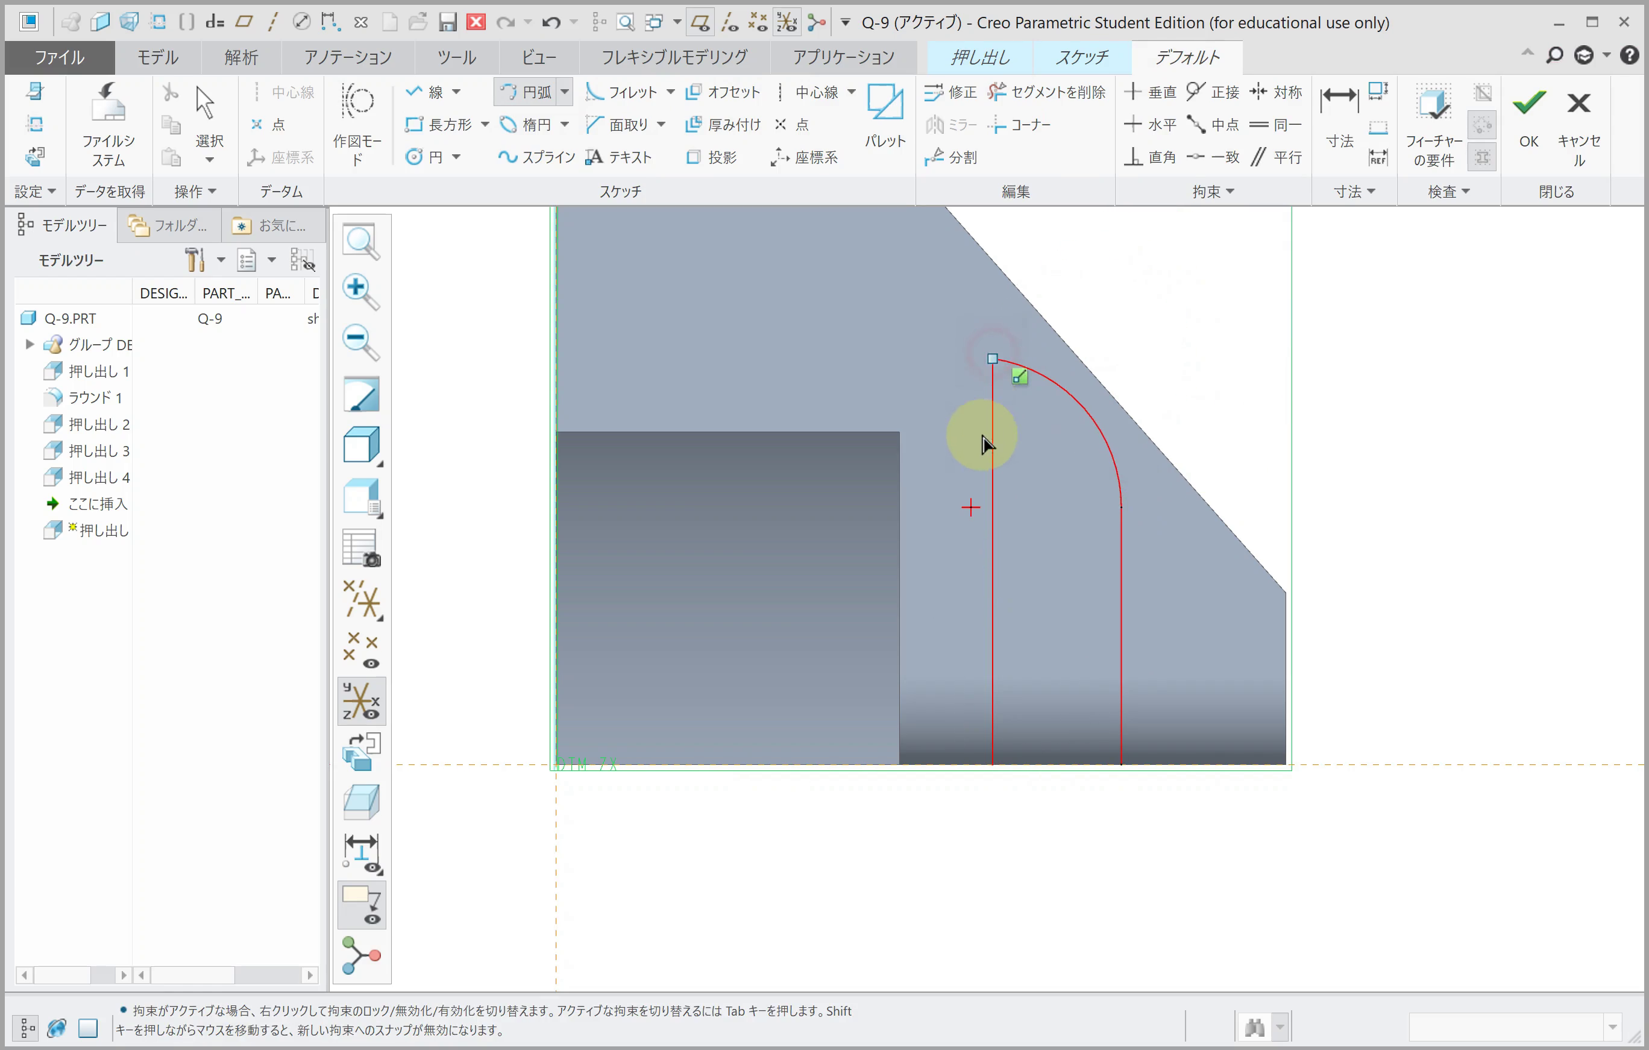
pyautogui.middleClick(1059, 481)
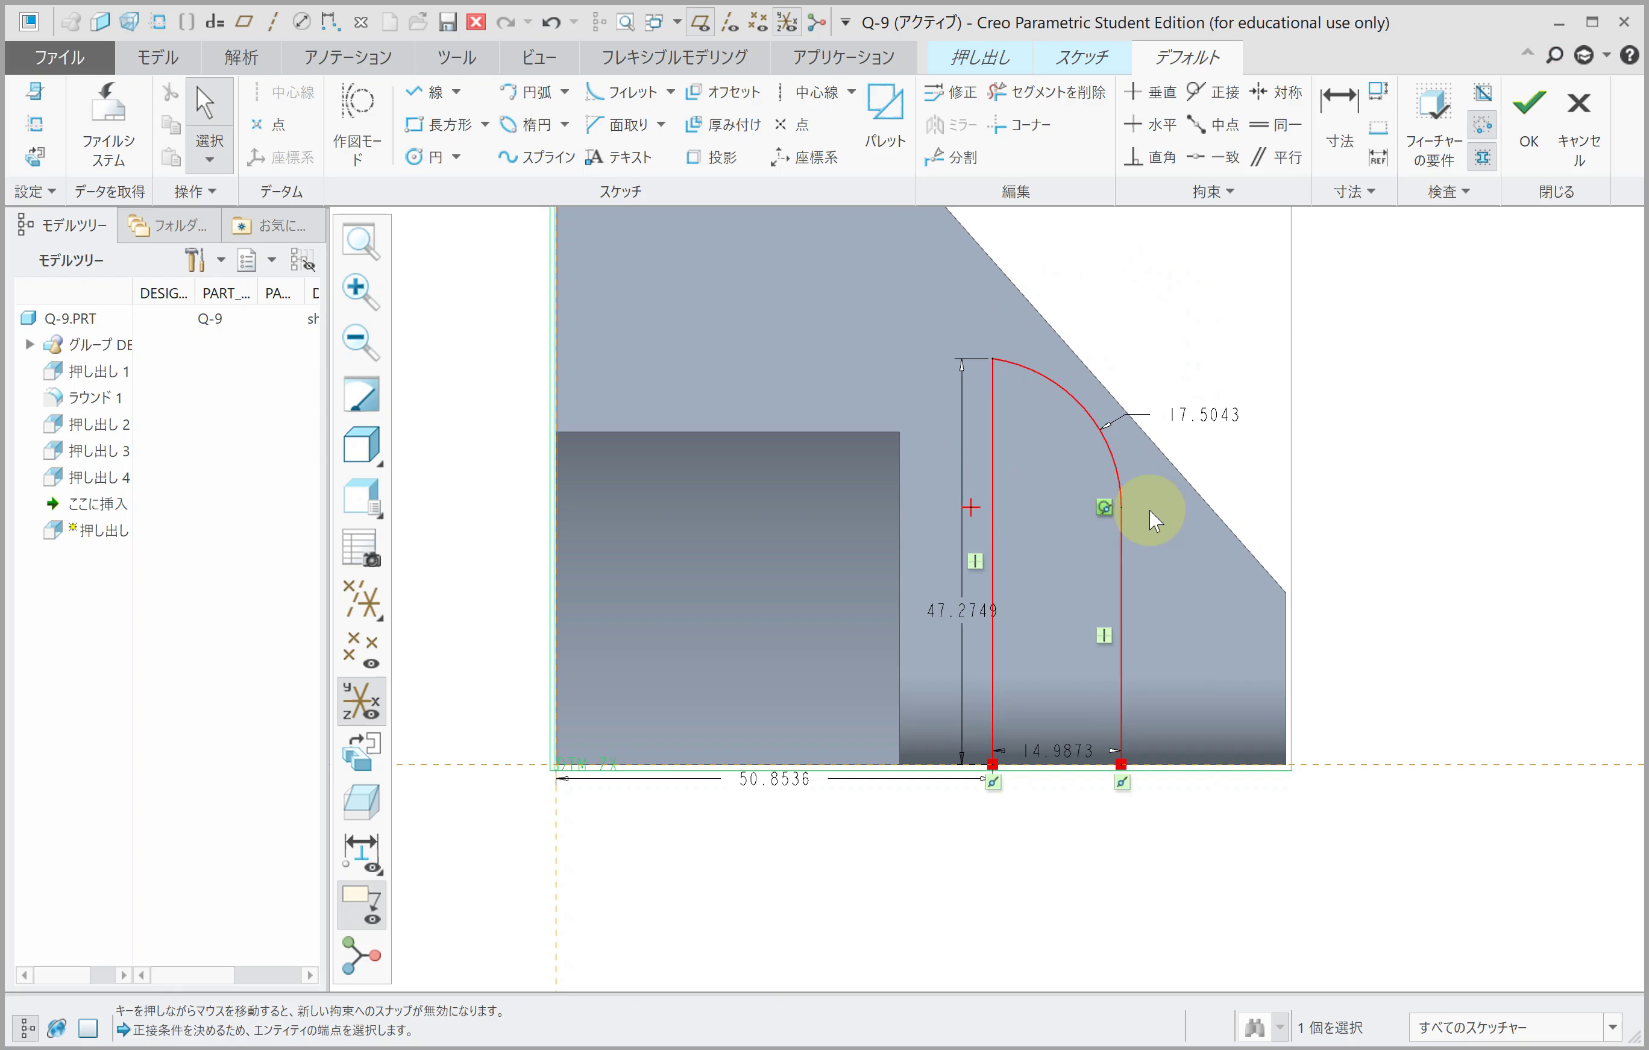
# Step: Delete the tangent constraint and set the cut width to 20, placed 50 from the left edge
pyautogui.press('Delete')
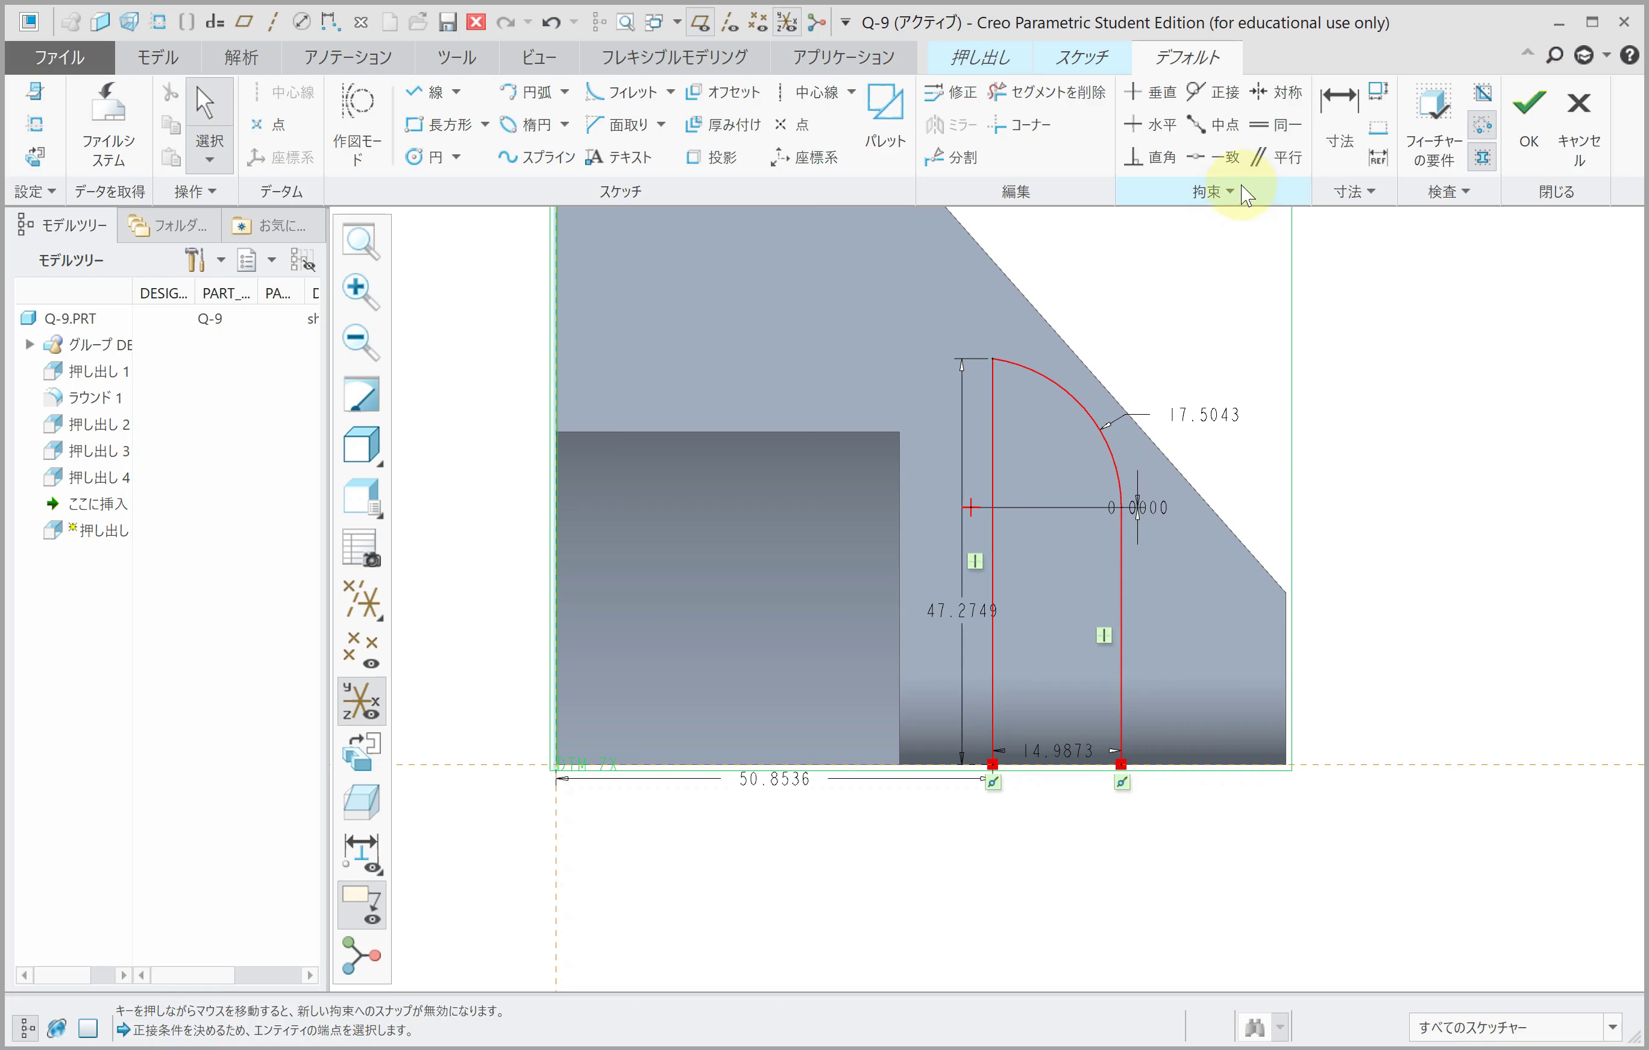
pyautogui.click(1338, 132)
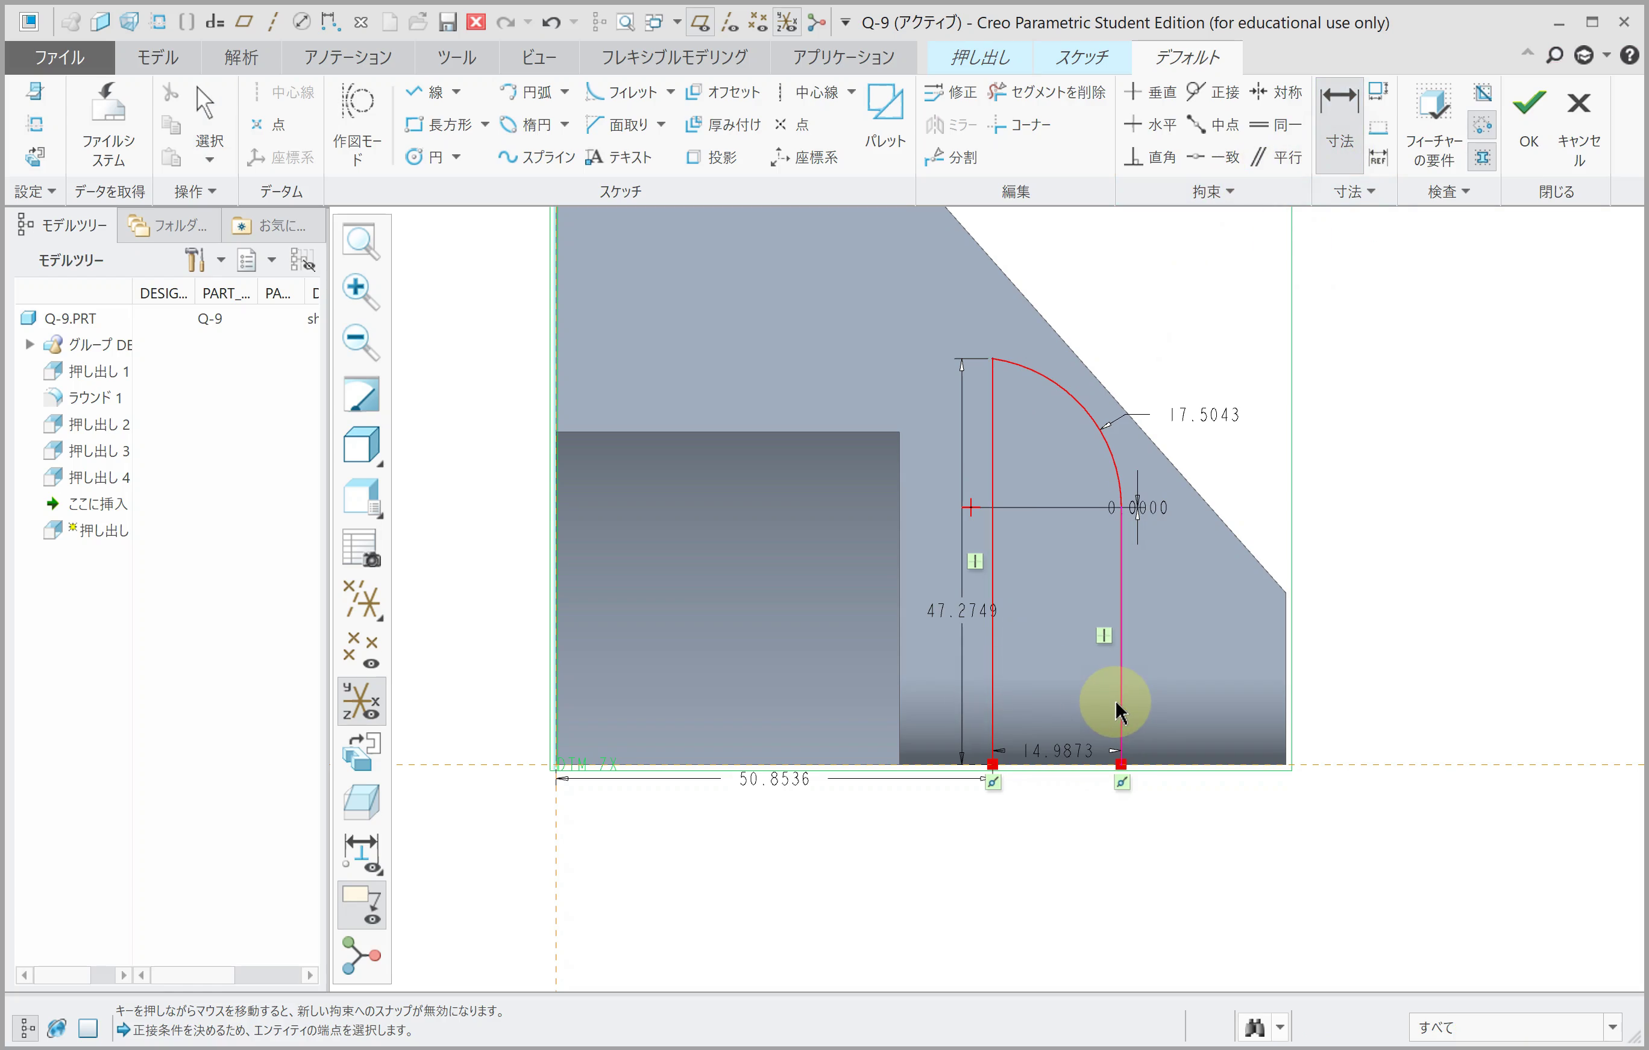
pyautogui.middleClick(1068, 851)
pyautogui.write('20')
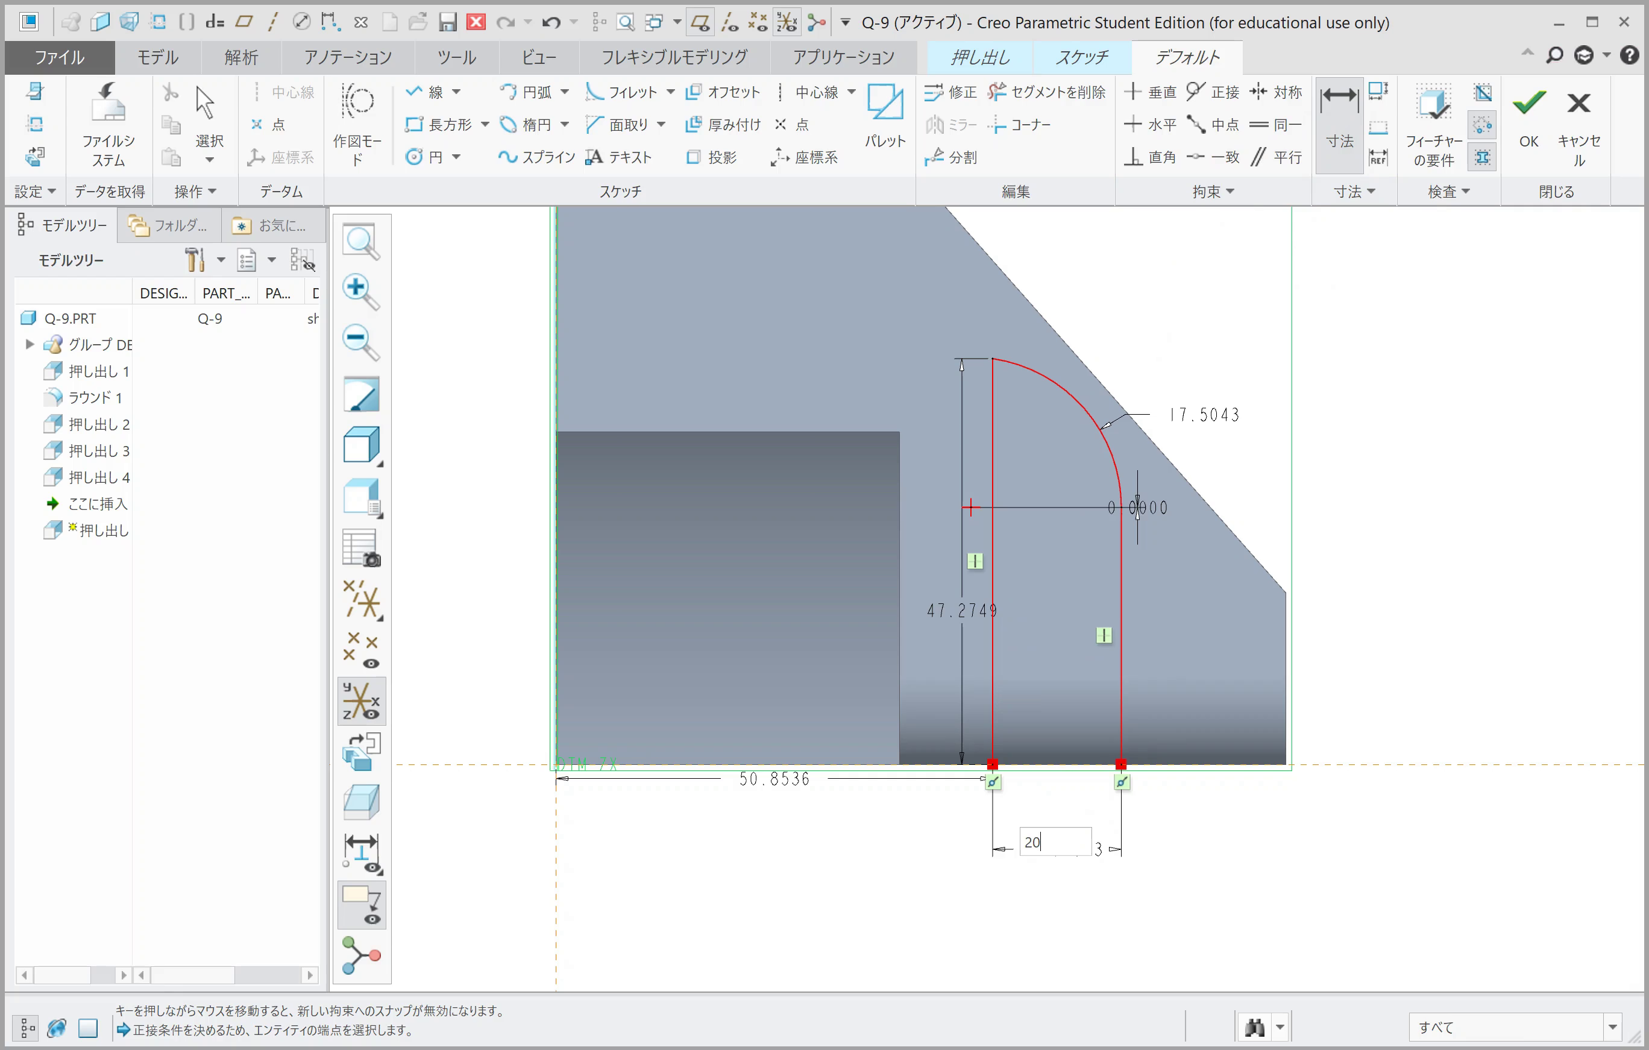
pyautogui.press('Return')
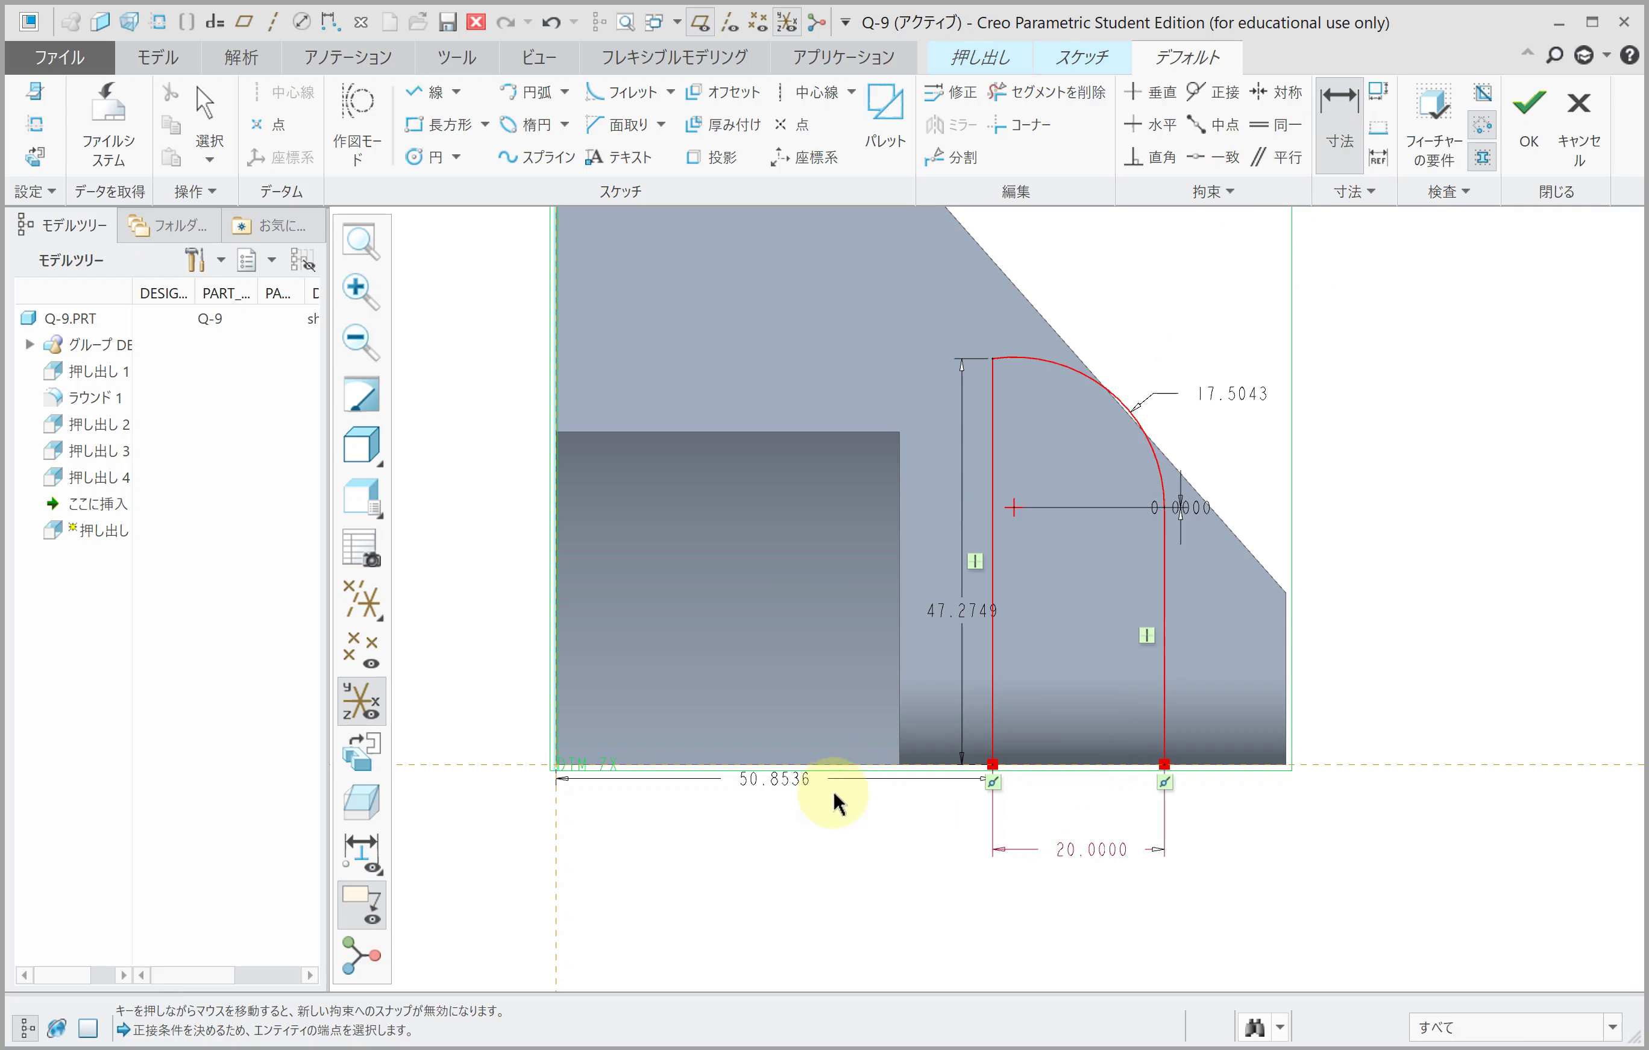
pyautogui.doubleClick(773, 779)
pyautogui.write('50')
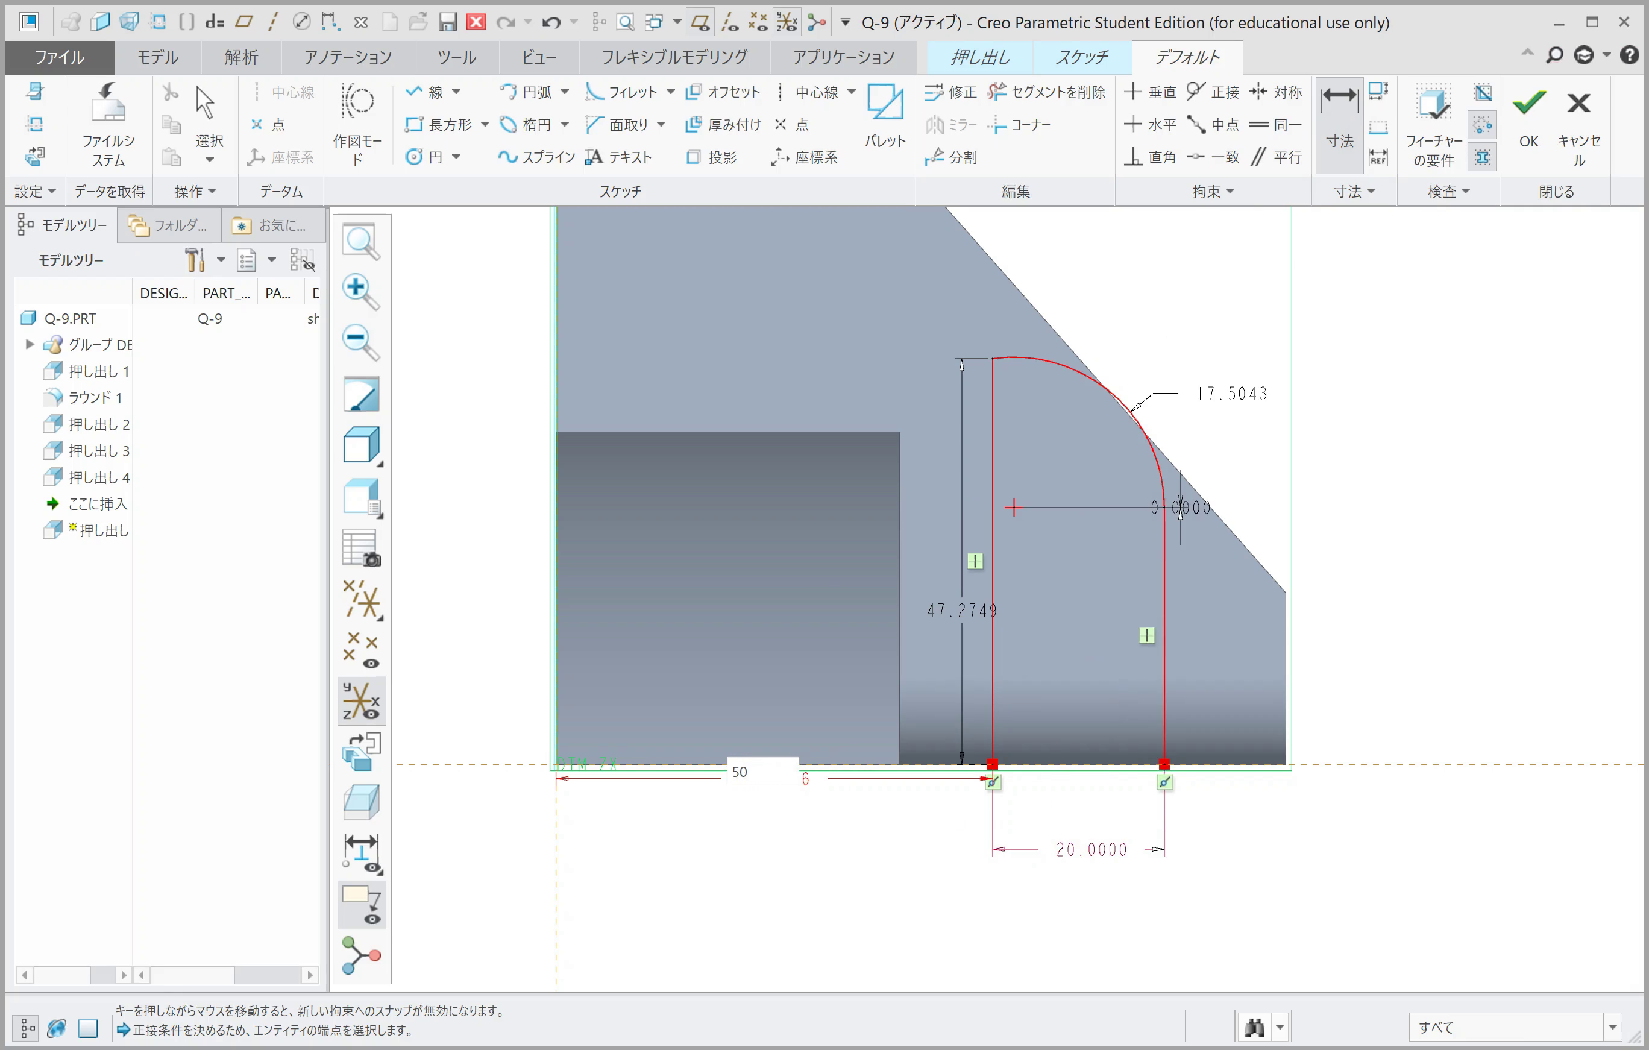
pyautogui.press('Return')
# Step: Dimension the arc's top end 37 below DTM_XY
pyautogui.scroll(-2, 773, 793)
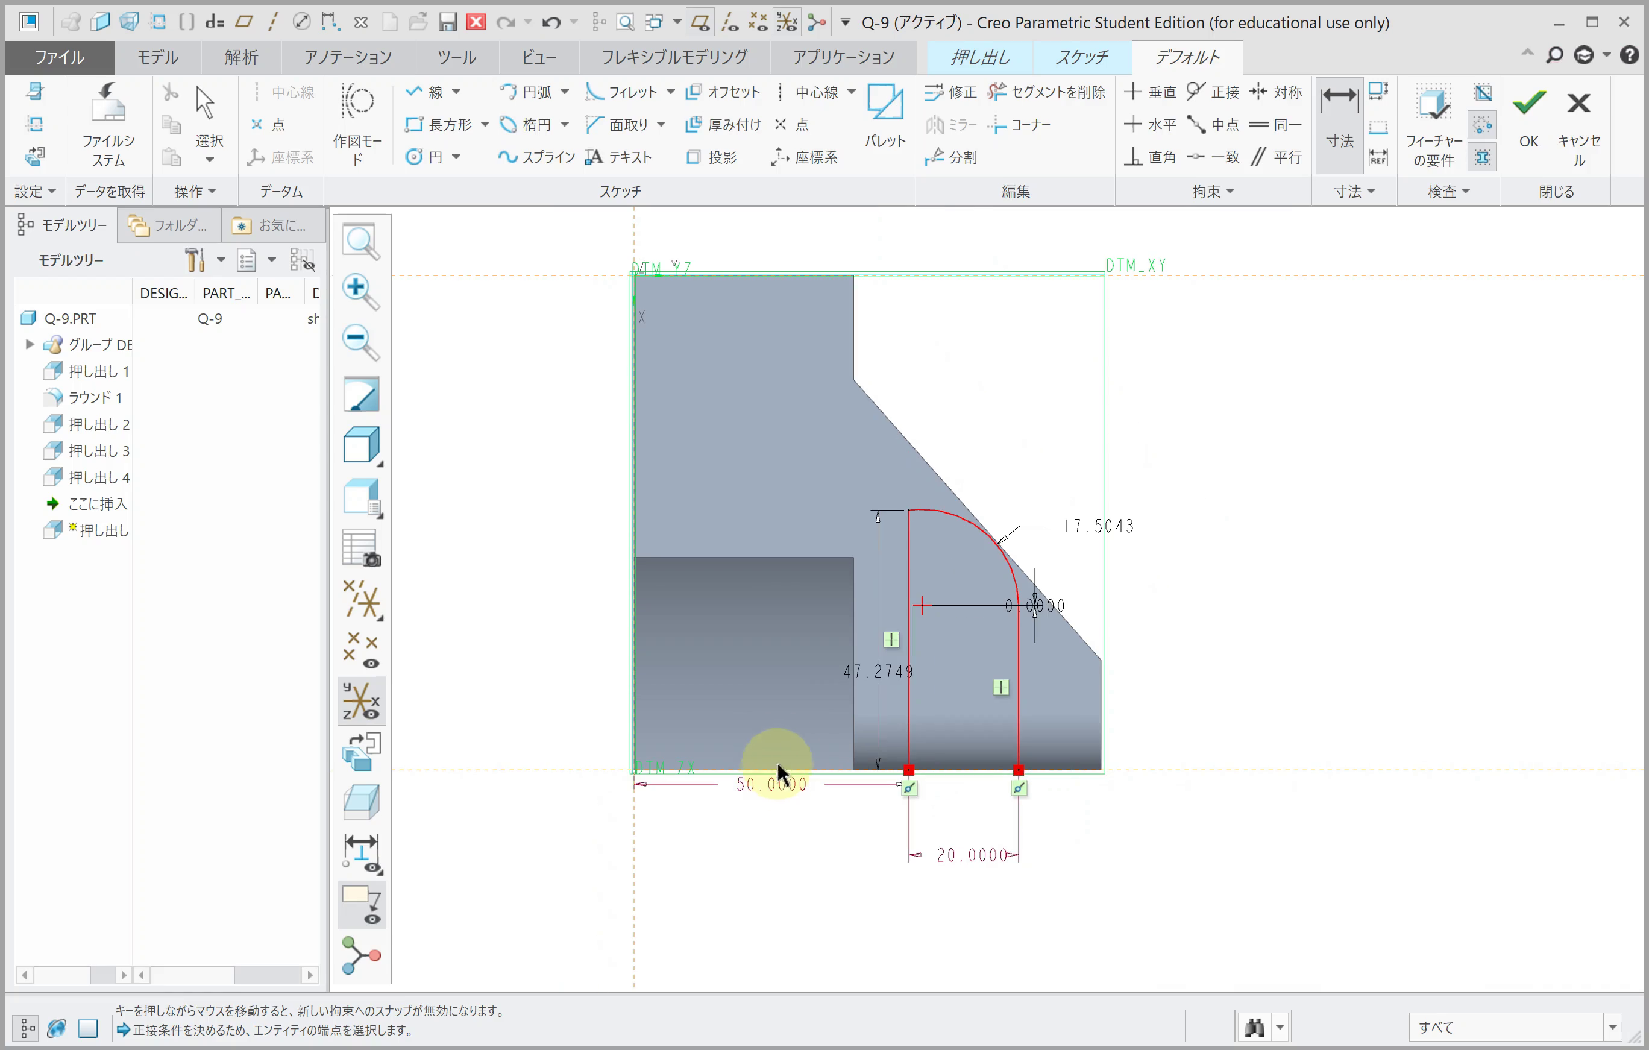
pyautogui.click(907, 512)
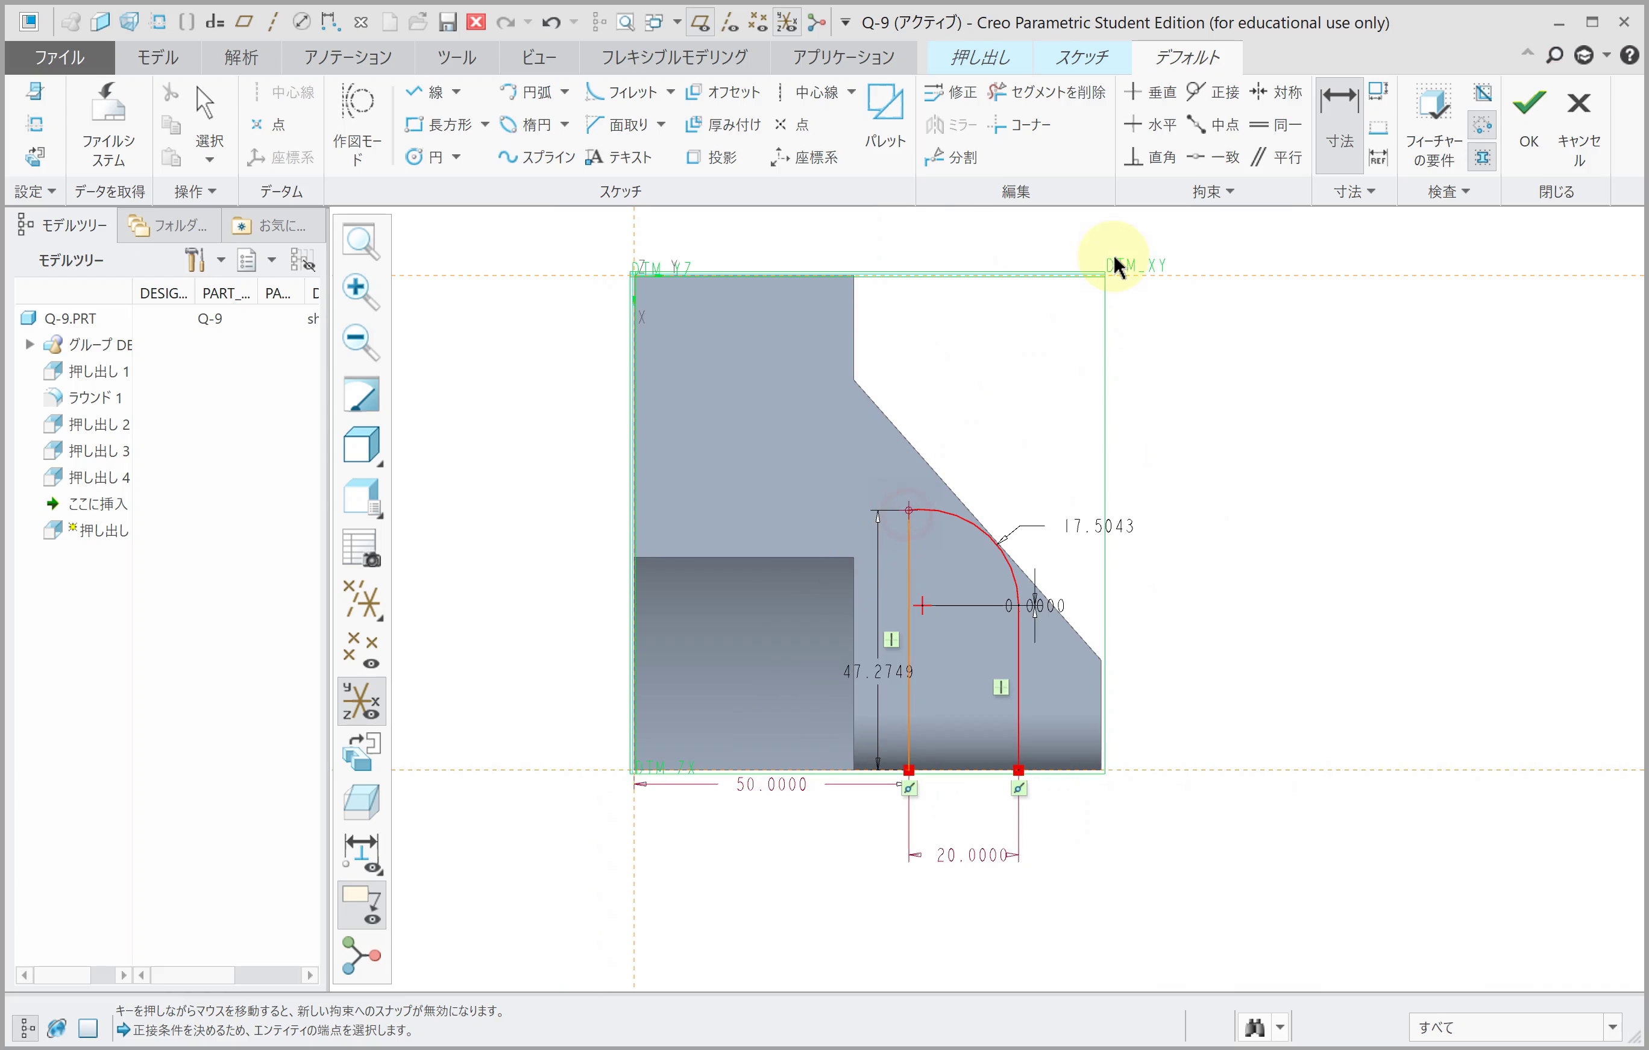
pyautogui.click(1164, 274)
pyautogui.middleClick(1049, 398)
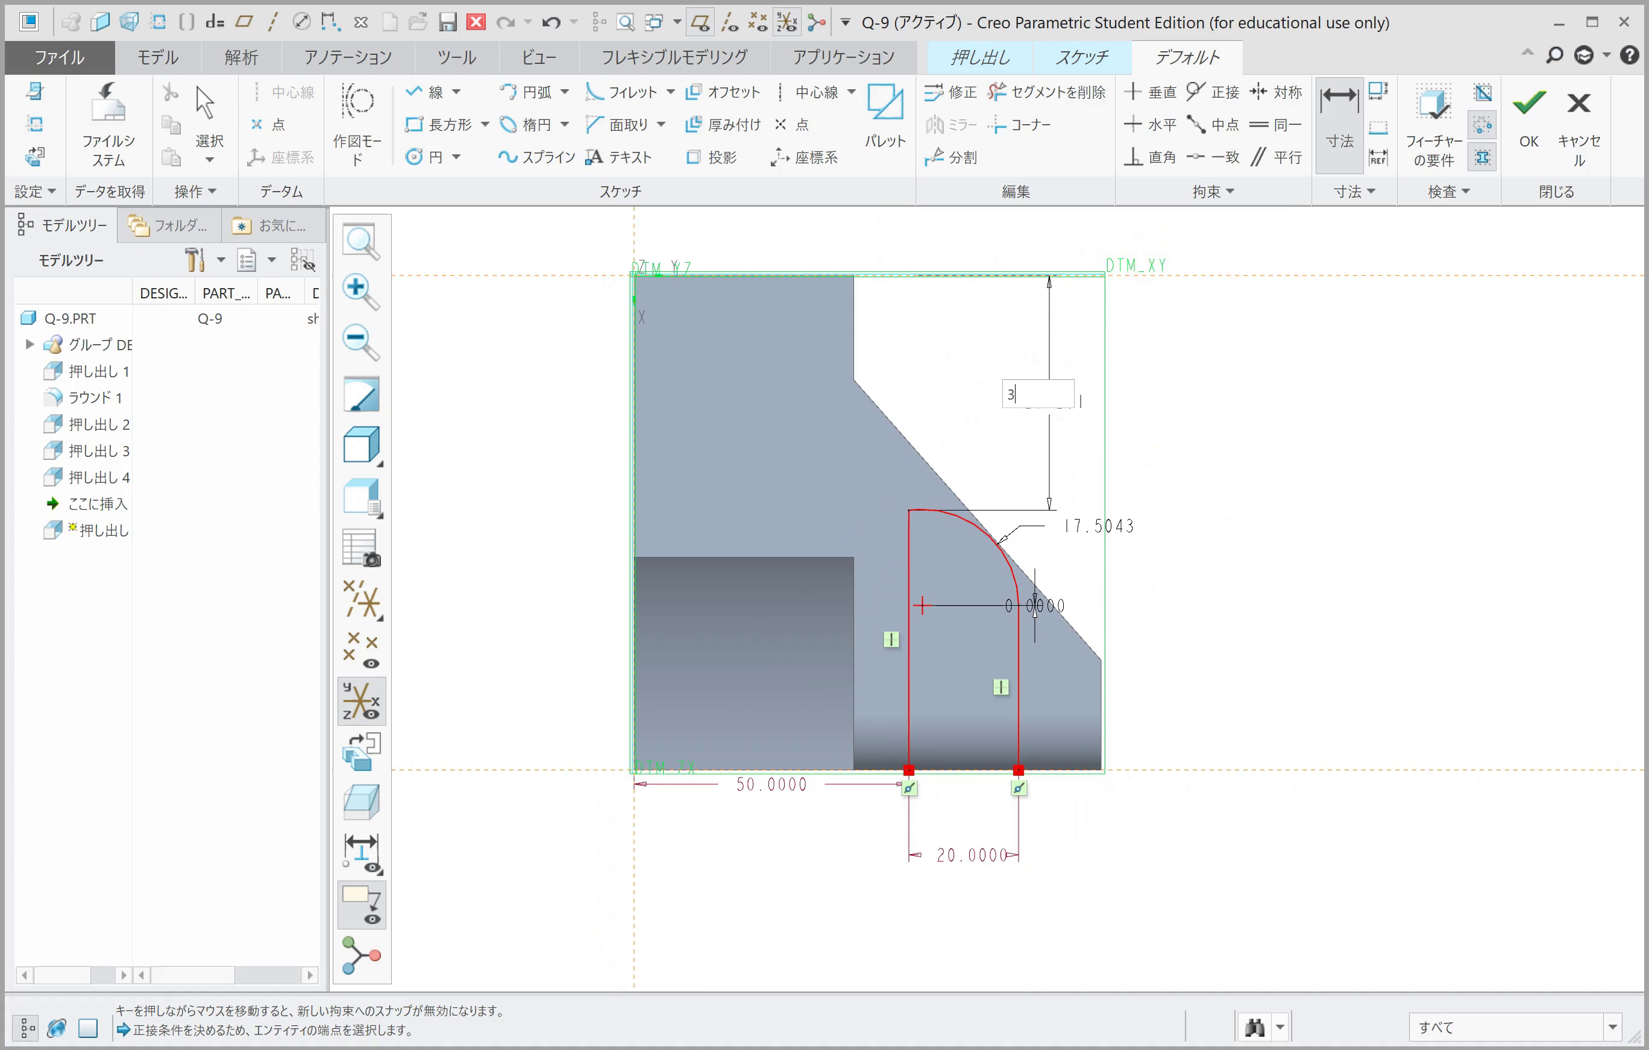
pyautogui.write('37')
pyautogui.press('Return')
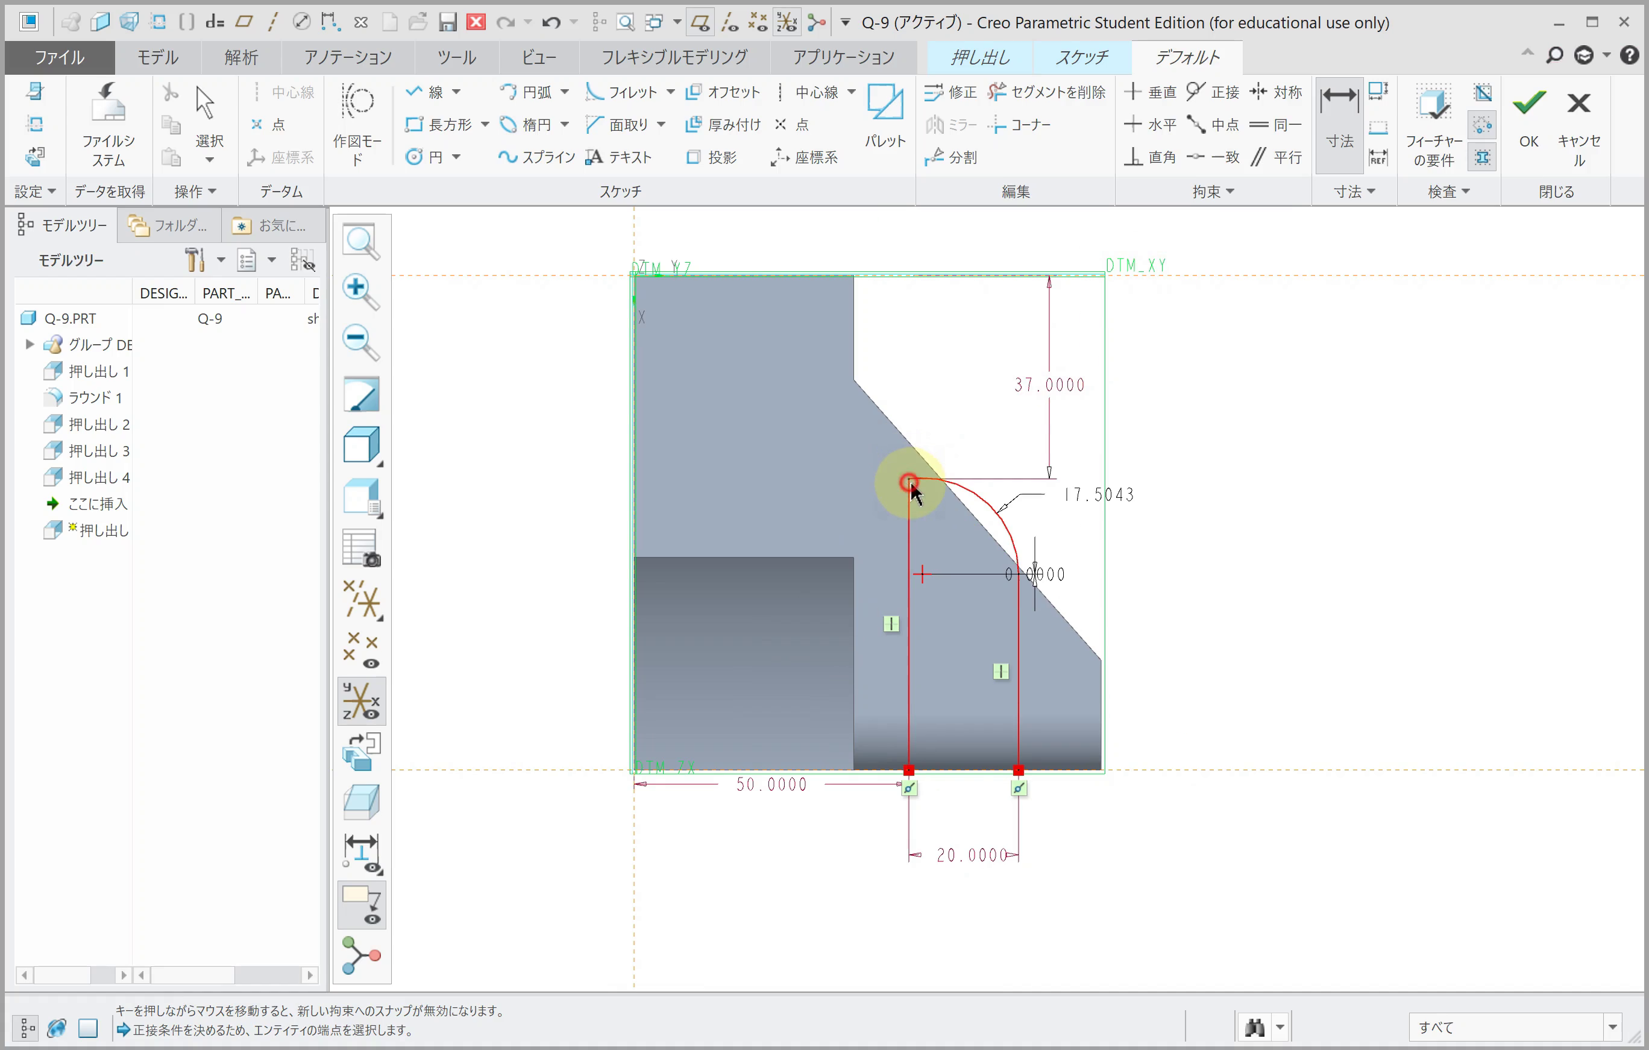
# Step: Set the arc's height to 24 and its radius to 80
pyautogui.click(909, 483)
pyautogui.scroll(2, 1046, 577)
pyautogui.scroll(2, 1046, 577)
pyautogui.click(983, 577)
pyautogui.middleClick(1189, 456)
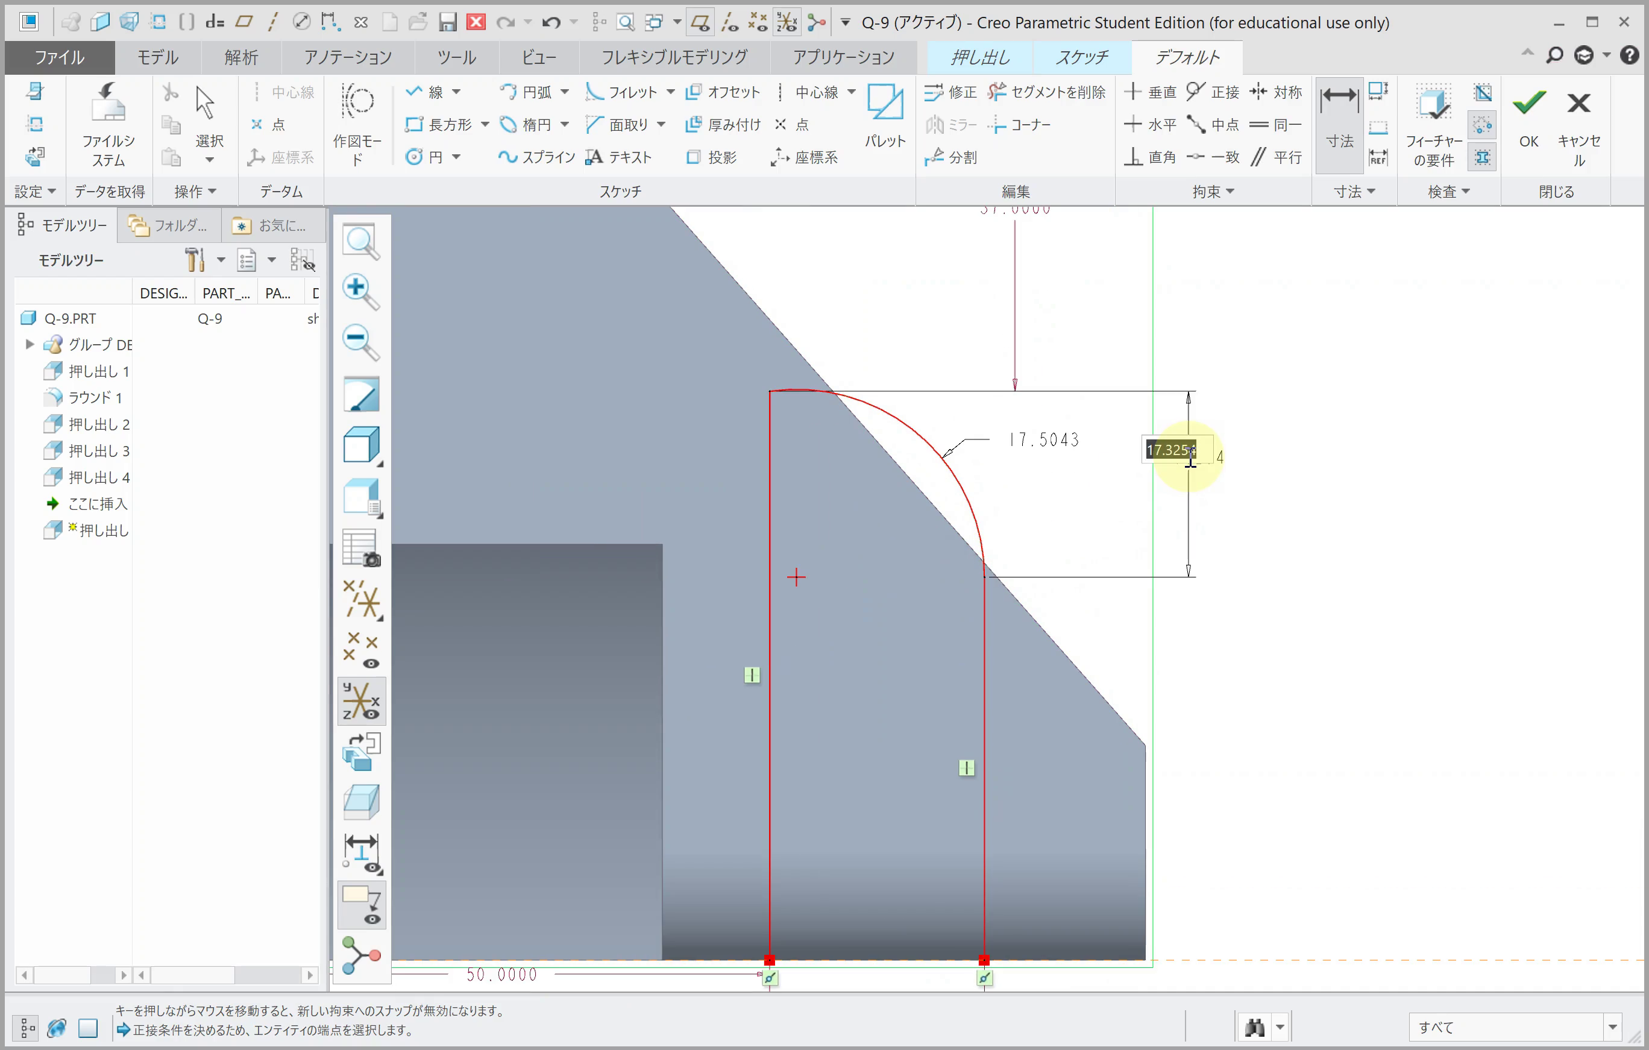
pyautogui.write('24')
pyautogui.press('Return')
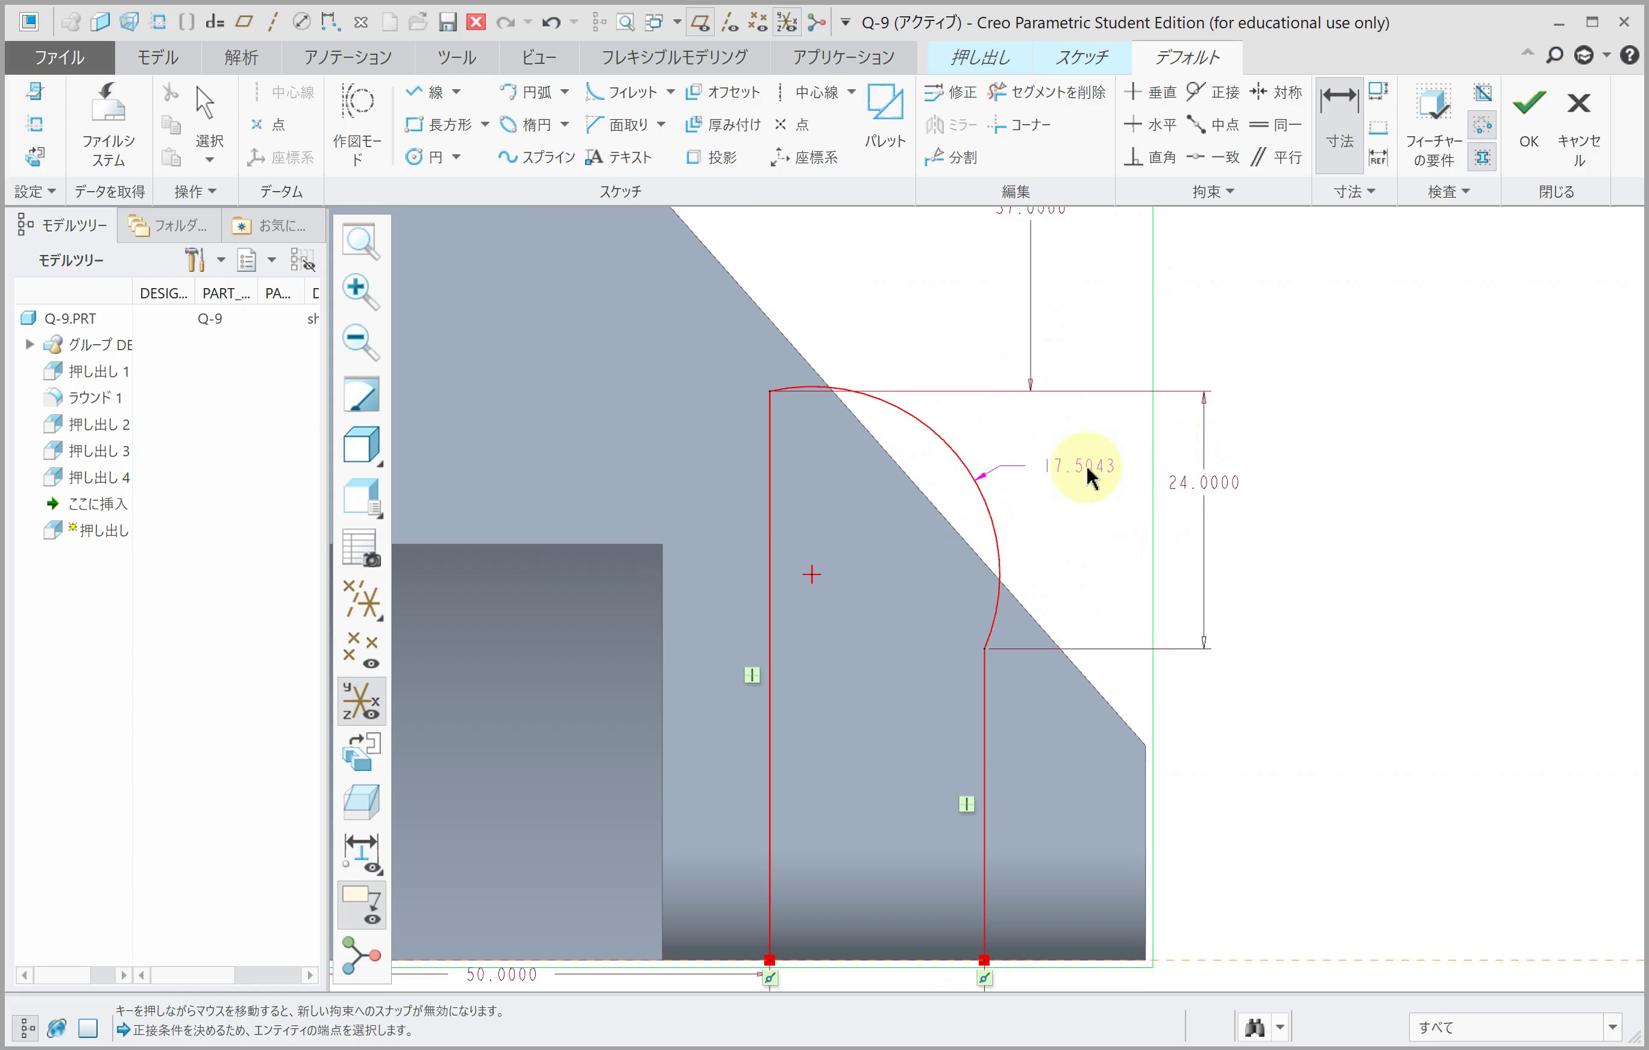
pyautogui.doubleClick(1062, 465)
pyautogui.write('8')
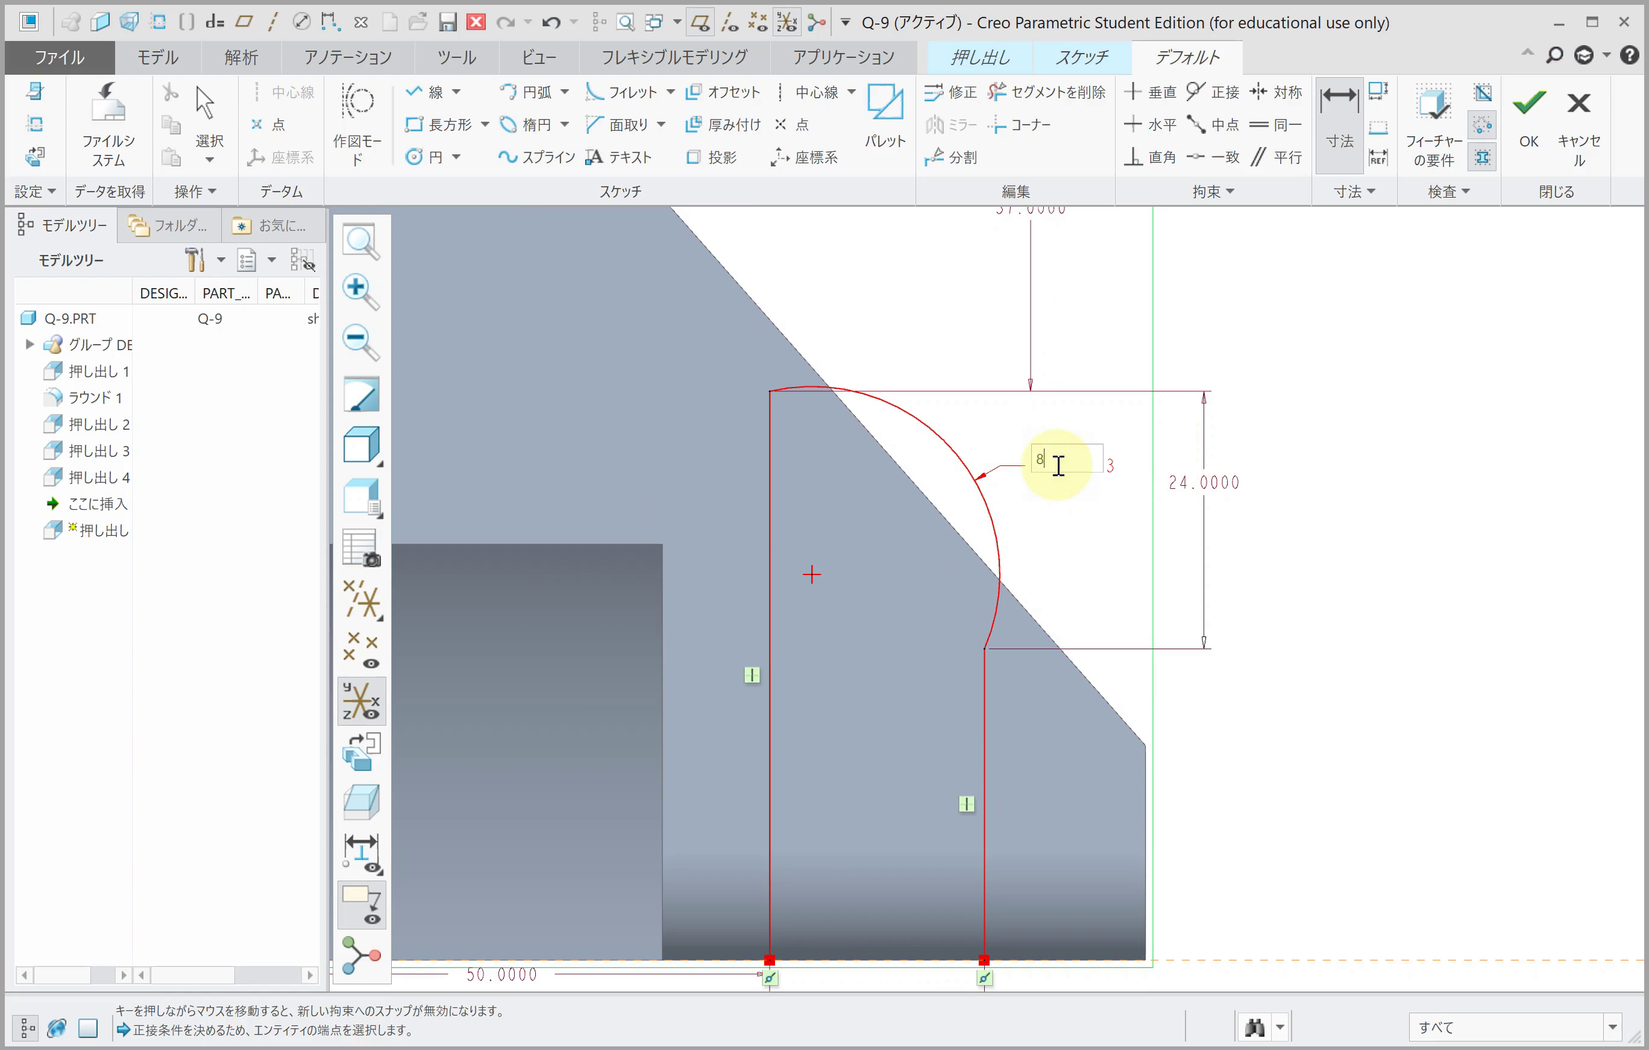
pyautogui.write('0')
pyautogui.press('Return')
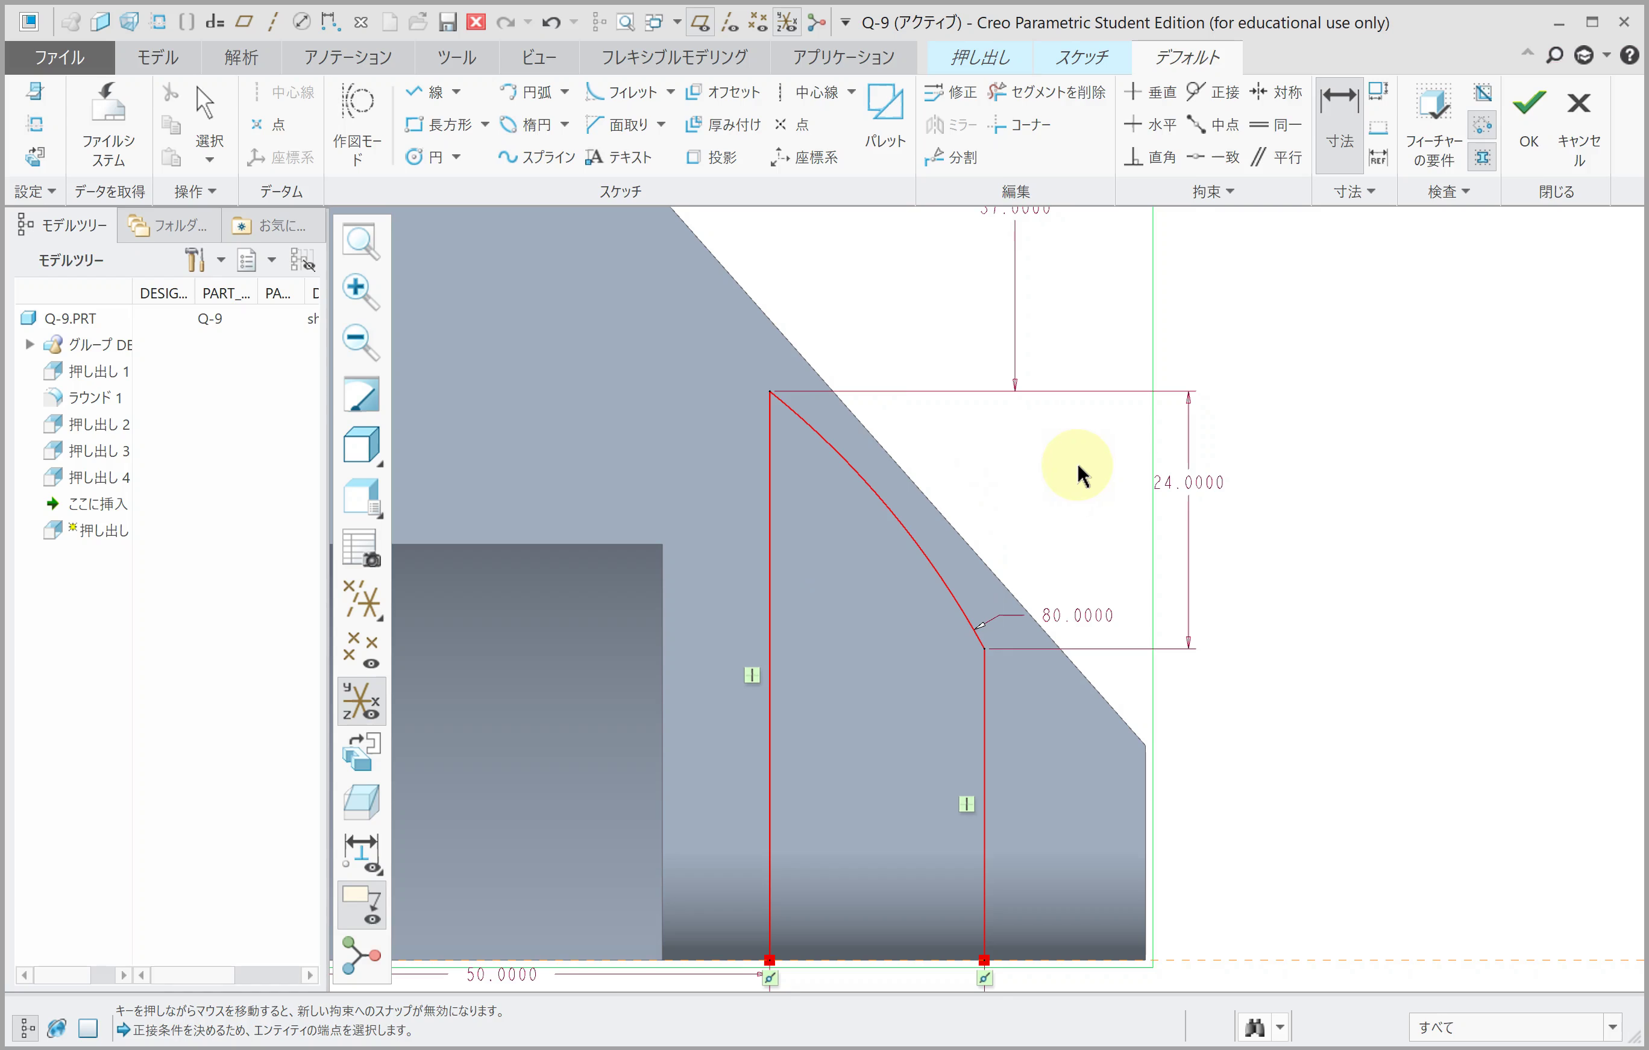
pyautogui.scroll(2, 1079, 465)
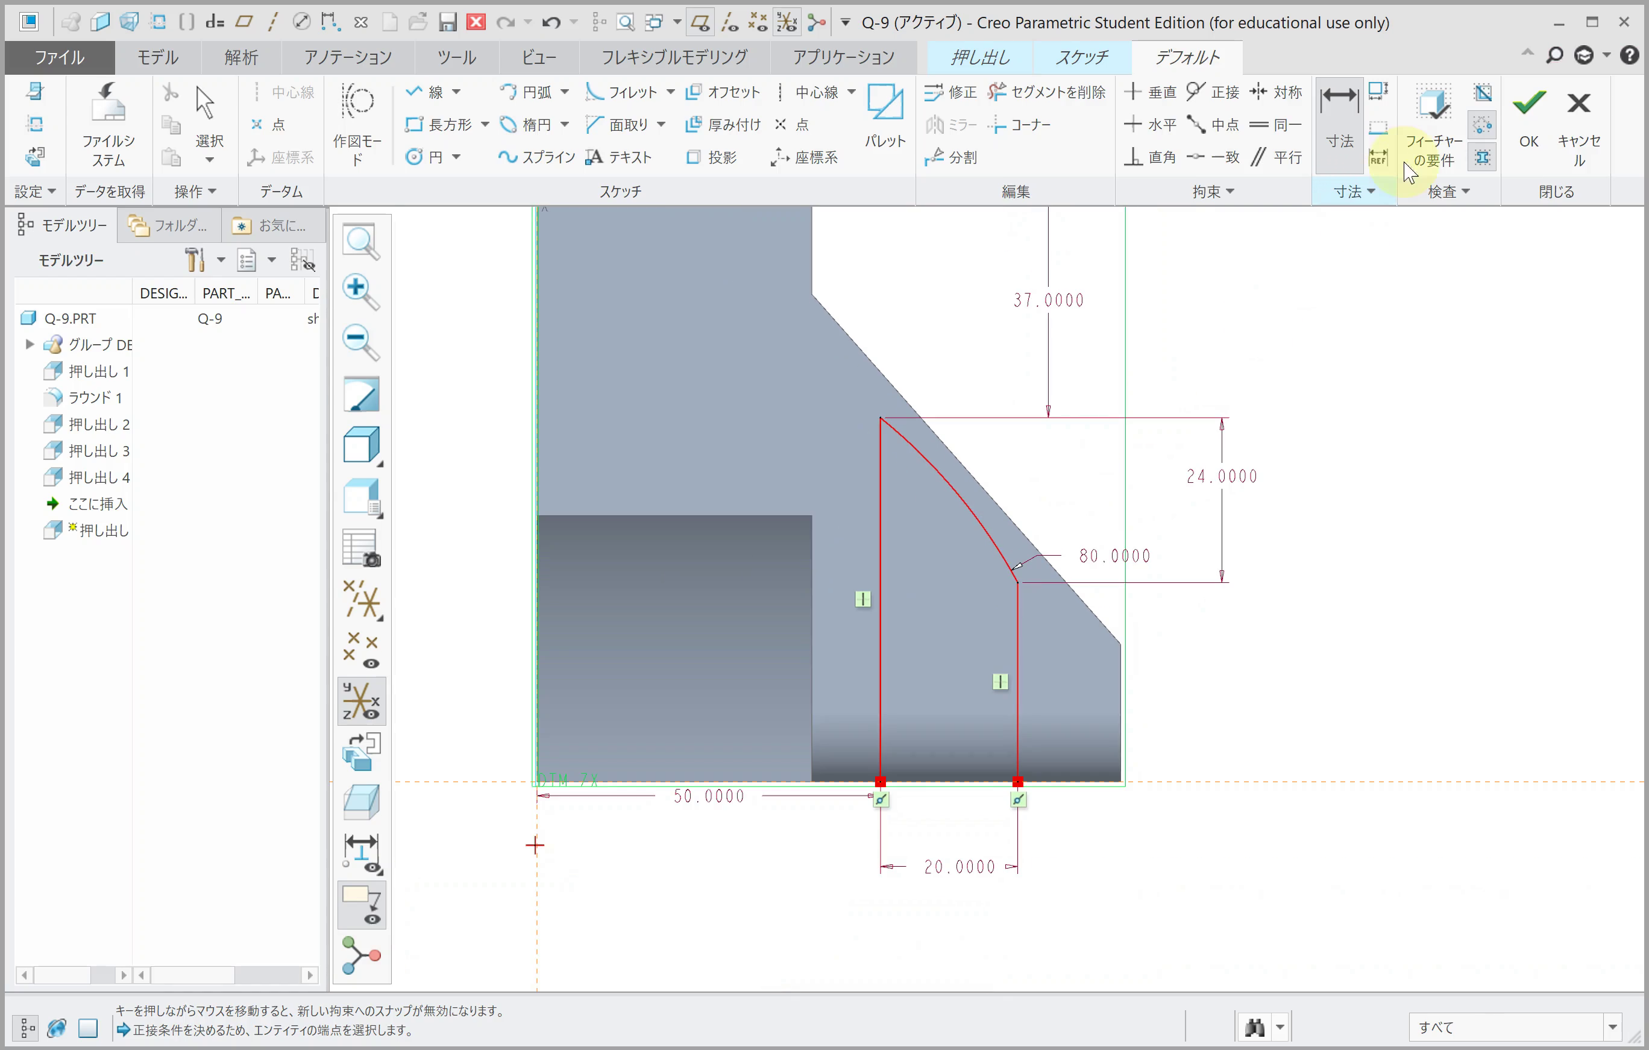
# Step: Extrude the arc-edged sketch 40 deep inward with Remove Material, creating Extrude 5
pyautogui.click(1527, 166)
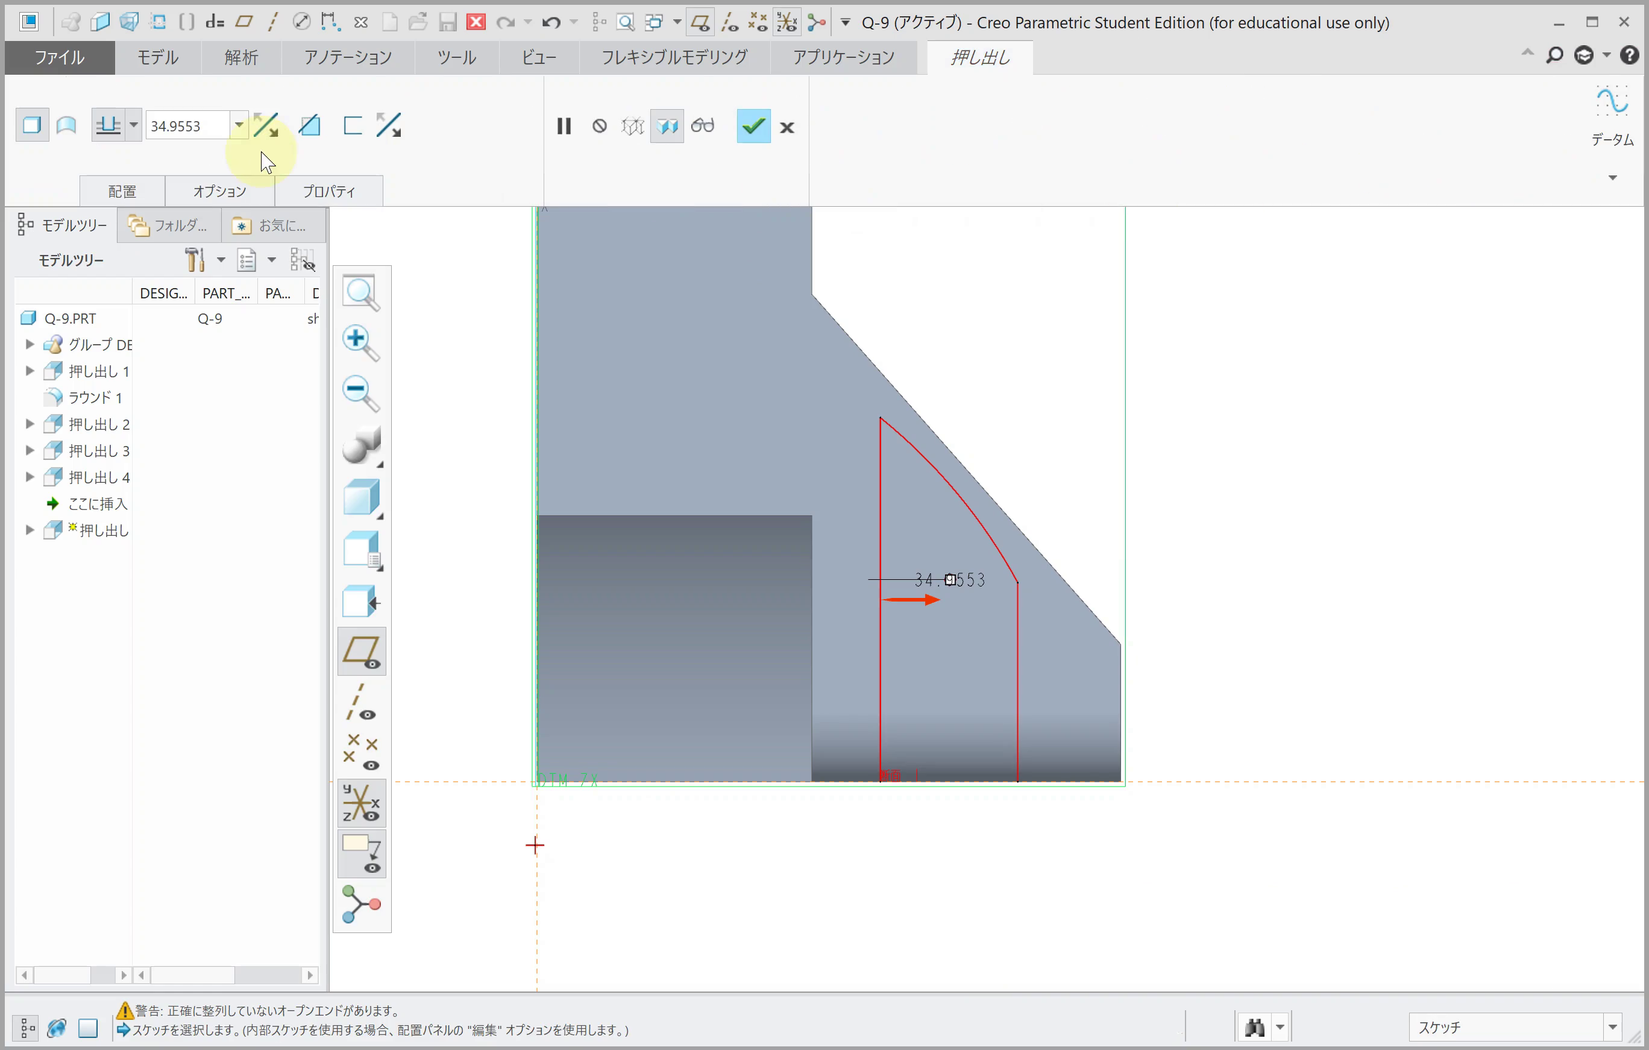
pyautogui.write('40')
pyautogui.press('Return')
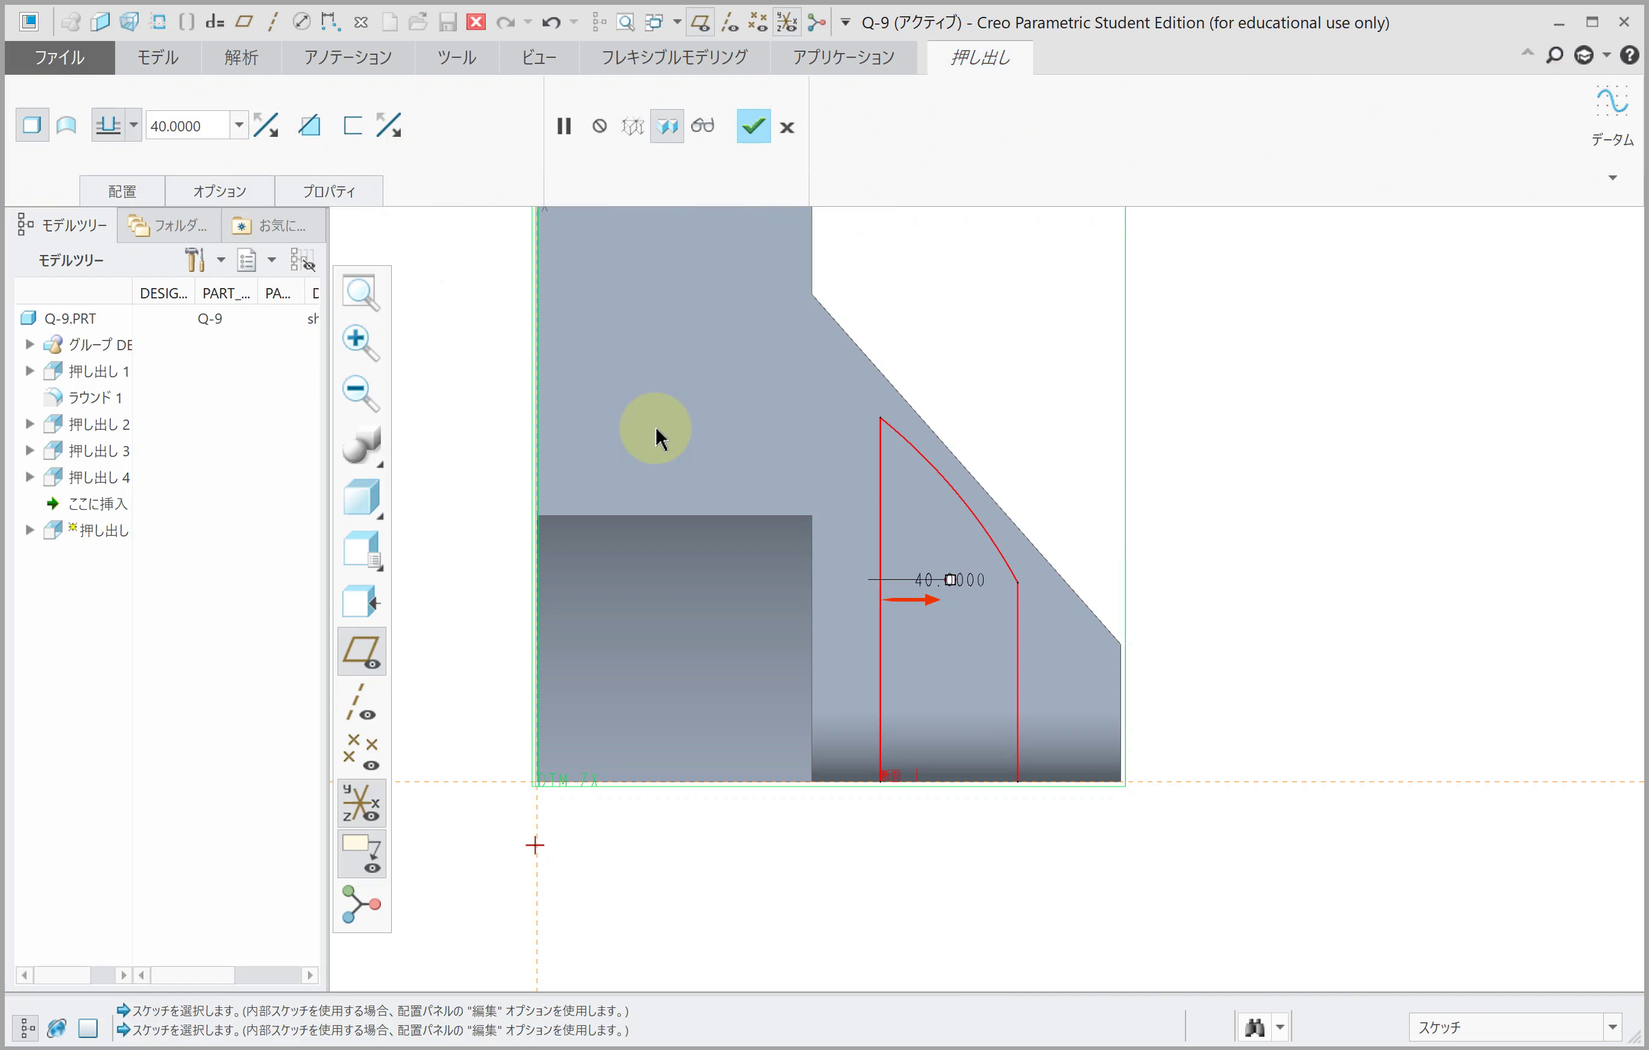
pyautogui.click(238, 125)
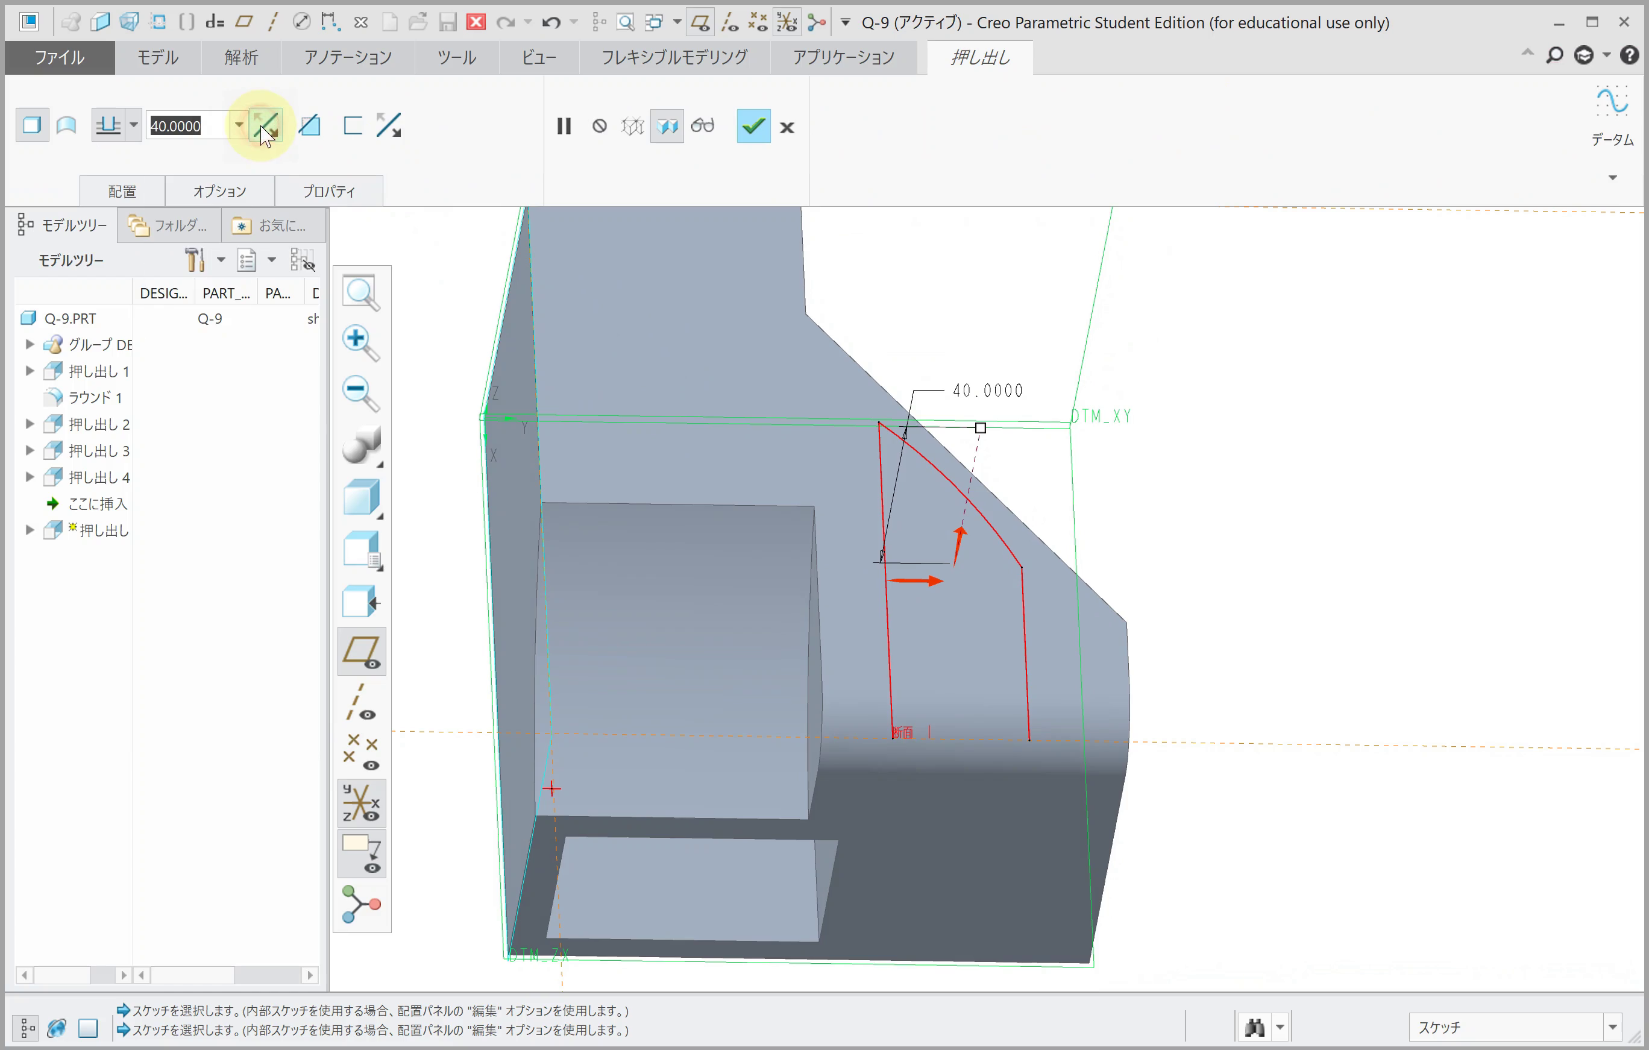
pyautogui.click(310, 126)
pyautogui.scroll(2, 590, 324)
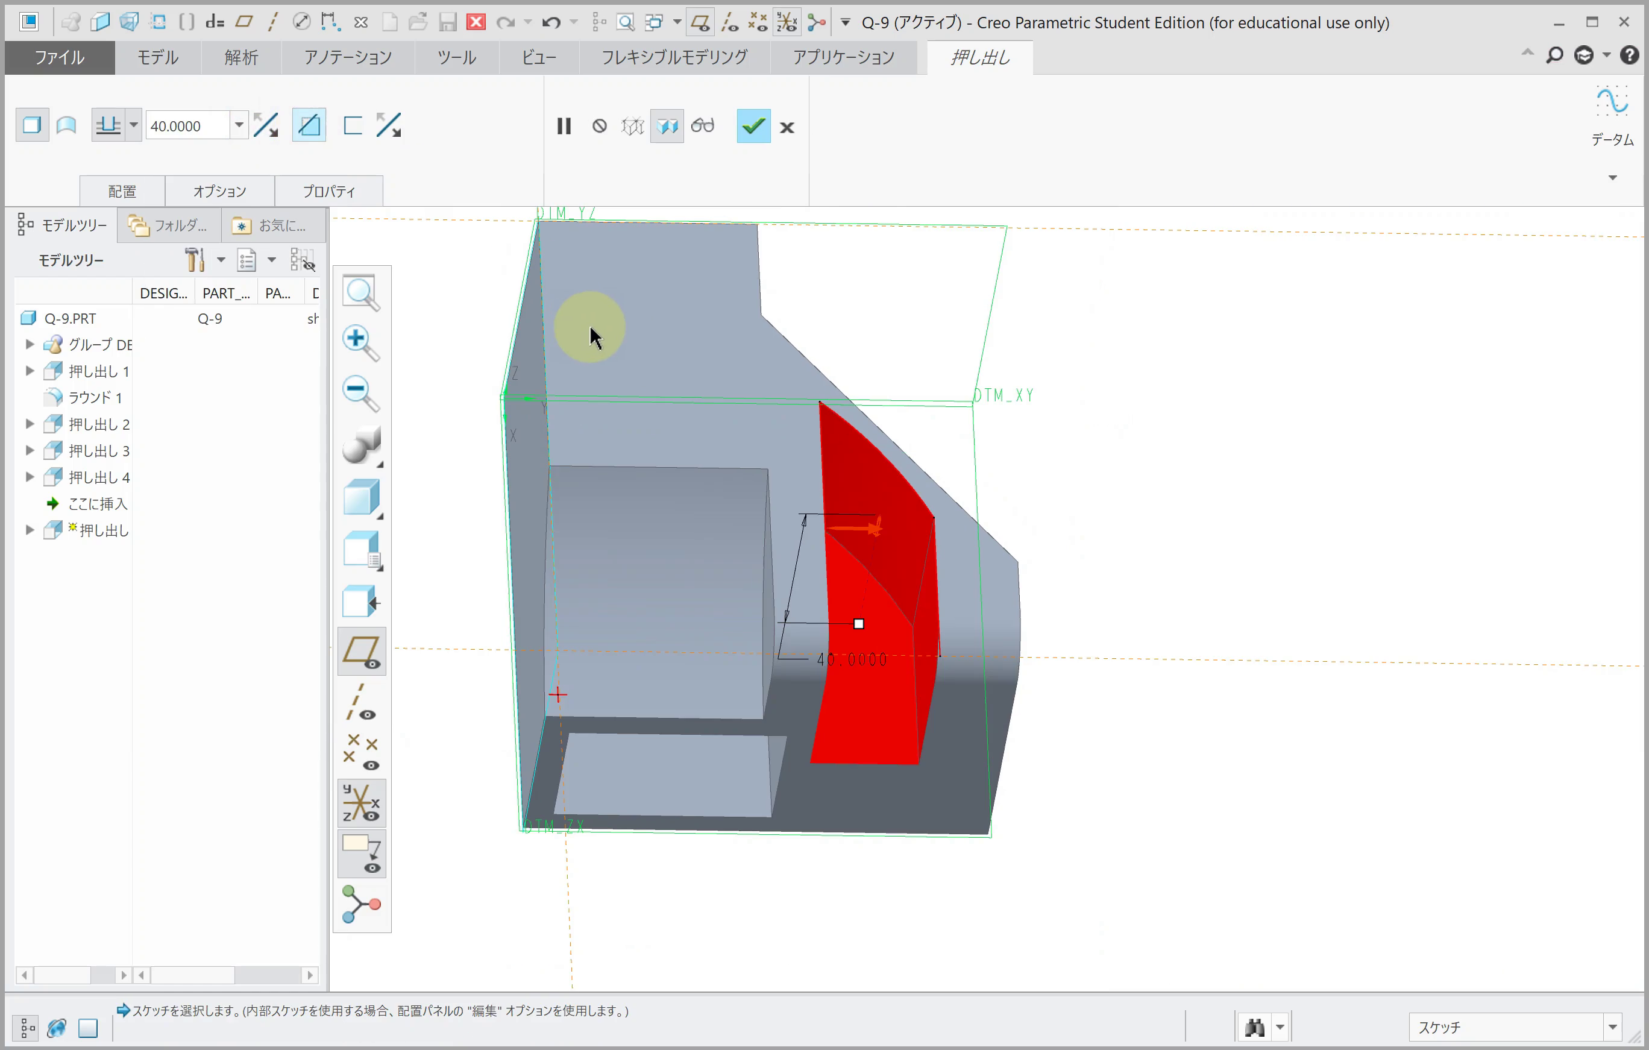
pyautogui.middleClick(664, 390)
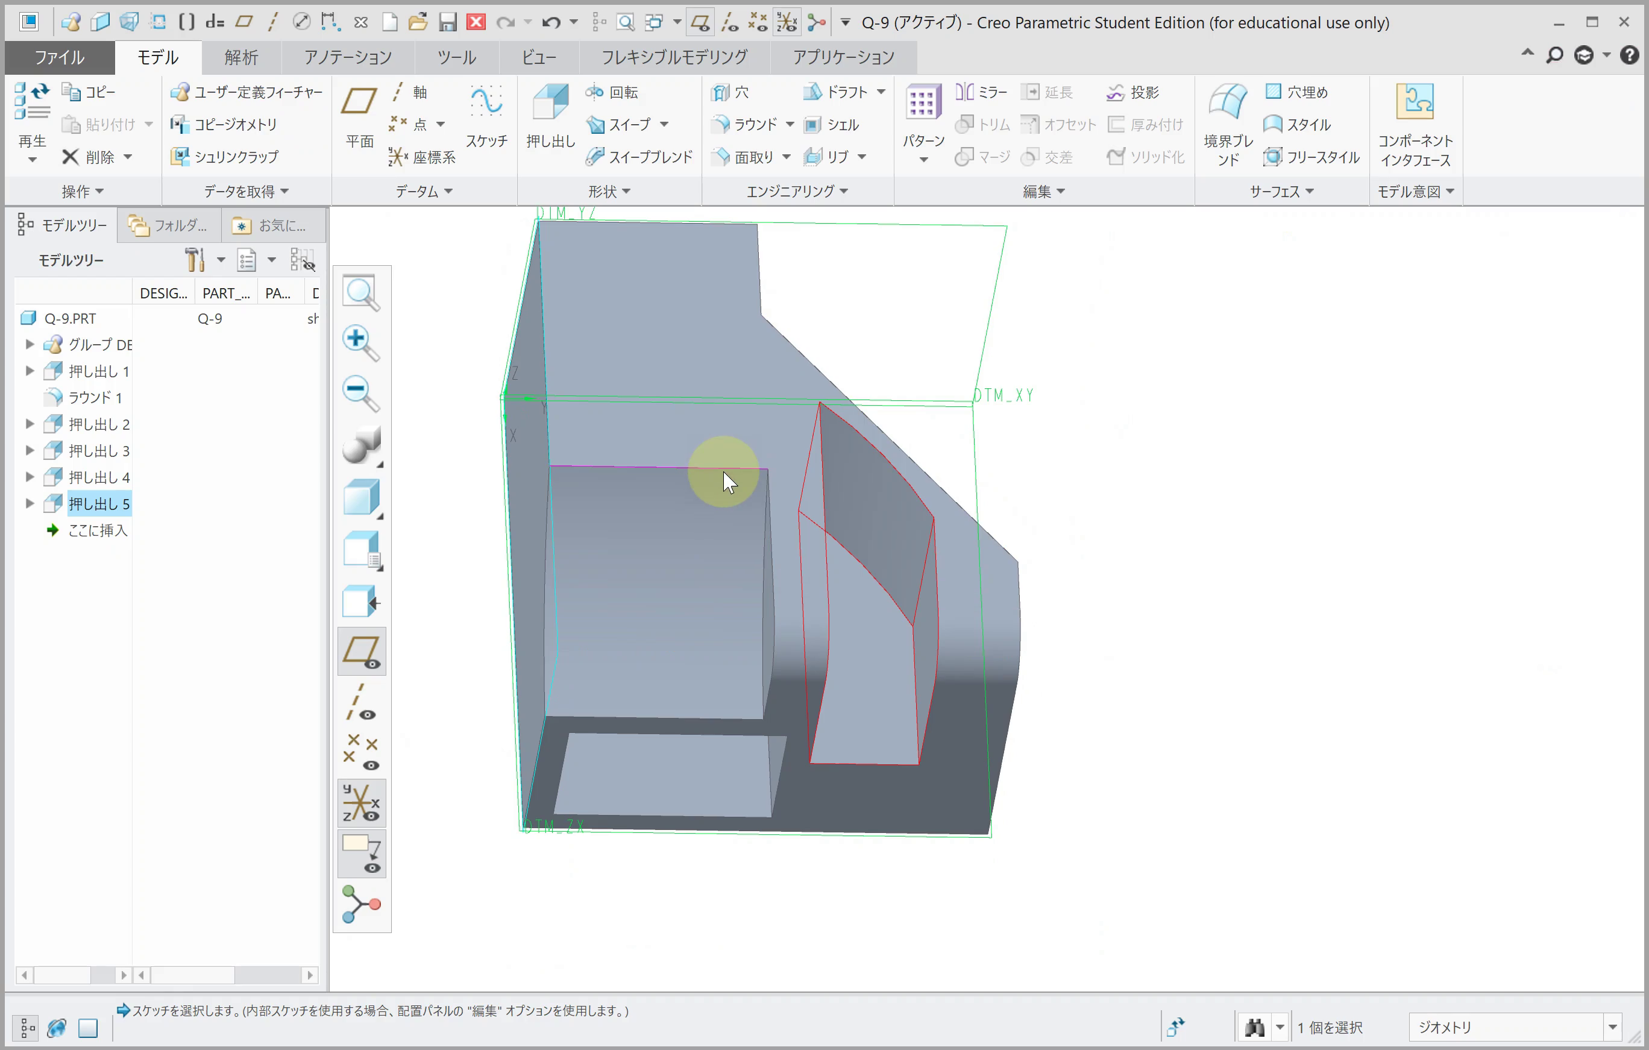
# Step: Start a new extrusion on the top face and draw a corner rectangle
pyautogui.moveTo(754, 497)
pyautogui.mouseDown(button='middle')
pyautogui.moveTo(884, 489)
pyautogui.moveTo(765, 578)
pyautogui.moveTo(633, 288)
pyautogui.moveTo(657, 389)
pyautogui.moveTo(645, 453)
pyautogui.mouseUp(button='middle')
pyautogui.click(550, 128)
pyautogui.click(645, 452)
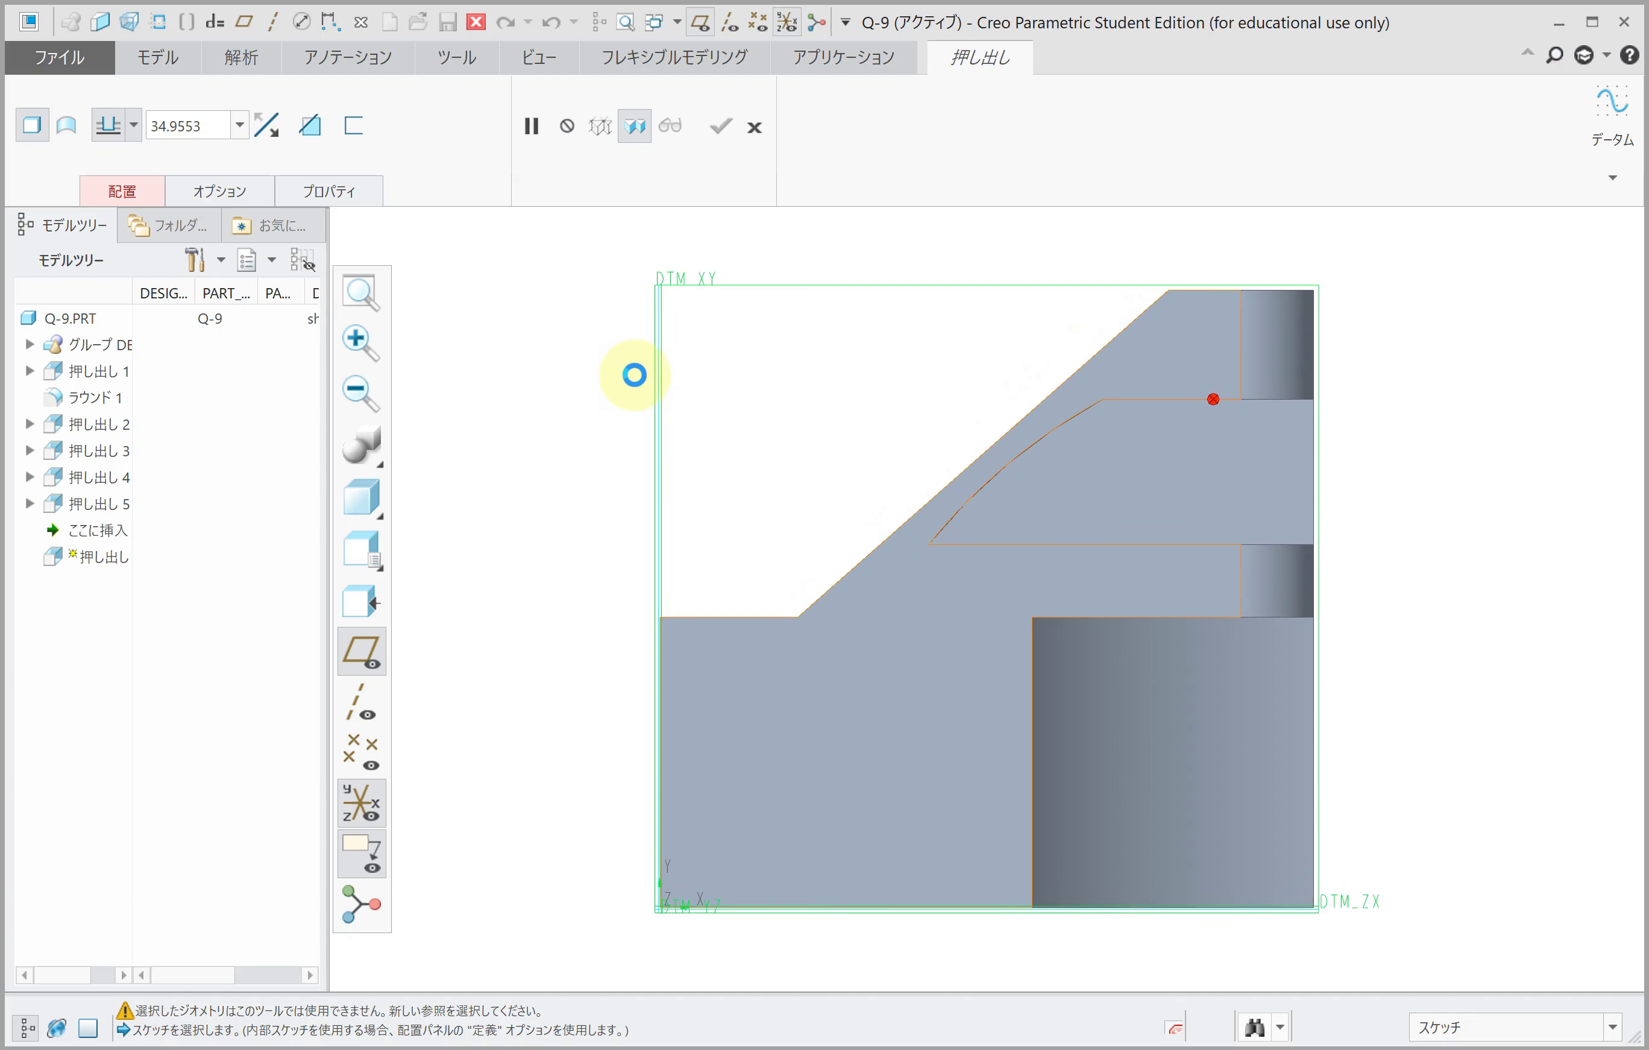
pyautogui.click(631, 132)
pyautogui.click(782, 707)
pyautogui.click(851, 848)
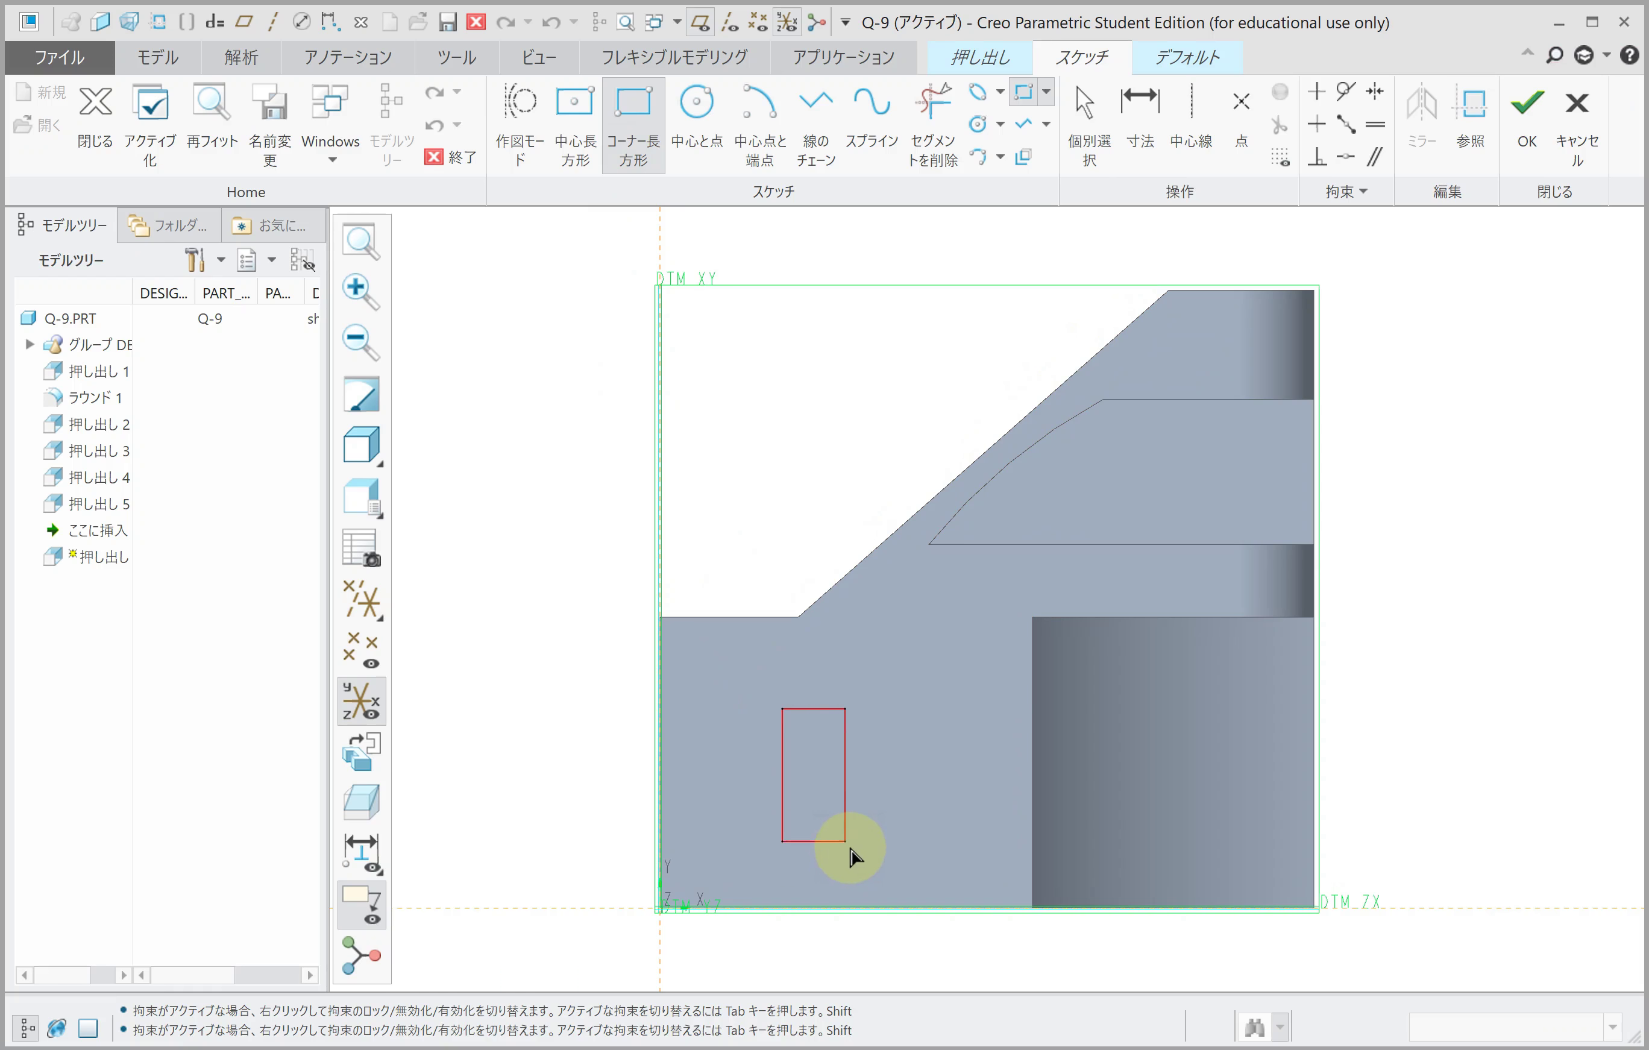
pyautogui.middleClick(843, 786)
# Step: Set the rectangle 5 above the bottom edge and 25 tall
pyautogui.doubleClick(862, 880)
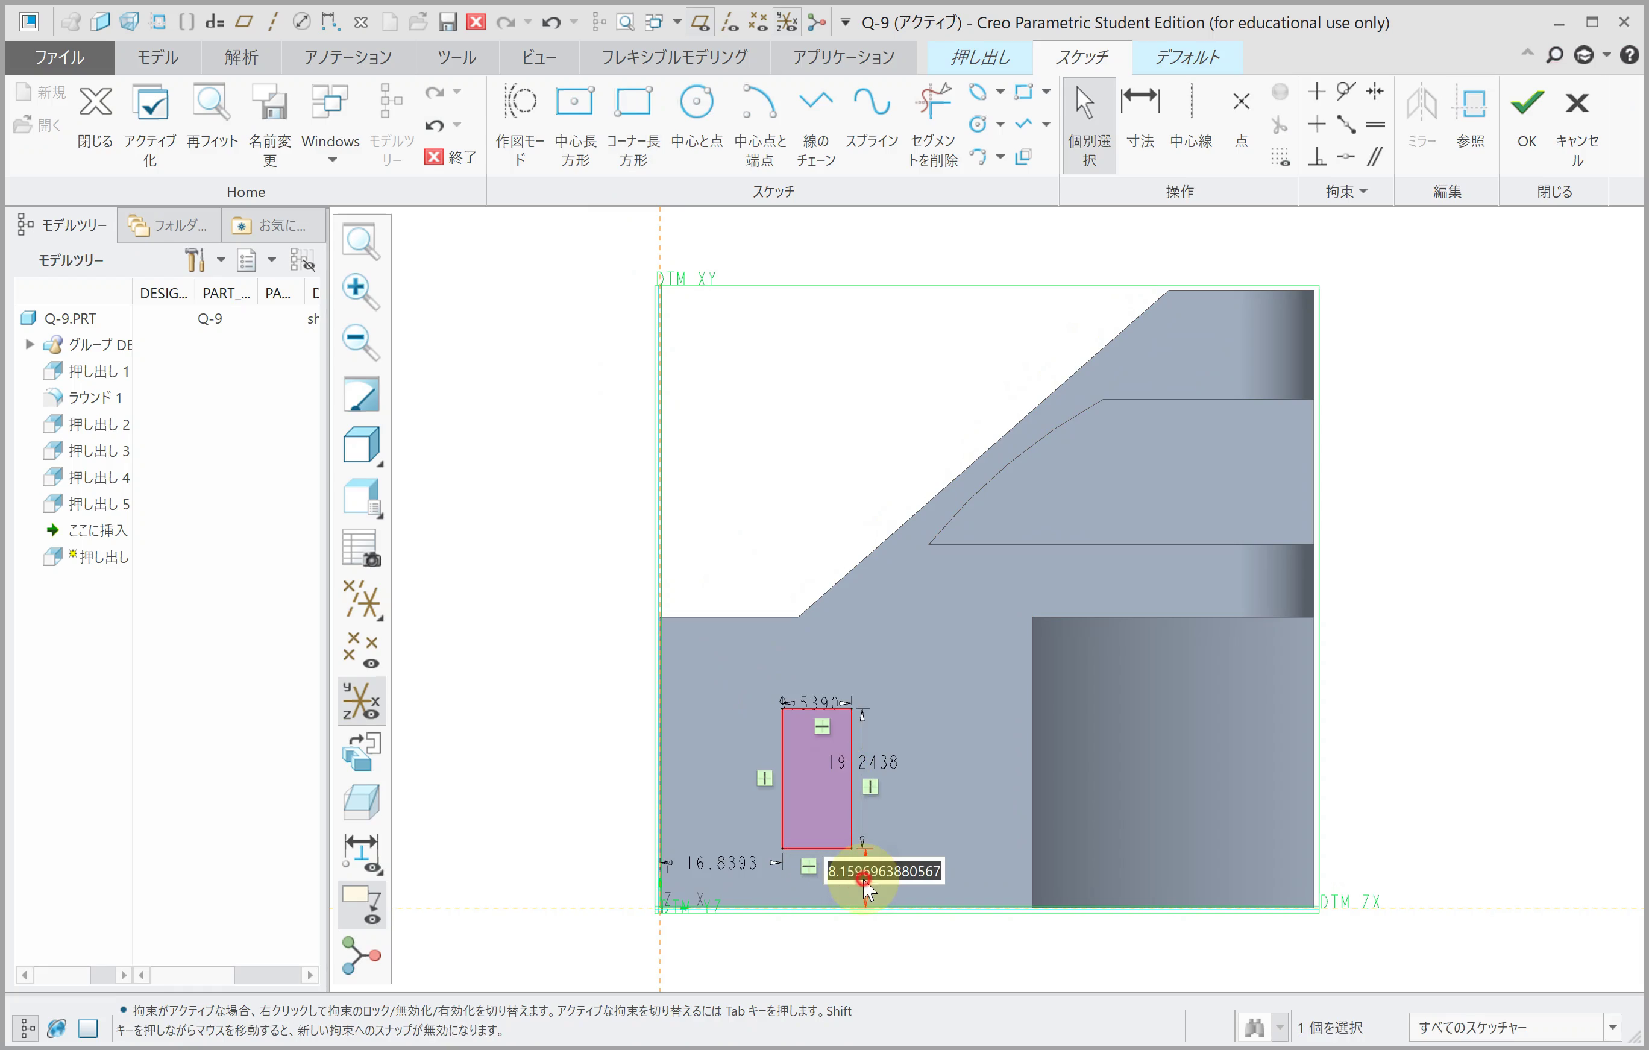
pyautogui.write('5')
pyautogui.press('Return')
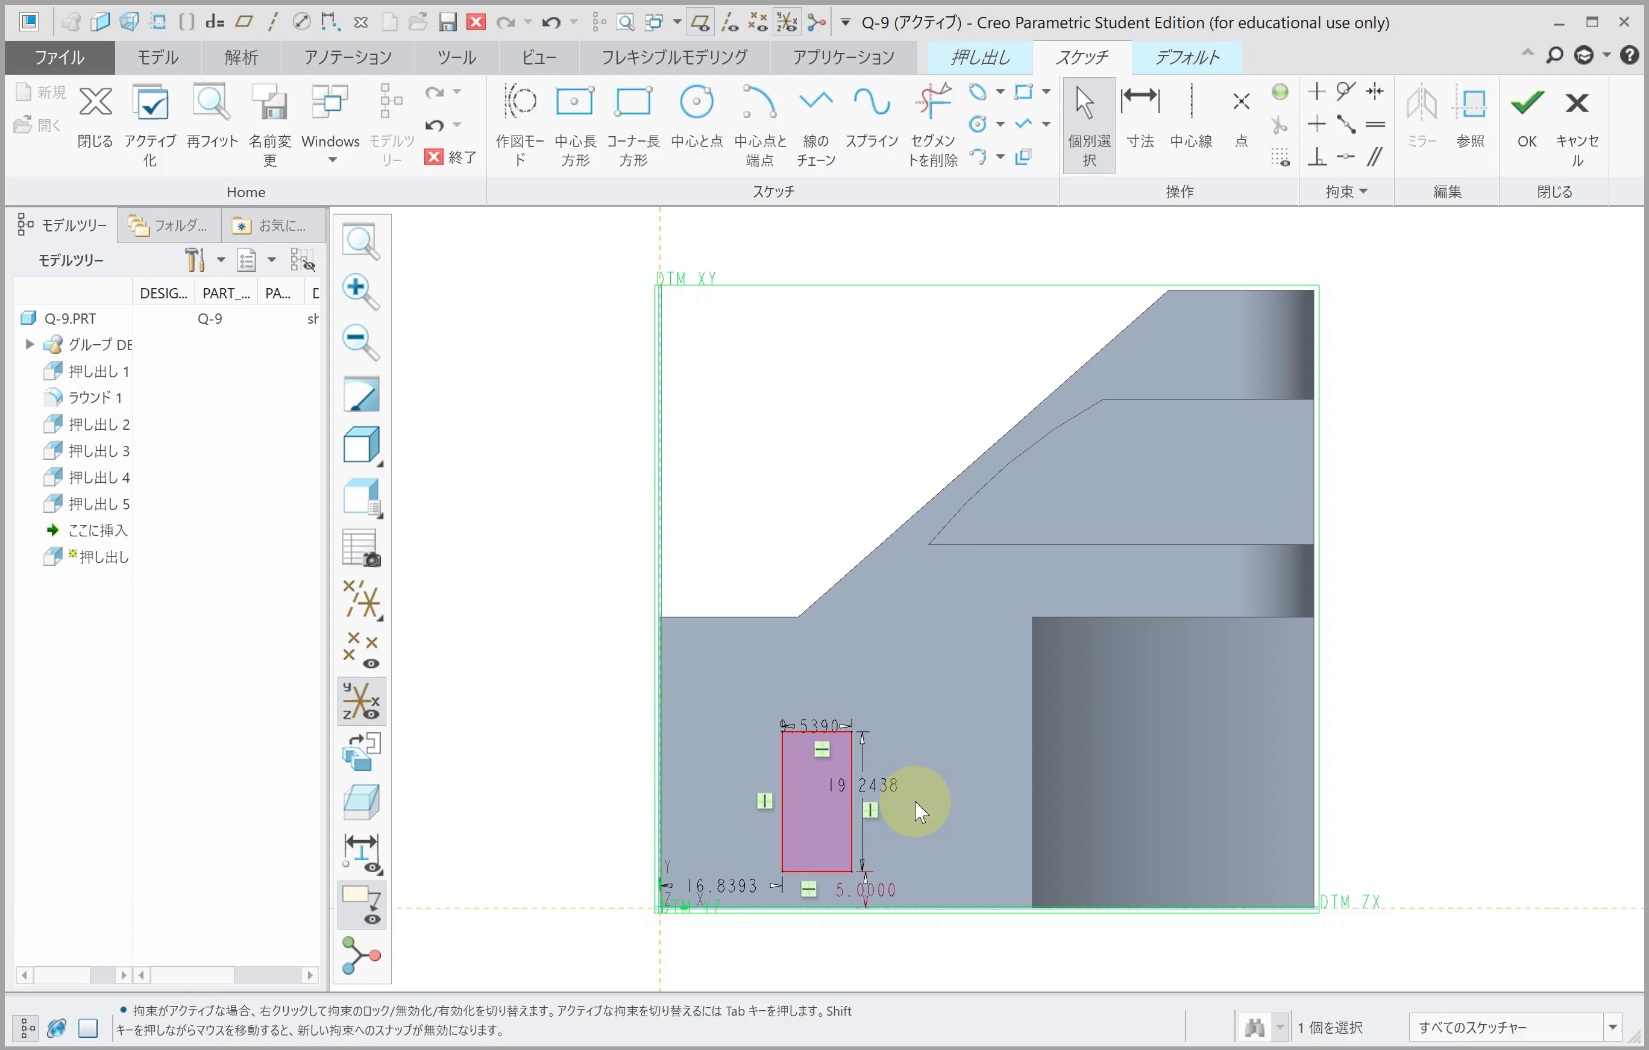
pyautogui.click(890, 784)
pyautogui.doubleClick(890, 785)
pyautogui.write('25')
pyautogui.press('Return')
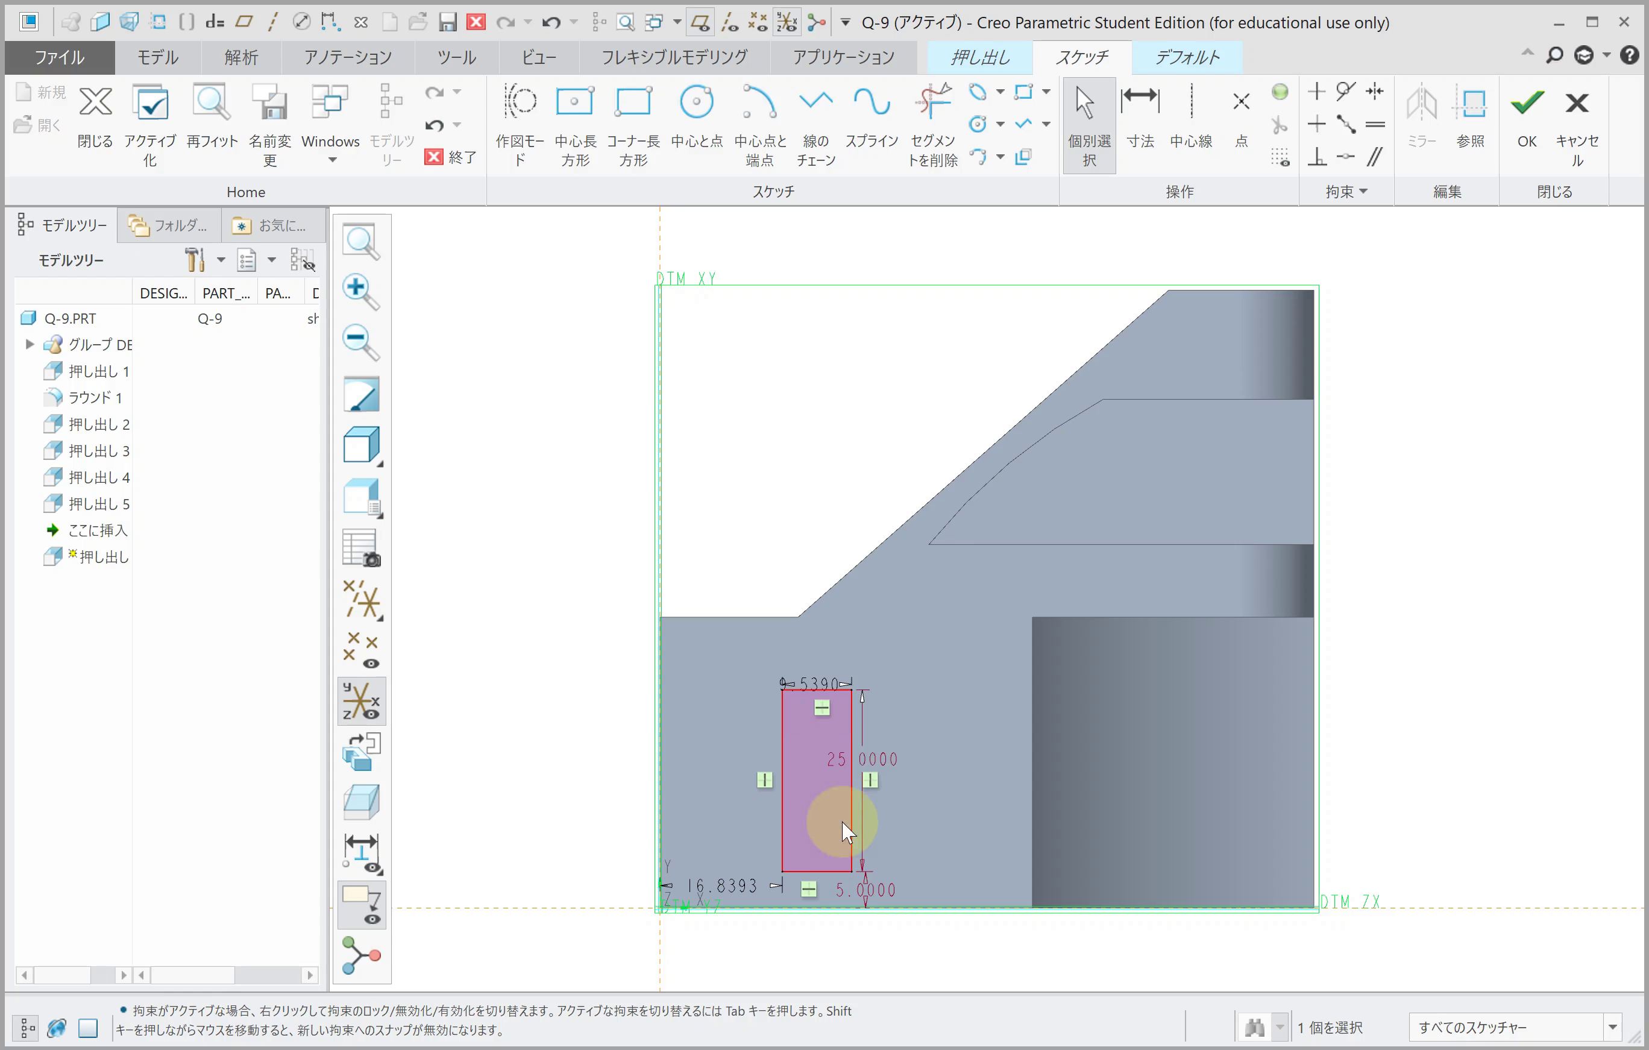
# Step: Place the rectangle 20 from the left edge and make it 15 wide
pyautogui.doubleClick(721, 886)
pyautogui.write('20')
pyautogui.press('Return')
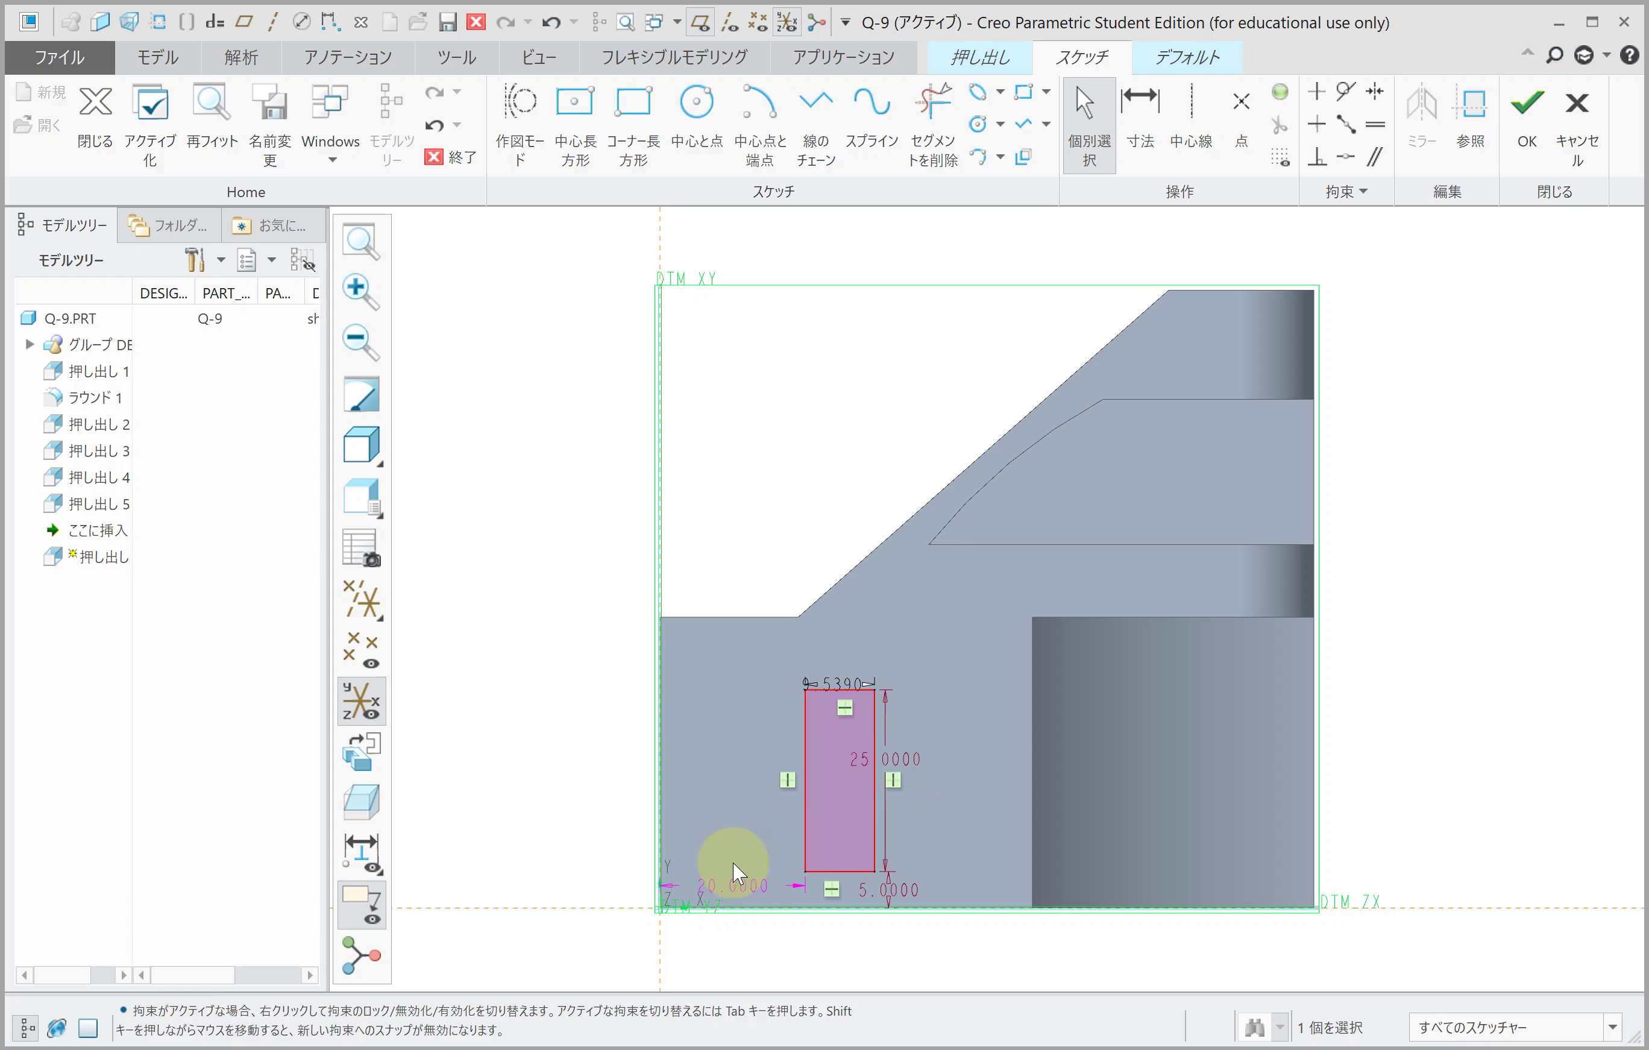
pyautogui.doubleClick(825, 684)
pyautogui.write('15')
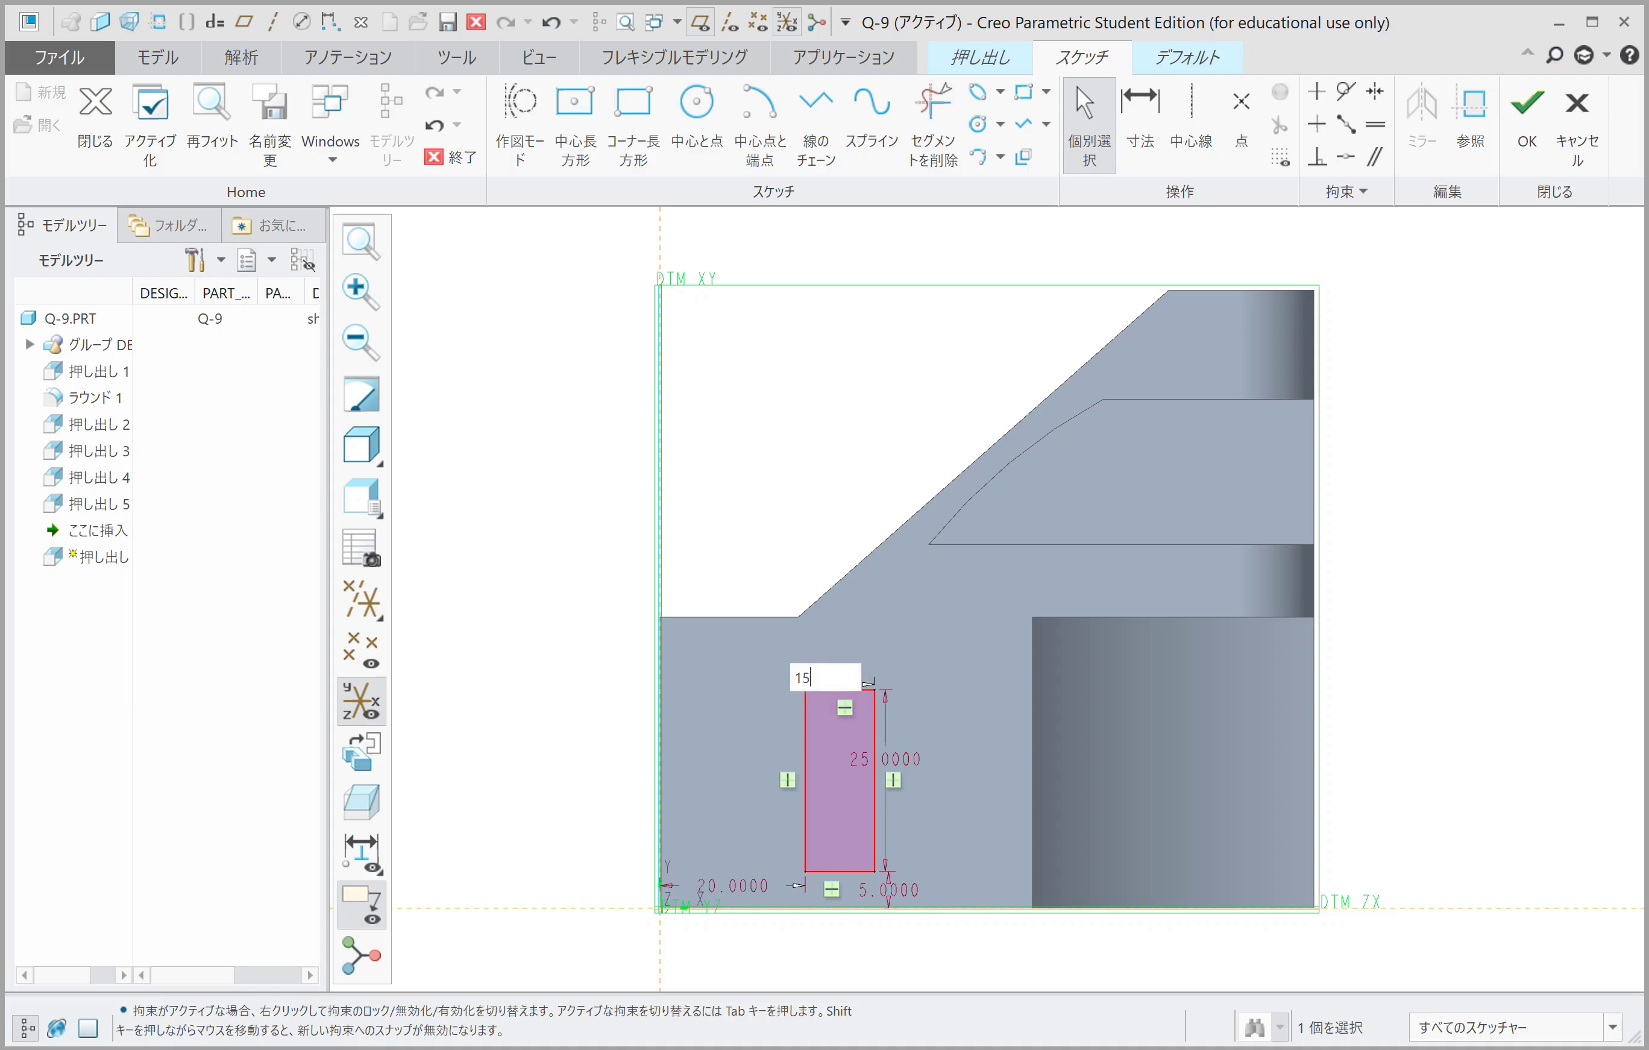
pyautogui.press('Return')
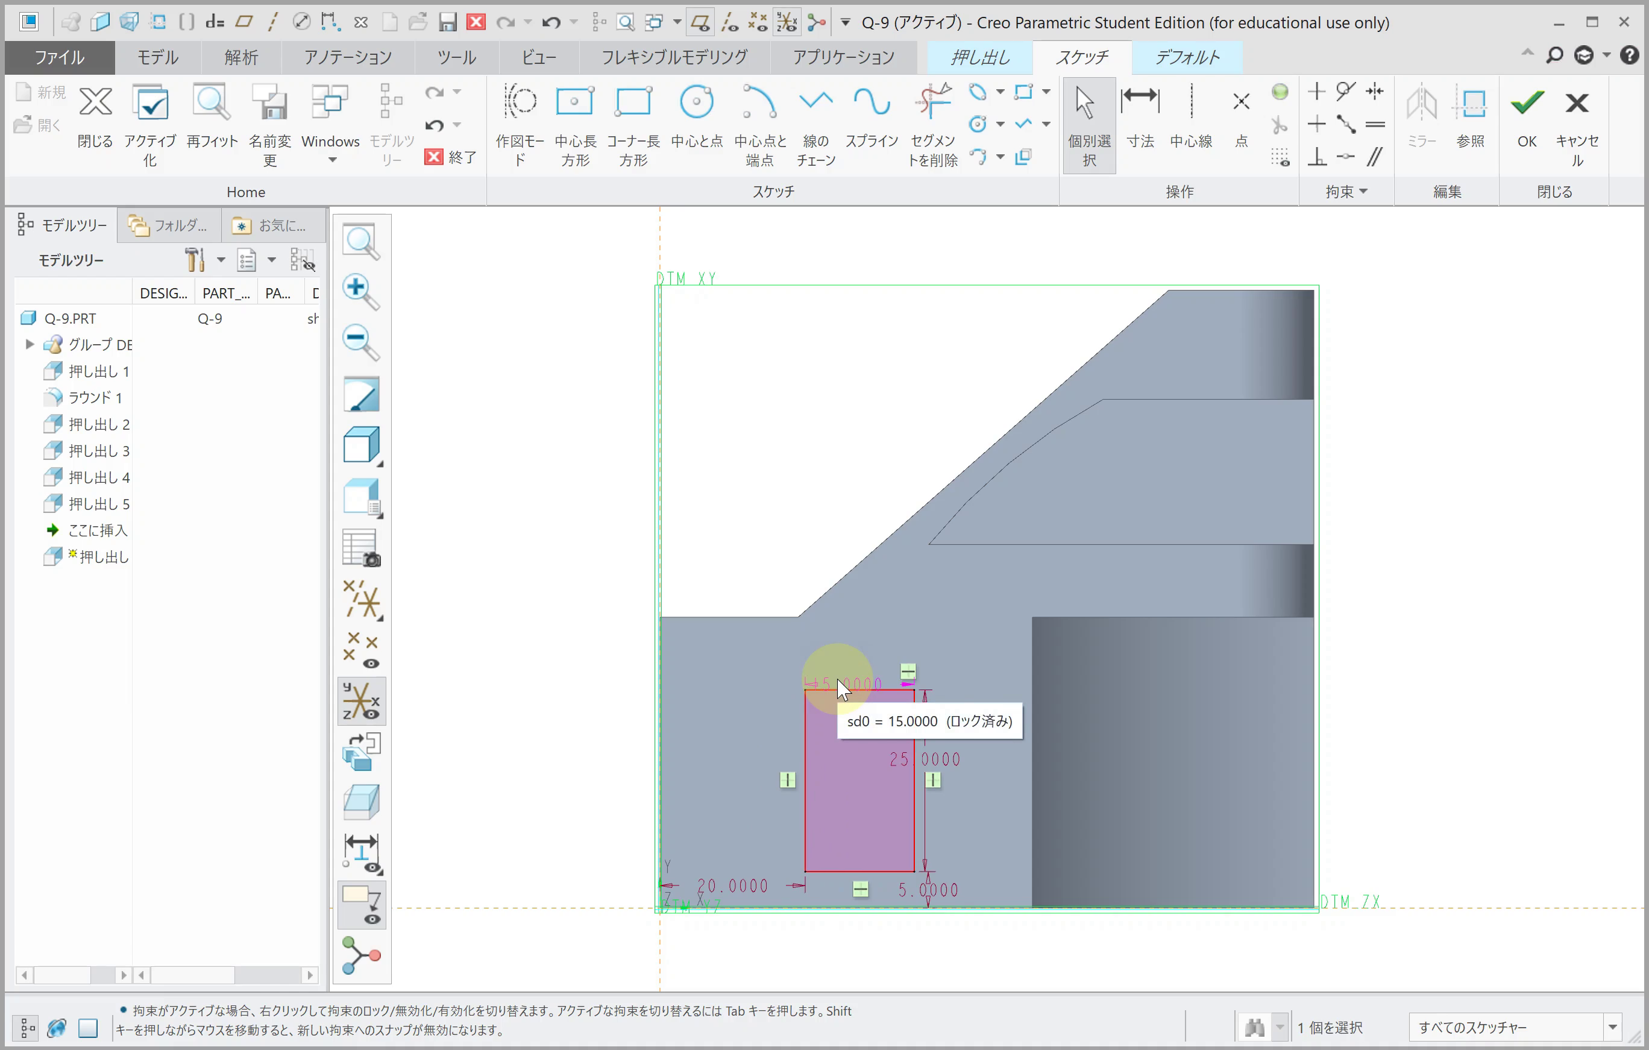
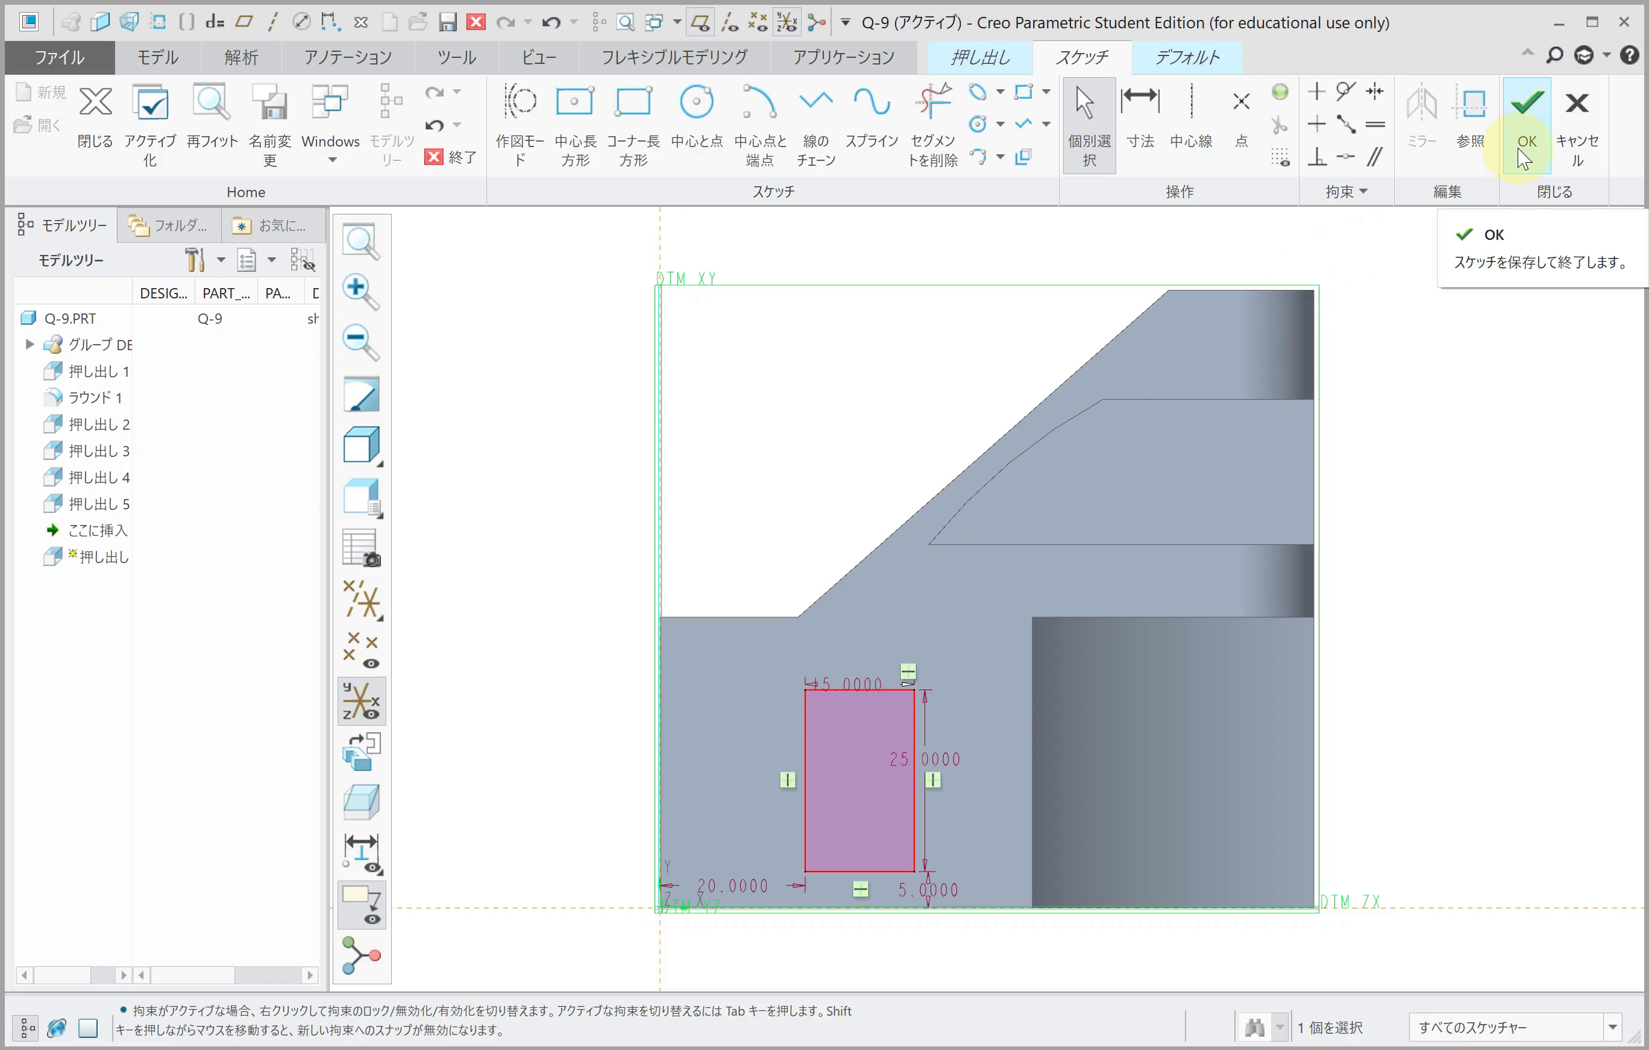
# Step: Accept the rectangle sketch and cut it downward into the block, 50 deep
pyautogui.click(1525, 131)
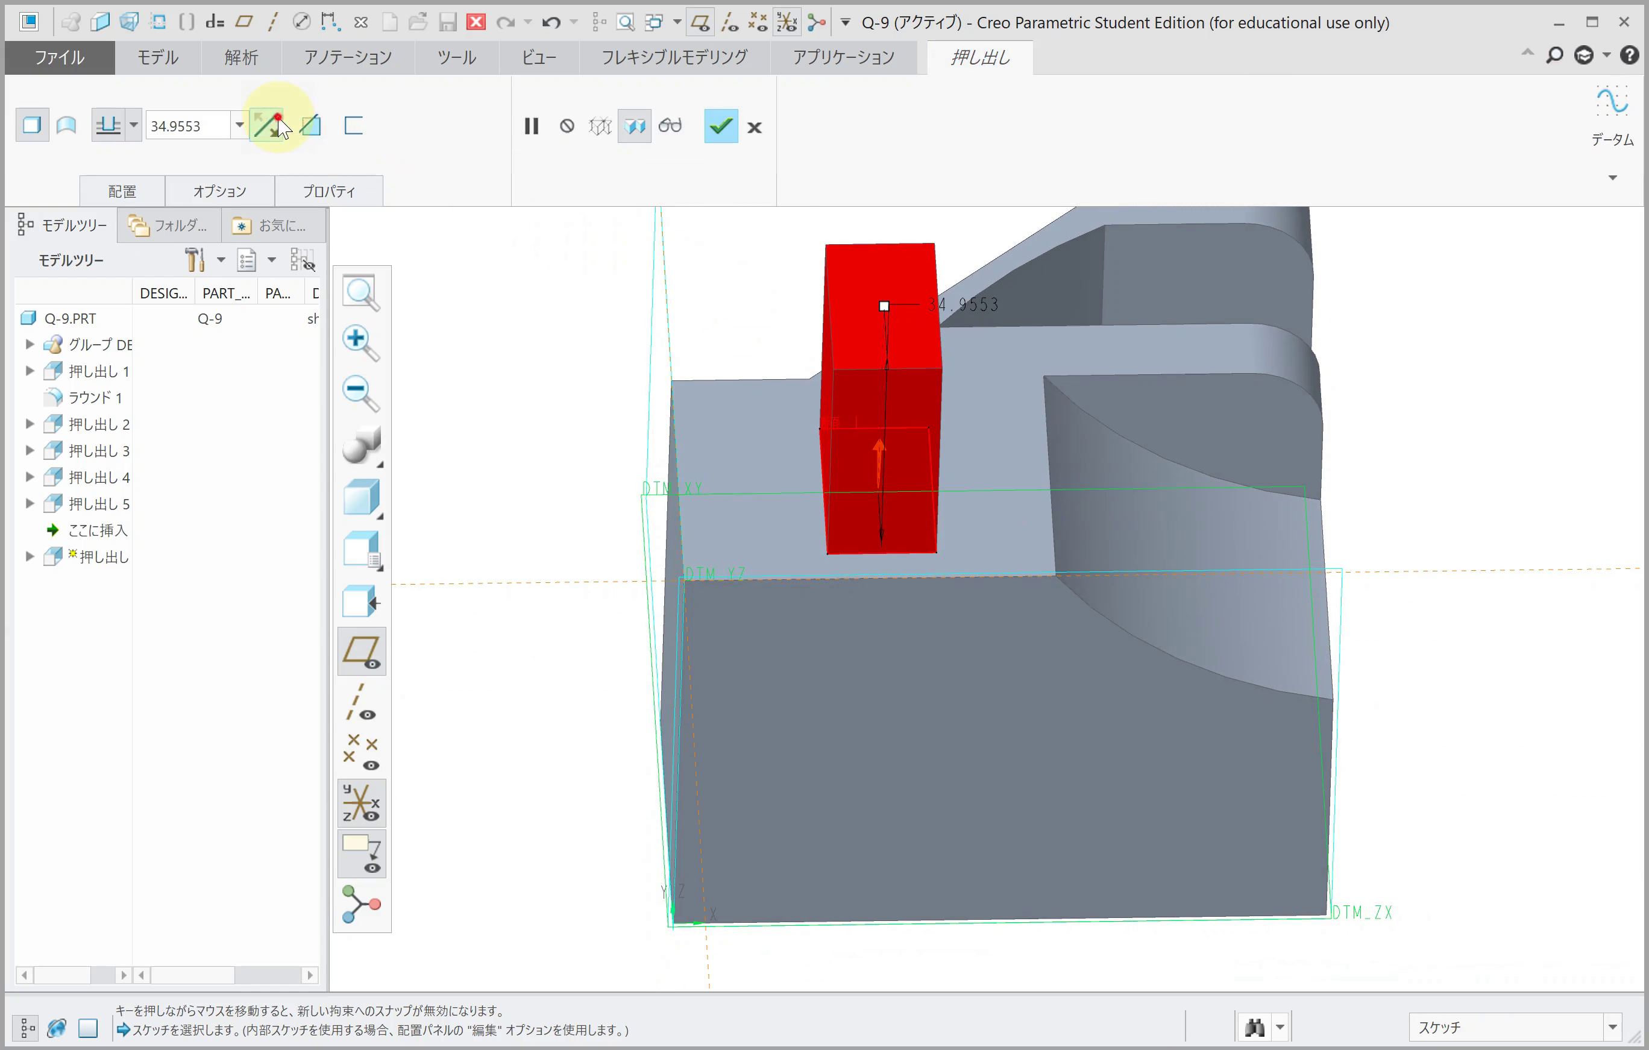
pyautogui.click(278, 127)
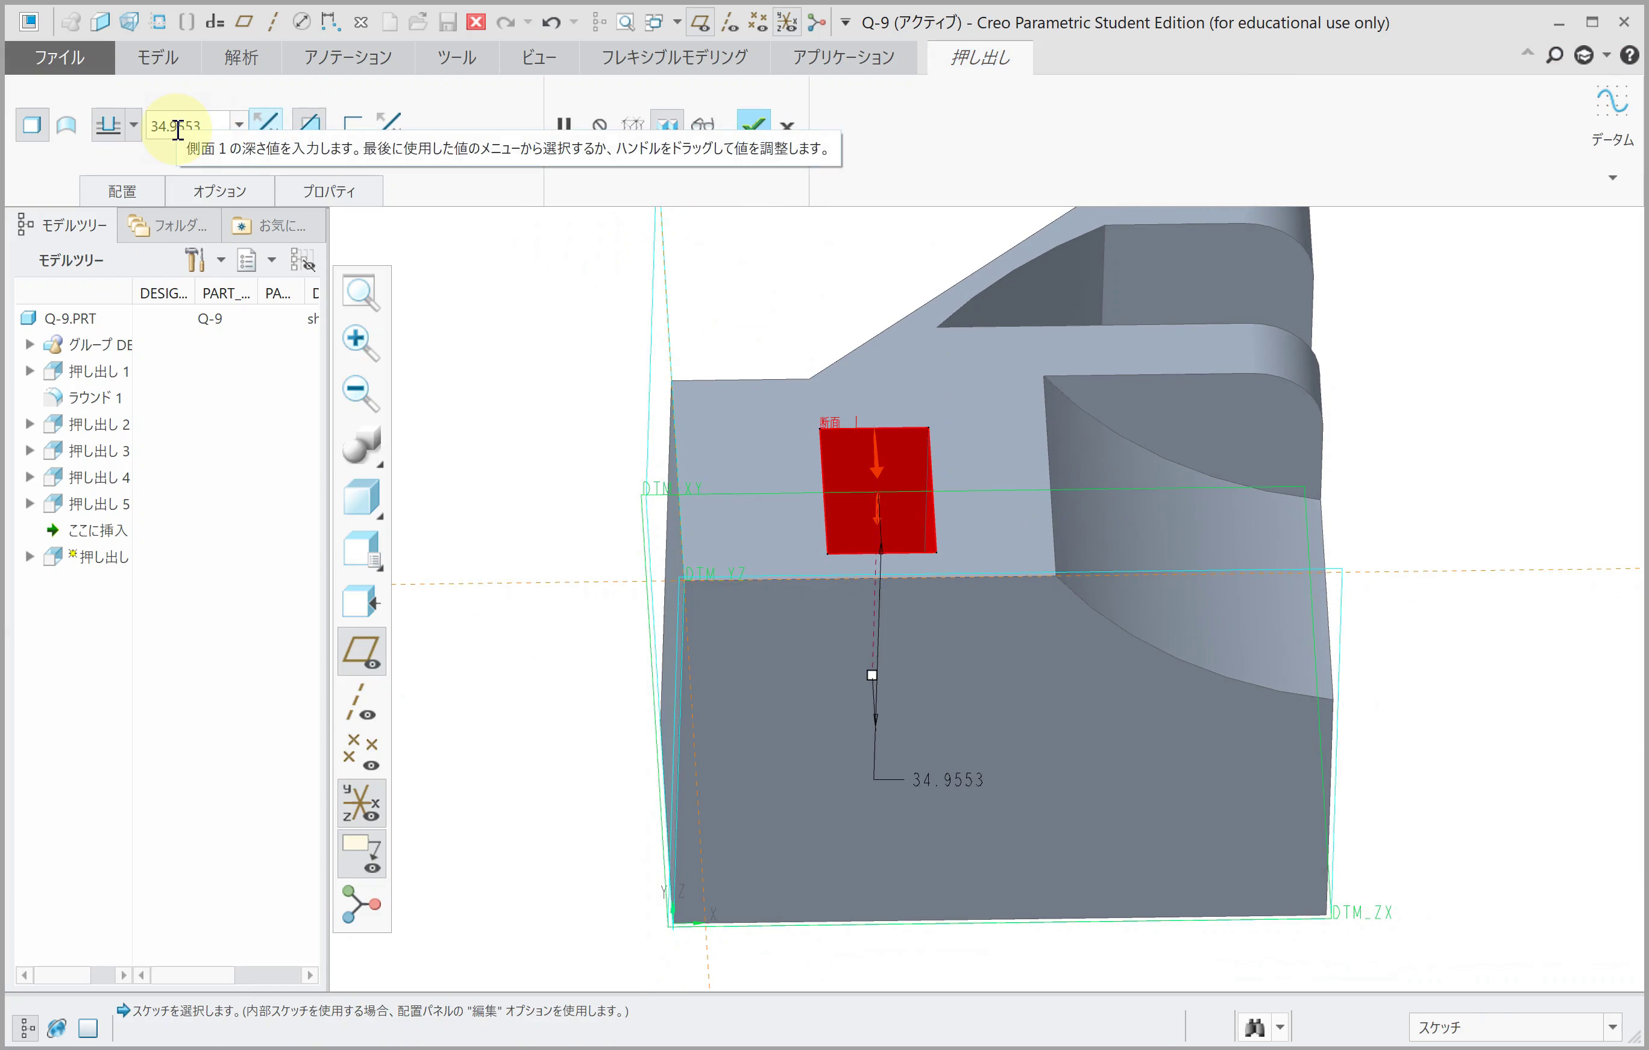
pyautogui.doubleClick(177, 129)
pyautogui.write('50')
pyautogui.press('Return')
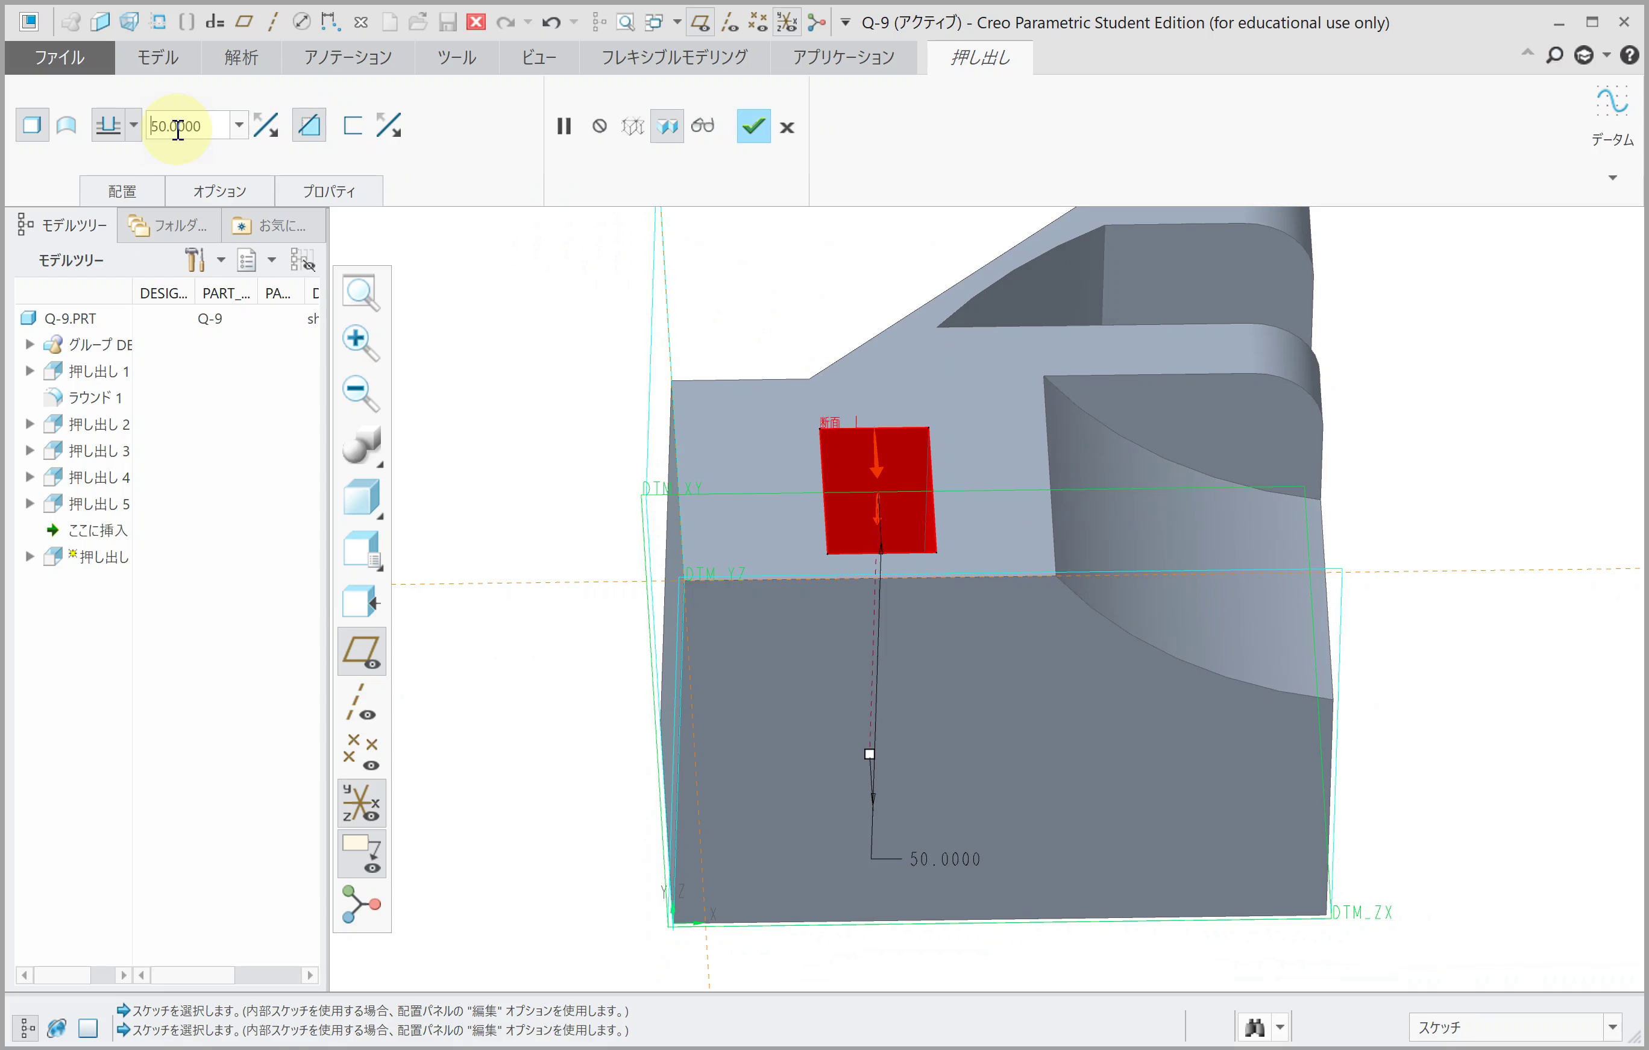
pyautogui.middleClick(527, 336)
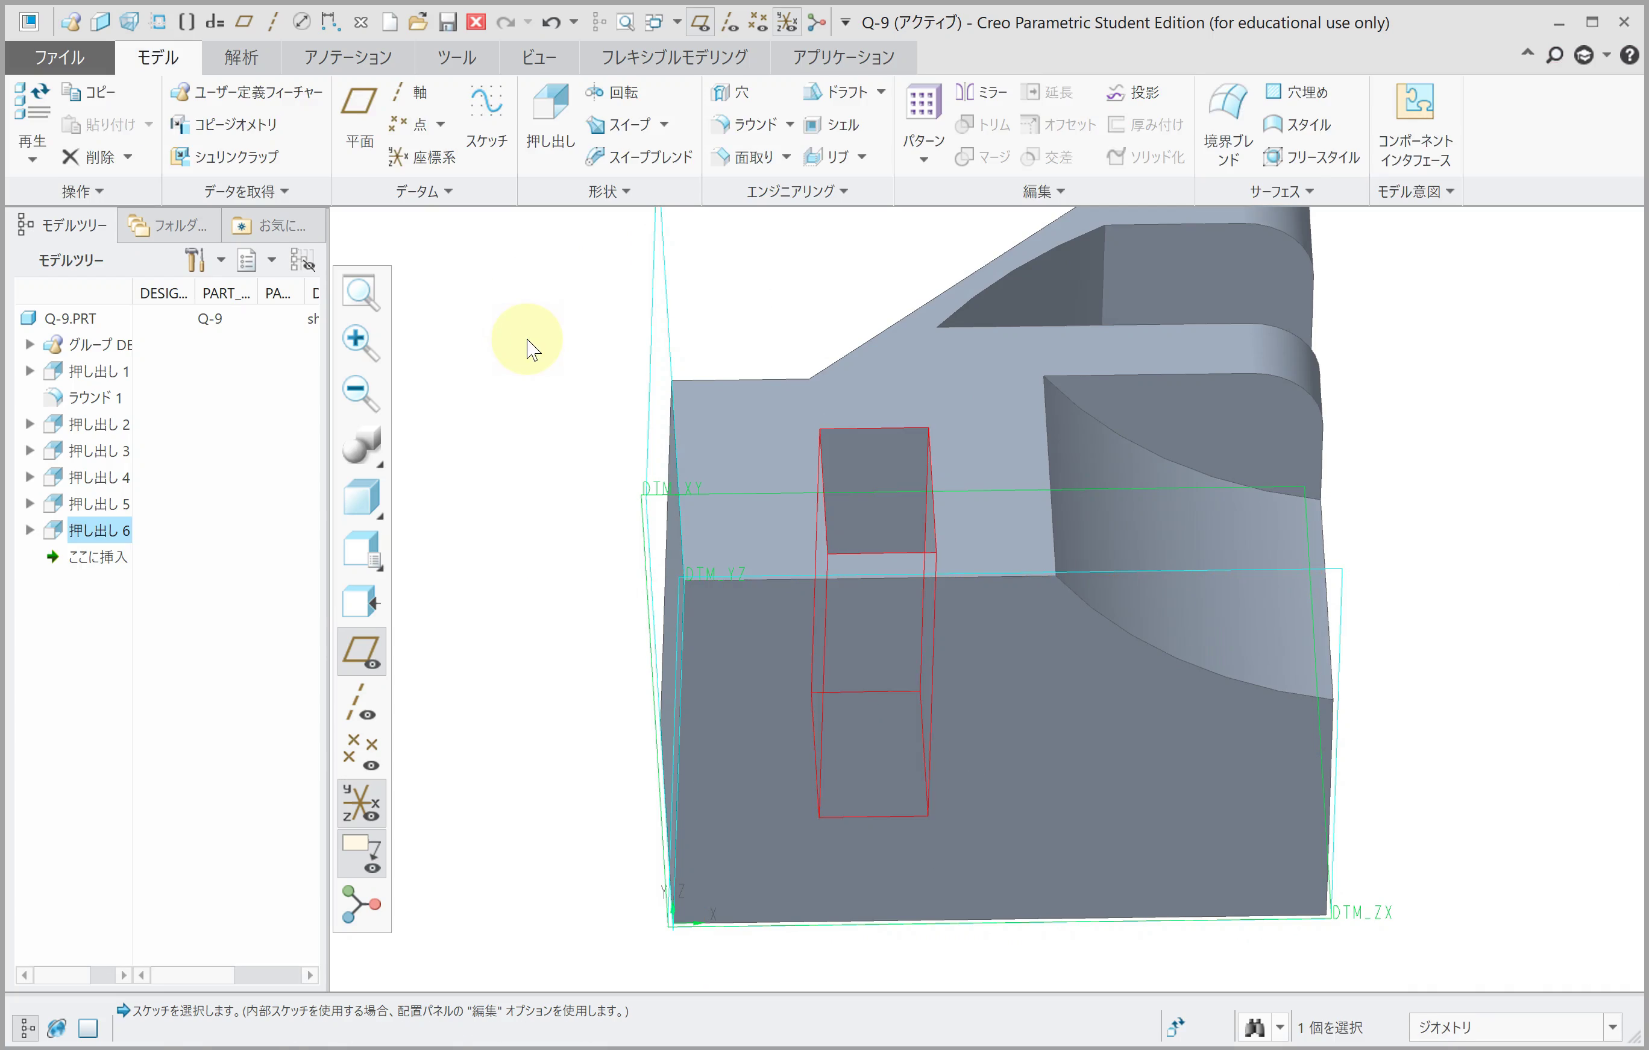
pyautogui.scroll(4, 602, 457)
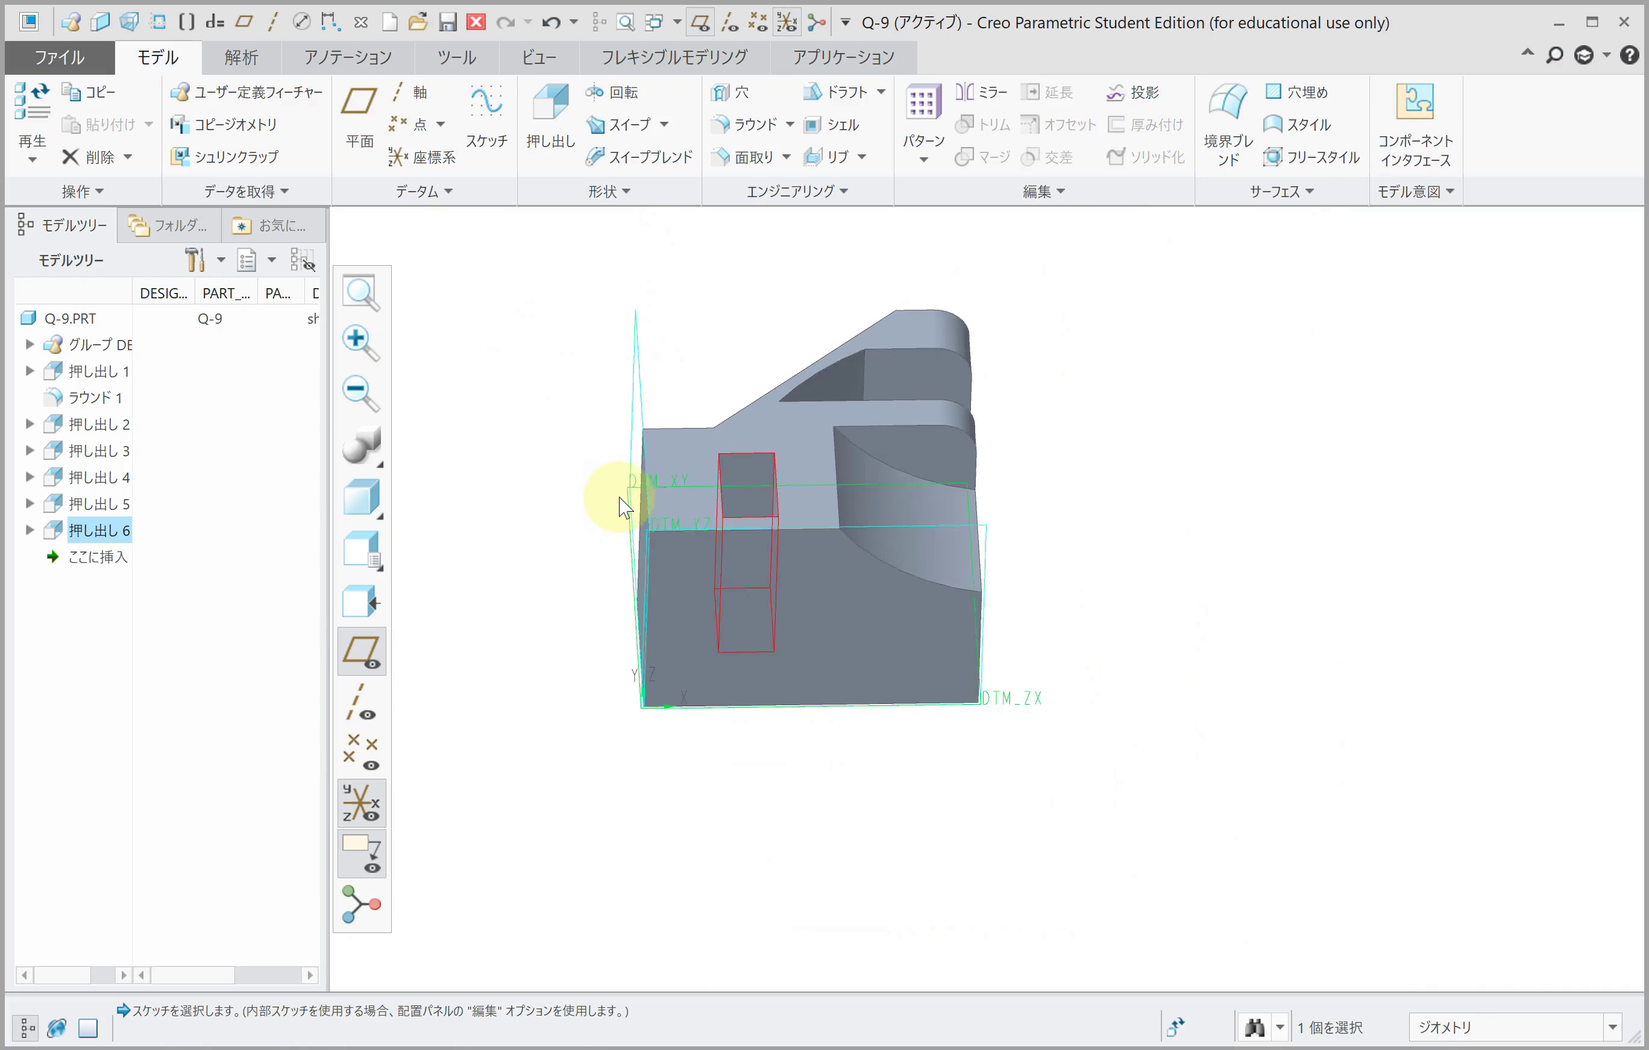
# Step: Start a new extrusion sketch and return to the flat sketch view
pyautogui.click(566, 147)
pyautogui.moveTo(762, 405); pyautogui.dragTo(760, 287, button='middle')
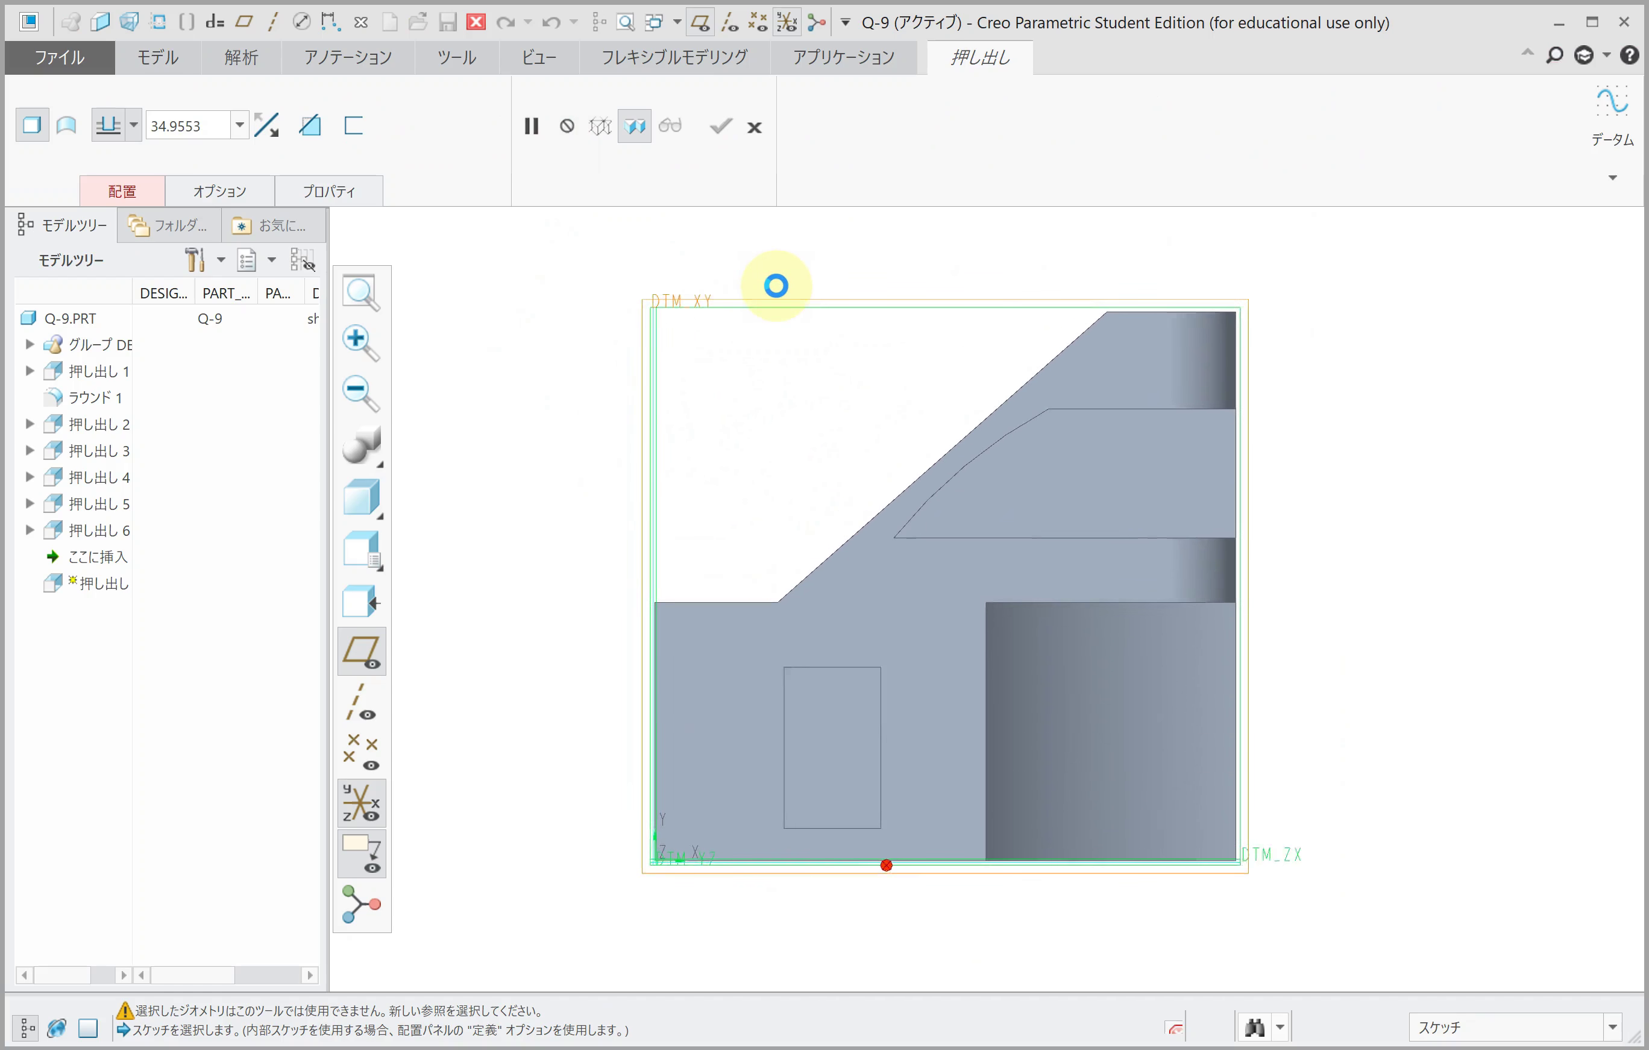
pyautogui.scroll(2, 1185, 490)
pyautogui.scroll(-3, 1236, 398)
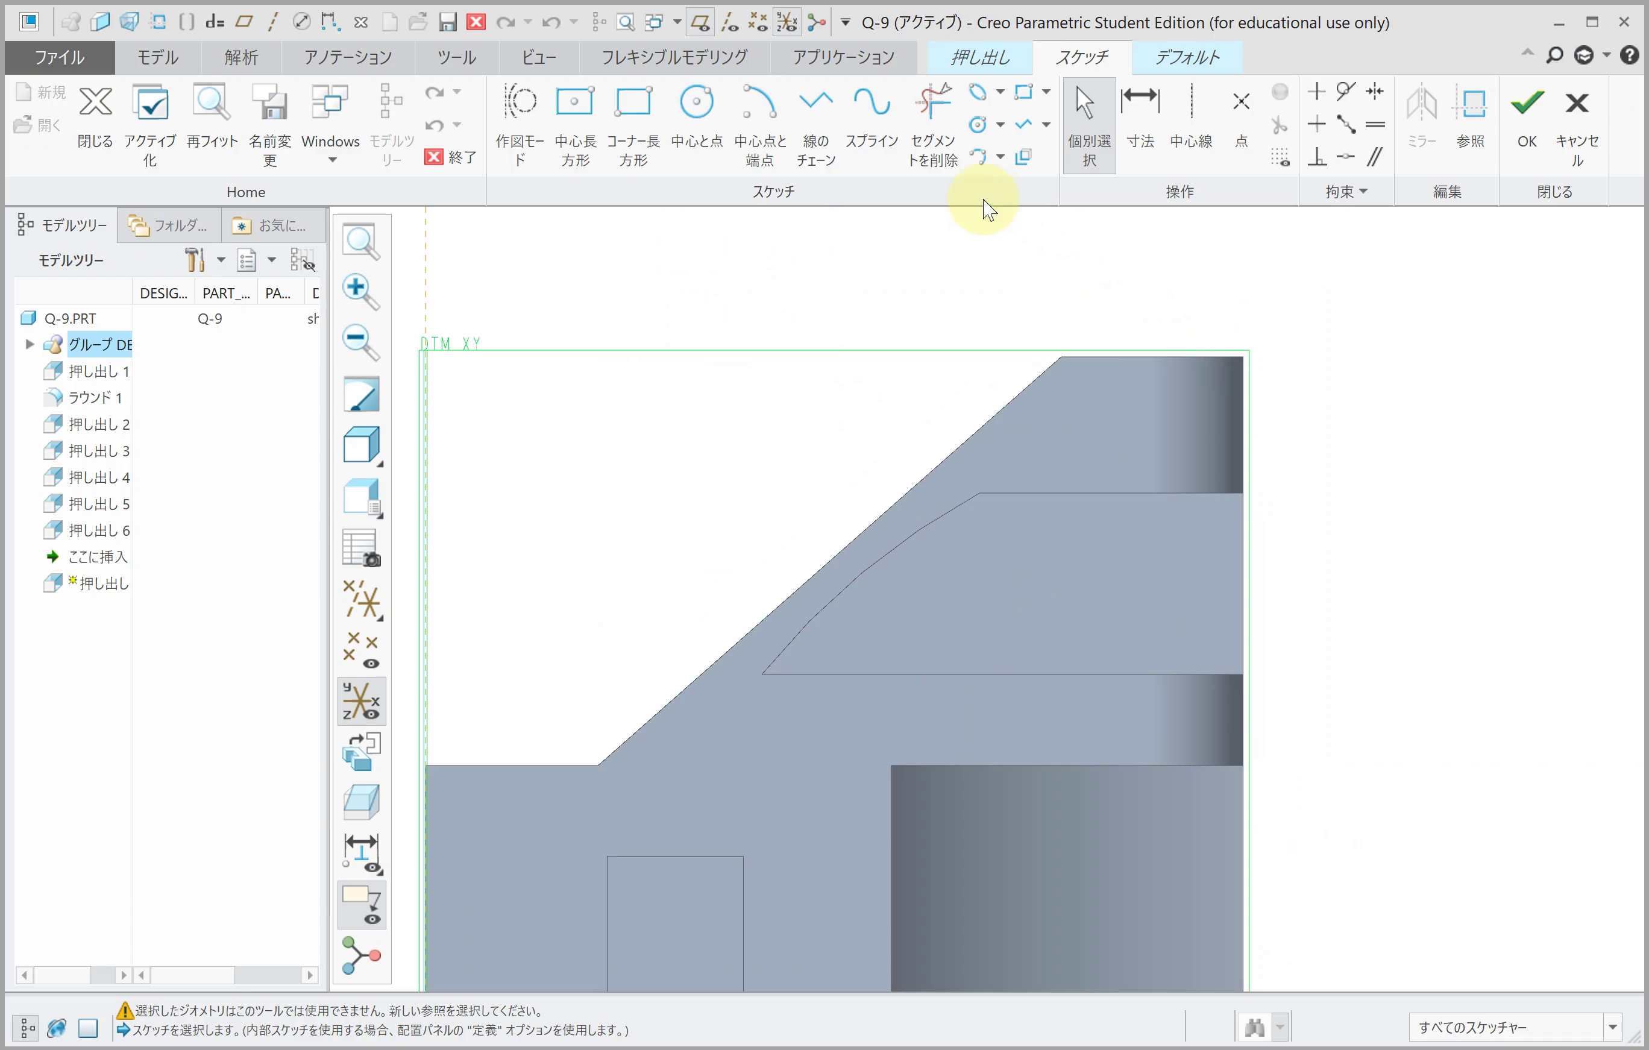
pyautogui.click(820, 163)
pyautogui.scroll(1, 894, 377)
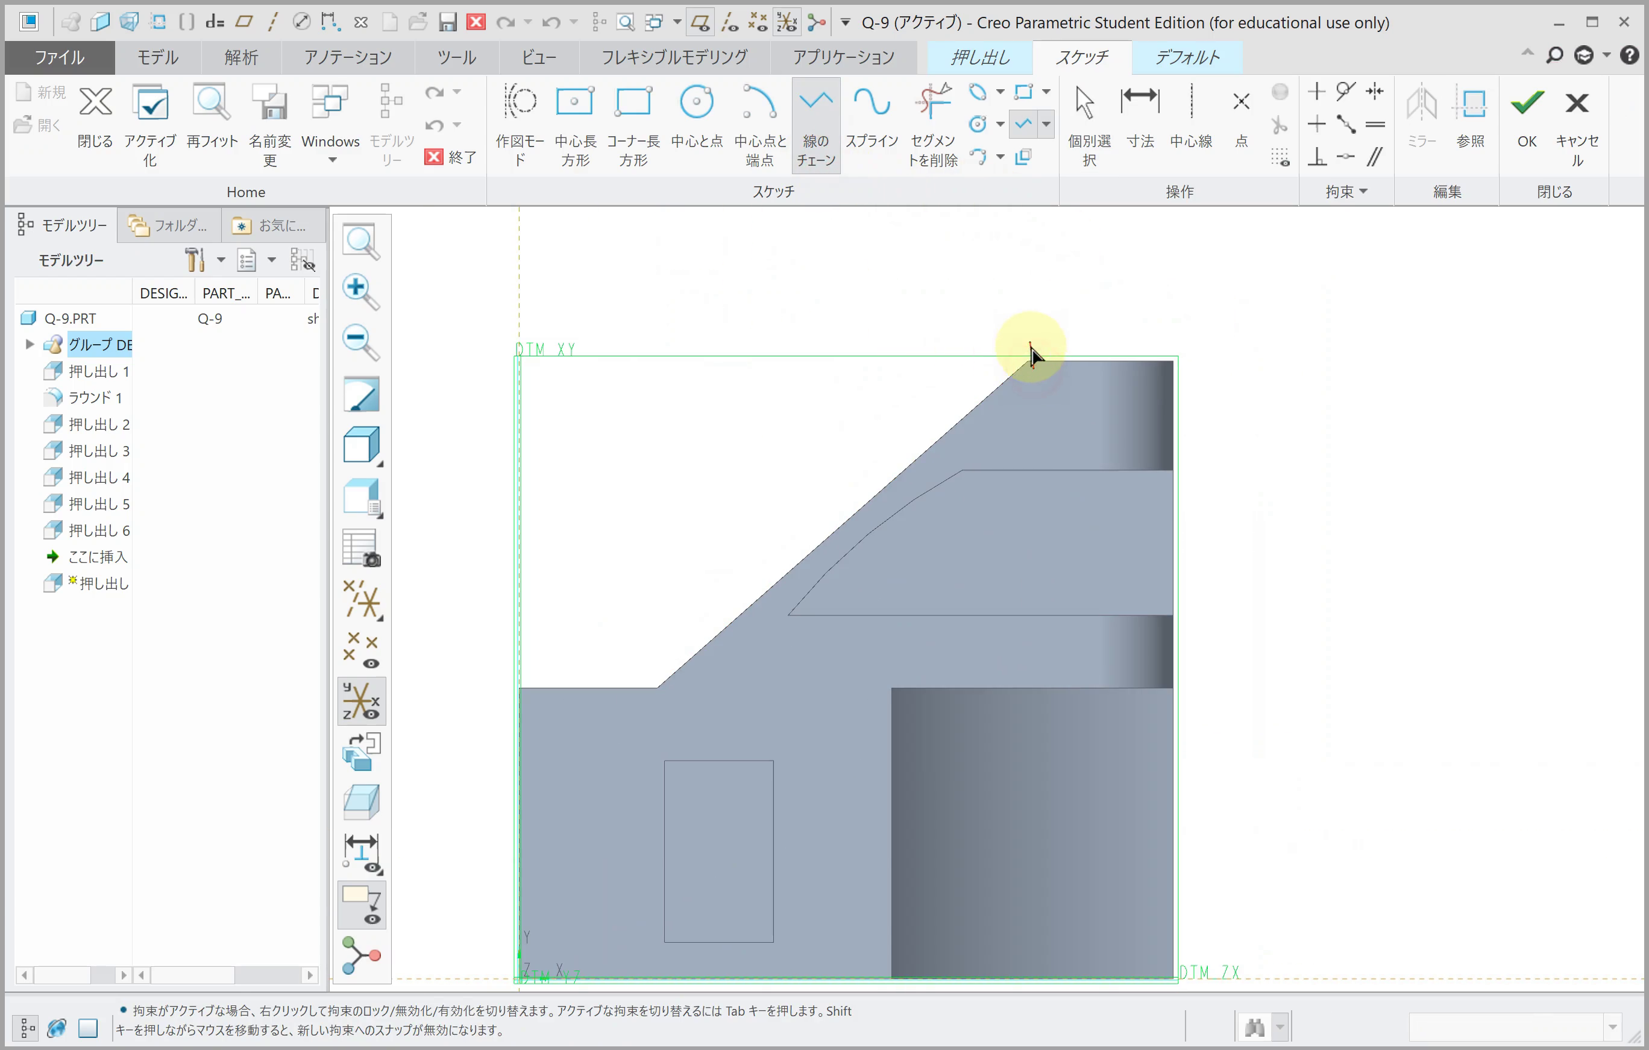
pyautogui.moveTo(1030, 357); pyautogui.dragTo(1042, 426, button='middle')
pyautogui.scroll(-4, 1055, 405)
pyautogui.scroll(-1, 1005, 415)
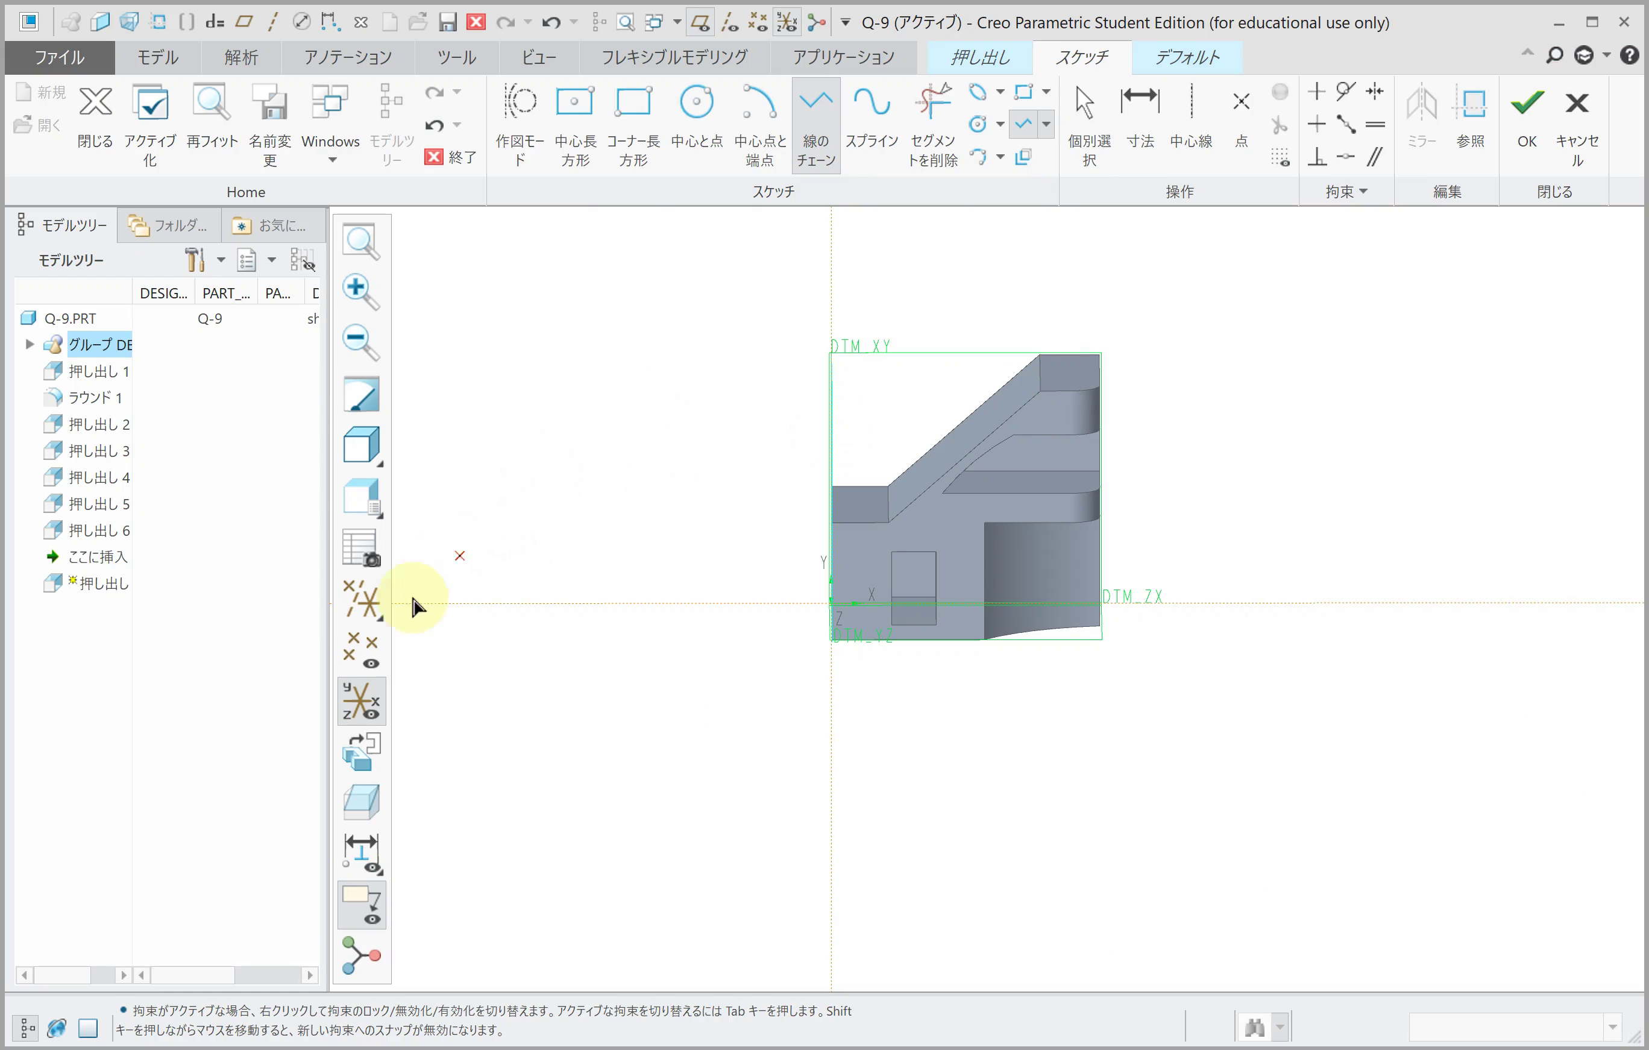
pyautogui.click(374, 748)
pyautogui.scroll(2, 900, 488)
pyautogui.scroll(3, 1153, 295)
pyautogui.scroll(-2, 1134, 456)
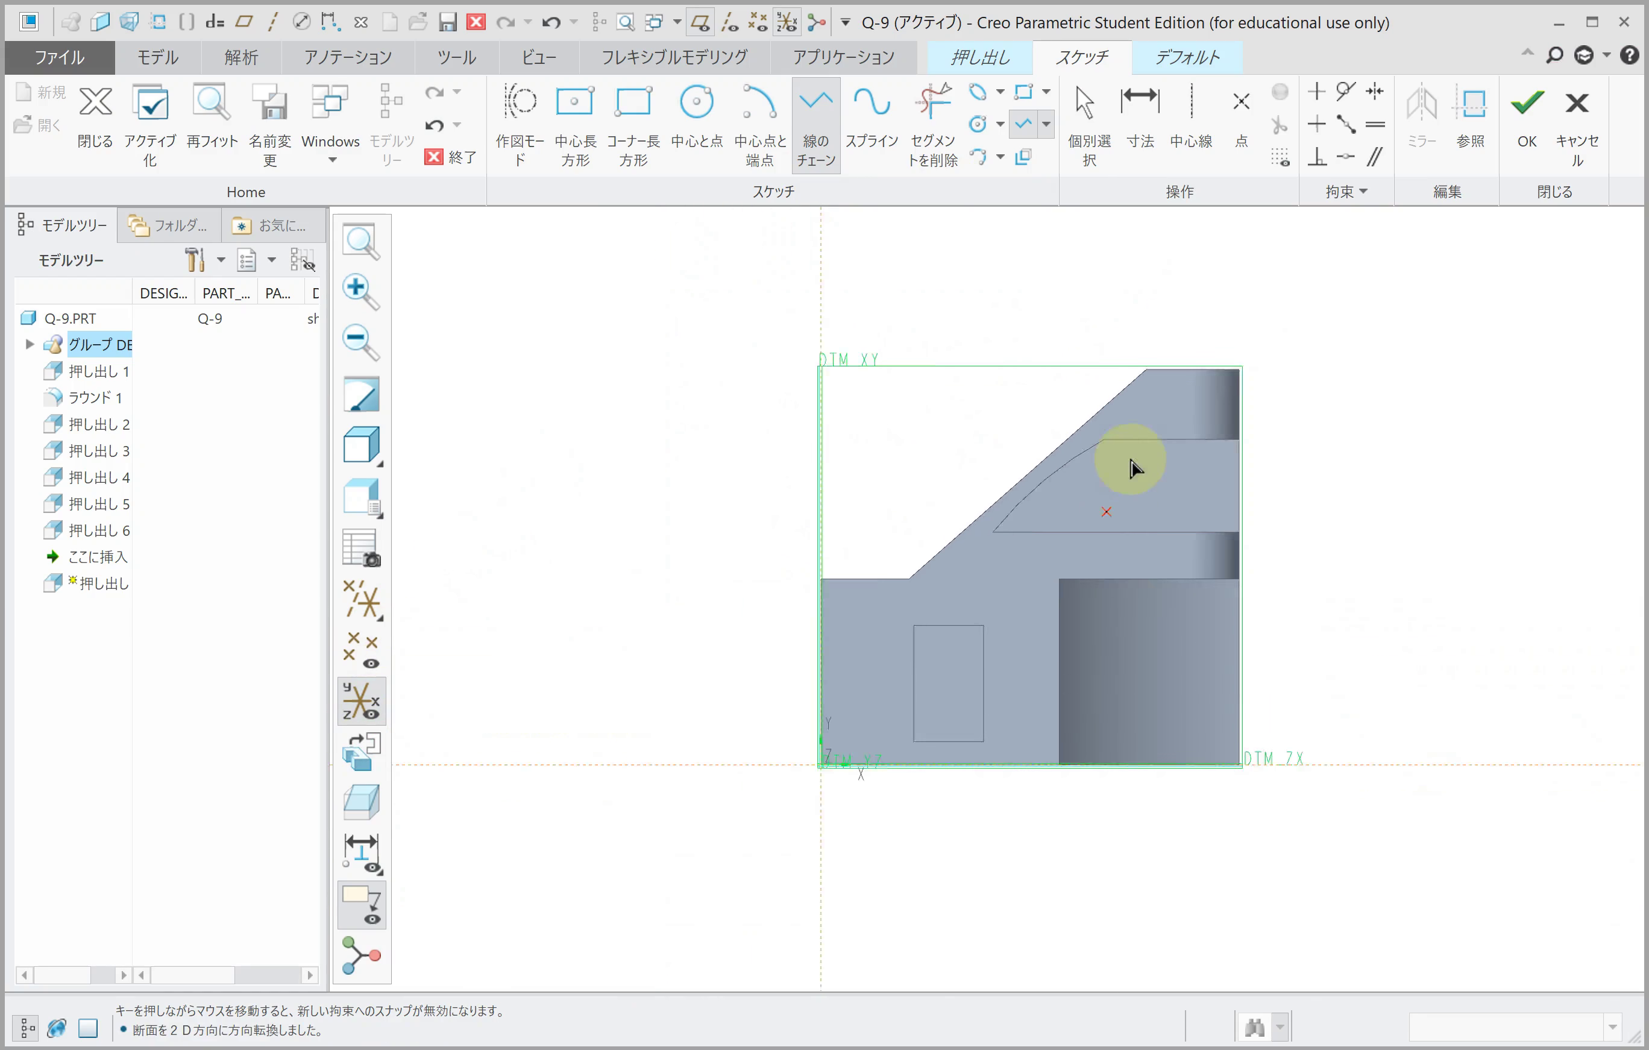
pyautogui.scroll(4, 1149, 415)
# Step: Sketch a closed four-sided profile with a slanted edge above the block's top corner
pyautogui.click(1050, 514)
pyautogui.click(1050, 359)
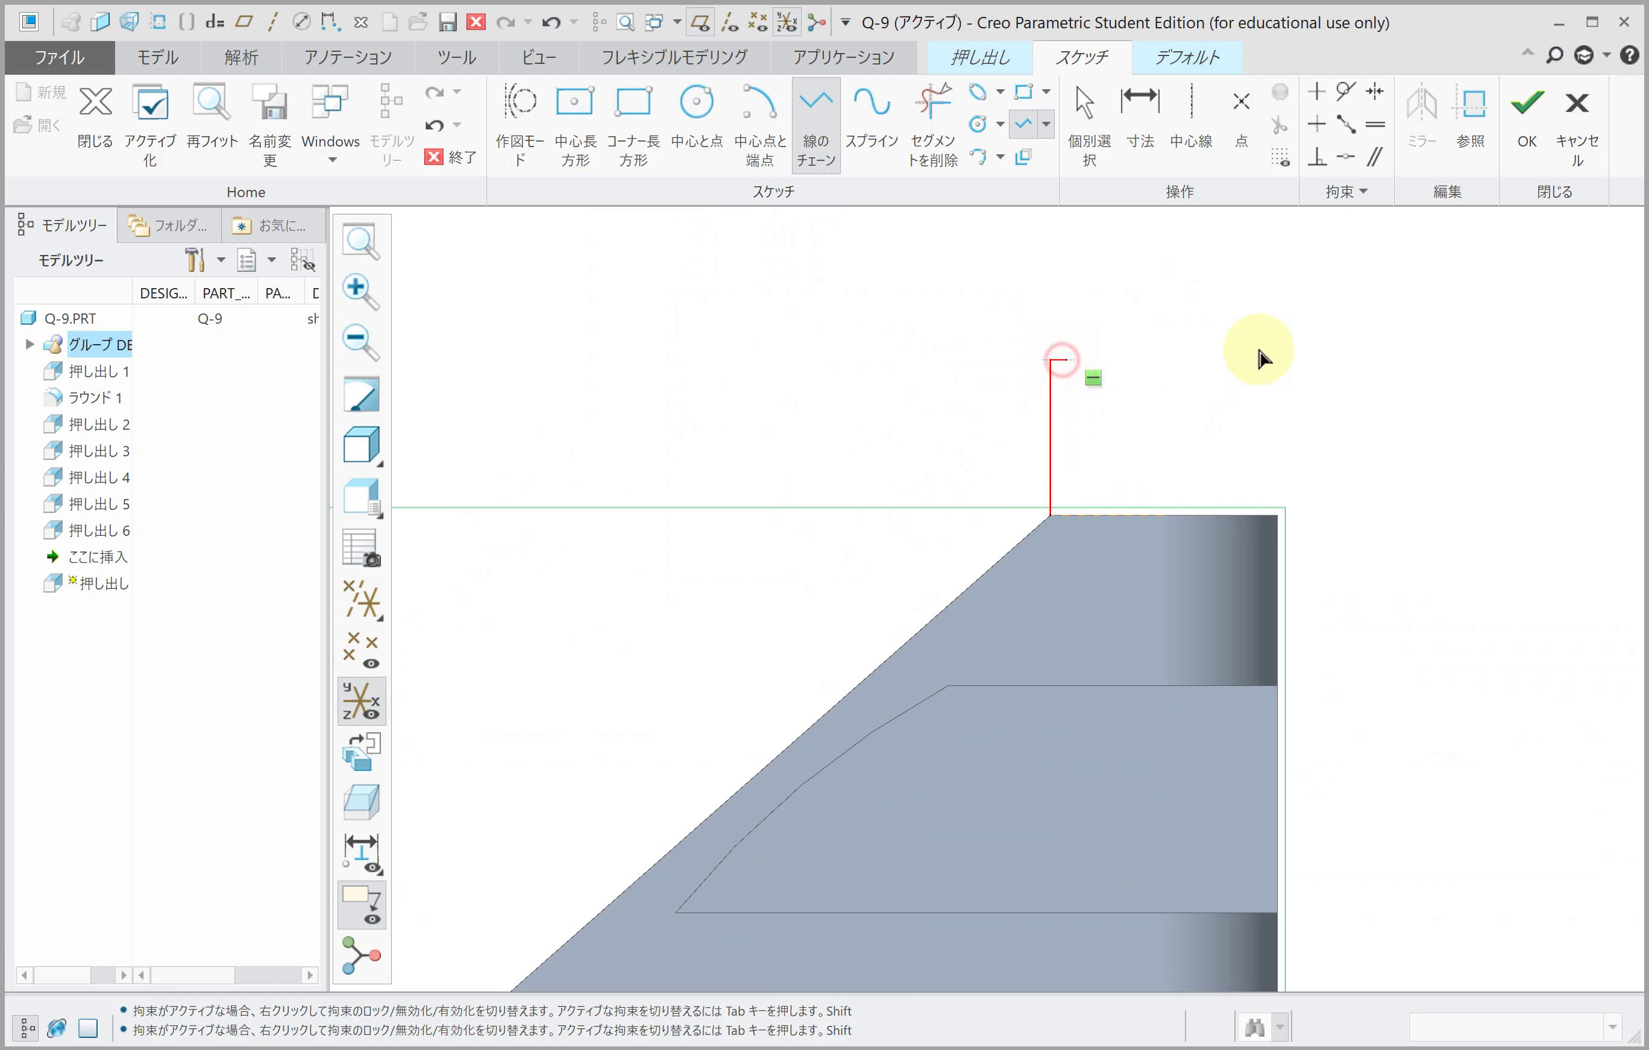
pyautogui.click(1417, 359)
pyautogui.click(1278, 515)
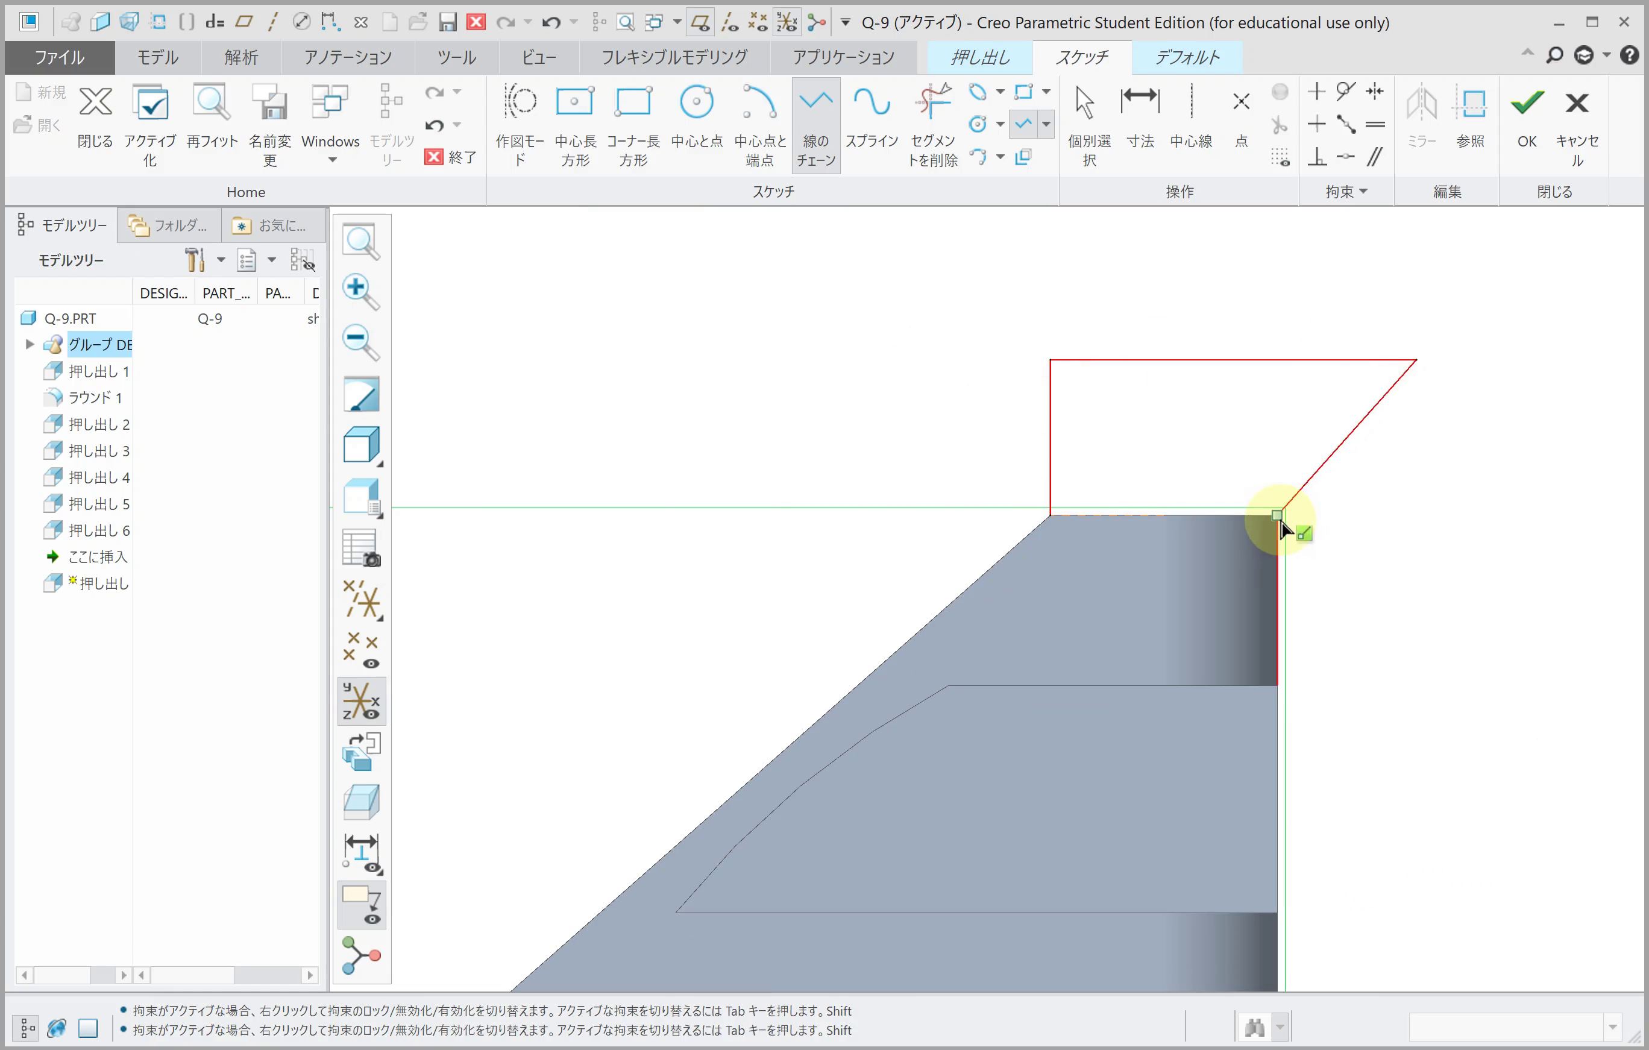
pyautogui.click(1051, 516)
pyautogui.middleClick(957, 505)
pyautogui.scroll(-3, 968, 468)
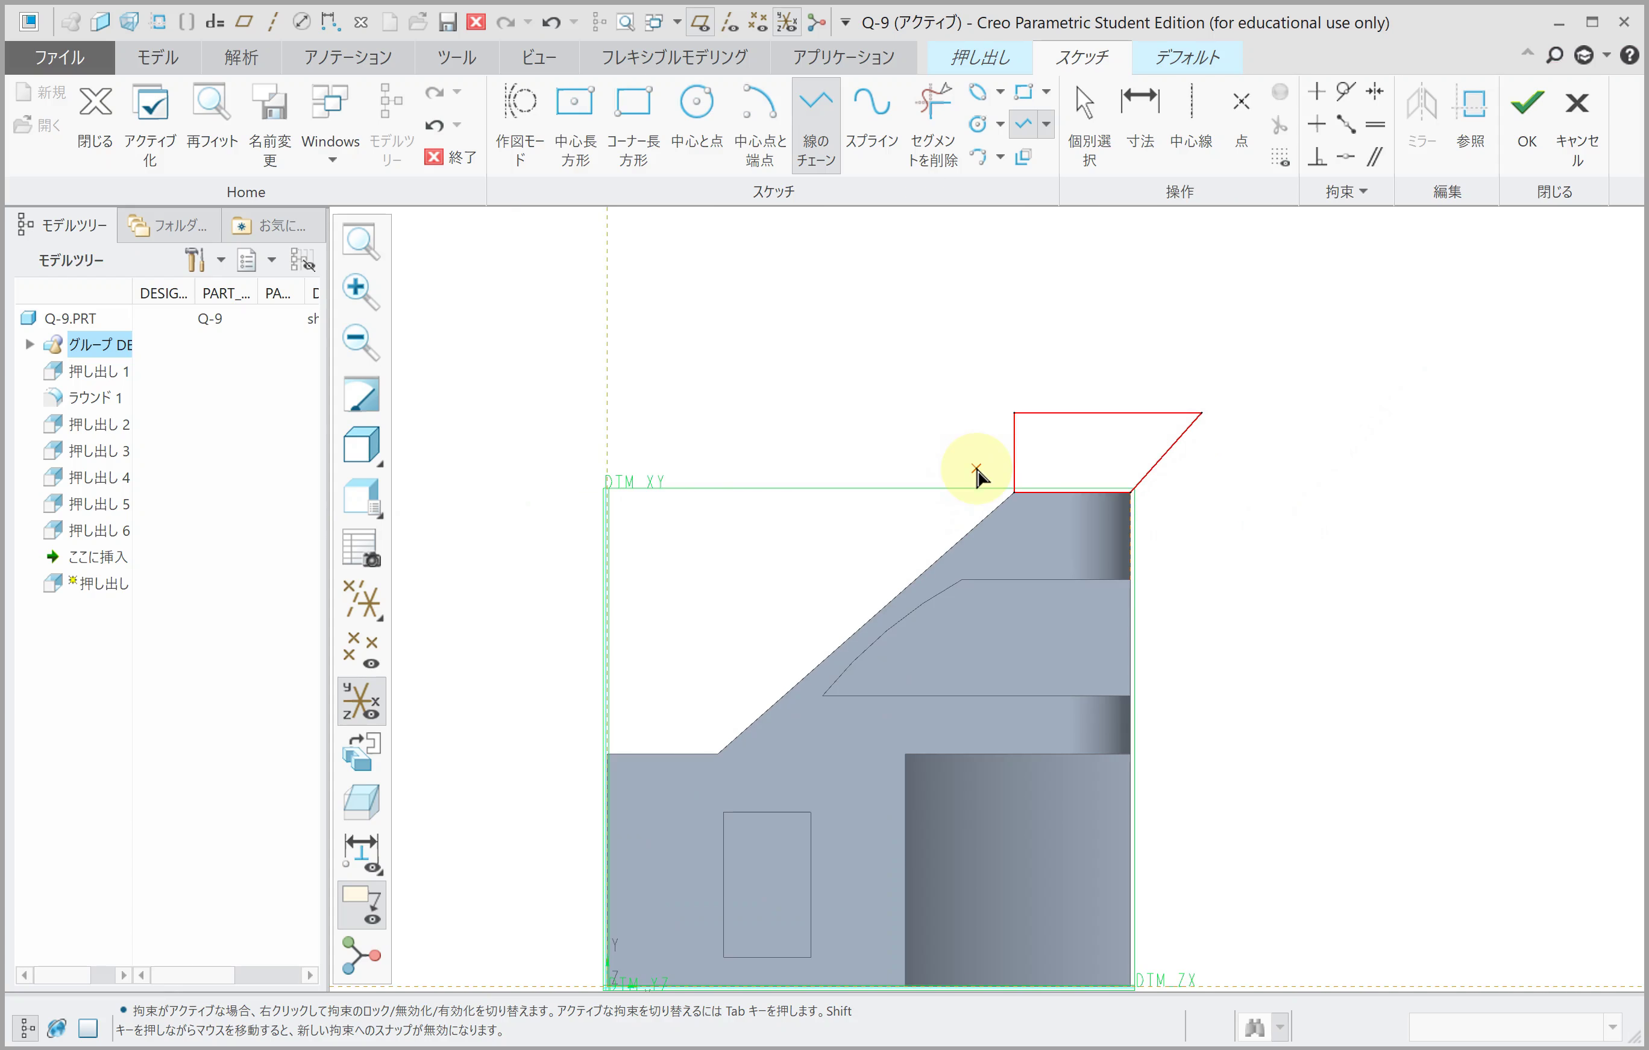
pyautogui.scroll(-2, 987, 473)
# Step: Dimension the profile's height to 100 and accept the sketch
pyautogui.click(1117, 164)
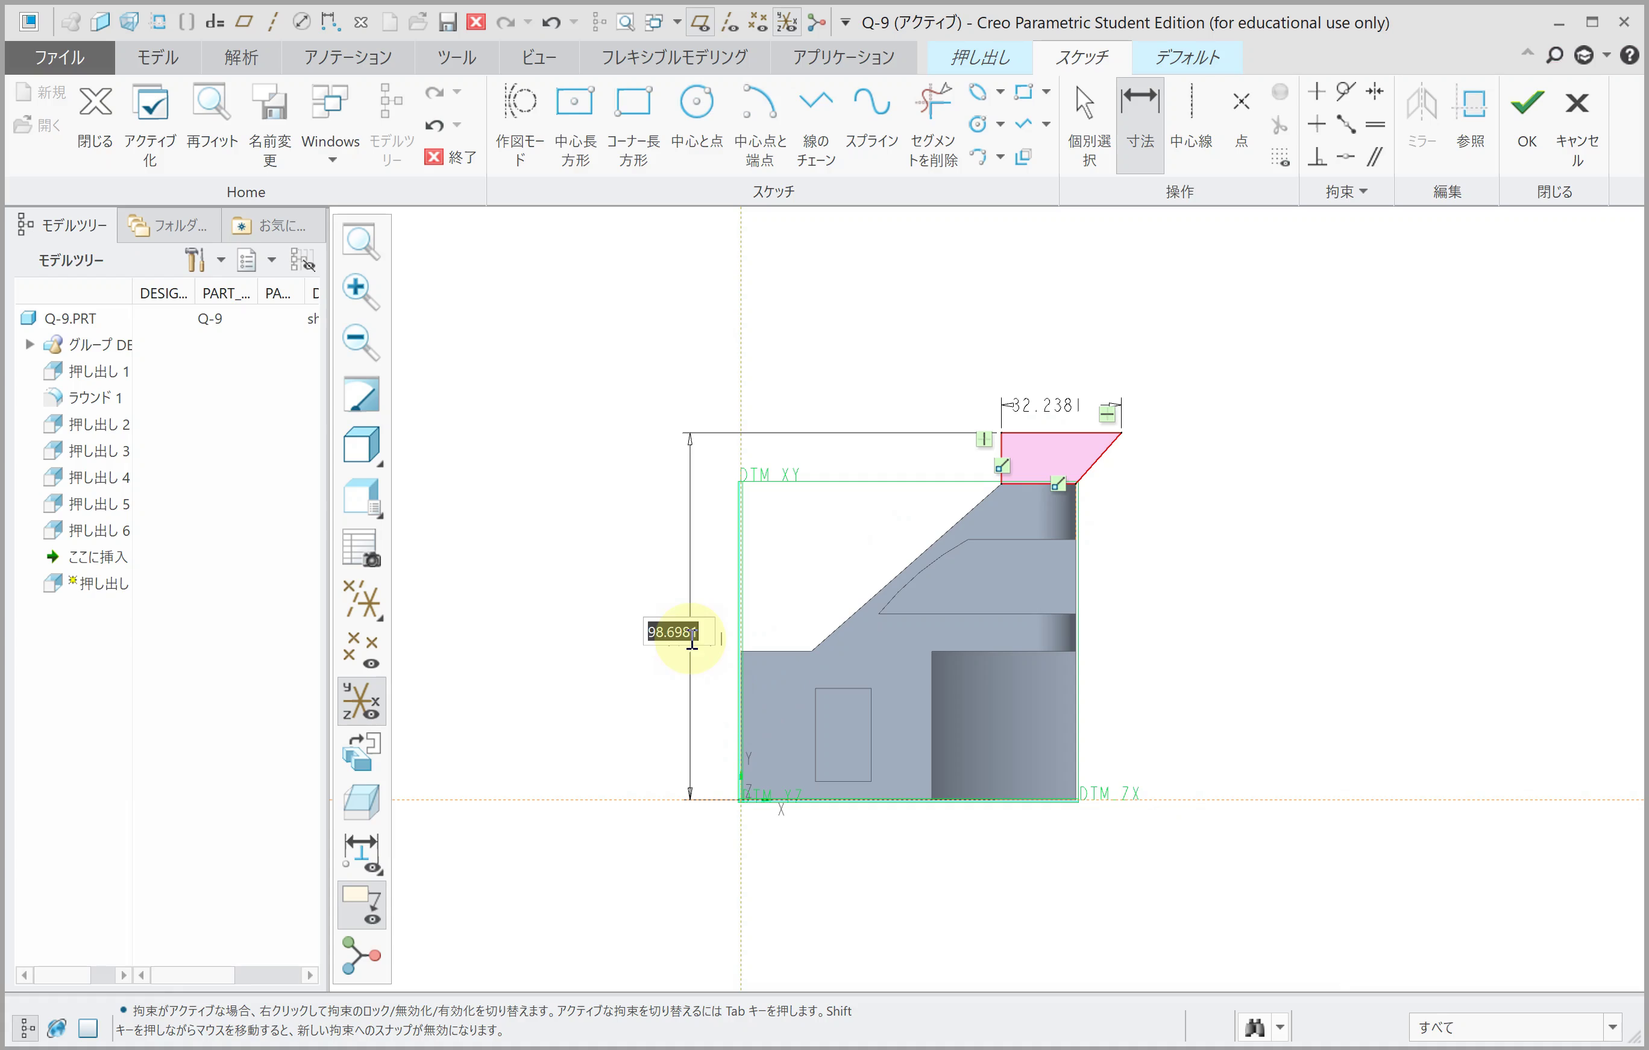
pyautogui.write('0')
pyautogui.press('Return')
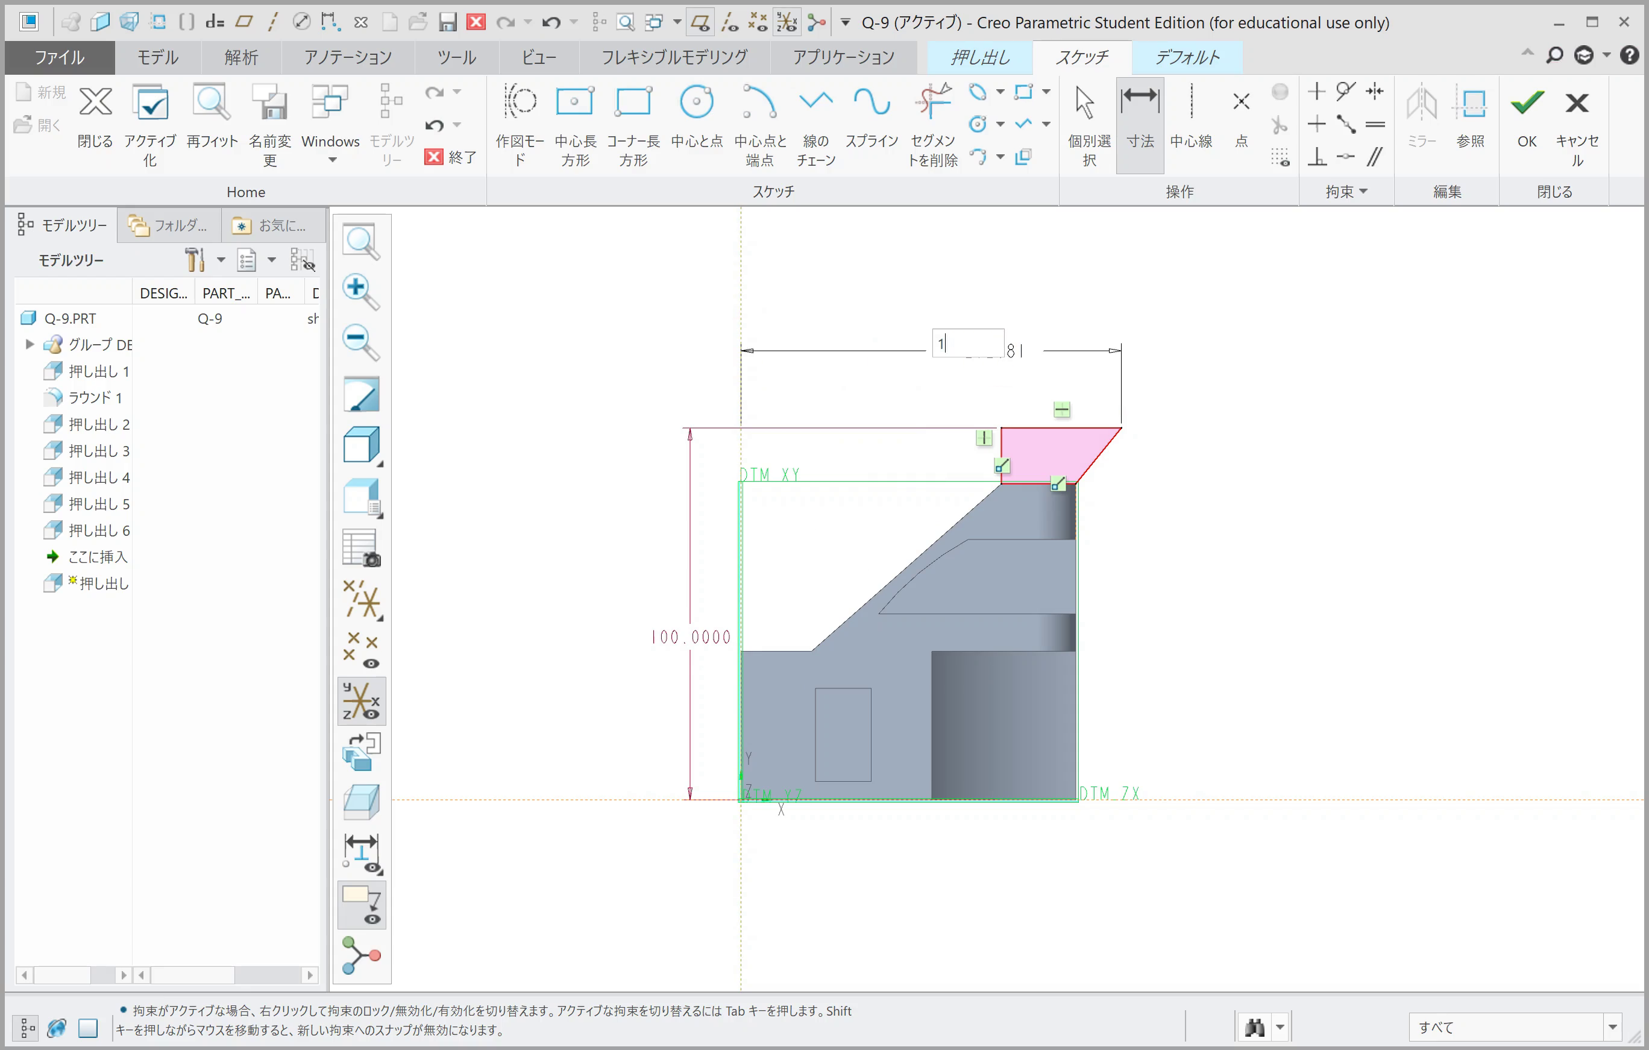
pyautogui.click(1527, 111)
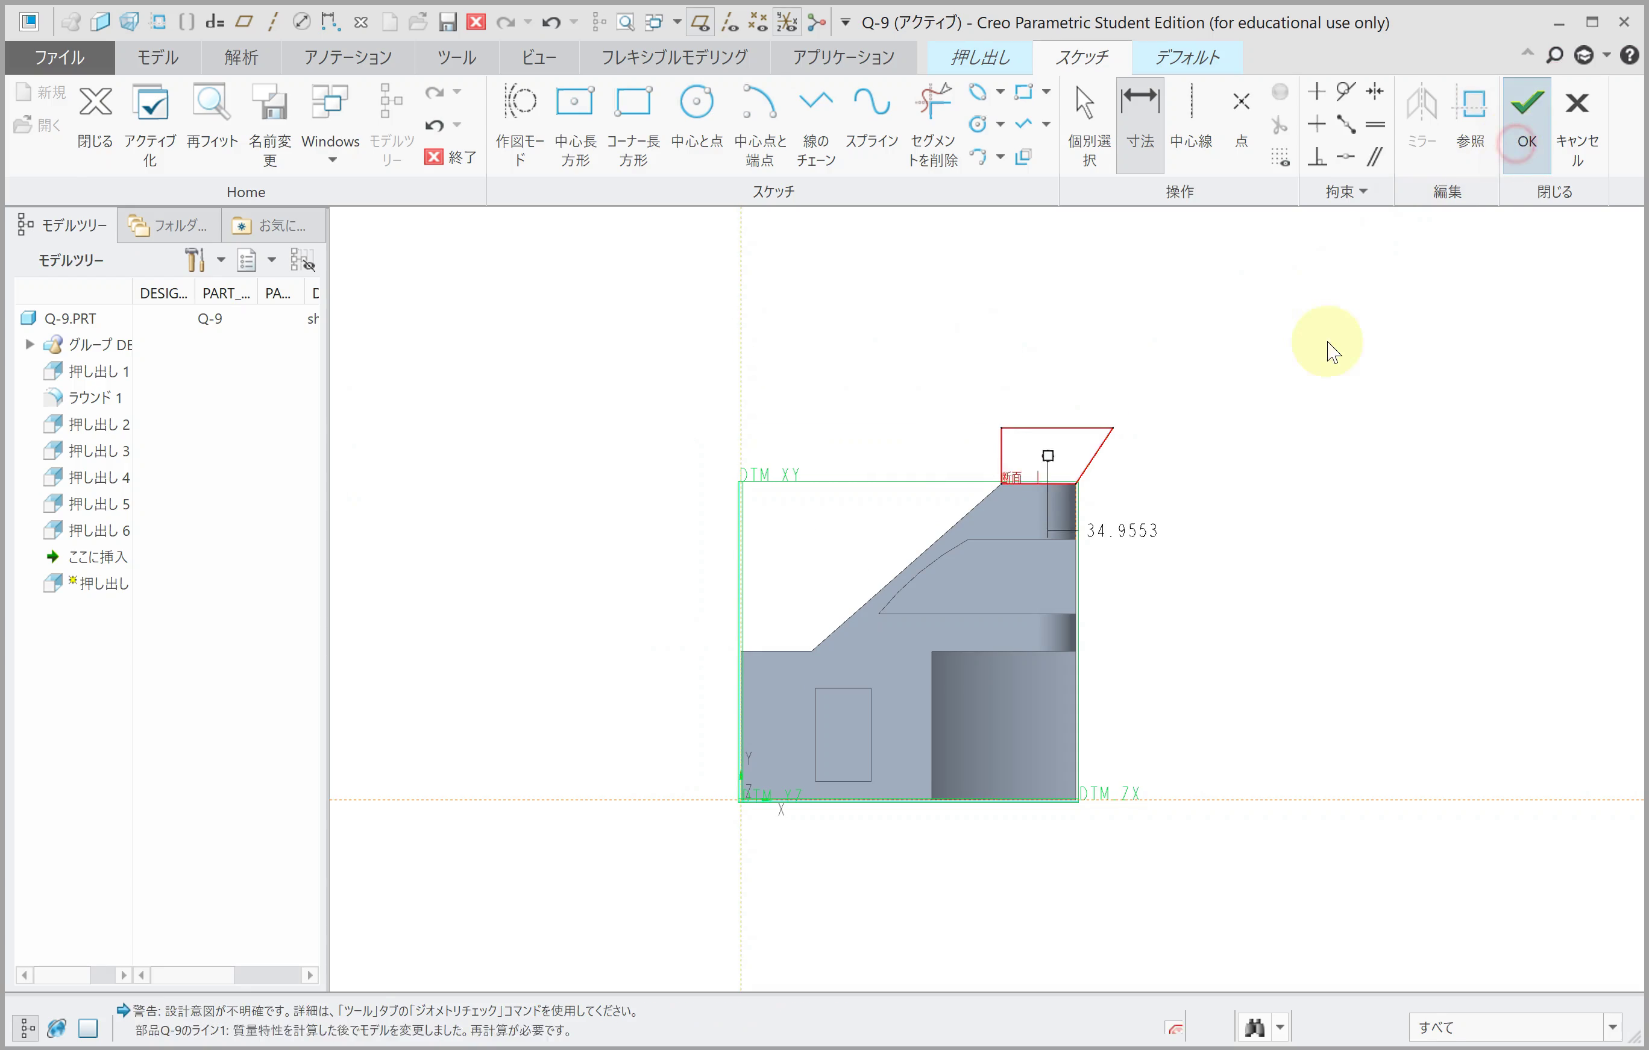
# Step: Extrude the four-sided profile to a depth of 100 as a solid wall
pyautogui.moveTo(1048, 460)
pyautogui.mouseDown(button='middle')
pyautogui.moveTo(1019, 433)
pyautogui.moveTo(967, 435)
pyautogui.moveTo(995, 443)
pyautogui.mouseUp(button='middle')
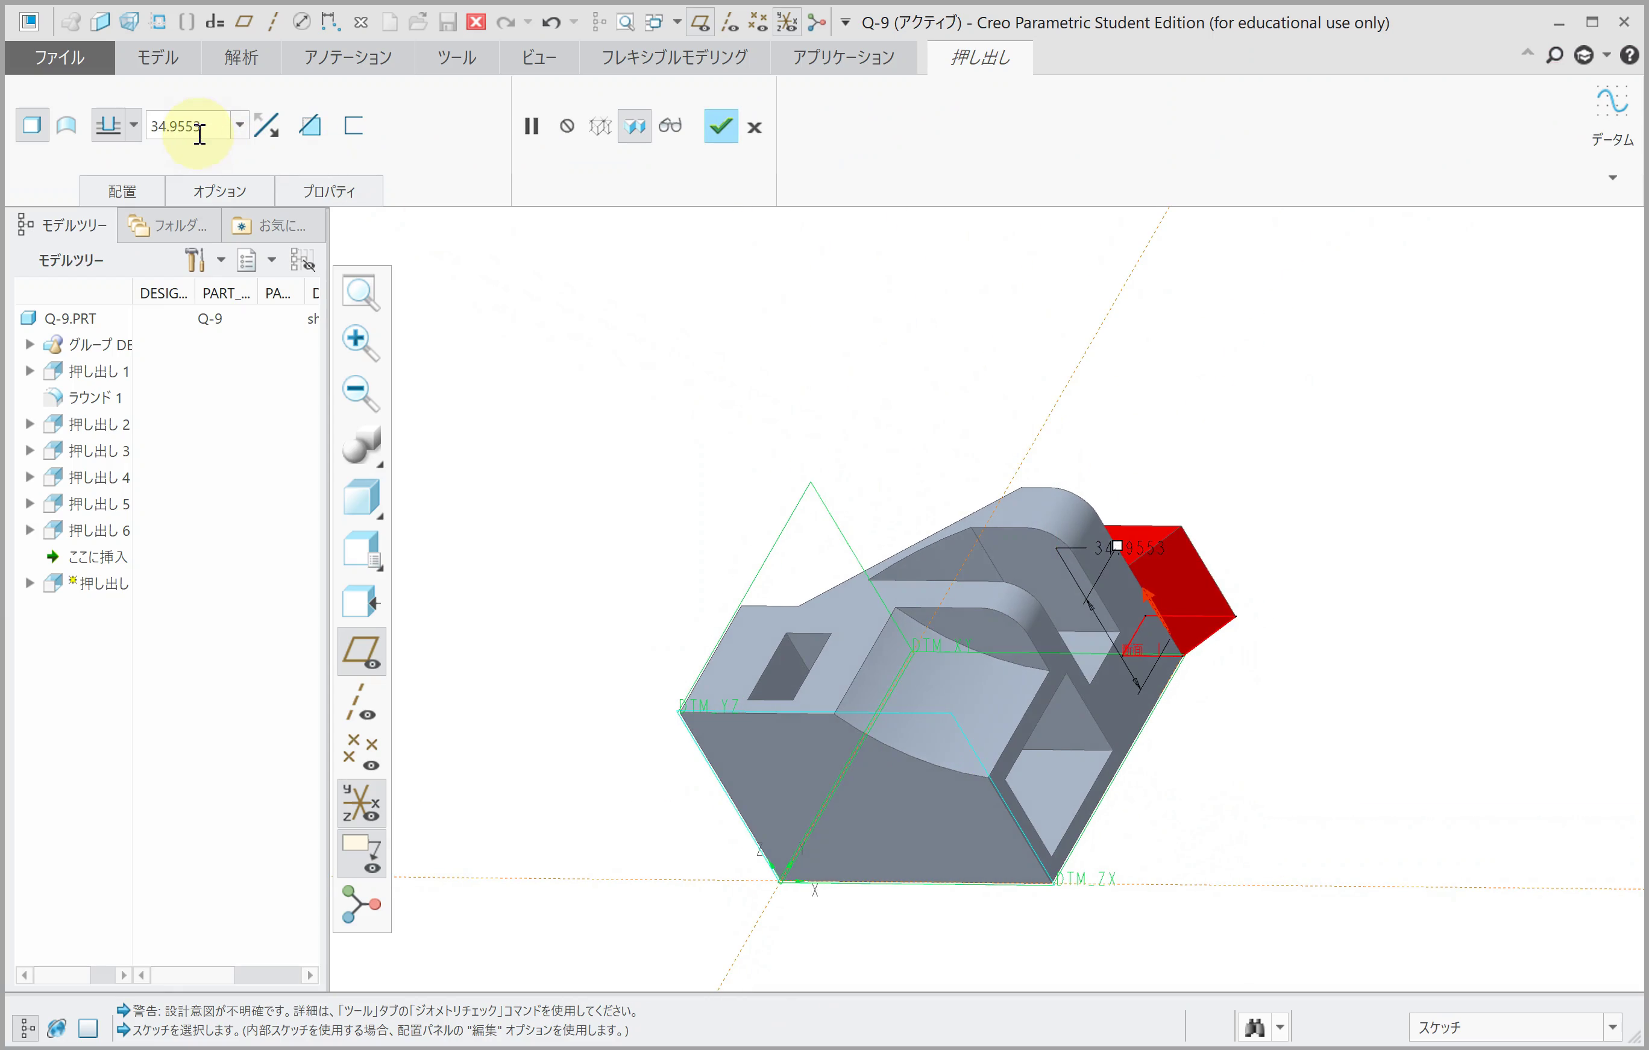
pyautogui.write('100')
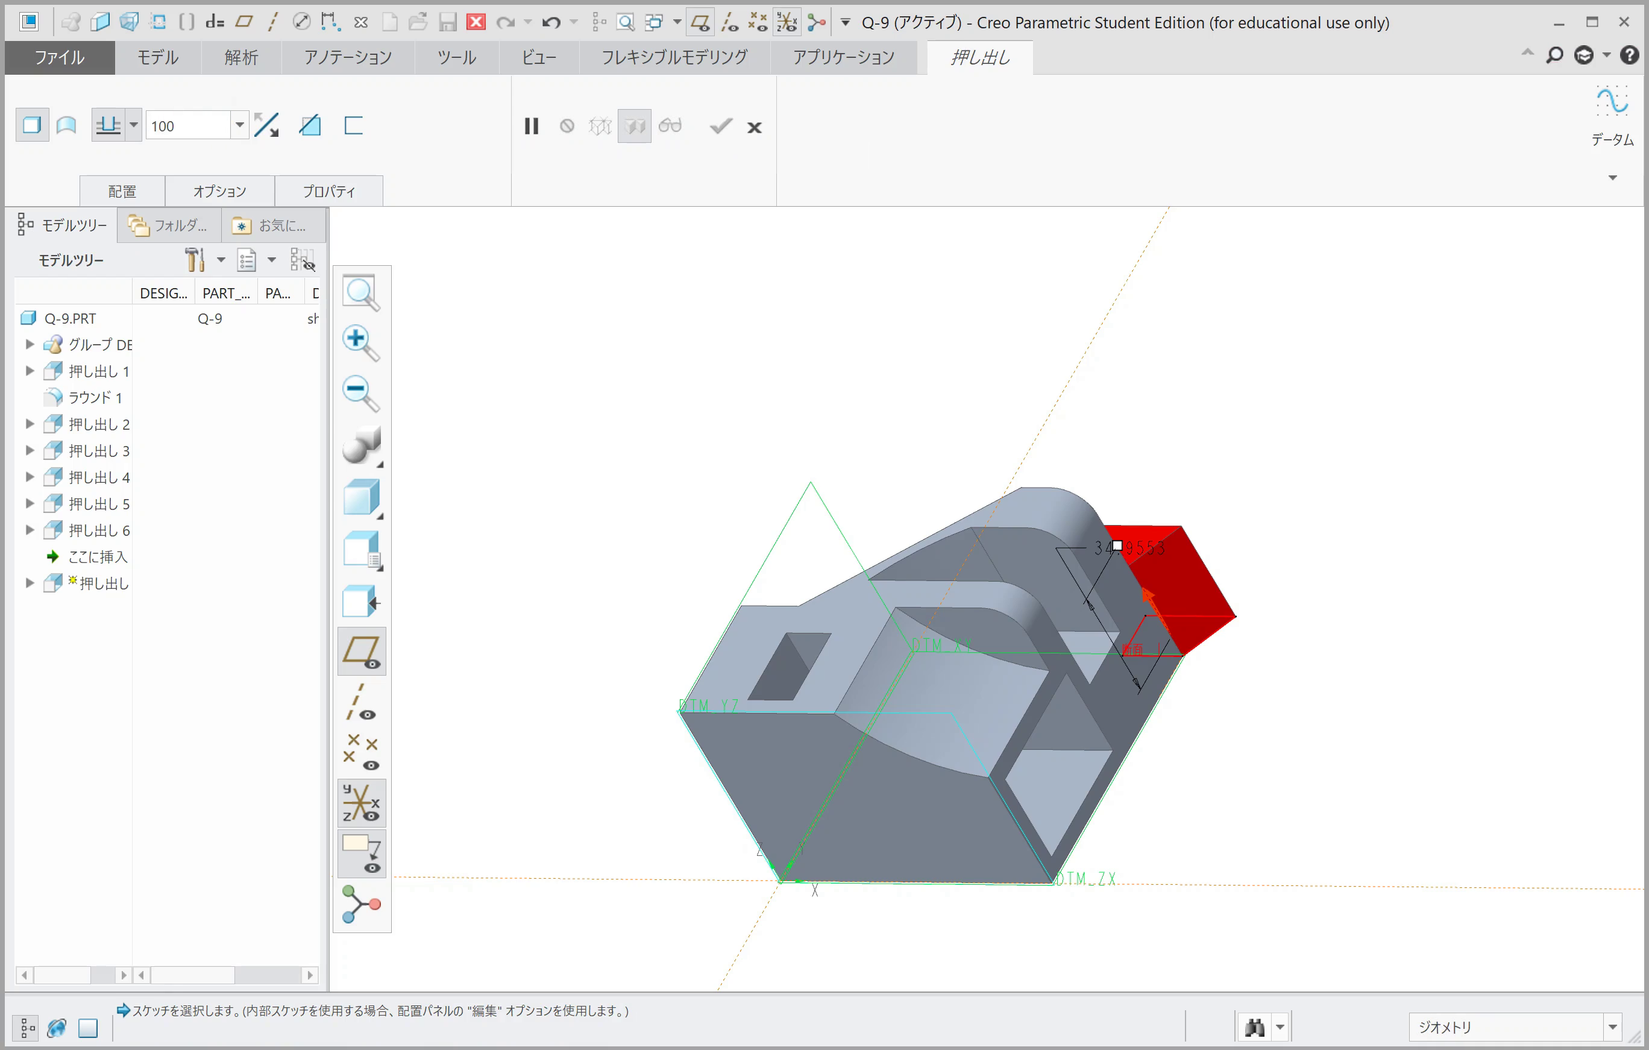
pyautogui.press('Return')
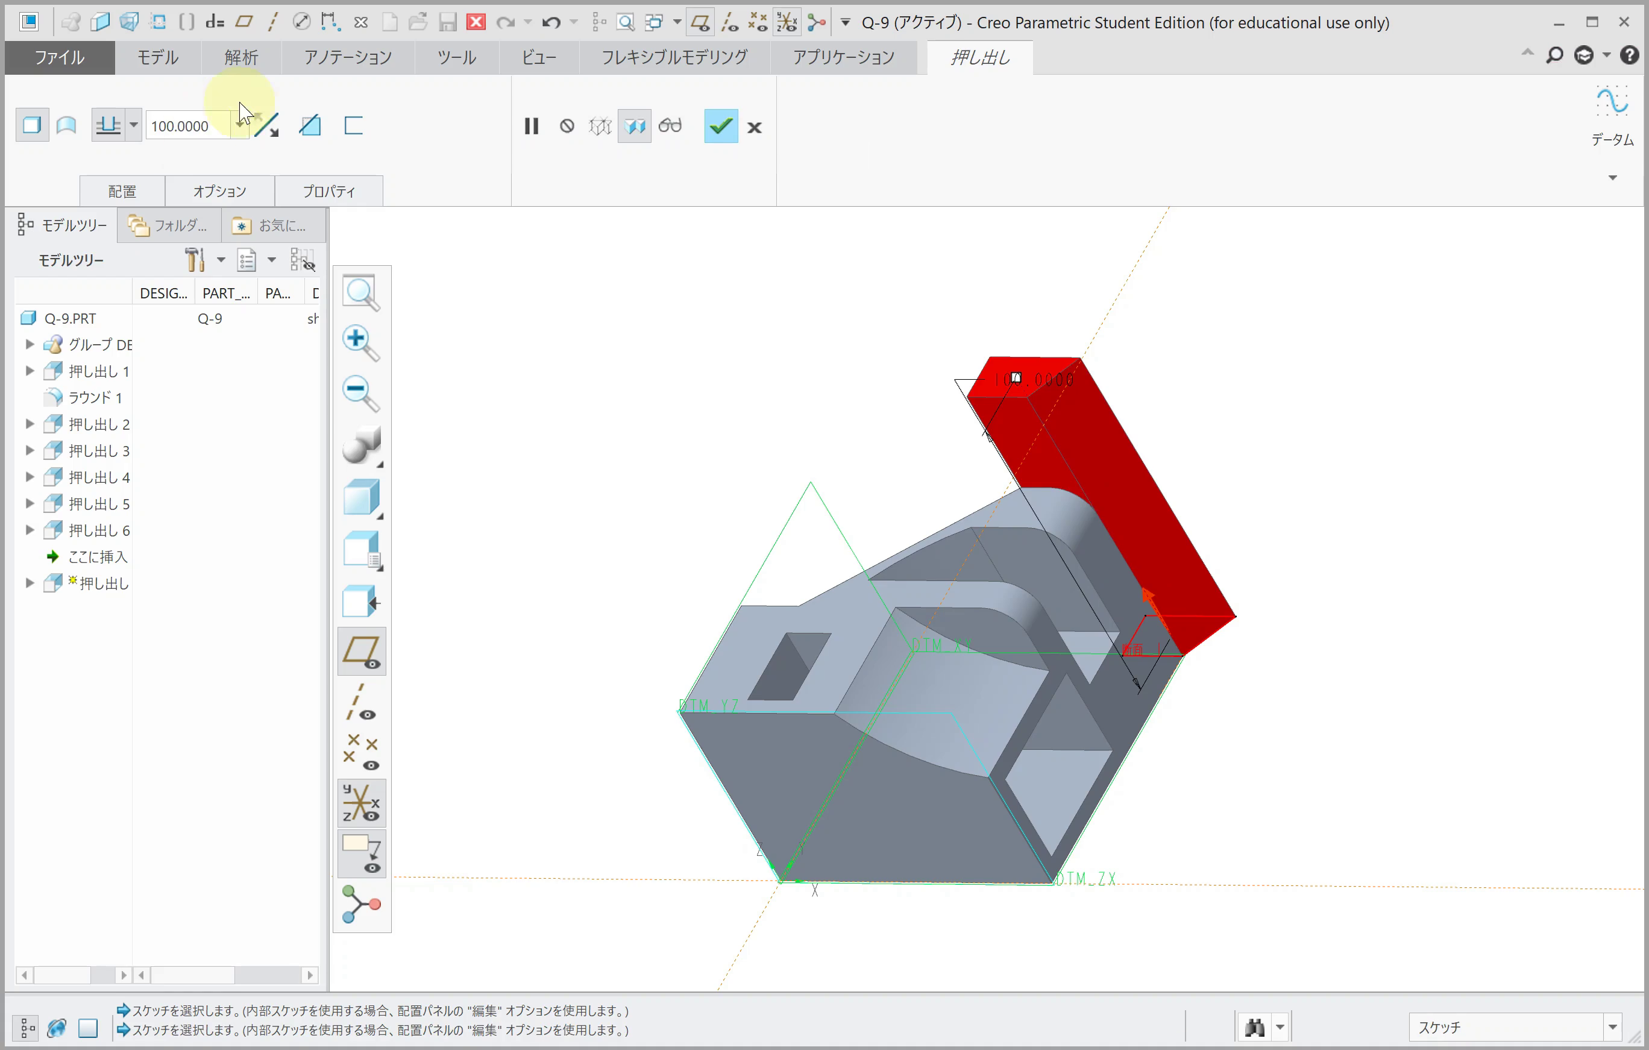
pyautogui.middleClick(588, 483)
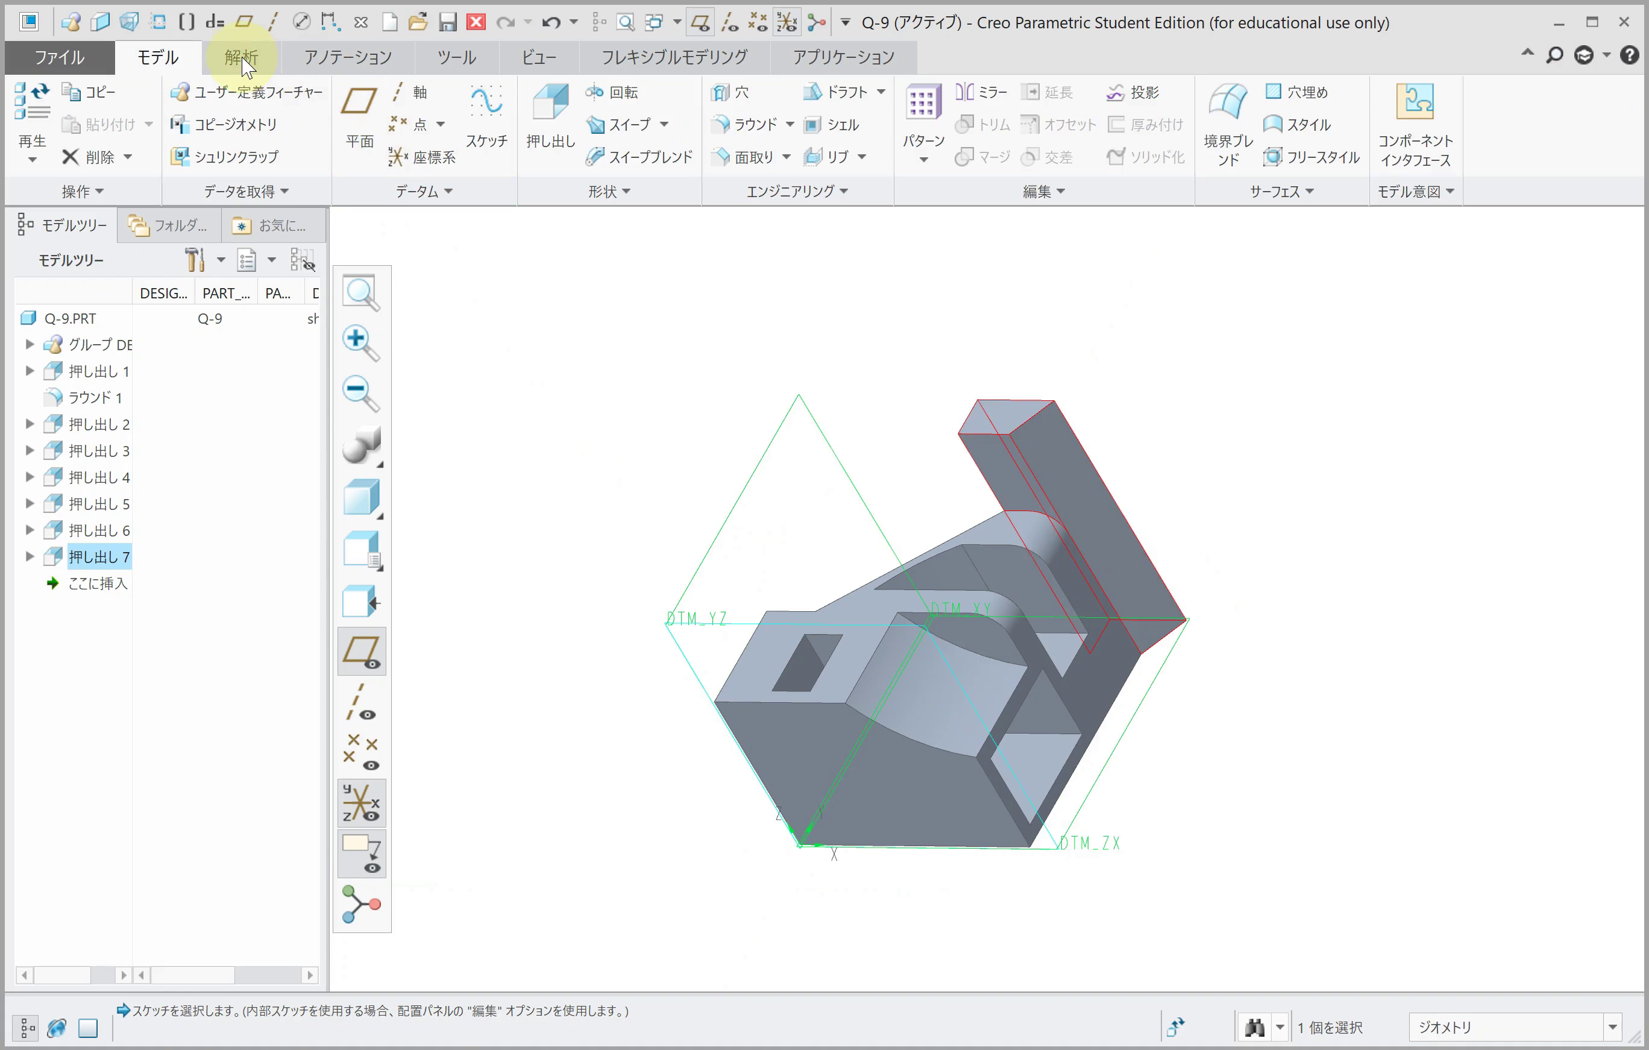
pyautogui.click(244, 66)
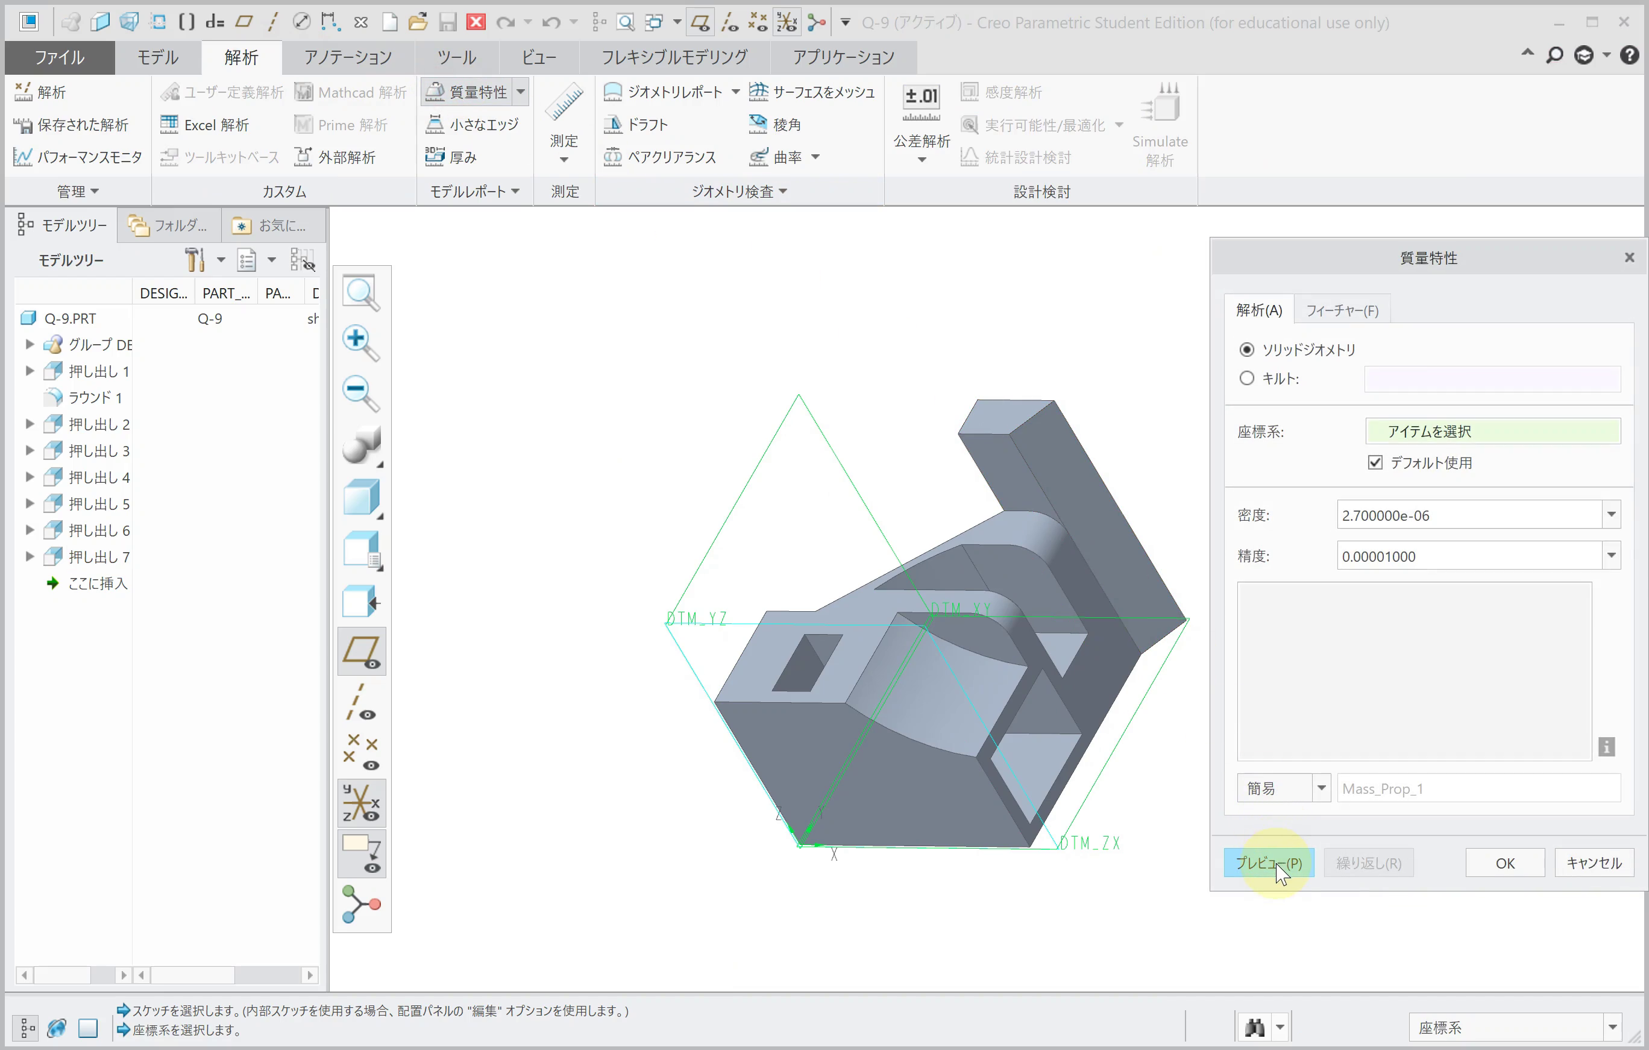
# Step: Calculate mass properties, reading volume 2.7896407e+05 mm³ and mass 0.7532 kg
pyautogui.click(1277, 863)
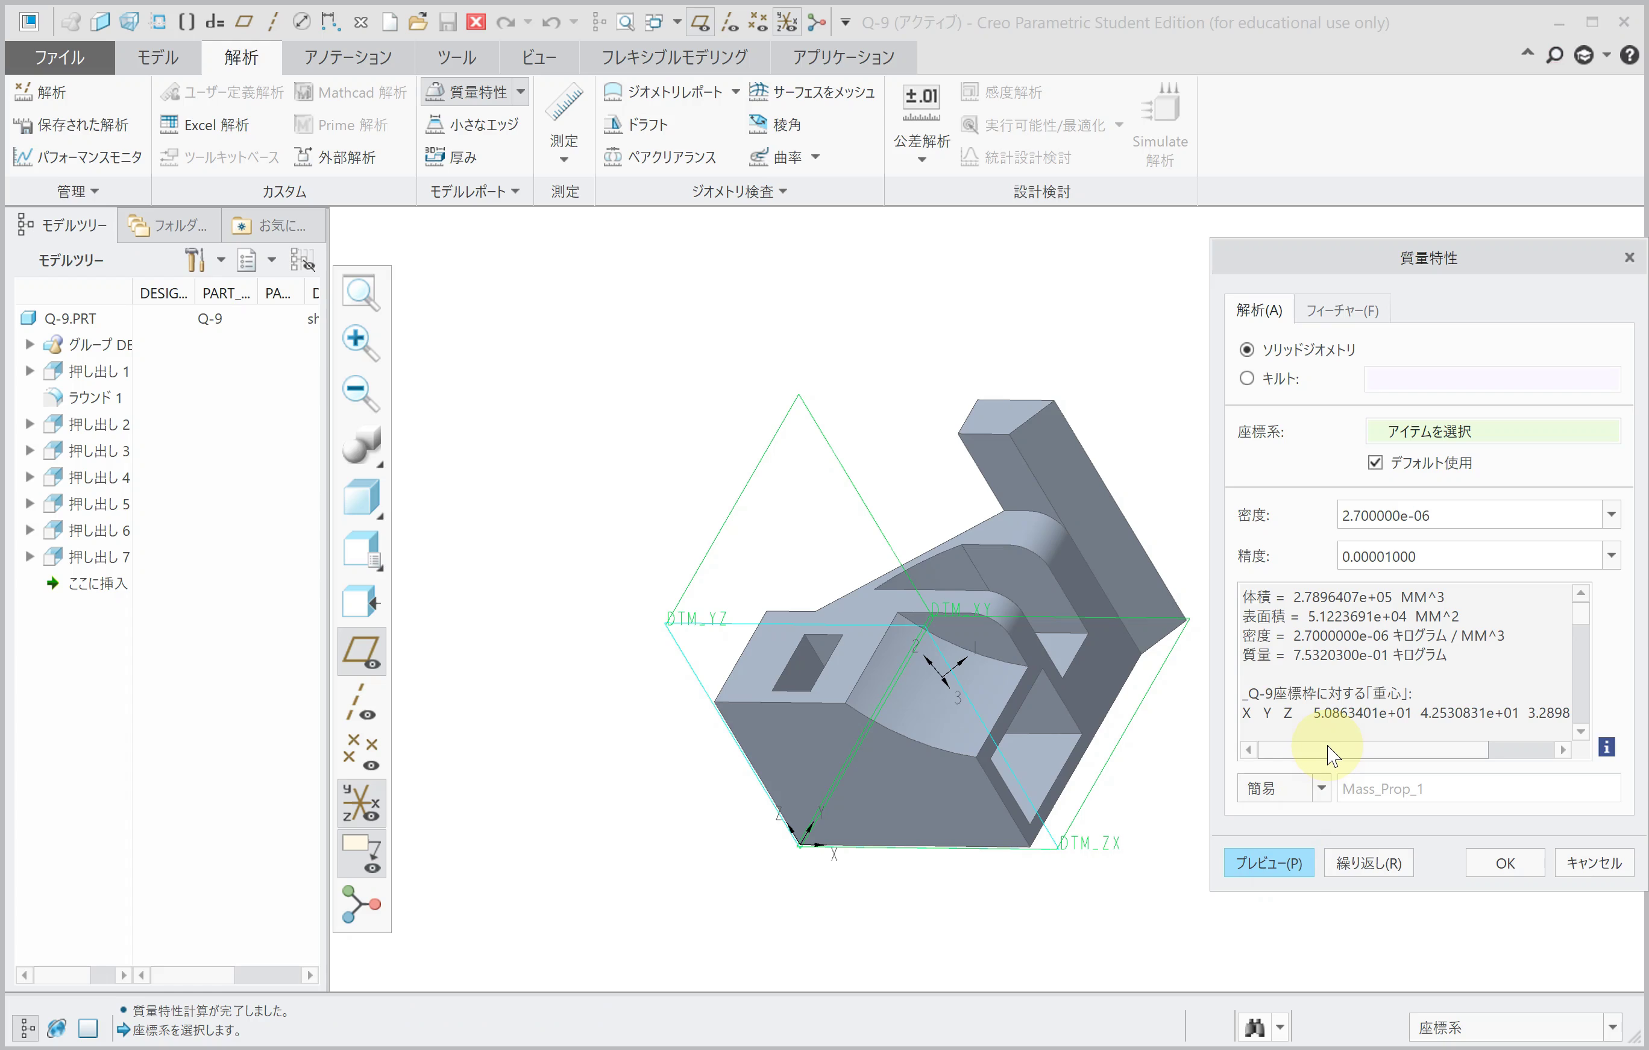
pyautogui.moveTo(1335, 754); pyautogui.dragTo(1404, 755)
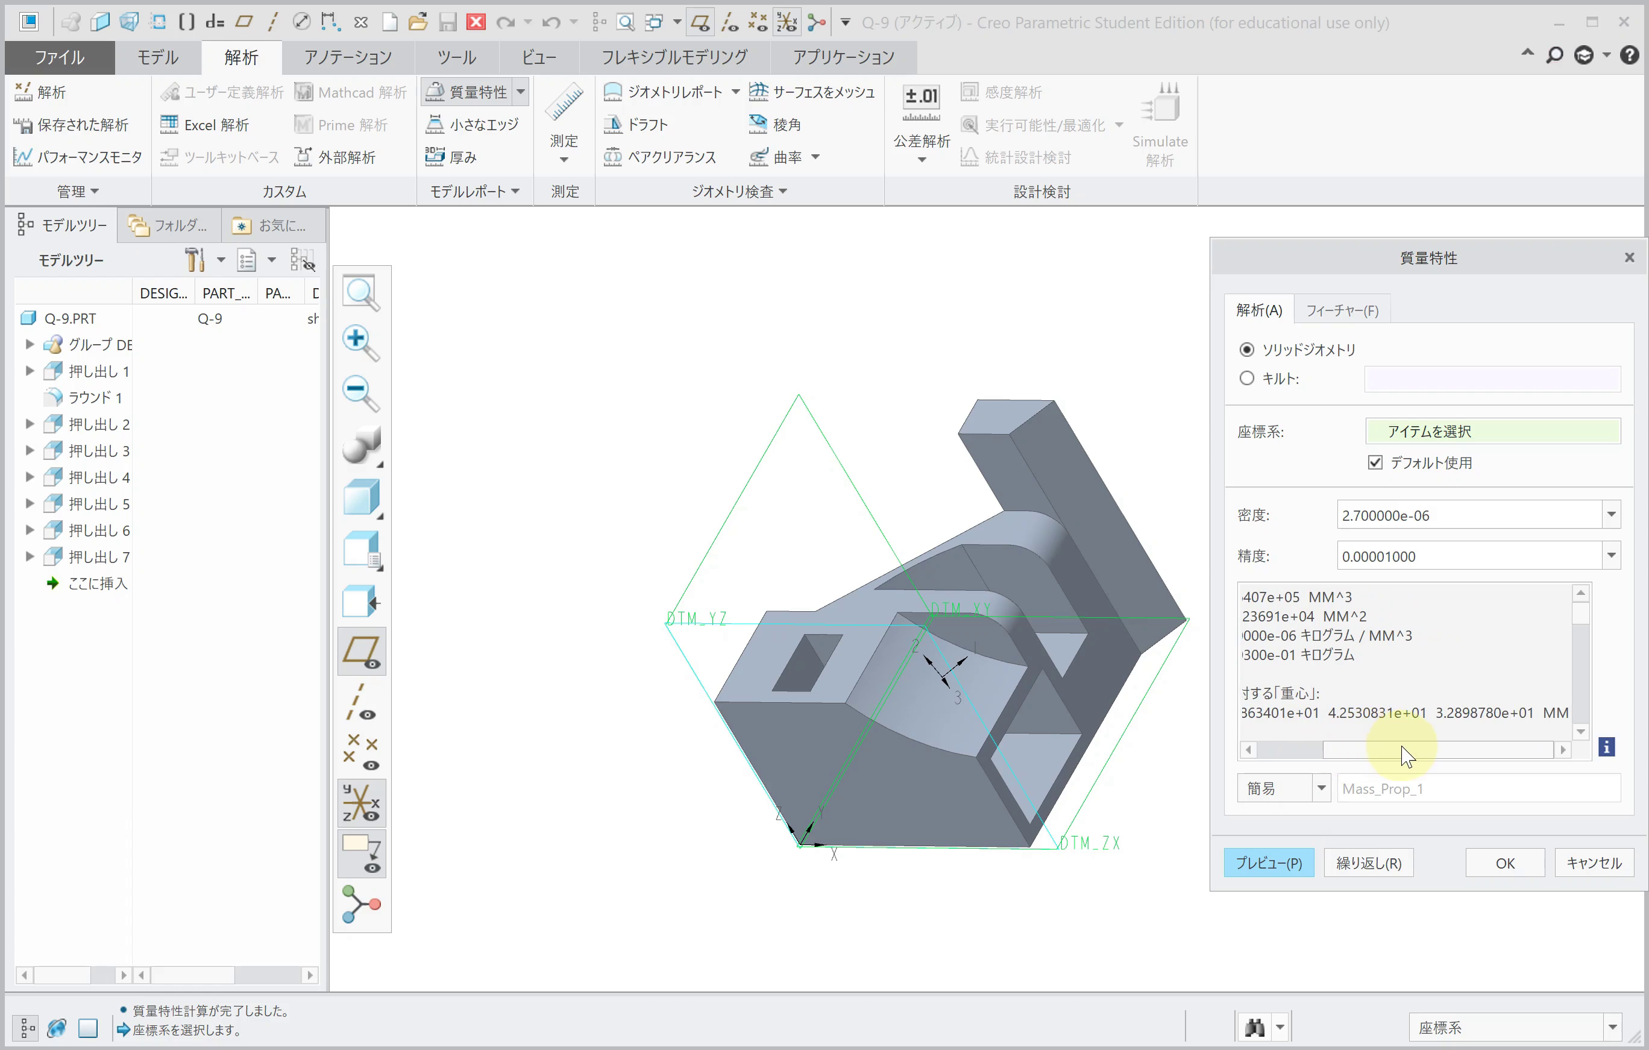
pyautogui.click(1501, 863)
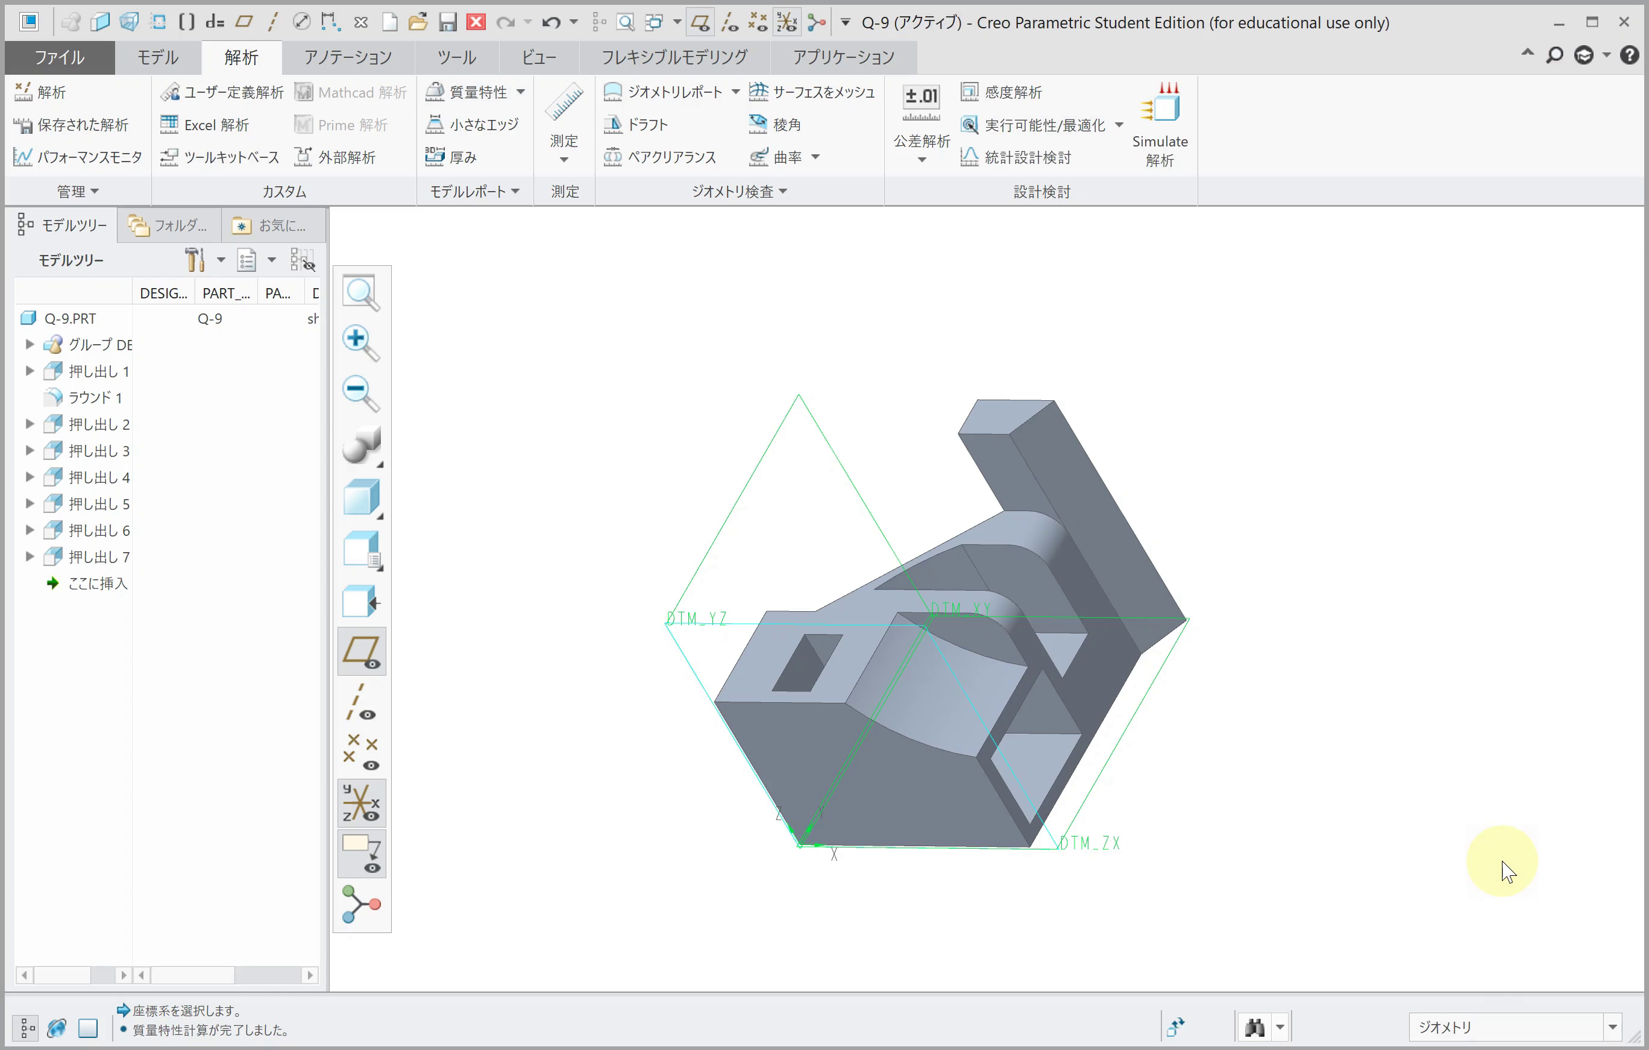
# Step: Save part Q-9 and create a new assembly named Q-10
pyautogui.hotkey('ctrl', 's')
pyautogui.press('Return')
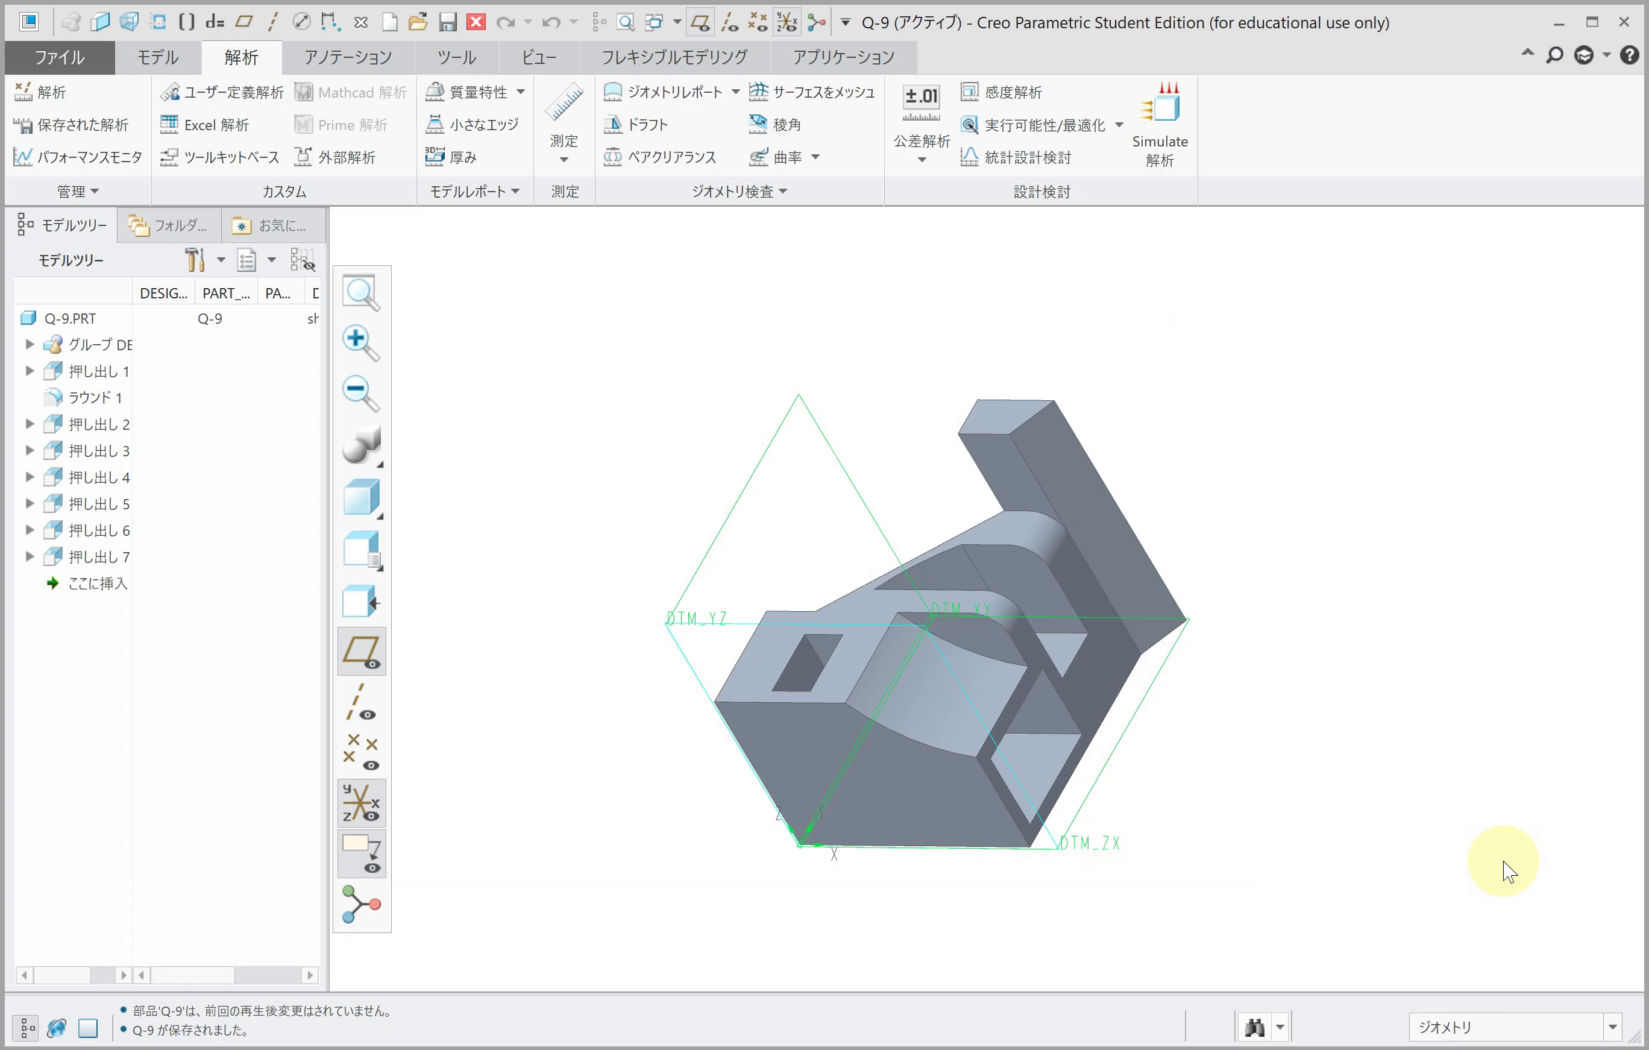
pyautogui.hotkey('ctrl', 'n')
pyautogui.write('q-10')
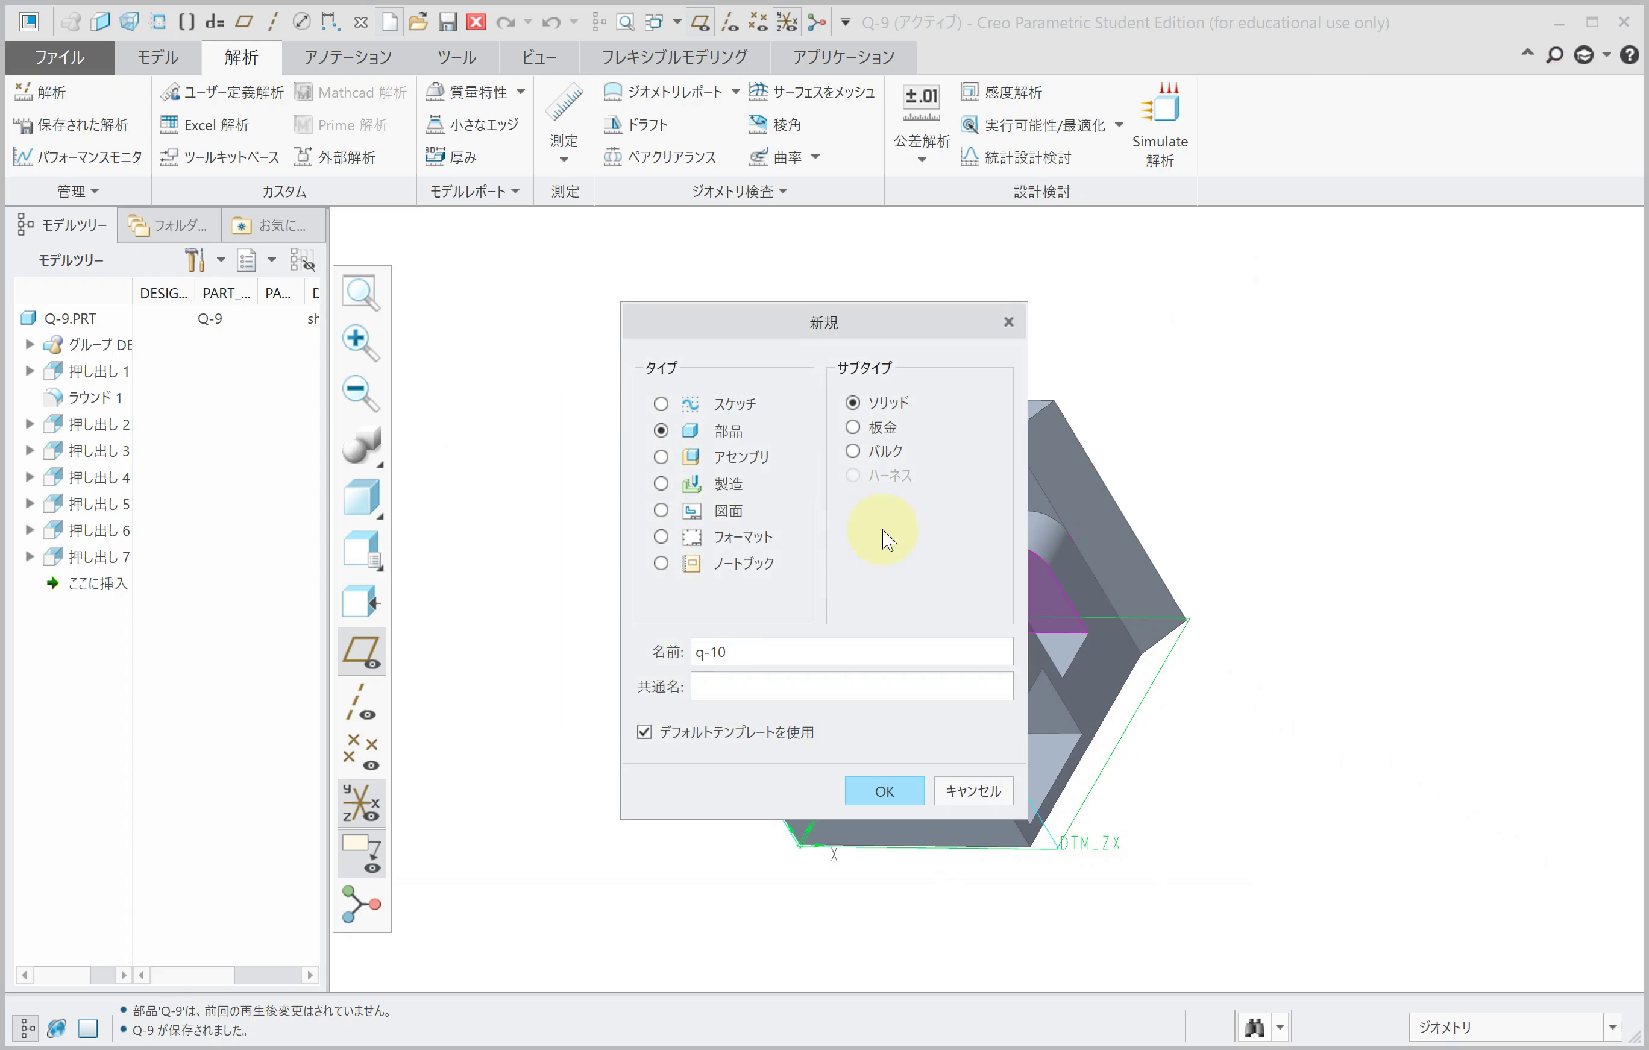
pyautogui.click(695, 457)
pyautogui.click(889, 790)
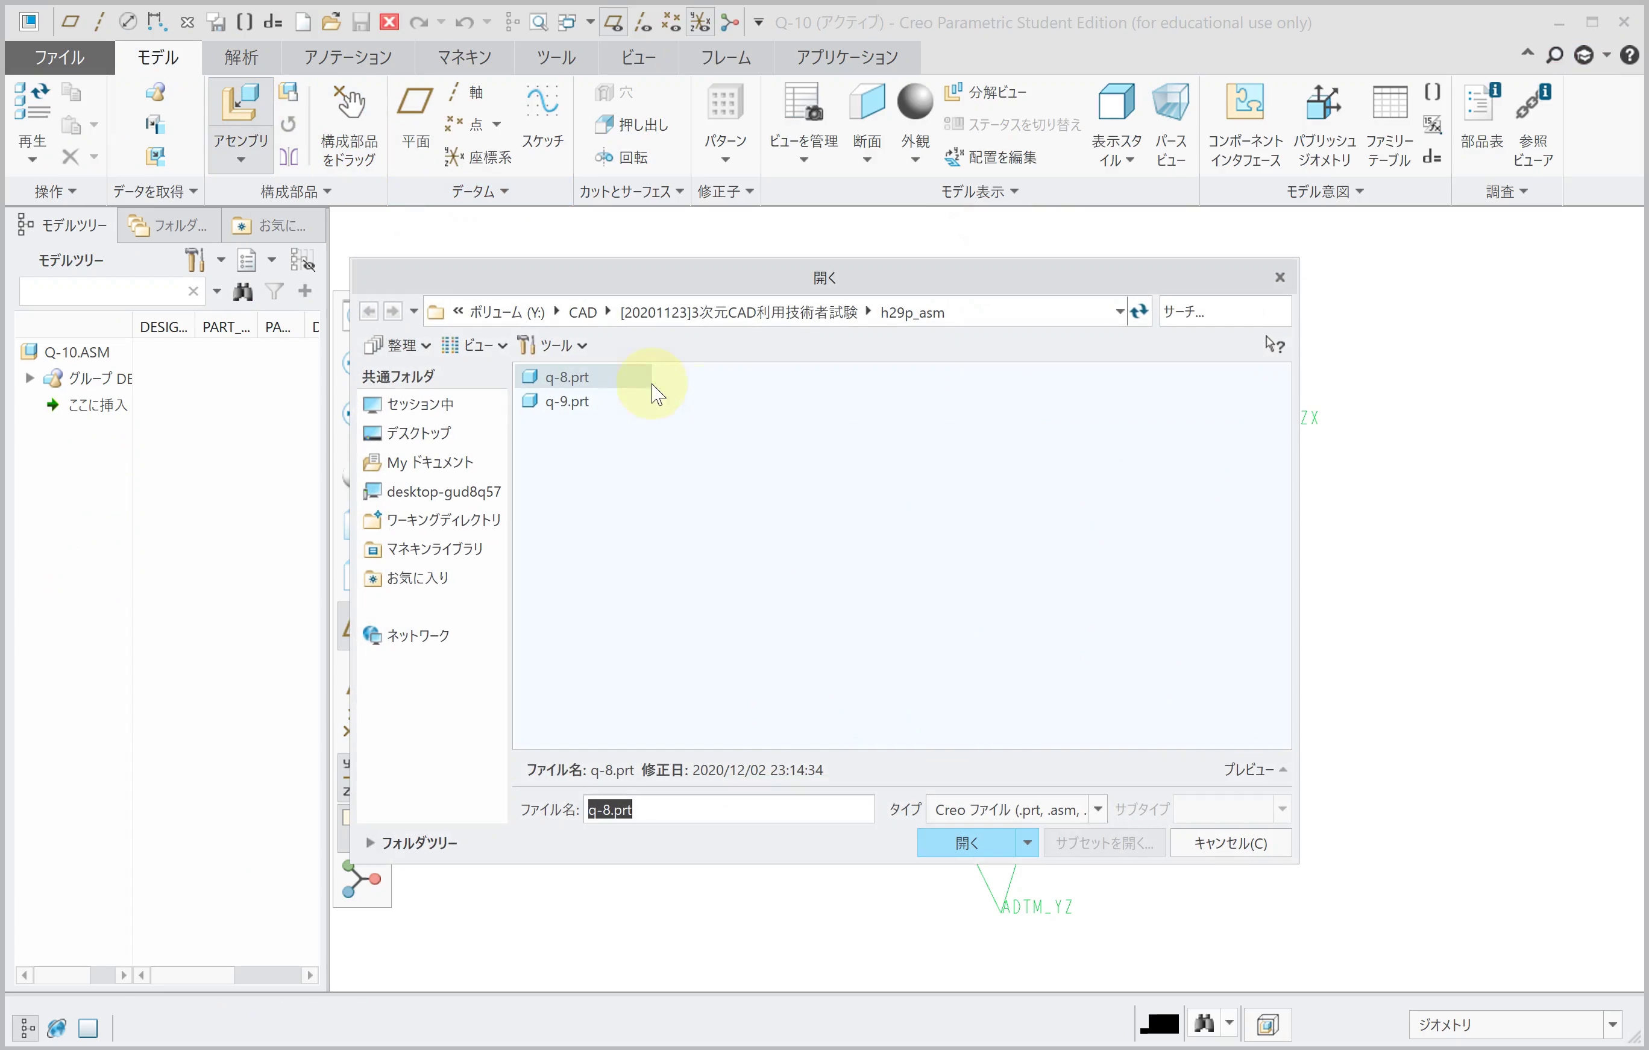
# Step: Insert part q-8.prt and fix it with the Default constraint
pyautogui.doubleClick(579, 379)
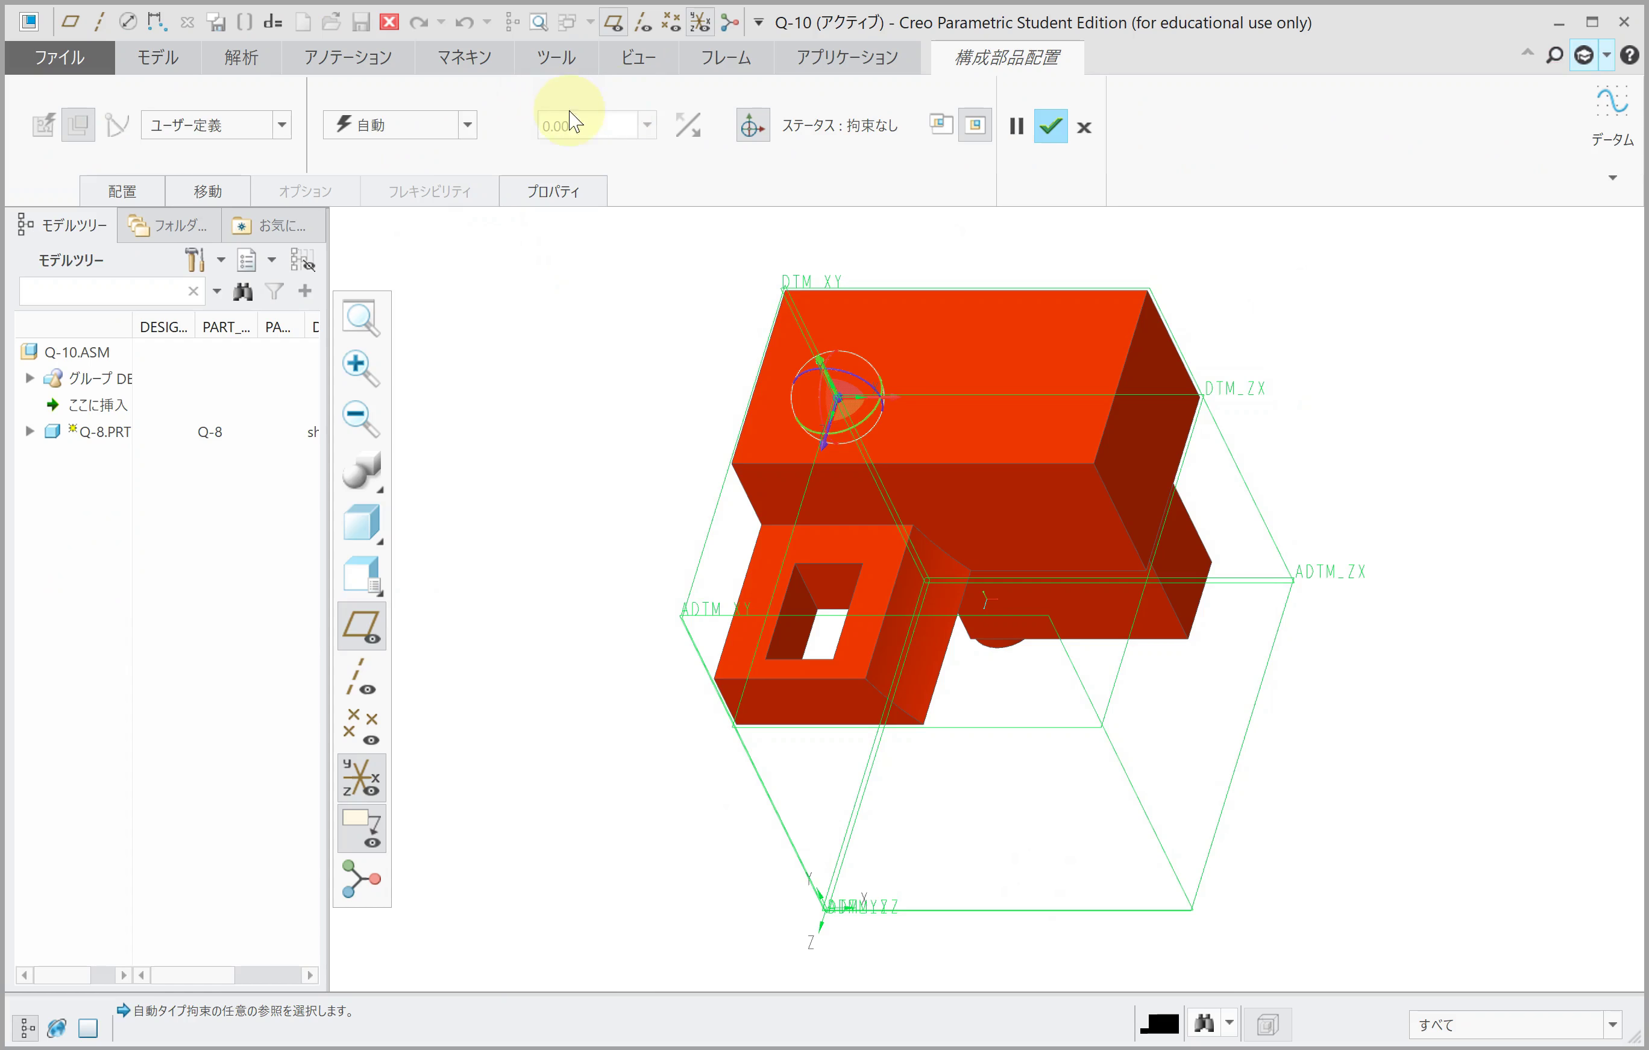
pyautogui.click(388, 124)
pyautogui.click(394, 361)
pyautogui.middleClick(510, 307)
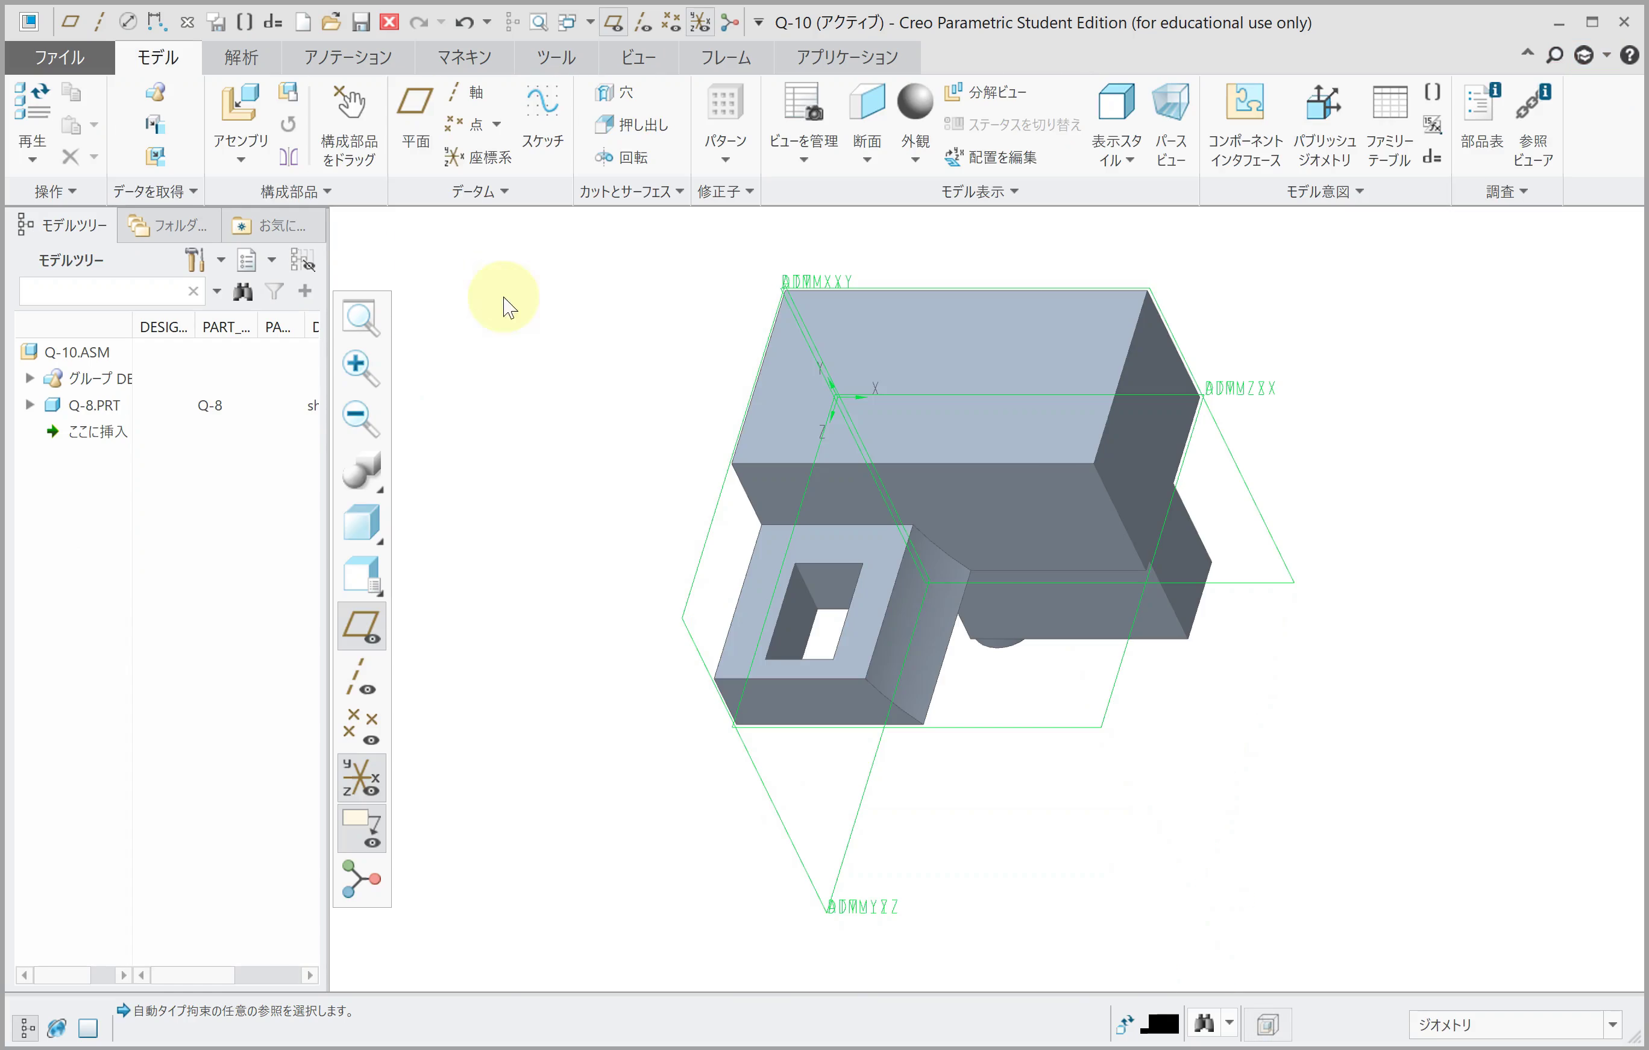
# Step: Bring part q-9.prt into the Q-10 assembly
pyautogui.click(260, 123)
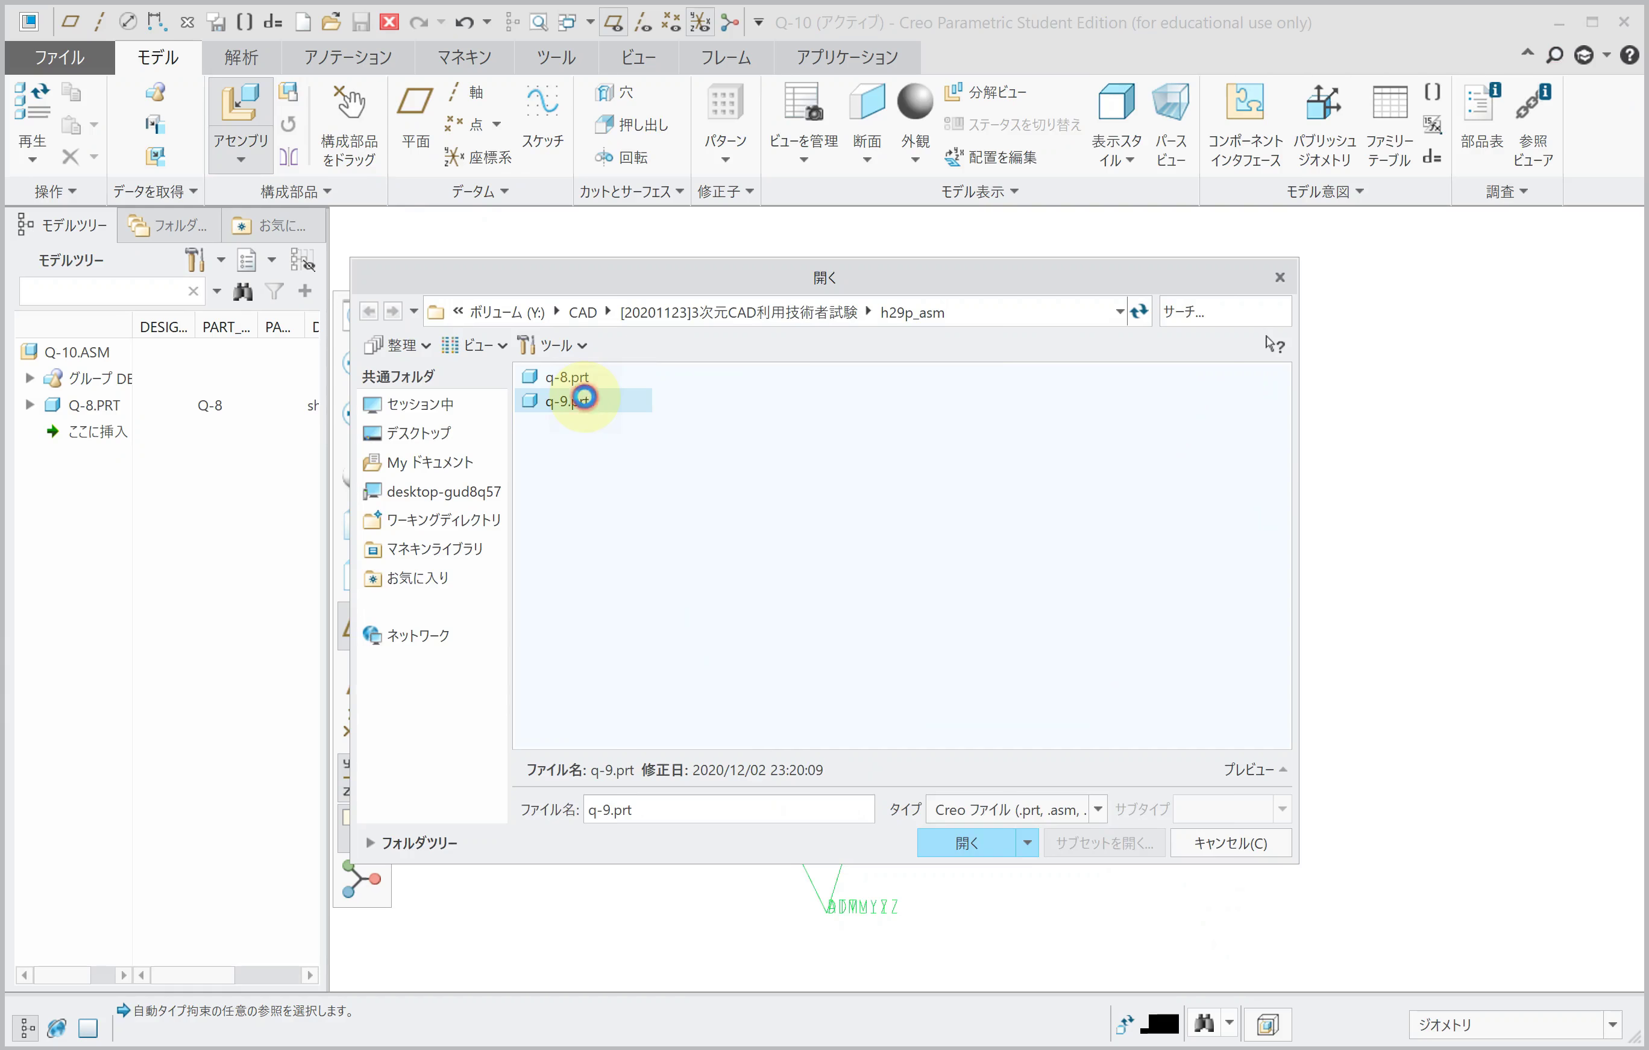
pyautogui.doubleClick(593, 399)
pyautogui.moveTo(788, 572)
pyautogui.mouseDown(button='middle')
pyautogui.moveTo(801, 370)
pyautogui.moveTo(765, 361)
pyautogui.moveTo(758, 412)
pyautogui.moveTo(783, 427)
pyautogui.moveTo(662, 589)
pyautogui.moveTo(597, 633)
pyautogui.moveTo(745, 522)
pyautogui.moveTo(816, 320)
pyautogui.moveTo(760, 405)
pyautogui.mouseUp(button='middle')
pyautogui.moveTo(960, 563)
pyautogui.mouseDown(button='middle')
pyautogui.moveTo(1015, 416)
pyautogui.moveTo(1049, 423)
pyautogui.moveTo(978, 564)
pyautogui.moveTo(987, 597)
pyautogui.moveTo(969, 479)
pyautogui.moveTo(976, 431)
pyautogui.moveTo(1001, 443)
pyautogui.mouseUp(button='middle')
pyautogui.scroll(-3, 901, 561)
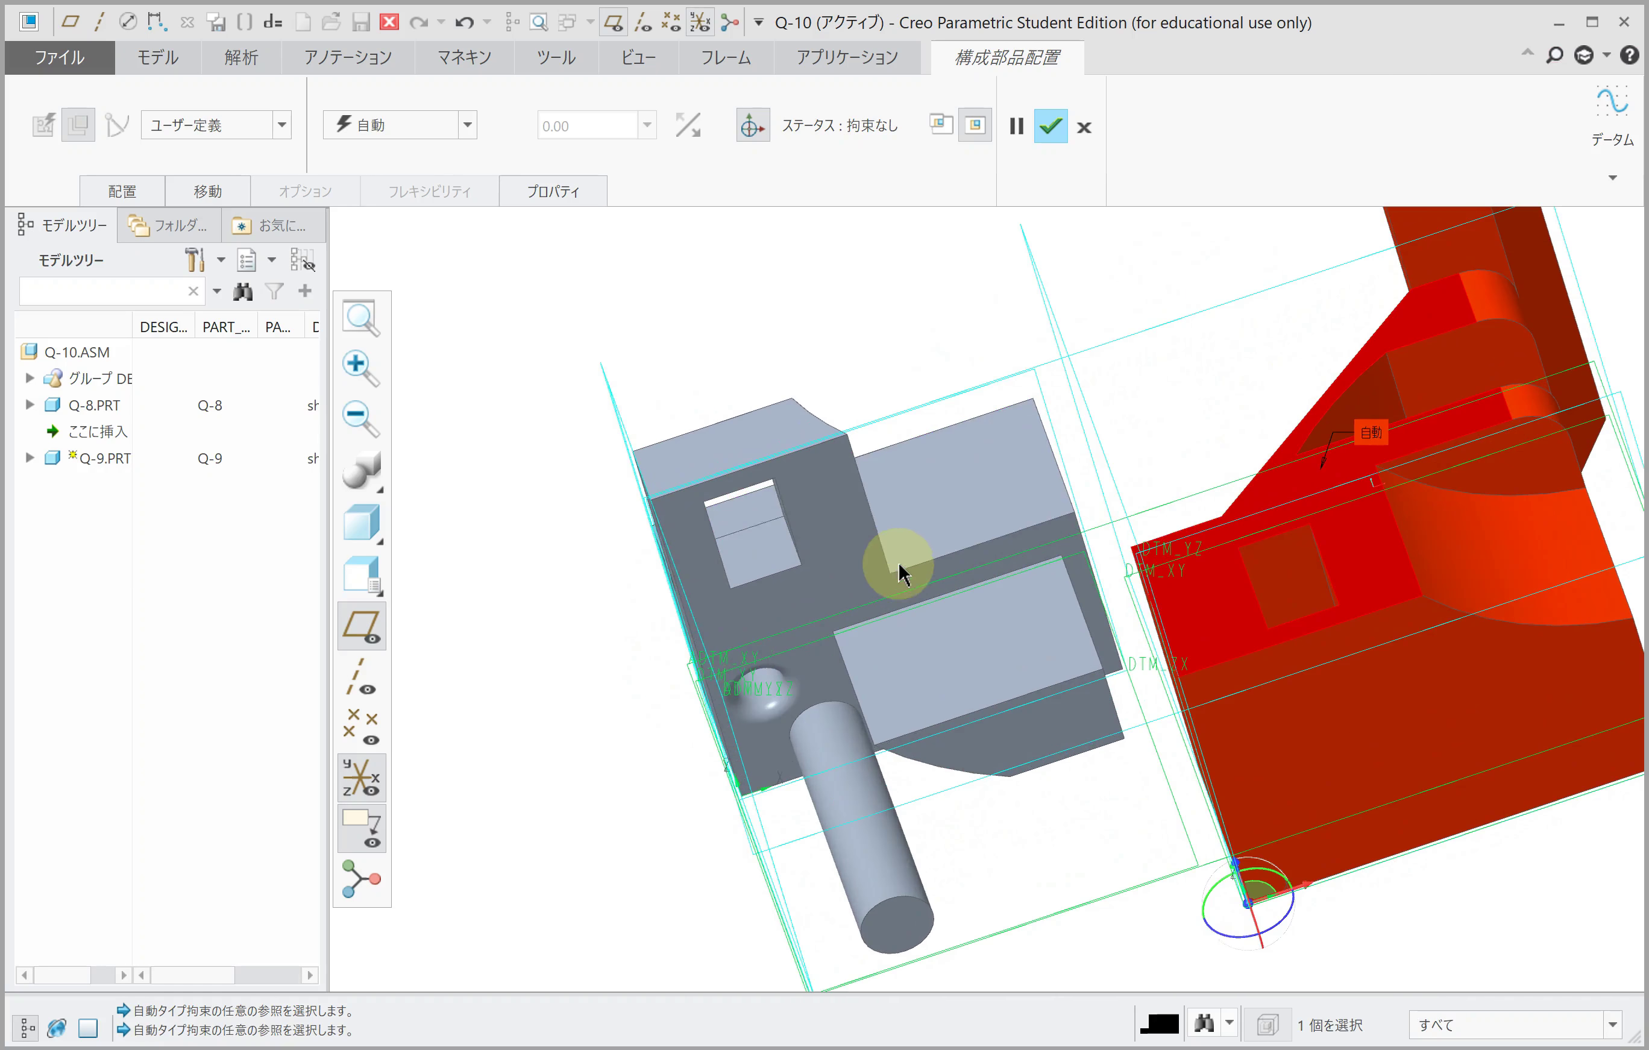
# Step: Add two Coincident face constraints between Q-9 and Q-8
pyautogui.click(853, 553)
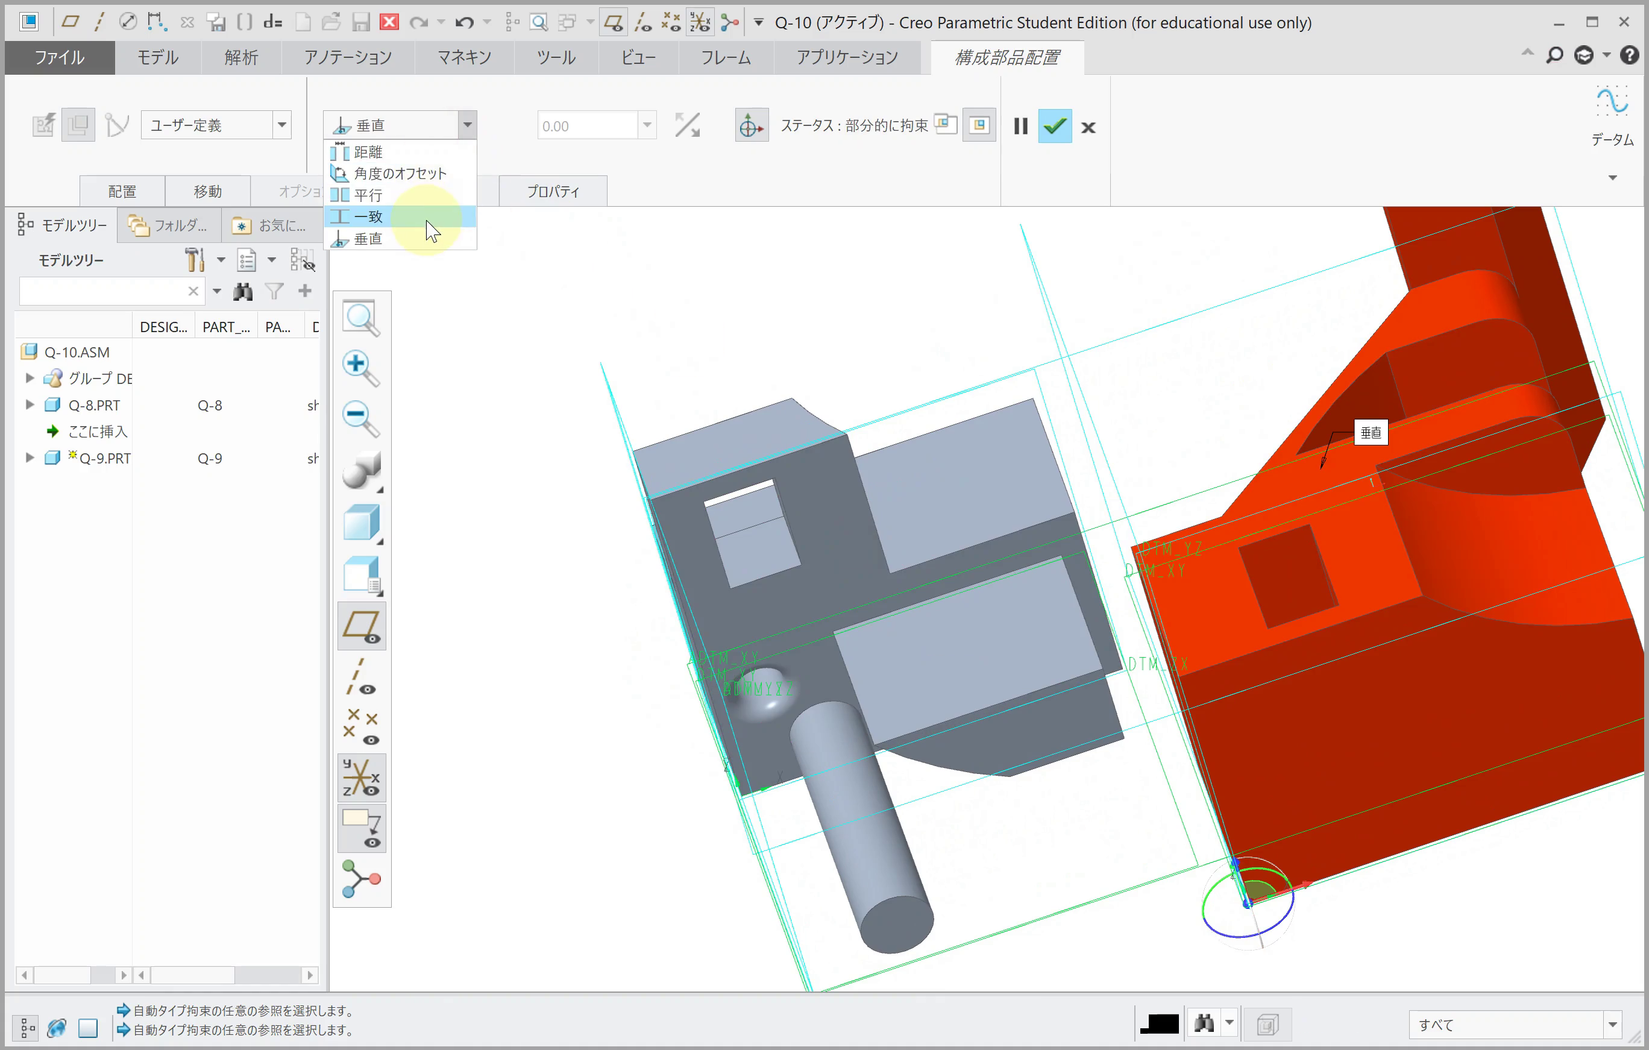
pyautogui.click(427, 216)
pyautogui.moveTo(652, 350)
pyautogui.mouseDown(button='middle')
pyautogui.moveTo(681, 424)
pyautogui.moveTo(821, 569)
pyautogui.moveTo(858, 581)
pyautogui.moveTo(861, 542)
pyautogui.moveTo(890, 512)
pyautogui.mouseUp(button='middle')
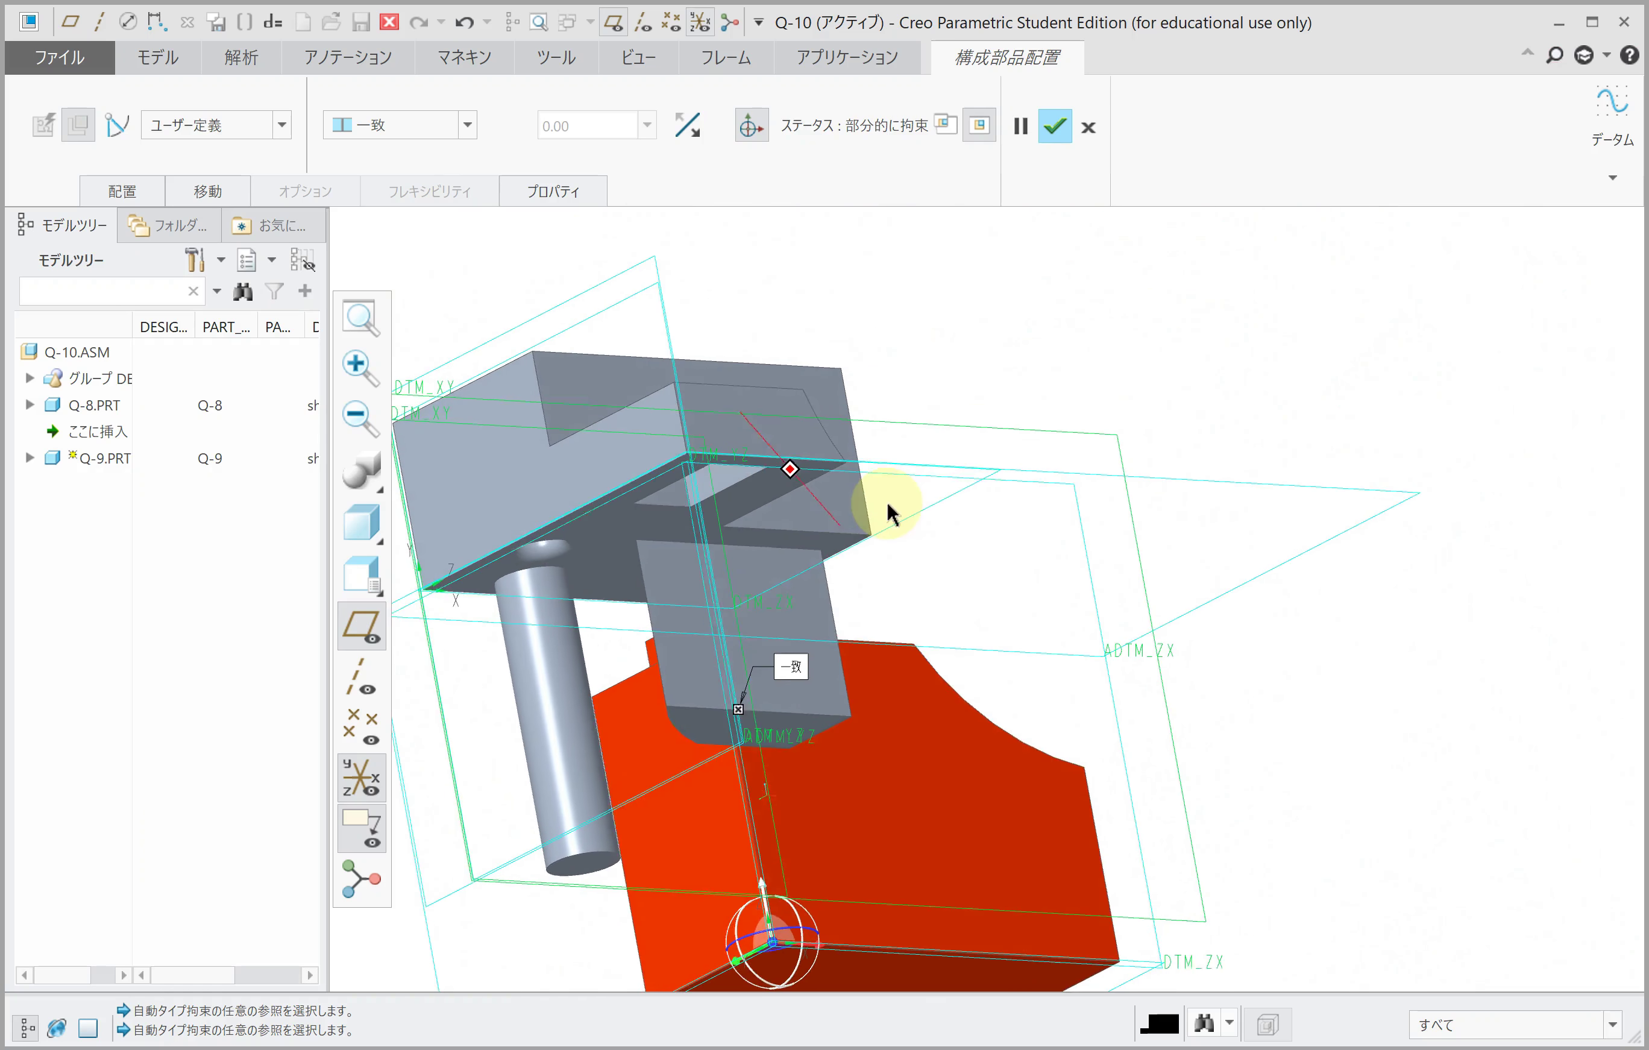
pyautogui.click(722, 817)
pyautogui.click(574, 482)
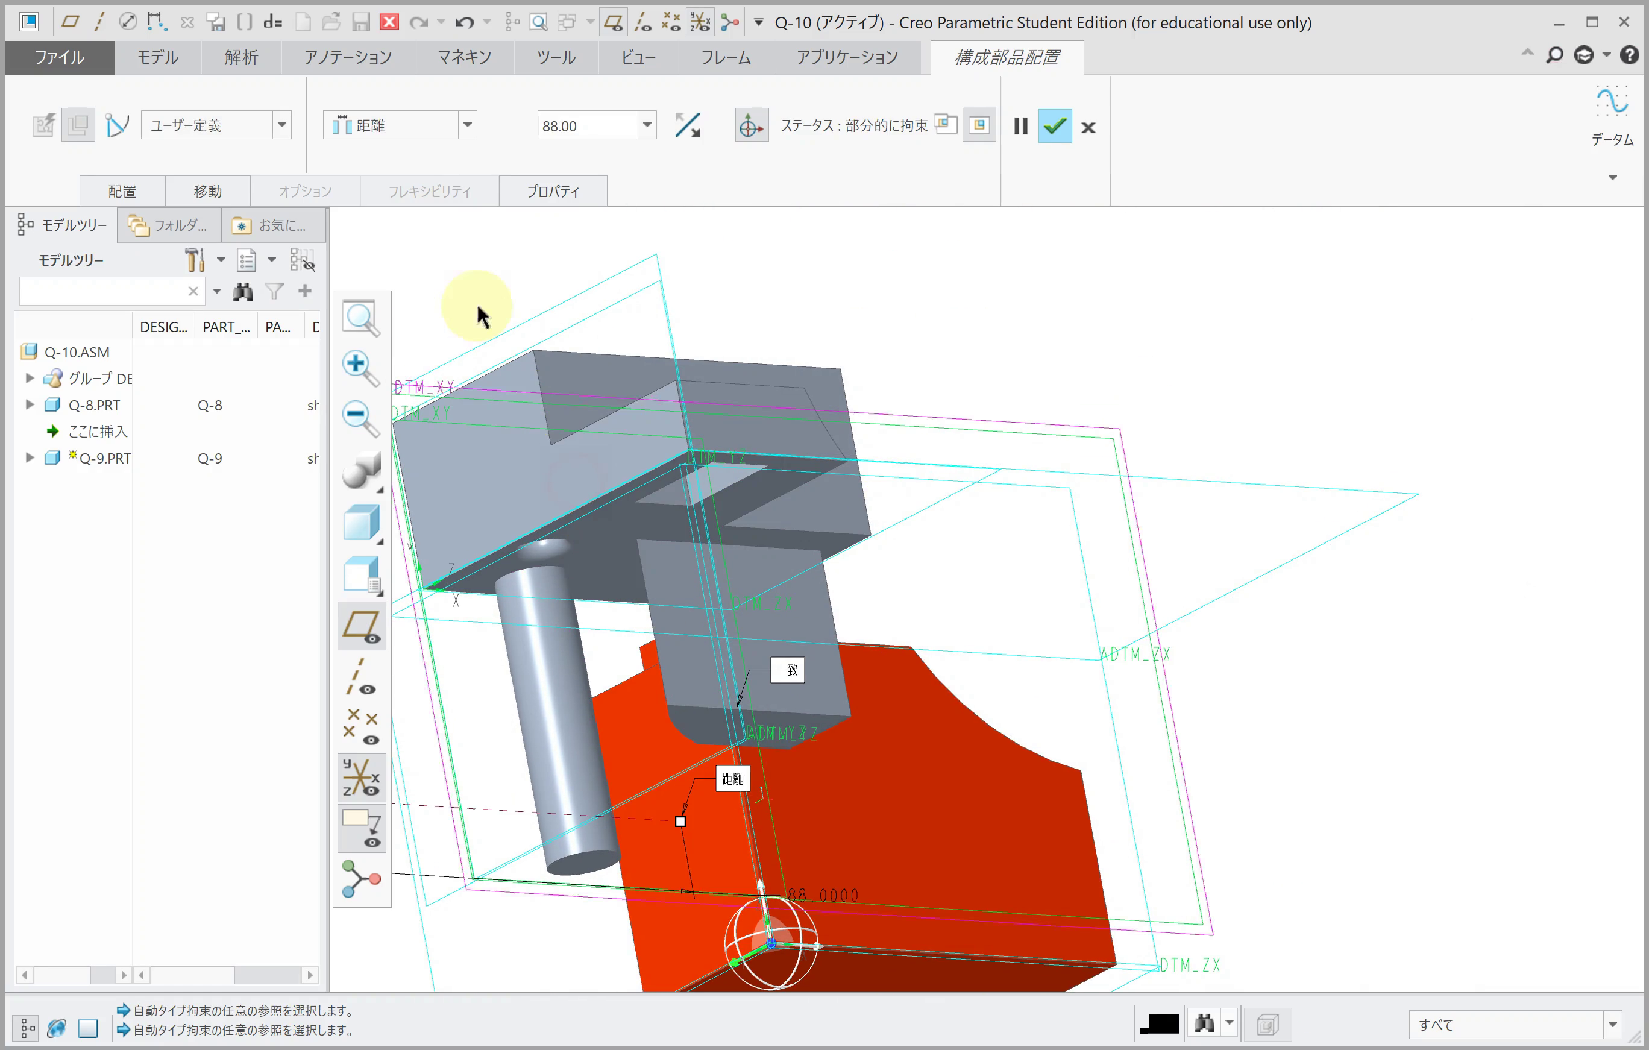
pyautogui.click(388, 130)
pyautogui.click(412, 213)
pyautogui.moveTo(685, 478)
pyautogui.mouseDown(button='middle')
pyautogui.moveTo(964, 434)
pyautogui.moveTo(1037, 526)
pyautogui.moveTo(902, 302)
pyautogui.moveTo(1042, 583)
pyautogui.moveTo(950, 496)
pyautogui.moveTo(992, 563)
pyautogui.moveTo(1012, 655)
pyautogui.moveTo(1045, 673)
pyautogui.moveTo(983, 663)
pyautogui.moveTo(987, 681)
pyautogui.mouseUp(button='middle')
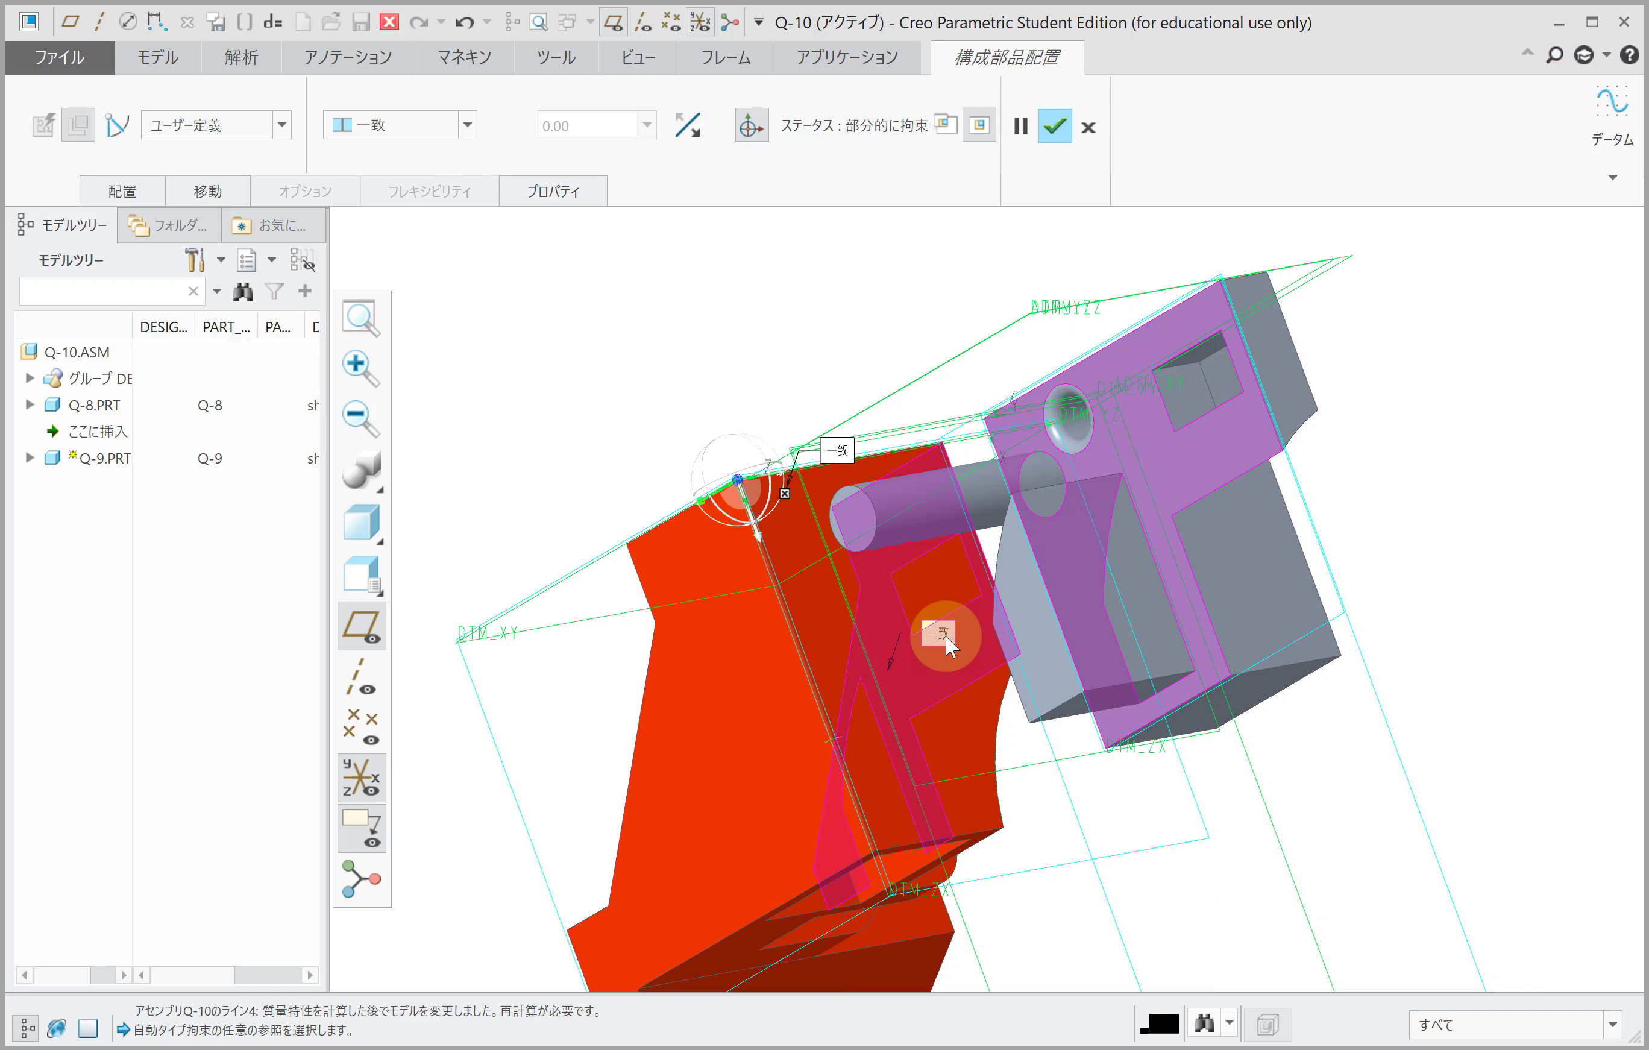
pyautogui.click(927, 632)
# Step: Make the third face pair between Q-9 and Q-8 Coincident
pyautogui.click(1240, 409)
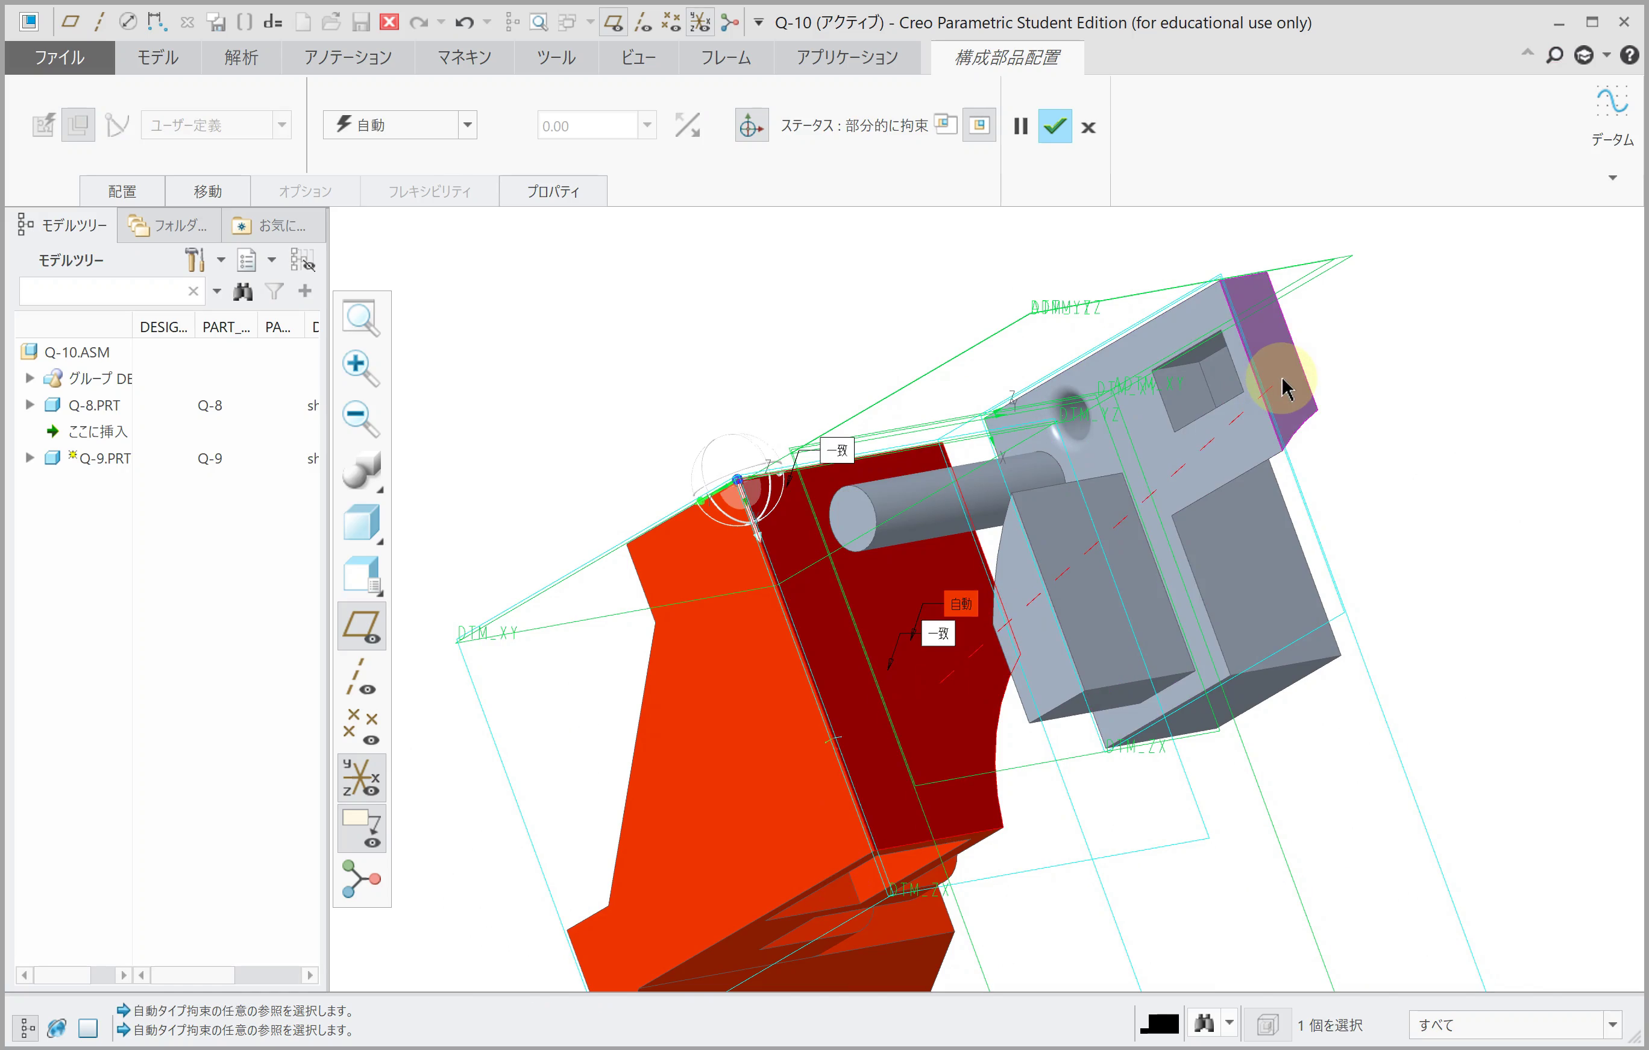
pyautogui.click(372, 129)
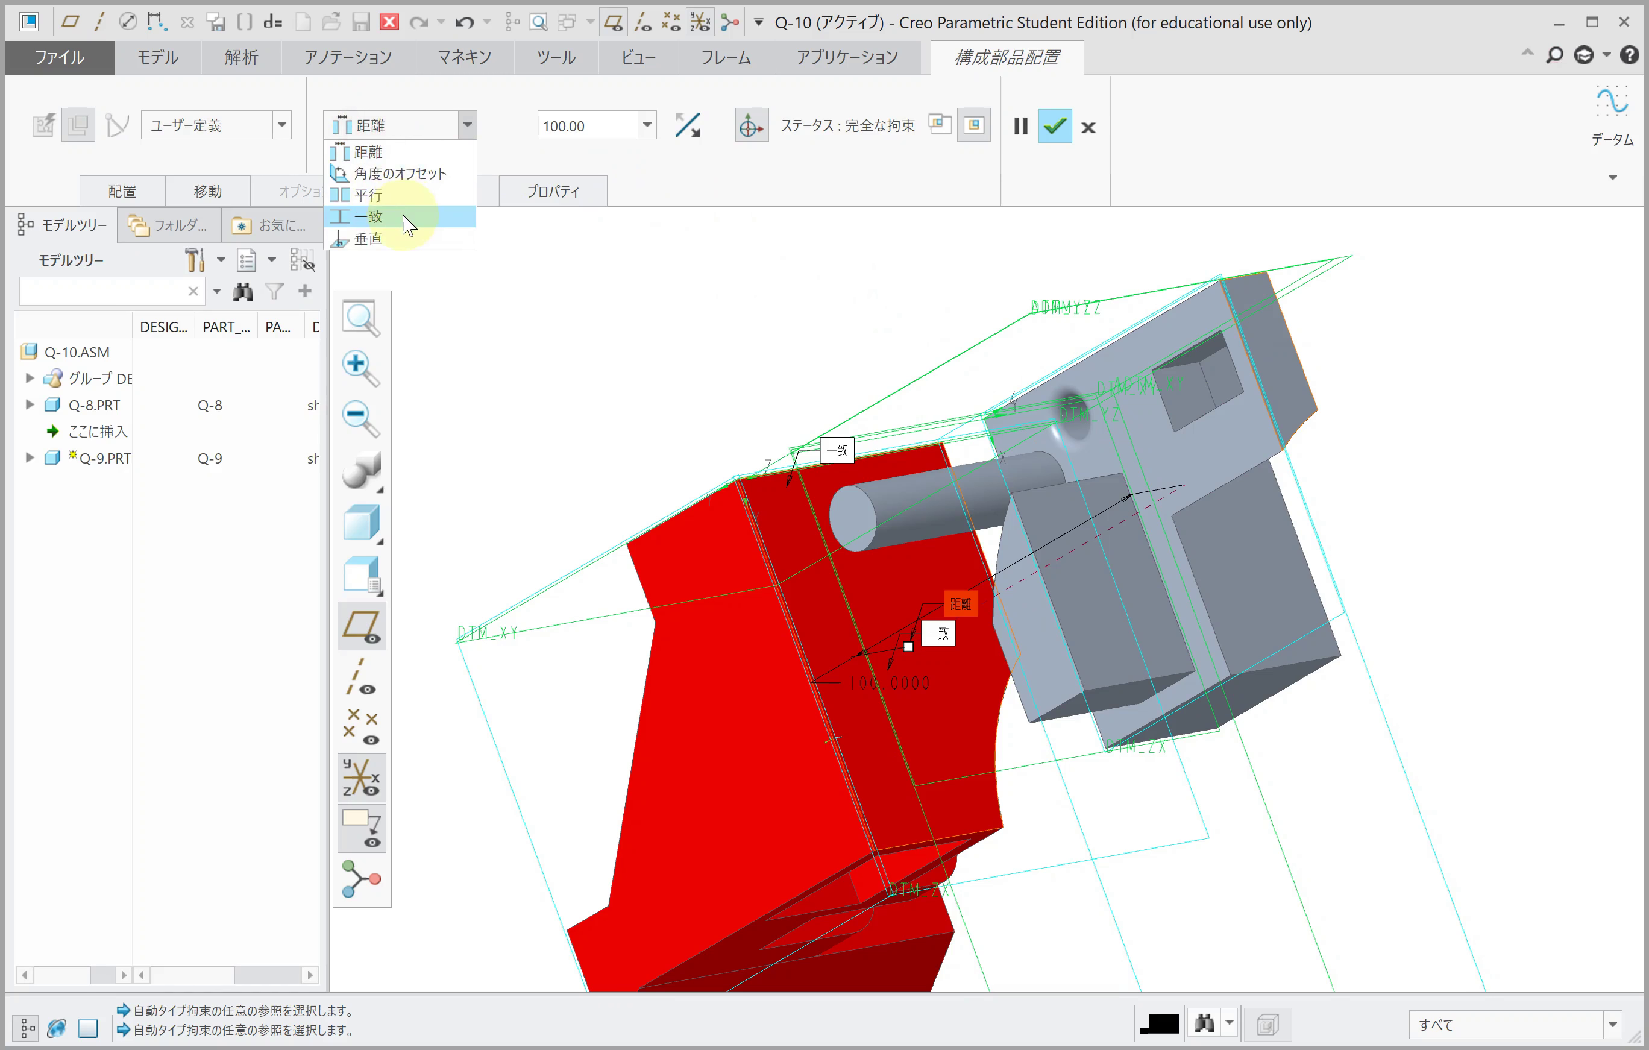
pyautogui.click(412, 213)
pyautogui.moveTo(900, 478)
pyautogui.mouseDown(button='middle')
pyautogui.moveTo(920, 489)
pyautogui.moveTo(929, 545)
pyautogui.moveTo(898, 563)
pyautogui.moveTo(945, 618)
pyautogui.moveTo(1064, 599)
pyautogui.moveTo(1097, 644)
pyautogui.moveTo(1104, 415)
pyautogui.moveTo(1152, 394)
pyautogui.mouseUp(button='middle')
pyautogui.scroll(-2, 736, 650)
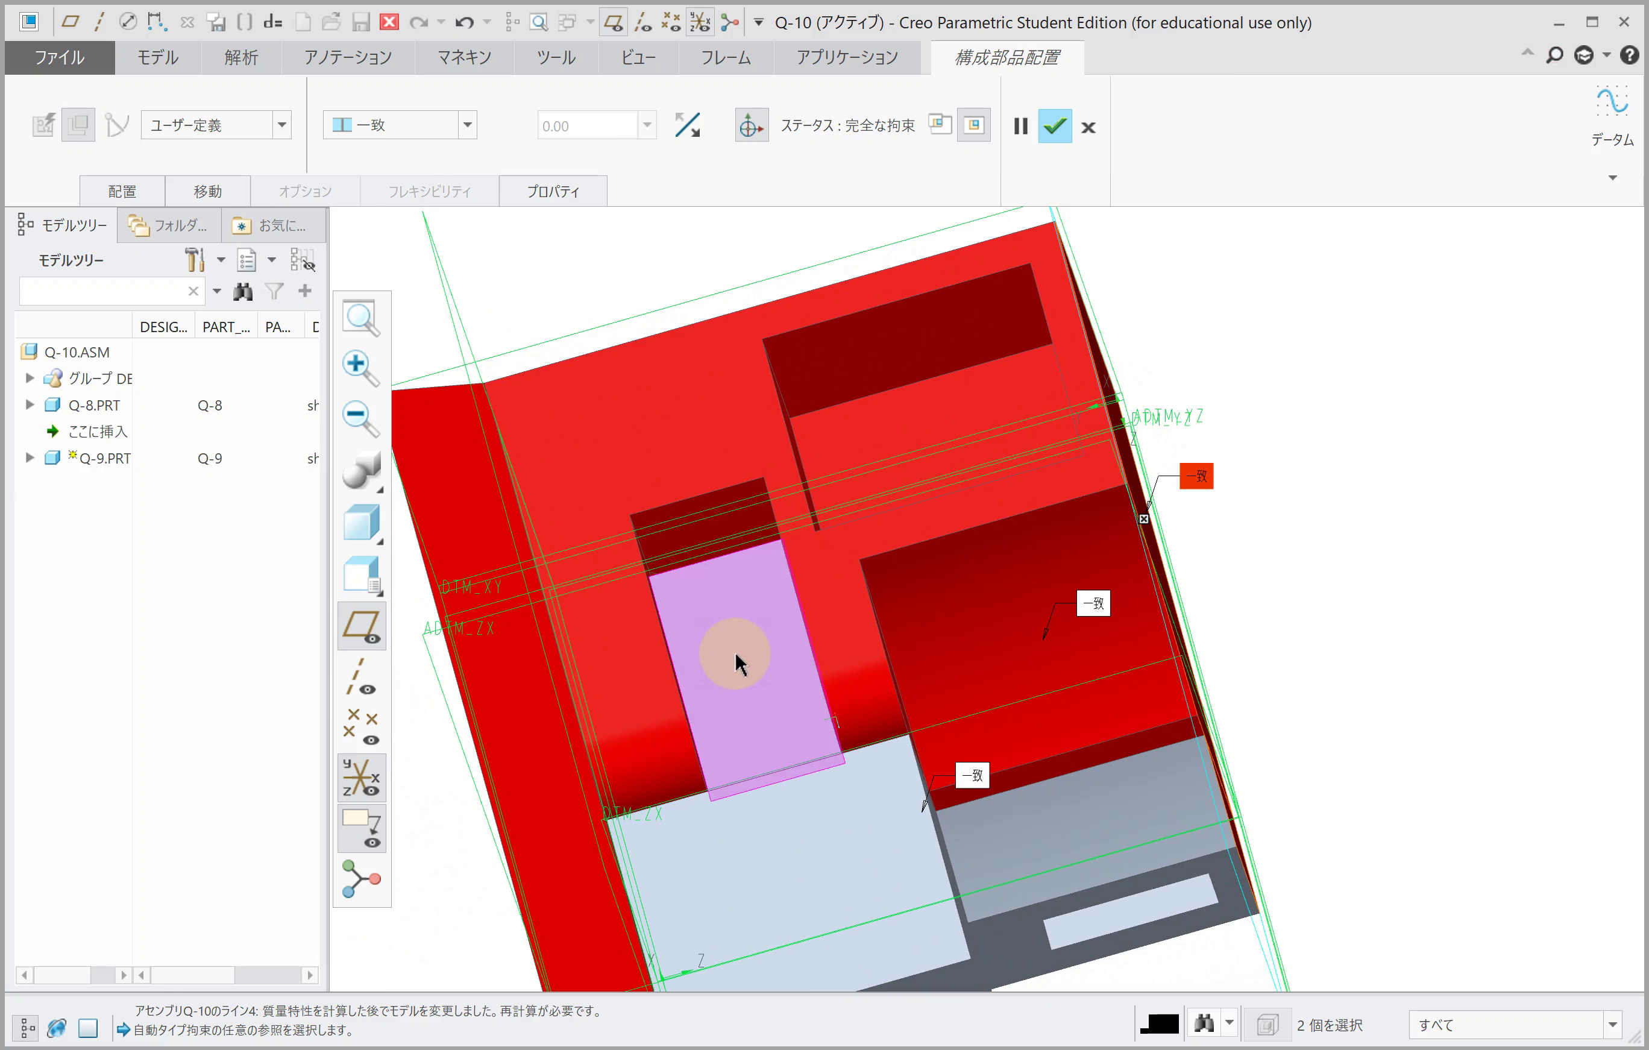
pyautogui.moveTo(736, 651); pyautogui.dragTo(747, 675, button='middle')
pyautogui.moveTo(746, 608)
pyautogui.mouseDown(button='middle')
pyautogui.moveTo(721, 626)
pyautogui.moveTo(787, 614)
pyautogui.mouseUp(button='middle')
pyautogui.scroll(2, 721, 627)
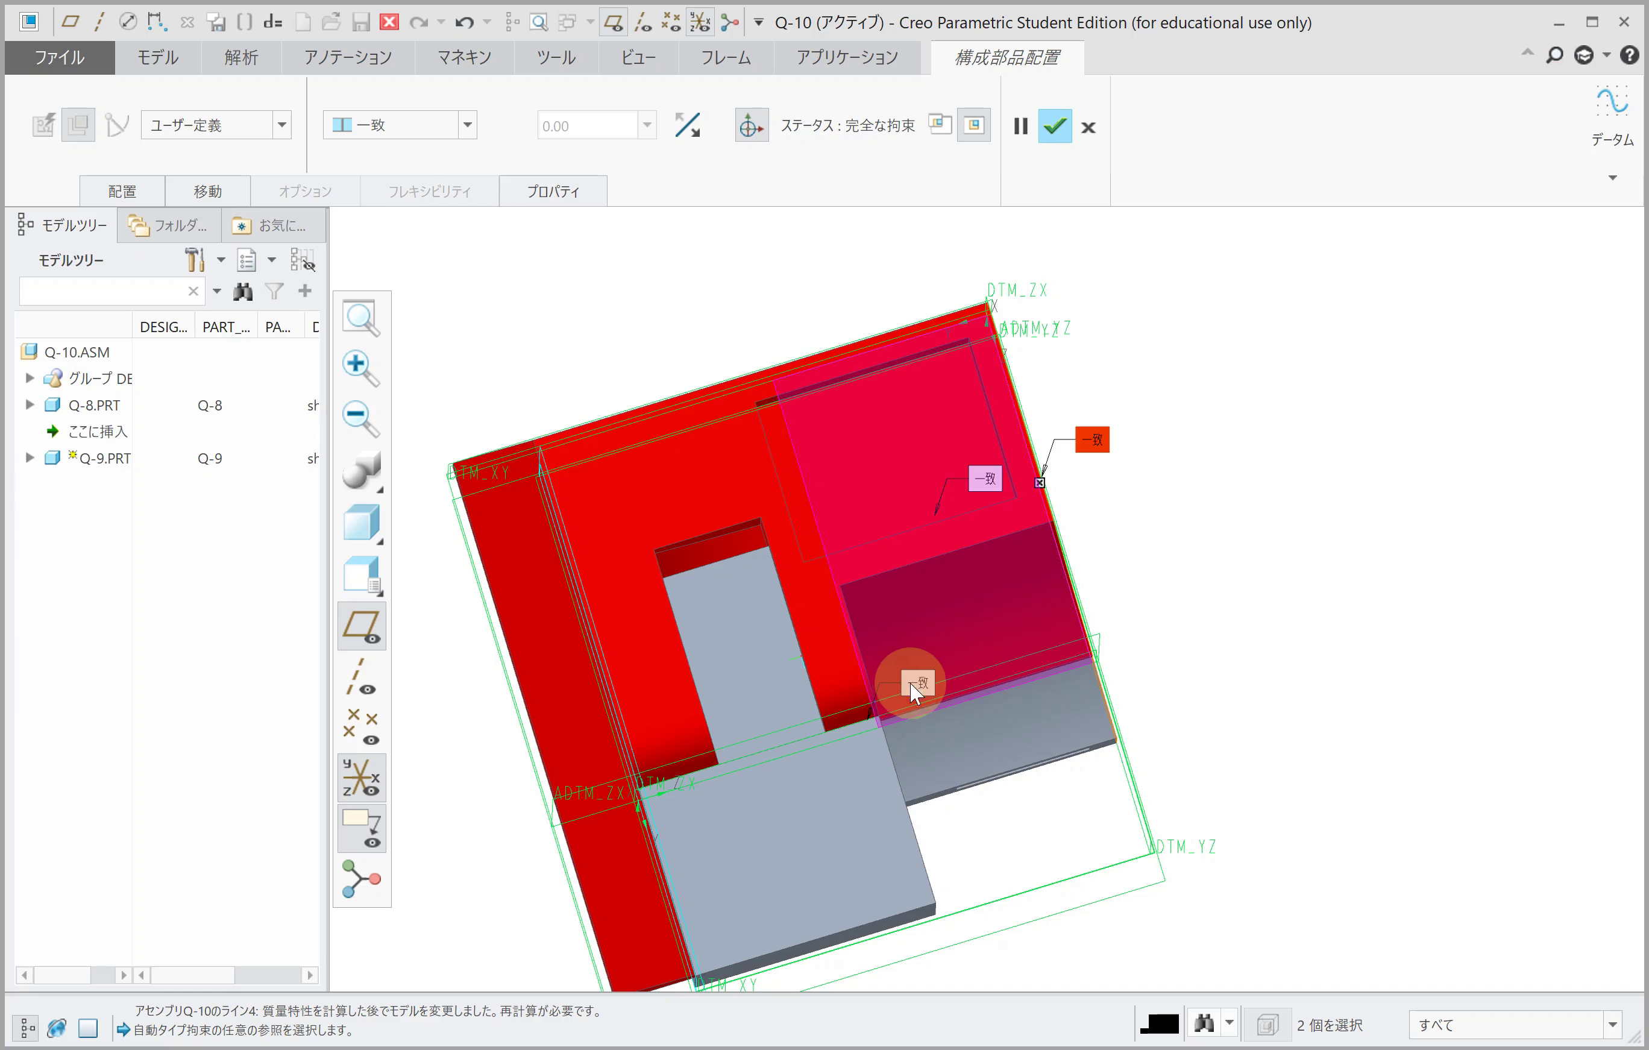
# Step: Delete the unwanted coincident constraint
pyautogui.click(979, 482)
pyautogui.moveTo(977, 481)
pyautogui.mouseDown(button='middle')
pyautogui.moveTo(931, 552)
pyautogui.moveTo(1038, 485)
pyautogui.mouseUp(button='middle')
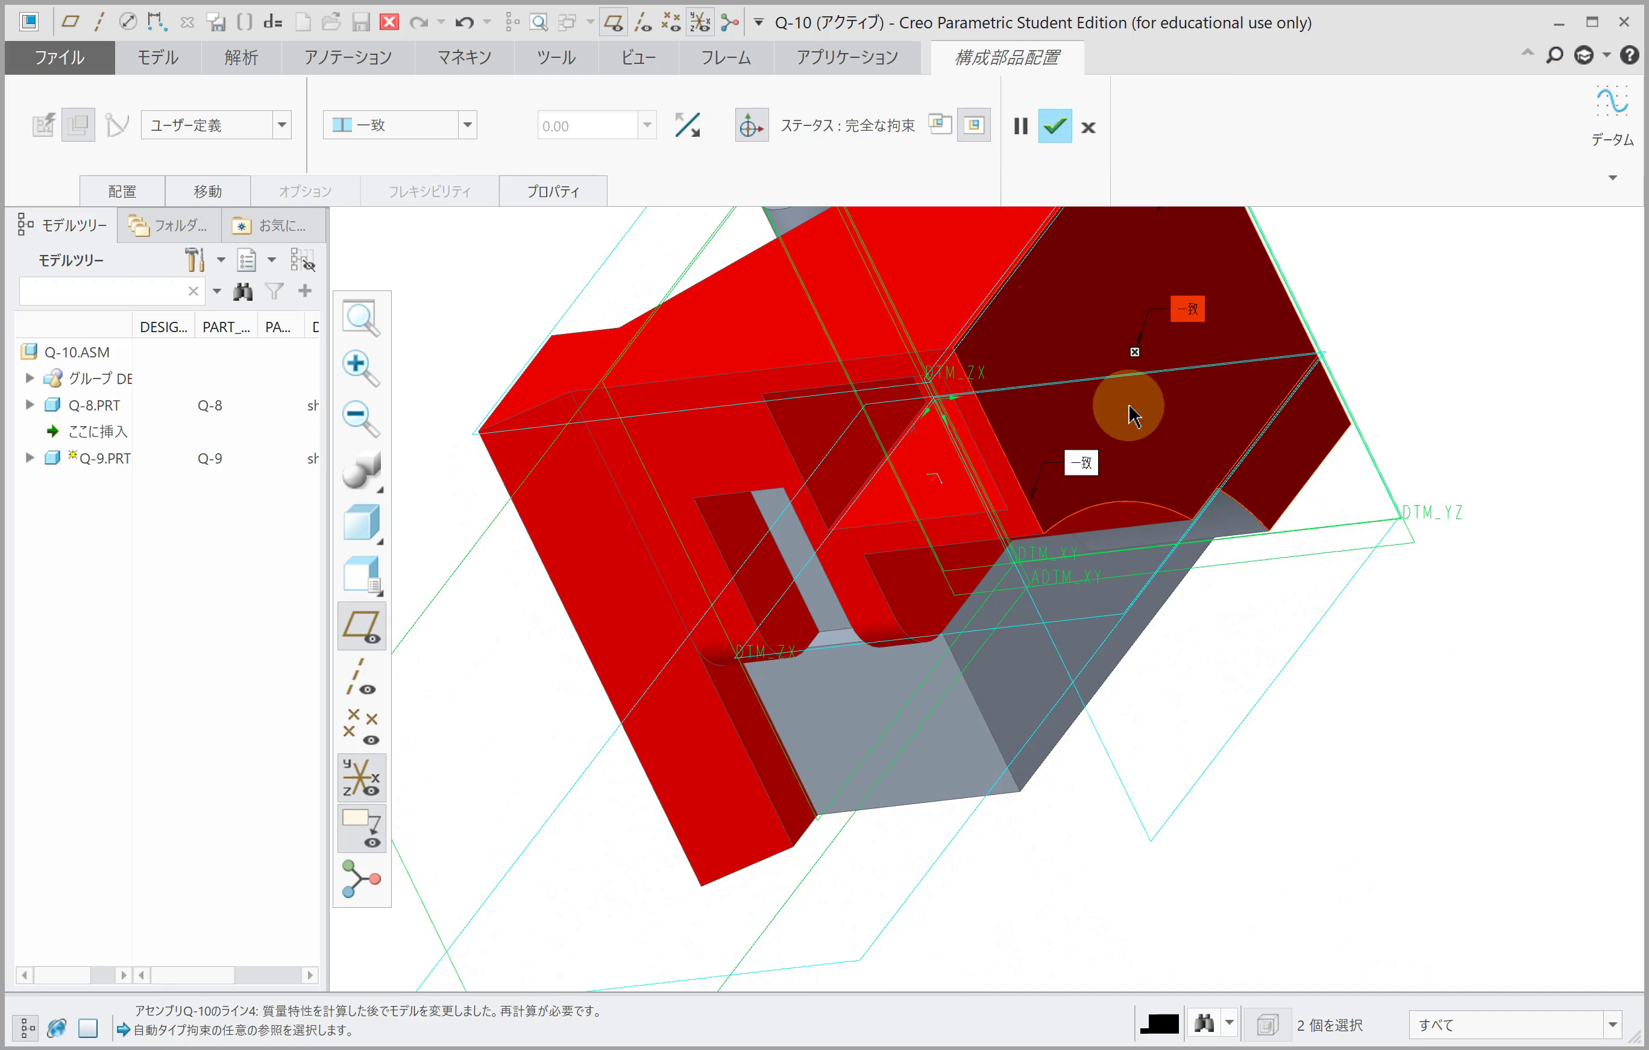
pyautogui.rightClick(1191, 313)
pyautogui.click(1268, 661)
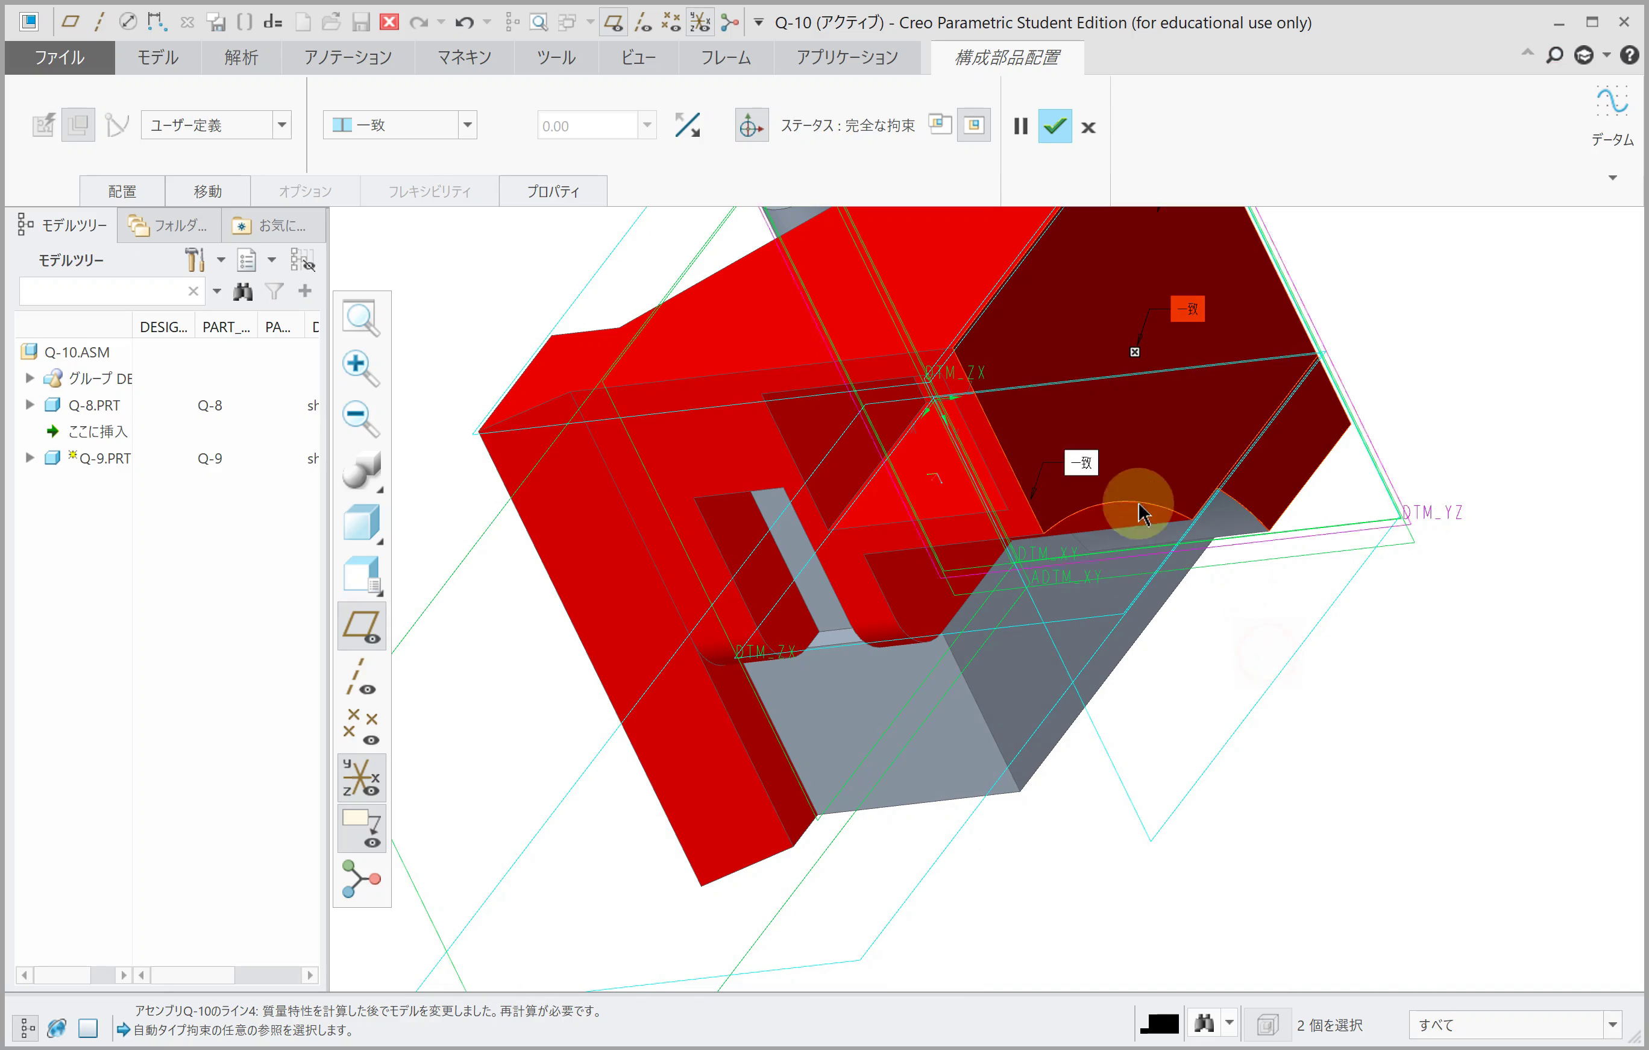
pyautogui.moveTo(1075, 468)
pyautogui.mouseDown(button='middle')
pyautogui.moveTo(1001, 655)
pyautogui.moveTo(1142, 428)
pyautogui.mouseUp(button='middle')
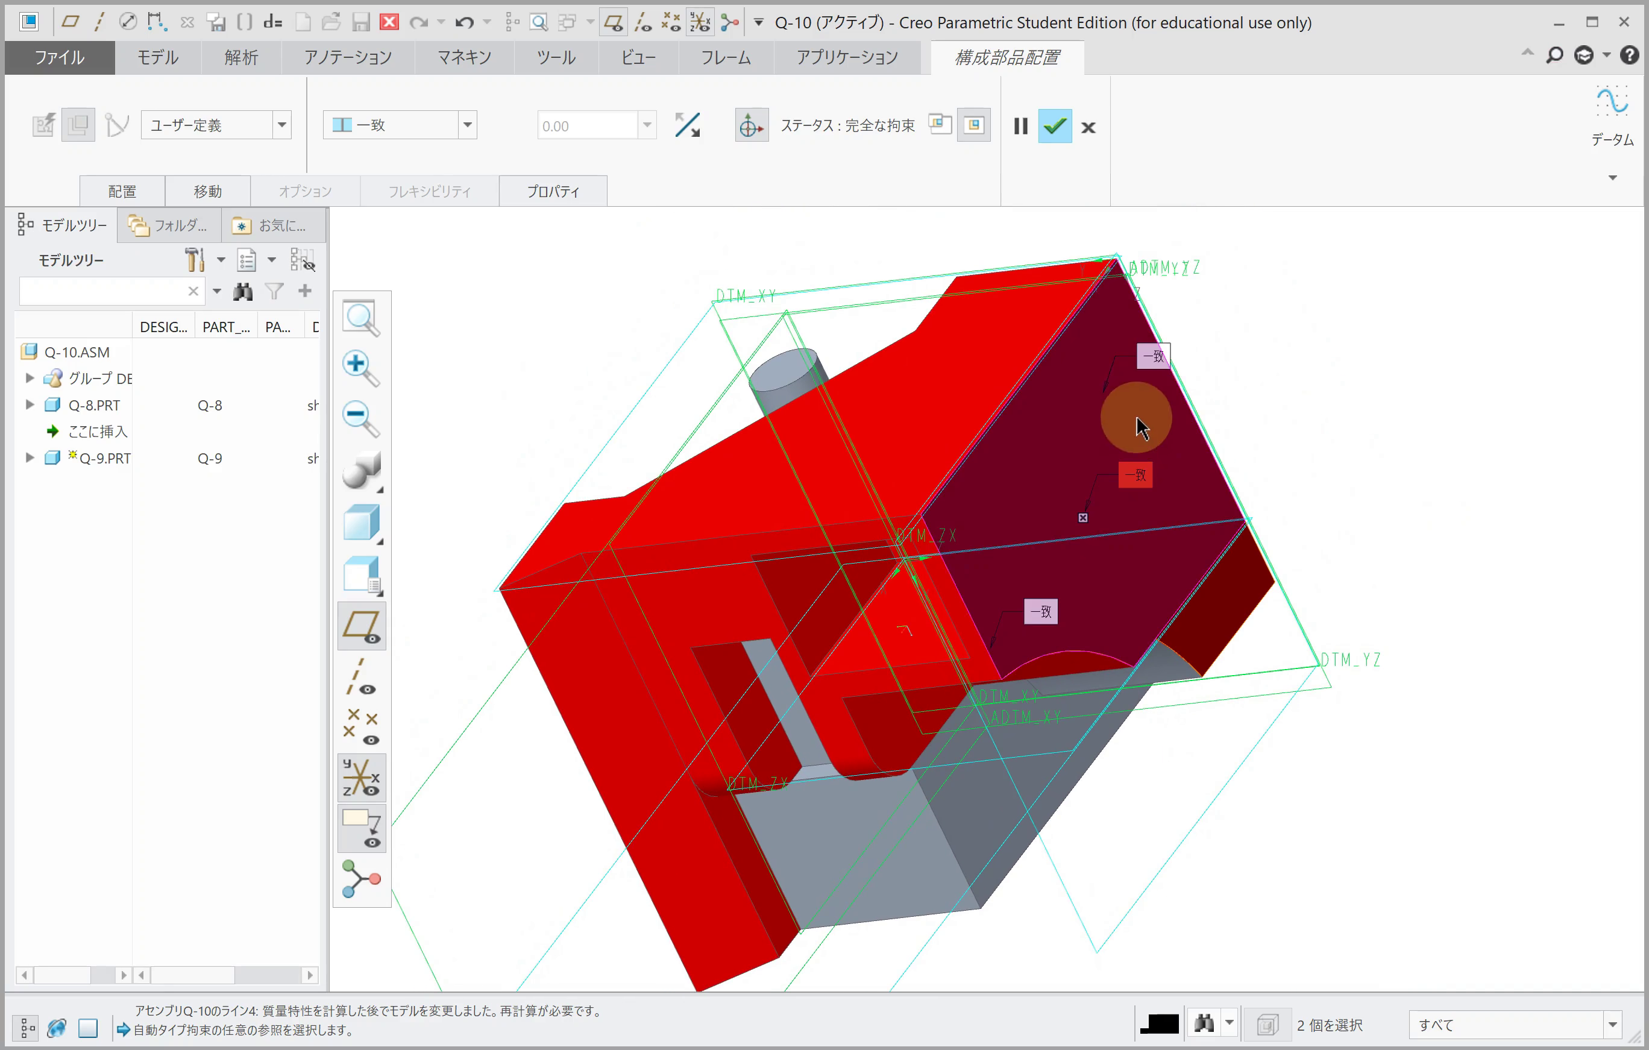
pyautogui.rightClick(1149, 362)
pyautogui.click(1112, 408)
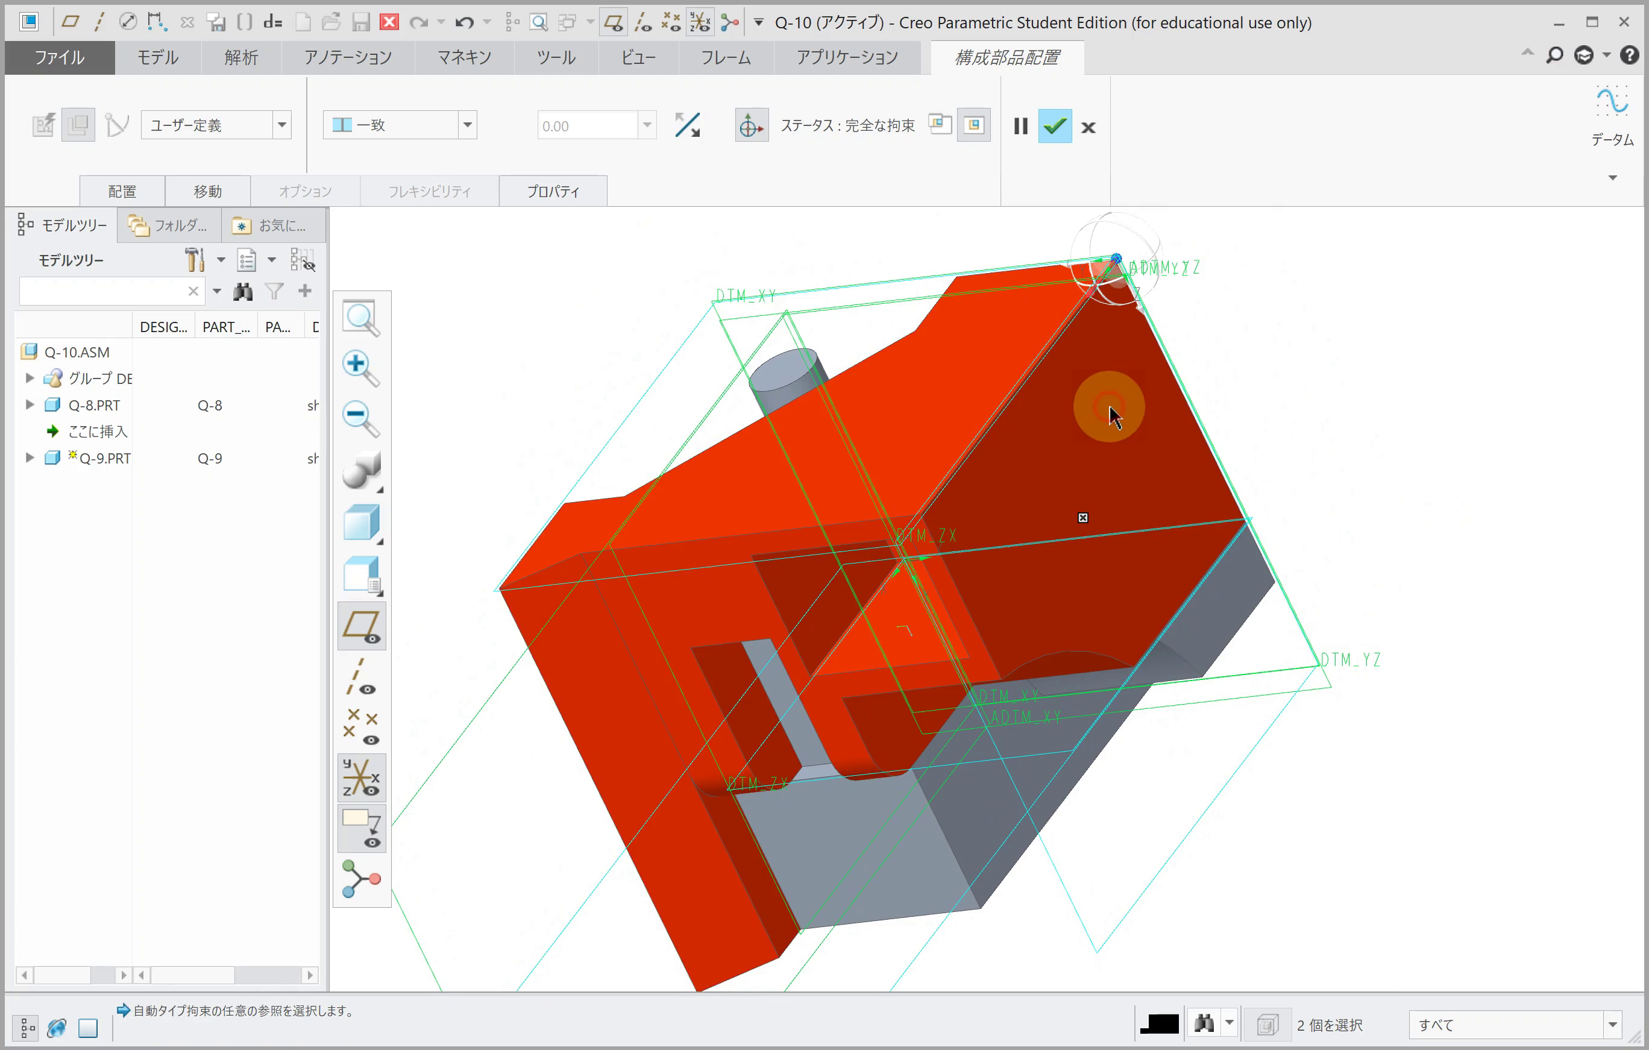
# Step: Make the curved faces of the two parts coincident and confirm Q-9's placement
pyautogui.moveTo(1045, 484)
pyautogui.mouseDown(button='middle')
pyautogui.moveTo(1060, 434)
pyautogui.moveTo(954, 583)
pyautogui.moveTo(843, 906)
pyautogui.moveTo(912, 684)
pyautogui.moveTo(952, 701)
pyautogui.moveTo(939, 674)
pyautogui.moveTo(1023, 545)
pyautogui.moveTo(1008, 647)
pyautogui.moveTo(997, 516)
pyautogui.mouseUp(button='middle')
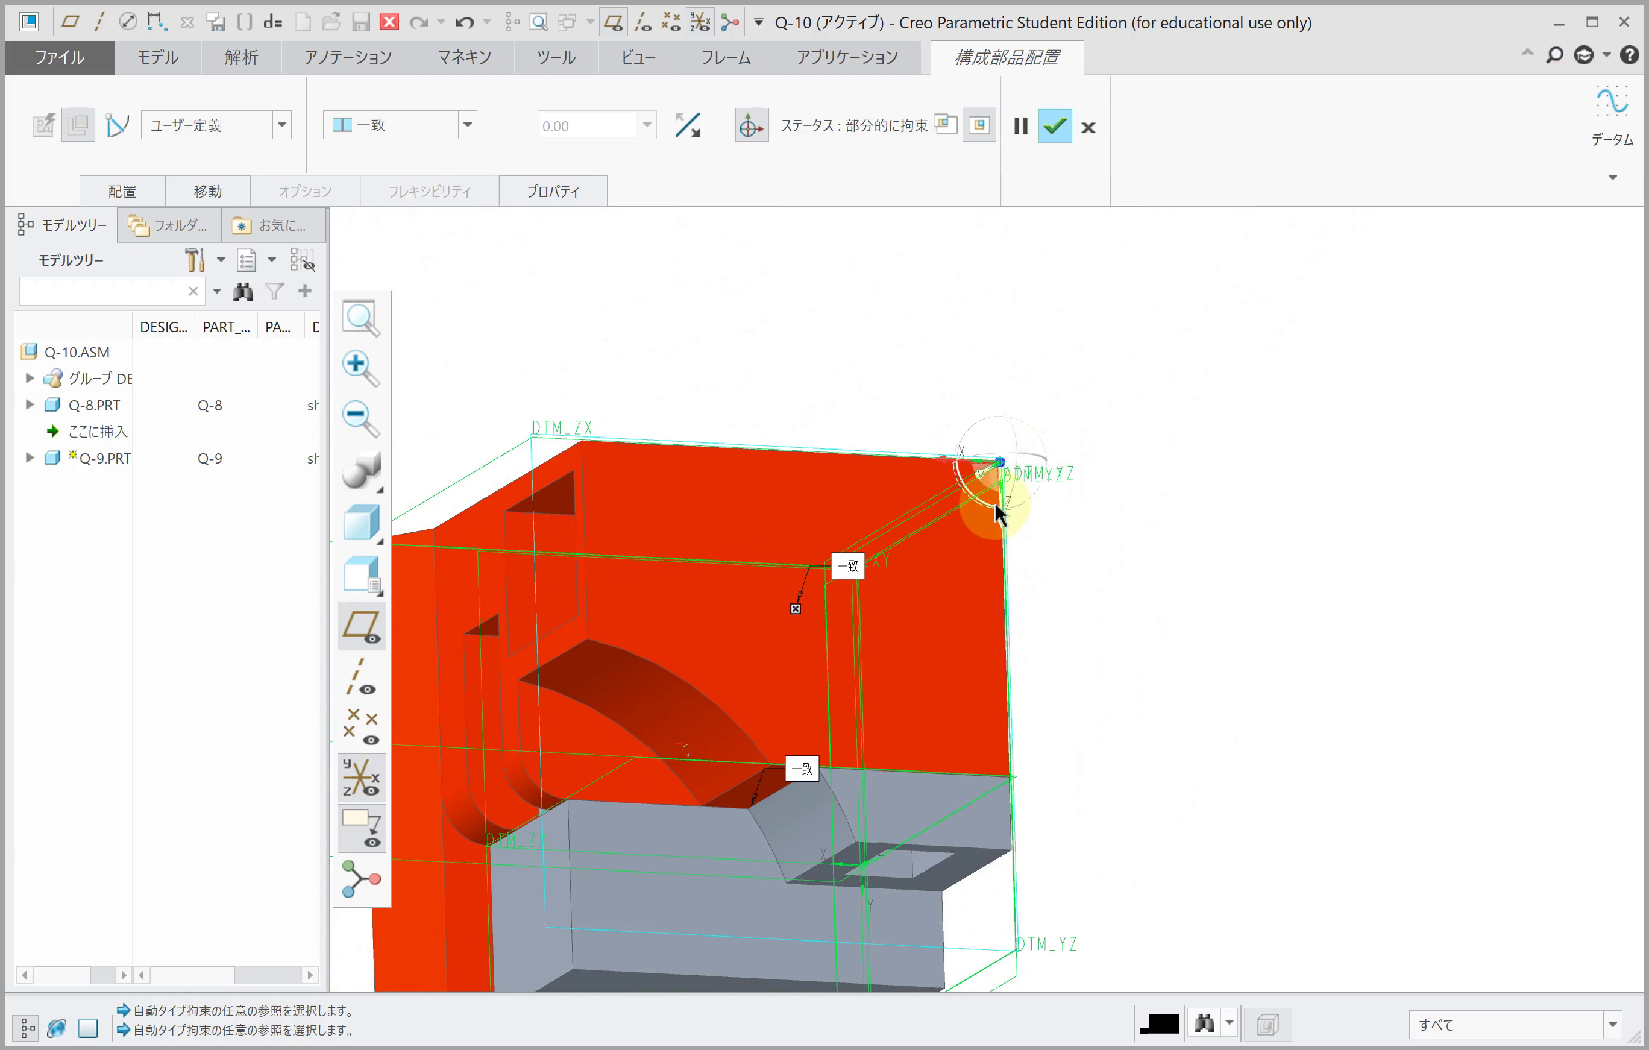
pyautogui.scroll(-2, 996, 478)
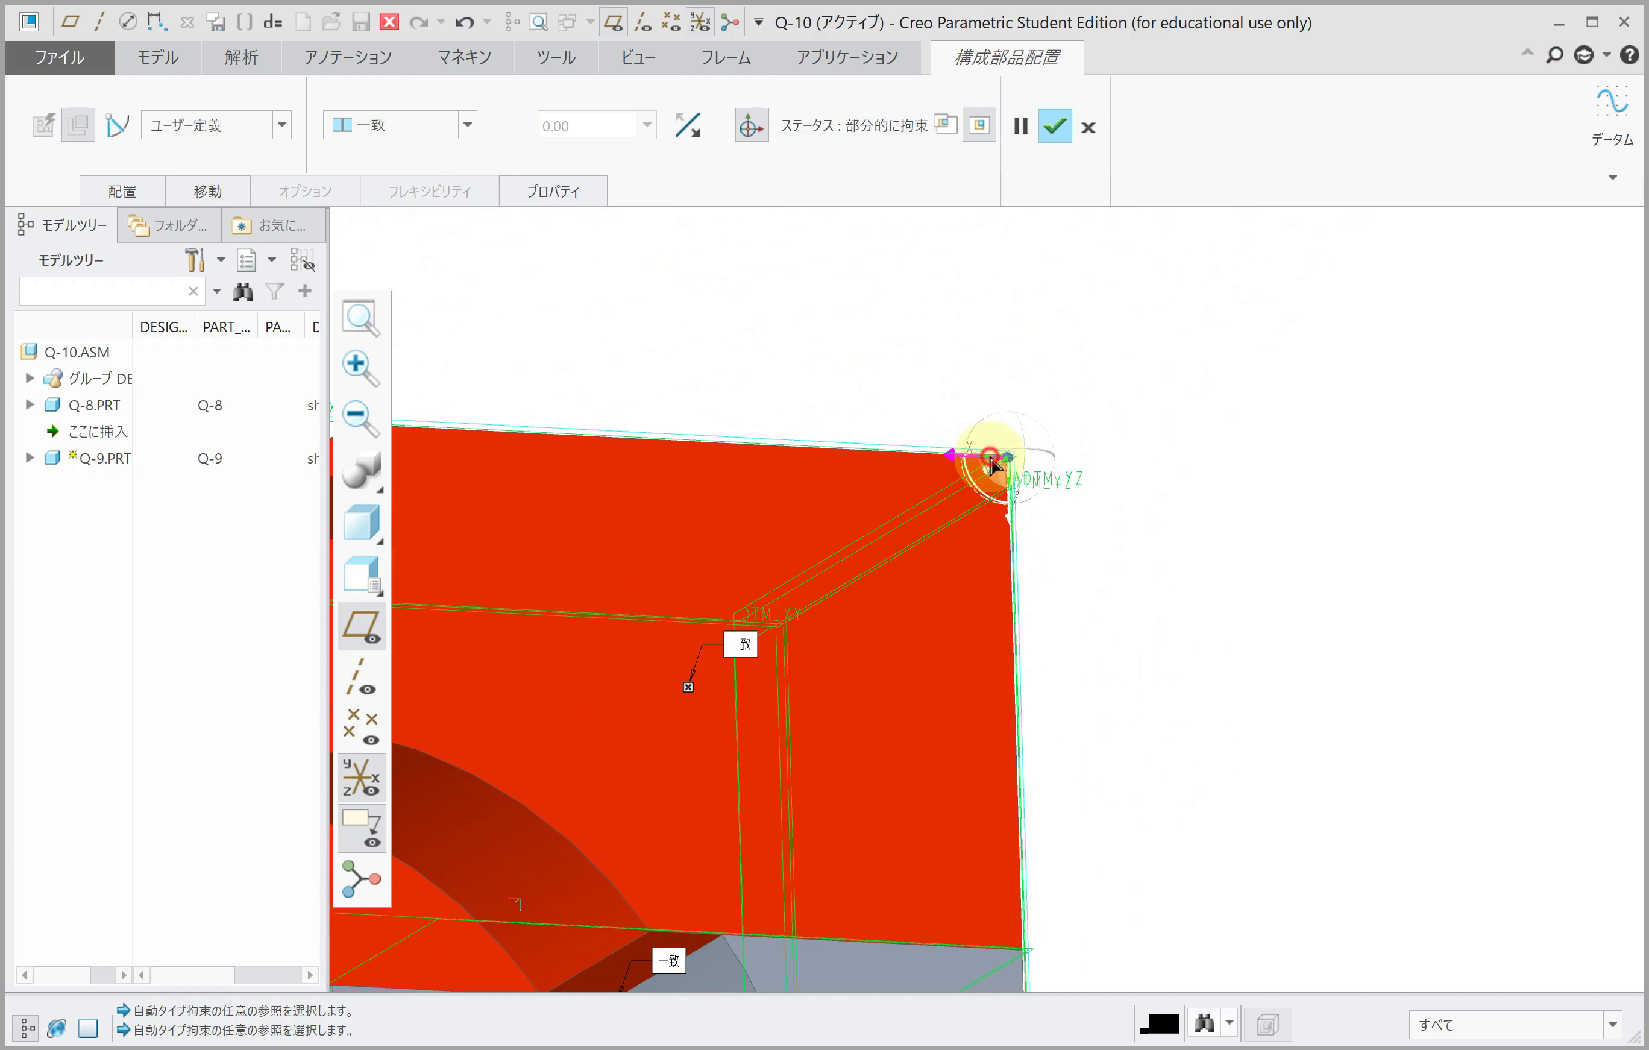
pyautogui.moveTo(995, 463); pyautogui.dragTo(1063, 468)
pyautogui.scroll(1, 996, 592)
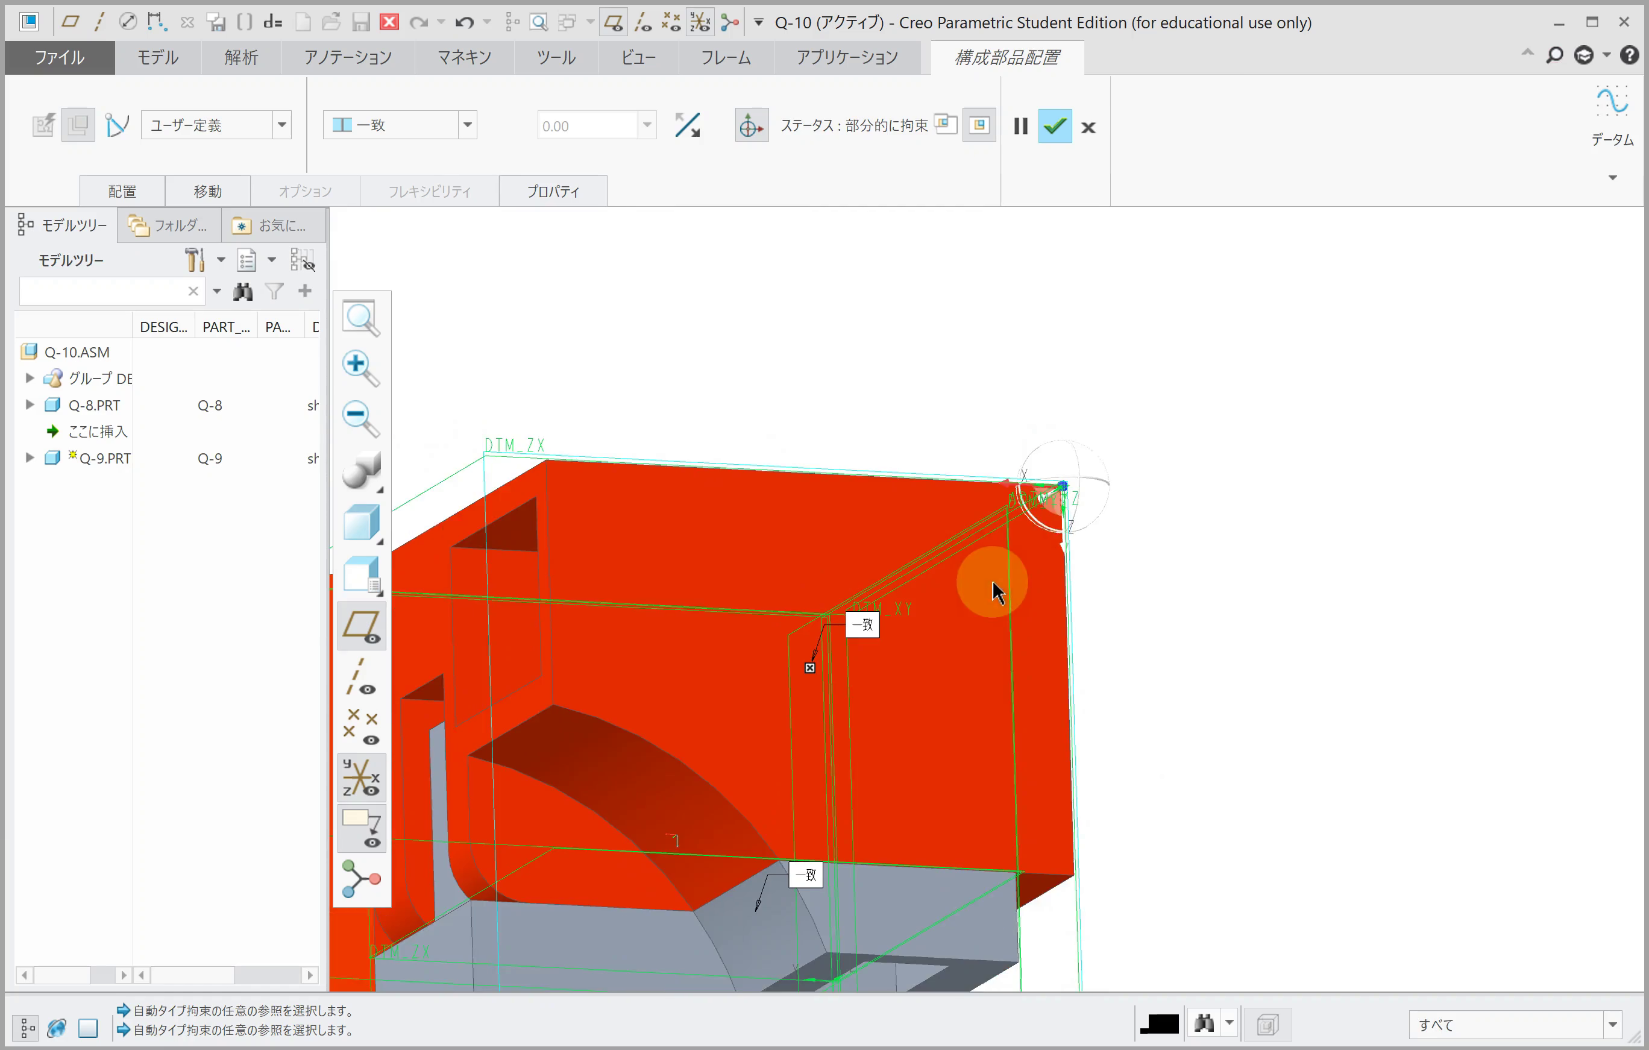
pyautogui.moveTo(995, 591)
pyautogui.mouseDown(button='middle')
pyautogui.moveTo(1144, 446)
pyautogui.moveTo(1013, 581)
pyautogui.moveTo(1093, 582)
pyautogui.moveTo(1060, 681)
pyautogui.moveTo(1094, 854)
pyautogui.moveTo(1079, 953)
pyautogui.moveTo(1026, 684)
pyautogui.moveTo(942, 869)
pyautogui.moveTo(839, 816)
pyautogui.mouseUp(button='middle')
pyautogui.click(838, 699)
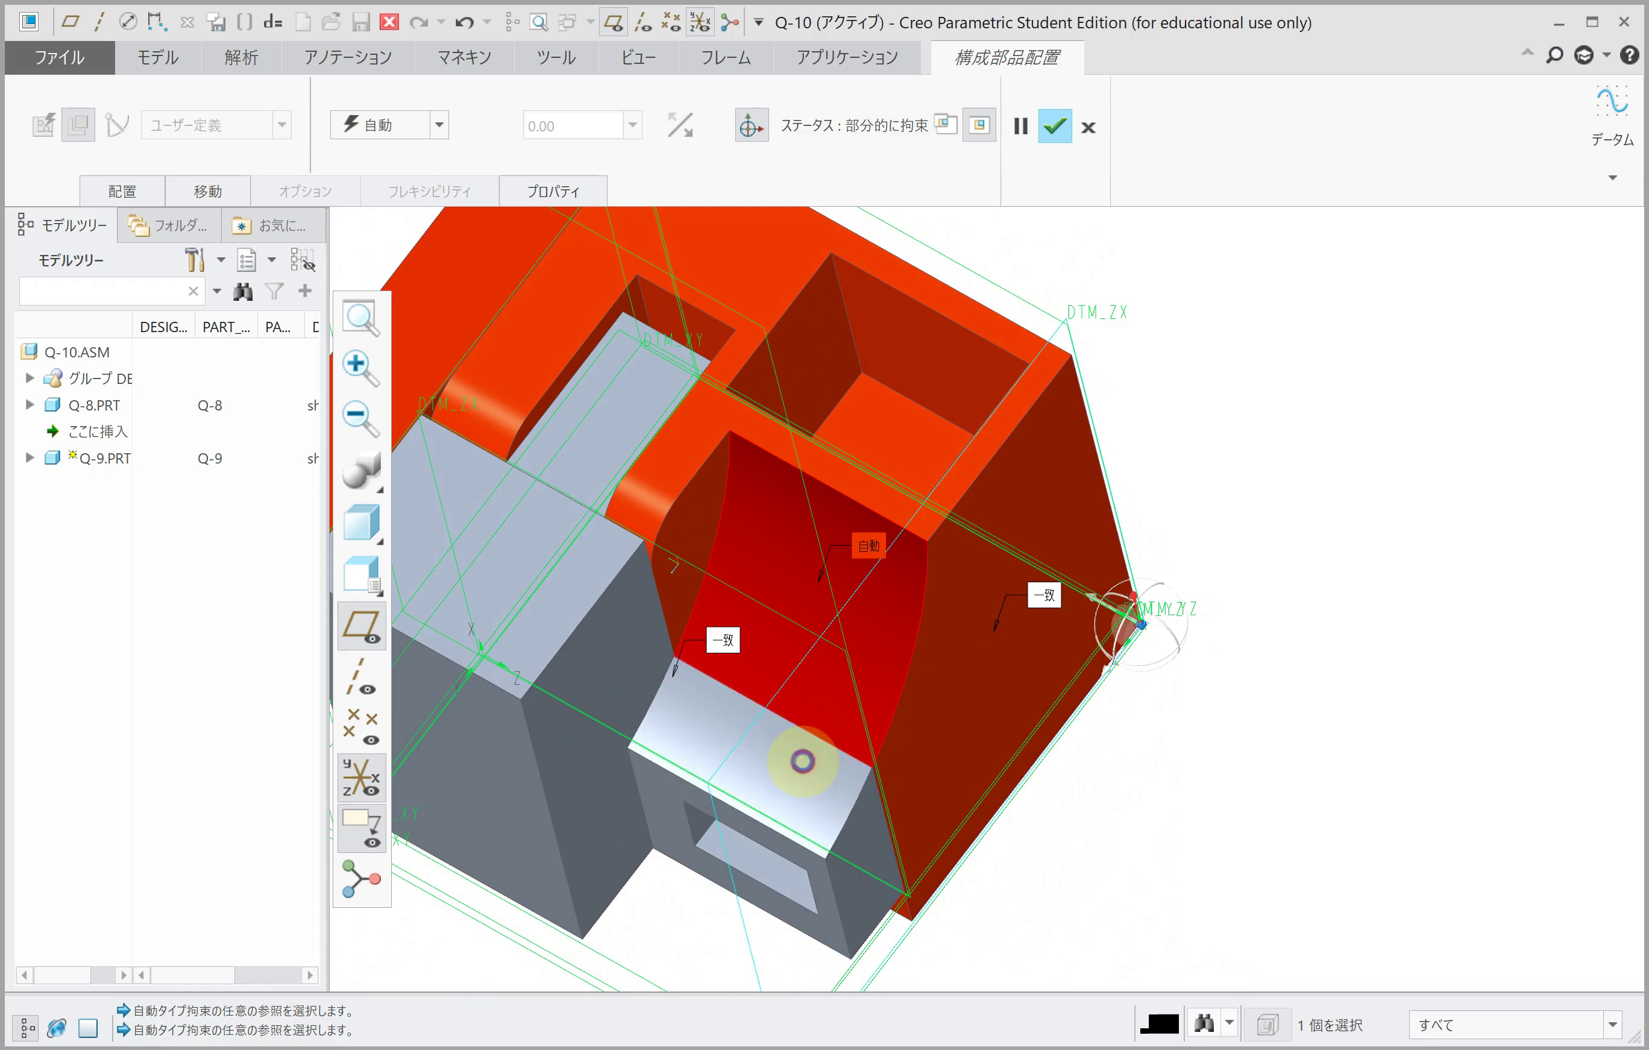
pyautogui.click(803, 761)
pyautogui.middleClick(814, 728)
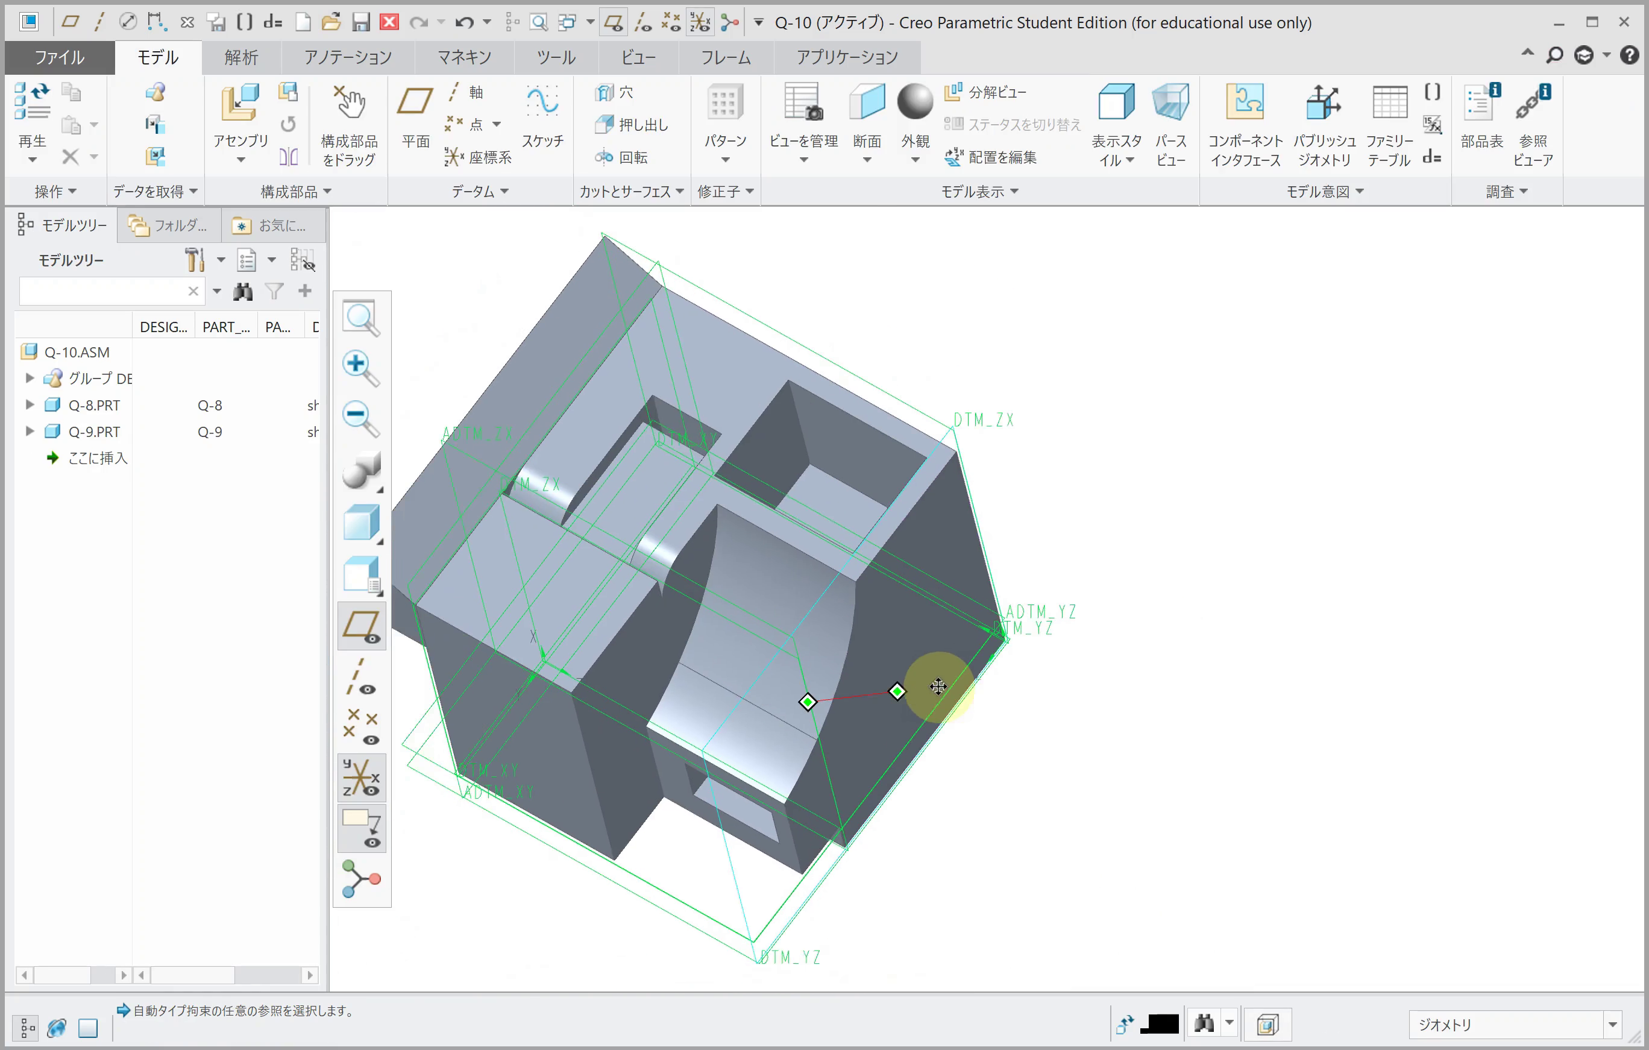
# Step: Calculate the assembly's mass properties: volume 4.5597996e+05 mm³, mass 1.2311459 kg
pyautogui.click(255, 62)
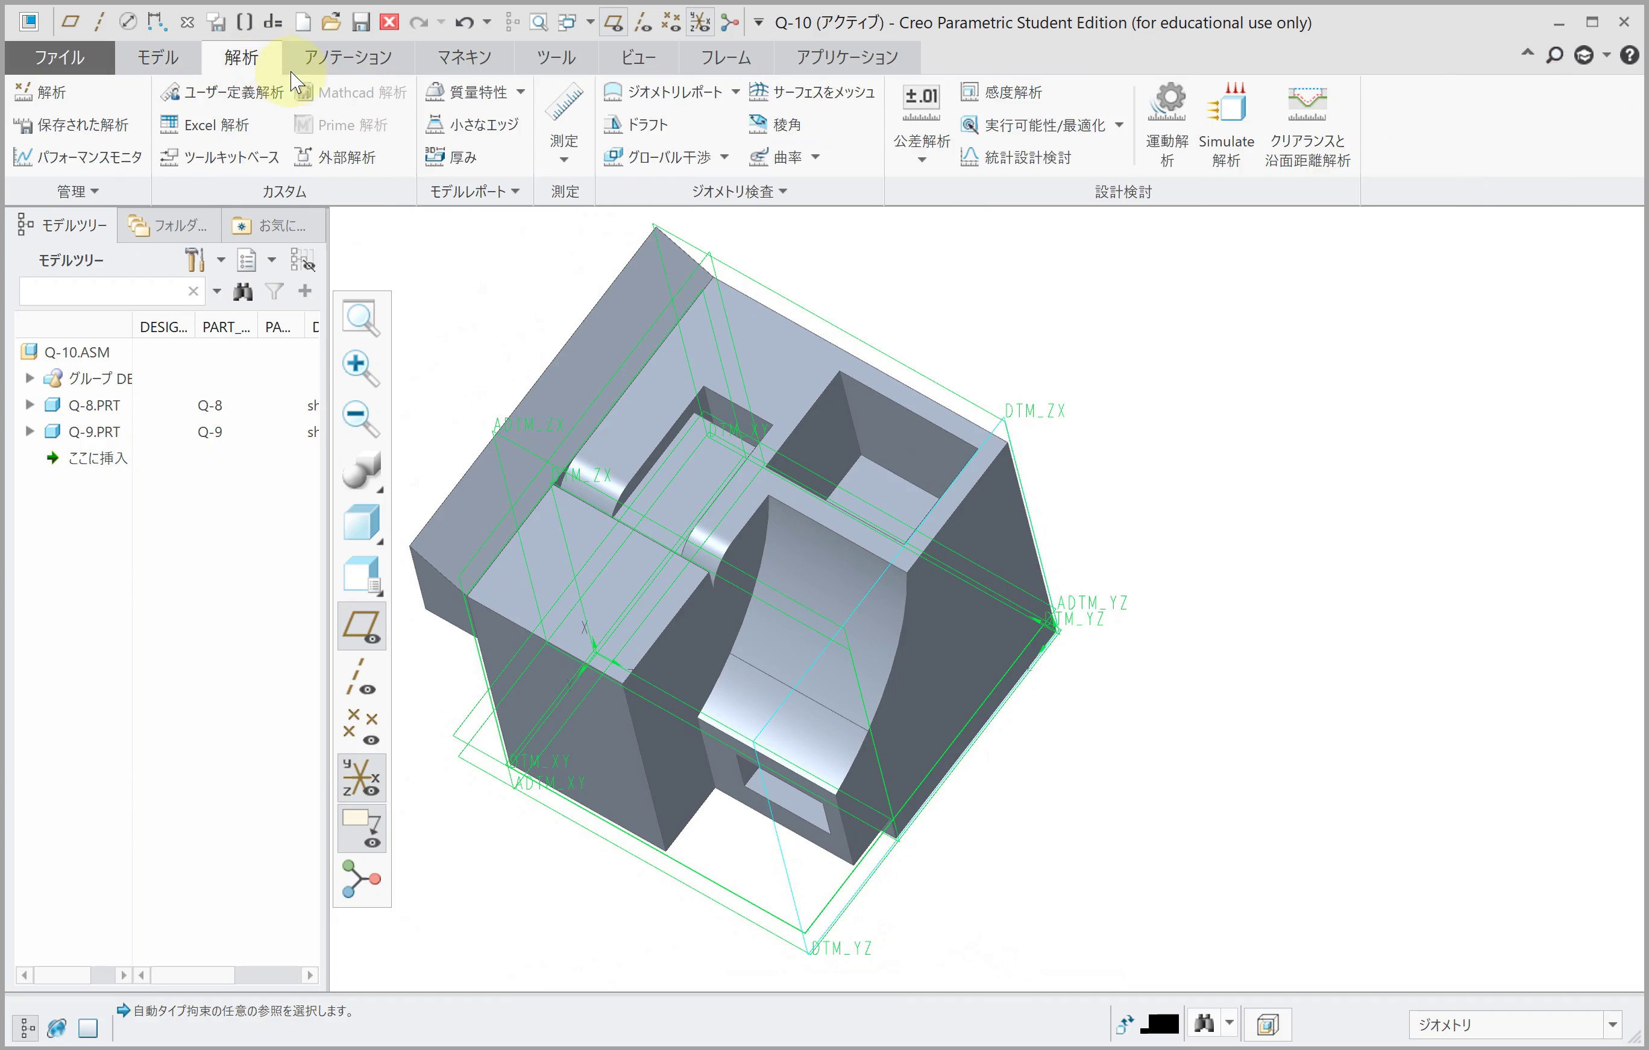
pyautogui.click(470, 94)
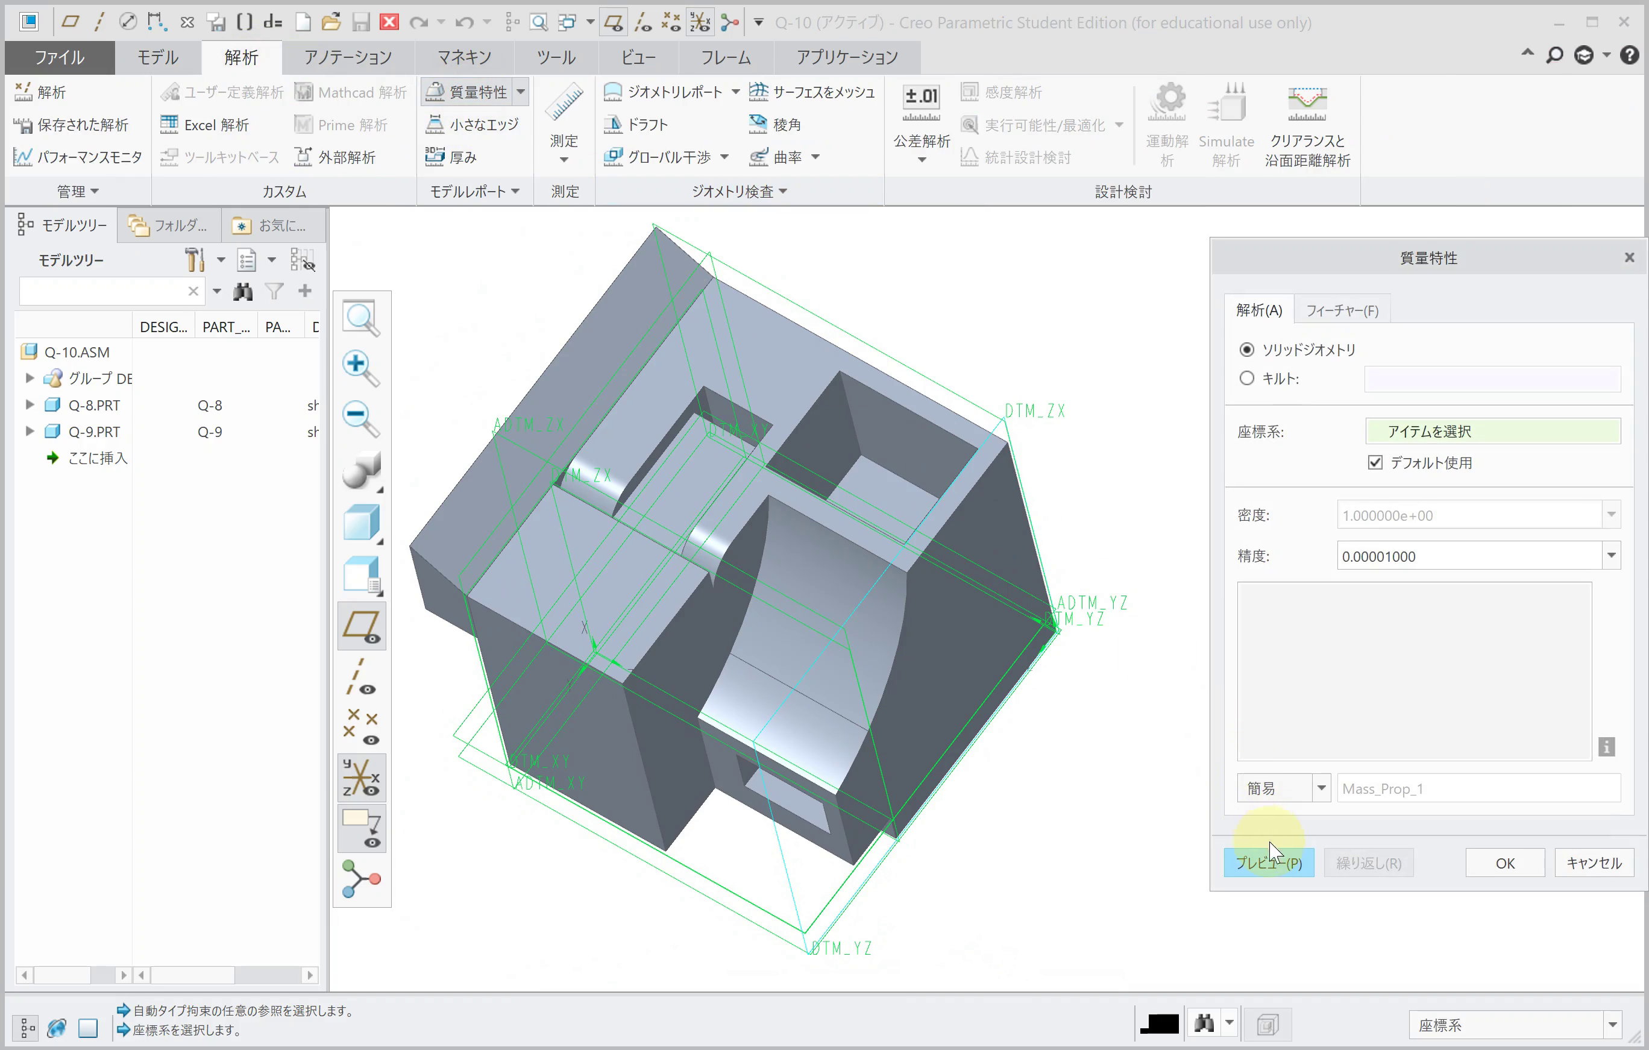
pyautogui.click(1277, 861)
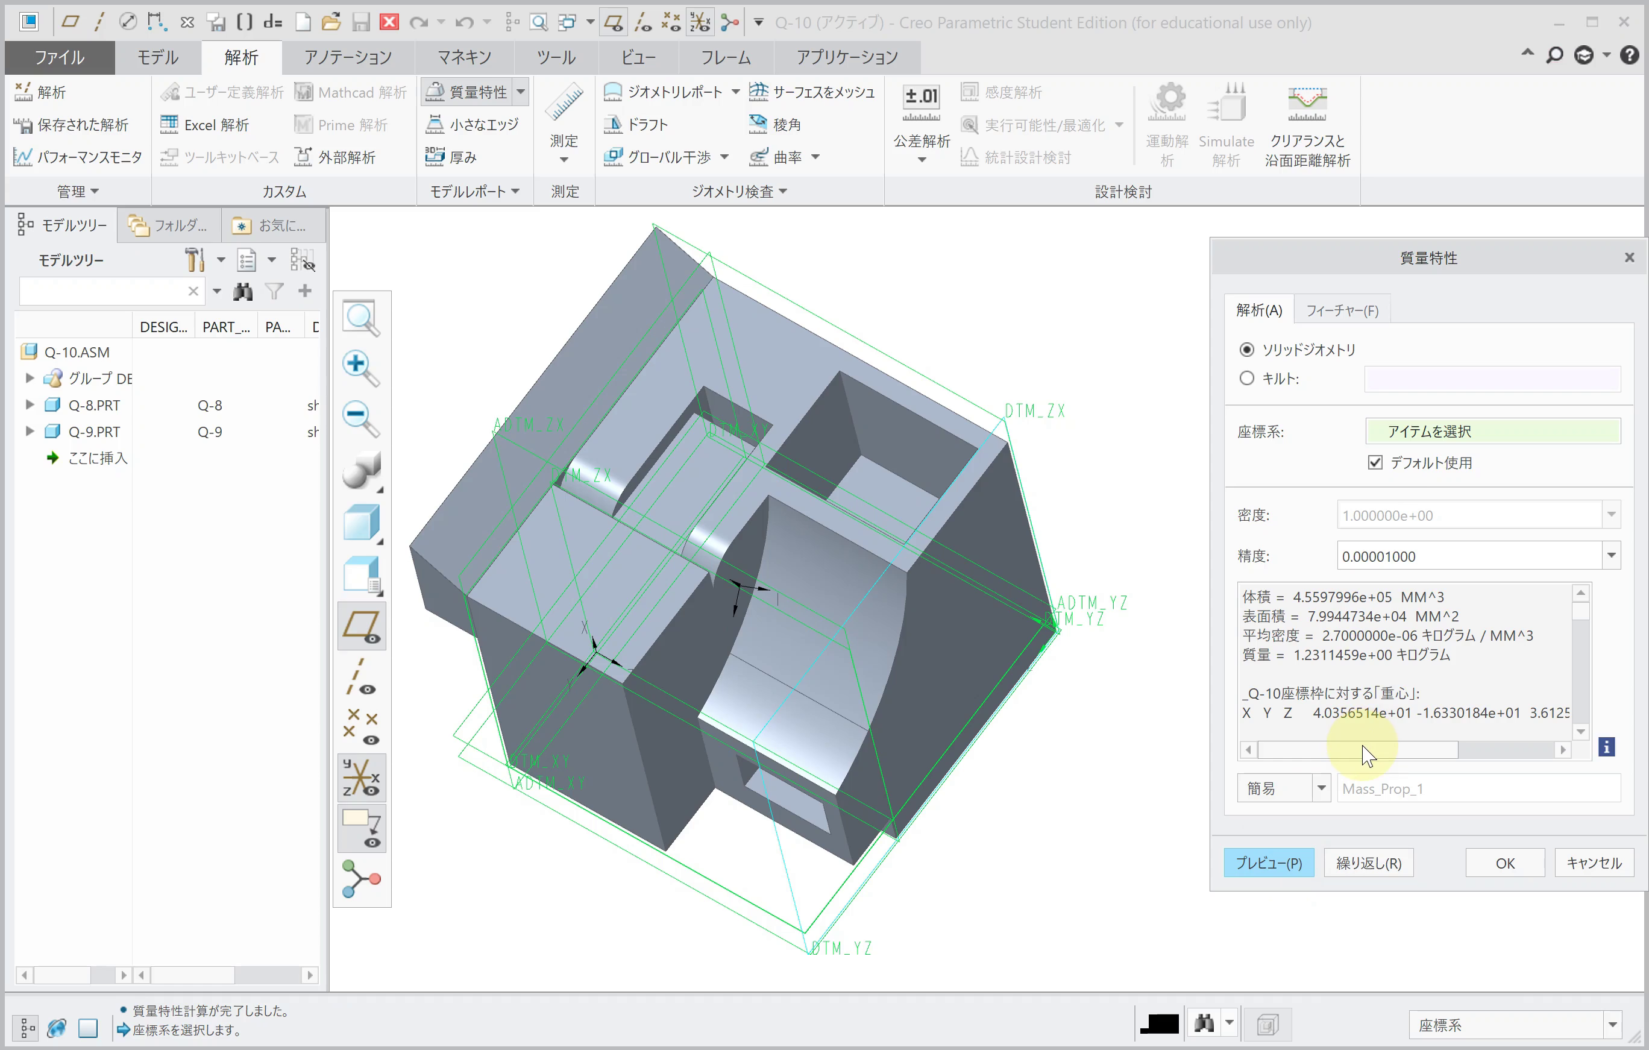
pyautogui.moveTo(1370, 748); pyautogui.dragTo(1444, 748)
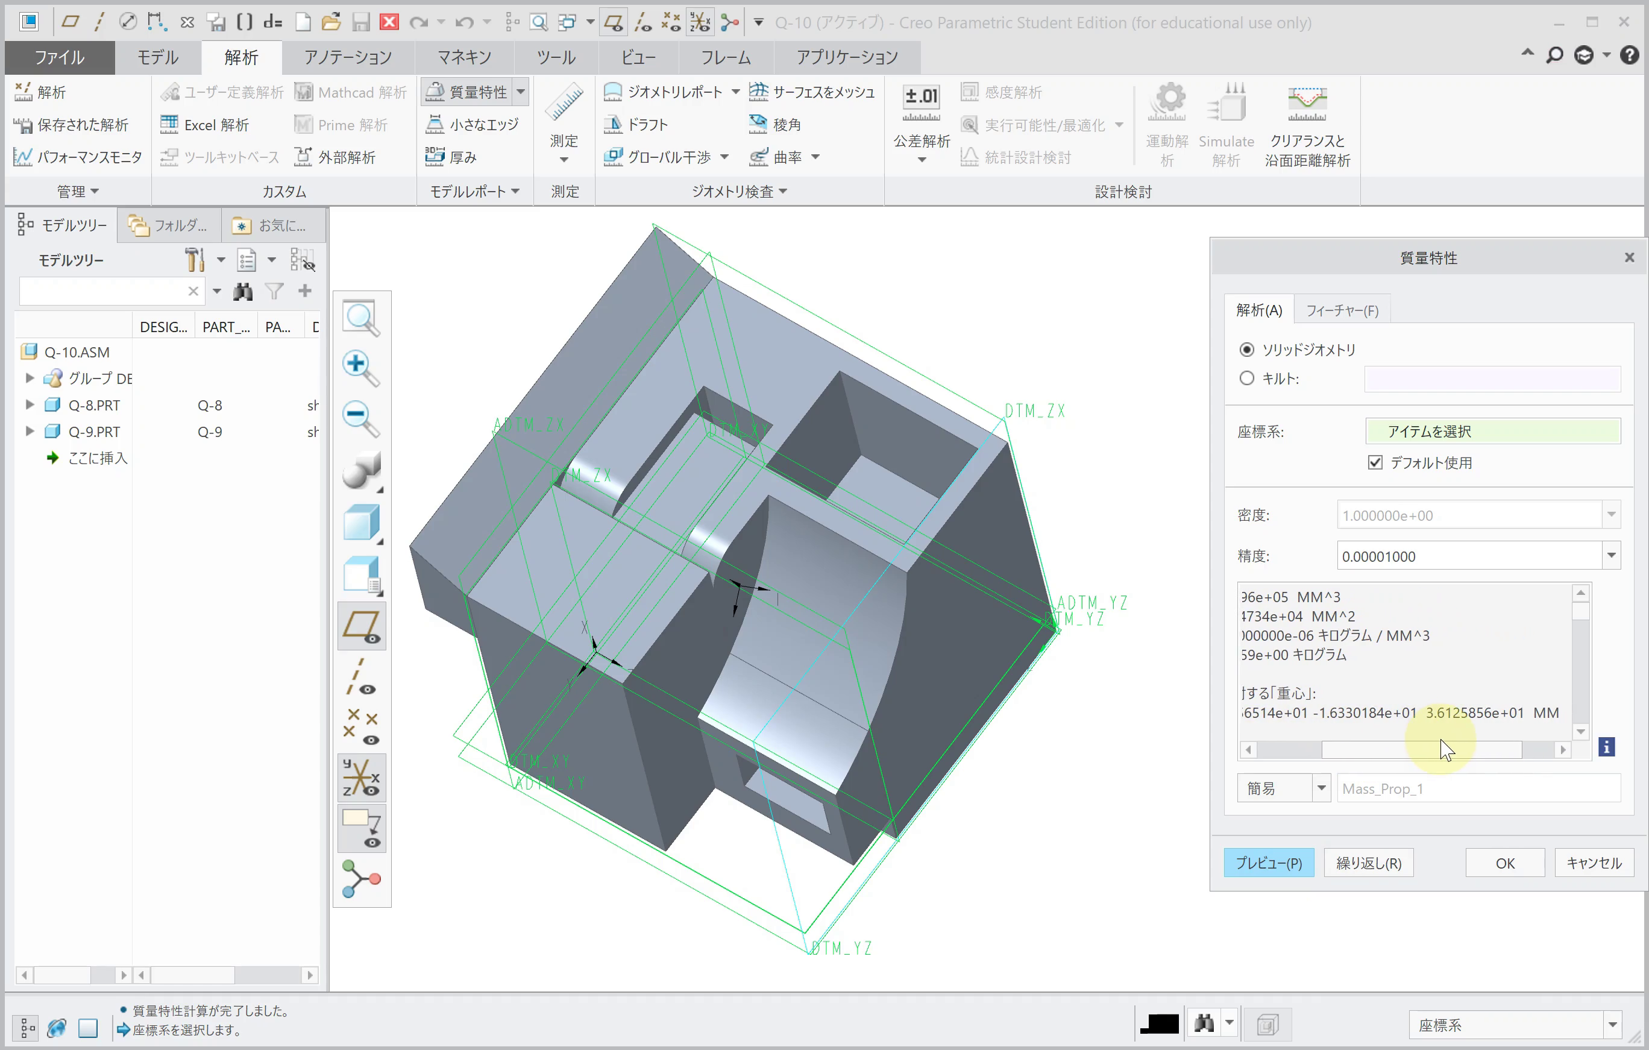
pyautogui.click(1501, 862)
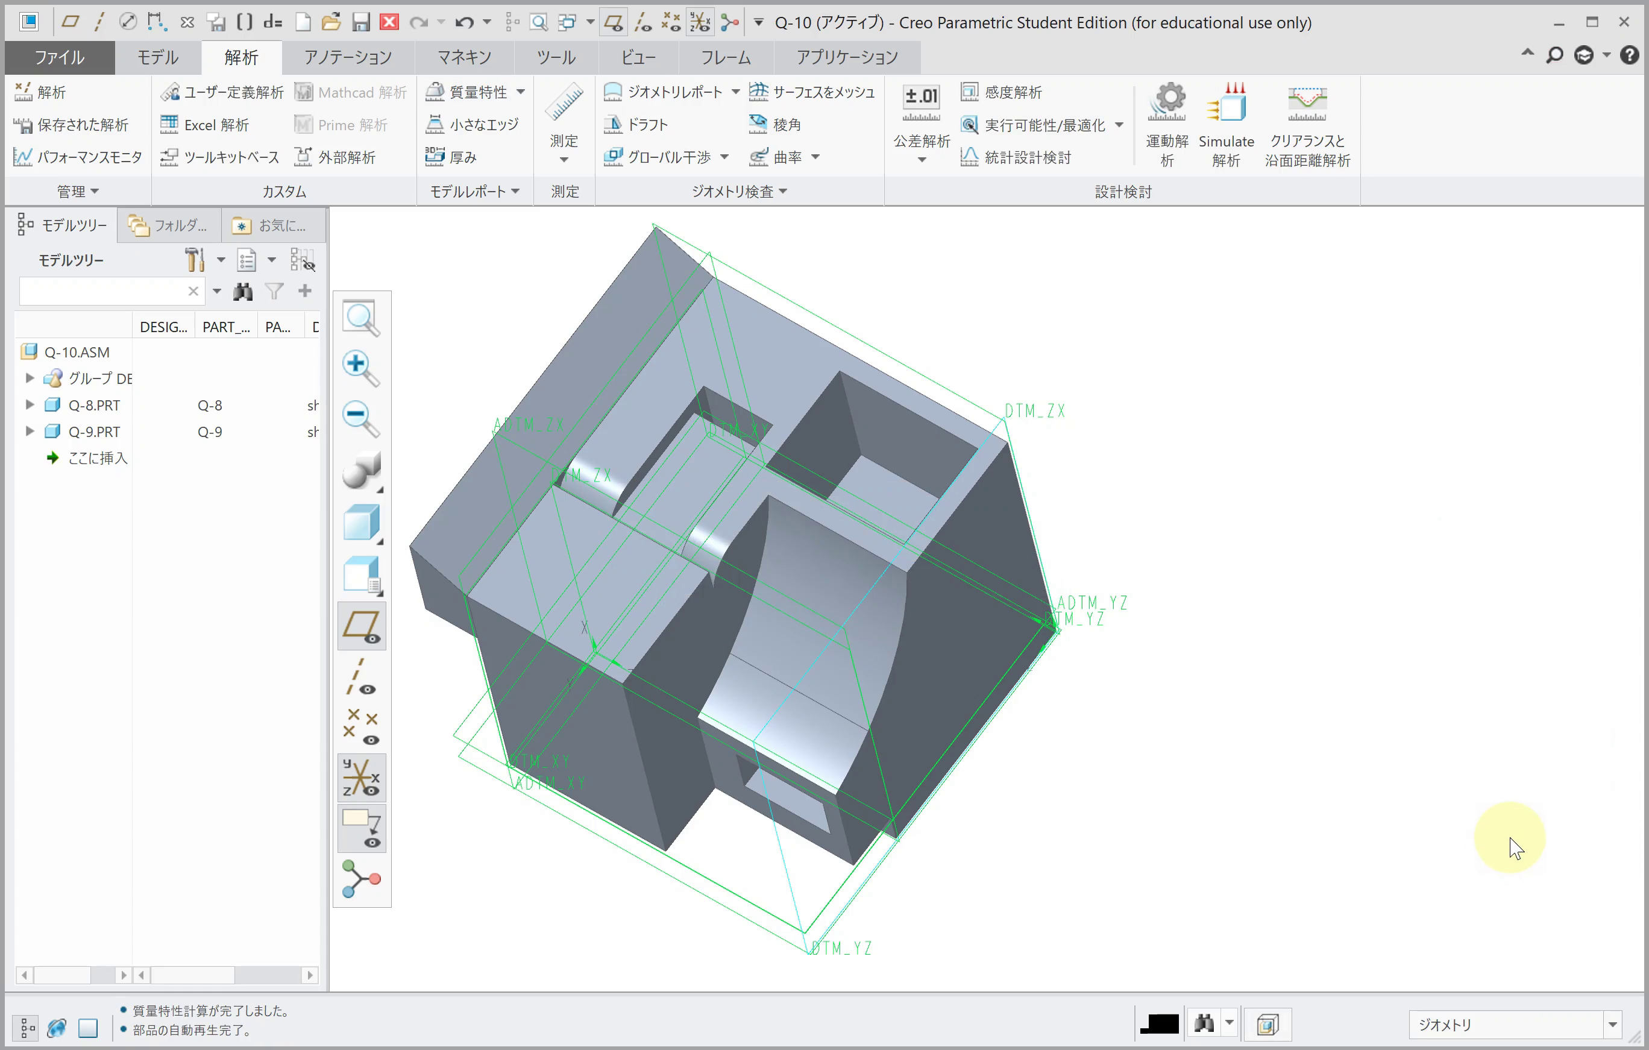
# Step: Save assembly Q-10 and begin a new file
pyautogui.hotkey('ctrl', 's')
pyautogui.press('Return')
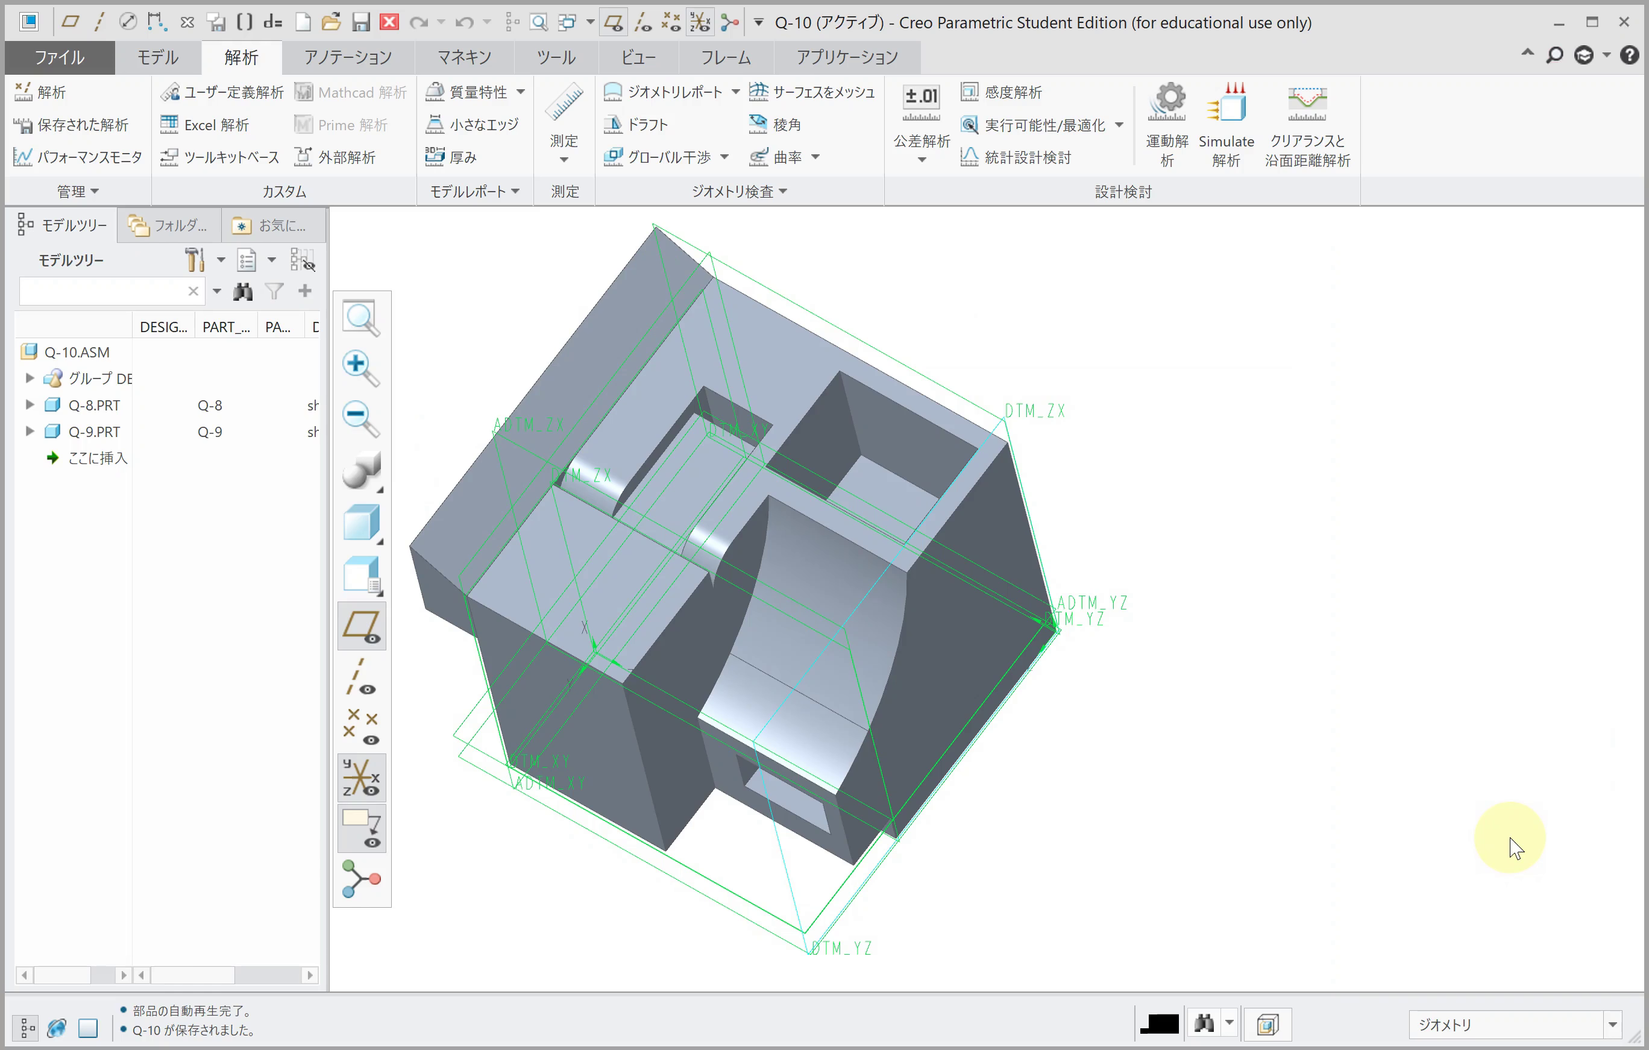
pyautogui.hotkey('ctrl', 'n')
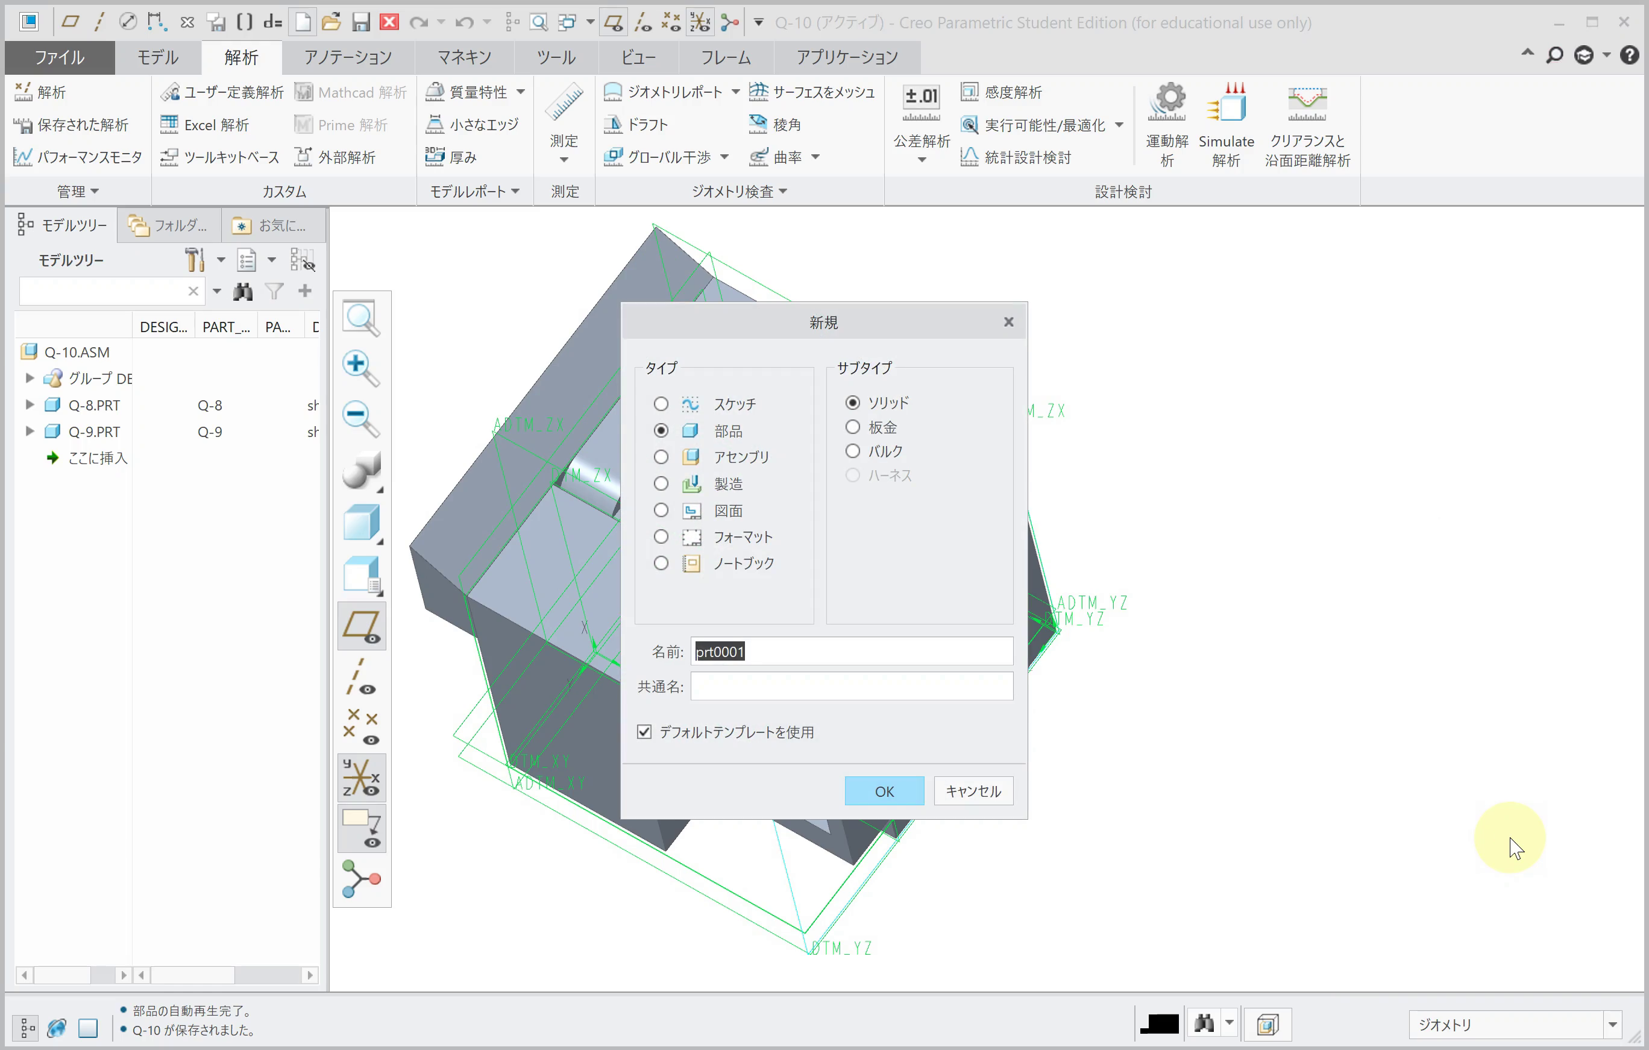
# Step: Create part Q-11 and sketch a corner rectangle from the origin on DTM_XY
pyautogui.press('Return')
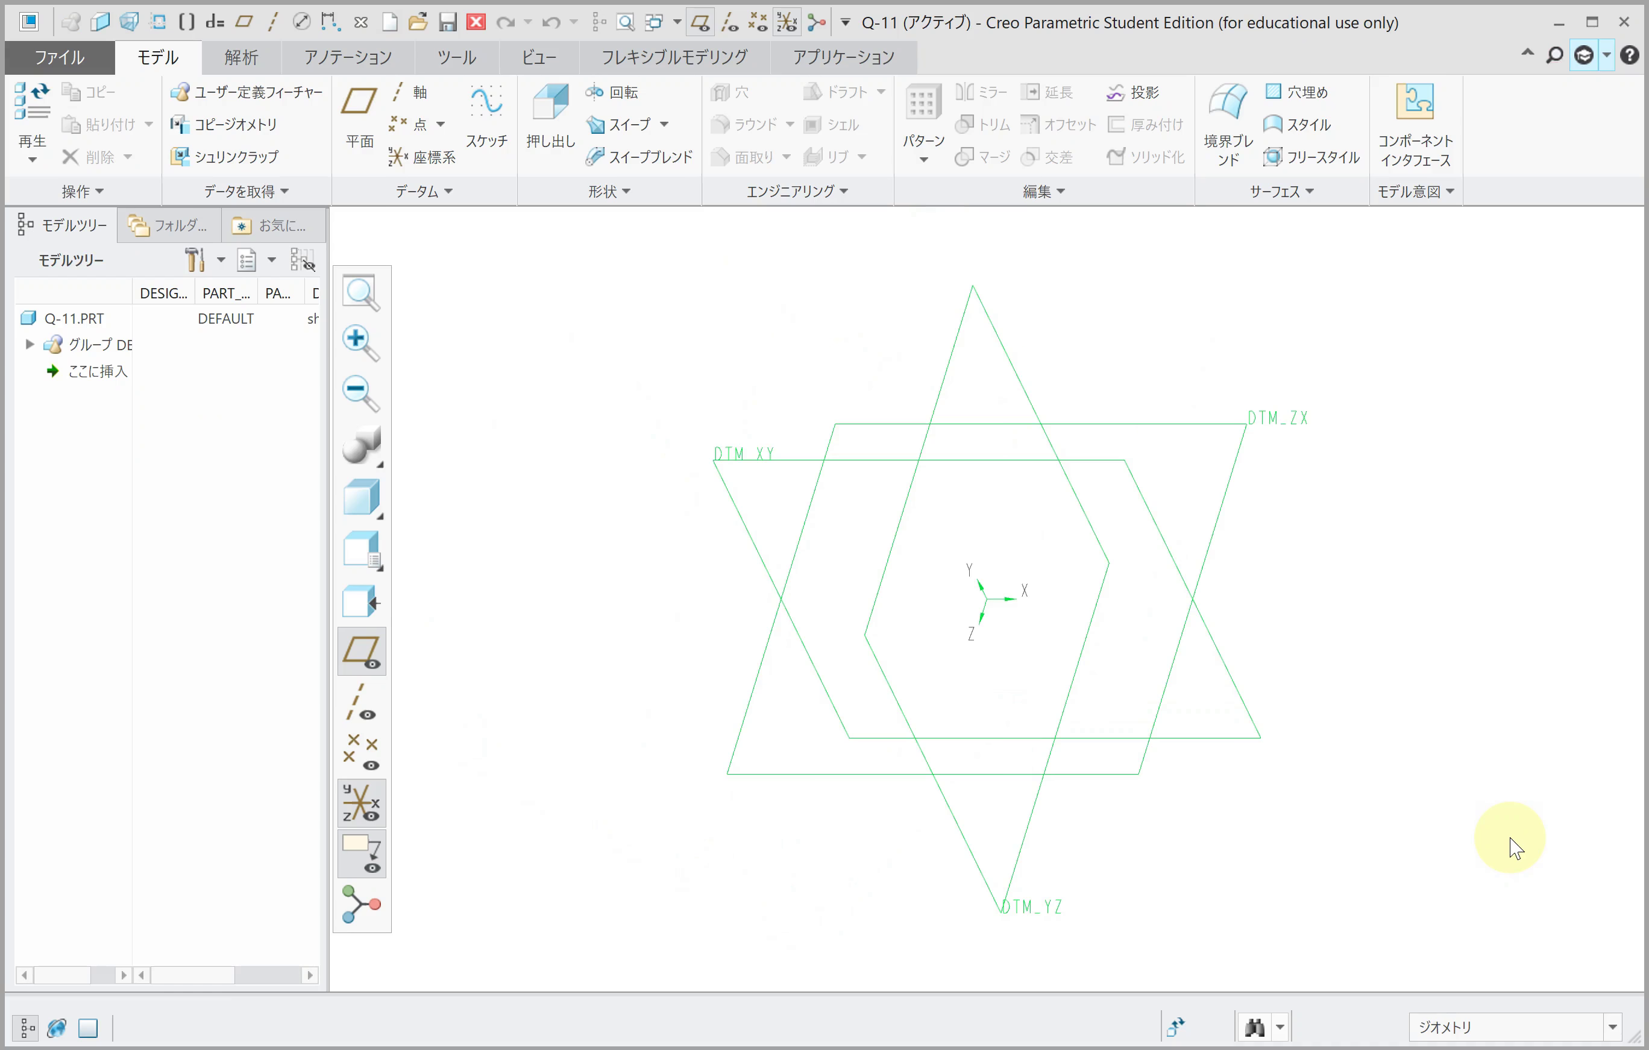
pyautogui.click(585, 111)
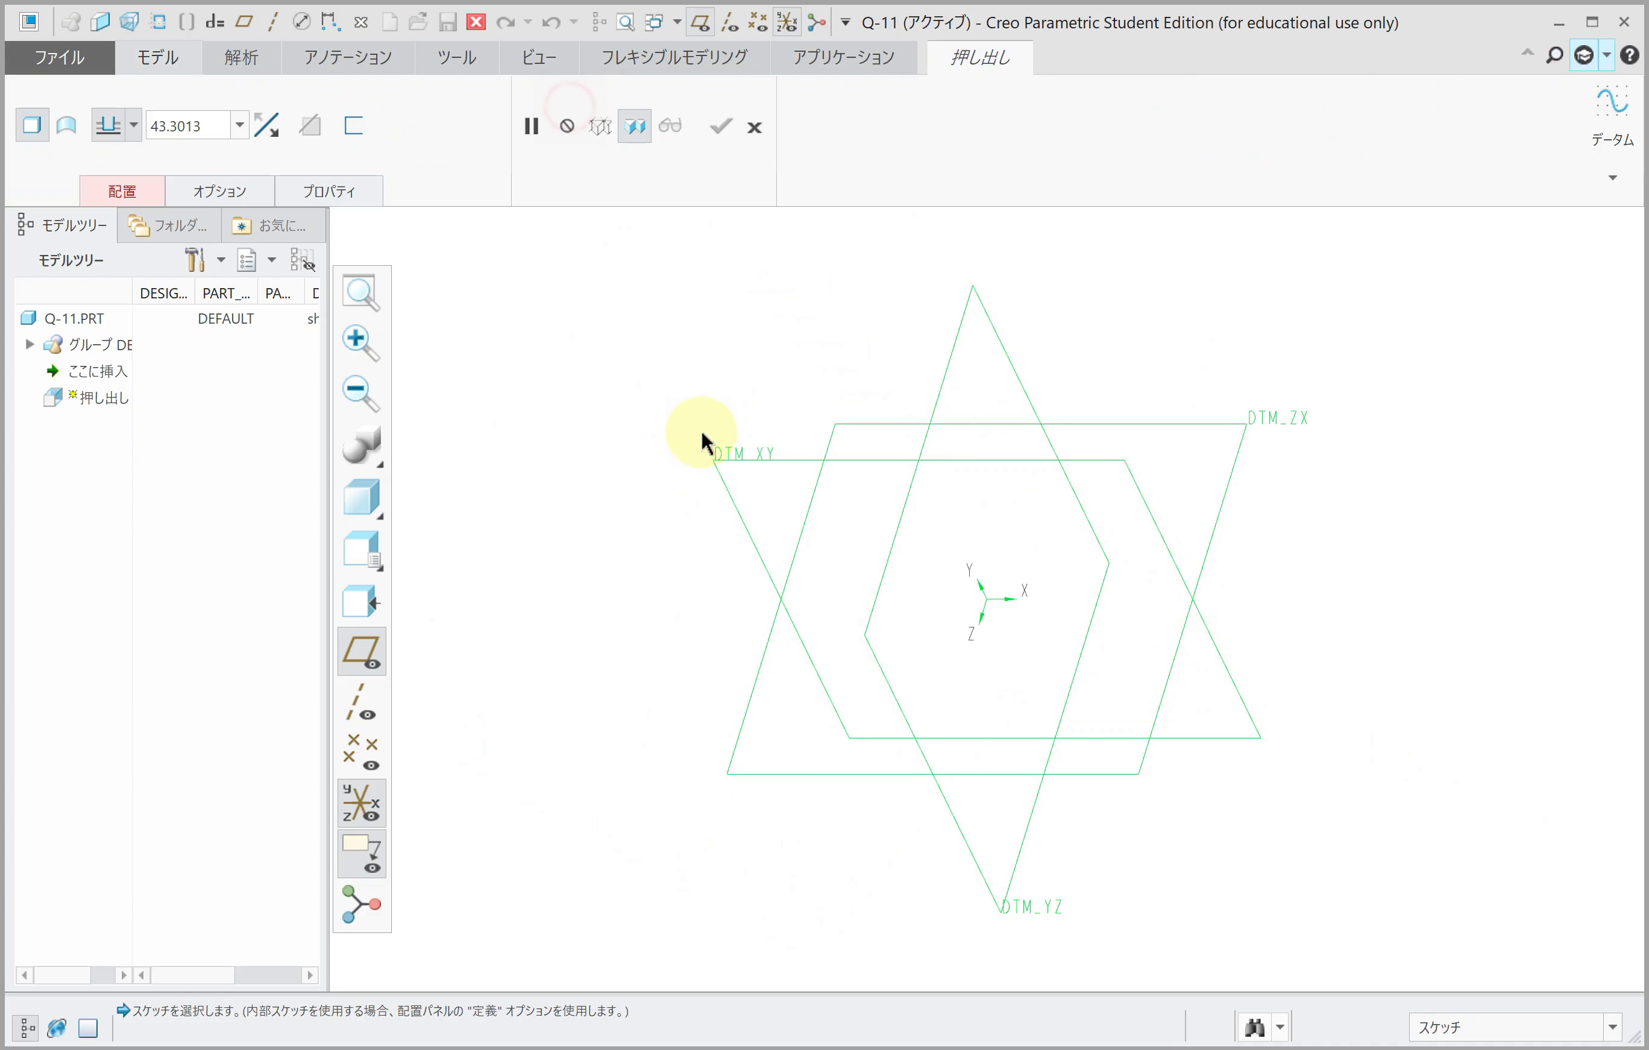
pyautogui.click(731, 451)
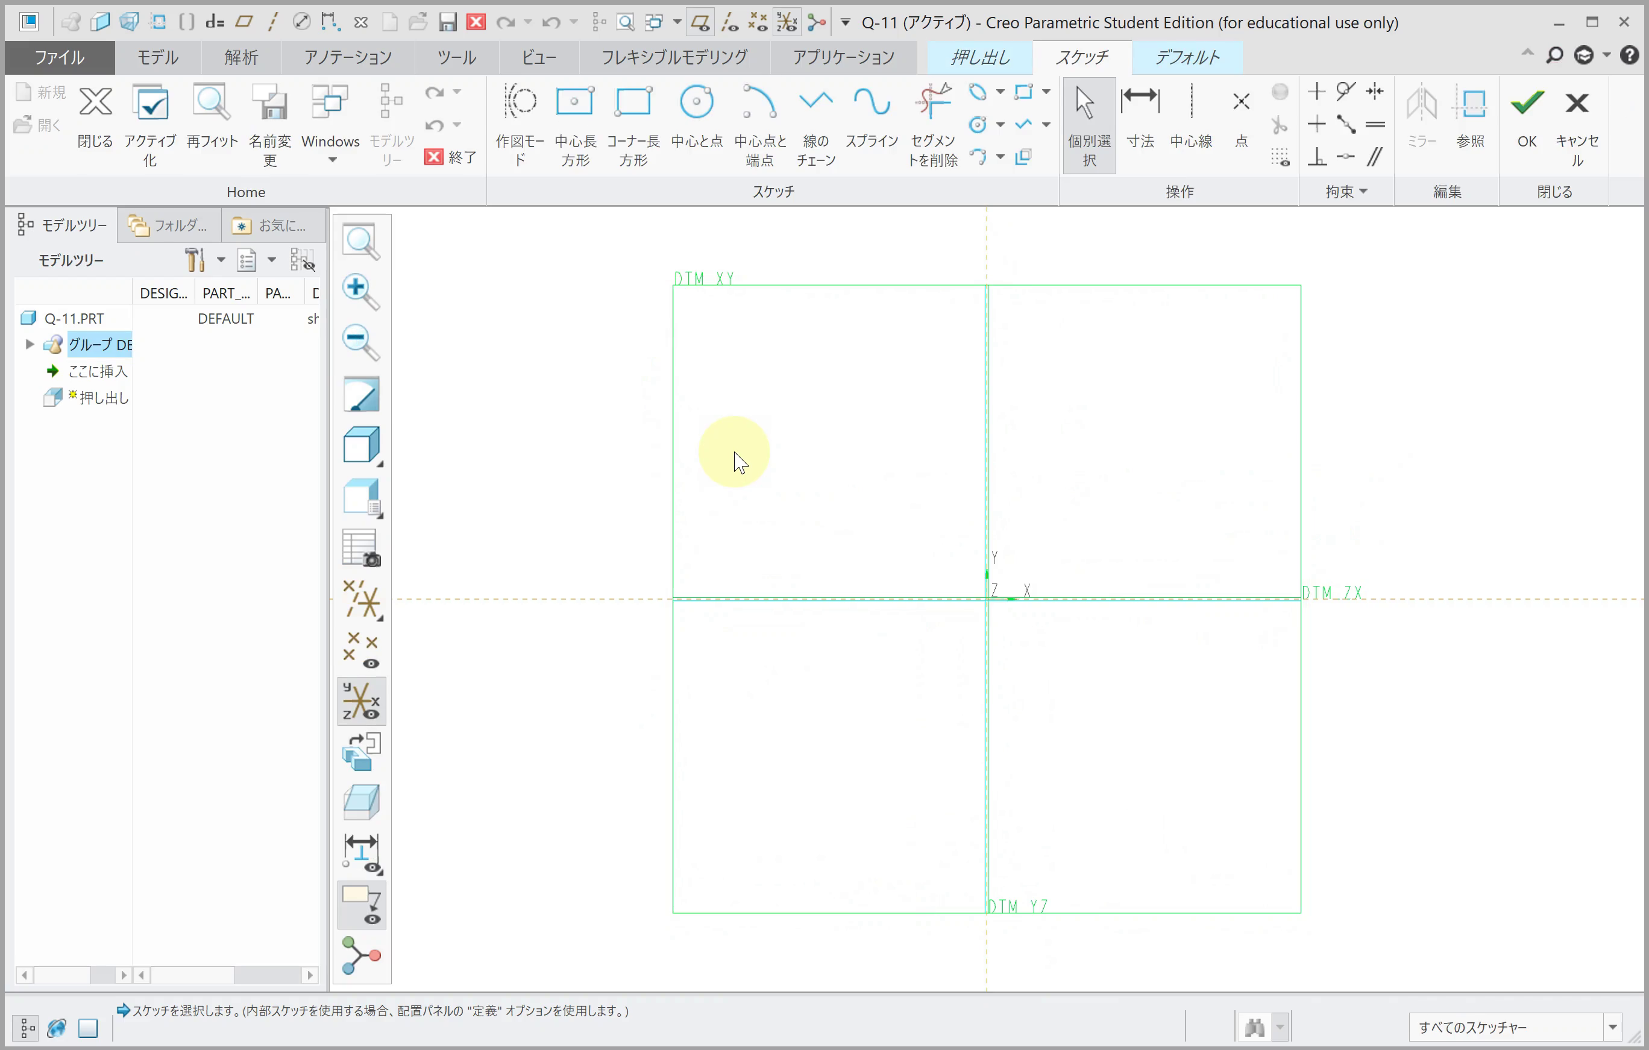
pyautogui.click(652, 163)
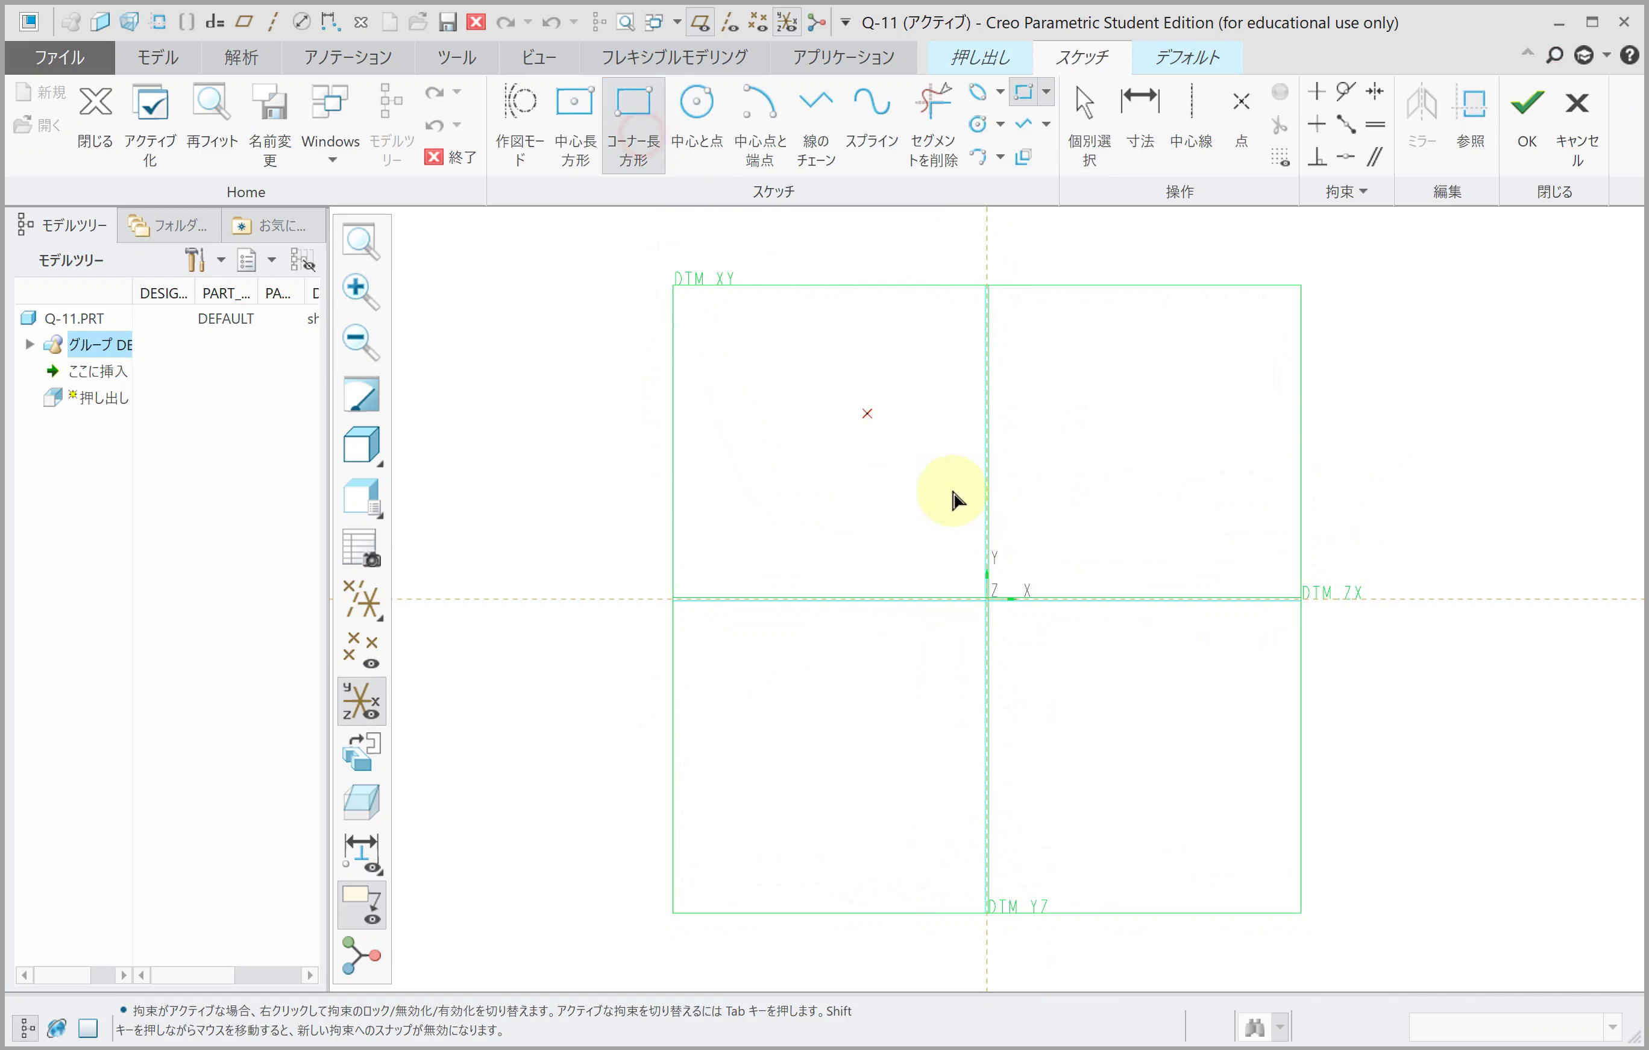
pyautogui.click(987, 598)
pyautogui.click(1177, 390)
pyautogui.middleClick(1126, 581)
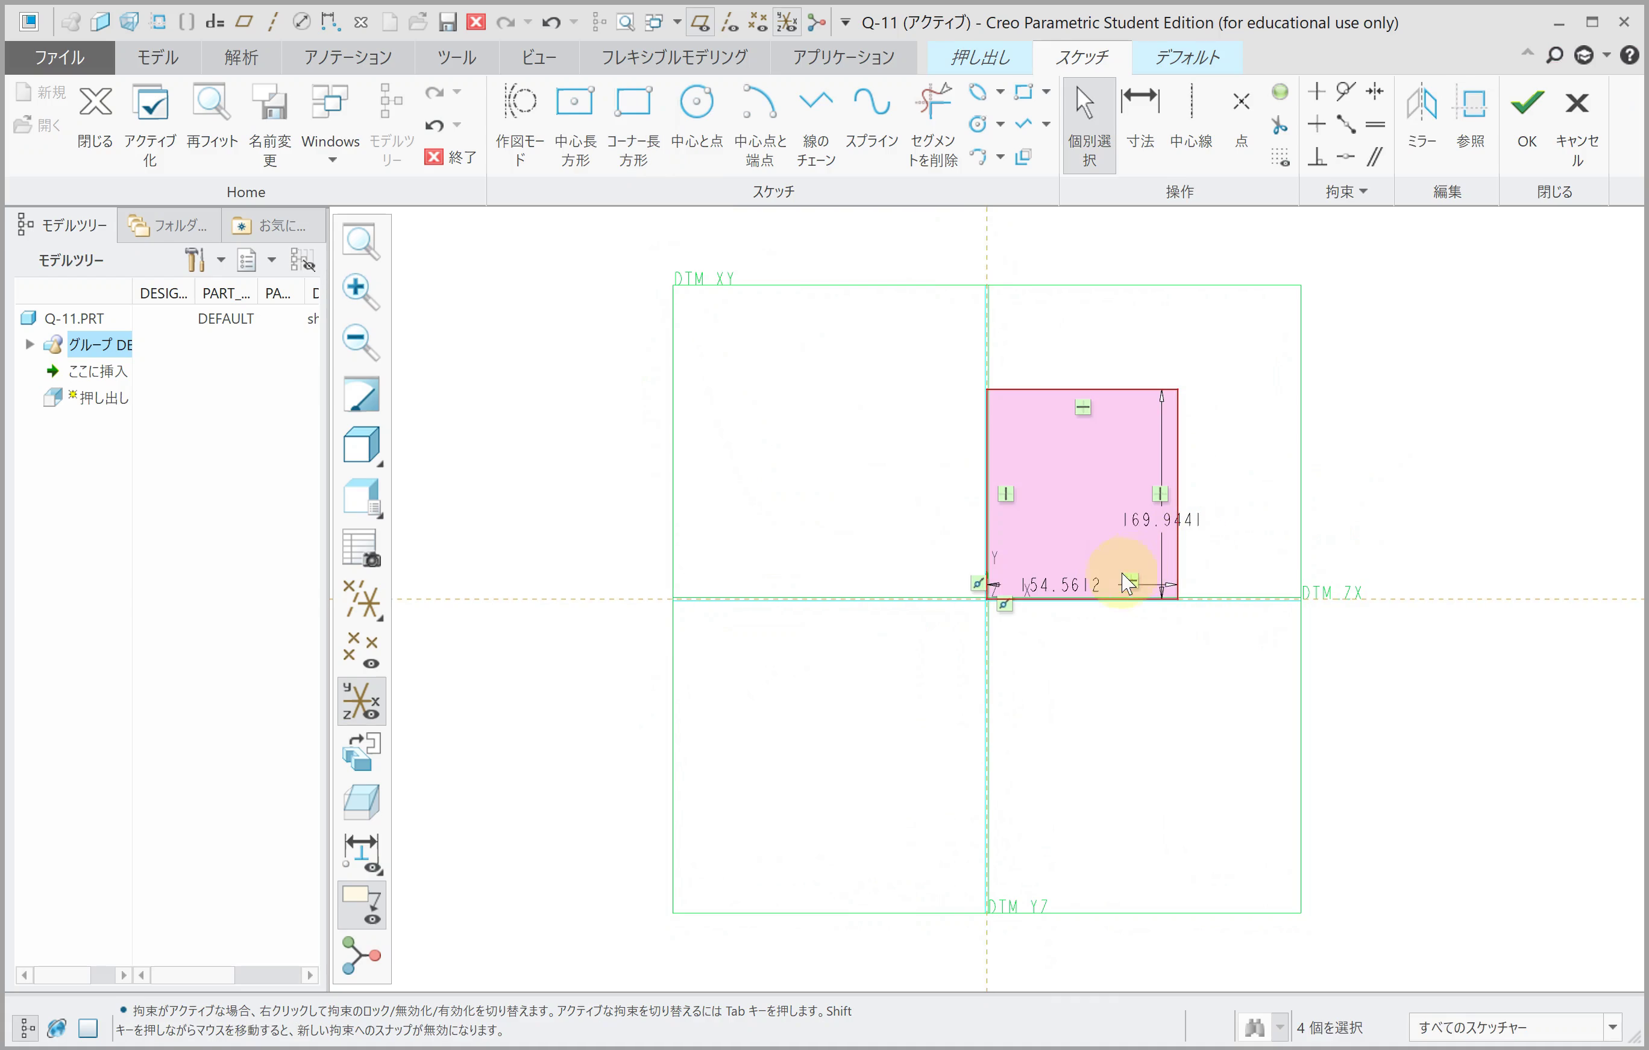
# Step: Size the rectangle to 100 × 100 and extrude it 100 deep
pyautogui.doubleClick(1084, 585)
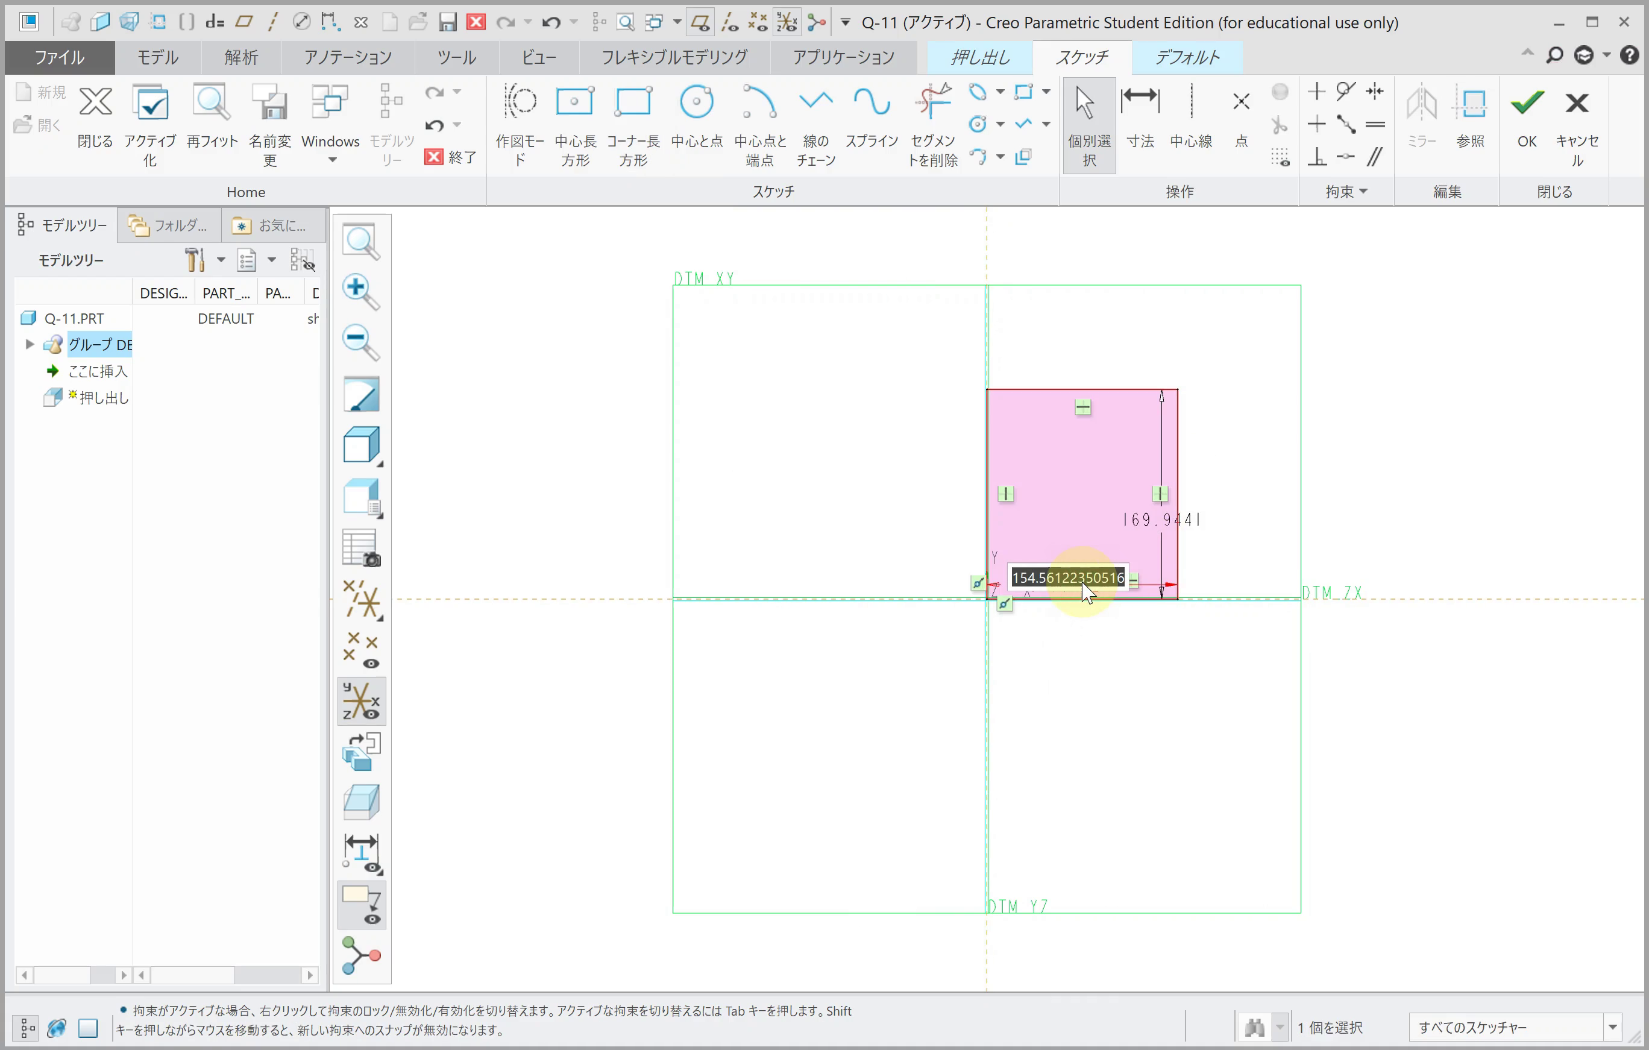
pyautogui.write('100.0000')
pyautogui.press('Return')
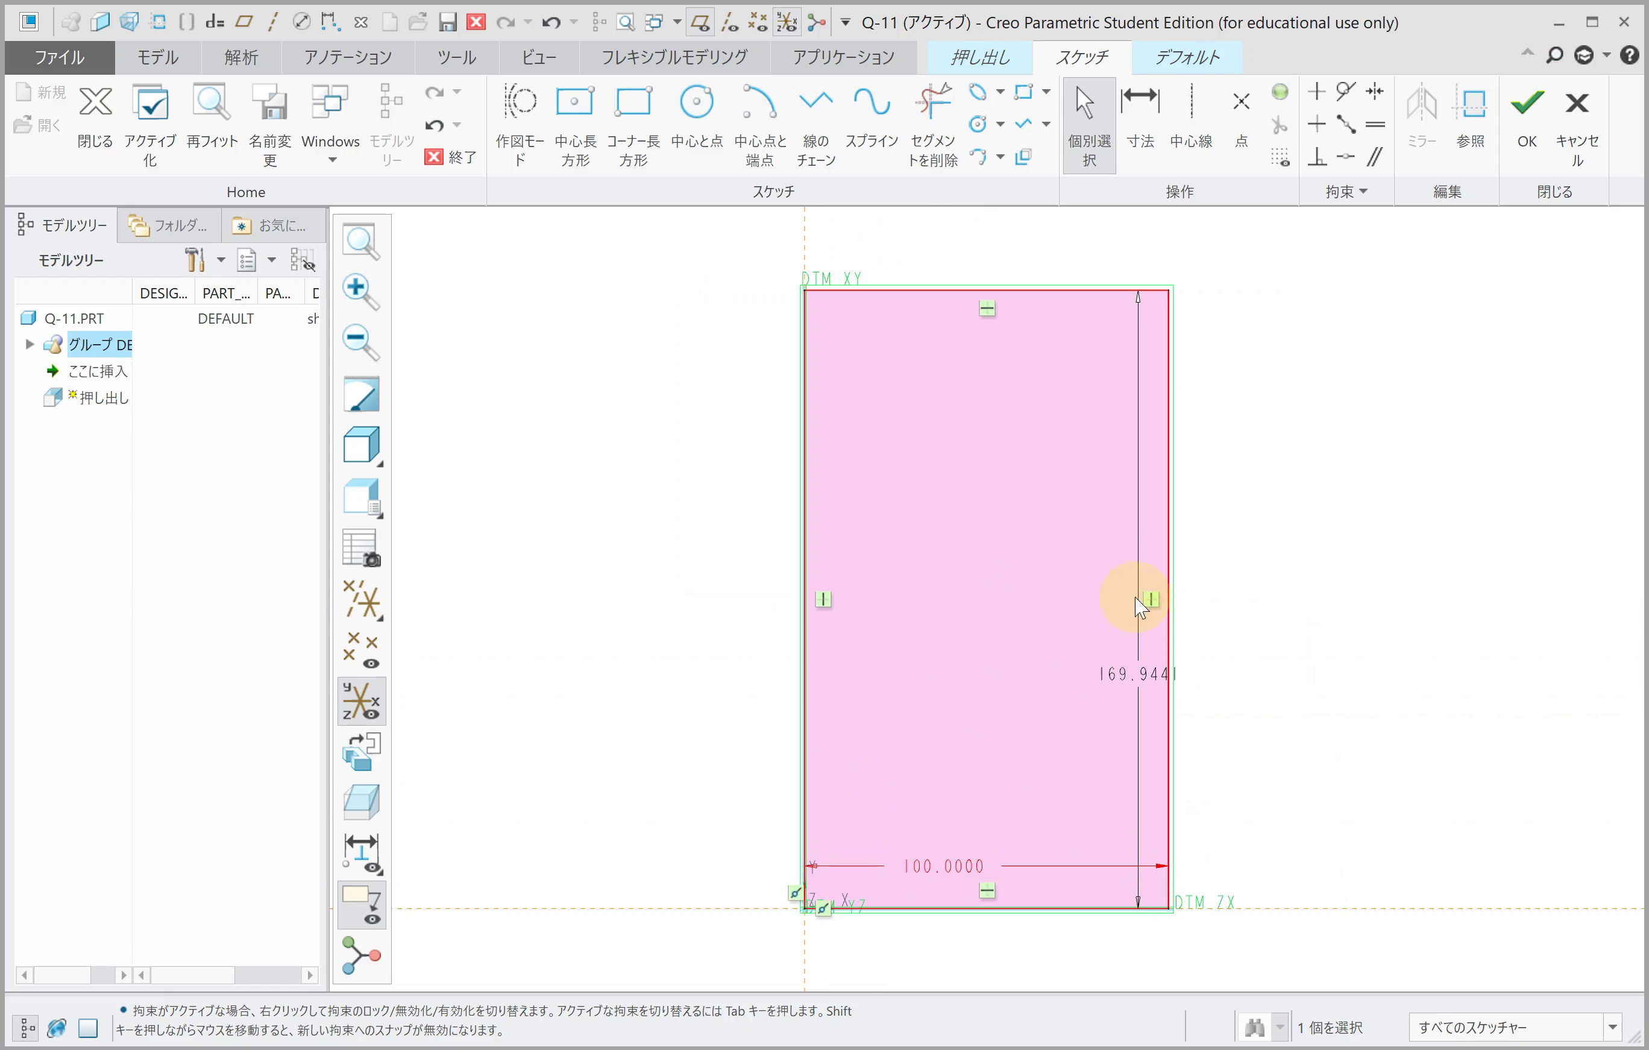
pyautogui.doubleClick(1163, 676)
pyautogui.write('0')
pyautogui.press('Return')
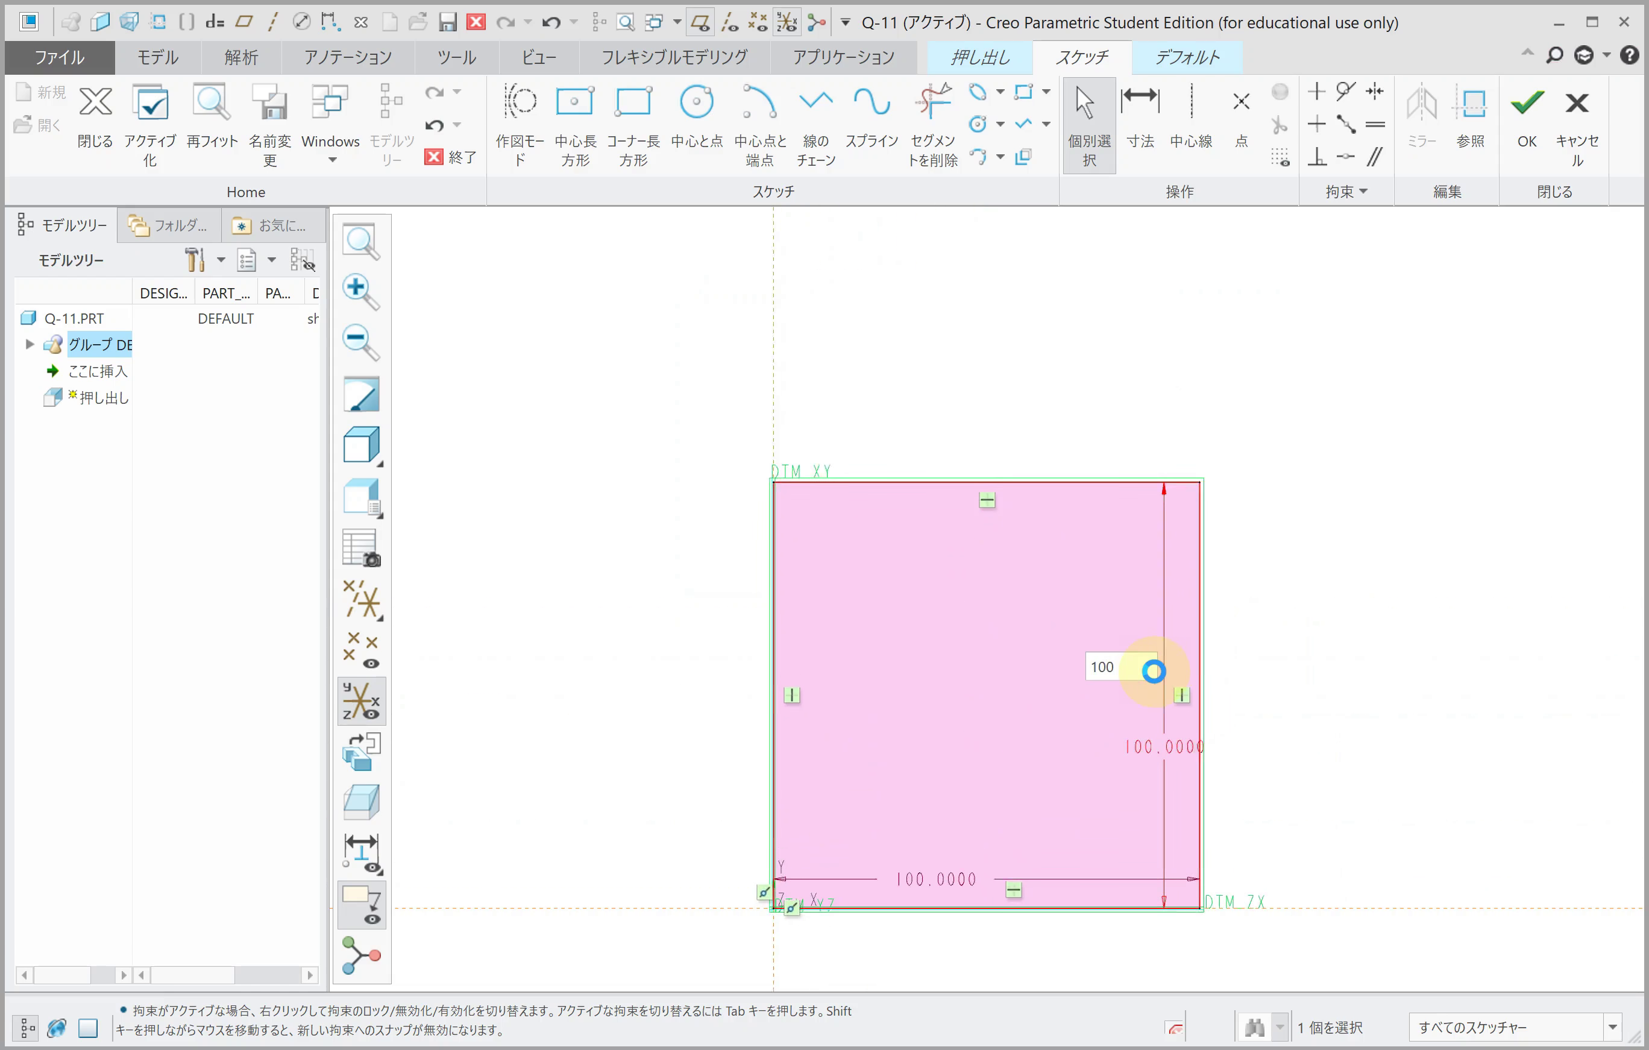
pyautogui.click(1524, 147)
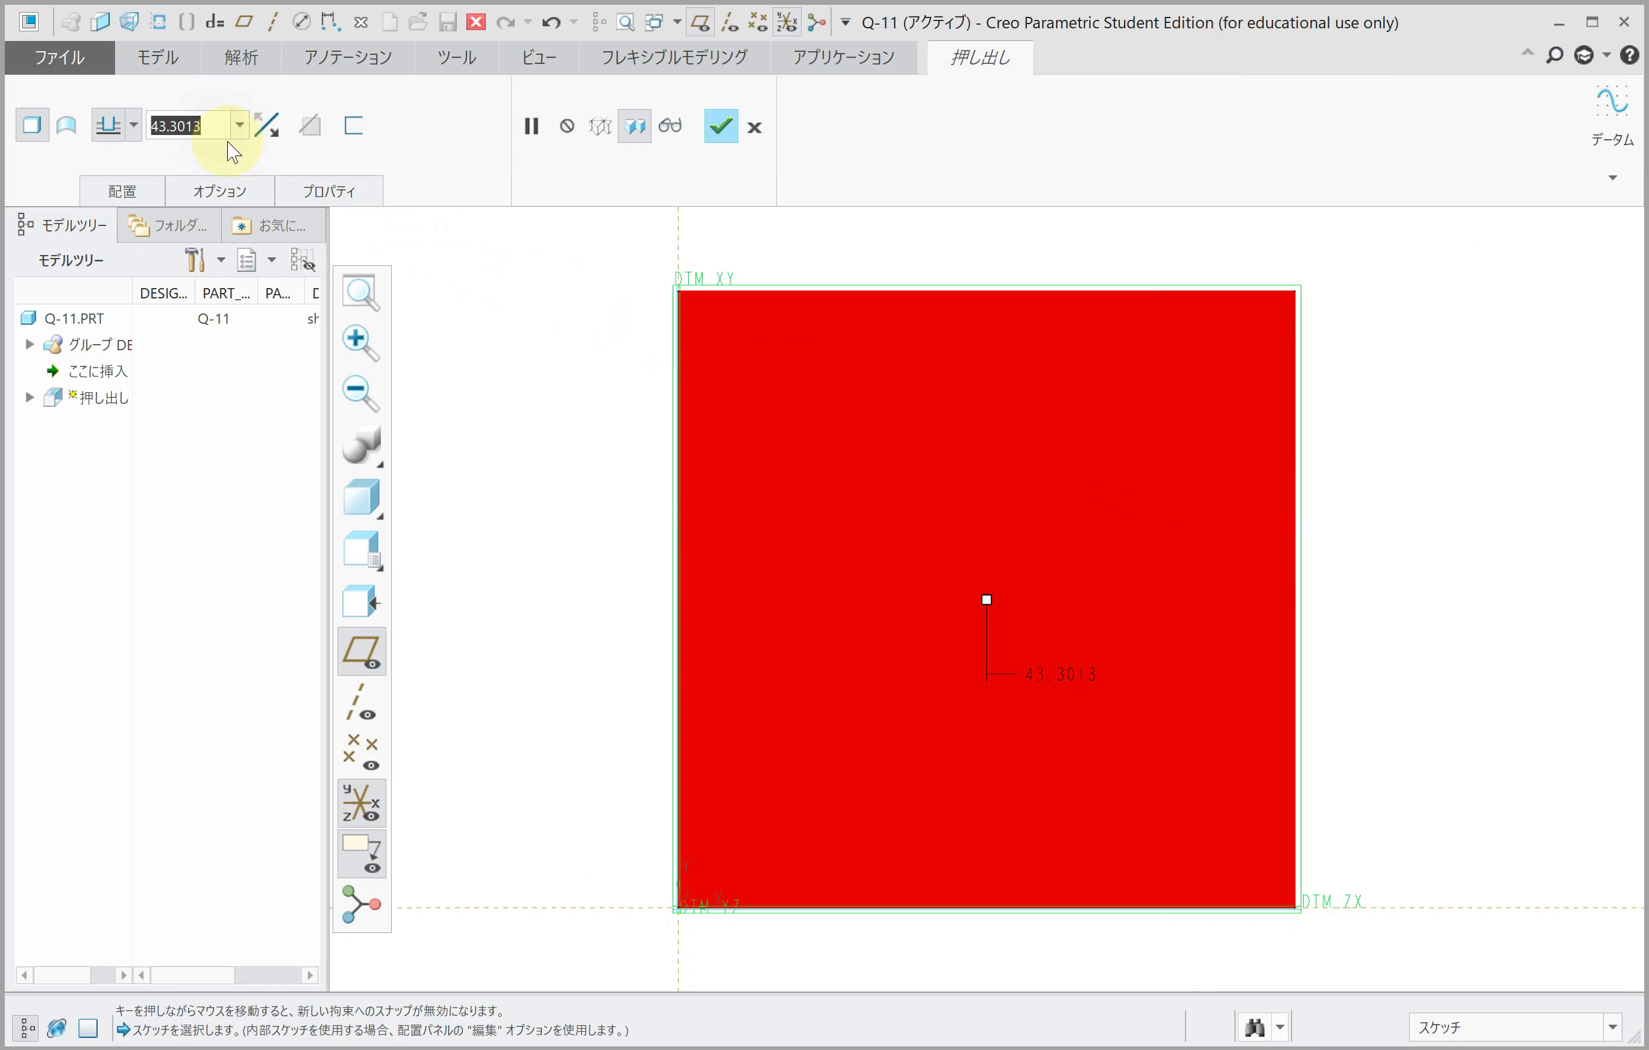
pyautogui.write('100')
pyautogui.press('Return')
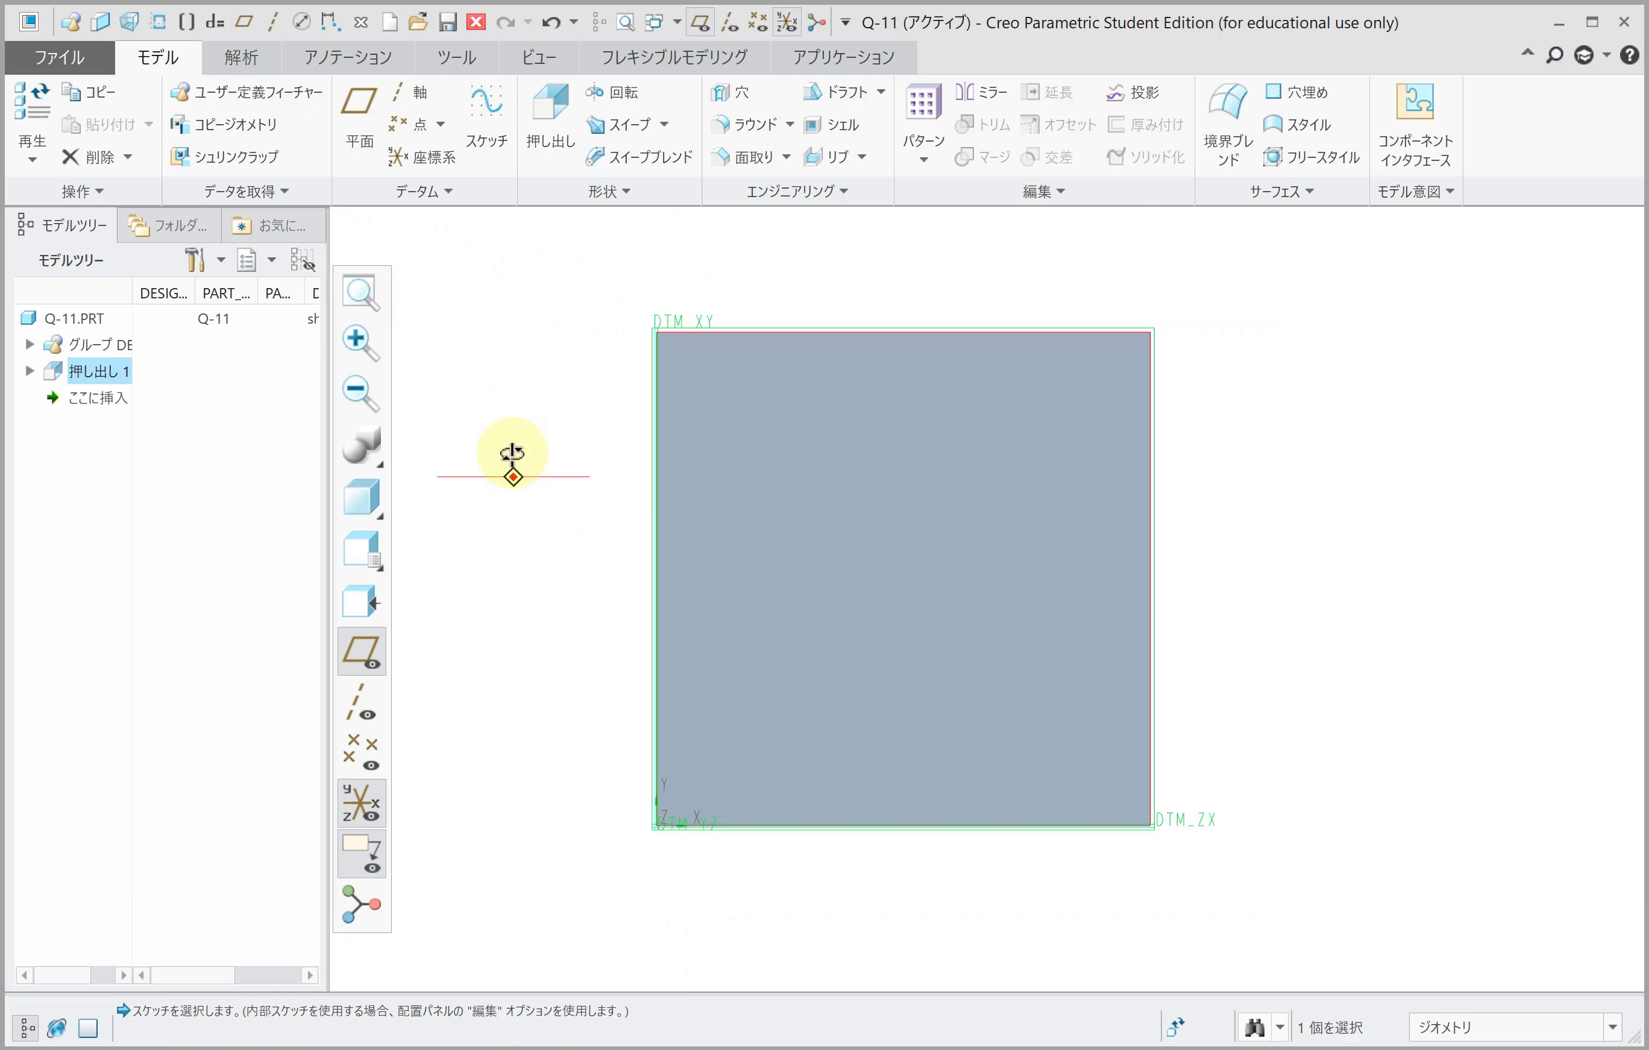
pyautogui.moveTo(516, 461); pyautogui.dragTo(637, 594, button='middle')
# Step: Start a second extrusion sketched on the block's face, reoriented to a flat view
pyautogui.click(544, 139)
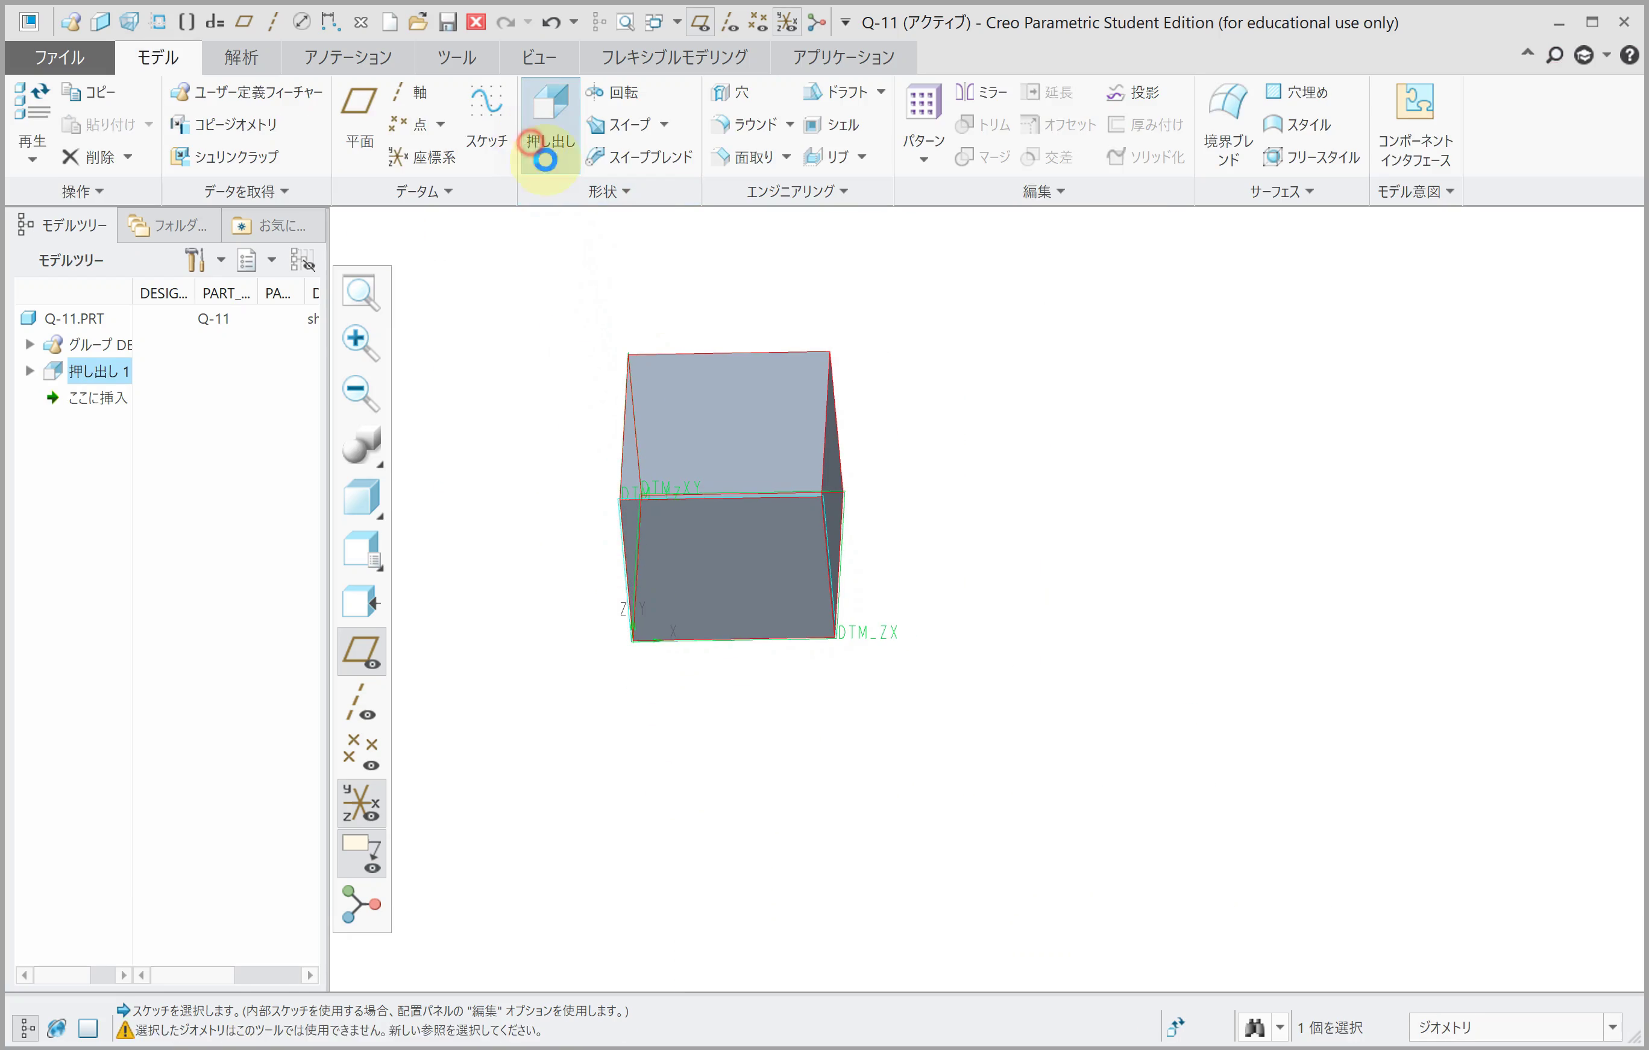
pyautogui.click(659, 493)
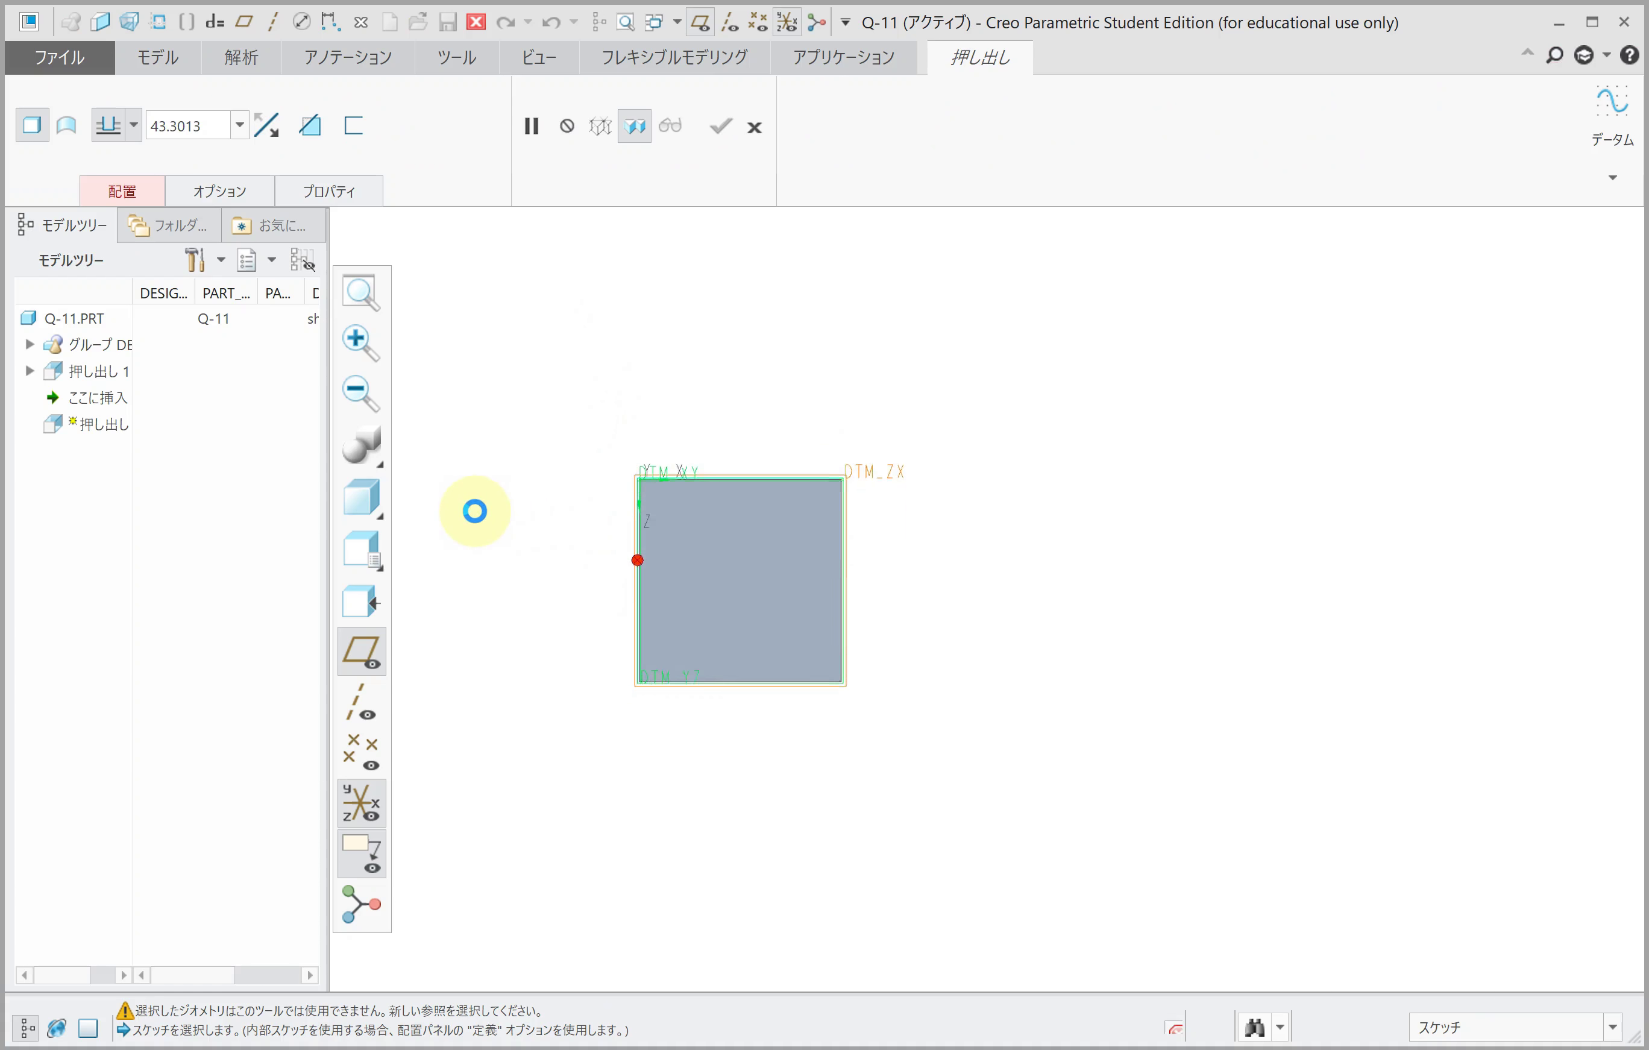
pyautogui.click(365, 507)
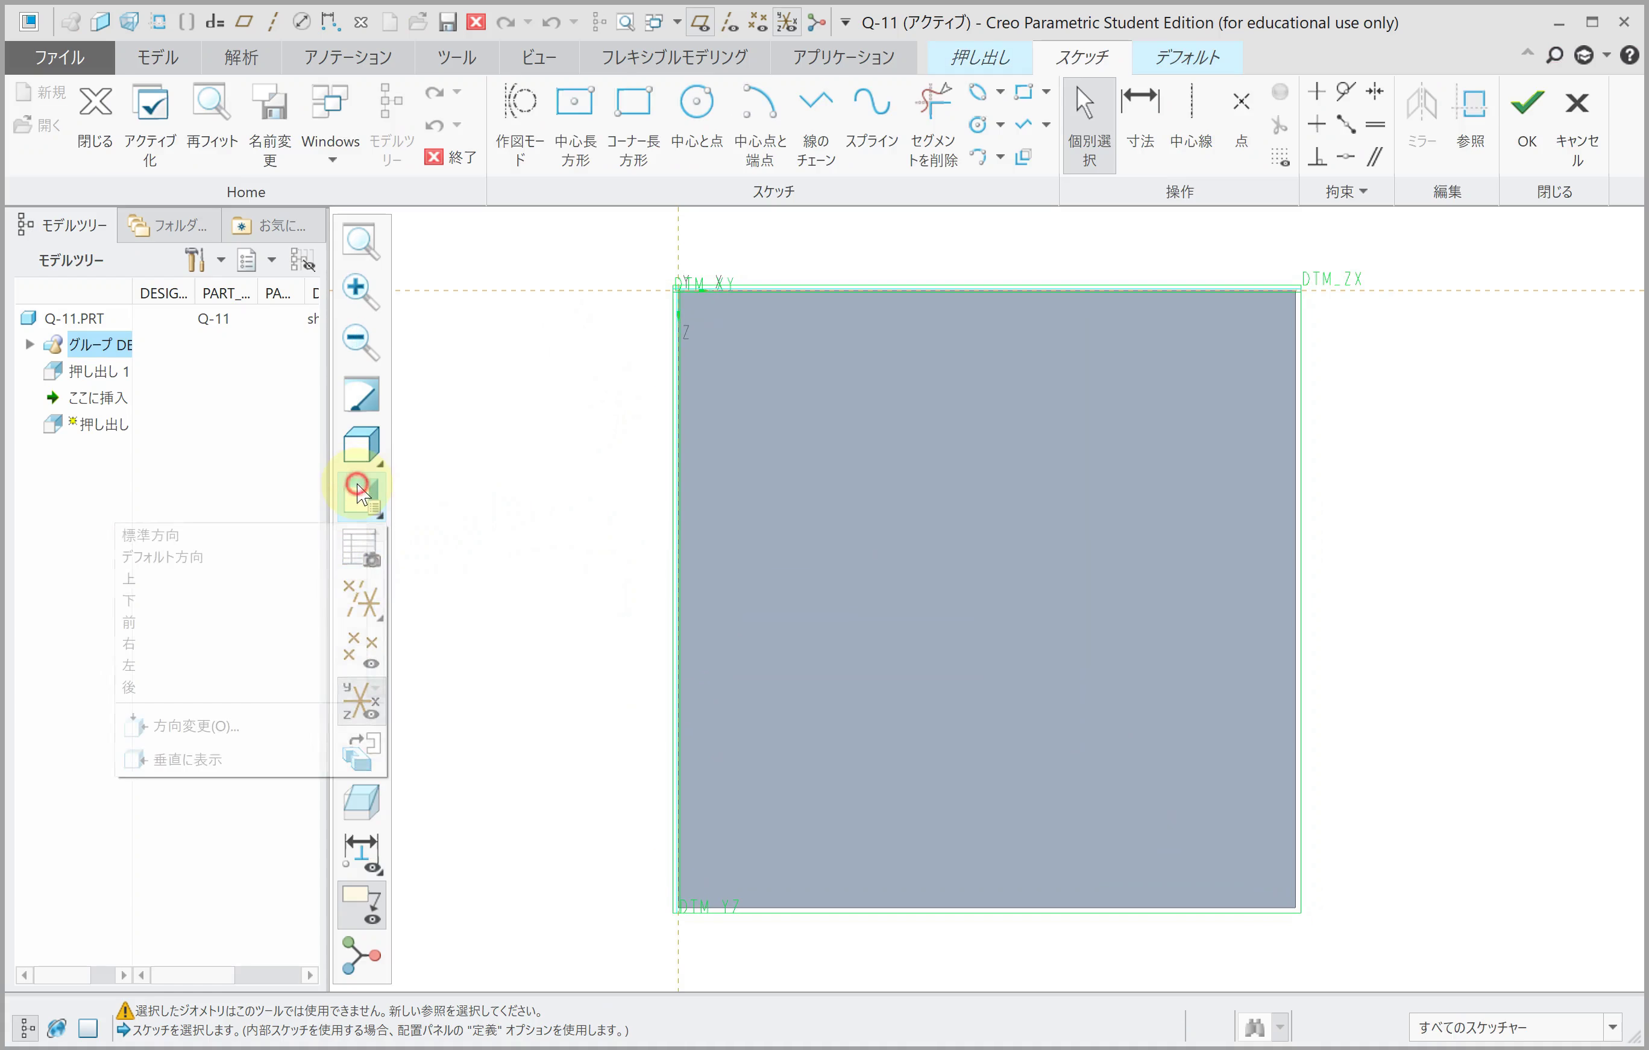
pyautogui.click(305, 599)
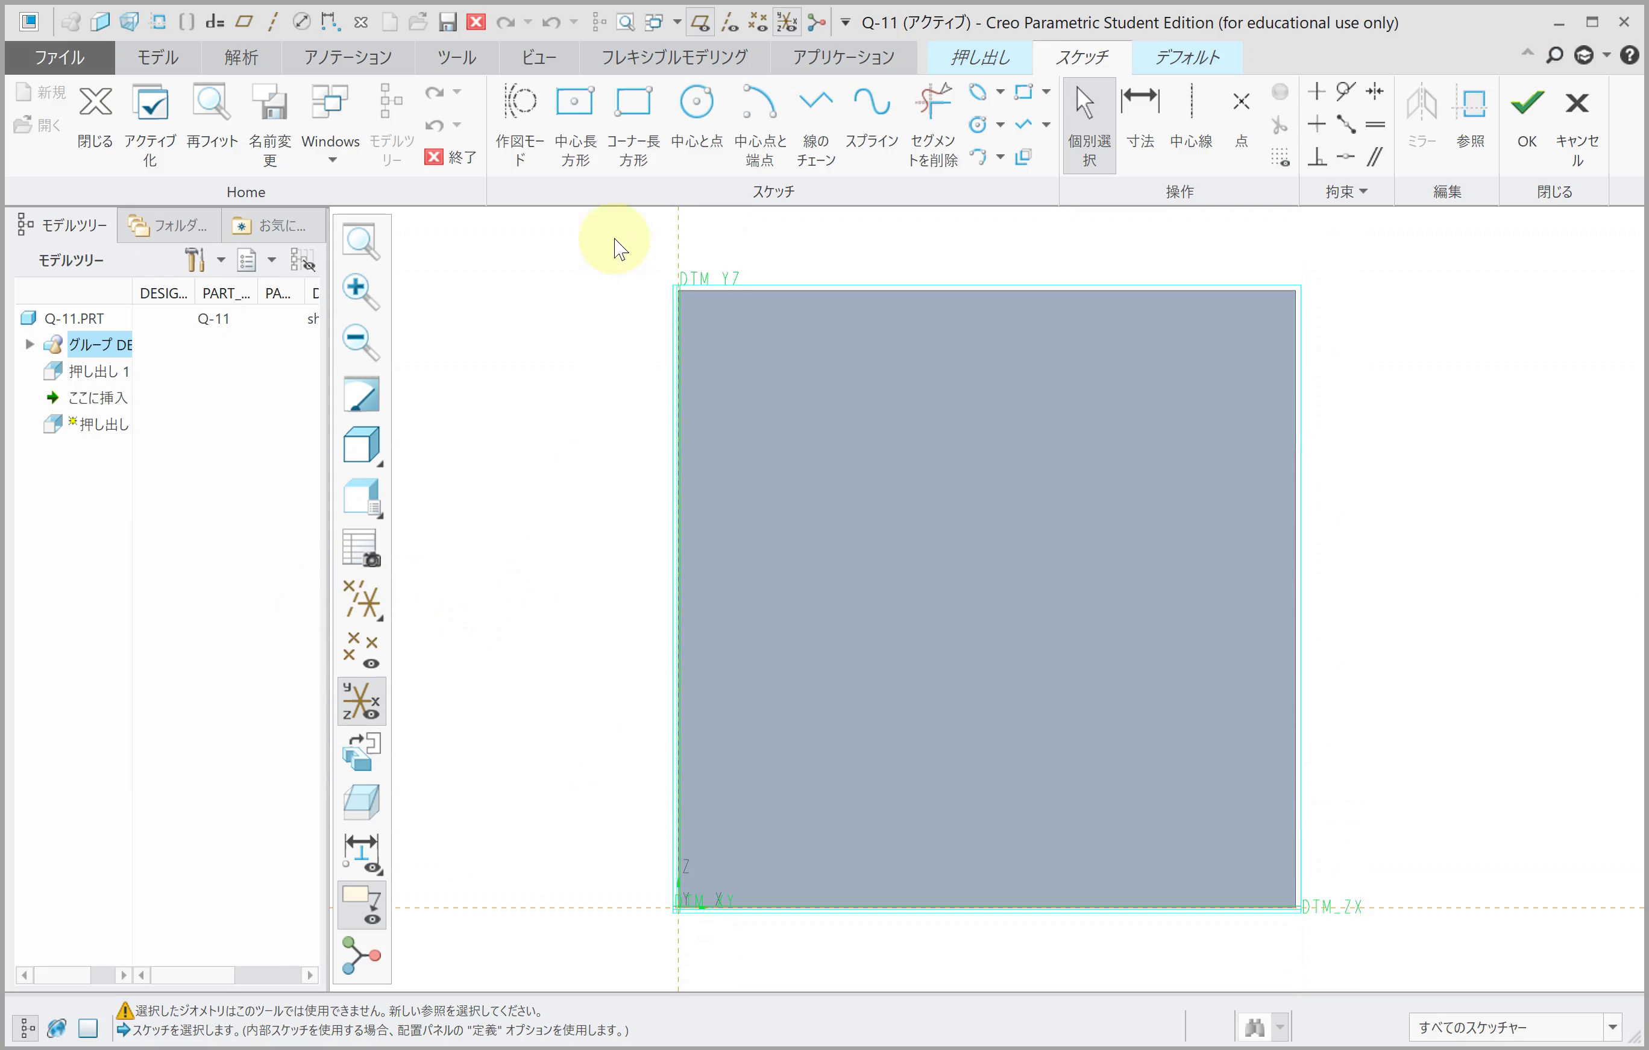
# Step: Draw a stepped line chain down from the block's top edge
pyautogui.click(804, 152)
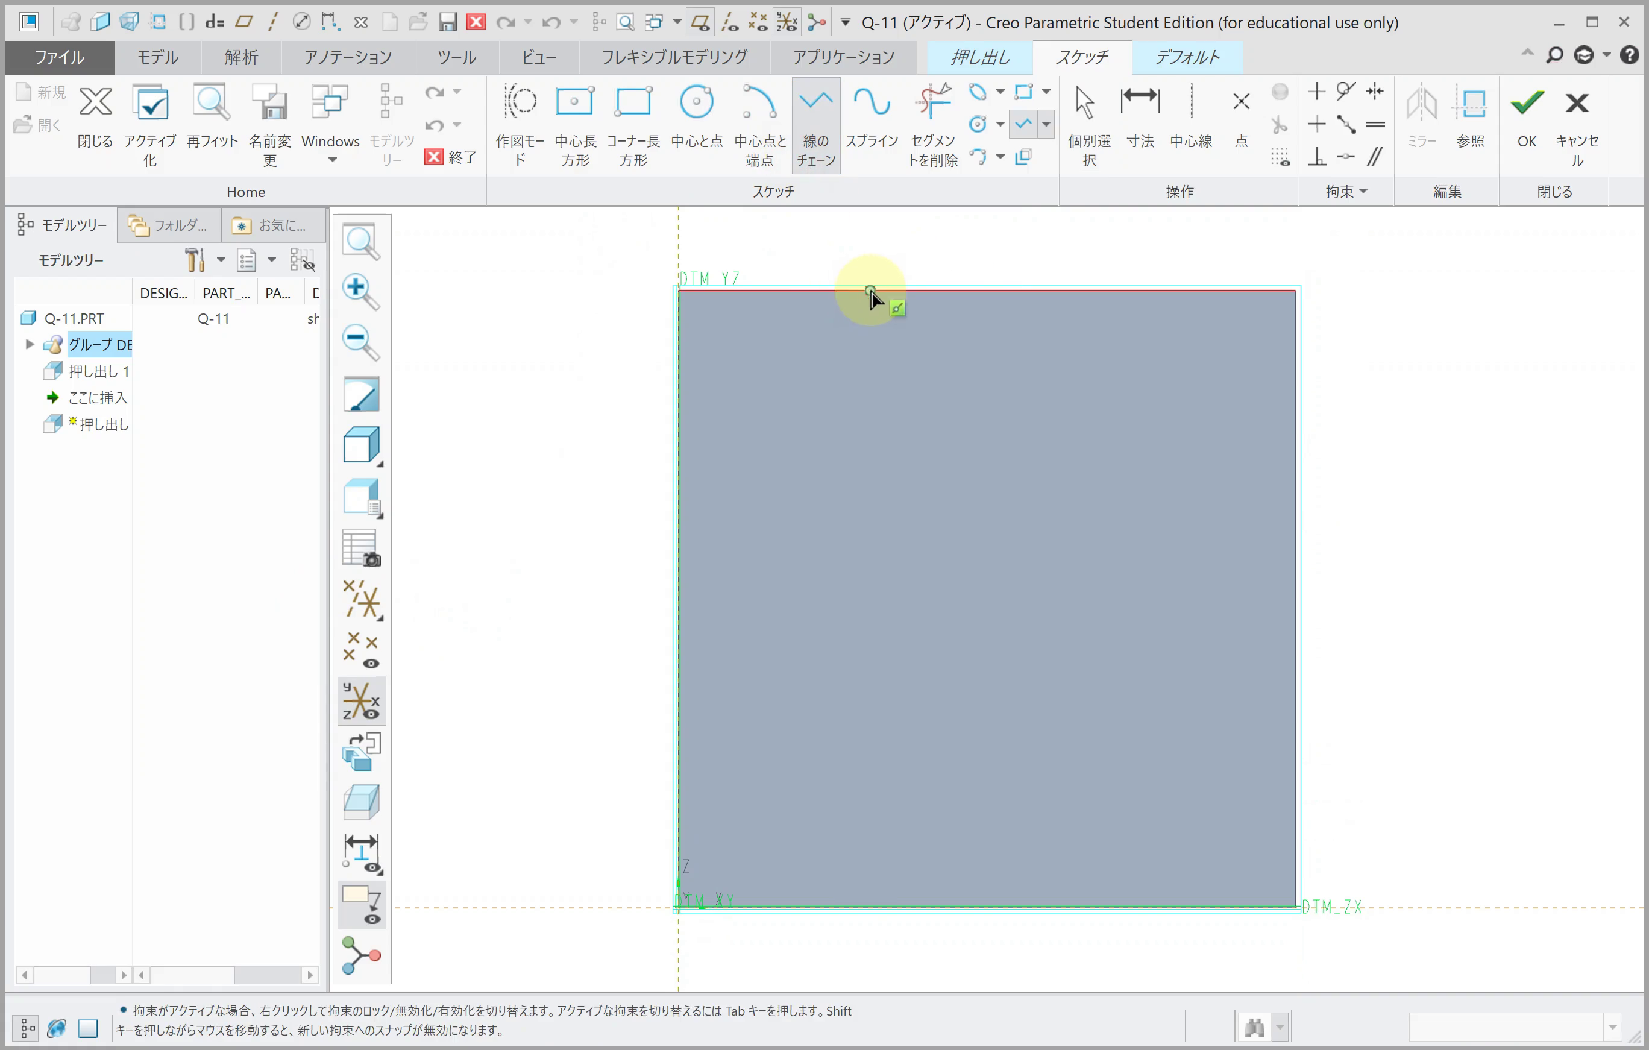
pyautogui.click(870, 292)
pyautogui.click(870, 343)
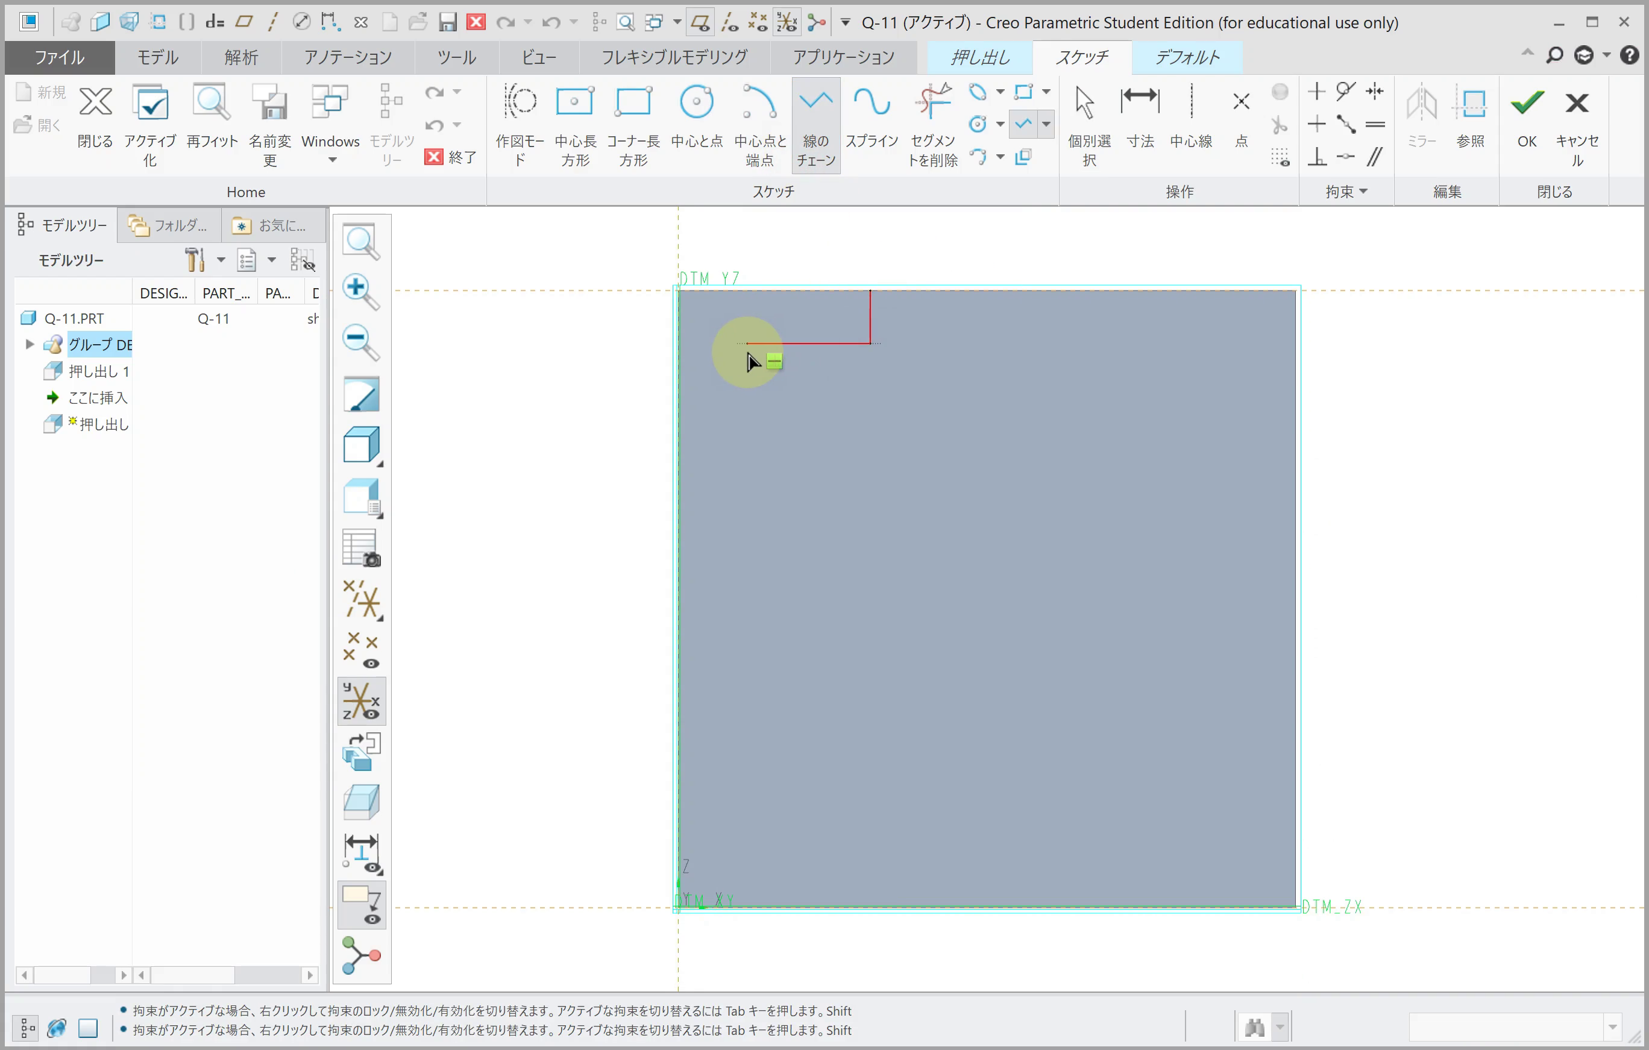
pyautogui.click(758, 343)
pyautogui.click(758, 606)
pyautogui.middleClick(758, 605)
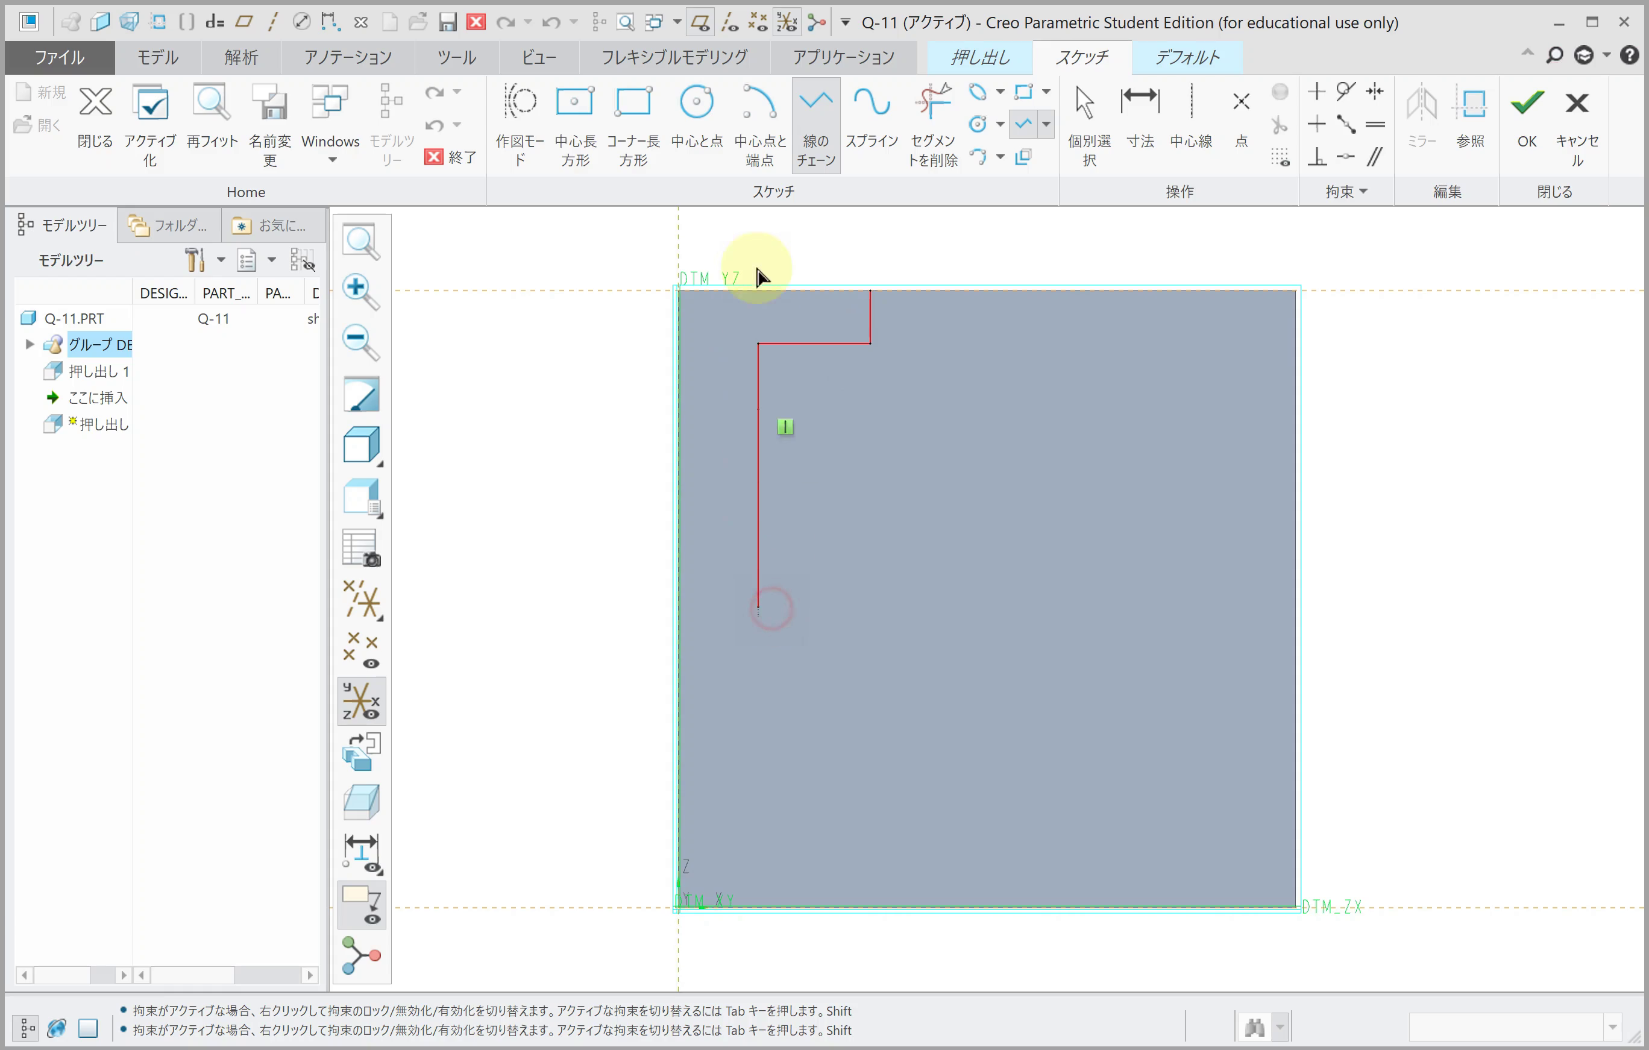
# Step: Add an origin-centred arc from the step's lower end and a horizontal line to the right edge
pyautogui.click(755, 124)
pyautogui.click(679, 903)
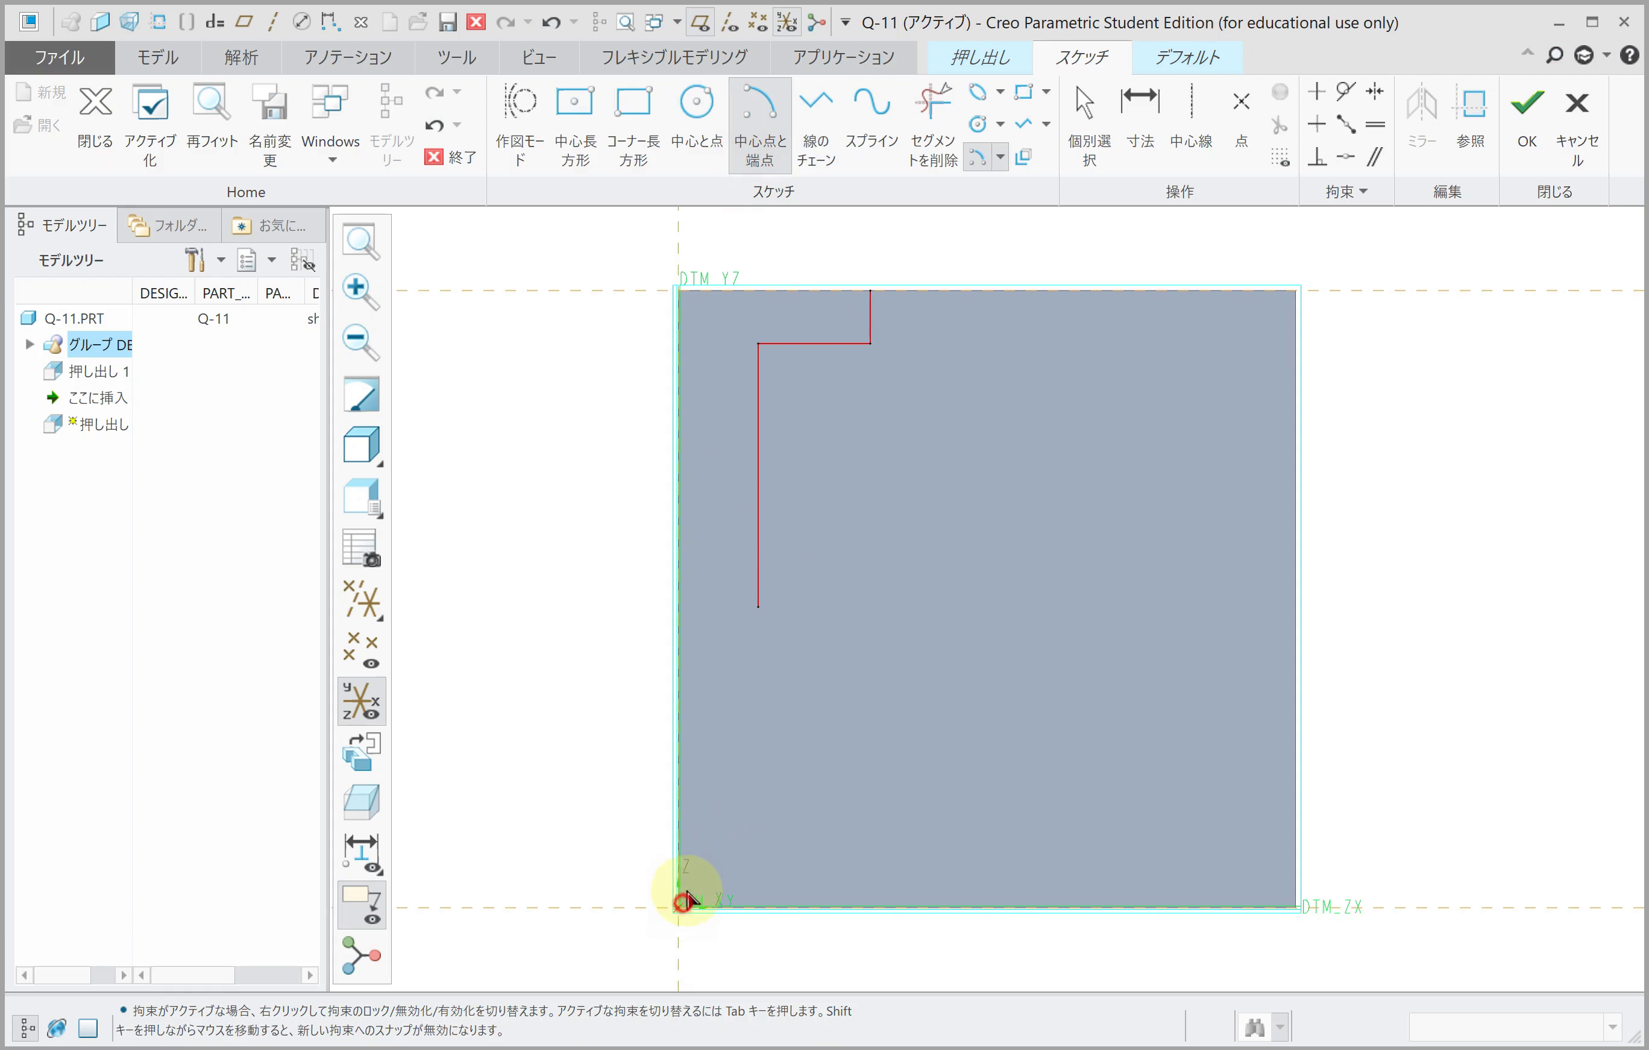
pyautogui.click(758, 606)
pyautogui.click(950, 822)
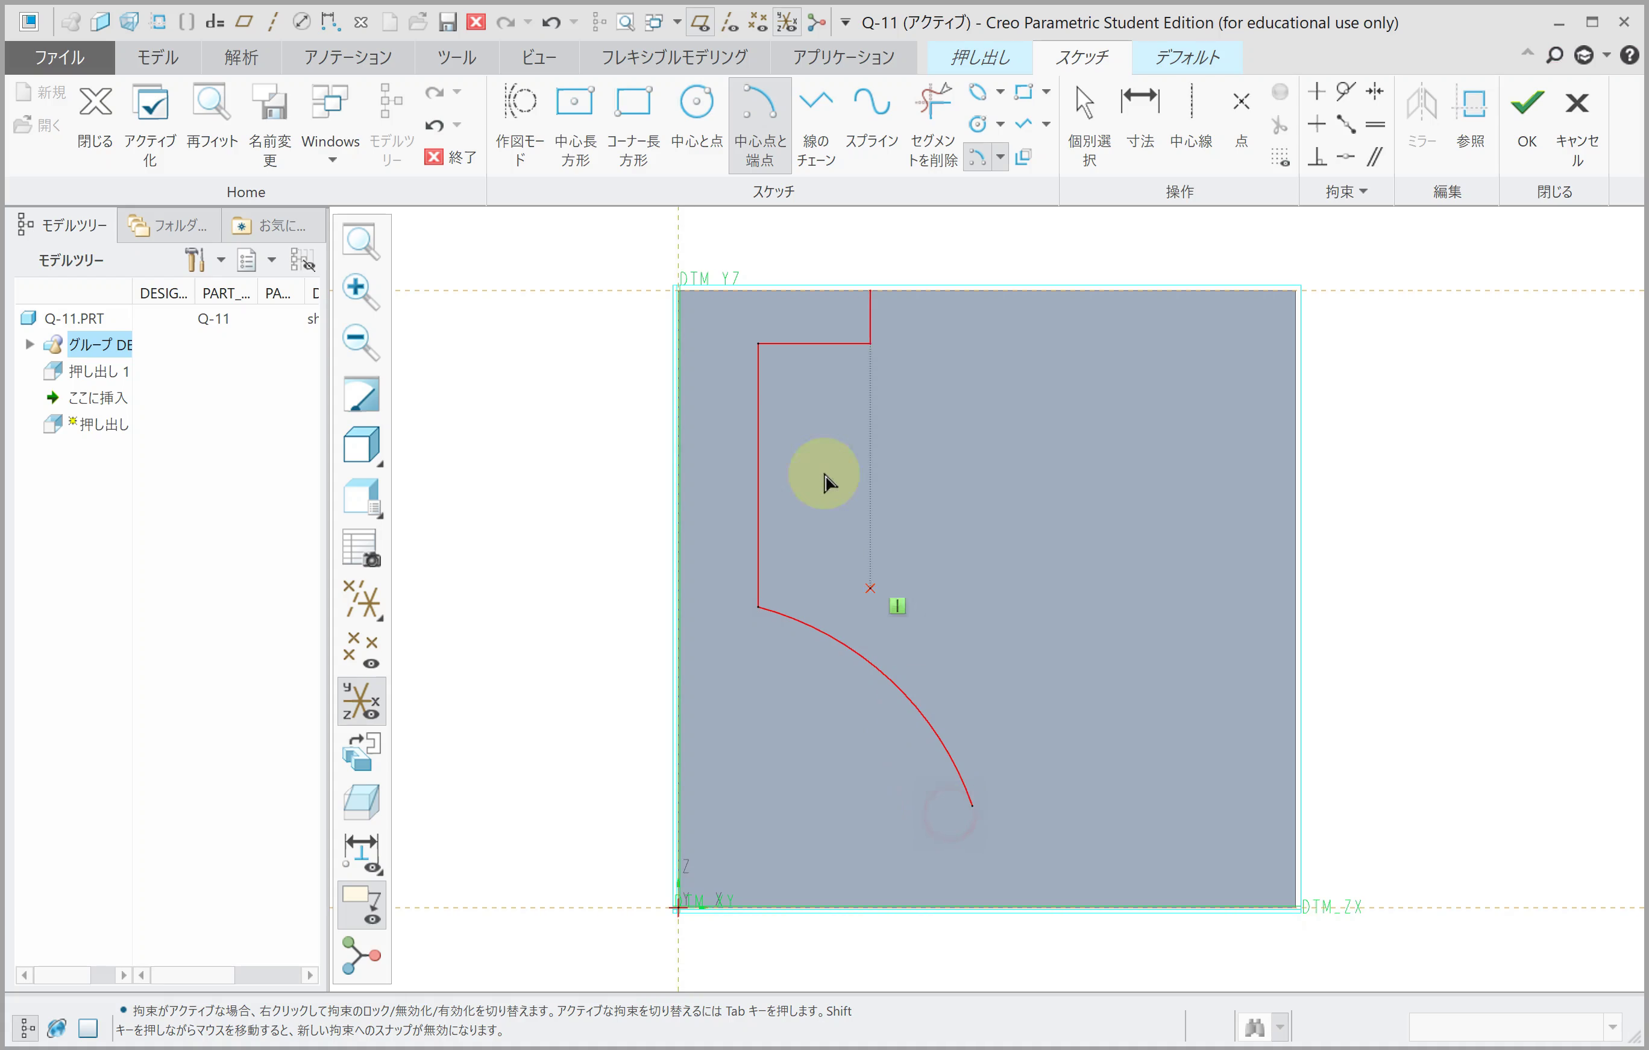
pyautogui.click(816, 121)
pyautogui.click(974, 812)
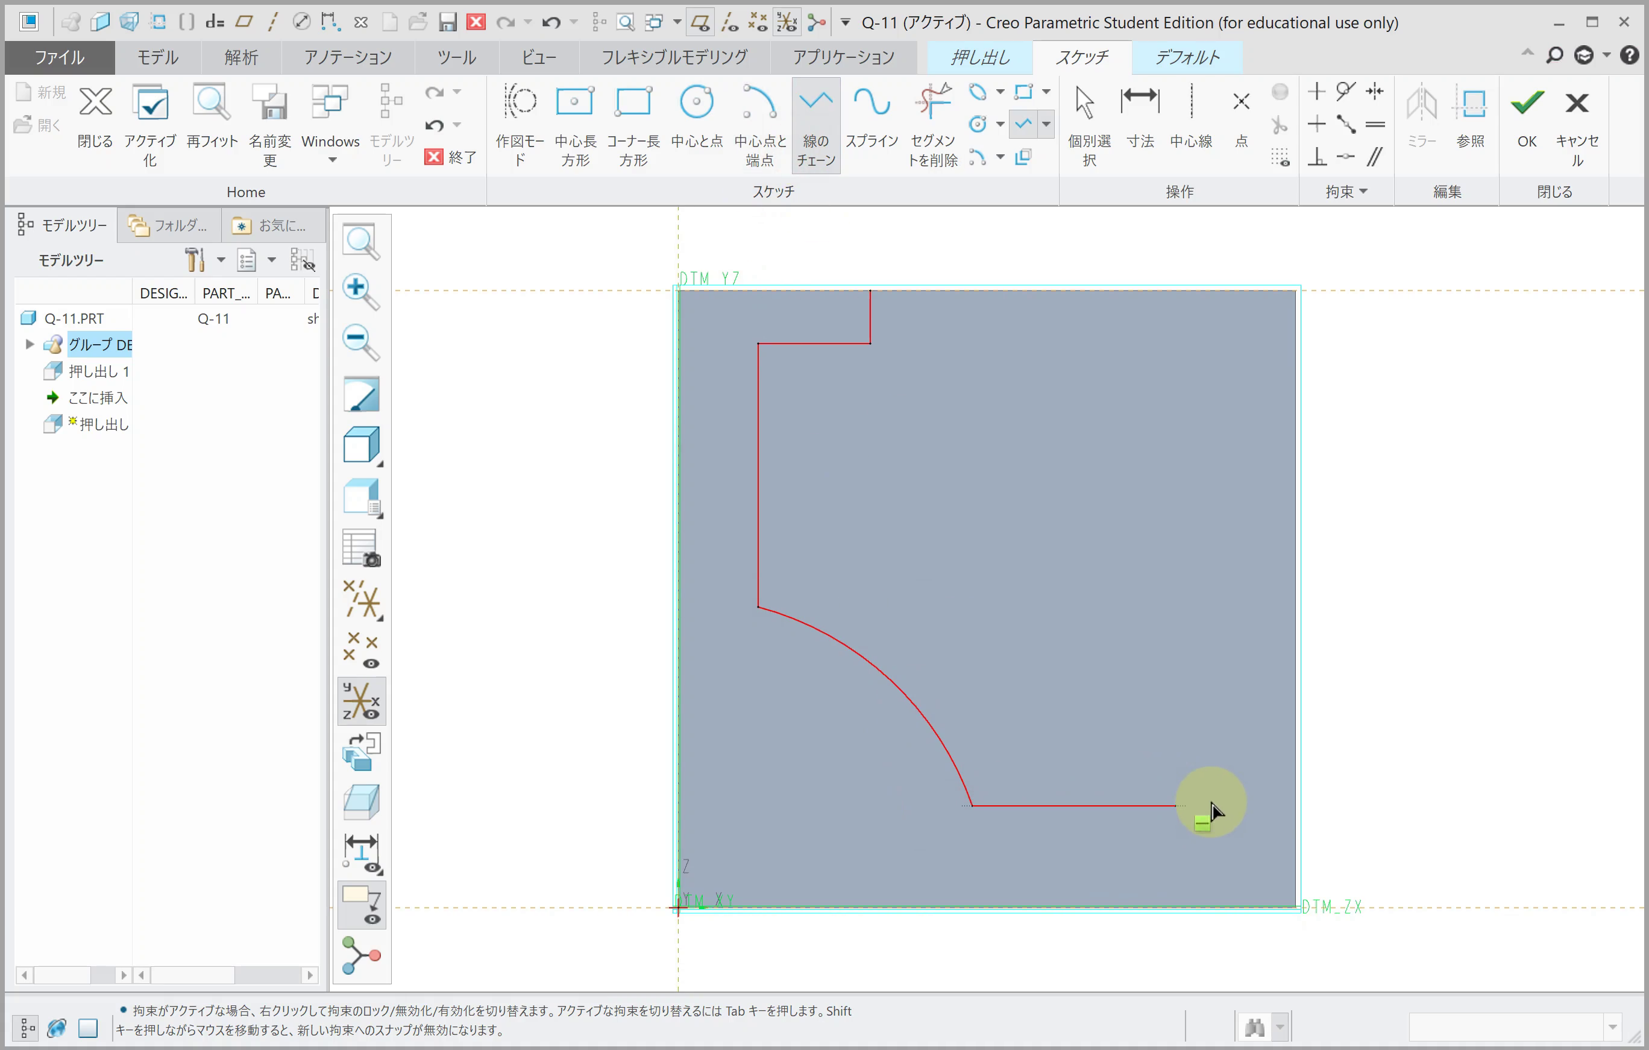
pyautogui.click(1295, 805)
pyautogui.middleClick(1134, 627)
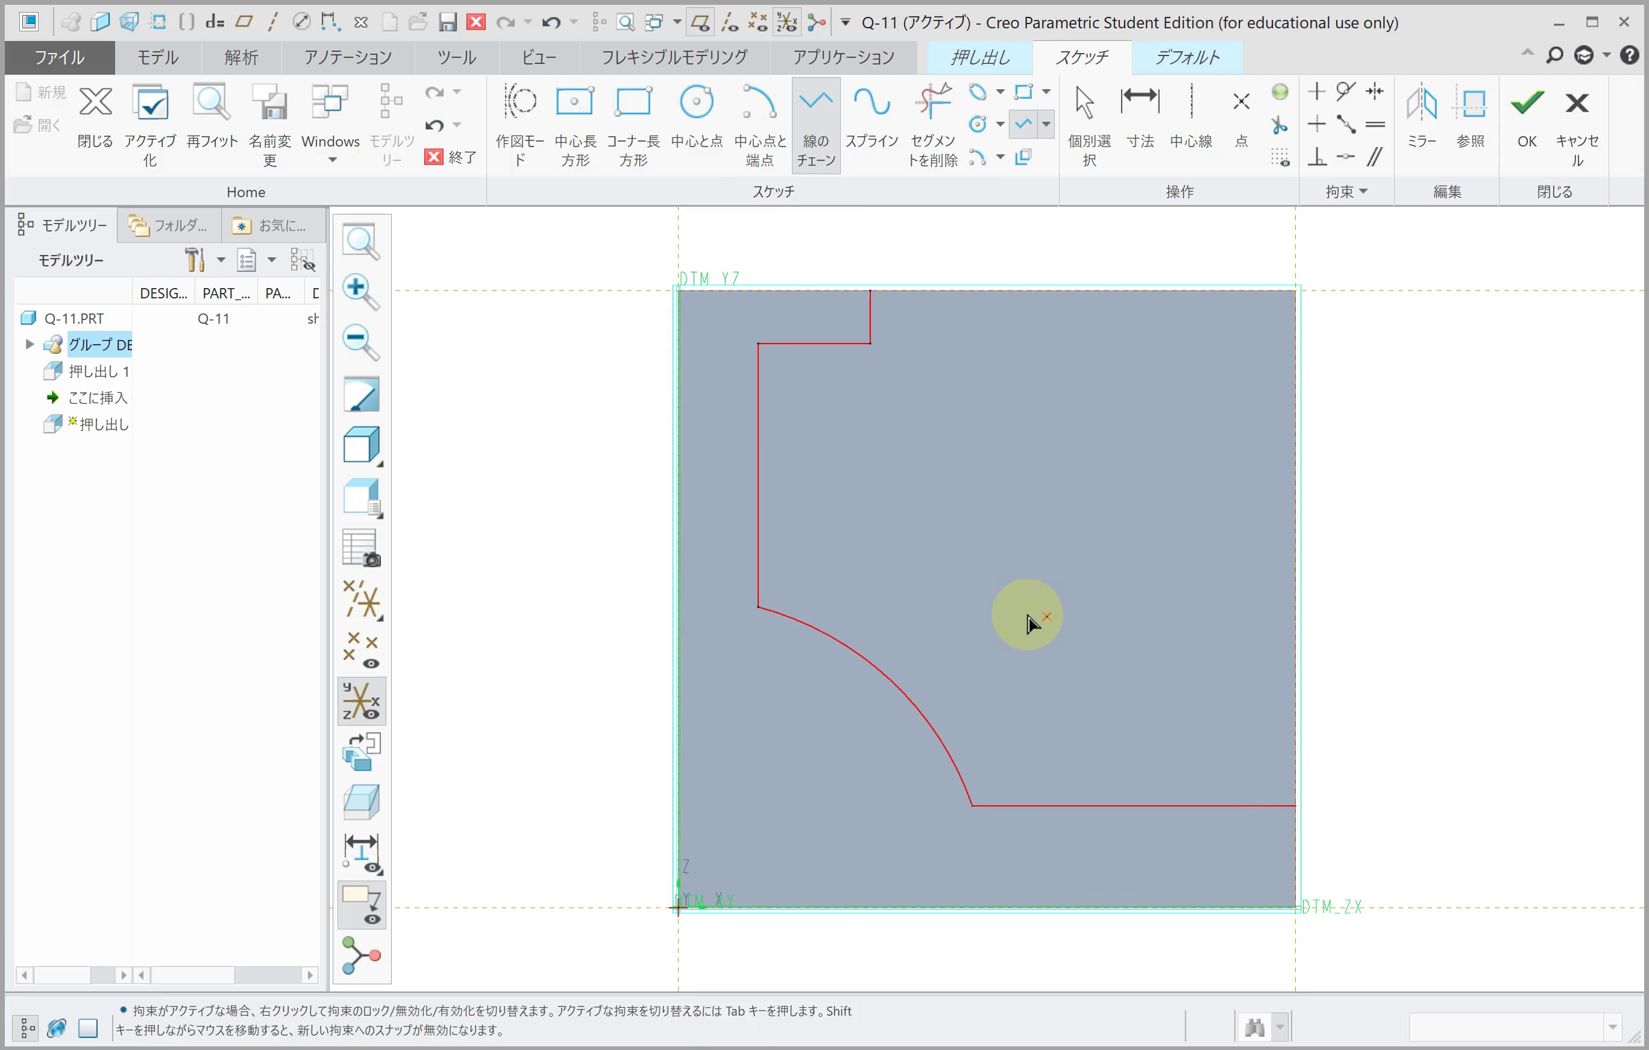
pyautogui.middleClick(1025, 618)
# Step: Dimension the long vertical line 20 and the step 35 from the left edge
pyautogui.scroll(3, 894, 357)
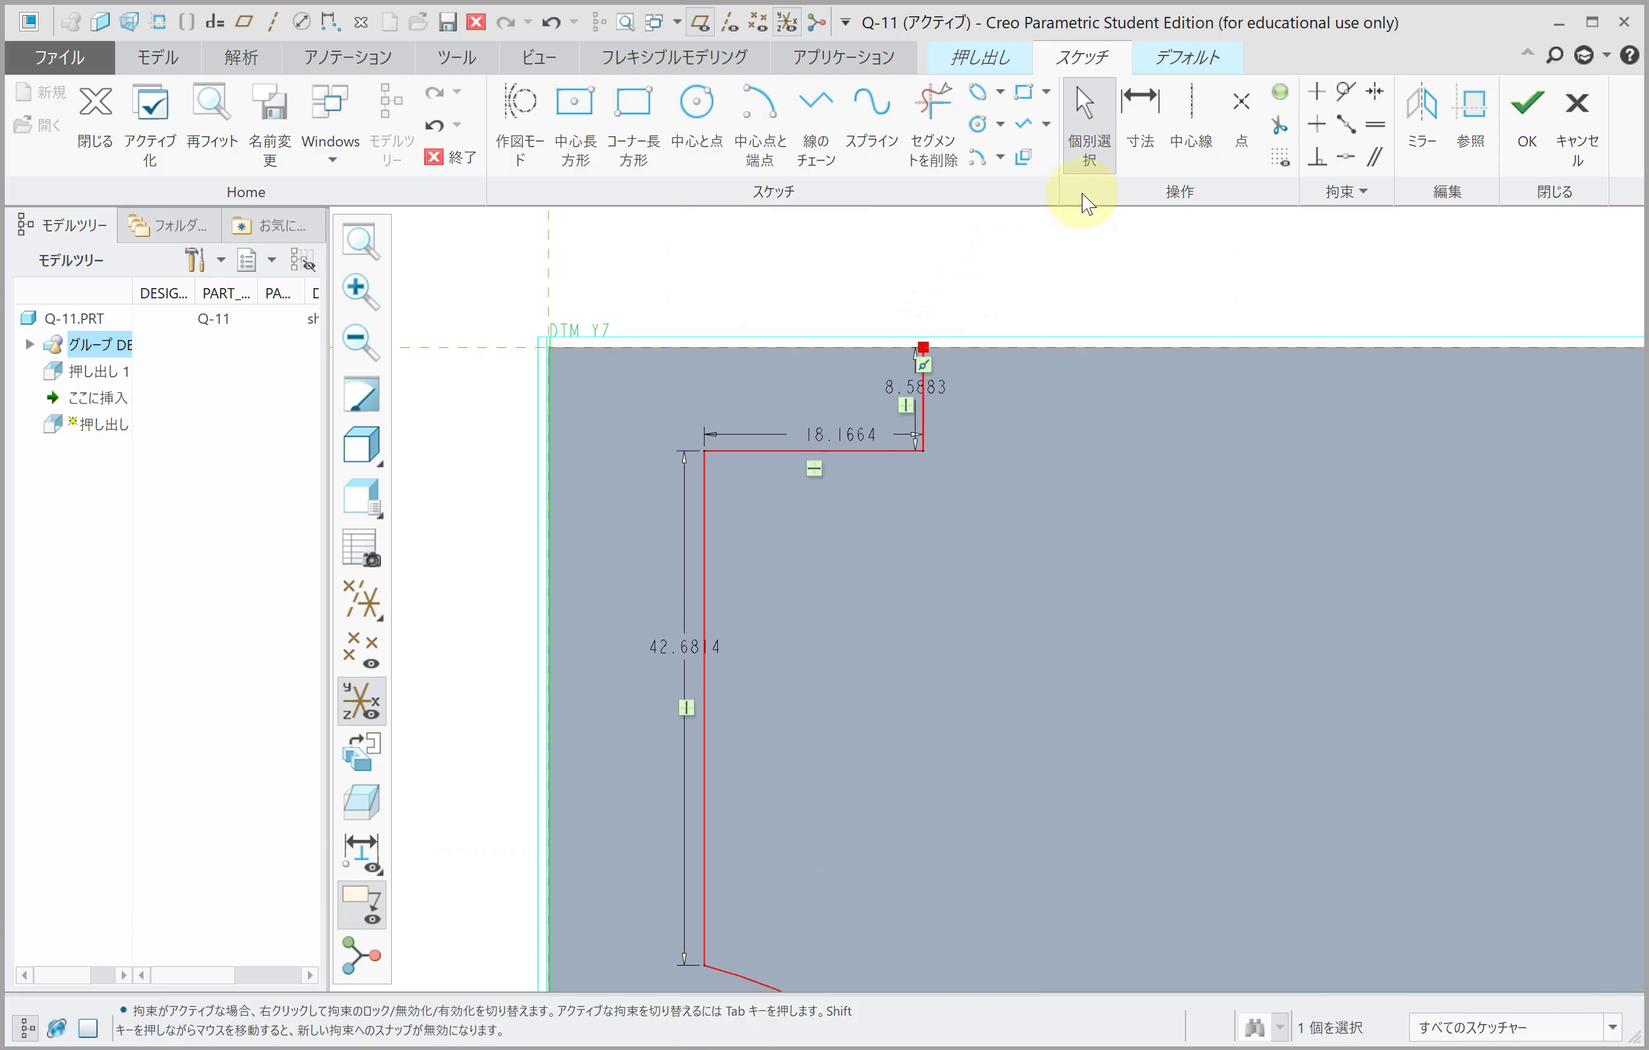
pyautogui.click(1139, 125)
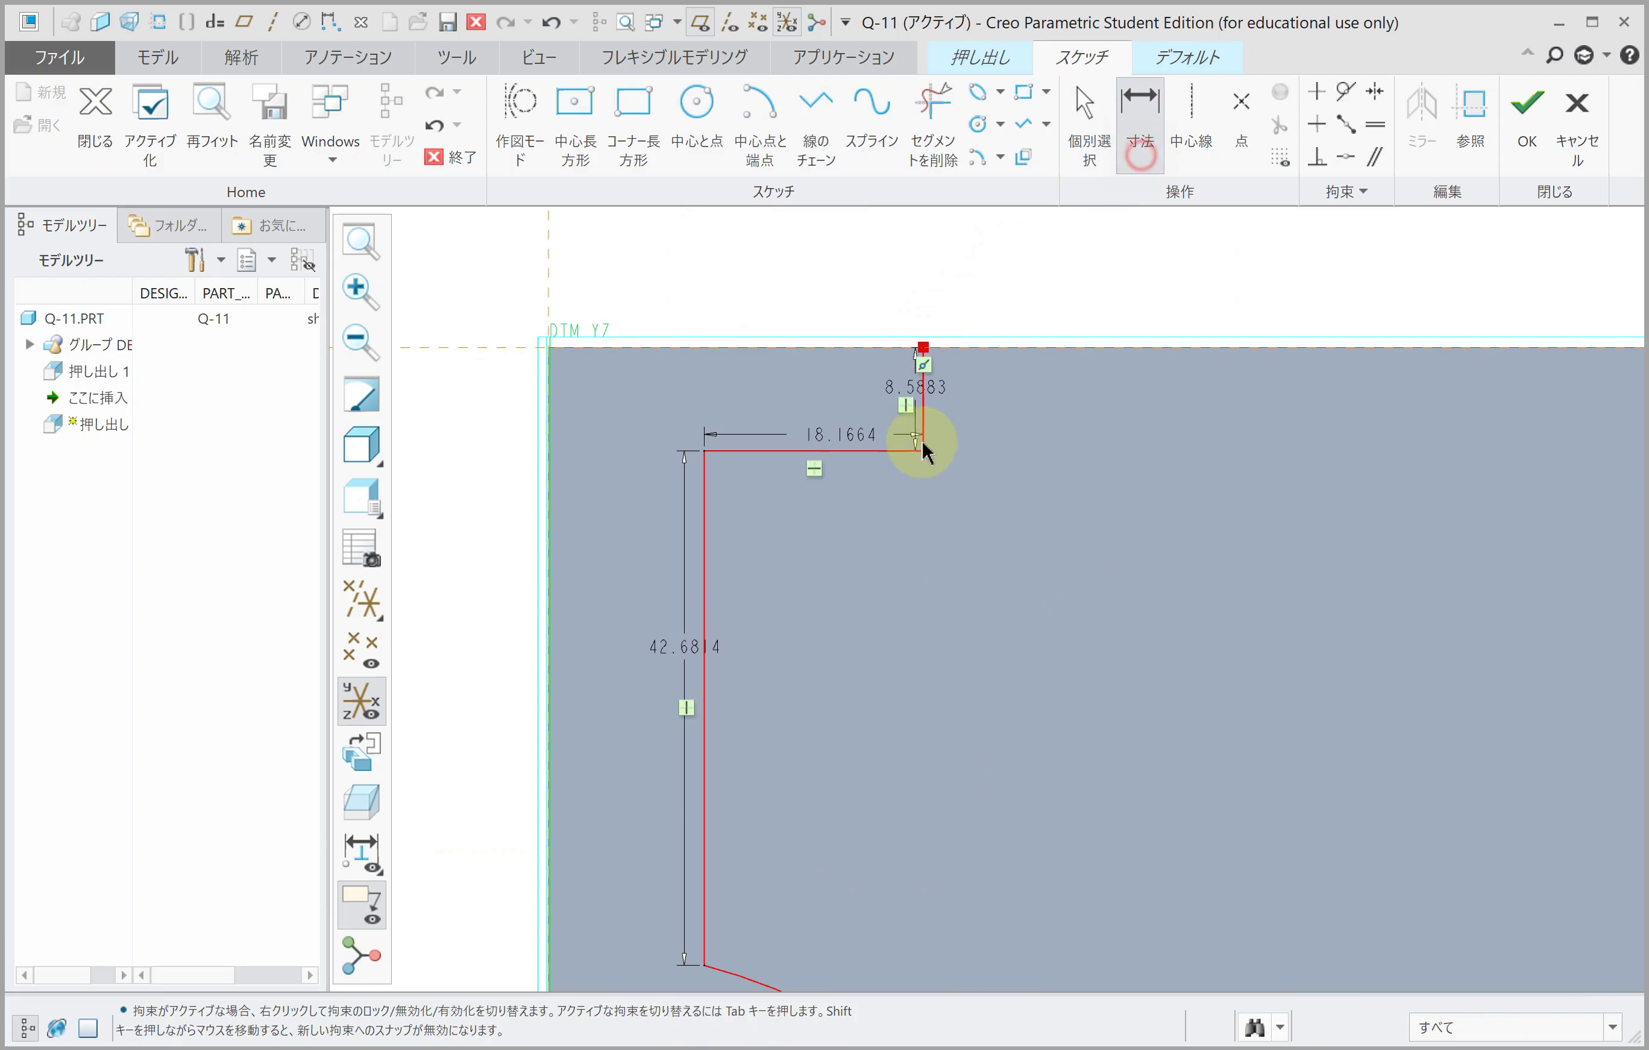
pyautogui.click(547, 520)
pyautogui.middleClick(599, 546)
pyautogui.write('20')
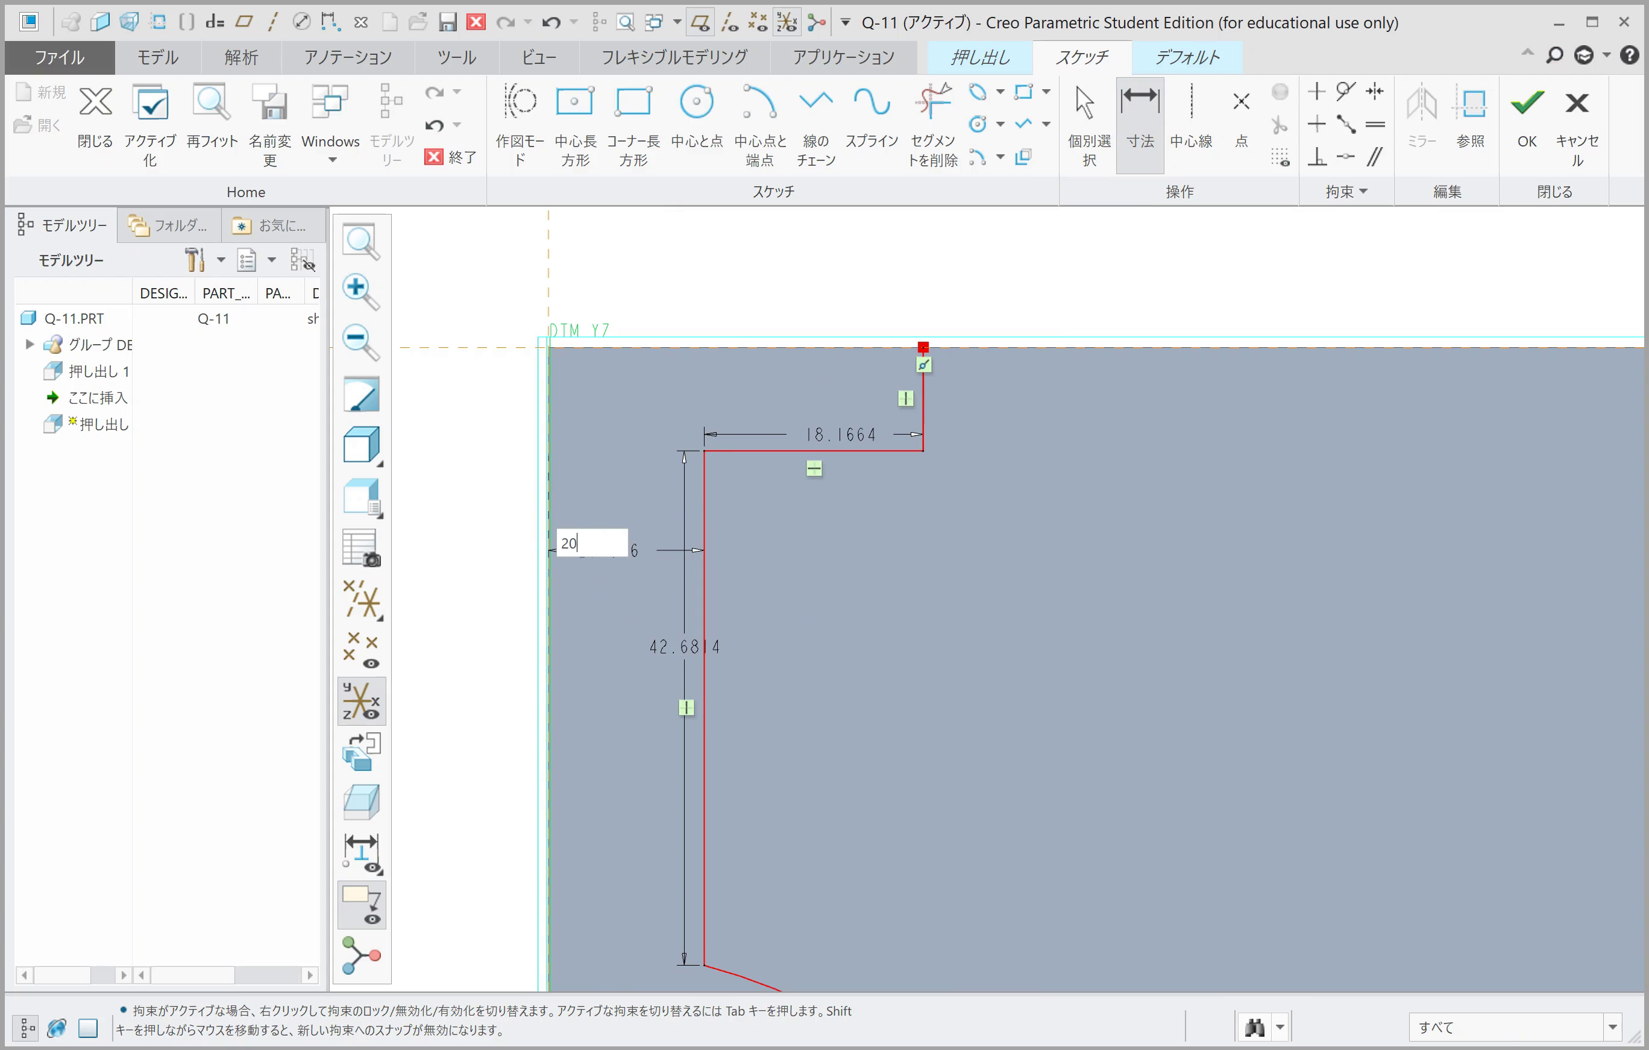
pyautogui.press('Return')
pyautogui.click(984, 398)
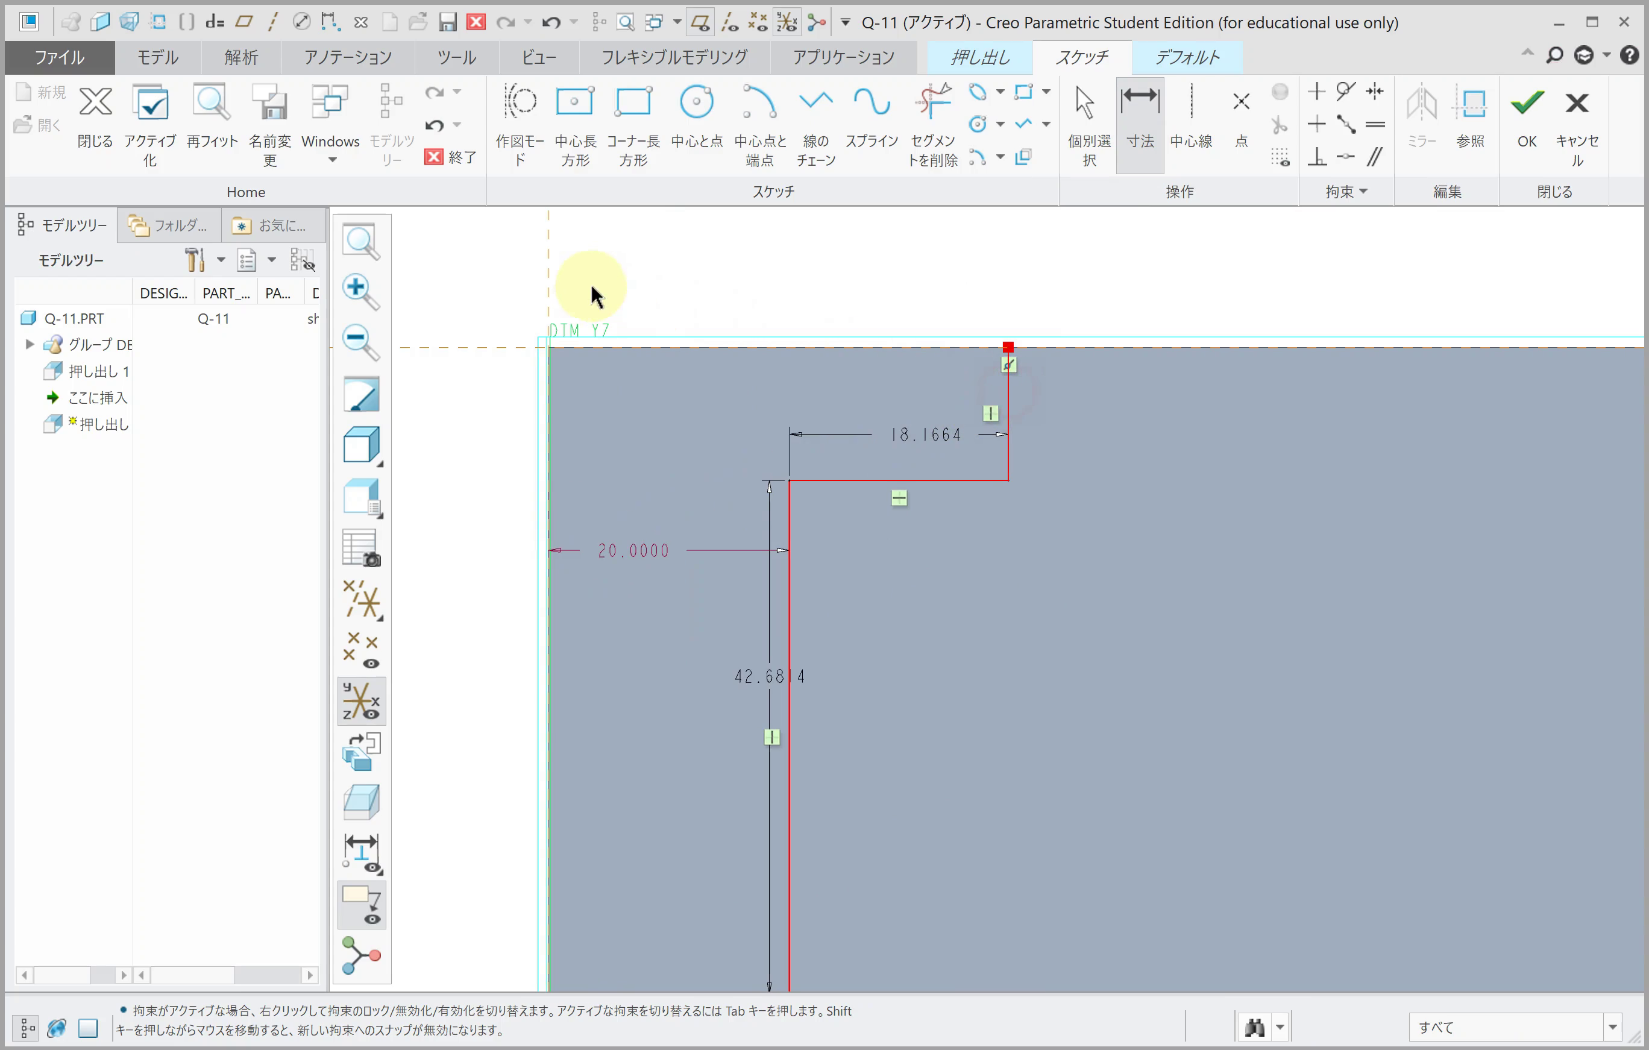
pyautogui.click(550, 260)
pyautogui.middleClick(714, 274)
pyautogui.write('35')
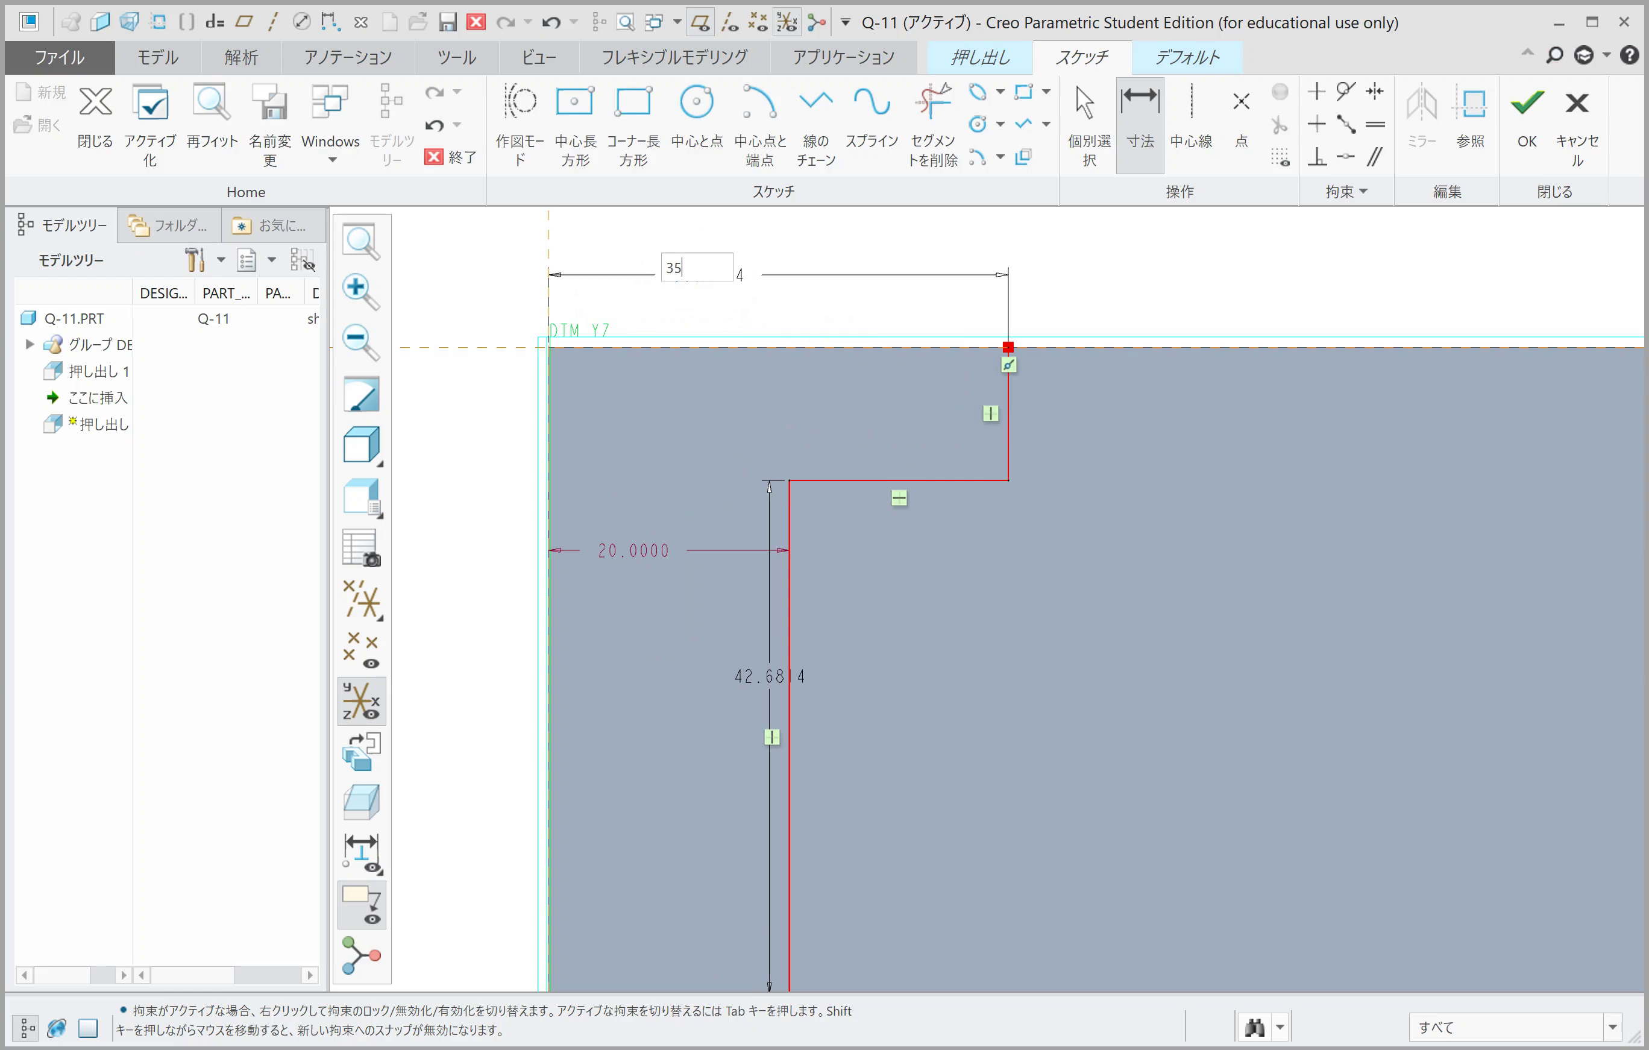
pyautogui.press('Return')
# Step: Dimension the step height 90 and arc radius 60, then place the bottom ledge's height dimension from the base
pyautogui.click(865, 478)
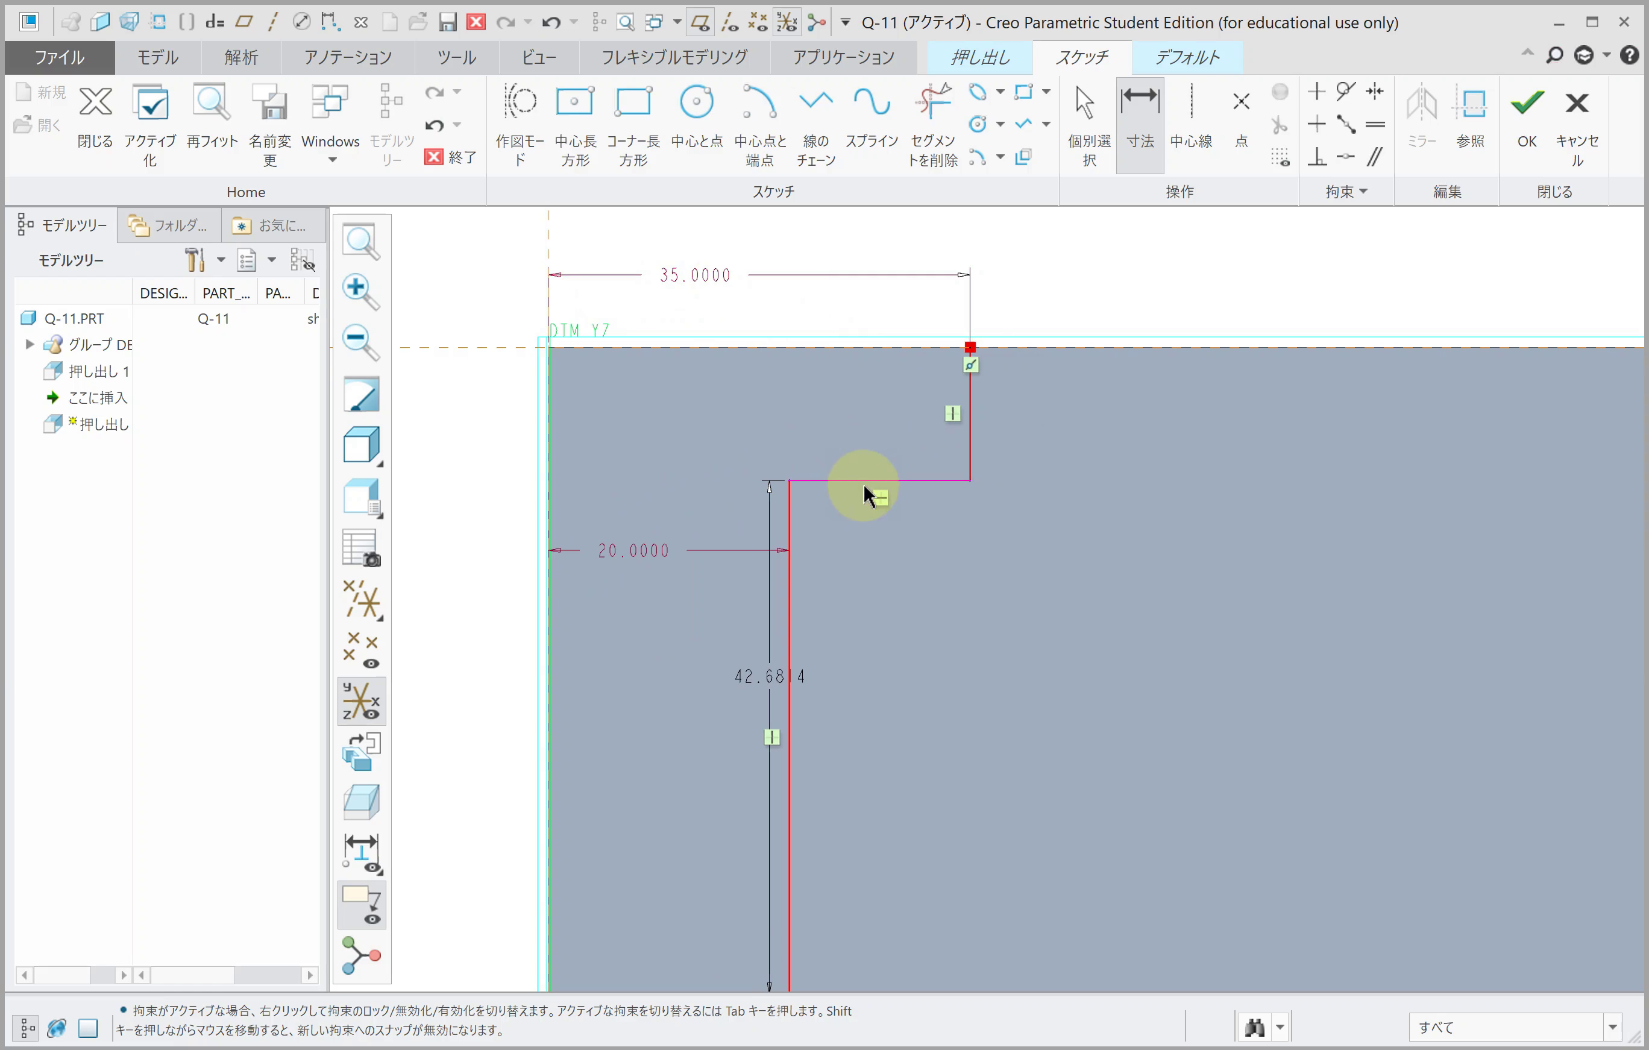
pyautogui.scroll(5, 866, 475)
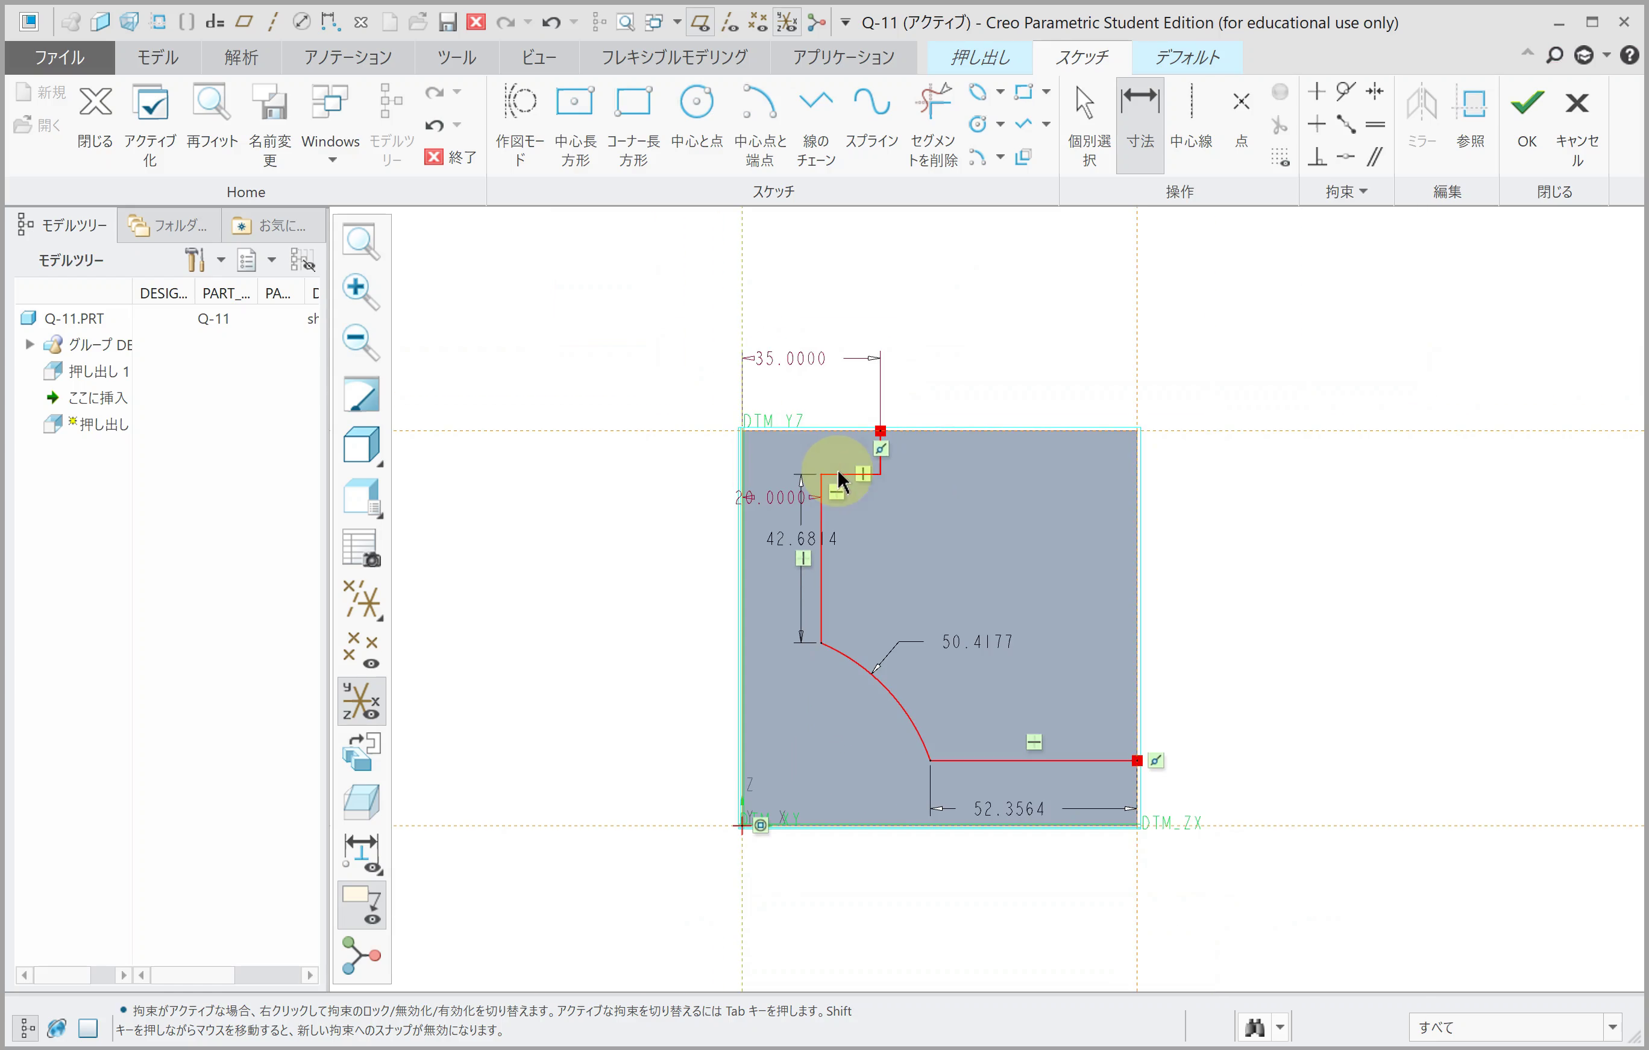
pyautogui.click(1242, 817)
pyautogui.middleClick(1237, 681)
pyautogui.middleClick(1237, 682)
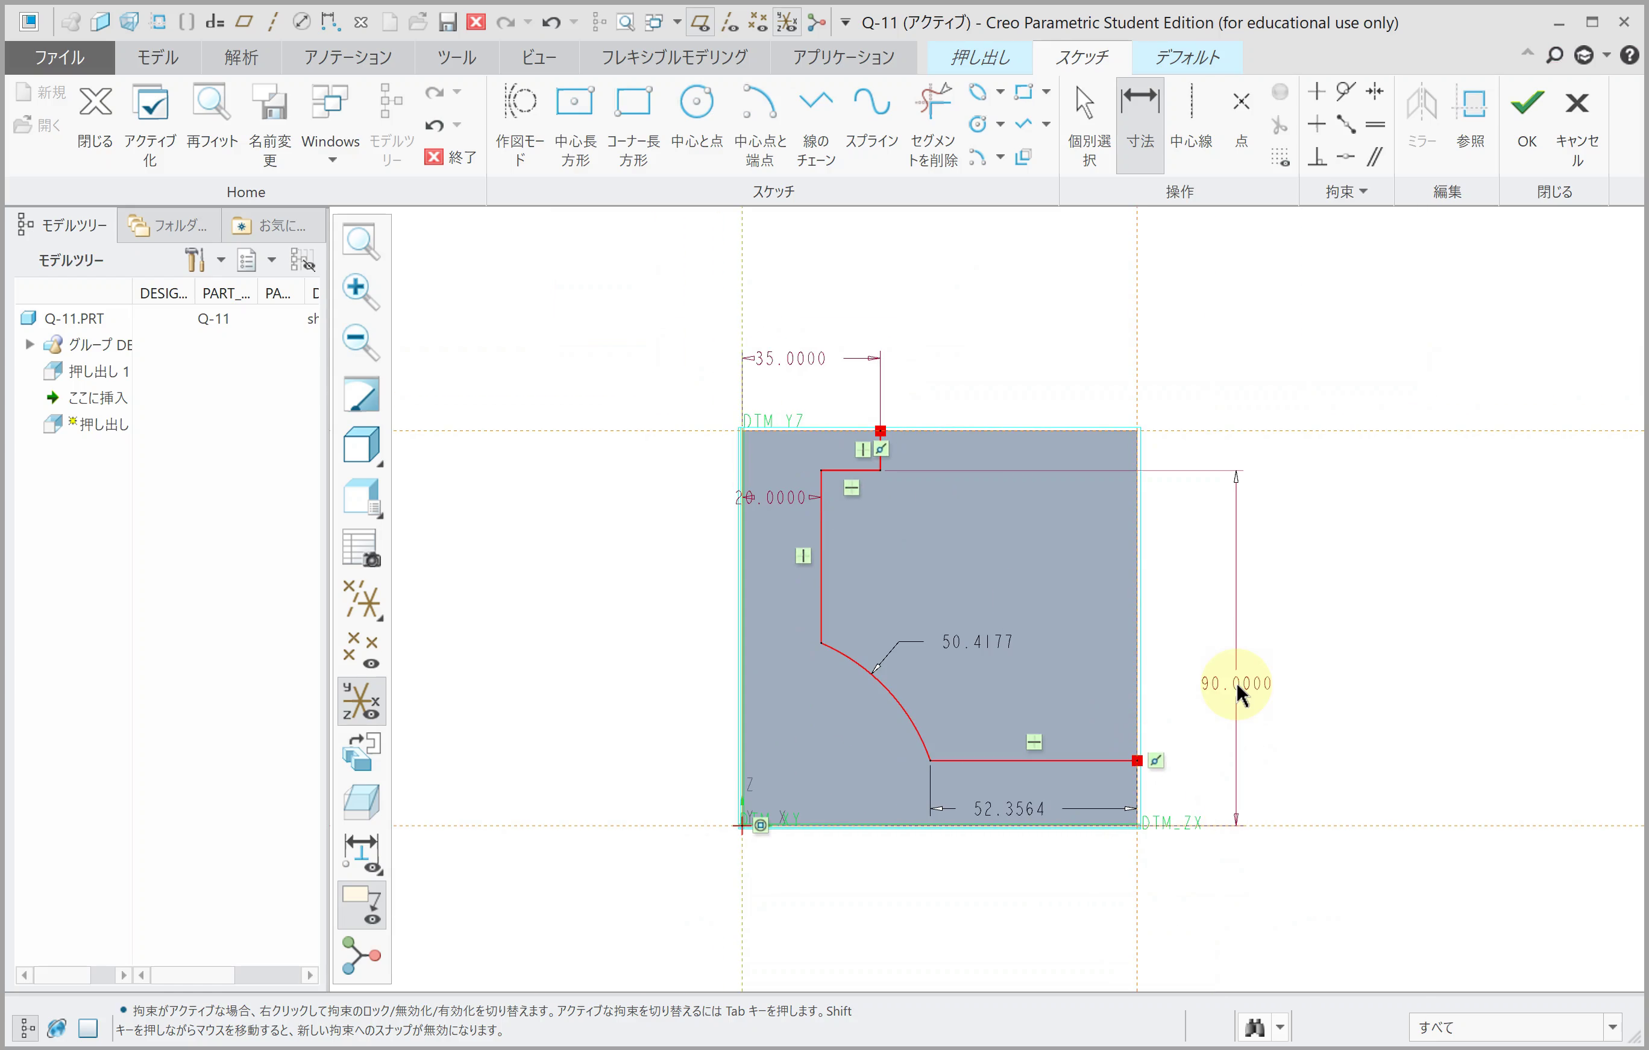
pyautogui.doubleClick(968, 638)
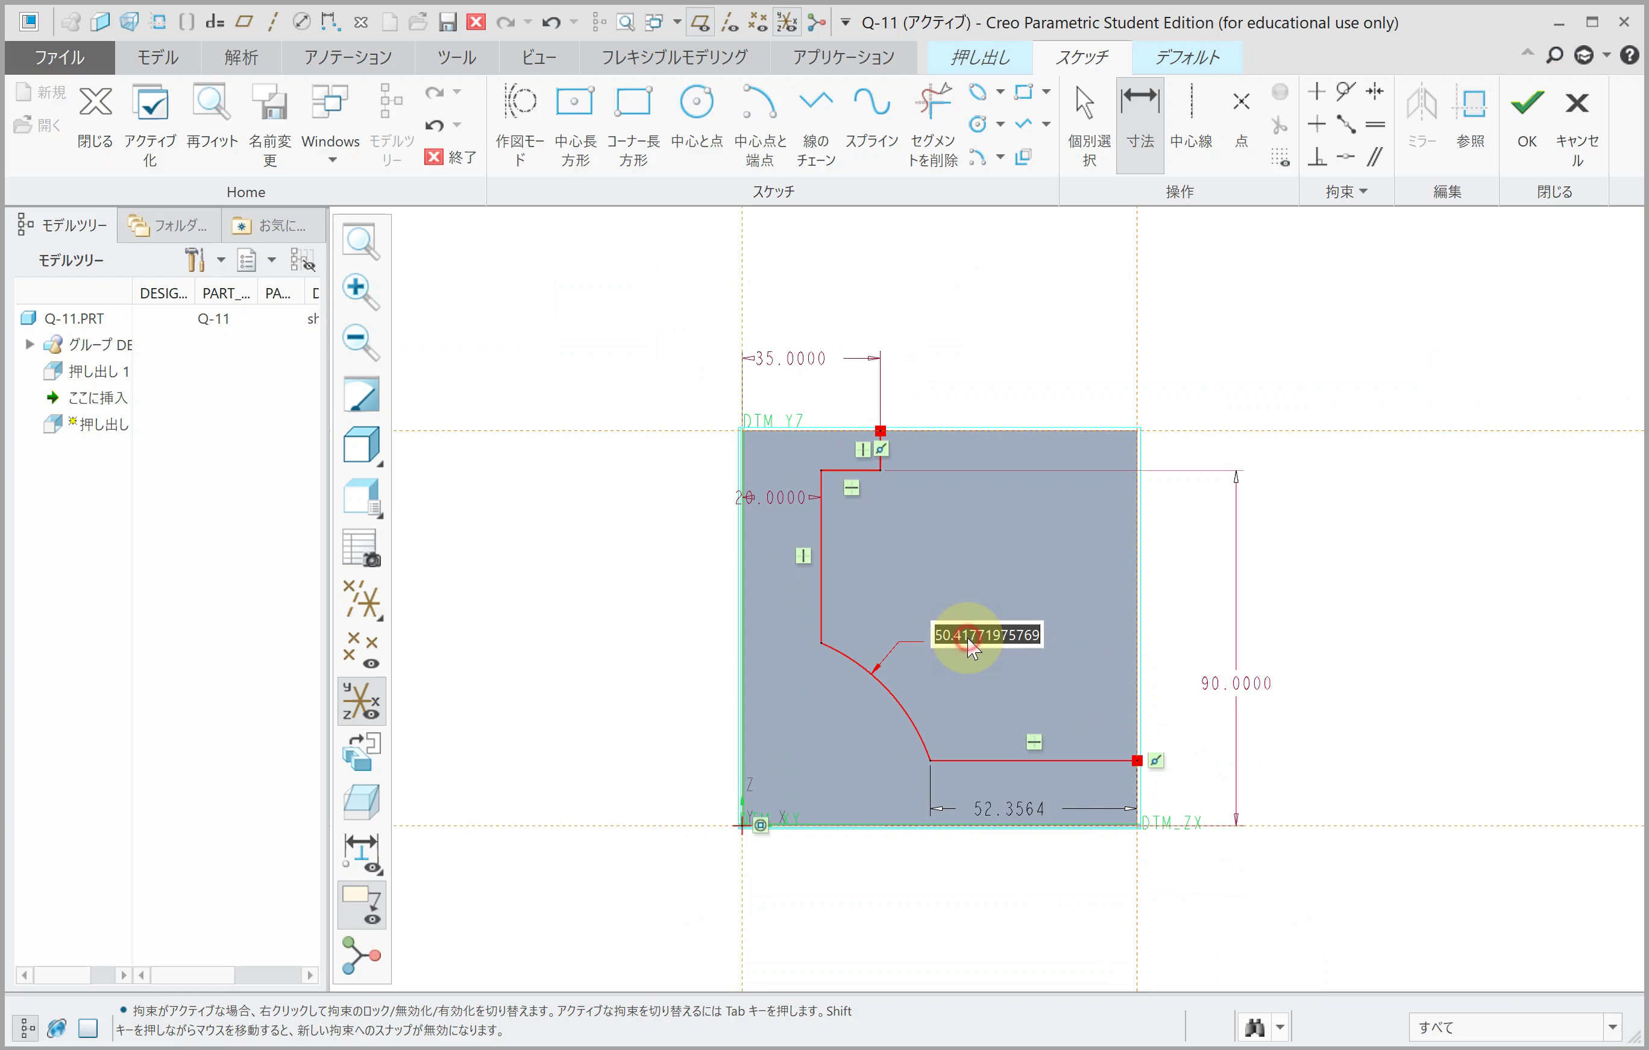
pyautogui.write('60')
pyautogui.press('Return')
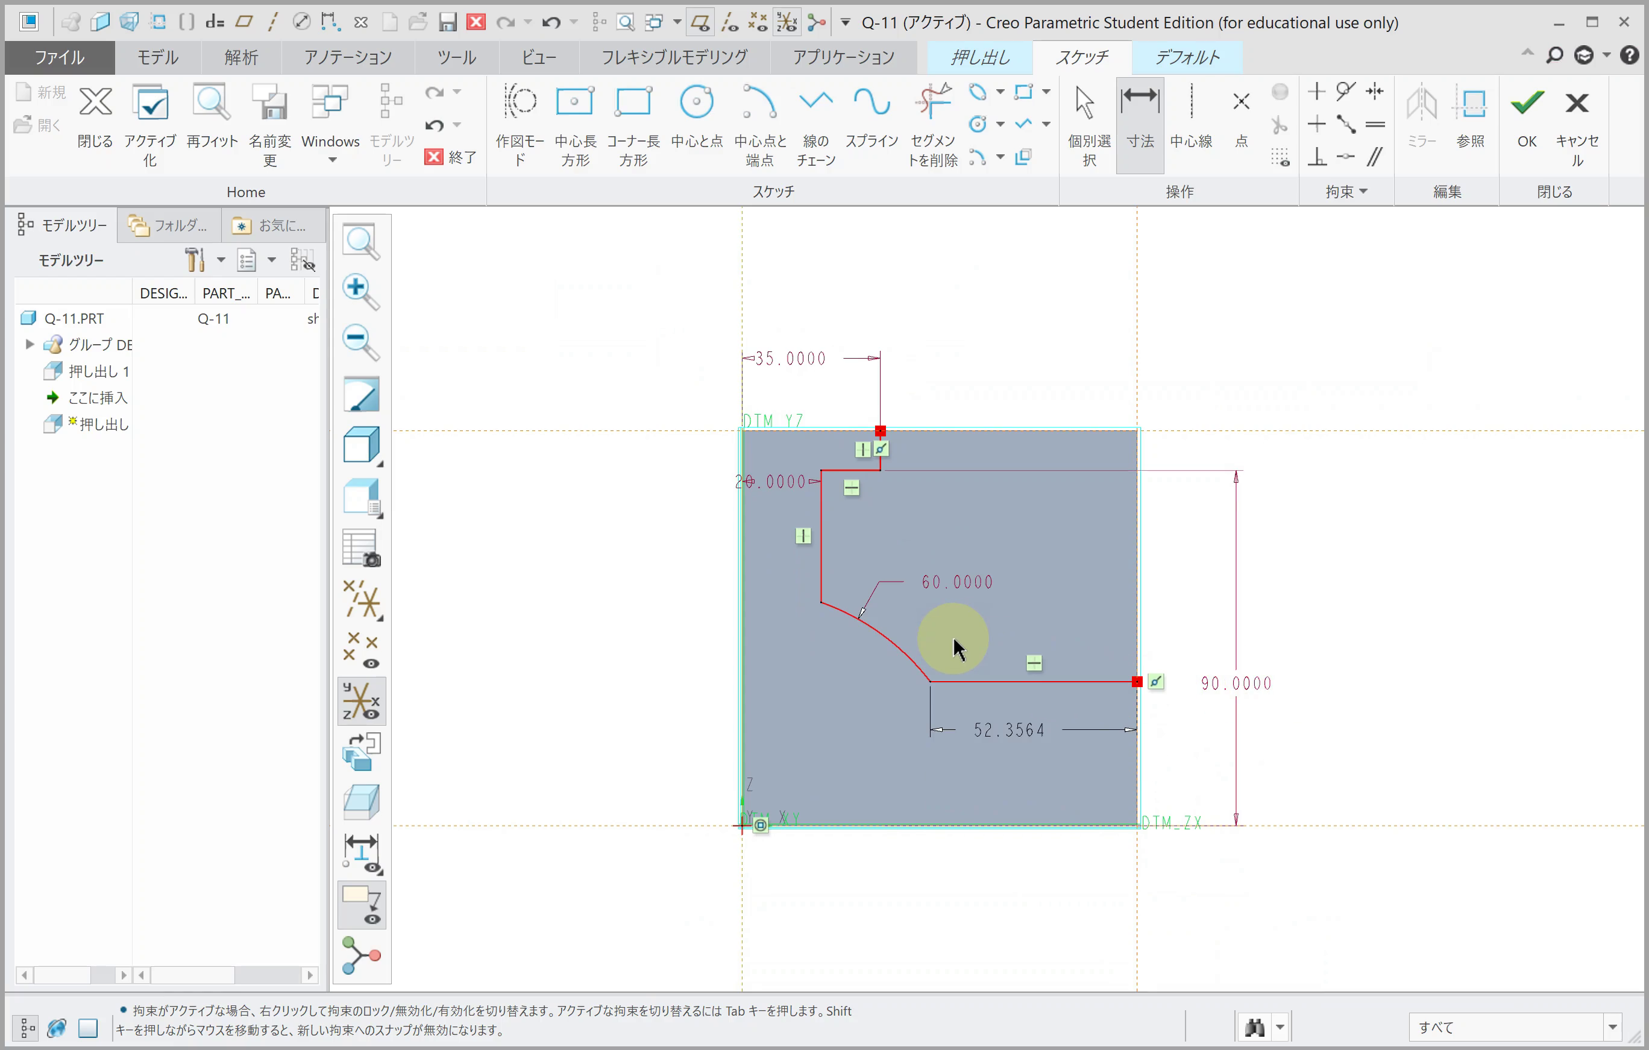
pyautogui.click(1070, 680)
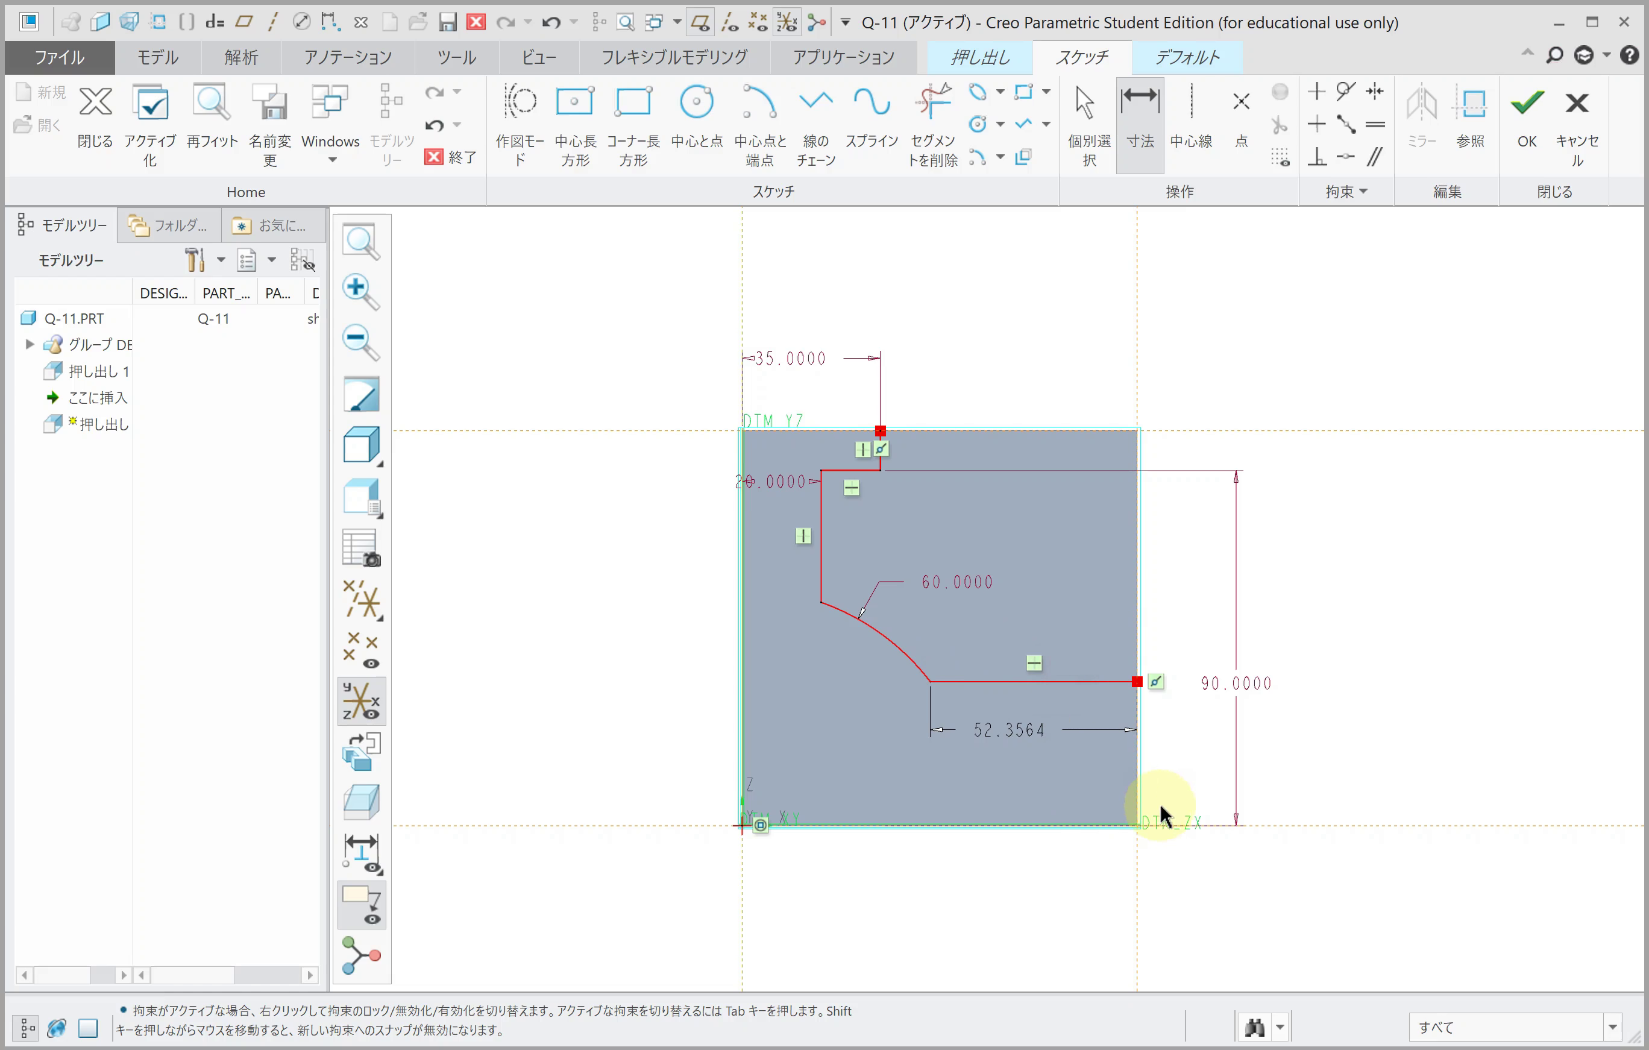
pyautogui.click(1204, 827)
pyautogui.middleClick(1190, 768)
# Step: Set the ledge height to 10 and cut the profile through the whole block
pyautogui.press('Return')
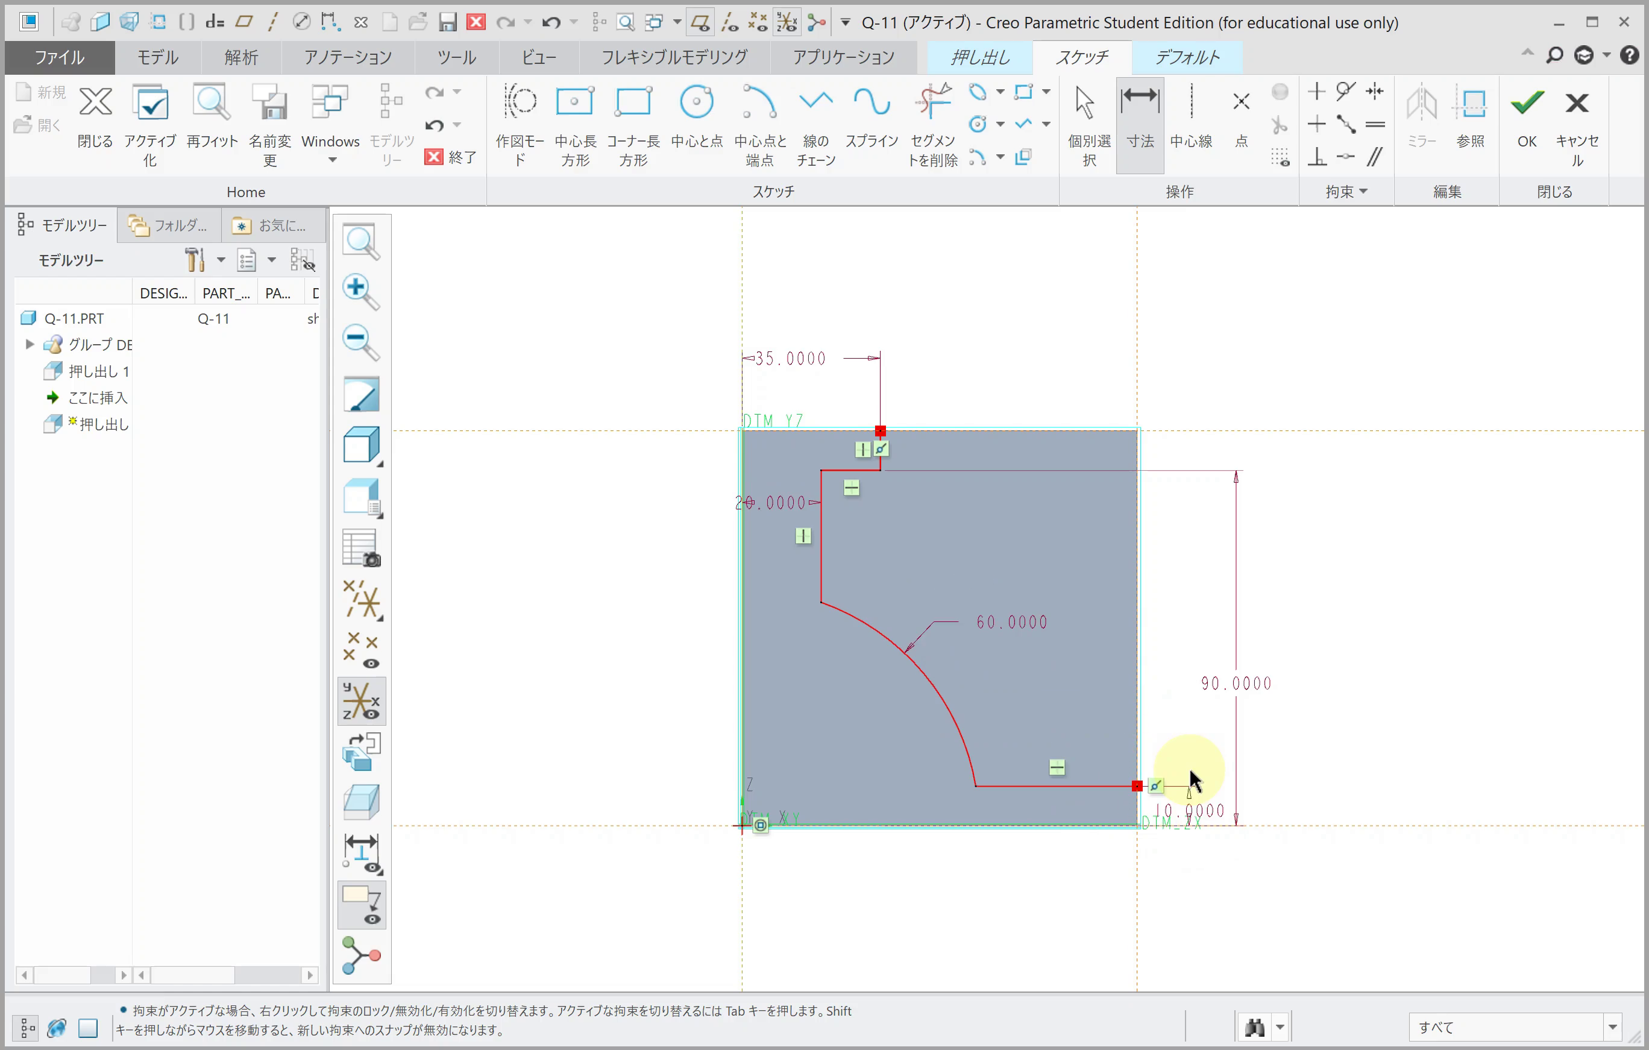
pyautogui.click(1527, 121)
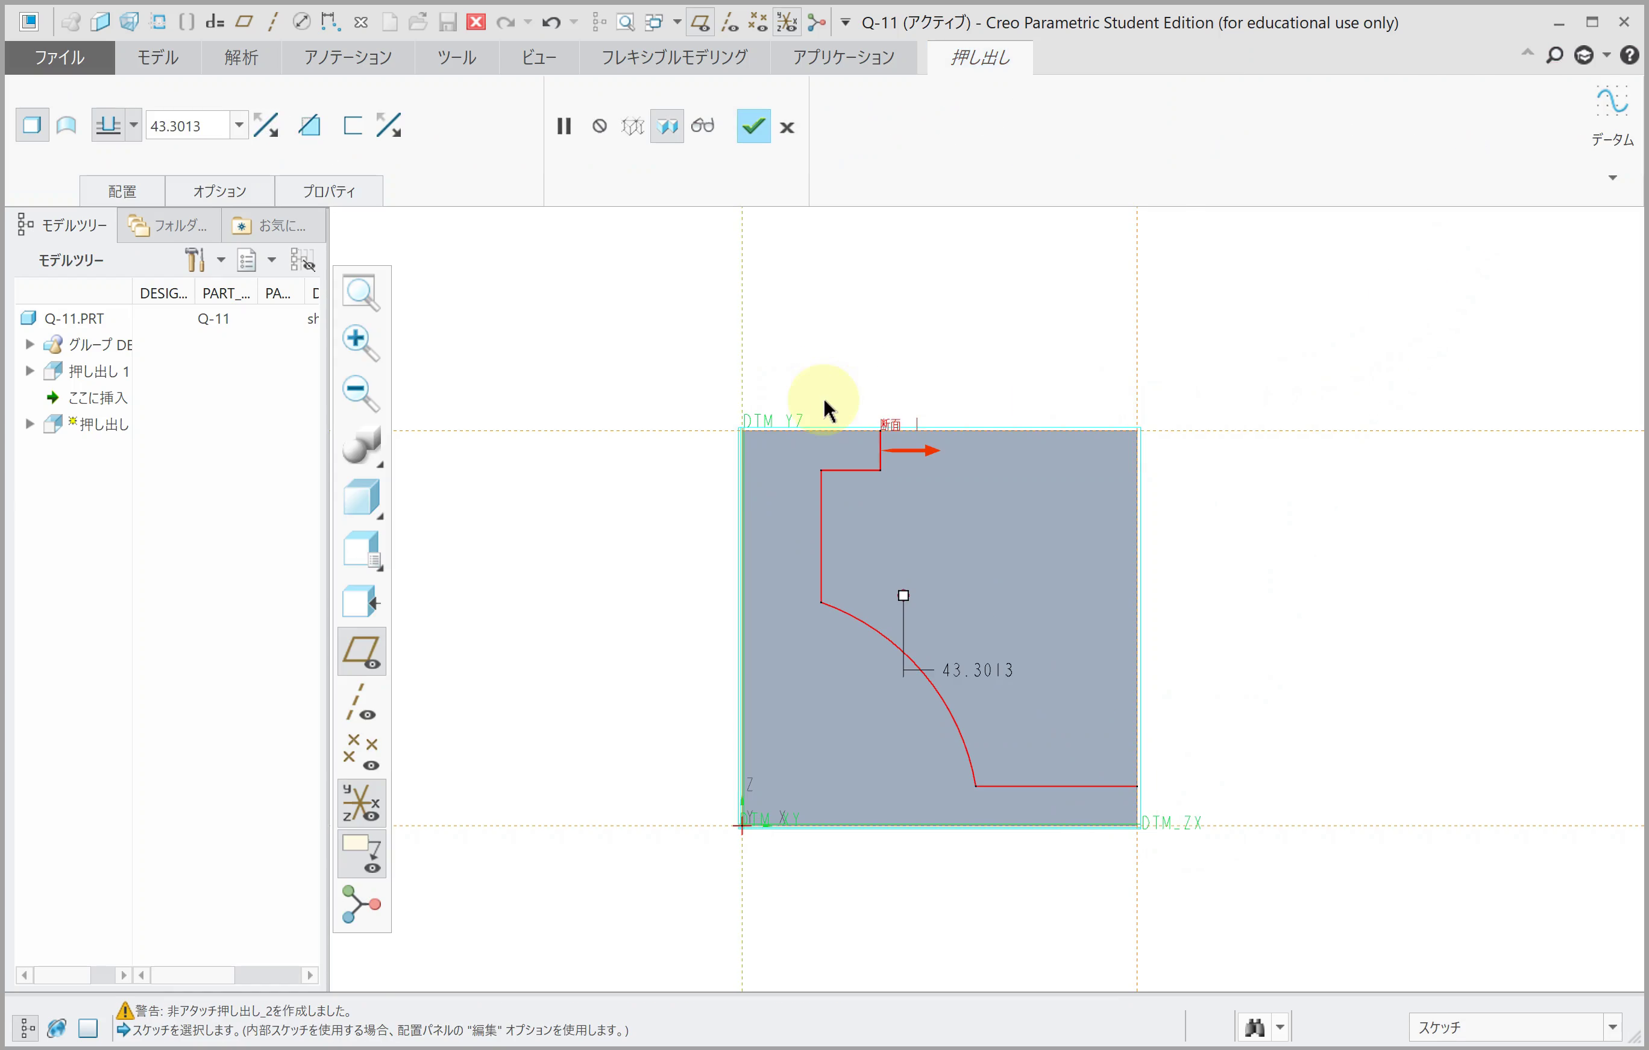
pyautogui.click(320, 135)
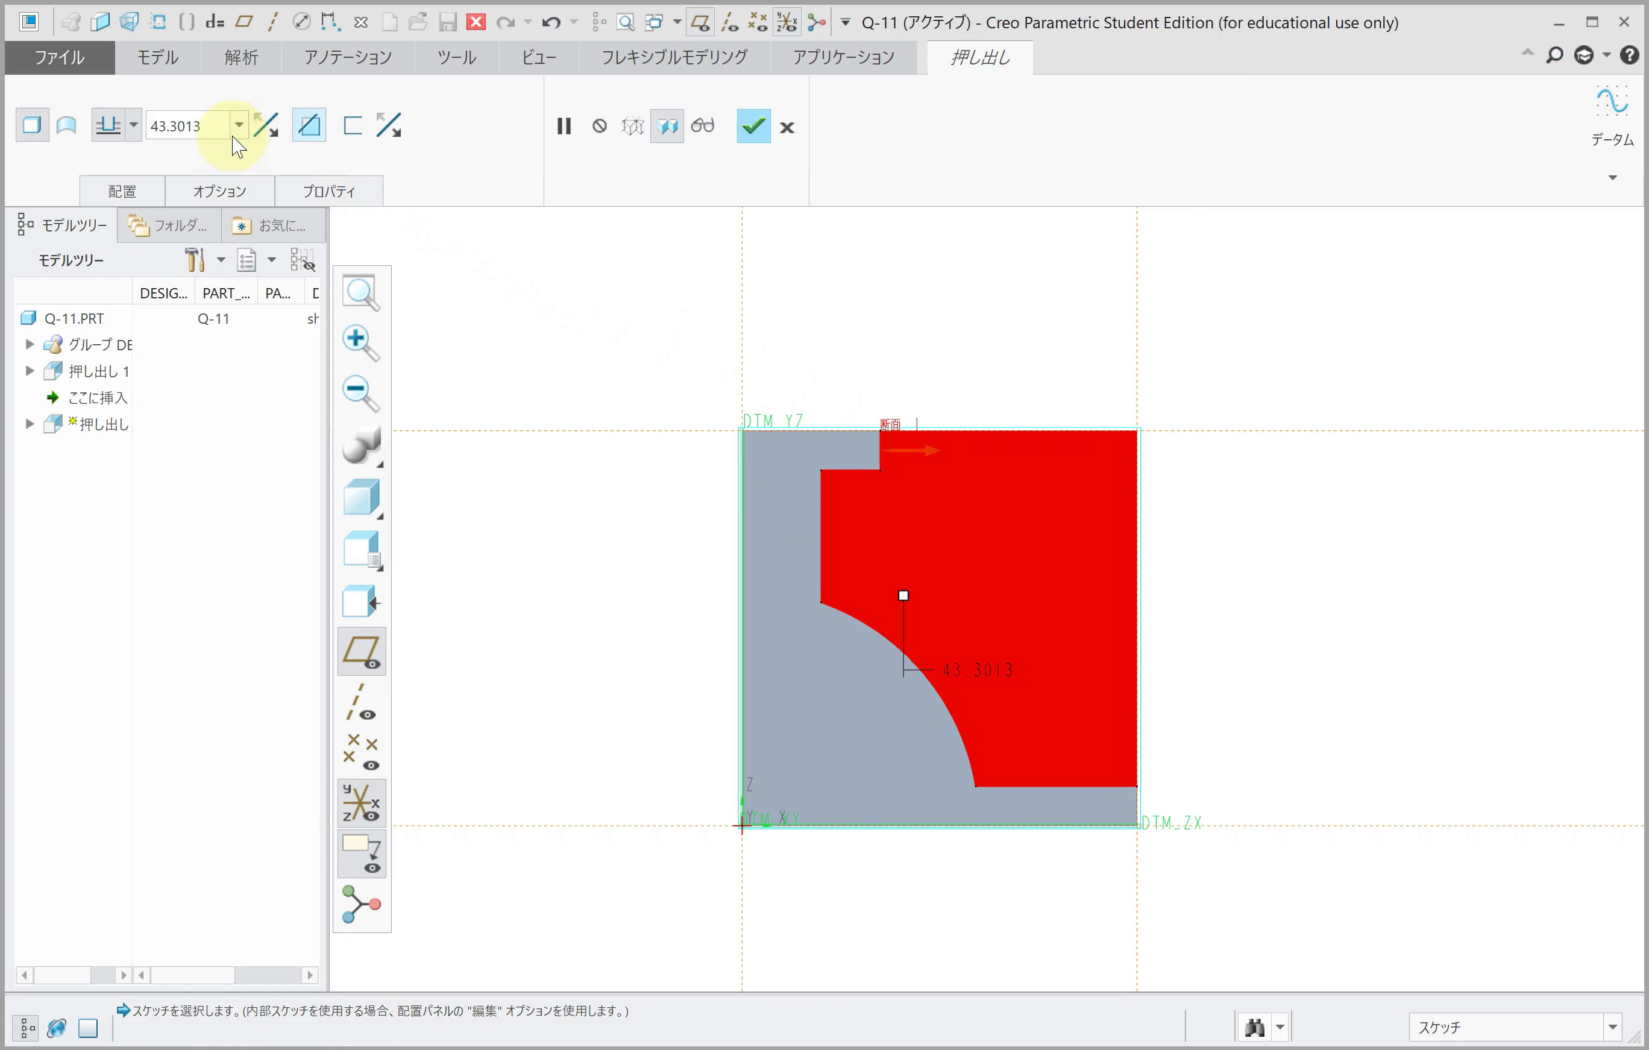
pyautogui.click(134, 126)
pyautogui.click(107, 261)
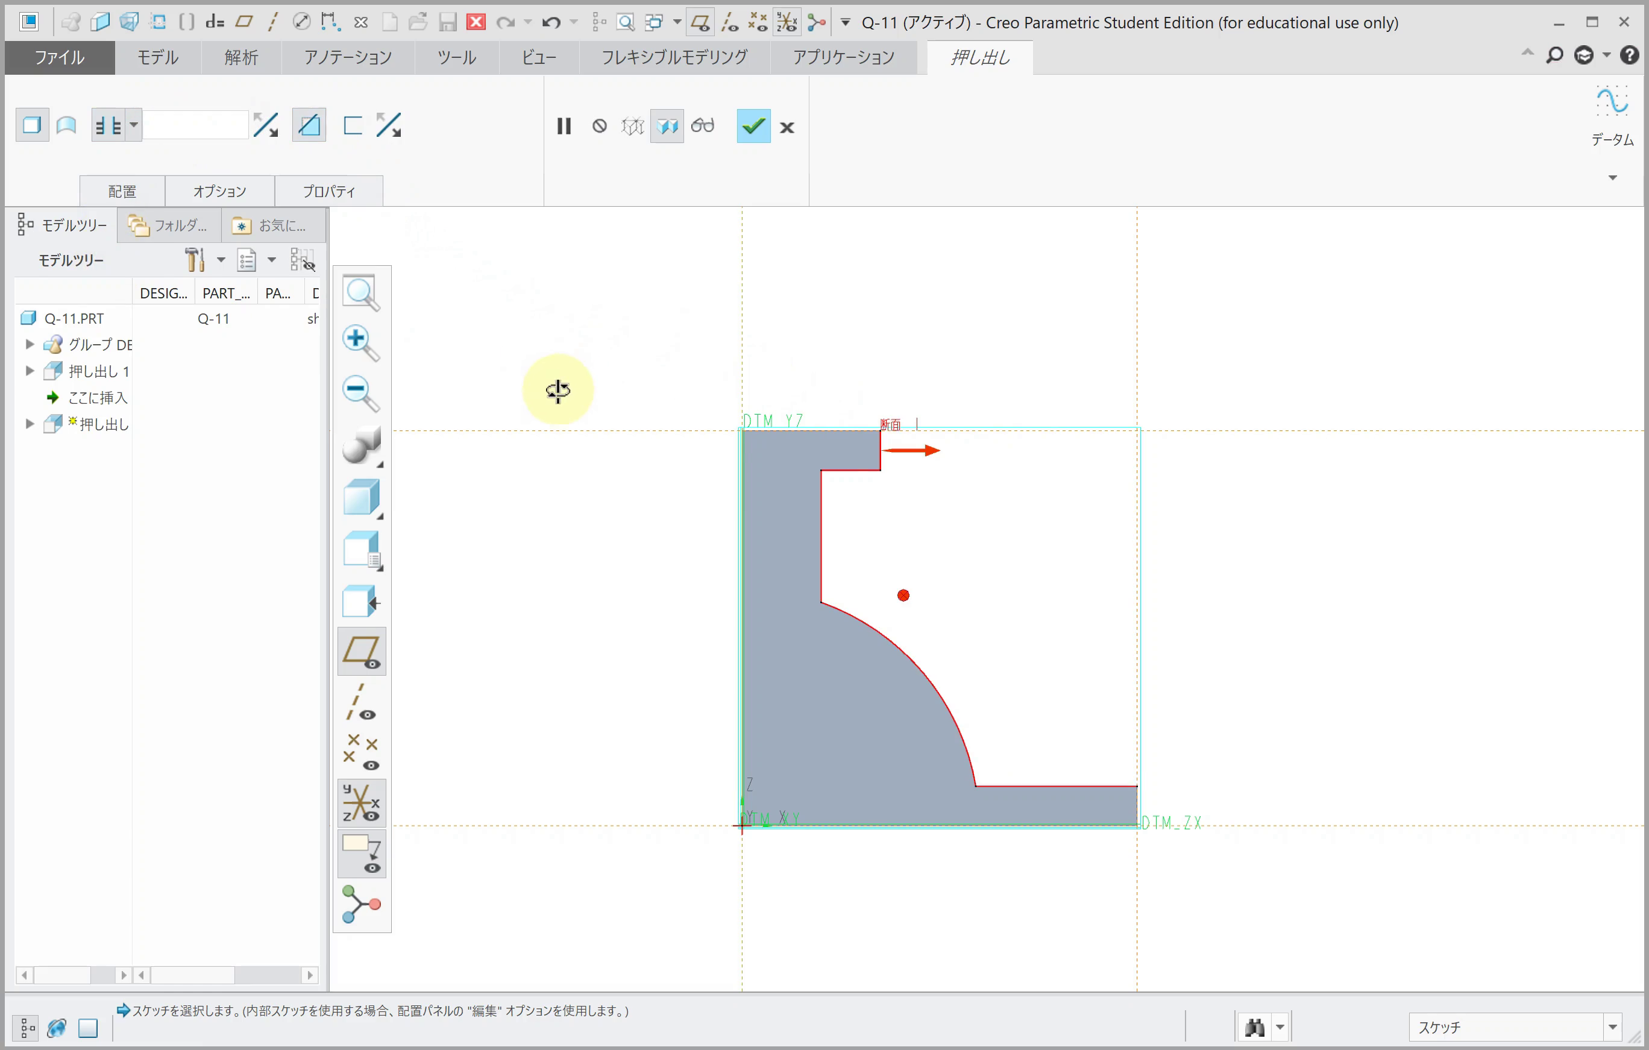
pyautogui.hotkey('ctrl', 'd')
pyautogui.middleClick(555, 412)
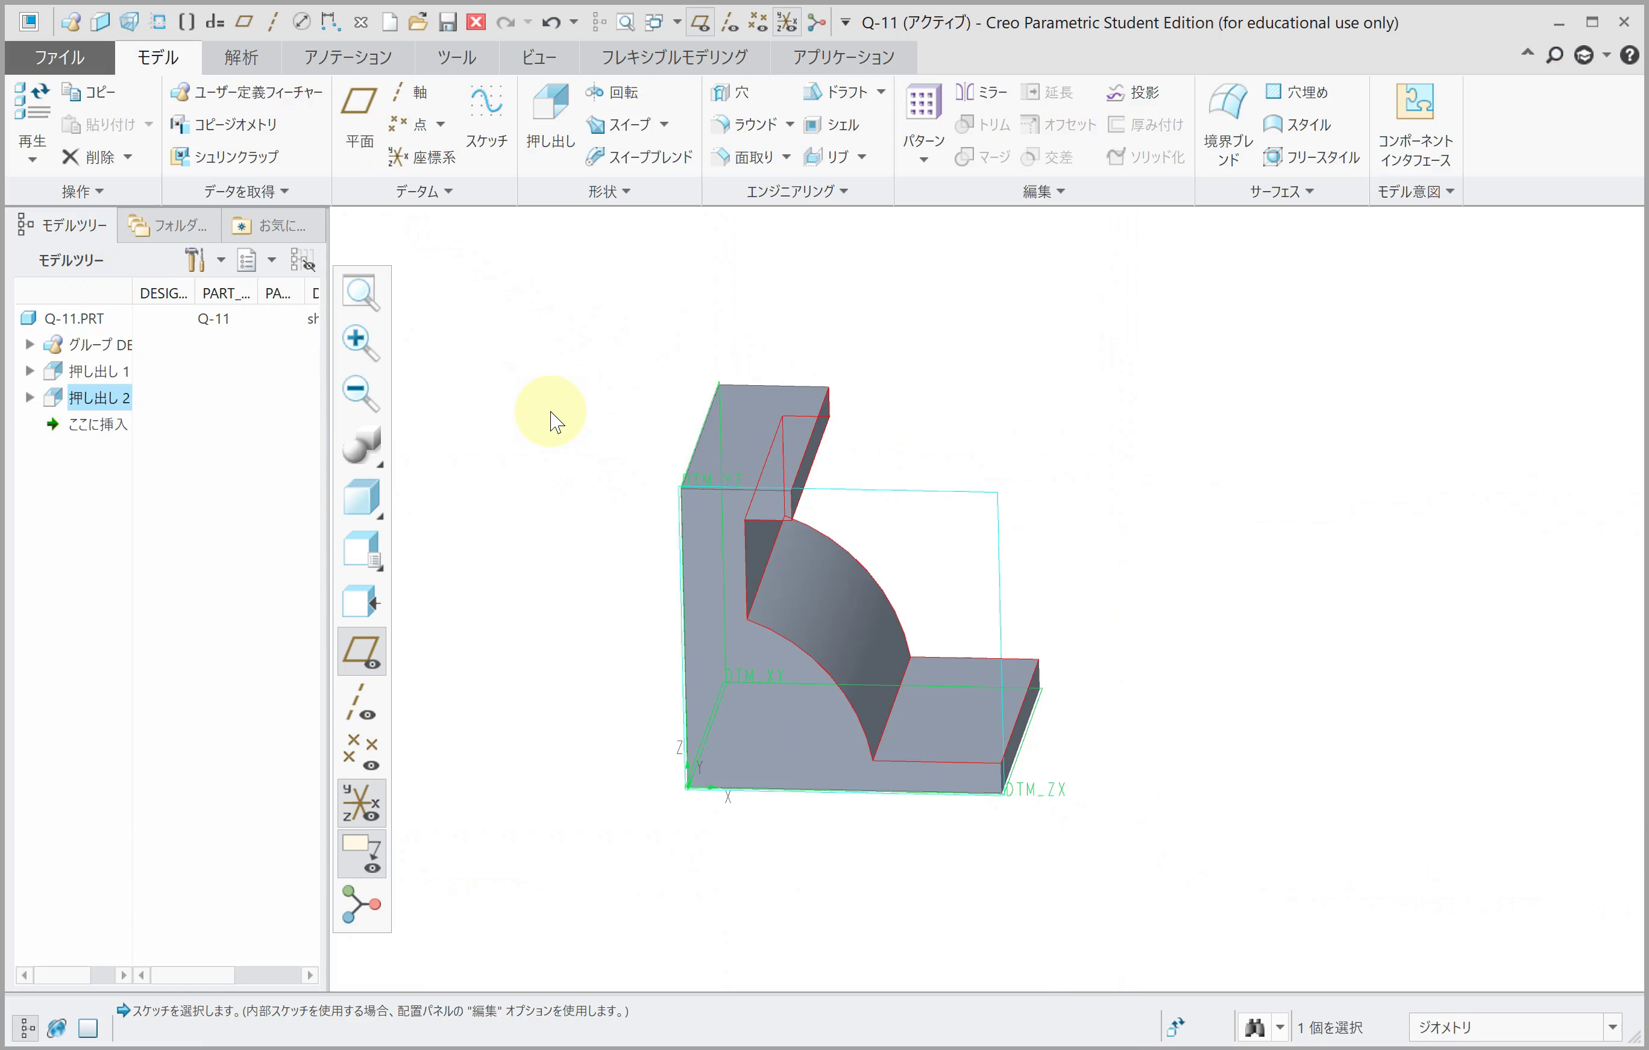
pyautogui.moveTo(587, 469)
pyautogui.mouseDown(button='middle')
pyautogui.moveTo(586, 590)
pyautogui.moveTo(599, 478)
pyautogui.moveTo(540, 442)
pyautogui.mouseUp(button='middle')
pyautogui.click(552, 121)
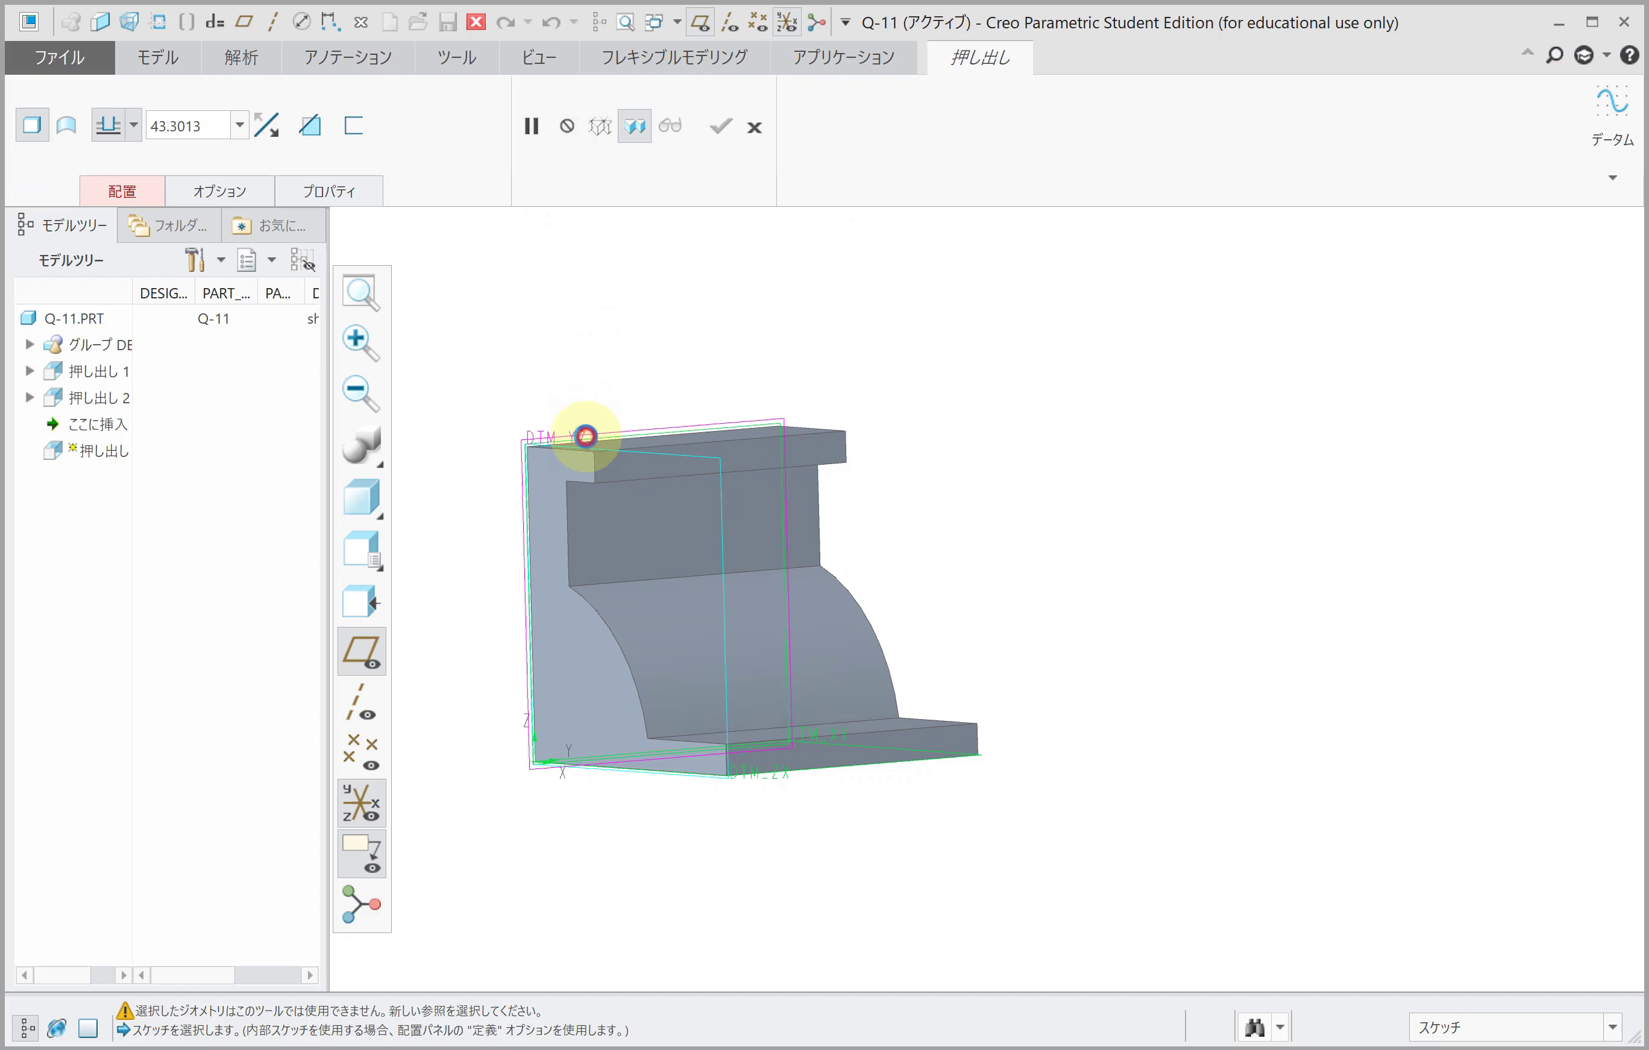
# Step: Sketch a vertical, horizontal and slanted line chain on the side plane
pyautogui.click(585, 436)
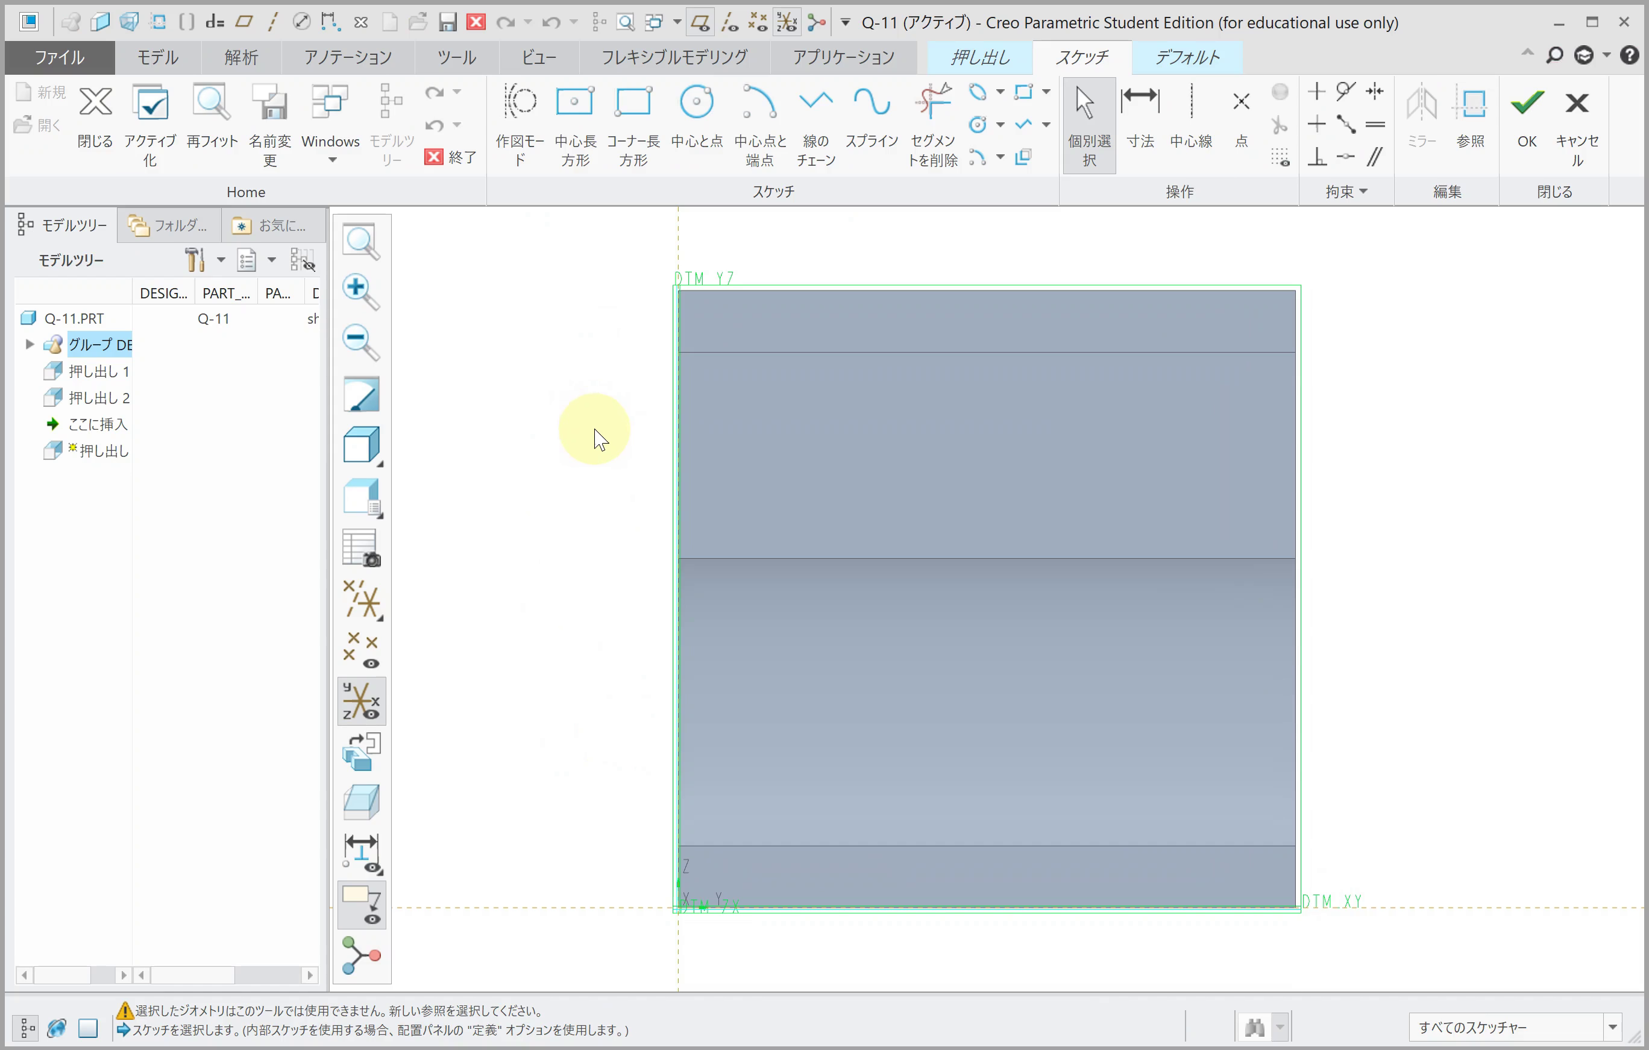
pyautogui.click(815, 111)
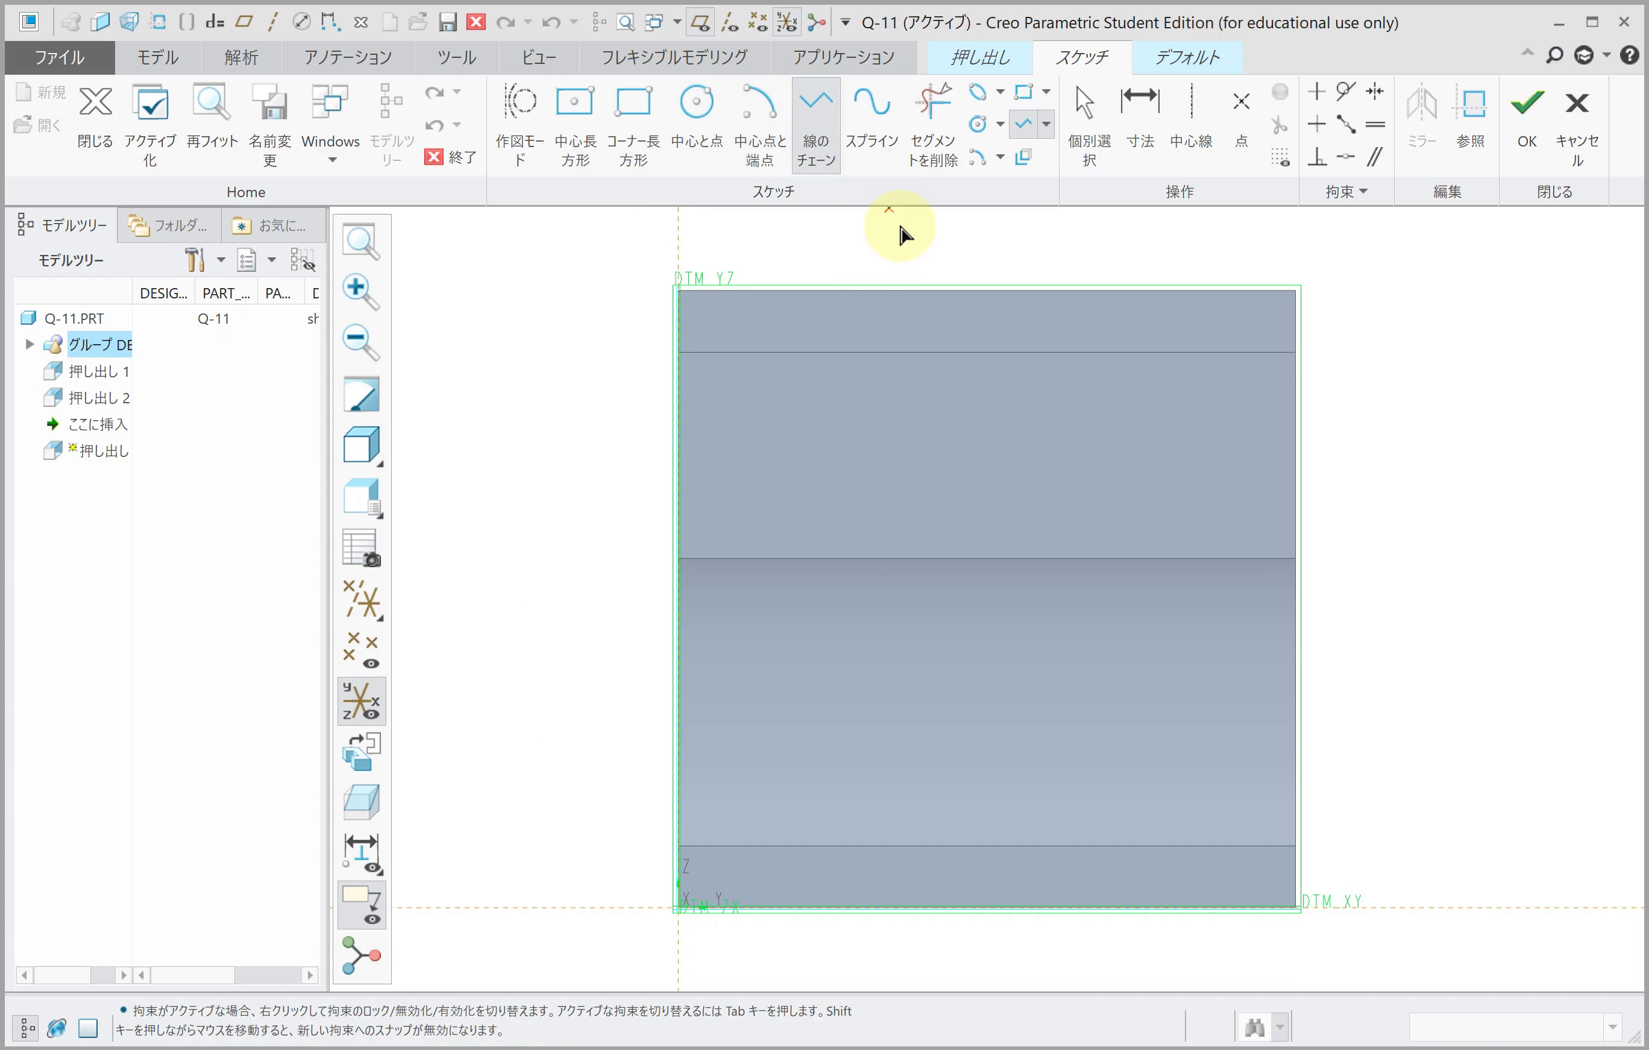
pyautogui.click(1023, 291)
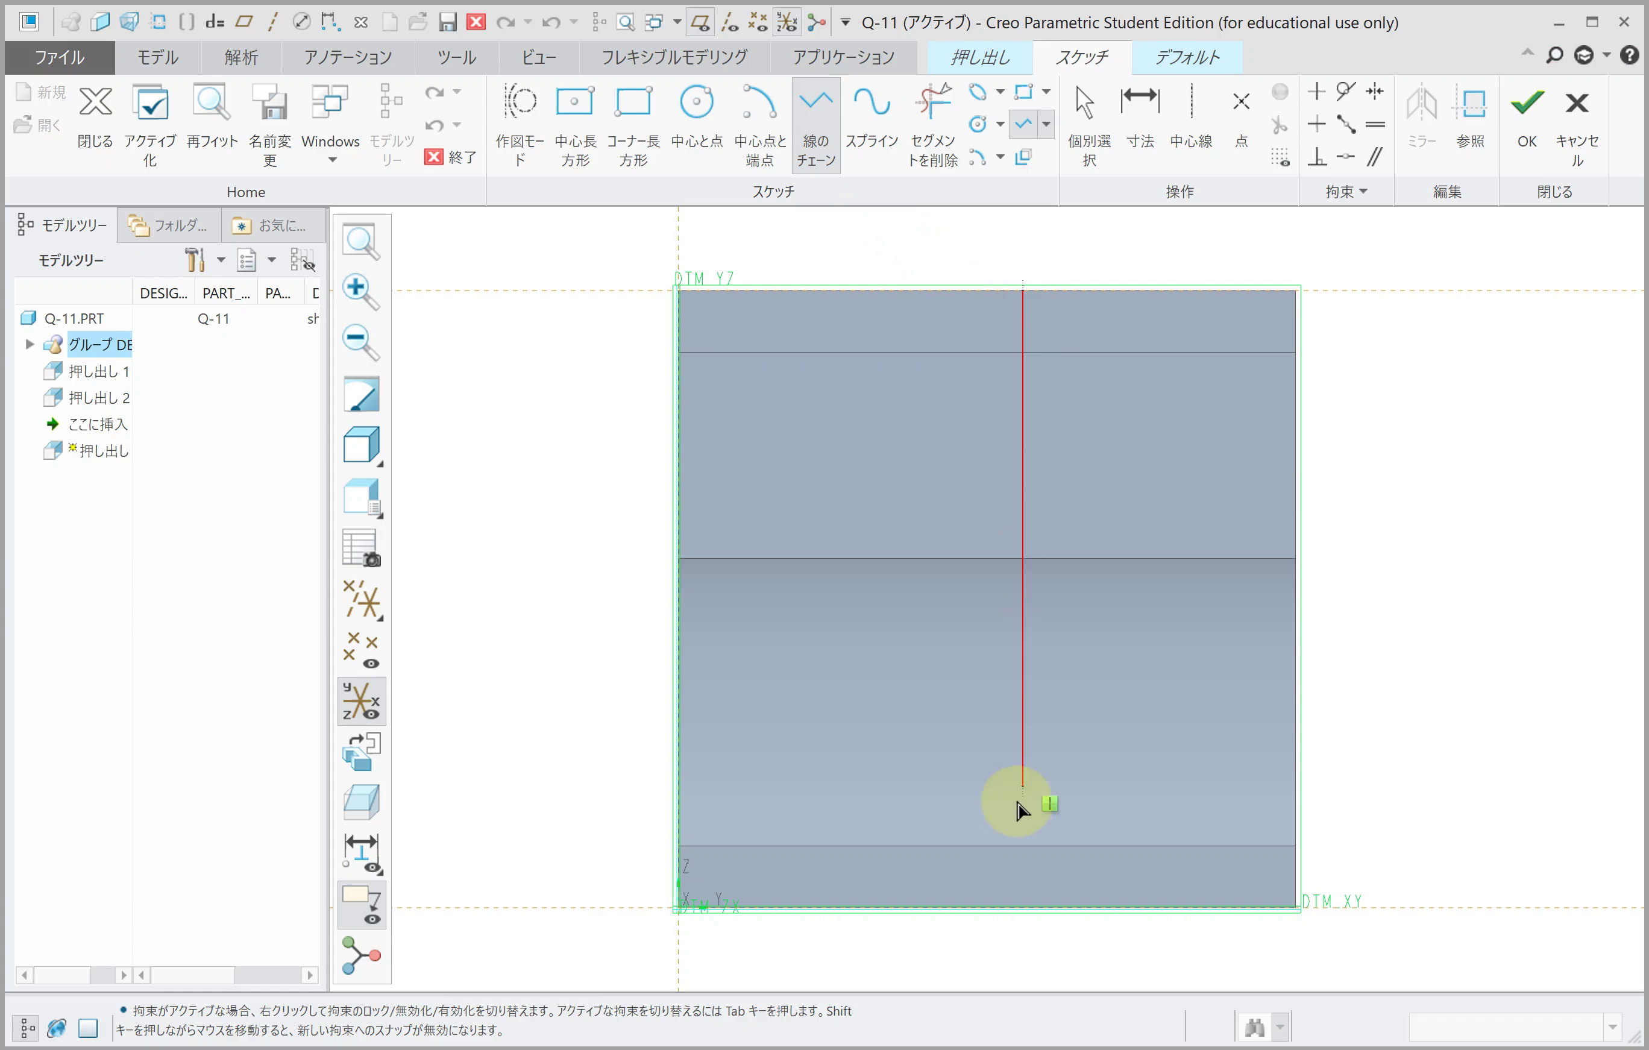
pyautogui.click(1023, 846)
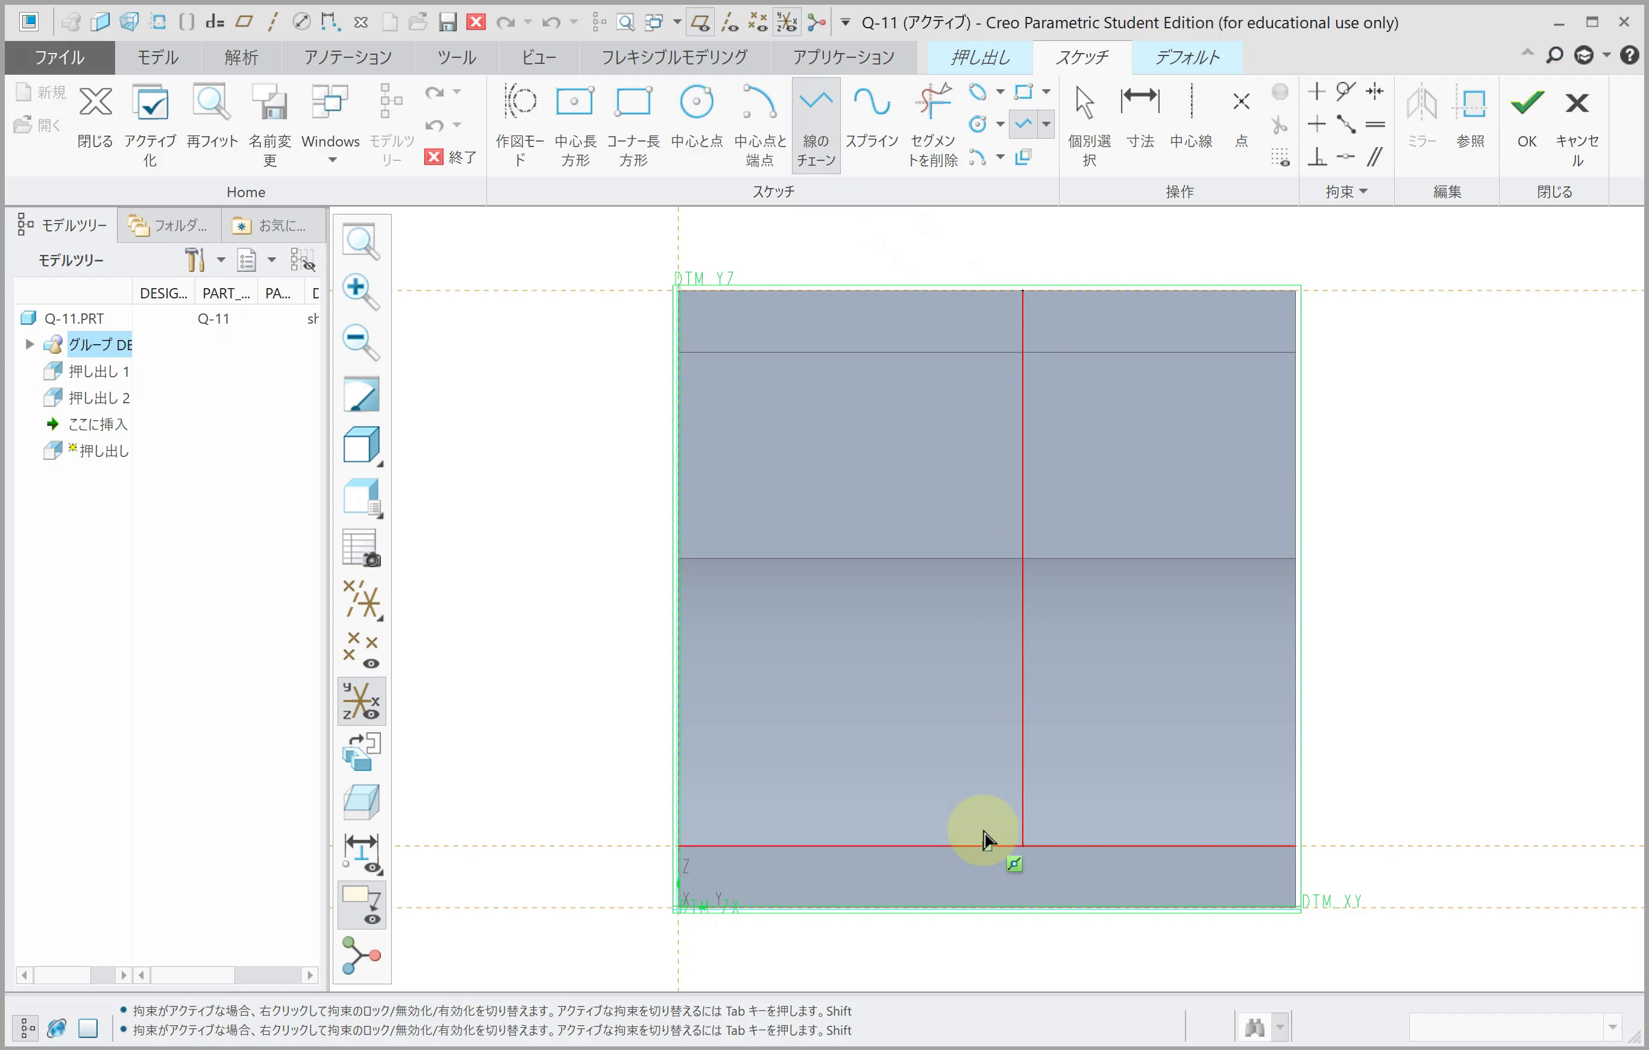
pyautogui.click(773, 845)
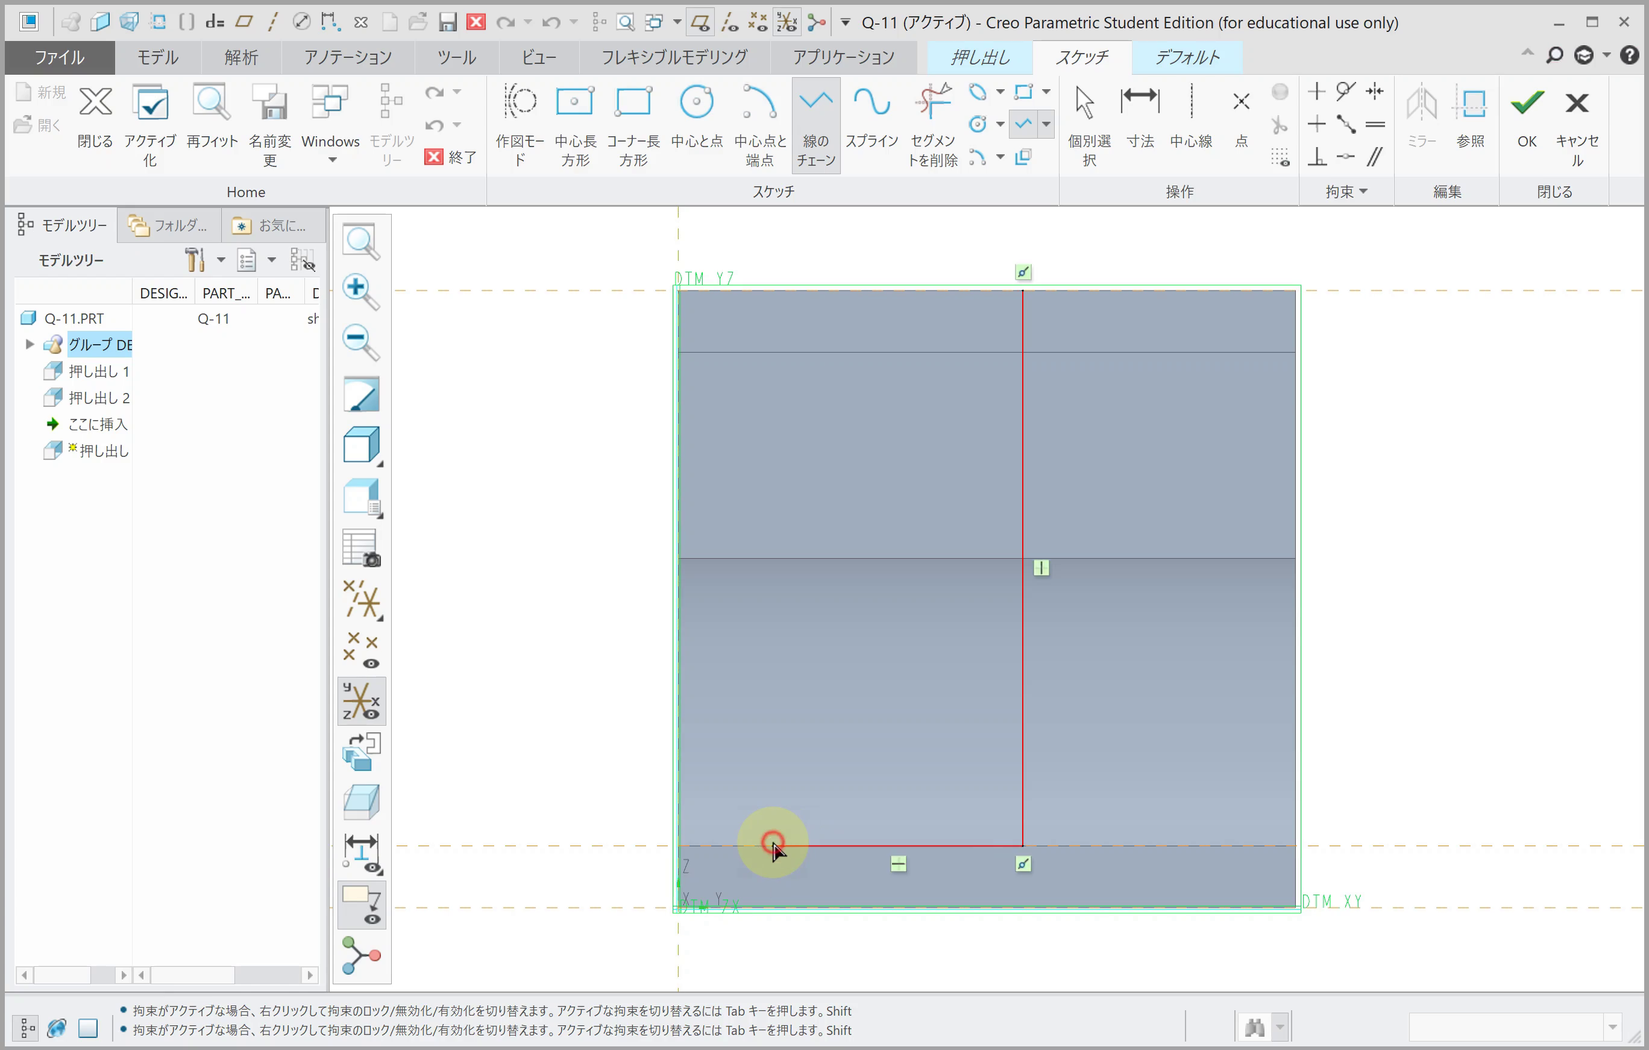
pyautogui.click(679, 906)
pyautogui.middleClick(737, 754)
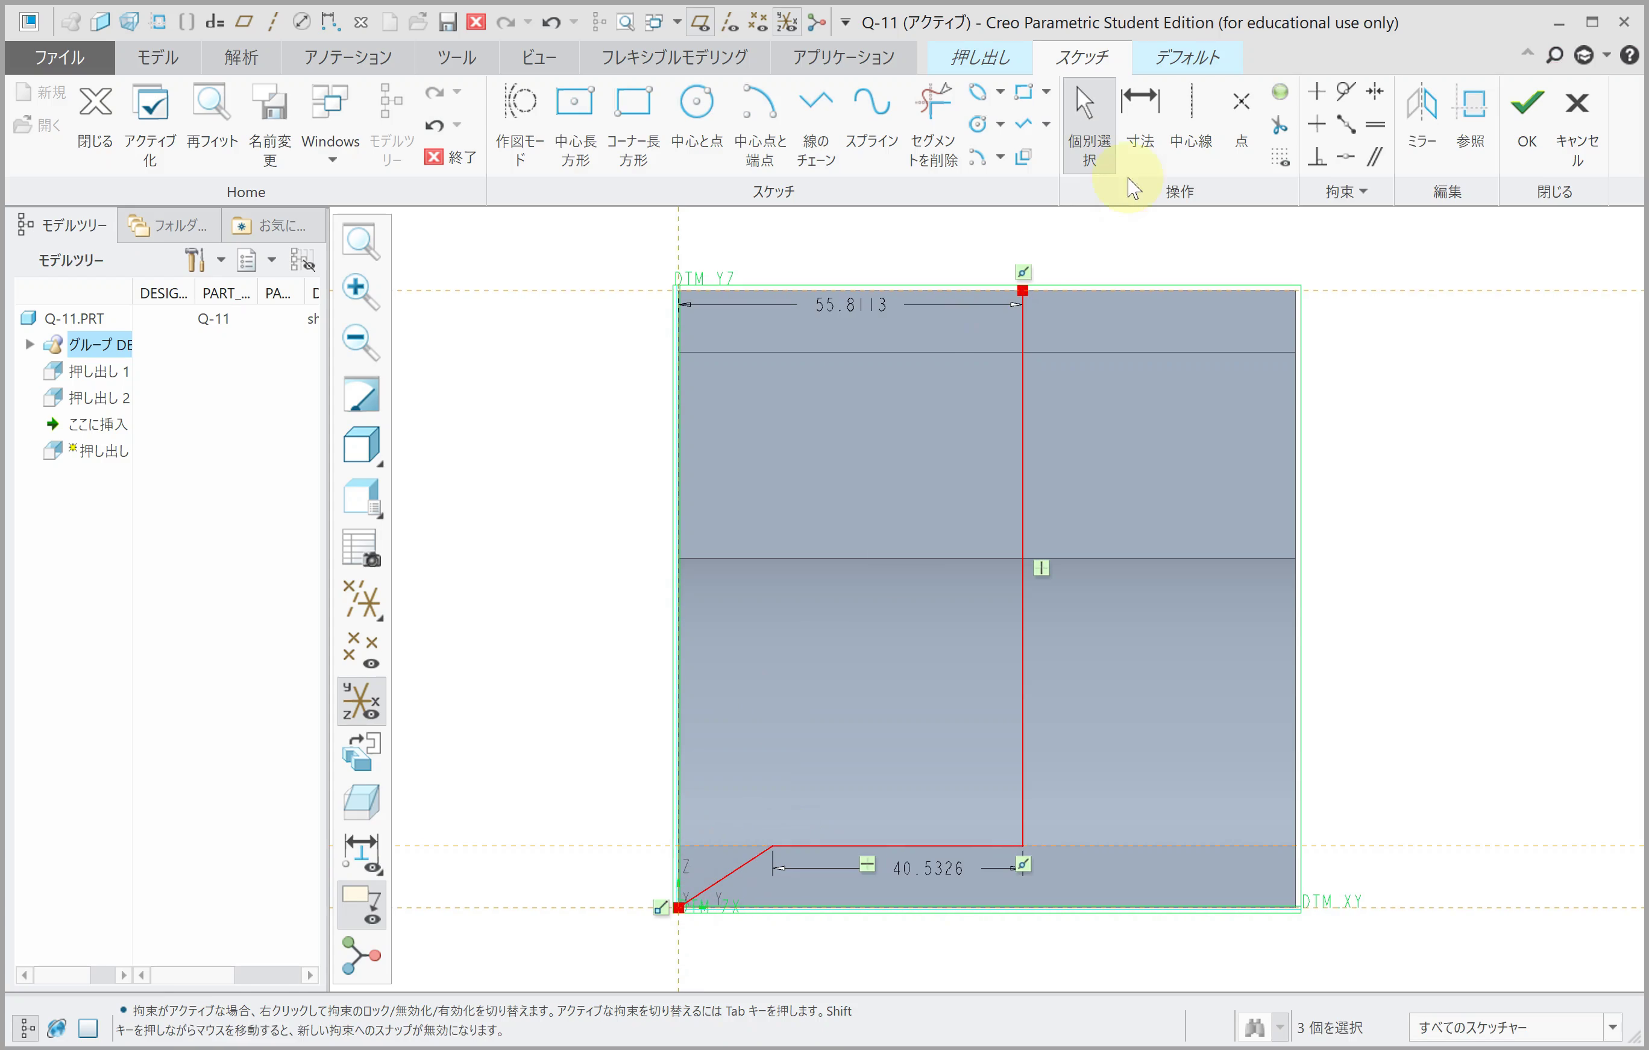
# Step: Dimension the profile height 15 and the vertical line's position 60
pyautogui.click(1134, 159)
pyautogui.click(762, 852)
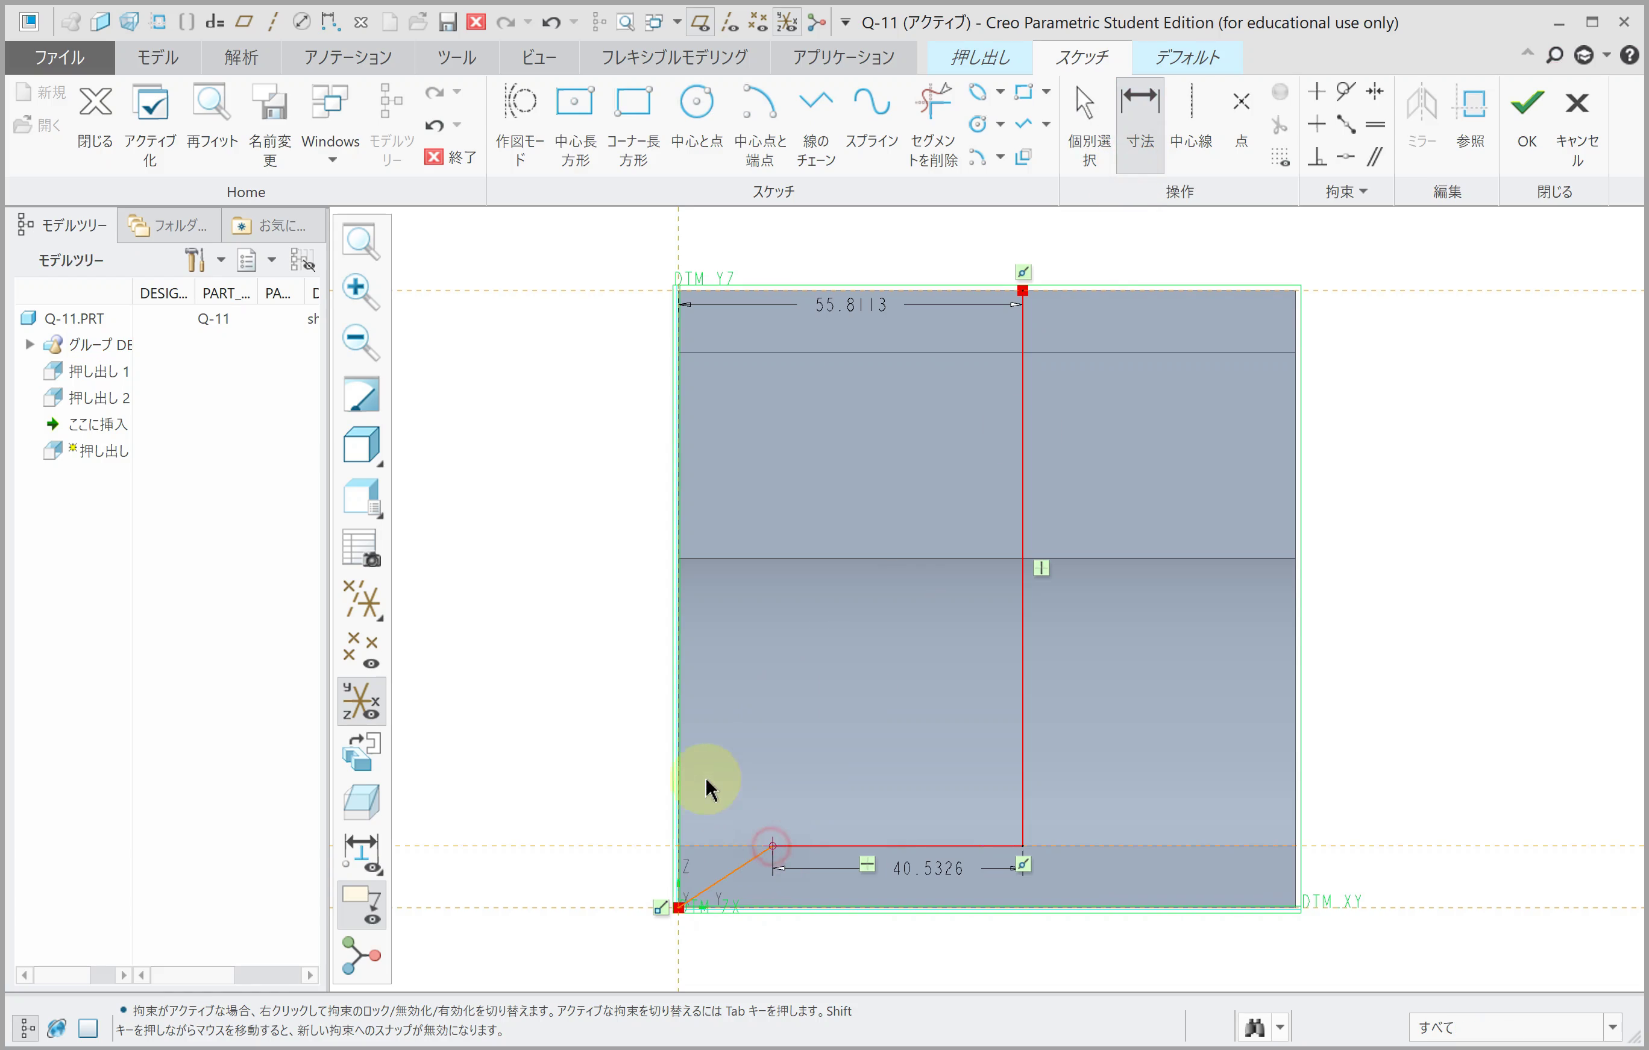
pyautogui.click(677, 720)
pyautogui.middleClick(709, 737)
pyautogui.write('15')
pyautogui.press('Return')
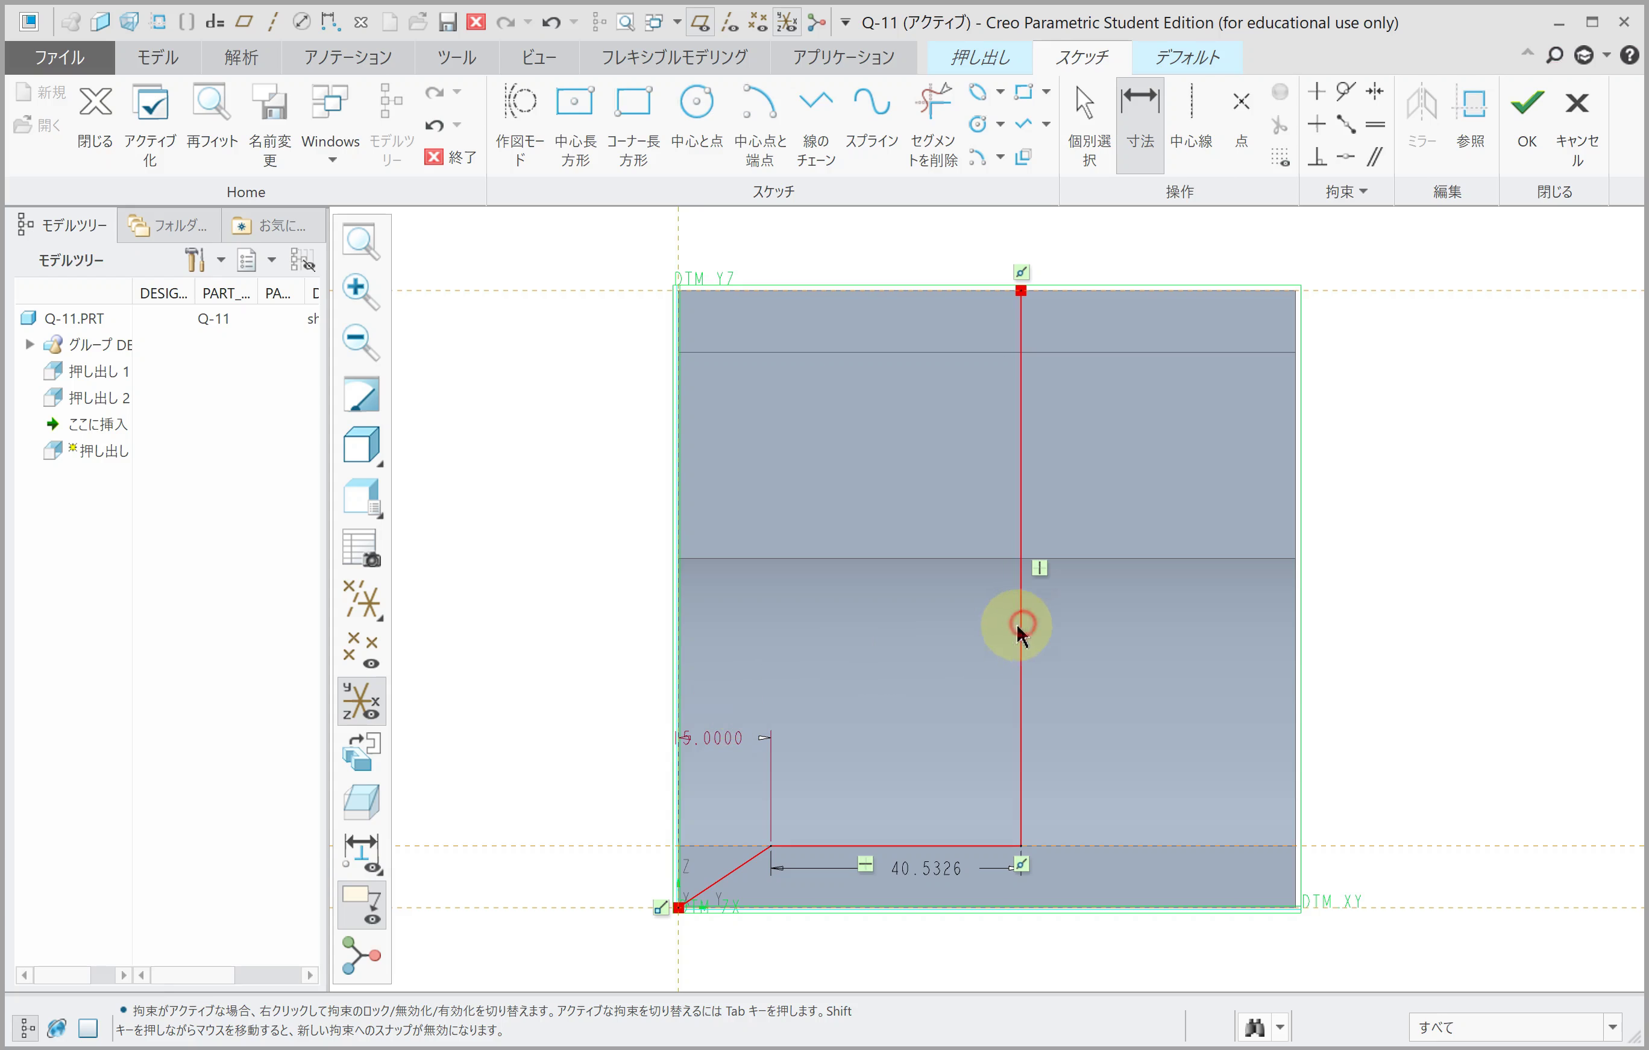
pyautogui.scroll(2, 1012, 628)
pyautogui.click(788, 879)
pyautogui.middleClick(852, 862)
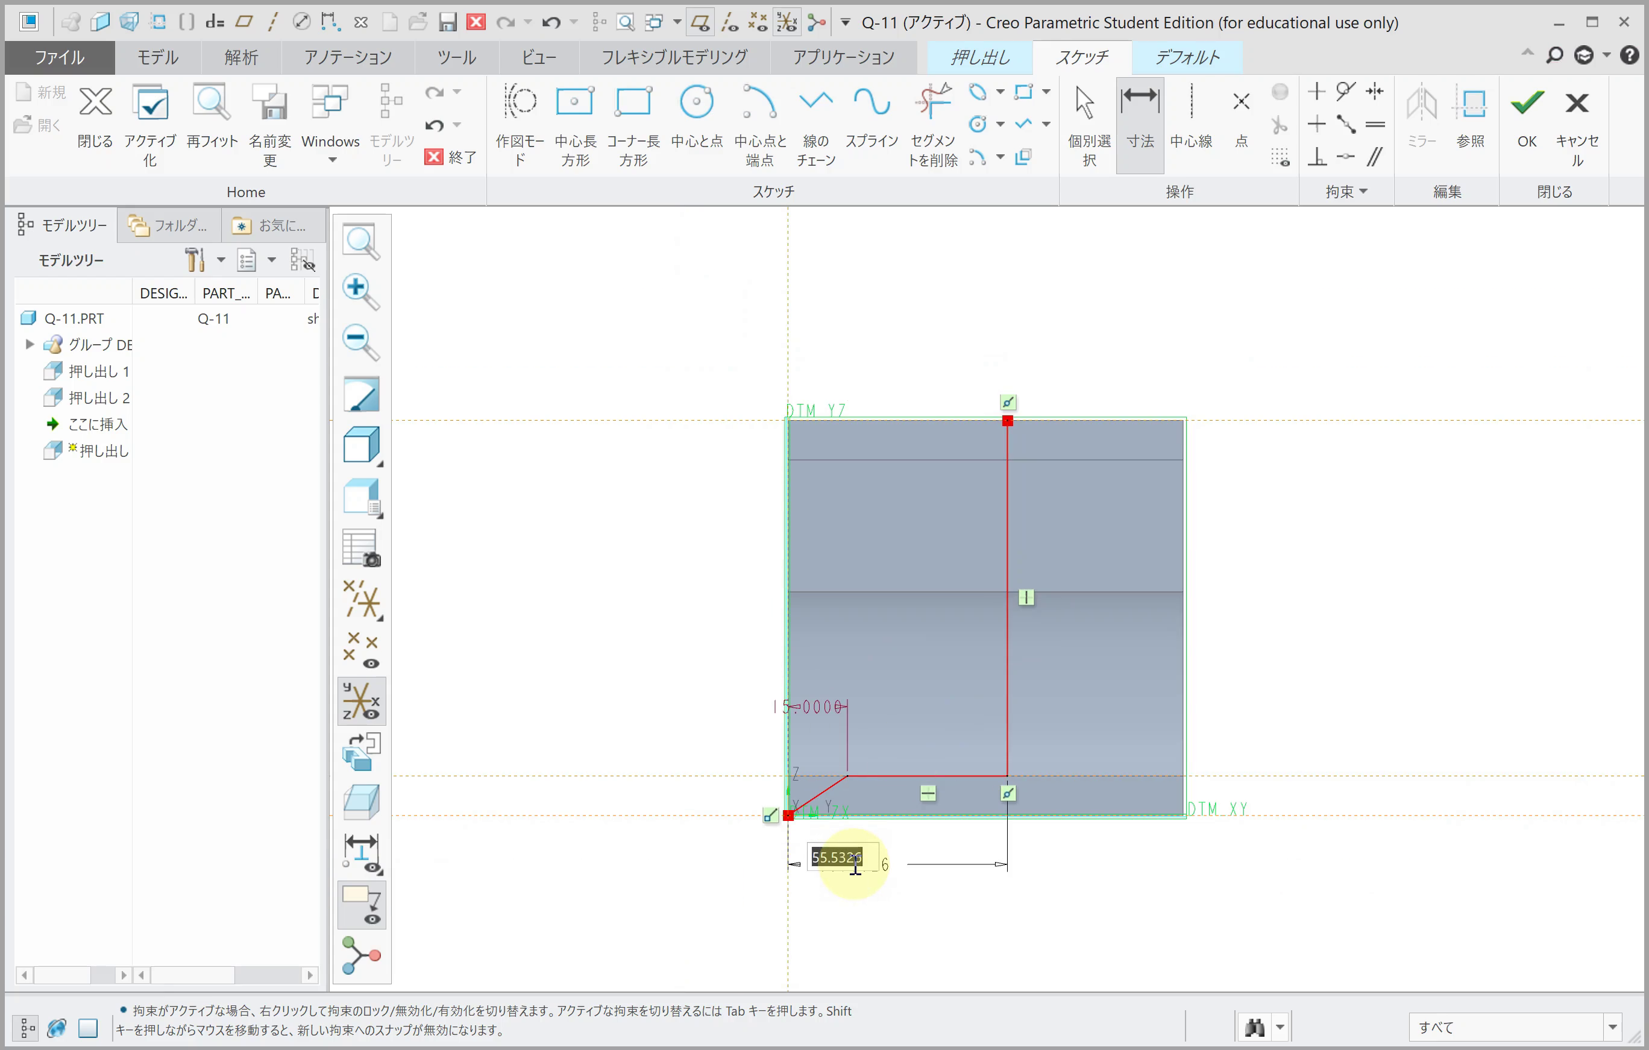
pyautogui.middleClick(856, 865)
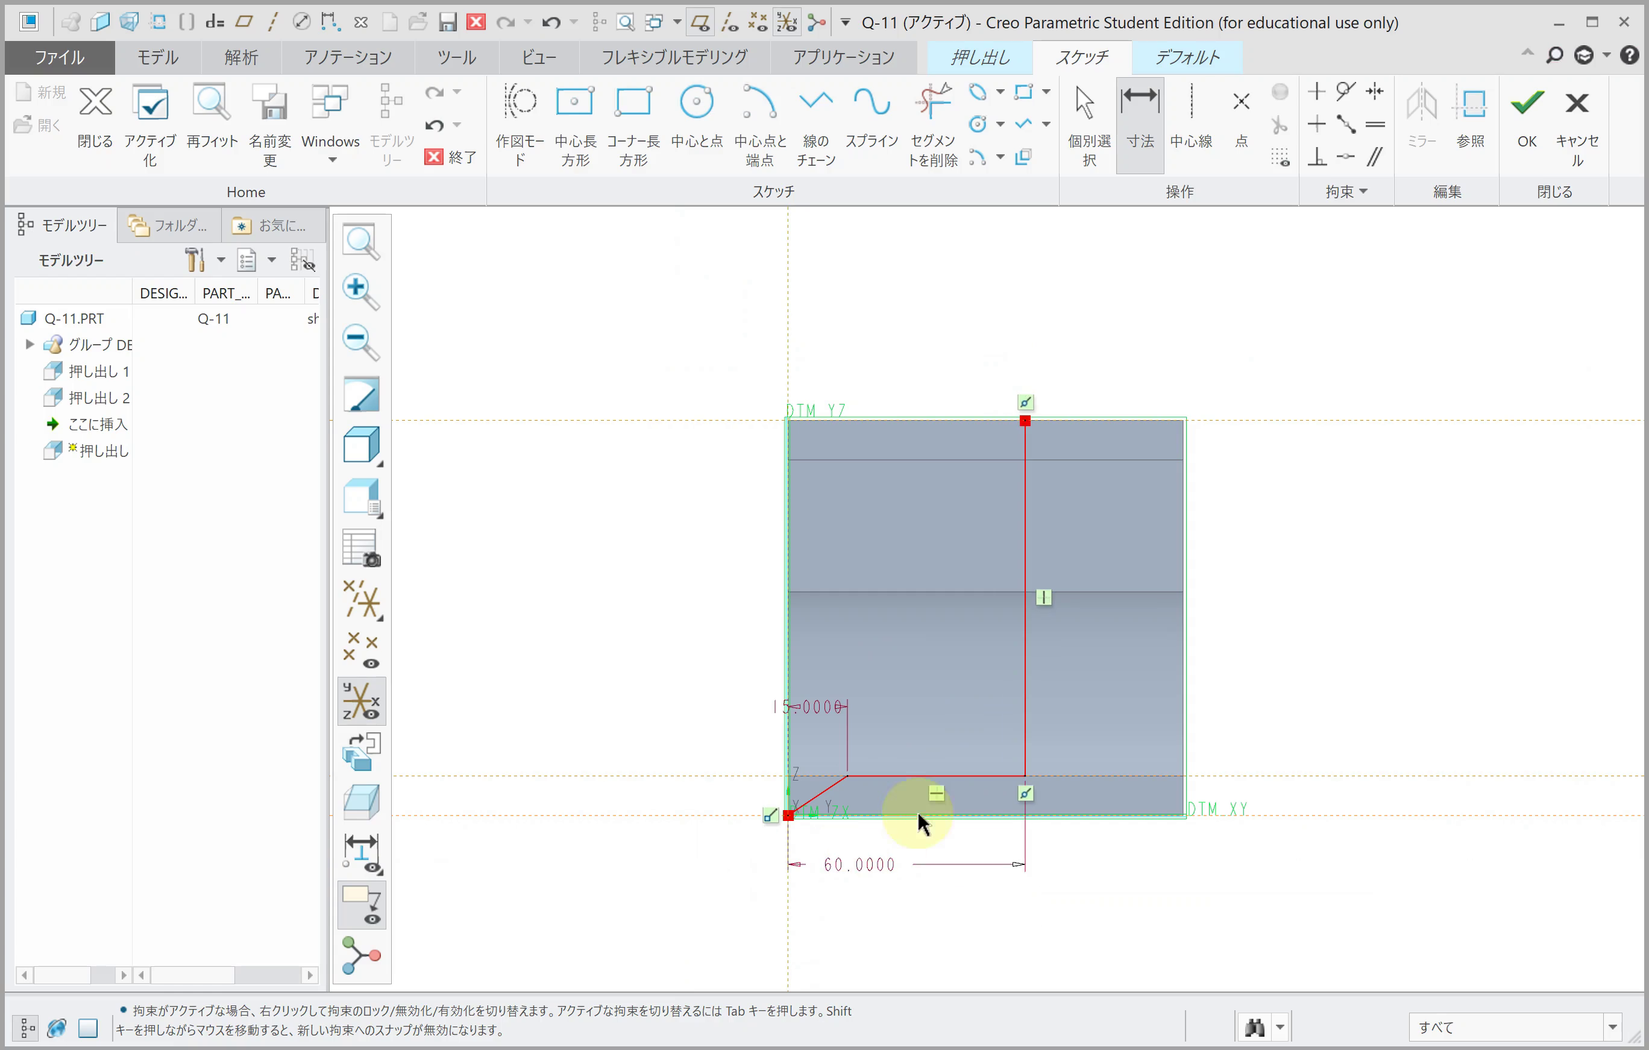
# Step: Cut the side profile through the entire part as a material-removing extrusion
pyautogui.click(1517, 140)
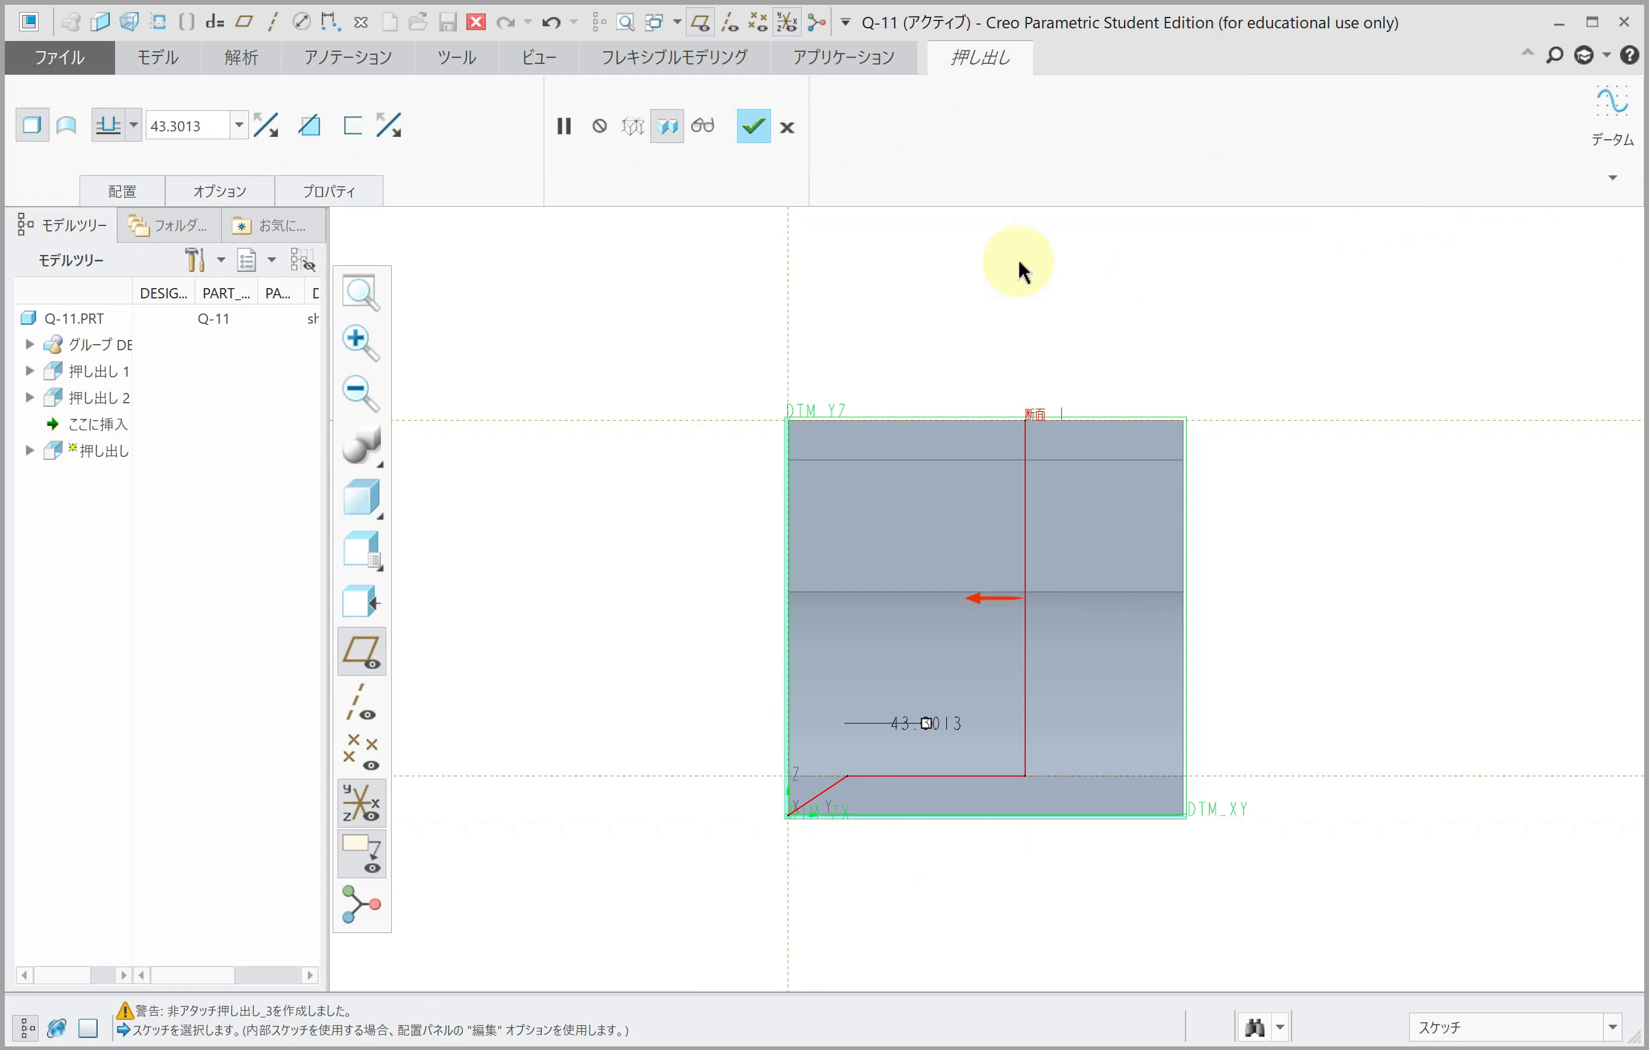
pyautogui.click(318, 131)
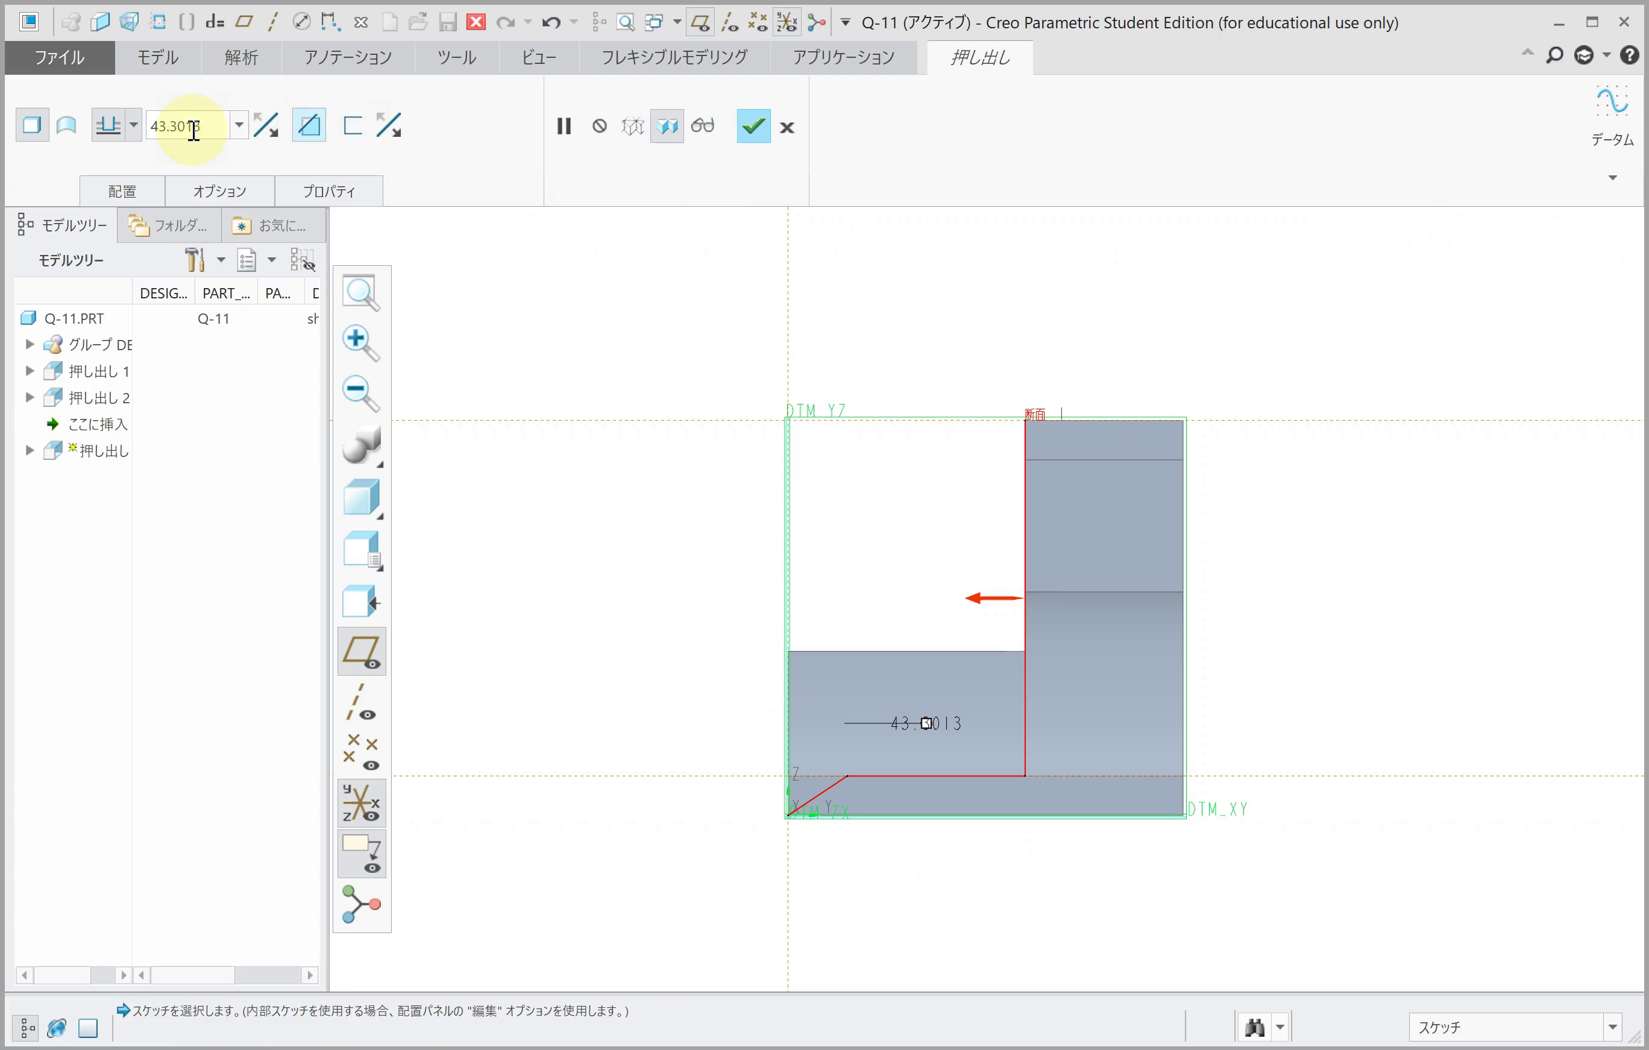
pyautogui.click(135, 131)
pyautogui.click(118, 266)
pyautogui.middleClick(585, 447)
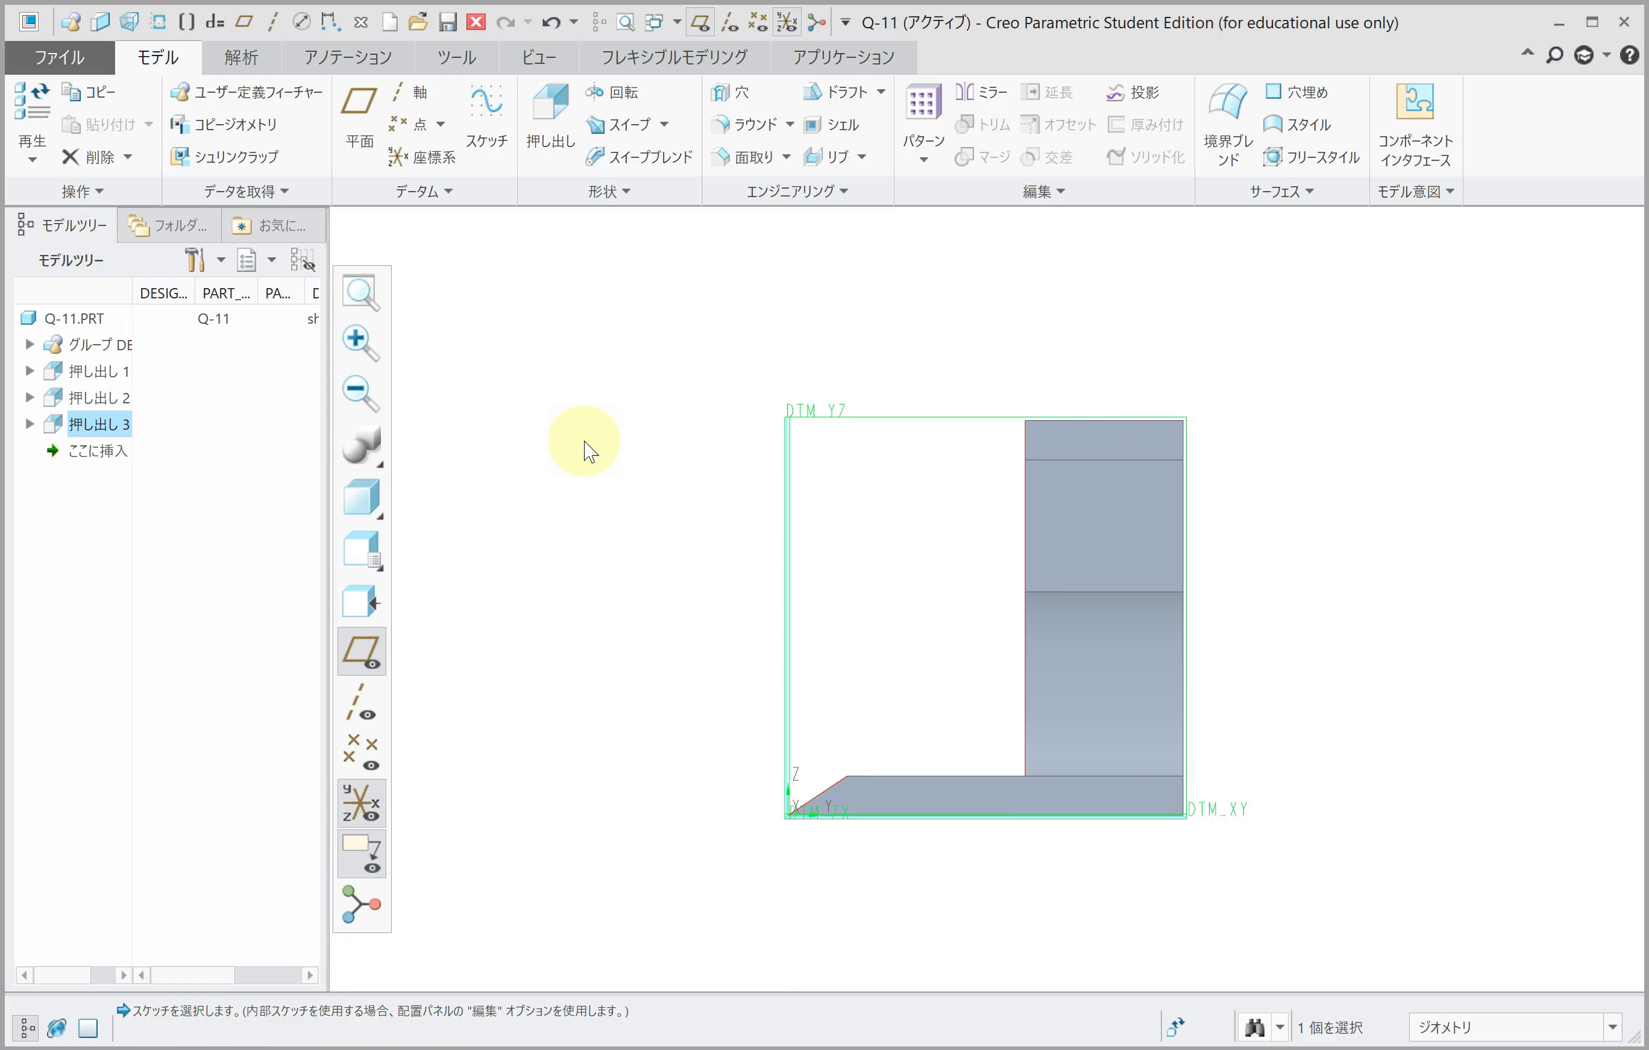
# Step: Sketch a rectangle on the top face, 20 from the left edge and 70 wide
pyautogui.moveTo(888, 513)
pyautogui.mouseDown(button='middle')
pyautogui.moveTo(1015, 509)
pyautogui.moveTo(1019, 644)
pyautogui.moveTo(1023, 619)
pyautogui.mouseUp(button='middle')
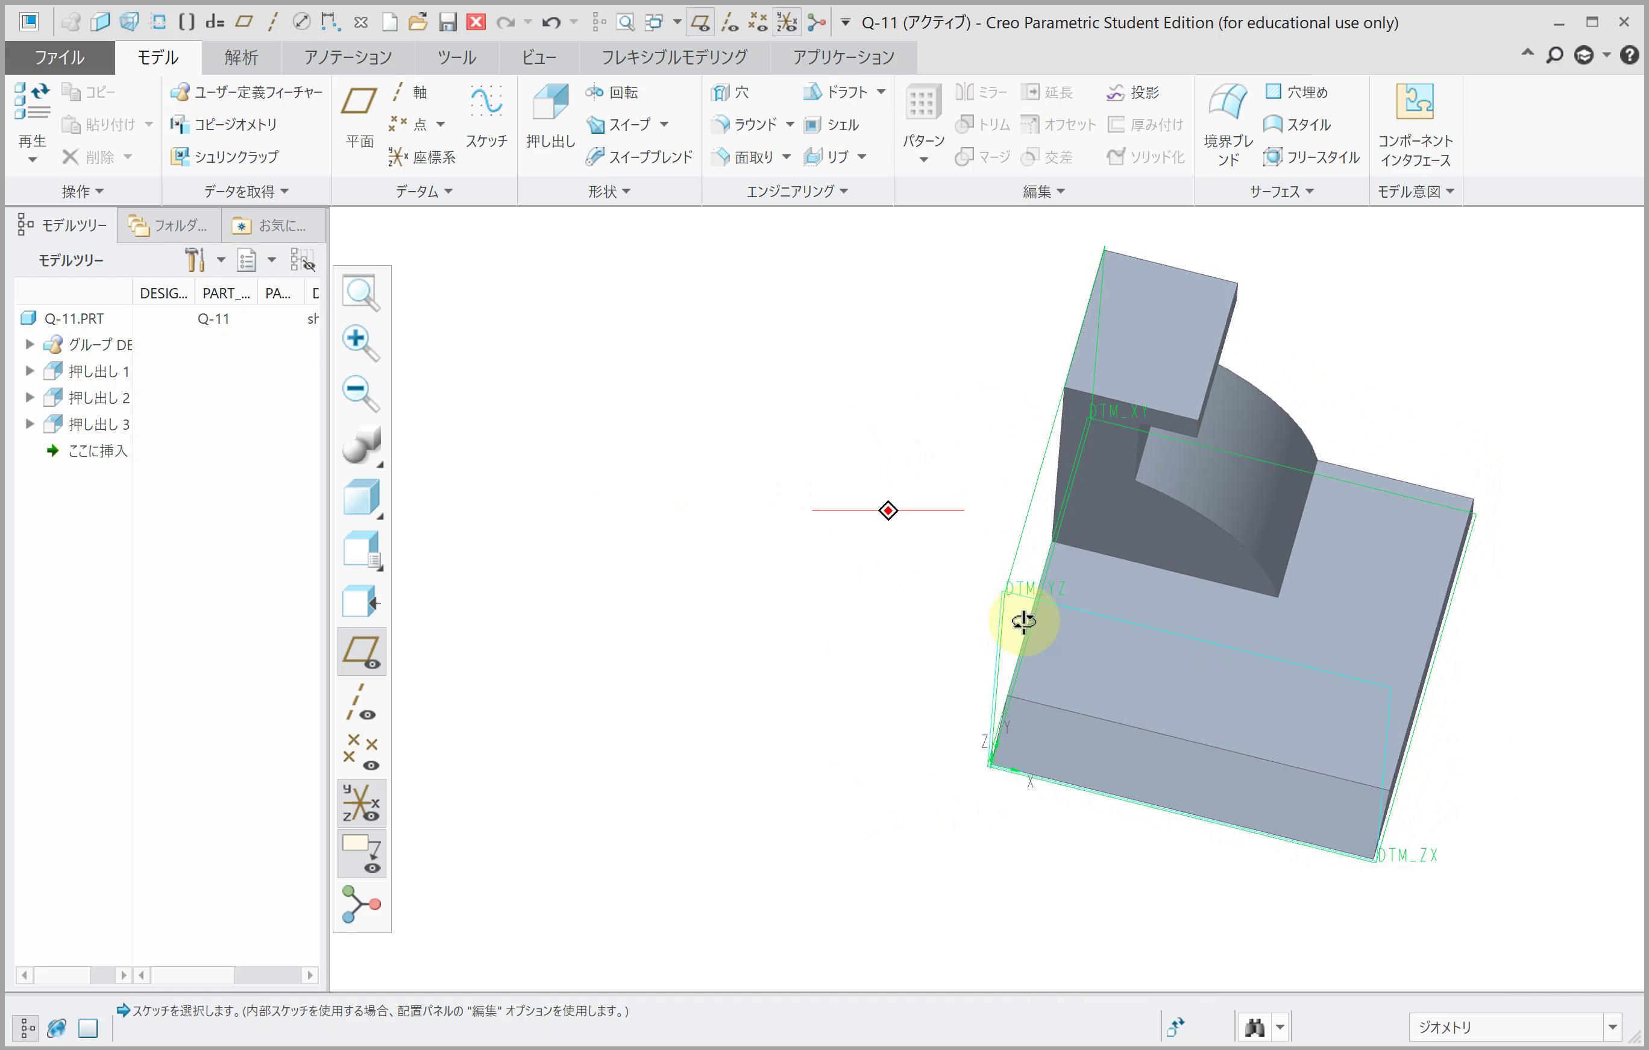
pyautogui.click(551, 117)
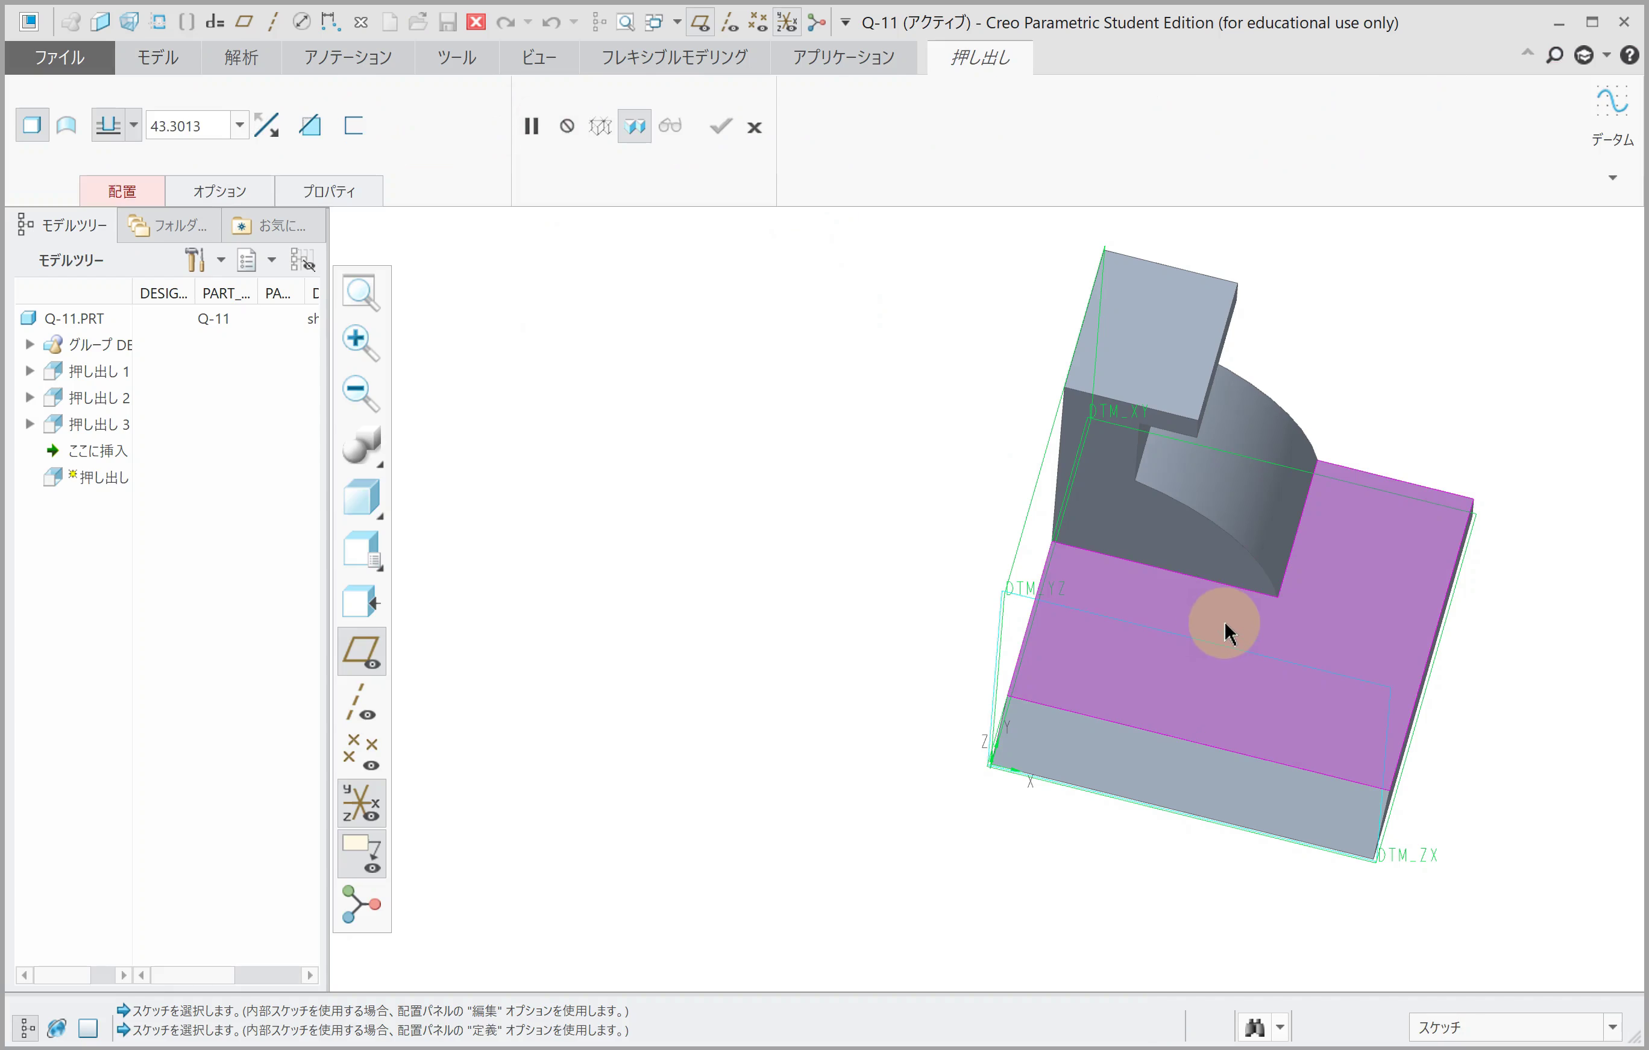
pyautogui.moveTo(1225, 625); pyautogui.dragTo(1225, 617, button='middle')
pyautogui.click(1225, 617)
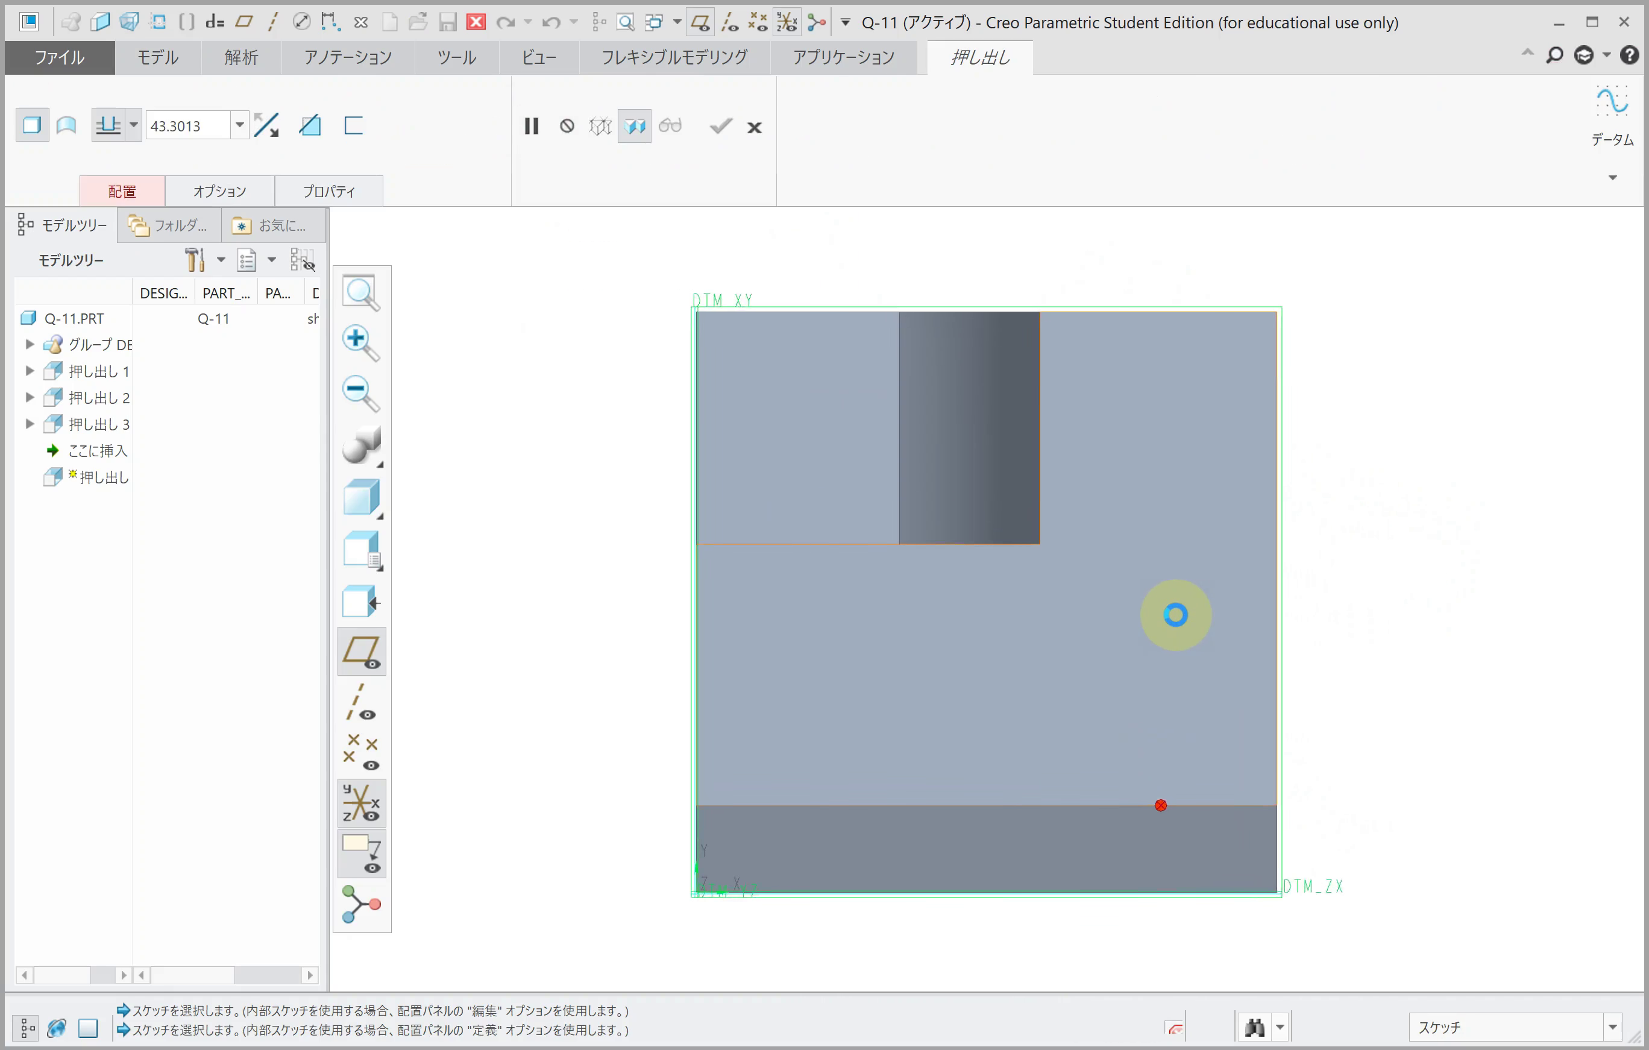
pyautogui.click(633, 121)
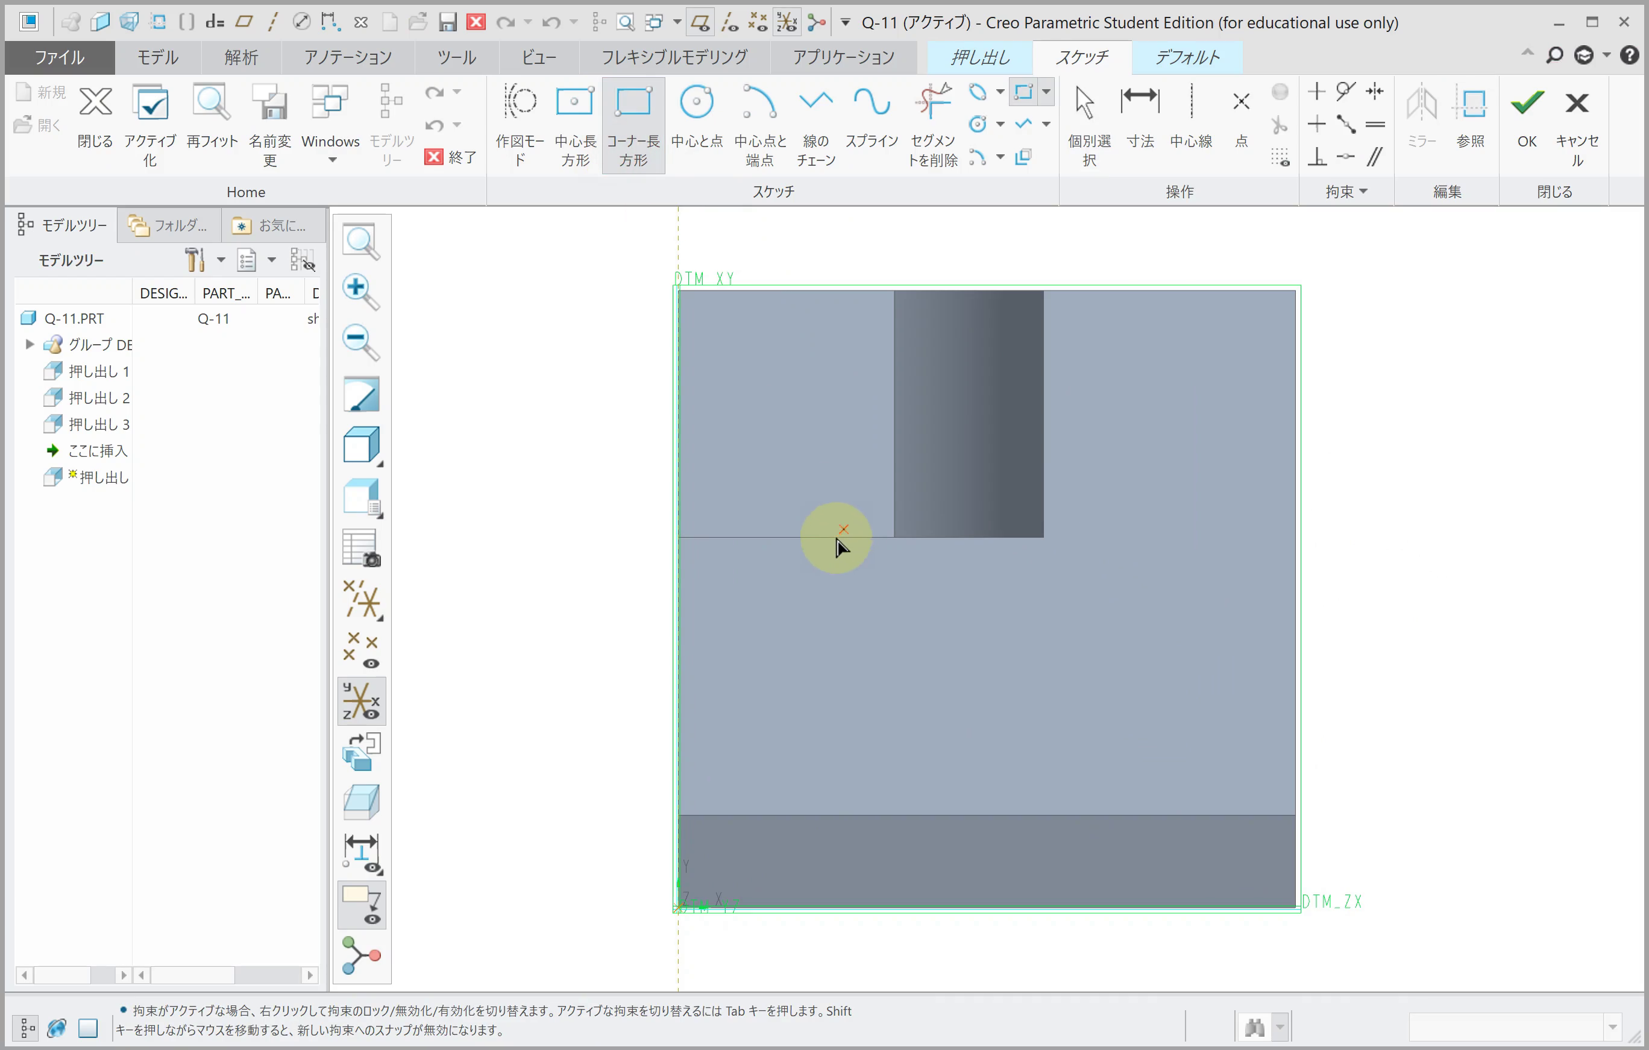
pyautogui.moveTo(822, 544); pyautogui.dragTo(1148, 904)
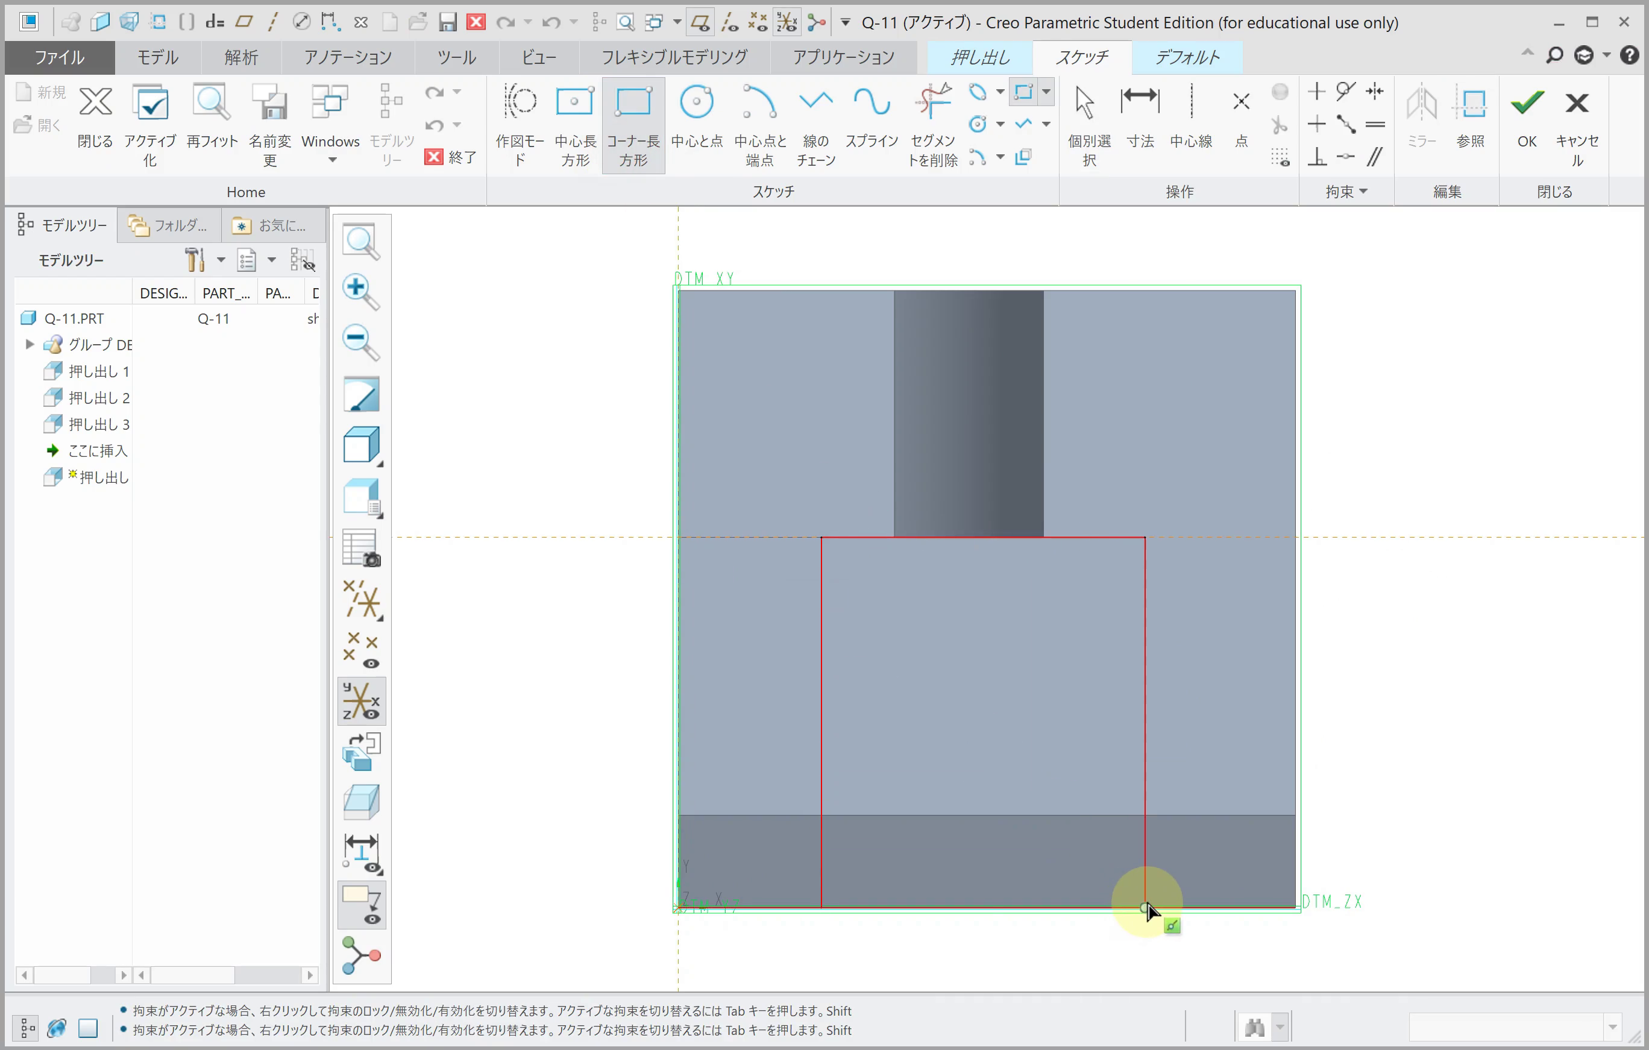
pyautogui.middleClick(1087, 724)
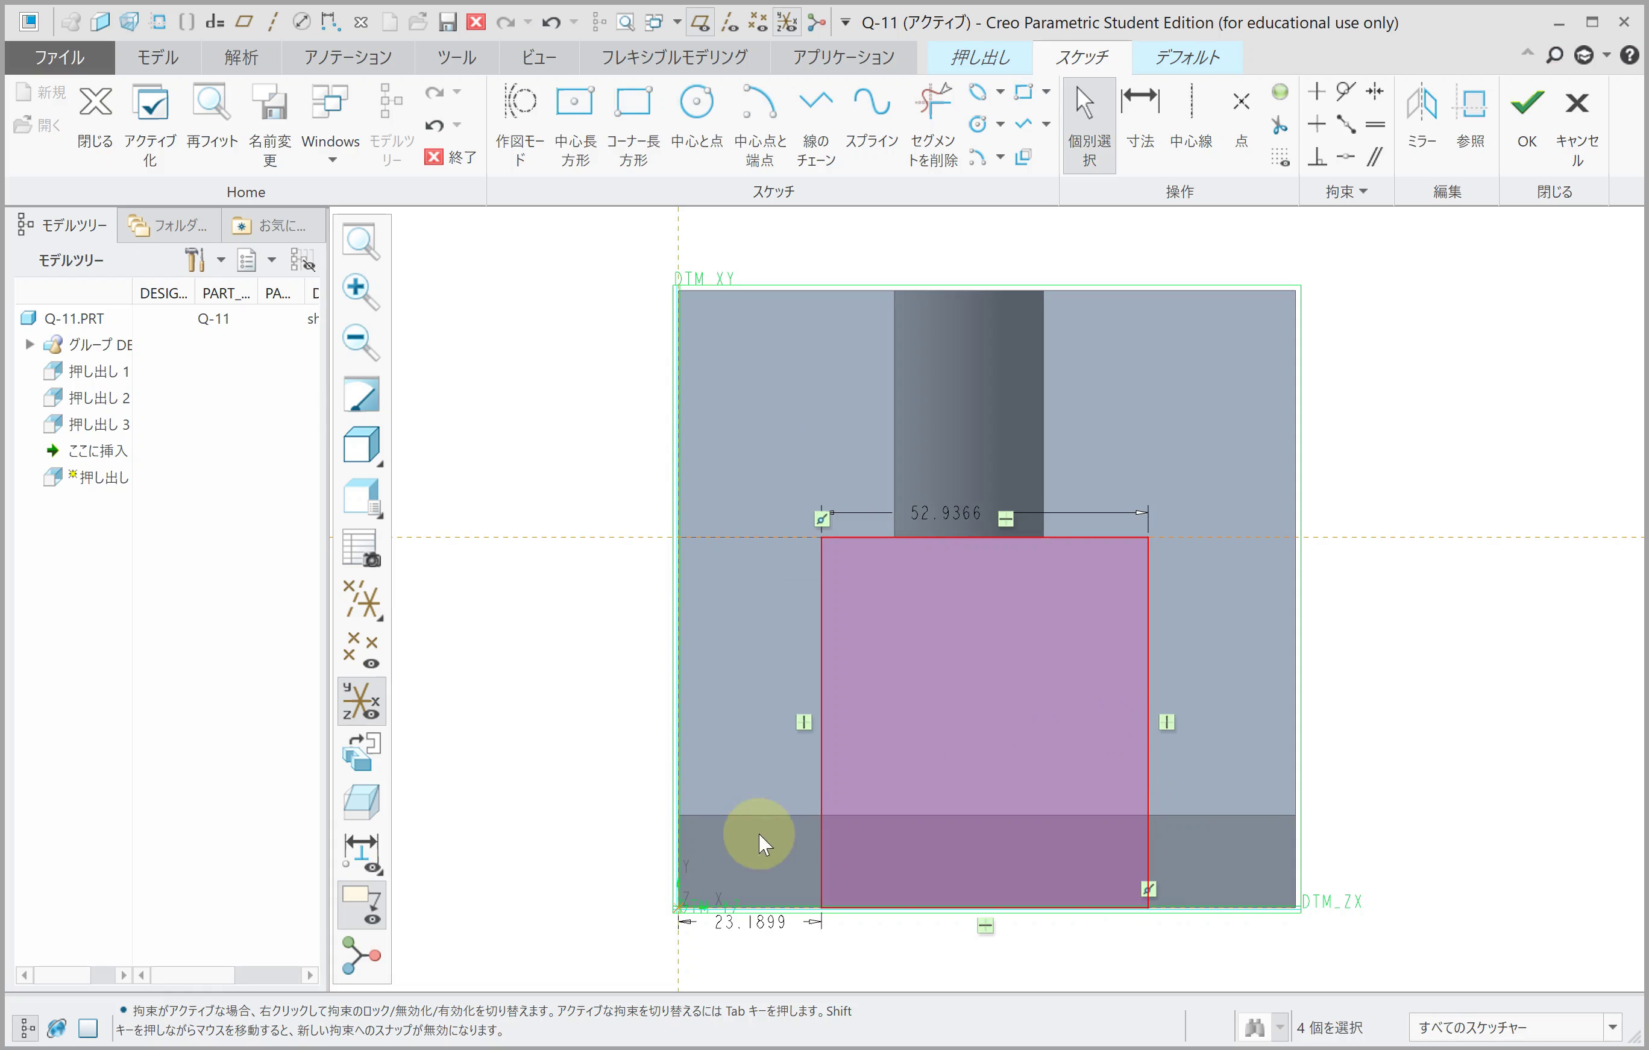
pyautogui.write('20')
pyautogui.press('Return')
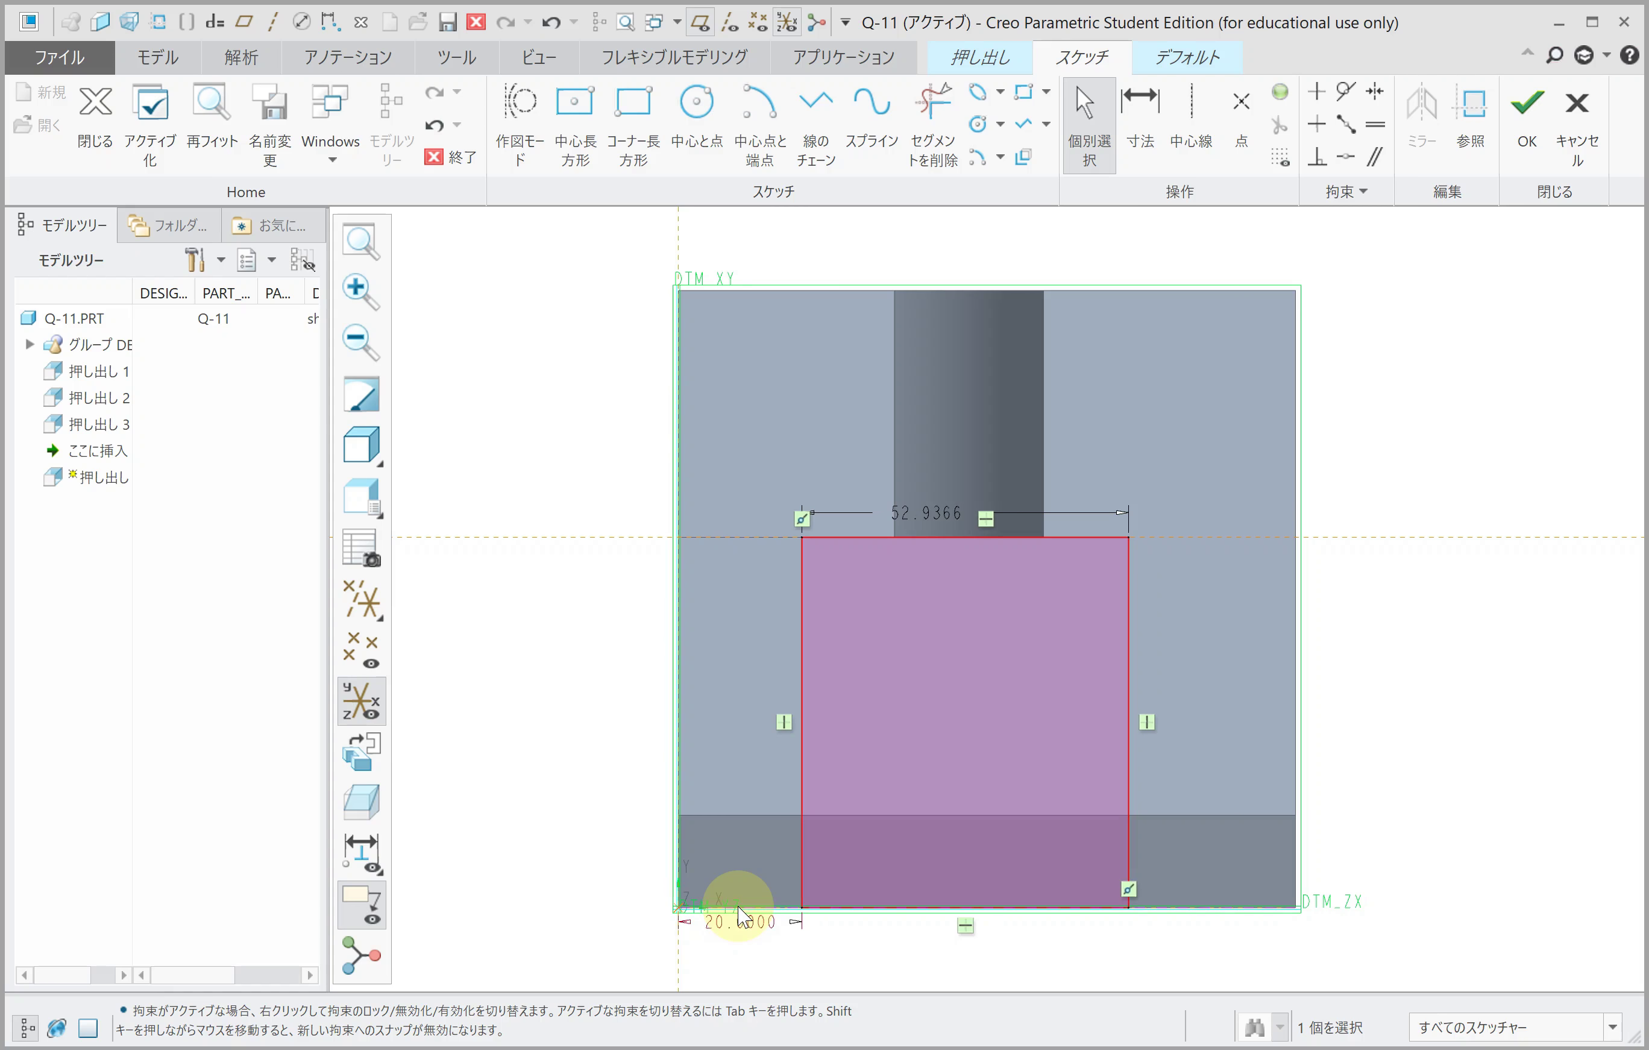
pyautogui.doubleClick(950, 514)
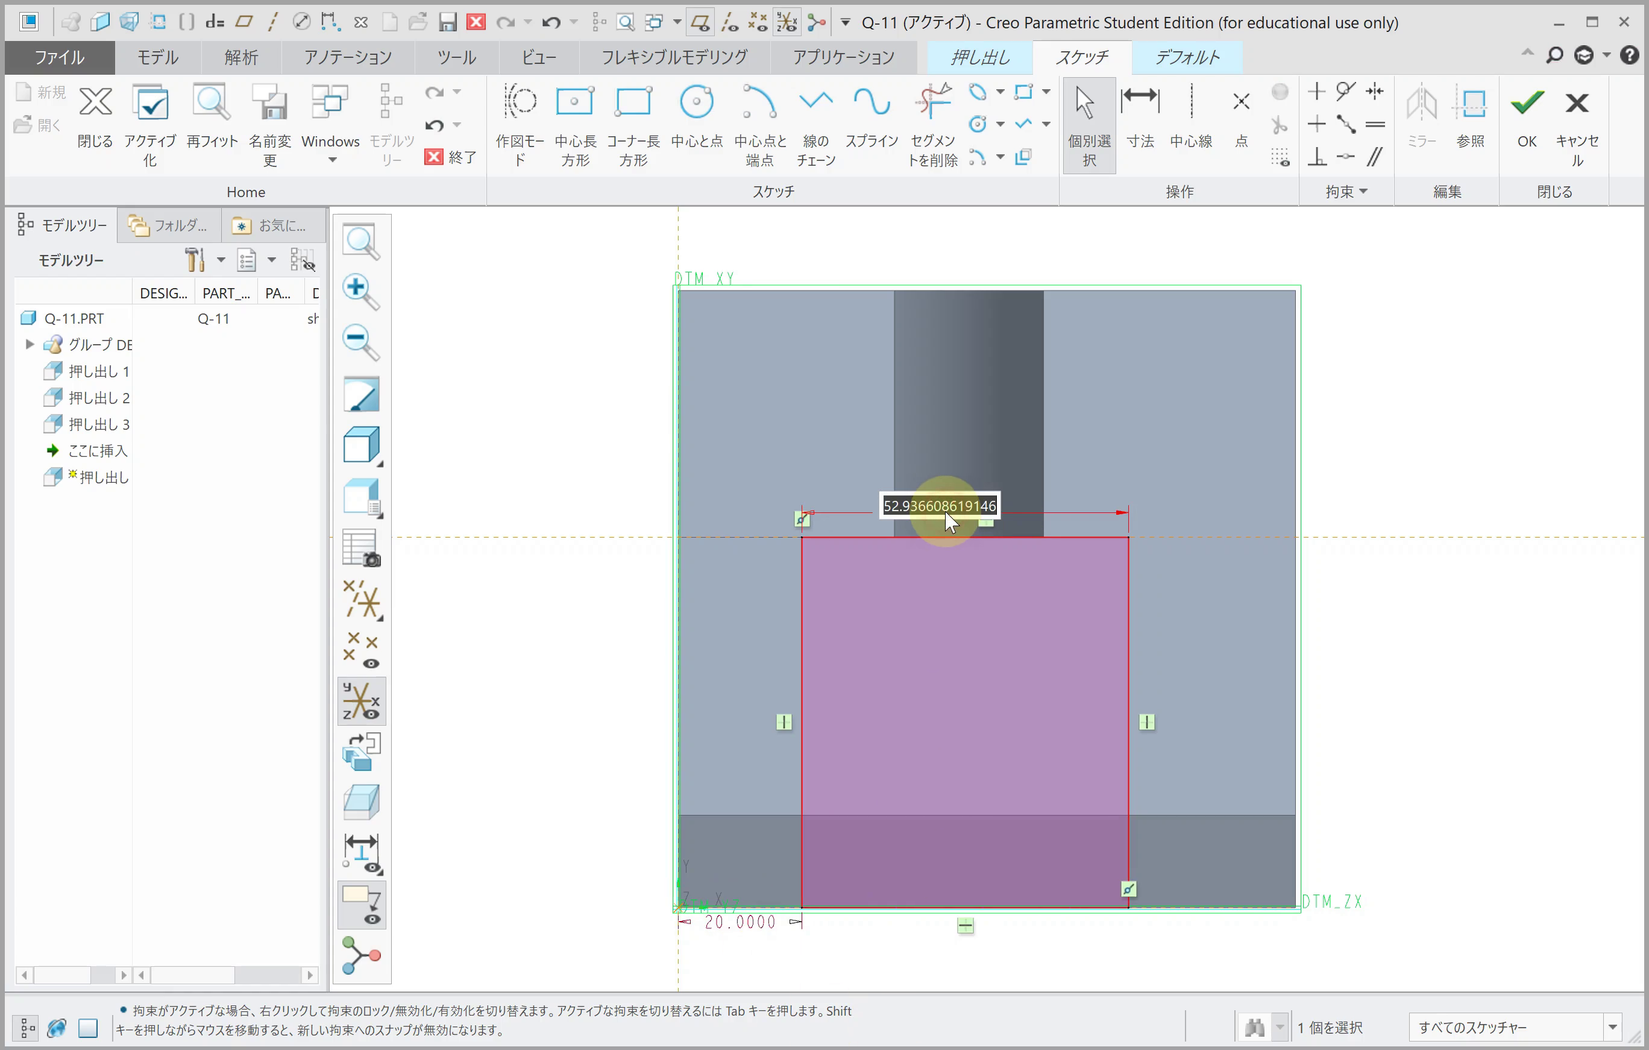
pyautogui.write('70')
pyautogui.press('Return')
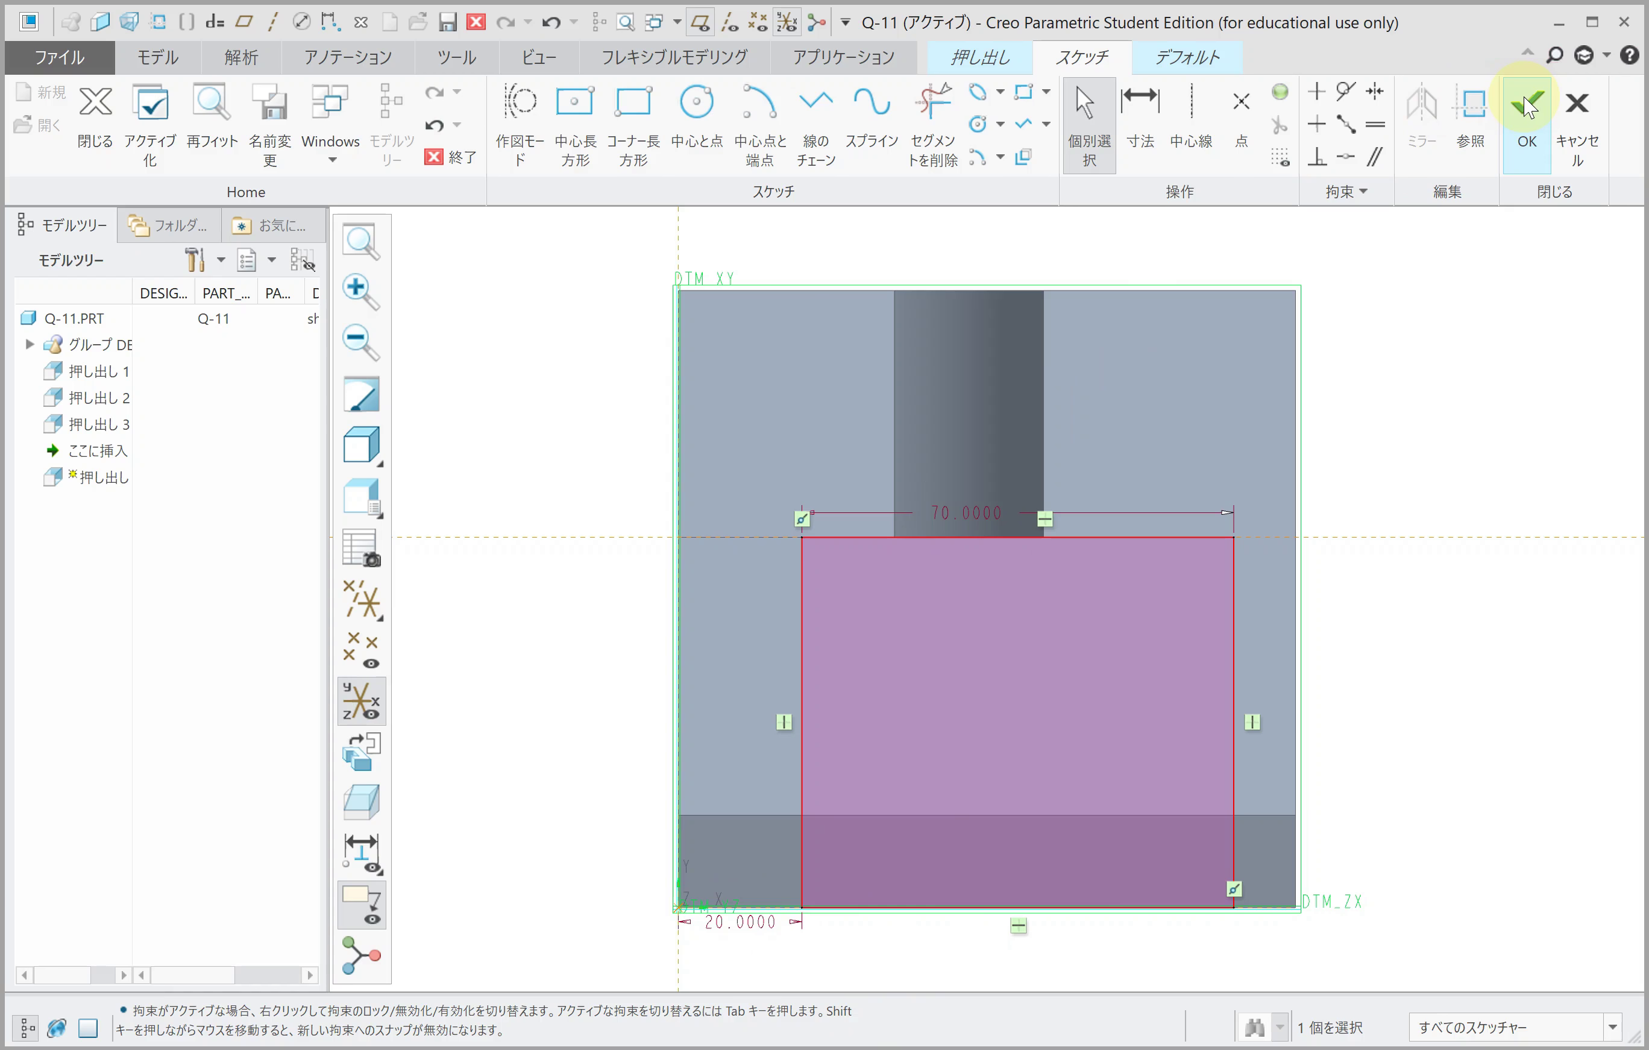
# Step: Extrude the rectangle 5 mm deep, reversed into the part
pyautogui.click(1527, 104)
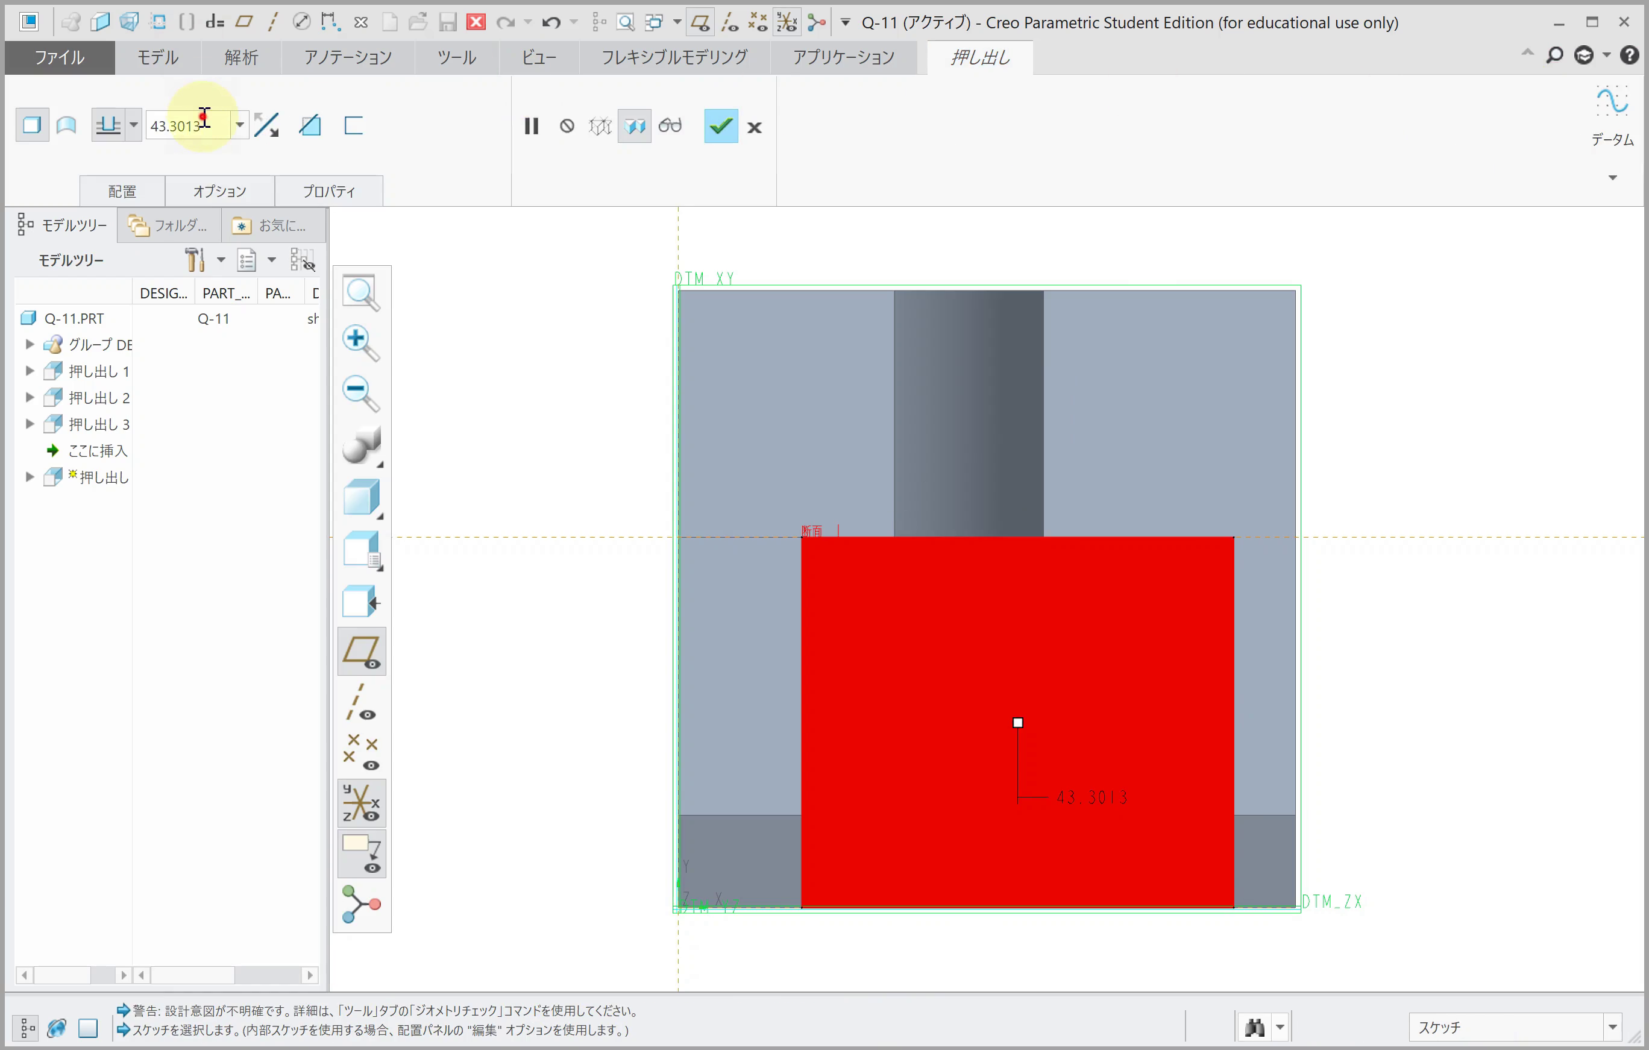
pyautogui.write('5')
pyautogui.press('Return')
pyautogui.click(265, 132)
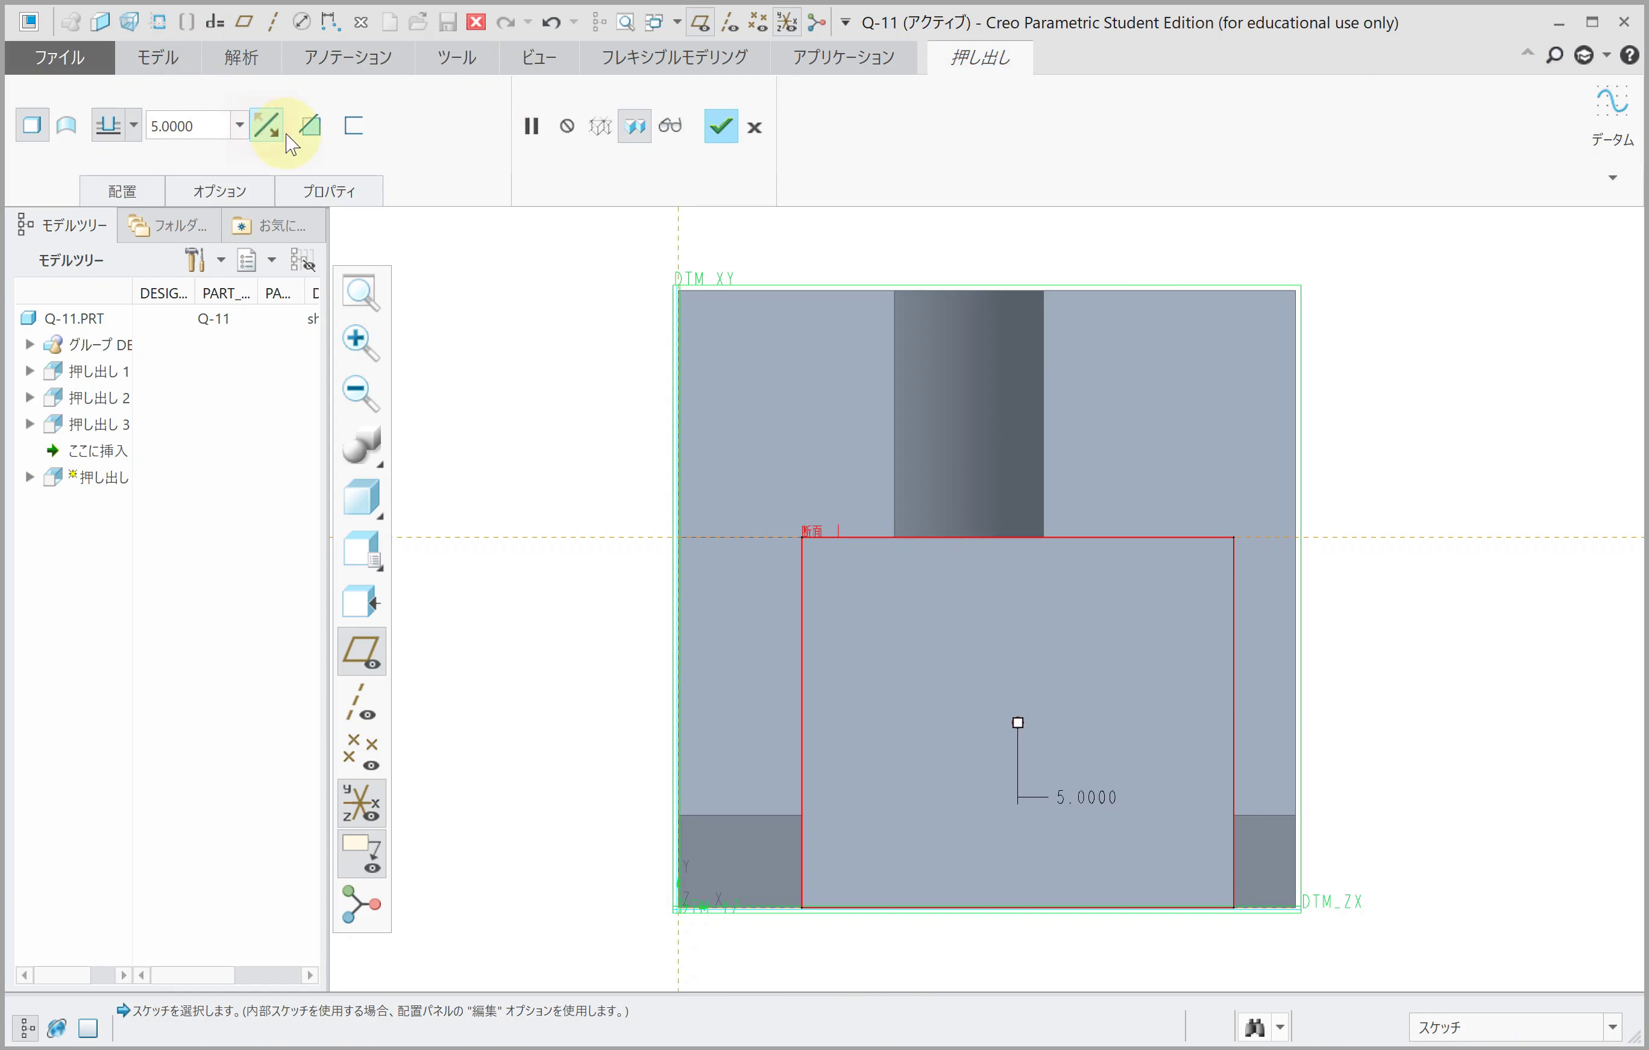
pyautogui.middleClick(545, 368)
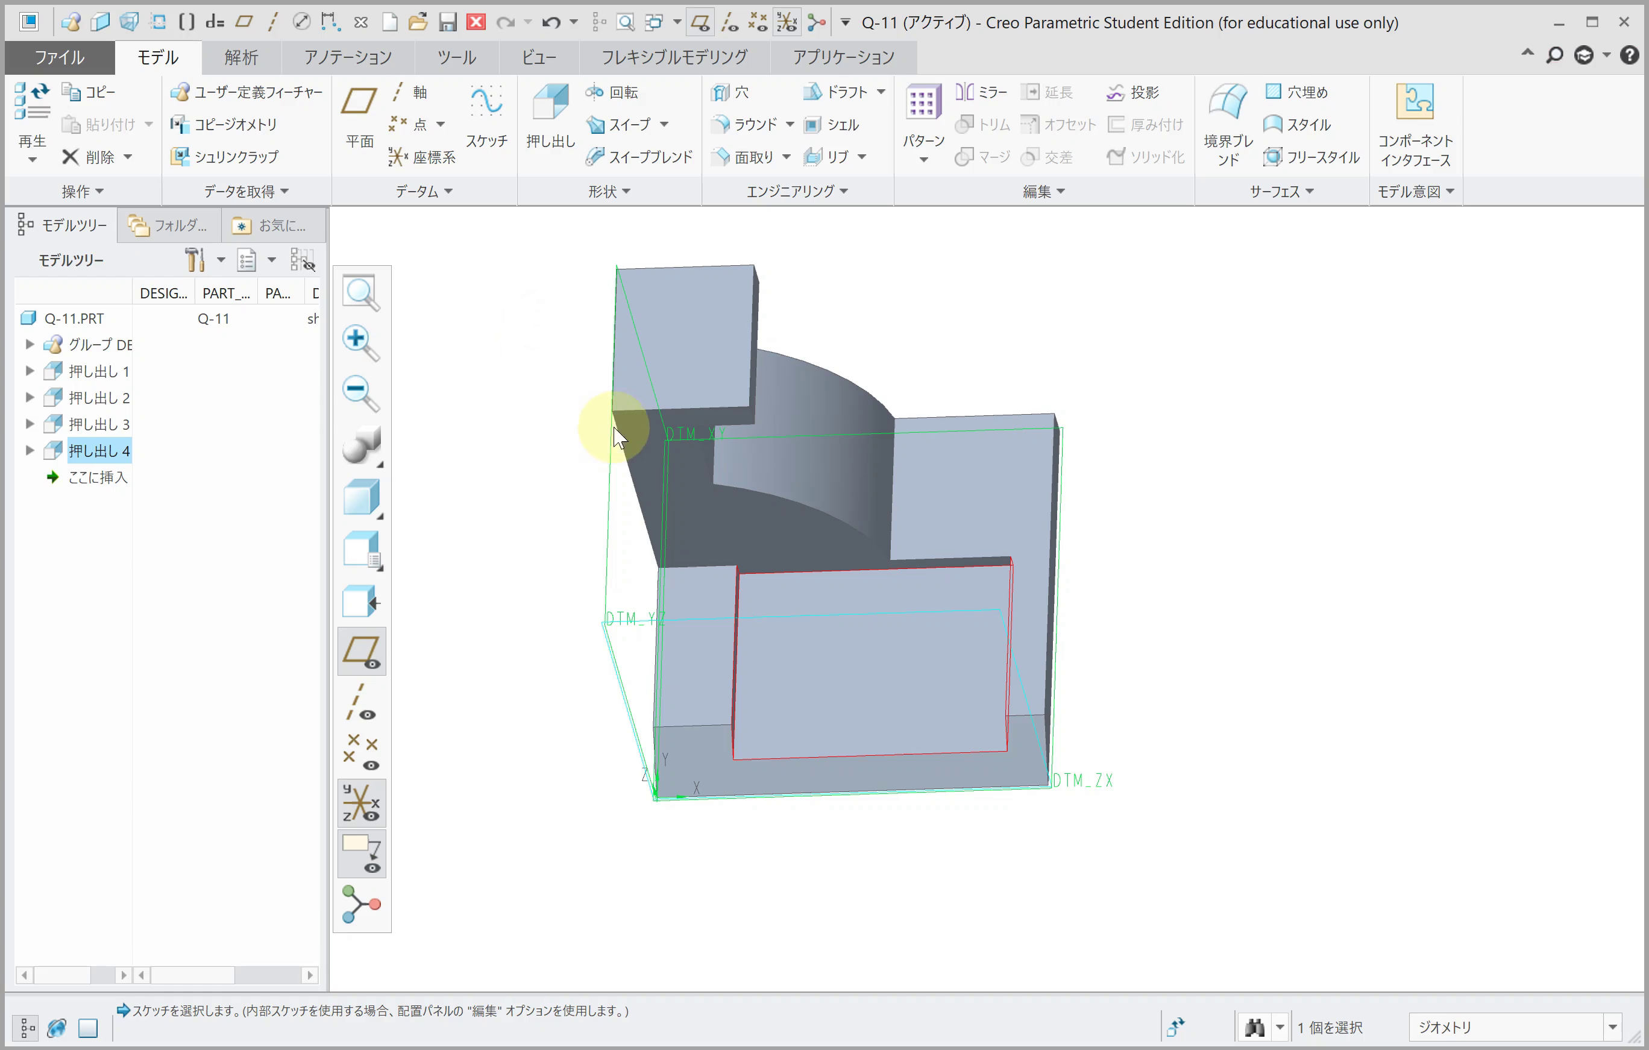
# Step: Draw a corner rectangle on the chosen sketch plane for the notch
pyautogui.moveTo(633, 478)
pyautogui.mouseDown(button='middle')
pyautogui.moveTo(581, 412)
pyautogui.moveTo(532, 415)
pyautogui.moveTo(625, 398)
pyautogui.moveTo(626, 468)
pyautogui.mouseUp(button='middle')
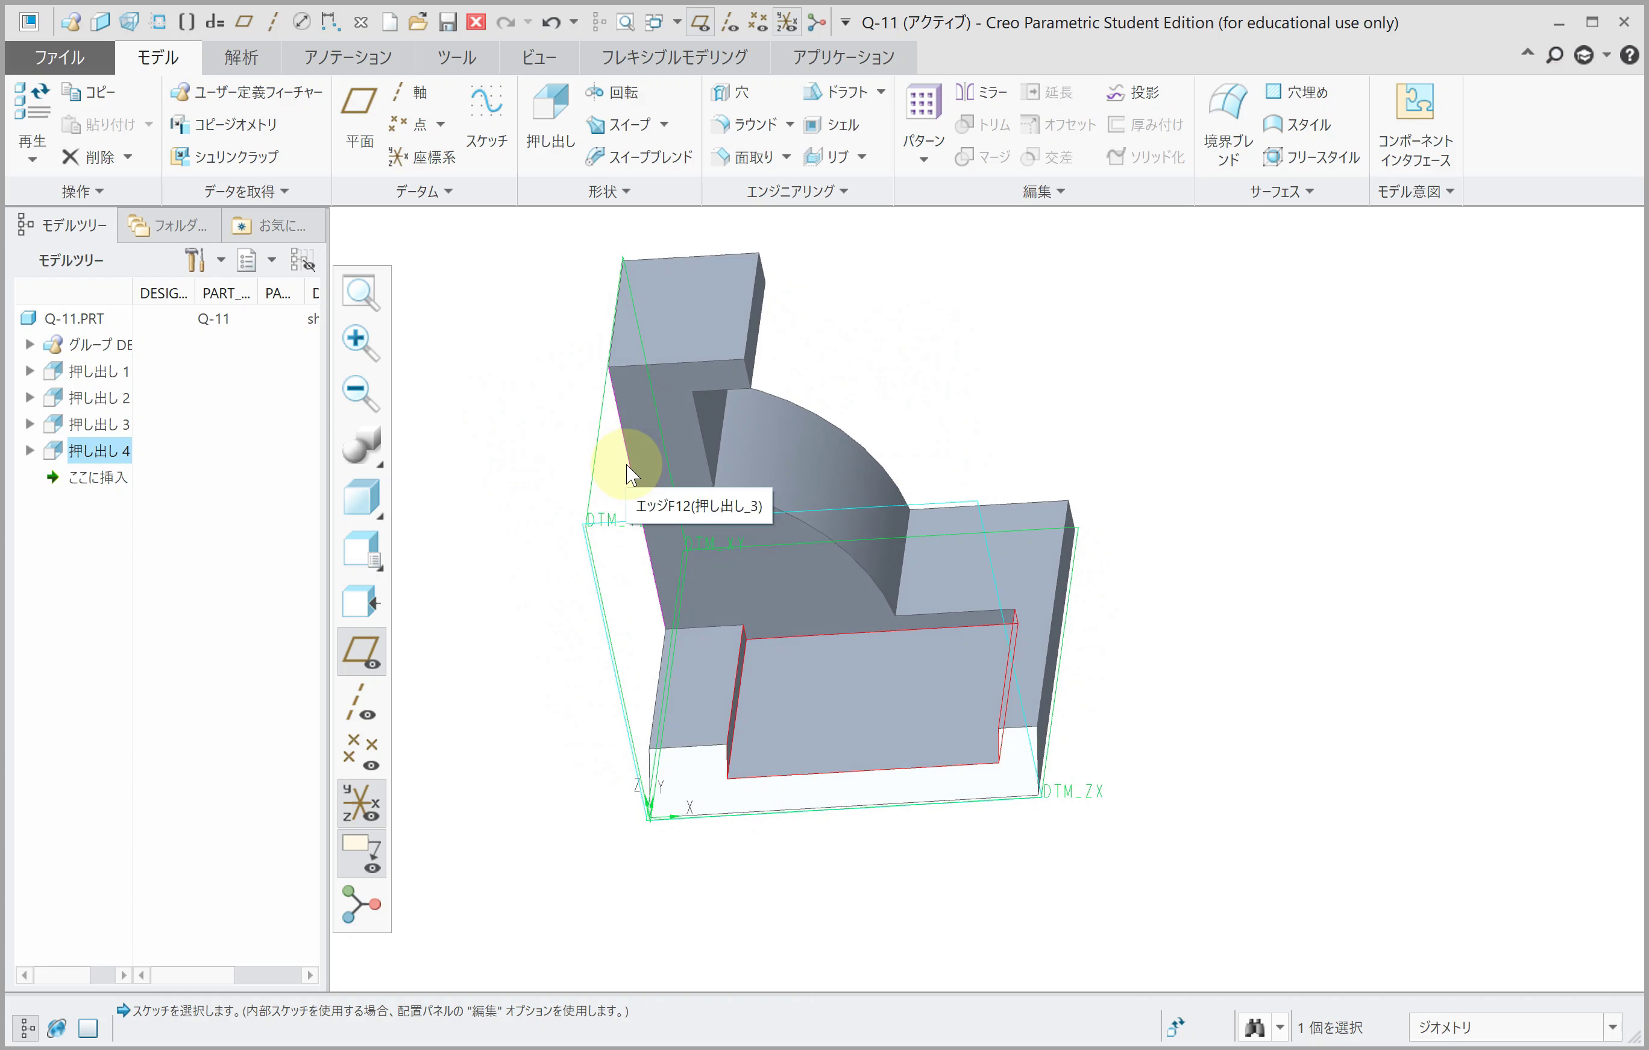
pyautogui.scroll(2, 631, 474)
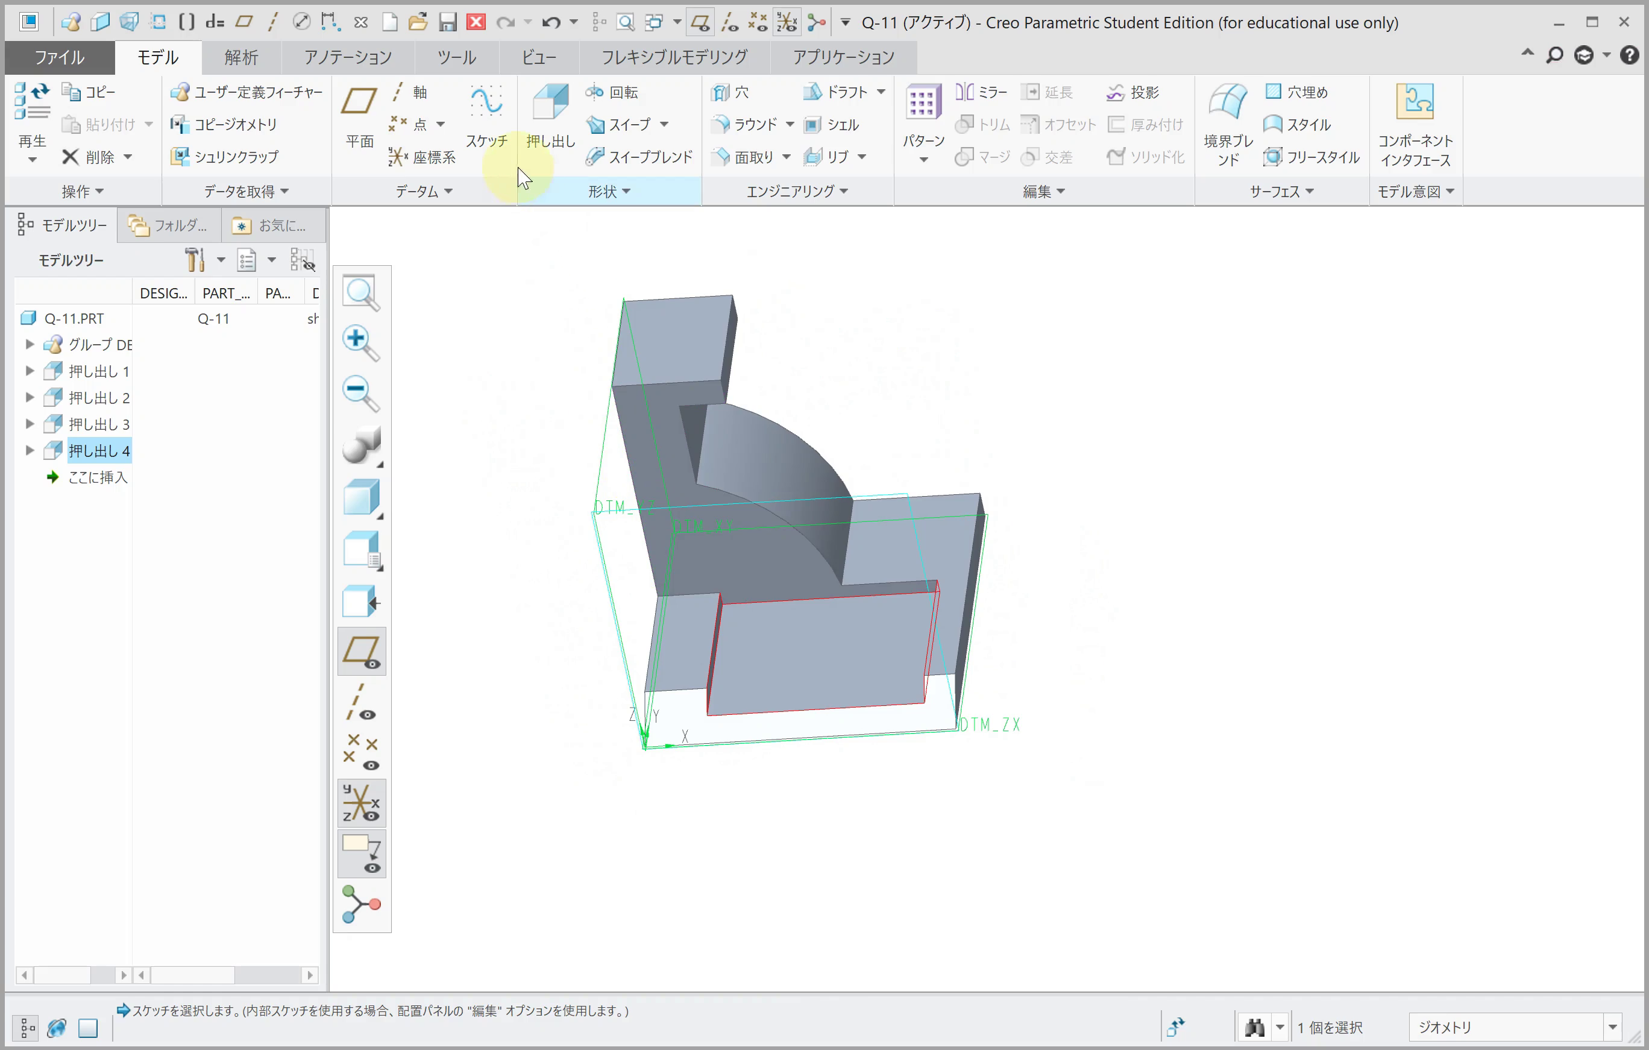
pyautogui.click(550, 117)
pyautogui.click(612, 433)
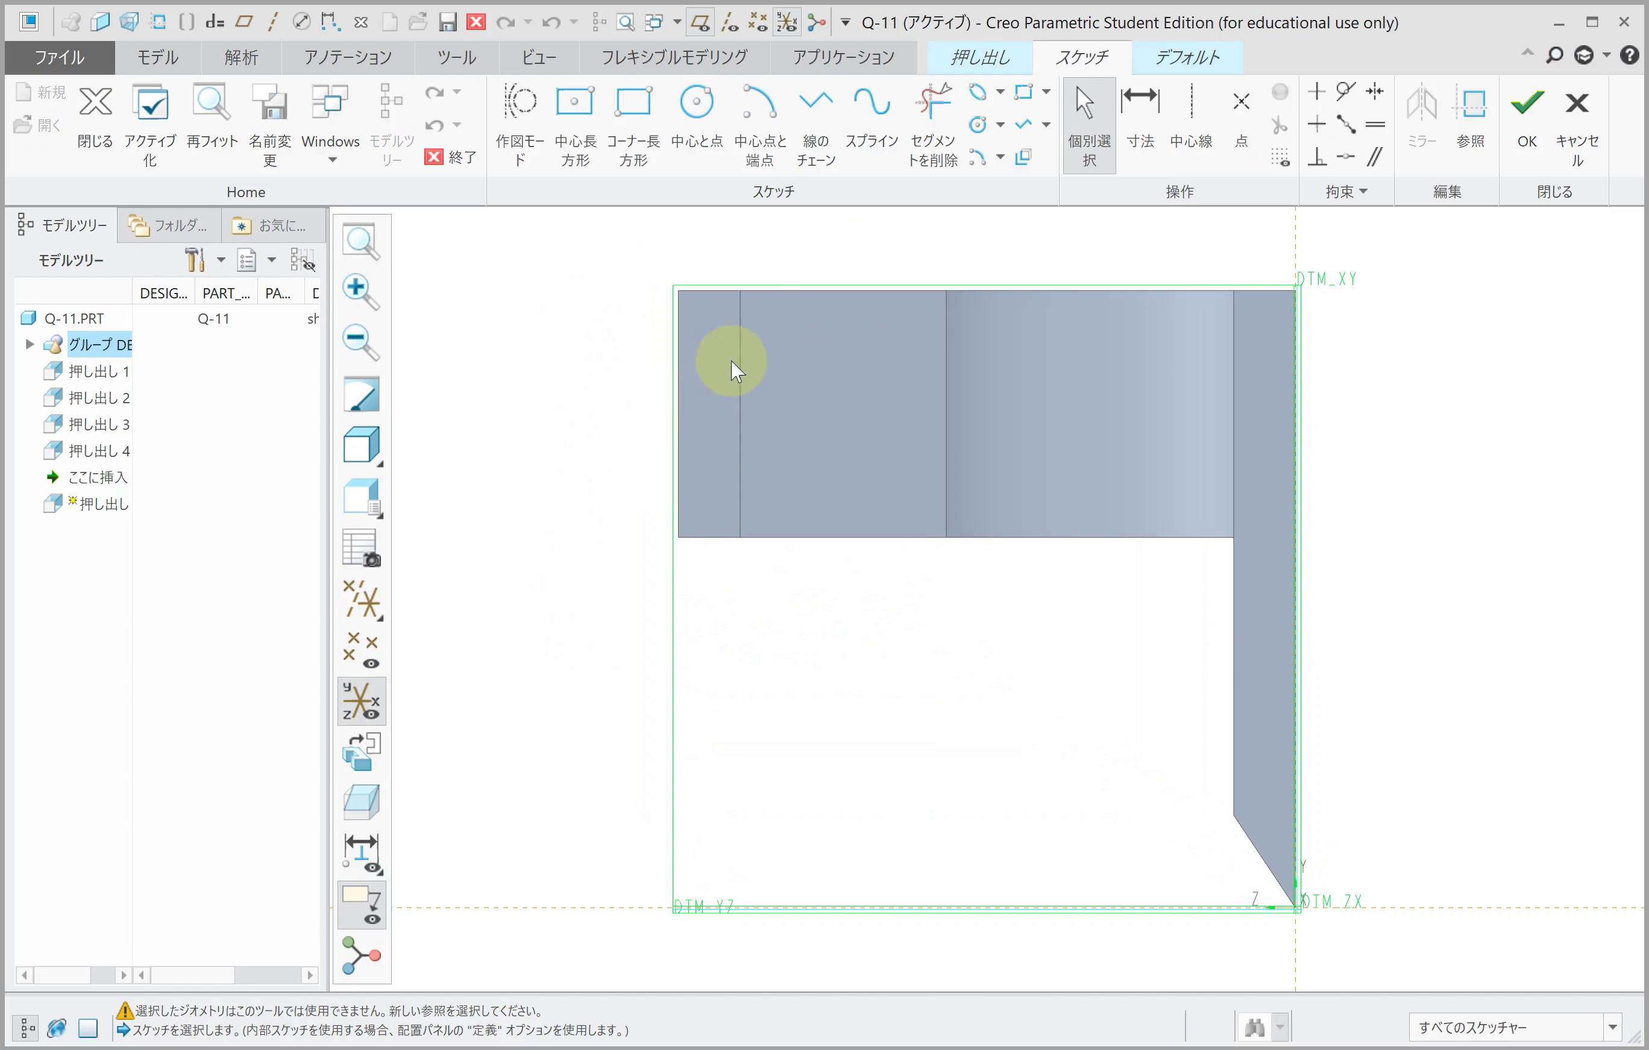
pyautogui.click(640, 145)
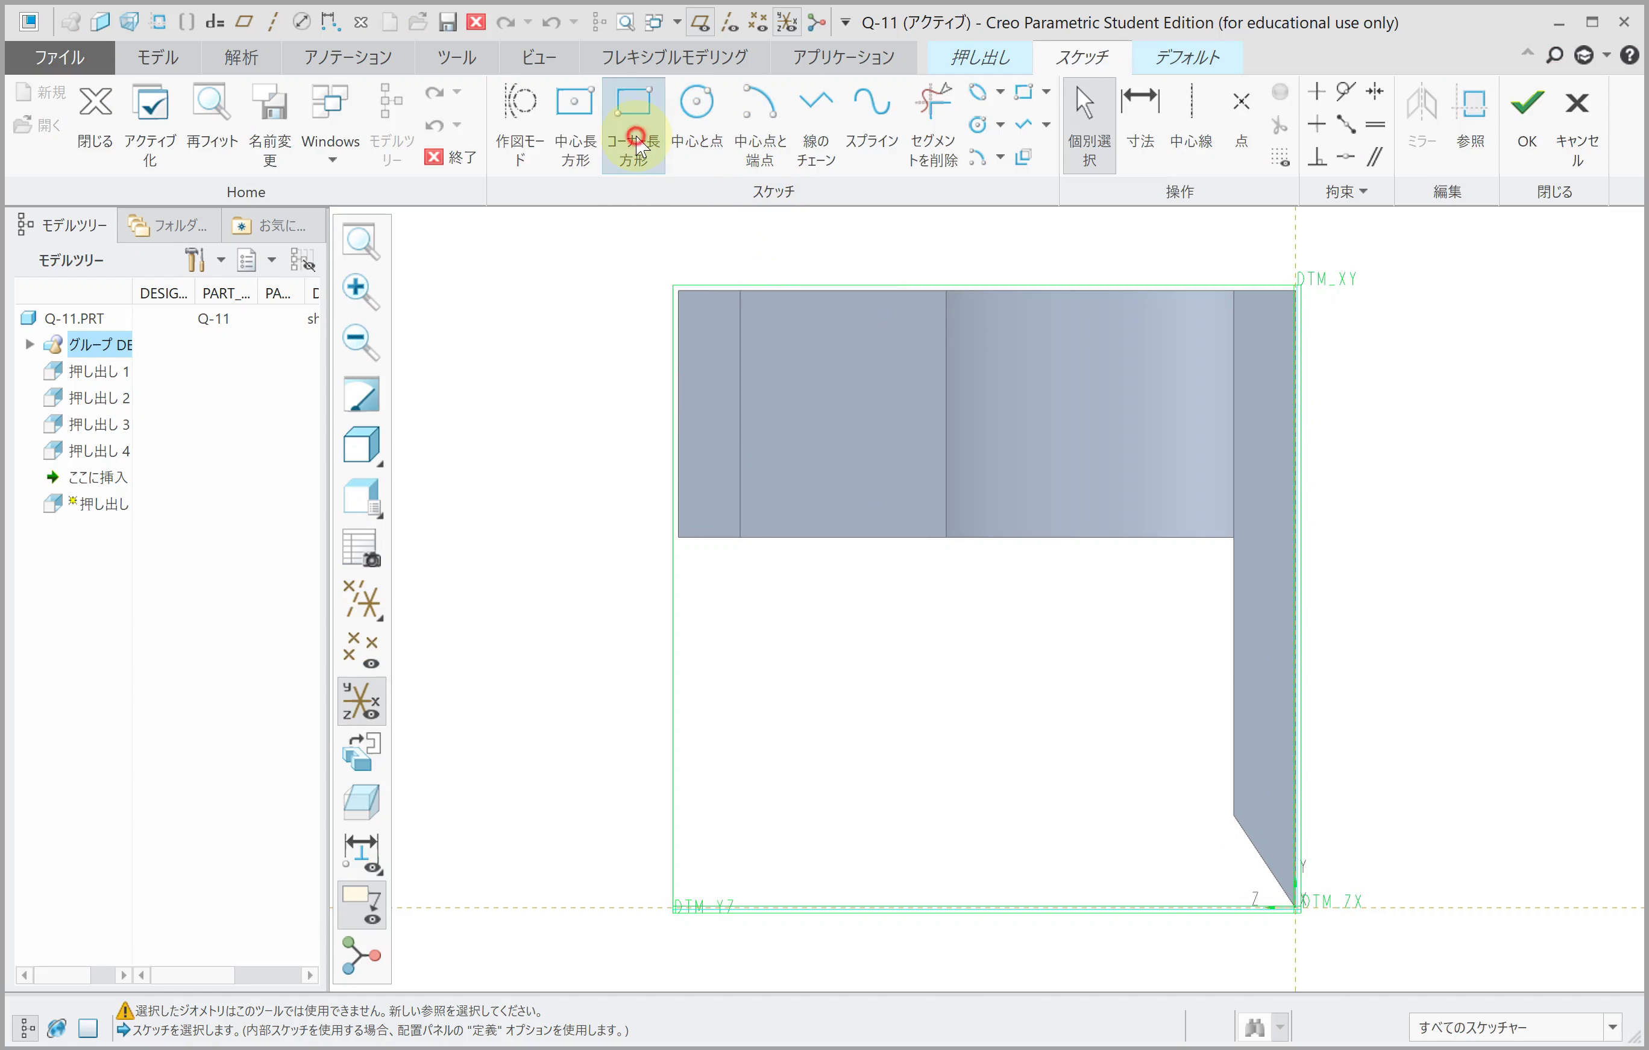
pyautogui.click(807, 382)
pyautogui.click(864, 456)
pyautogui.middleClick(865, 457)
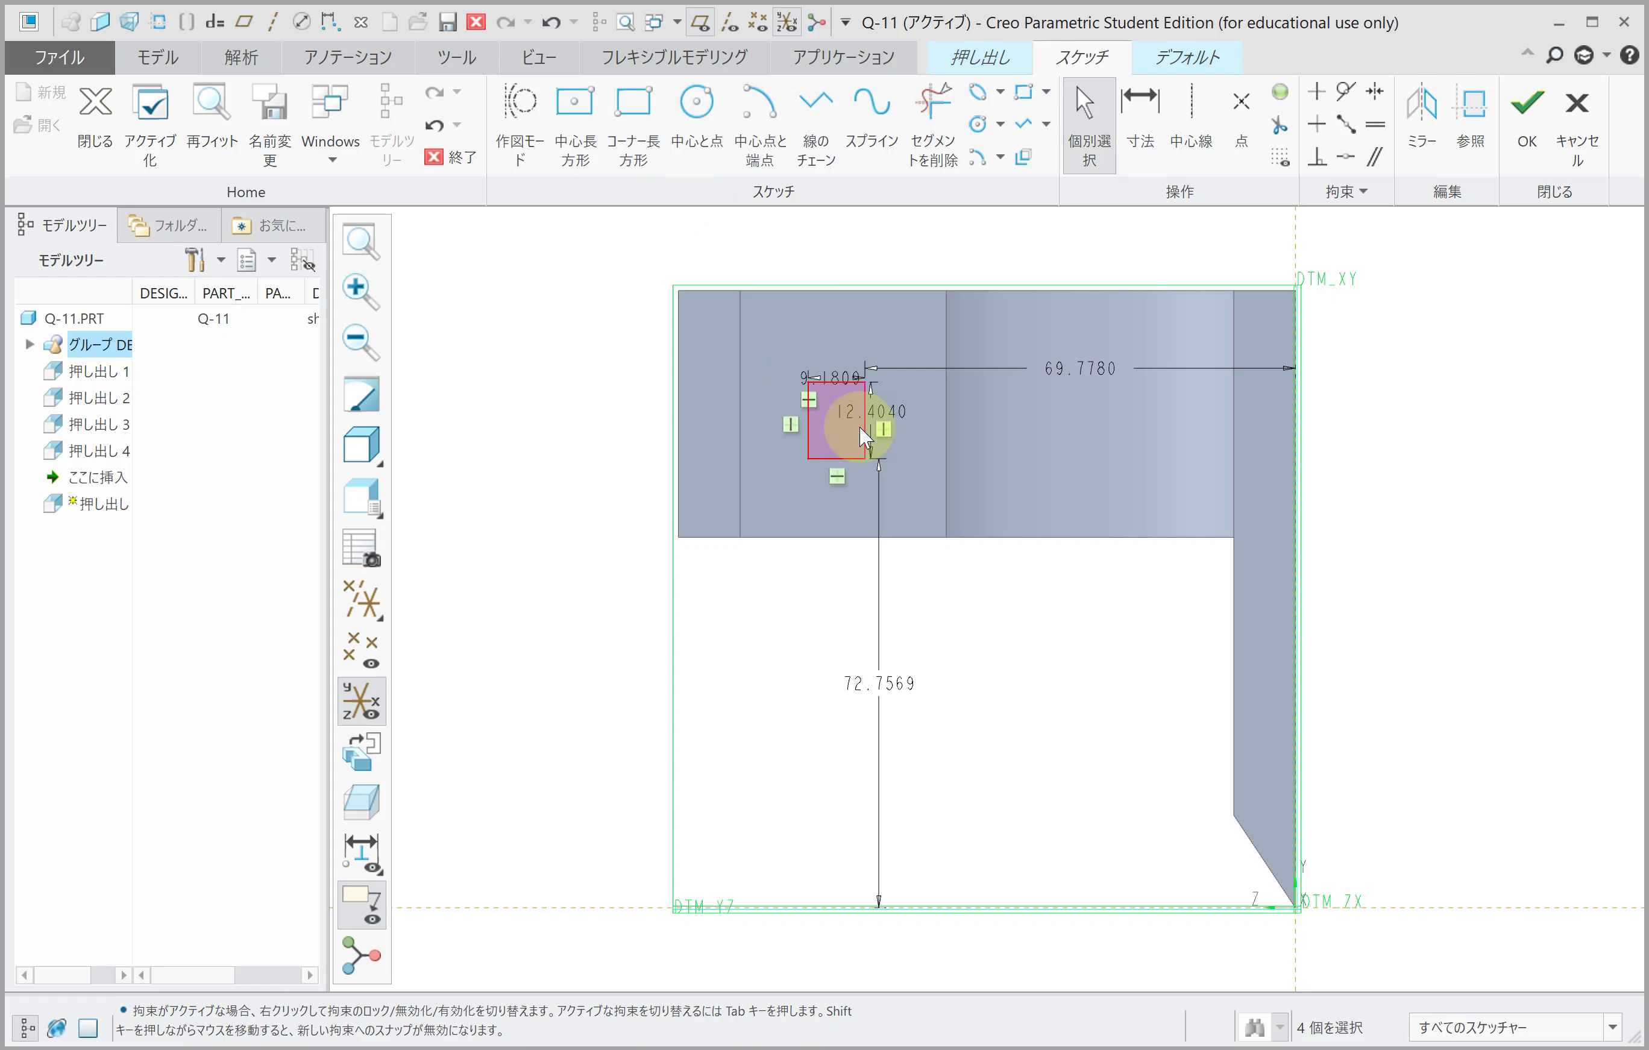
# Step: Dimension the rectangle 65 from the right, 15 wide, 25 high, 70 above the base
pyautogui.doubleClick(1058, 366)
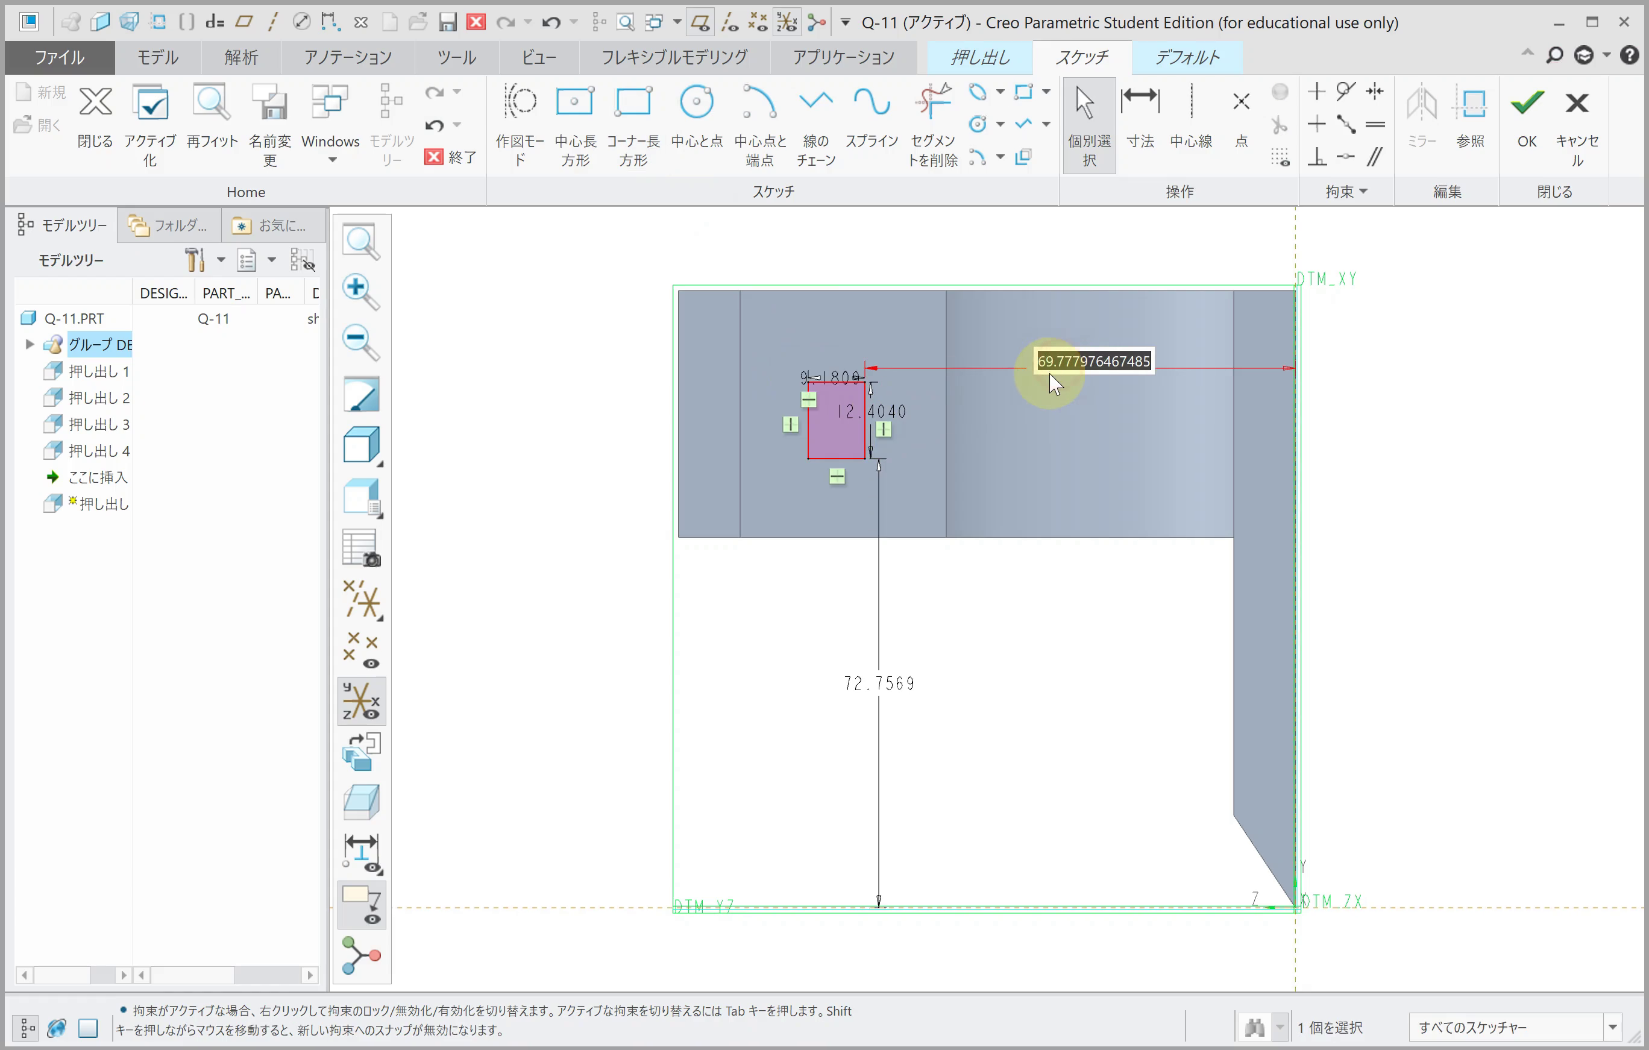
pyautogui.write('65')
pyautogui.press('Return')
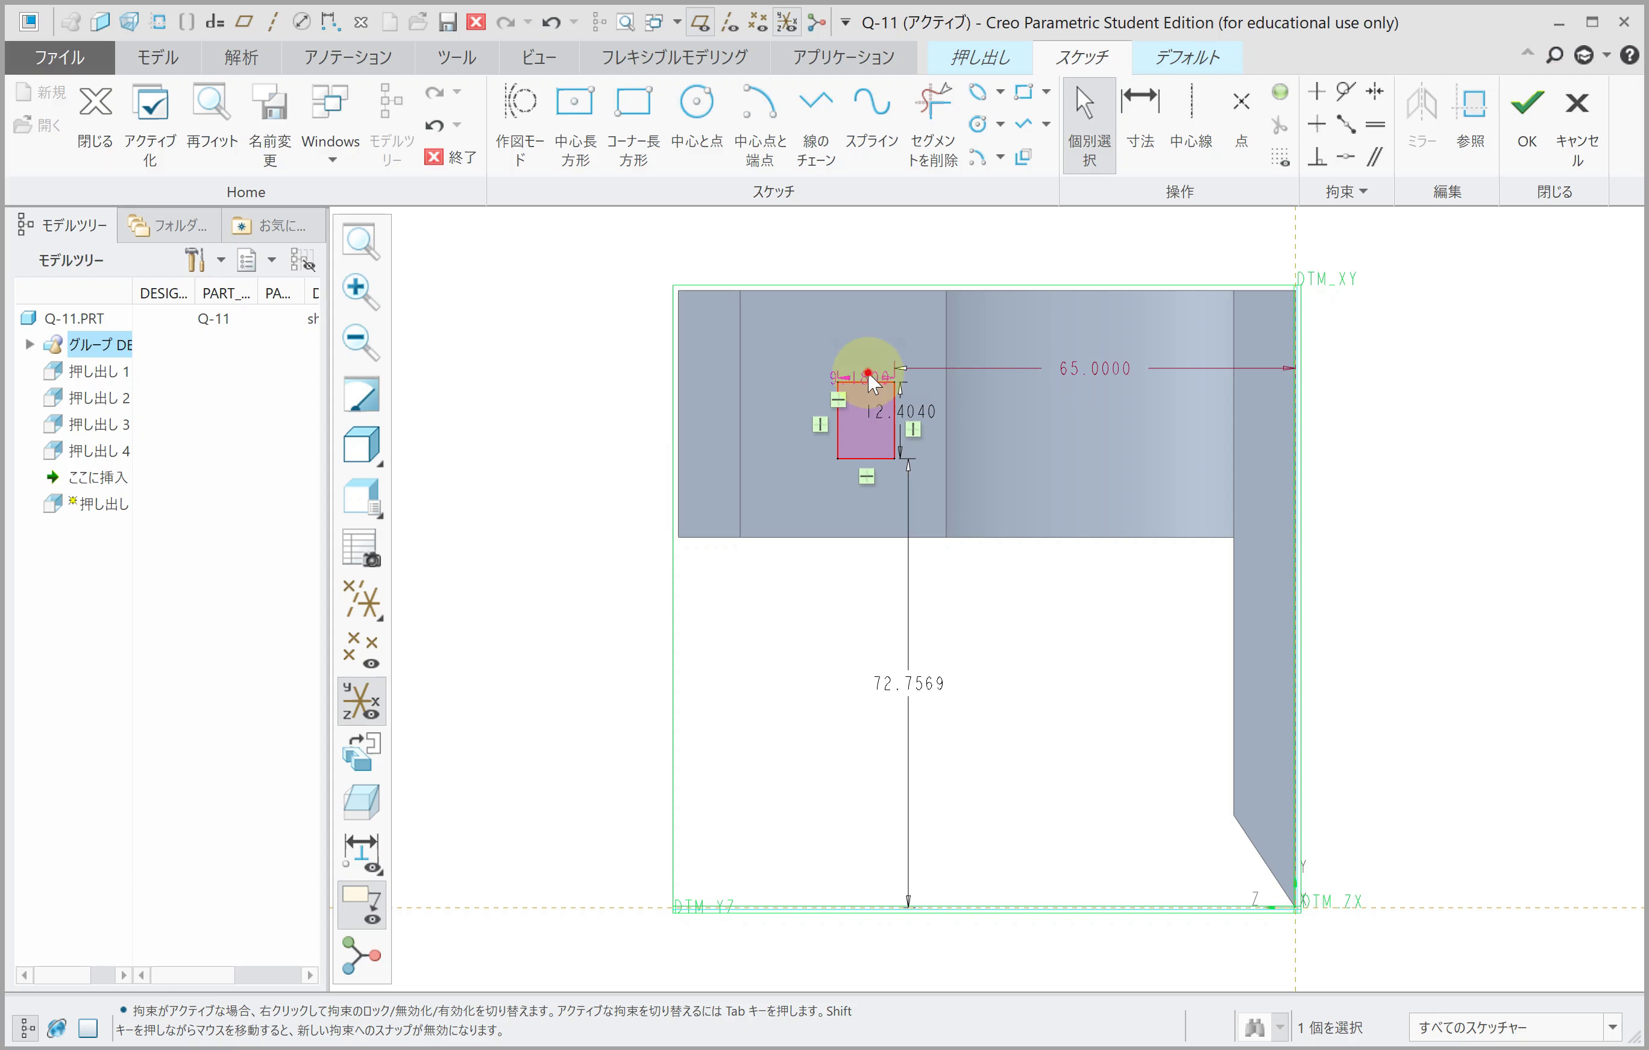
pyautogui.doubleClick(858, 377)
pyautogui.write('15')
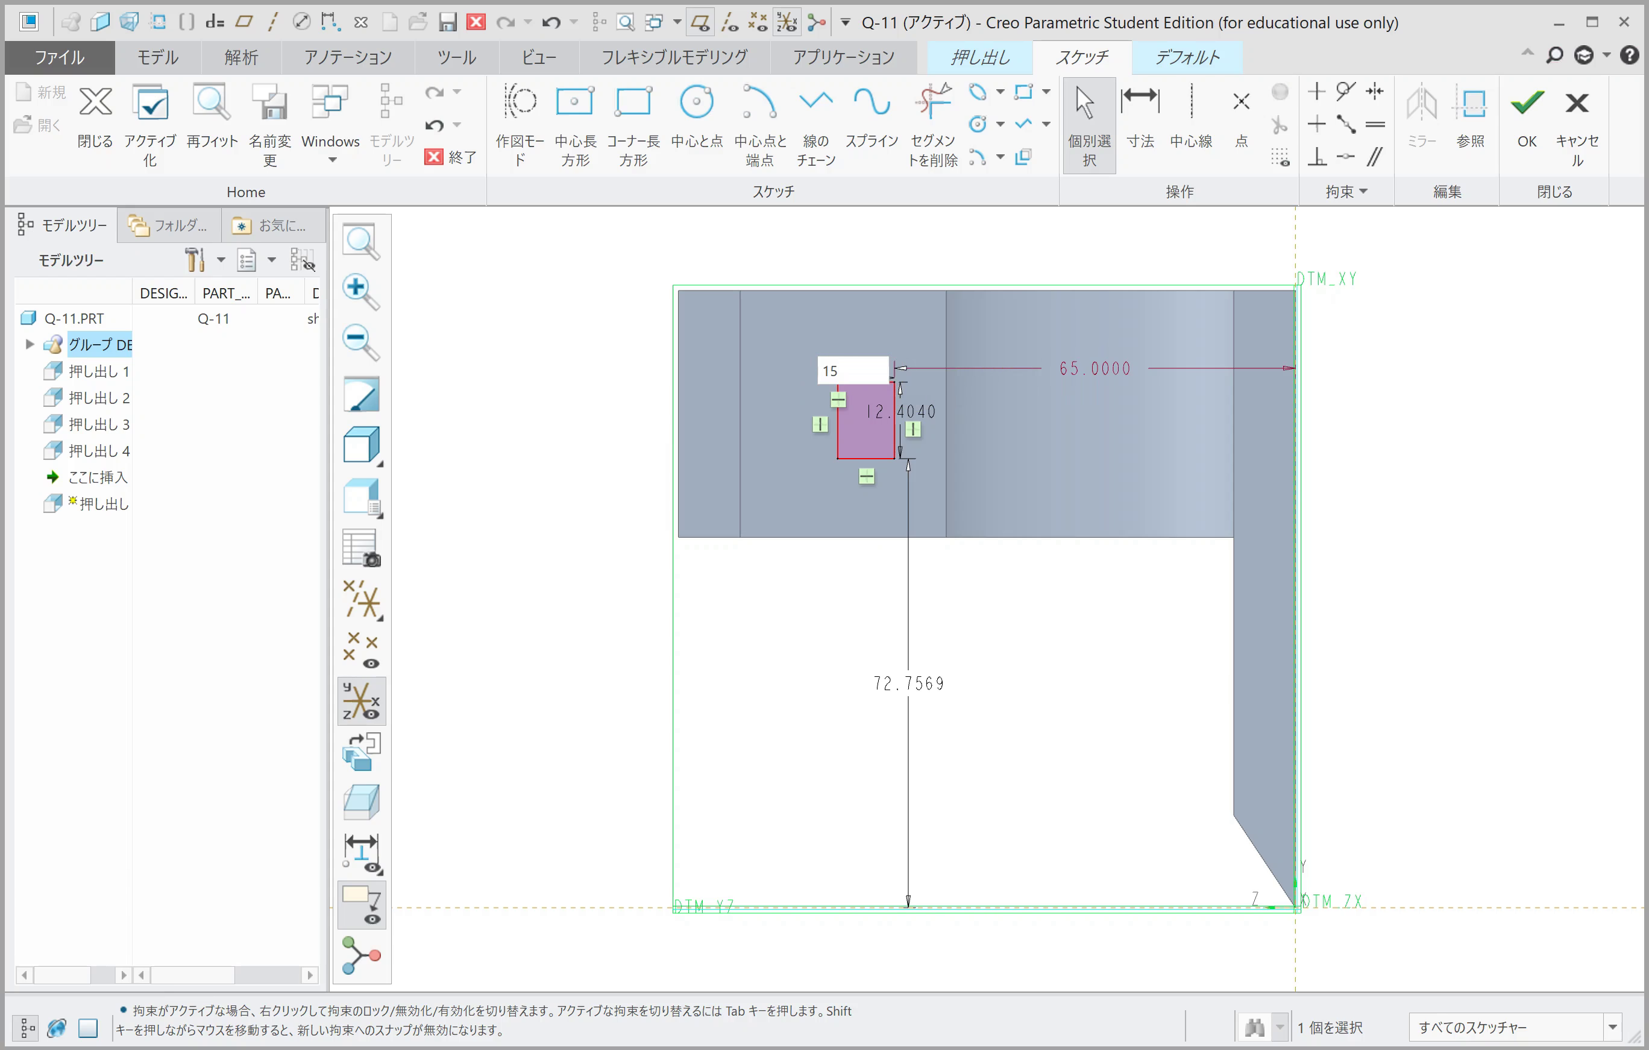
pyautogui.press('Return')
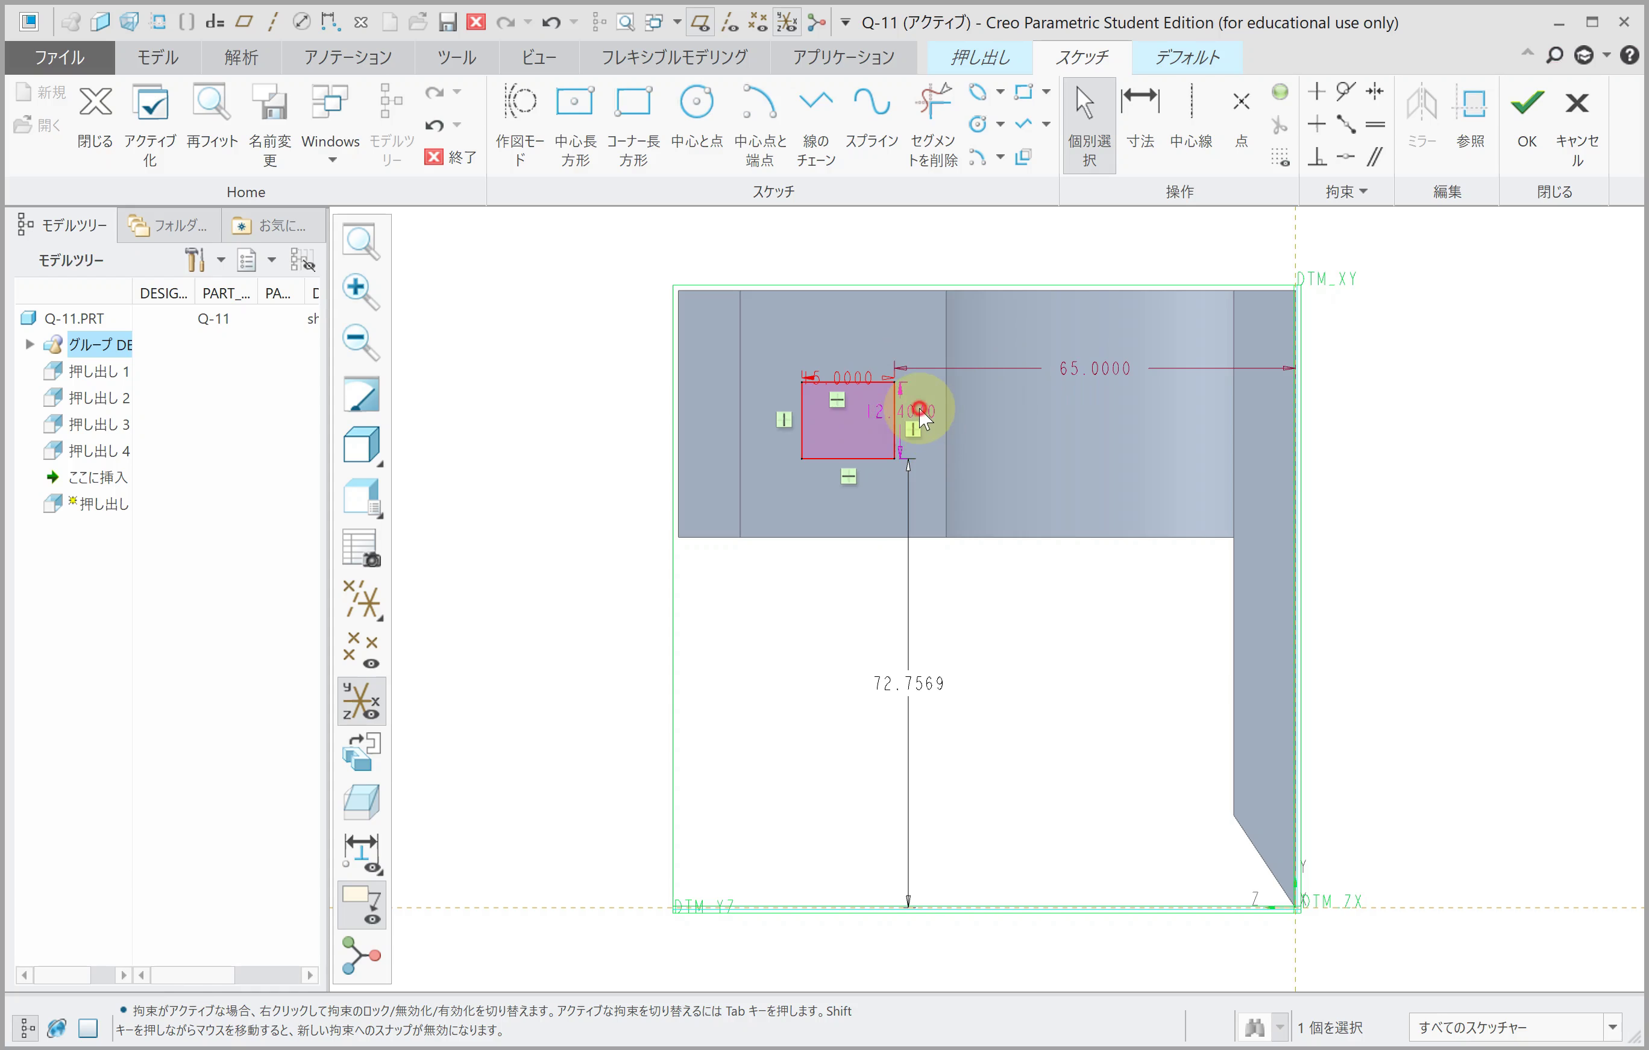
pyautogui.doubleClick(918, 411)
pyautogui.write('25')
pyautogui.press('Return')
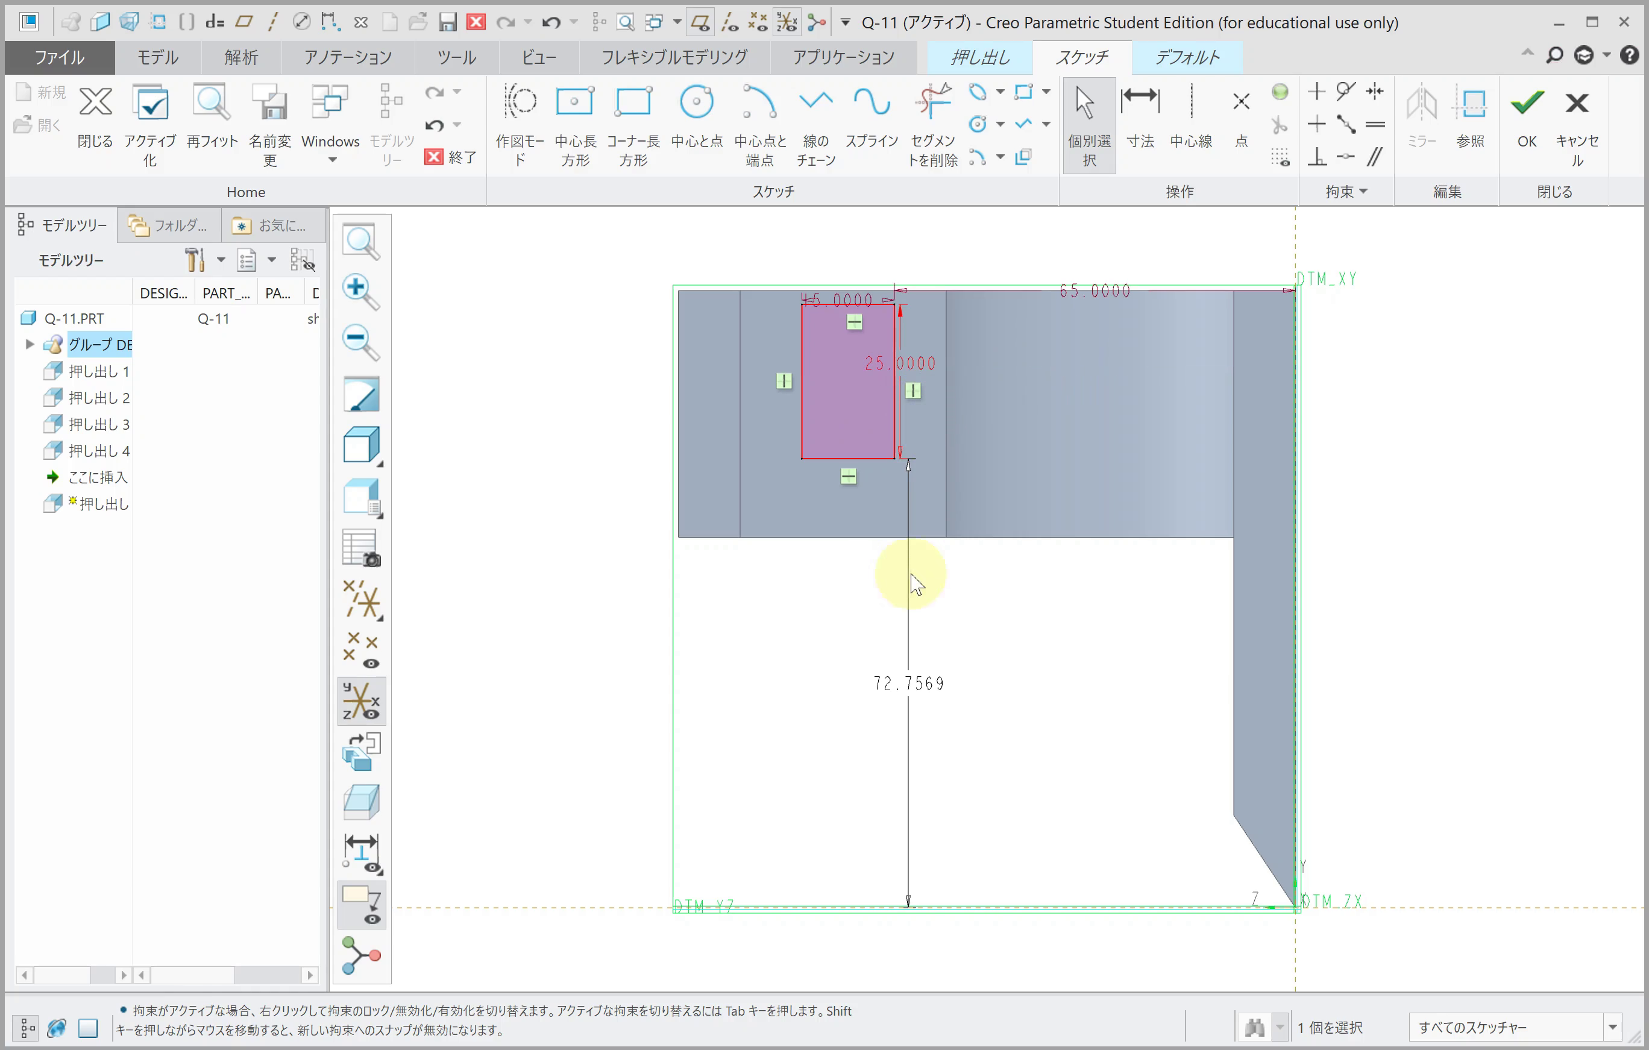
pyautogui.doubleClick(908, 683)
pyautogui.write('70')
pyautogui.press('Return')
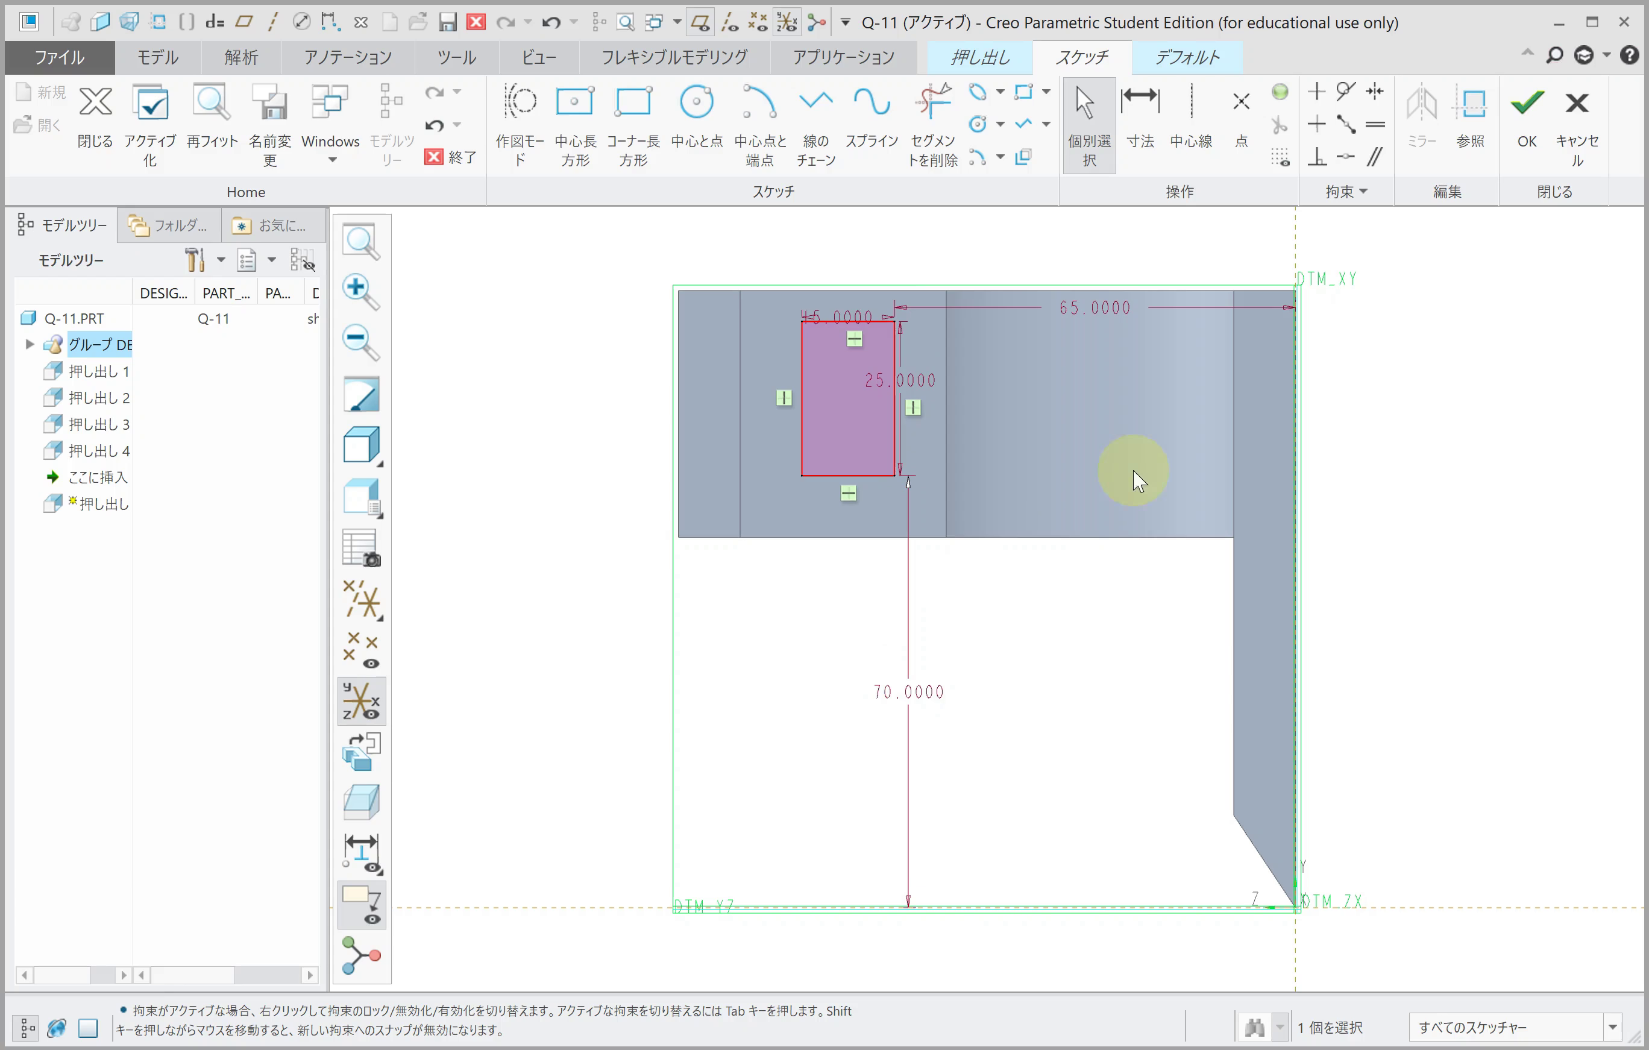
# Step: Extrude the notch rectangle 85 deep
pyautogui.click(1532, 138)
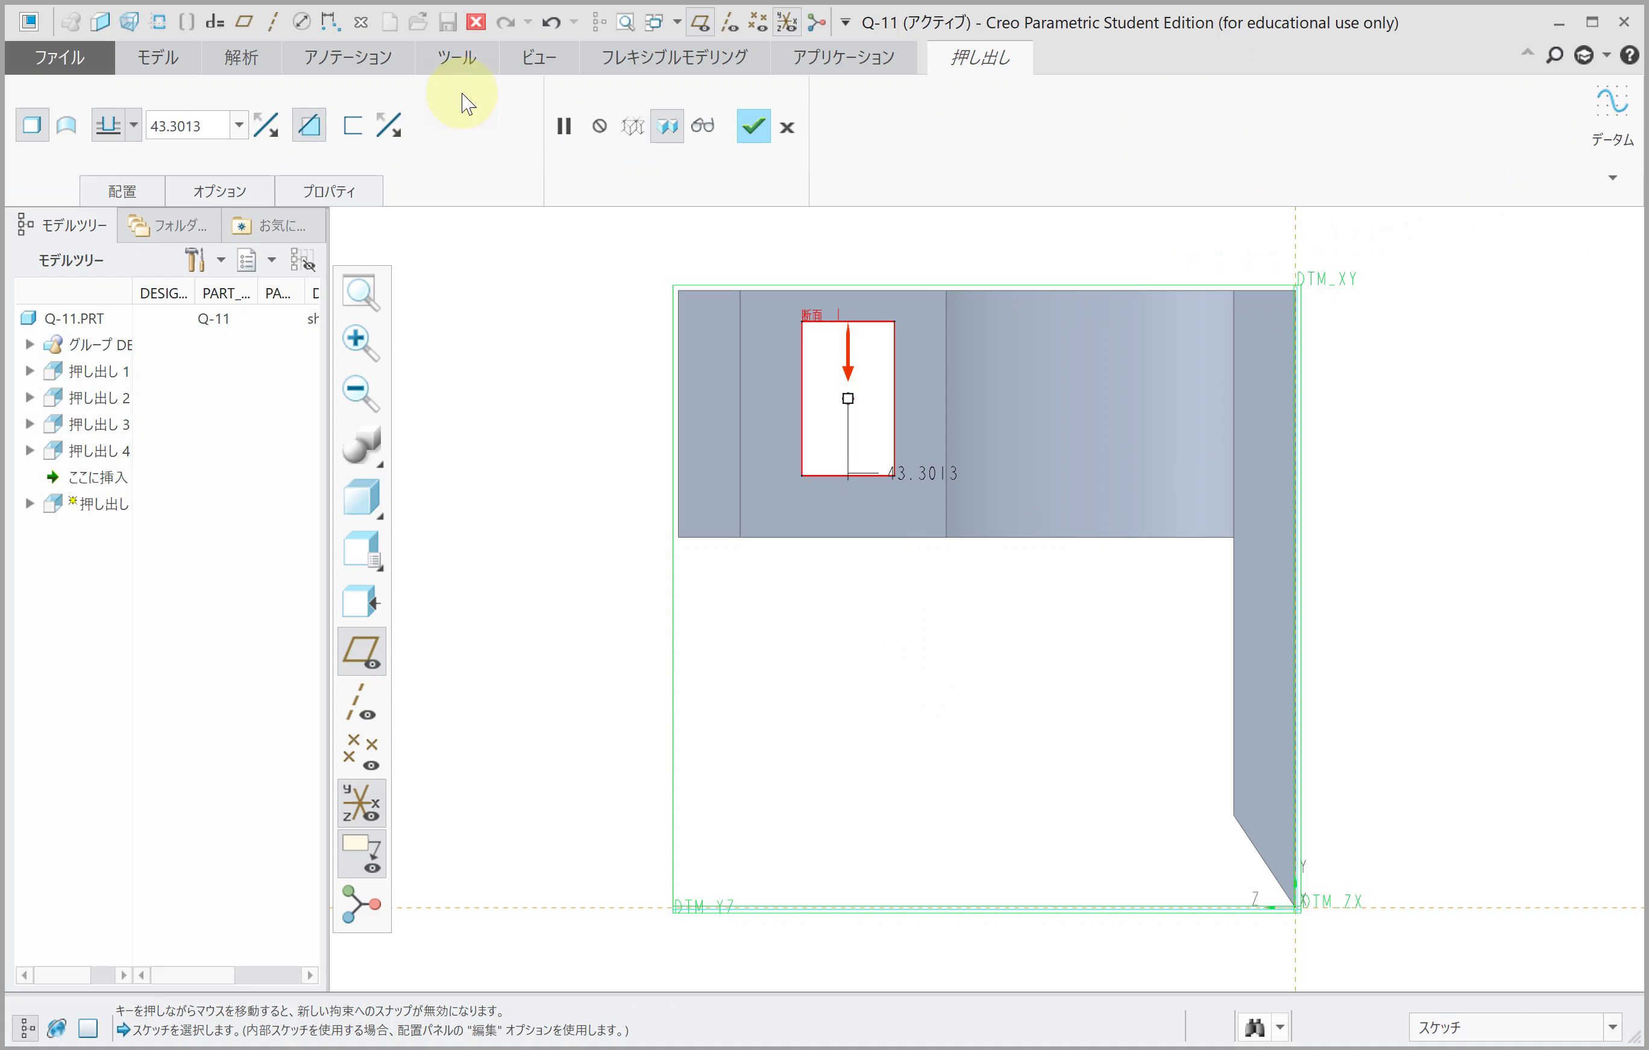
pyautogui.write('85')
pyautogui.press('Return')
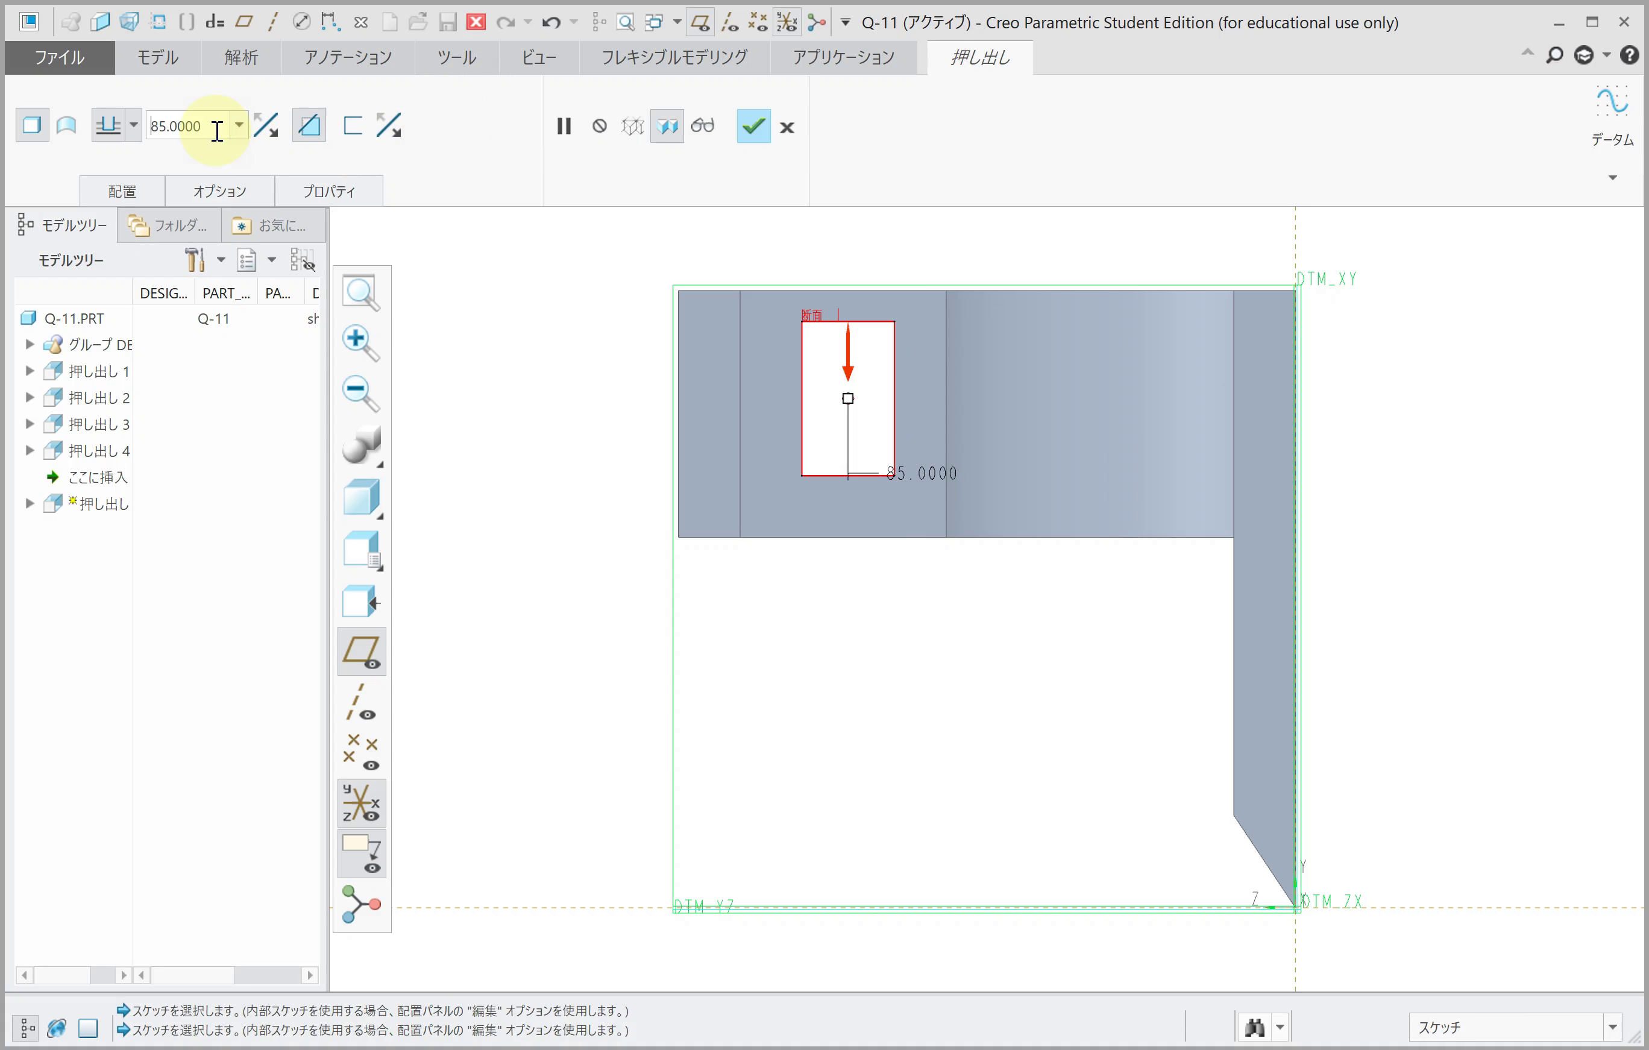
pyautogui.moveTo(707, 415); pyautogui.dragTo(728, 394, button='middle')
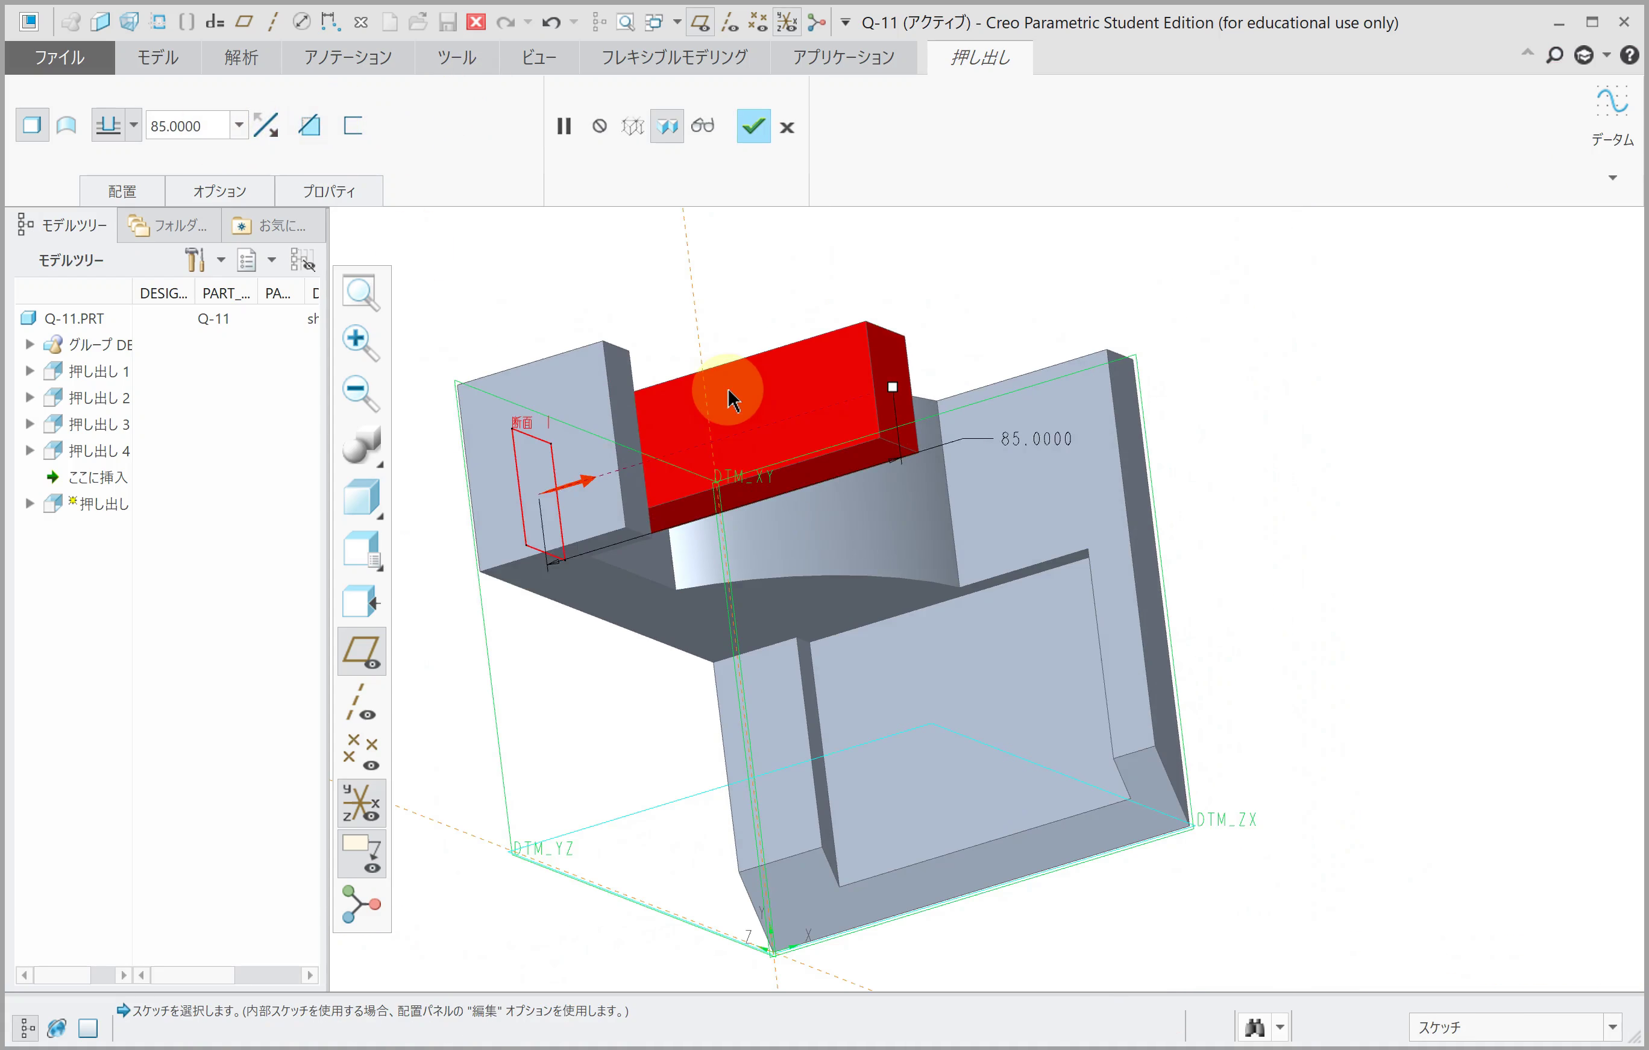
pyautogui.middleClick(670, 305)
pyautogui.click(720, 146)
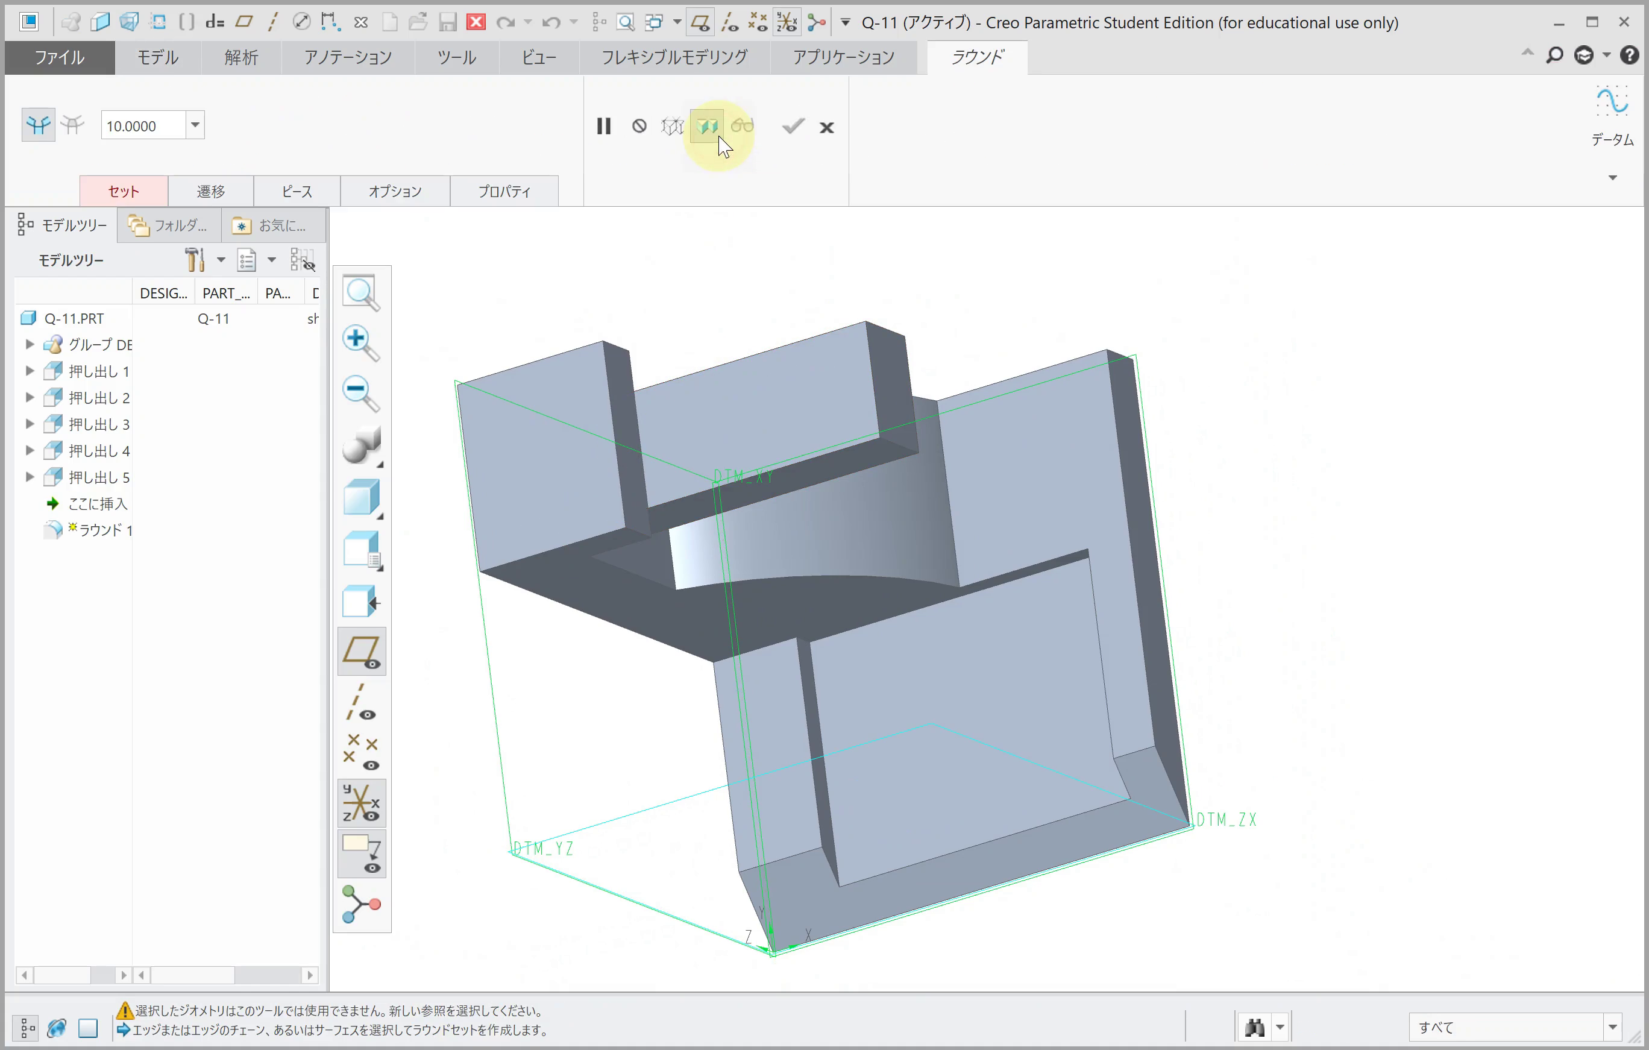
# Step: Round the notch's long edge with a 3 mm radius
pyautogui.click(816, 457)
pyautogui.write('3')
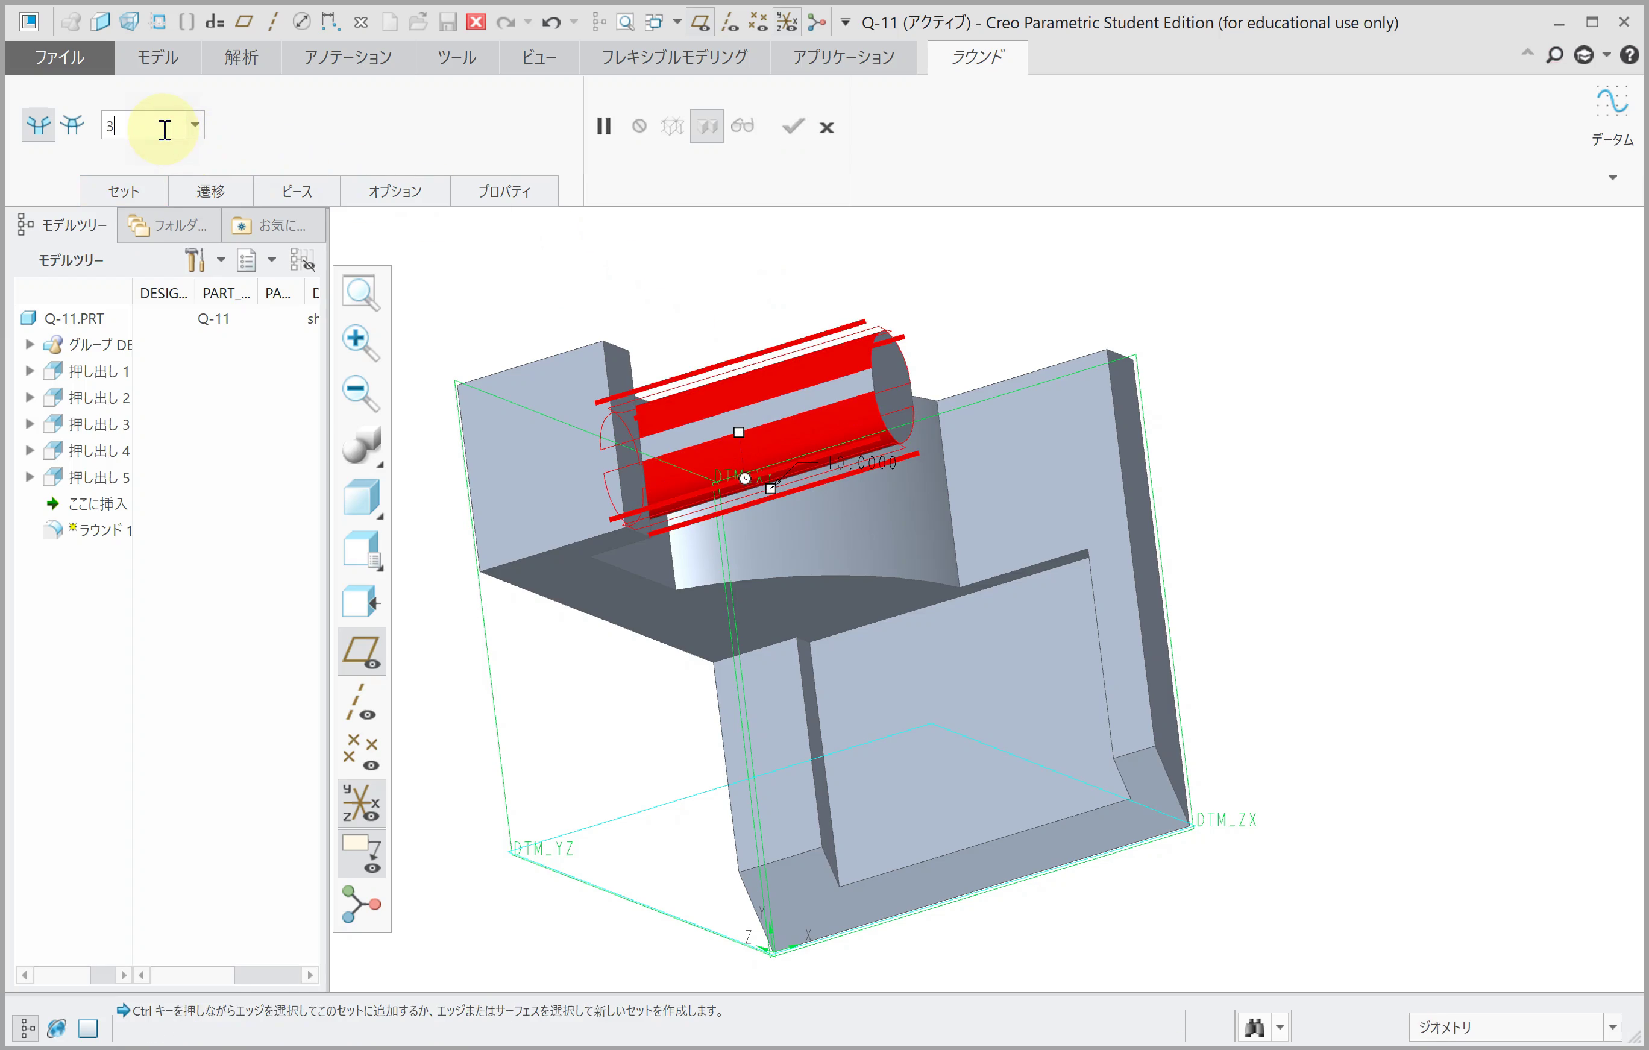
pyautogui.press('Return')
pyautogui.middleClick(582, 316)
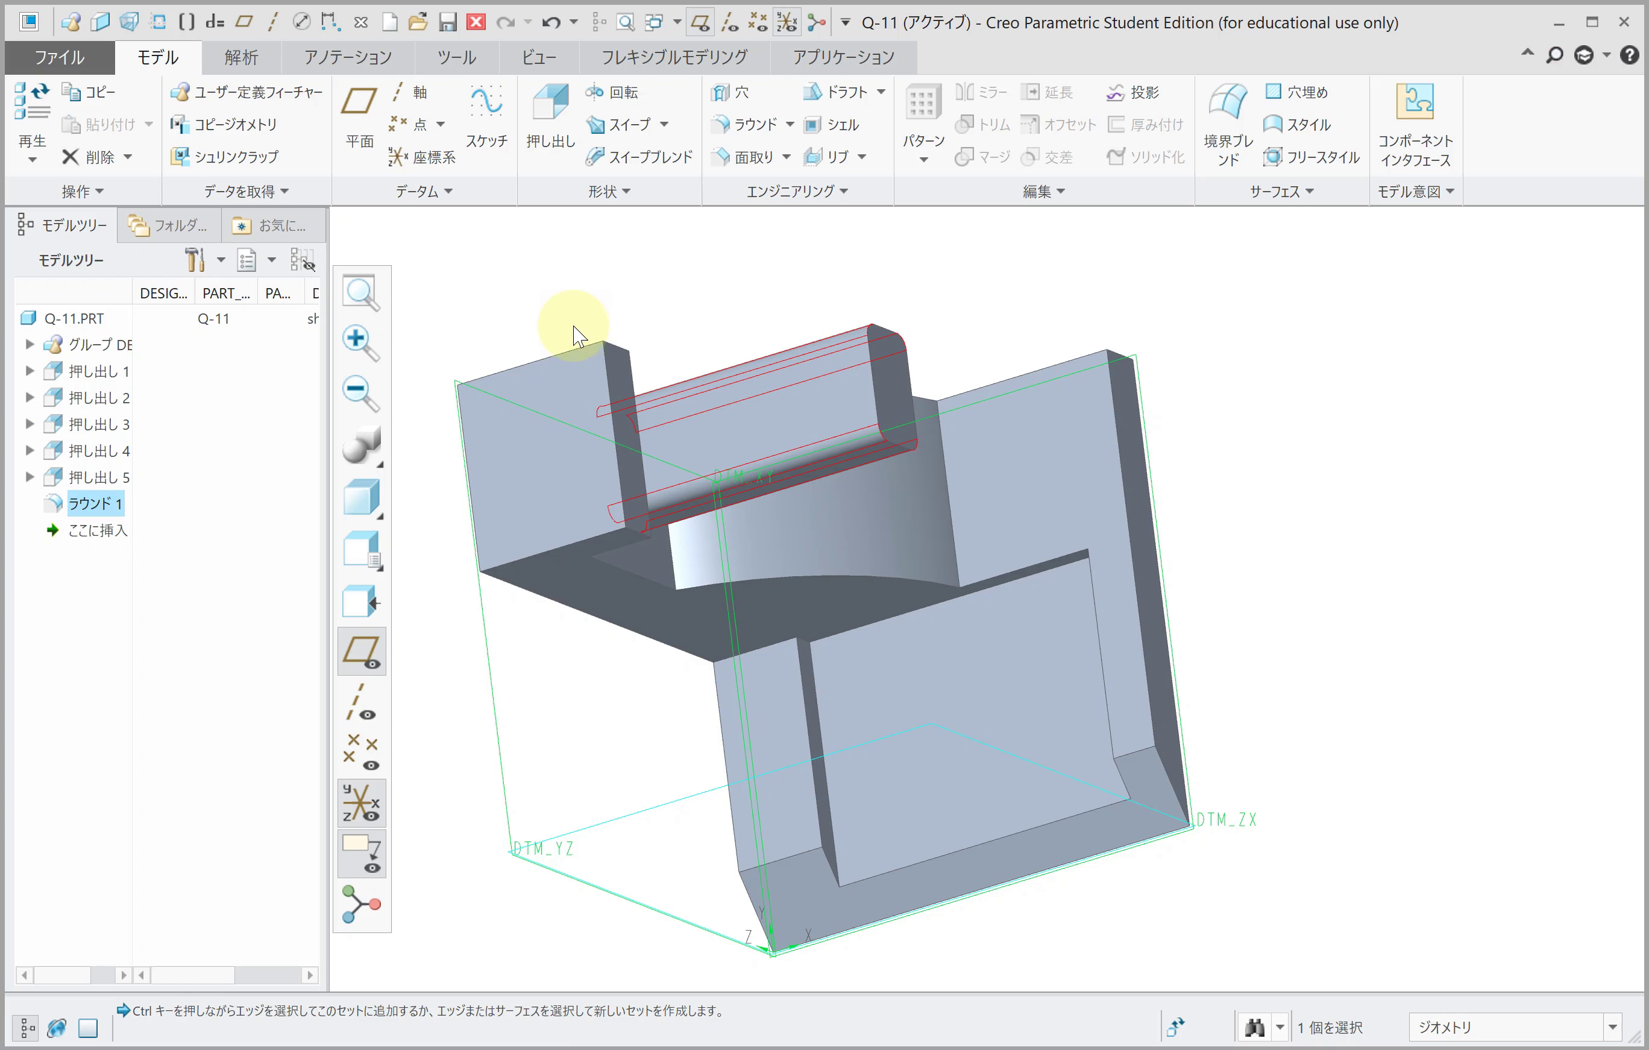
pyautogui.moveTo(575, 335)
pyautogui.mouseDown(button='middle')
pyautogui.moveTo(614, 272)
pyautogui.moveTo(545, 265)
pyautogui.mouseUp(button='middle')
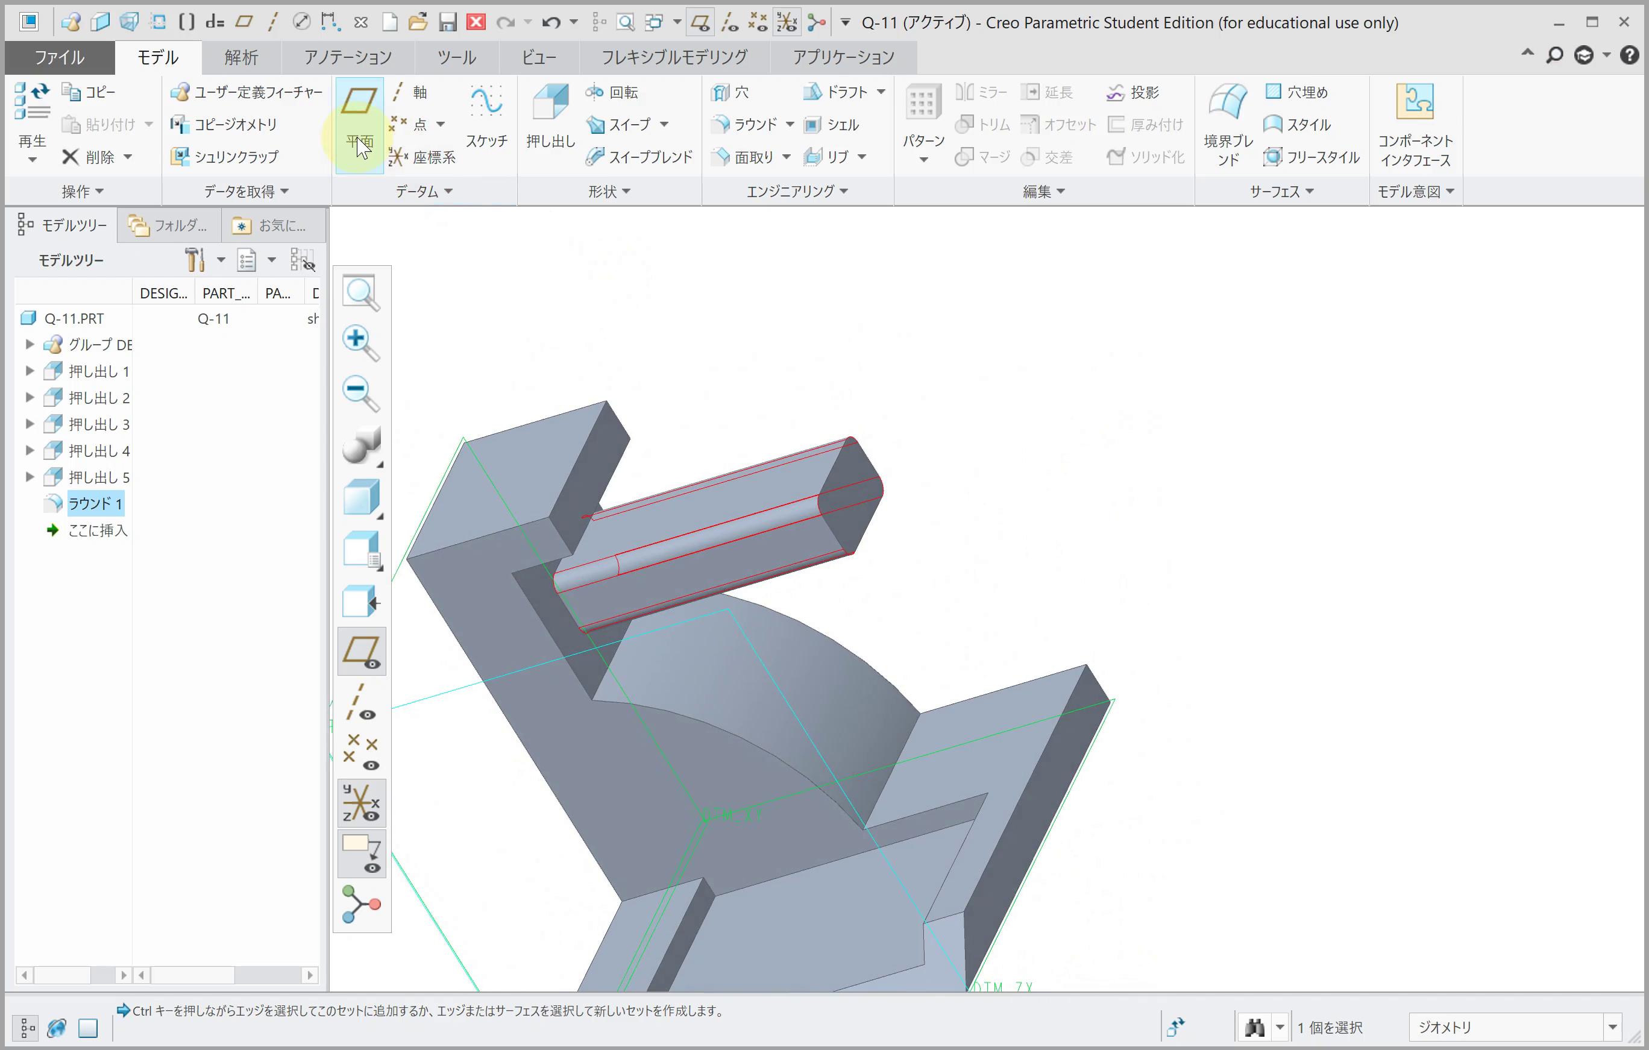
# Step: Draw a corner rectangle on a face of the rounded block
pyautogui.click(551, 118)
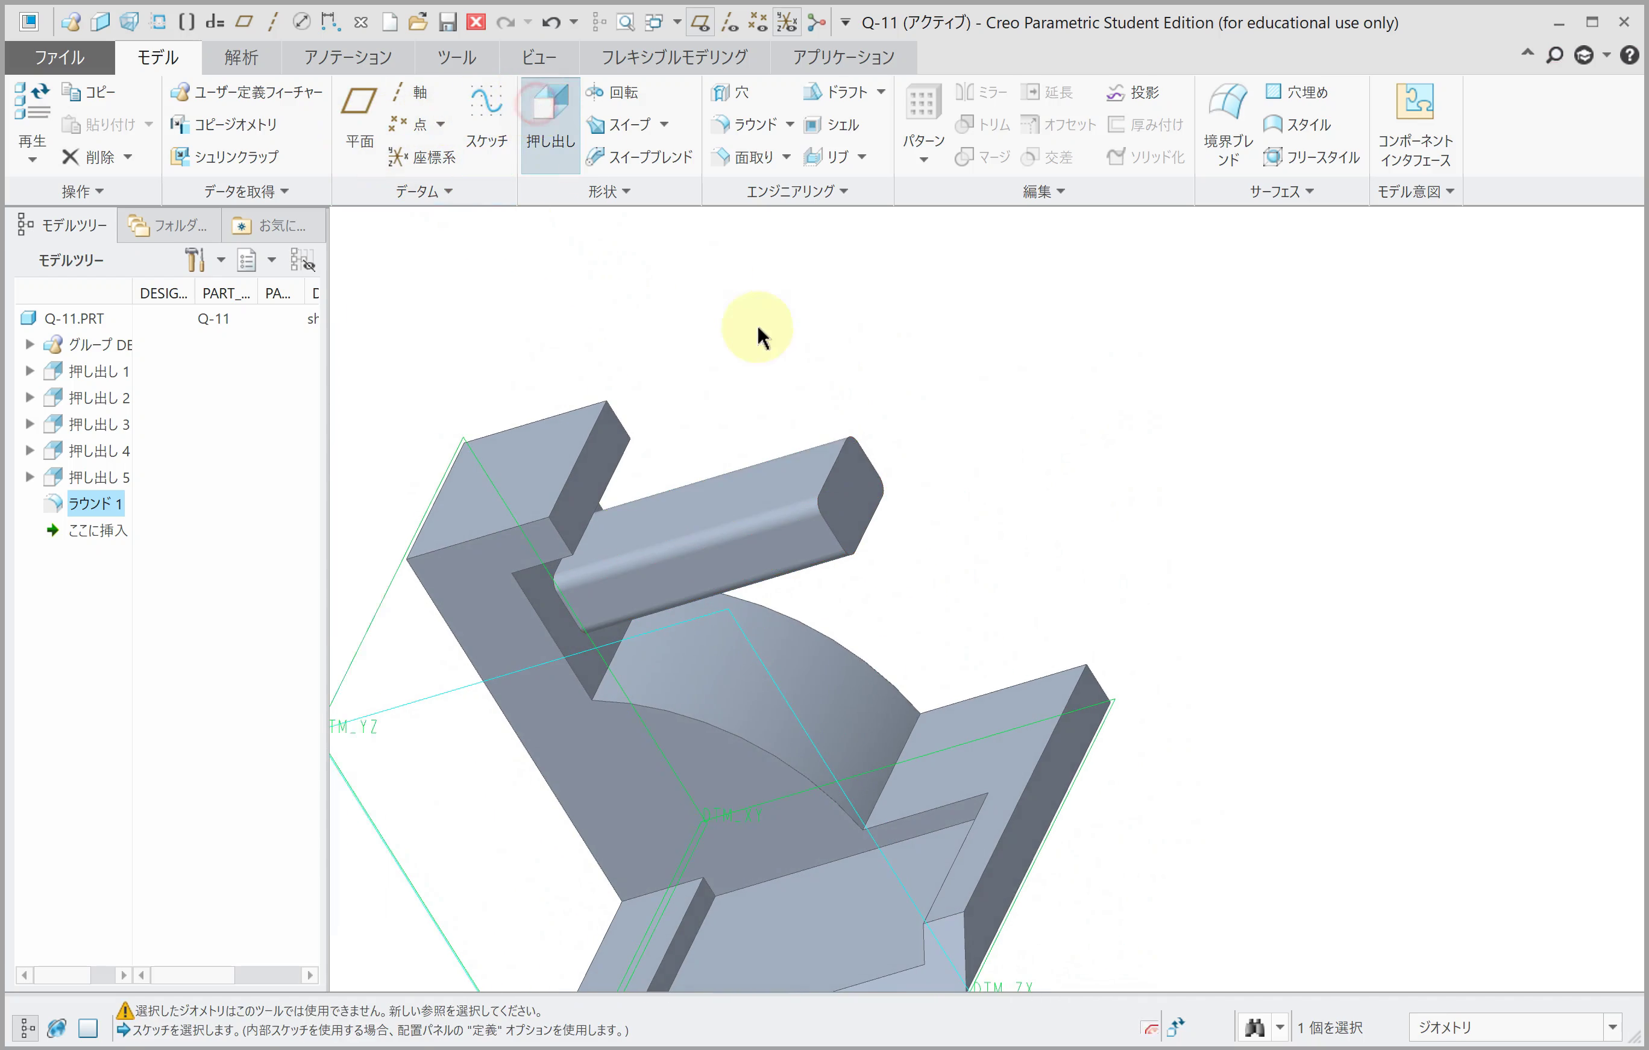
pyautogui.click(849, 470)
pyautogui.moveTo(849, 471); pyautogui.dragTo(852, 468, button='middle')
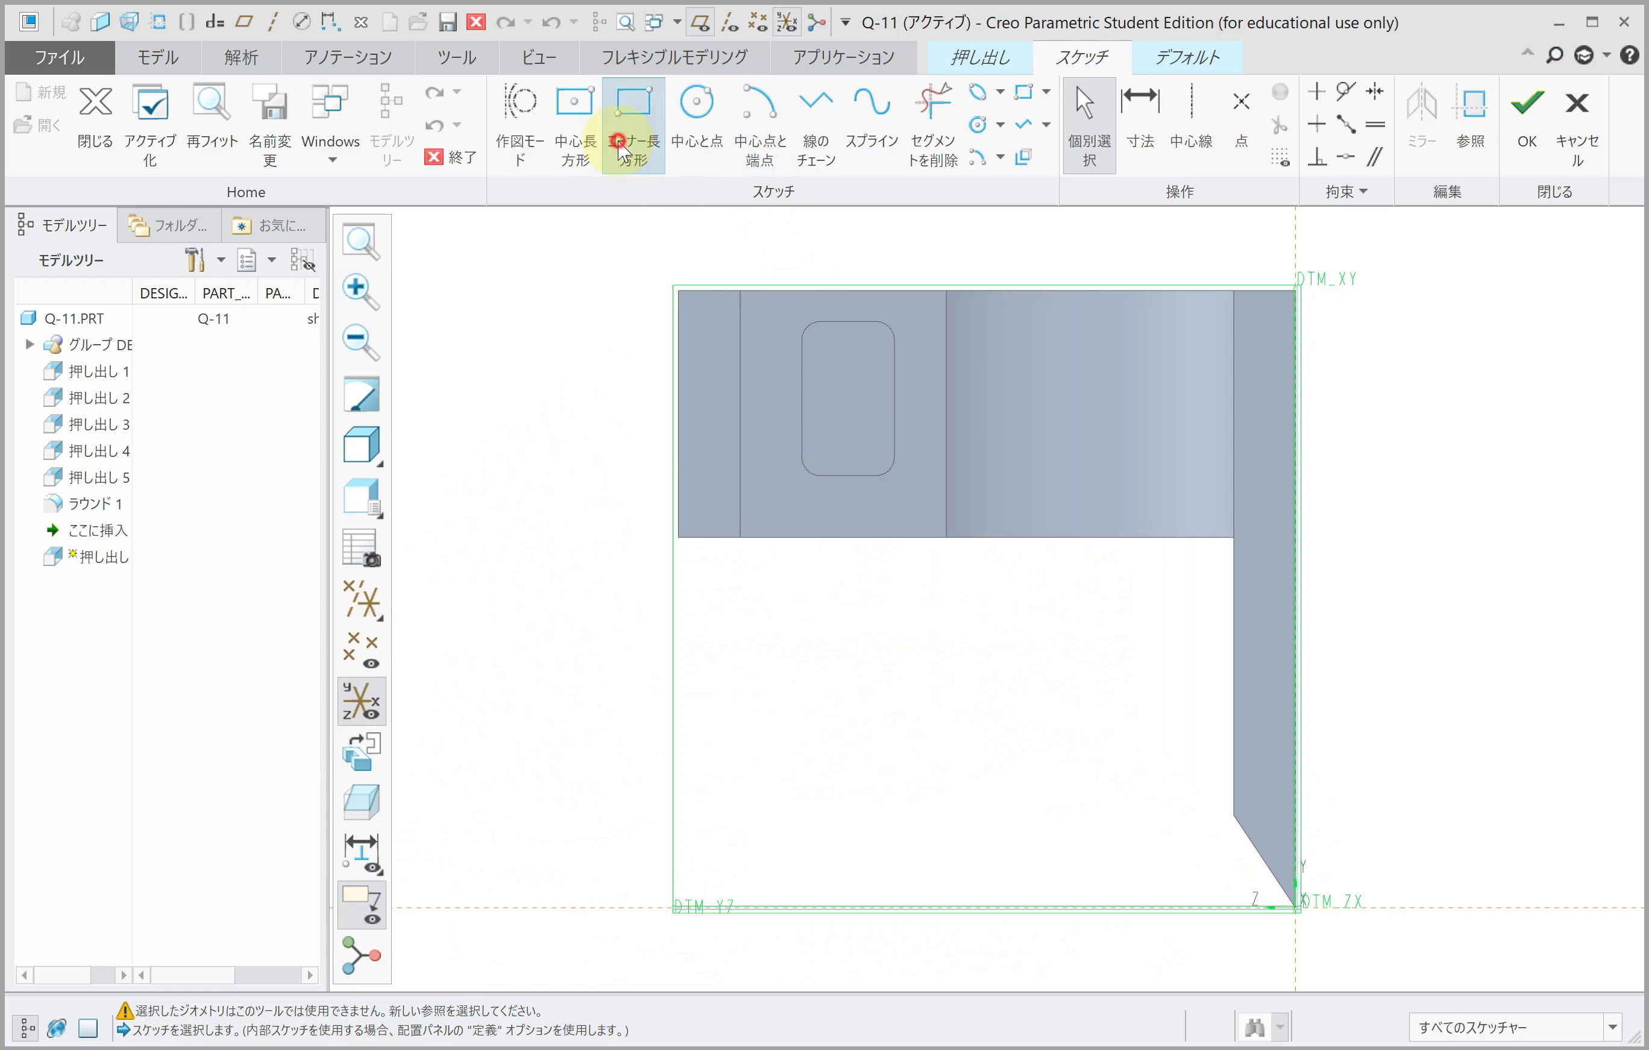
pyautogui.click(632, 124)
pyautogui.scroll(5, 812, 360)
pyautogui.click(774, 362)
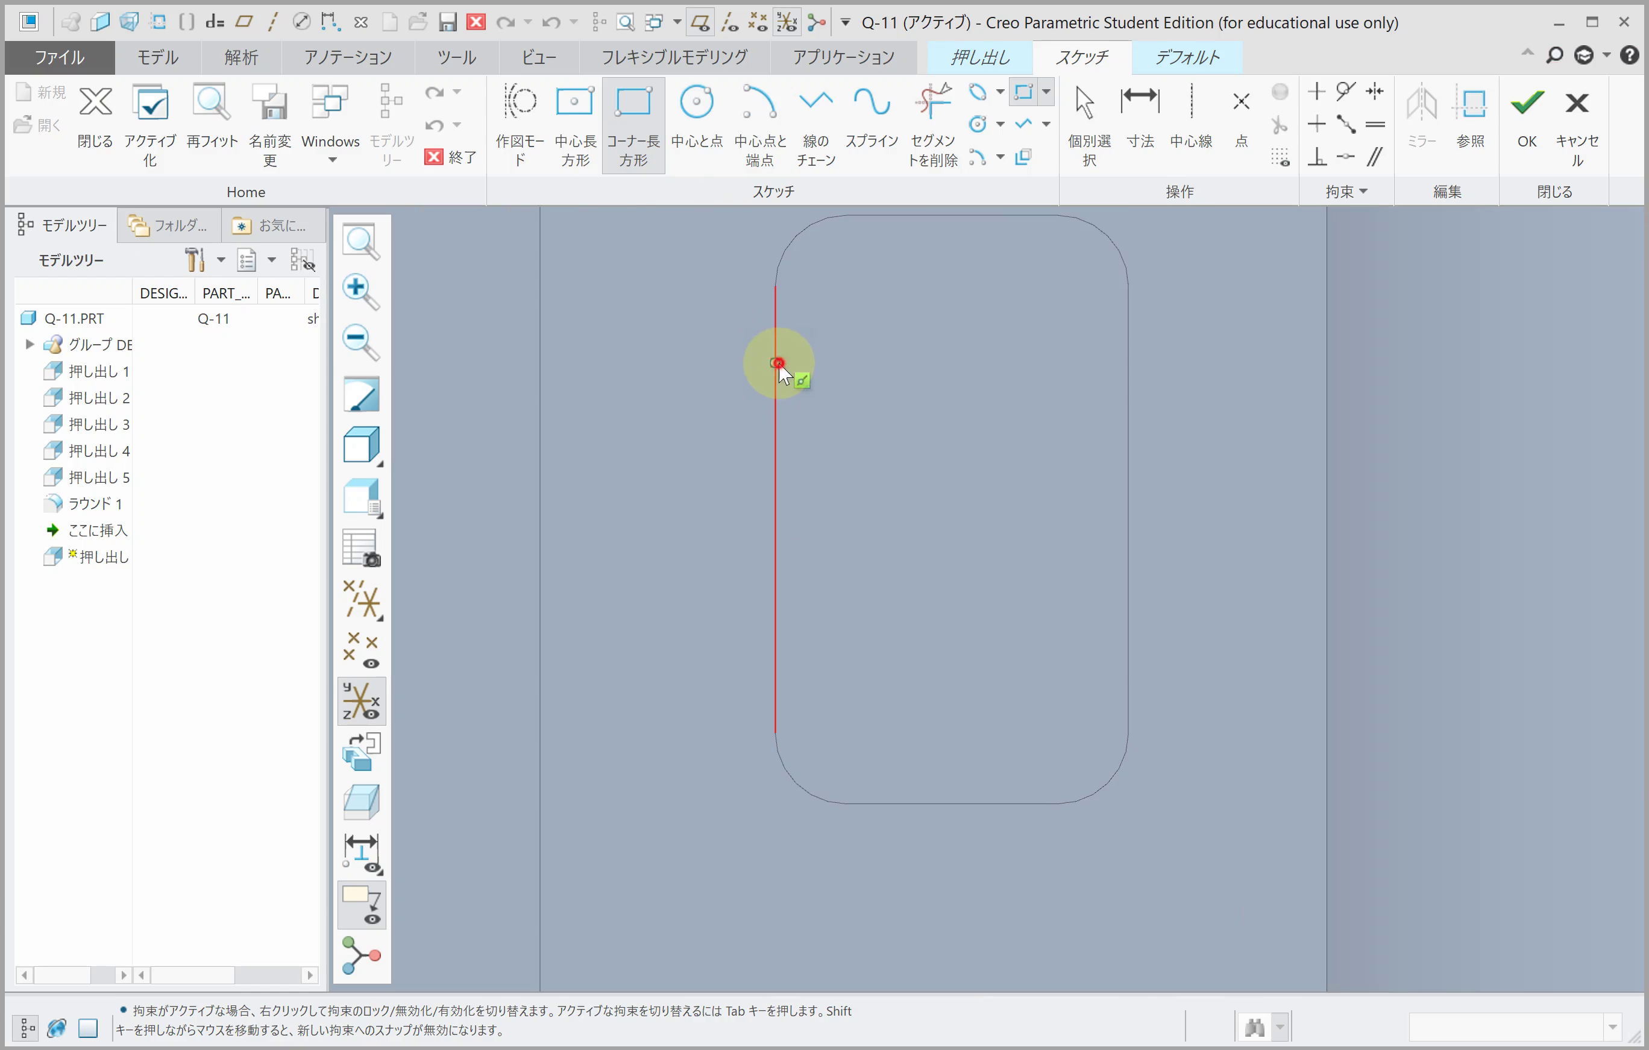
pyautogui.click(1042, 651)
pyautogui.middleClick(996, 554)
pyautogui.scroll(-2, 997, 554)
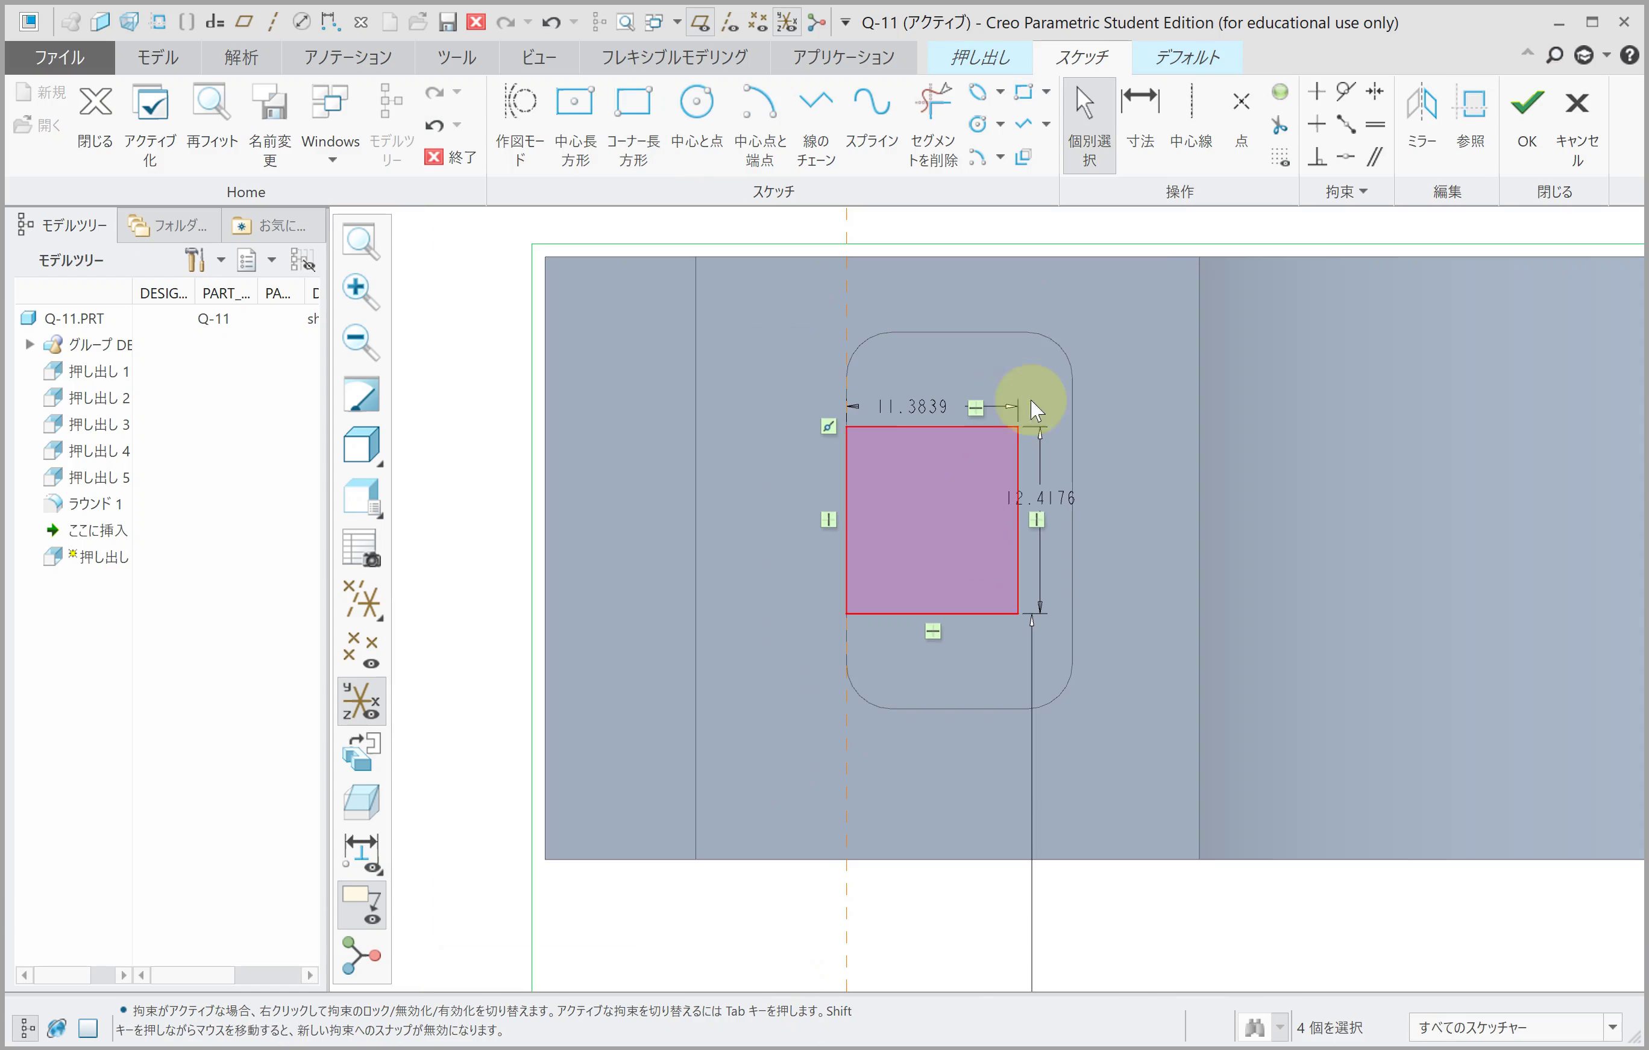
# Step: Offset the rectangle 5 from the top, right side and bottom edges
pyautogui.click(1145, 171)
pyautogui.scroll(2, 916, 371)
pyautogui.click(950, 302)
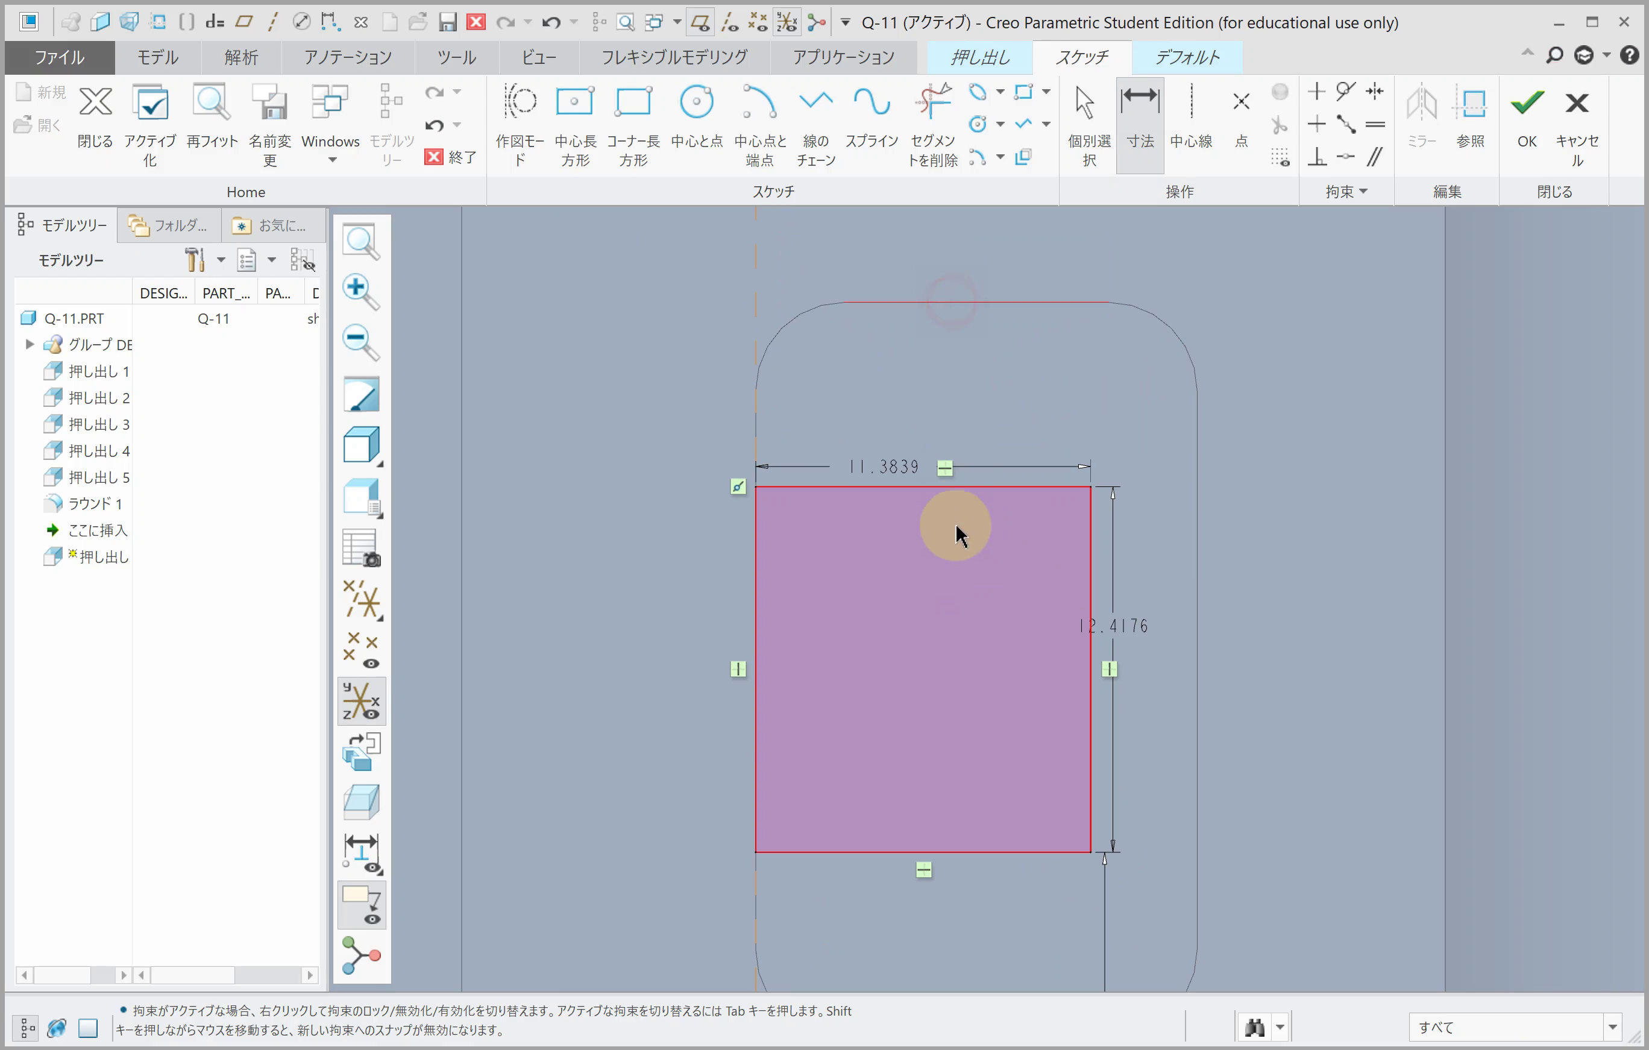
pyautogui.click(970, 488)
pyautogui.press('Return')
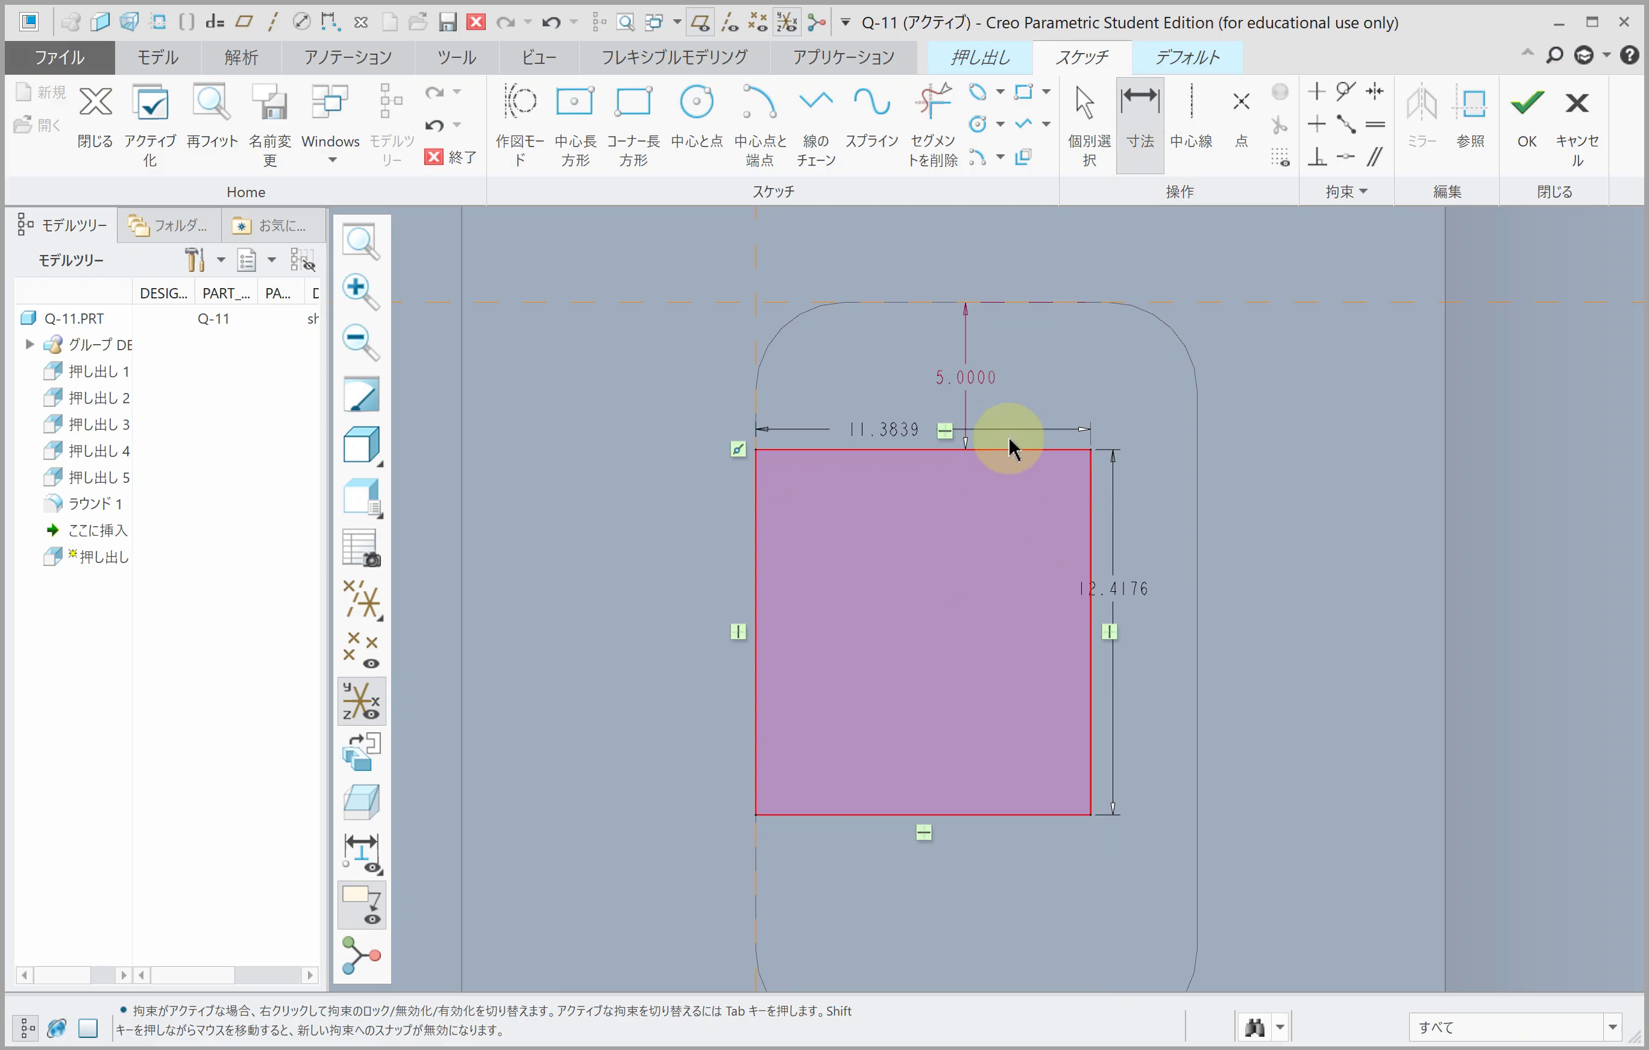
pyautogui.click(1091, 494)
pyautogui.click(1196, 500)
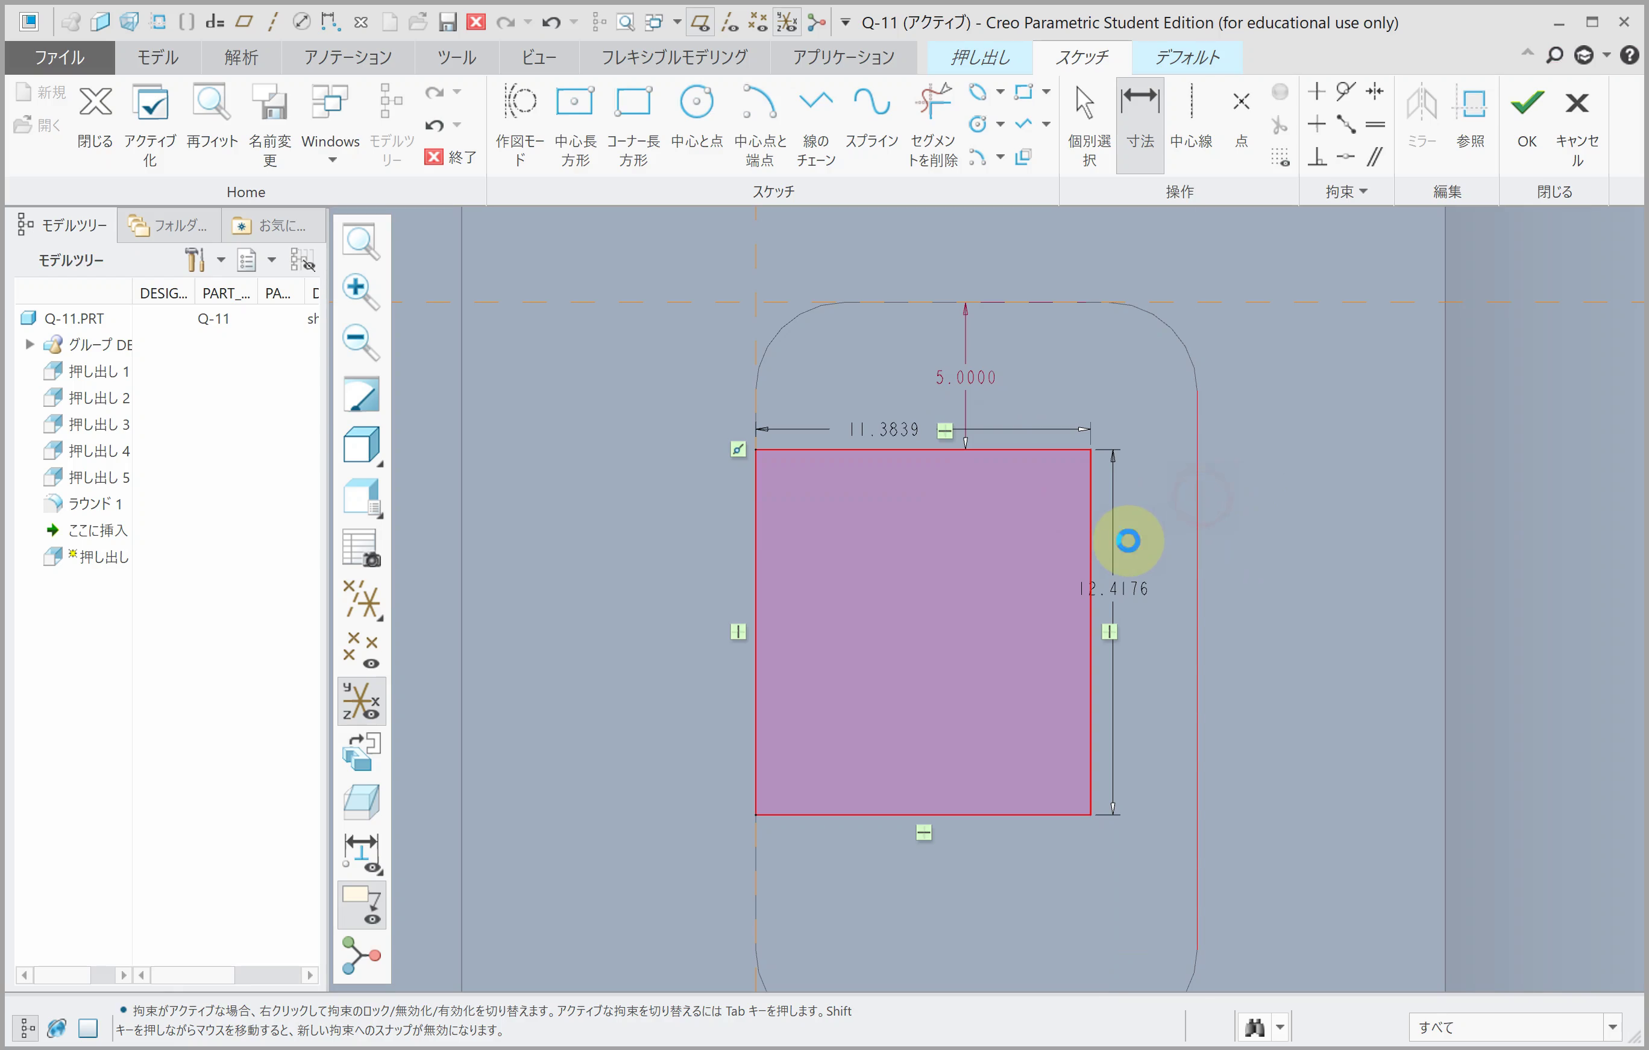
pyautogui.middleClick(1128, 540)
pyautogui.write('5')
pyautogui.press('Return')
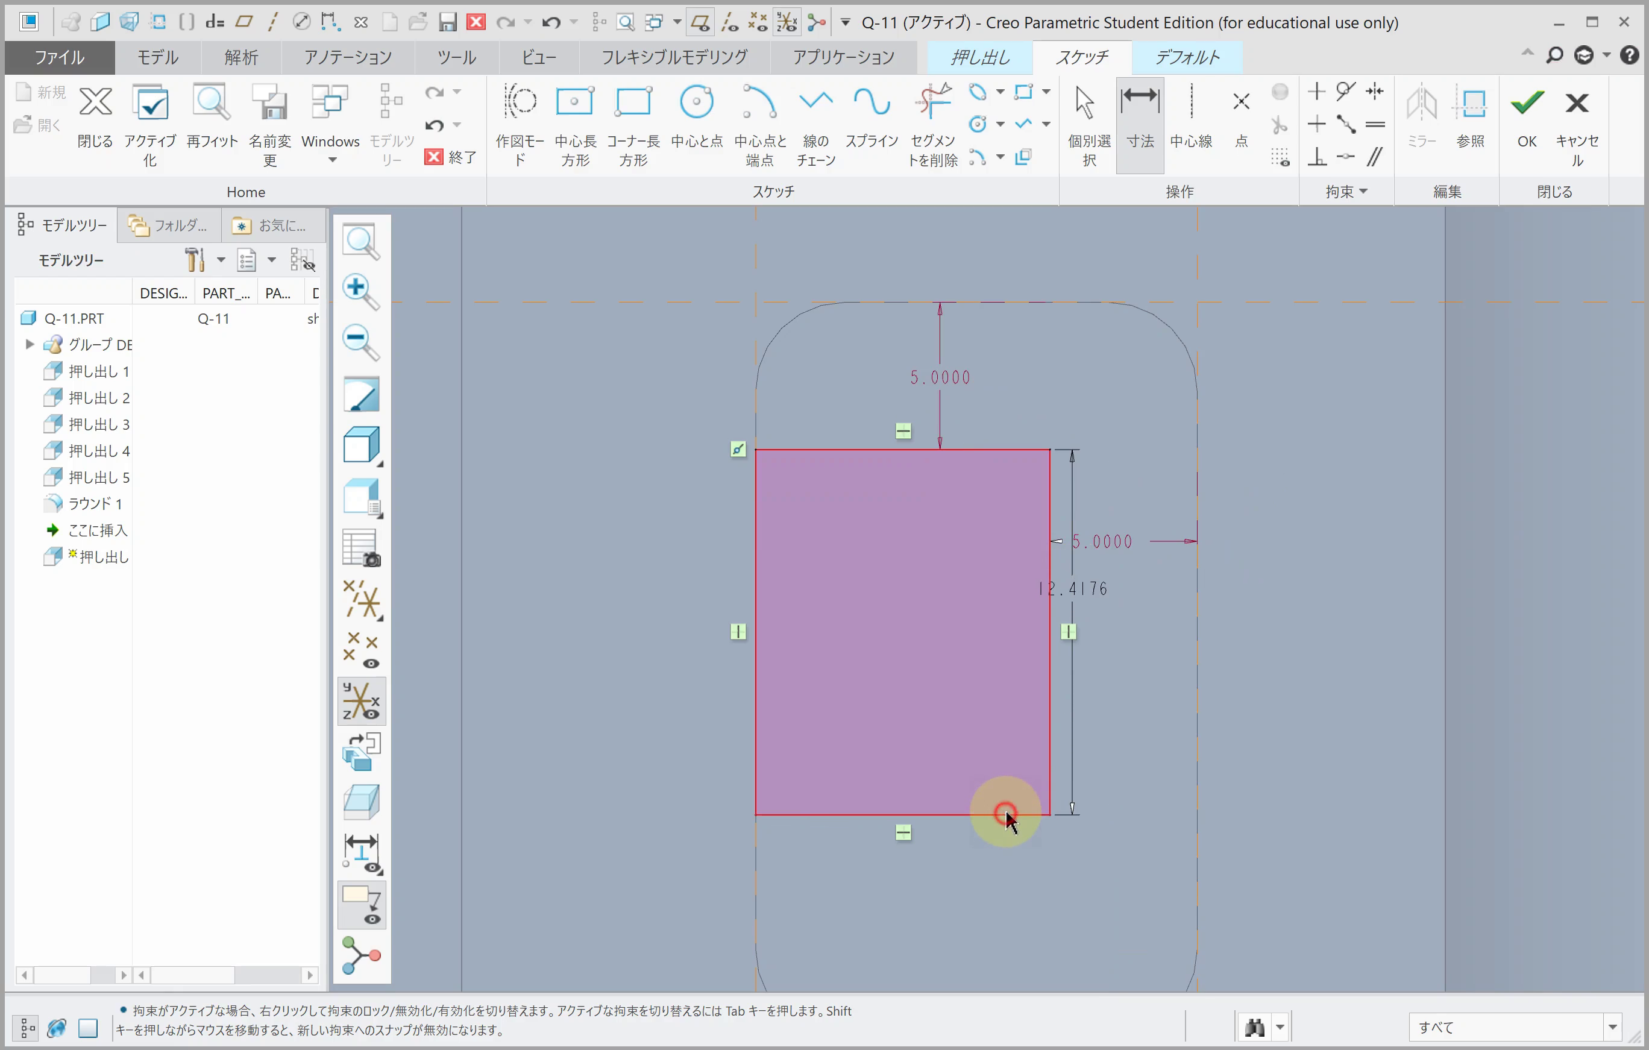
pyautogui.scroll(4, 997, 837)
pyautogui.middleClick(995, 817)
pyautogui.write('5')
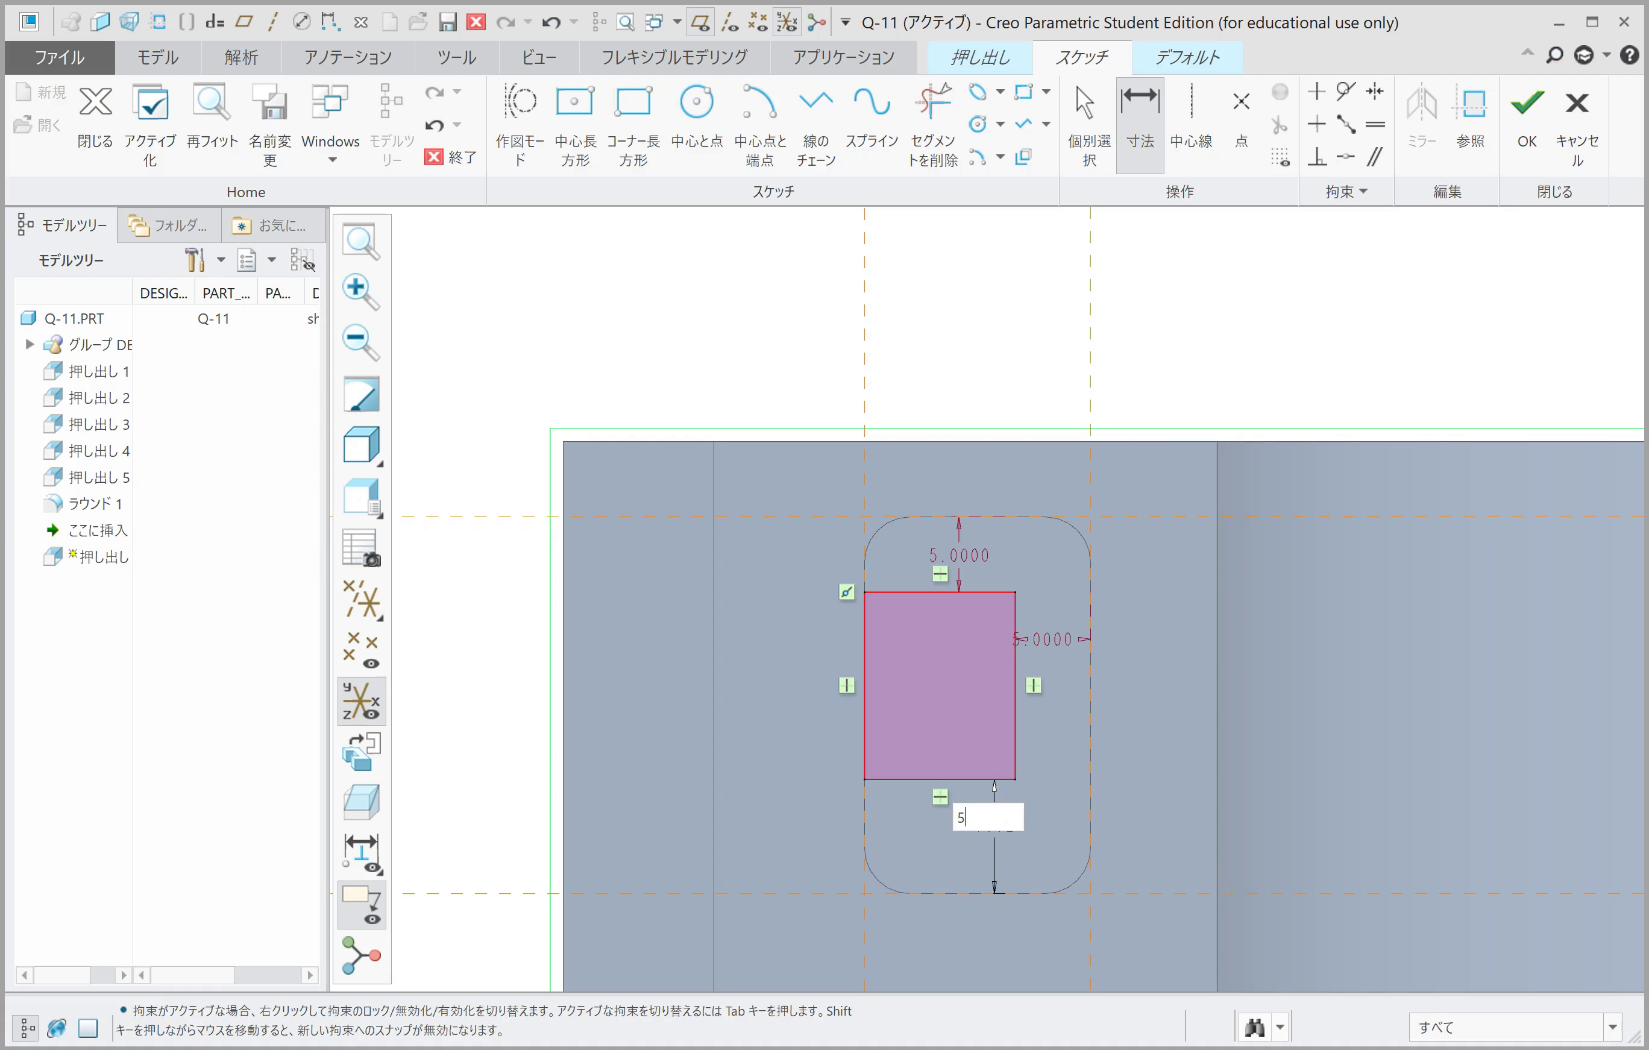
pyautogui.middleClick(994, 822)
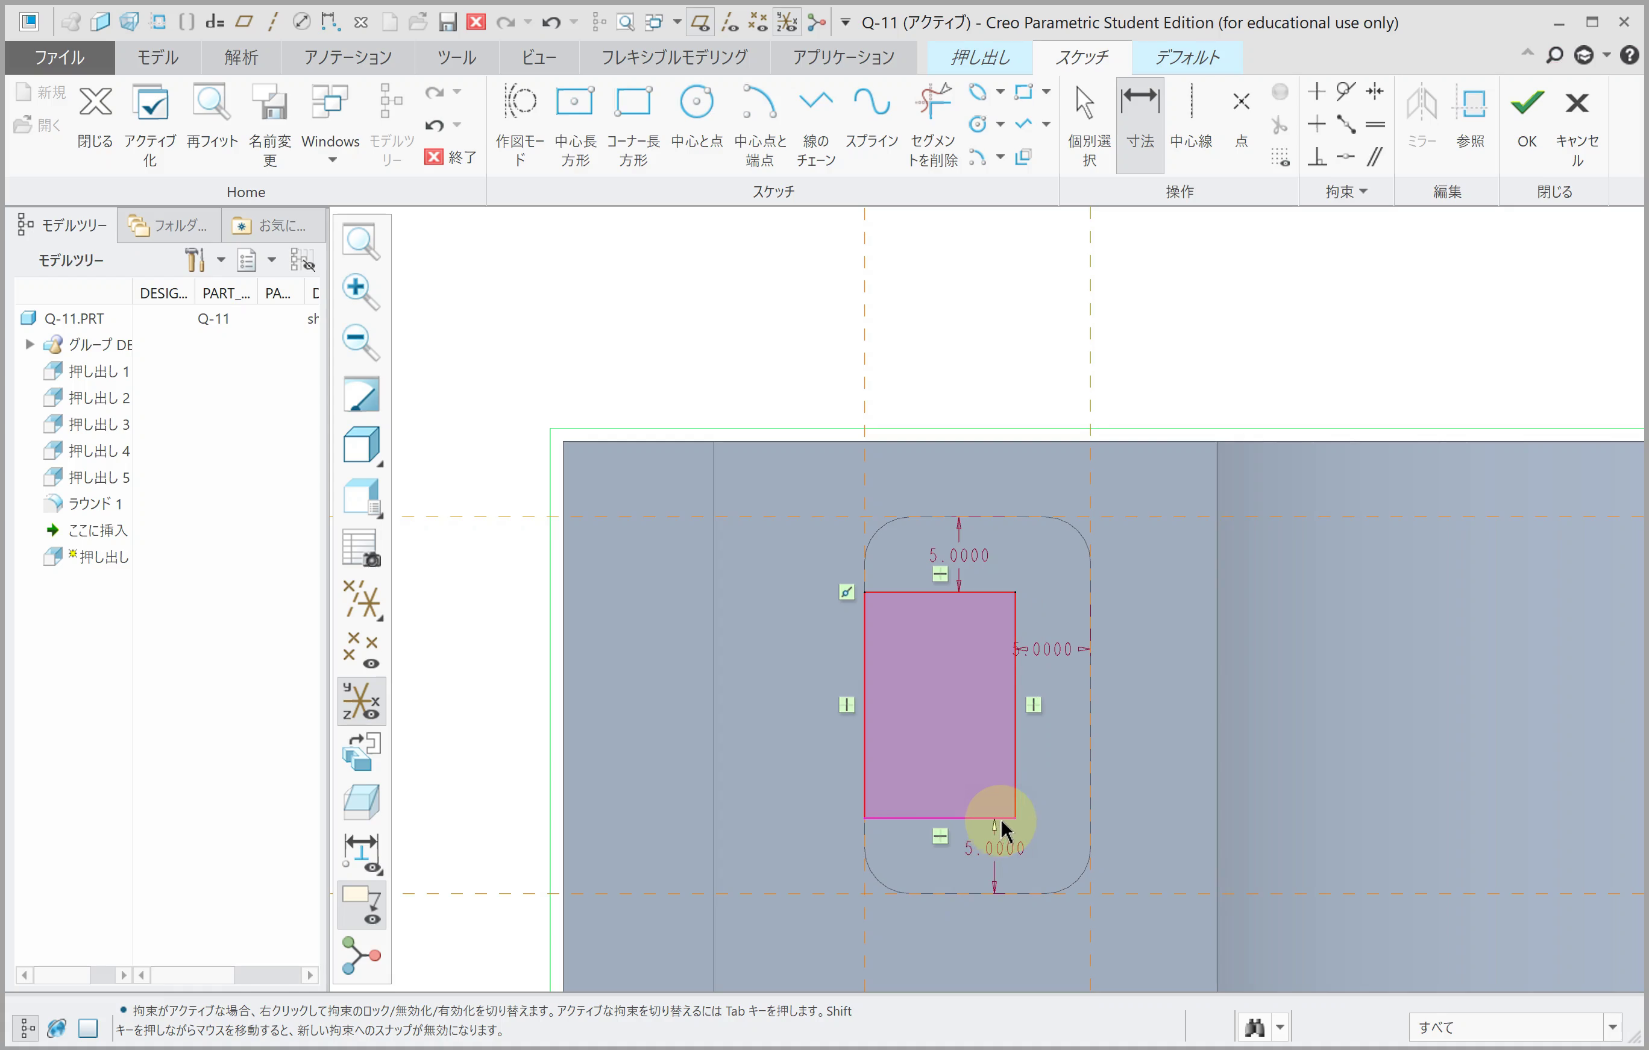
# Step: Extrude the rectangle 60 deep in the reversed direction
pyautogui.click(1534, 139)
pyautogui.moveTo(1217, 459)
pyautogui.mouseDown(button='middle')
pyautogui.moveTo(1207, 524)
pyautogui.moveTo(291, 225)
pyautogui.mouseUp(button='middle')
pyautogui.click(266, 129)
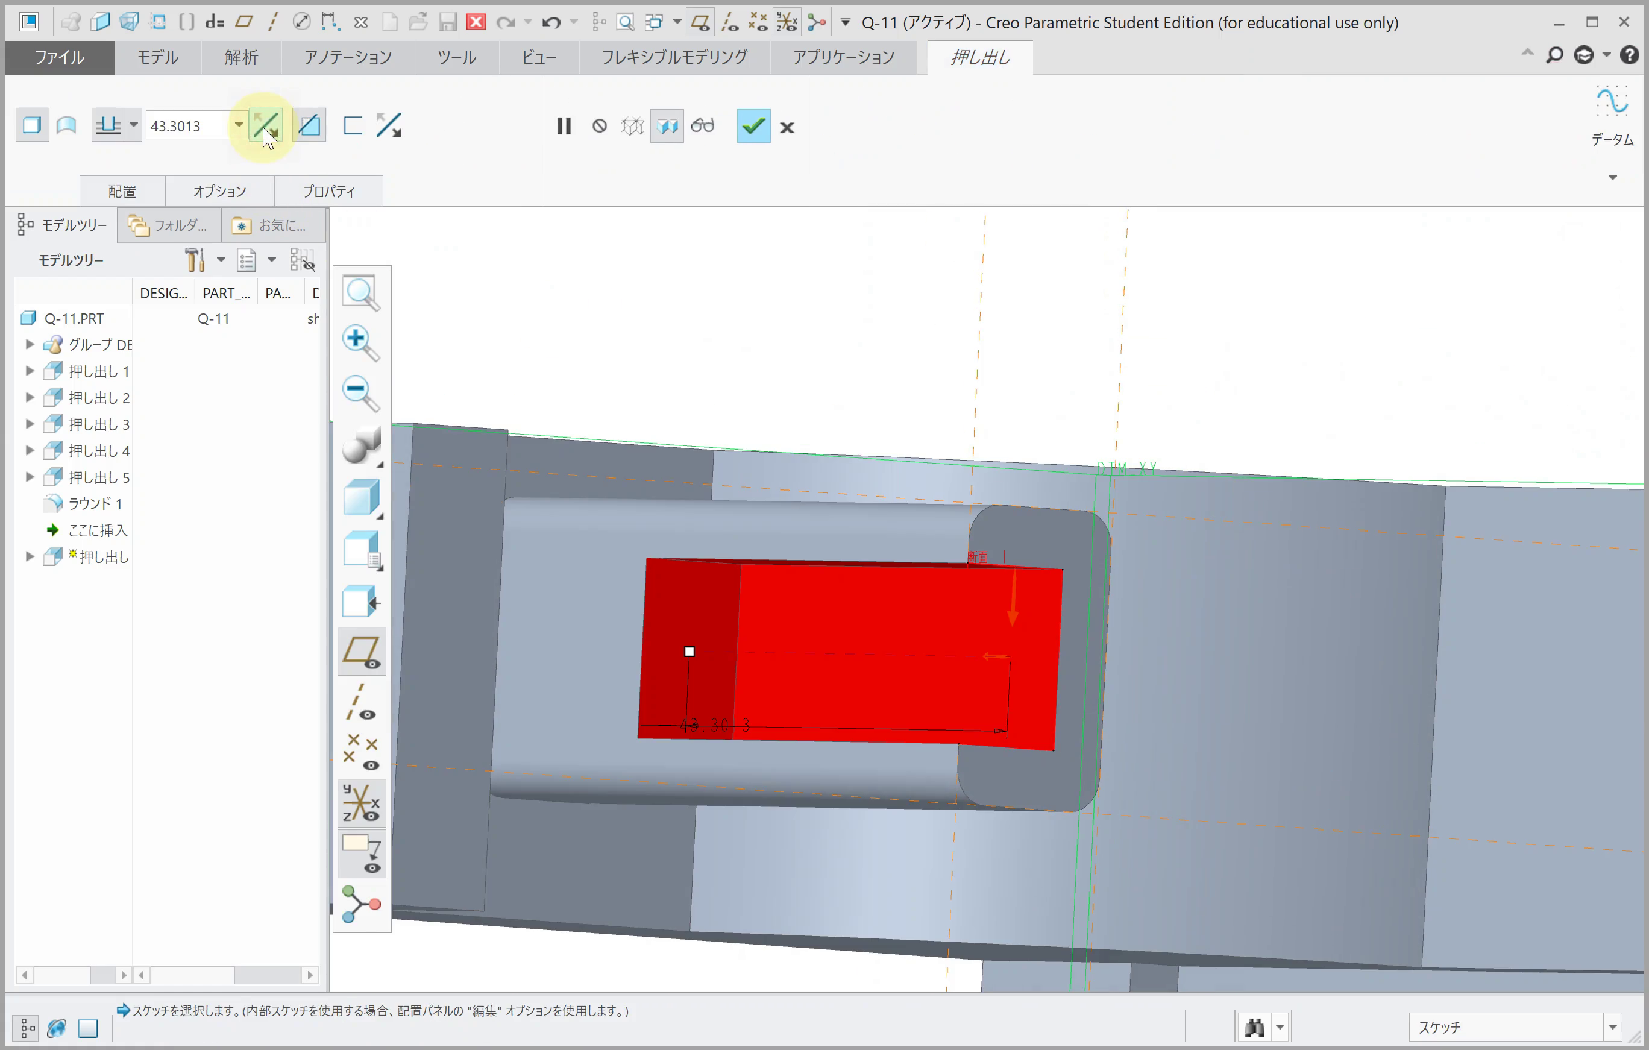
pyautogui.doubleClick(199, 121)
pyautogui.write('60')
pyautogui.press('Return')
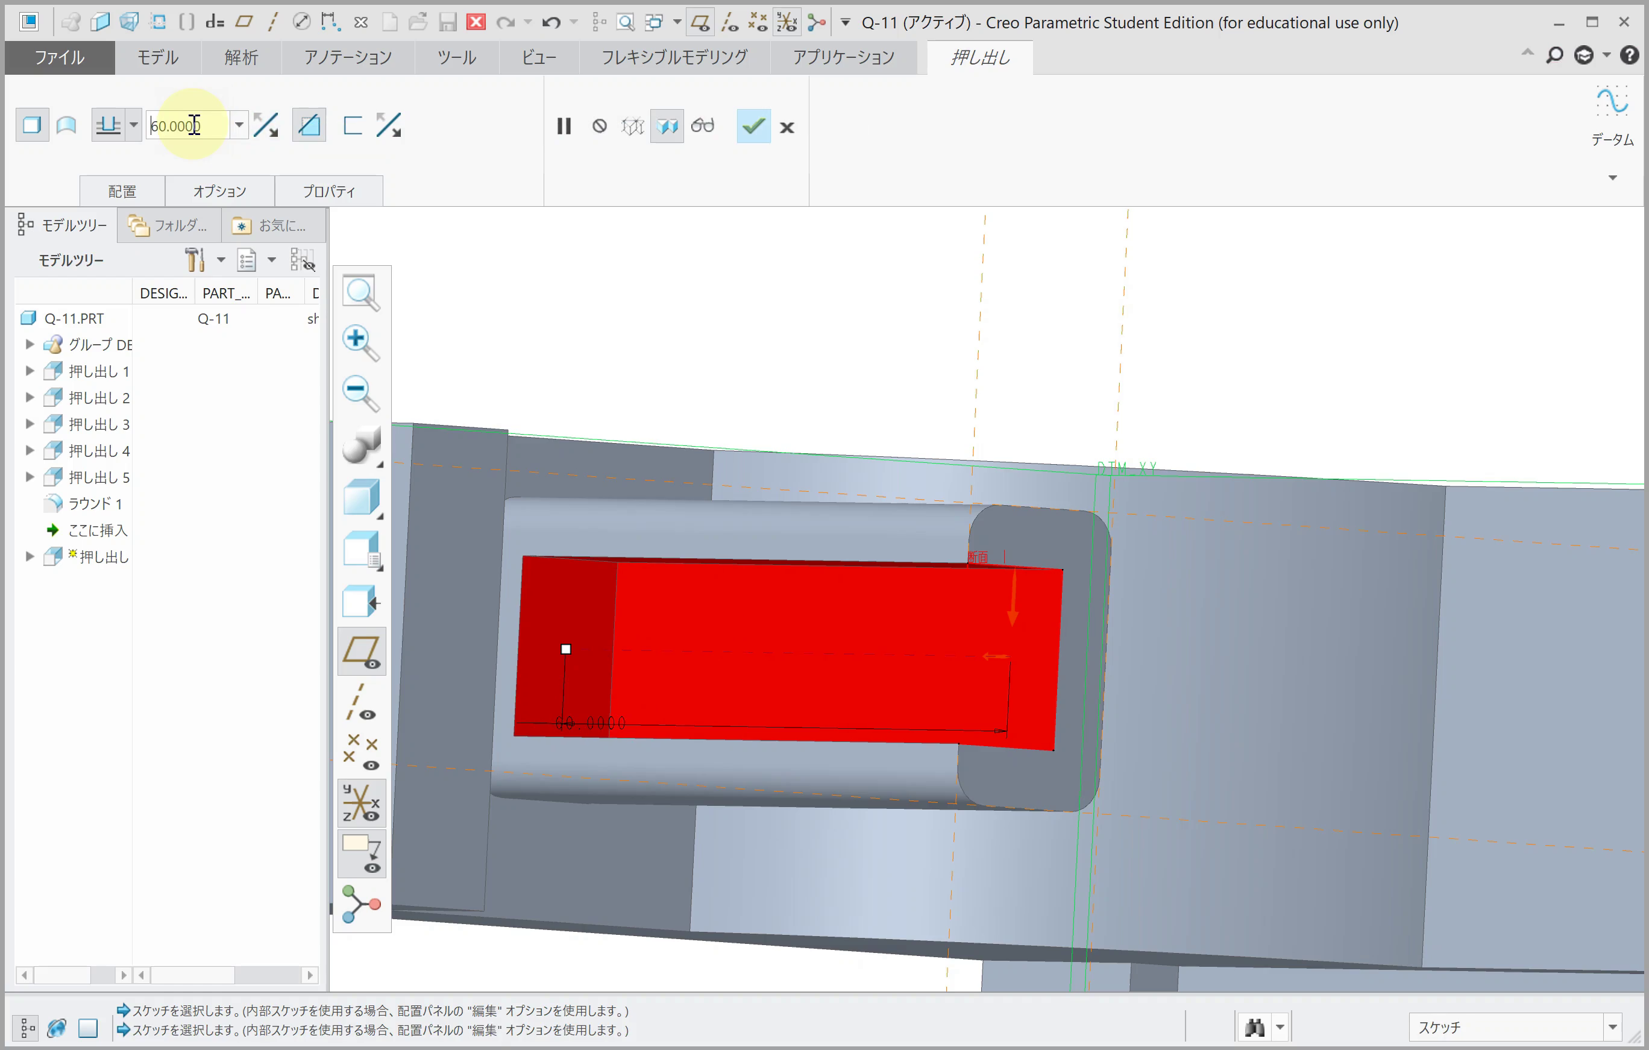
pyautogui.middleClick(577, 328)
pyautogui.scroll(-3, 750, 367)
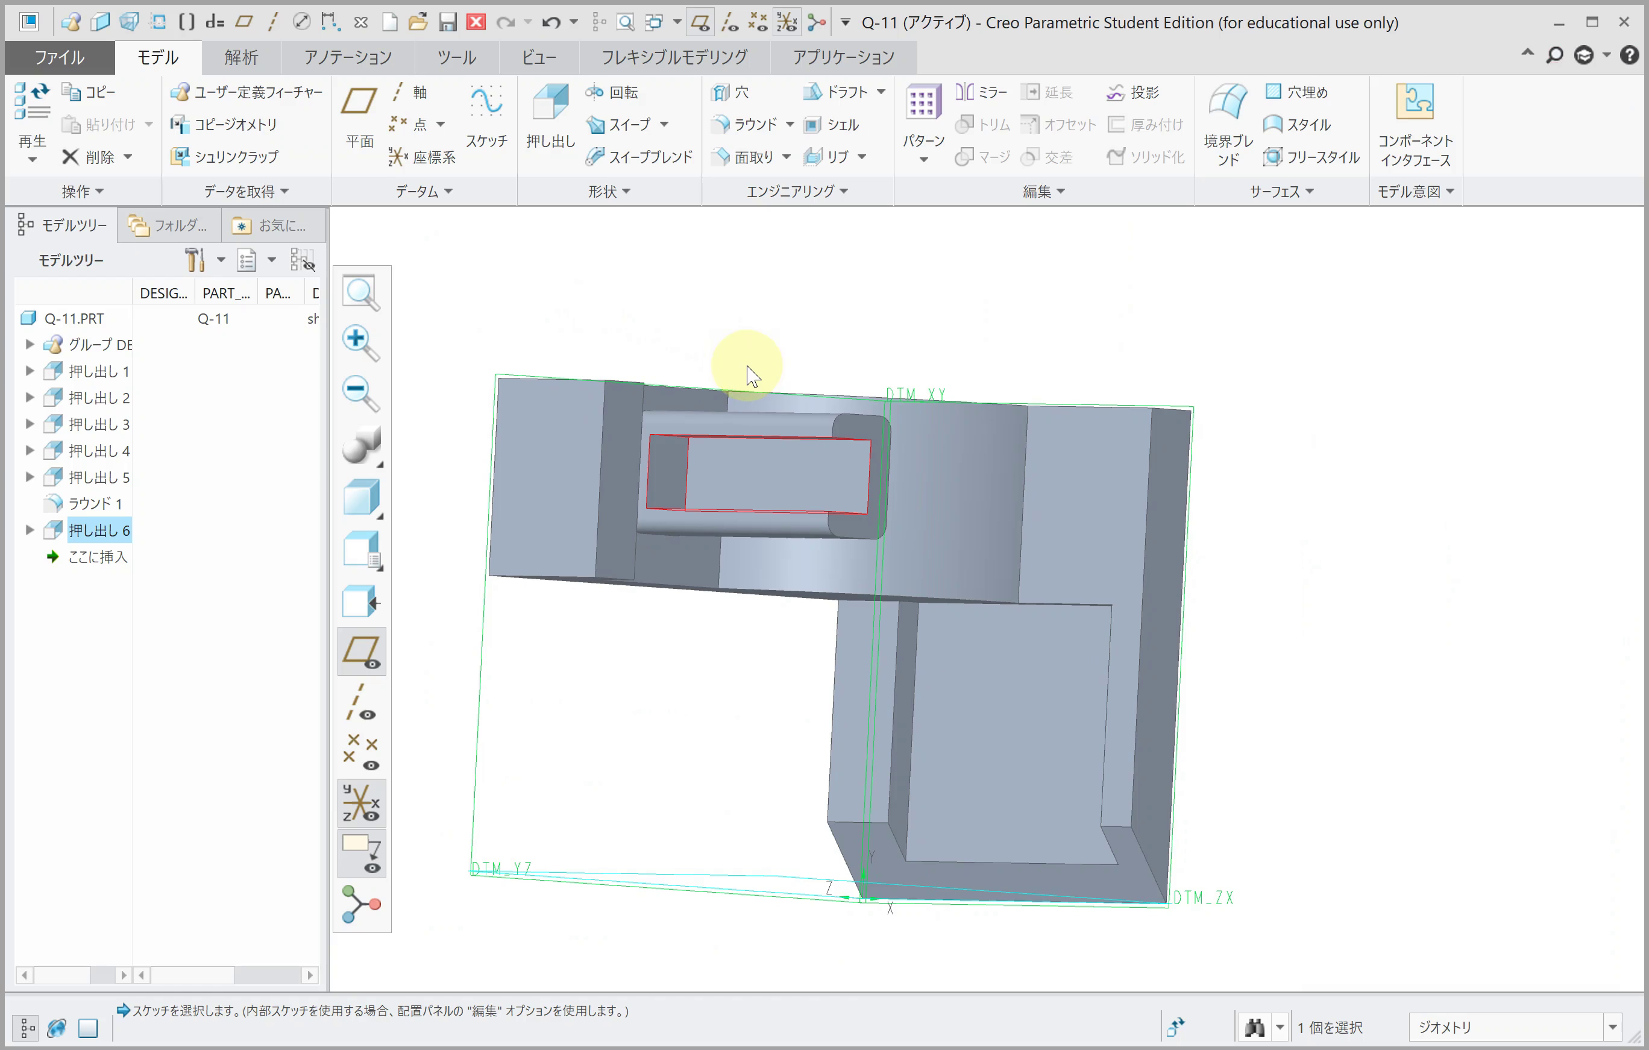
# Step: Compute the part's mass properties: volume 2.1842357e+05 MM^3, mass 5.8974364e-01 kg
pyautogui.moveTo(746, 367)
pyautogui.mouseDown(button='middle')
pyautogui.moveTo(817, 287)
pyautogui.moveTo(651, 236)
pyautogui.mouseUp(button='middle')
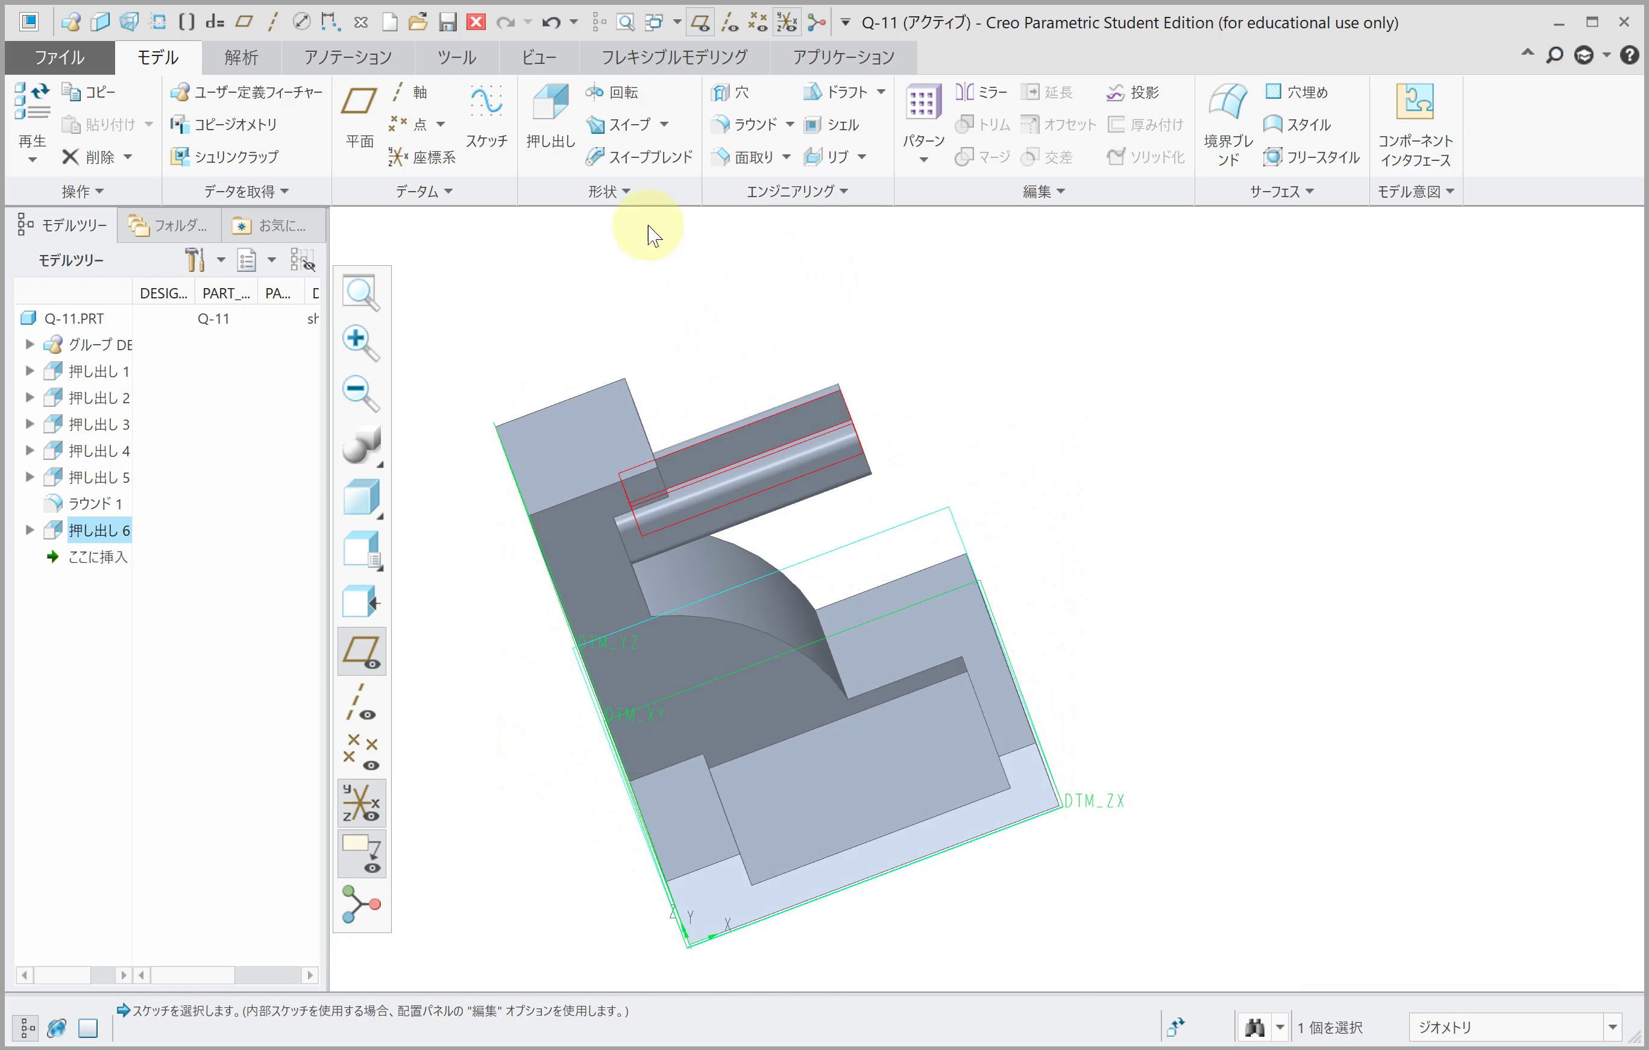
pyautogui.click(242, 57)
pyautogui.click(471, 92)
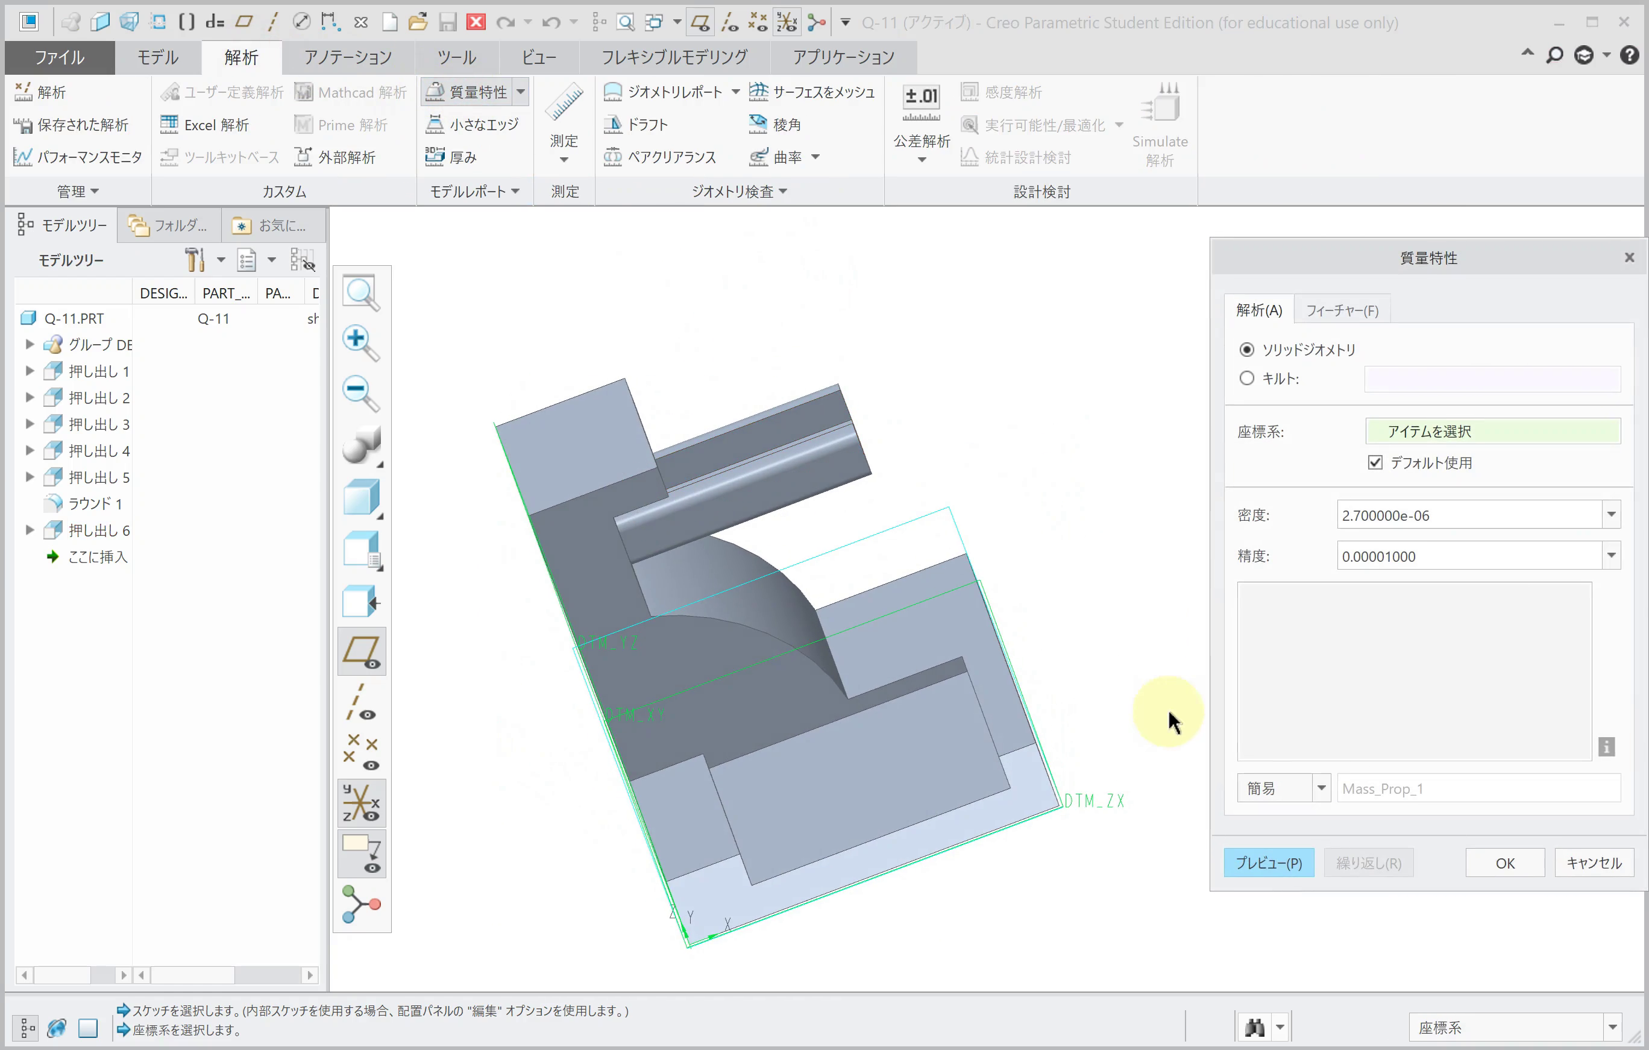
pyautogui.click(1250, 861)
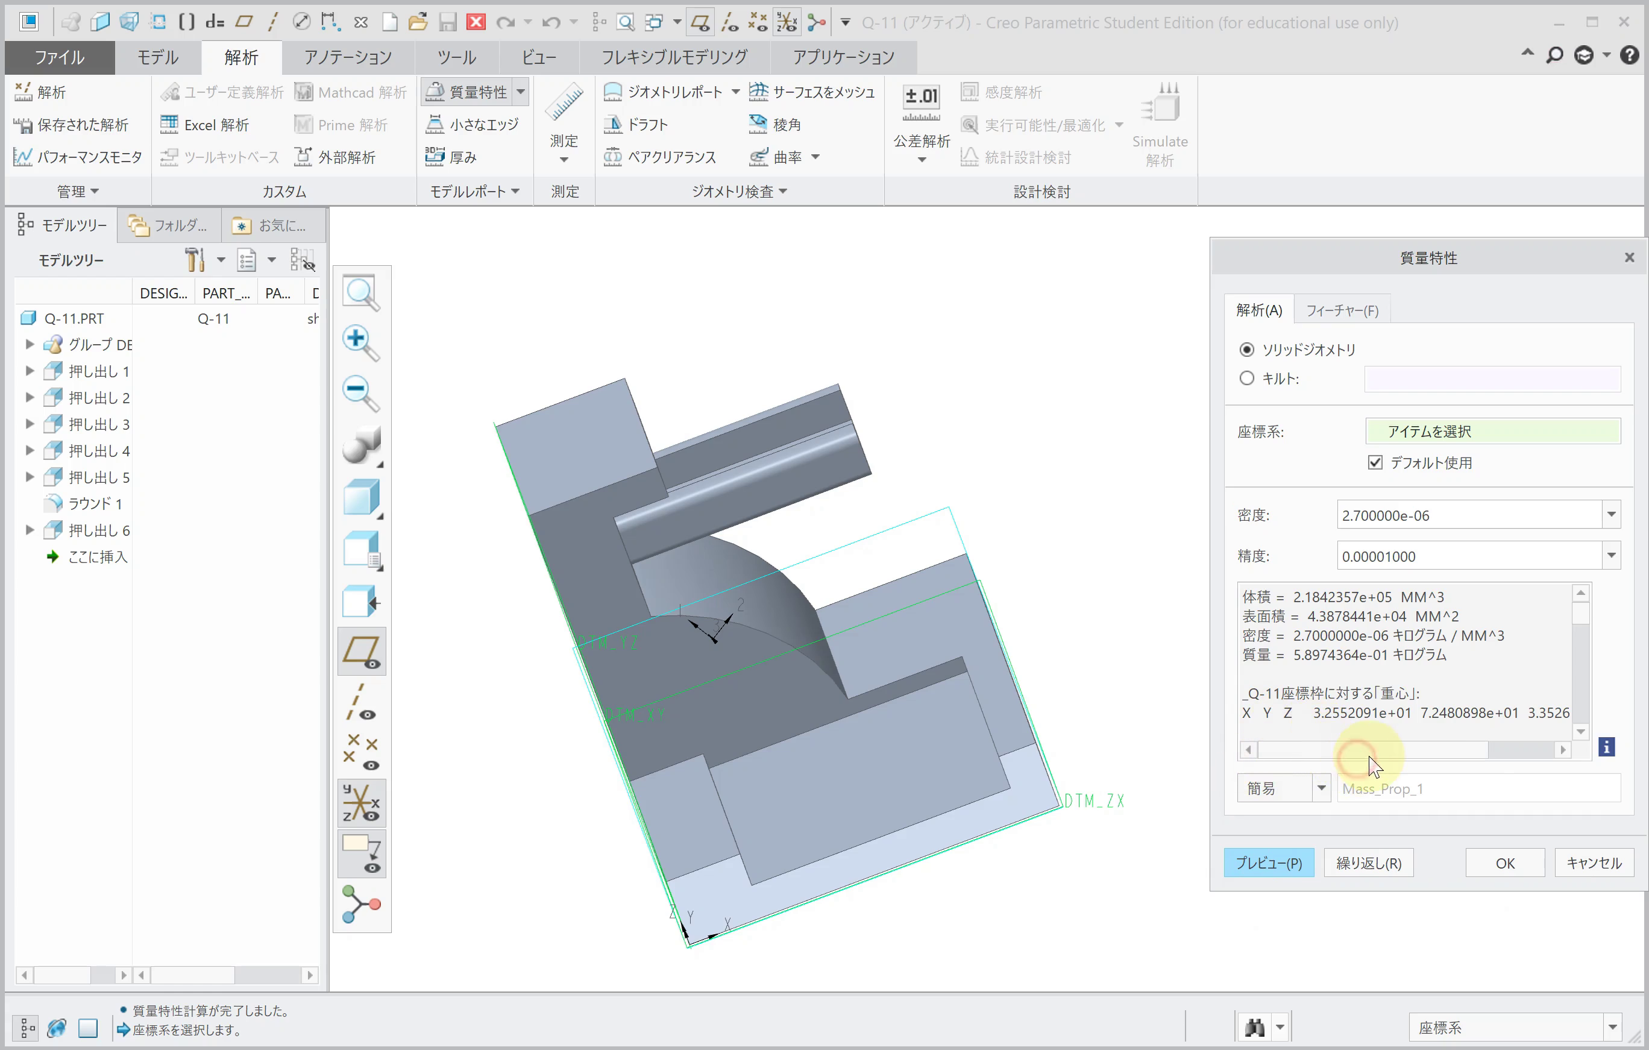
pyautogui.moveTo(1414, 760); pyautogui.dragTo(1481, 739)
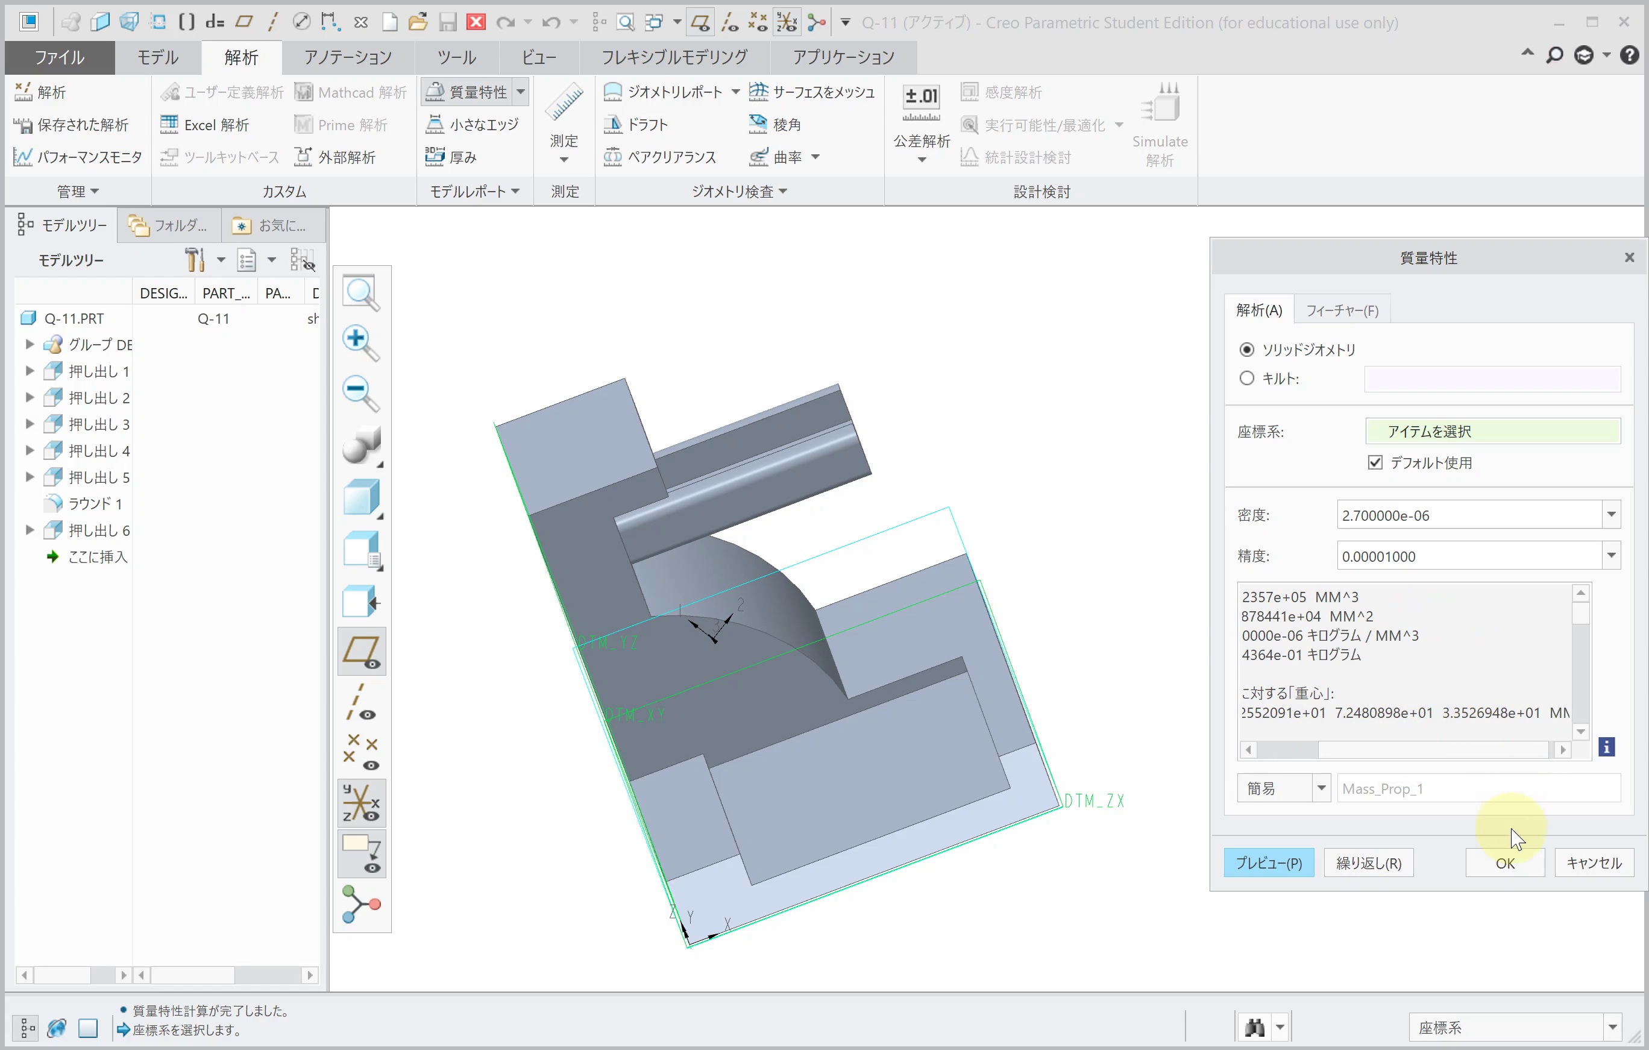
pyautogui.click(1513, 862)
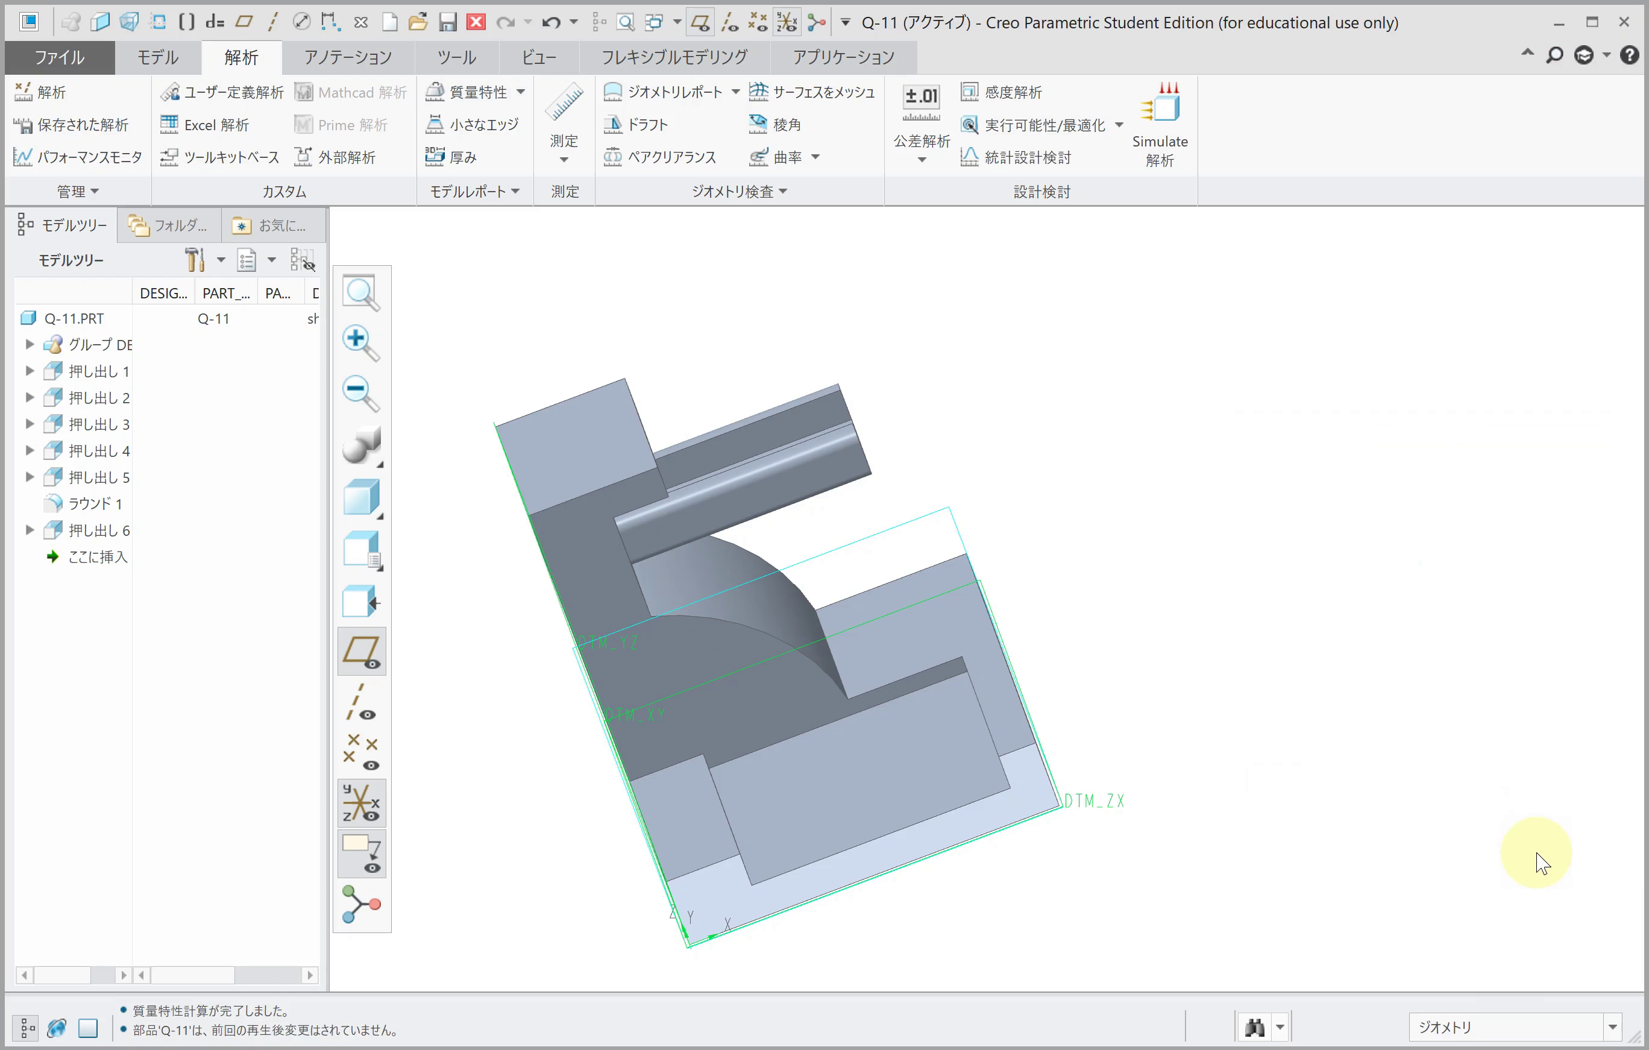
# Step: Save part Q-11 and start a new file
pyautogui.hotkey('ctrl', 's')
pyautogui.press('Return')
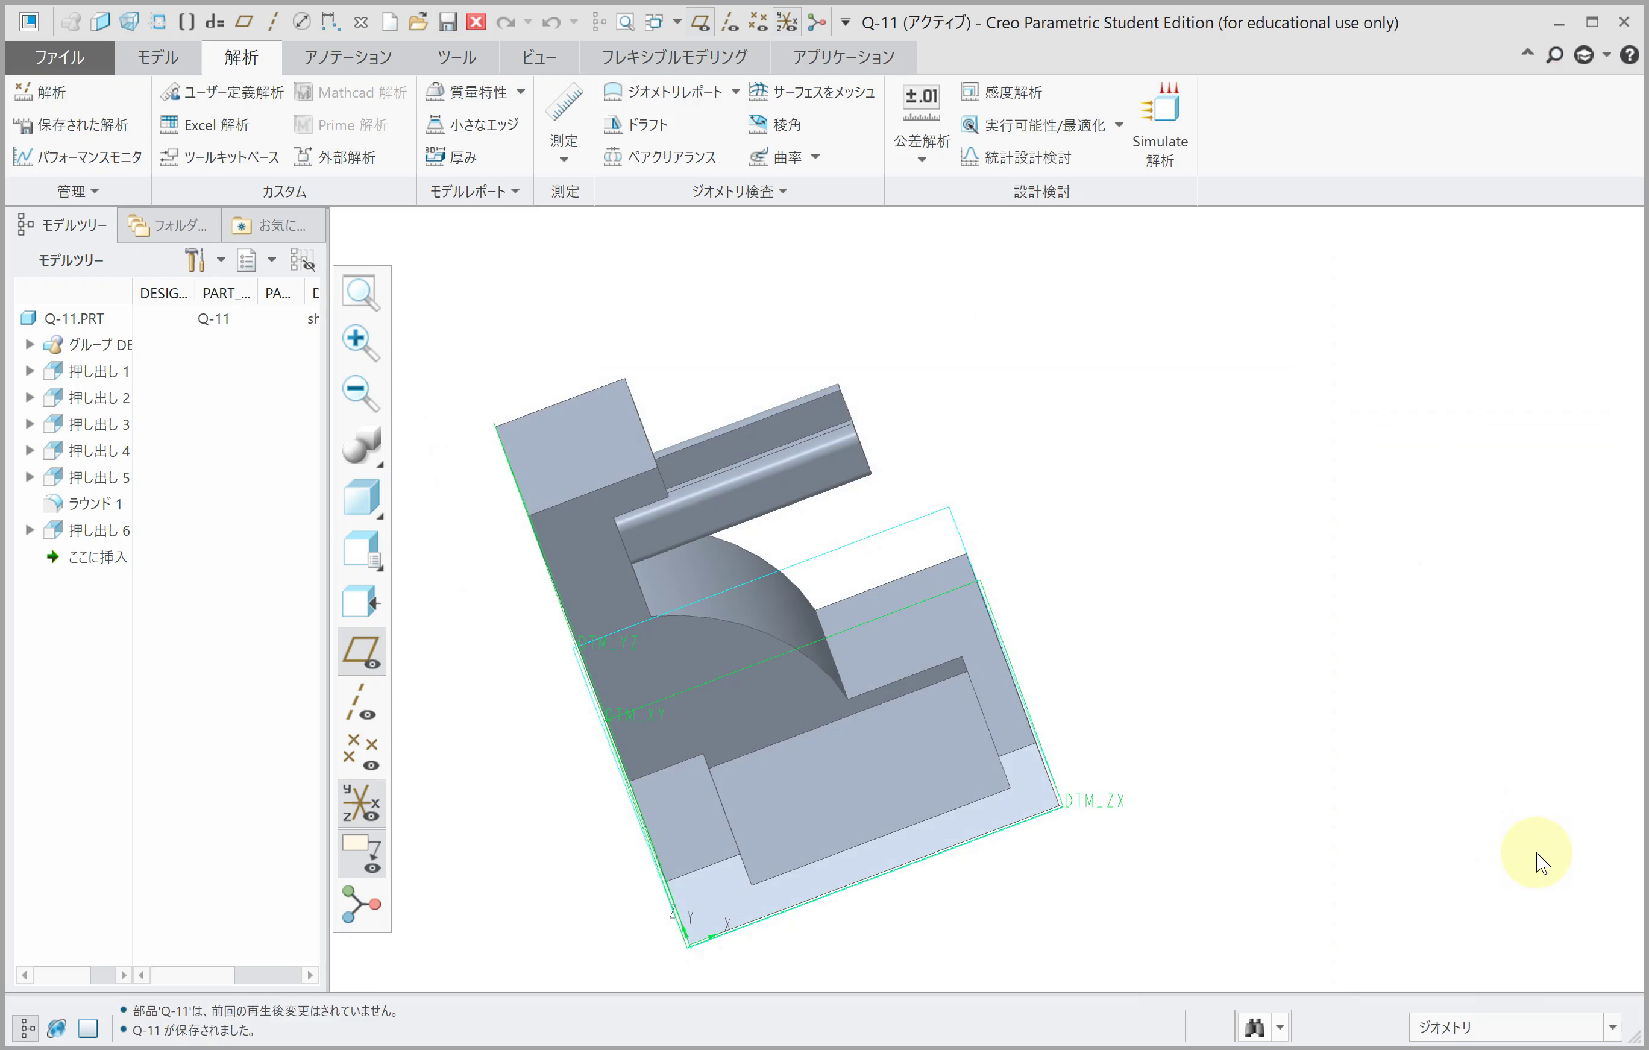
pyautogui.hotkey('ctrl', 'n')
# Step: Create part q-12 and sketch a corner rectangle from the origin on DTM_XY
pyautogui.write('q-12')
pyautogui.press('Return')
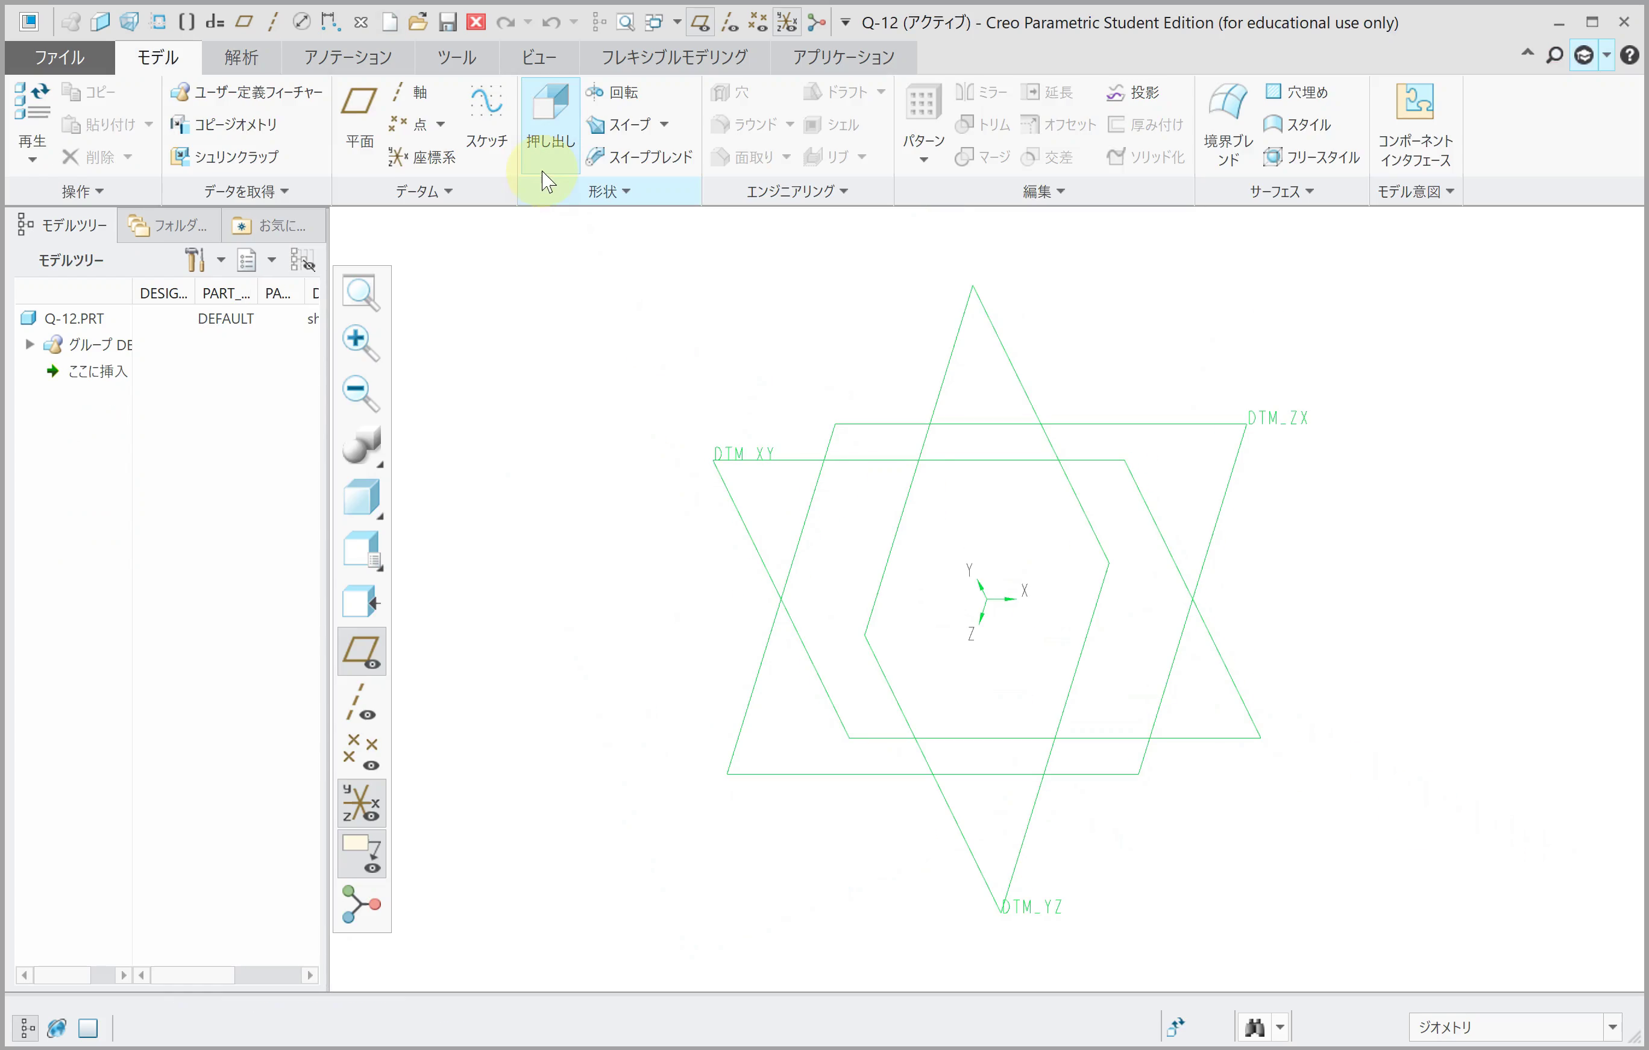
pyautogui.click(547, 153)
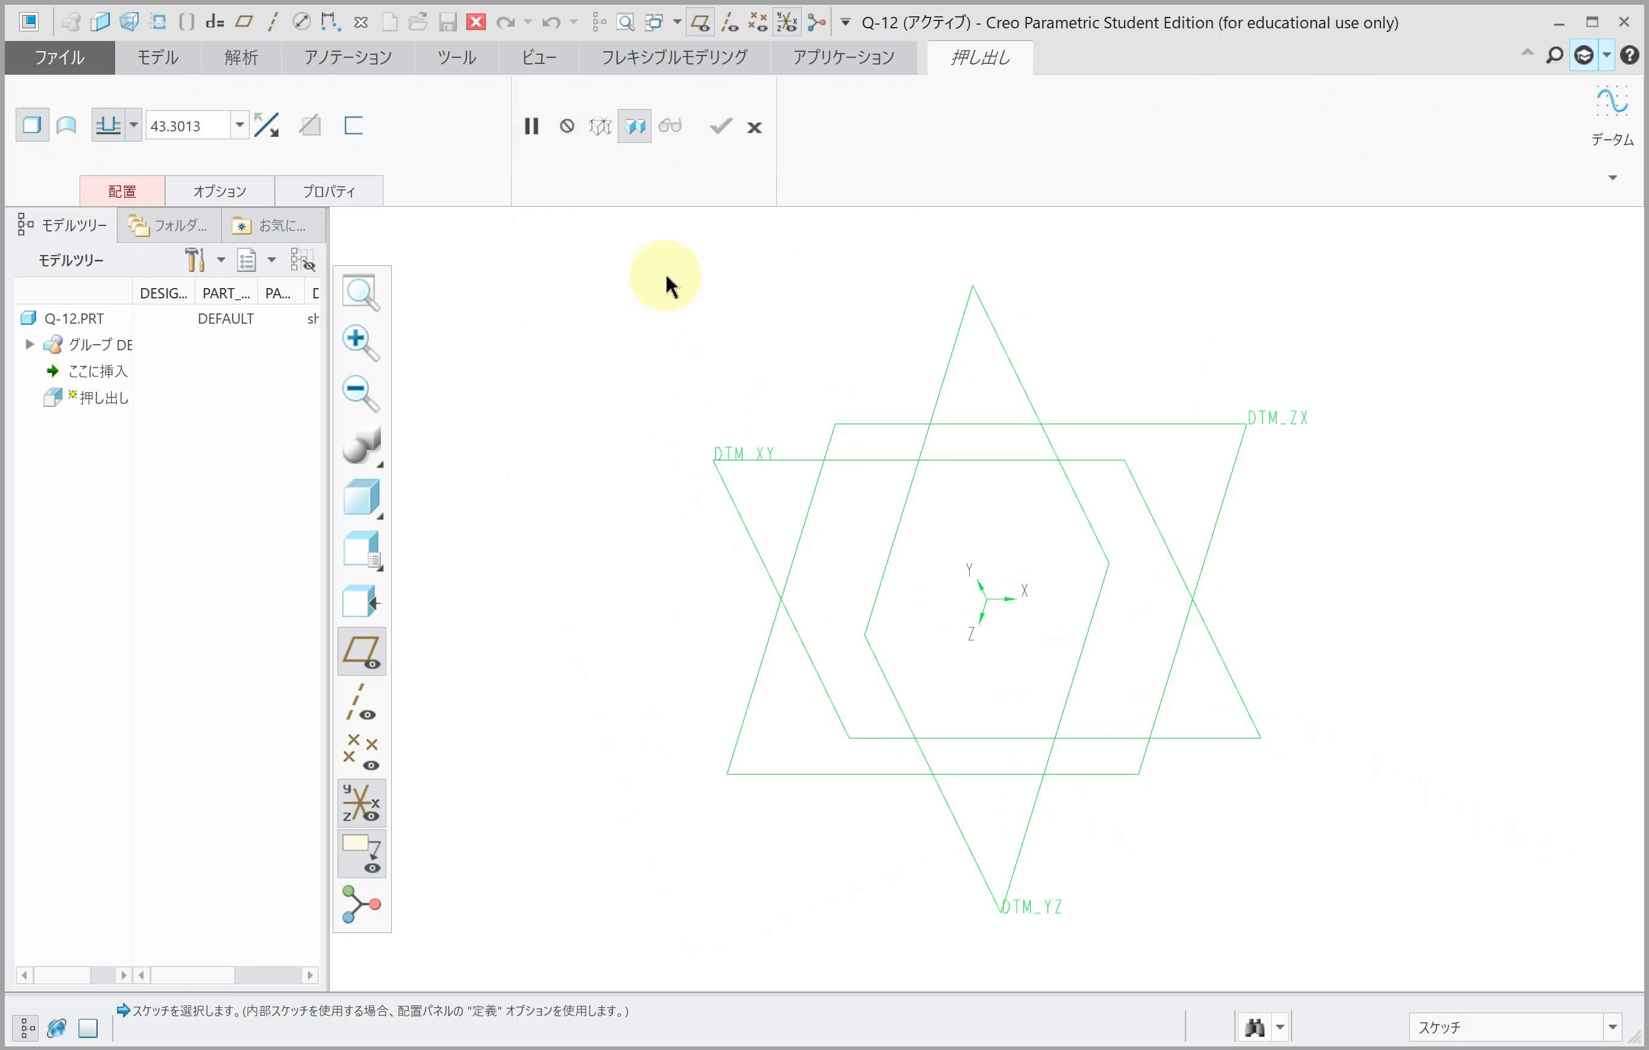
pyautogui.click(793, 457)
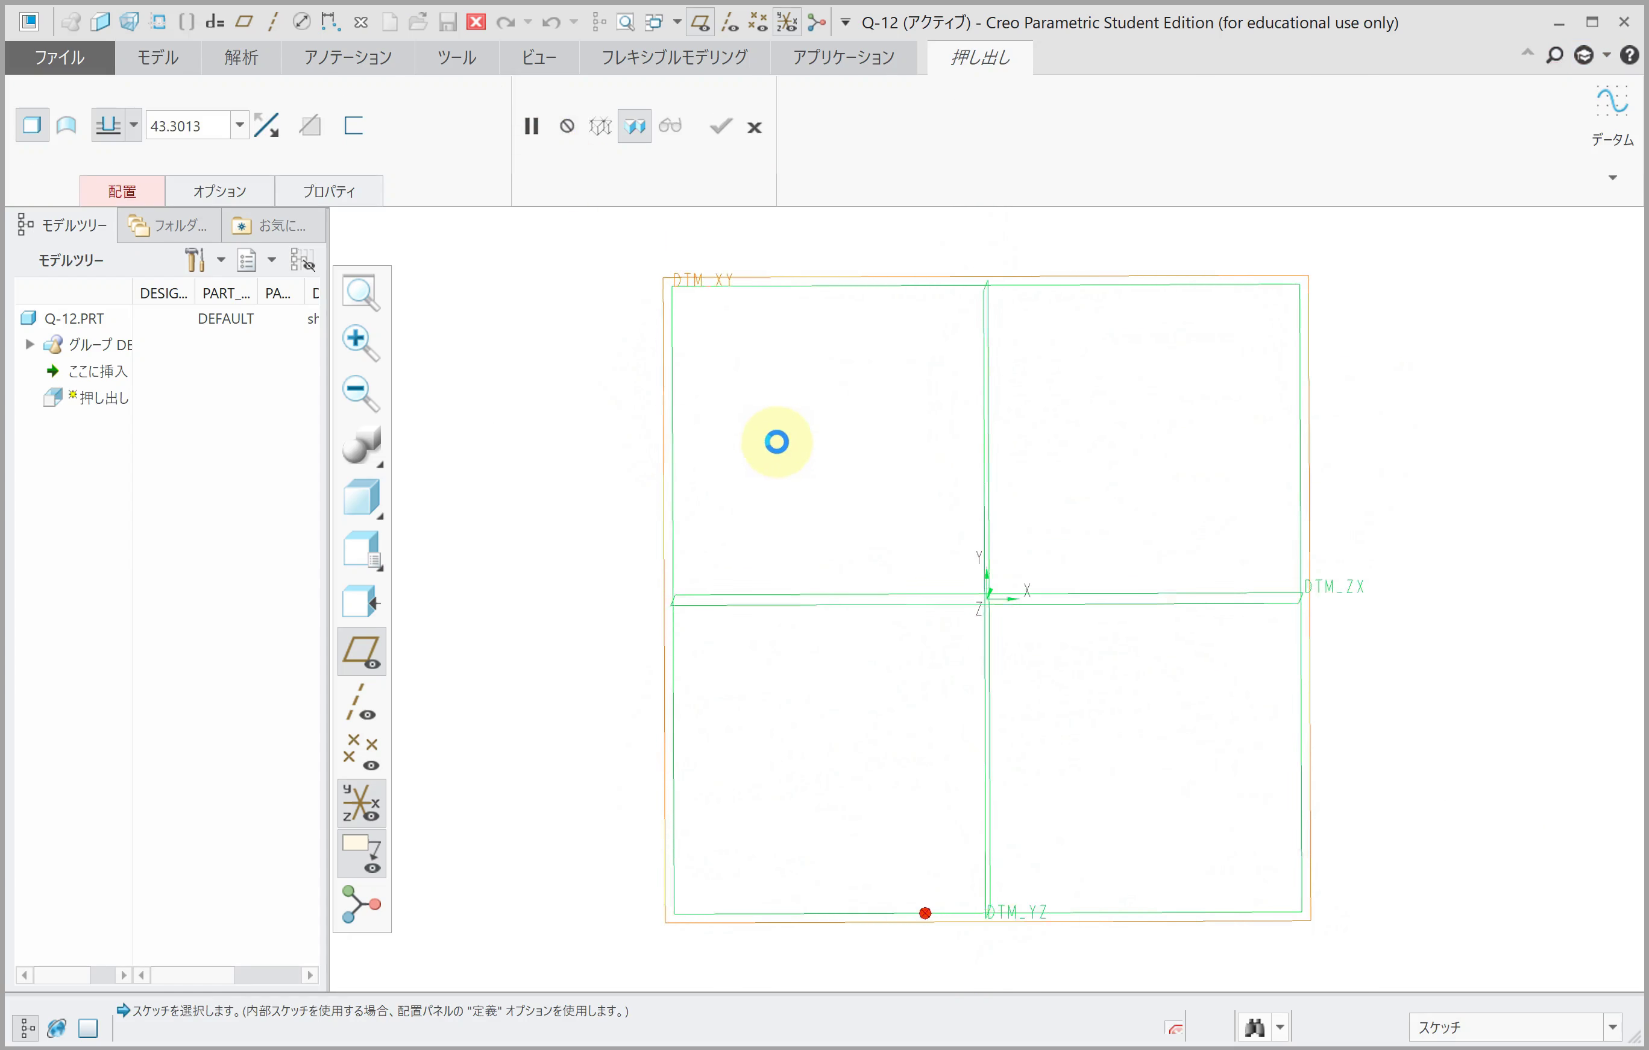
pyautogui.click(641, 147)
pyautogui.click(987, 599)
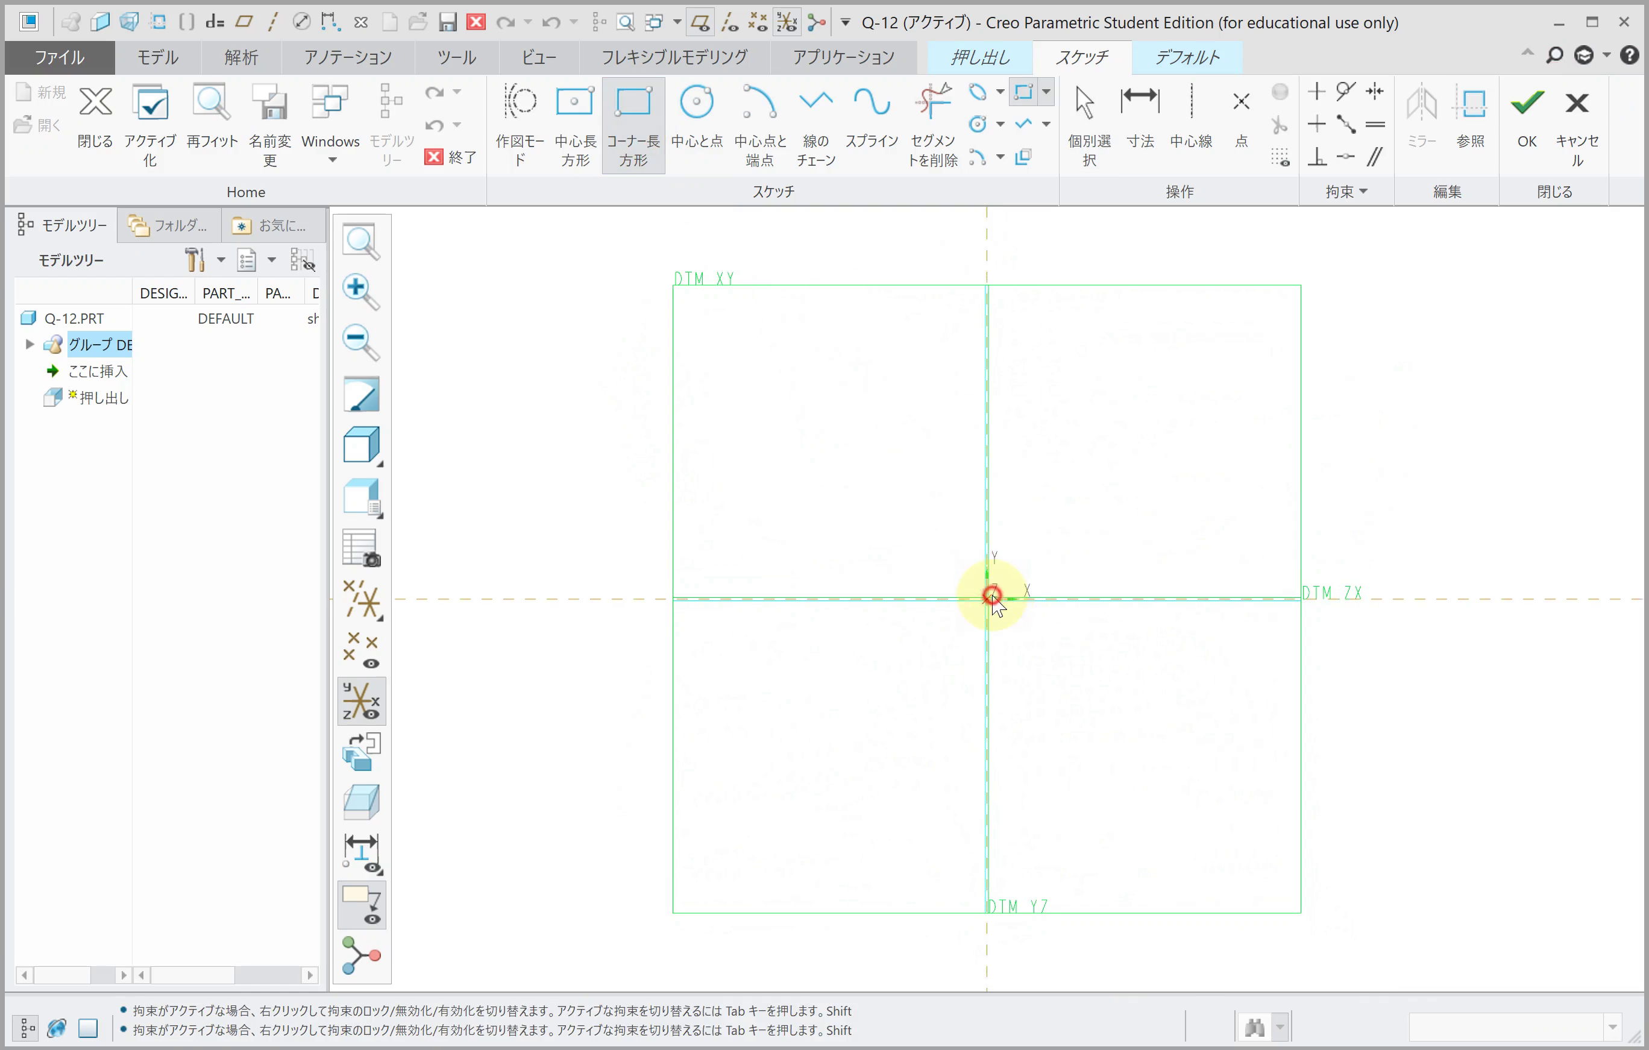
pyautogui.middleClick(1255, 423)
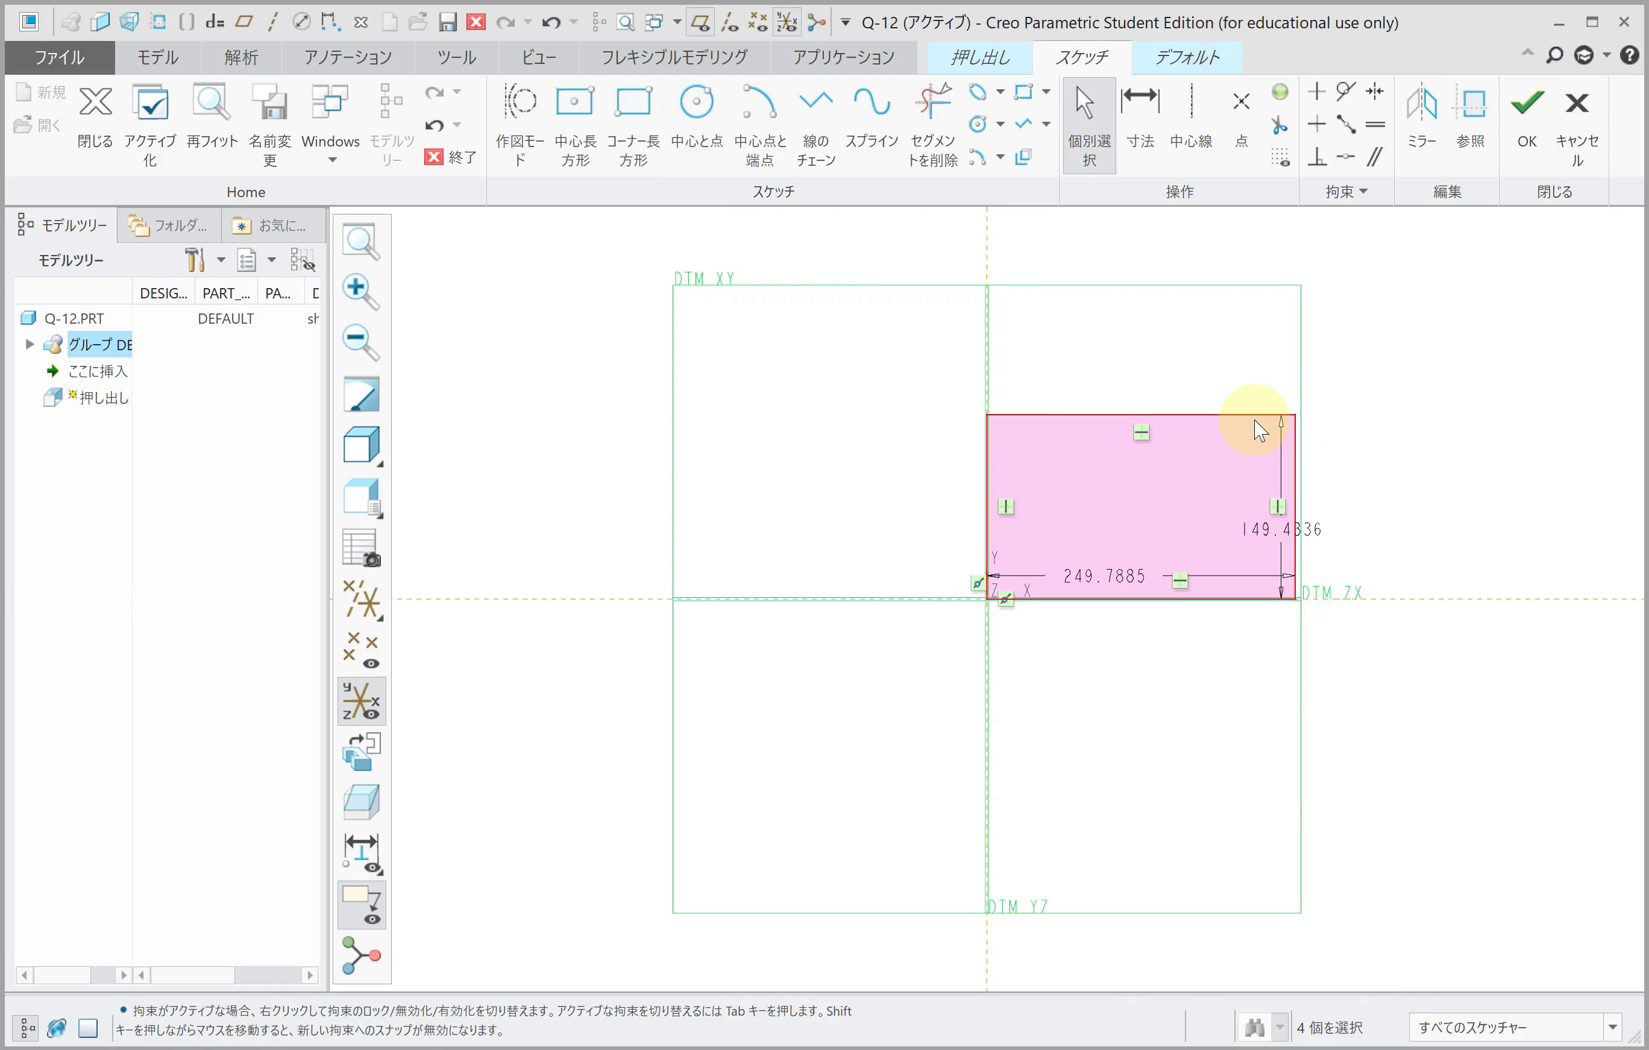
# Step: Size the rectangle 100 × 70 and extrude it 80 deep into a block
pyautogui.doubleClick(1104, 576)
pyautogui.write('100')
pyautogui.press('Return')
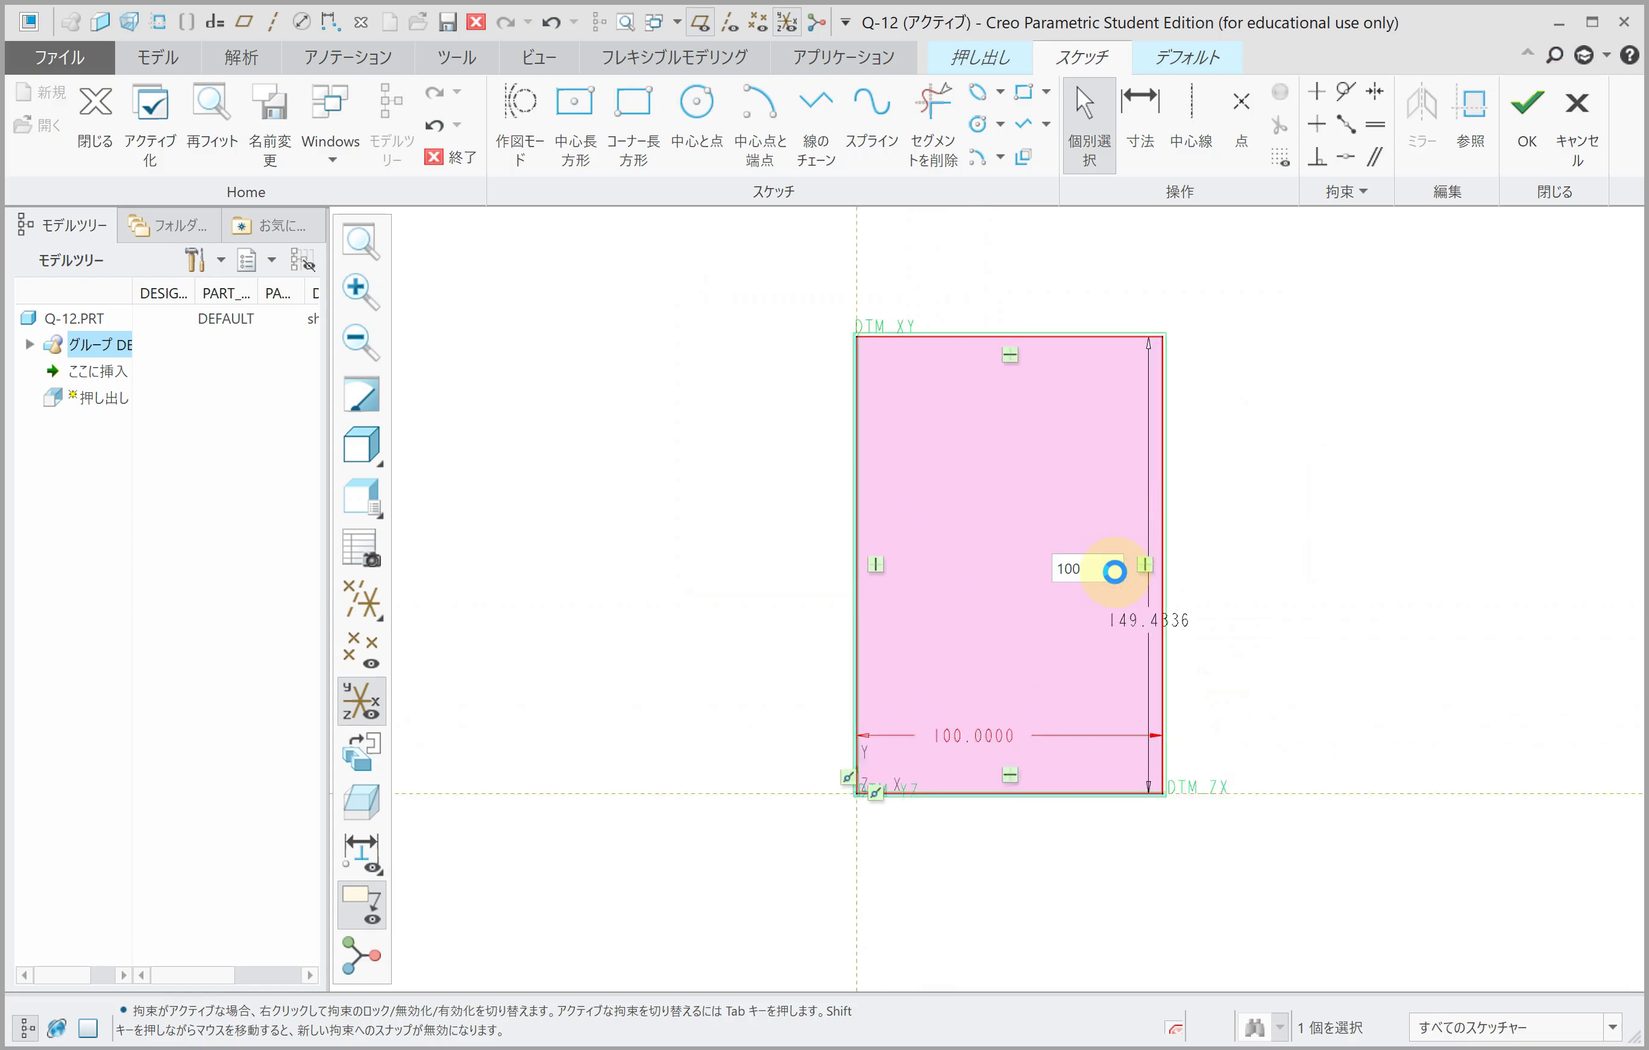
pyautogui.doubleClick(1193, 679)
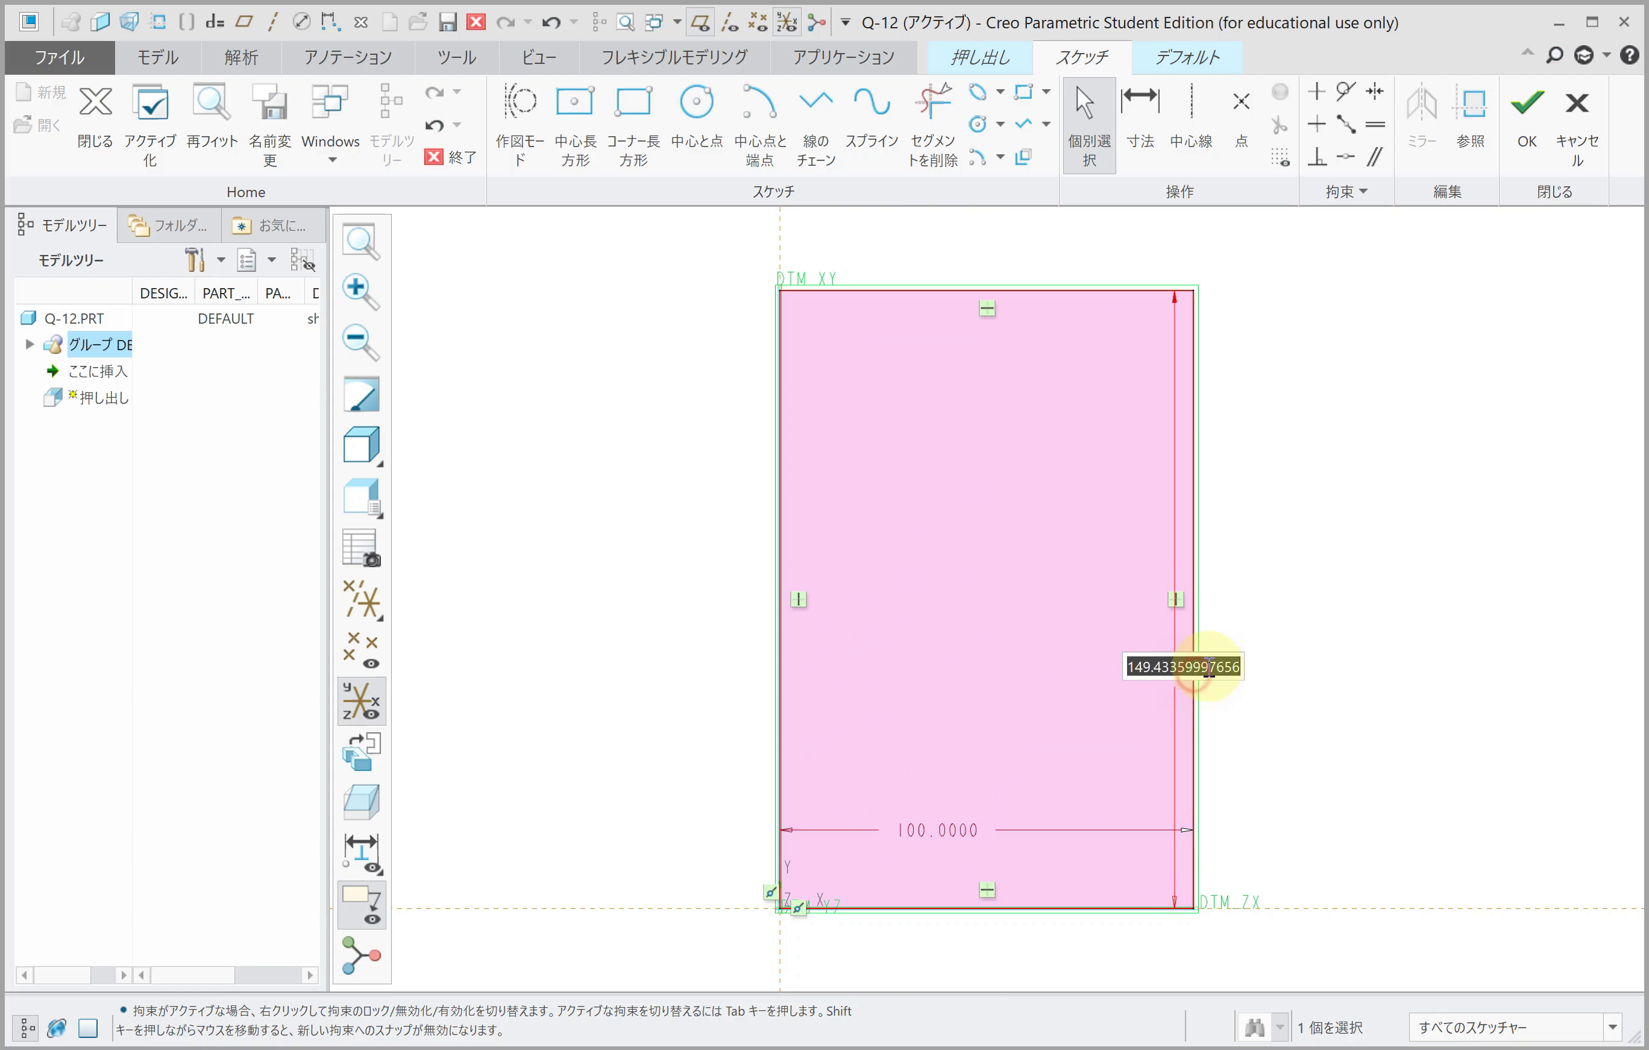
pyautogui.write('07')
pyautogui.press('Return')
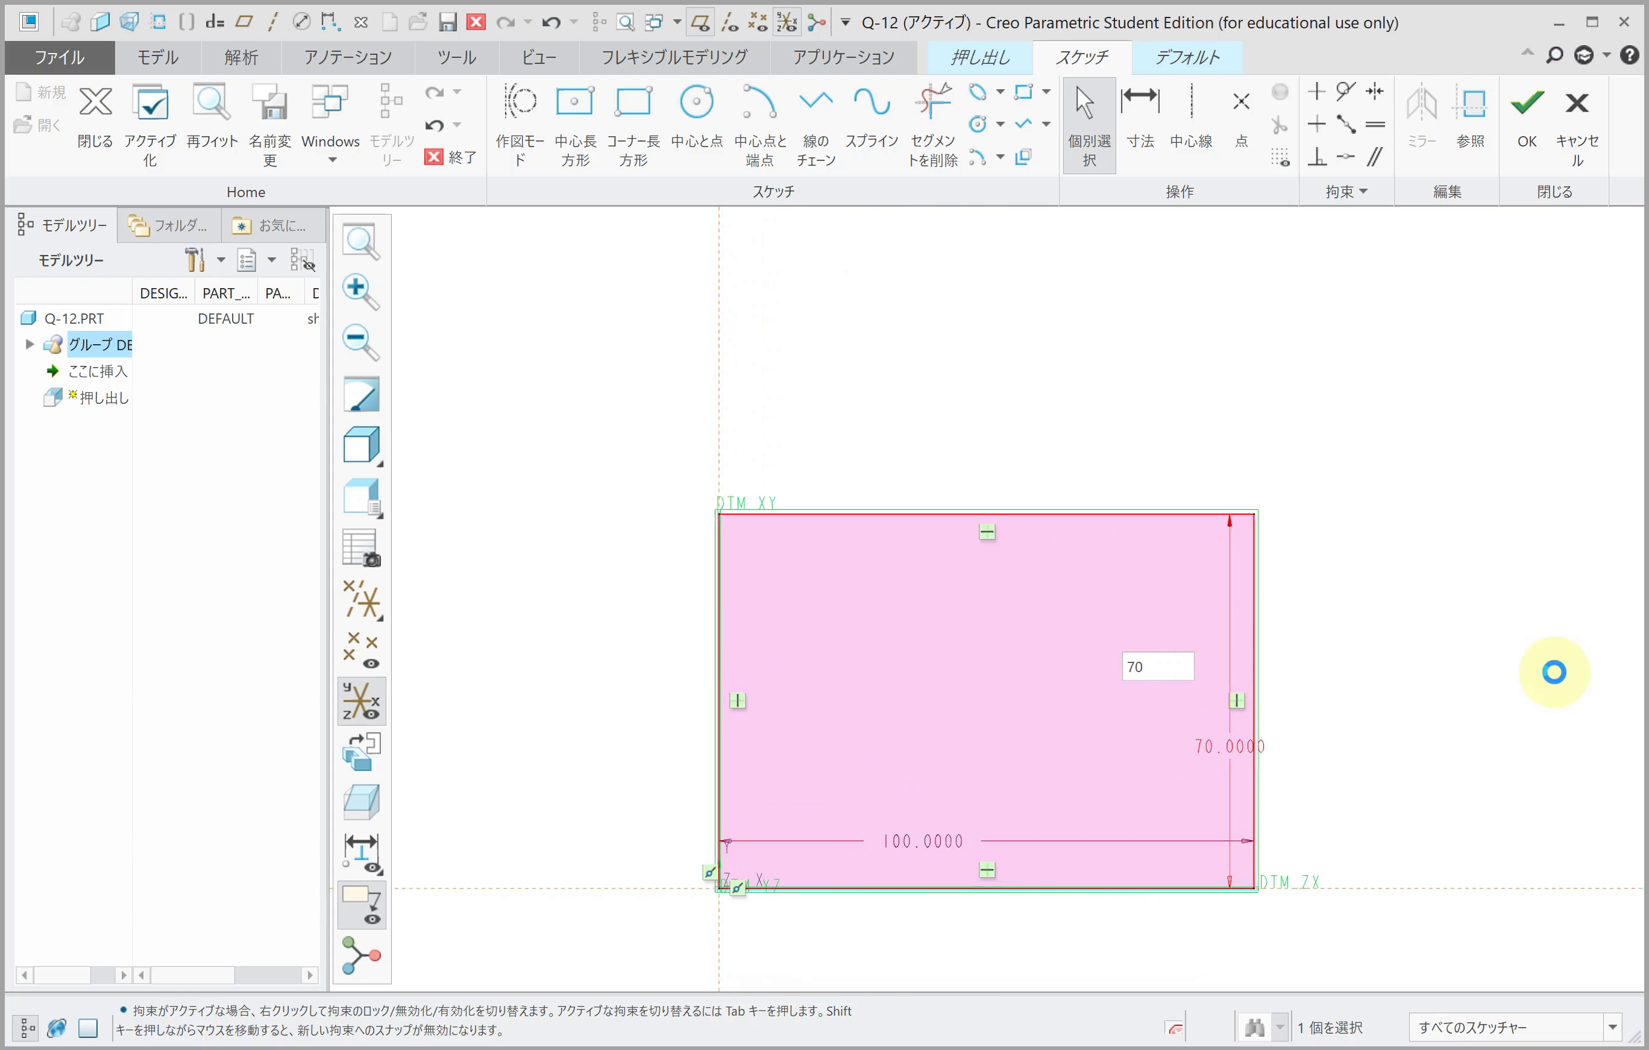
pyautogui.click(1522, 131)
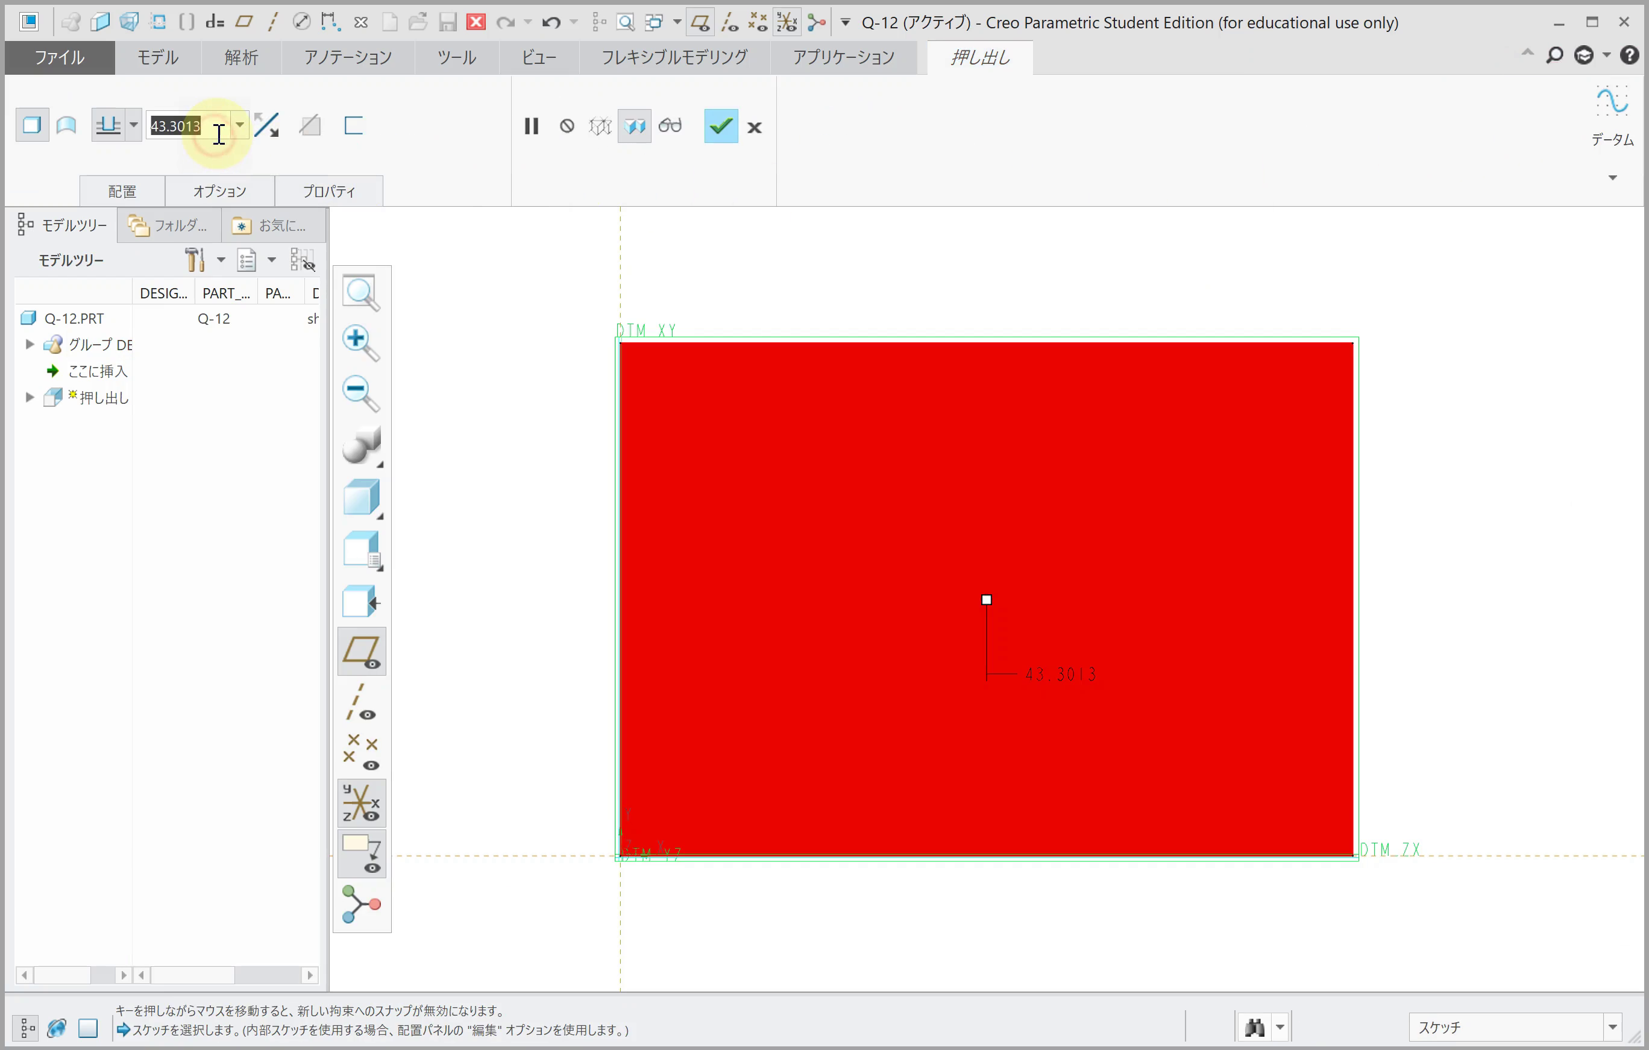
pyautogui.write('80')
pyautogui.press('Return')
pyautogui.middleClick(597, 377)
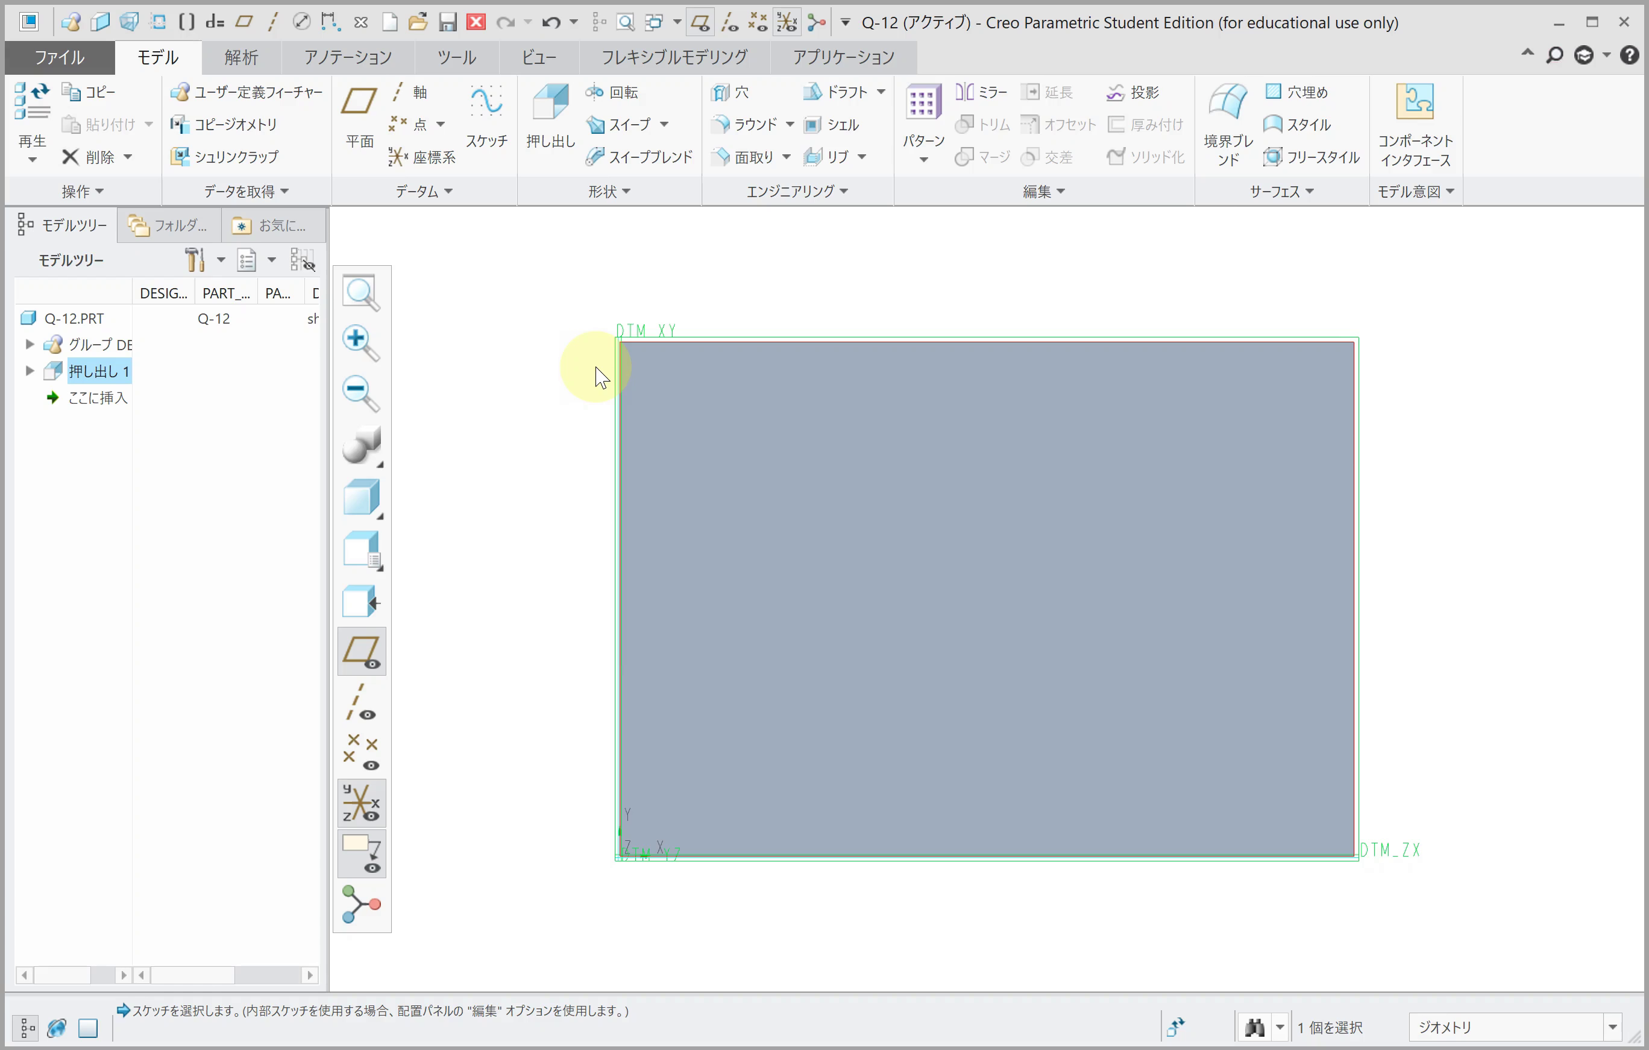
# Step: Sketch a diagonal line on the block's front face from the top edge to the left edge
pyautogui.click(547, 139)
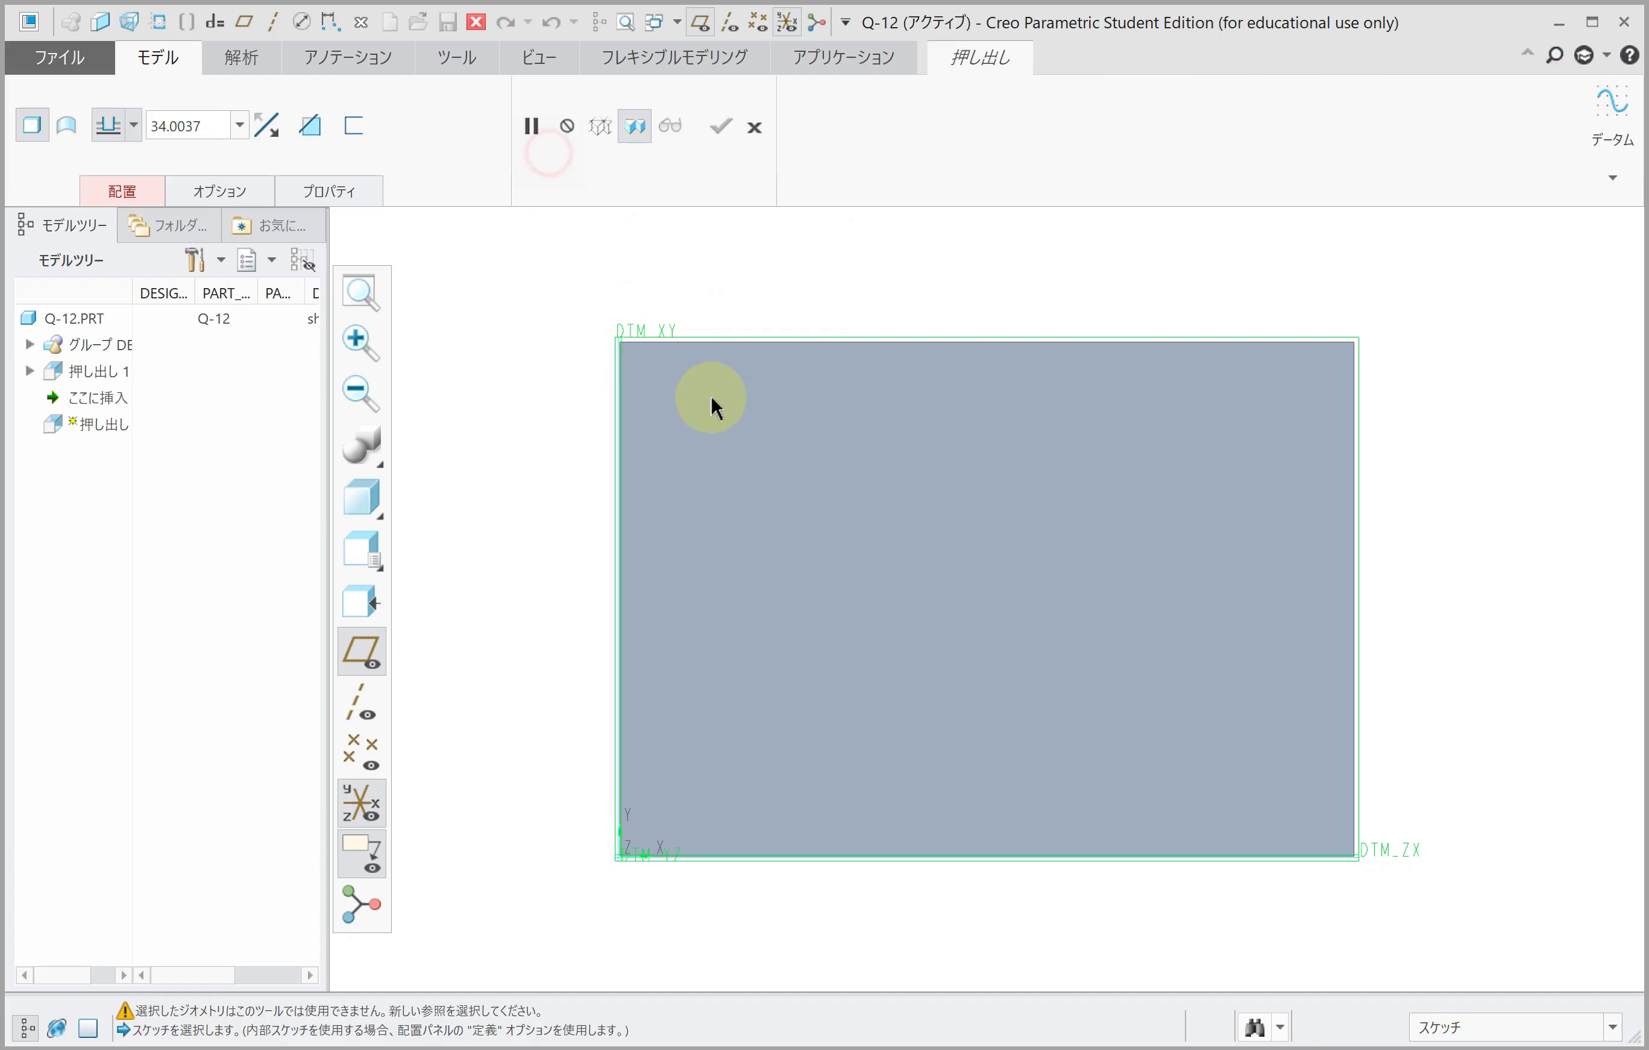
pyautogui.moveTo(711, 393)
pyautogui.mouseDown(button='middle')
pyautogui.moveTo(737, 284)
pyautogui.moveTo(766, 404)
pyautogui.moveTo(679, 388)
pyautogui.mouseUp(button='middle')
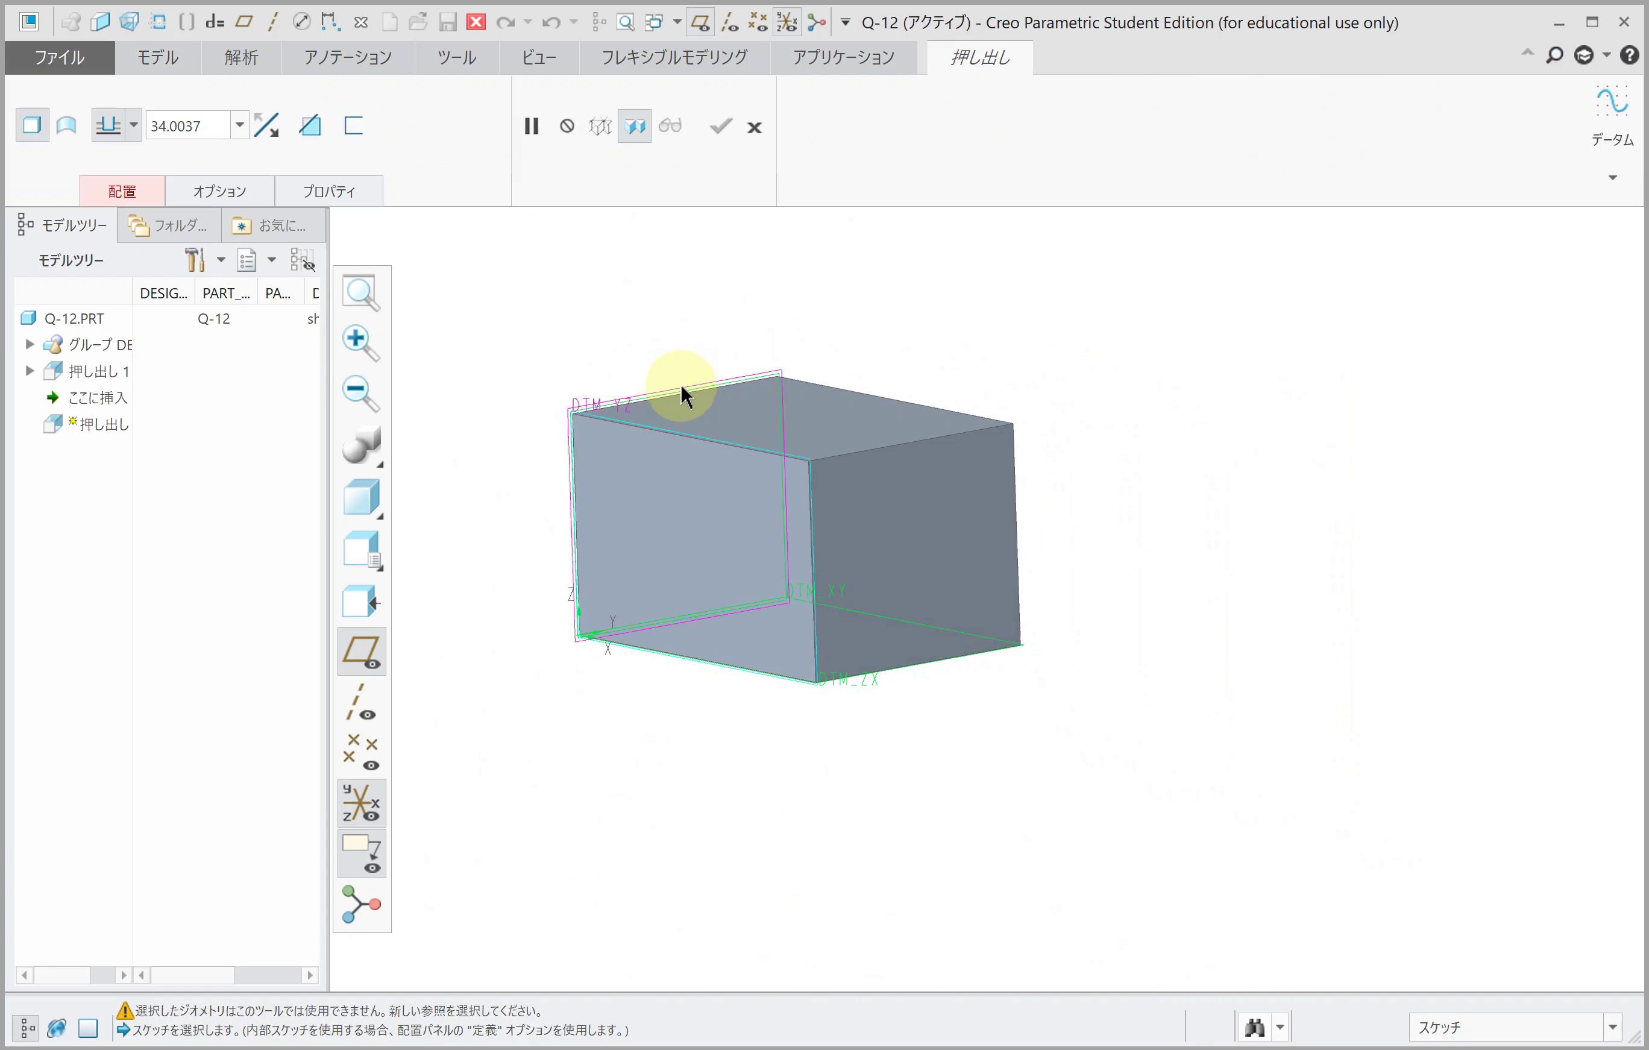
pyautogui.hotkey('ctrl', 'd')
pyautogui.scroll(-3, 674, 385)
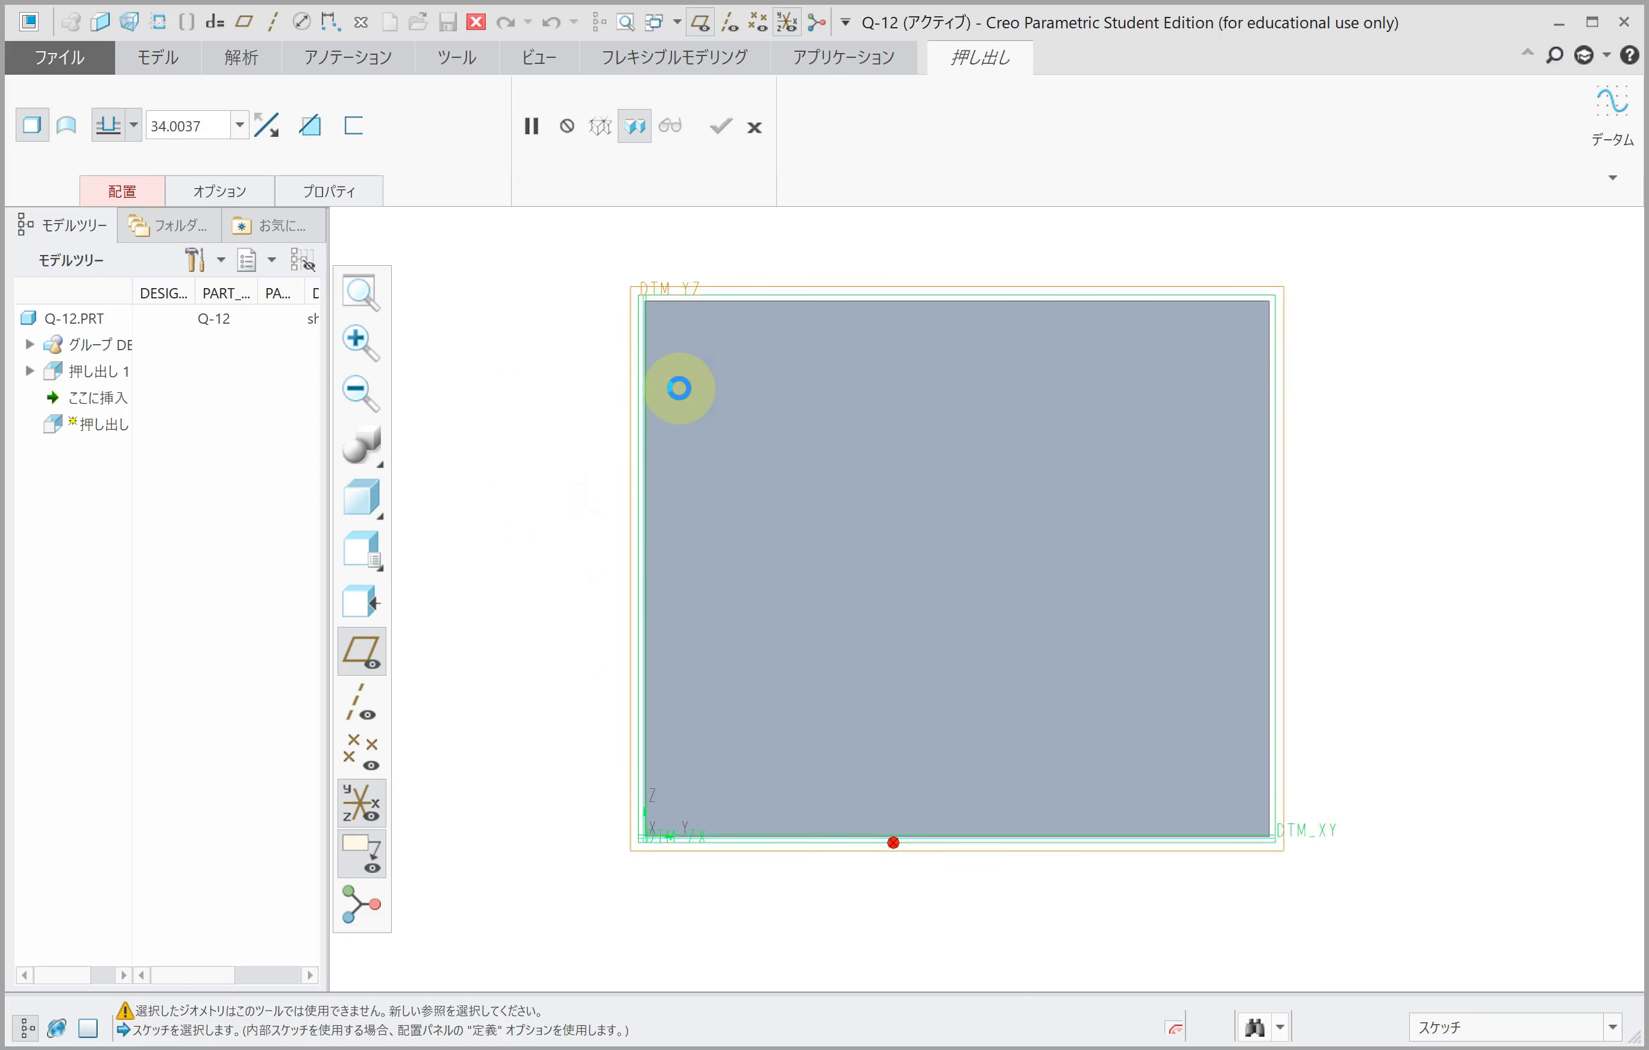
pyautogui.scroll(-1, 674, 385)
pyautogui.click(700, 300)
pyautogui.click(815, 118)
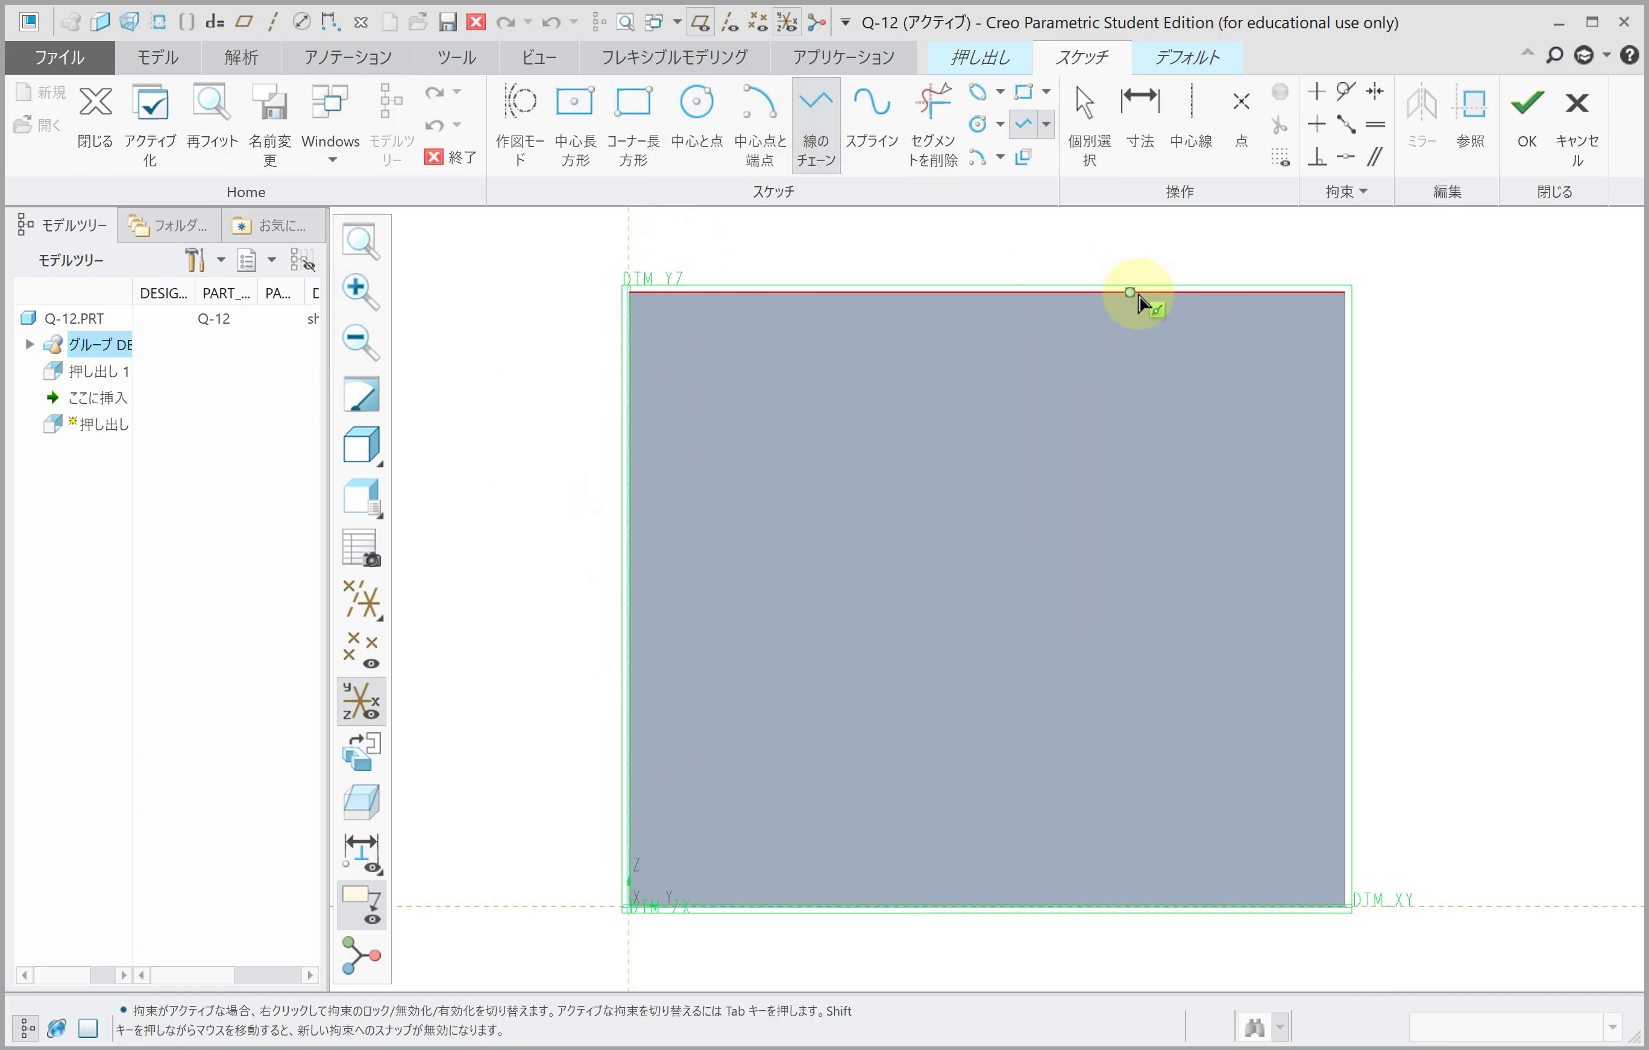
pyautogui.click(1155, 294)
pyautogui.click(630, 697)
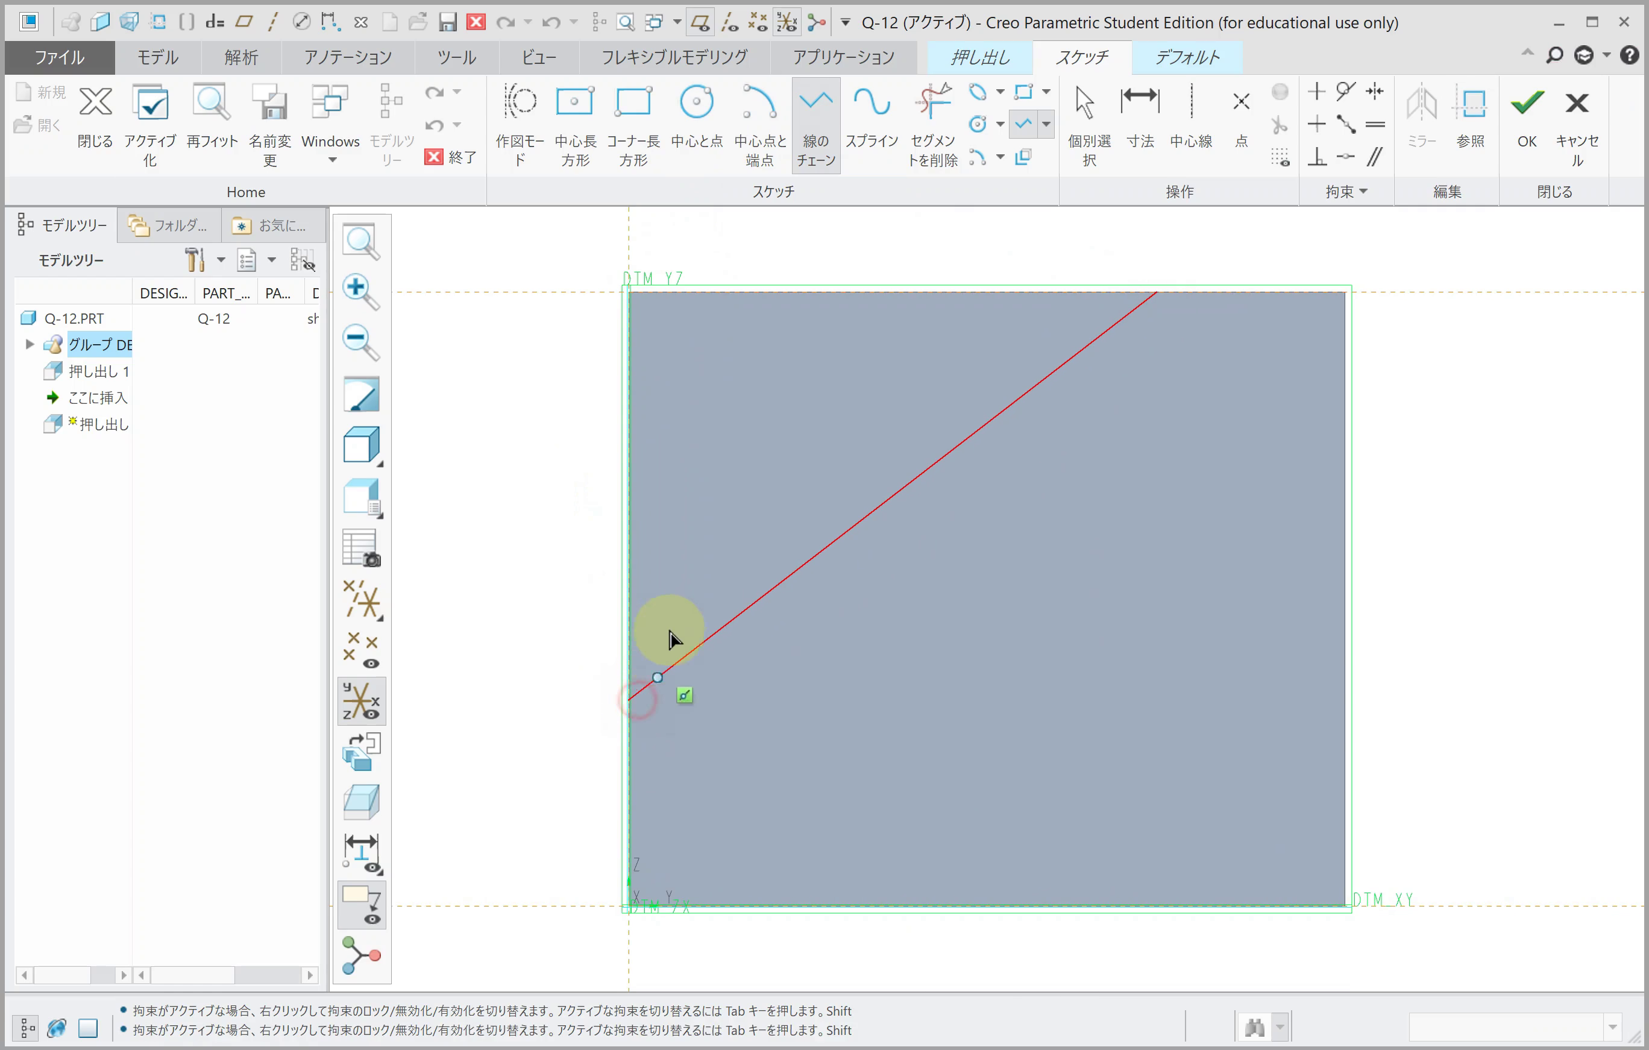
pyautogui.middleClick(703, 564)
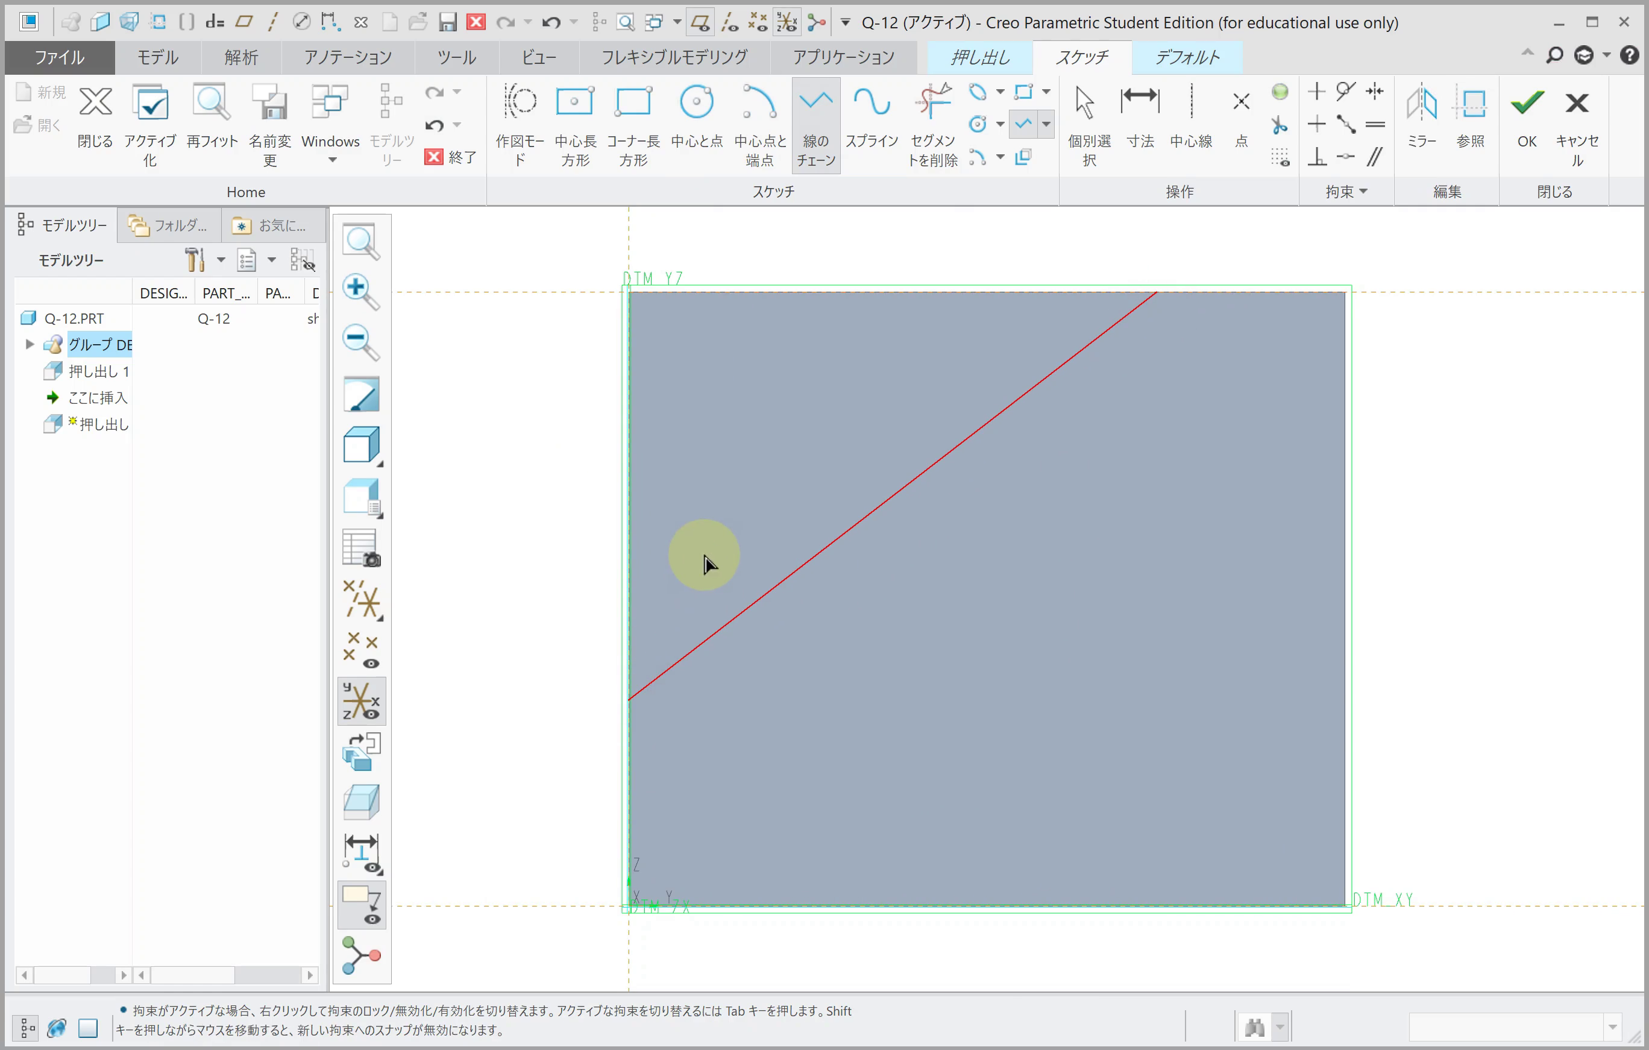
# Step: Dimension the line's left end 15 above the bottom and its top end 51 from the left
pyautogui.click(1137, 129)
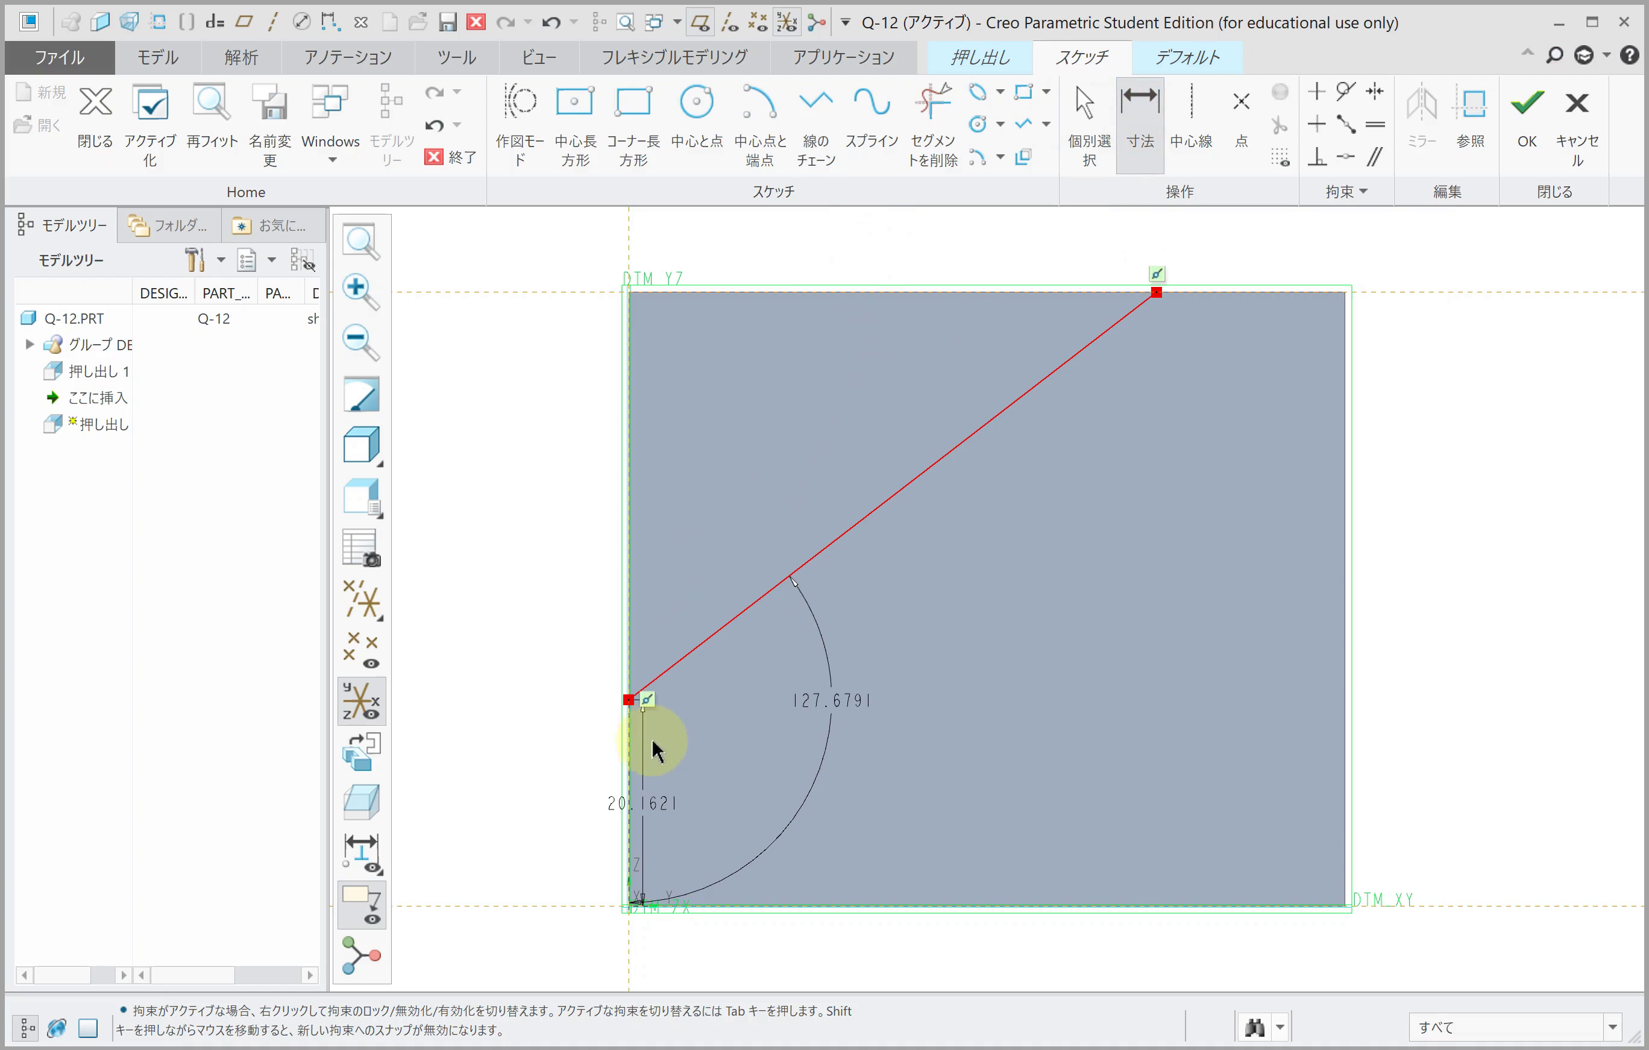
pyautogui.write('15')
pyautogui.press('Return')
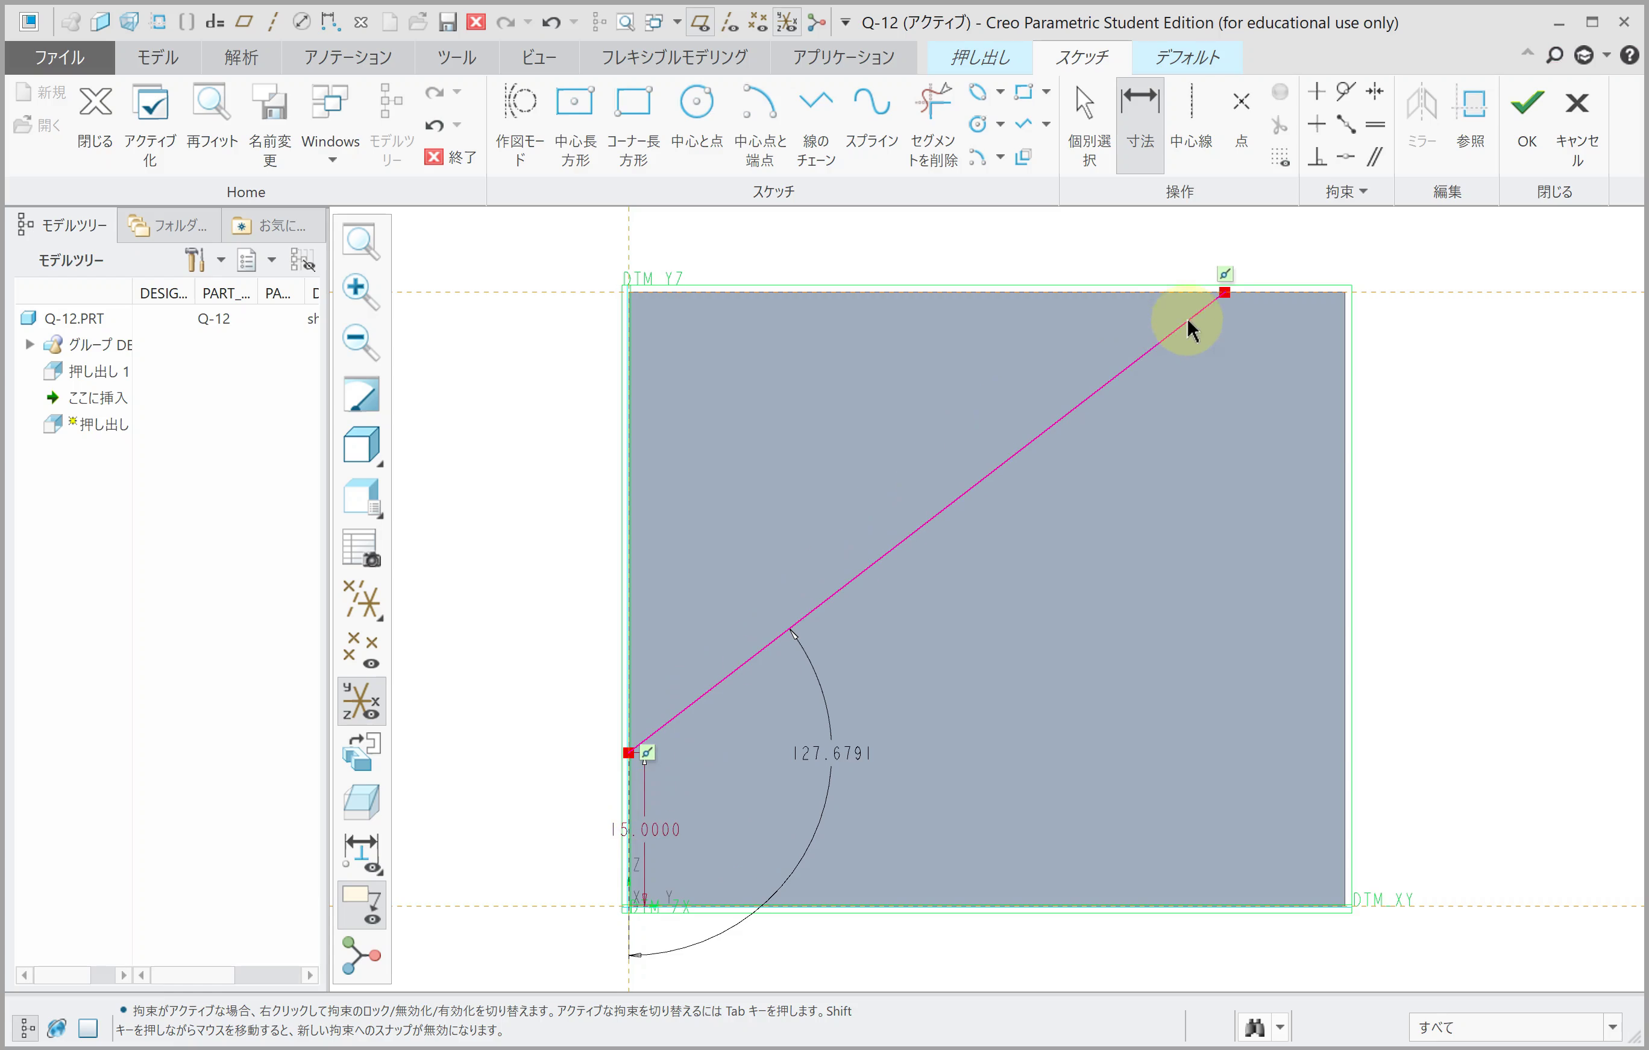
pyautogui.click(1224, 292)
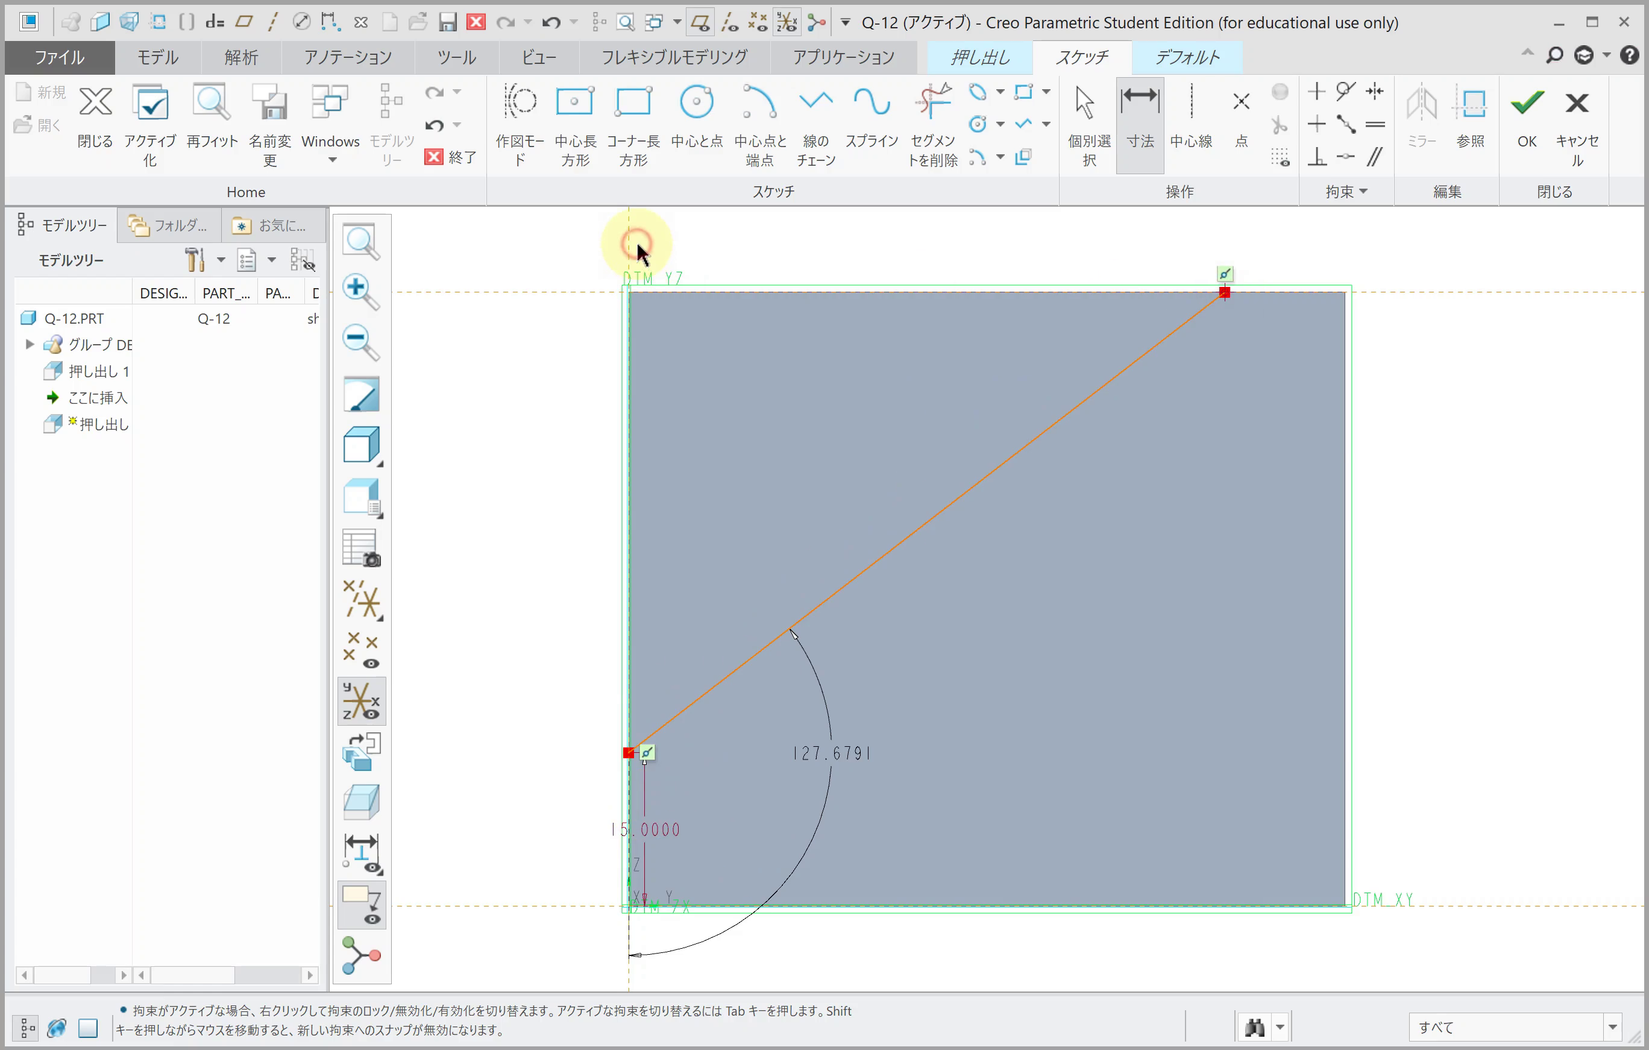
pyautogui.middleClick(839, 259)
pyautogui.write('51')
pyautogui.press('Return')
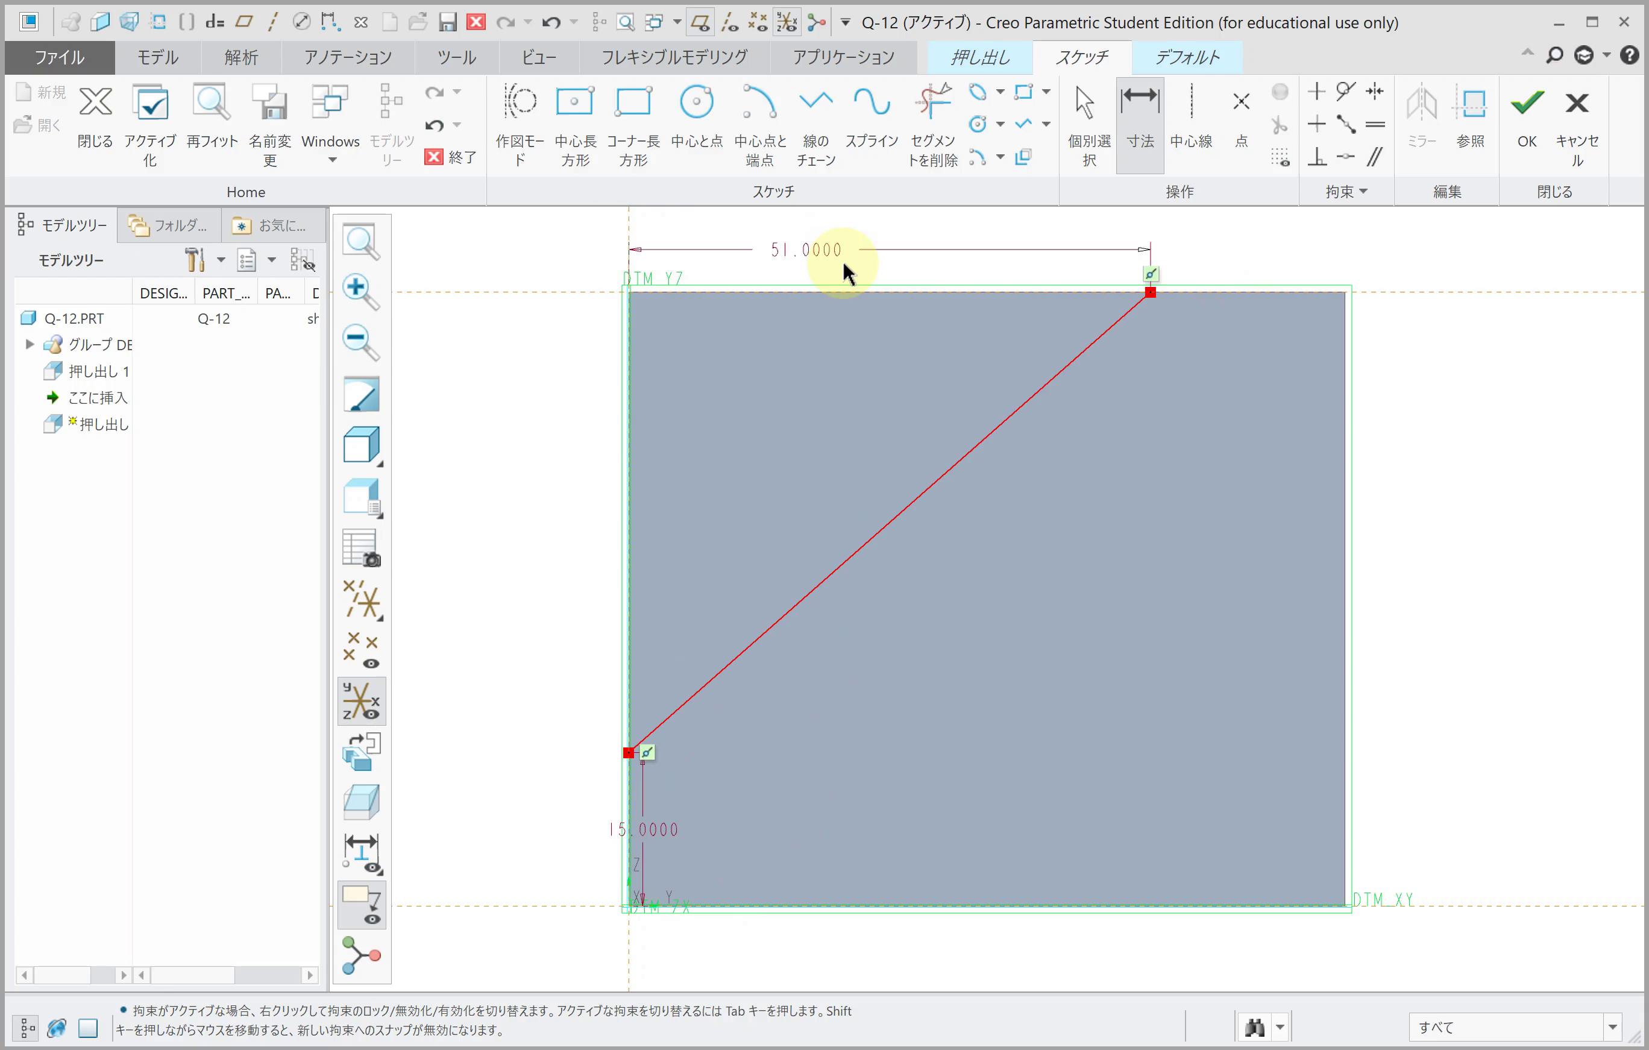
# Step: Extrude Through All with flipped side and direction, removing material to slice off the top corner
pyautogui.click(1527, 111)
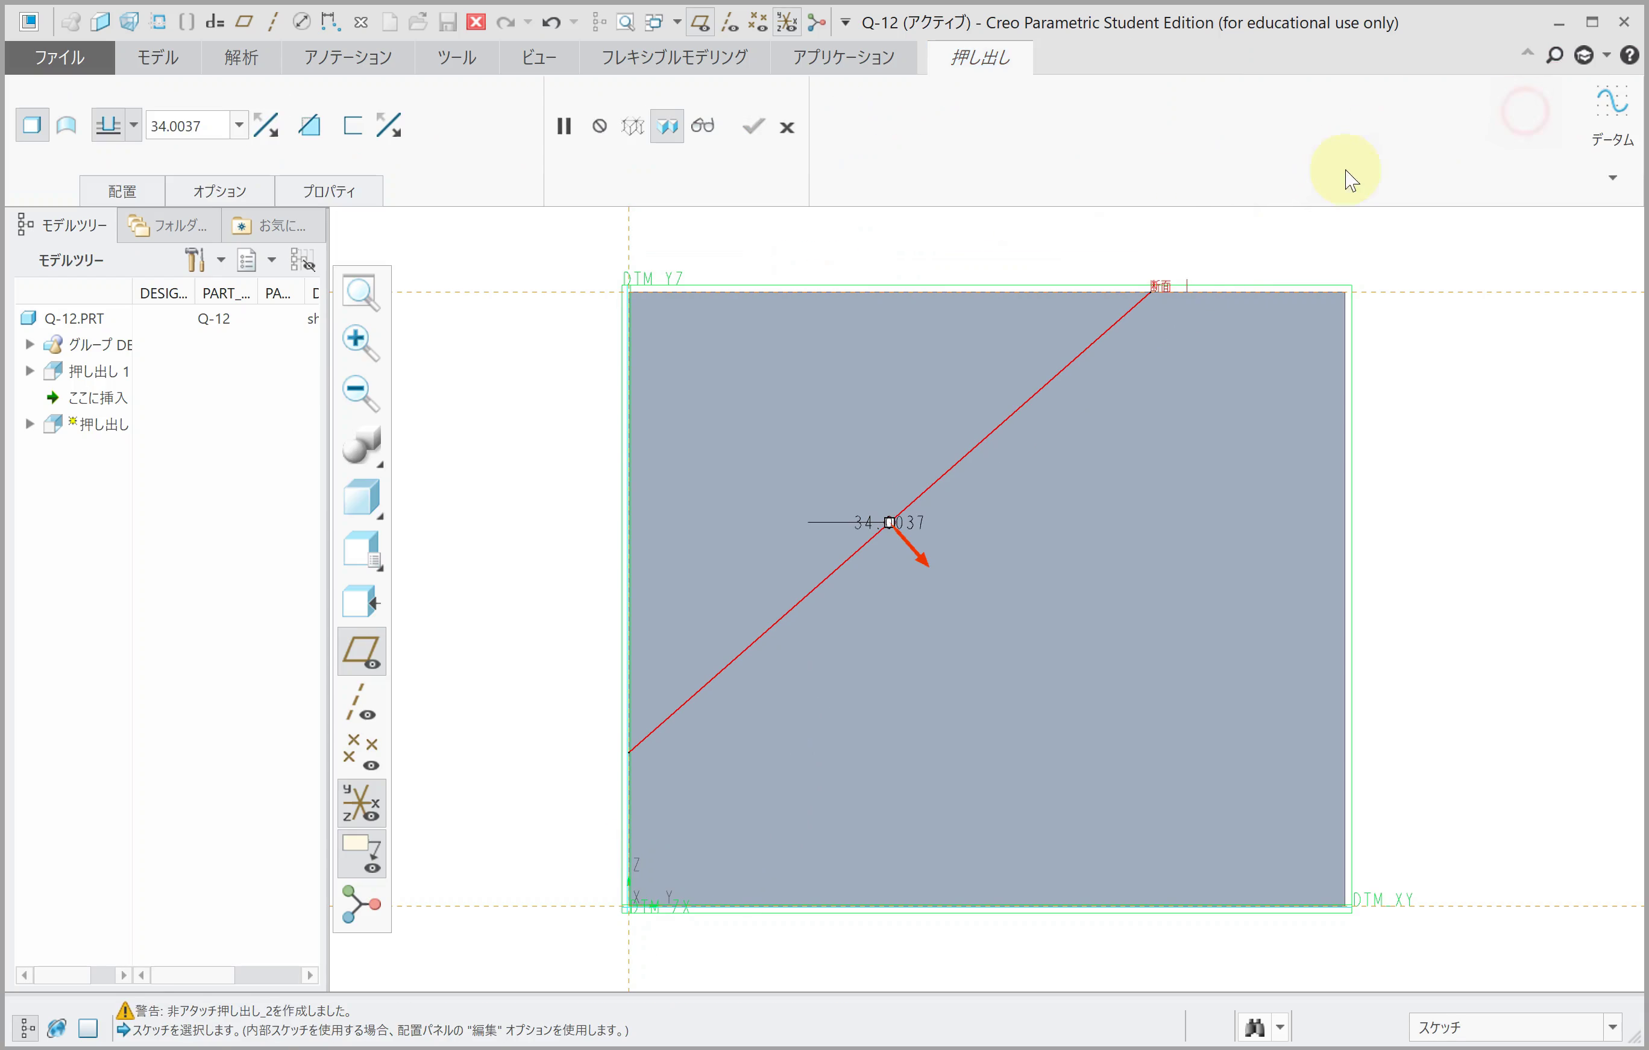
pyautogui.click(114, 127)
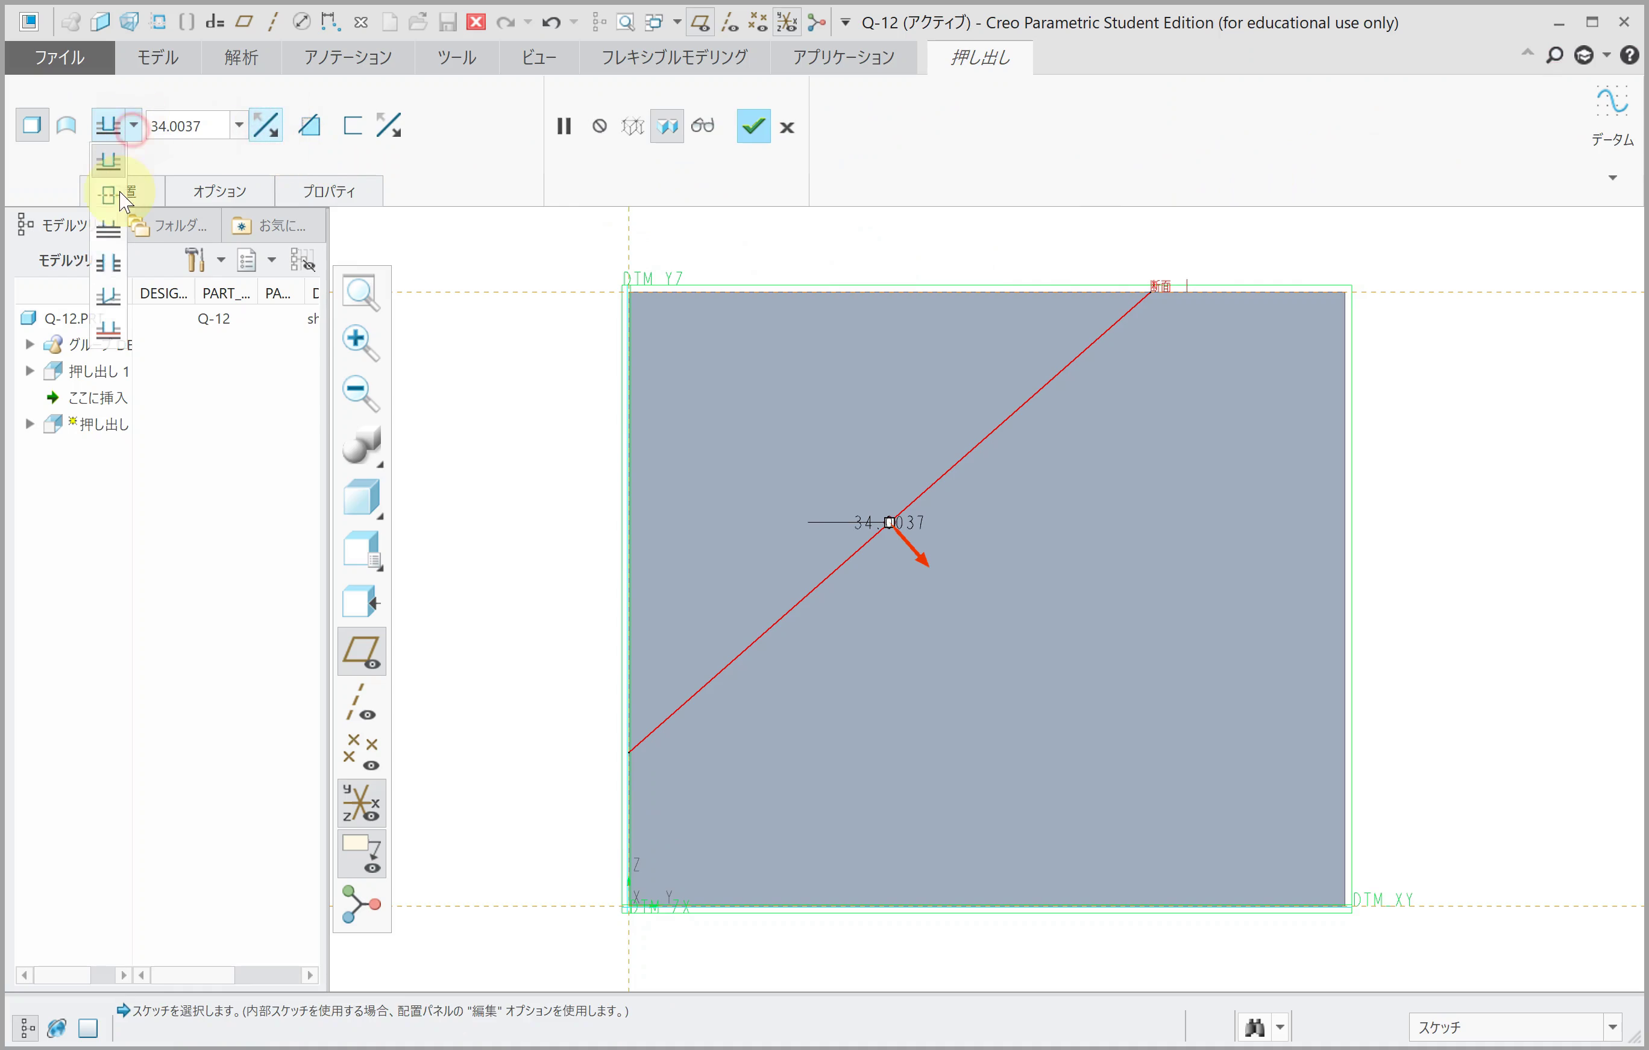
pyautogui.click(111, 257)
pyautogui.click(388, 125)
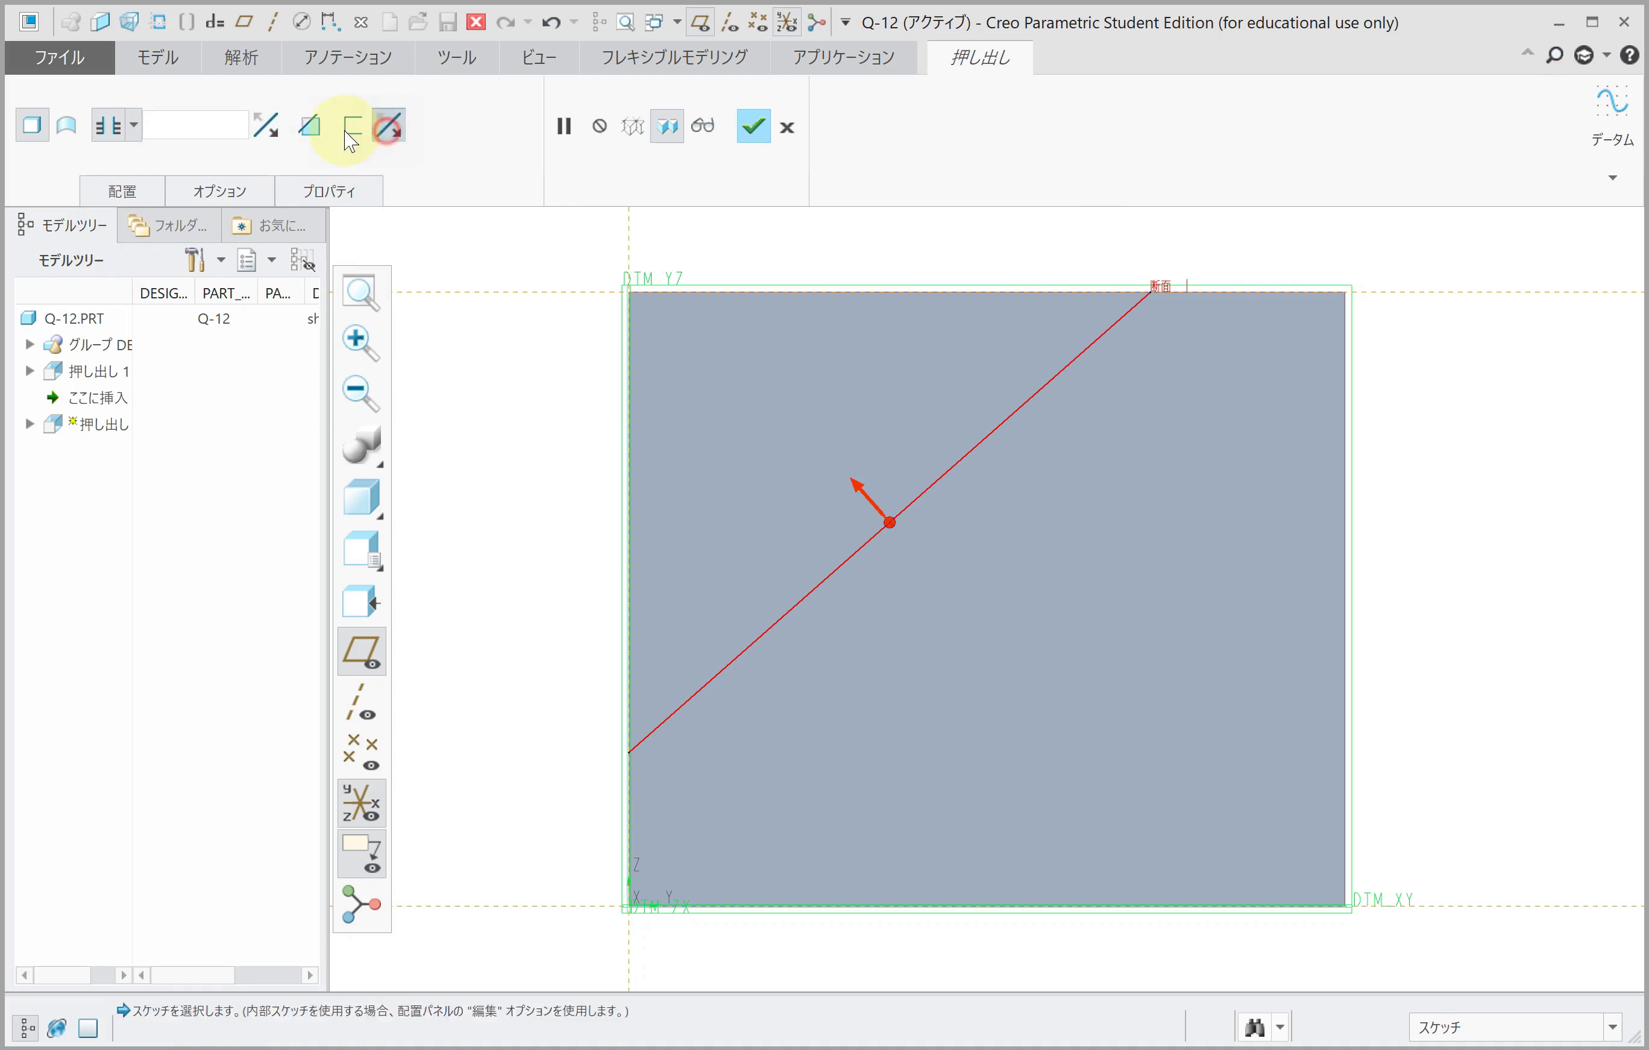
pyautogui.scroll(-2, 734, 396)
pyautogui.hotkey('ctrl', 'd')
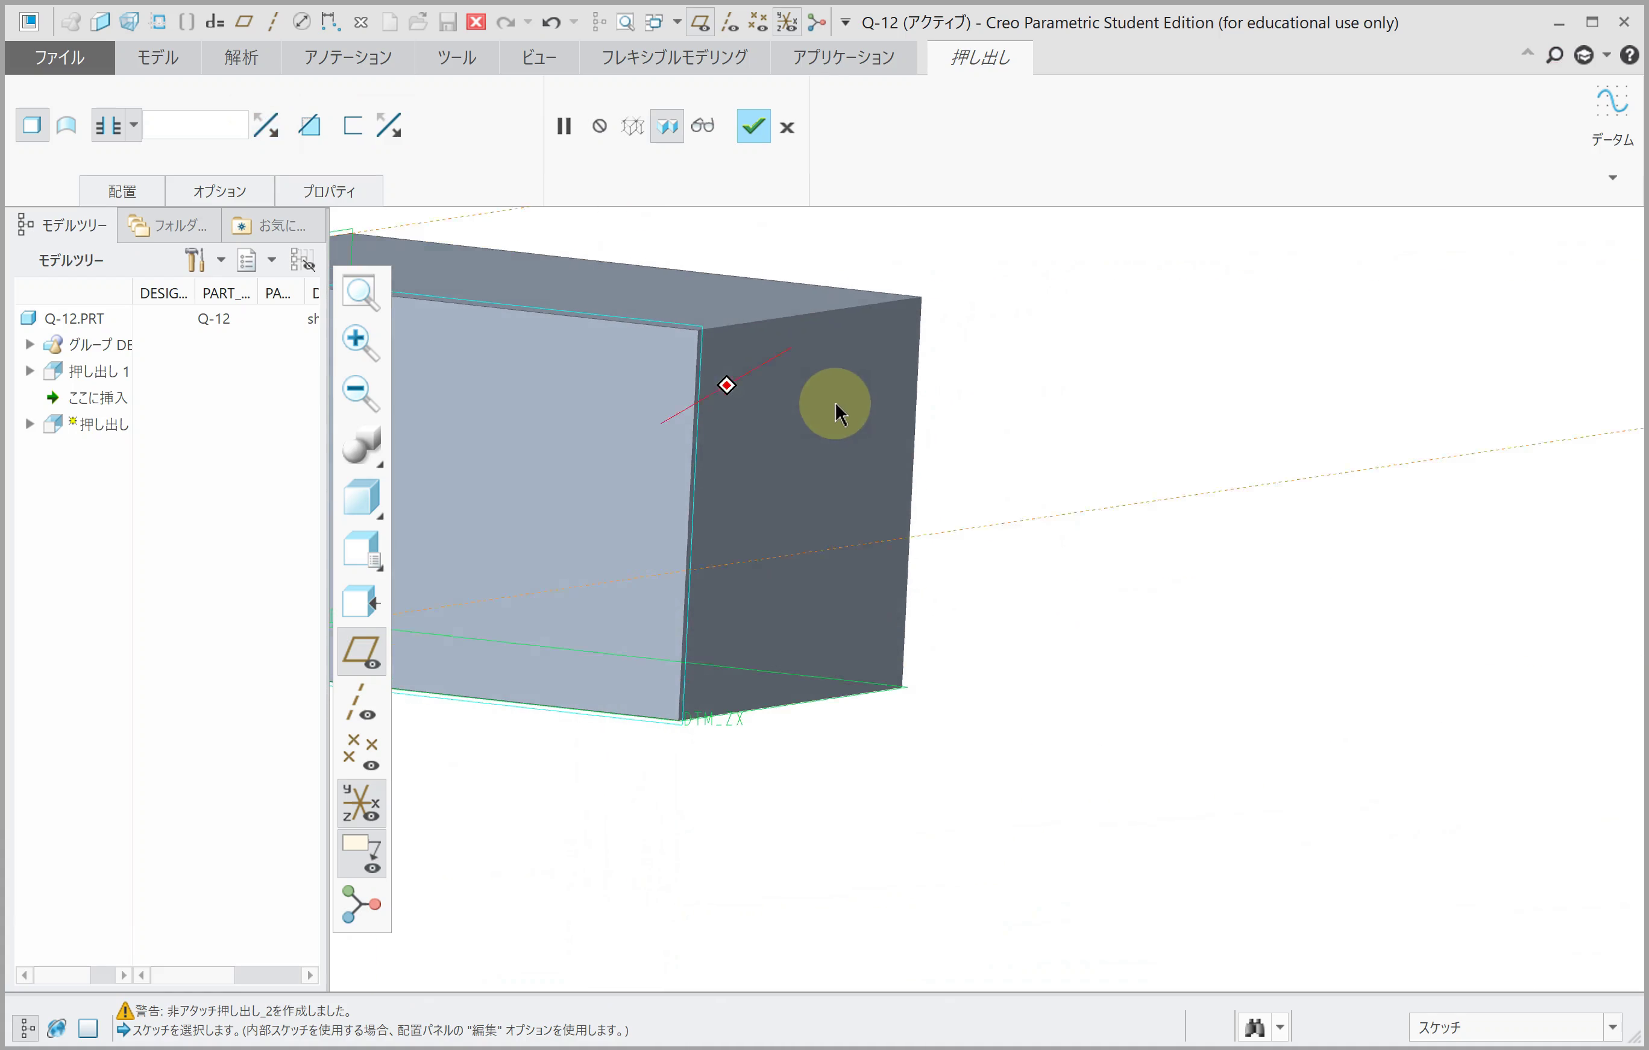
pyautogui.click(265, 125)
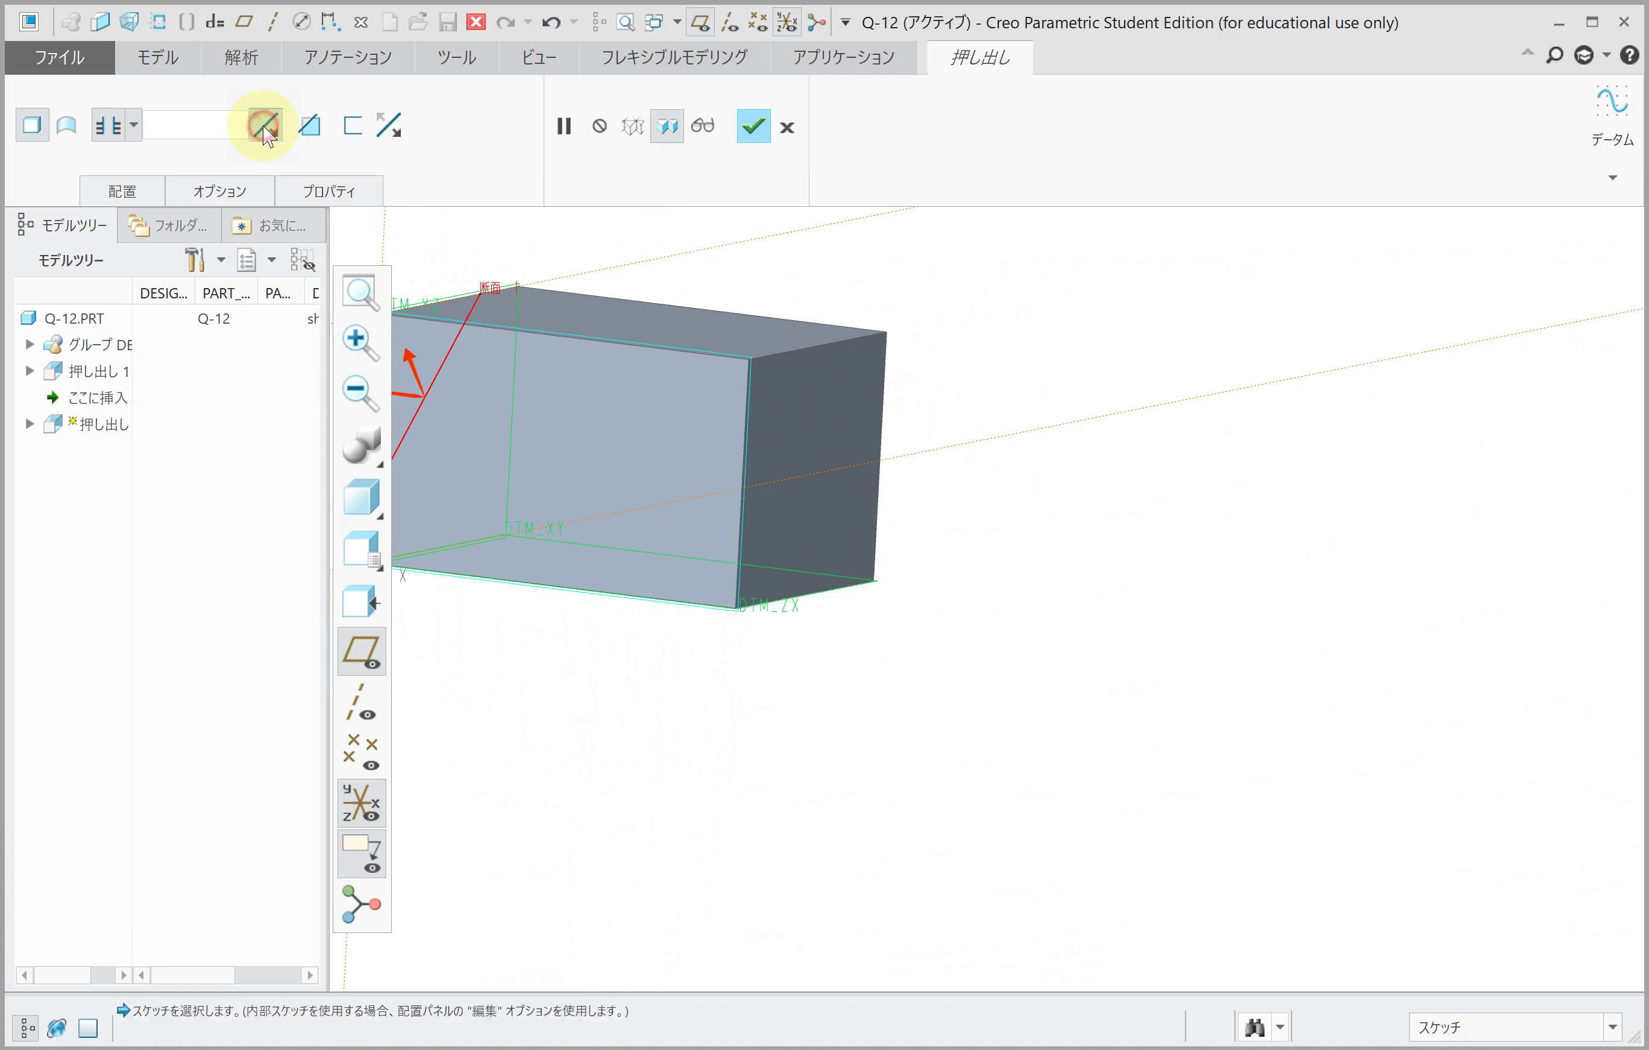
pyautogui.scroll(-2, 715, 385)
pyautogui.moveTo(534, 319)
pyautogui.mouseDown(button='middle')
pyautogui.moveTo(454, 358)
pyautogui.moveTo(502, 350)
pyautogui.mouseUp(button='middle')
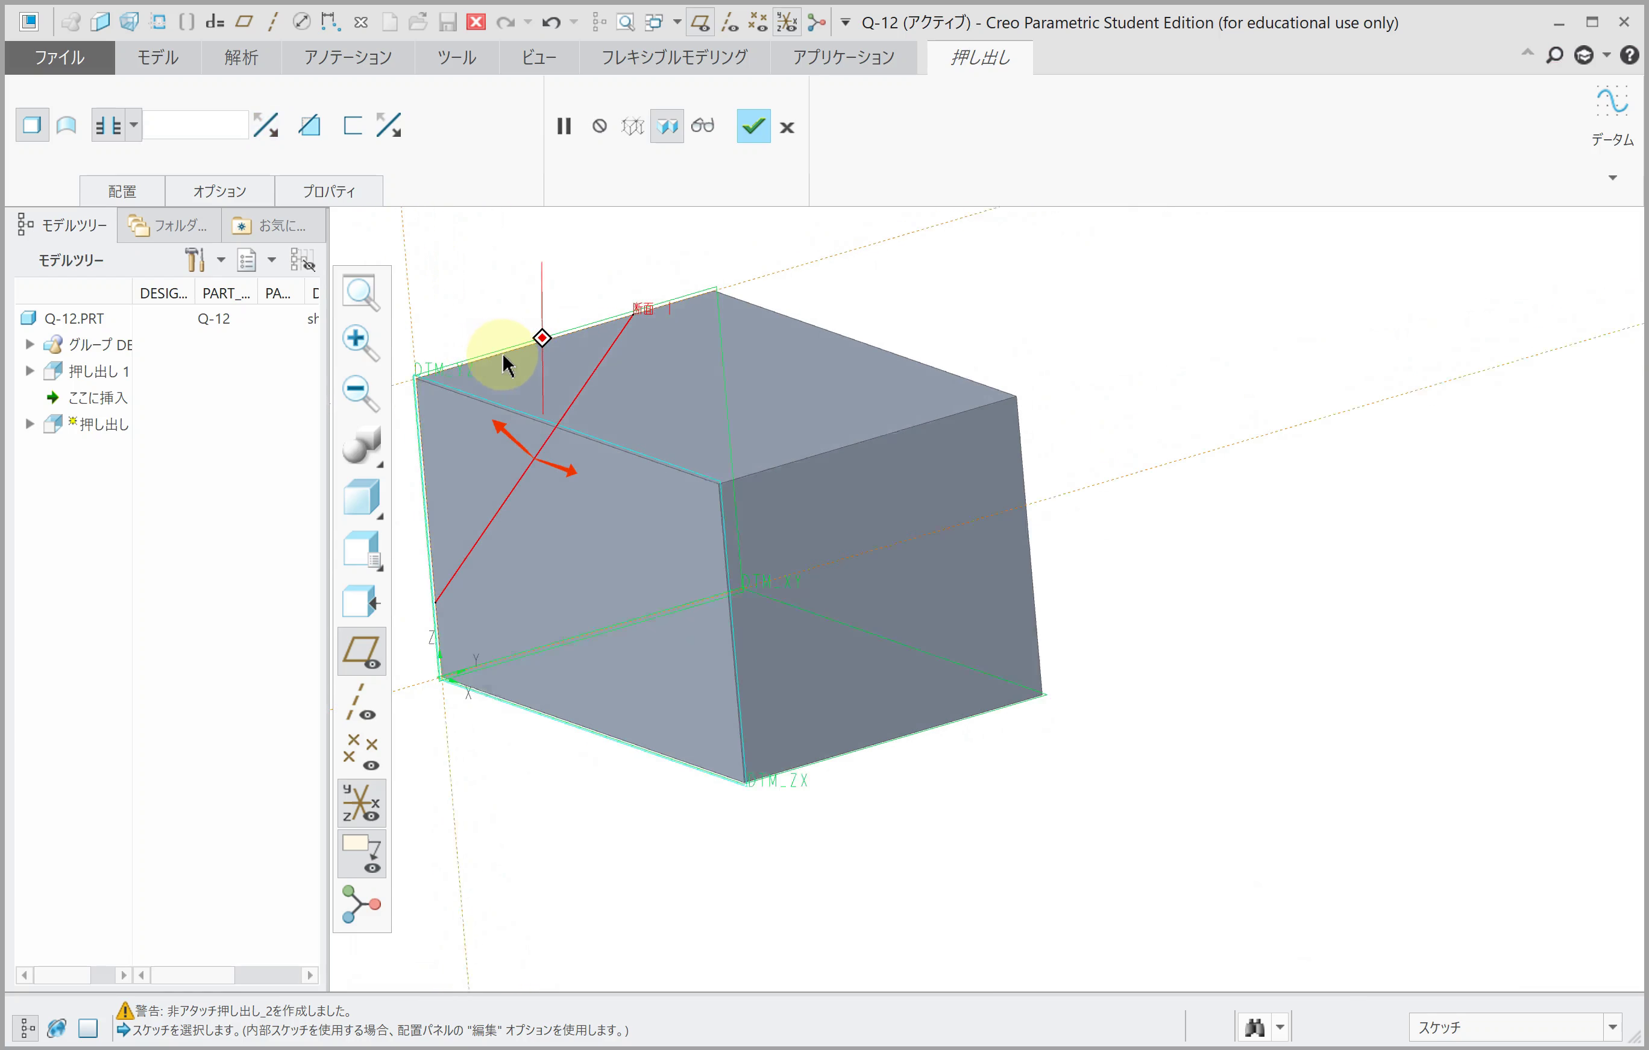
pyautogui.click(309, 126)
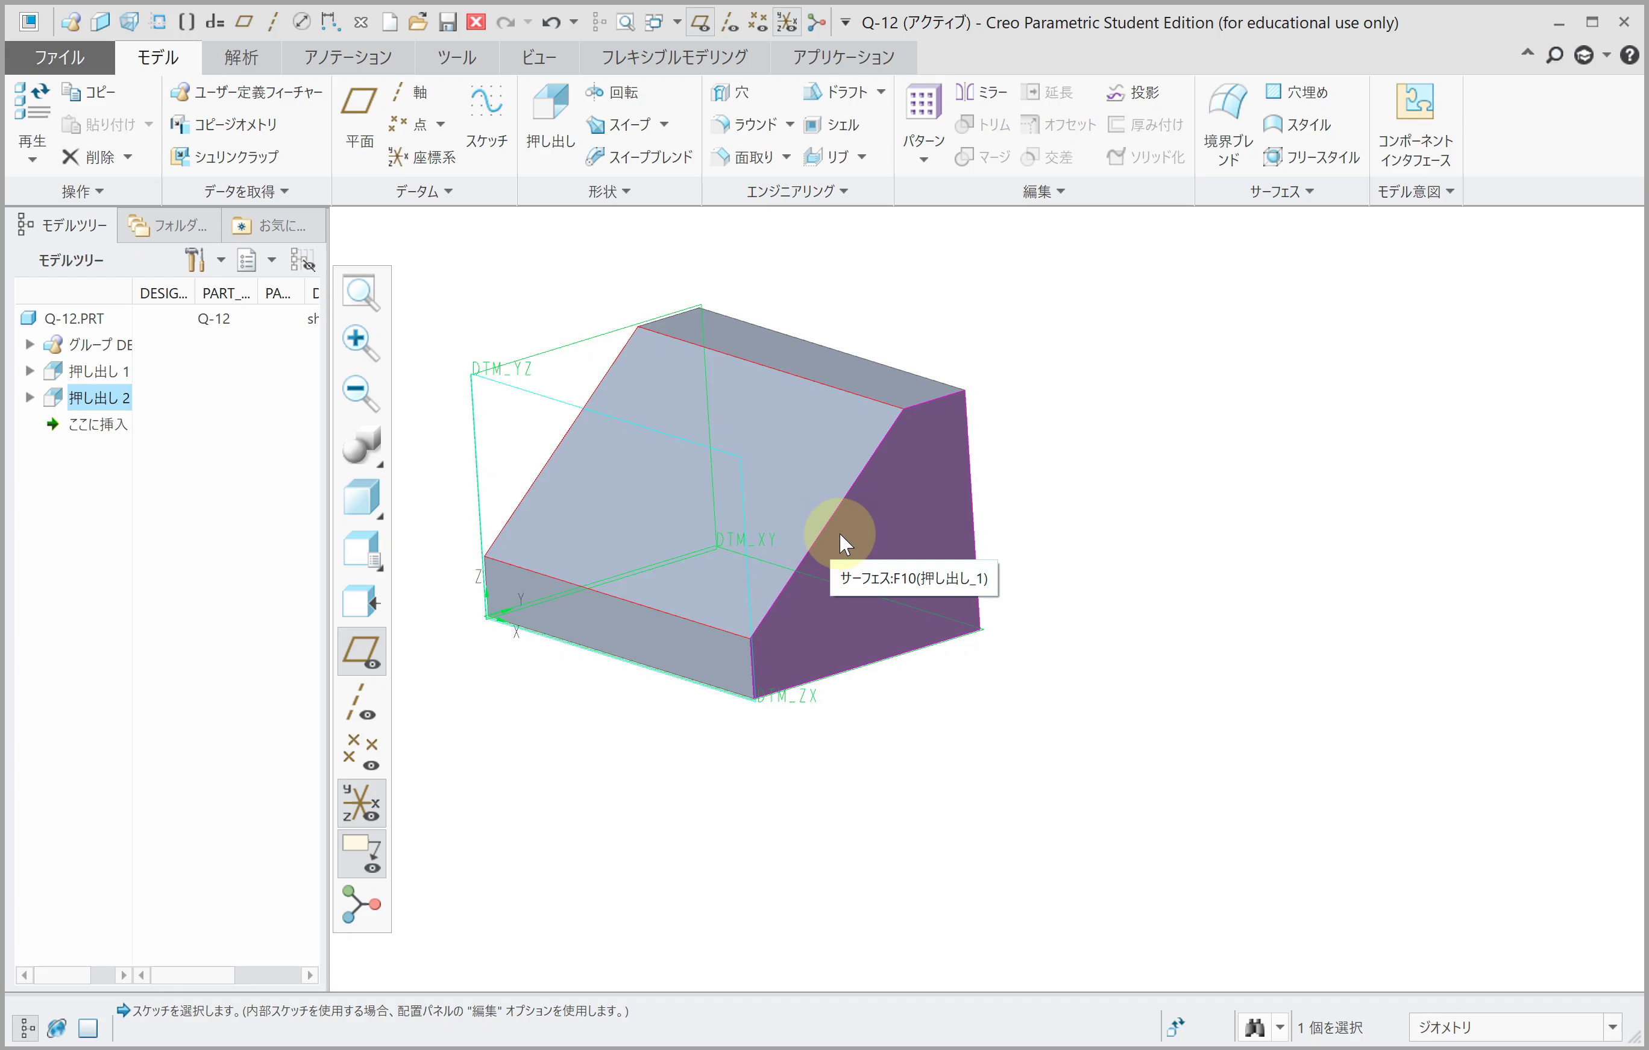
pyautogui.moveTo(835, 533); pyautogui.dragTo(872, 523, button='middle')
# Step: Sketch an L-shaped line chain from the top edge down and across to the right edge
pyautogui.click(578, 416)
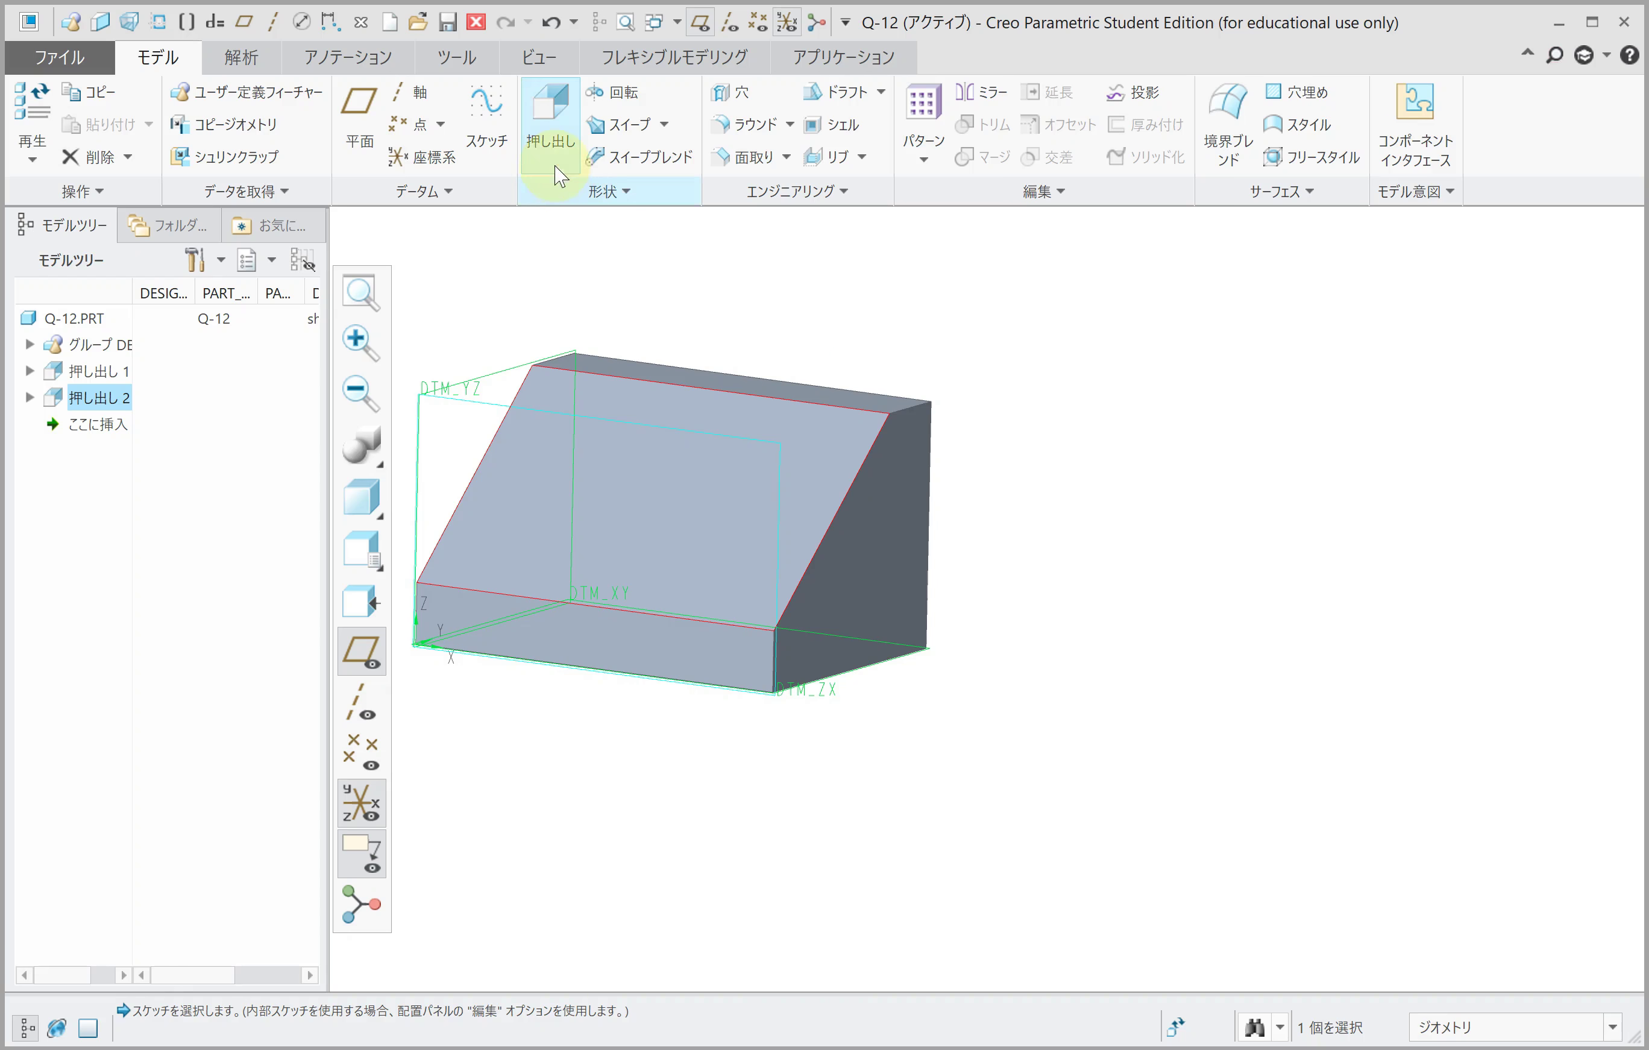
pyautogui.click(551, 121)
pyautogui.moveTo(467, 400); pyautogui.dragTo(469, 404, button='middle')
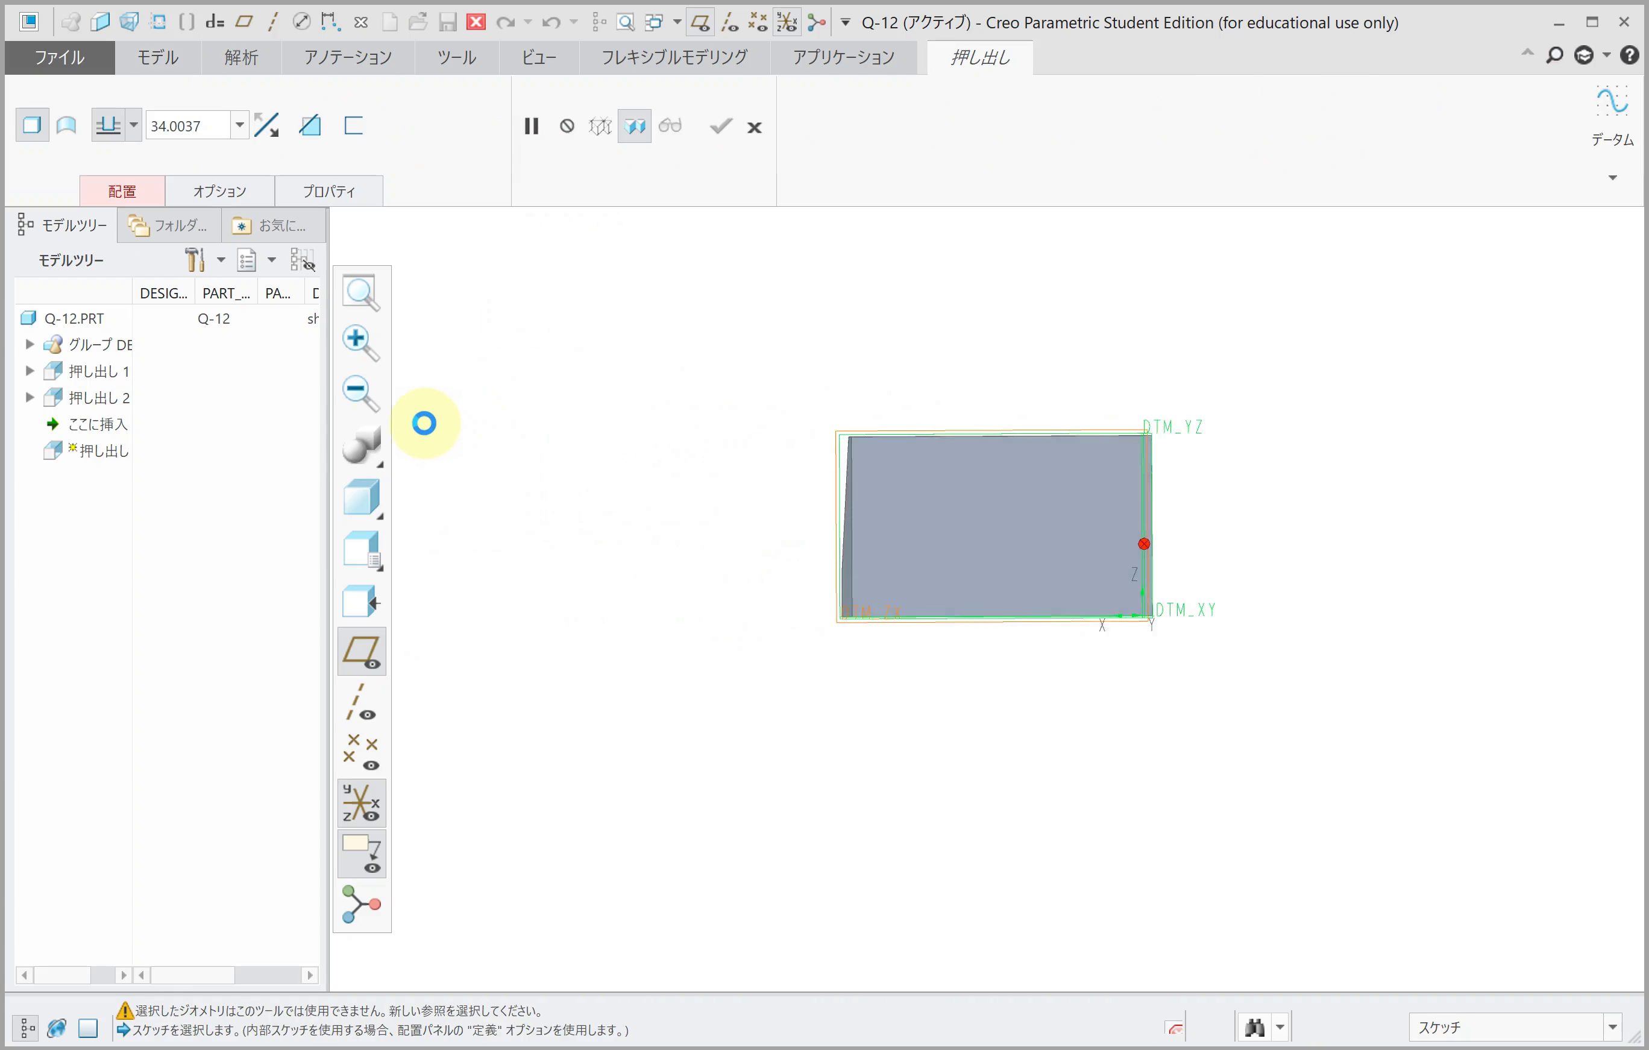
pyautogui.click(367, 491)
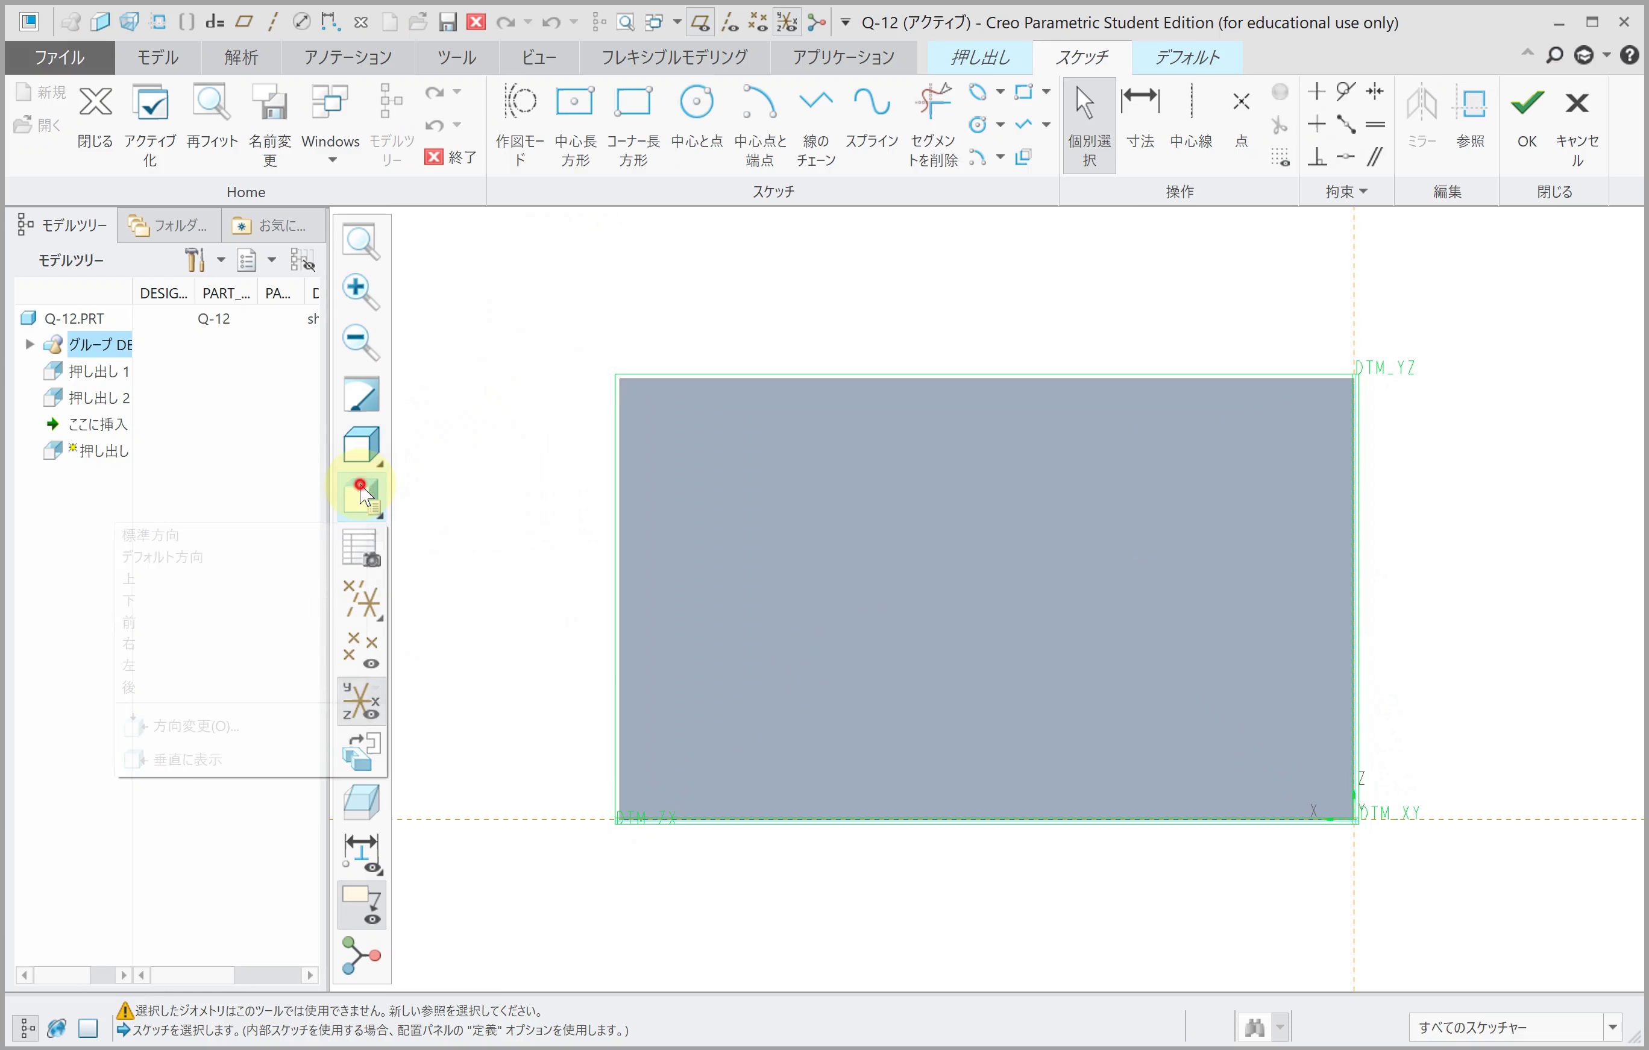
pyautogui.click(291, 578)
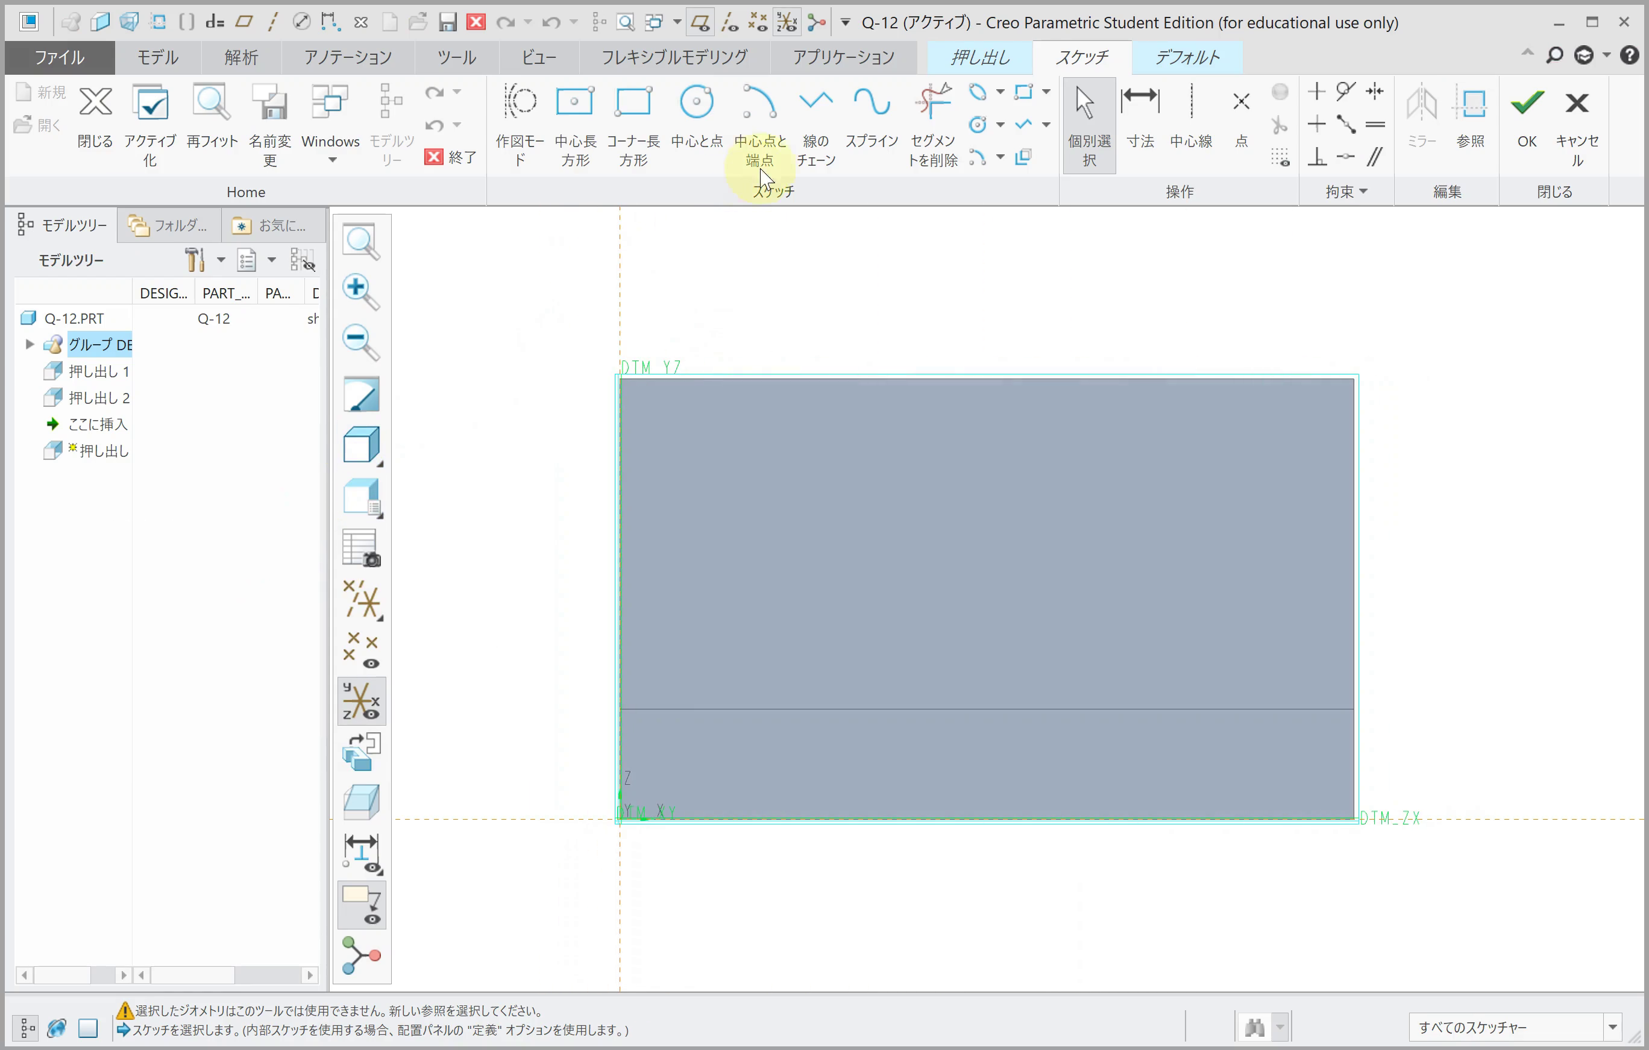
pyautogui.click(815, 131)
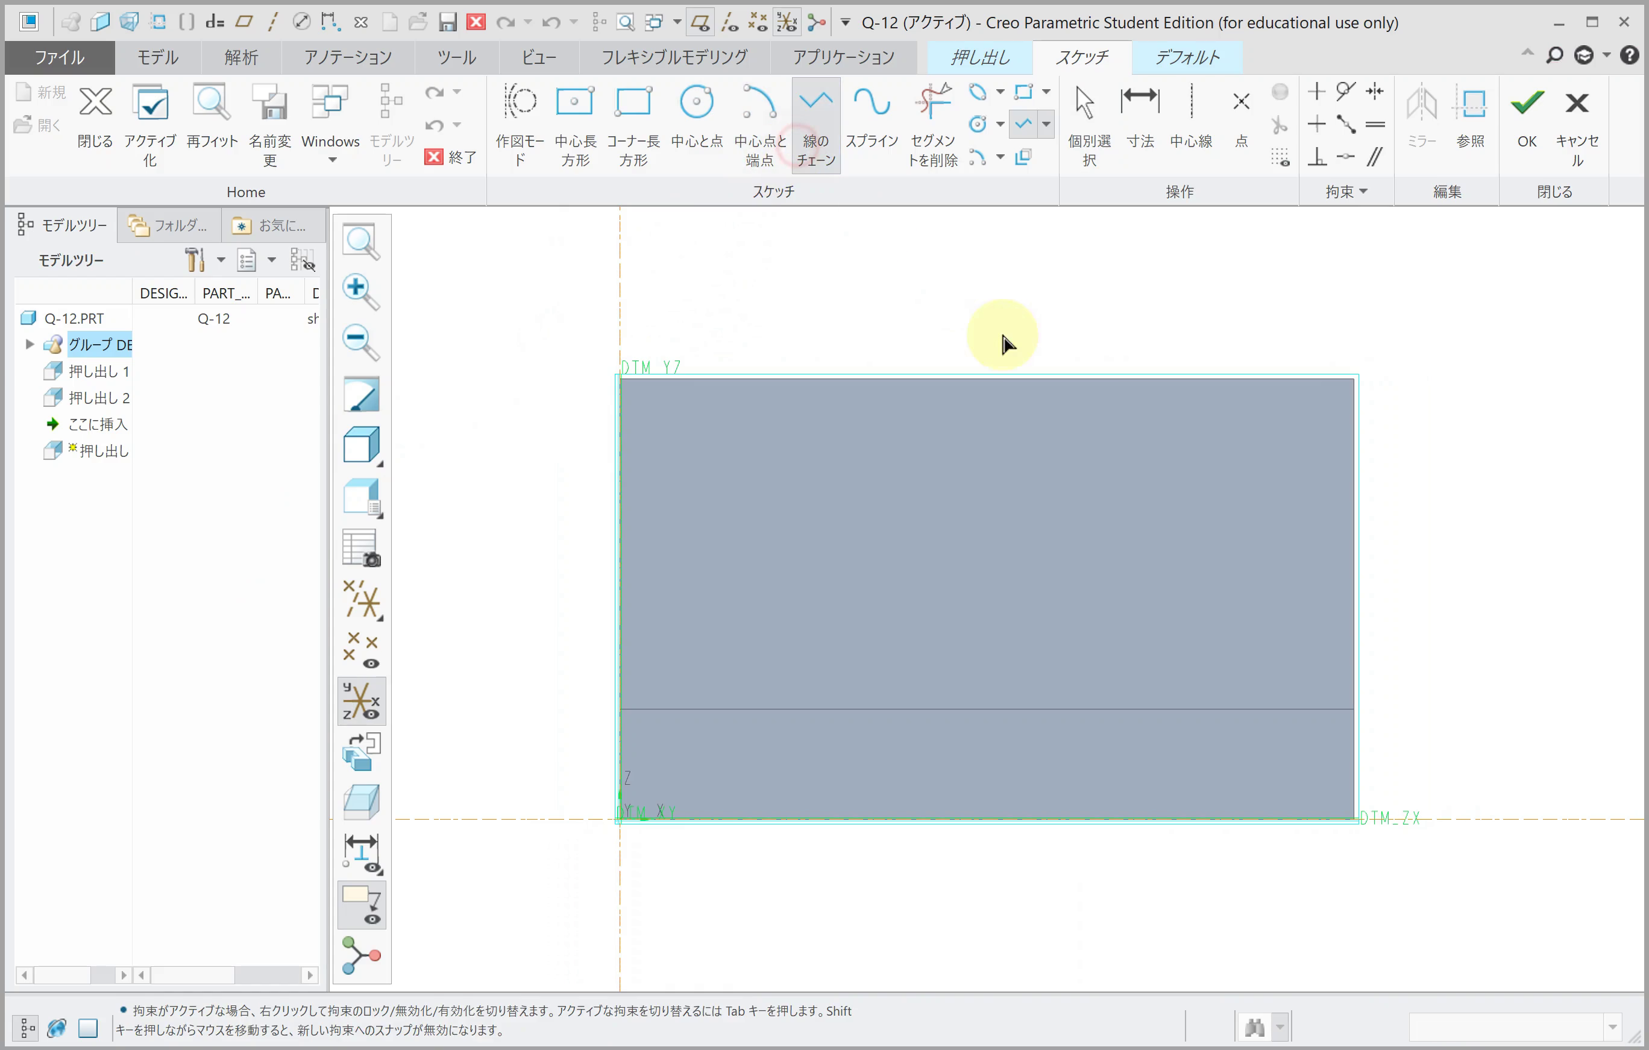
pyautogui.click(1068, 379)
pyautogui.click(1075, 713)
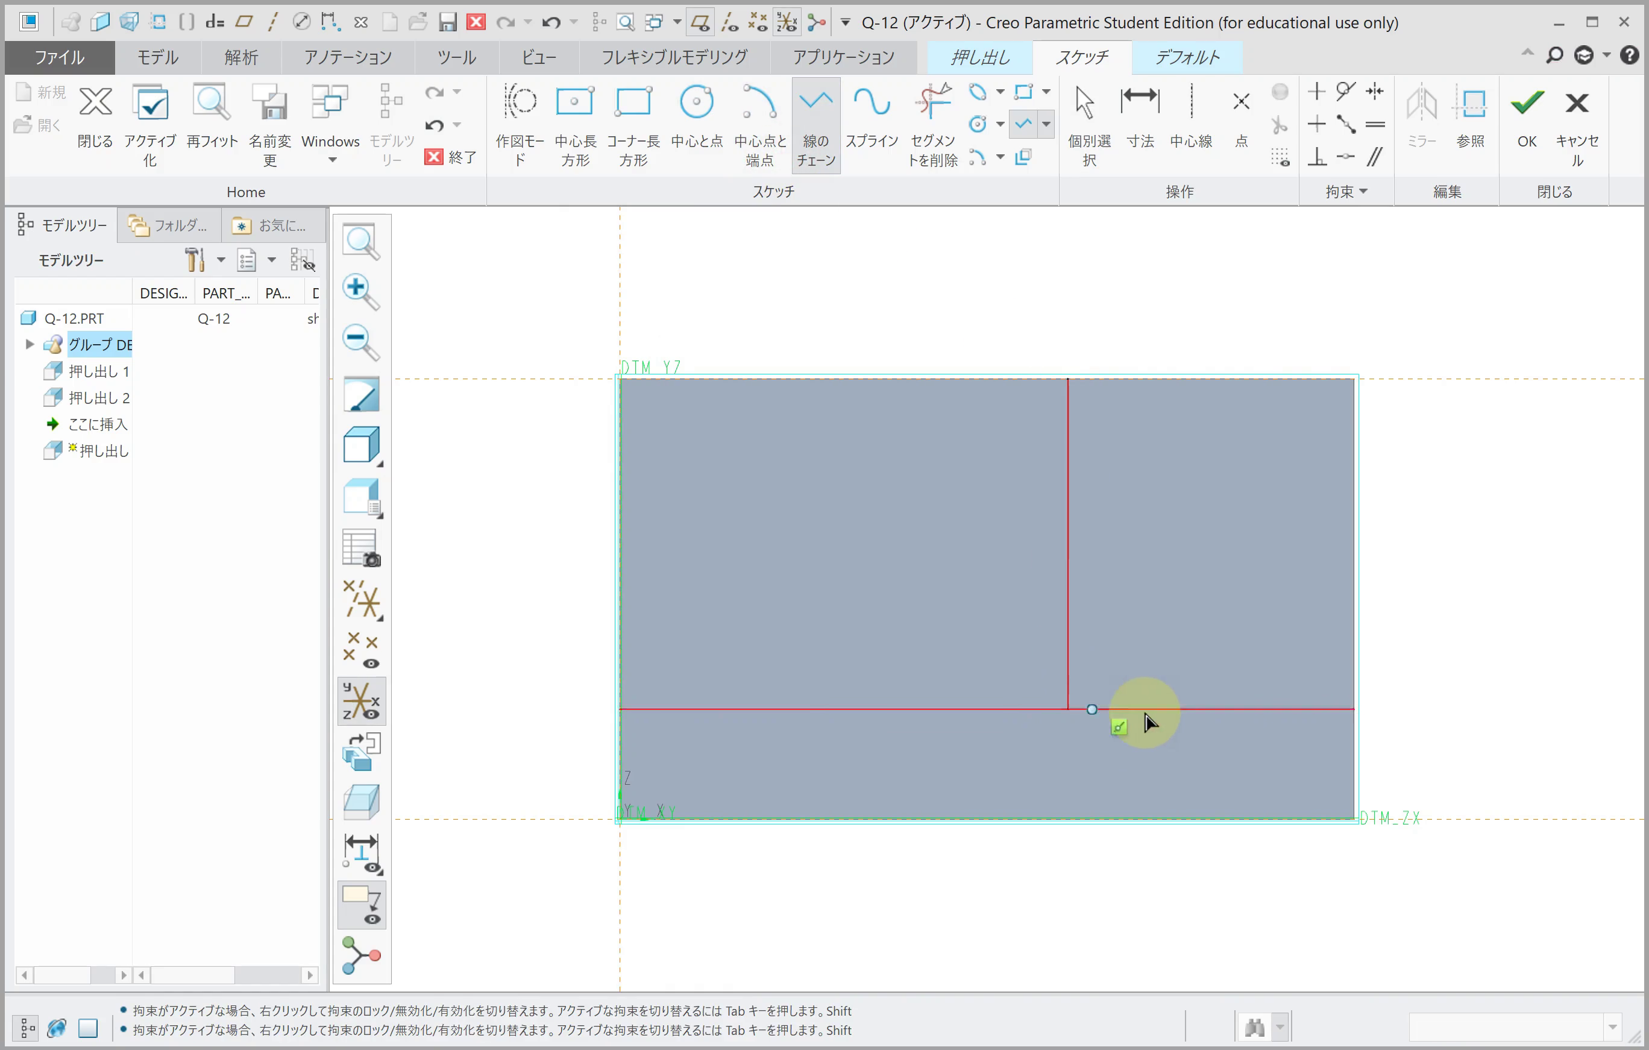
pyautogui.click(1351, 708)
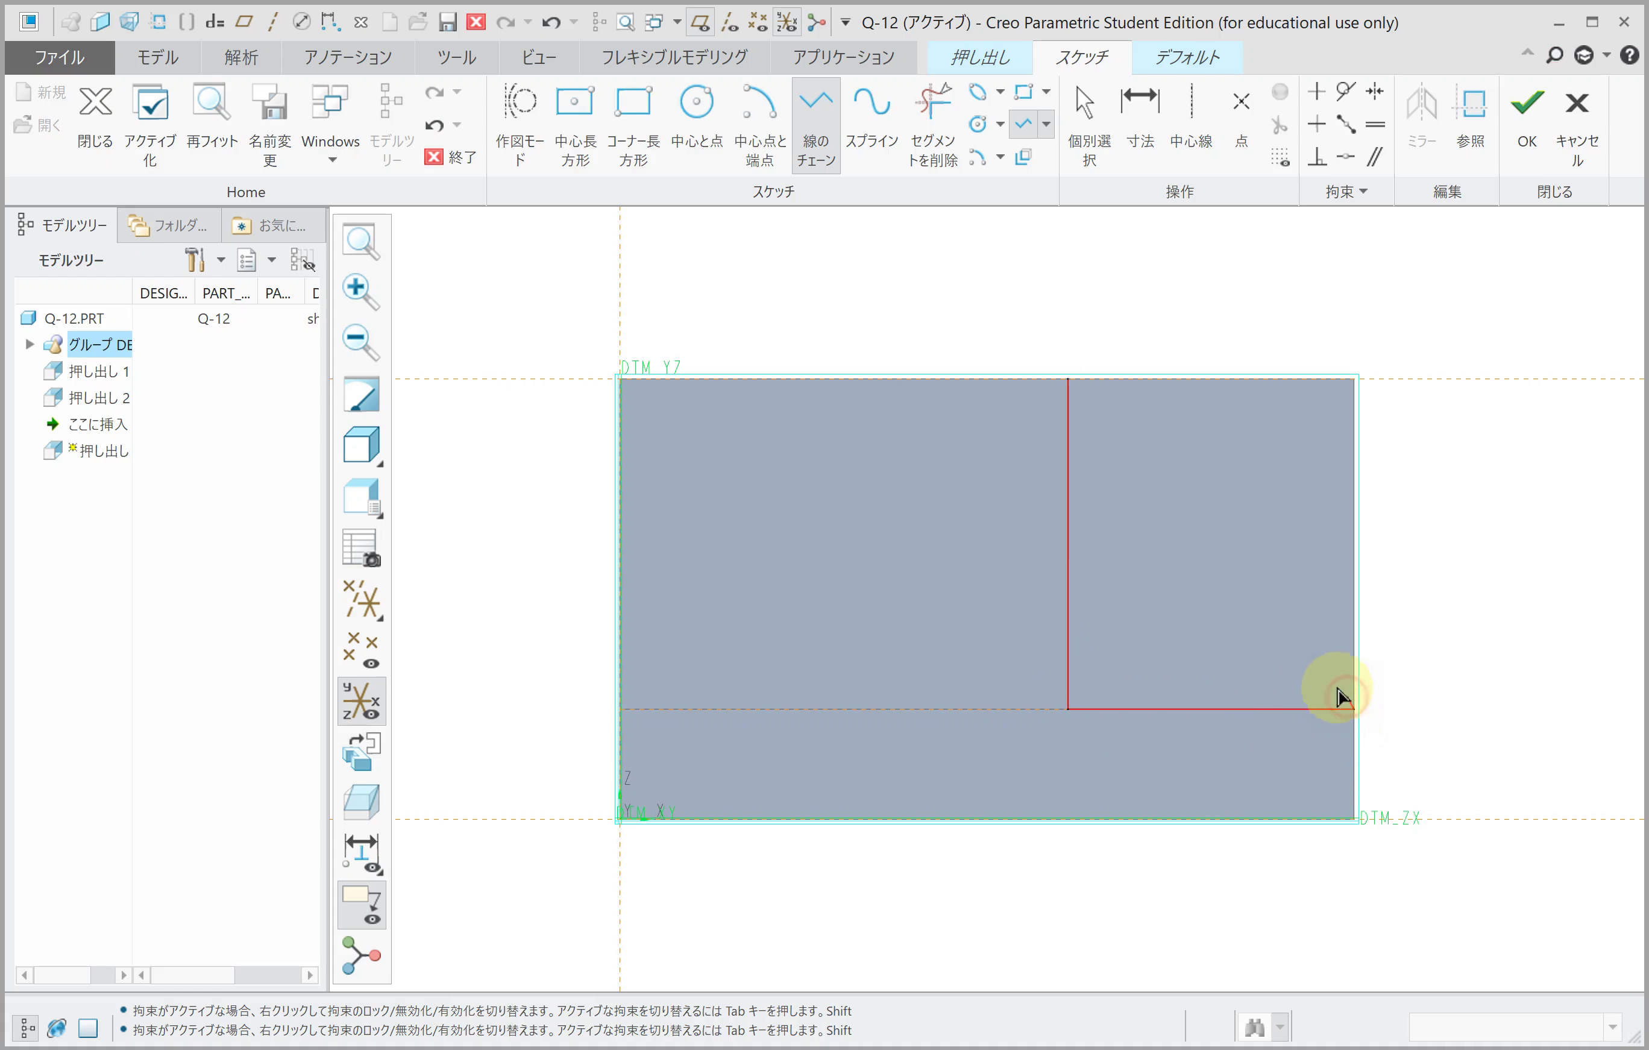
pyautogui.middleClick(1198, 617)
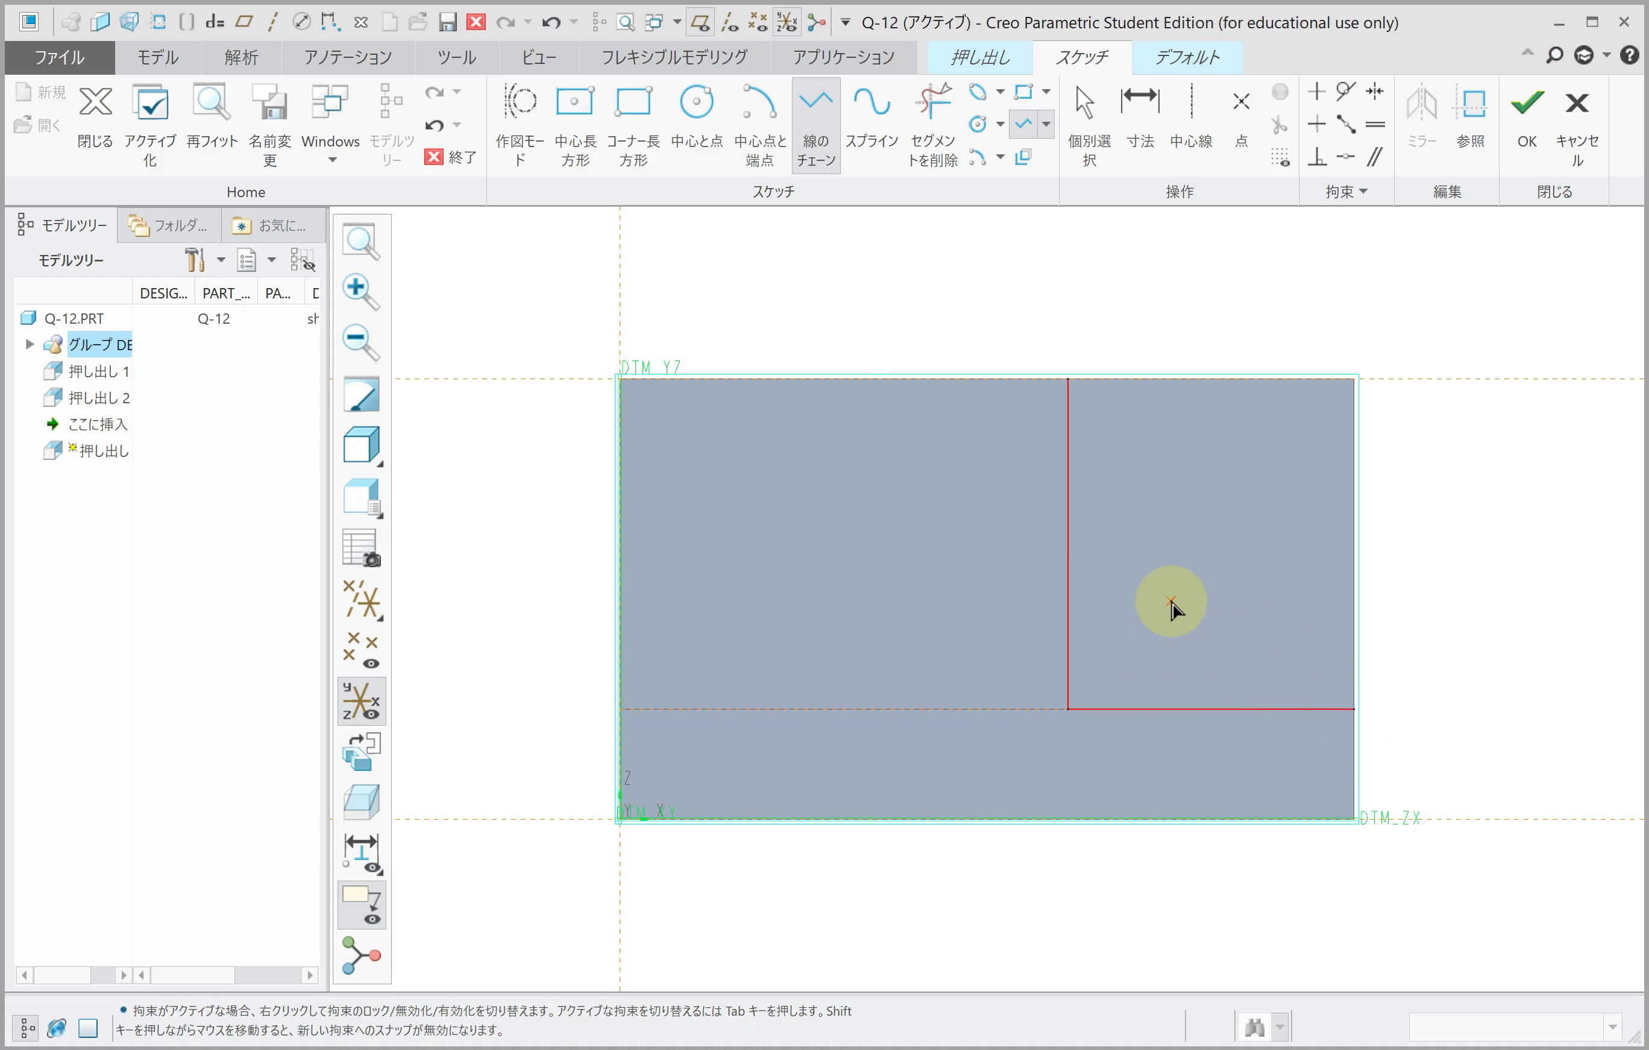
pyautogui.middleClick(1016, 654)
# Step: Place the step's vertical wall 65 from the left edge and cut it 60 deep
pyautogui.doubleClick(836, 363)
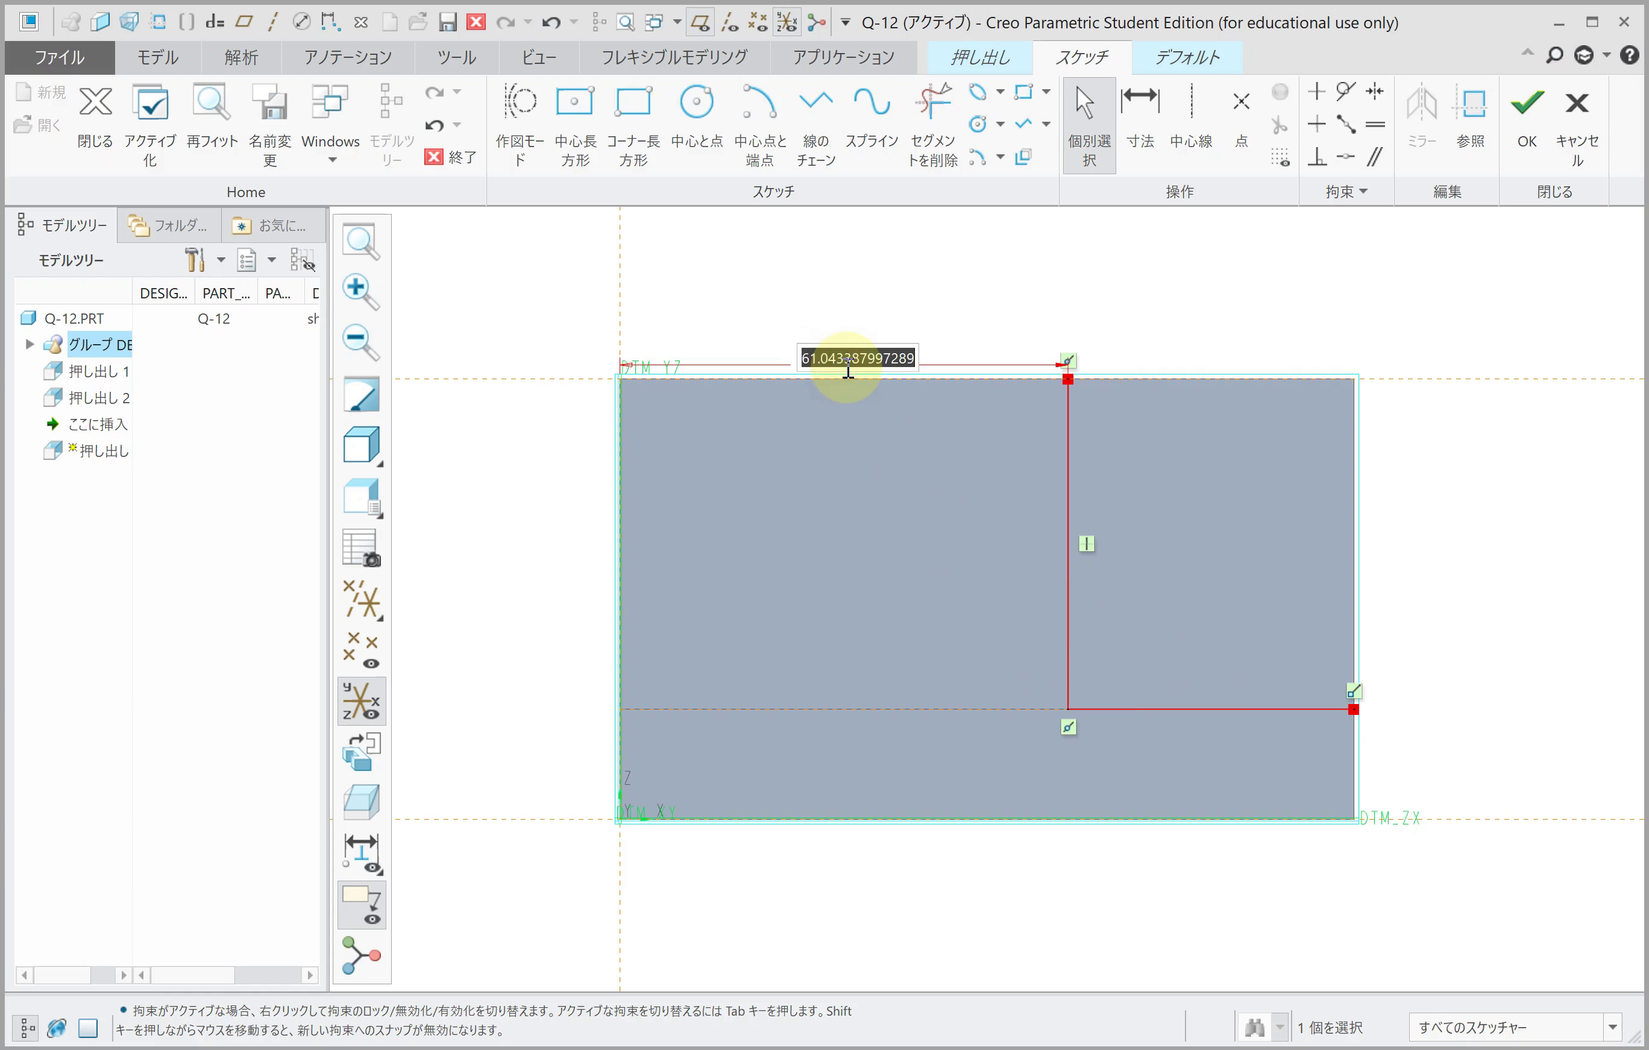
pyautogui.write('65')
pyautogui.press('Return')
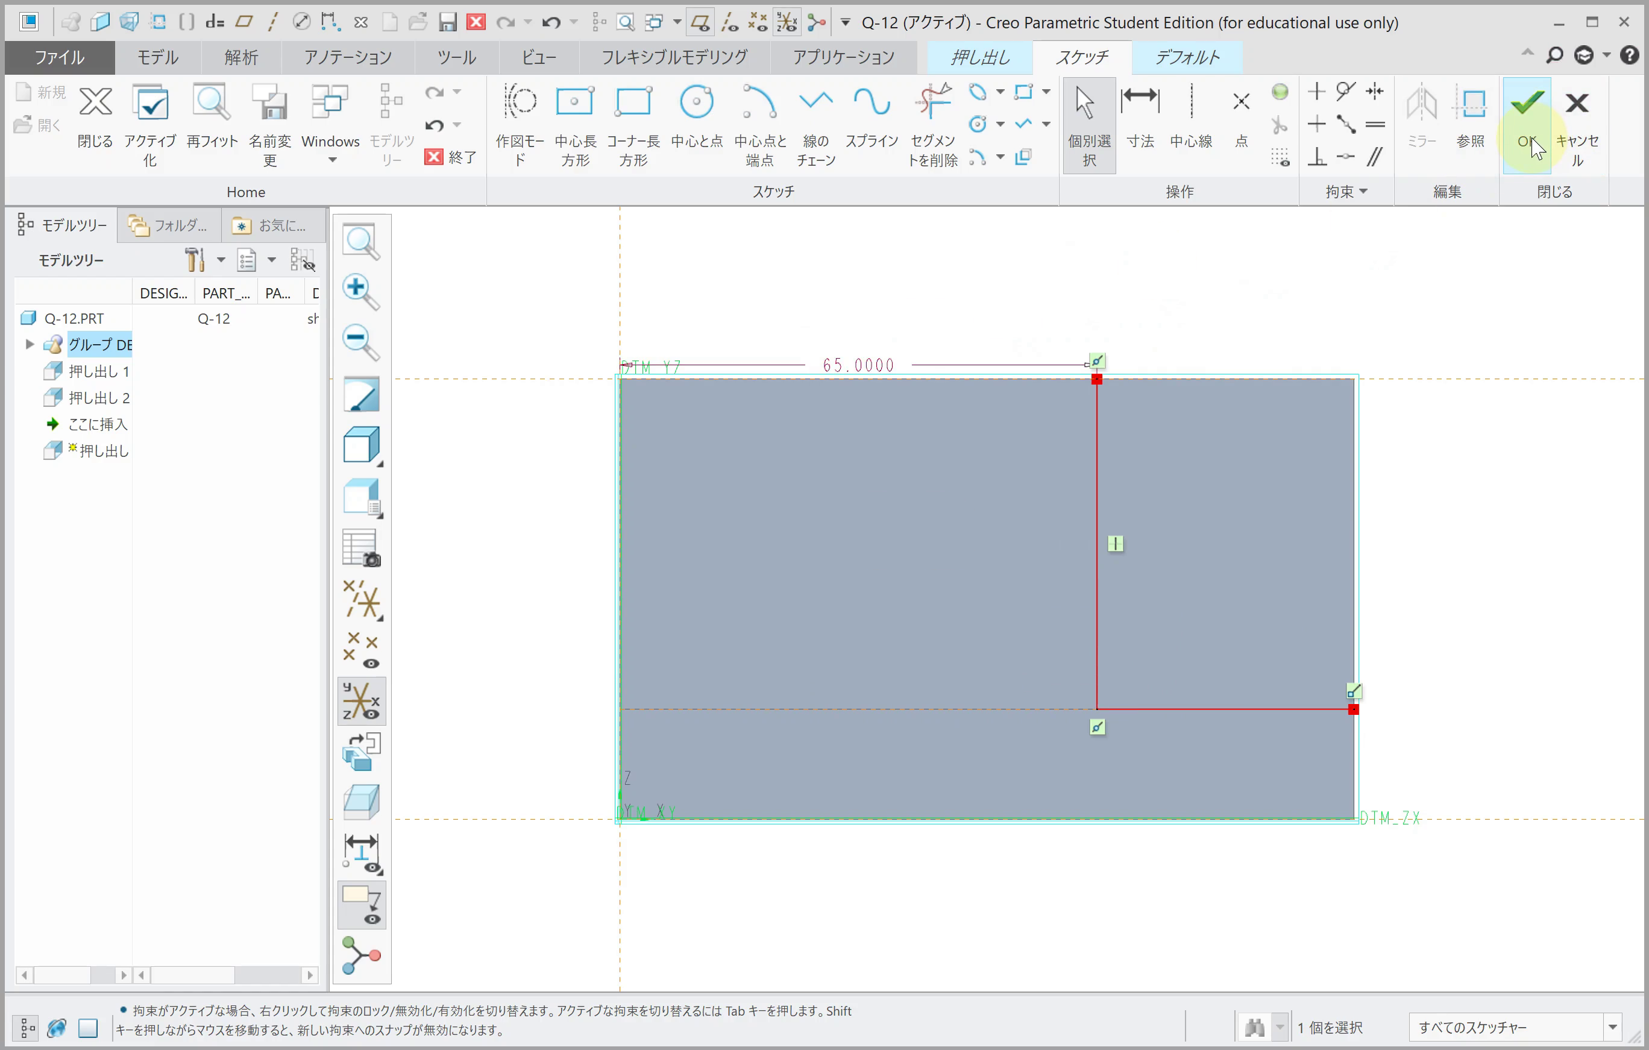
pyautogui.click(1527, 128)
pyautogui.moveTo(993, 471); pyautogui.dragTo(953, 534, button='middle')
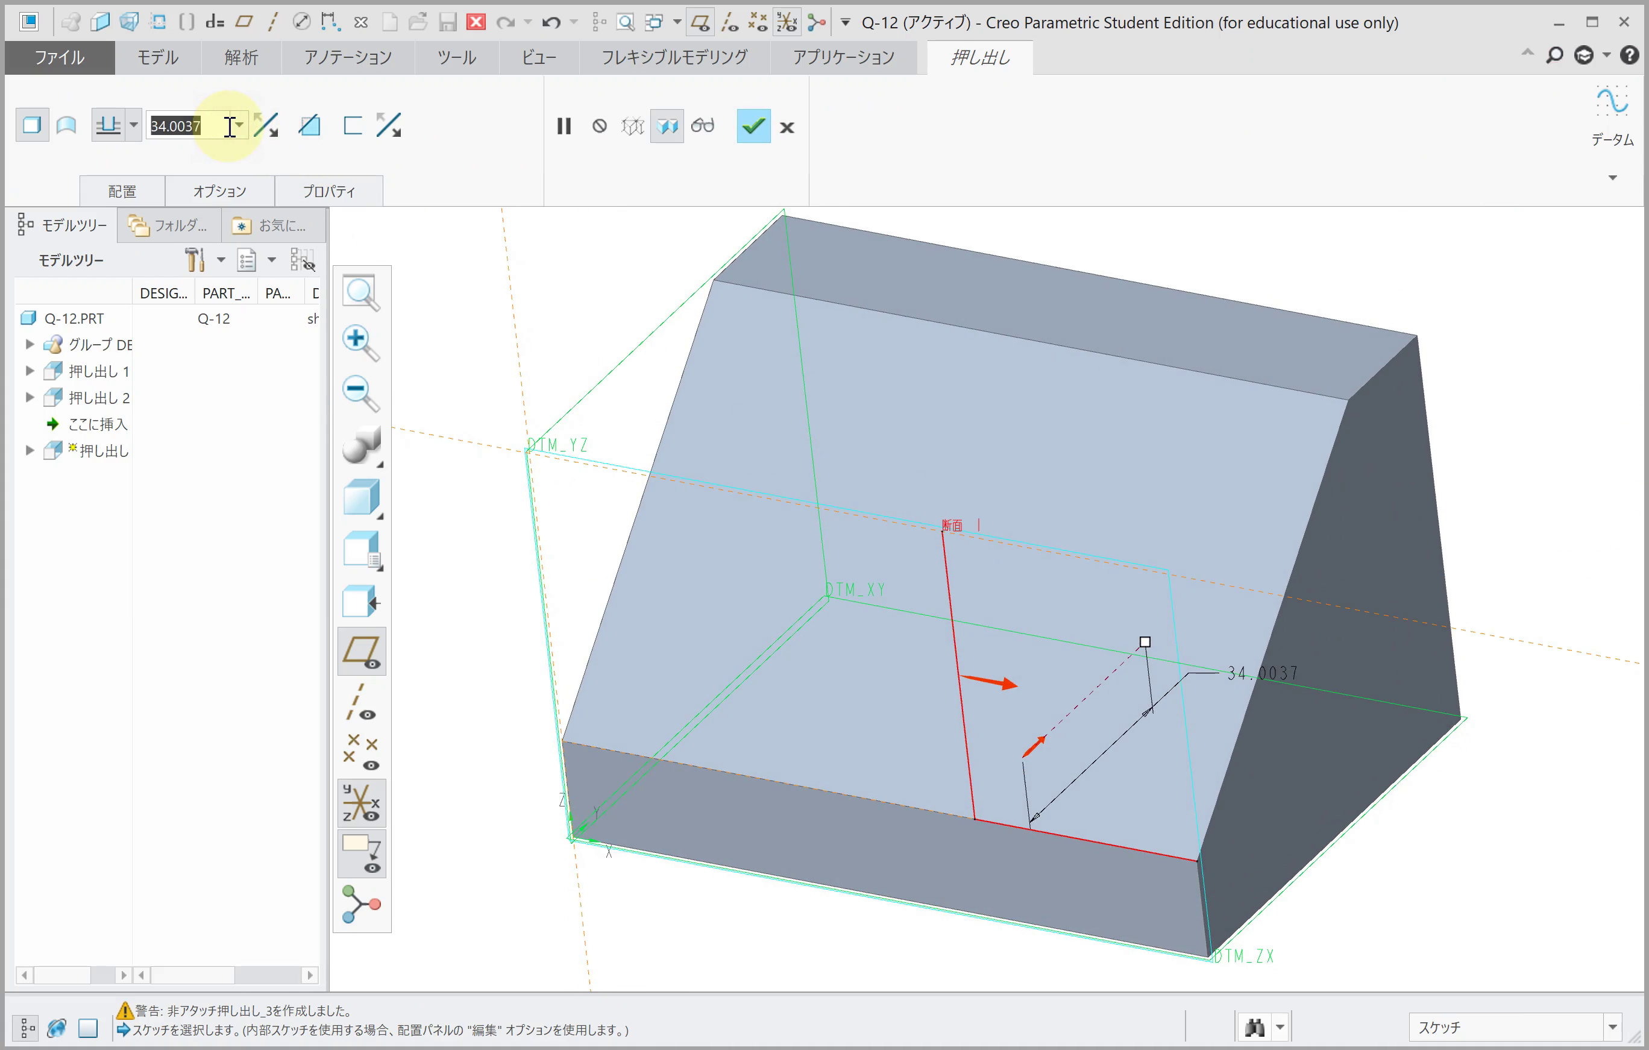
pyautogui.write('60')
pyautogui.press('Return')
pyautogui.click(302, 131)
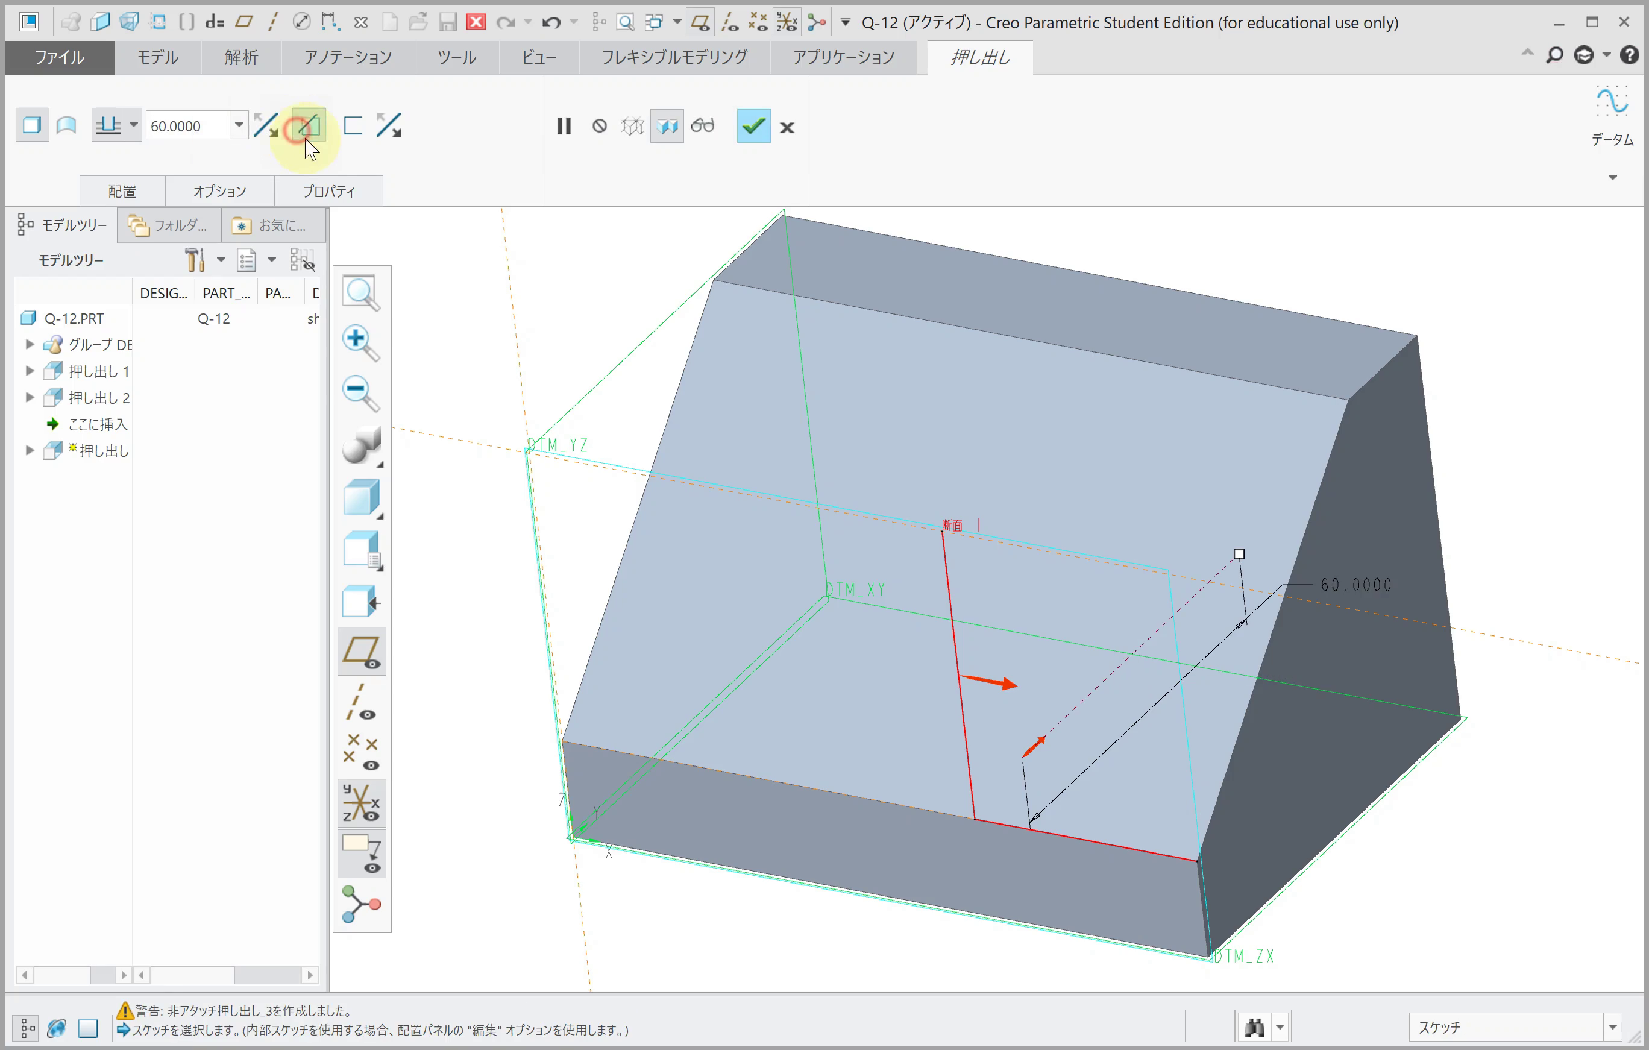
pyautogui.middleClick(721, 474)
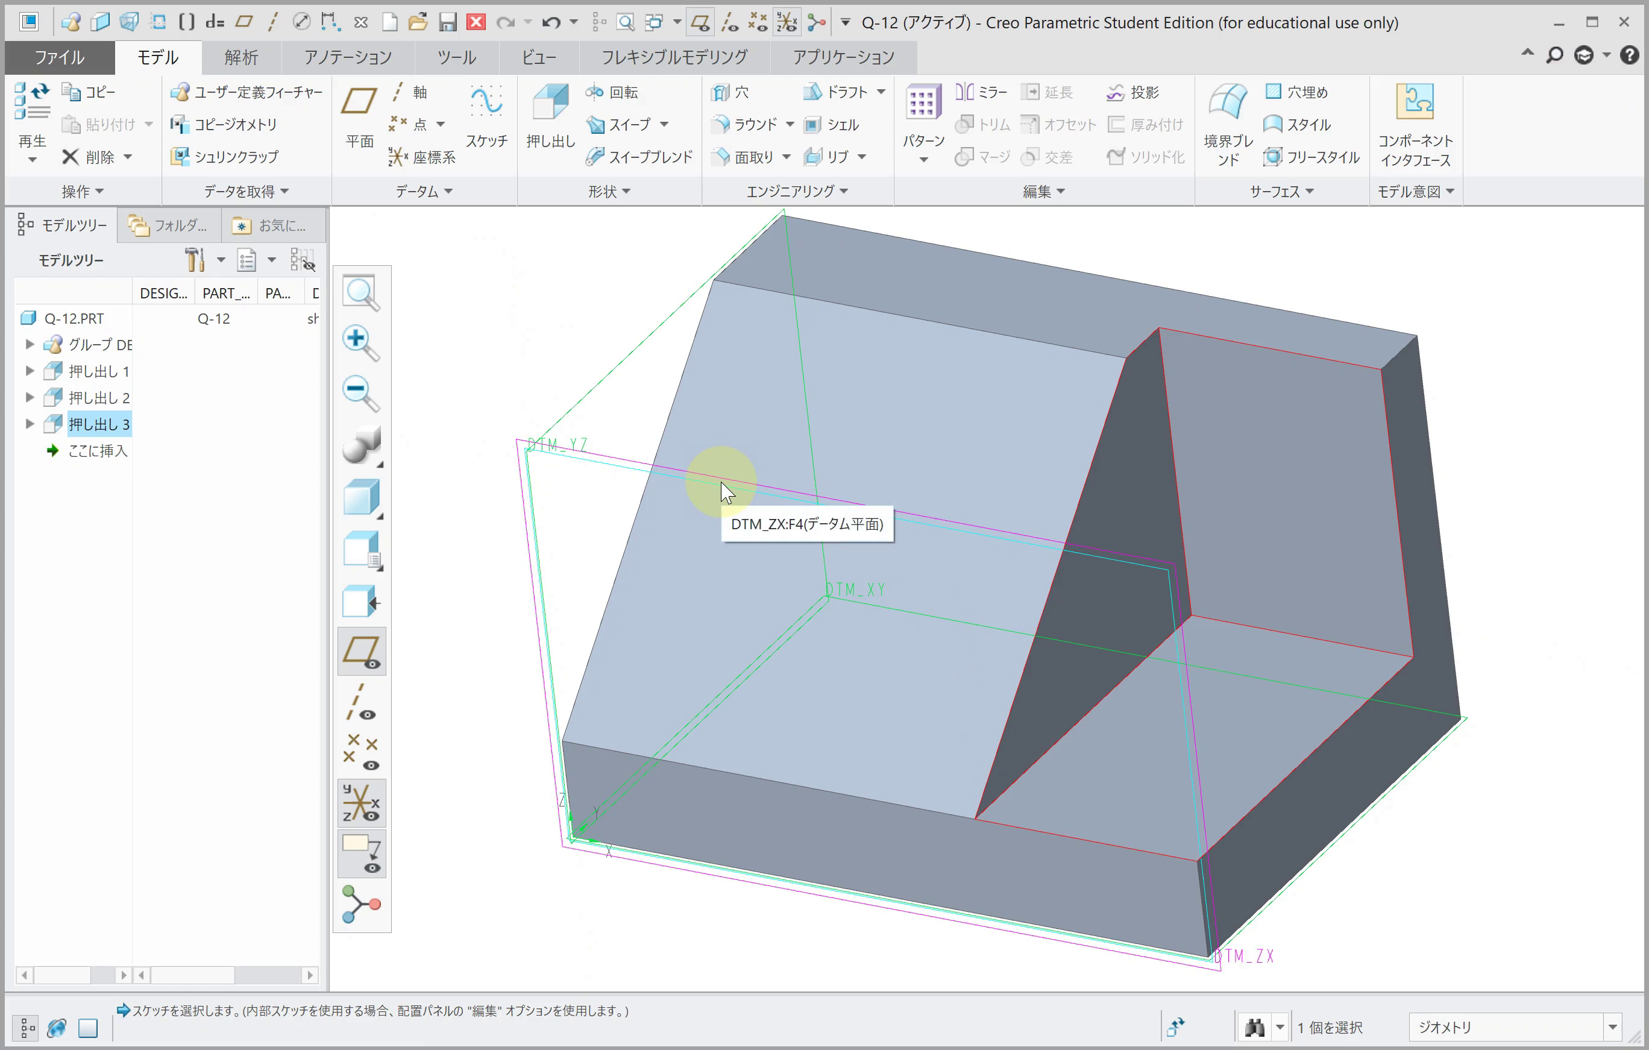
pyautogui.scroll(3, 722, 482)
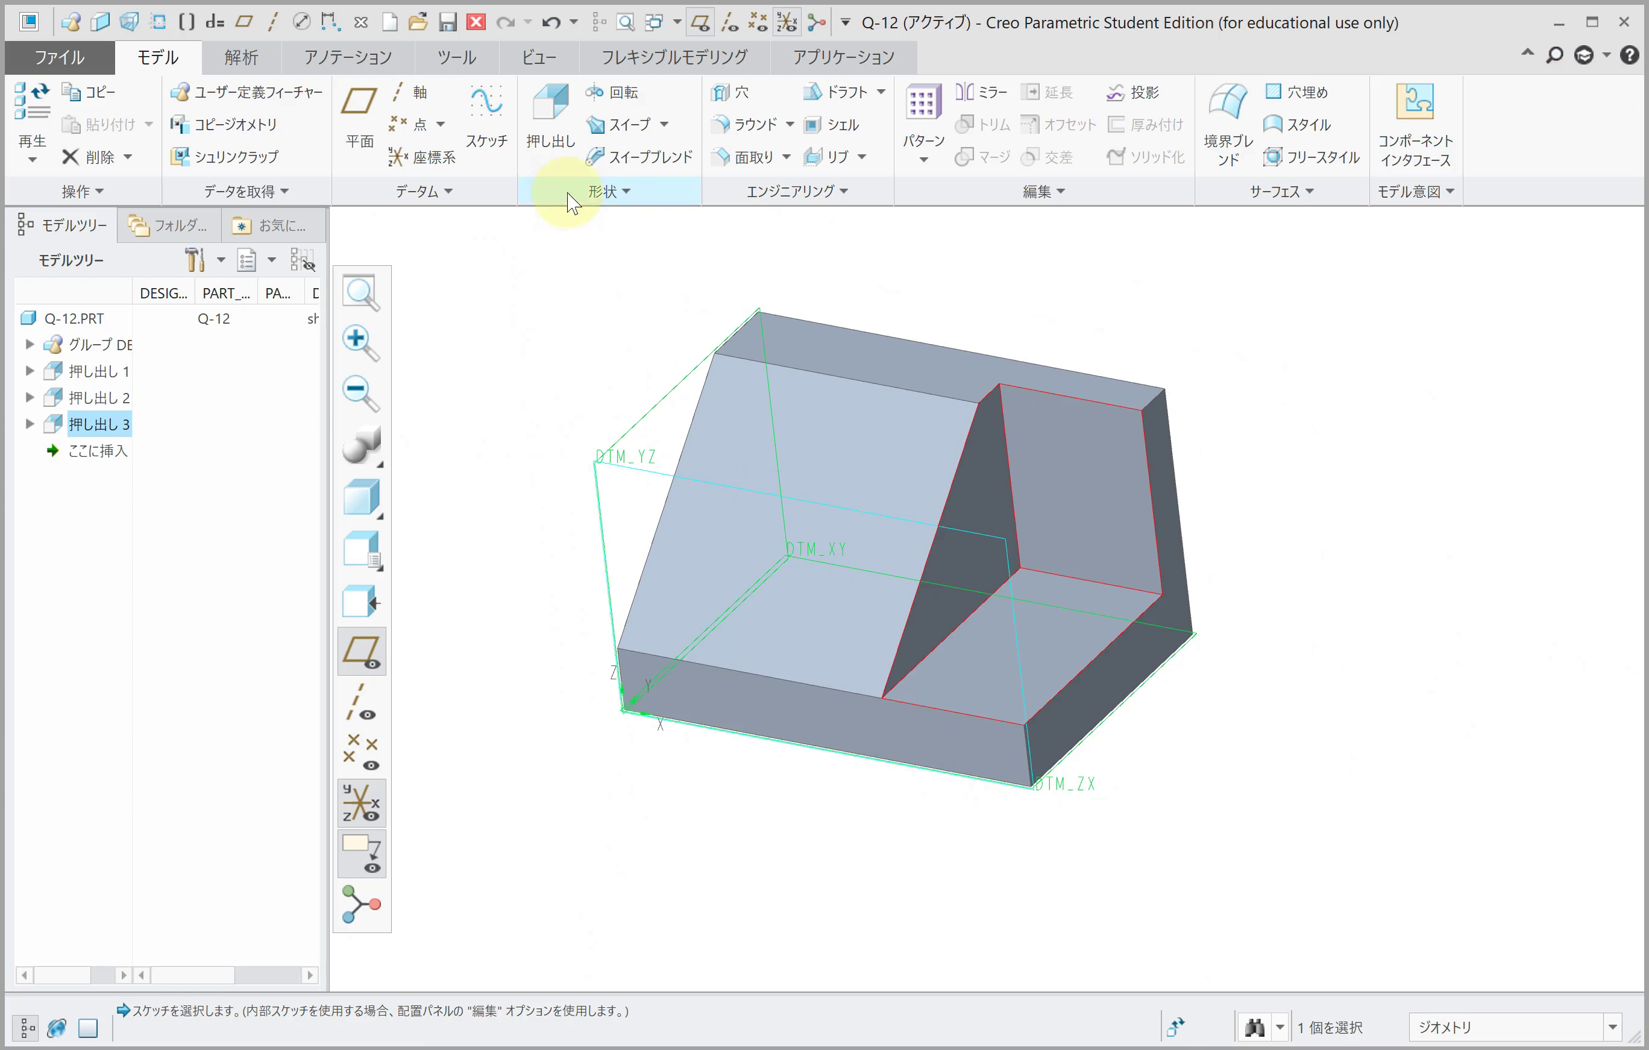
# Step: Sketch a corner rectangle near the lower edge on the face-on sketch plane
pyautogui.click(550, 128)
pyautogui.click(616, 467)
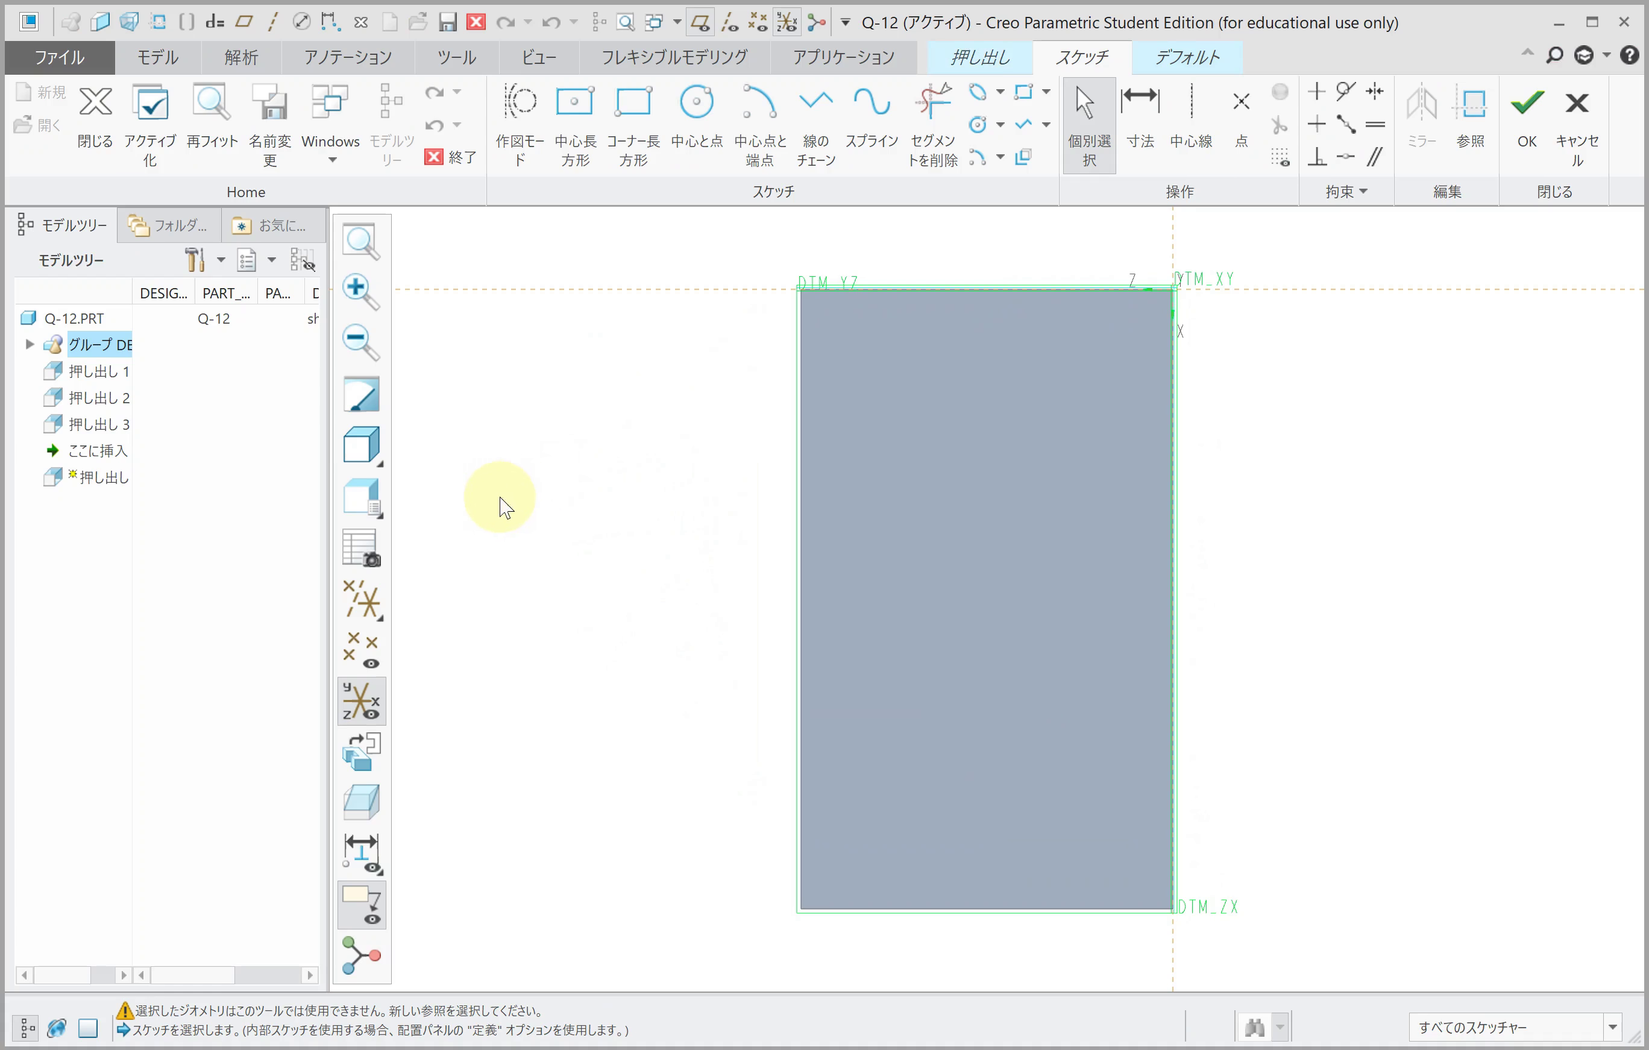
pyautogui.click(361, 495)
pyautogui.click(305, 578)
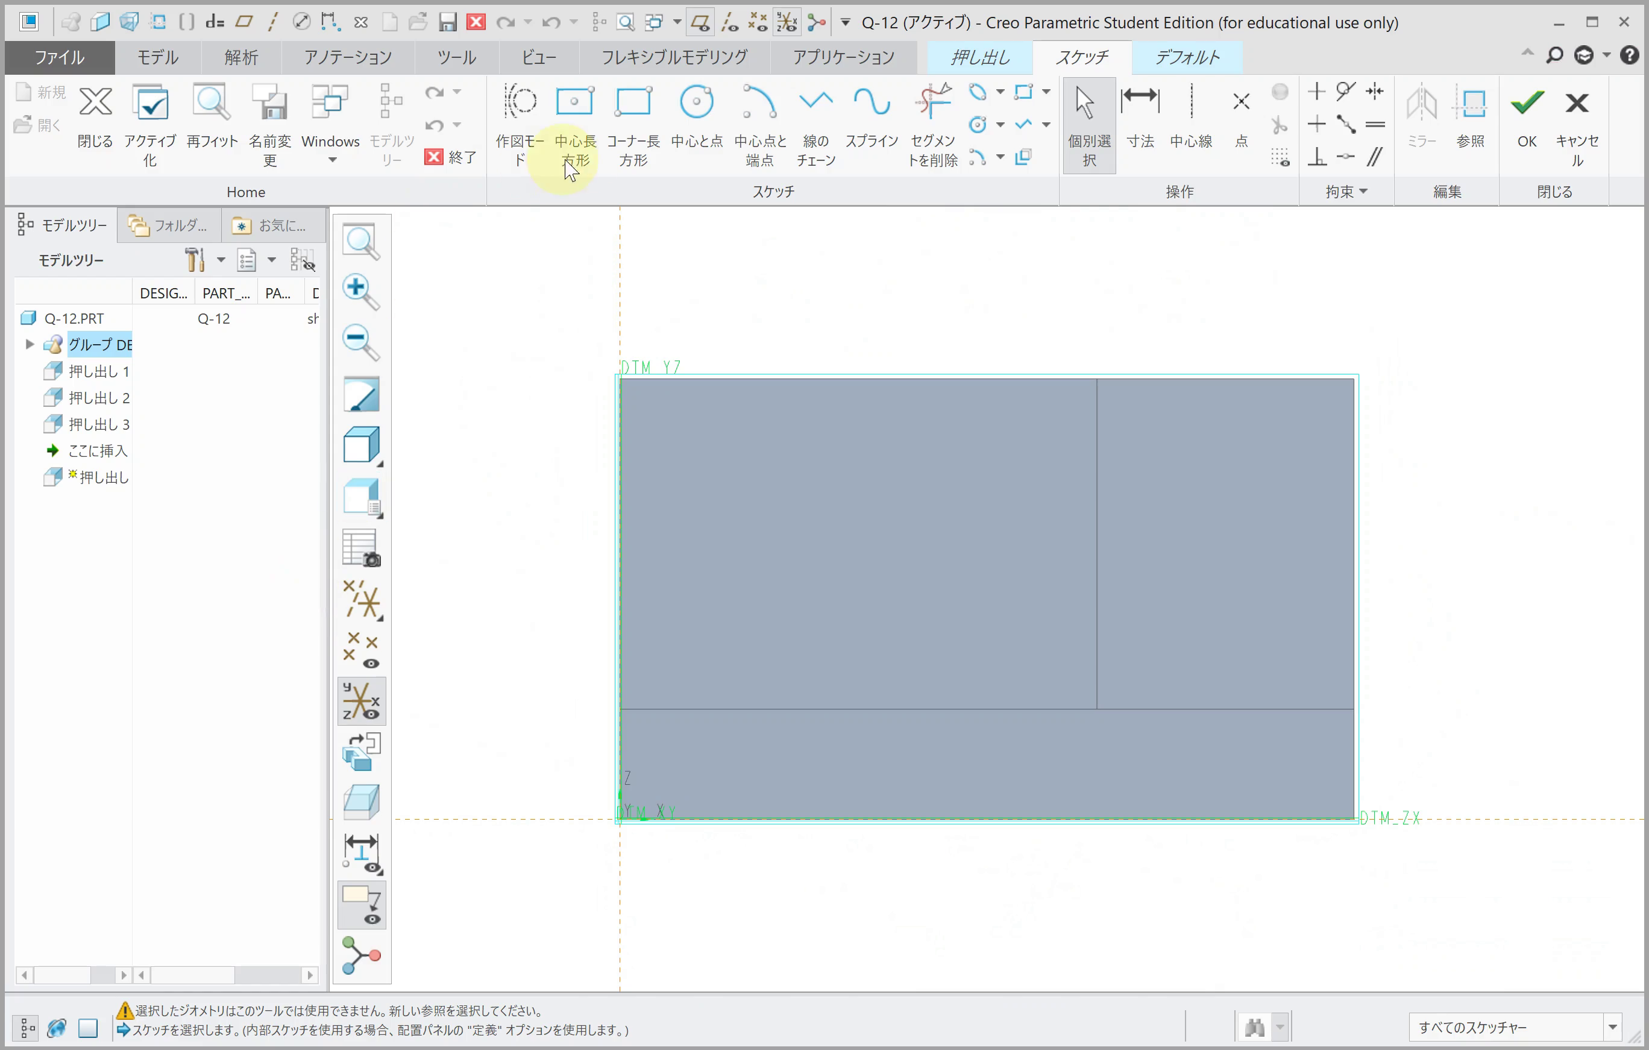
pyautogui.click(633, 117)
pyautogui.click(799, 744)
pyautogui.click(970, 654)
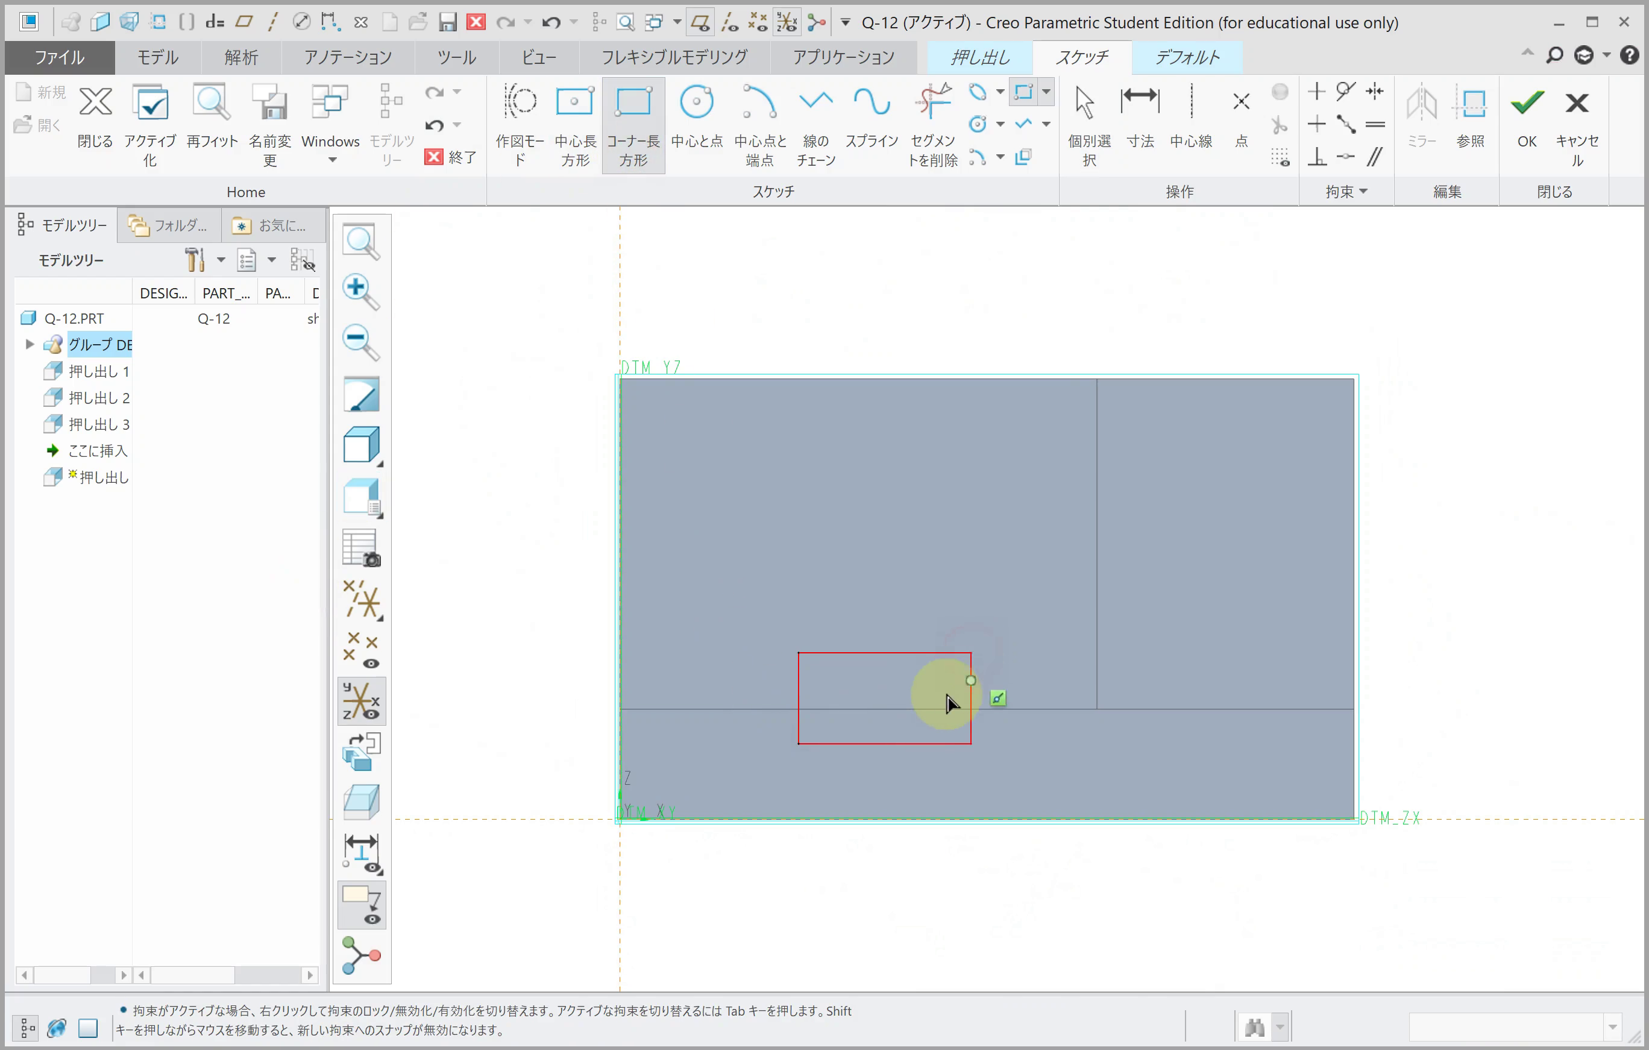
pyautogui.middleClick(944, 705)
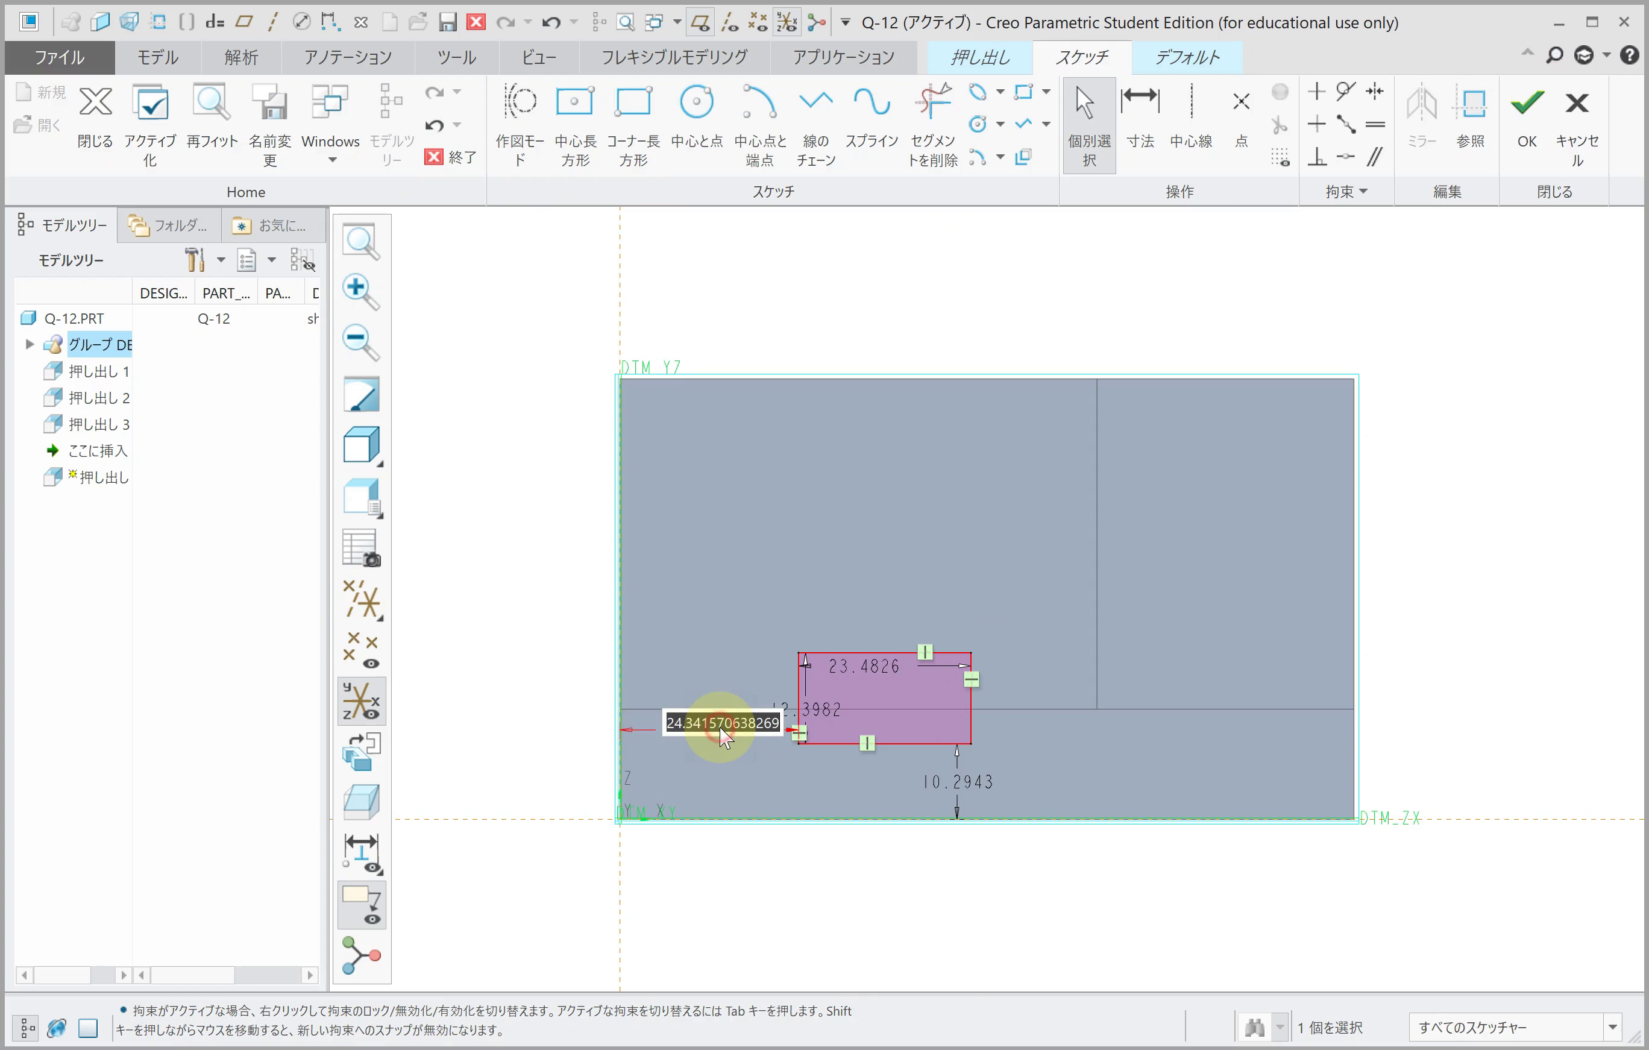
# Step: Dimension the rectangle: 20 horizontal offset, 31 wide, 20 tall, 5 above the base
pyautogui.write('20')
pyautogui.press('Return')
pyautogui.doubleClick(823, 663)
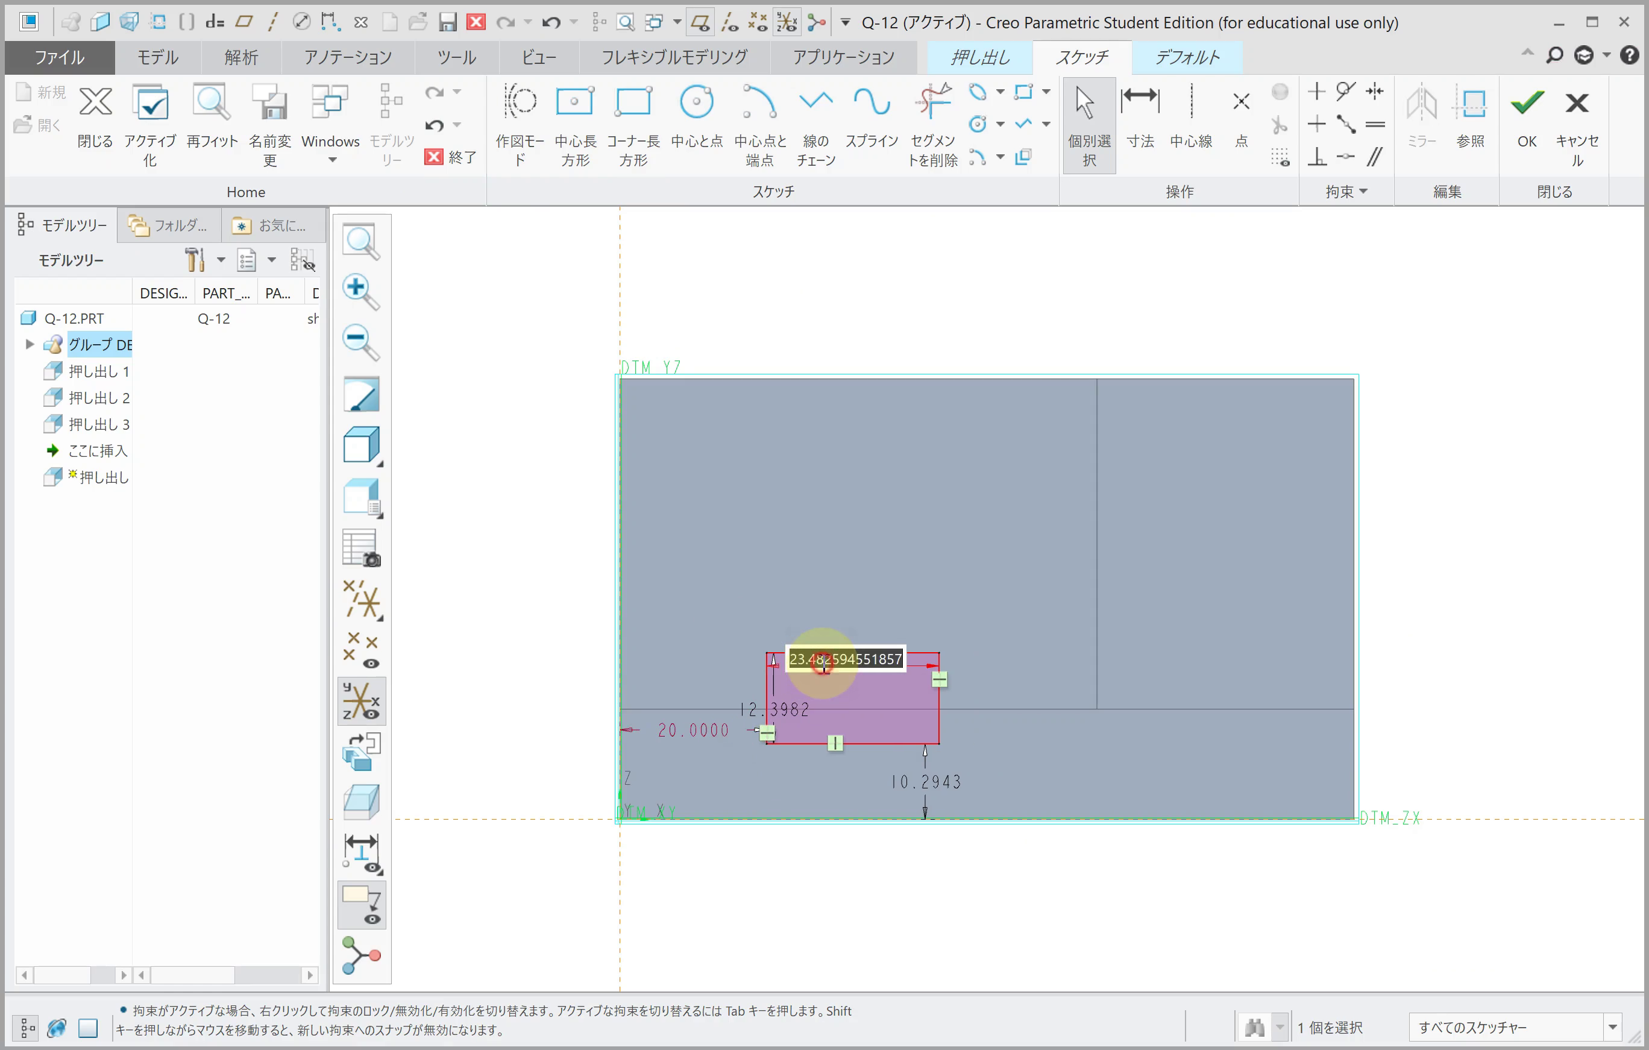
pyautogui.write('31')
pyautogui.press('Return')
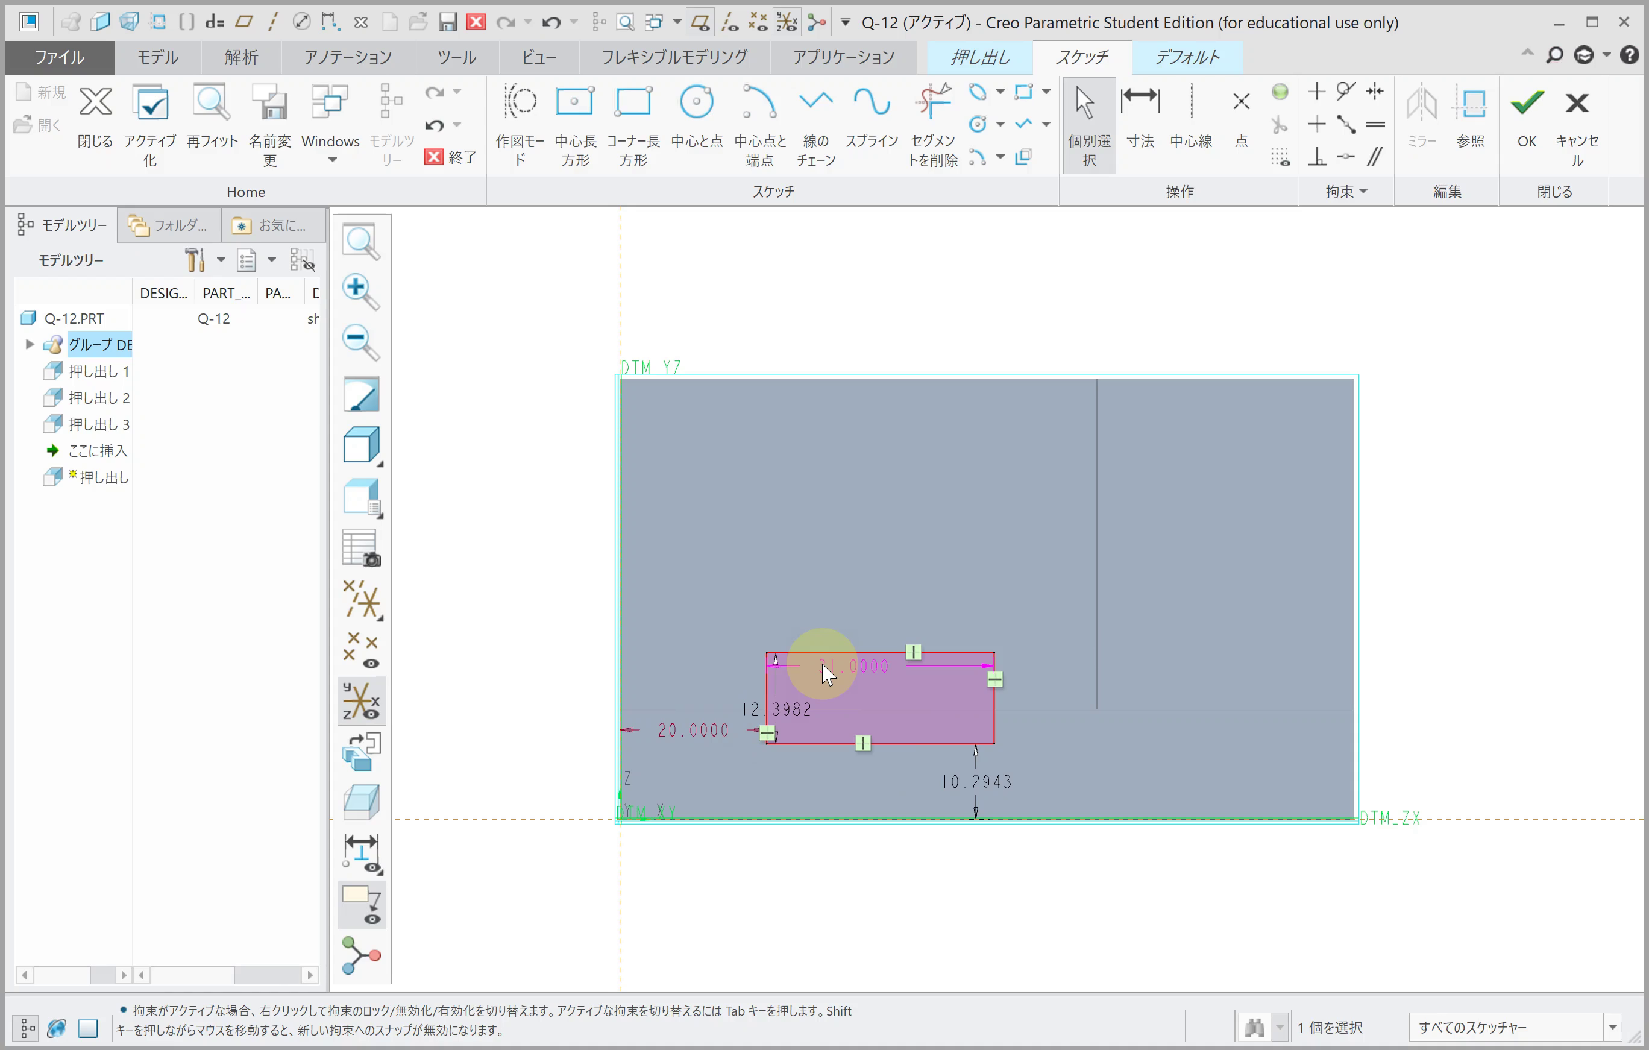
pyautogui.doubleClick(970, 781)
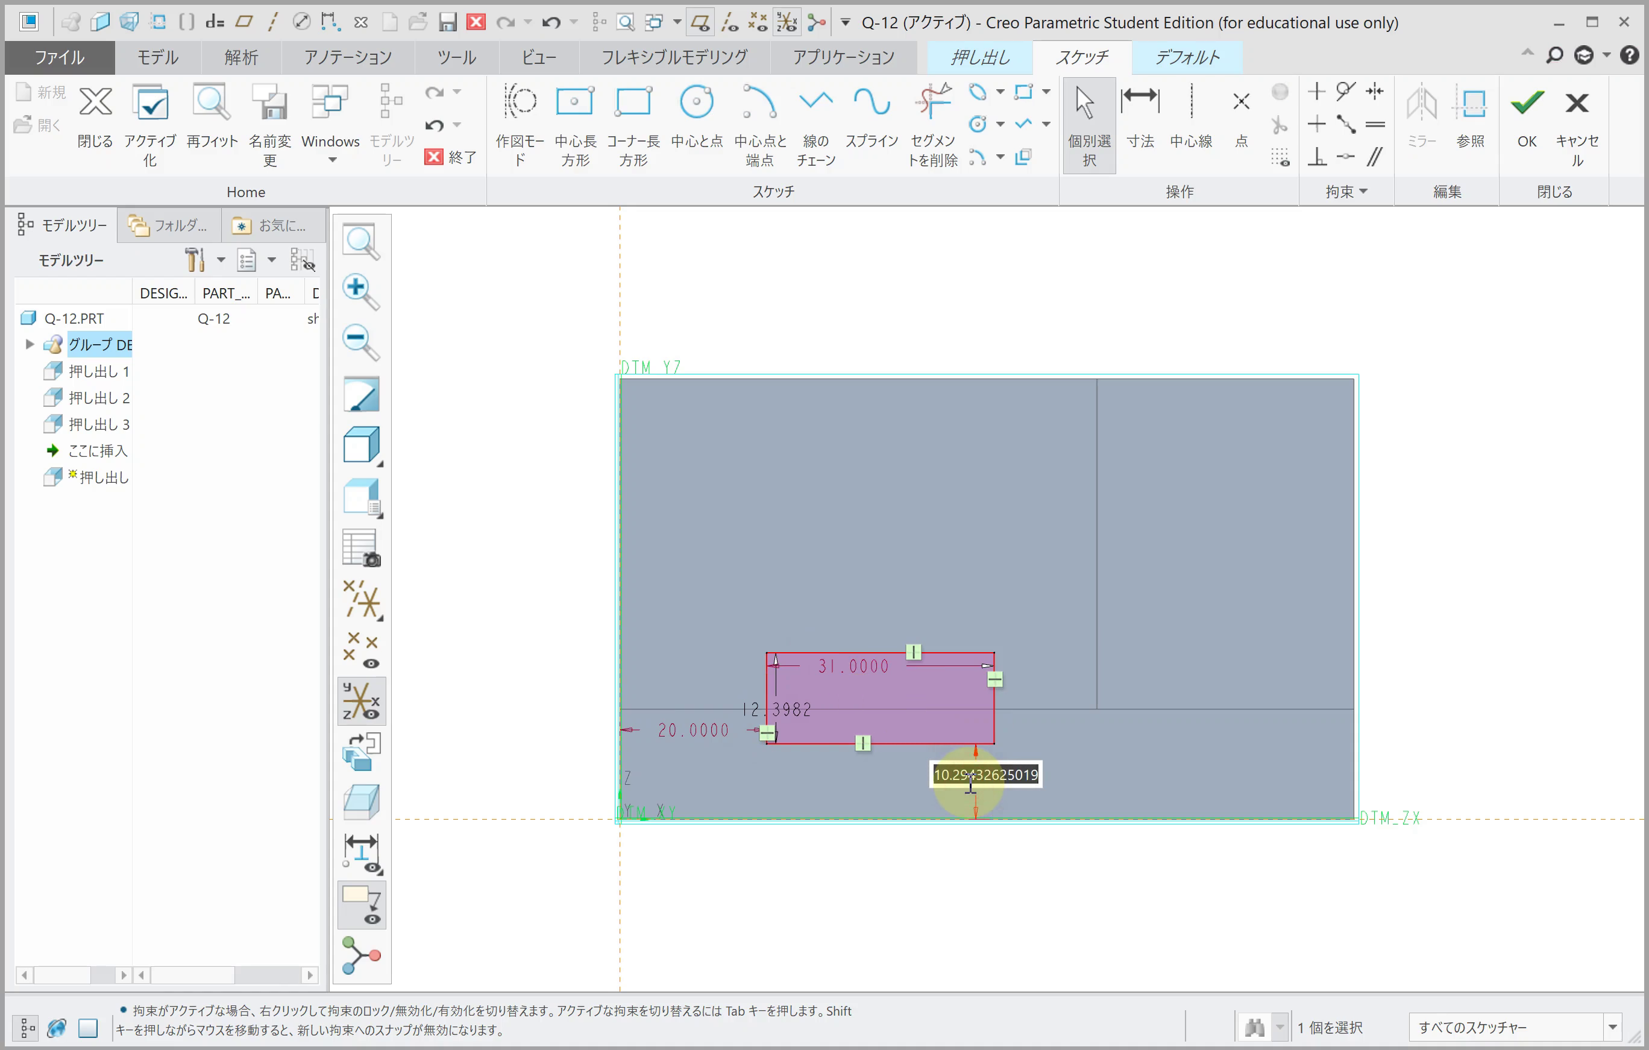
pyautogui.write('5')
pyautogui.press('Return')
pyautogui.write('20')
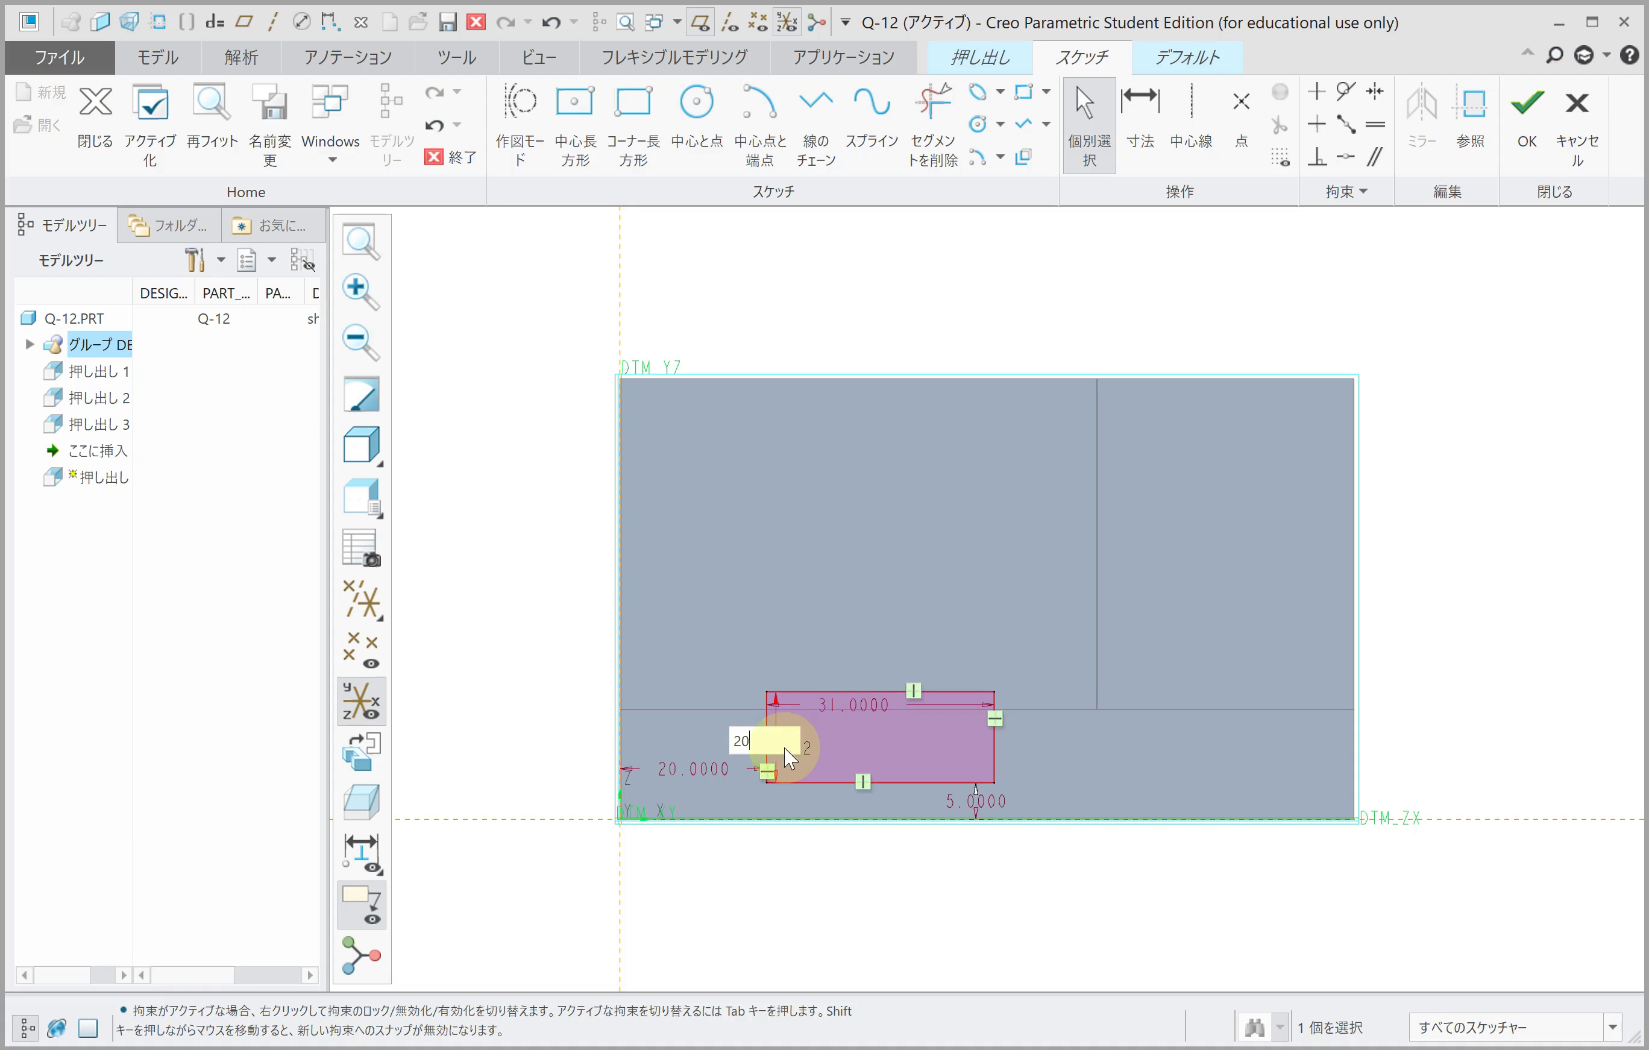
pyautogui.press('Return')
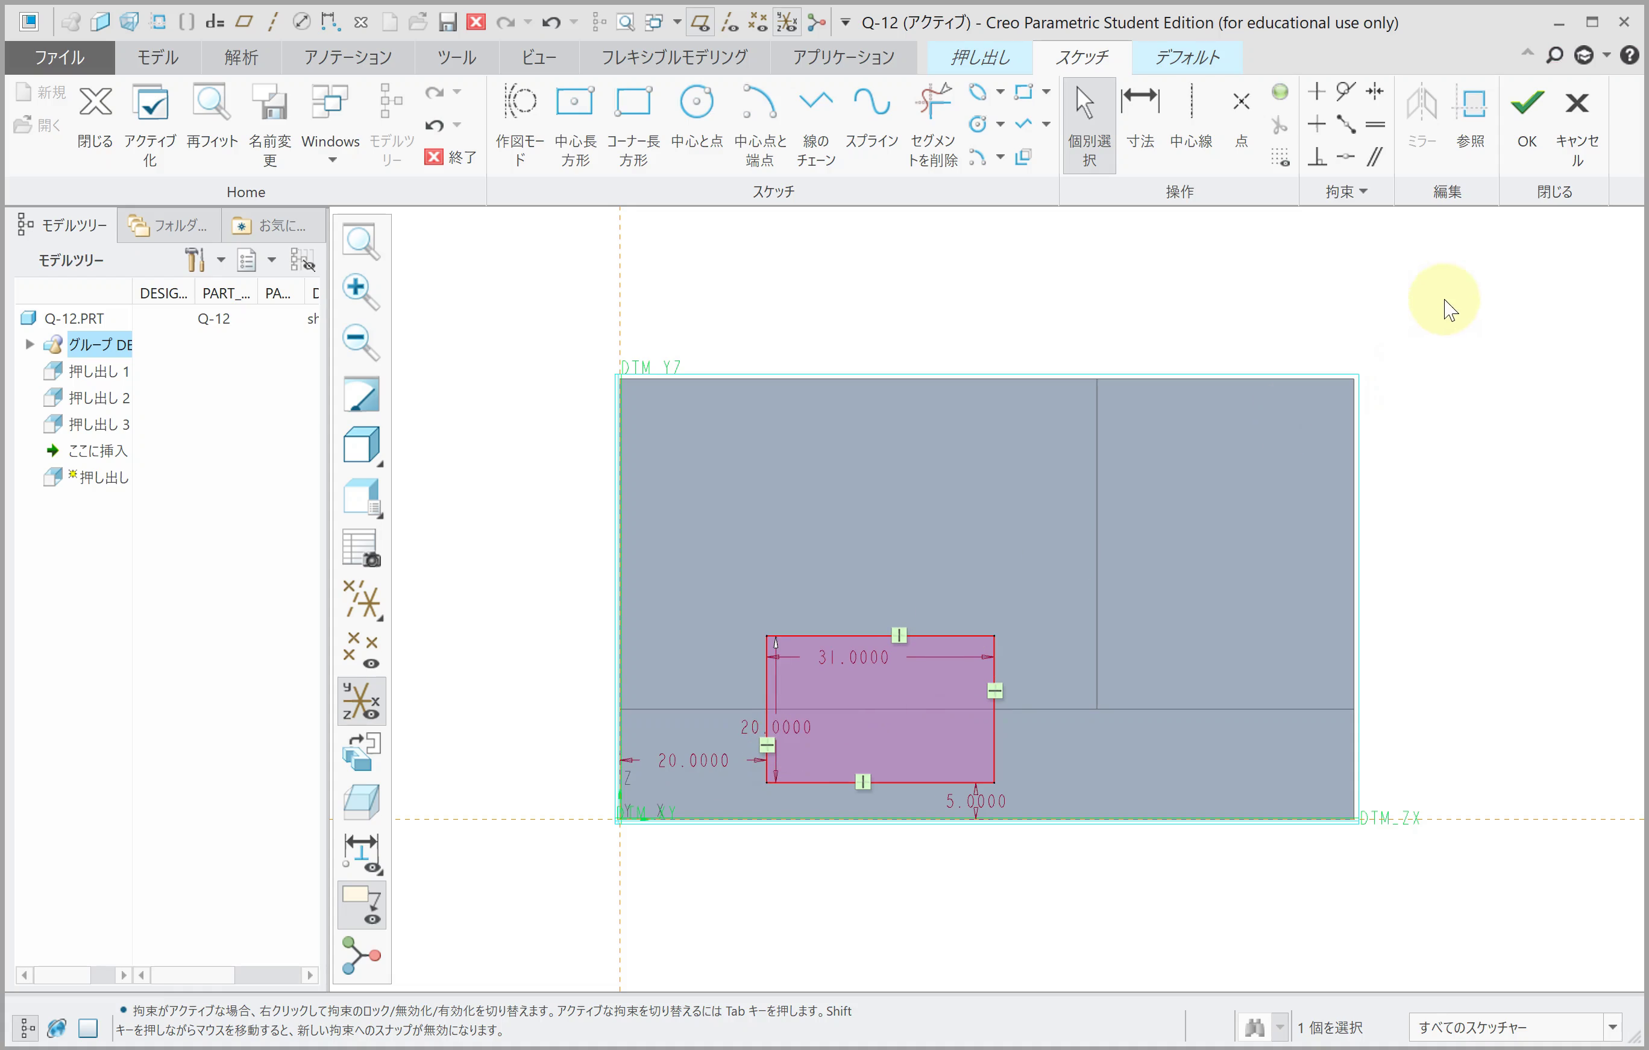
# Step: Cut the rectangle 20 deep as a material-removing extrusion
pyautogui.click(1521, 162)
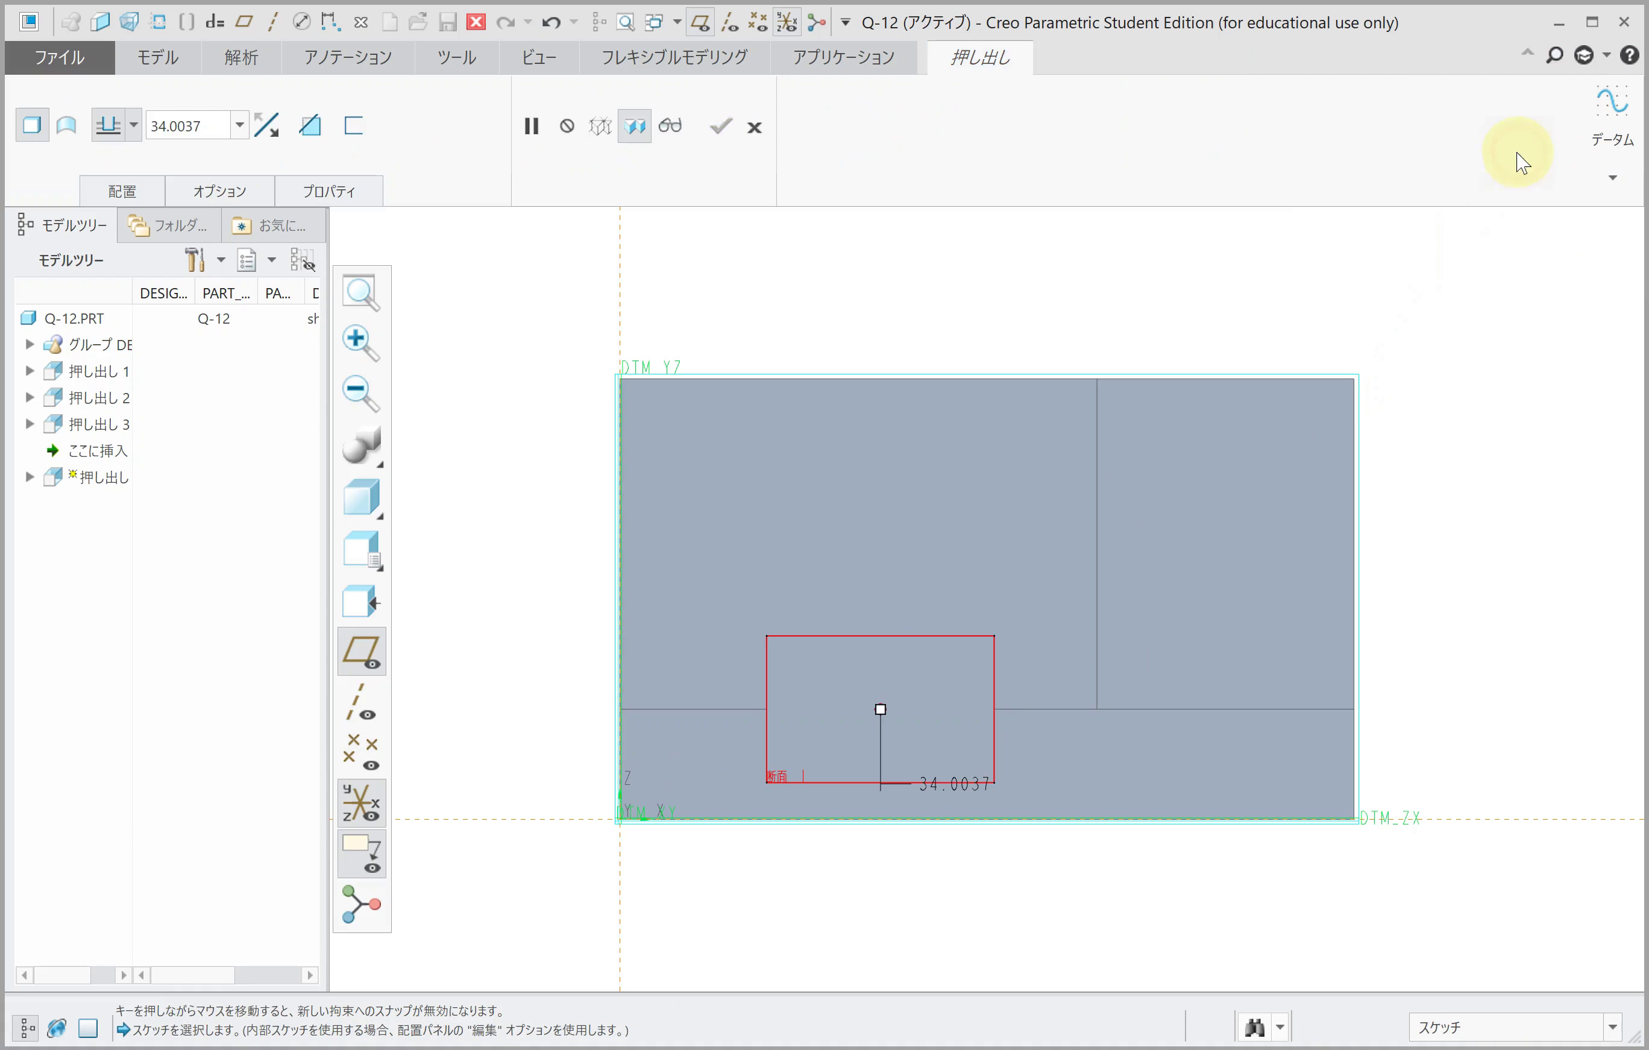
pyautogui.click(242, 125)
pyautogui.write('20')
pyautogui.press('Return')
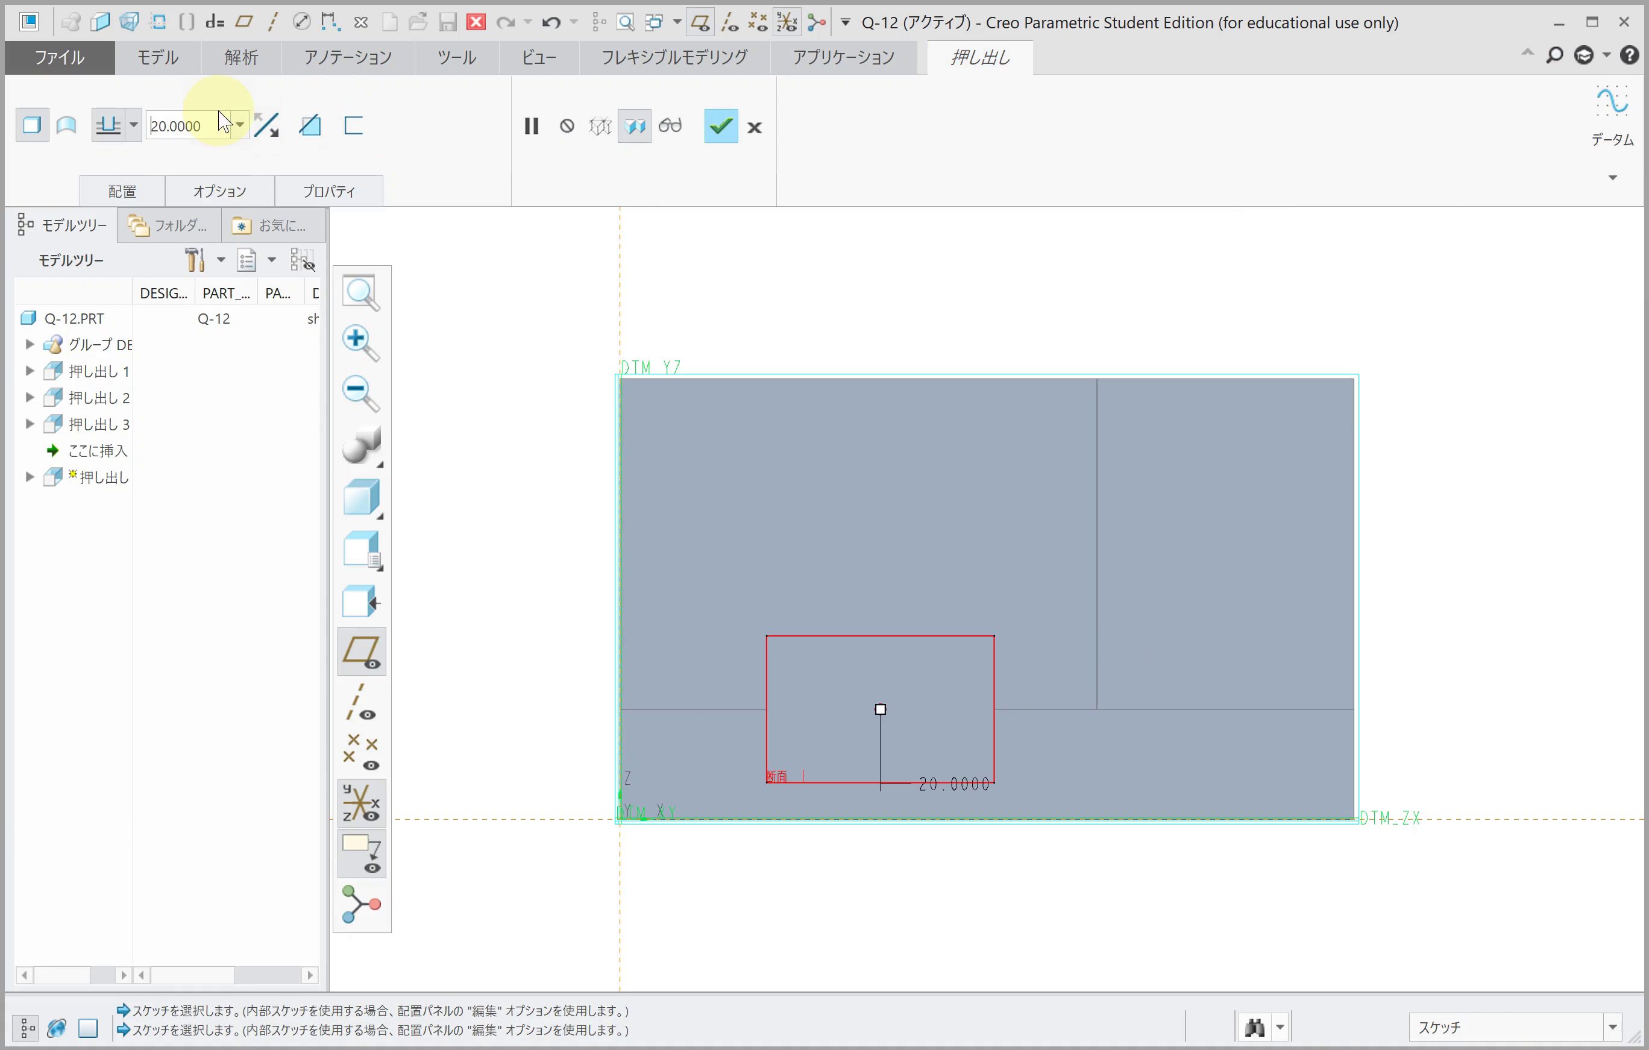
pyautogui.click(309, 125)
pyautogui.moveTo(660, 422); pyautogui.dragTo(693, 532, button='middle')
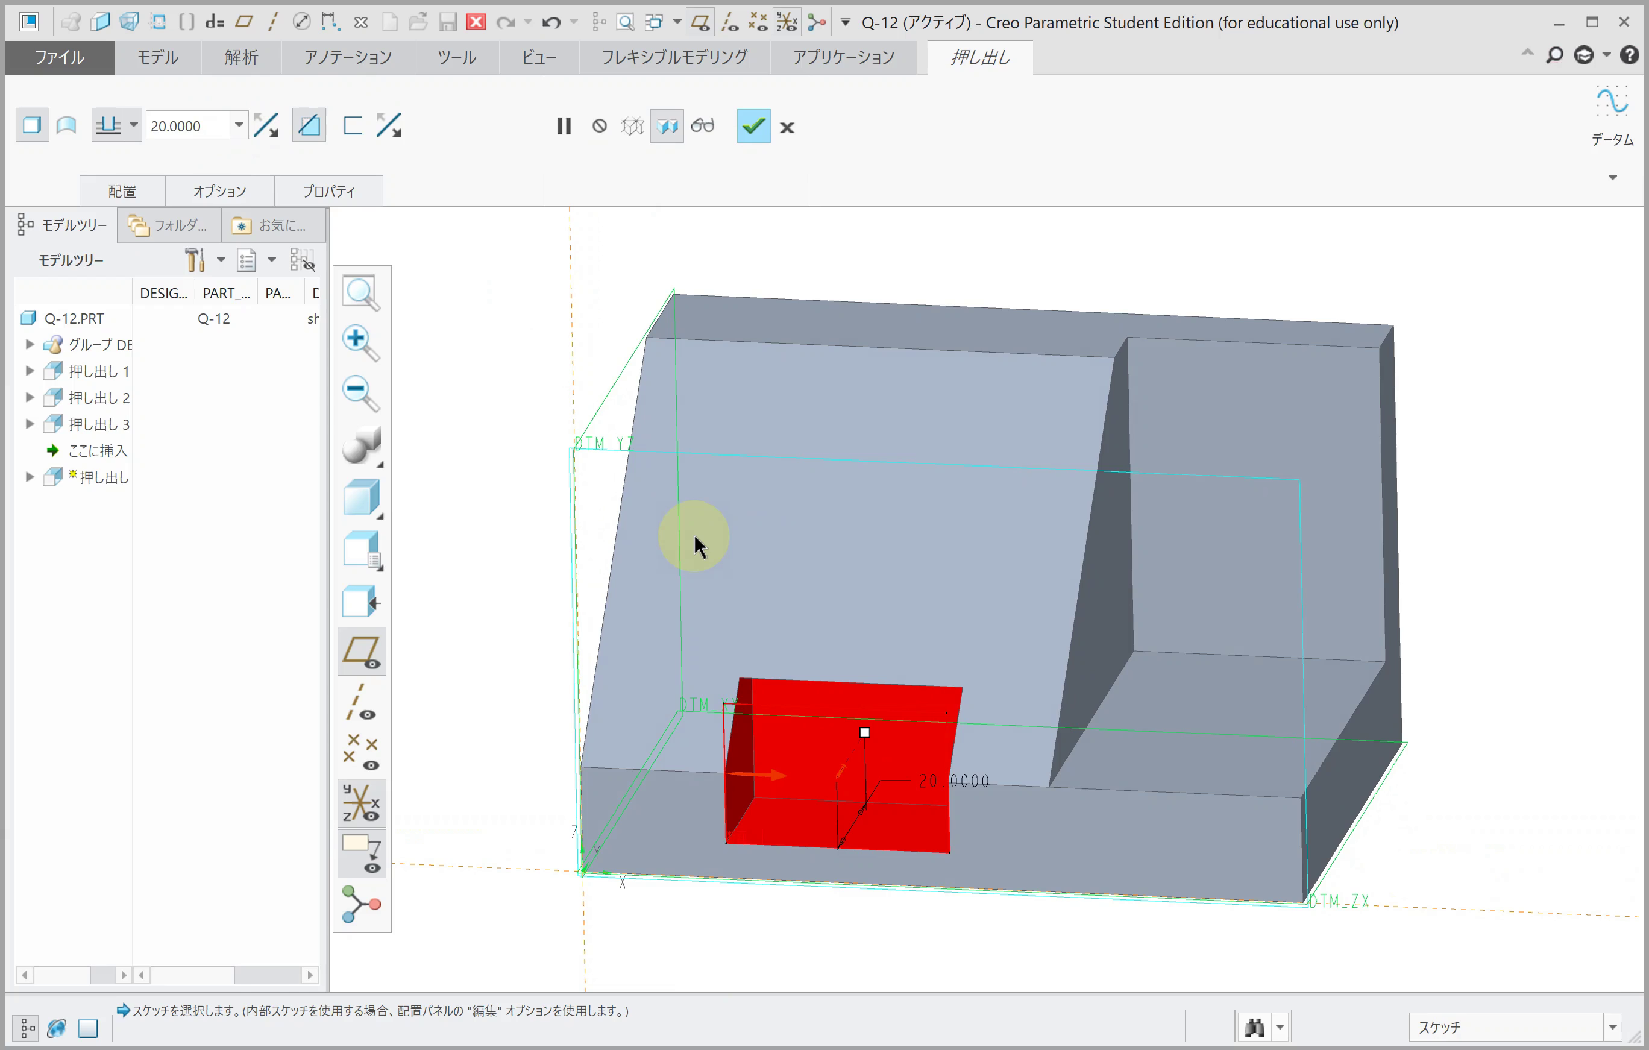
pyautogui.middleClick(693, 536)
# Step: Start the pocket sketch face-on with a vertical centerline 35 from the left edge
pyautogui.click(545, 135)
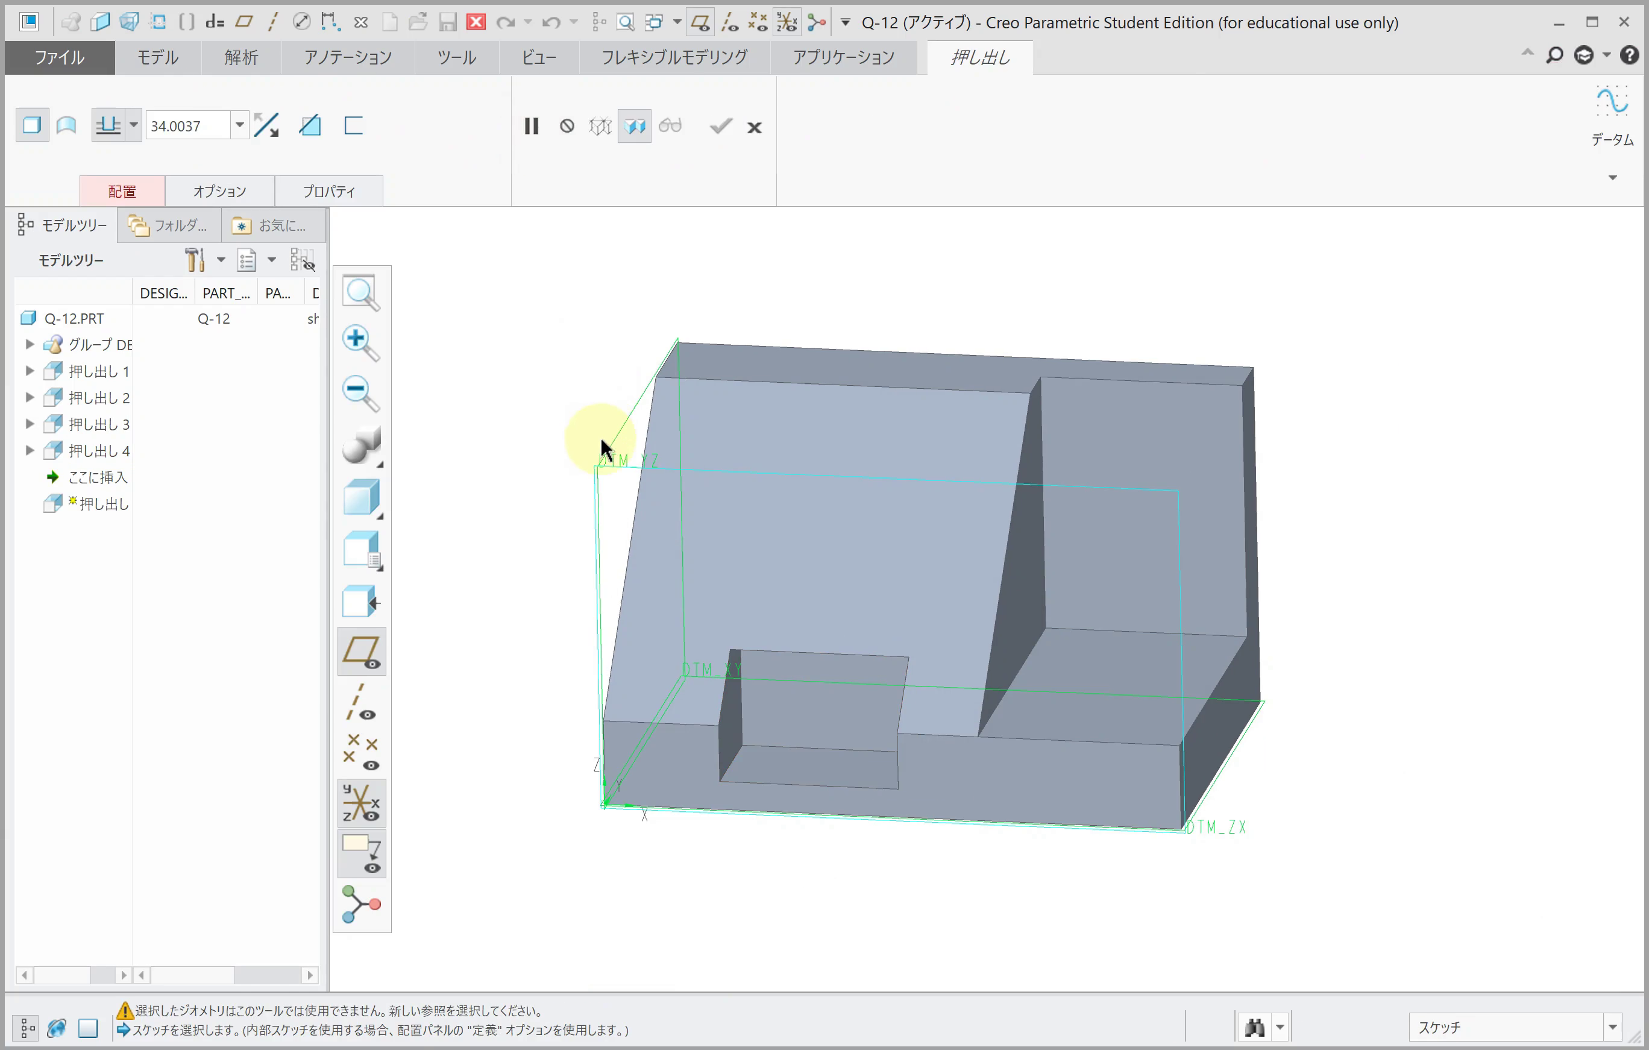
pyautogui.click(601, 446)
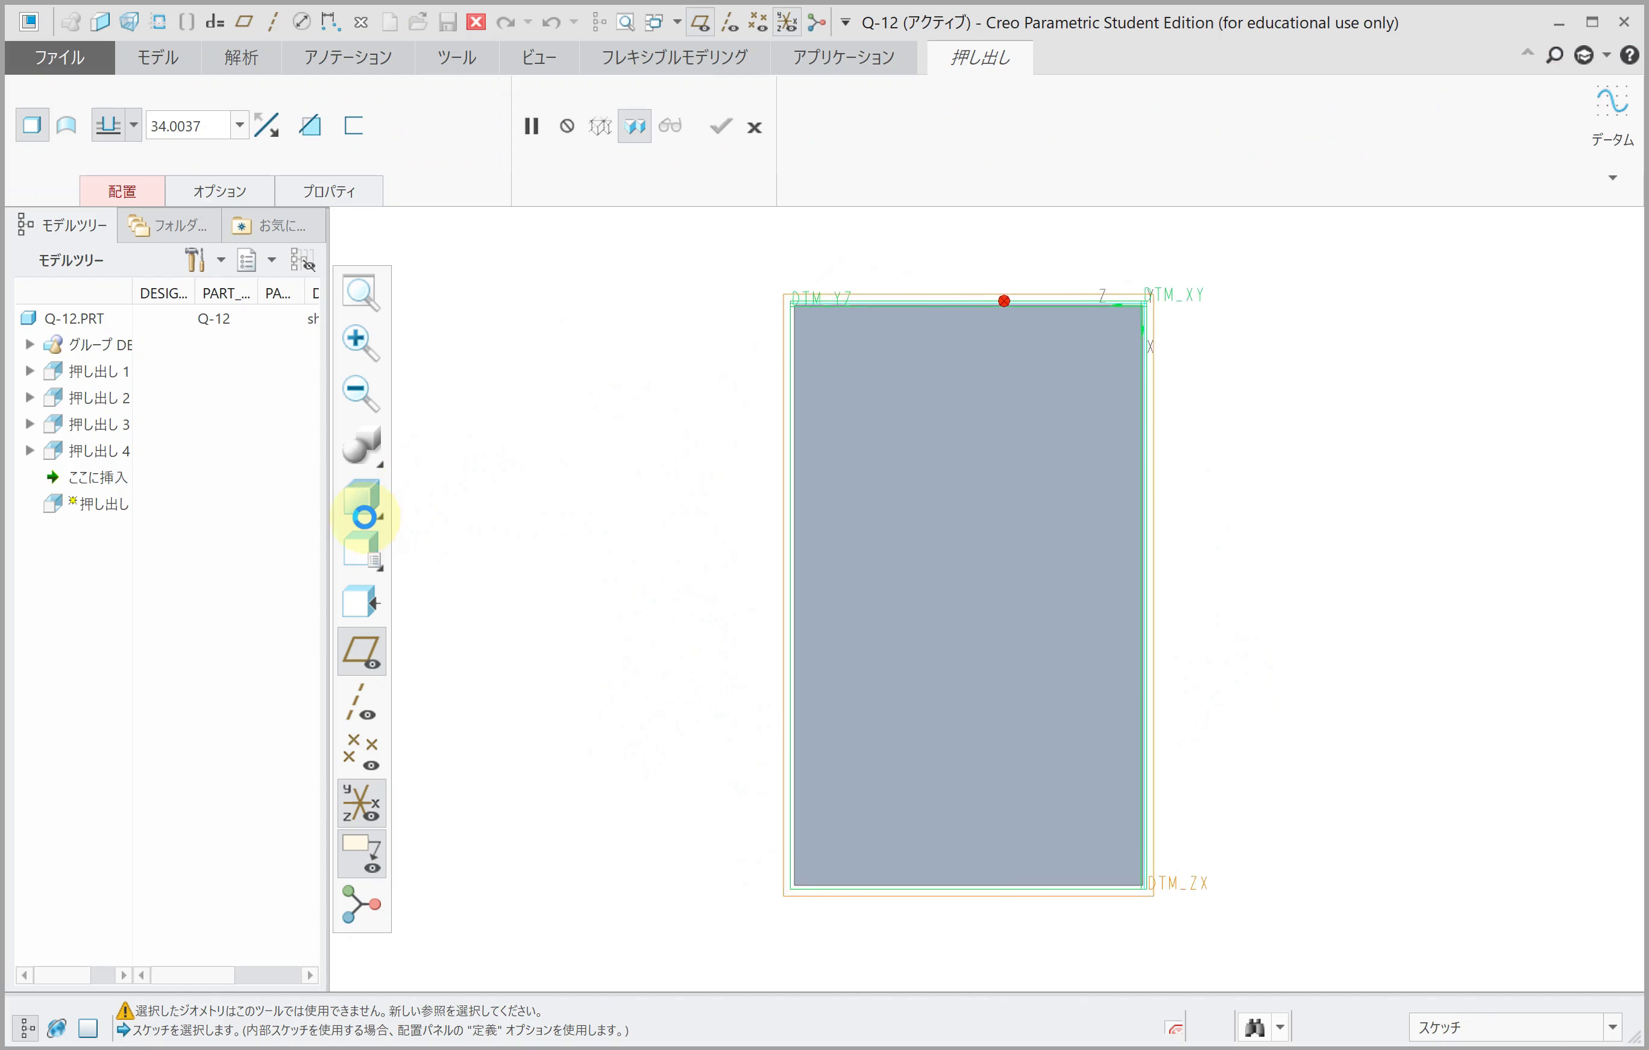
pyautogui.click(362, 500)
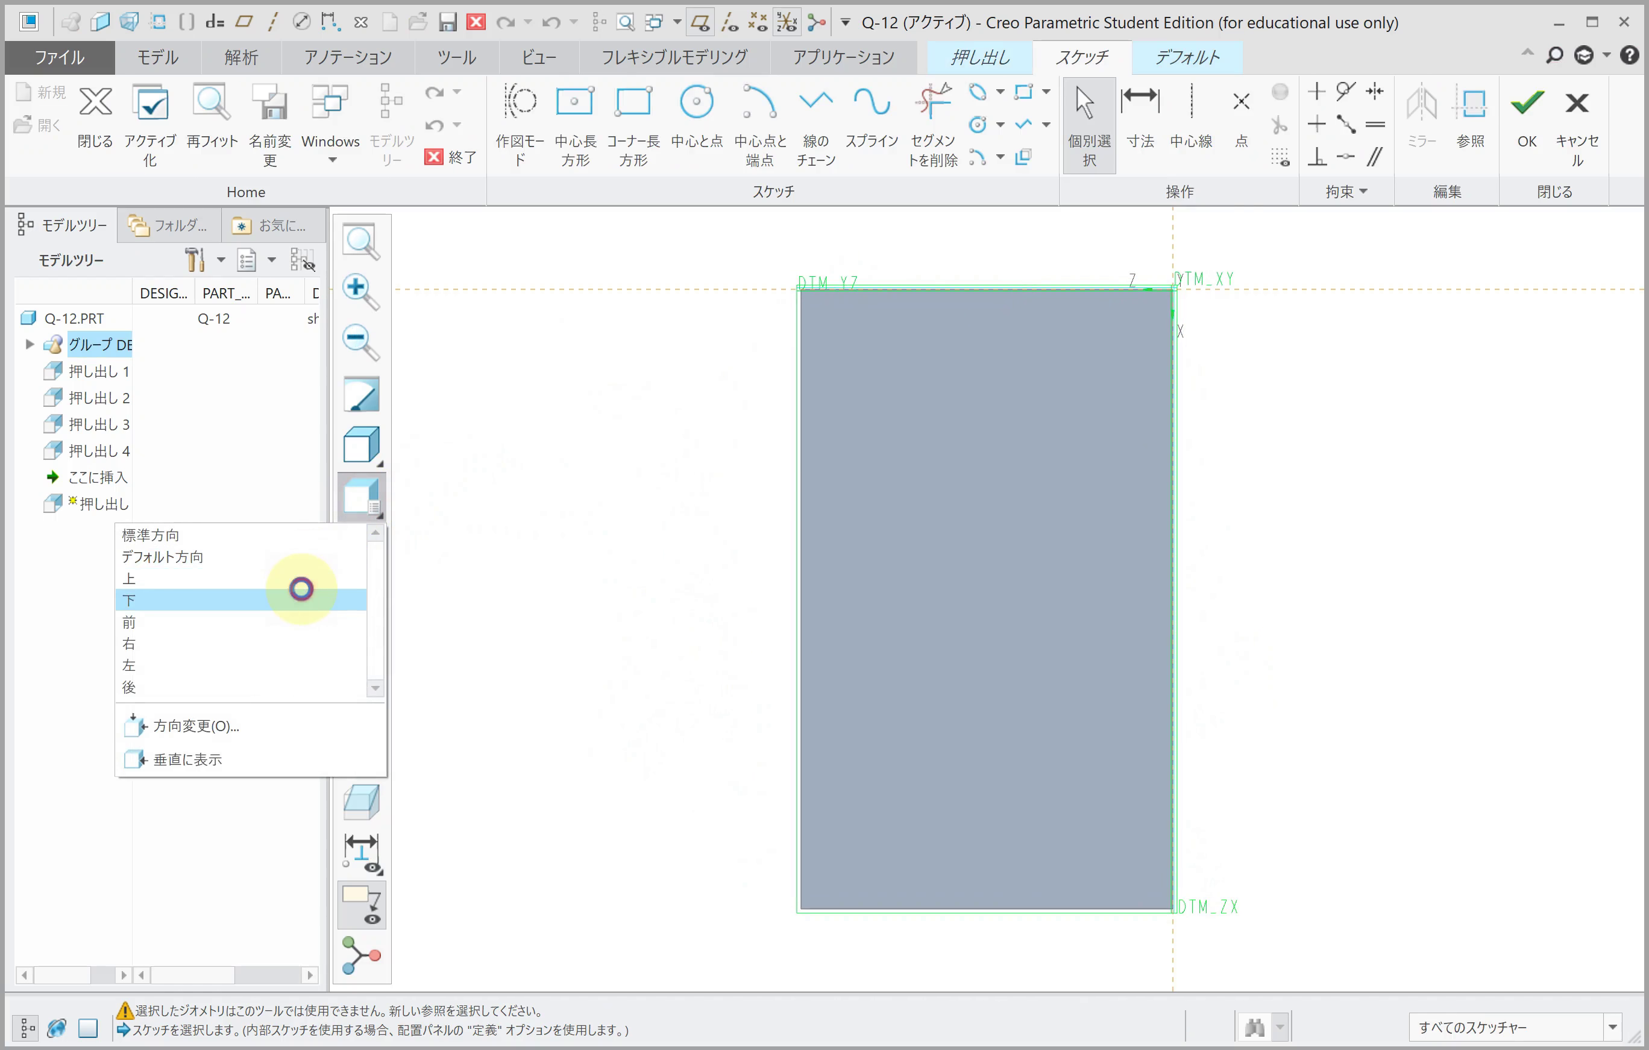
pyautogui.click(301, 588)
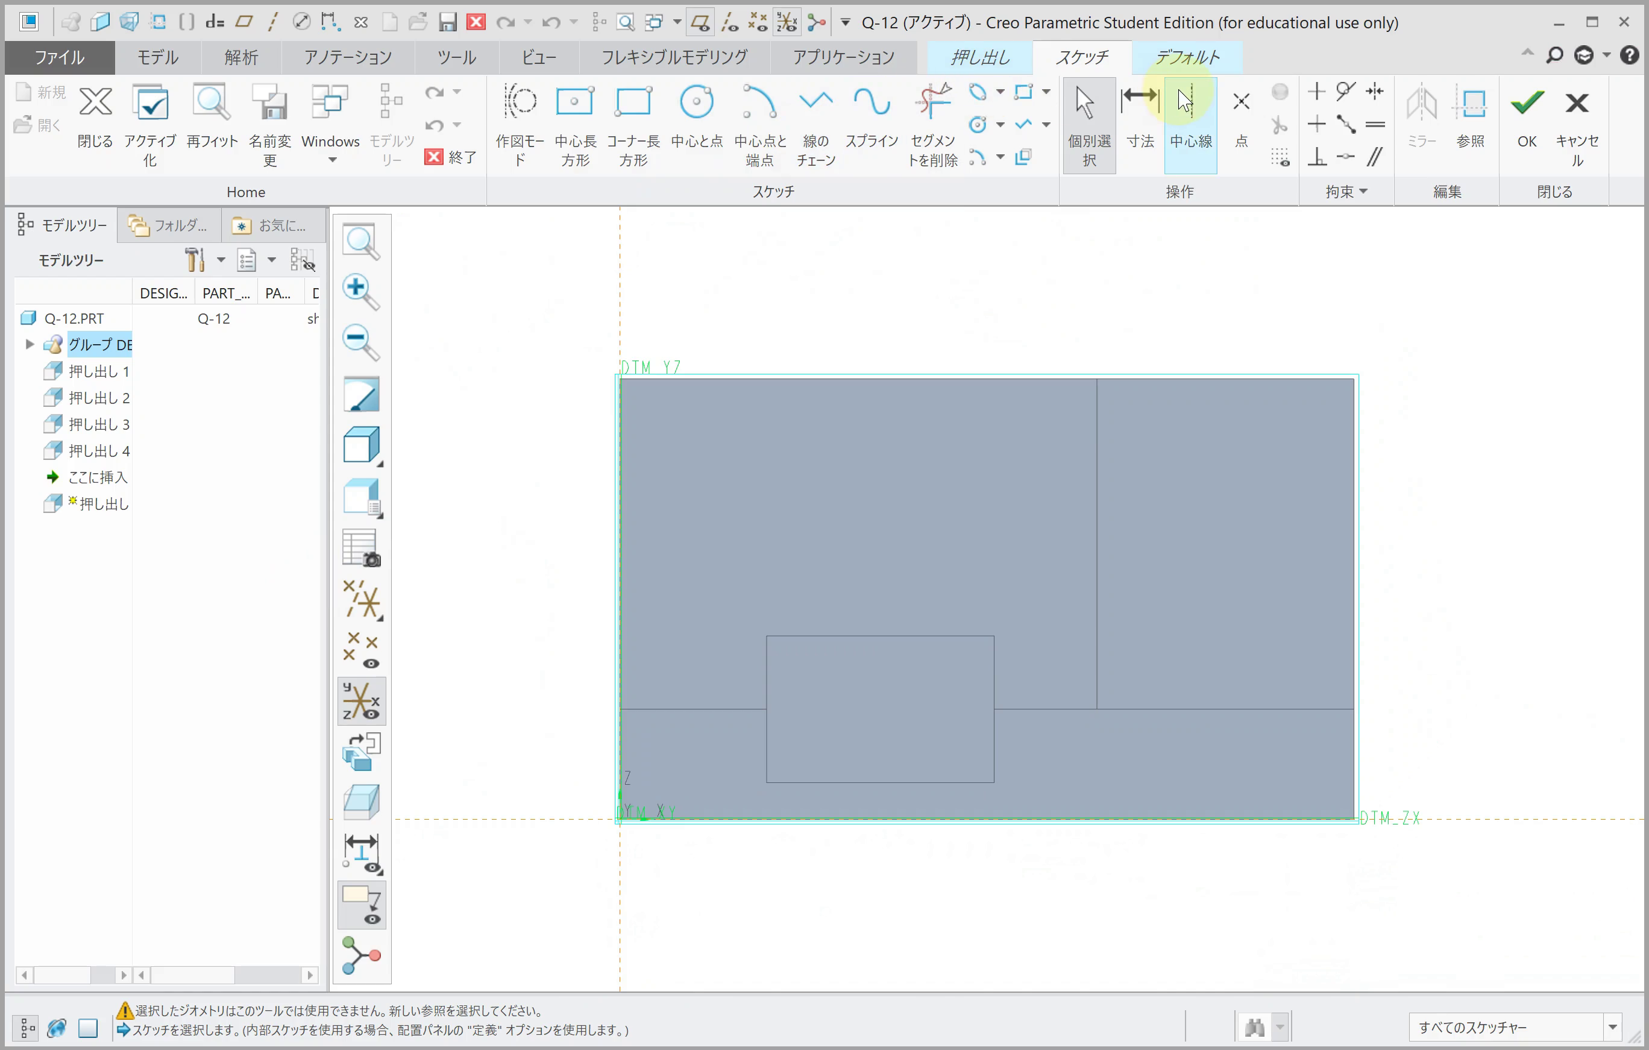
pyautogui.click(1191, 125)
pyautogui.click(840, 426)
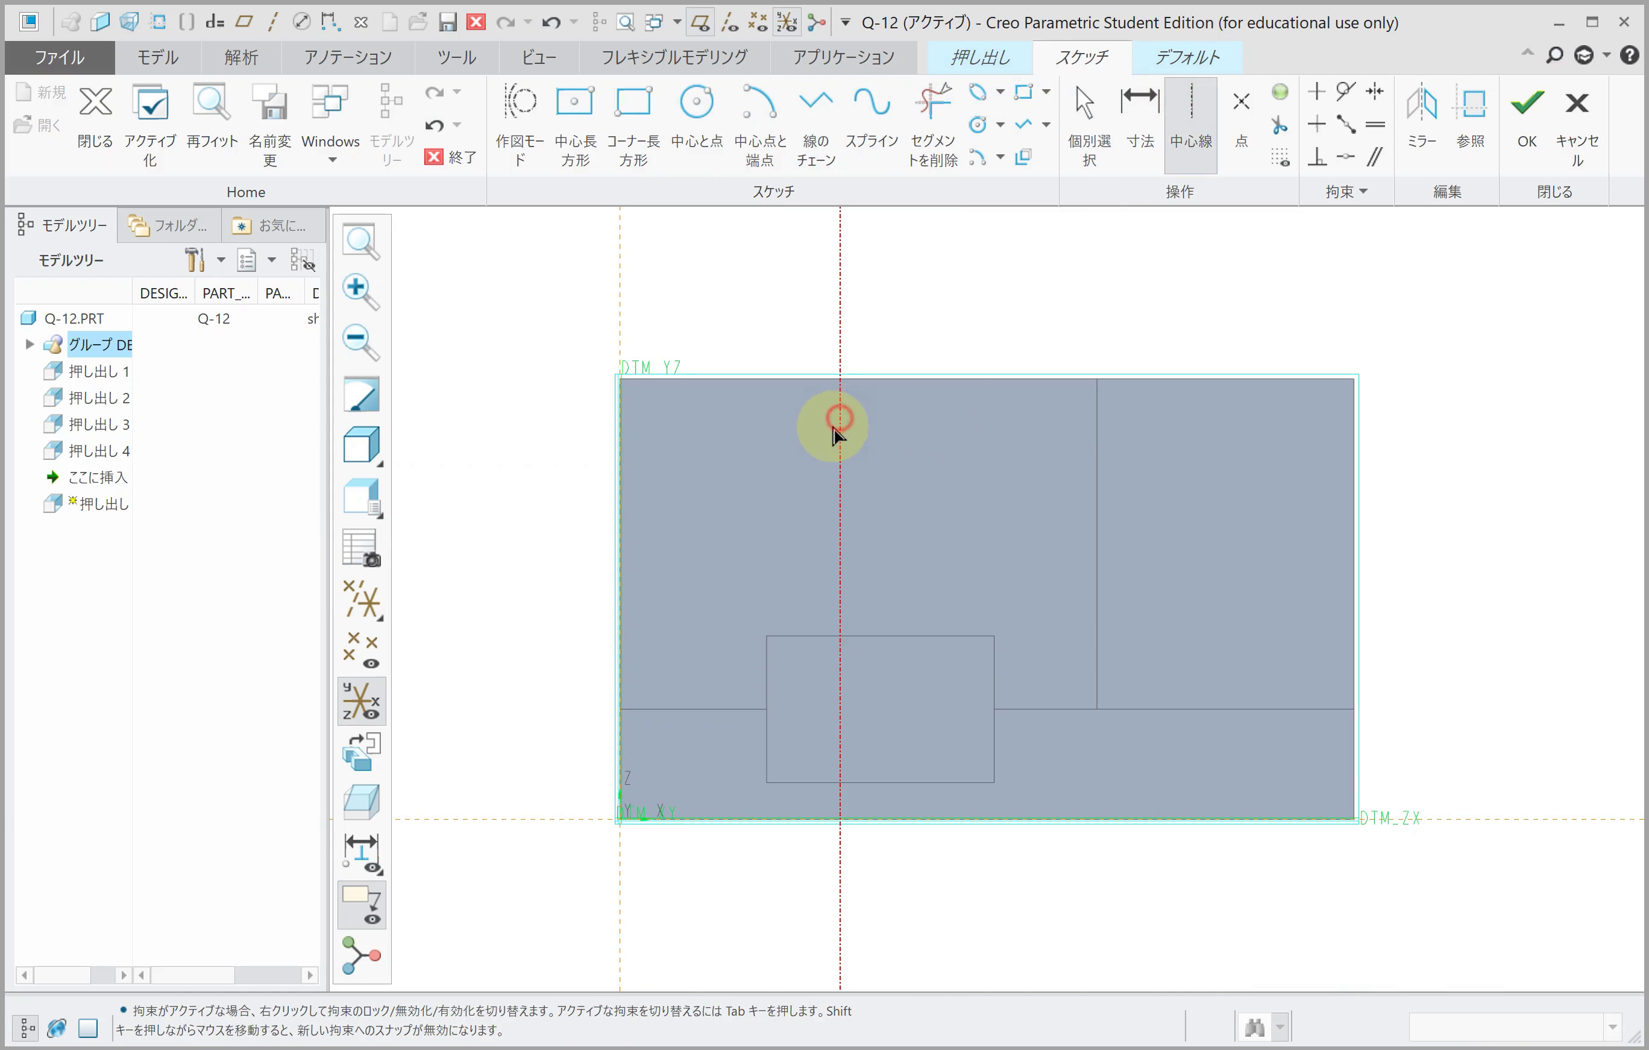
pyautogui.middleClick(745, 462)
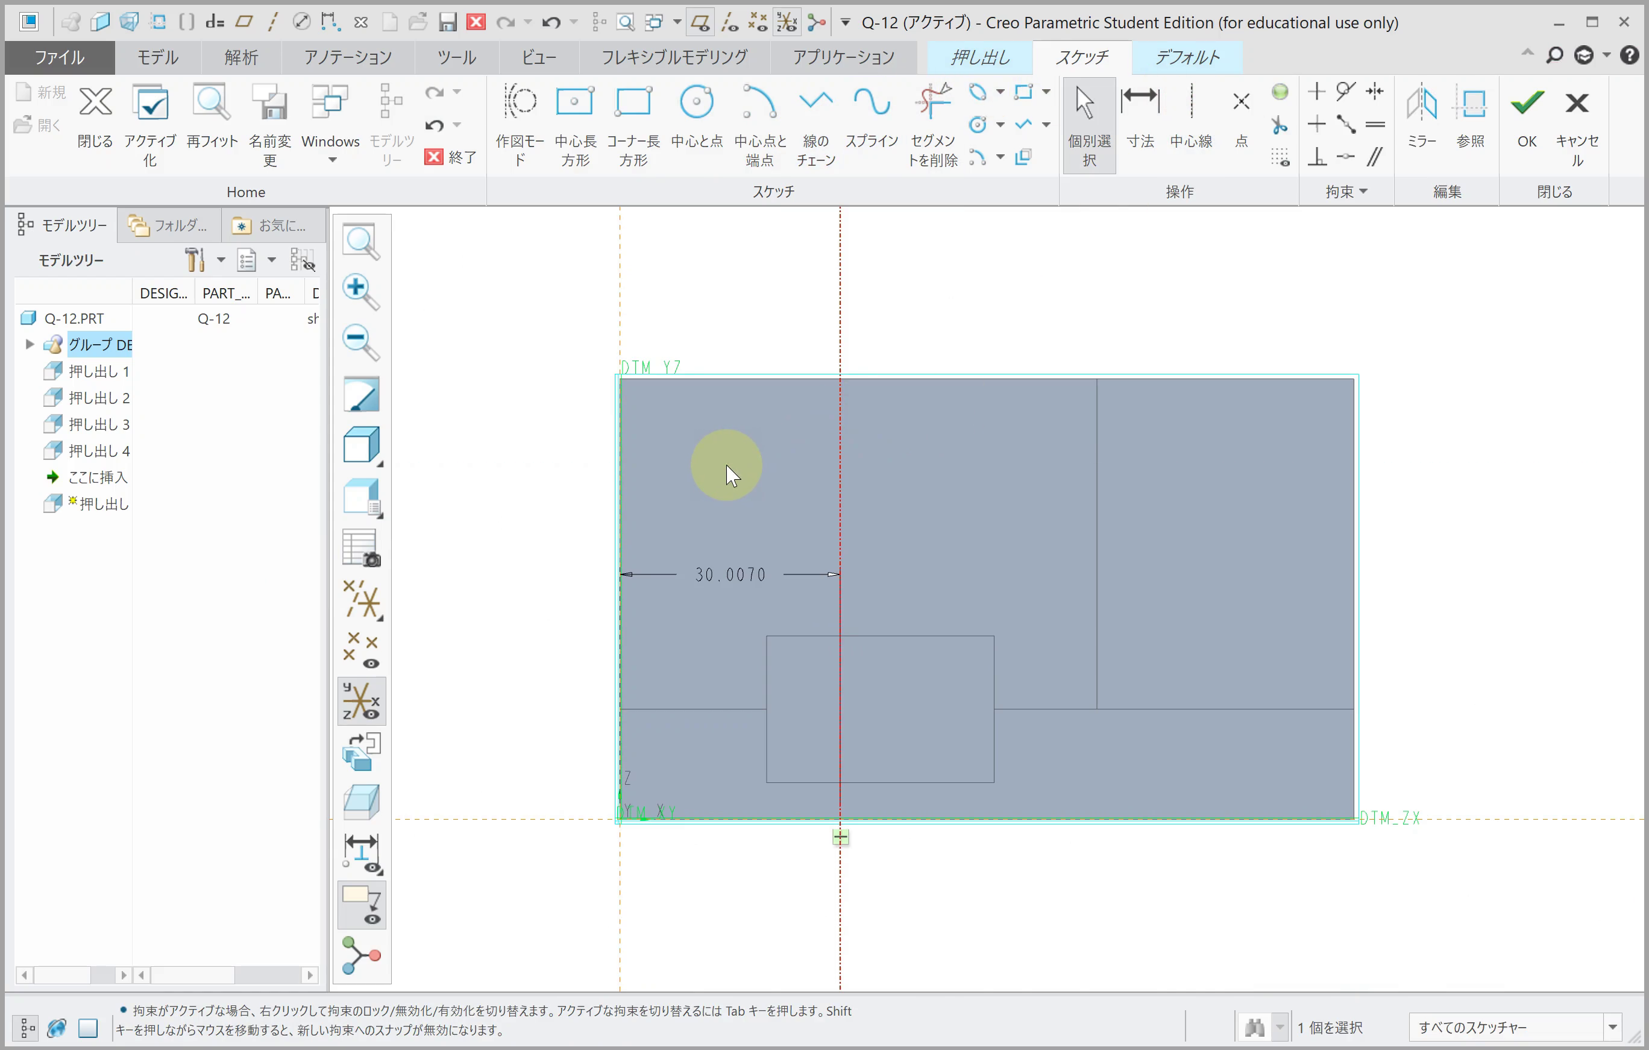
pyautogui.doubleClick(724, 572)
pyautogui.write('35')
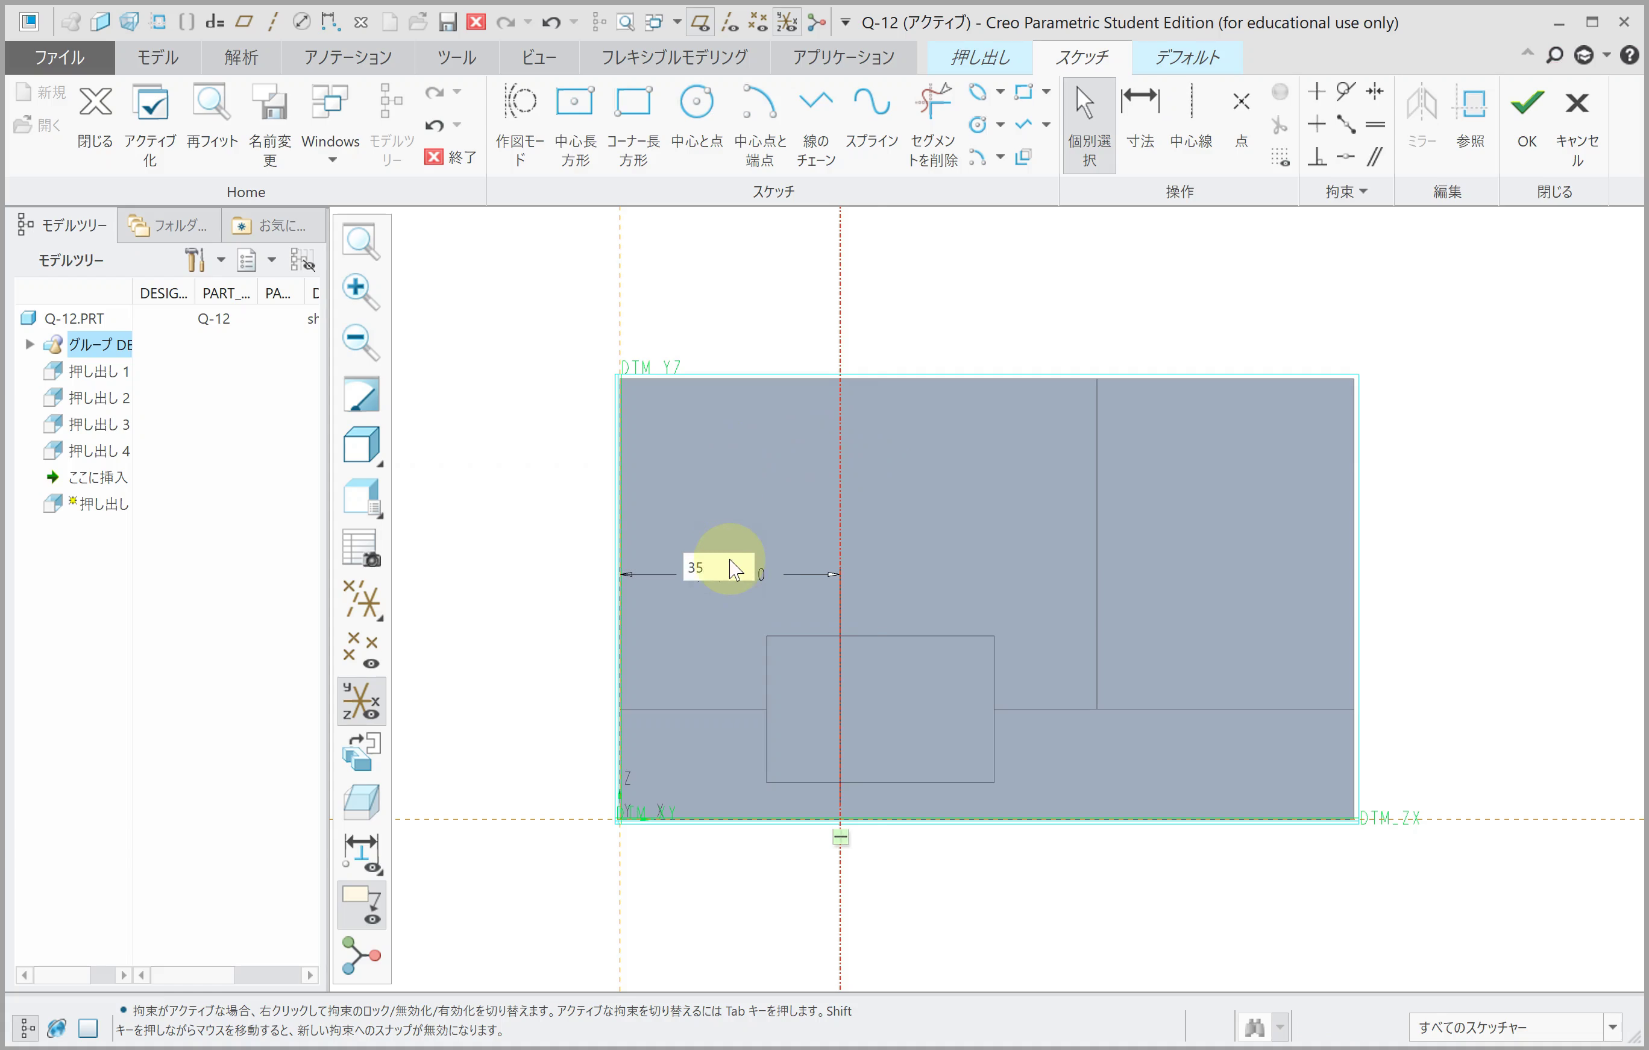
pyautogui.press('Return')
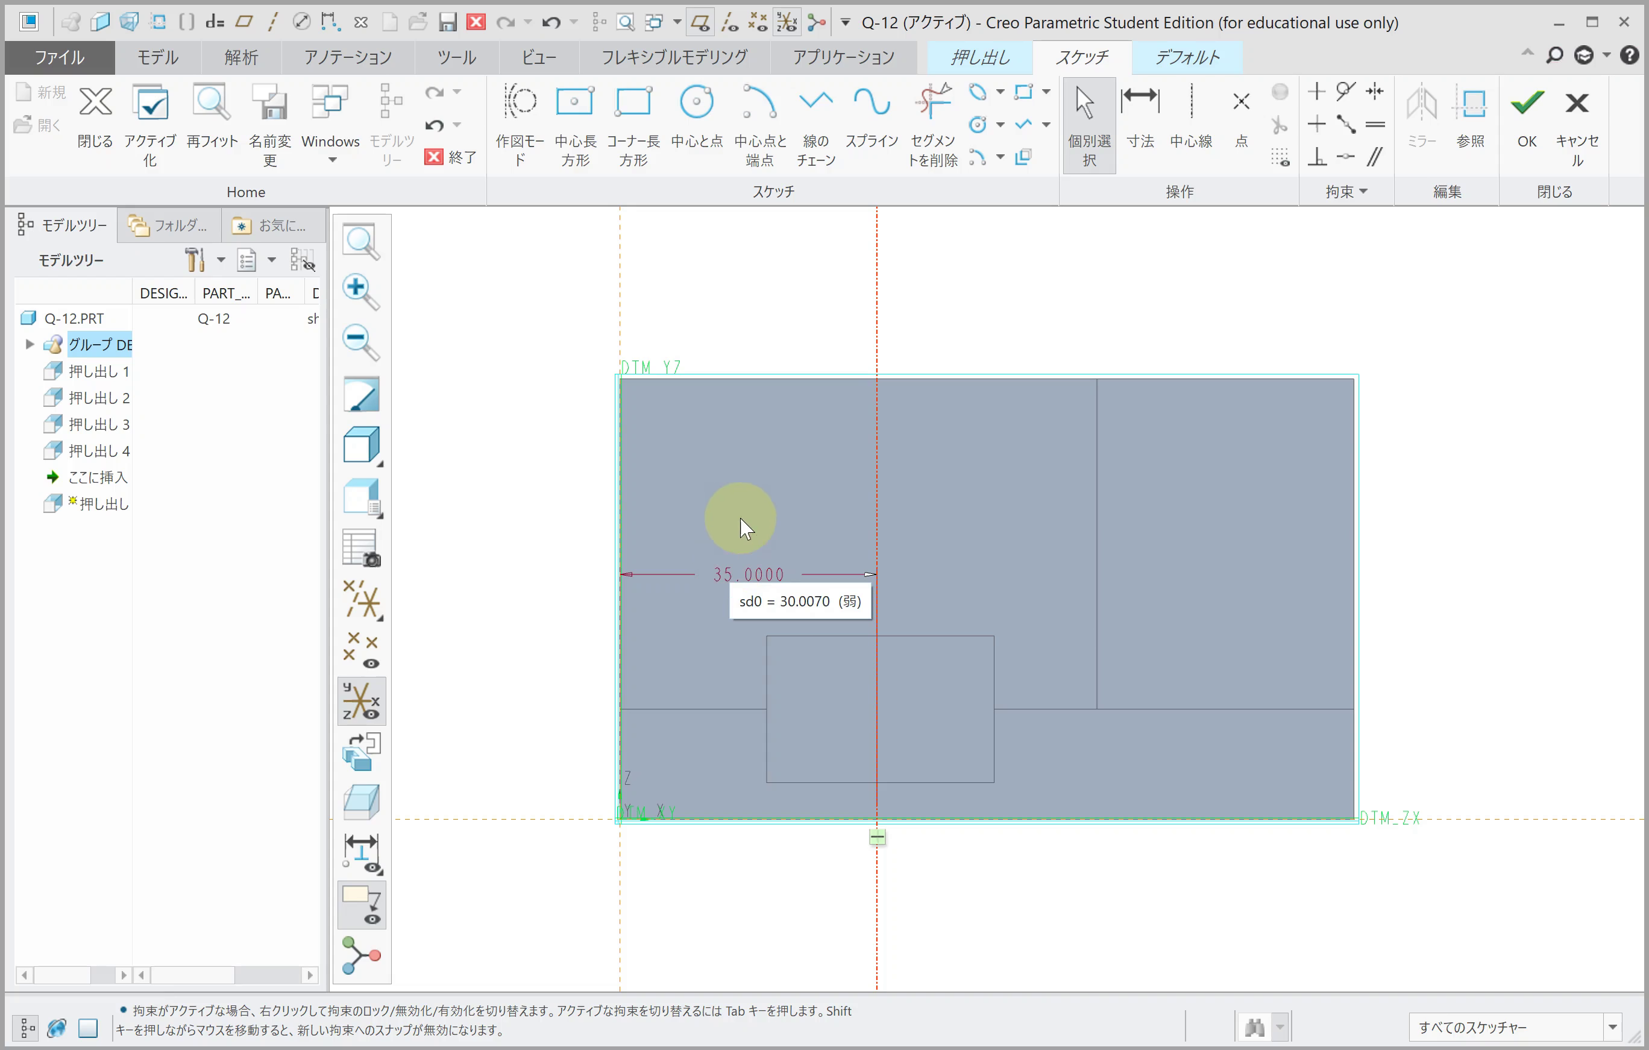
# Step: Draw a half-trapezoid against the centerline and mirror it into a full trapezoid
pyautogui.click(818, 156)
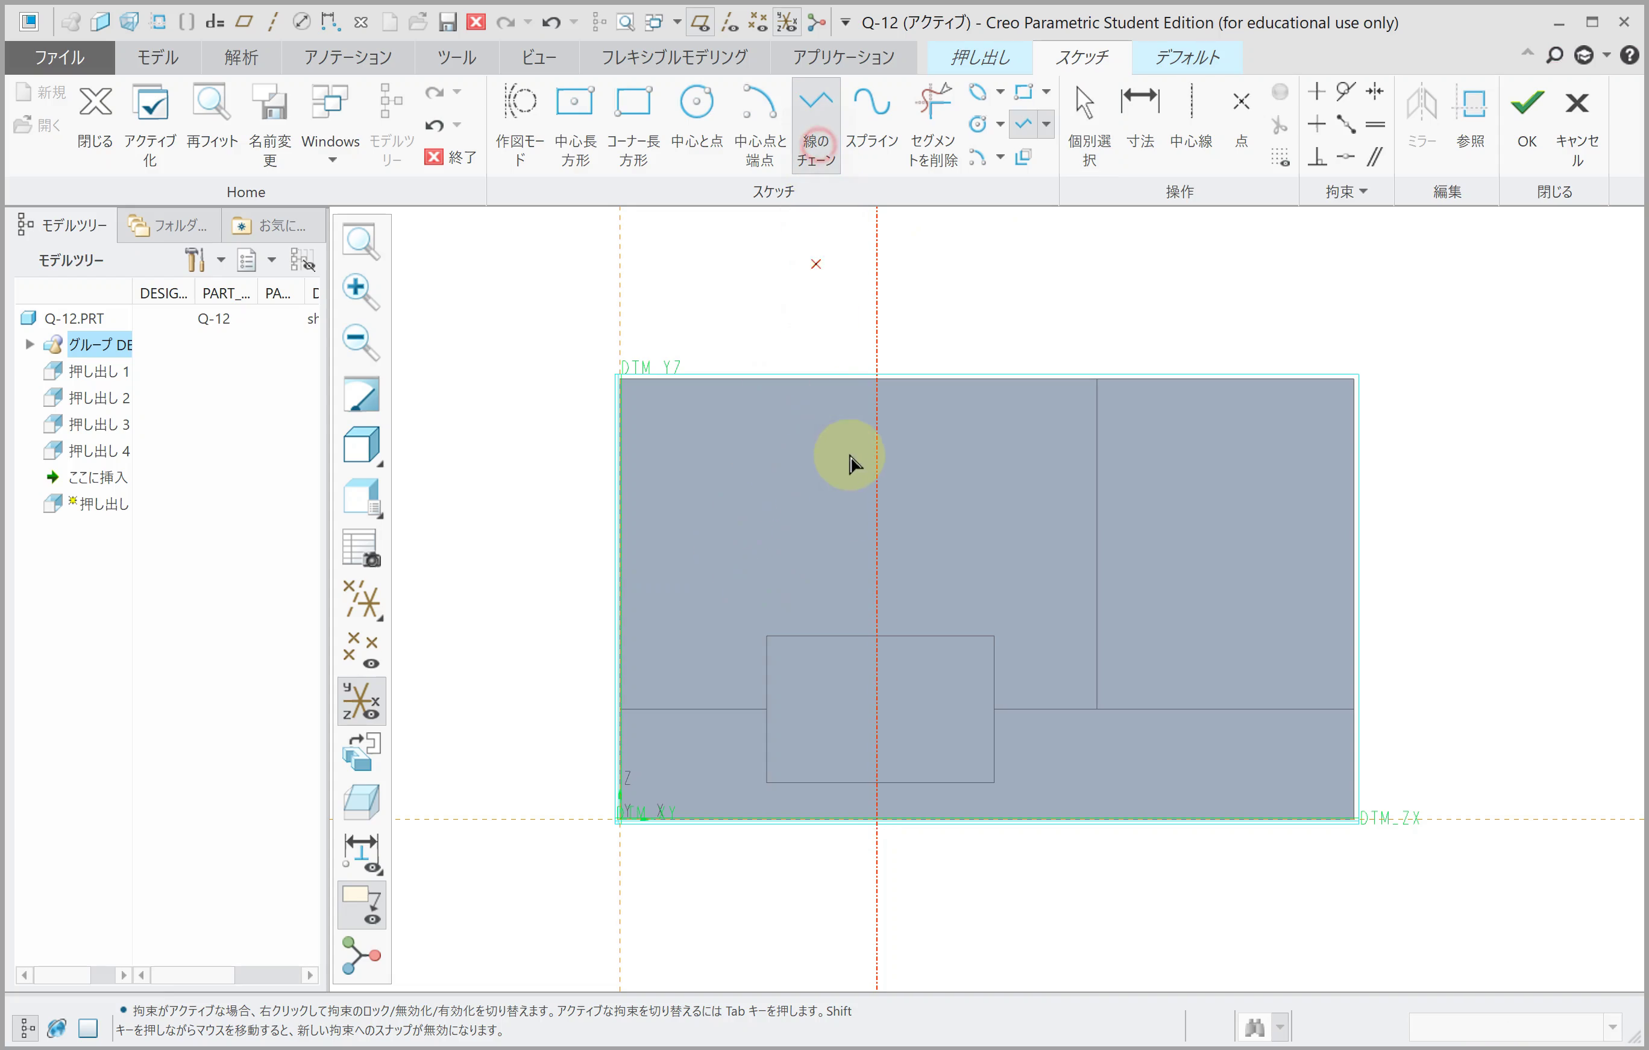
pyautogui.click(877, 491)
pyautogui.click(726, 489)
pyautogui.click(781, 597)
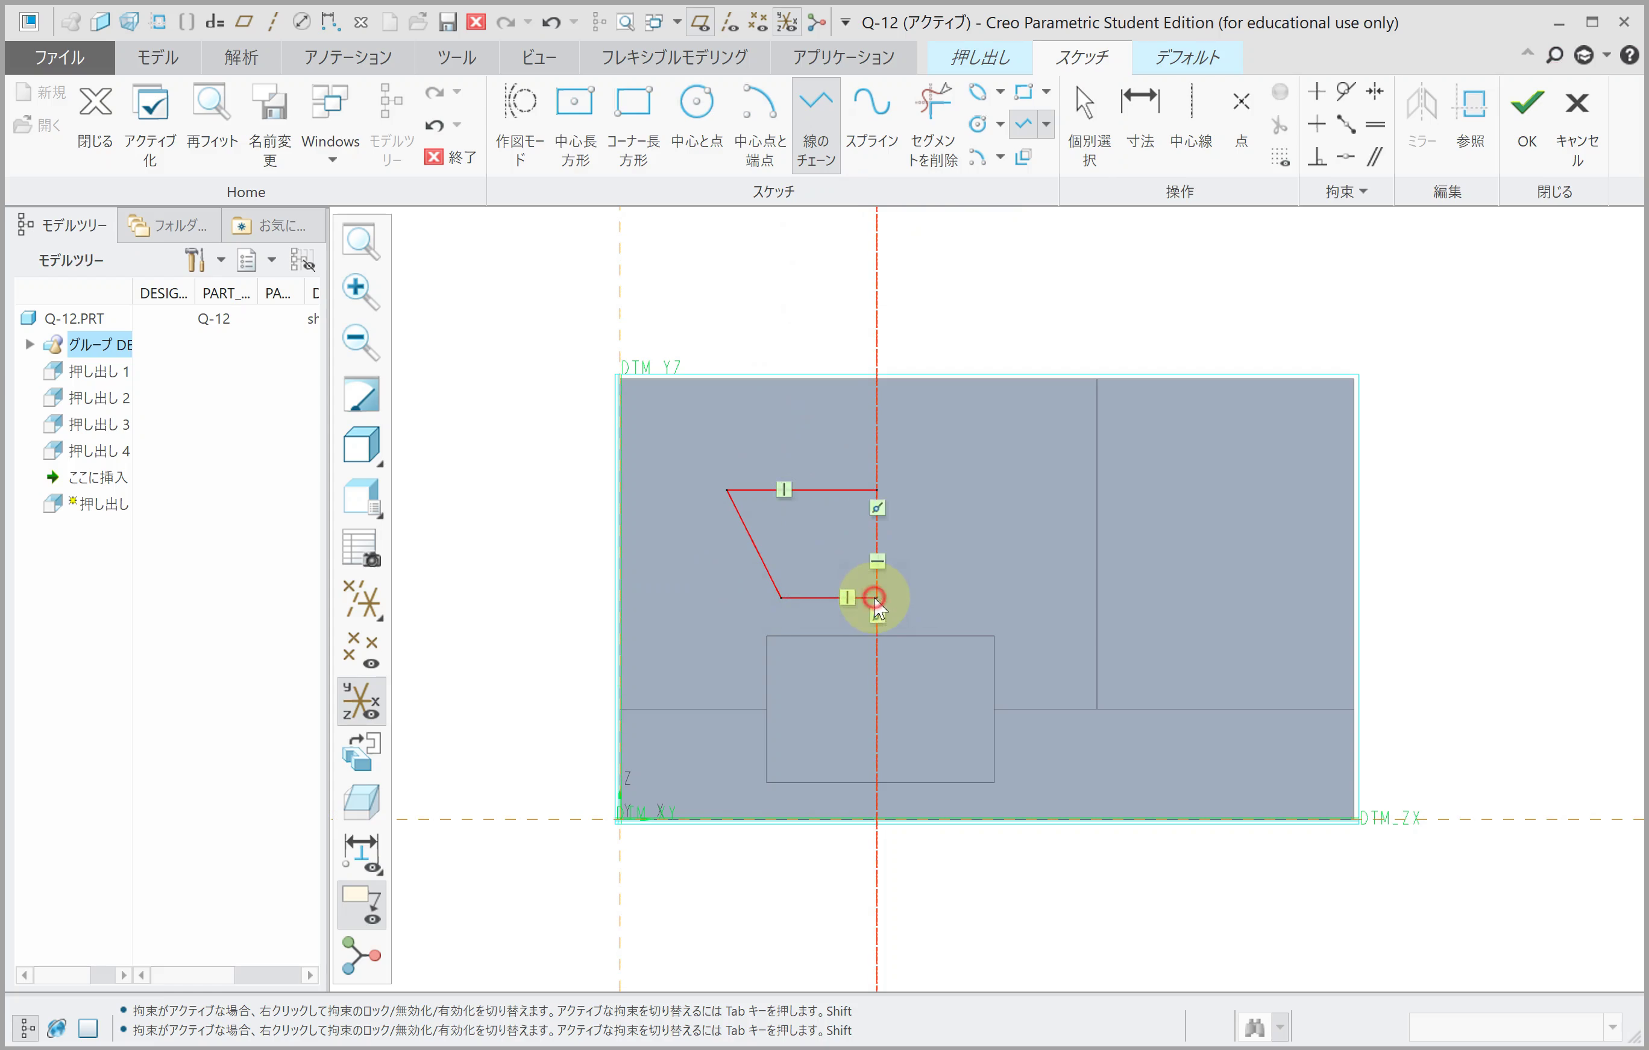
pyautogui.click(874, 597)
pyautogui.middleClick(928, 436)
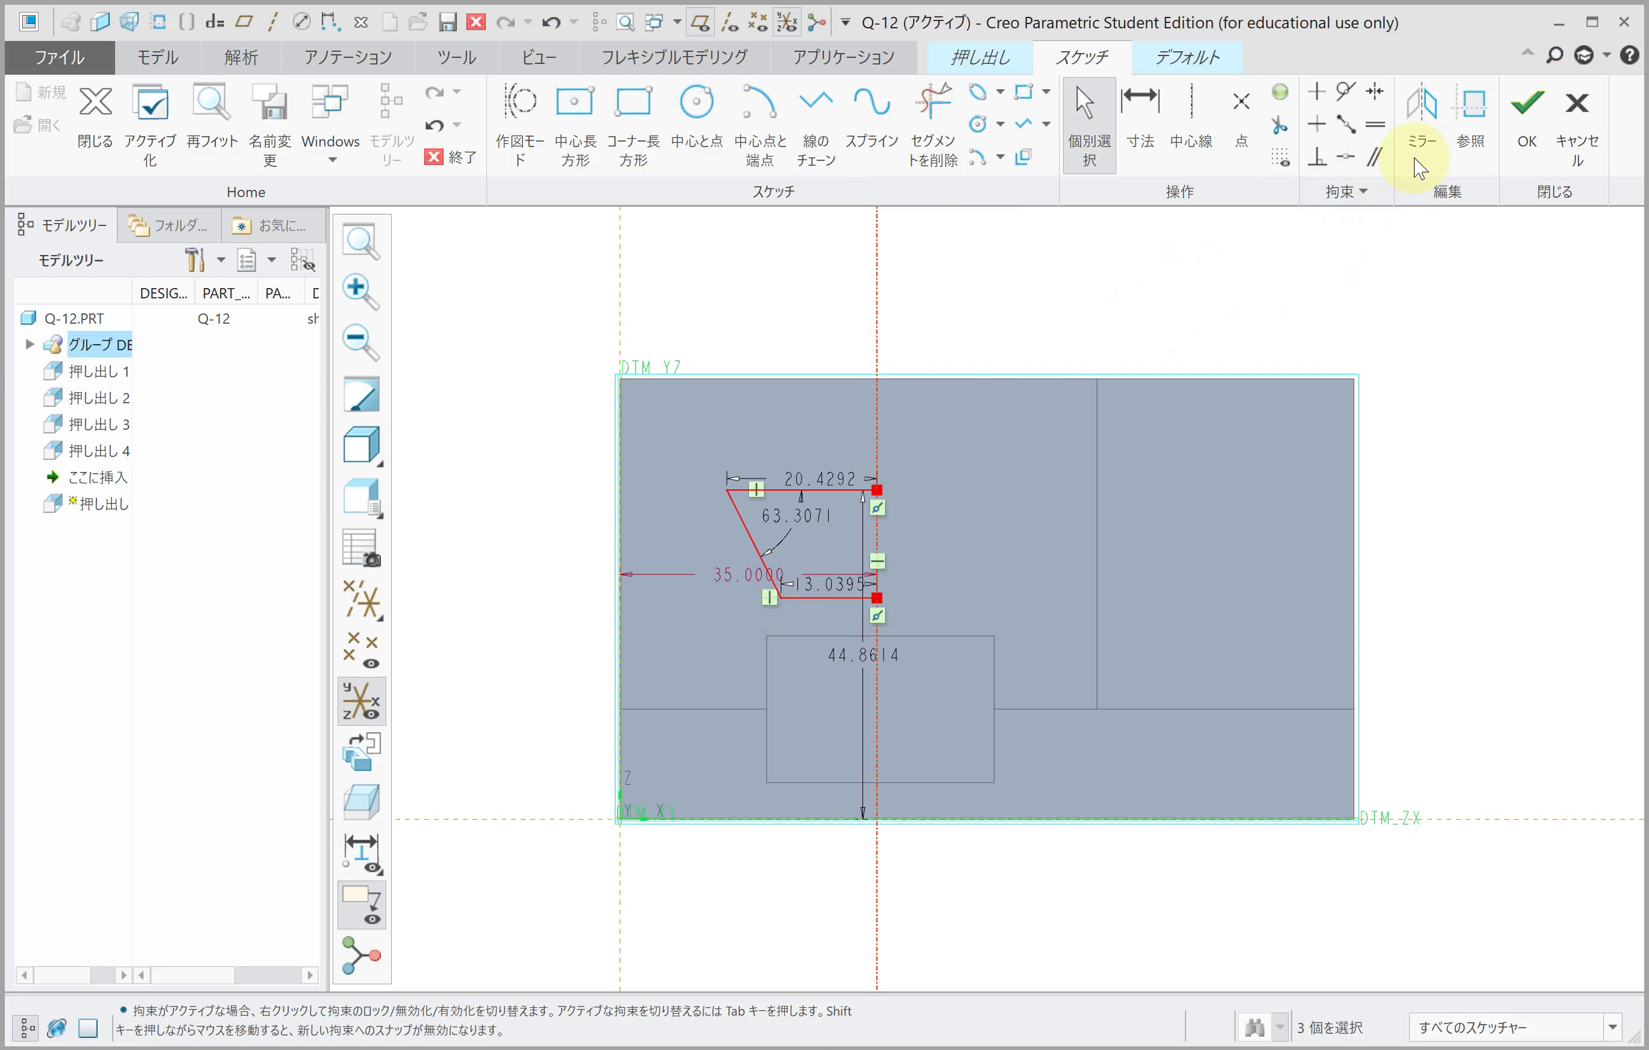
pyautogui.click(1416, 156)
pyautogui.click(877, 305)
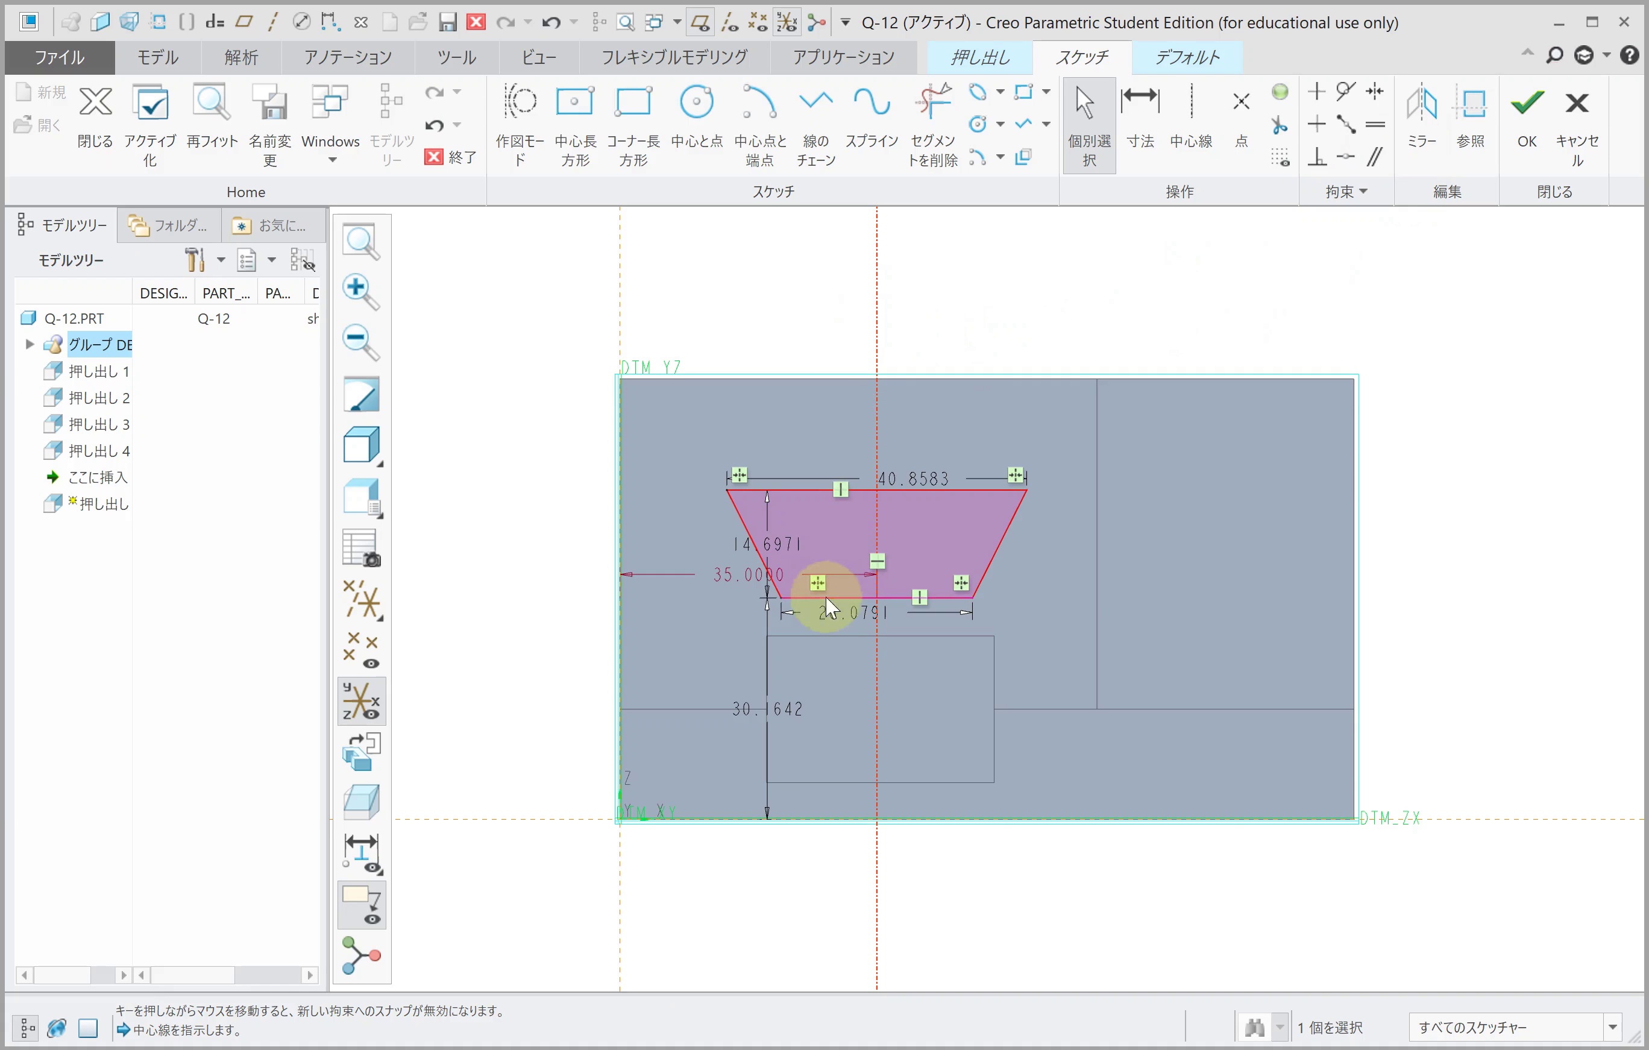
# Step: Dimension the trapezoid: height 20, 35 above the base, bottom 40, top 50
pyautogui.doubleClick(768, 545)
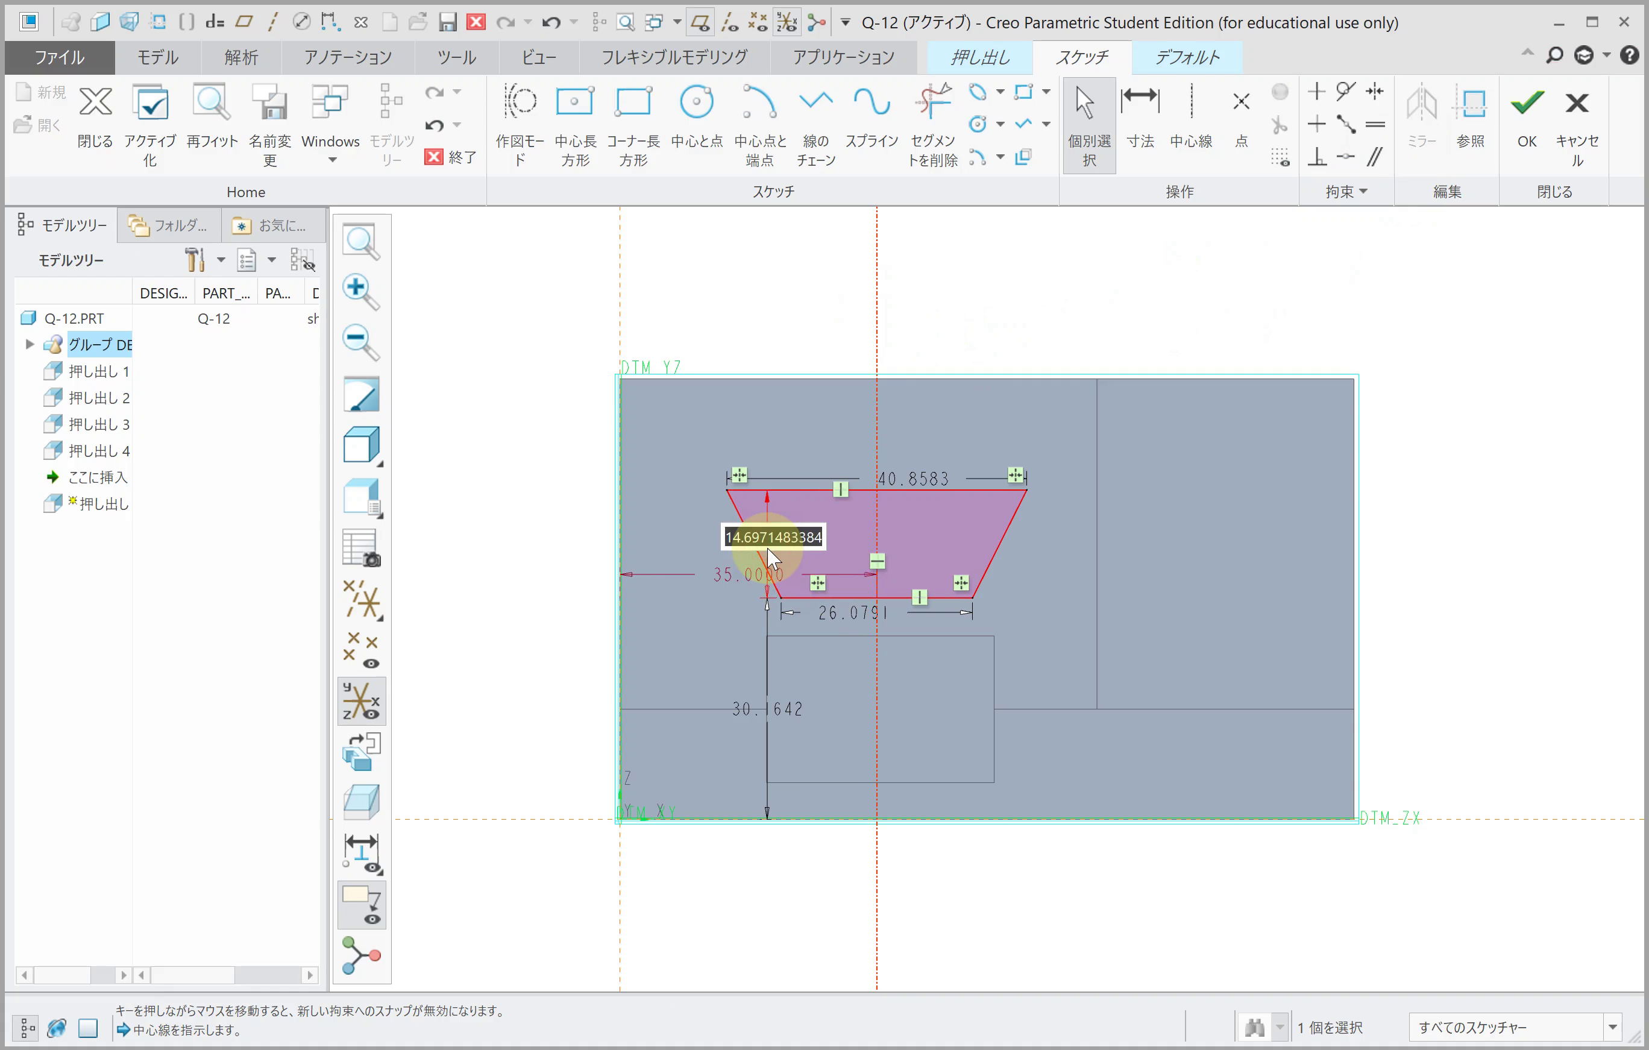
pyautogui.write('20')
pyautogui.press('Return')
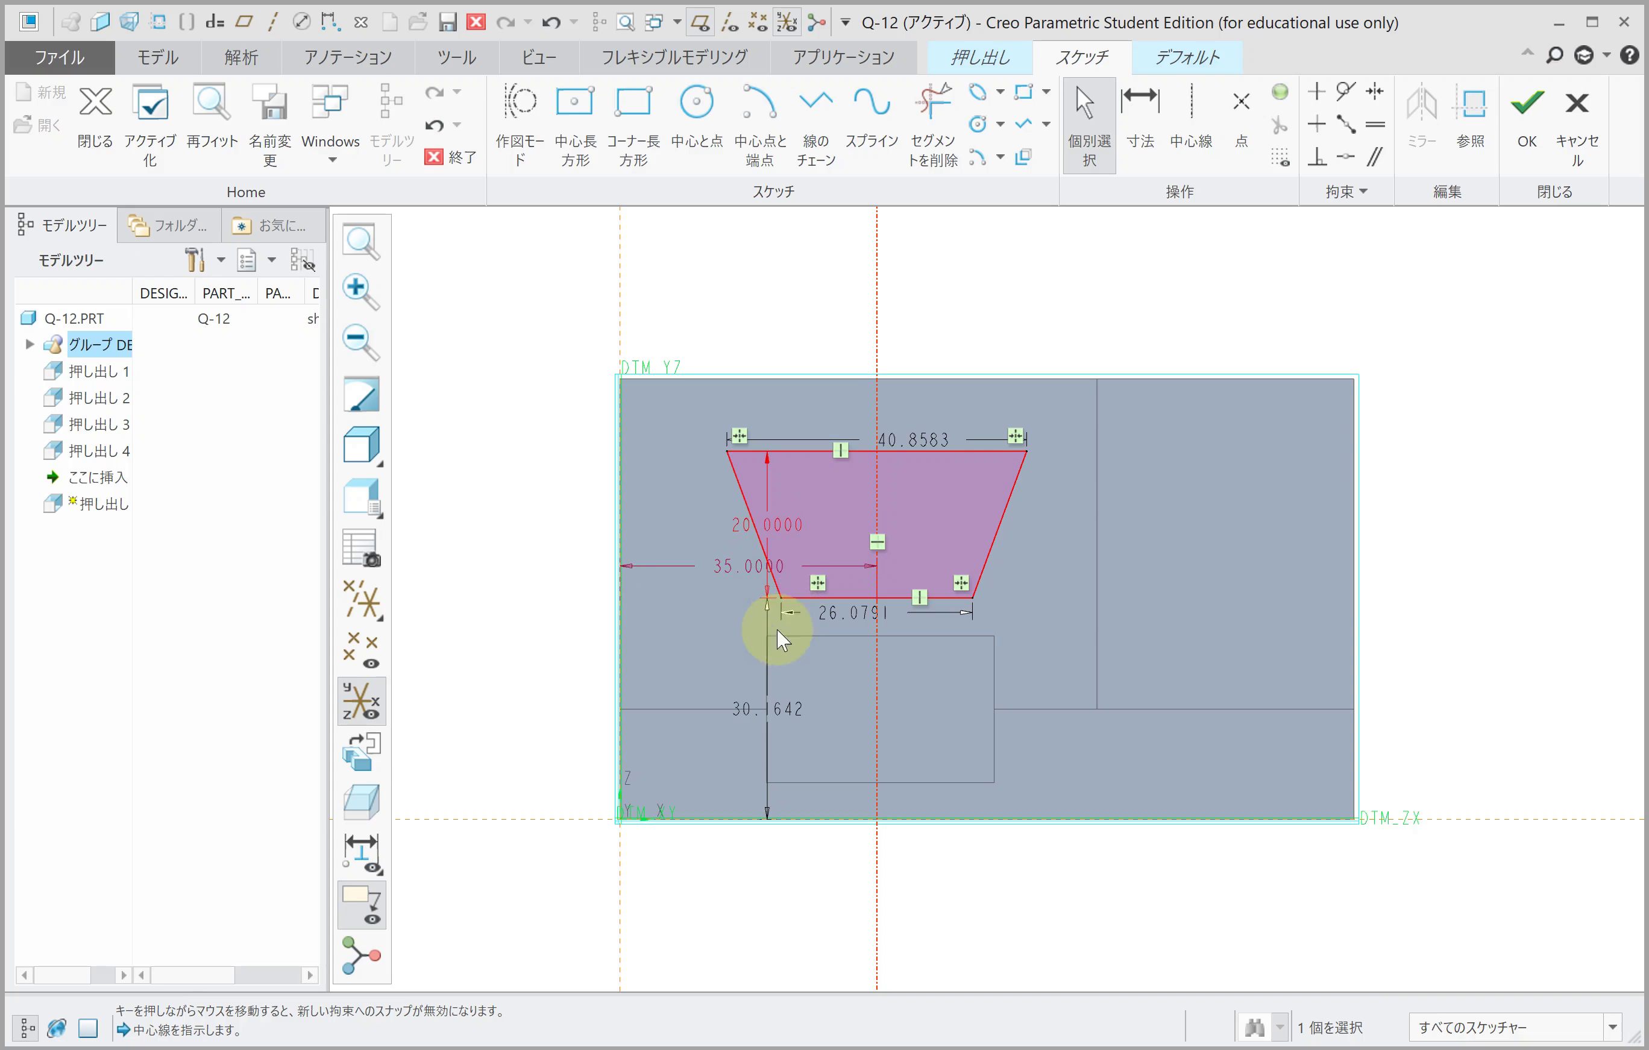
pyautogui.doubleClick(765, 713)
pyautogui.write('35')
pyautogui.press('Return')
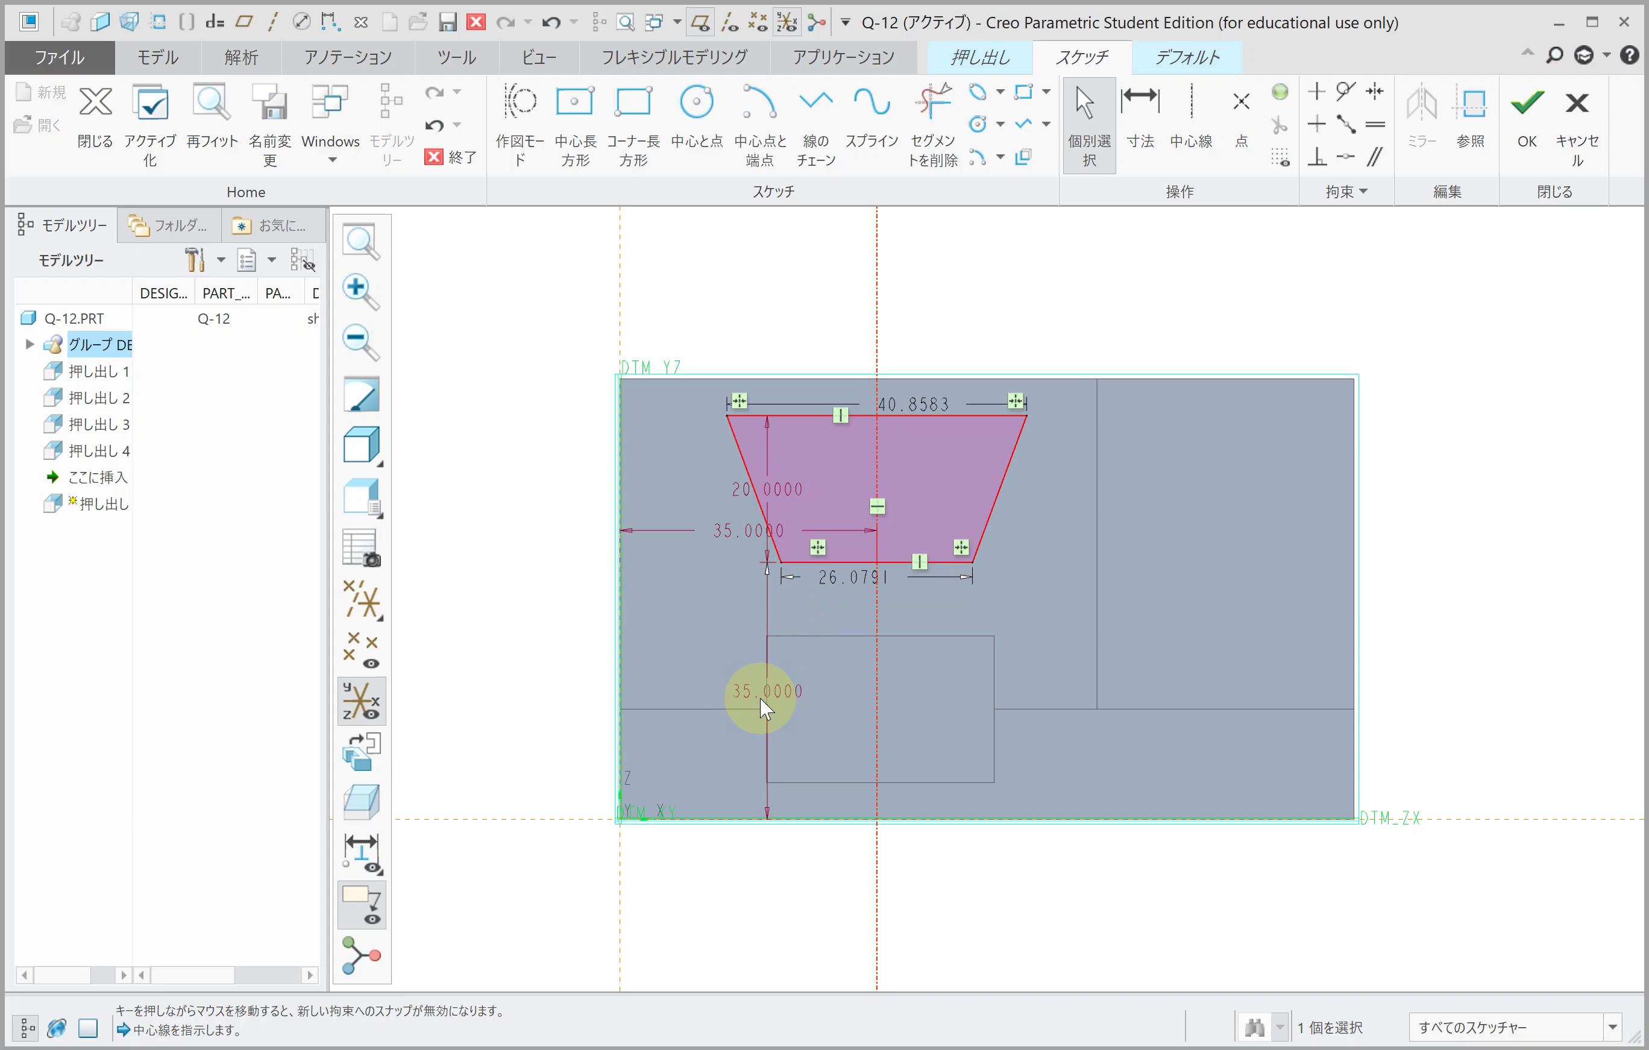
pyautogui.doubleClick(831, 579)
pyautogui.write('40')
pyautogui.press('Return')
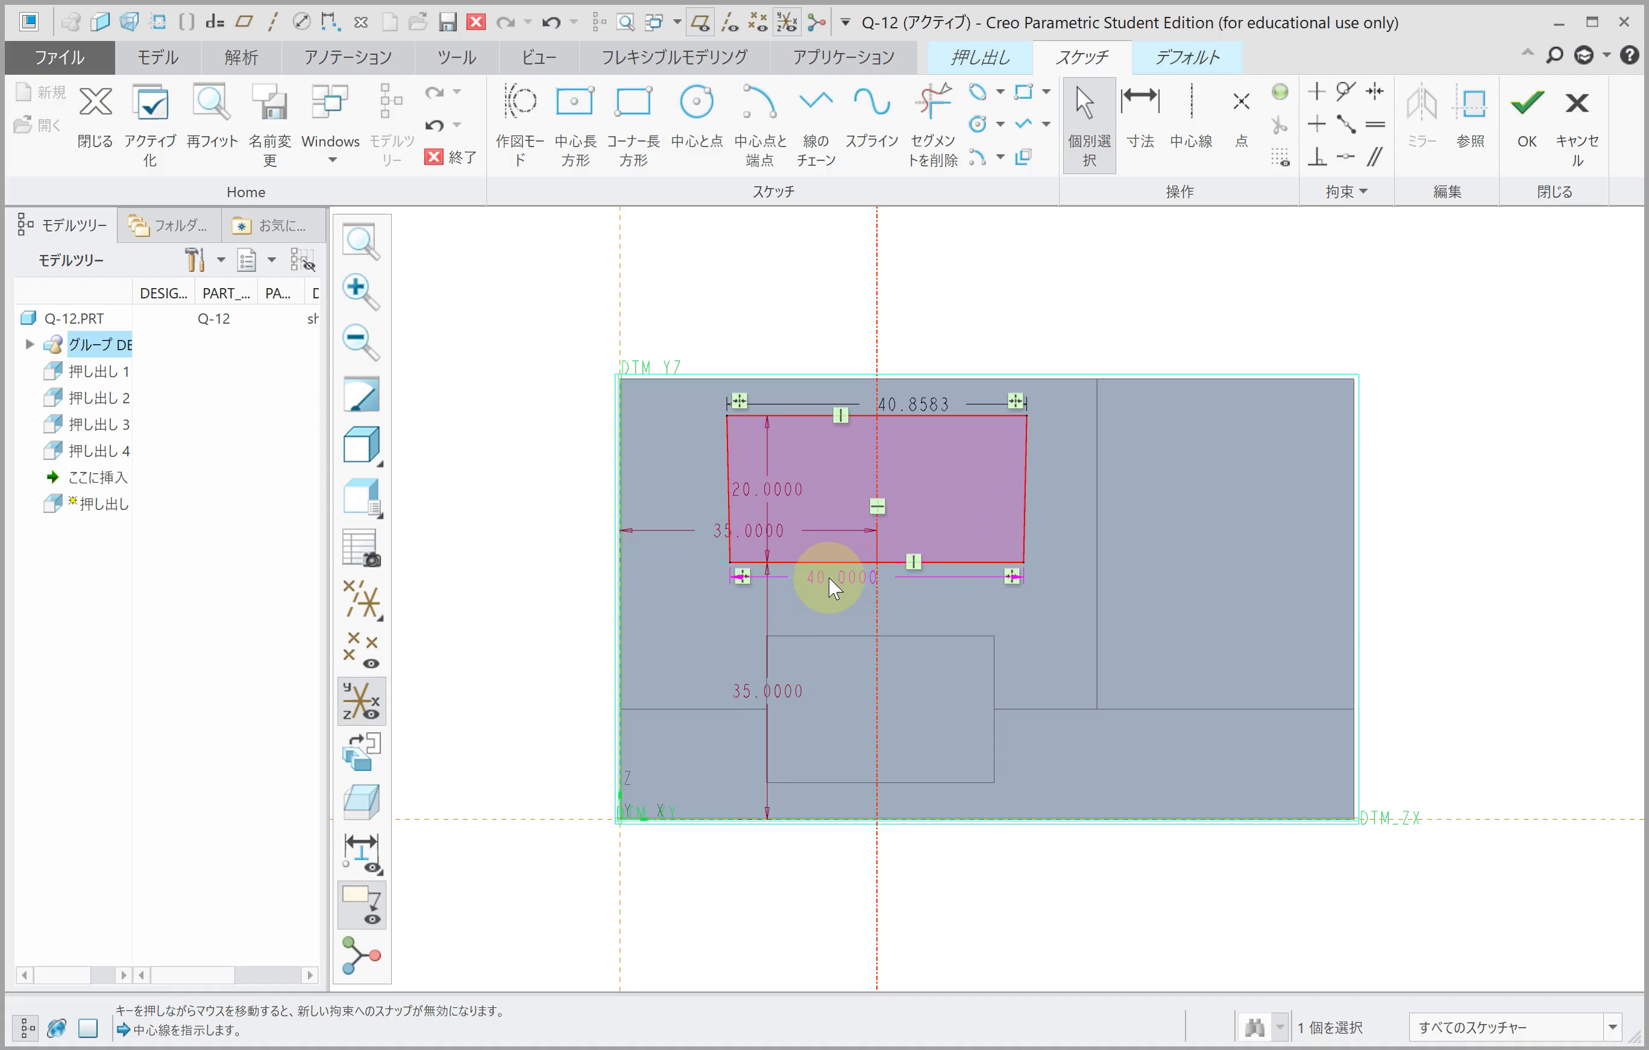
pyautogui.doubleClick(908, 414)
pyautogui.write('50')
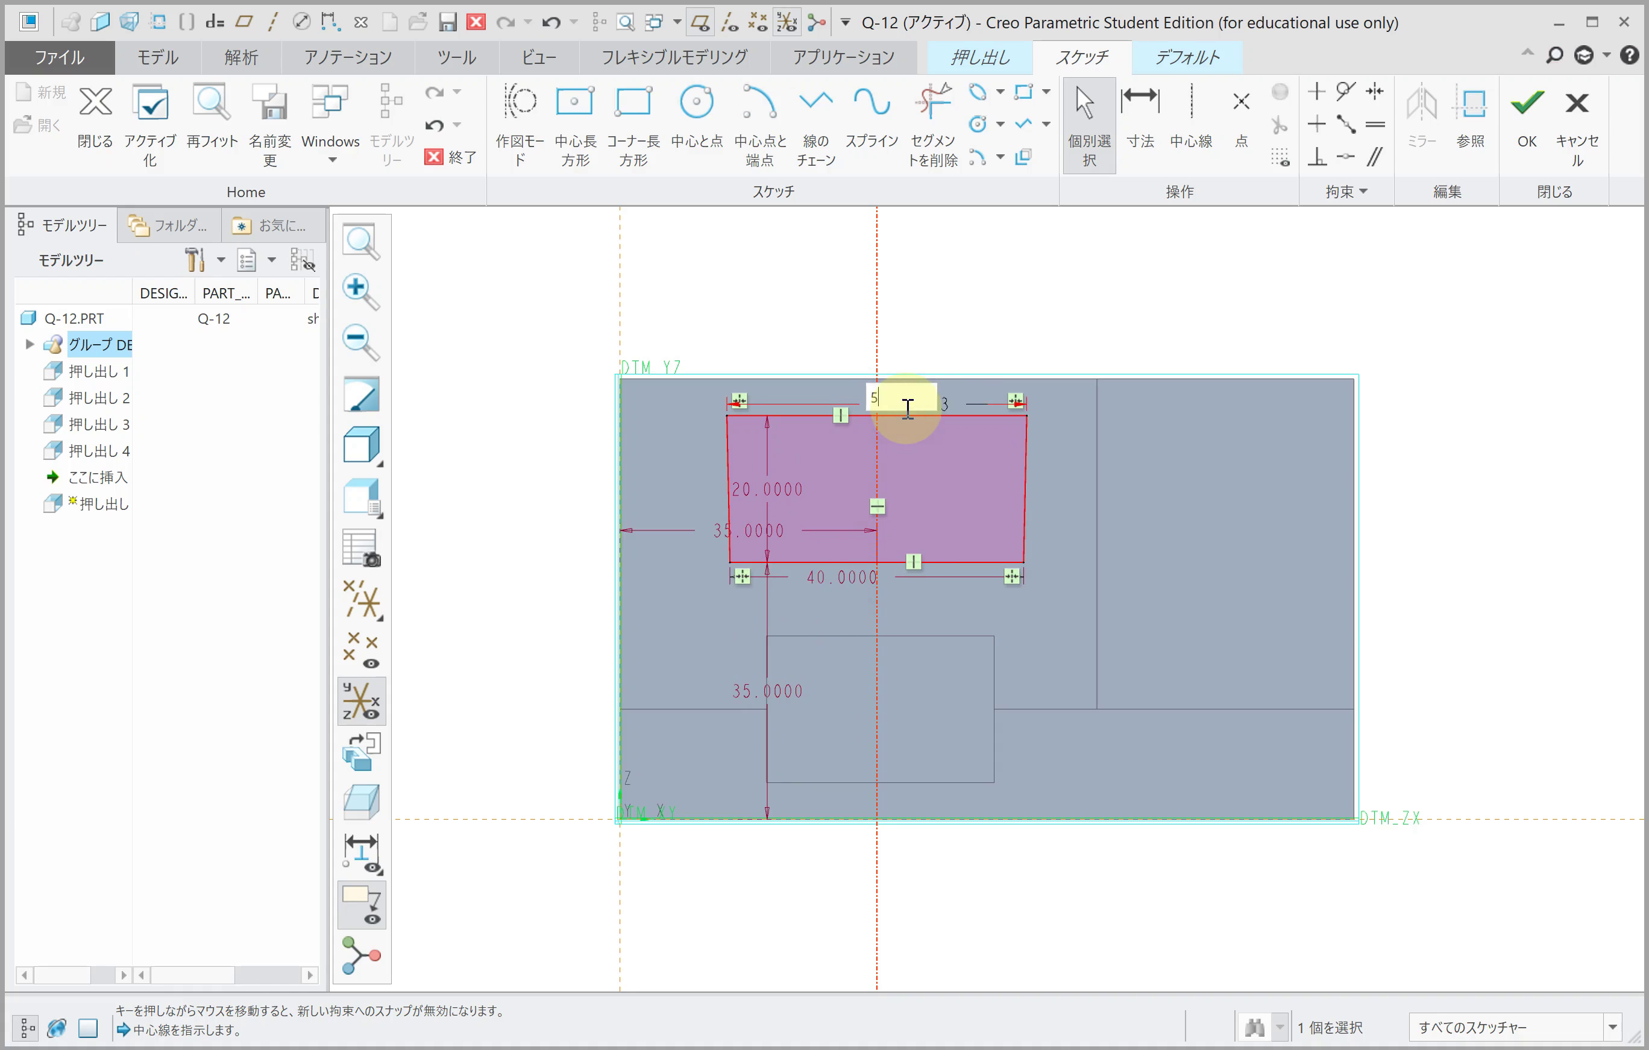
pyautogui.press('Return')
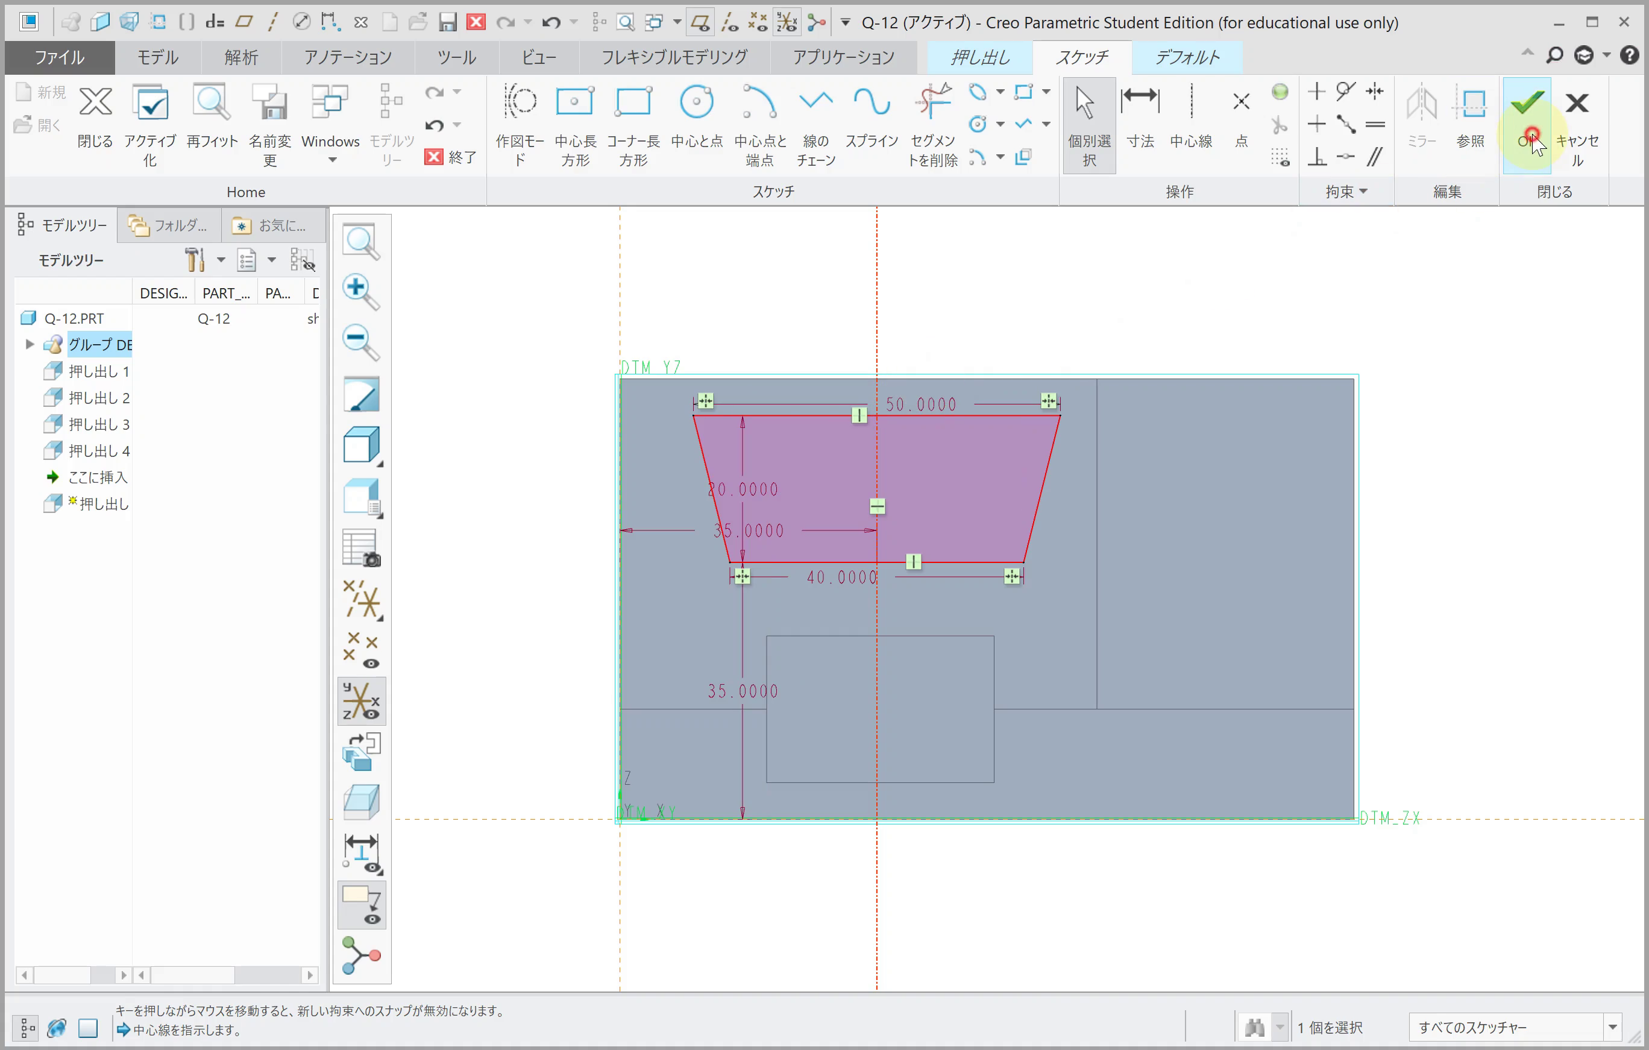
# Step: Cut the trapezoid pocket 65 deep, removing material
pyautogui.click(1532, 135)
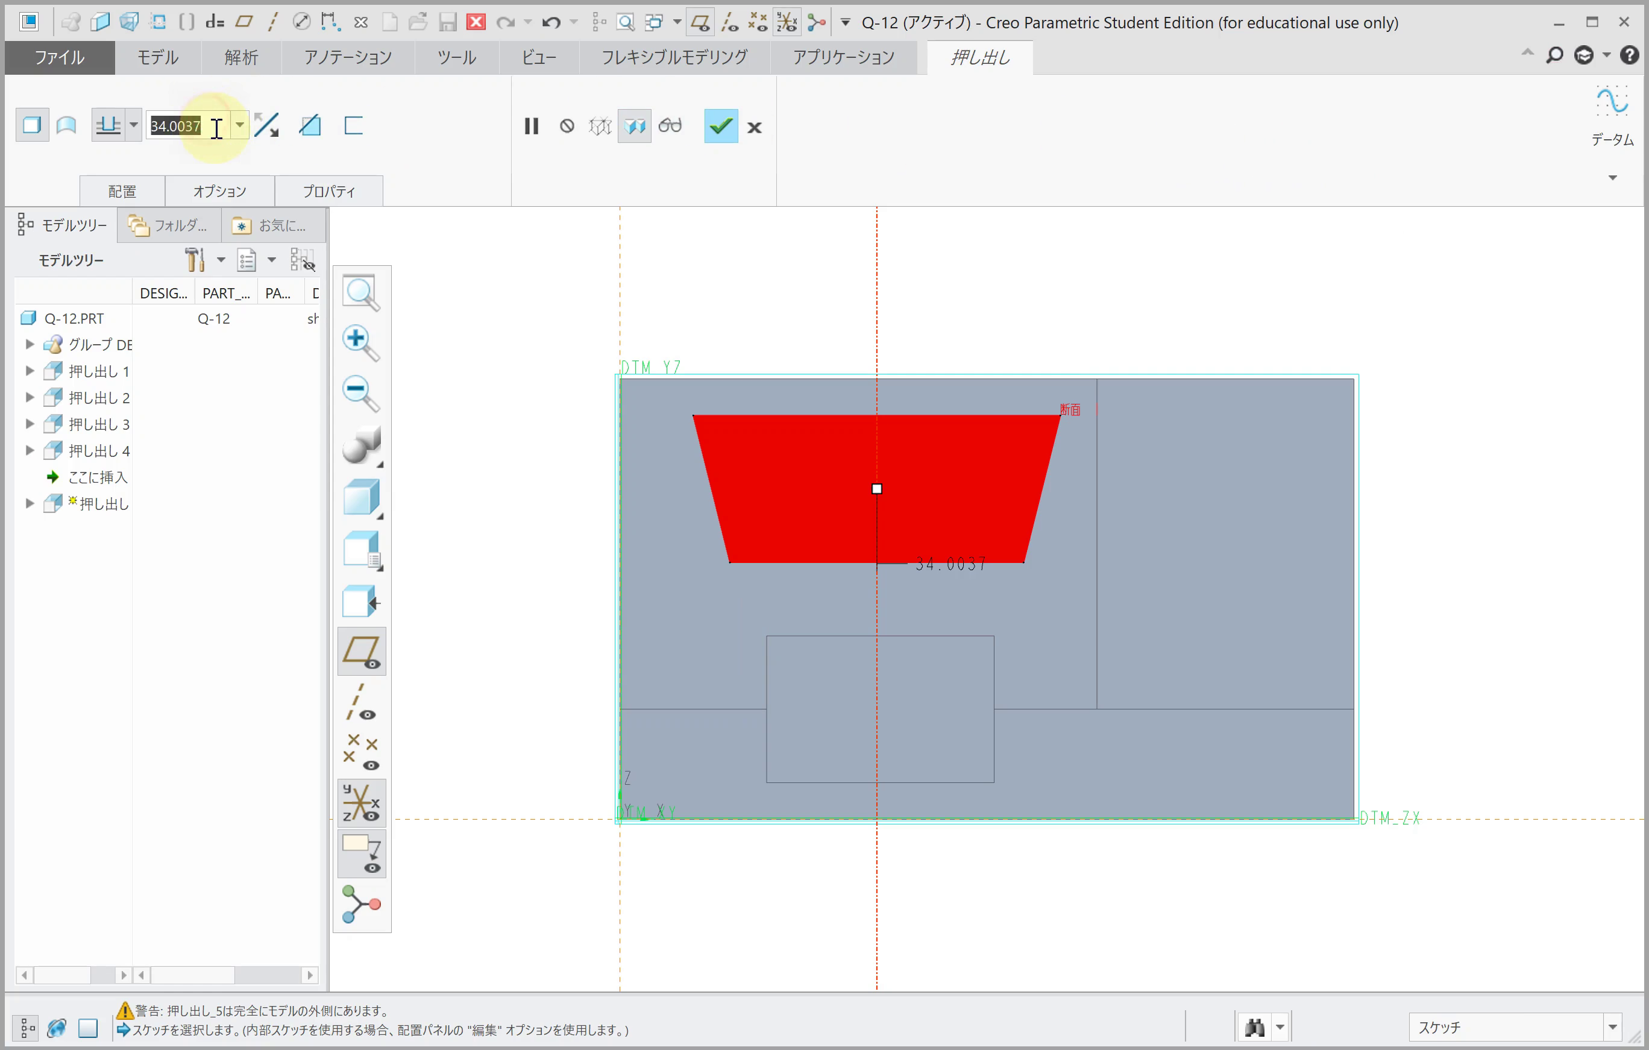
pyautogui.write('65')
pyautogui.press('Return')
pyautogui.click(310, 125)
pyautogui.moveTo(652, 499); pyautogui.dragTo(681, 531, button='middle')
pyautogui.middleClick(682, 528)
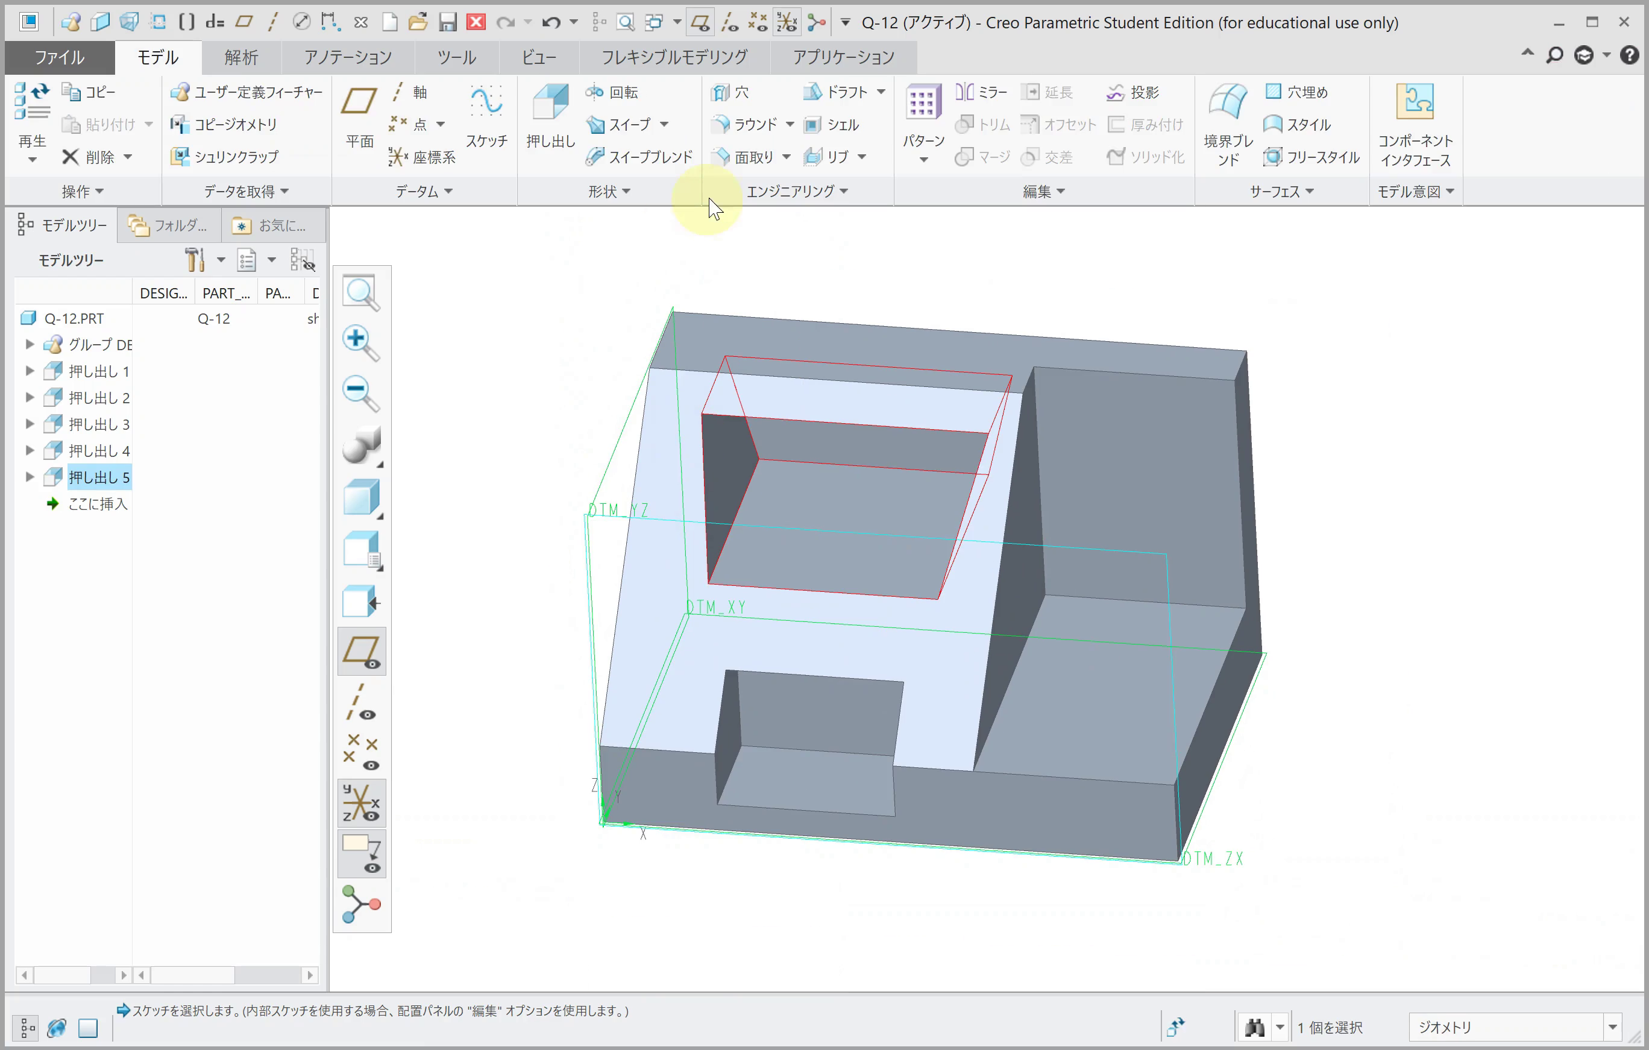
# Step: Start a round and pick a corner edge of the trapezoid pocket
pyautogui.click(737, 121)
pyautogui.scroll(4, 714, 404)
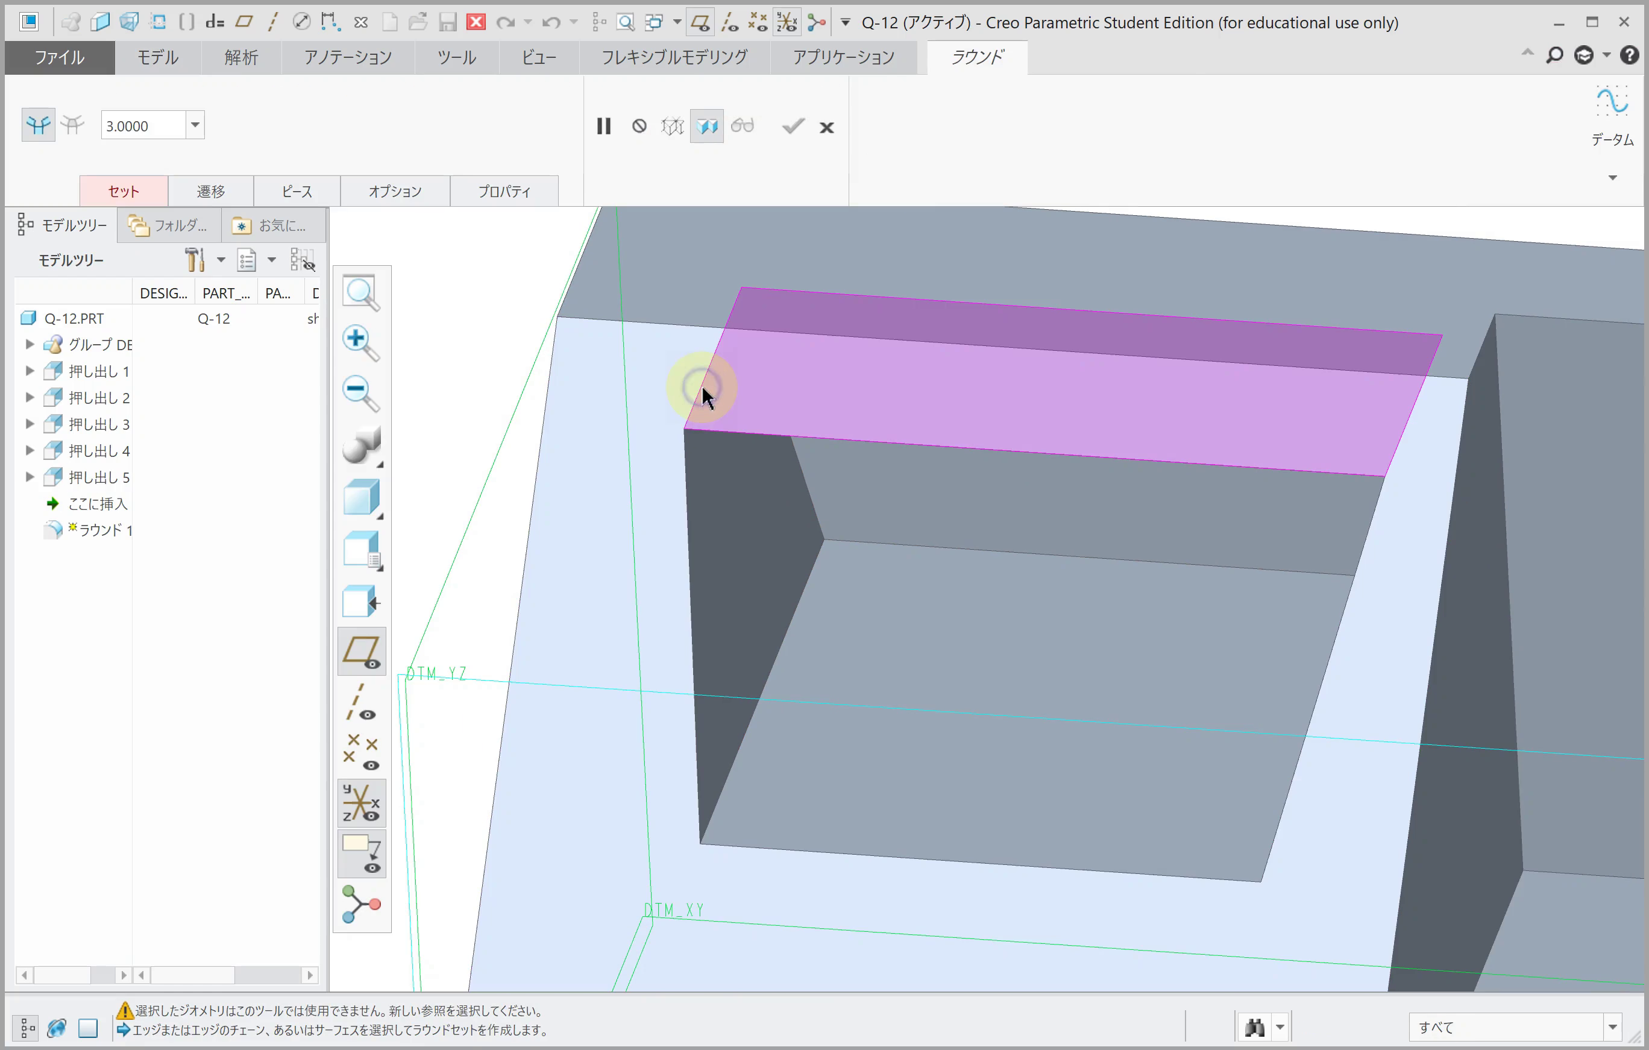
pyautogui.rightClick(702, 383)
pyautogui.moveTo(702, 384)
pyautogui.mouseDown(button='middle')
pyautogui.moveTo(656, 401)
pyautogui.moveTo(699, 404)
pyautogui.mouseUp(button='middle')
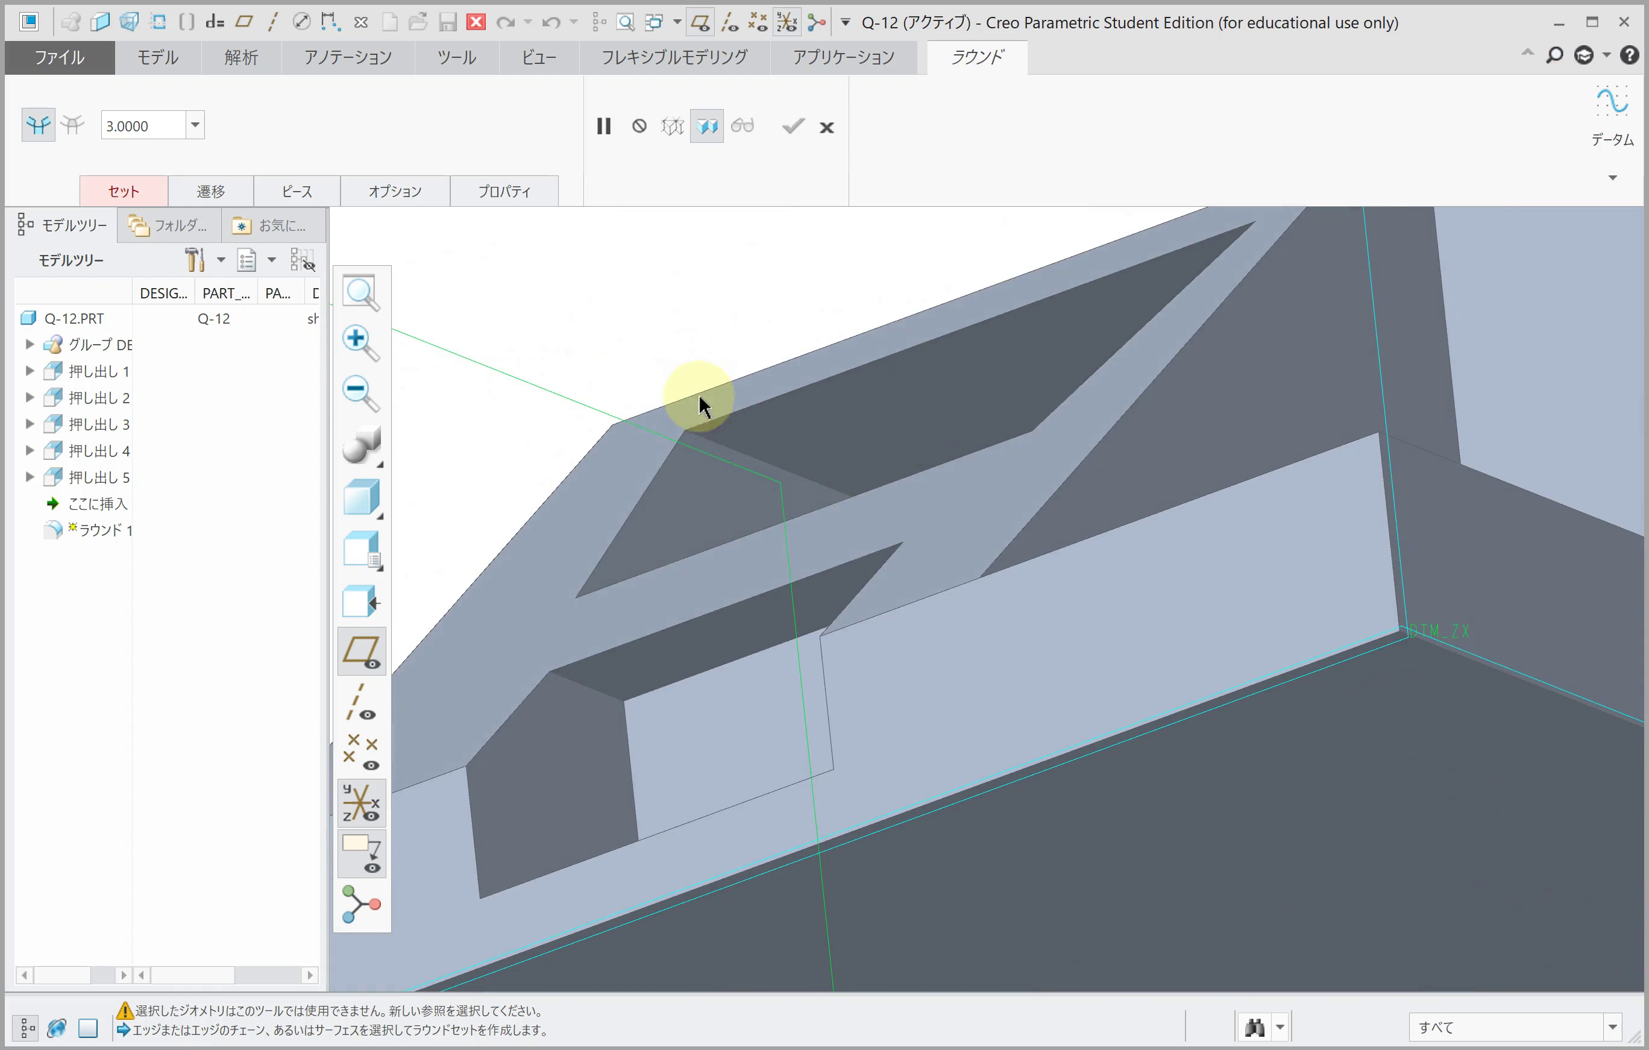
pyautogui.click(710, 443)
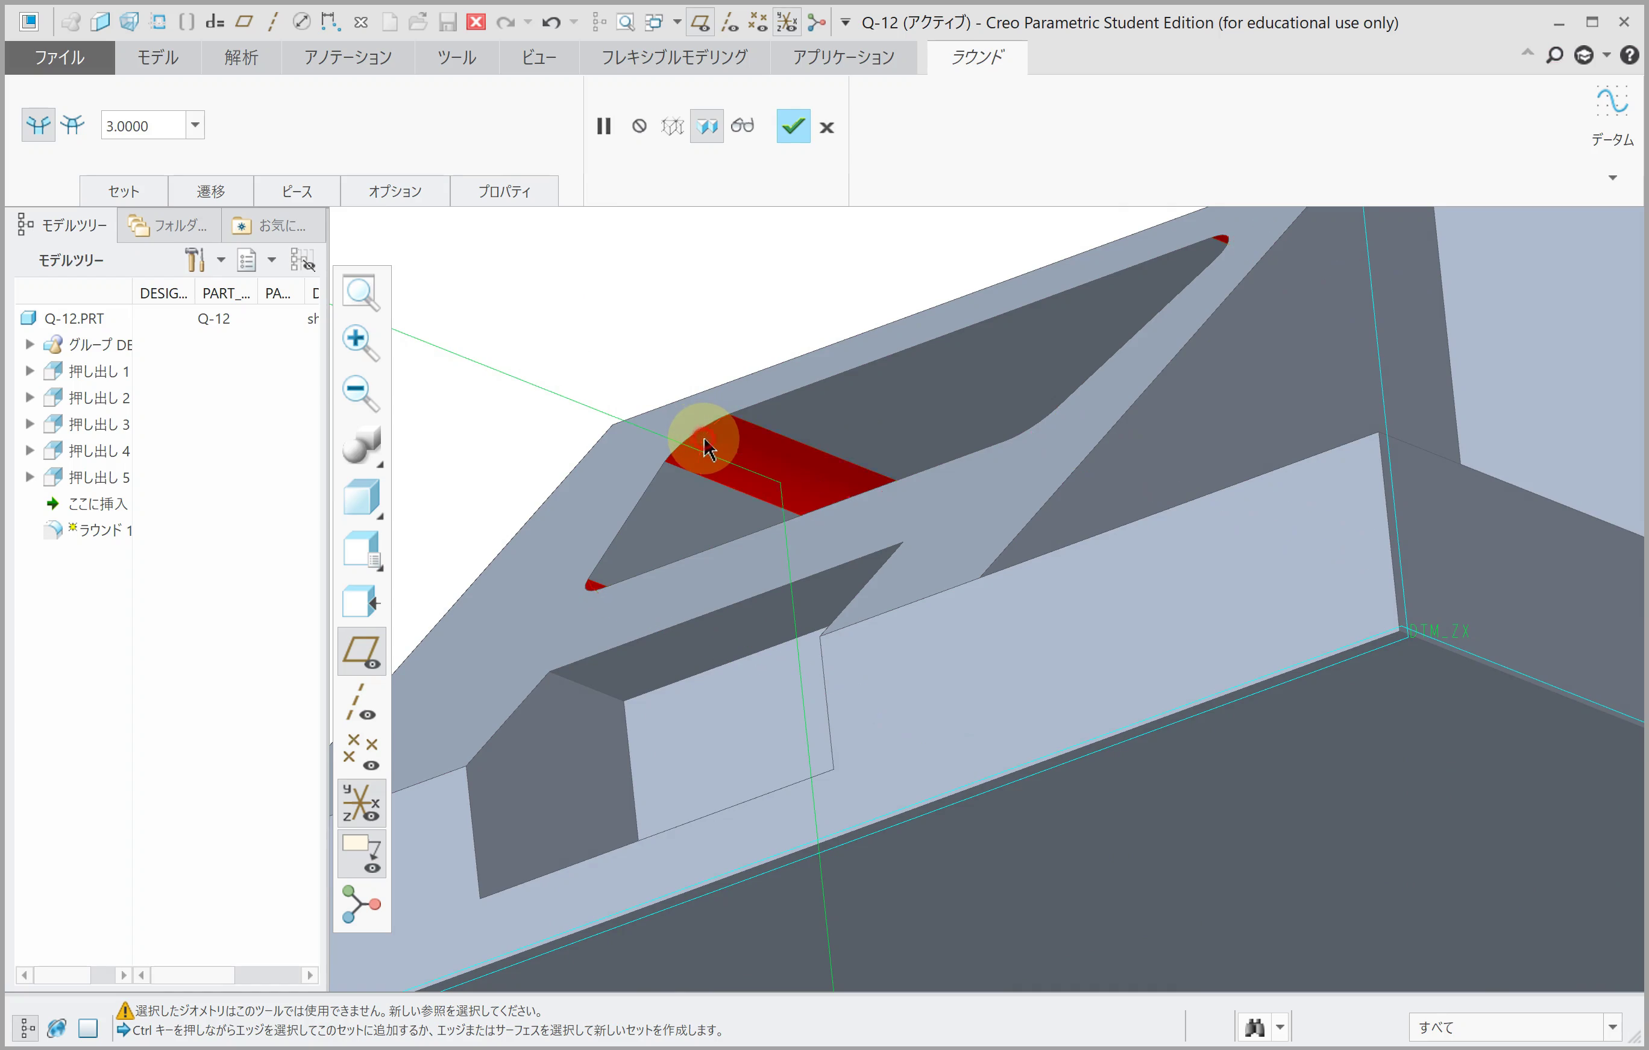
pyautogui.keyDown('ctrl'); pyautogui.click(705, 444); pyautogui.keyUp('ctrl')
# Step: Add a second pocket corner edge and finish Round 1 with radius 10
pyautogui.click(708, 442)
pyautogui.scroll(-3, 763, 477)
pyautogui.moveTo(817, 515)
pyautogui.mouseDown(button='middle')
pyautogui.moveTo(890, 489)
pyautogui.moveTo(797, 412)
pyautogui.moveTo(350, 284)
pyautogui.mouseUp(button='middle')
pyautogui.keyDown('ctrl'); pyautogui.click(798, 391); pyautogui.keyUp('ctrl')
pyautogui.scroll(-3, 736, 455)
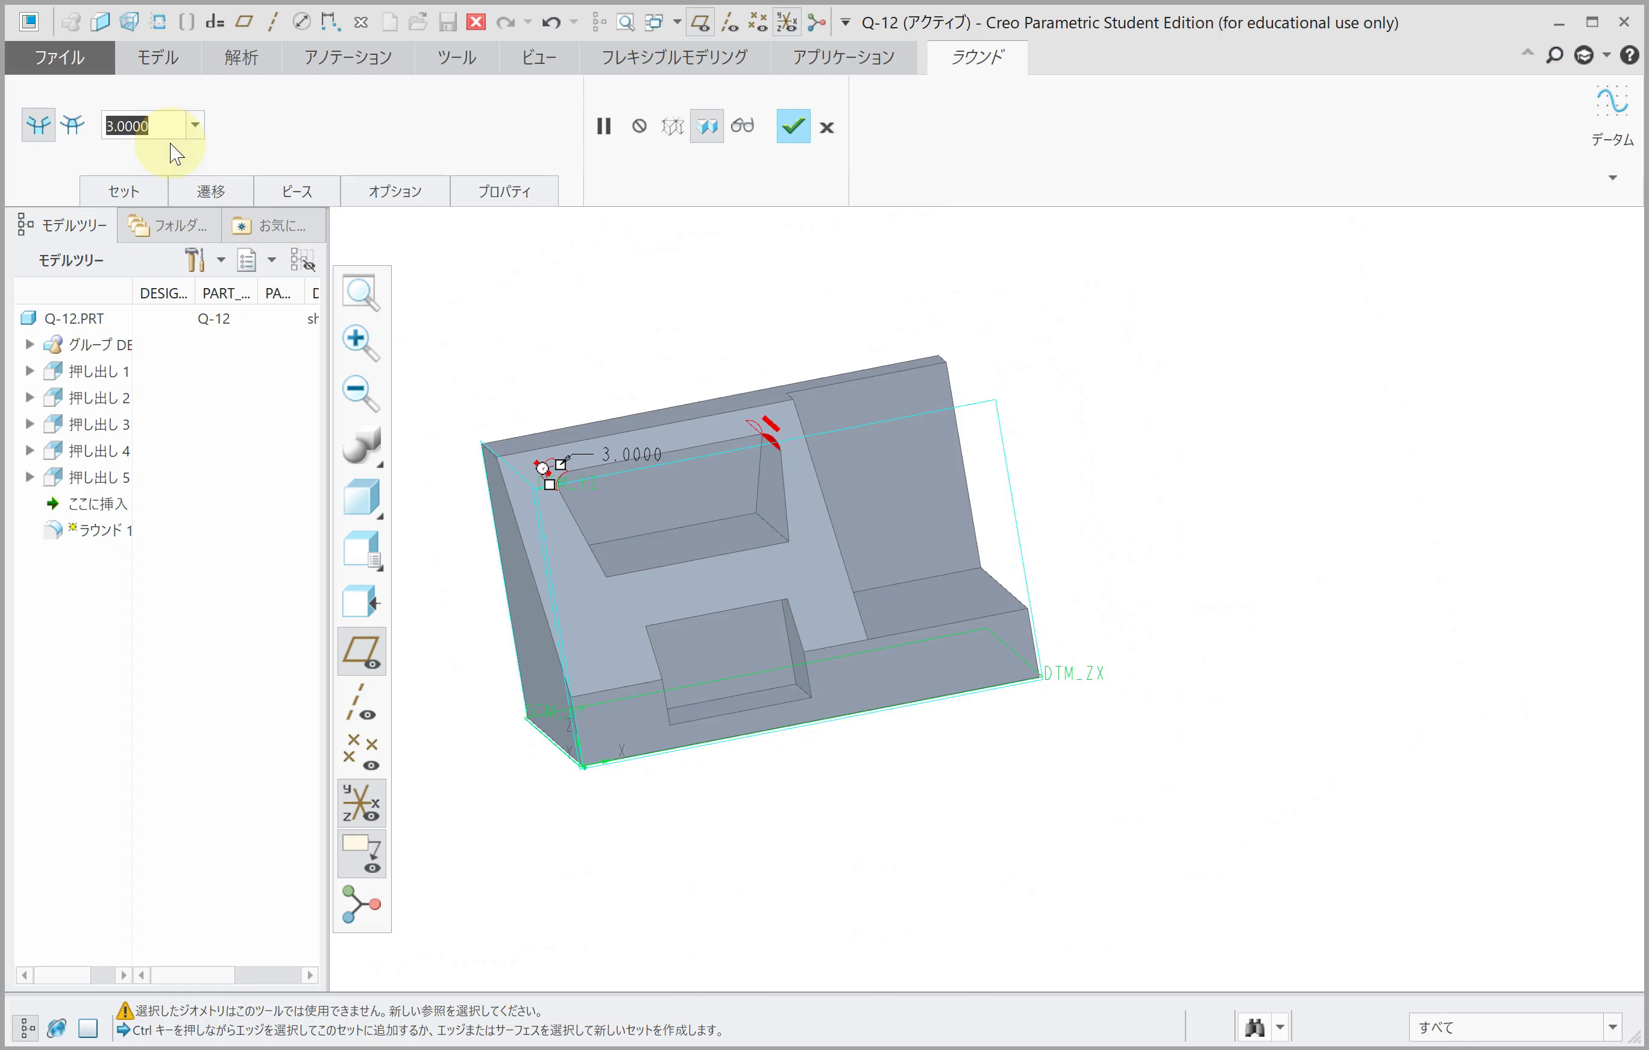
pyautogui.write('10')
pyautogui.press('Return')
pyautogui.middleClick(810, 596)
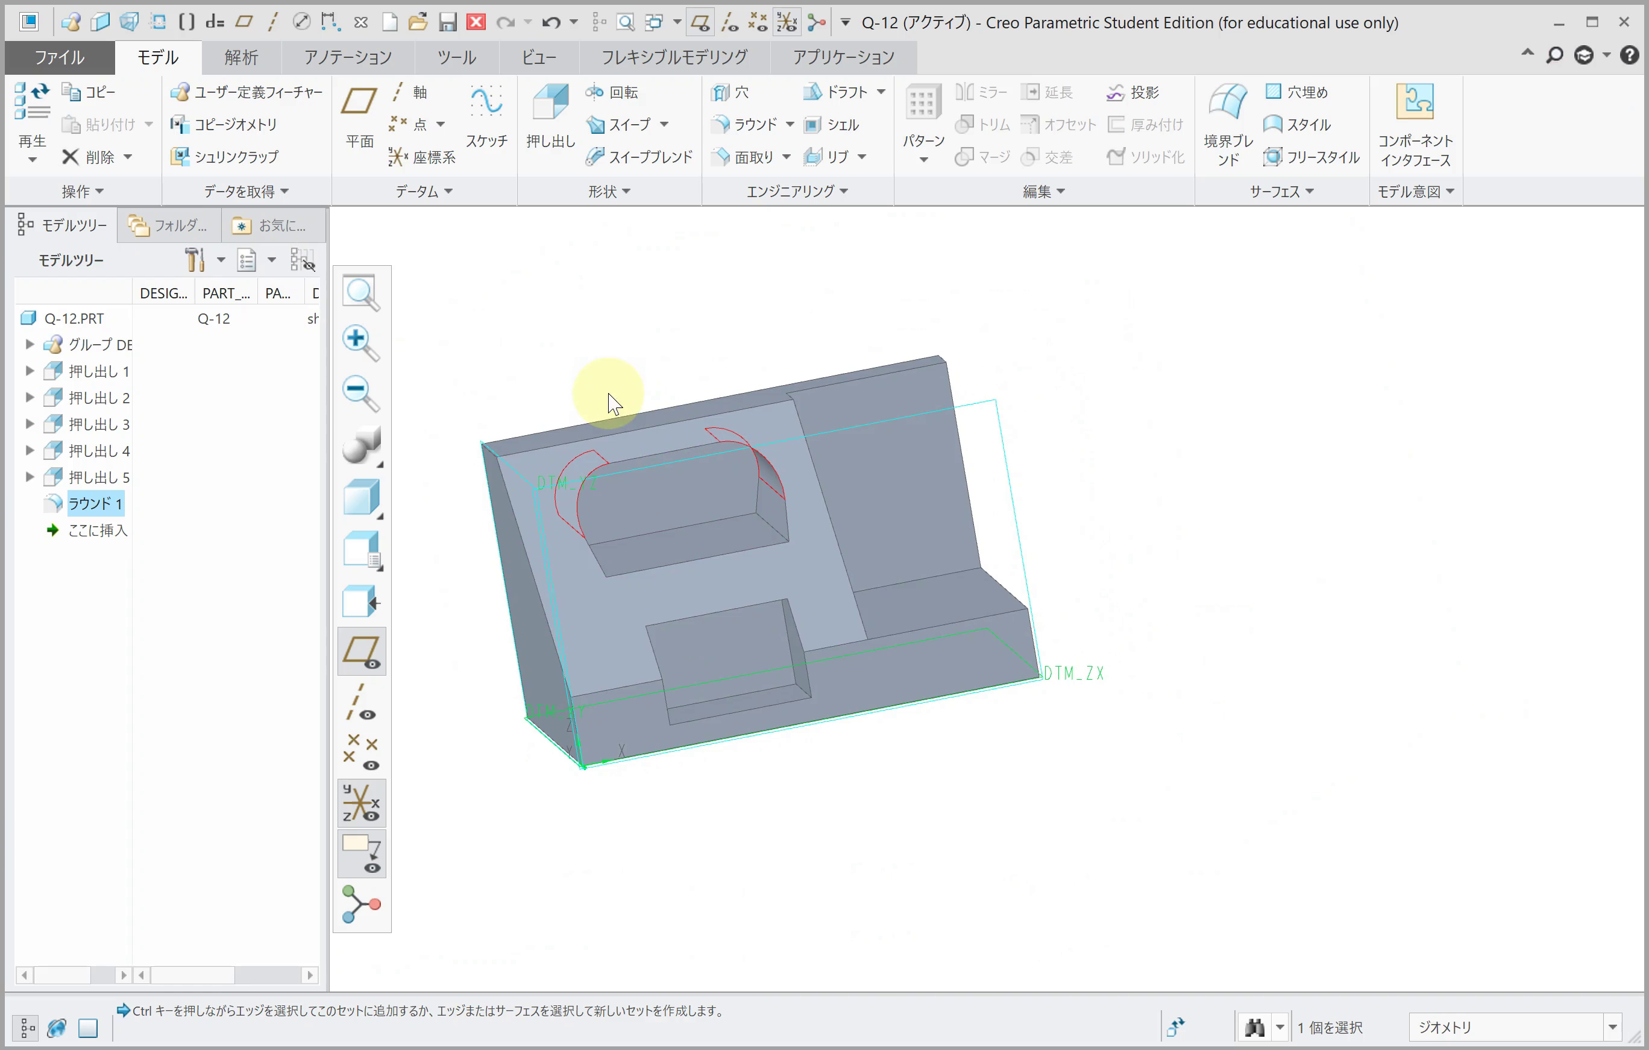
# Step: Sketch a 15-diameter circle on the triangular side face for a new extrusion
pyautogui.click(551, 118)
pyautogui.moveTo(714, 548); pyautogui.dragTo(839, 578, button='middle')
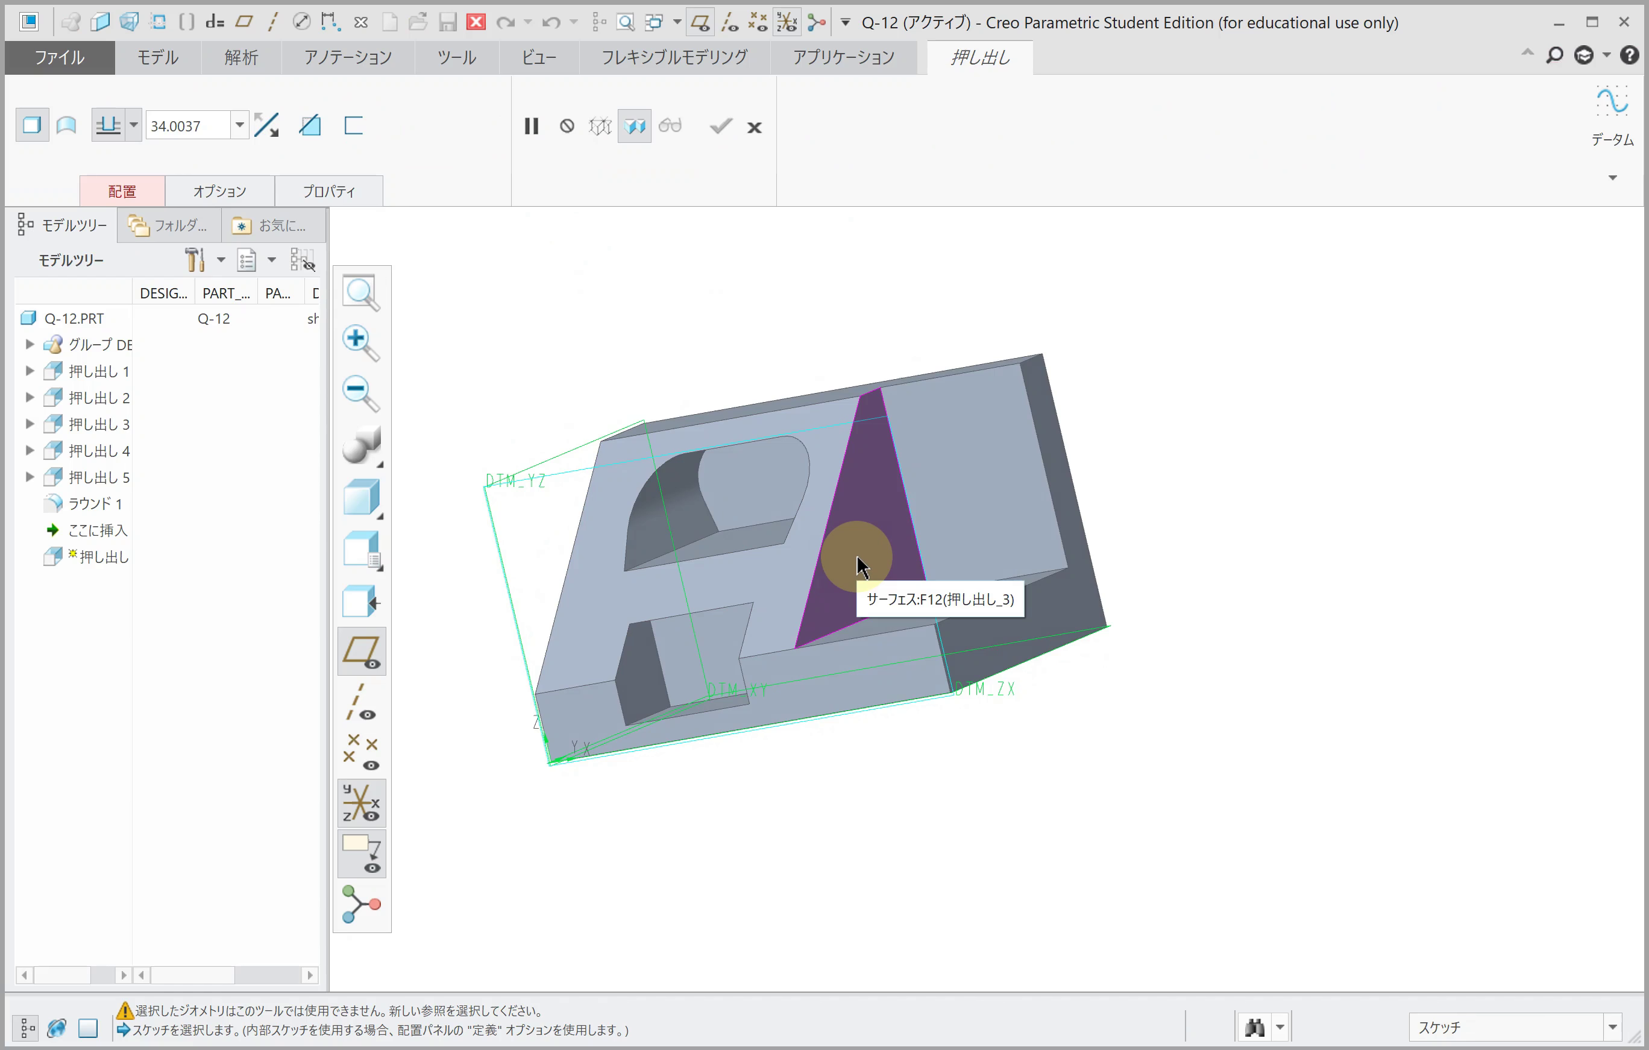
pyautogui.click(858, 558)
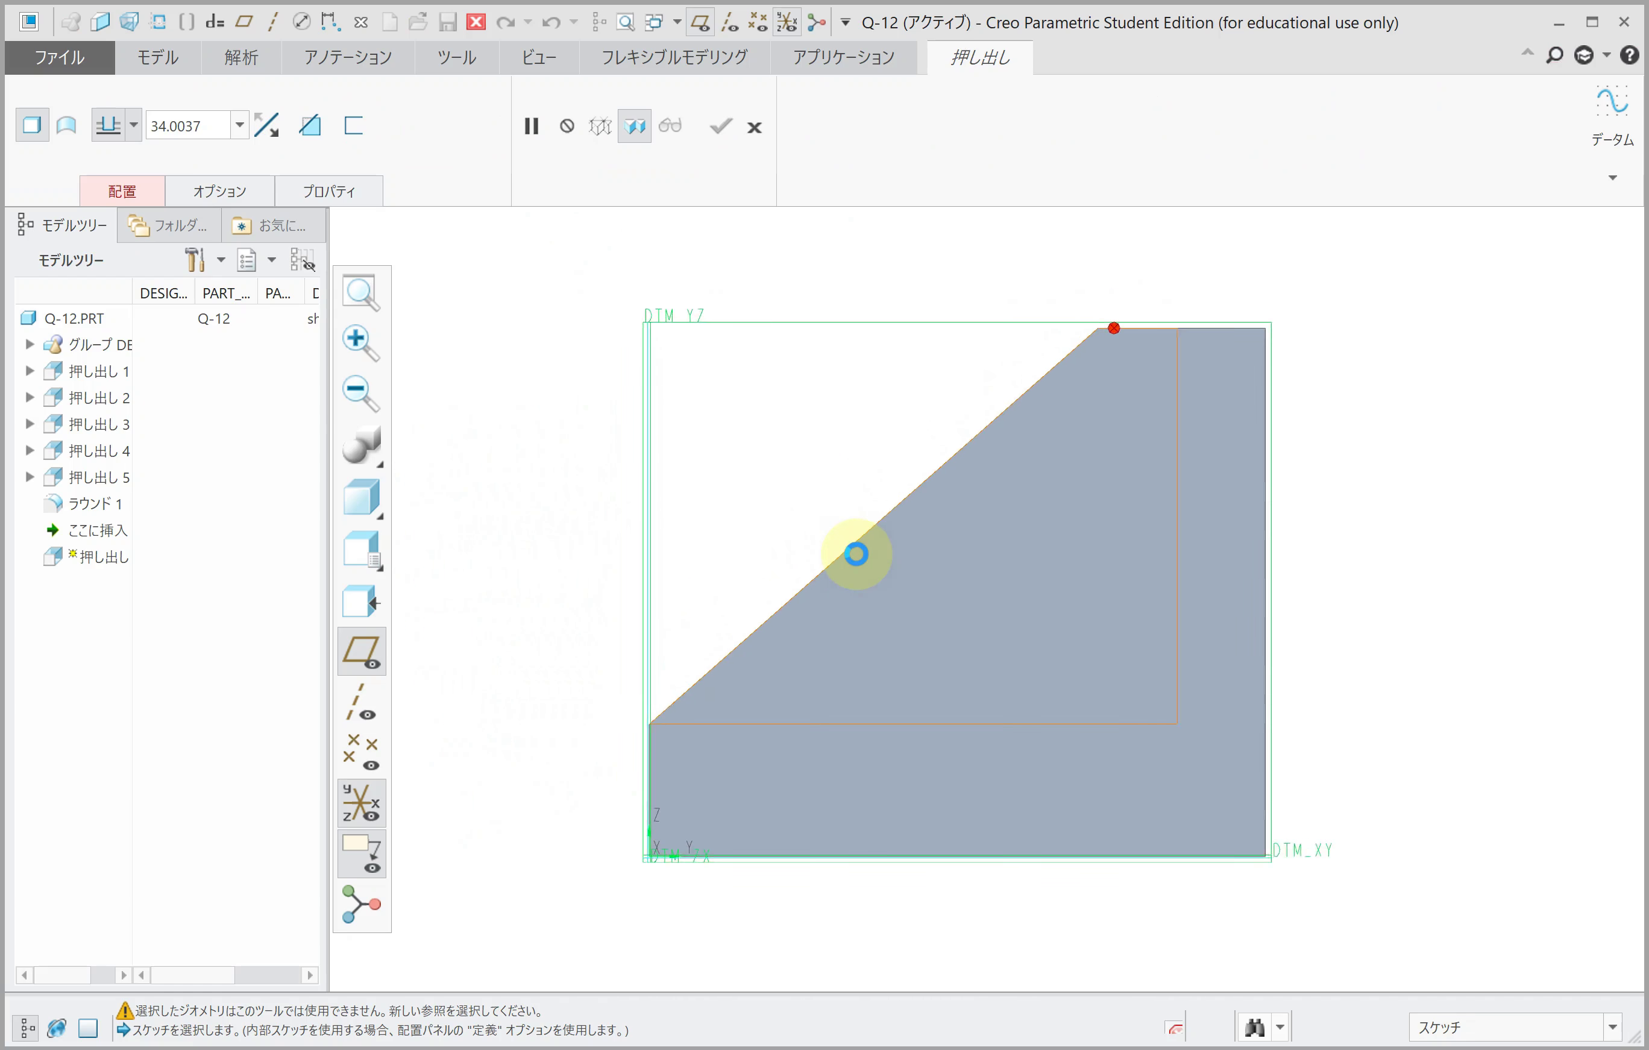
pyautogui.click(696, 104)
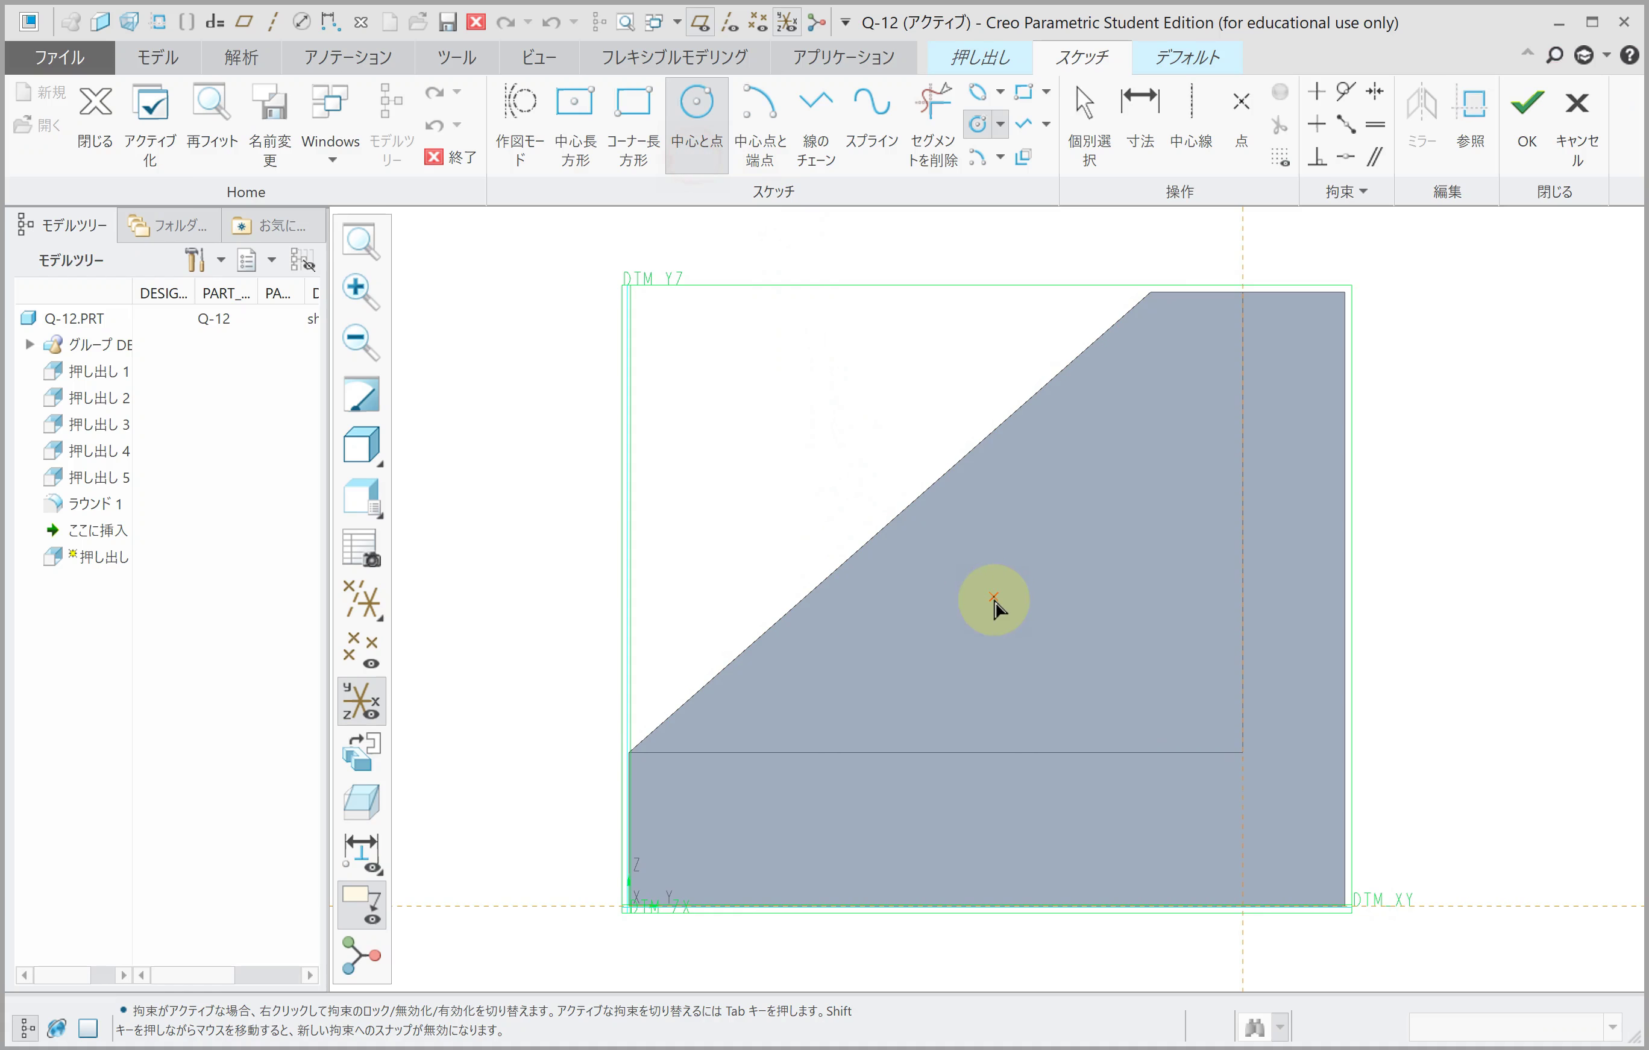
pyautogui.click(1033, 645)
pyautogui.click(1074, 694)
pyautogui.middleClick(1049, 680)
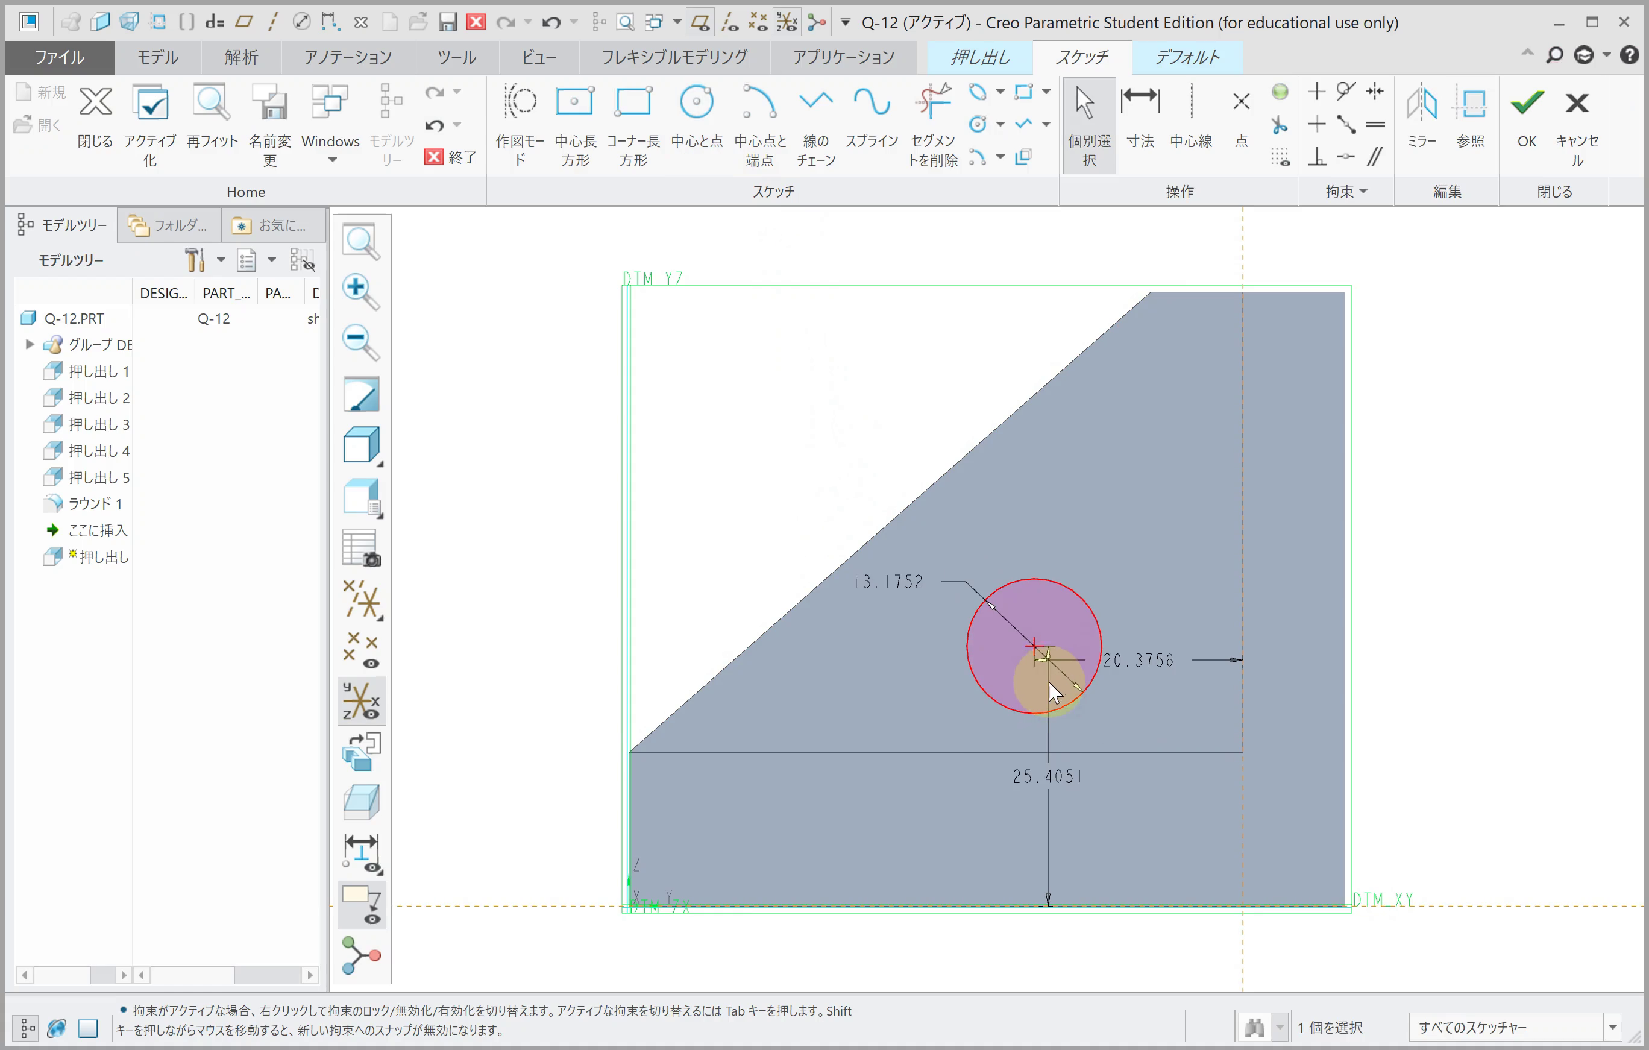
pyautogui.write('15')
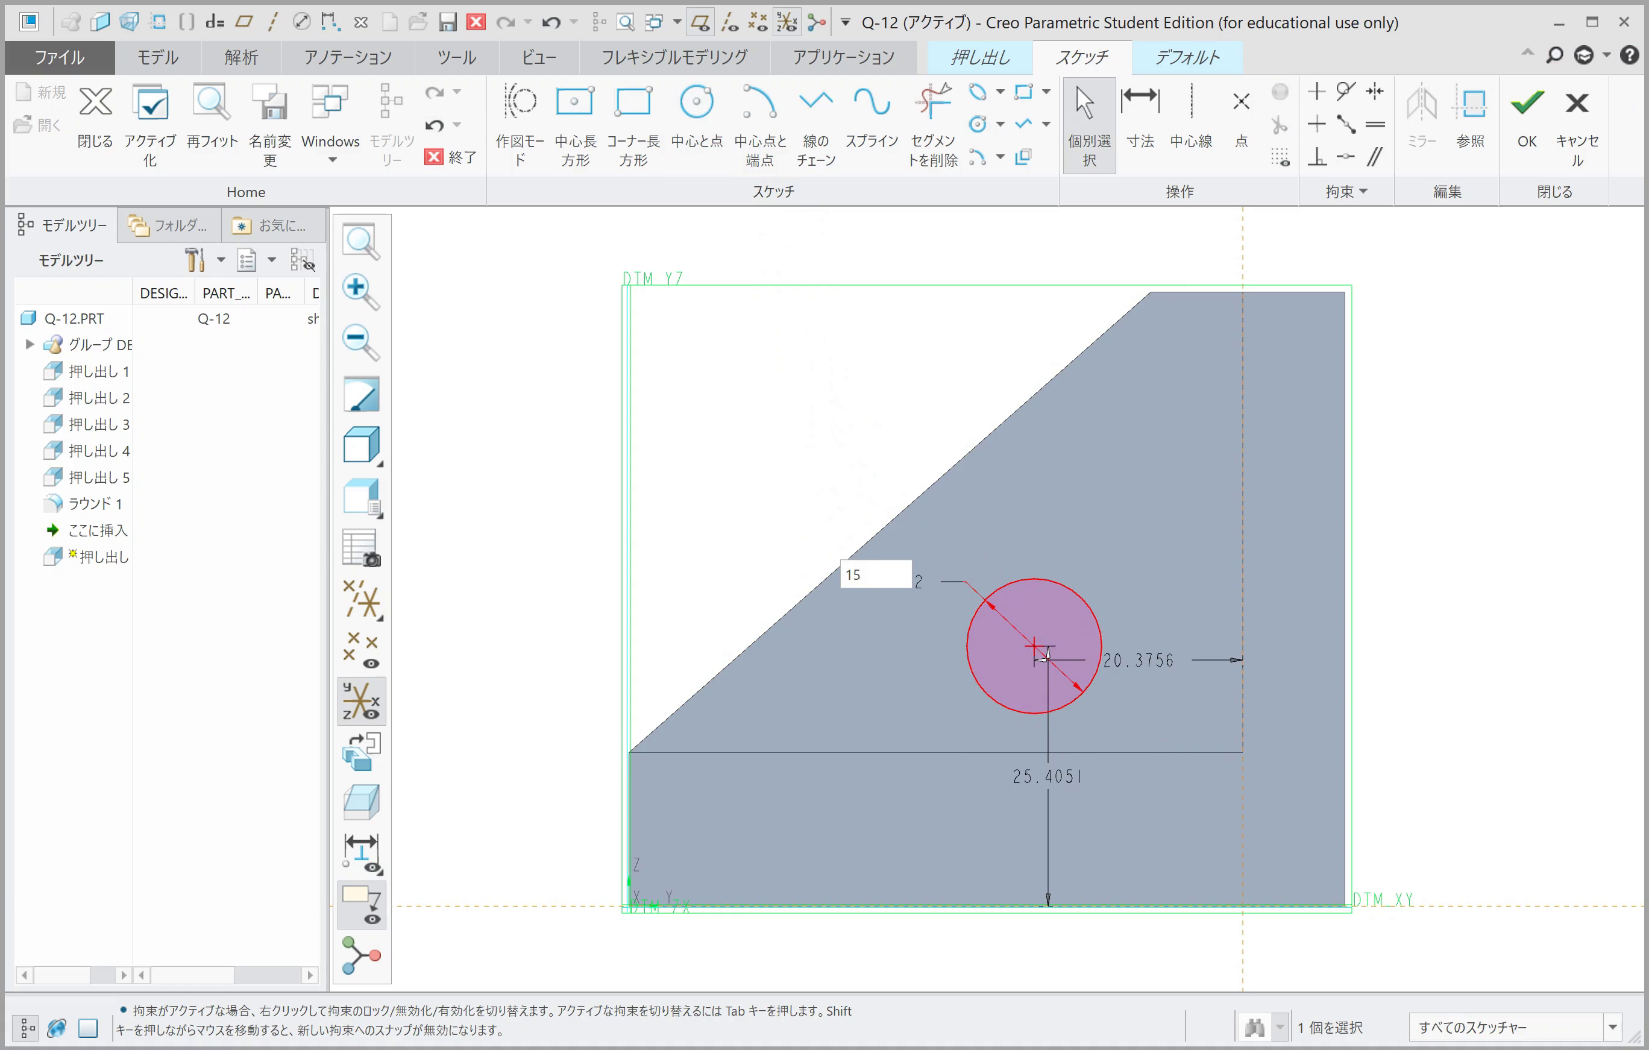
pyautogui.press('Return')
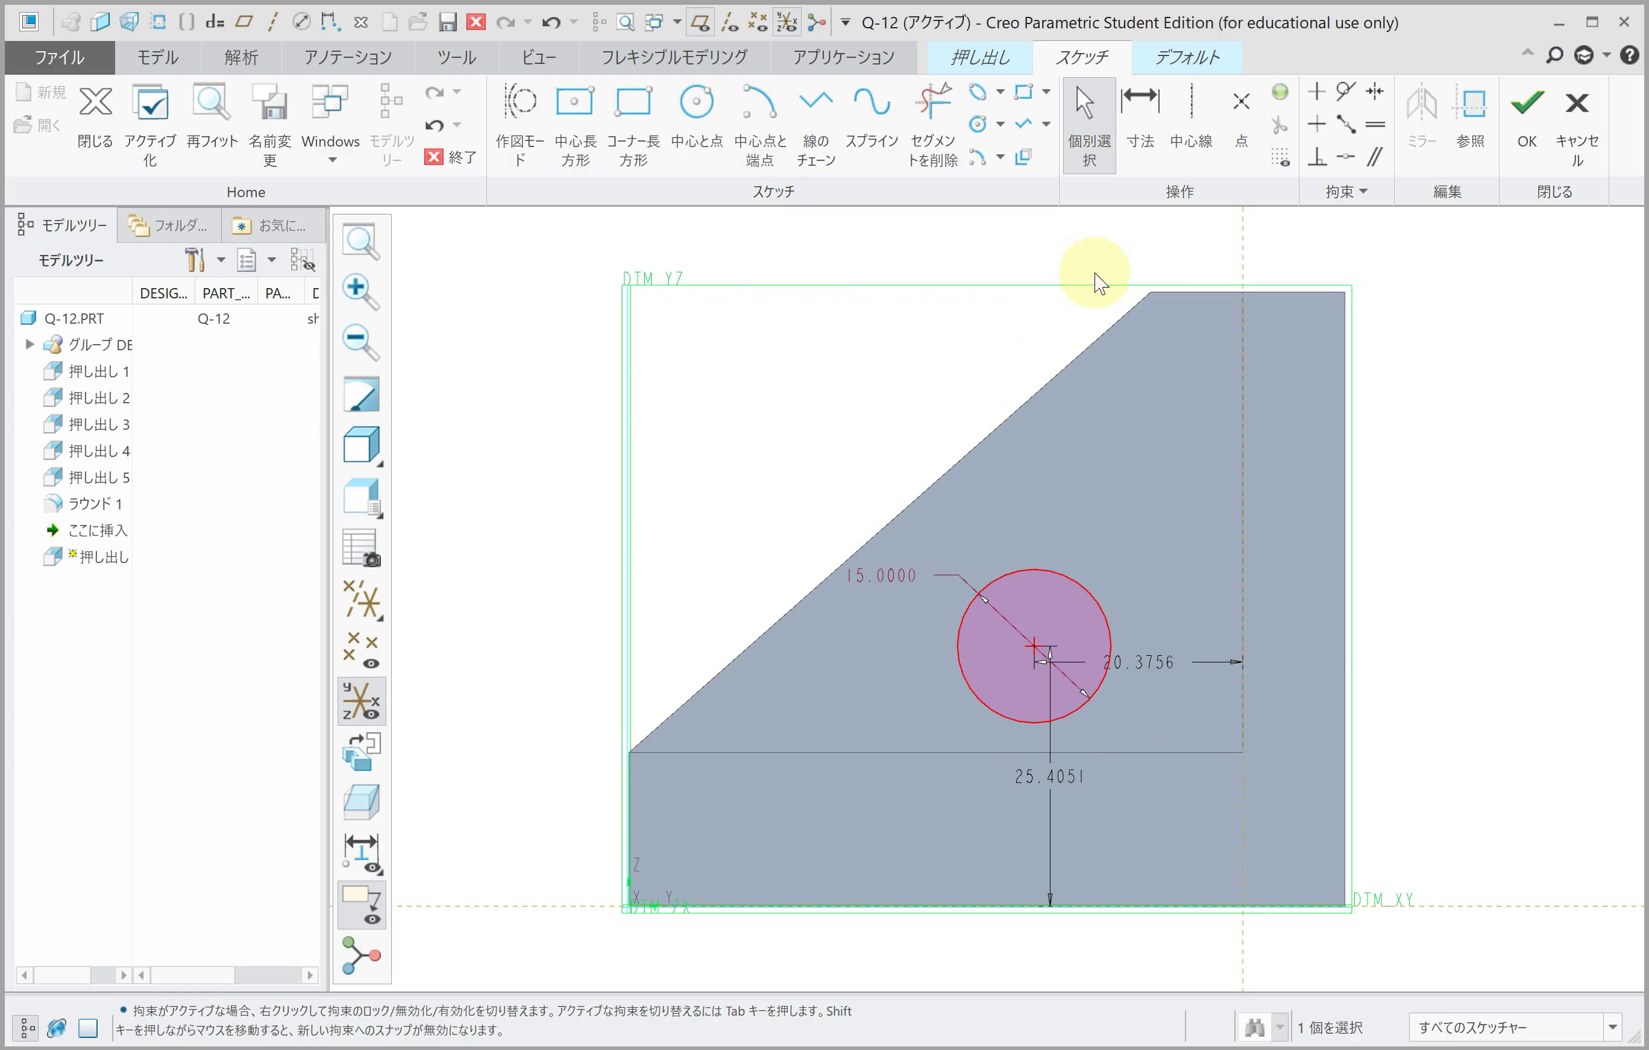
# Step: Locate the circle 25 up and 40 across from the part's left edge
pyautogui.click(1131, 177)
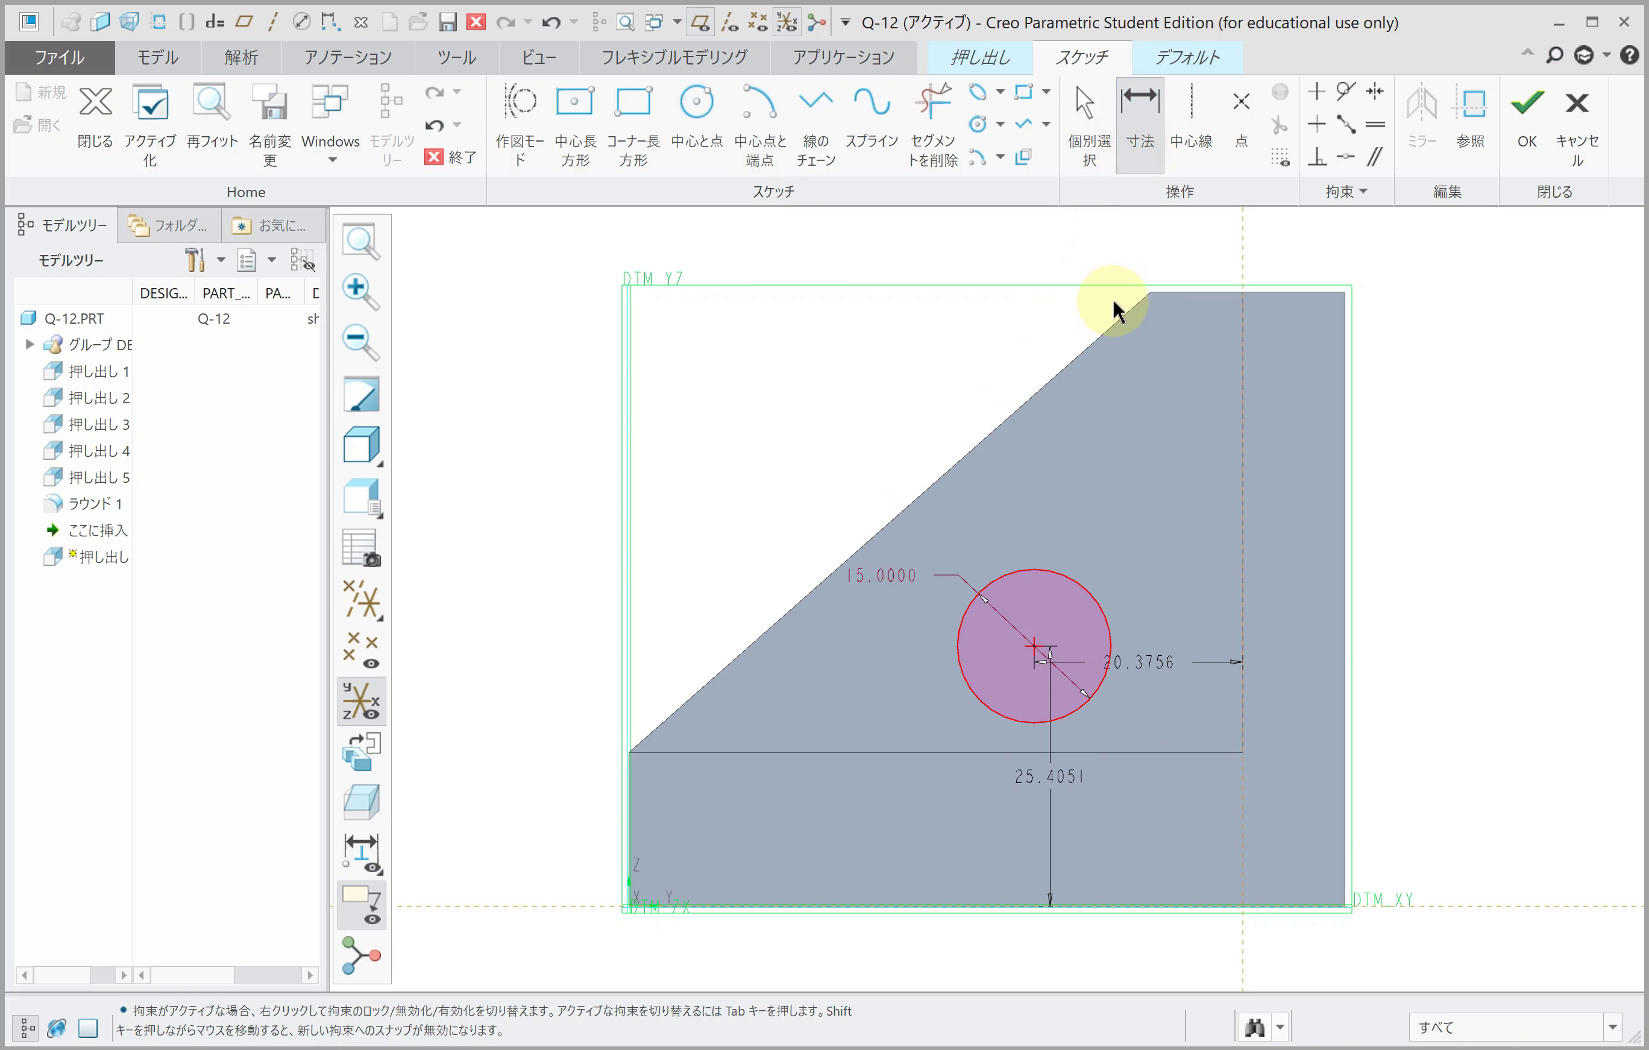
pyautogui.scroll(-2, 1111, 301)
pyautogui.doubleClick(1063, 681)
pyautogui.write('255')
pyautogui.press('Return')
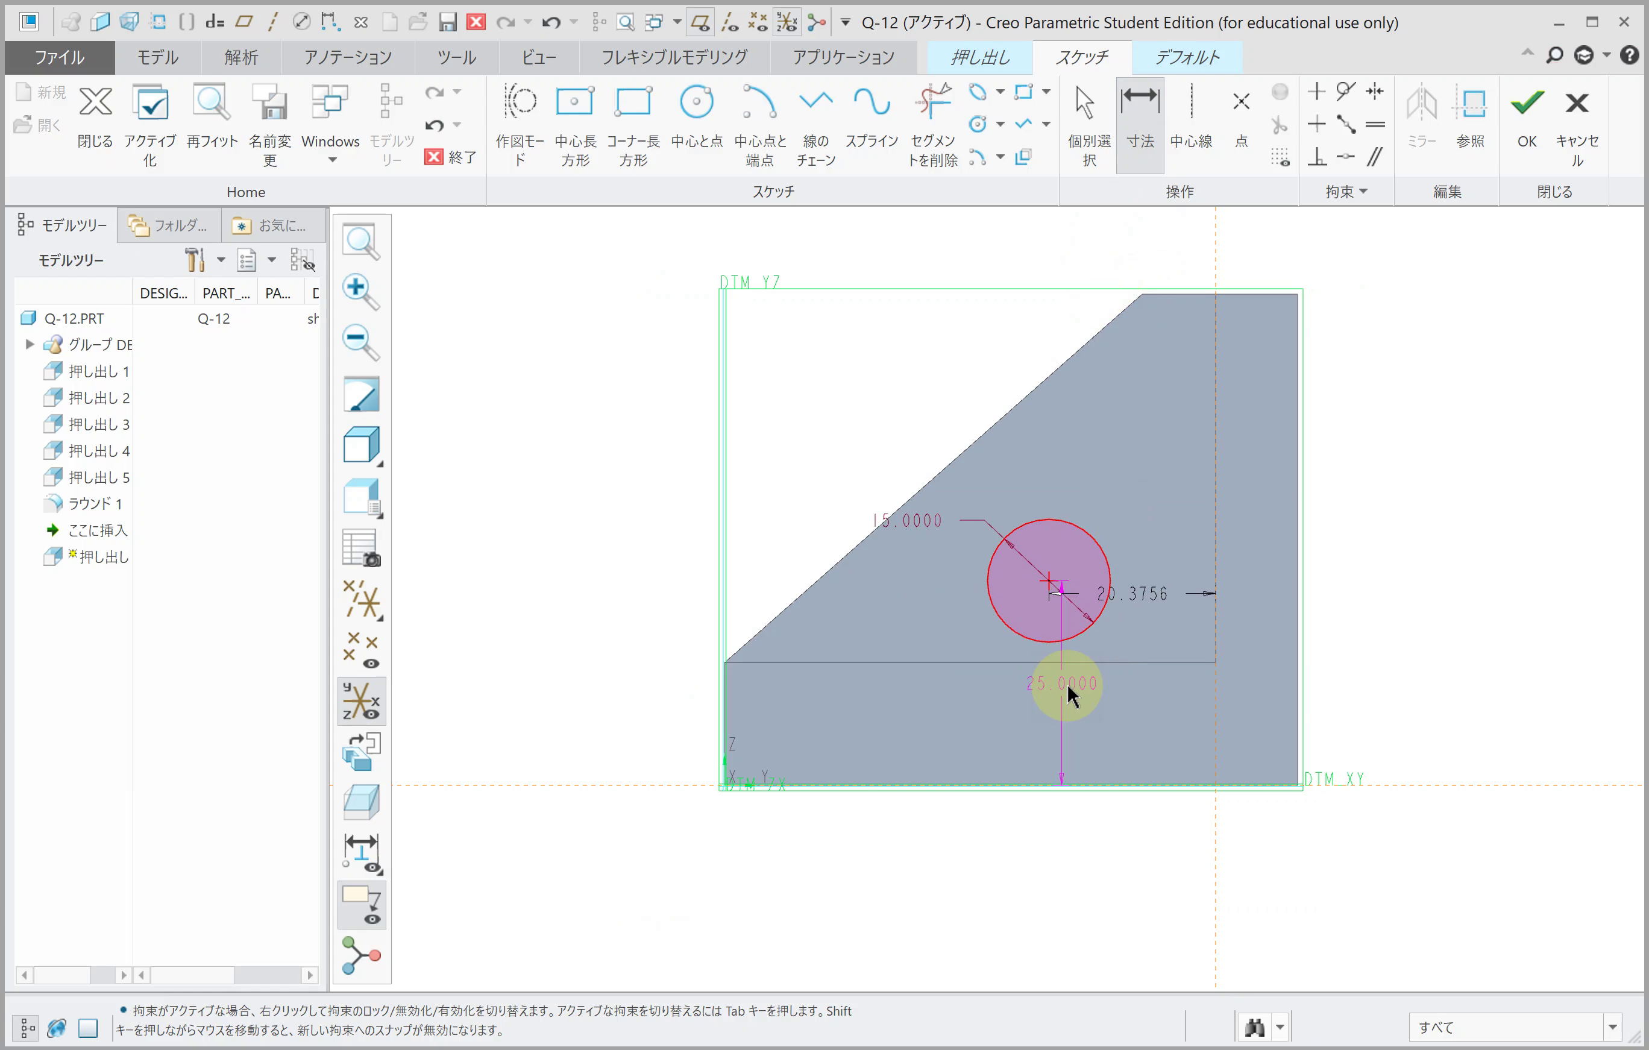
pyautogui.click(722, 711)
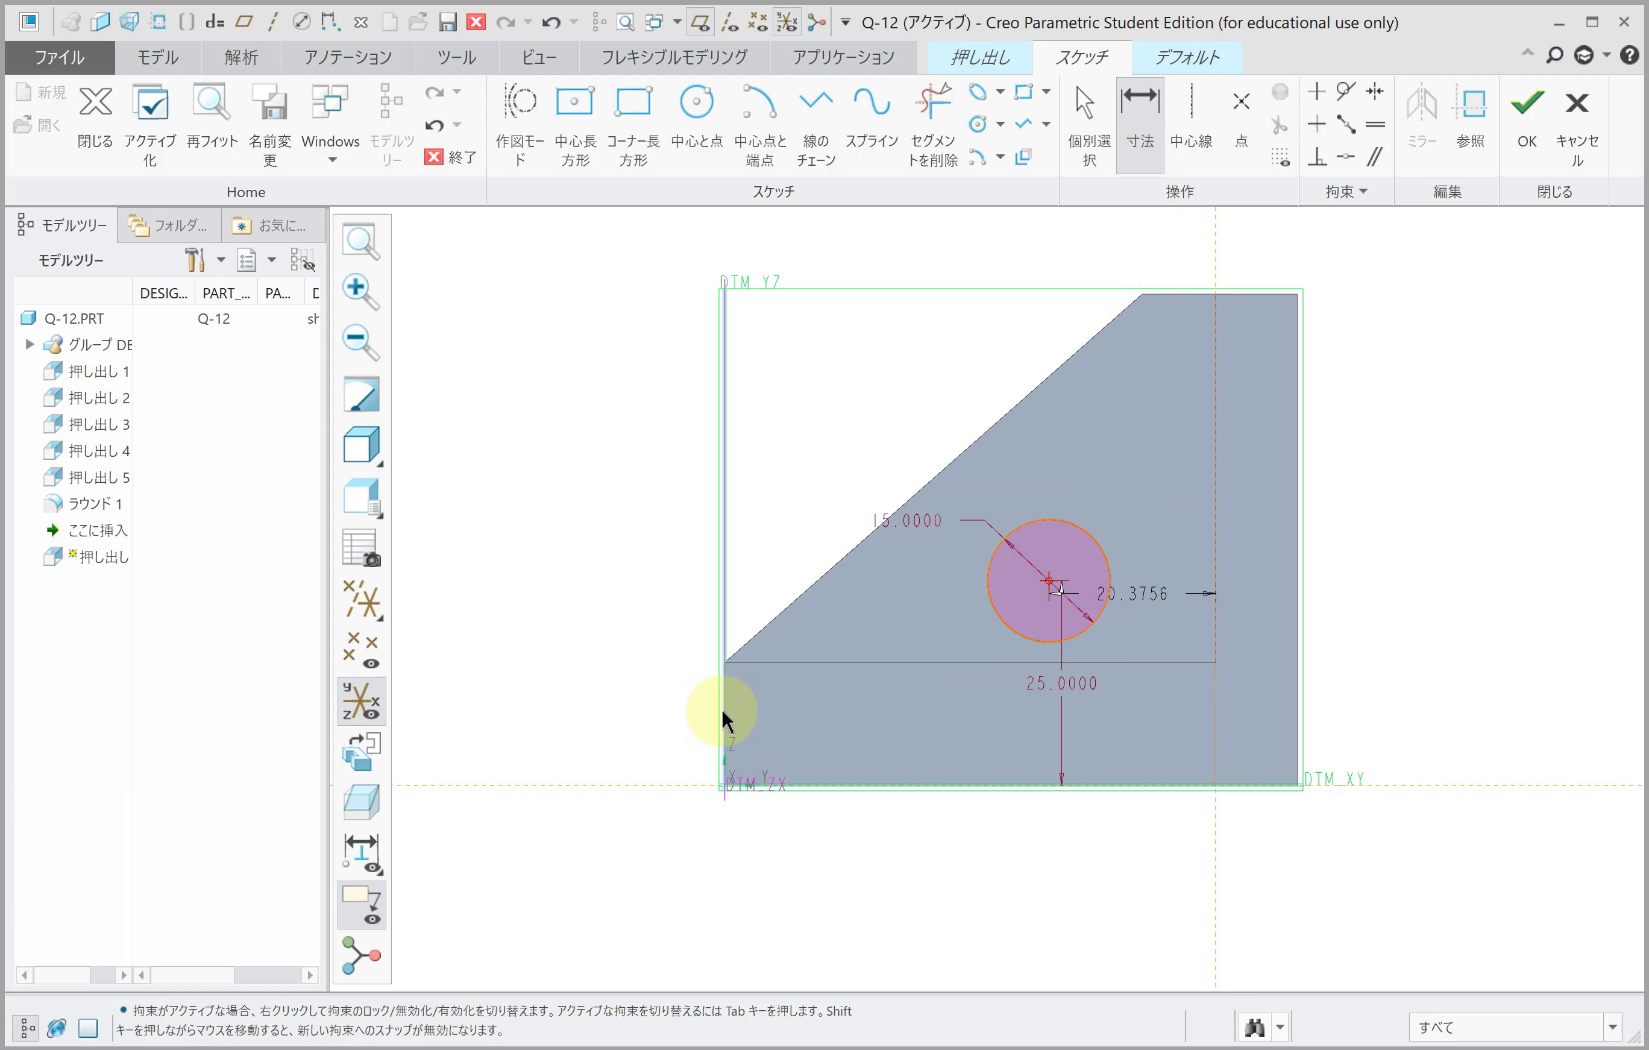
pyautogui.middleClick(864, 887)
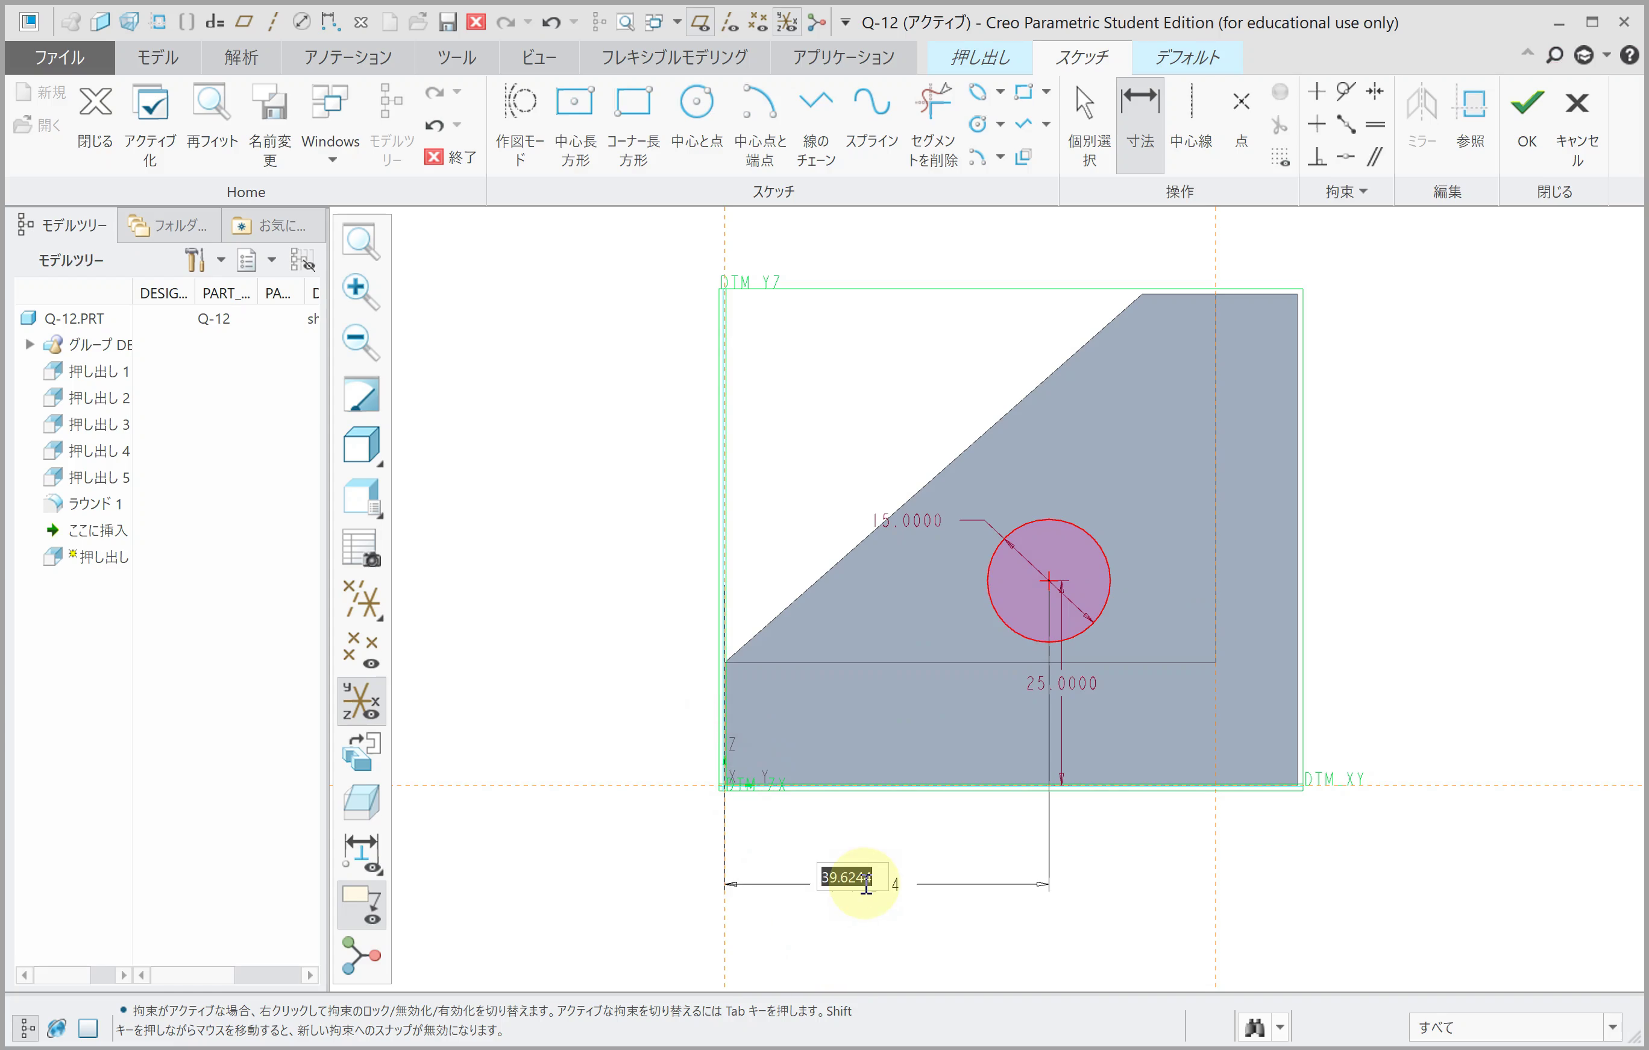
pyautogui.write('40')
pyautogui.press('Return')
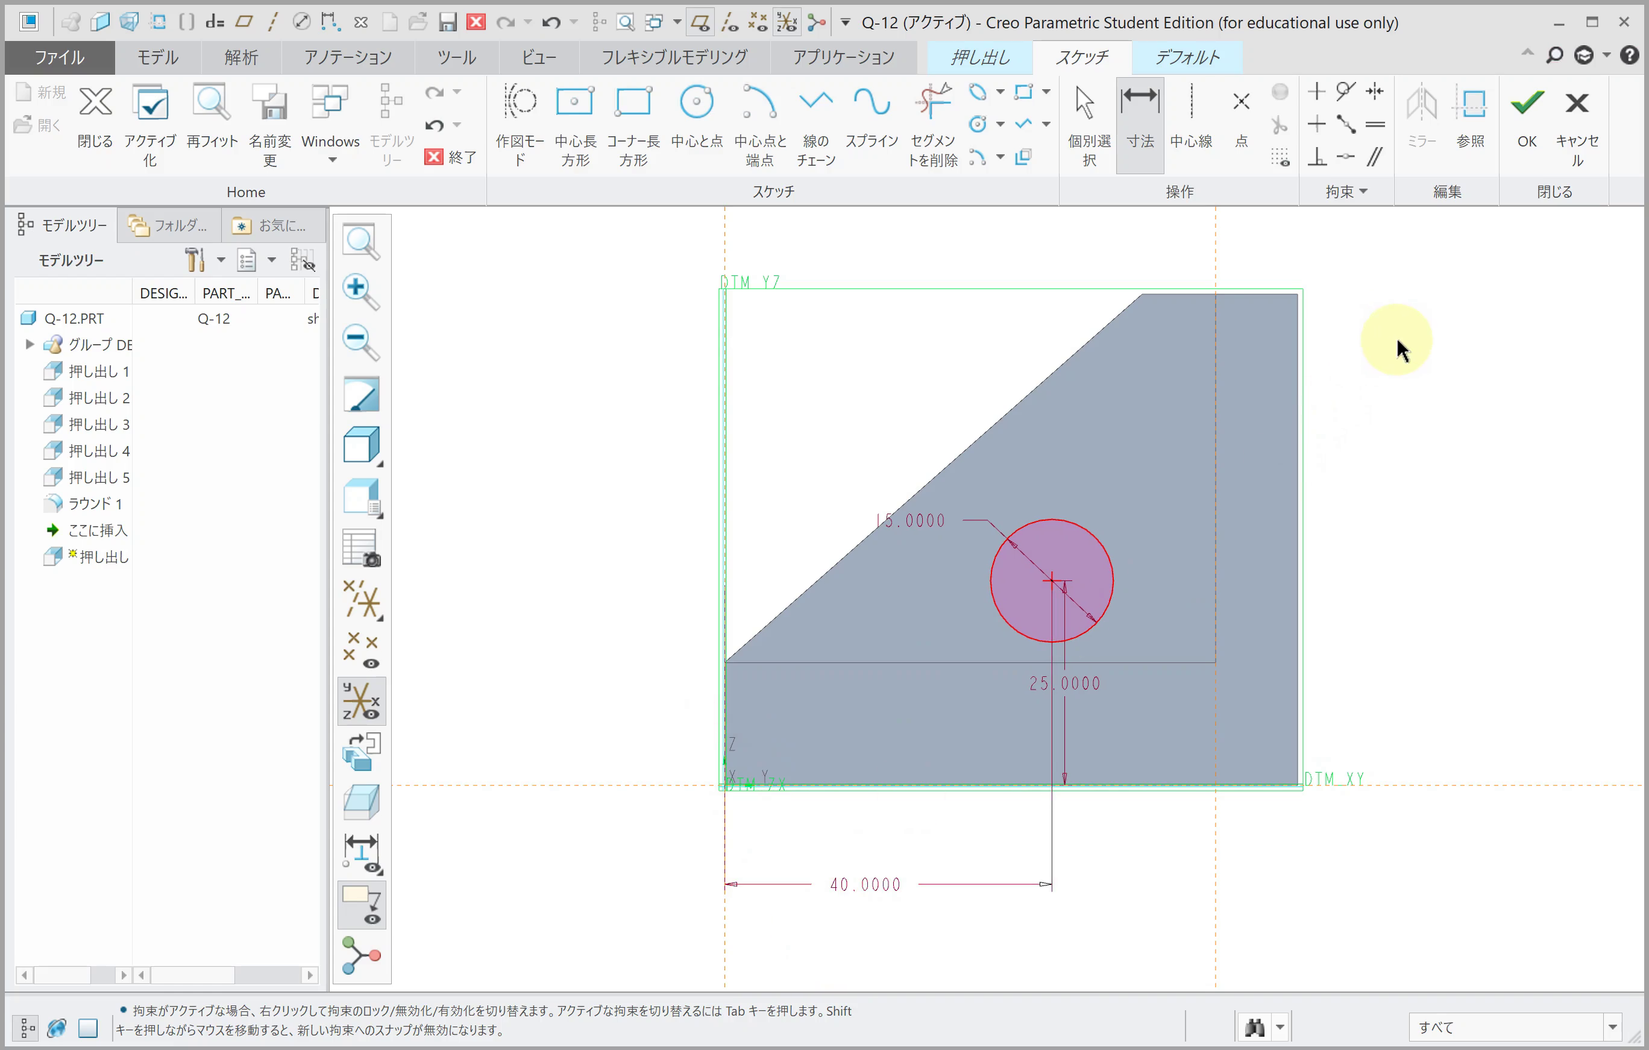
# Step: Accept the sketch and cut the hole 60 deep as Extrude 6
pyautogui.click(1526, 114)
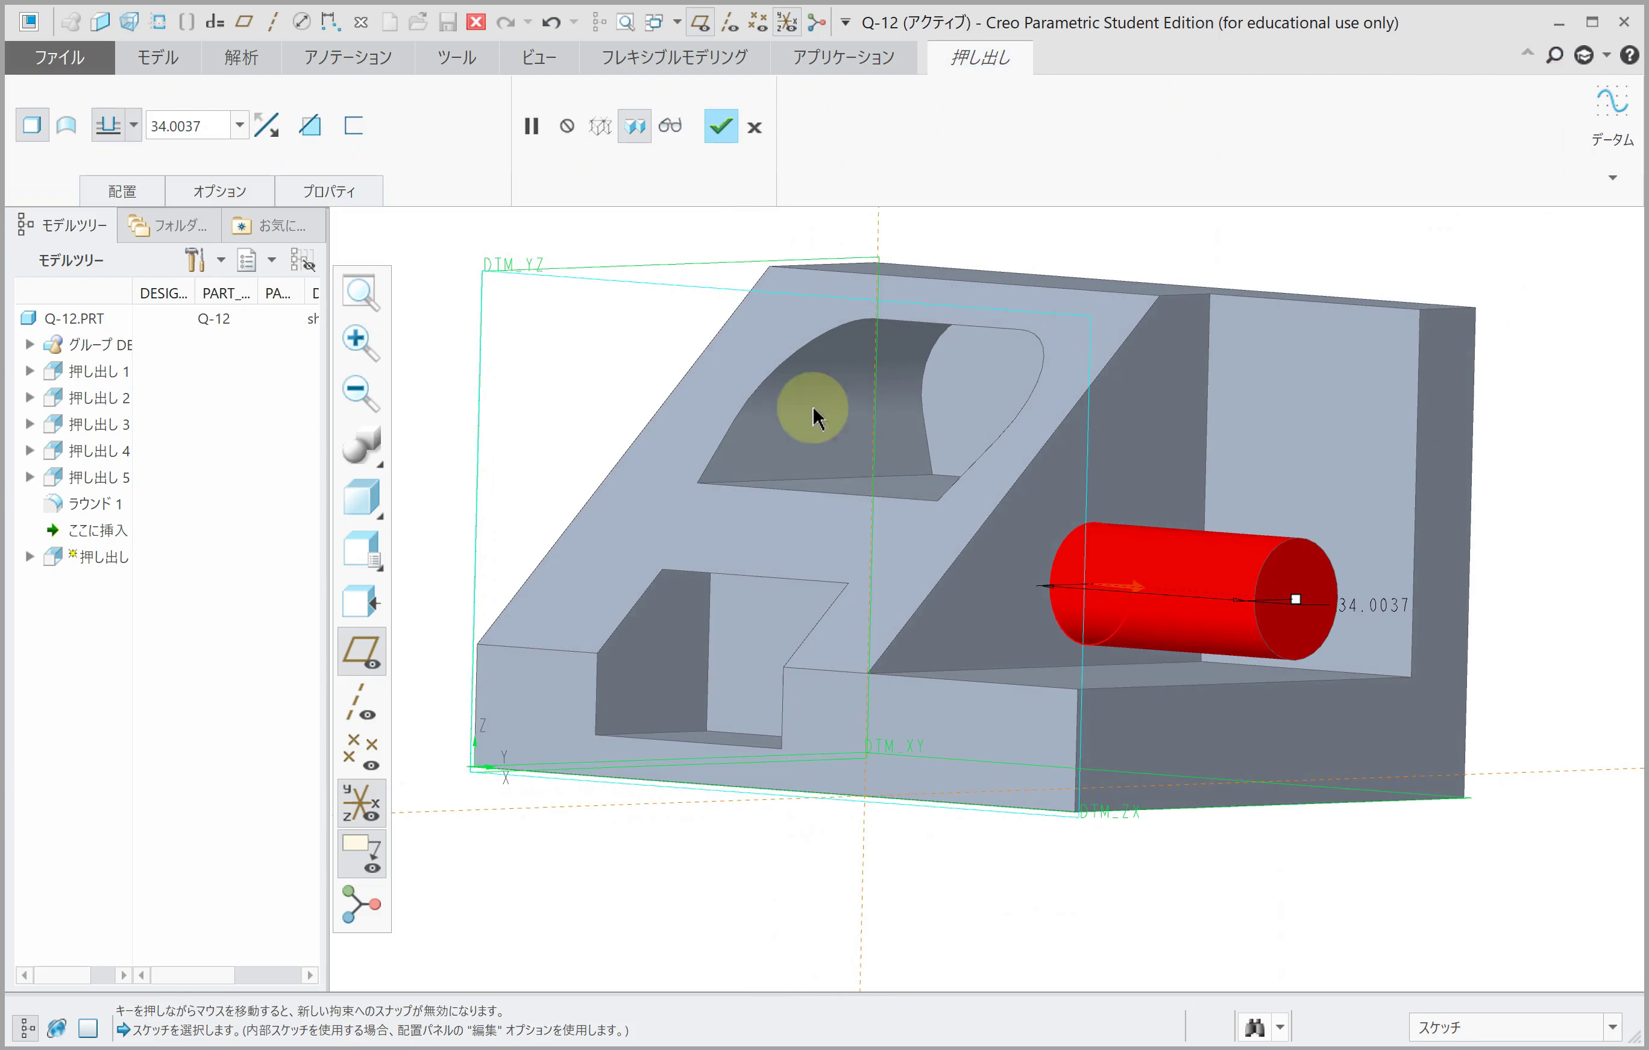
pyautogui.click(263, 129)
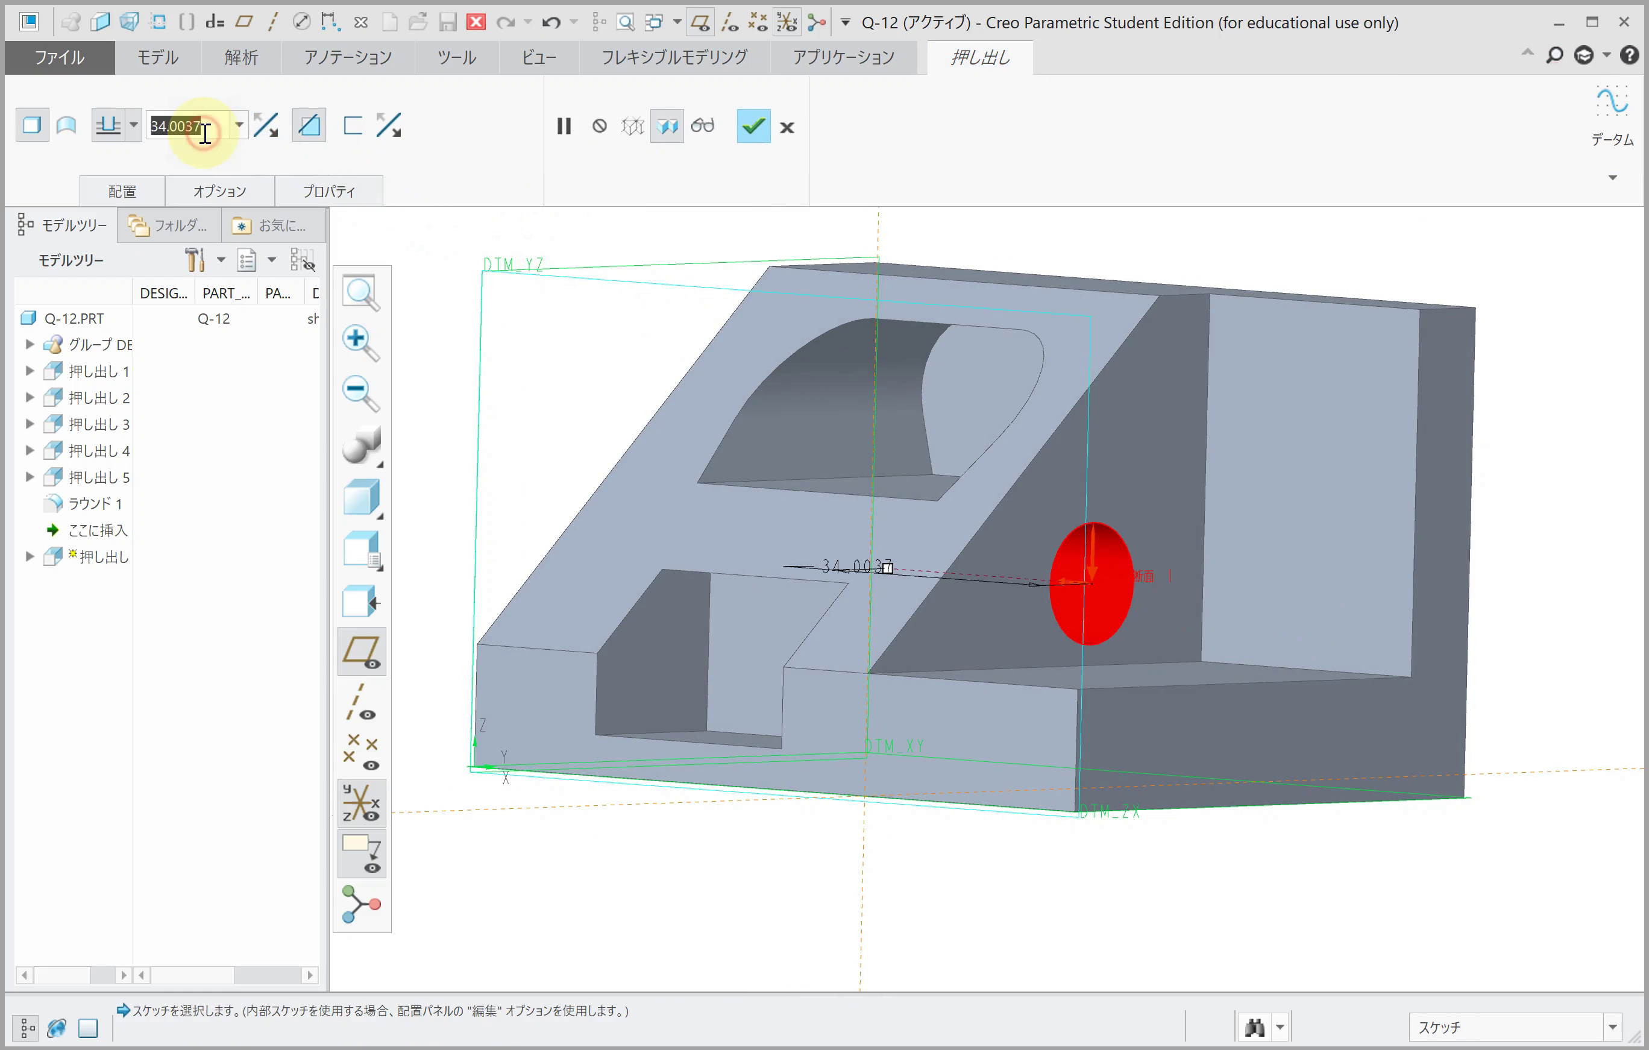
pyautogui.write('60')
pyautogui.press('Return')
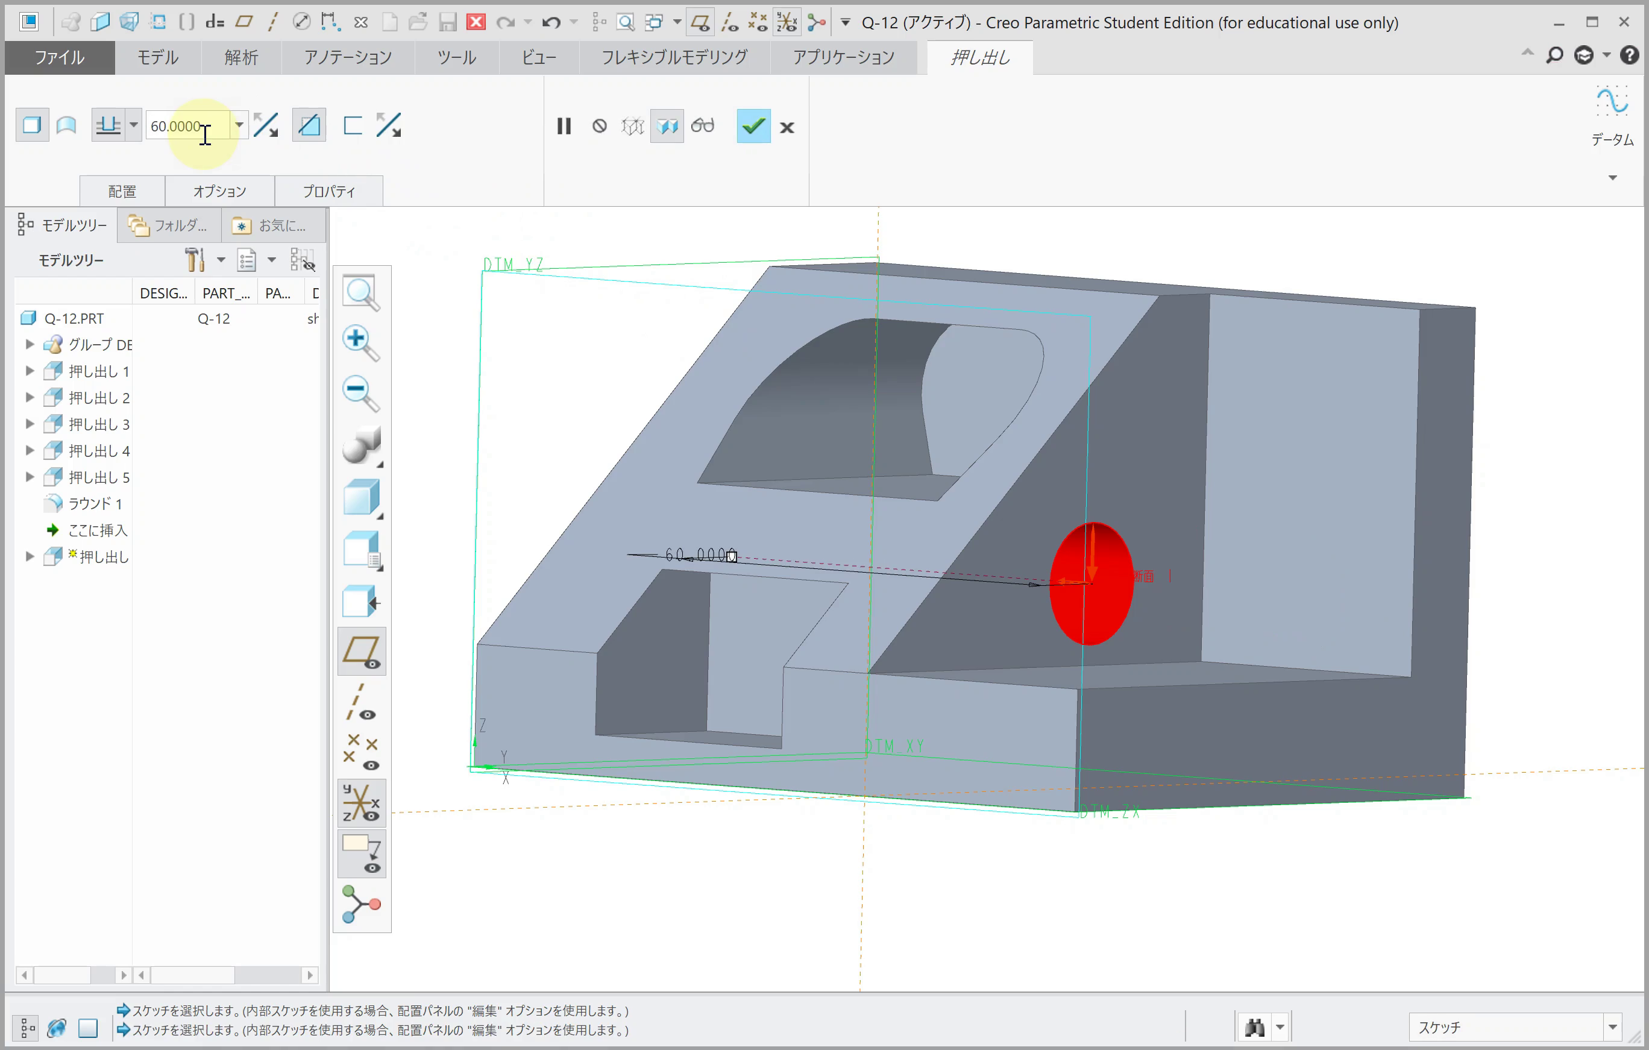
pyautogui.middleClick(309, 243)
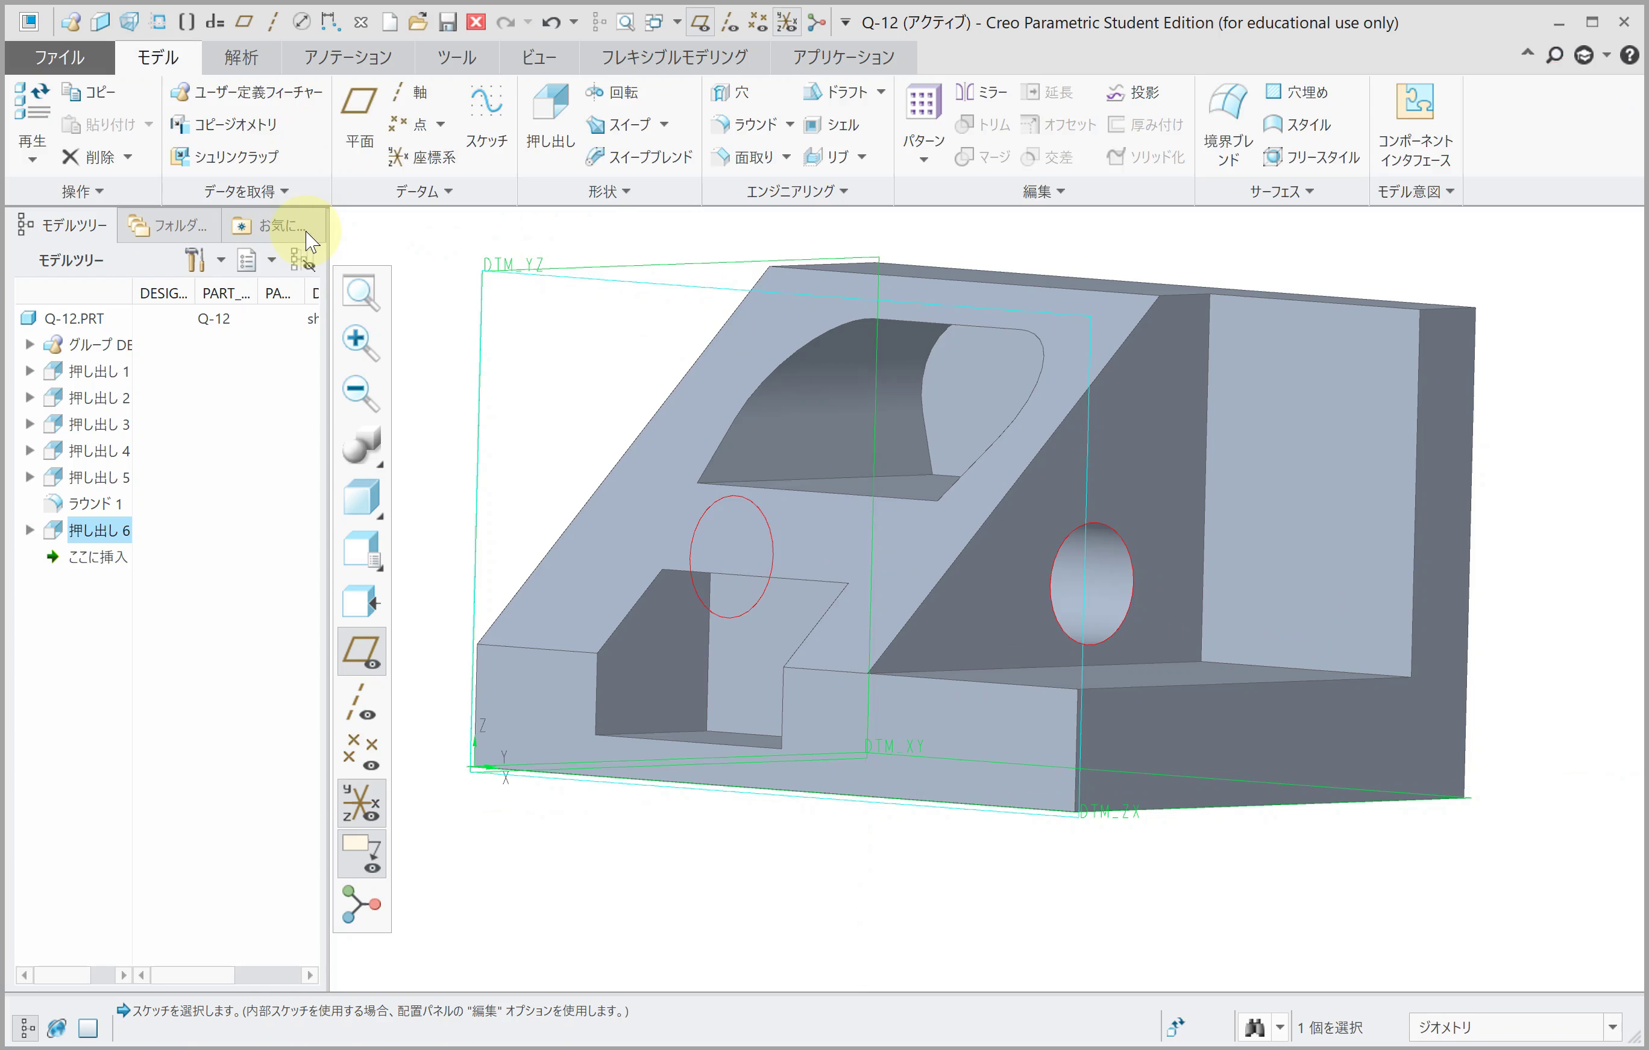
pyautogui.click(495, 115)
# Step: Sketch on the side face, referencing the first hole with a horizontal centerline through its centre
pyautogui.click(1117, 422)
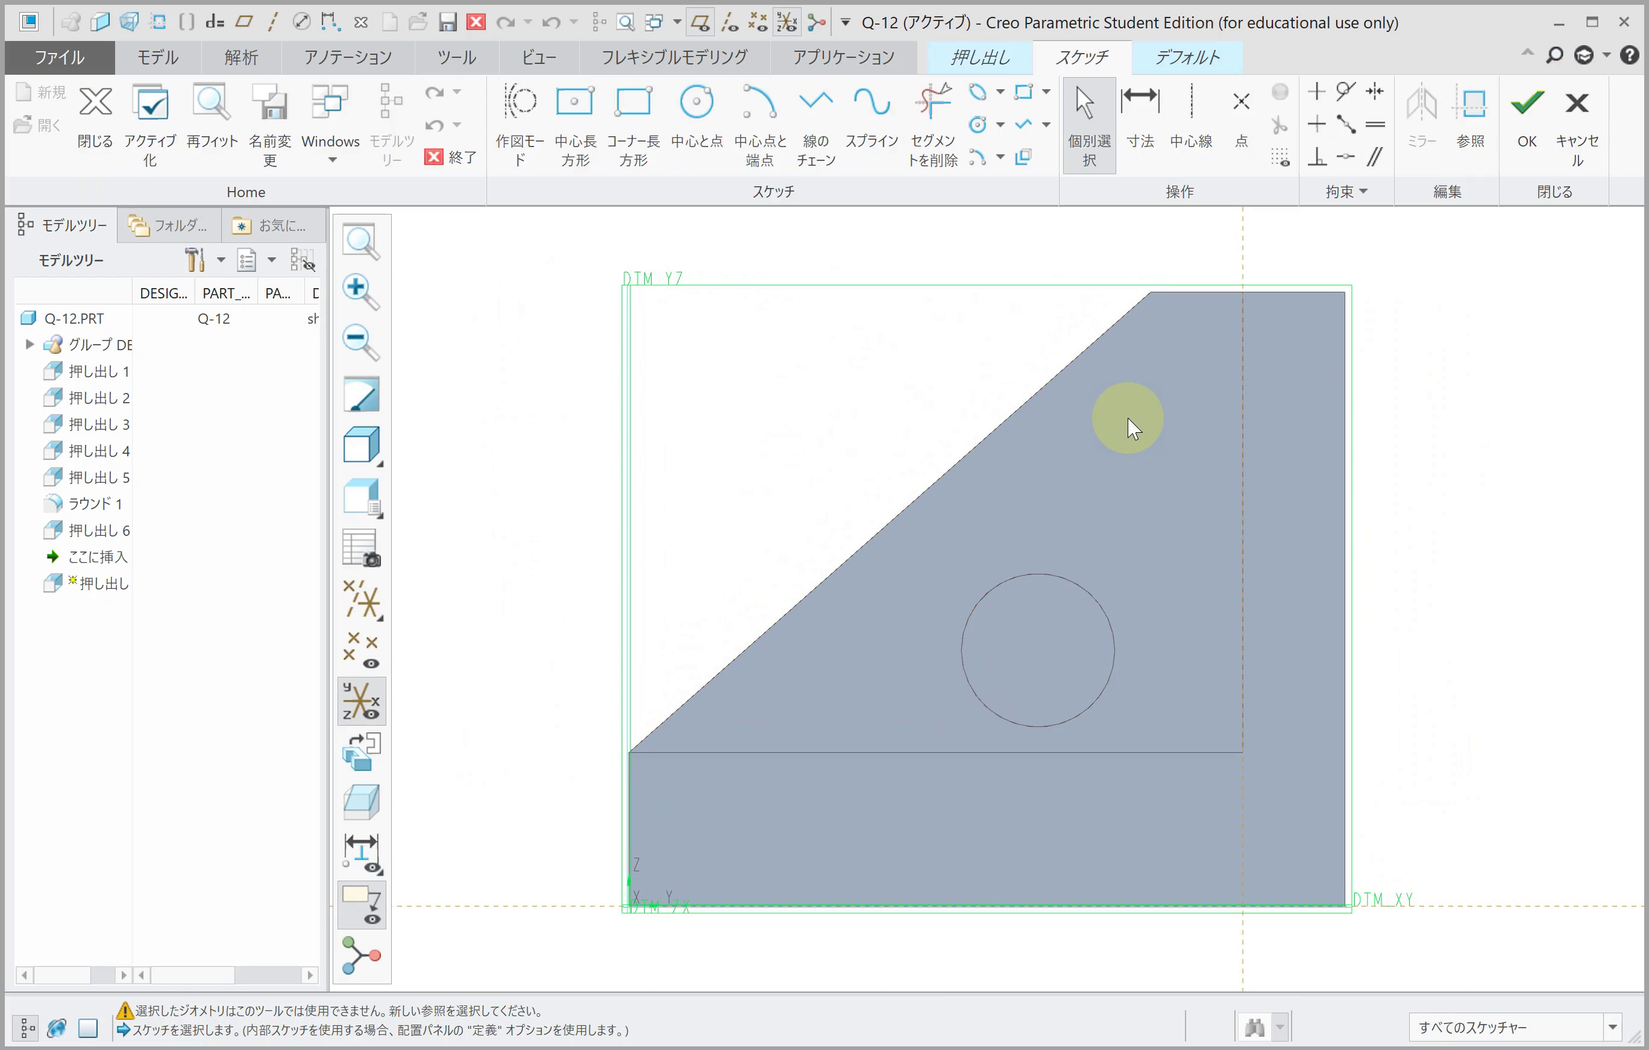
pyautogui.click(1466, 139)
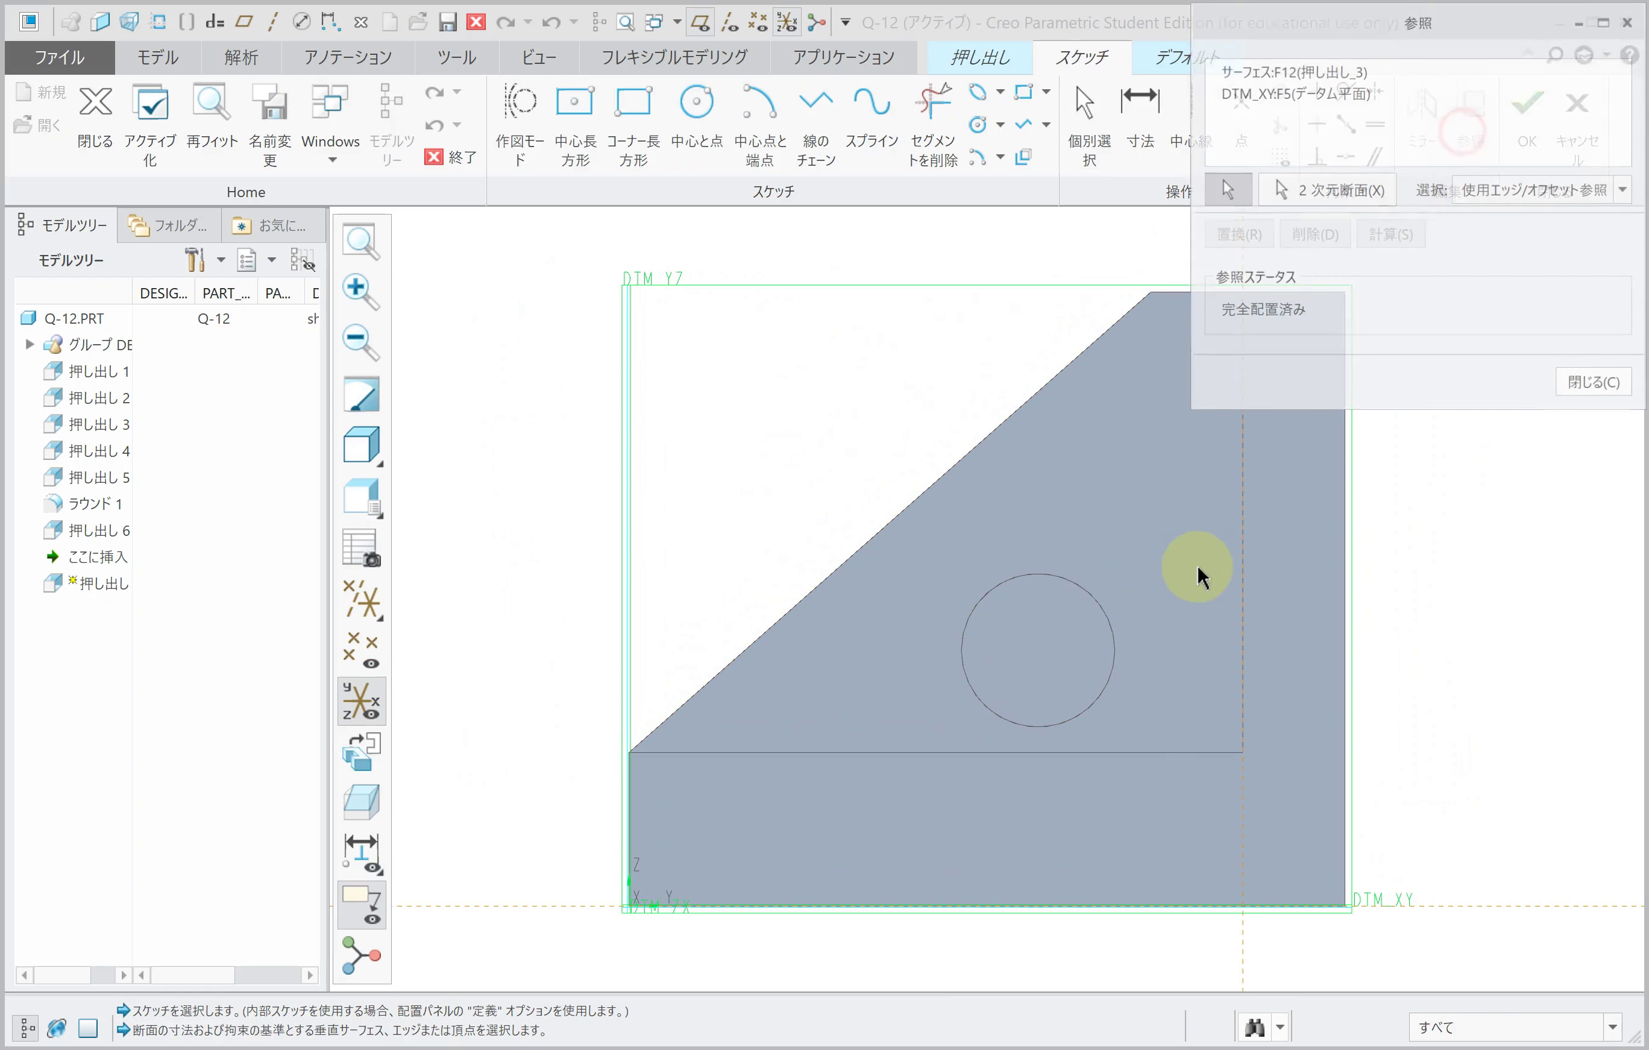
pyautogui.click(1060, 578)
pyautogui.click(1190, 124)
pyautogui.click(1037, 651)
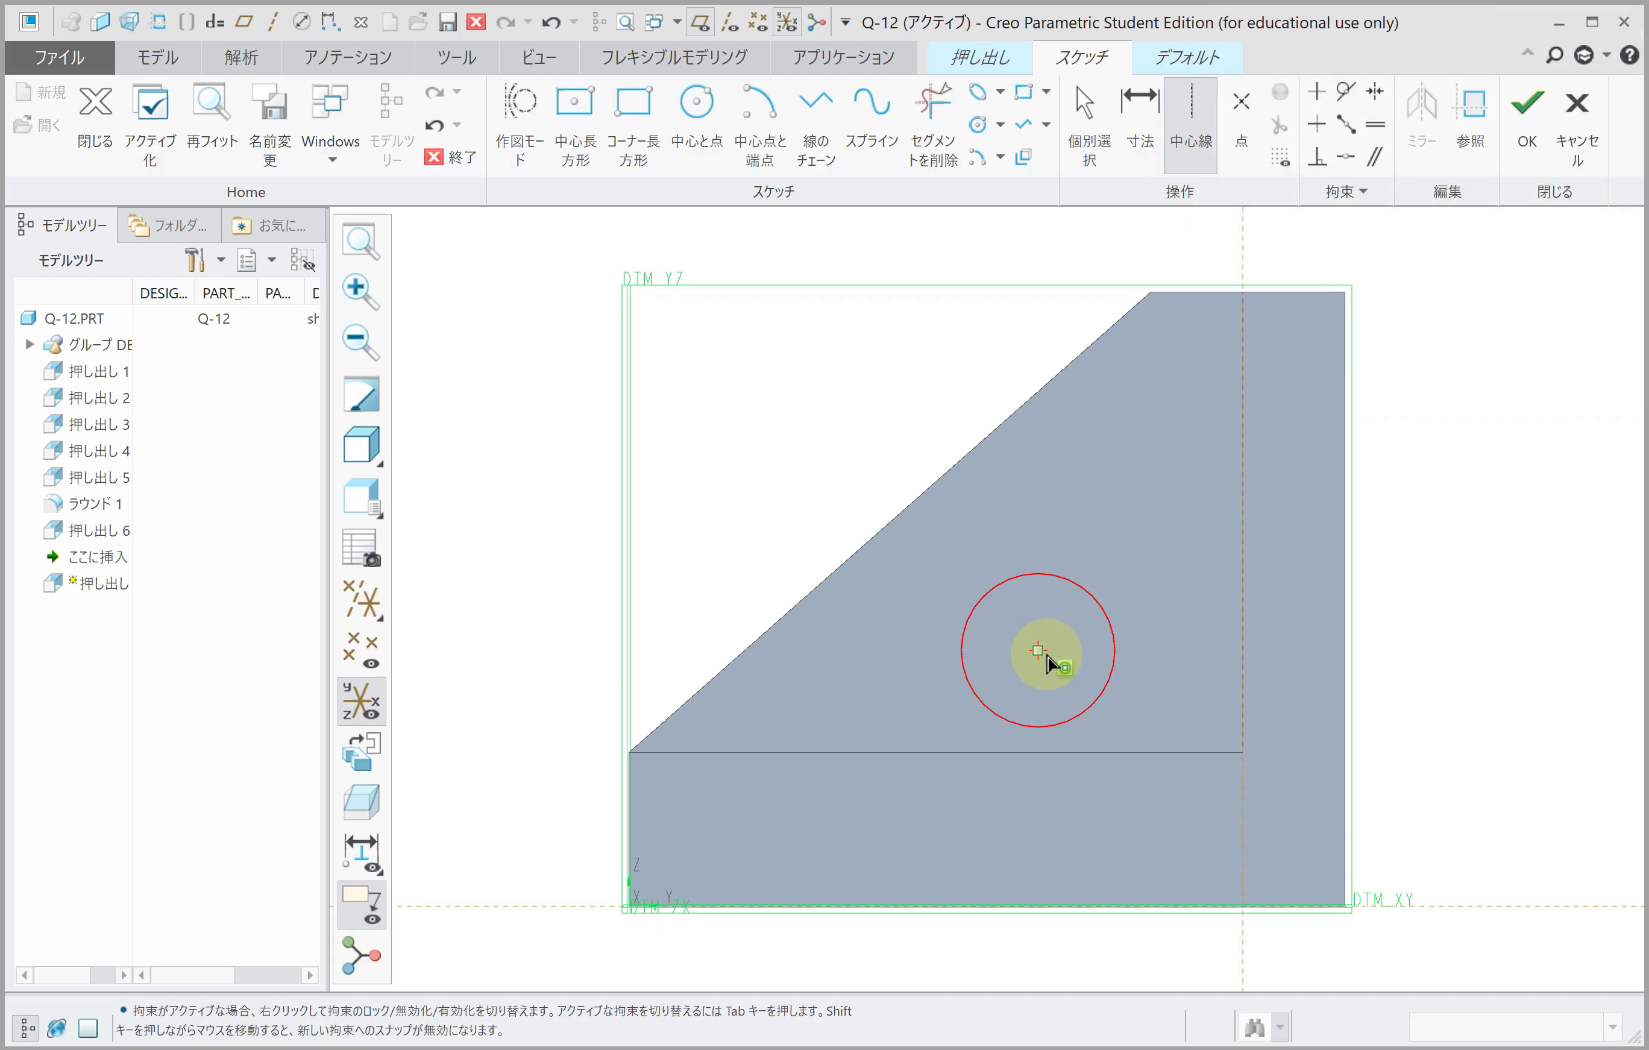
pyautogui.click(1093, 653)
pyautogui.click(1038, 651)
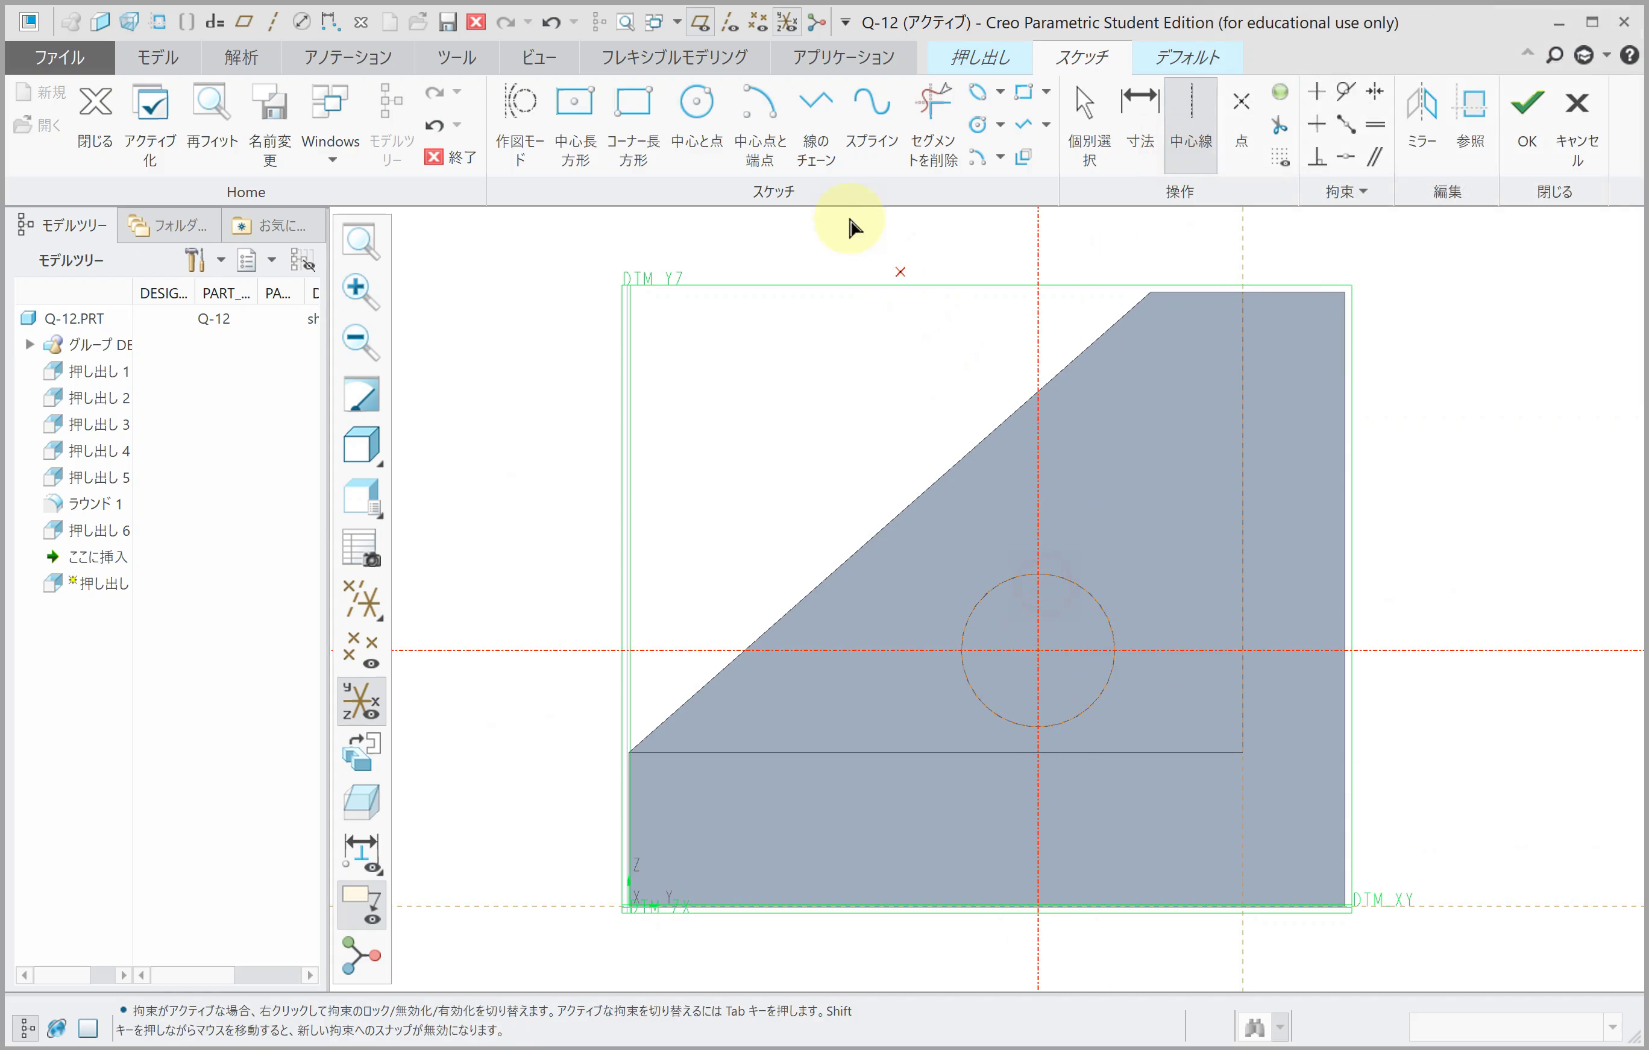
# Step: Draw a 10-diameter circle above-right of the first hole
pyautogui.click(696, 104)
pyautogui.click(1123, 507)
pyautogui.click(1146, 554)
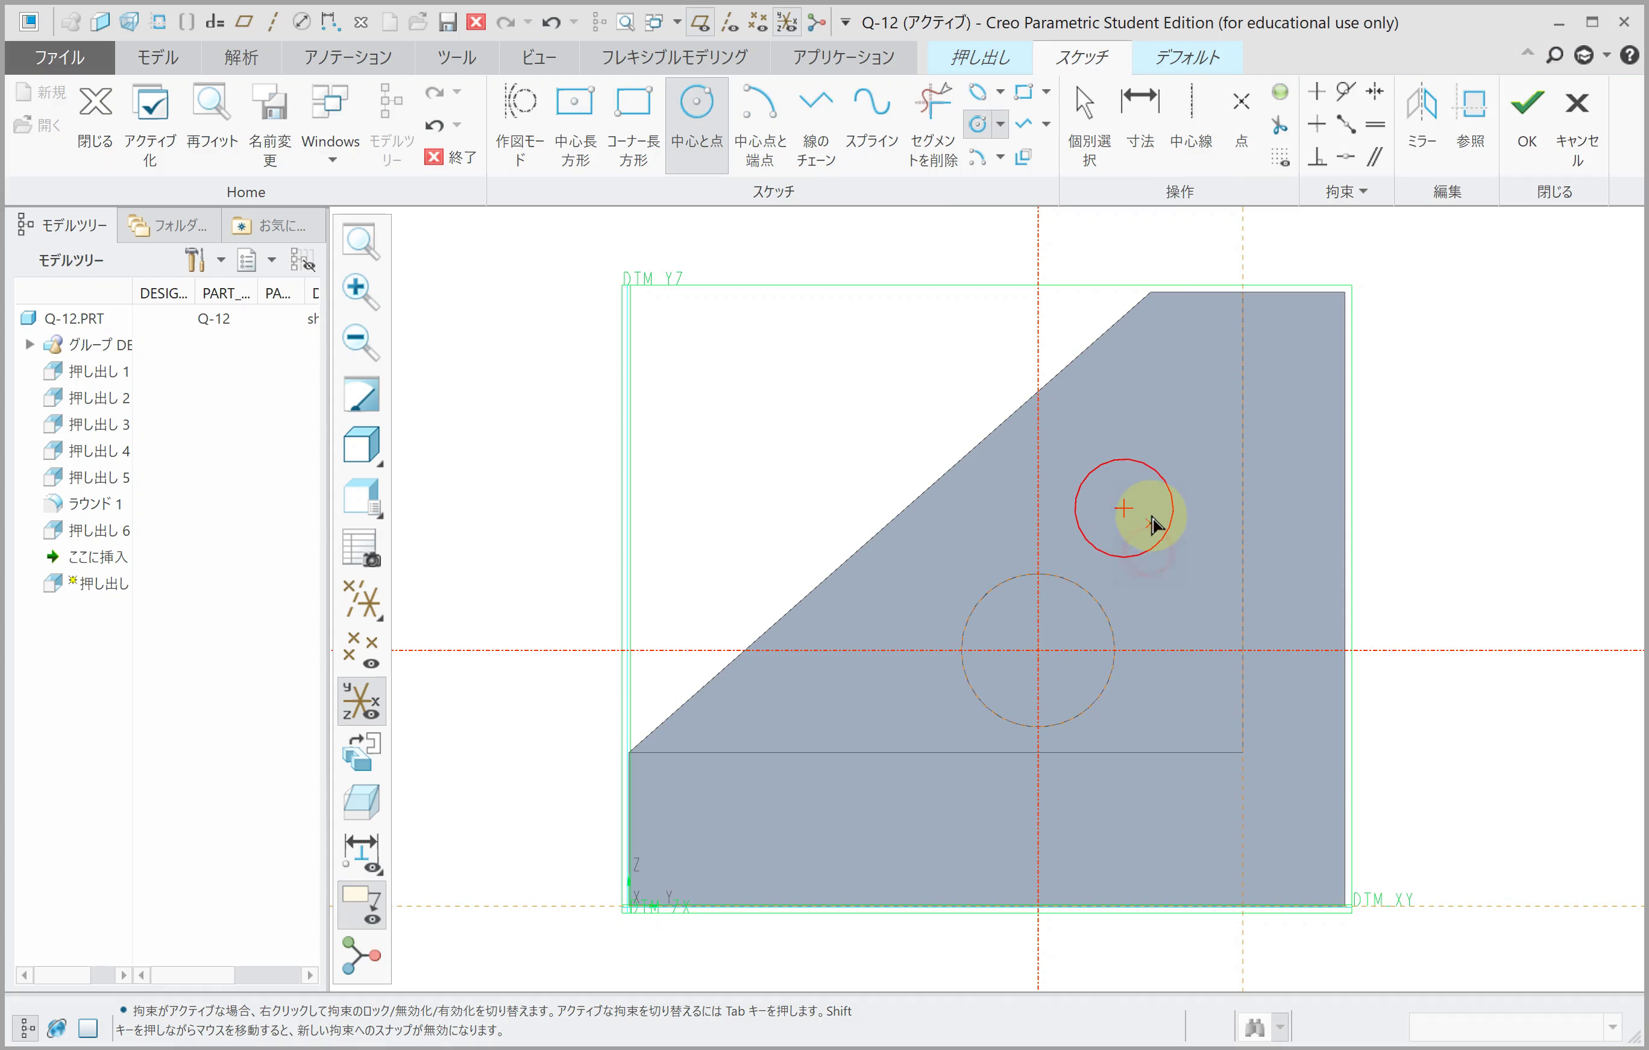
pyautogui.middleClick(1152, 518)
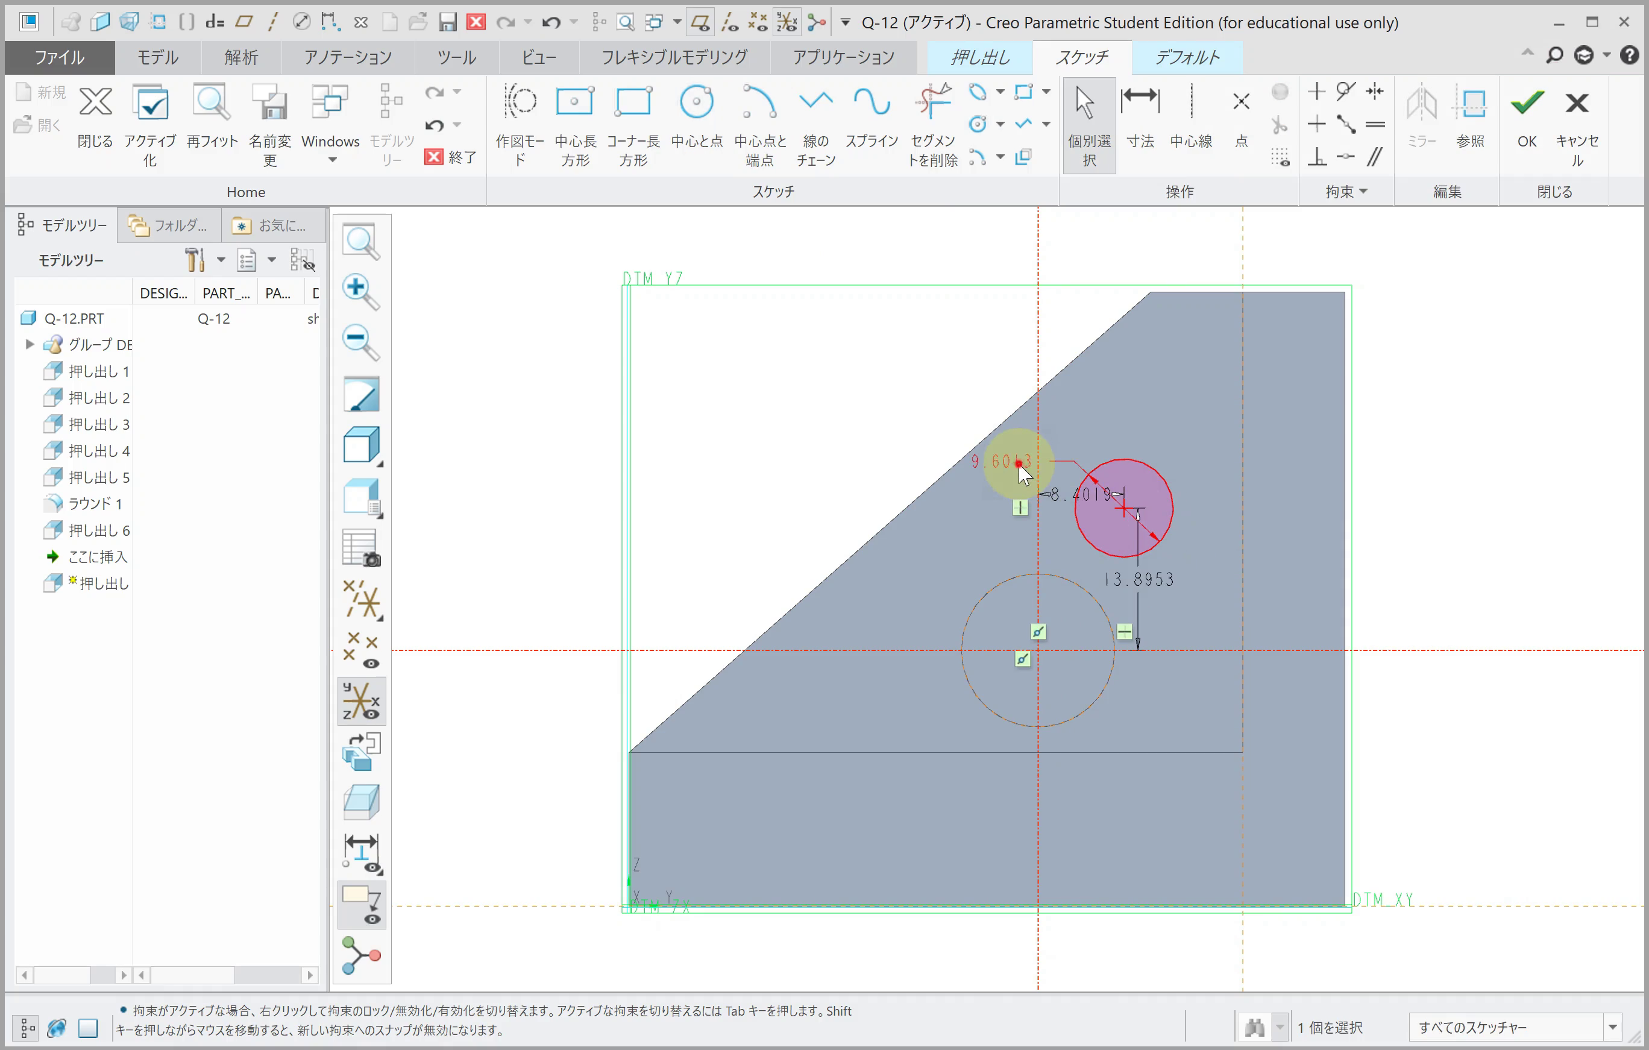
pyautogui.write('10')
pyautogui.press('Return')
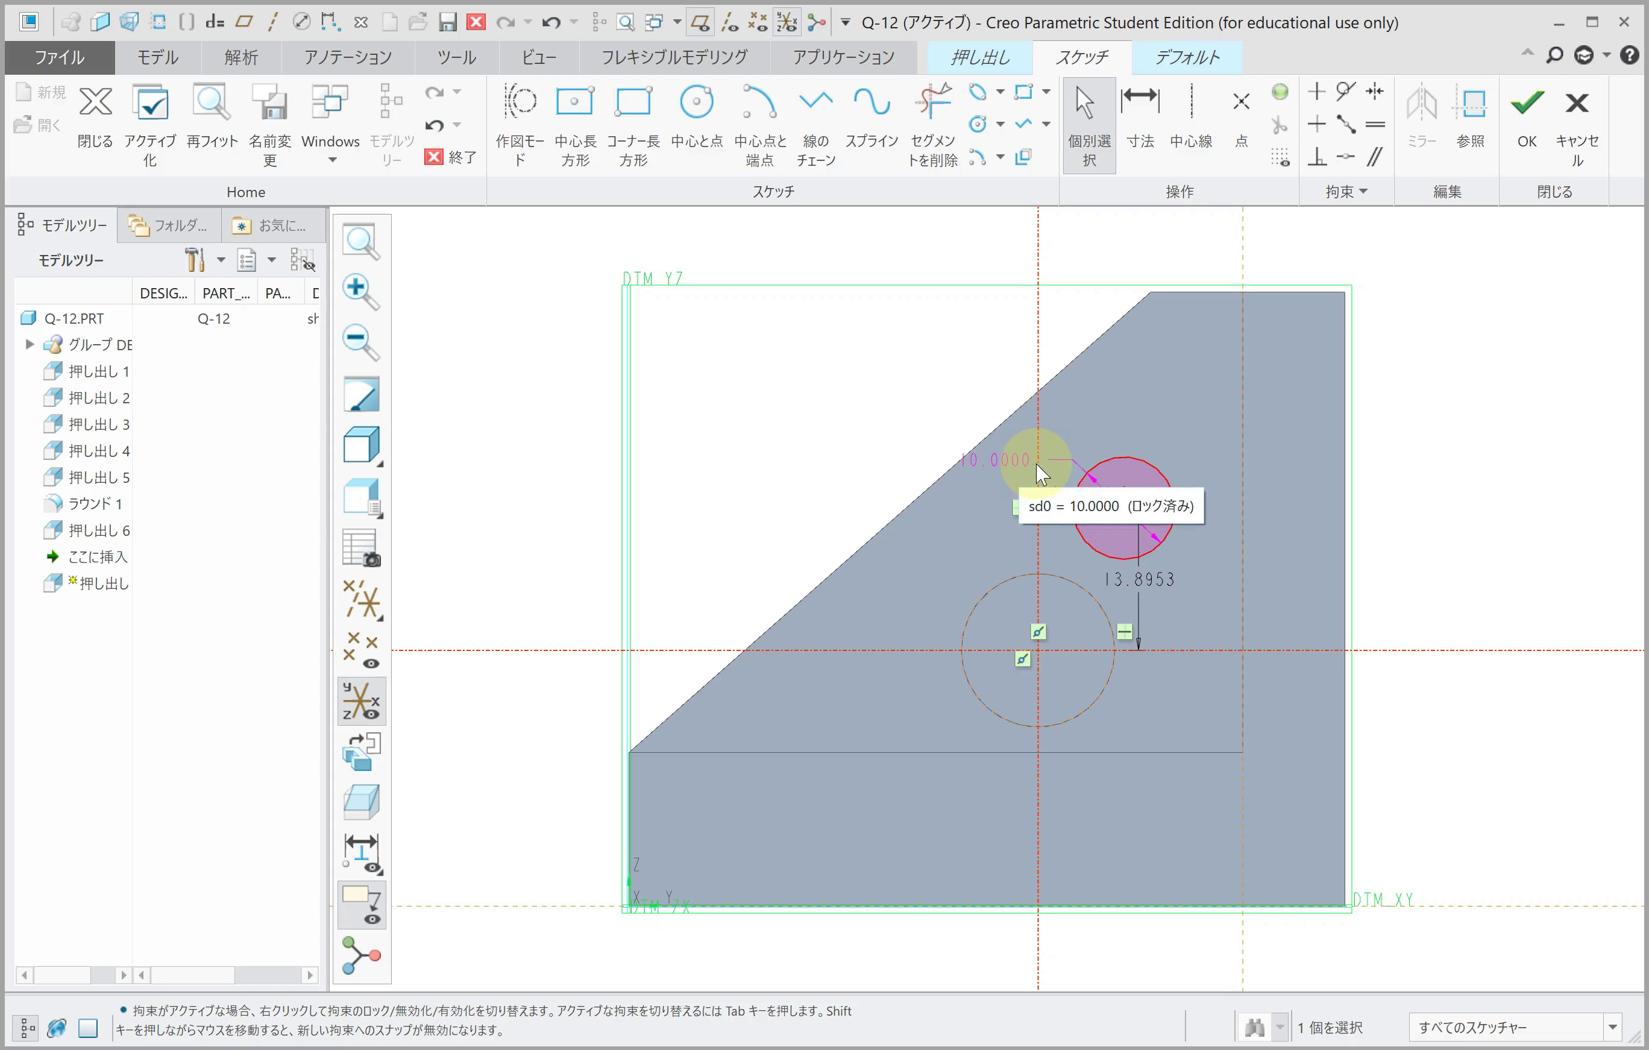
# Step: Offset the circle 10 across and 15 up from the hole centre, then accept the sketch
pyautogui.doubleClick(1053, 488)
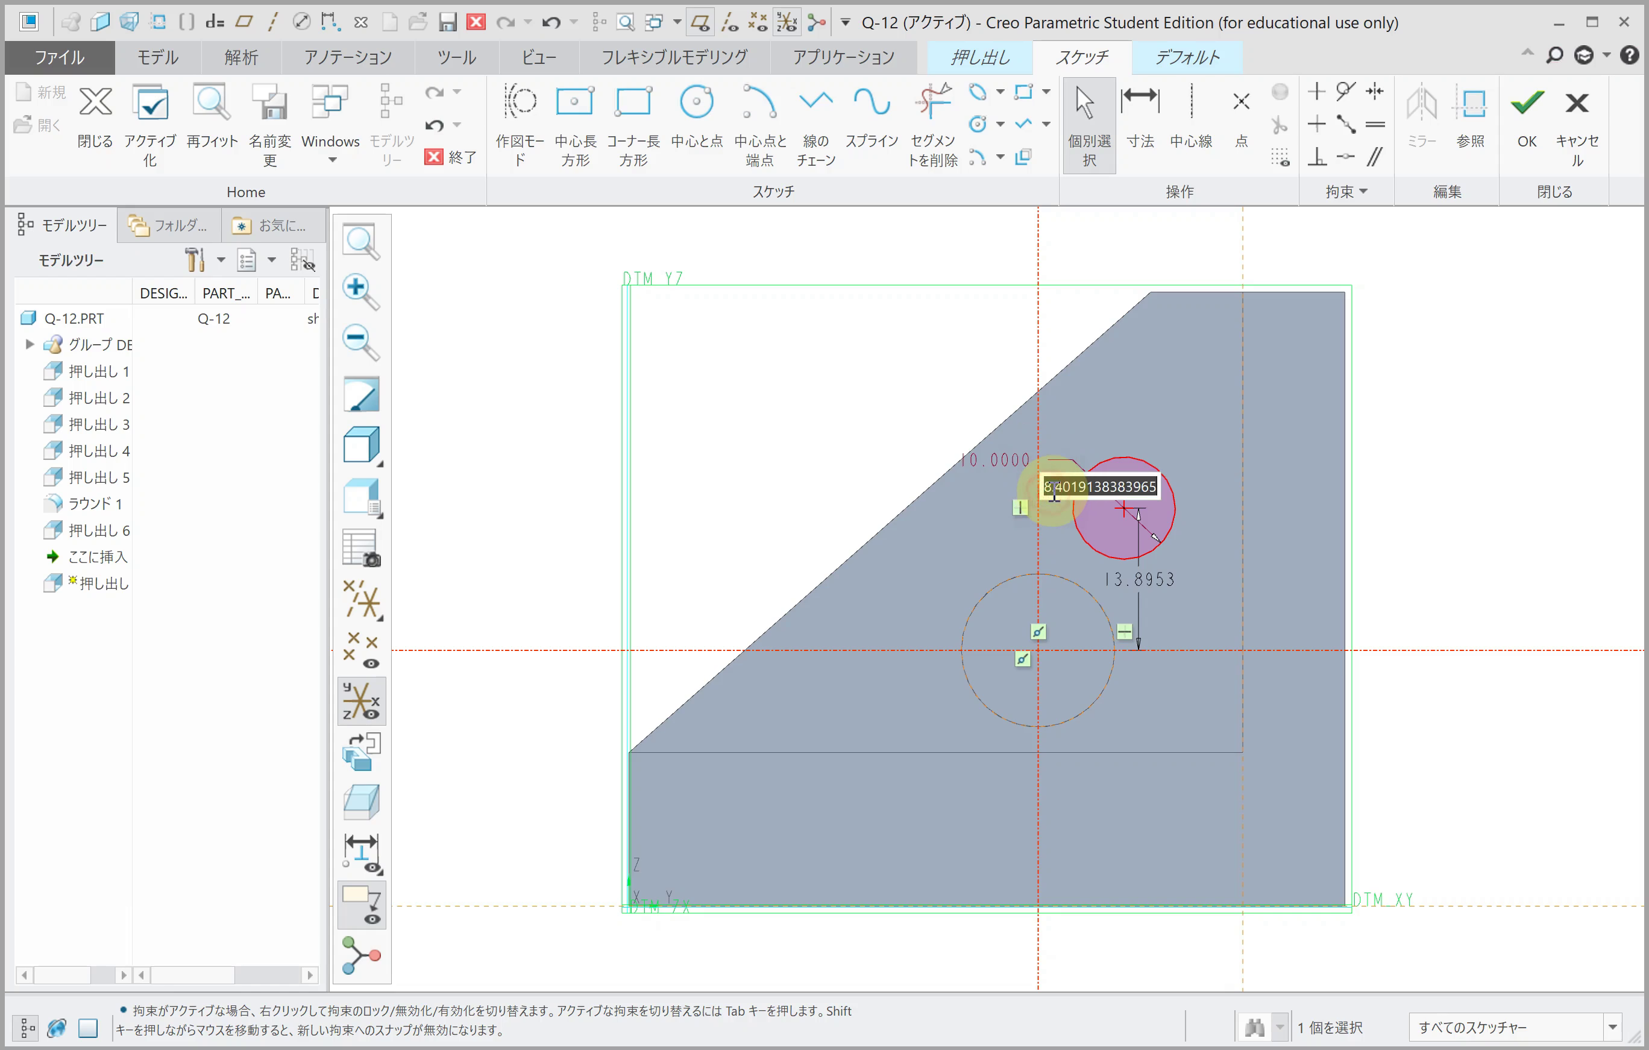
pyautogui.write('10')
pyautogui.press('Return')
pyautogui.doubleClick(1153, 578)
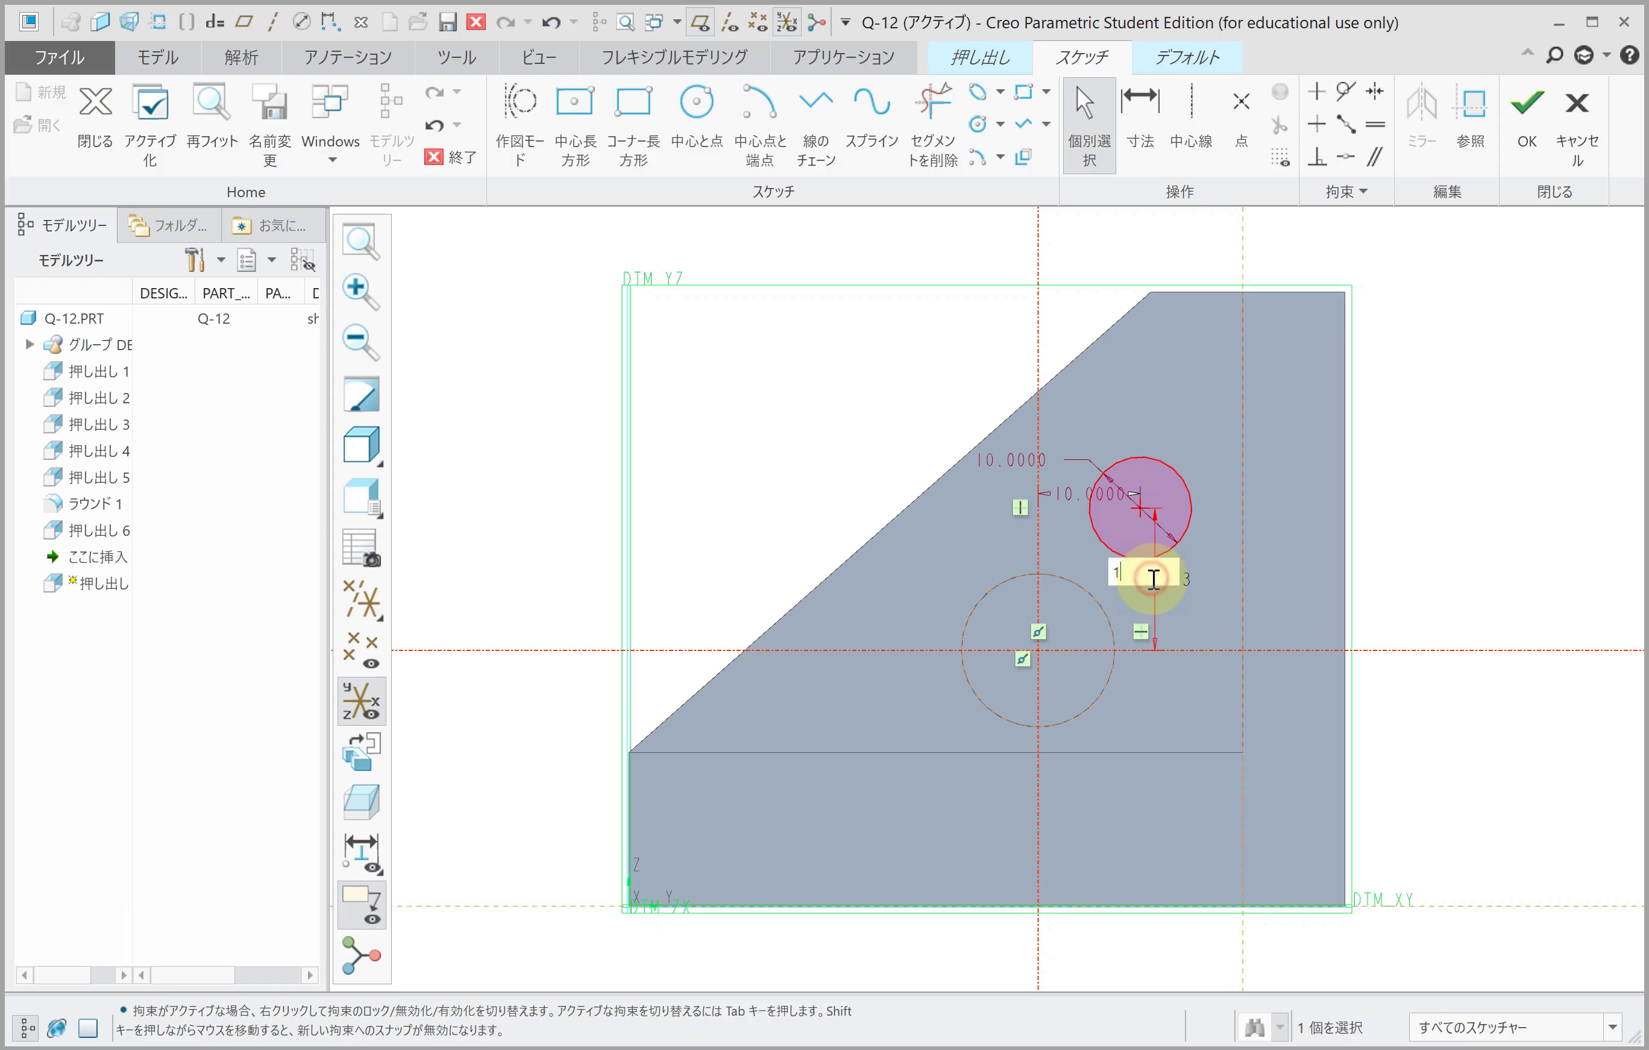
pyautogui.write('5')
pyautogui.press('Return')
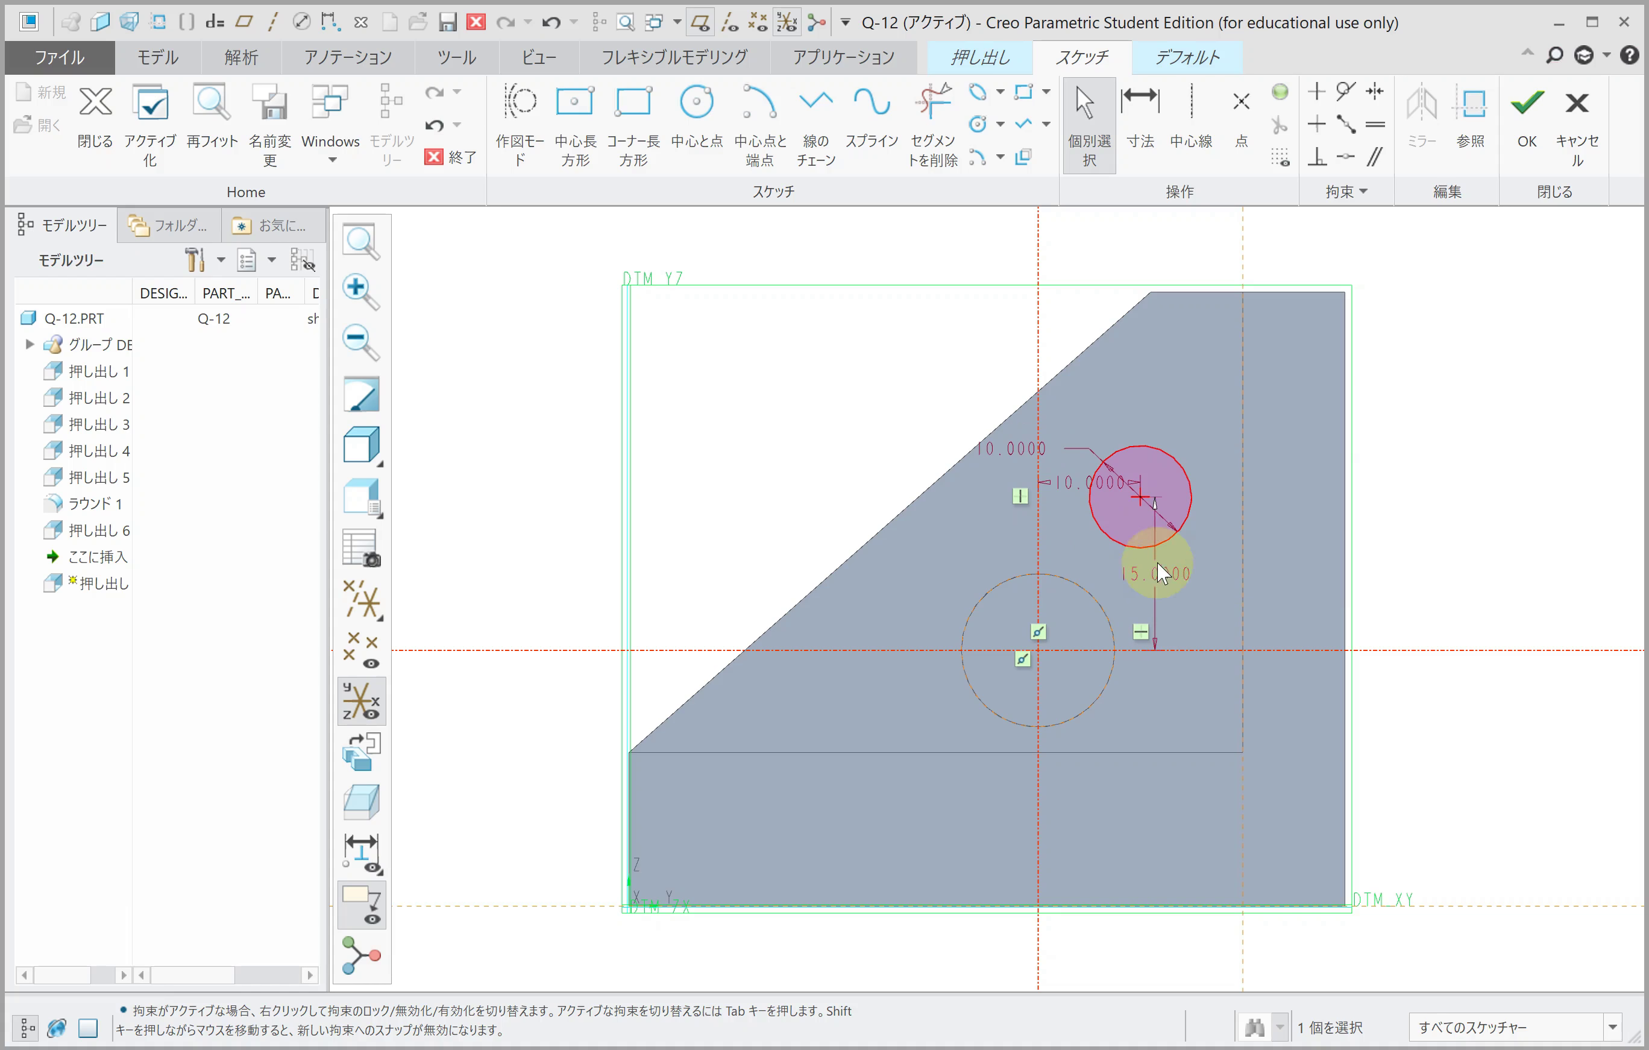
pyautogui.click(1528, 149)
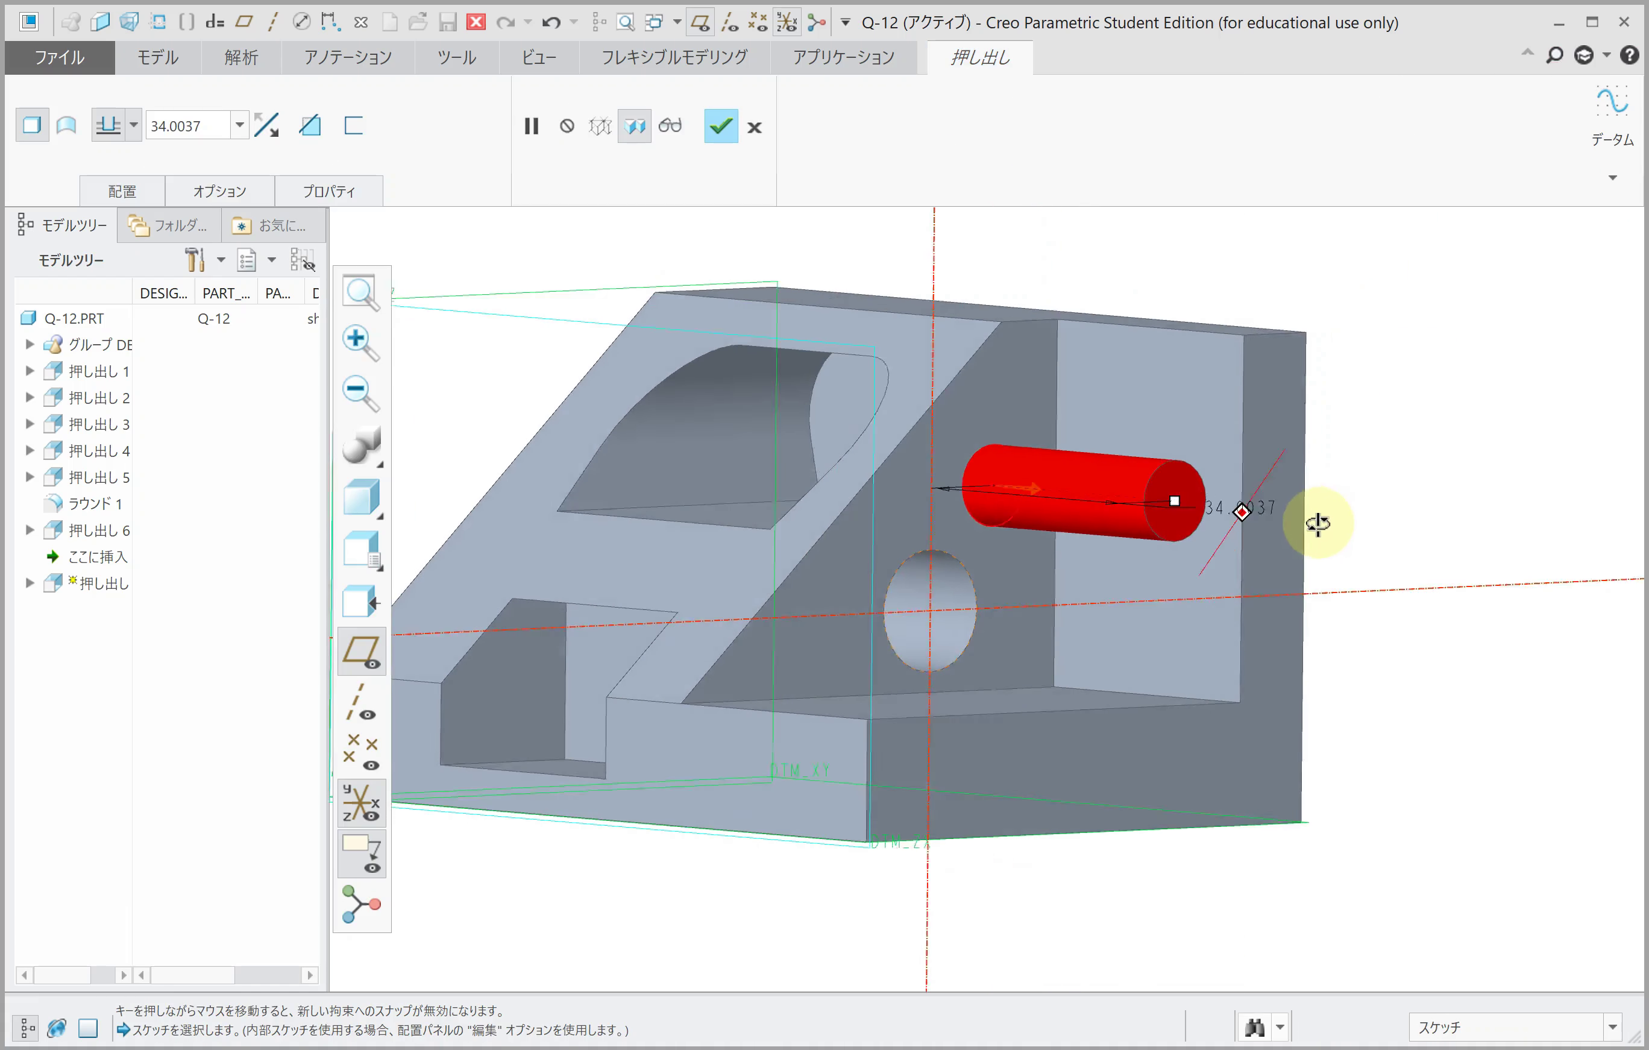
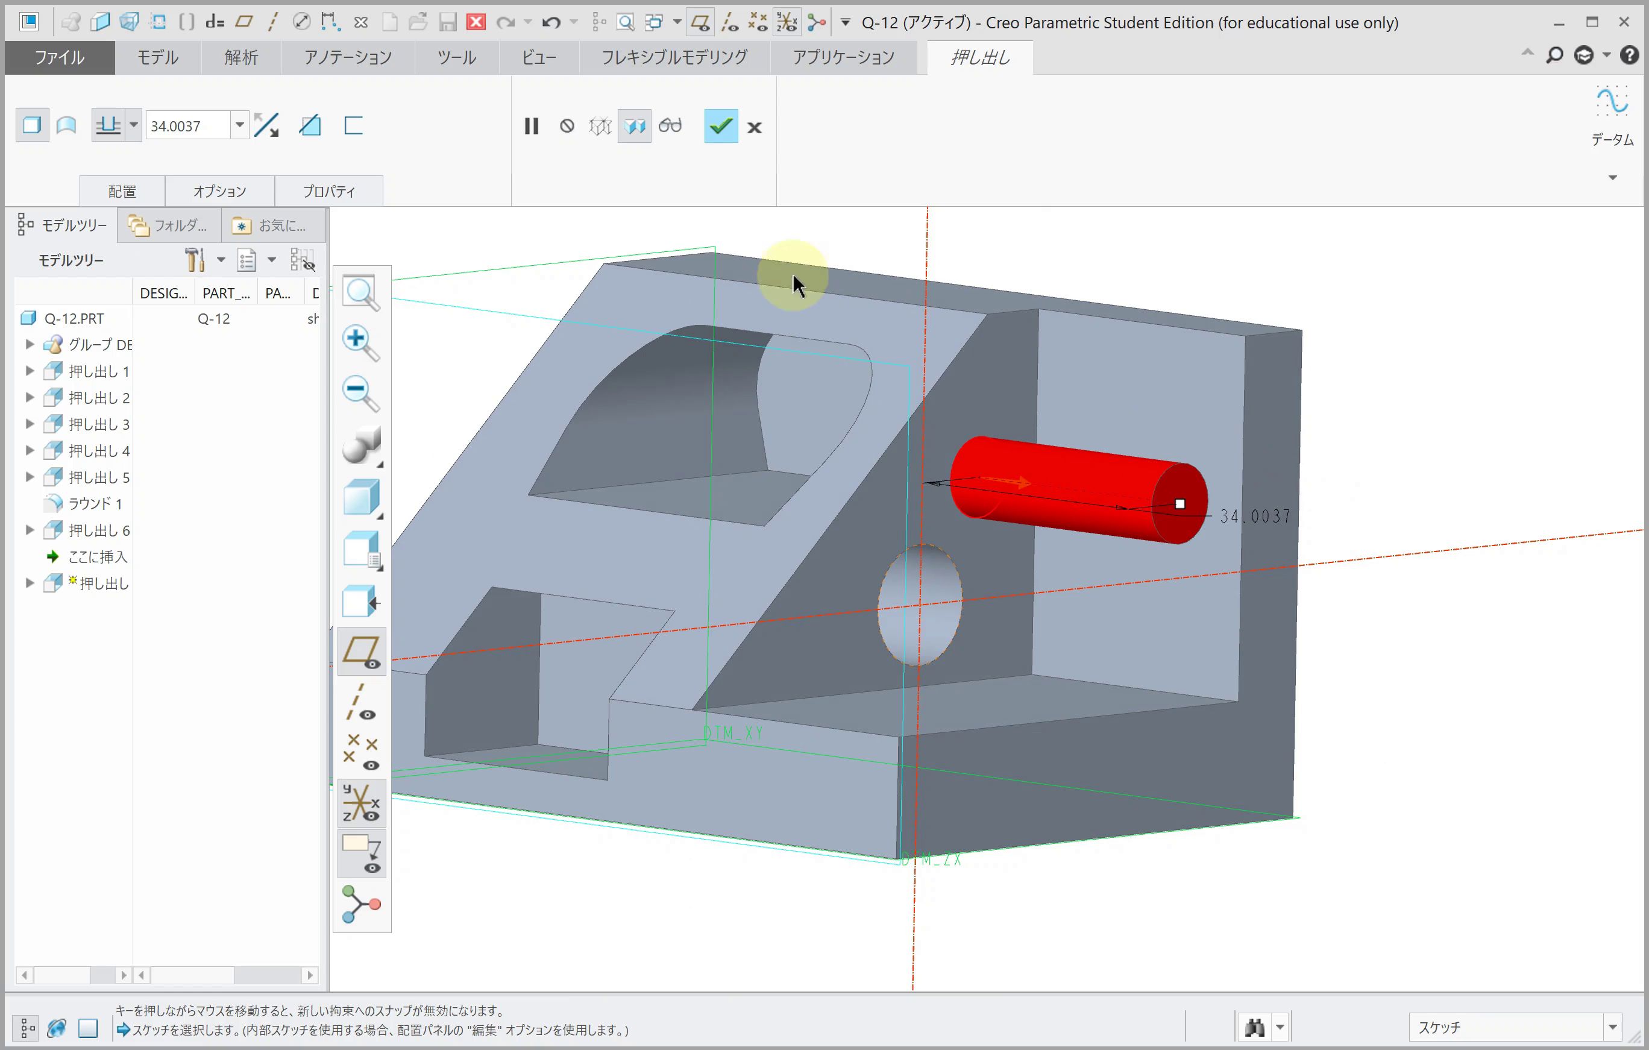
# Step: Finish the pin extrusion with a depth of 30
pyautogui.write('30')
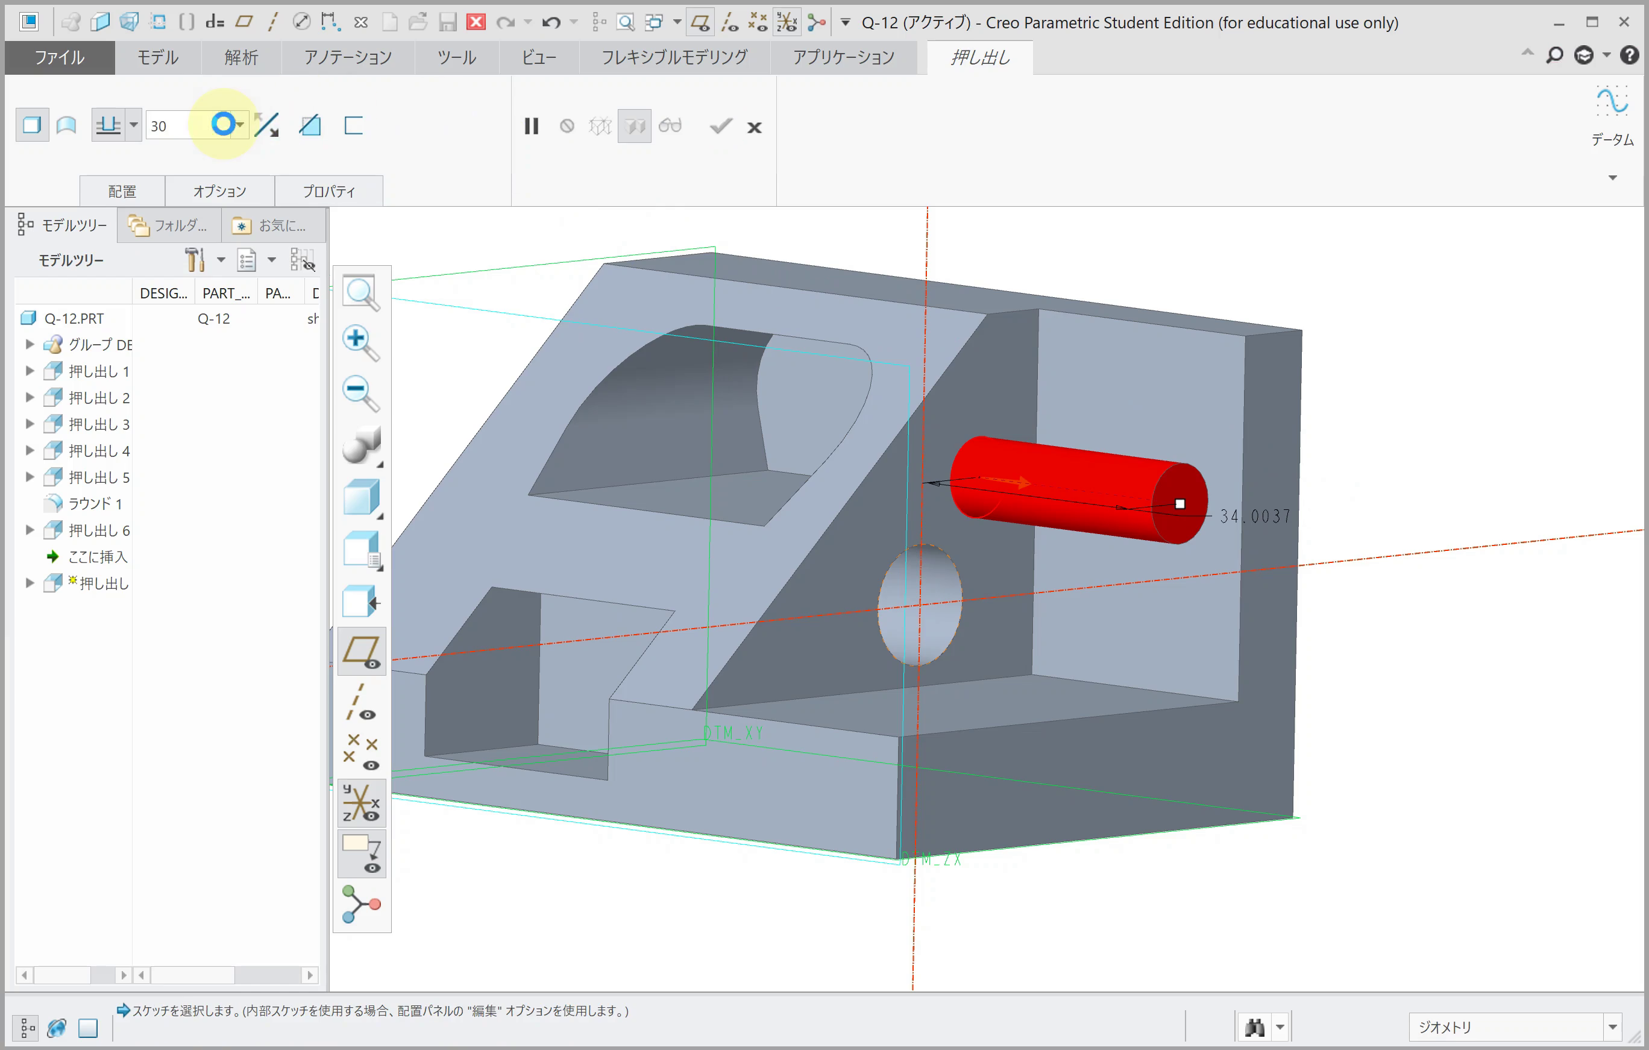
pyautogui.press('Return')
pyautogui.middleClick(746, 349)
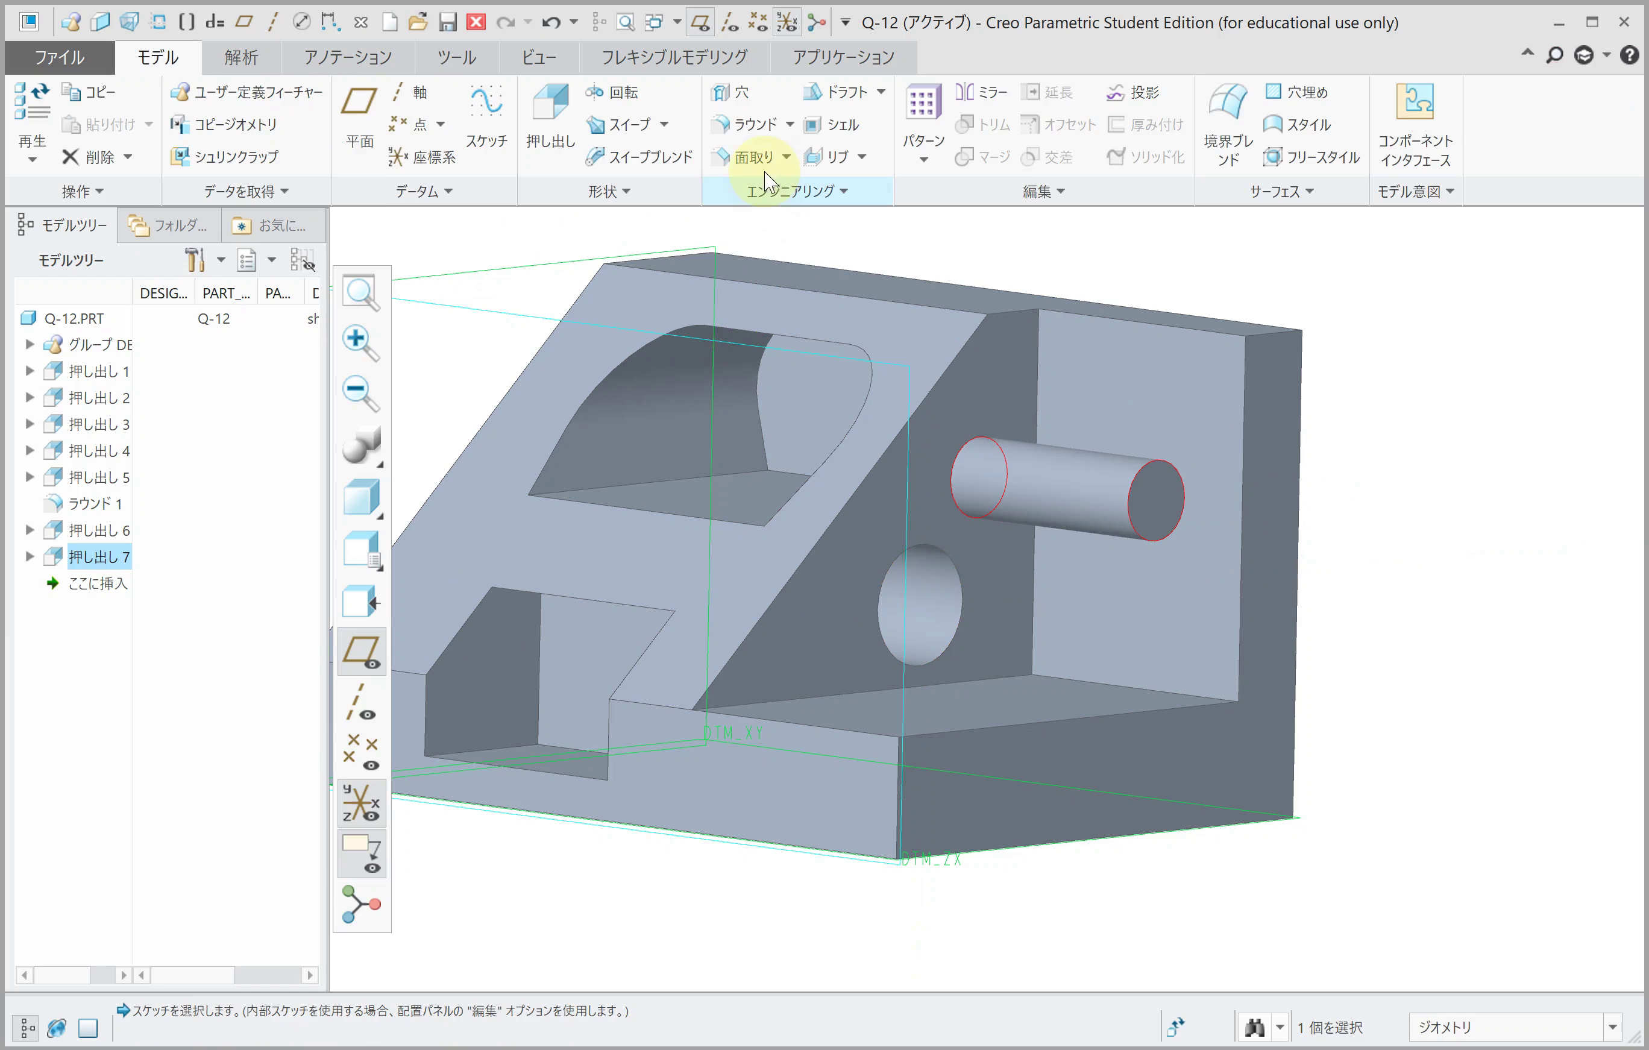
# Step: Round the pin's end edge with radius 3 and return to the default view
pyautogui.click(749, 131)
pyautogui.click(1142, 473)
pyautogui.click(367, 188)
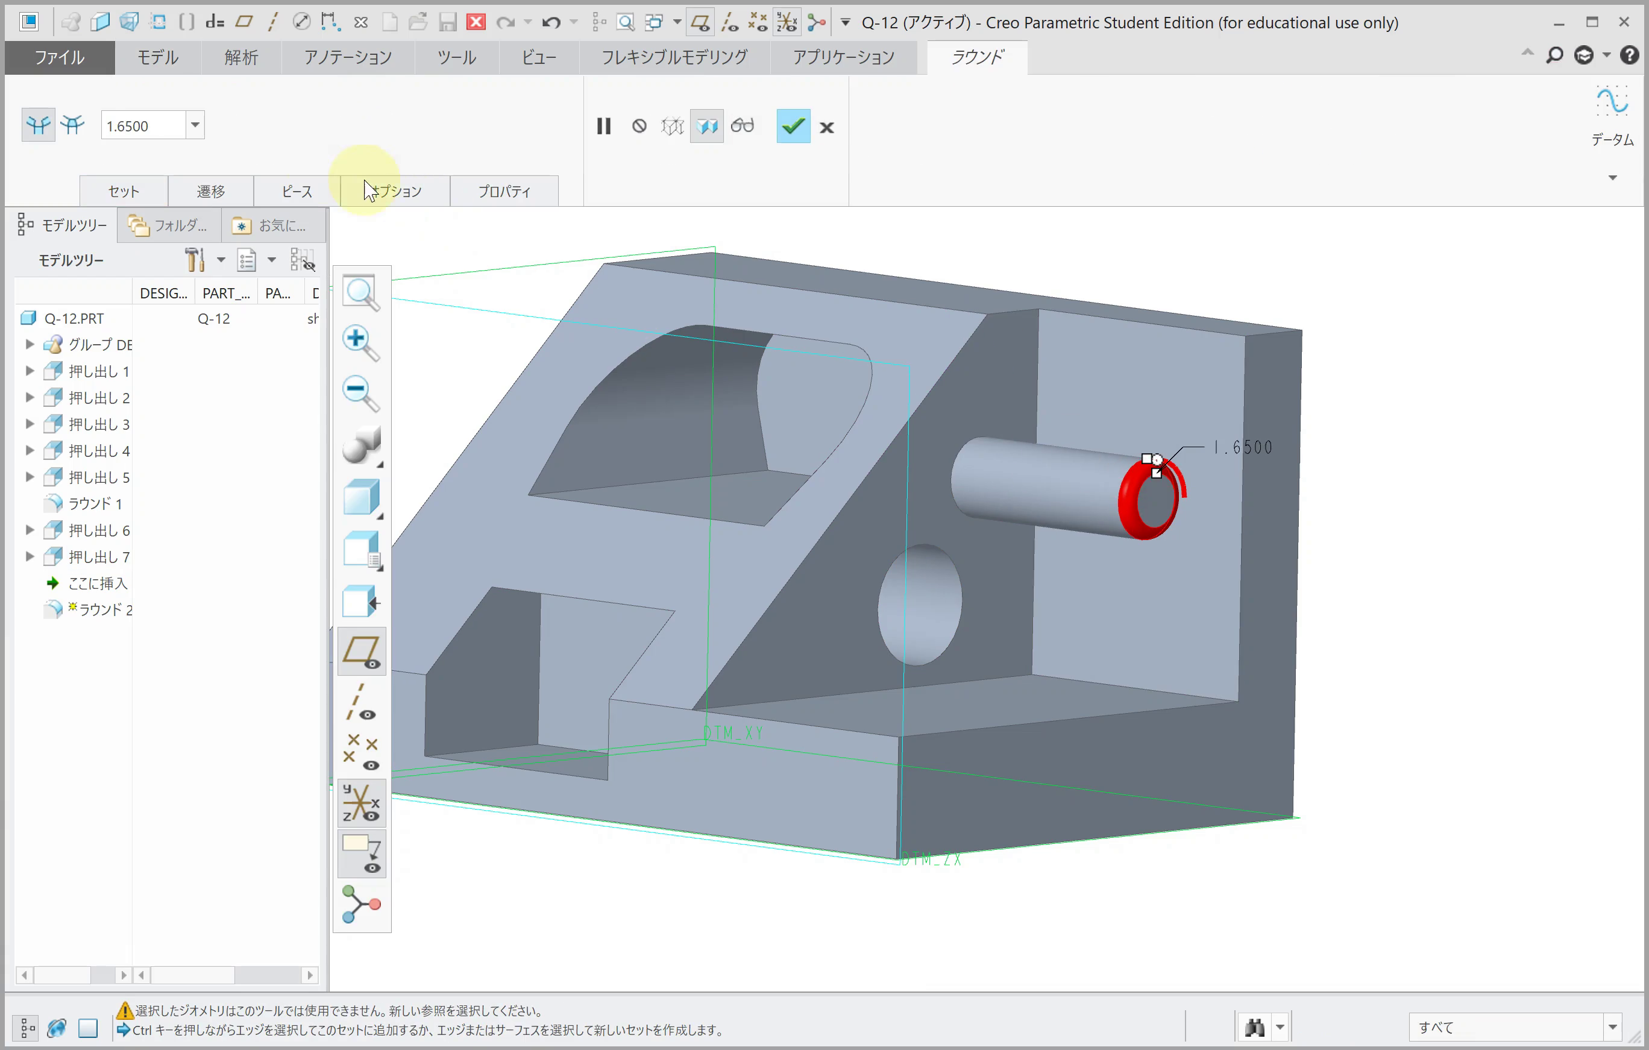
pyautogui.write('3')
pyautogui.click(229, 166)
pyautogui.moveTo(1027, 475); pyautogui.dragTo(977, 484, button='middle')
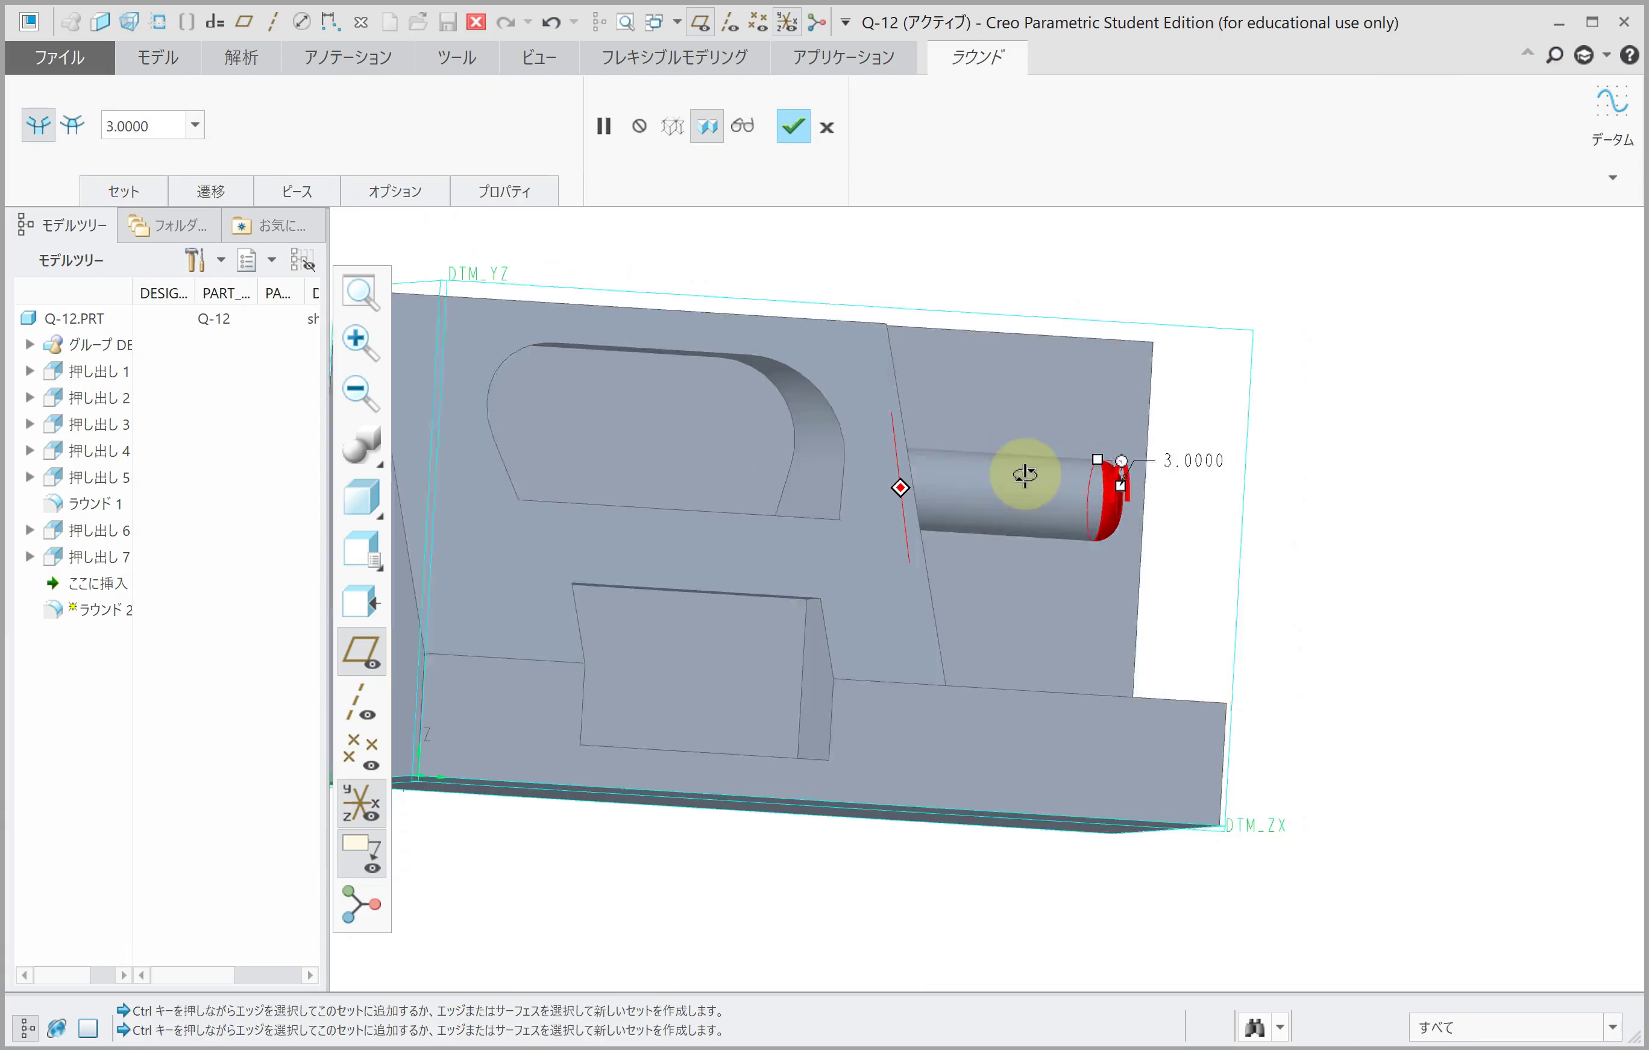
pyautogui.middleClick(977, 485)
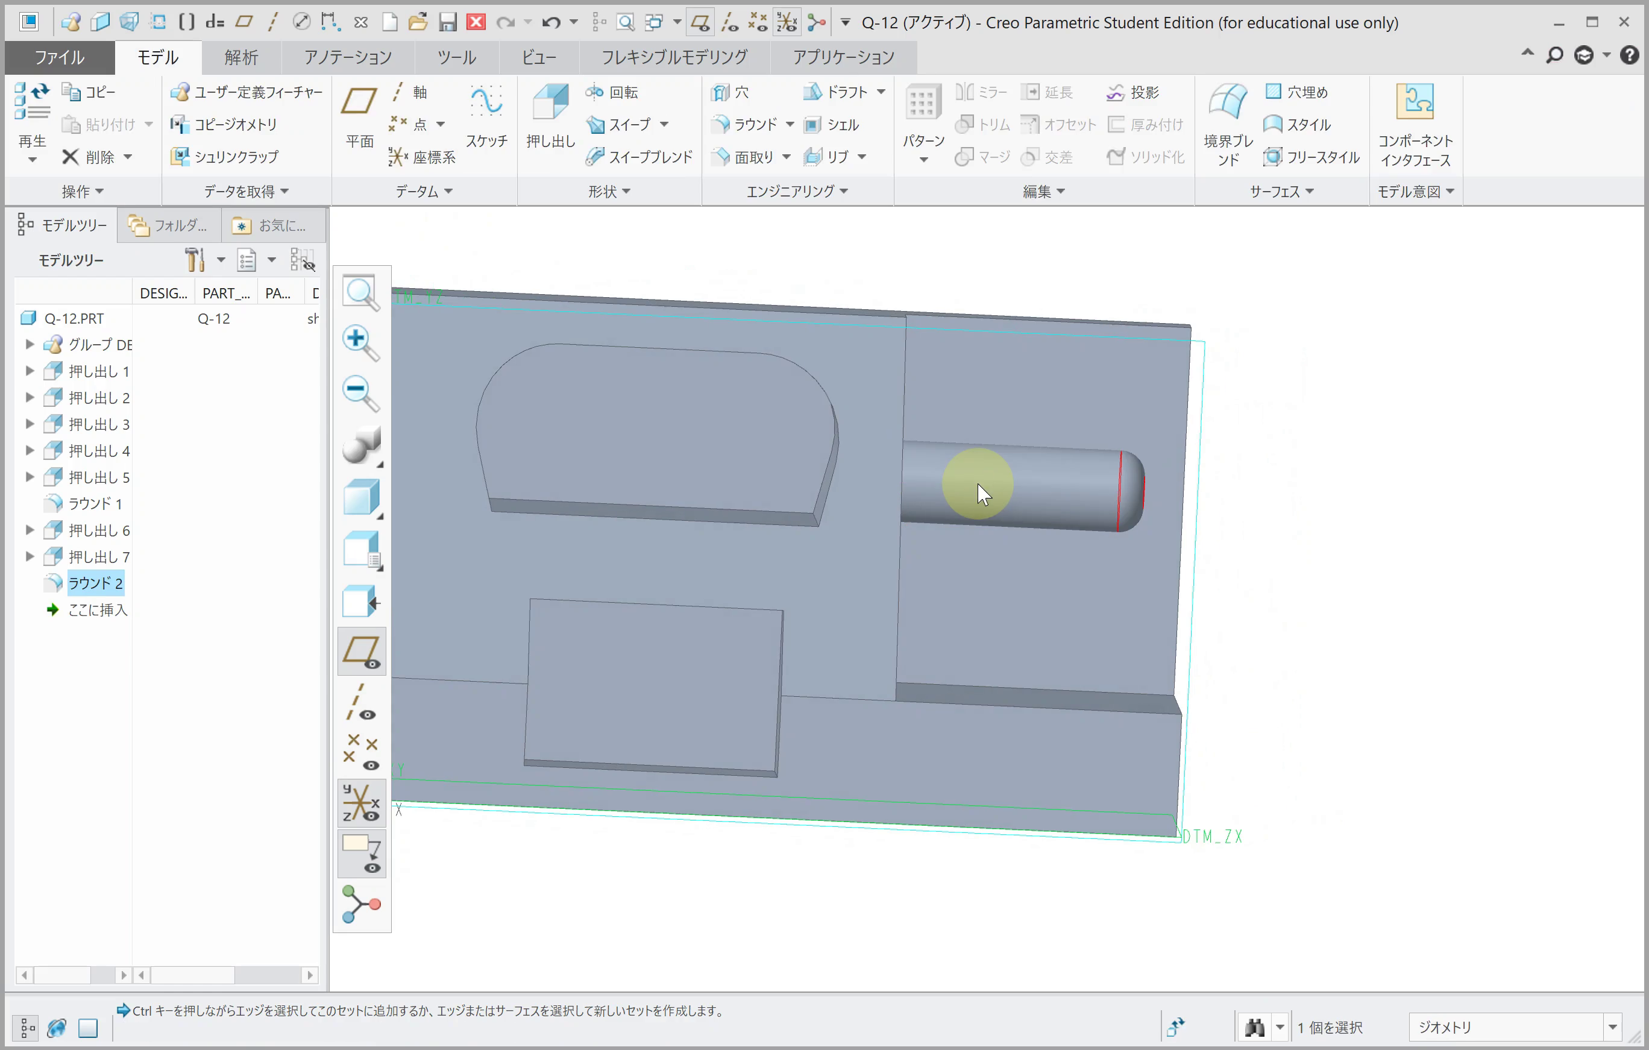
pyautogui.hotkey('ctrl', 'd')
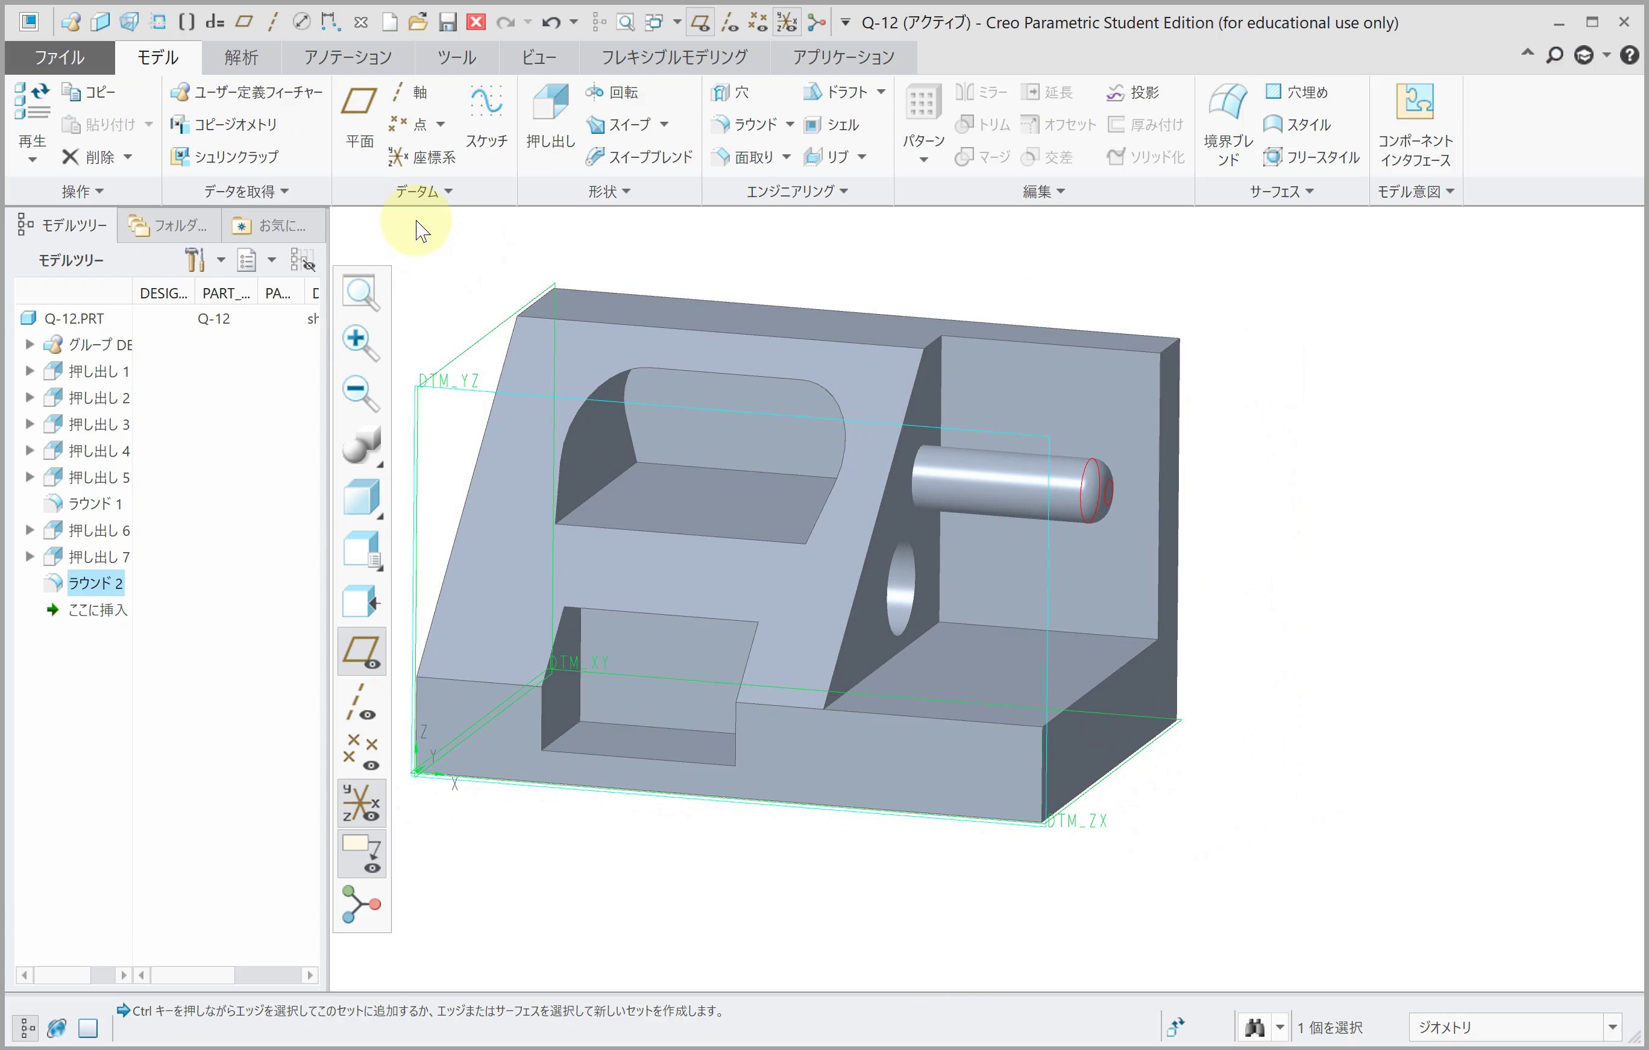
# Step: Compute Q-12's mass properties: volume 2.0615861e+05 mm³ and mass 5.5662824e-01 kg
pyautogui.click(254, 57)
pyautogui.click(472, 92)
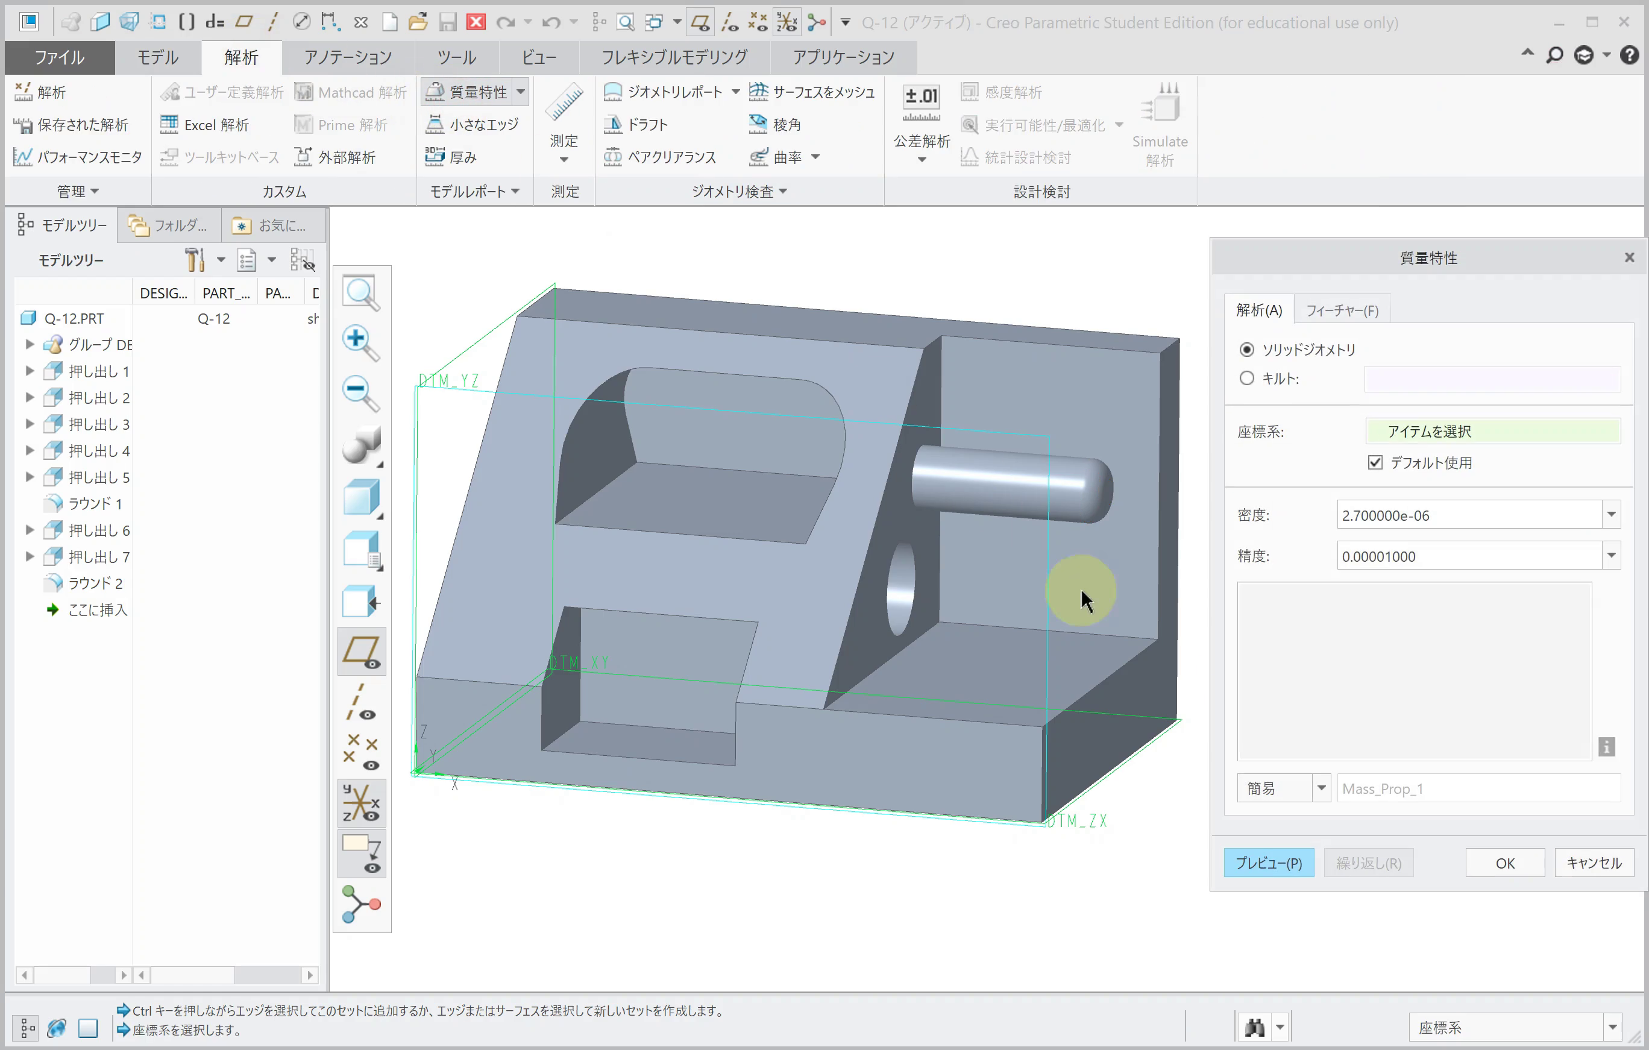
pyautogui.click(1269, 859)
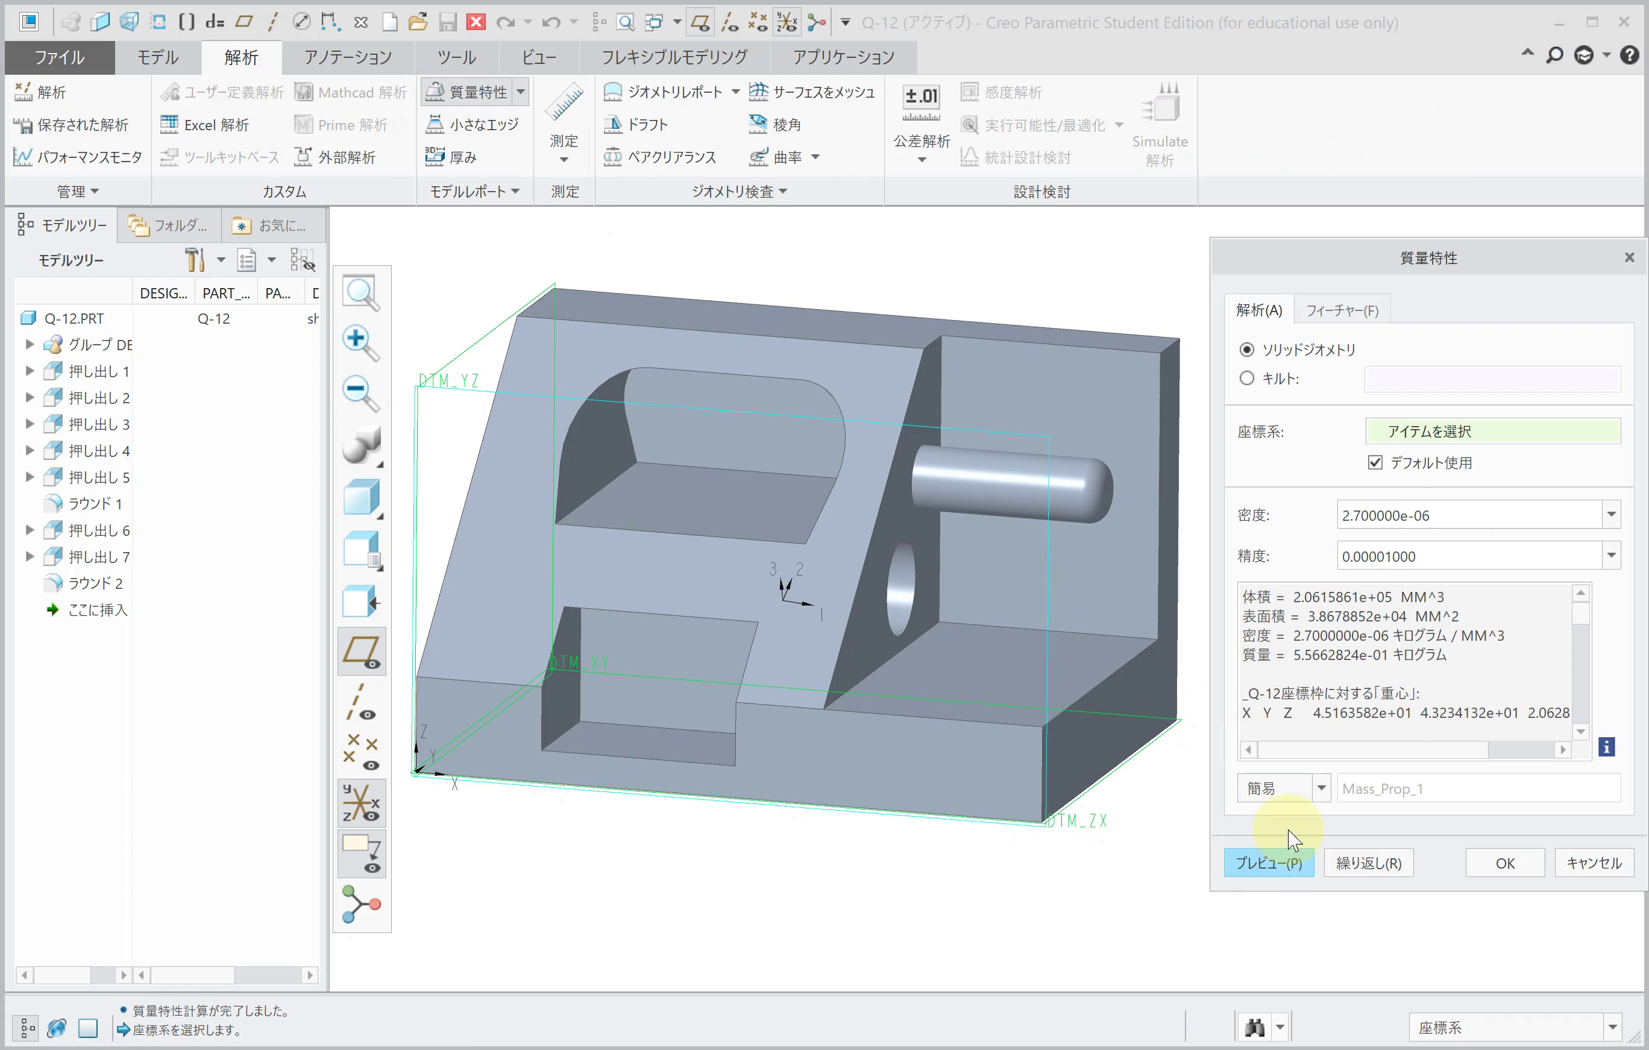
pyautogui.moveTo(1375, 757); pyautogui.dragTo(1467, 754)
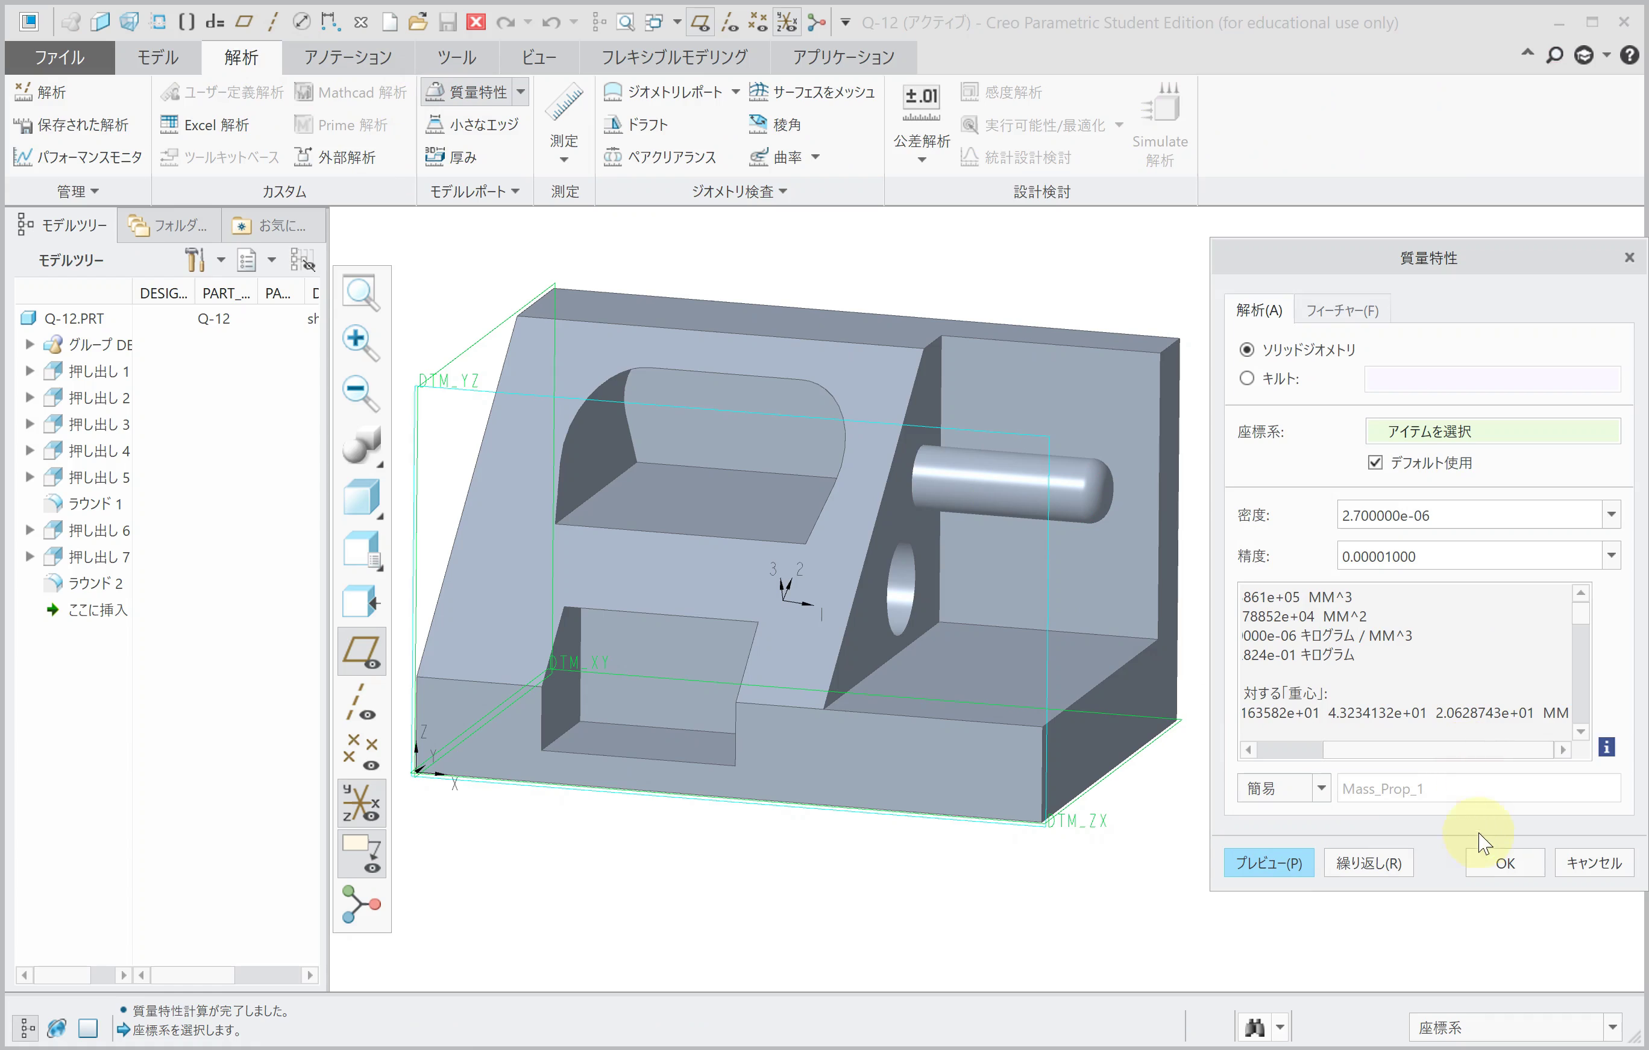
pyautogui.click(1486, 863)
# Step: Save Q-12 and create a new assembly named q-13
pyautogui.hotkey('ctrl', 's')
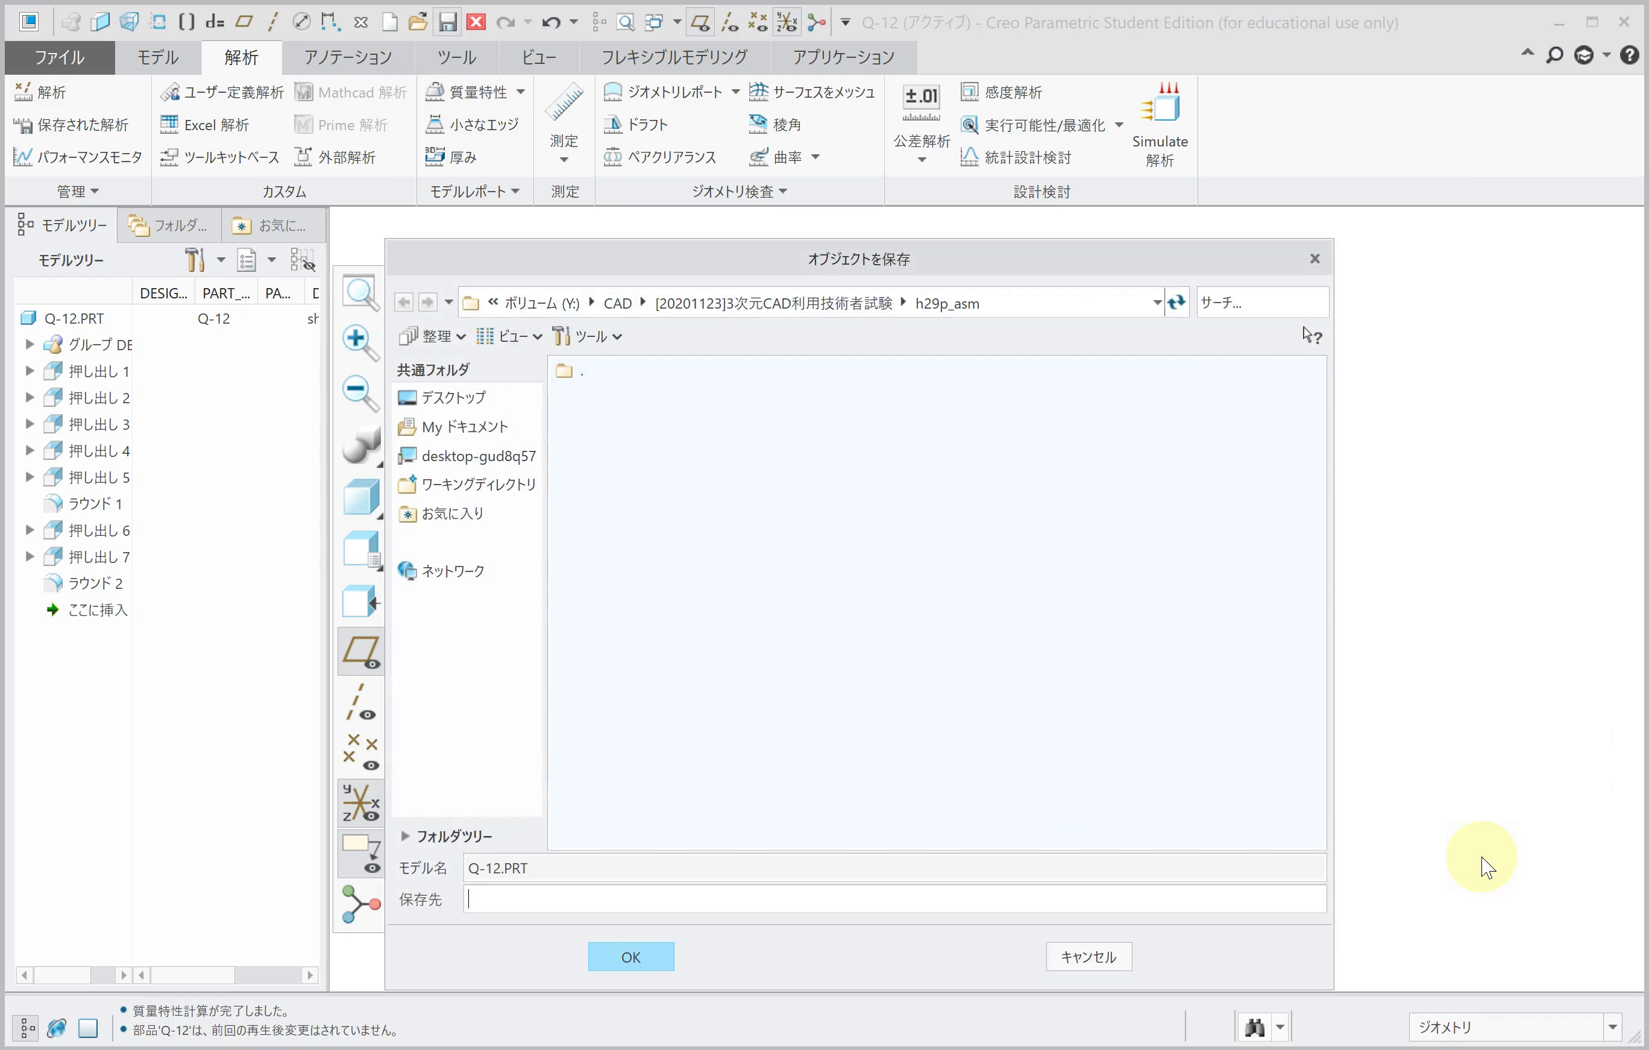
pyautogui.press('Return')
pyautogui.hotkey('ctrl', 'n')
pyautogui.write('q-13')
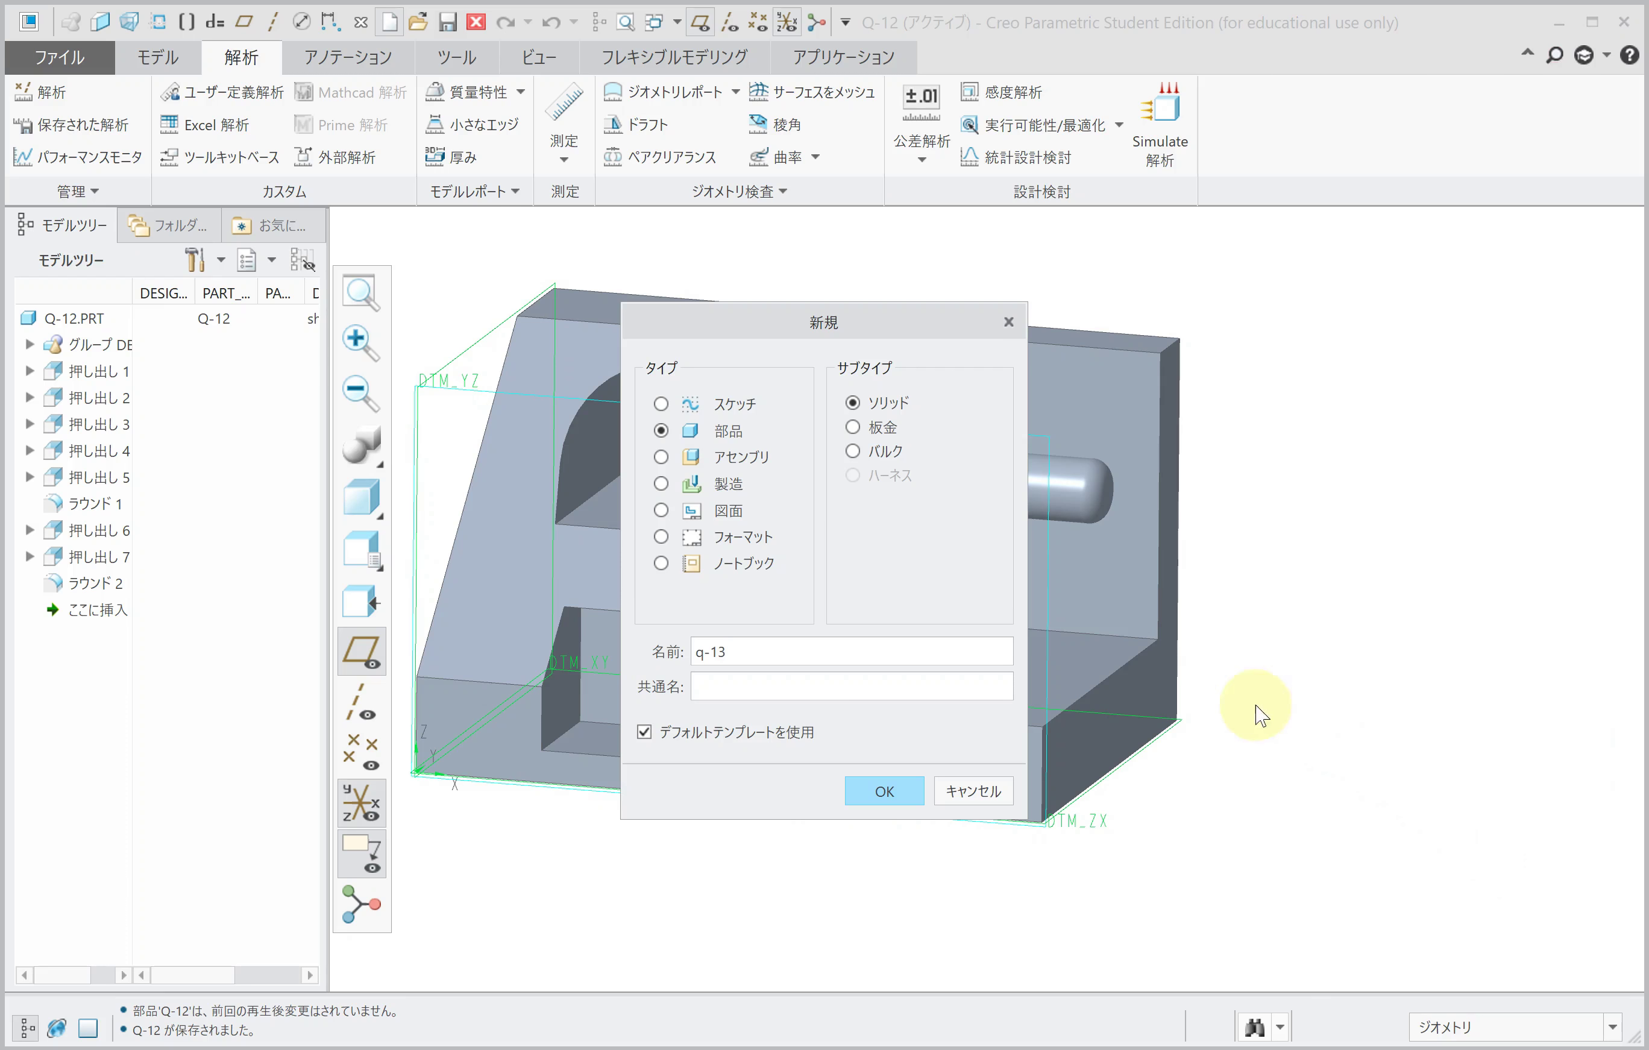
pyautogui.click(677, 463)
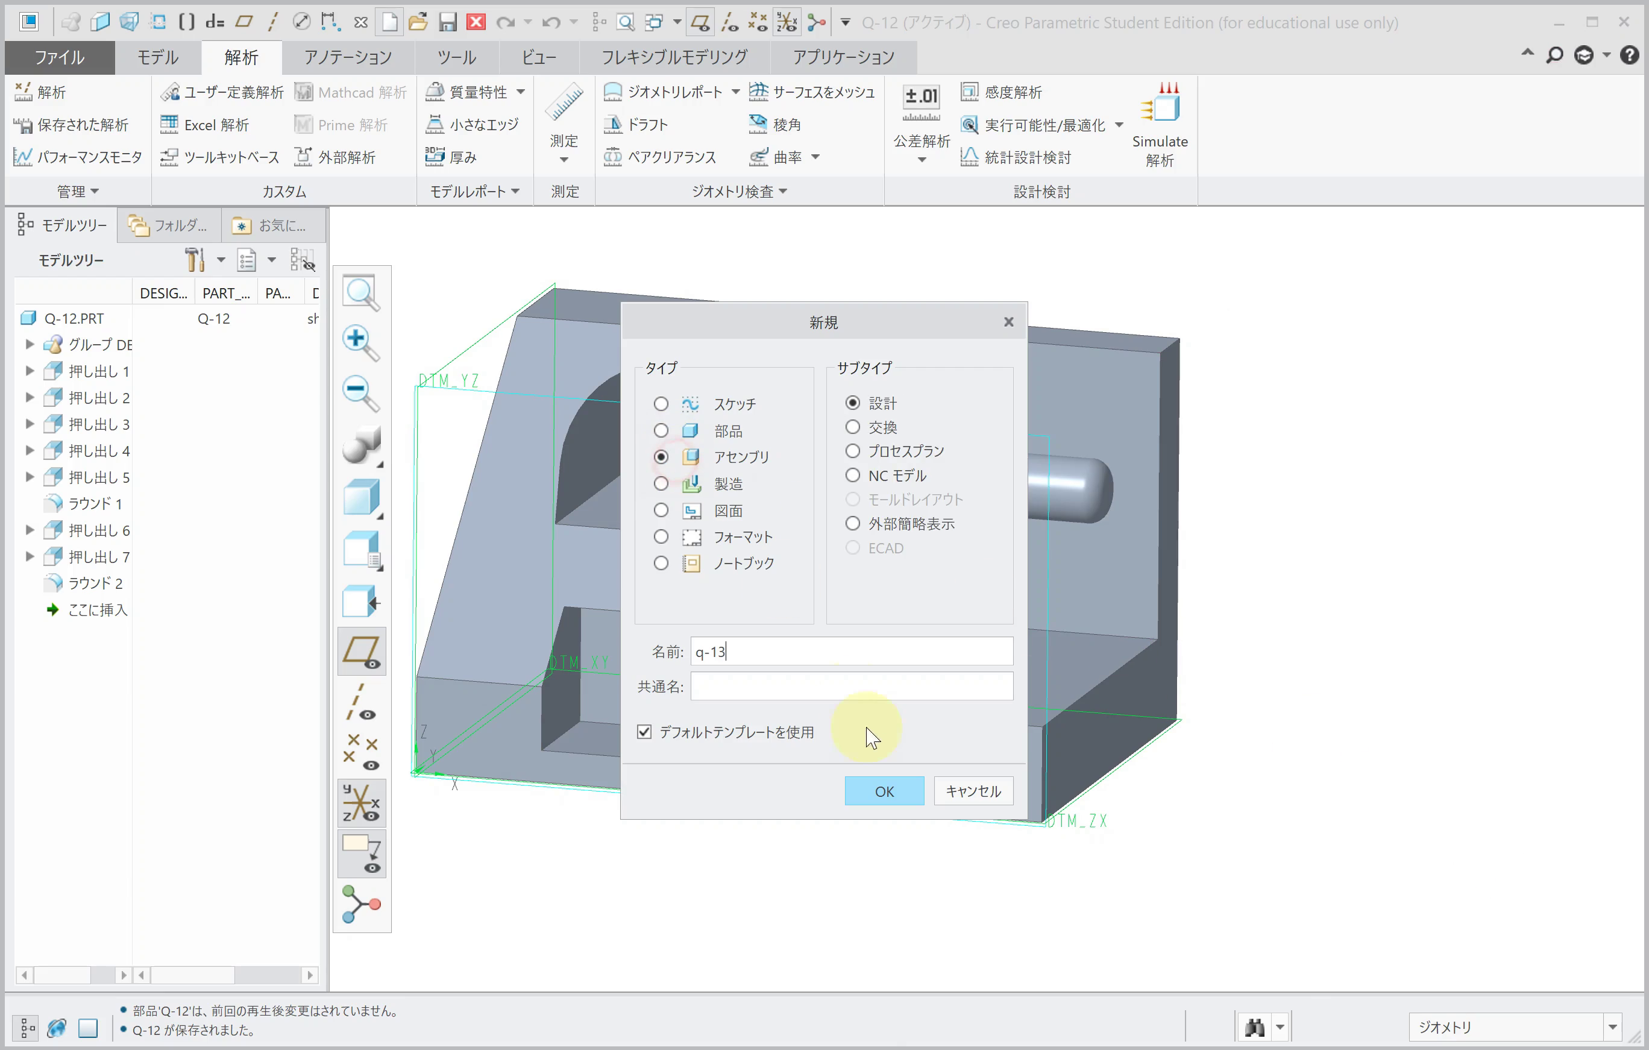
pyautogui.click(893, 789)
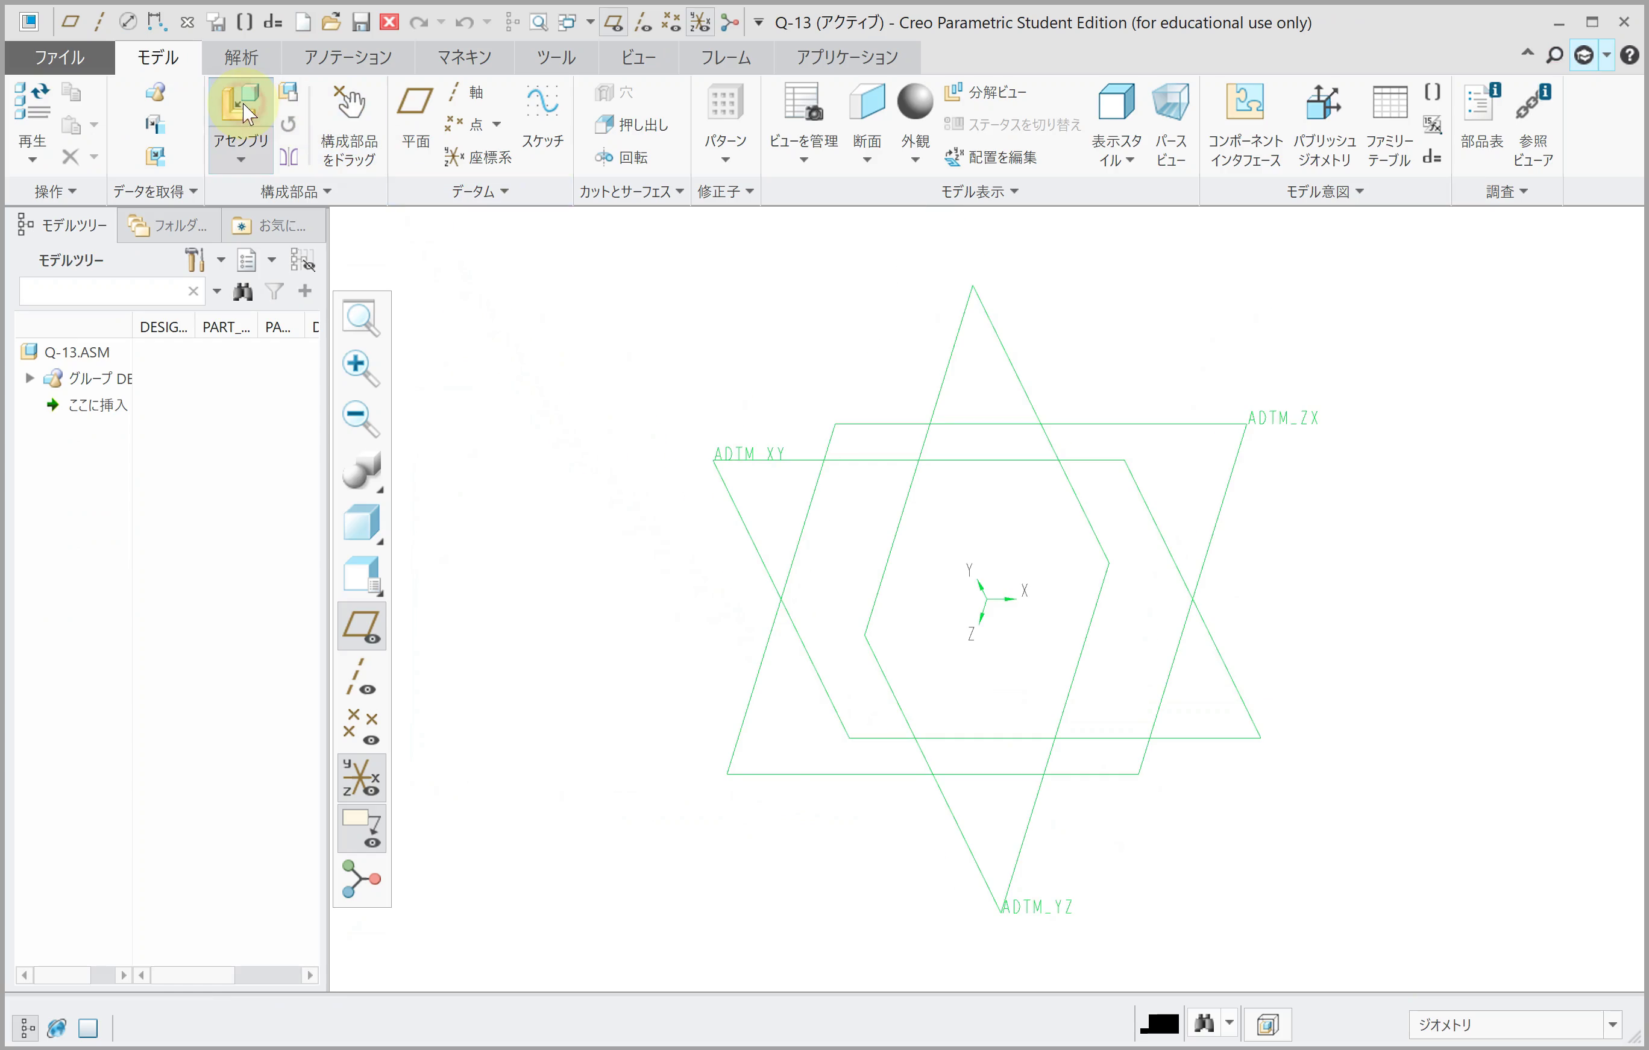
# Step: Place q-10.asm in the assembly with the Default constraint
pyautogui.click(244, 103)
pyautogui.doubleClick(556, 369)
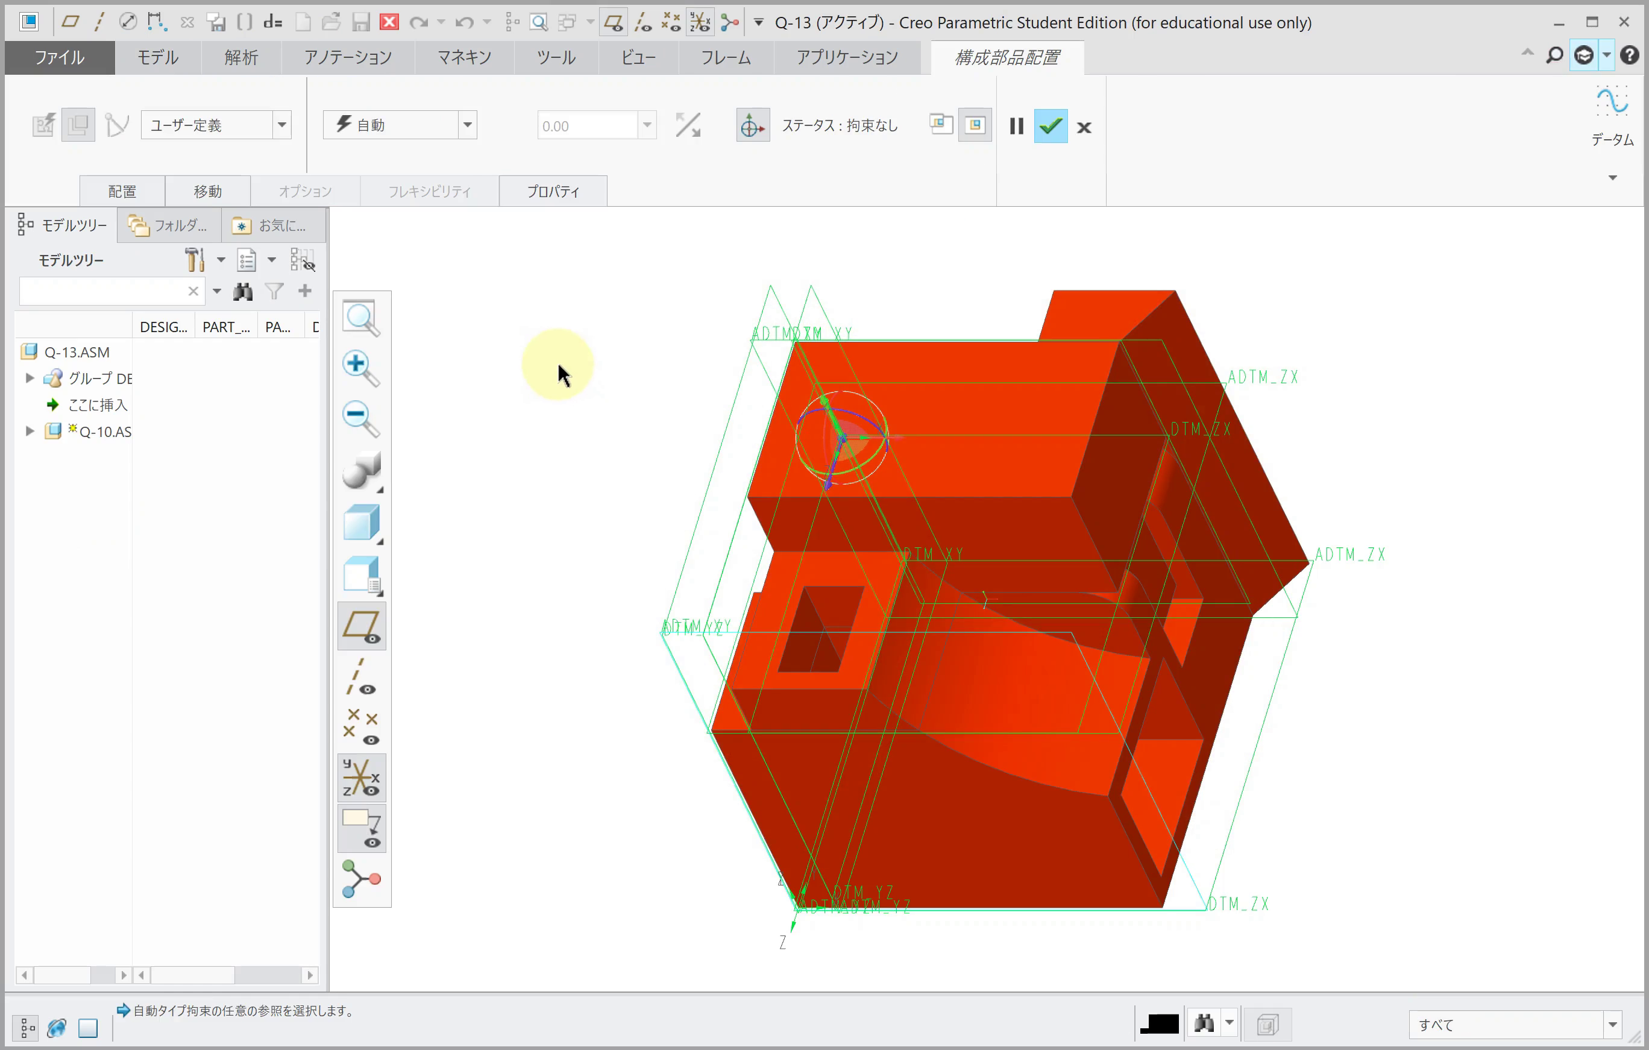
pyautogui.click(408, 126)
pyautogui.click(425, 369)
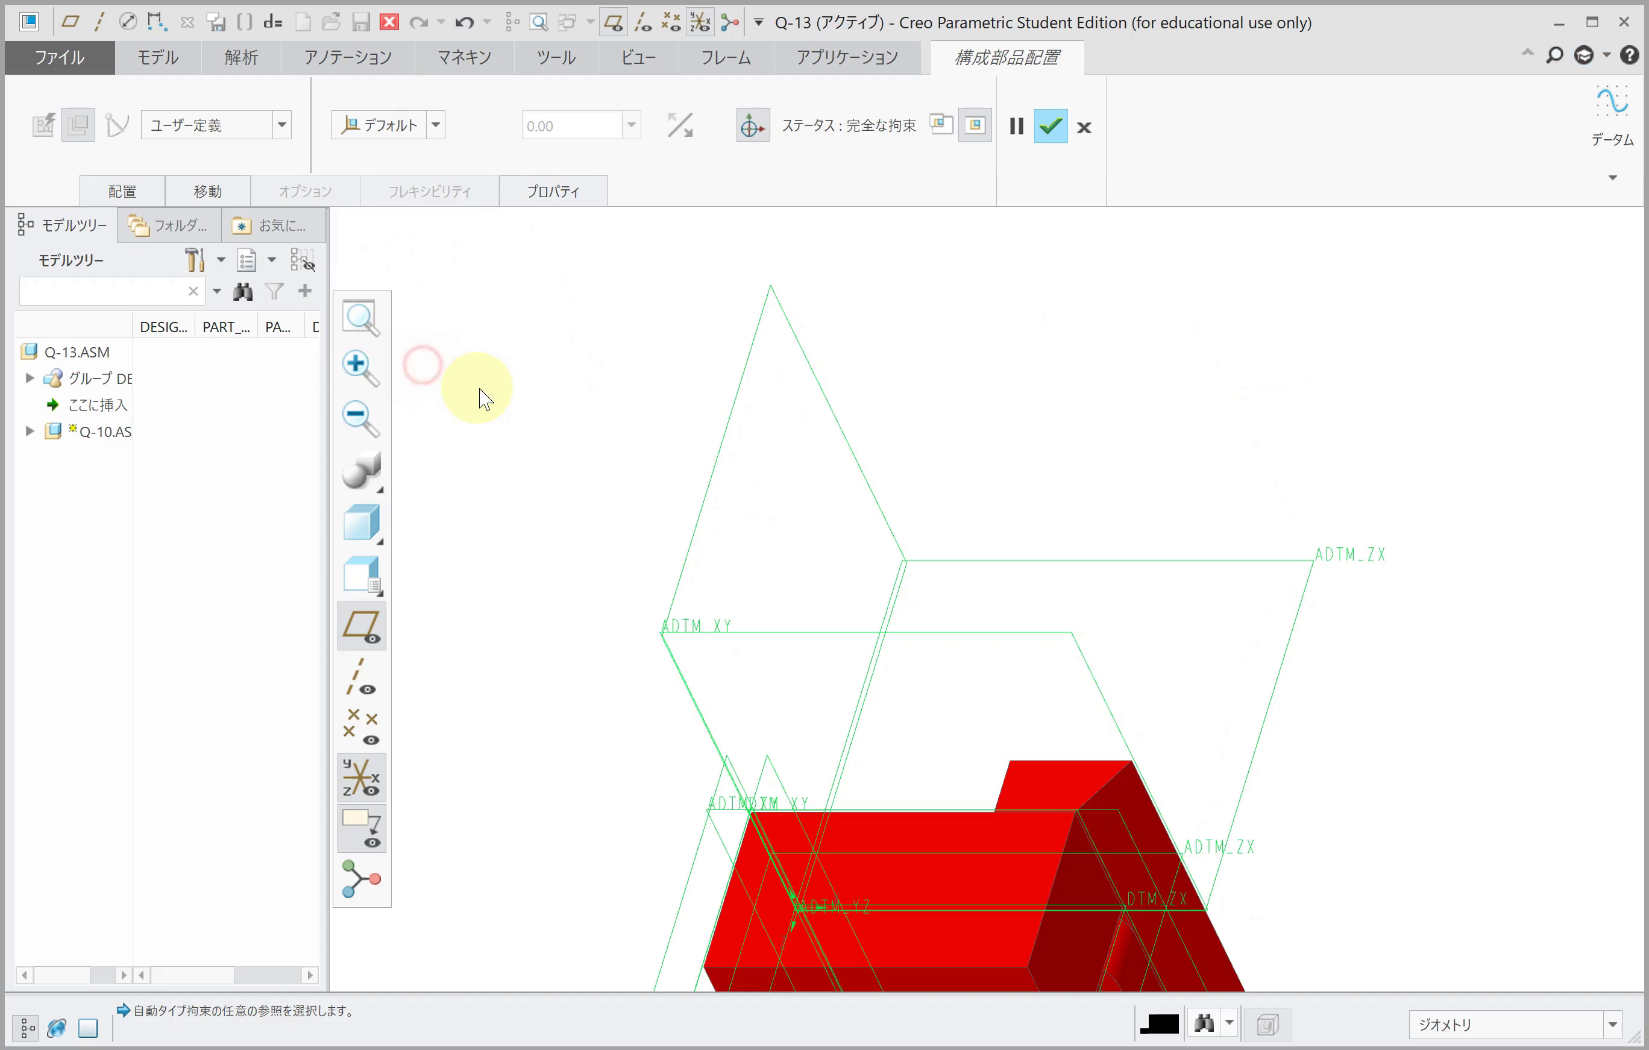
pyautogui.middleClick(496, 398)
pyautogui.click(240, 103)
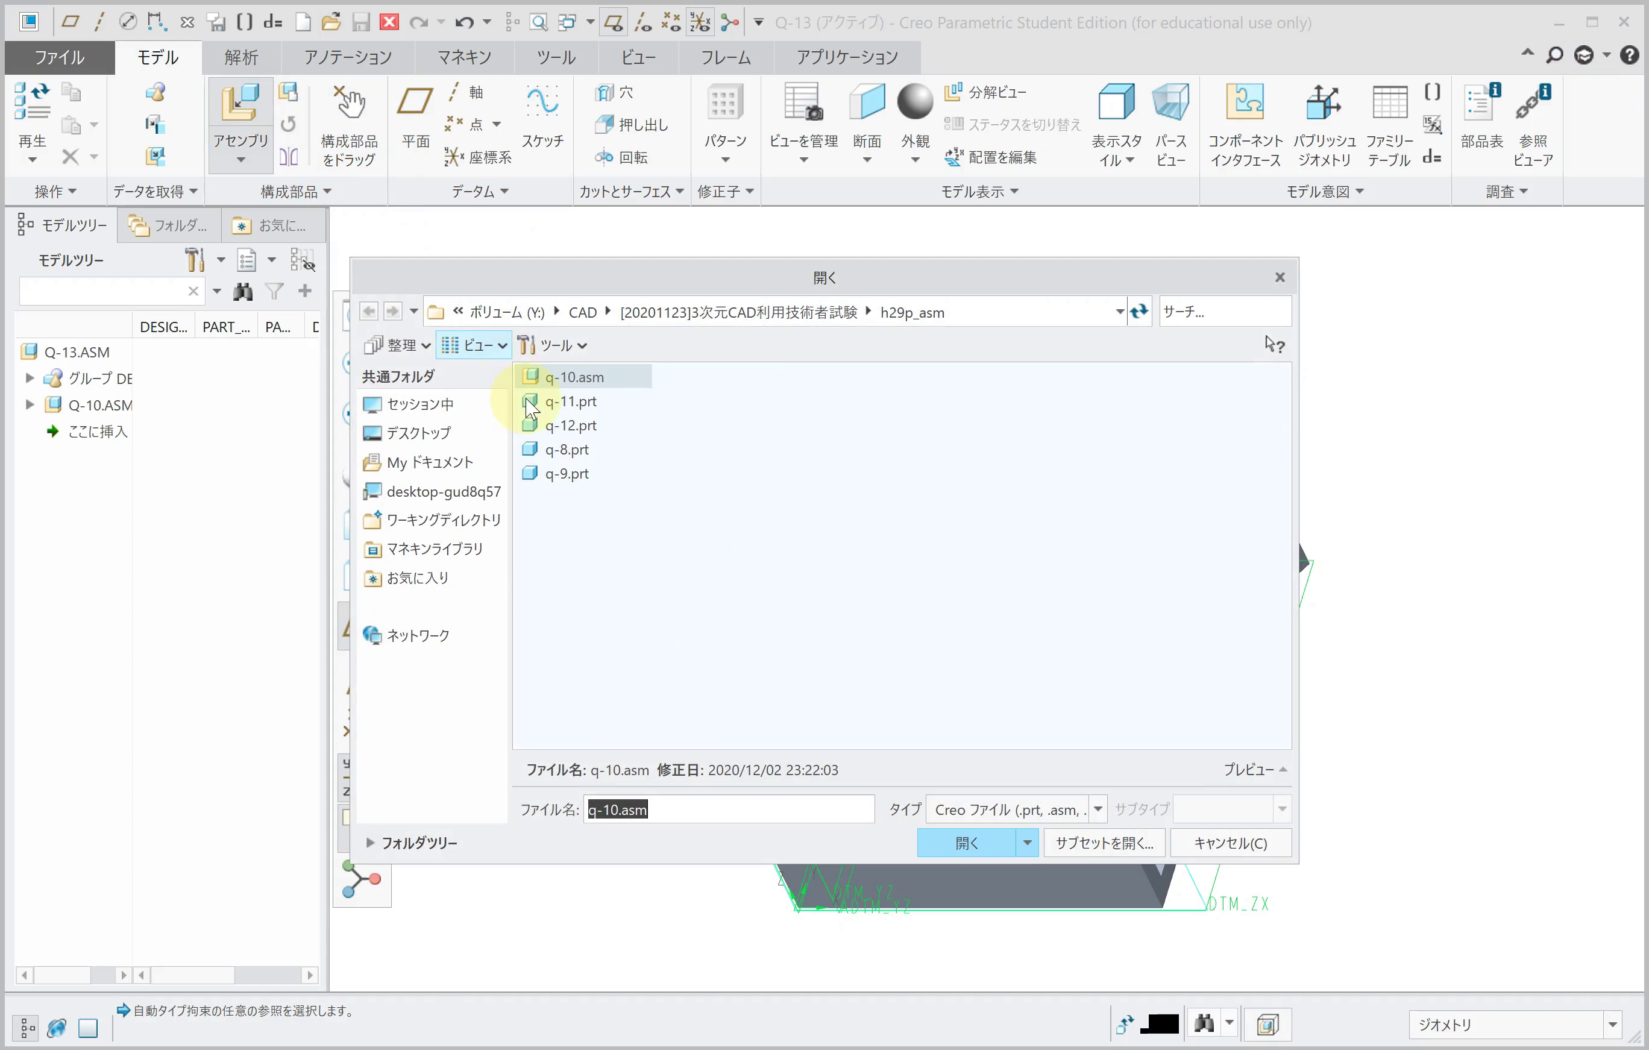
# Step: Bring in Q-11, make its face coincident with Q-10's purple face, and flip it
pyautogui.doubleClick(572, 402)
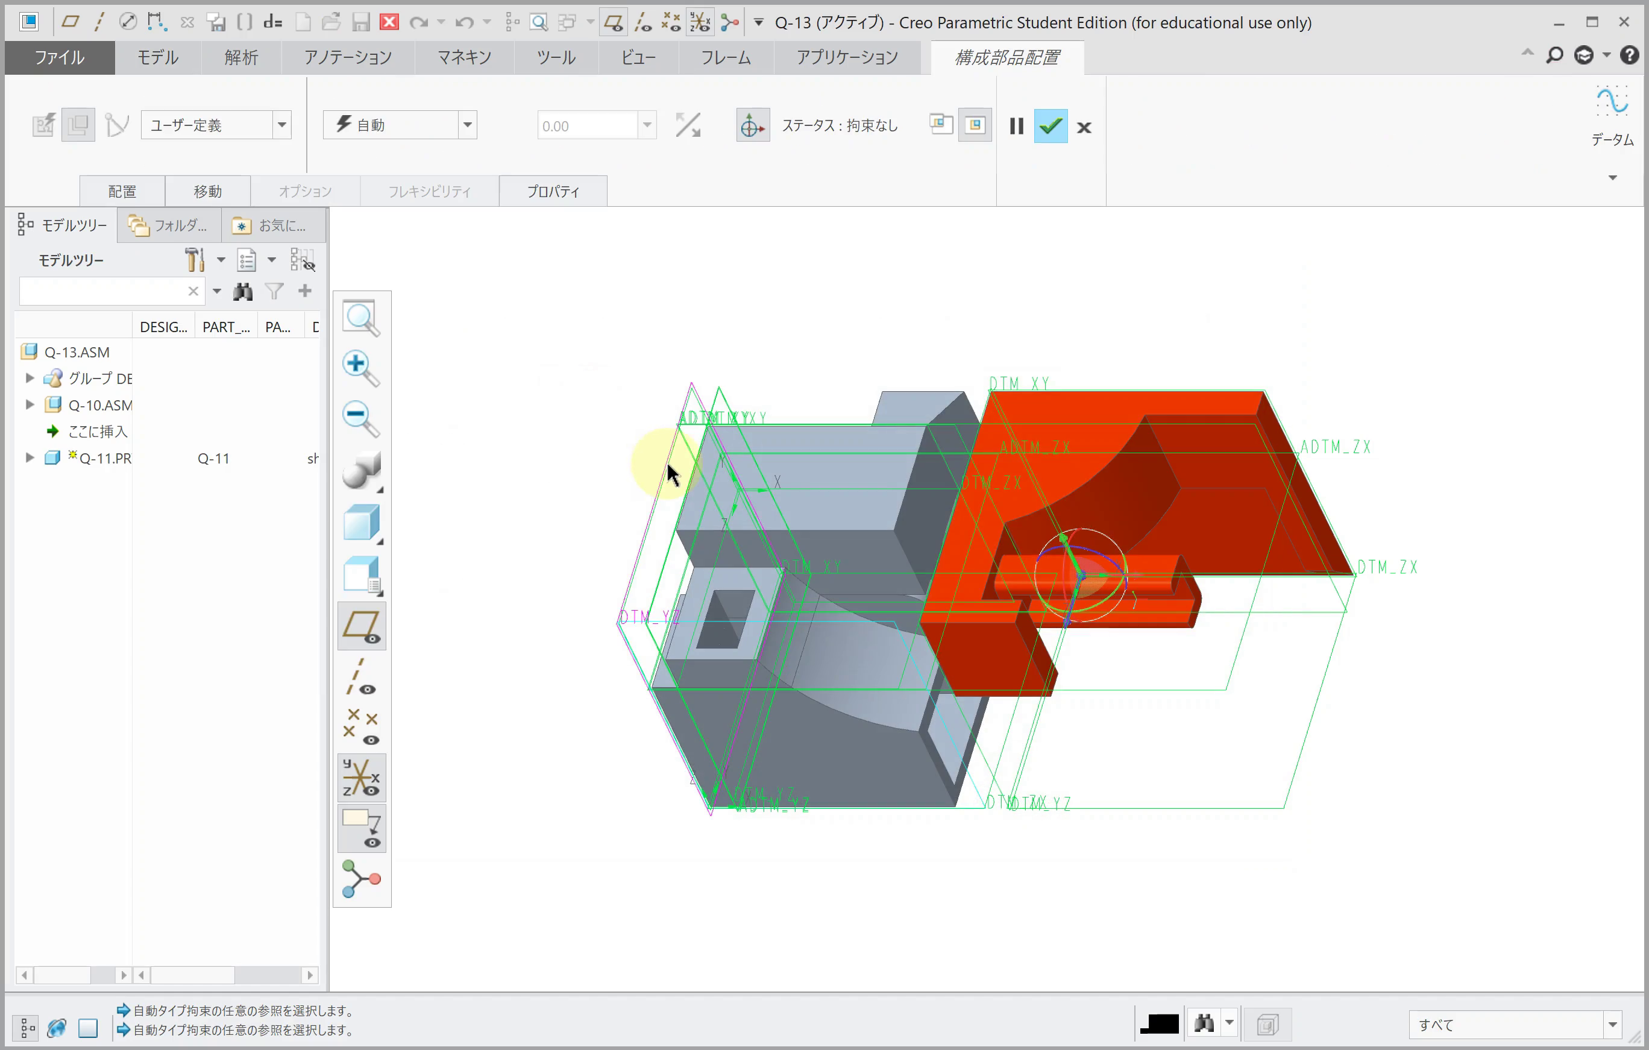
pyautogui.click(366, 621)
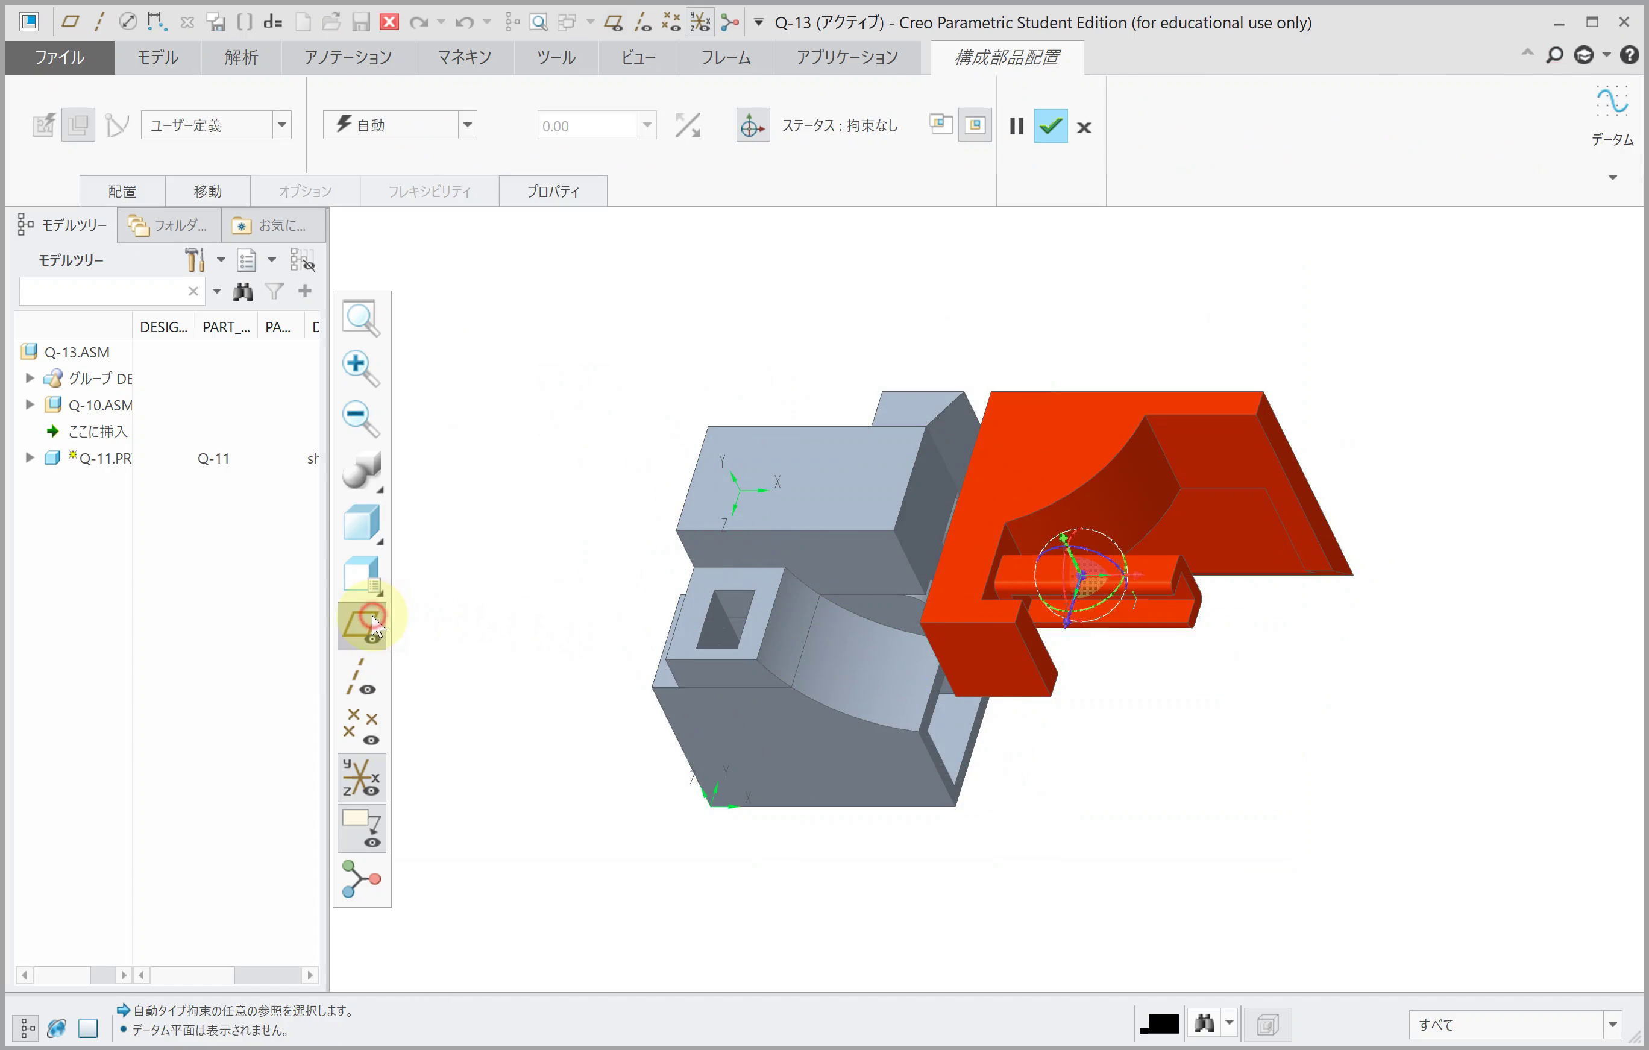
pyautogui.moveTo(676, 591)
pyautogui.mouseDown(button='middle')
pyautogui.moveTo(673, 516)
pyautogui.moveTo(766, 457)
pyautogui.moveTo(678, 523)
pyautogui.moveTo(651, 573)
pyautogui.moveTo(671, 577)
pyautogui.moveTo(644, 482)
pyautogui.moveTo(677, 575)
pyautogui.moveTo(712, 554)
pyautogui.mouseUp(button='middle')
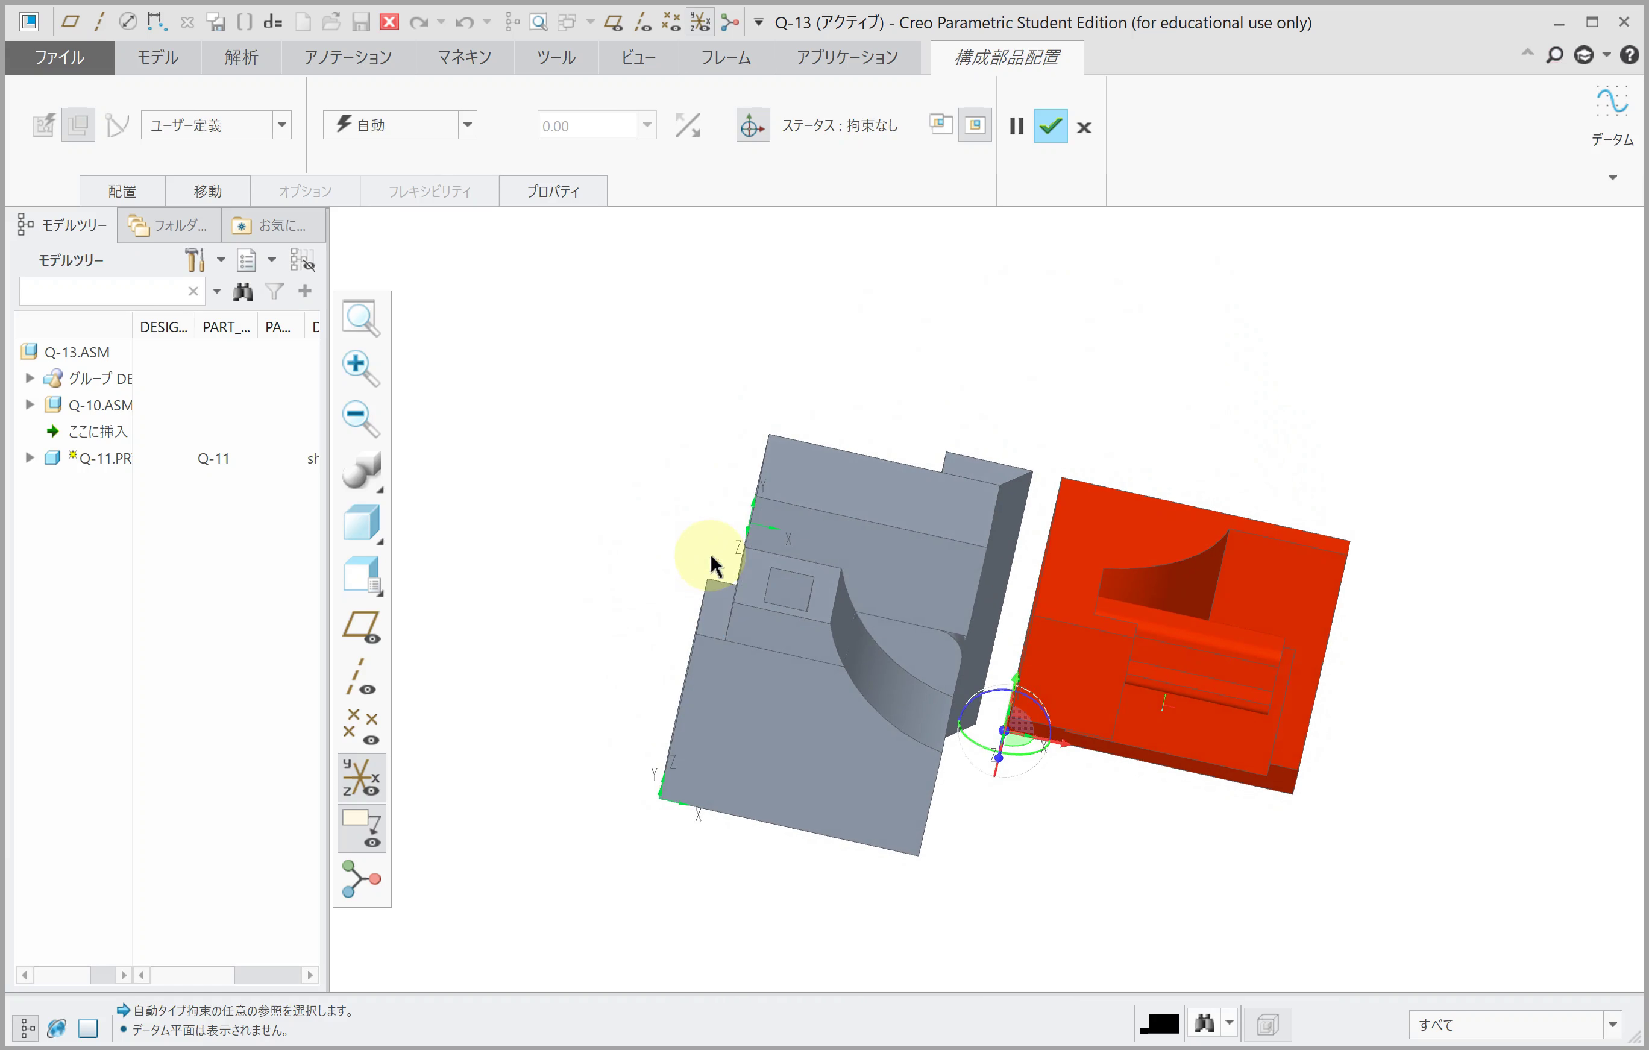
pyautogui.click(1056, 666)
pyautogui.moveTo(1041, 645)
pyautogui.mouseDown(button='middle')
pyautogui.moveTo(799, 649)
pyautogui.moveTo(839, 588)
pyautogui.moveTo(816, 606)
pyautogui.moveTo(839, 618)
pyautogui.moveTo(824, 673)
pyautogui.moveTo(831, 647)
pyautogui.mouseUp(button='middle')
pyautogui.scroll(-3, 800, 616)
pyautogui.click(847, 617)
pyautogui.scroll(3, 848, 626)
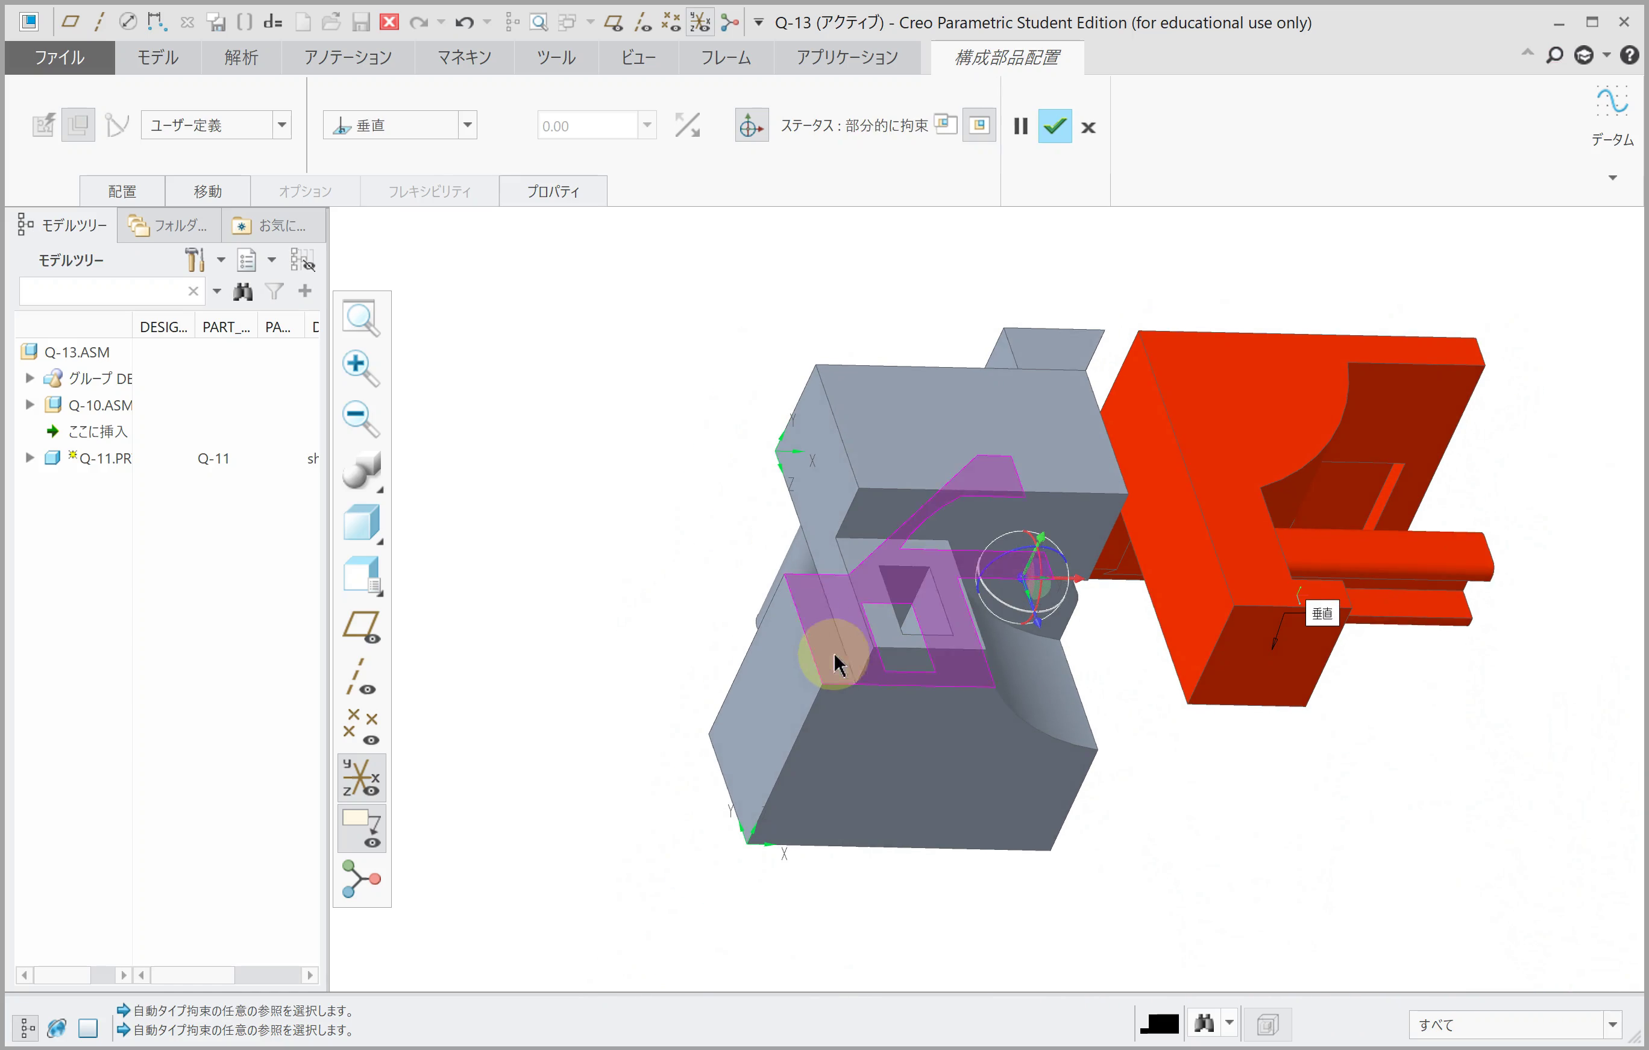
pyautogui.click(468, 124)
pyautogui.click(431, 218)
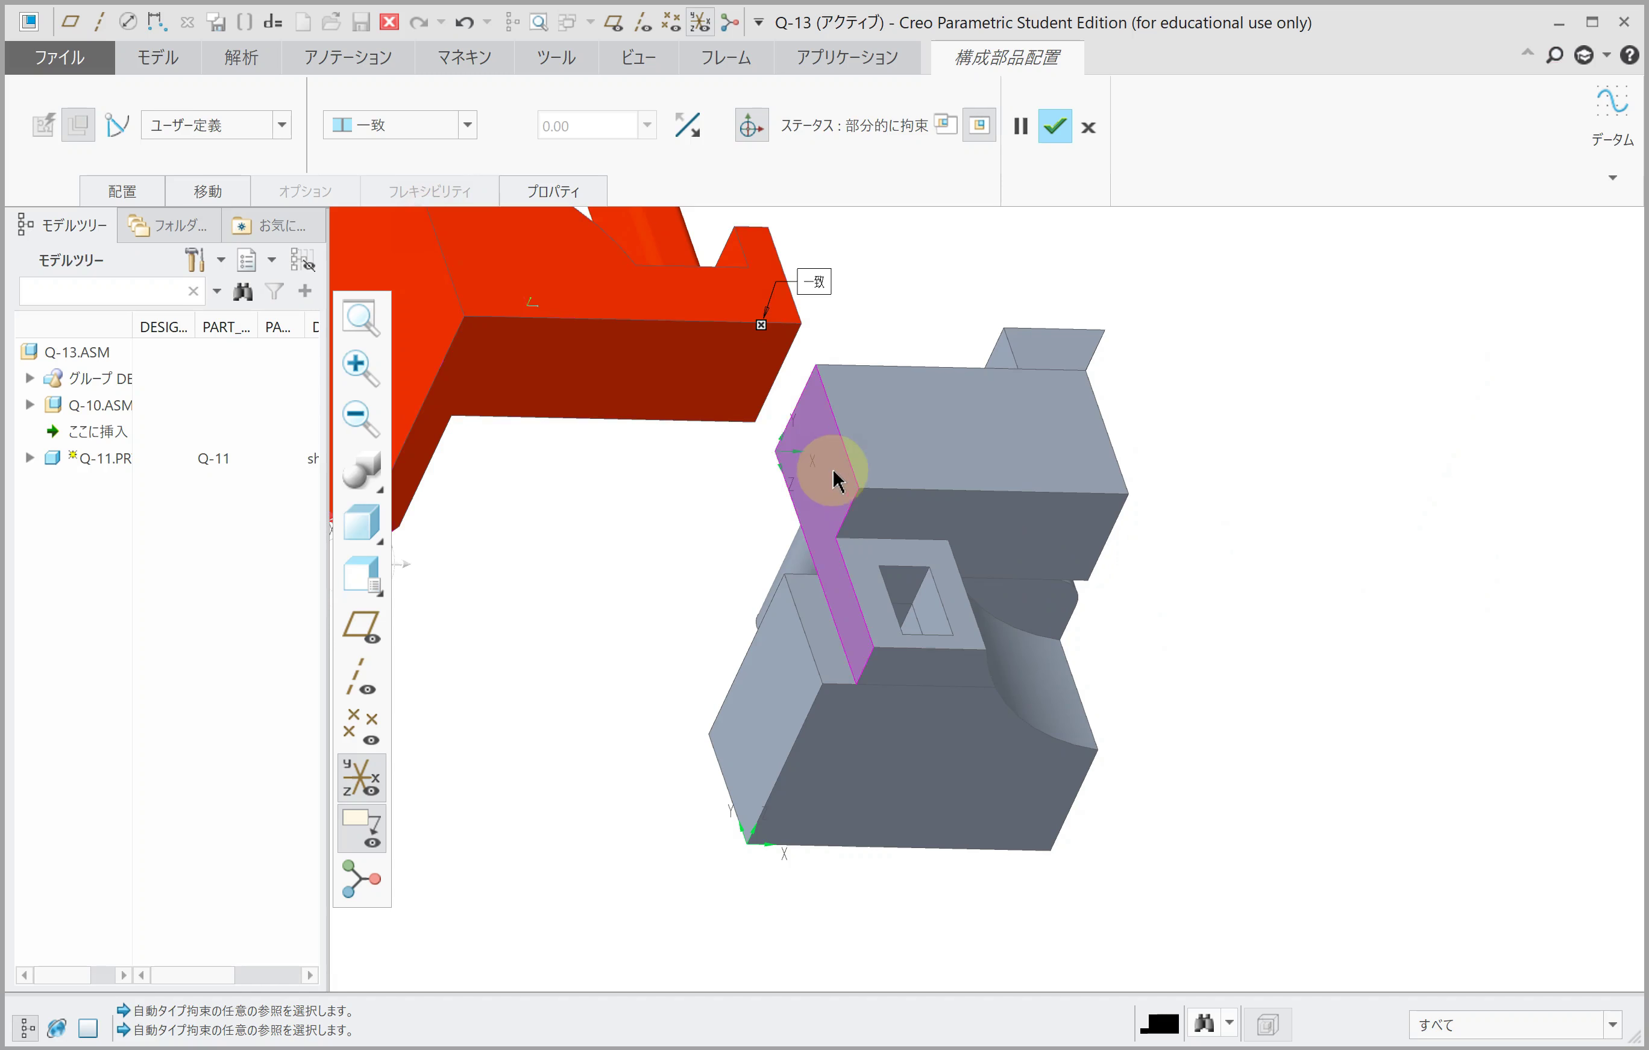
pyautogui.moveTo(872, 492)
pyautogui.mouseDown(button='middle')
pyautogui.moveTo(828, 545)
pyautogui.moveTo(838, 479)
pyautogui.mouseUp(button='middle')
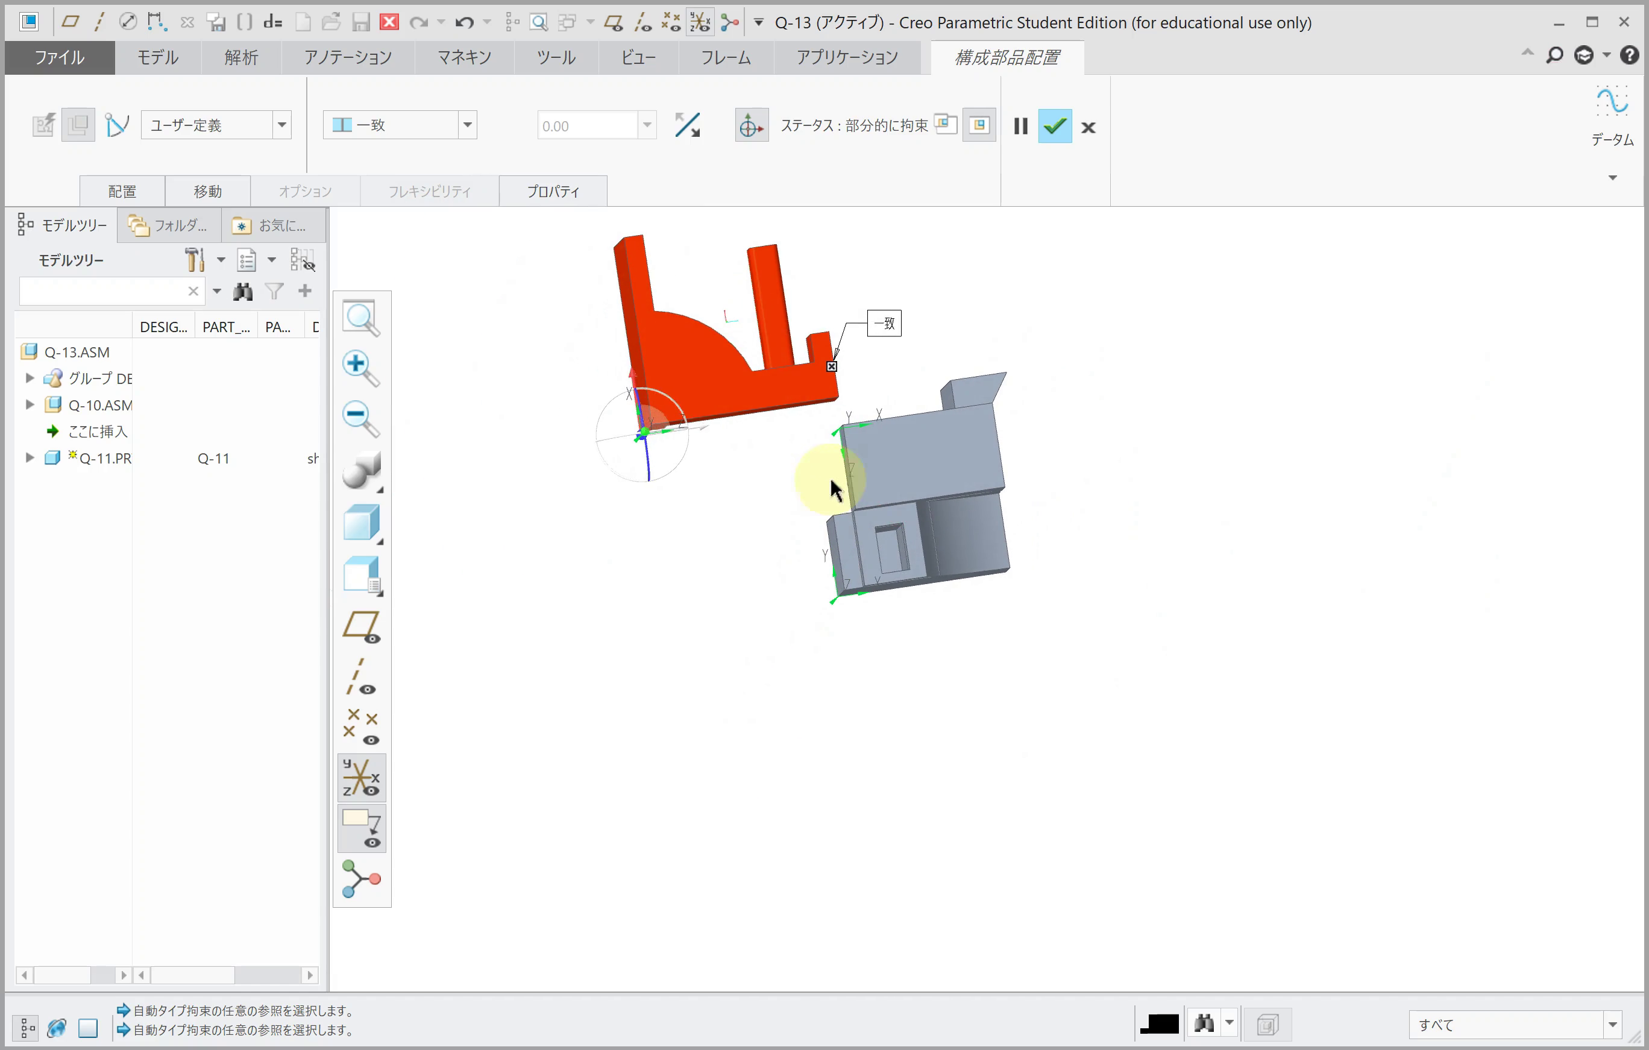
pyautogui.click(696, 145)
# Step: Add a second coincident constraint to the grey part's top face and flip Q-11
pyautogui.moveTo(939, 443); pyautogui.dragTo(899, 459, button='middle')
pyautogui.scroll(3, 859, 475)
pyautogui.click(991, 478)
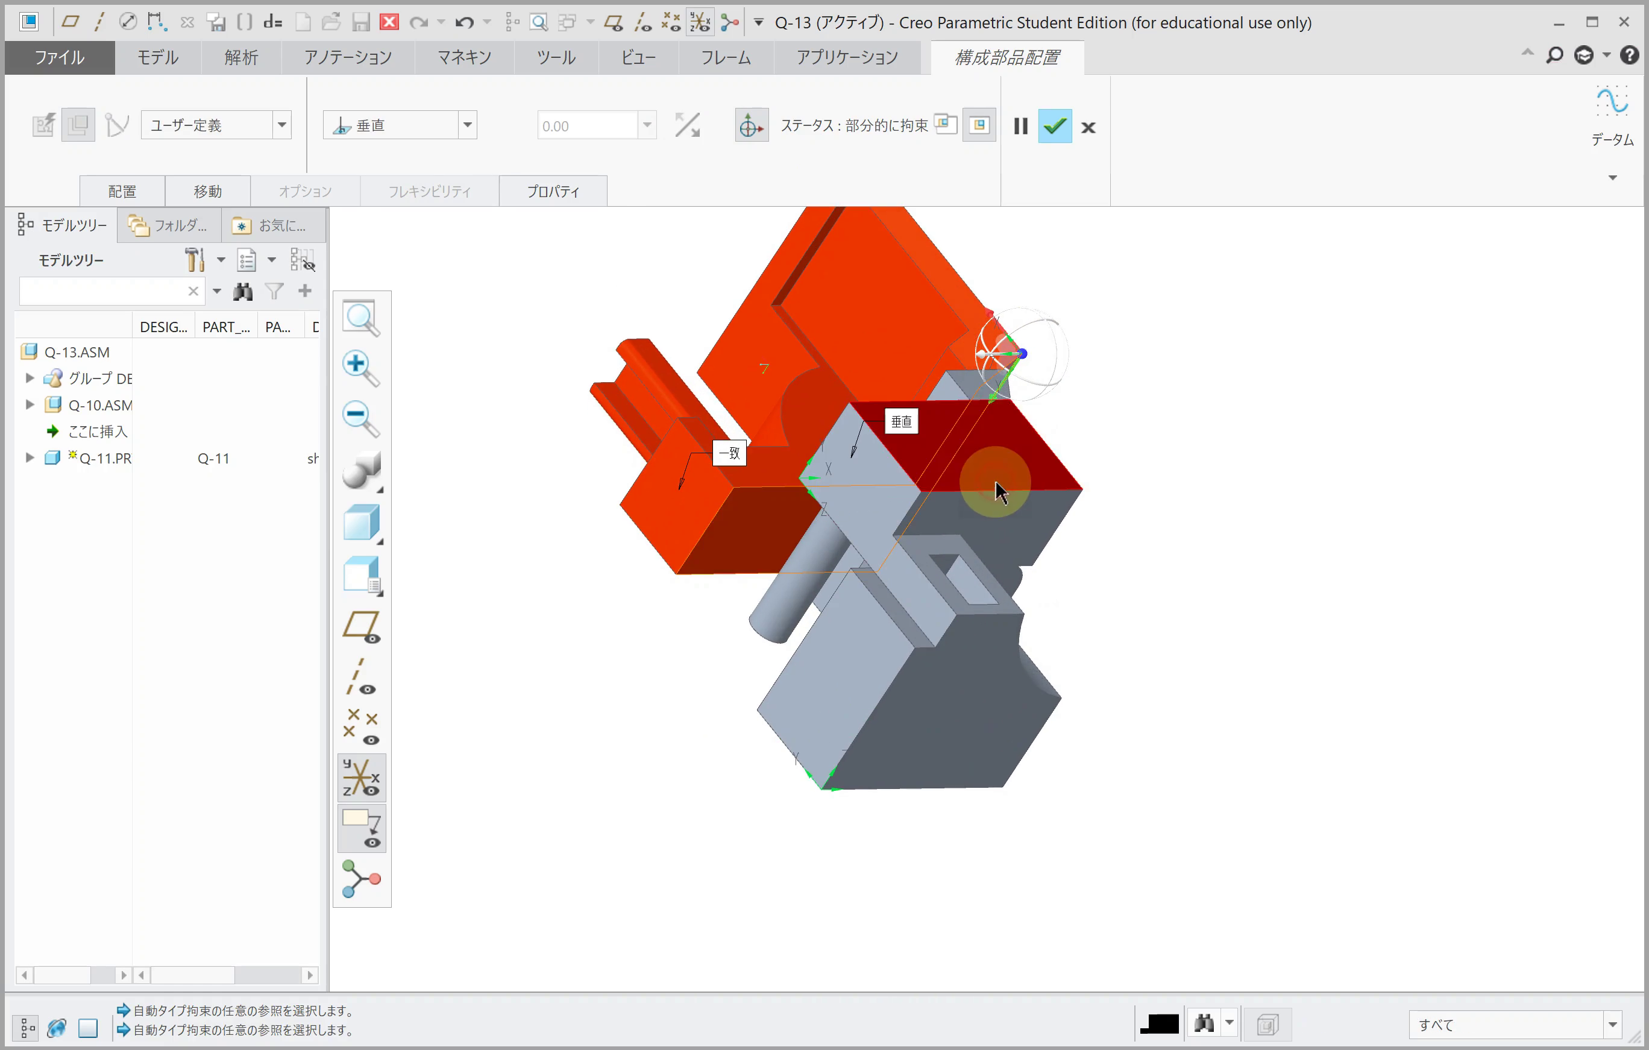
pyautogui.click(409, 123)
pyautogui.click(404, 217)
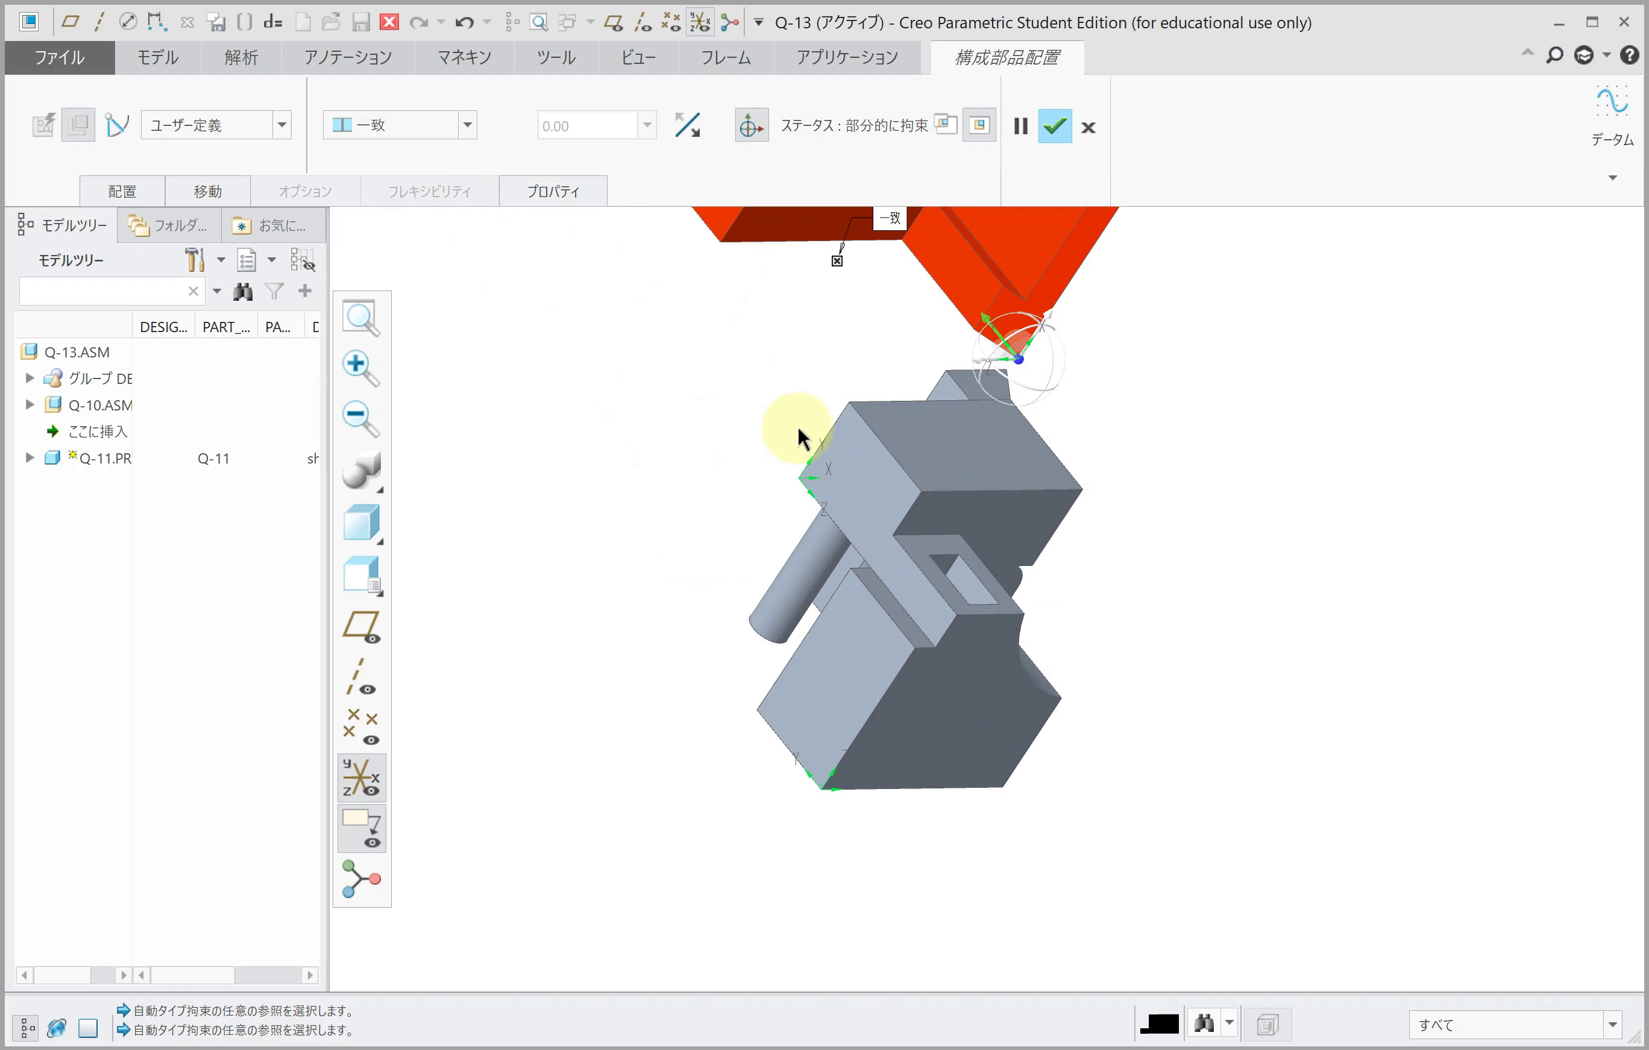
pyautogui.moveTo(816, 435); pyautogui.dragTo(806, 511, button='middle')
pyautogui.click(688, 124)
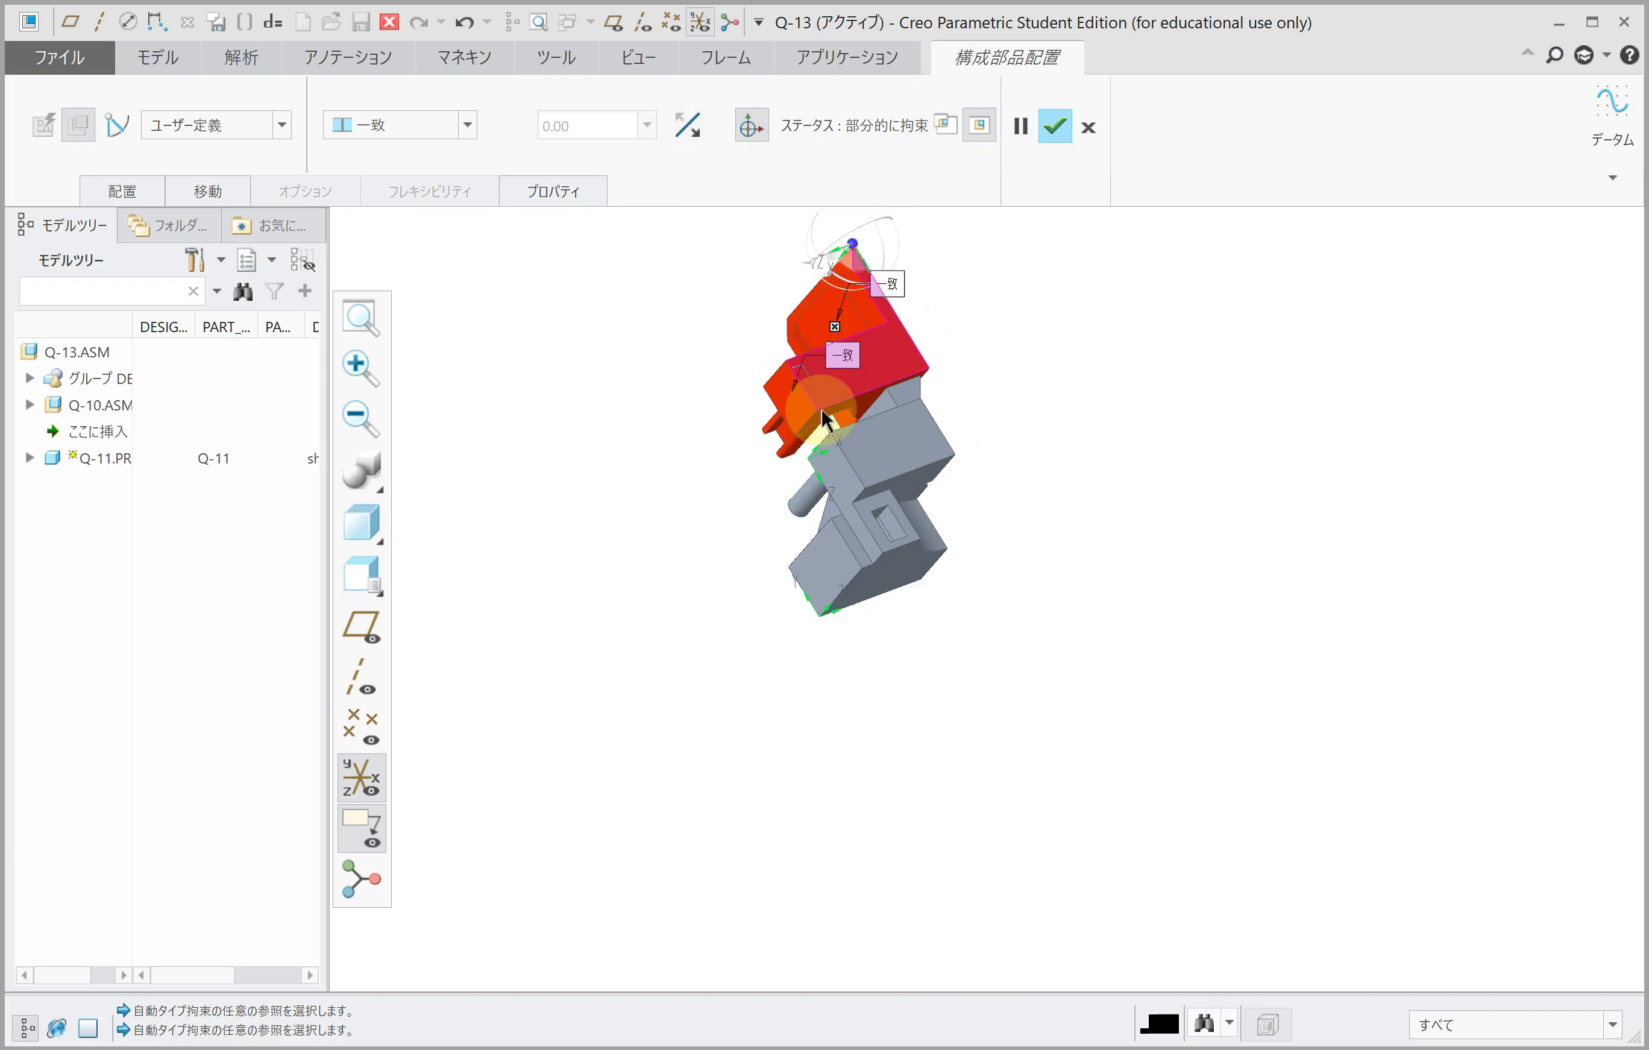
# Step: Add a third coincident face constraint and finish placing Q-11 fully constrained
pyautogui.scroll(3, 821, 408)
pyautogui.click(820, 407)
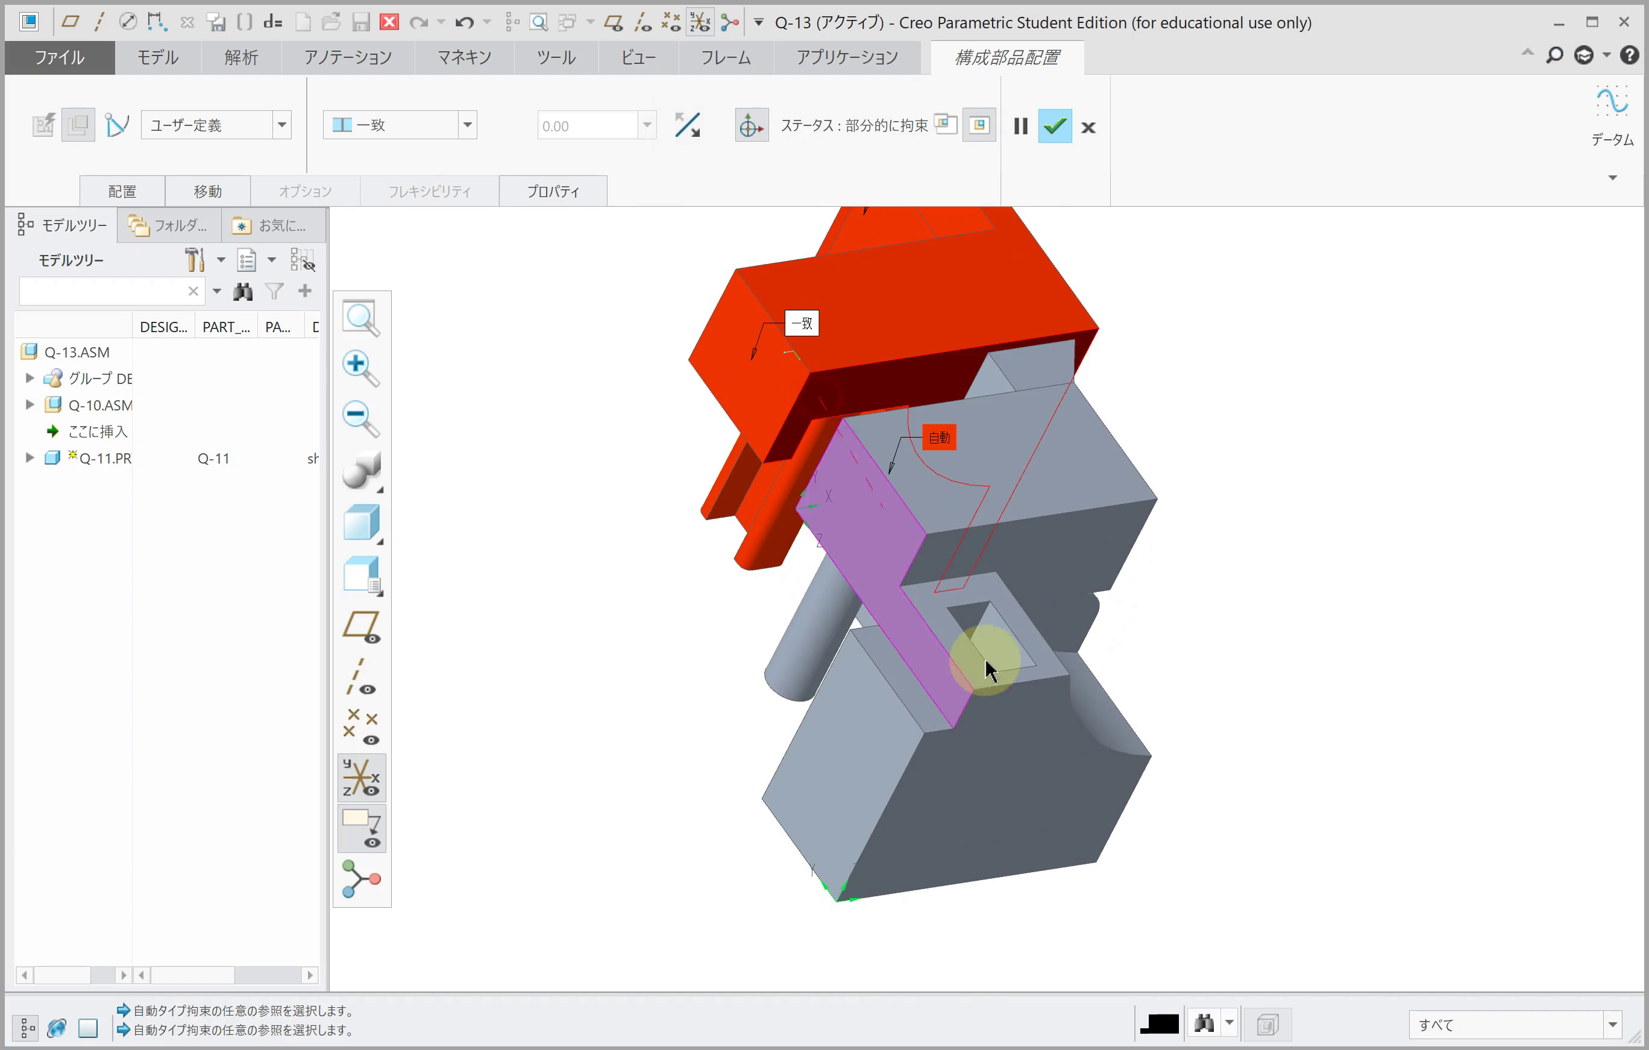
pyautogui.click(1001, 725)
pyautogui.click(412, 127)
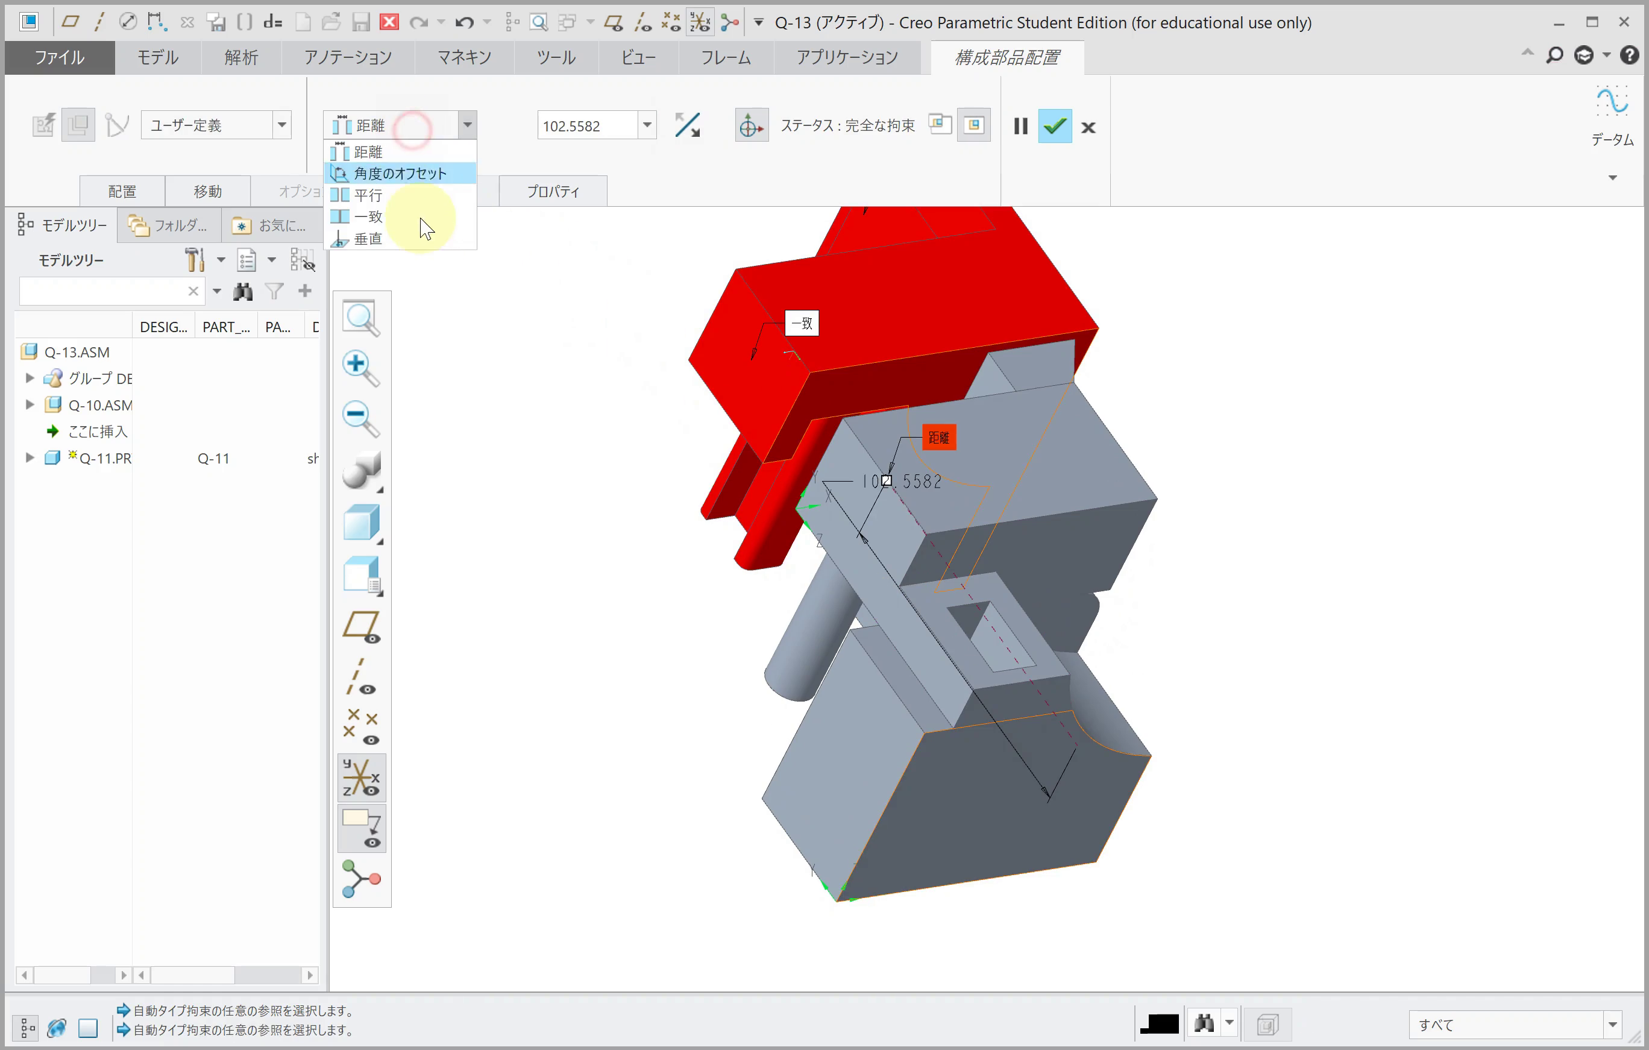
pyautogui.click(427, 220)
pyautogui.scroll(2, 931, 526)
pyautogui.scroll(2, 895, 515)
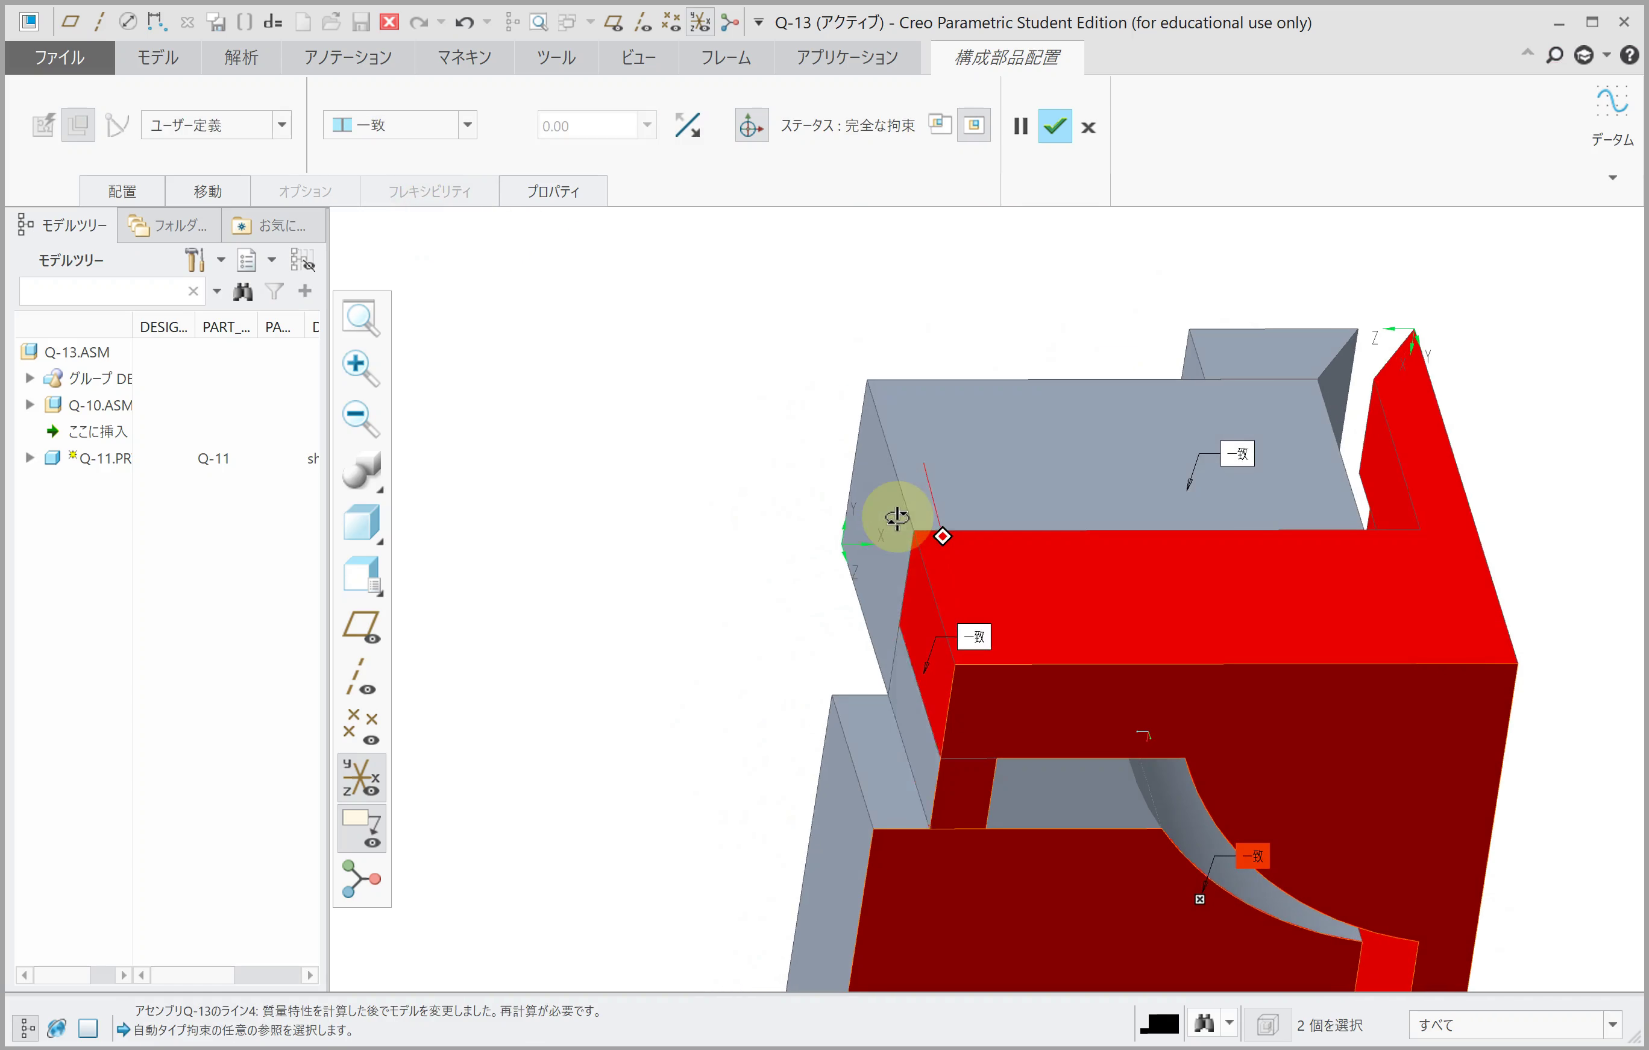
pyautogui.click(977, 641)
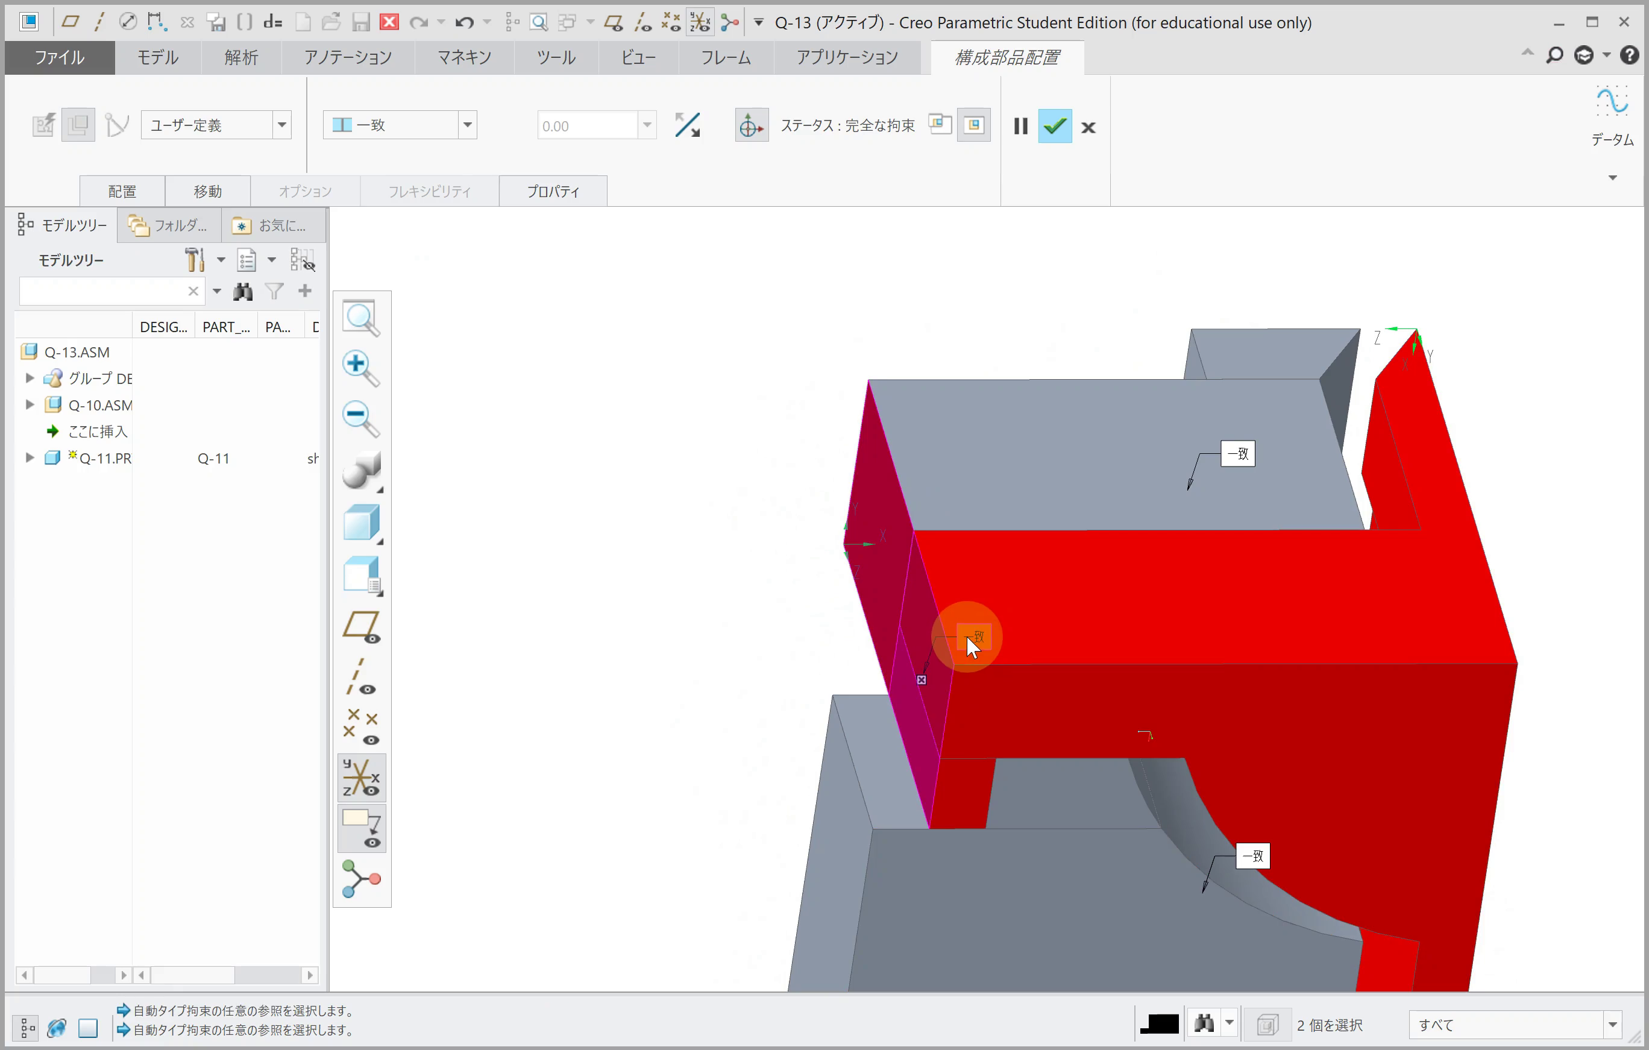
pyautogui.middleClick(849, 643)
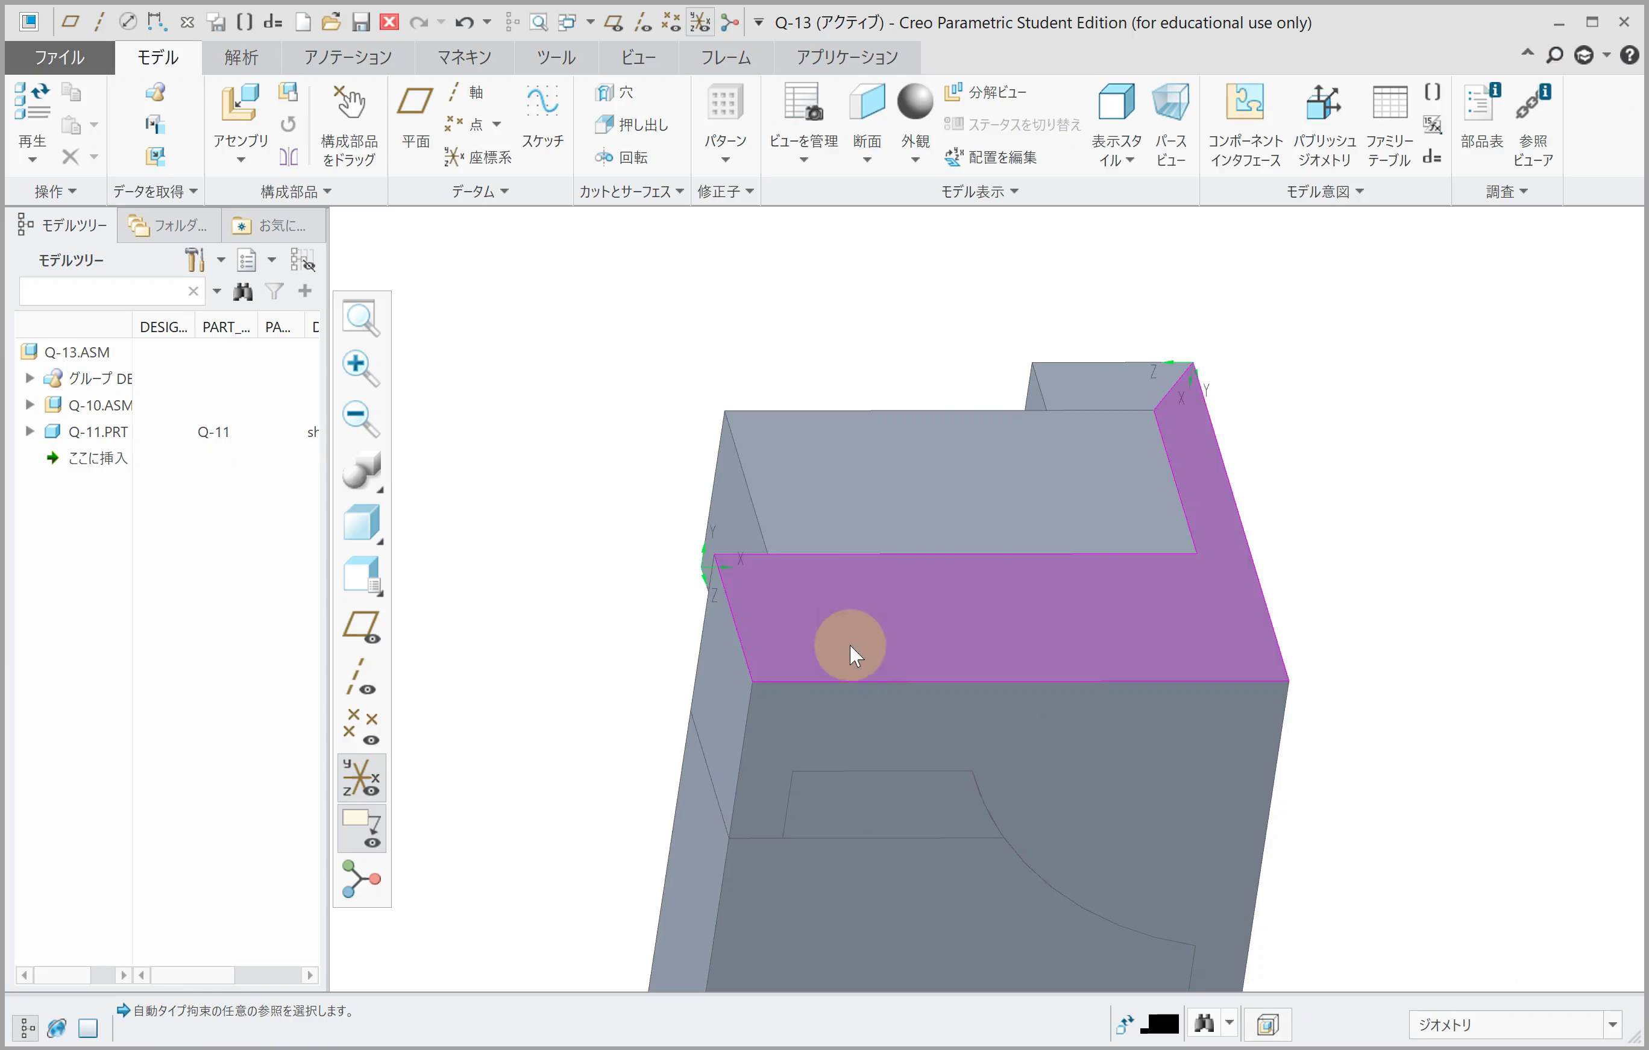
# Step: Bring in q-12.prt, make its face coincident with a grey face, and flip it
pyautogui.click(242, 117)
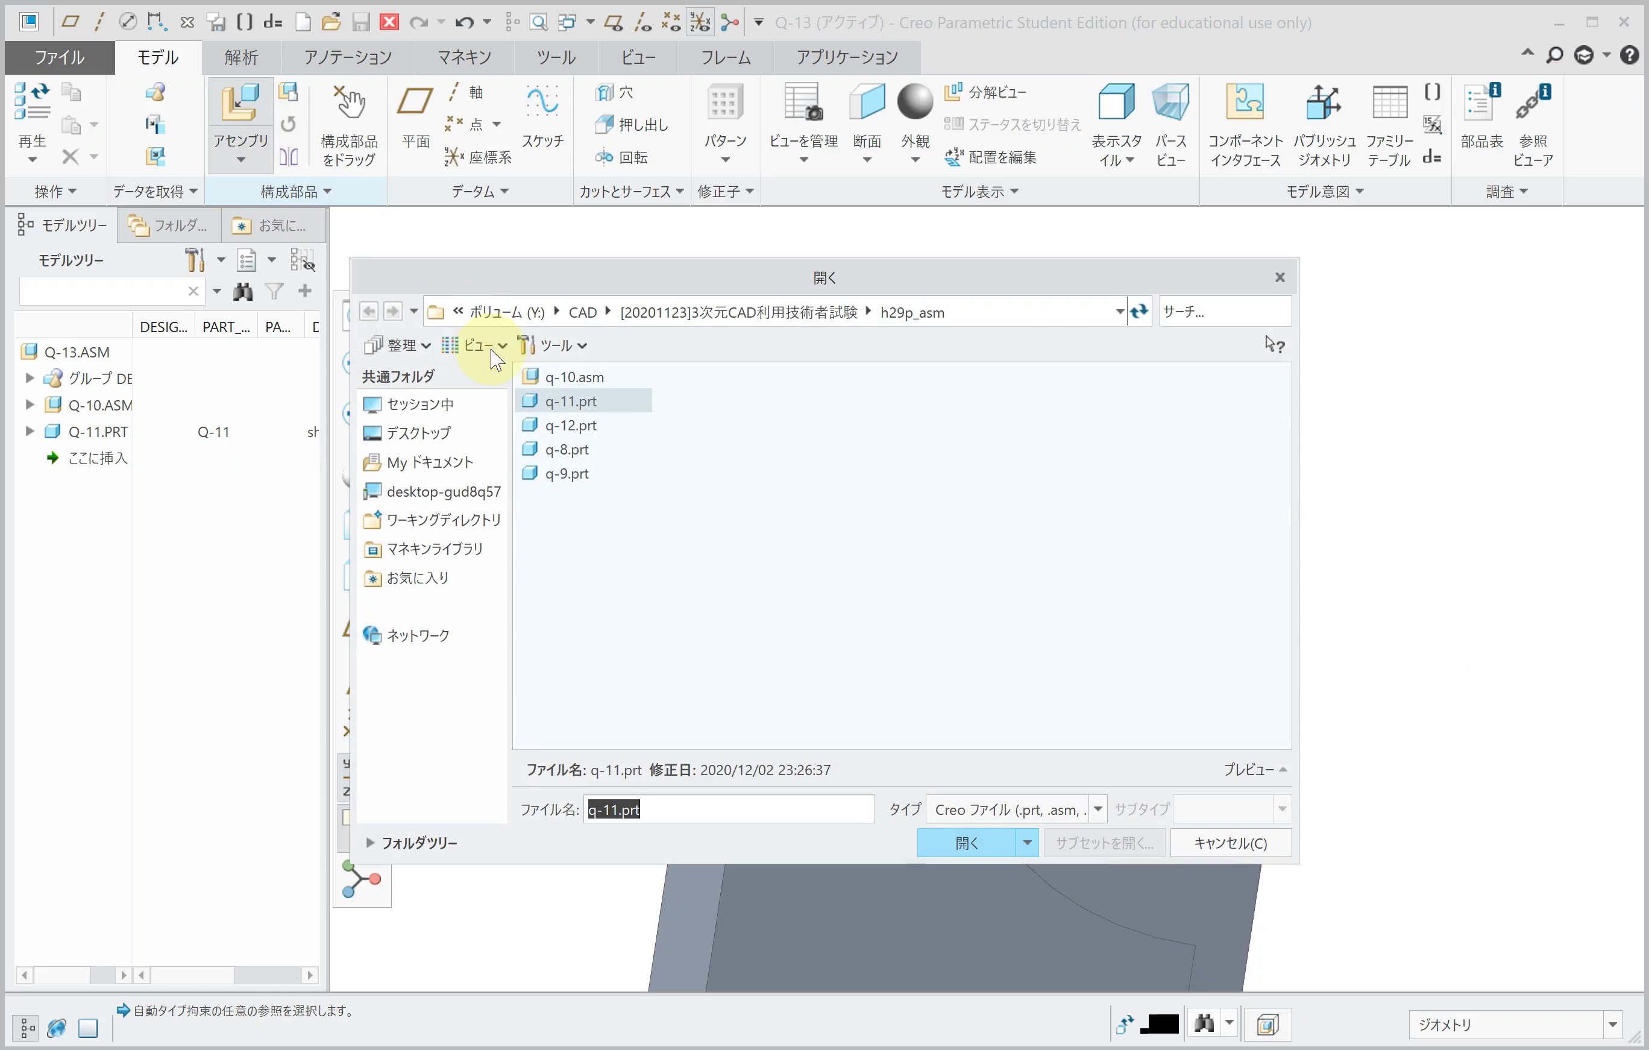
pyautogui.doubleClick(581, 432)
pyautogui.moveTo(901, 545)
pyautogui.mouseDown(button='middle')
pyautogui.moveTo(931, 748)
pyautogui.moveTo(971, 836)
pyautogui.moveTo(964, 774)
pyautogui.moveTo(975, 822)
pyautogui.moveTo(973, 892)
pyautogui.moveTo(957, 855)
pyautogui.moveTo(986, 755)
pyautogui.mouseUp(button='middle')
pyautogui.scroll(-3, 993, 505)
pyautogui.scroll(-2, 1037, 456)
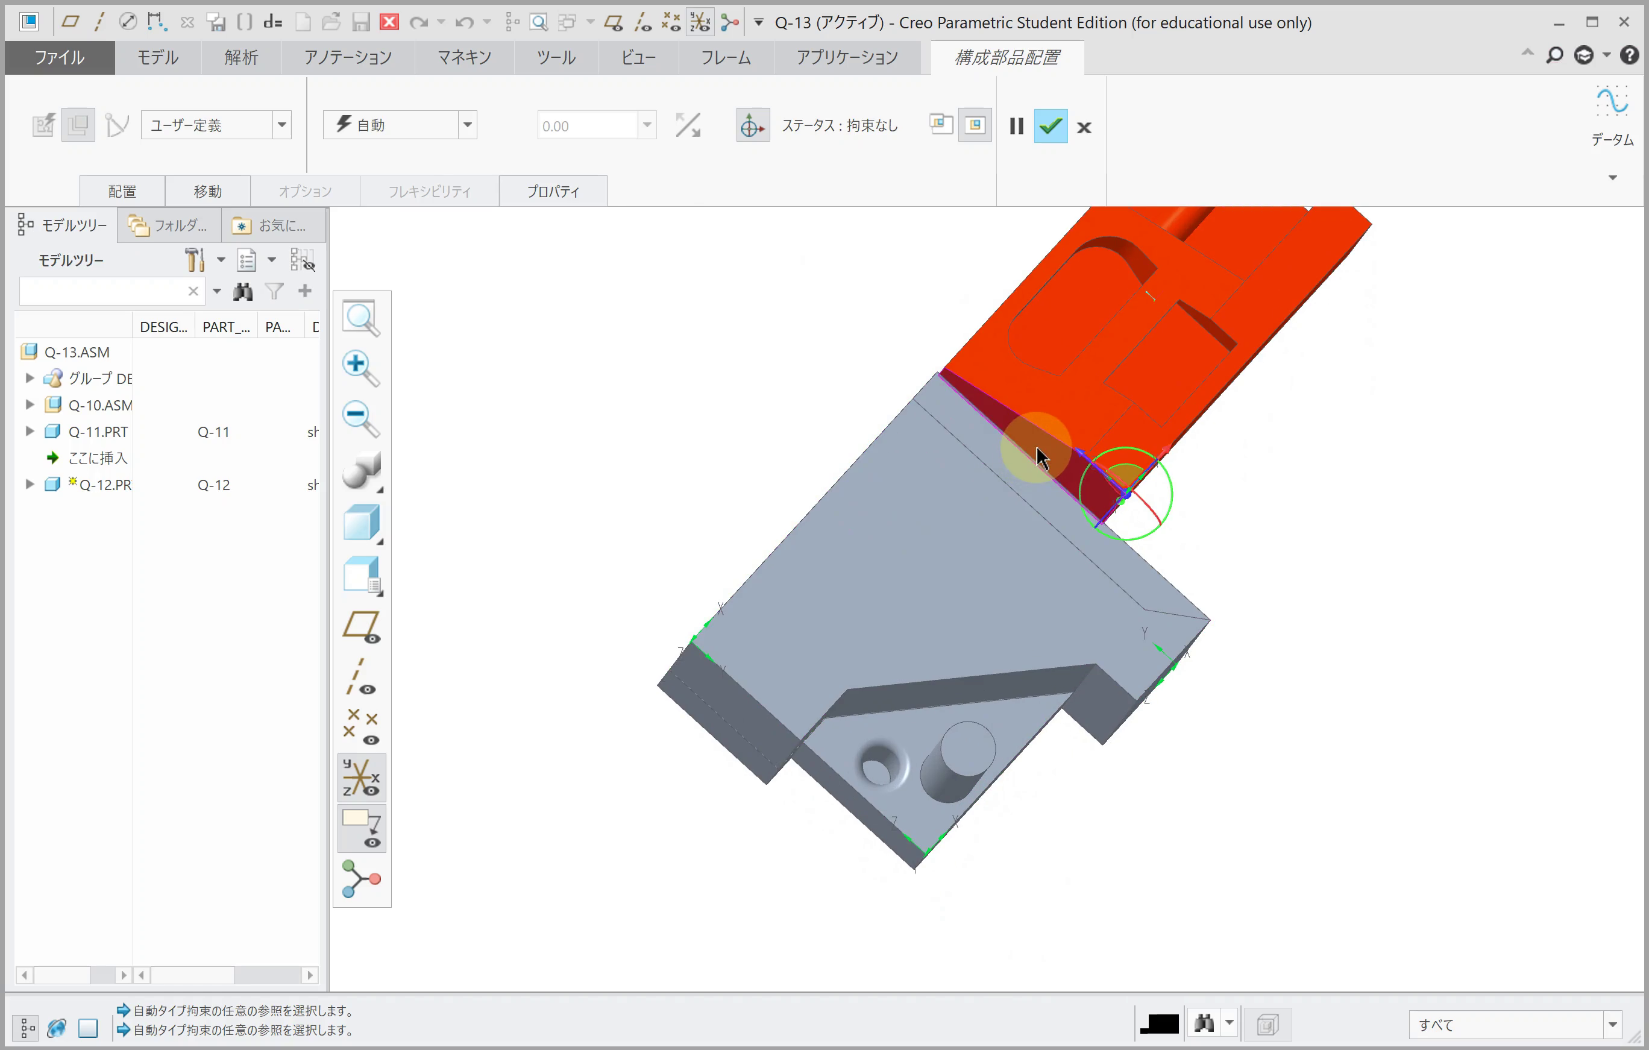
pyautogui.click(1037, 457)
pyautogui.click(954, 615)
pyautogui.click(414, 140)
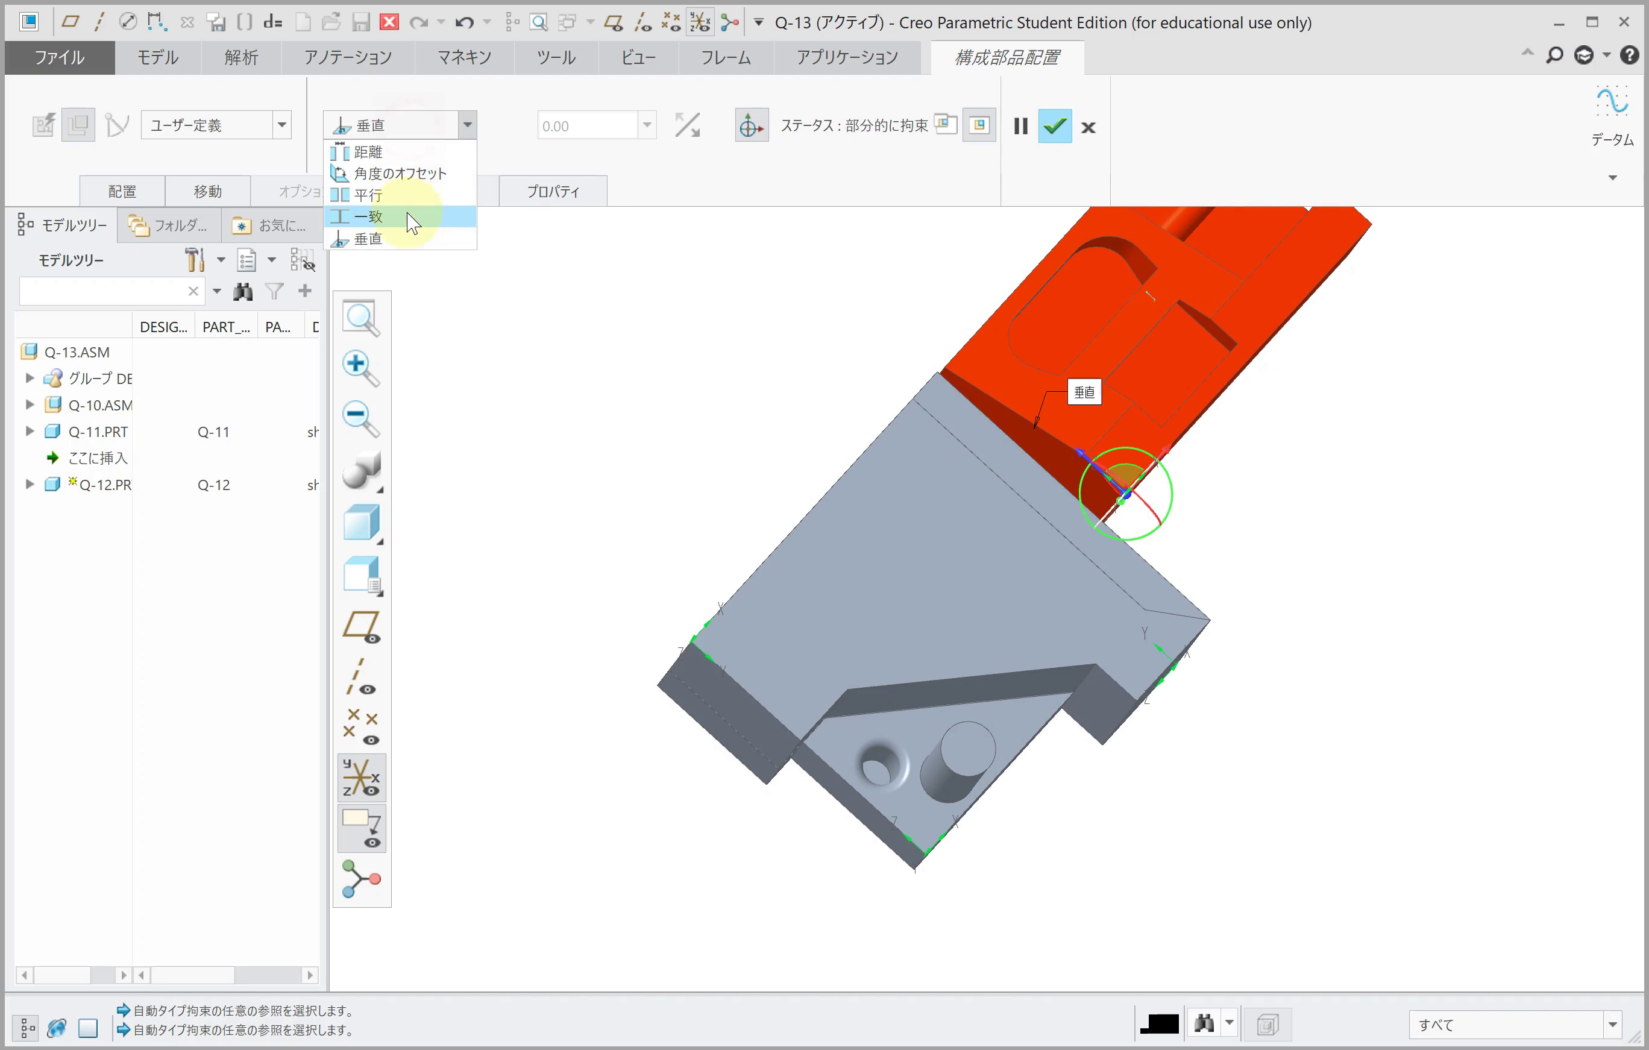
pyautogui.click(409, 213)
pyautogui.moveTo(831, 477)
pyautogui.mouseDown(button='middle')
pyautogui.moveTo(872, 551)
pyautogui.moveTo(880, 483)
pyautogui.mouseUp(button='middle')
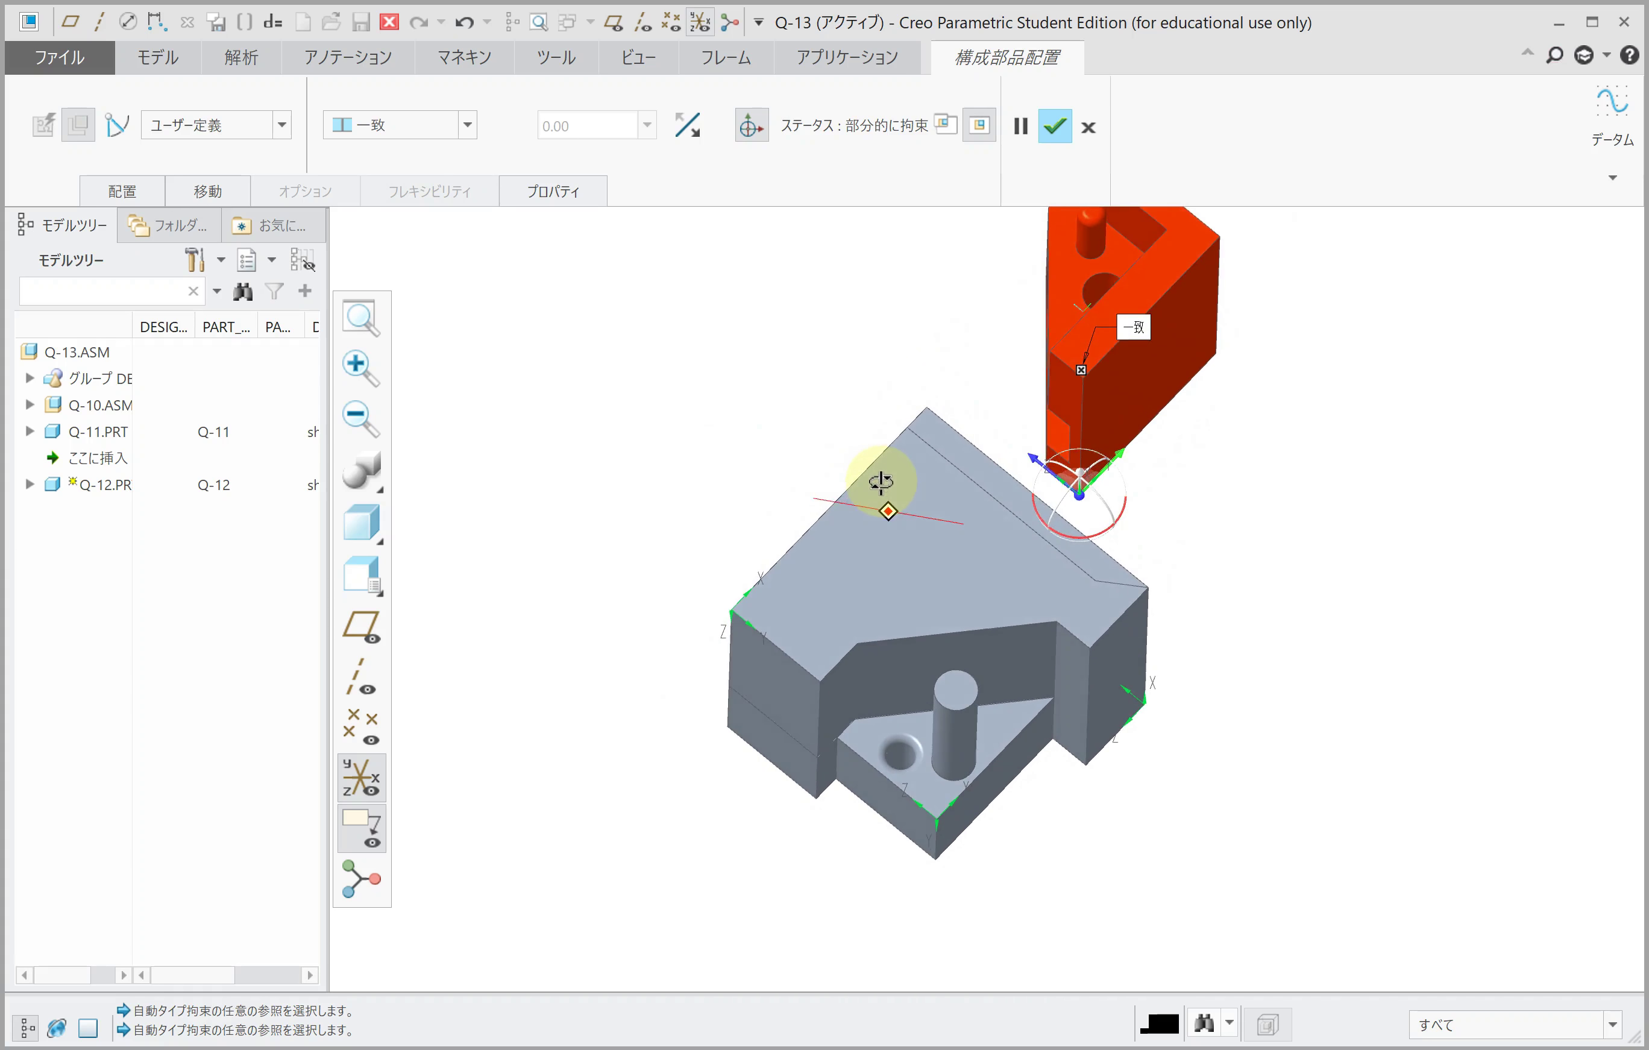
pyautogui.click(685, 125)
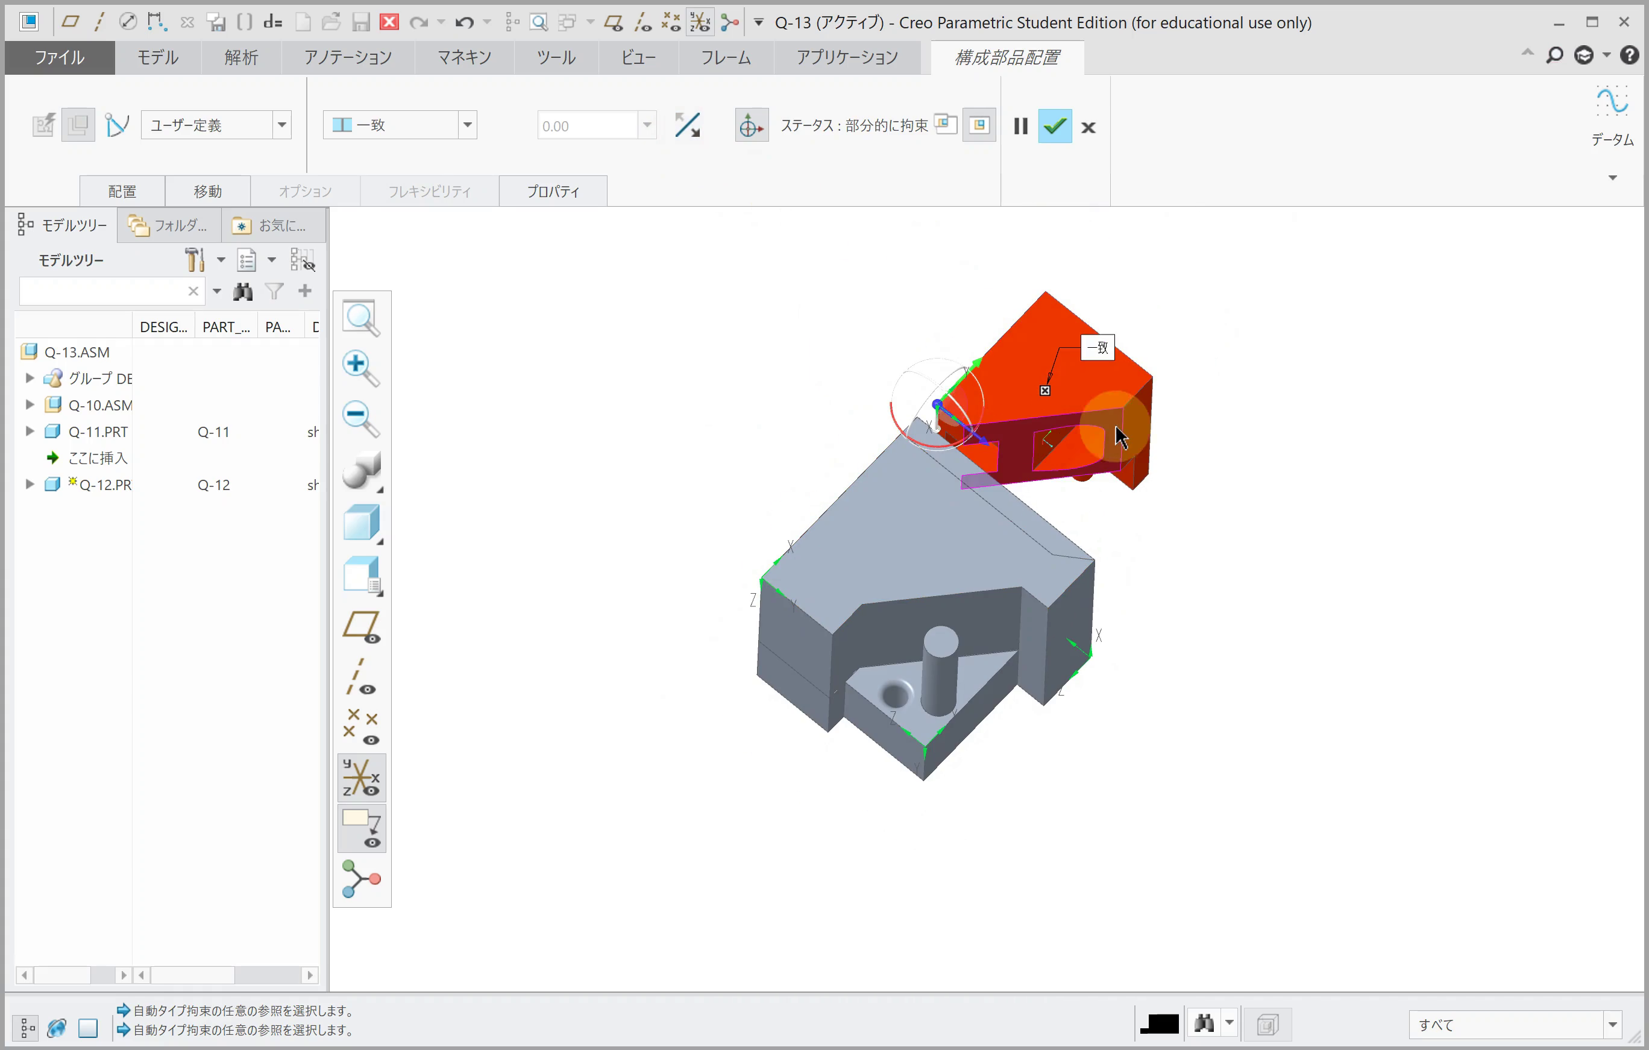
# Step: Add a second face constraint and a cylinder constraint, then finish placing Q-12
pyautogui.click(1075, 451)
pyautogui.moveTo(1040, 494); pyautogui.dragTo(920, 537, button='middle')
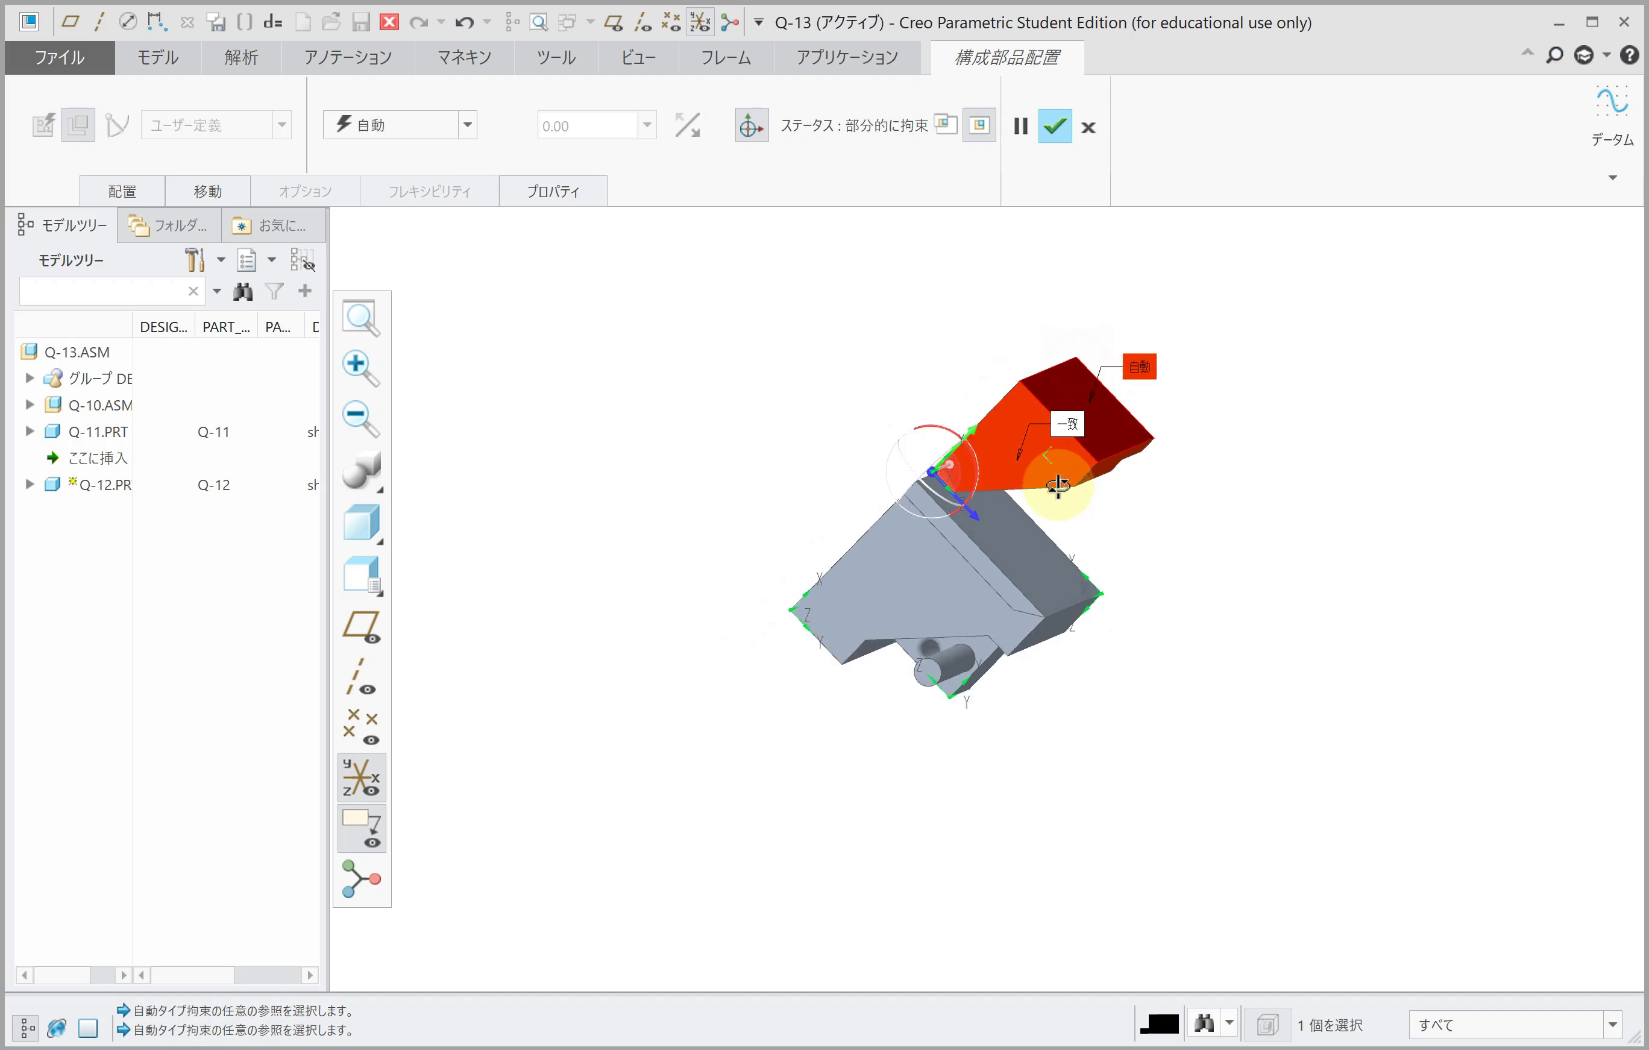
pyautogui.click(920, 537)
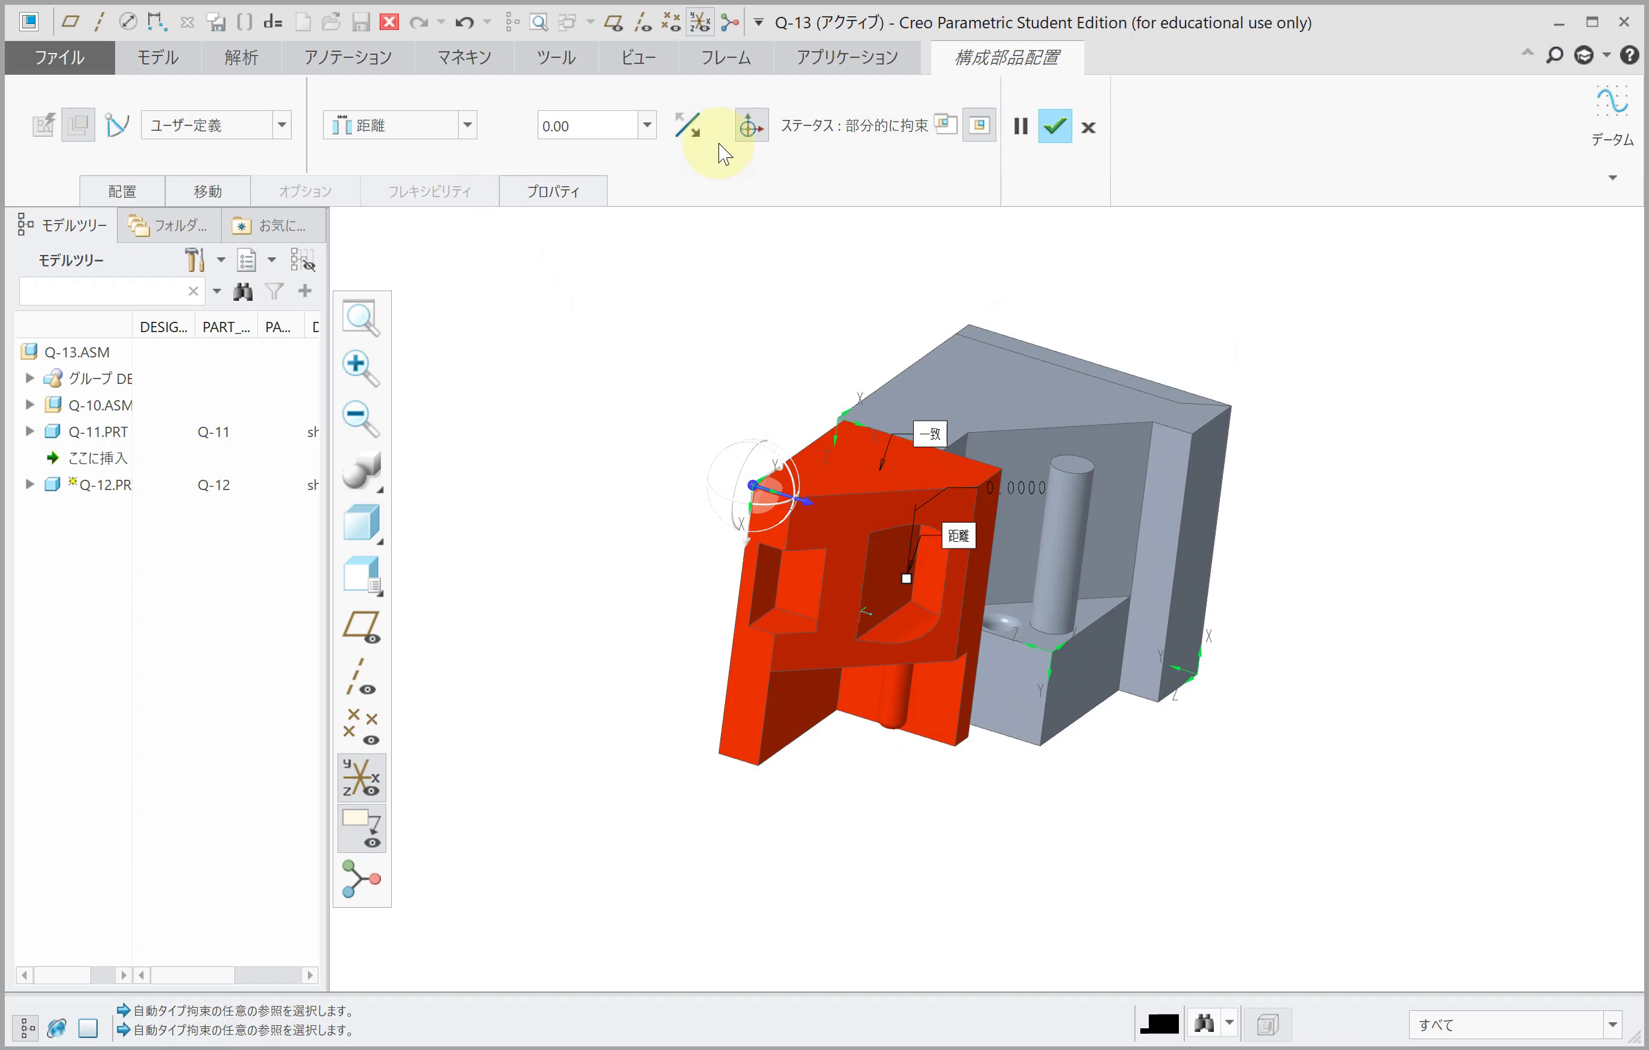
pyautogui.click(681, 132)
pyautogui.scroll(2, 869, 349)
pyautogui.click(1060, 488)
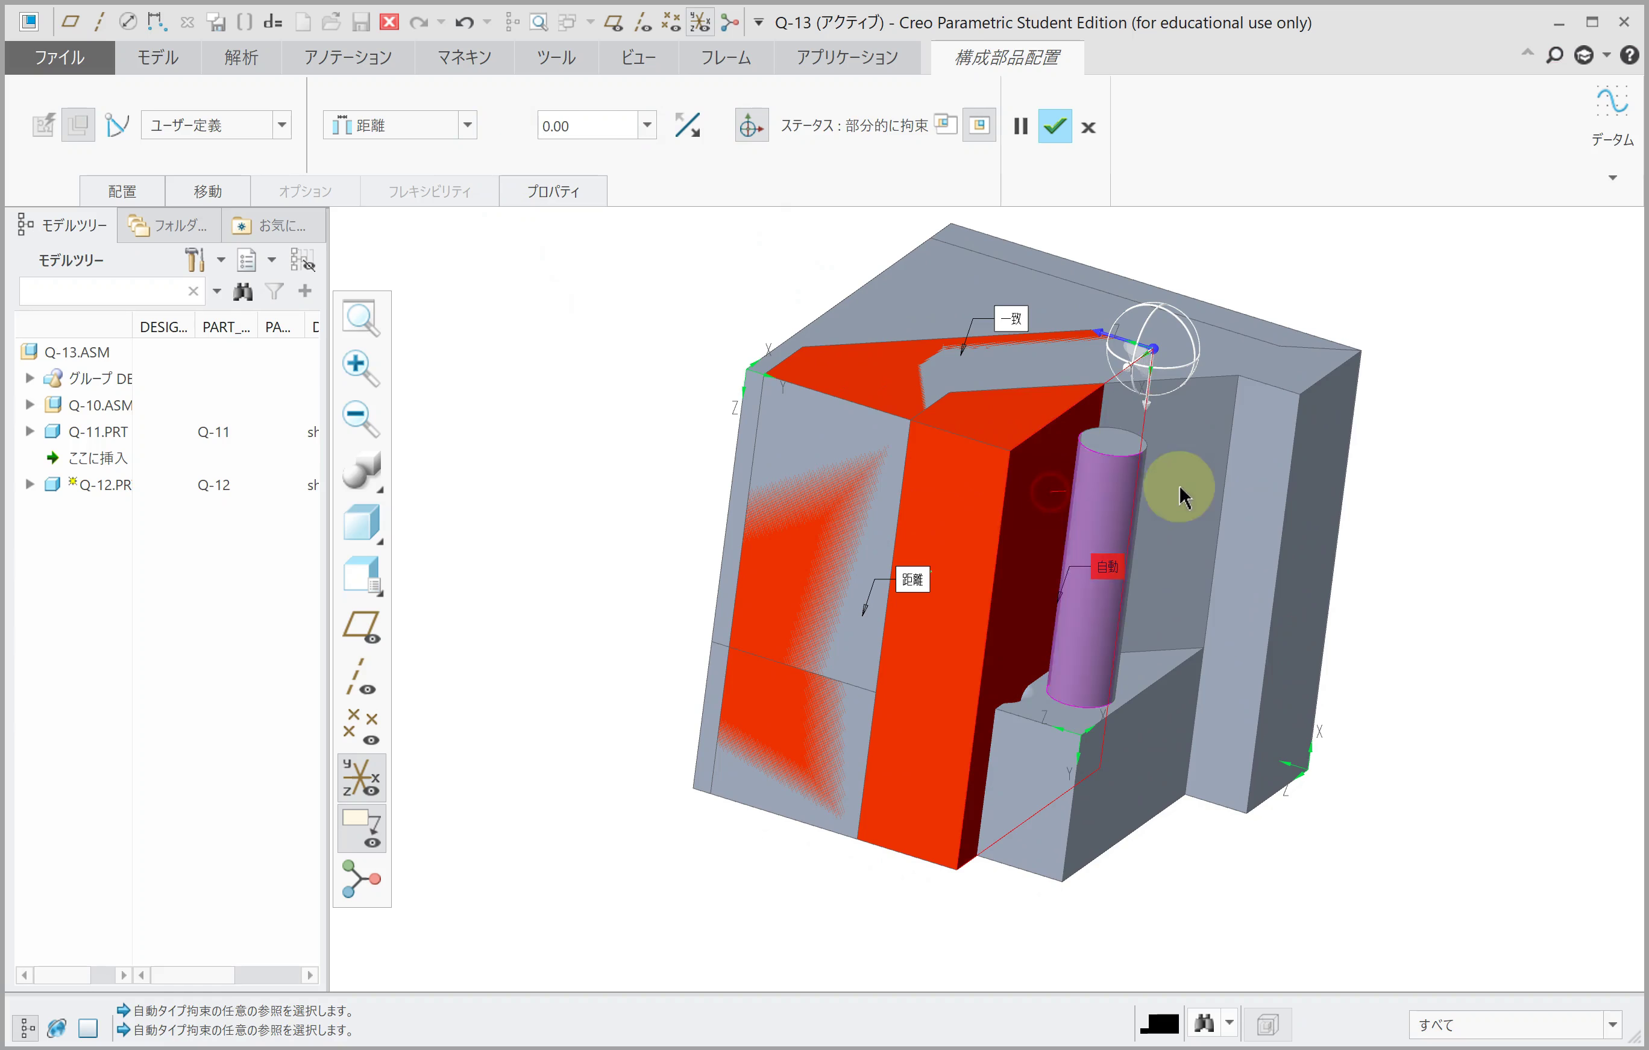
pyautogui.click(1312, 481)
pyautogui.scroll(2, 1141, 521)
pyautogui.scroll(2, 1134, 394)
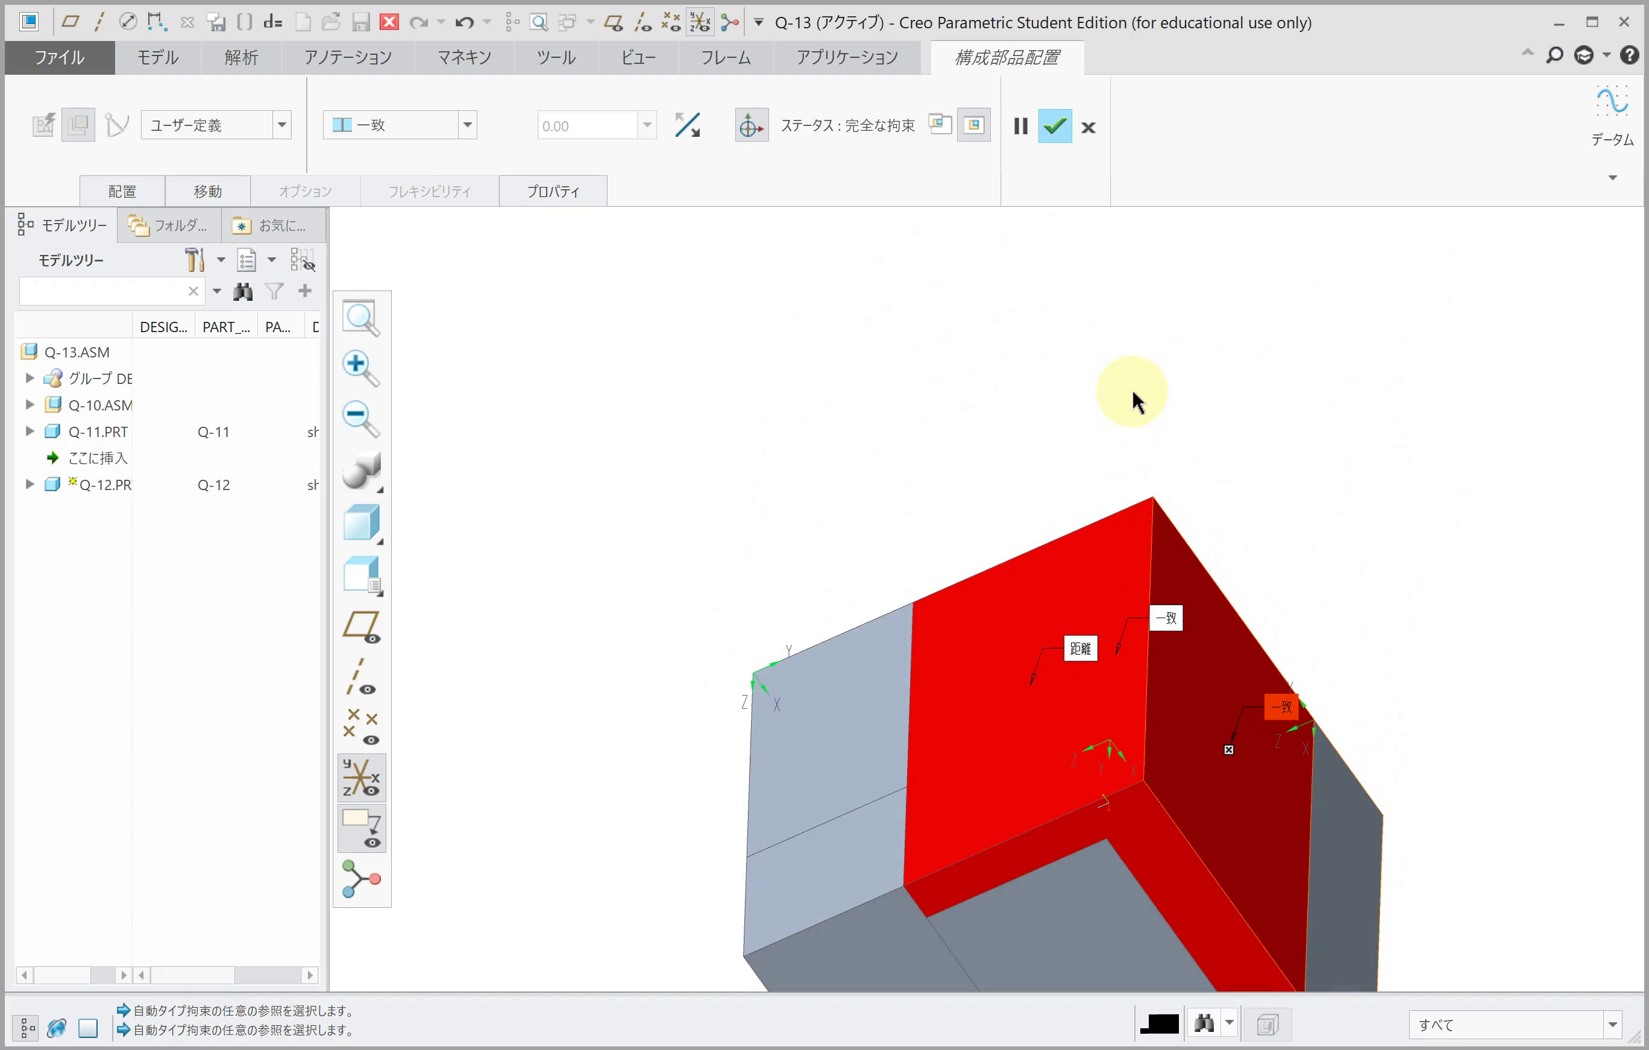
pyautogui.middleClick(1047, 412)
pyautogui.scroll(-4, 1048, 413)
pyautogui.scroll(3, 1067, 533)
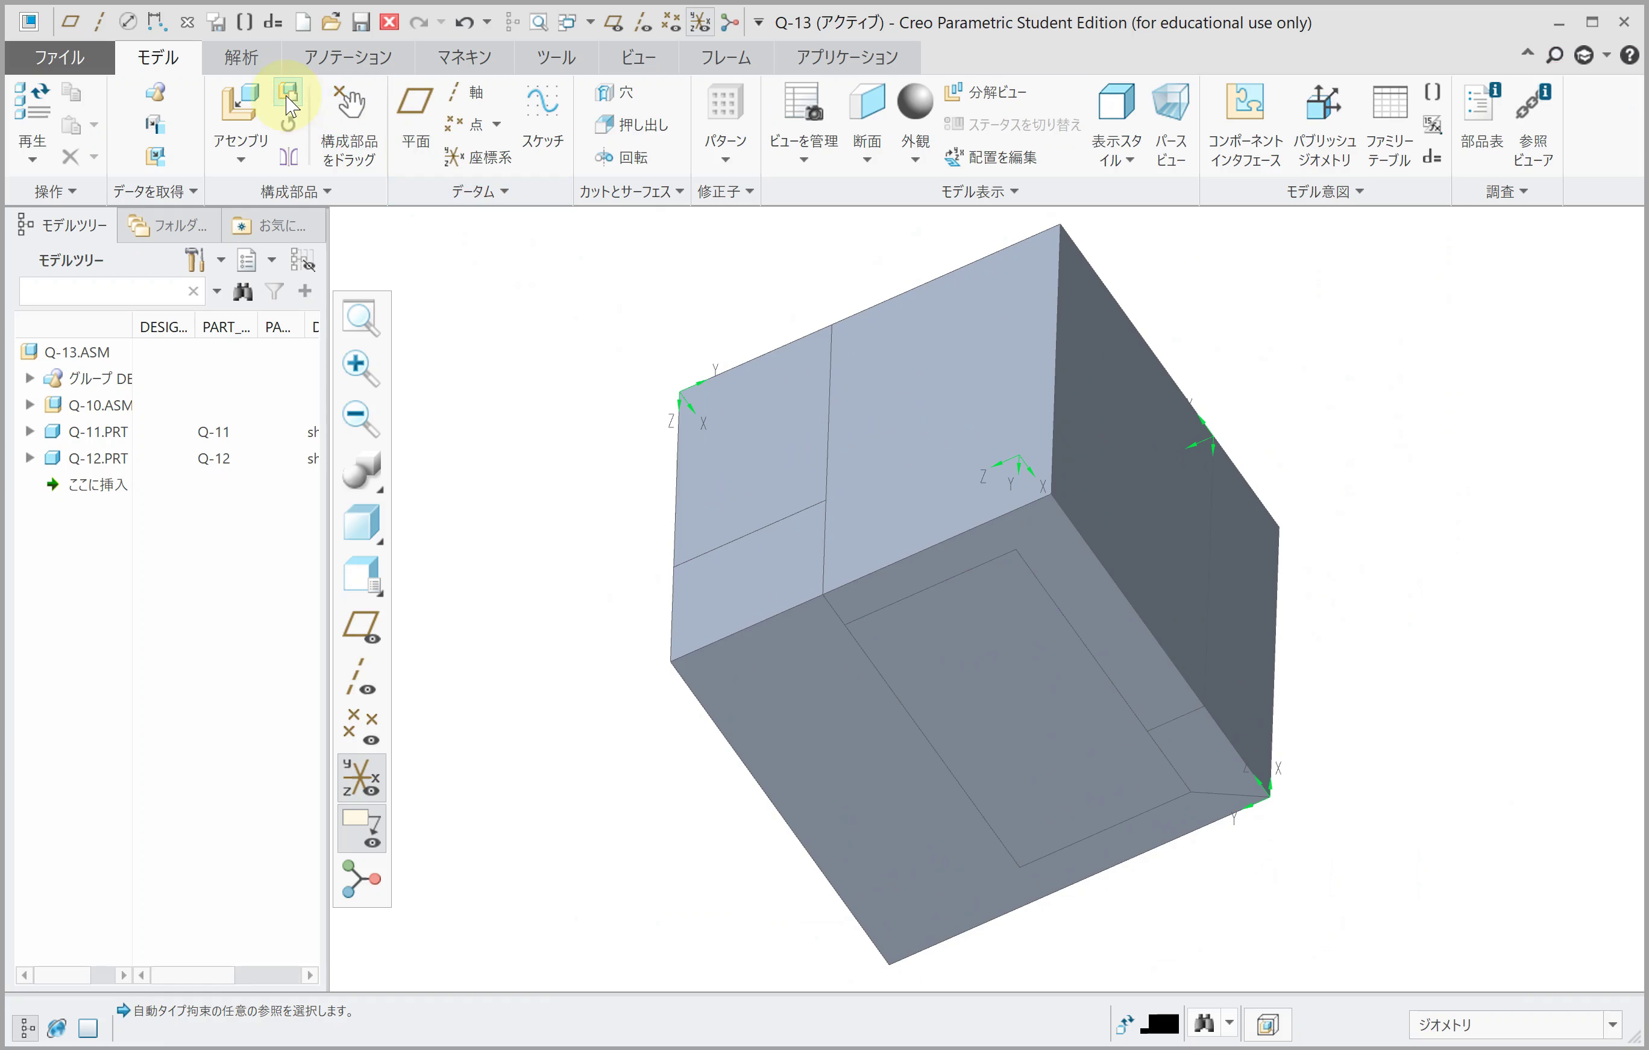
# Step: Compute Q-13's mass properties: volume 8.8056214e+05 mm³, mass 2.3775178 kg, centre of gravity
pyautogui.click(244, 59)
pyautogui.click(466, 92)
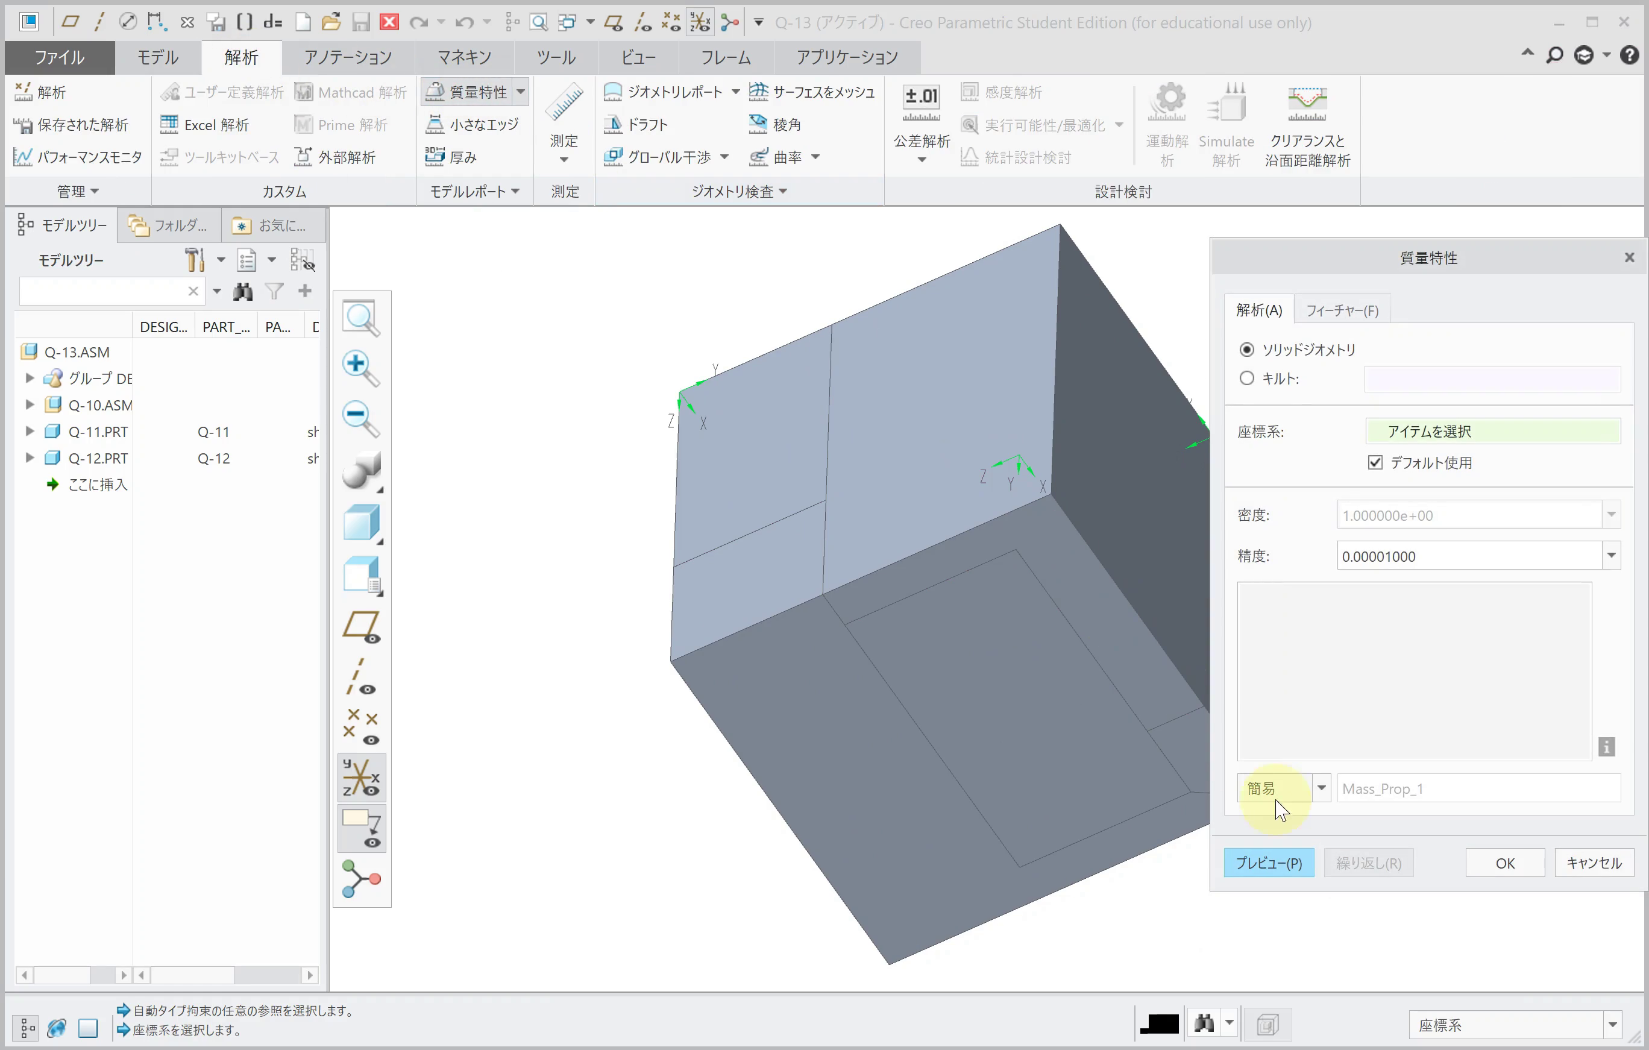
pyautogui.click(1302, 863)
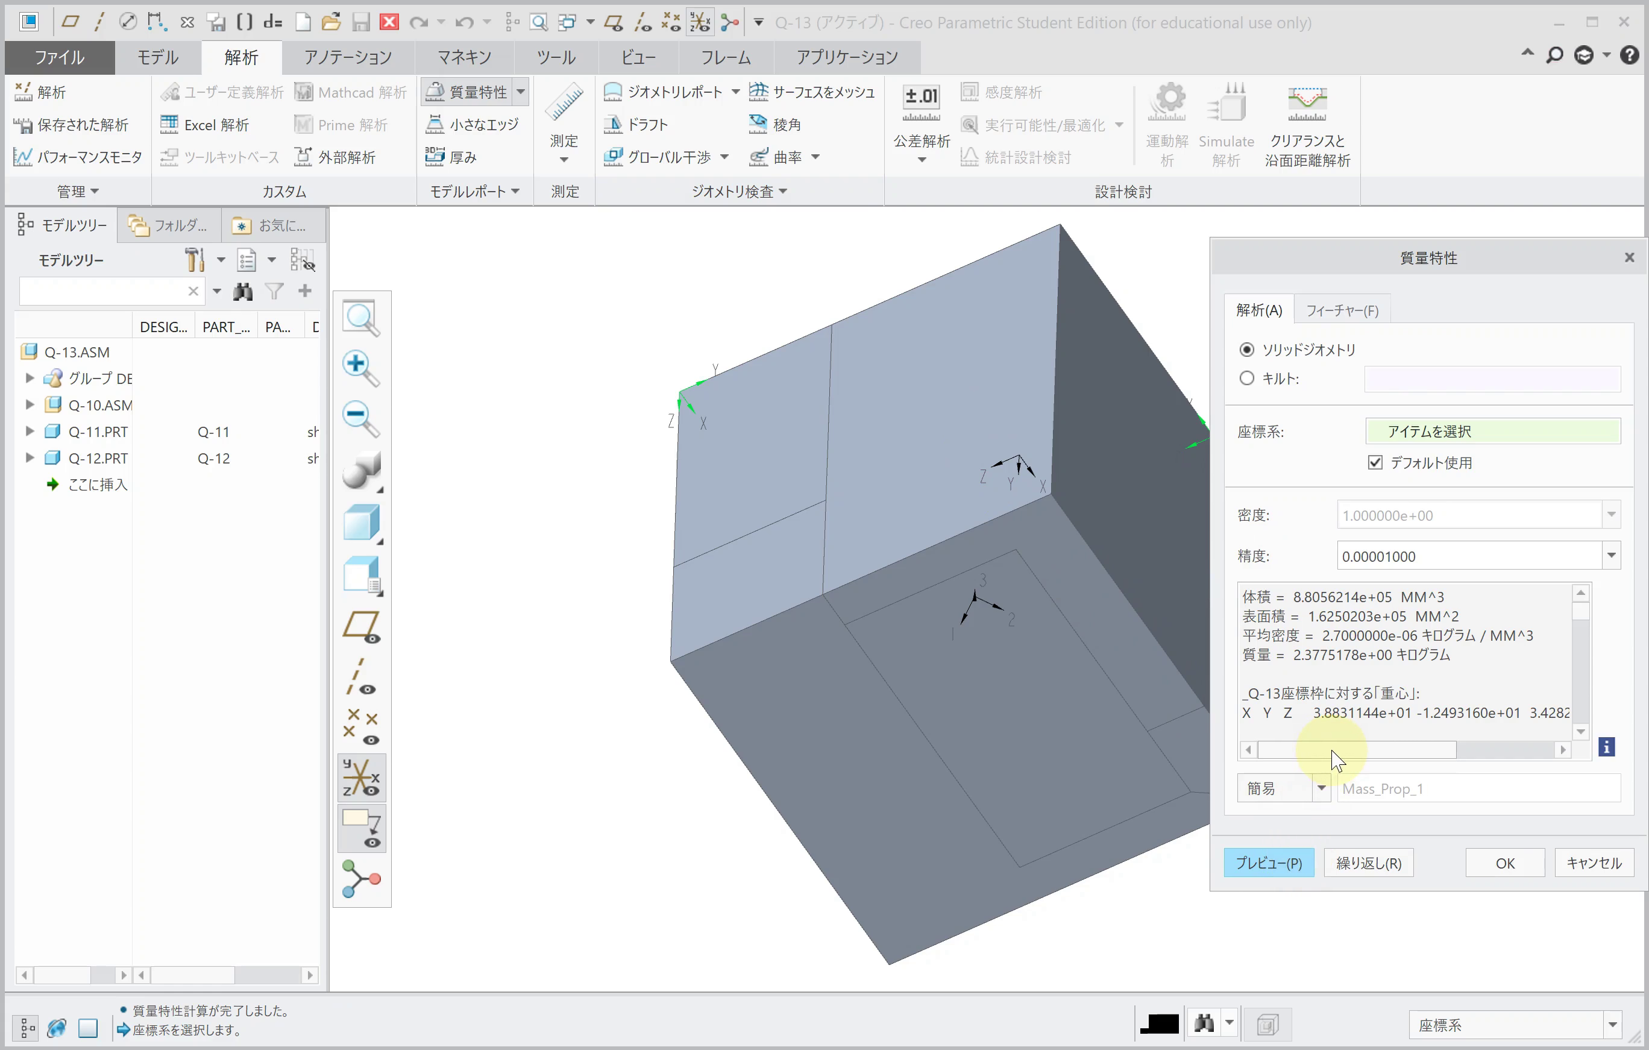
pyautogui.moveTo(1330, 750); pyautogui.dragTo(1413, 755)
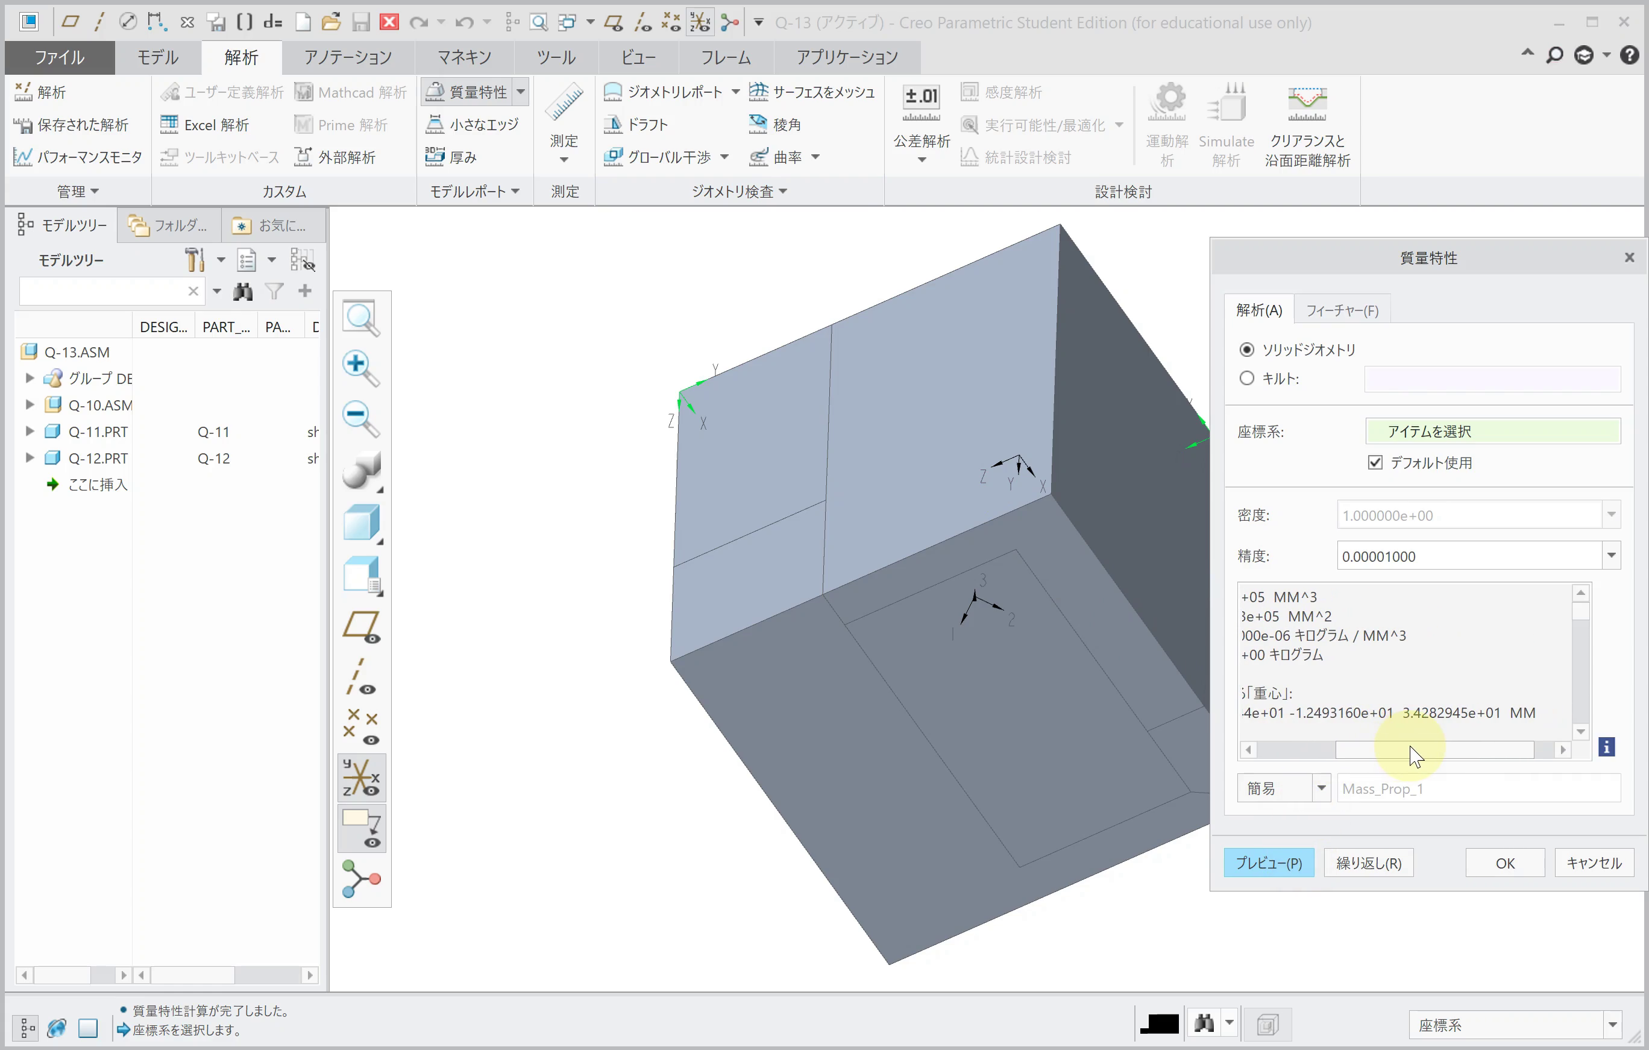